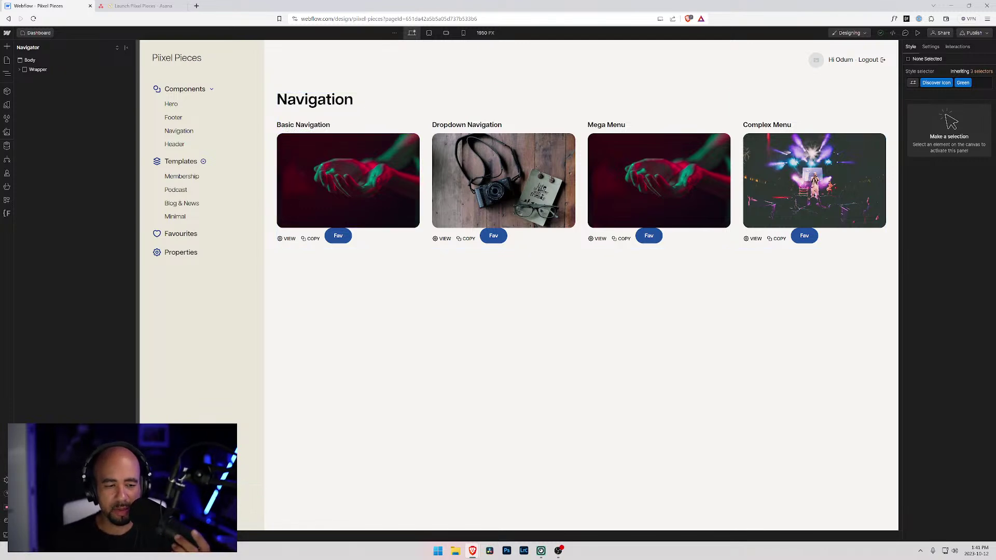
- In Asana, add the task 'help/learn links at bottom of aside menu' below 'Remove favourites'
{"action": "left_click", "coordinate": [126, 5]}
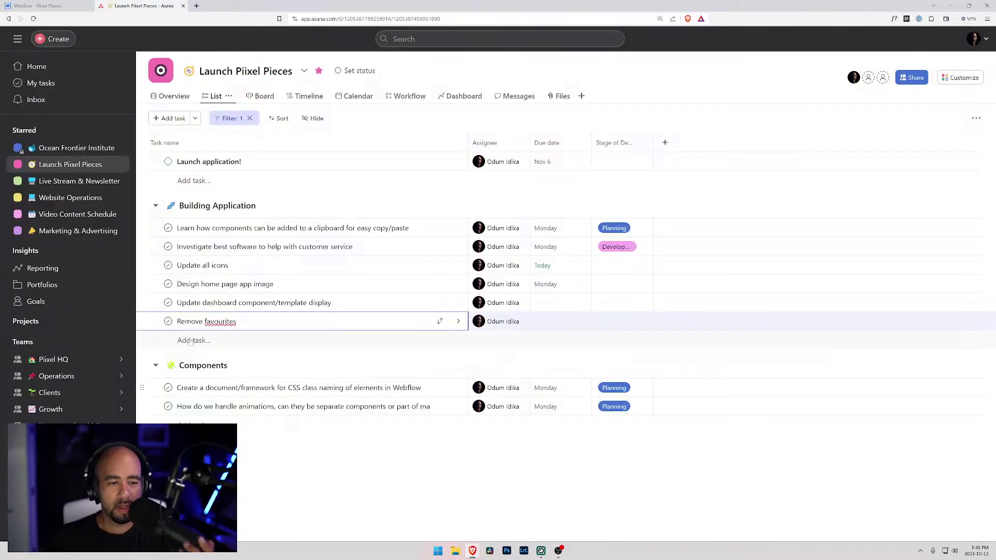
{"action": "key", "text": "Return"}
{"action": "type", "text": "help/"}
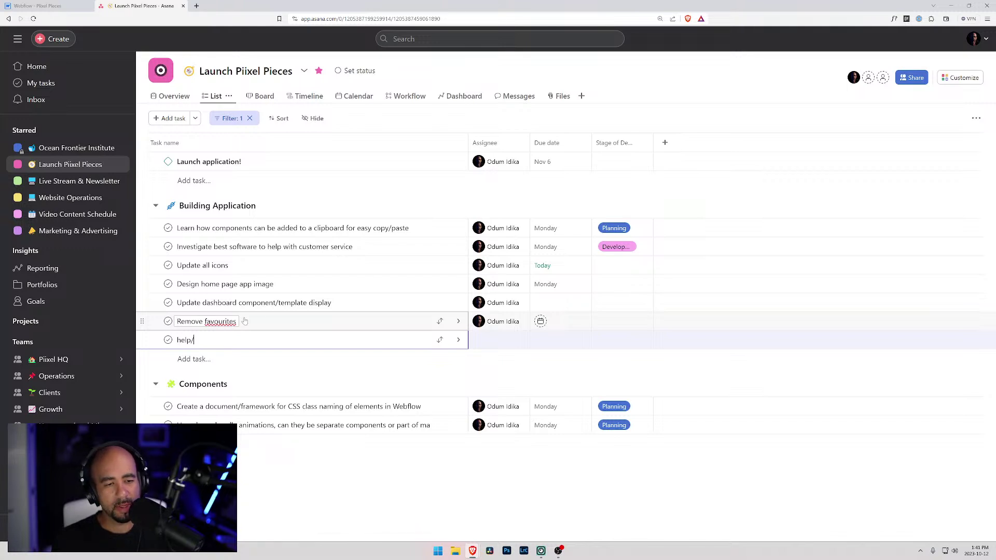
{"action": "type", "text": "lear"}
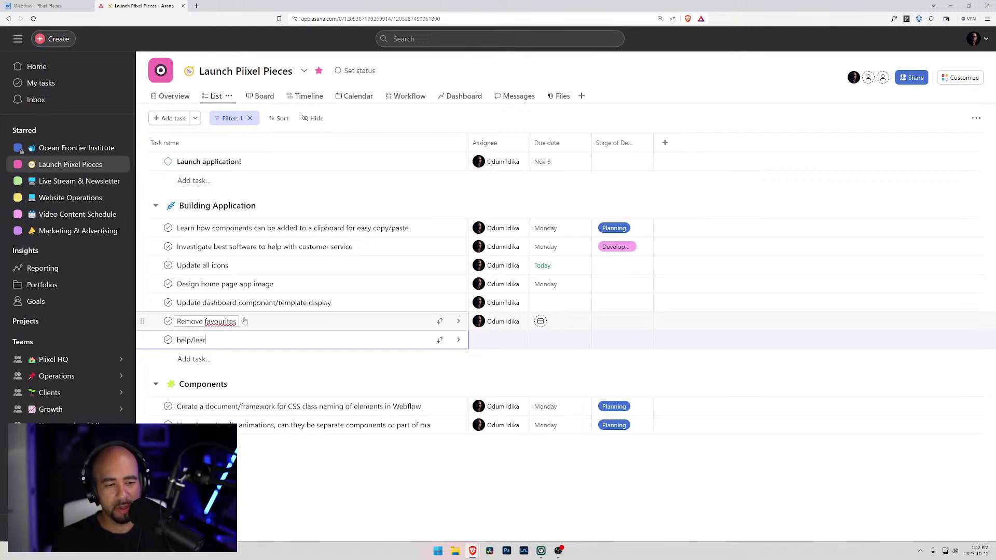
{"action": "type", "text": "n links at bo"}
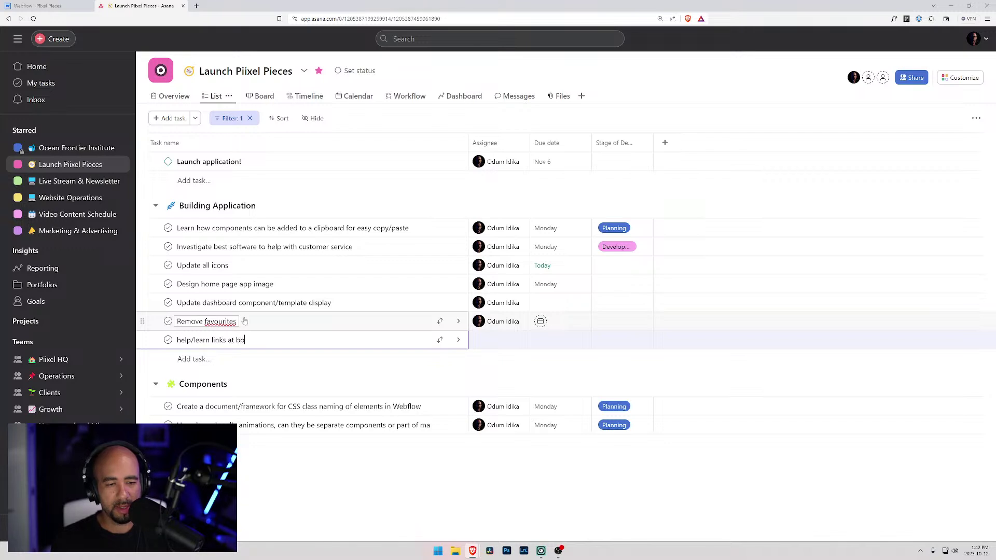
{"action": "type", "text": "ttom of aside"}
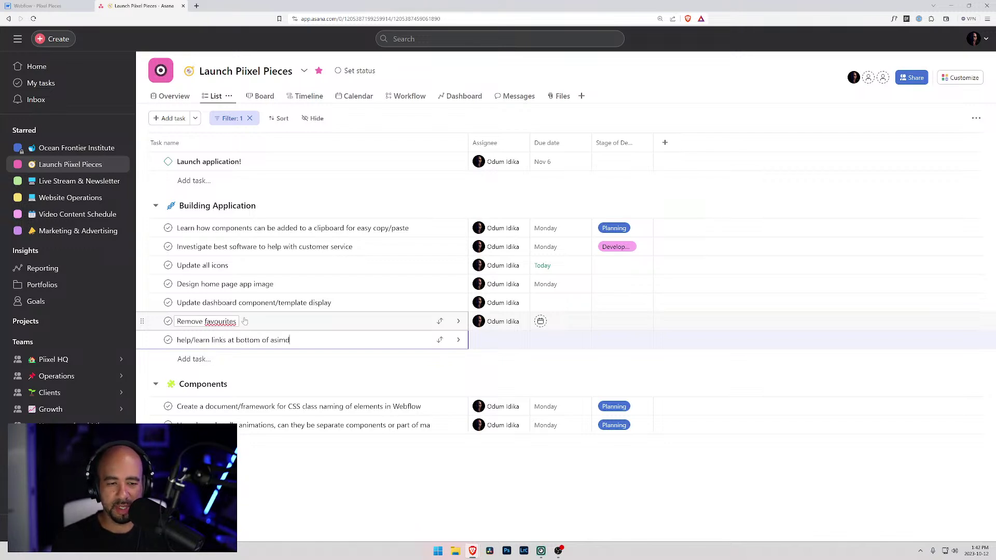
{"action": "type", "text": " menu"}
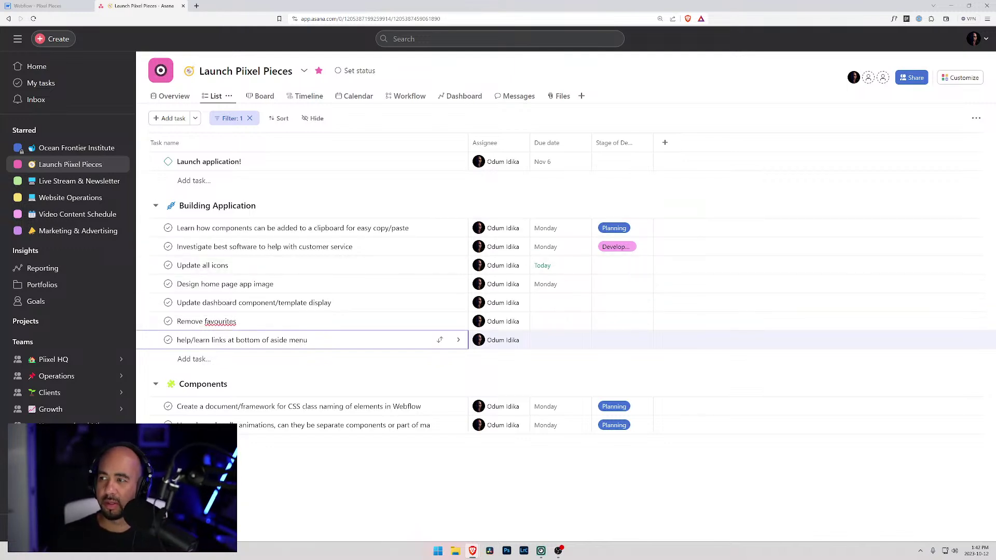
{"action": "key", "text": "Escape"}
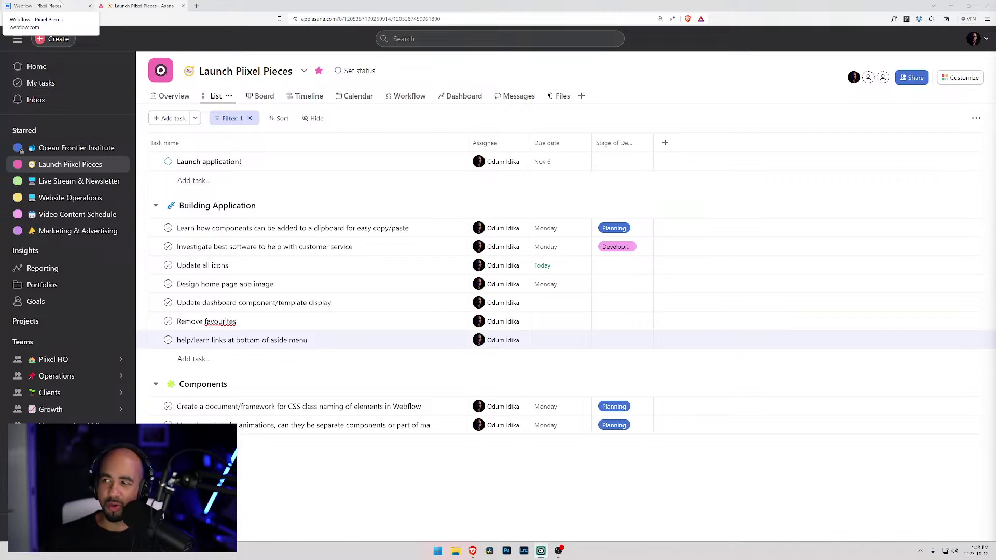
- In Webflow, delete the Form Block holding the Fav button from the component cards
{"action": "left_click", "coordinate": [60, 5]}
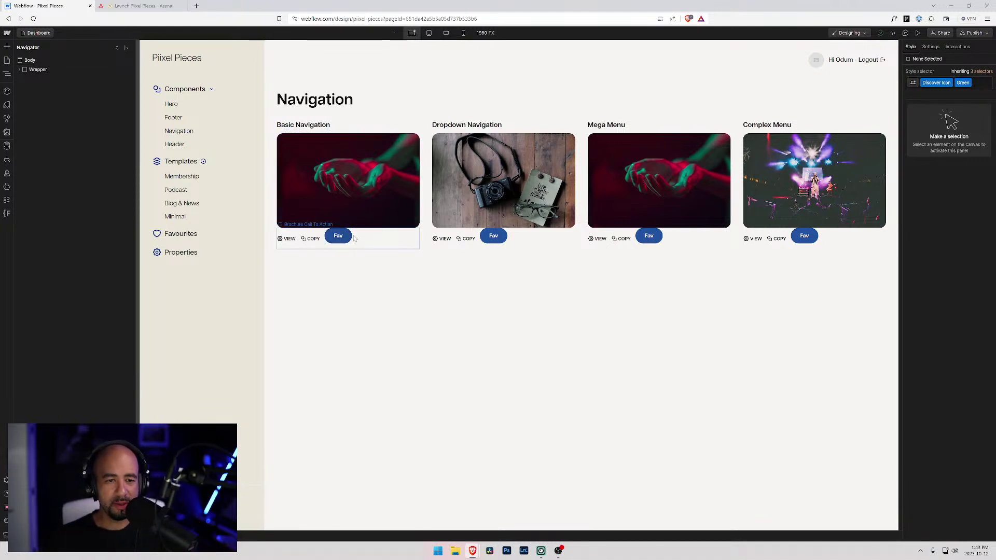
{"action": "left_click", "coordinate": [338, 236]}
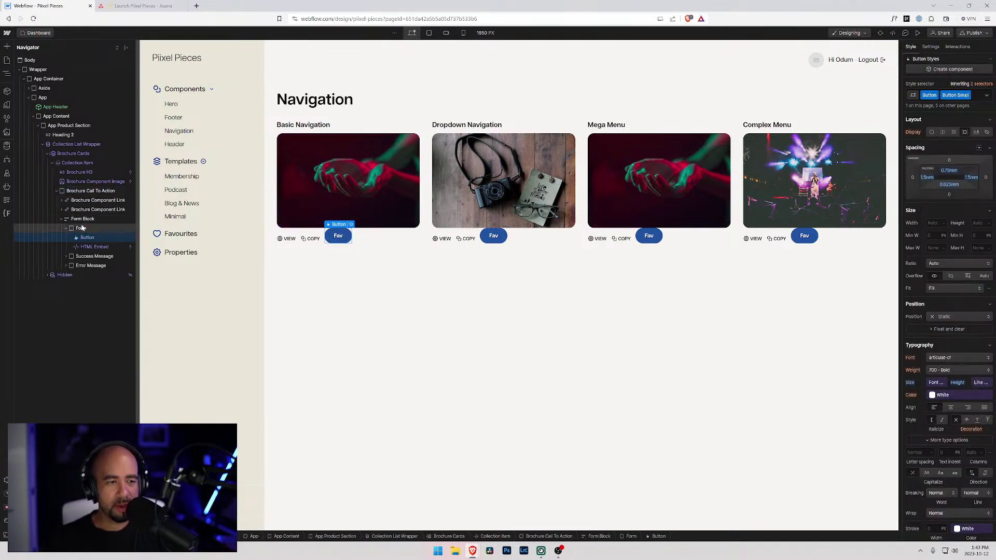
{"action": "left_click", "coordinate": [83, 219]}
{"action": "key", "text": "Delete"}
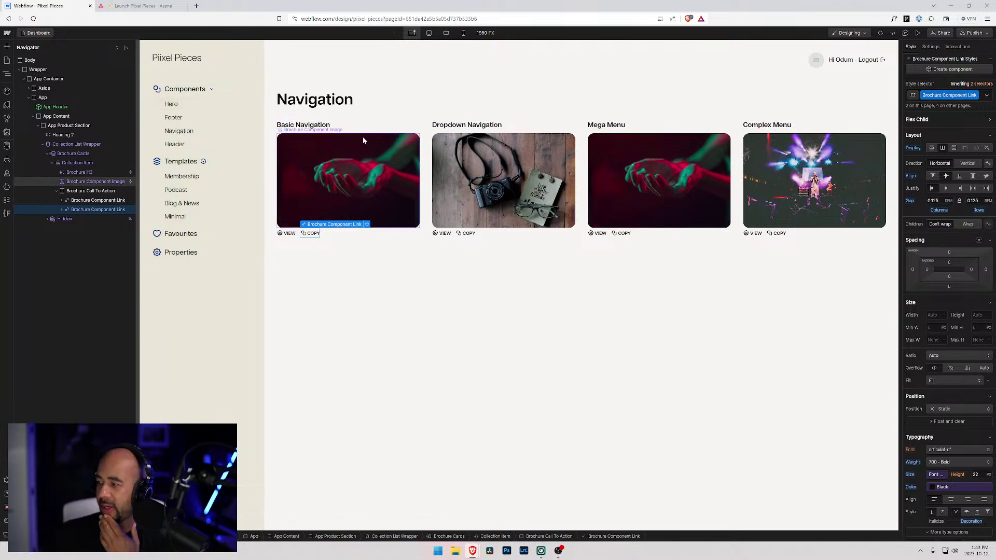
- Select the card grid's Collection List Wrapper and fold away Brochure Call To Action in the Navigator
{"action": "left_click", "coordinate": [425, 139]}
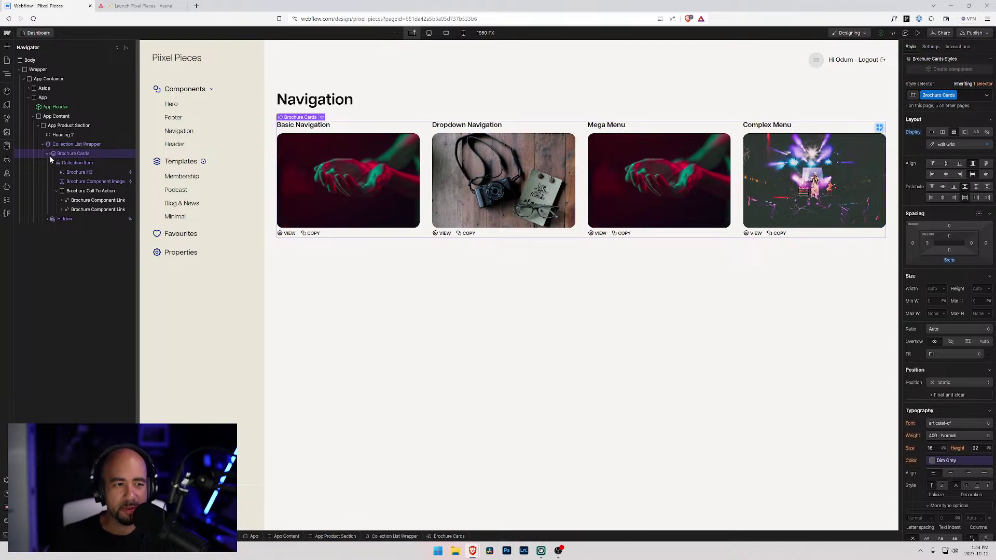
{"action": "left_click", "coordinate": [60, 144]}
{"action": "mouse_move", "coordinate": [62, 136]}
{"action": "left_mouse_down"}
{"action": "mouse_move", "coordinate": [78, 165]}
{"action": "mouse_move", "coordinate": [78, 128]}
{"action": "left_mouse_up"}
{"action": "left_click", "coordinate": [76, 144]}
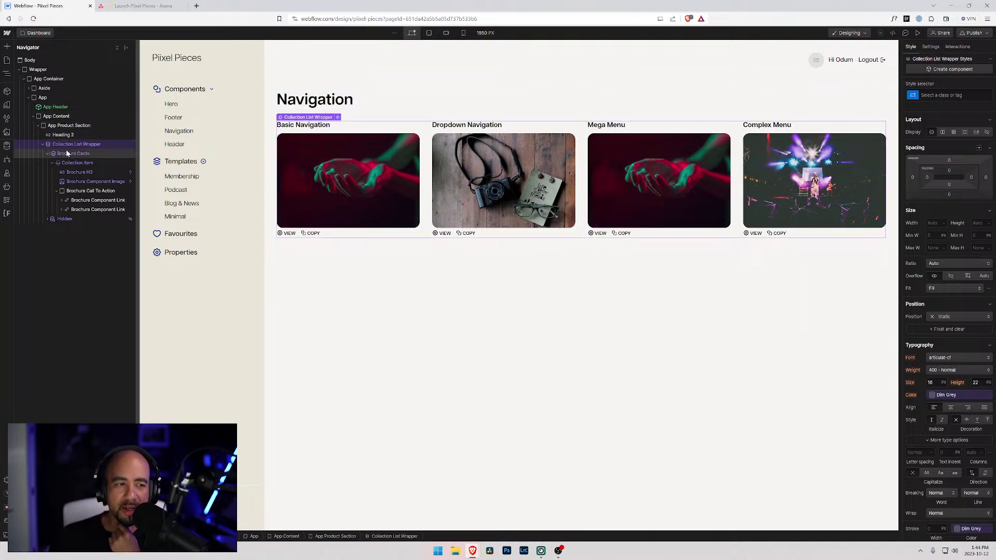
{"action": "left_click", "coordinate": [57, 191]}
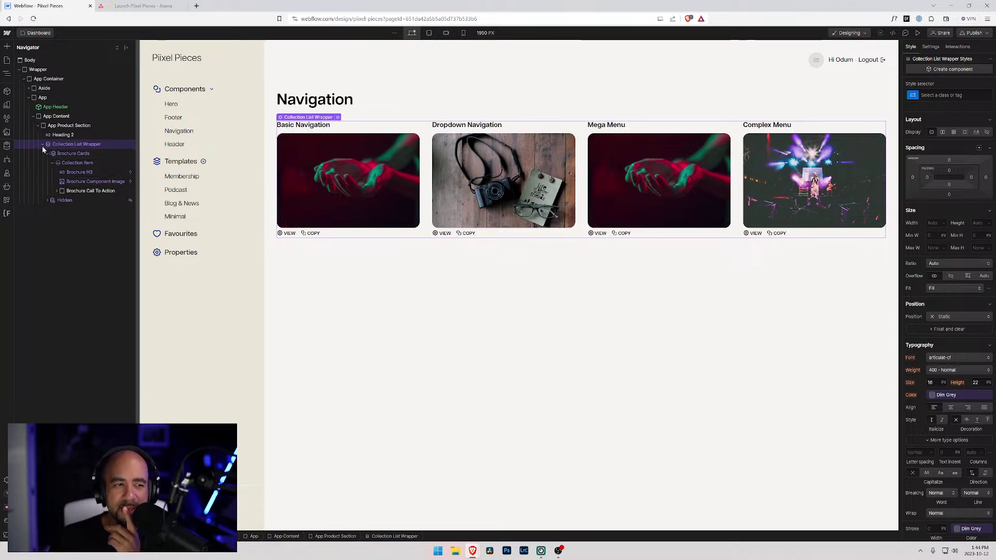
- Inspect the Navigation heading, card grid and Brochure H3, then collapse Brochure Cards in the Navigator
{"action": "left_click", "coordinate": [363, 105]}
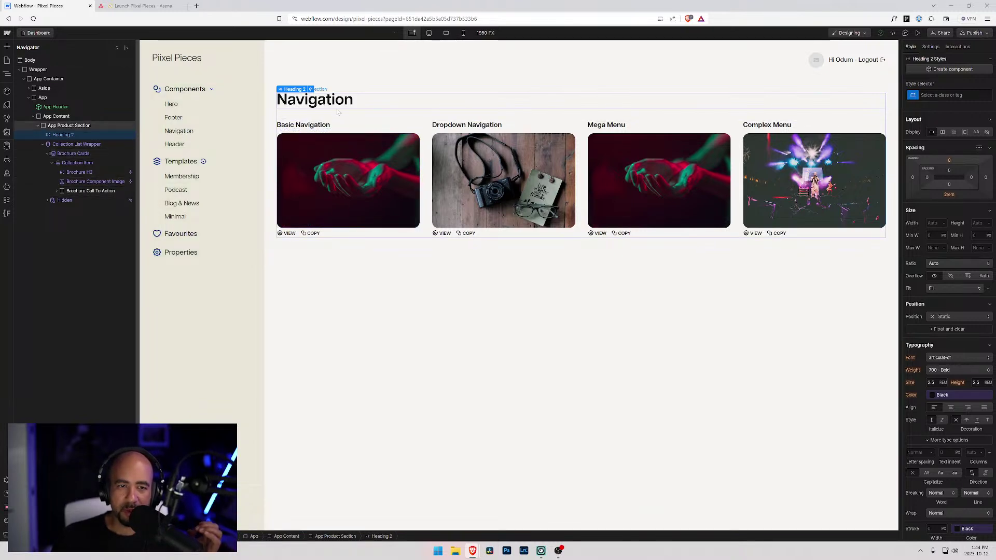
{"action": "left_click", "coordinate": [428, 139]}
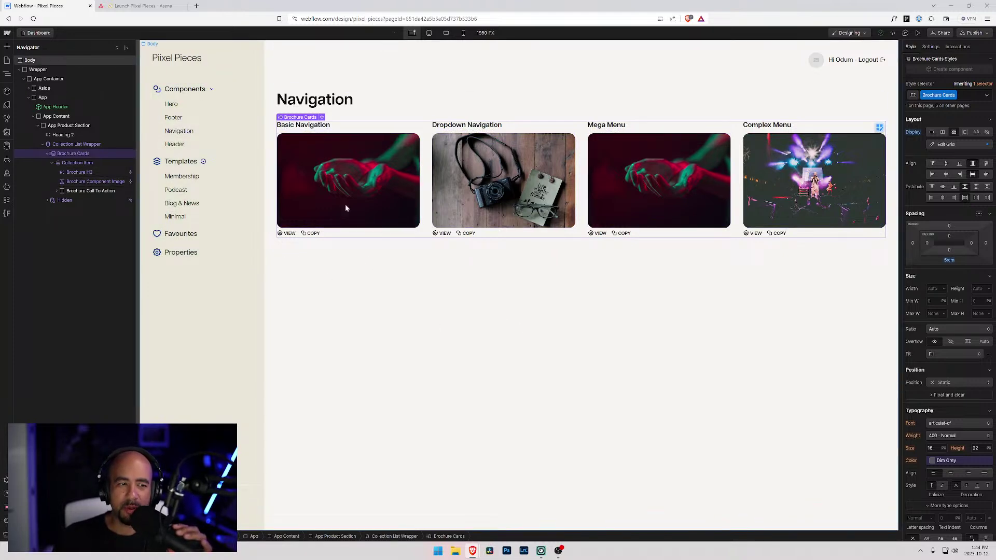
{"action": "left_click", "coordinate": [79, 175]}
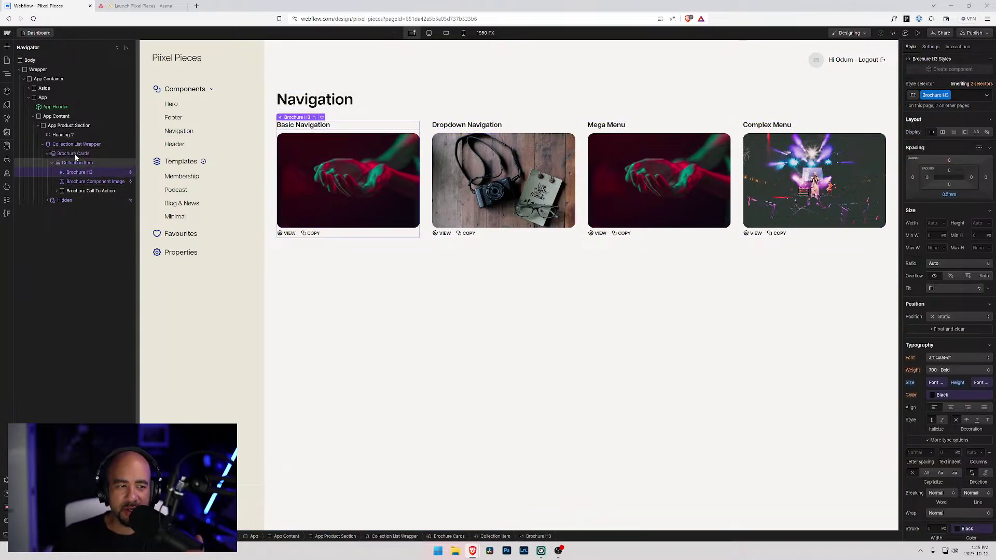
{"action": "left_click", "coordinate": [62, 134]}
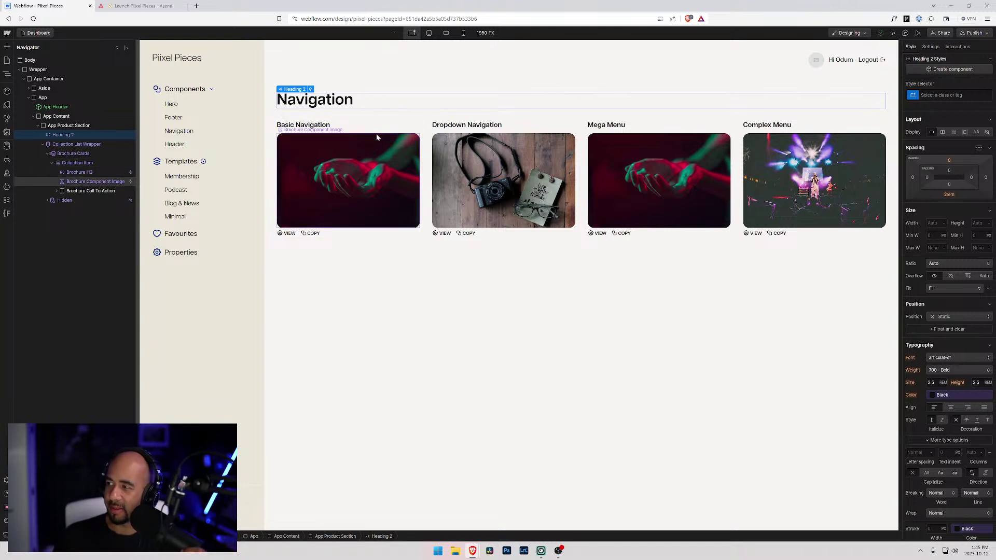
{"action": "left_click", "coordinate": [47, 154]}
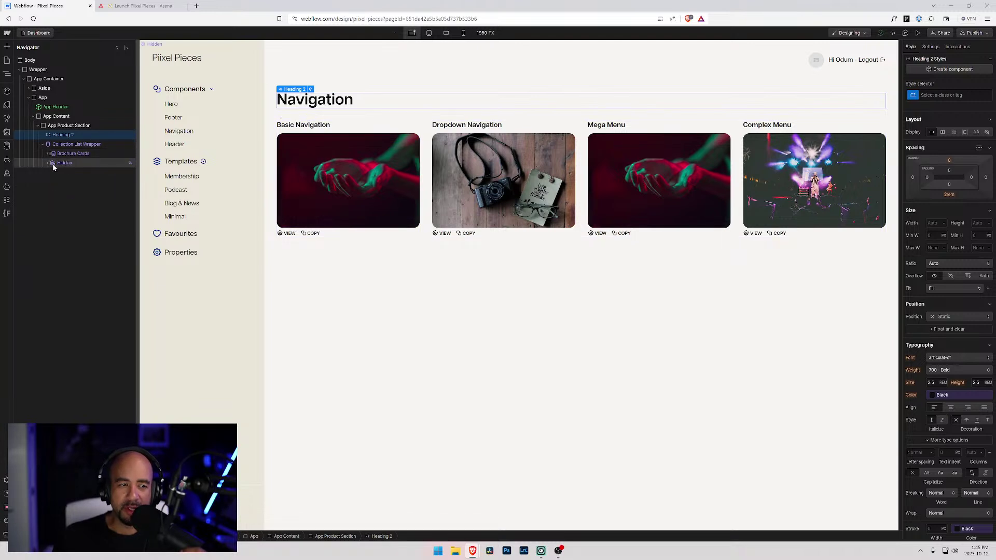
- Duplicate the Navigation heading and the component card list
{"action": "left_click", "coordinate": [42, 145]}
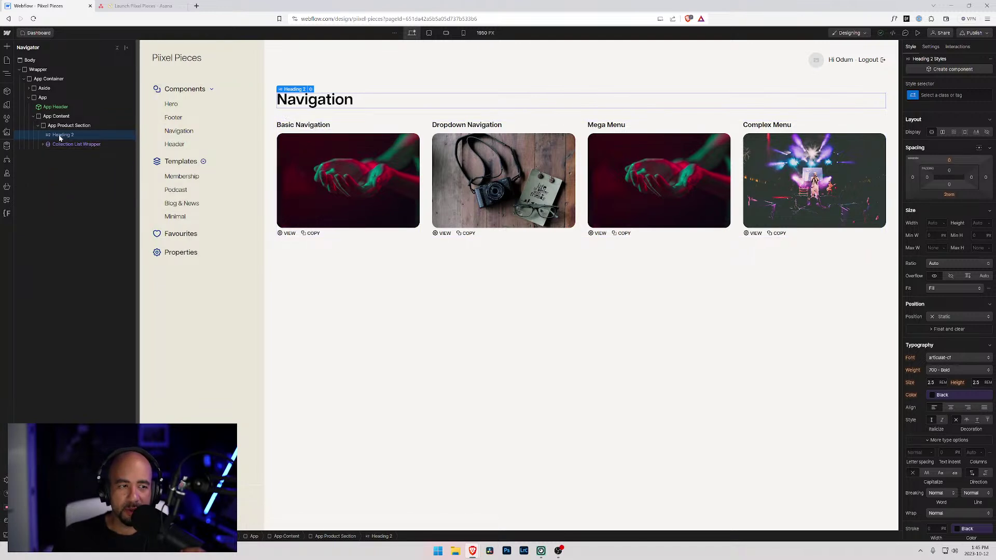
{"action": "key", "text": "ctrl+c"}
{"action": "key", "text": "ctrl+v"}
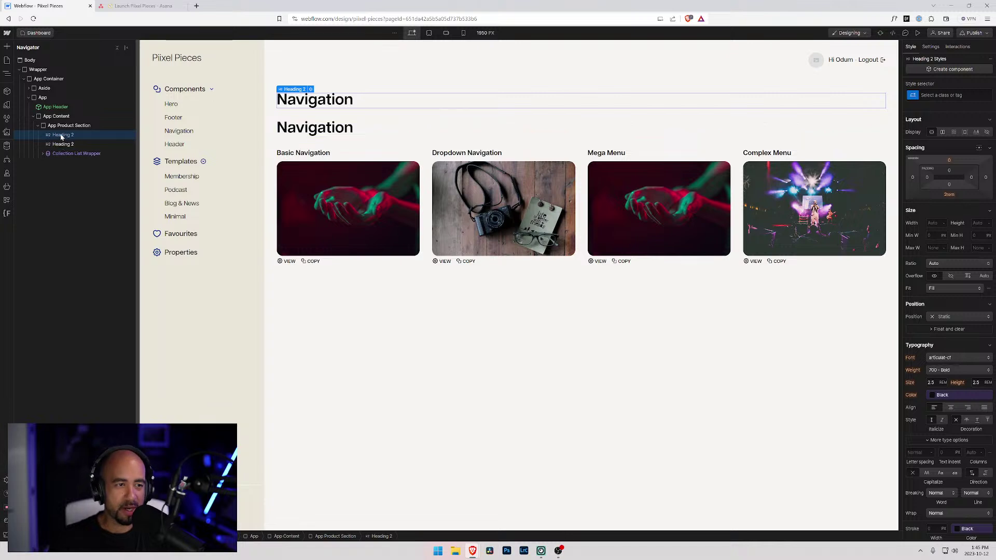
{"action": "left_click_drag", "start_coordinate": [59, 146], "coordinate": [60, 146]}
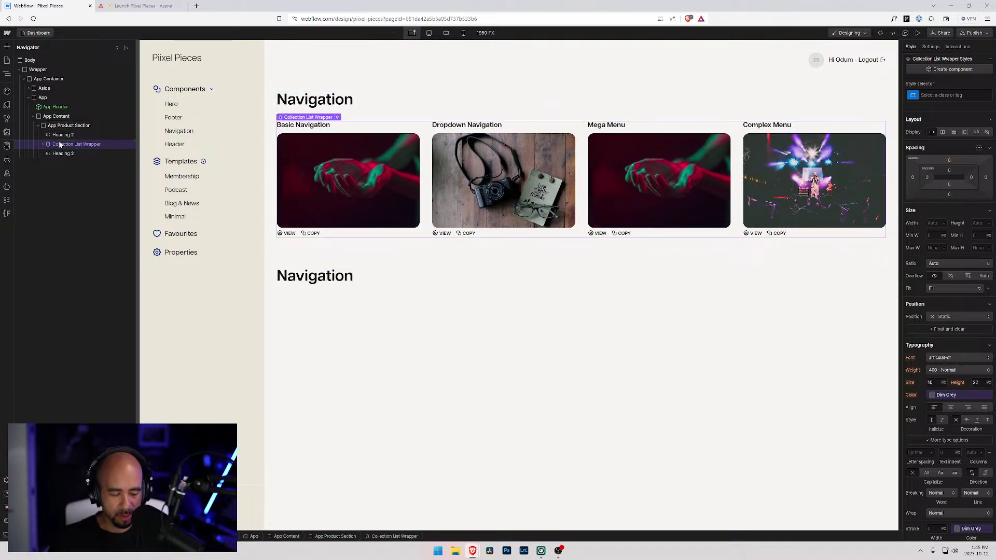
{"action": "key", "text": "ctrl+c"}
{"action": "key", "text": "ctrl+v"}
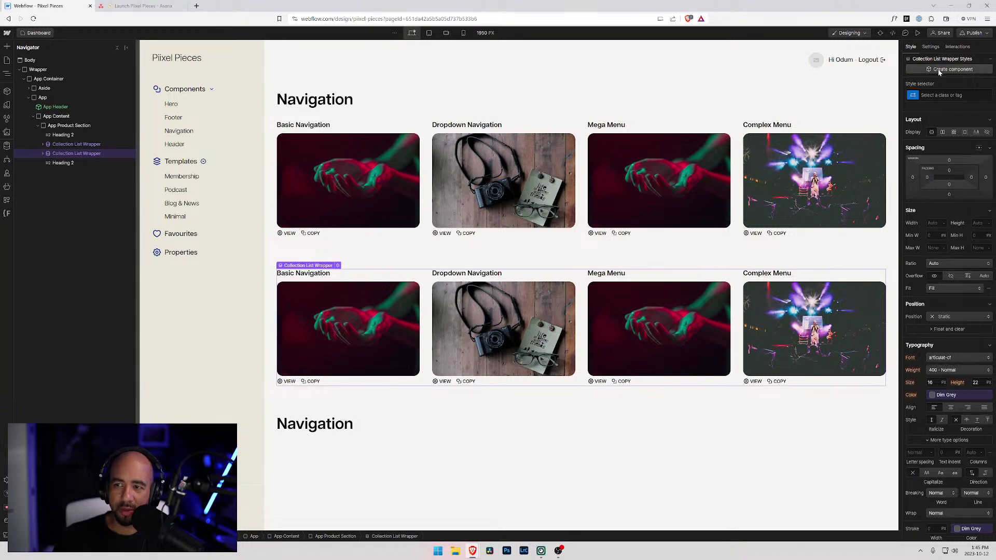
- Filter the copied collection list to Component Category equals Footer
{"action": "left_click", "coordinate": [931, 47]}
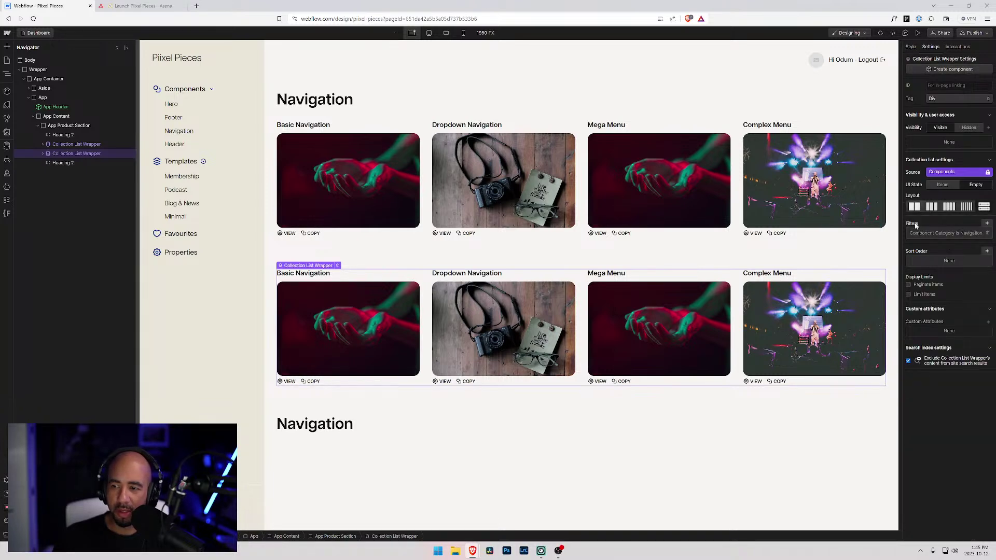
{"action": "left_click", "coordinate": [946, 233]}
{"action": "left_click", "coordinate": [955, 291]}
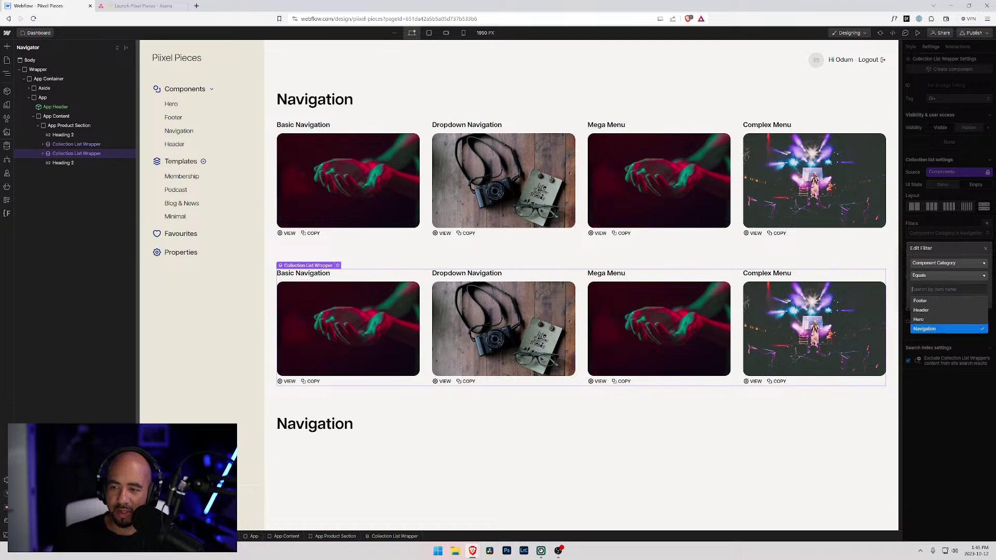
{"action": "left_click", "coordinate": [929, 301]}
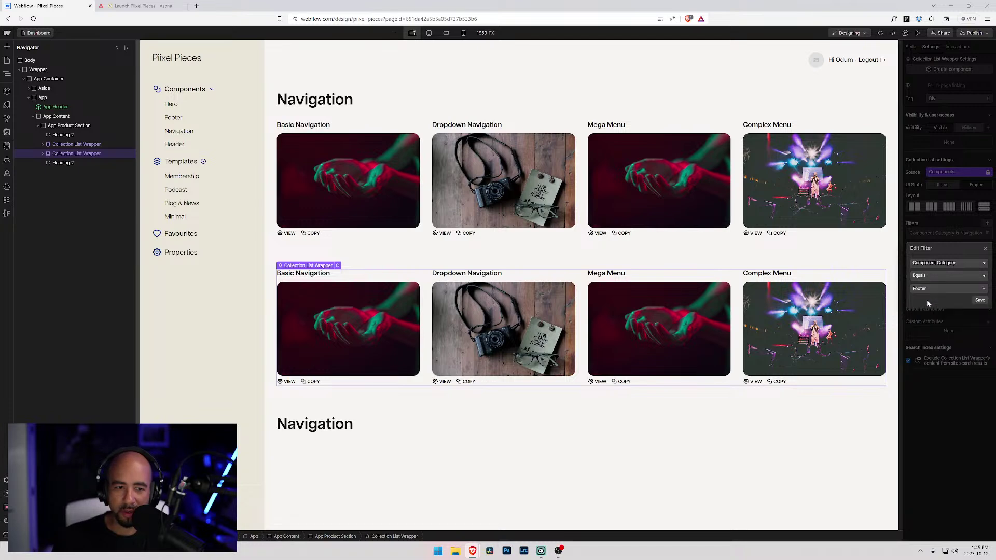
{"action": "left_click", "coordinate": [980, 300]}
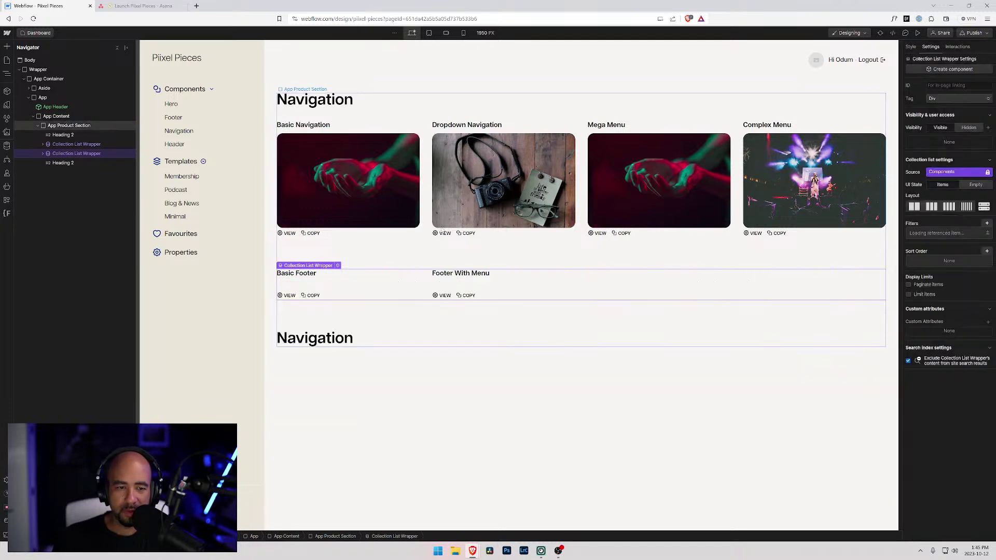
- Move the copied heading above the footer cards and rename it 'Footer'
{"action": "left_click_drag", "start_coordinate": [63, 162], "coordinate": [57, 151]}
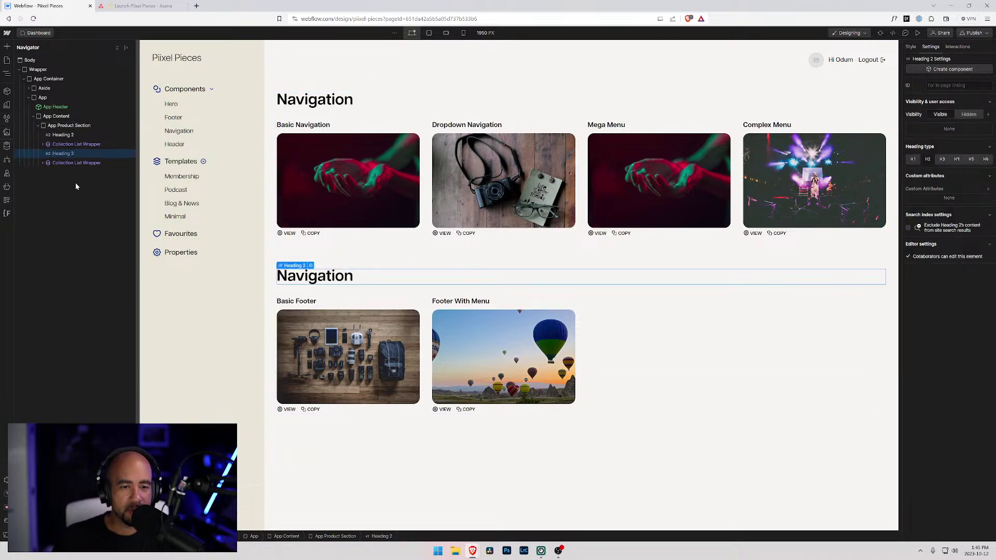
{"action": "double_click", "coordinate": [329, 278]}
{"action": "type", "text": "Footer"}
{"action": "left_click", "coordinate": [650, 402]}
{"action": "left_click", "coordinate": [650, 403]}
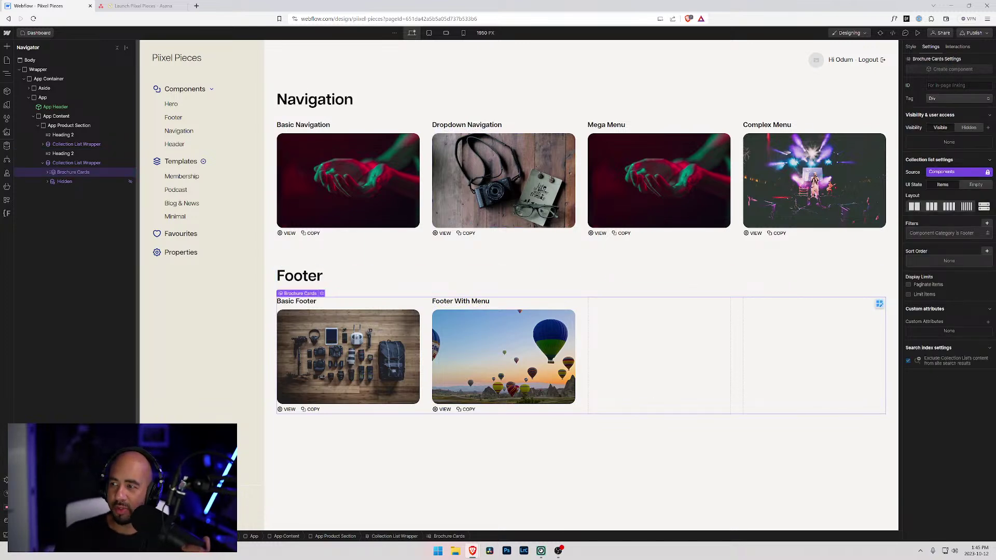
{"action": "left_click", "coordinate": [340, 103]}
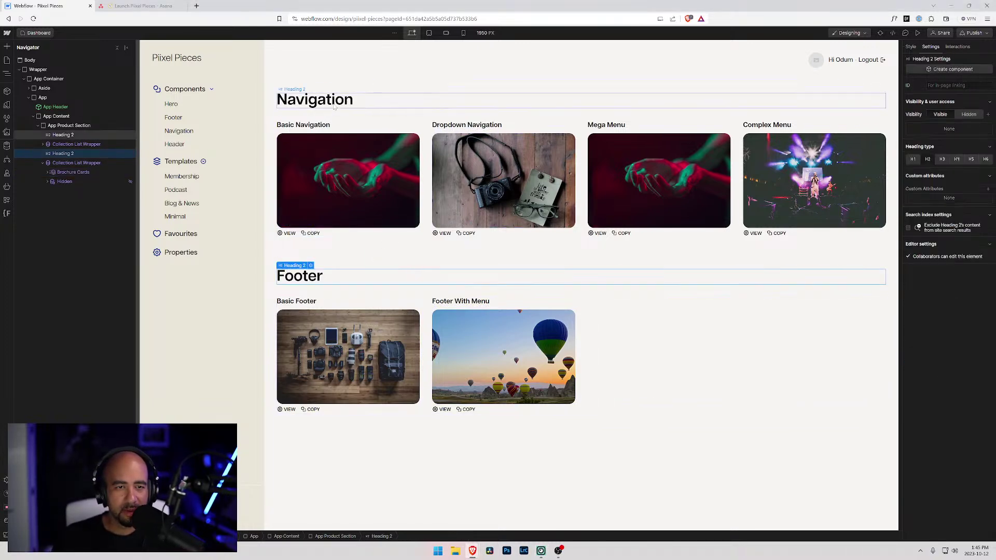
- Expand both Collection List Wrappers to check their items, then bring up the Pages panel
{"action": "left_click", "coordinate": [306, 278]}
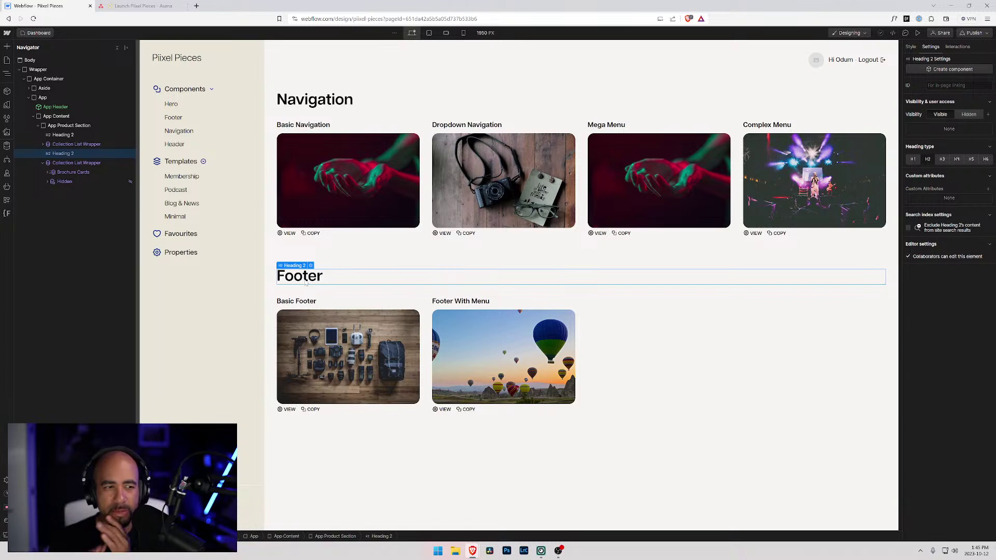
{"action": "left_click", "coordinate": [47, 172]}
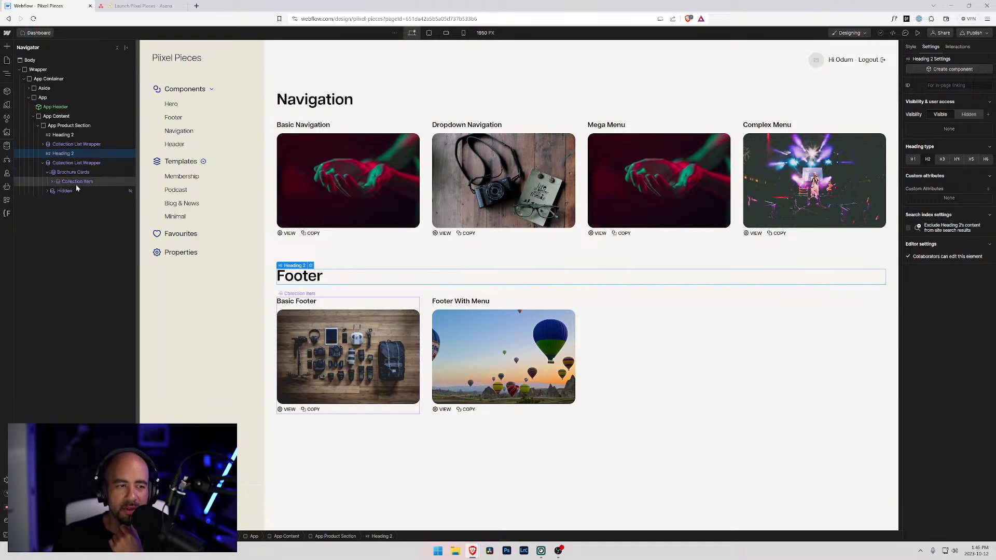
{"action": "left_click", "coordinate": [52, 182]}
{"action": "left_click", "coordinate": [73, 183]}
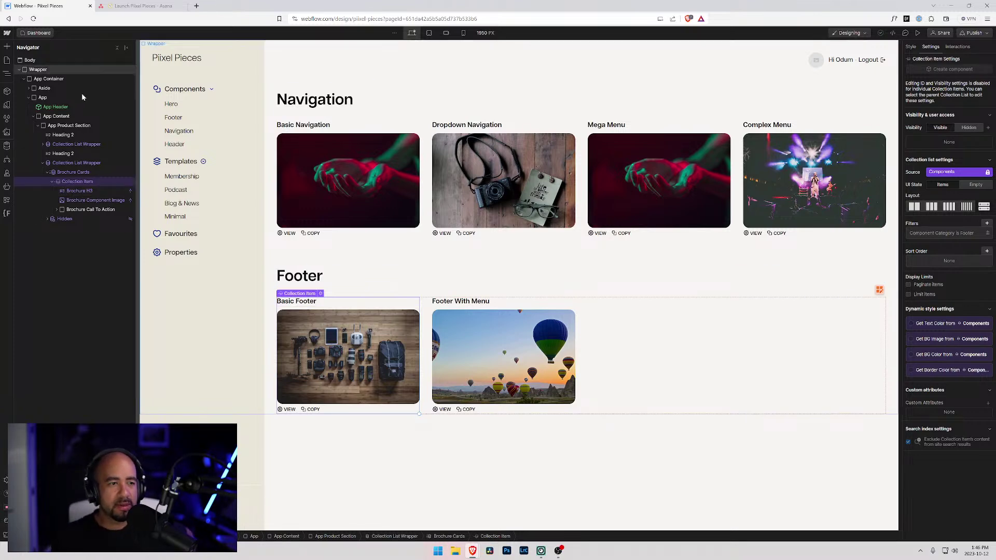
{"action": "left_click", "coordinate": [43, 144]}
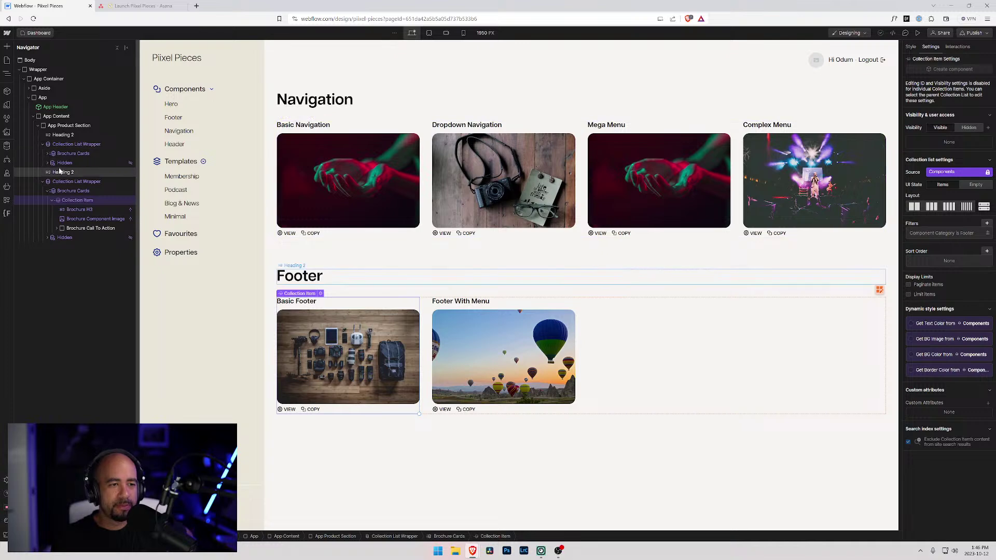
{"action": "left_click", "coordinate": [47, 183]}
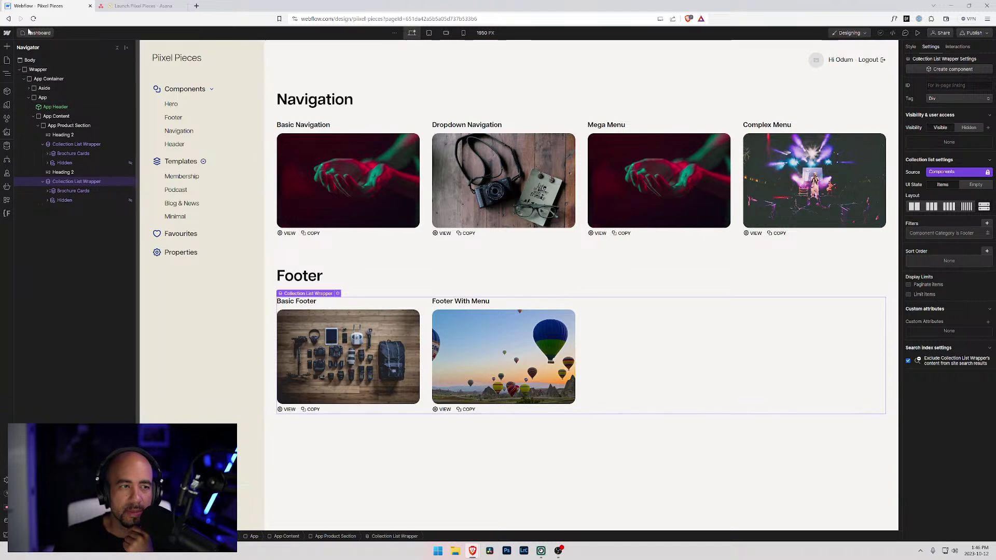
{"action": "key", "text": "p"}
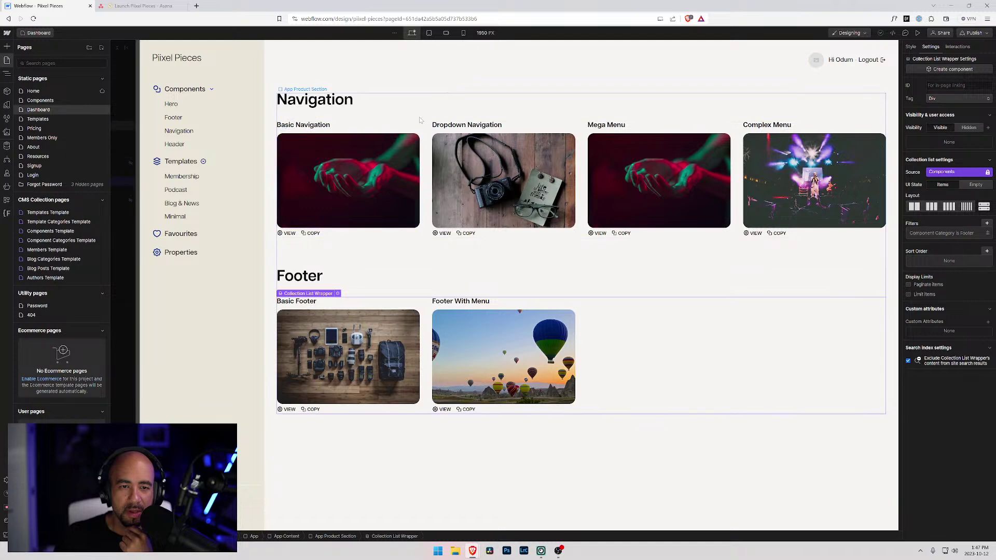
- Inside the App Menu component, delete the Properties Aside Menu Item
{"action": "left_click", "coordinate": [430, 147]}
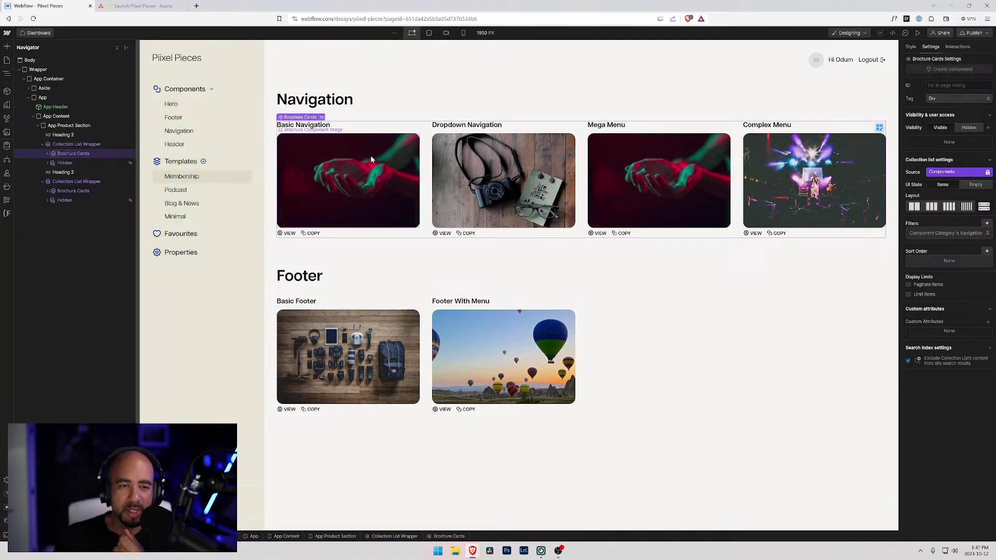
{"action": "left_click", "coordinate": [180, 236]}
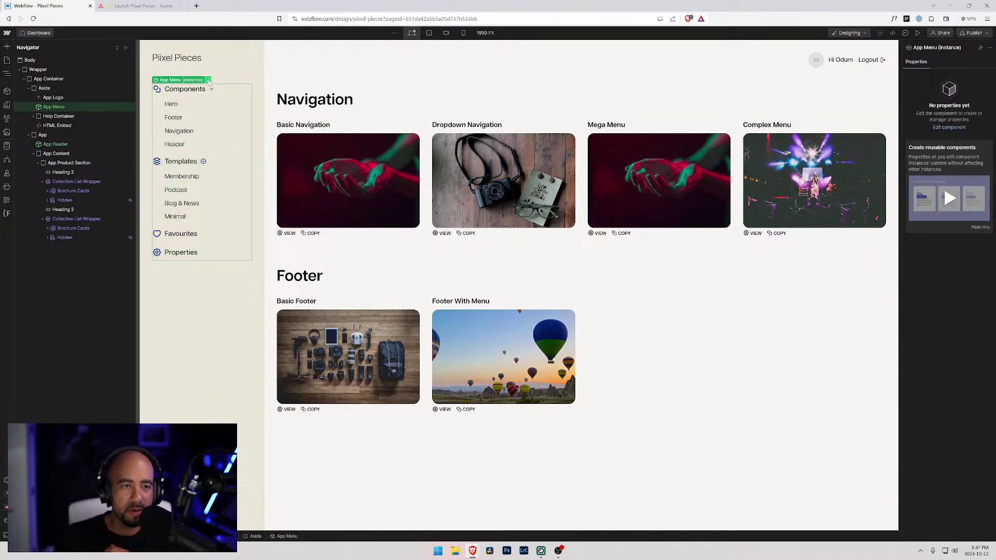
{"action": "double_click", "coordinate": [174, 236]}
{"action": "left_click", "coordinate": [164, 236]}
{"action": "left_click", "coordinate": [163, 238]}
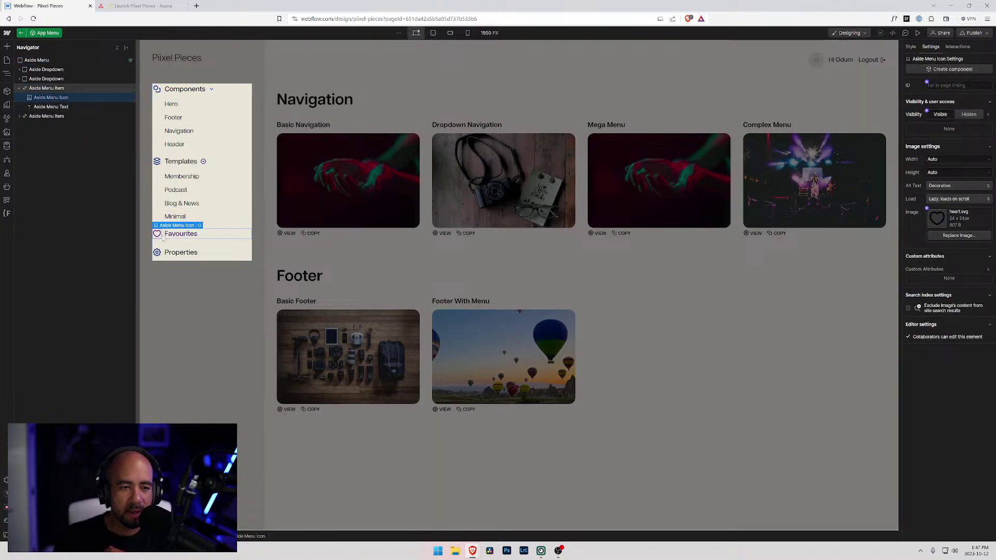
{"action": "left_click", "coordinate": [19, 89]}
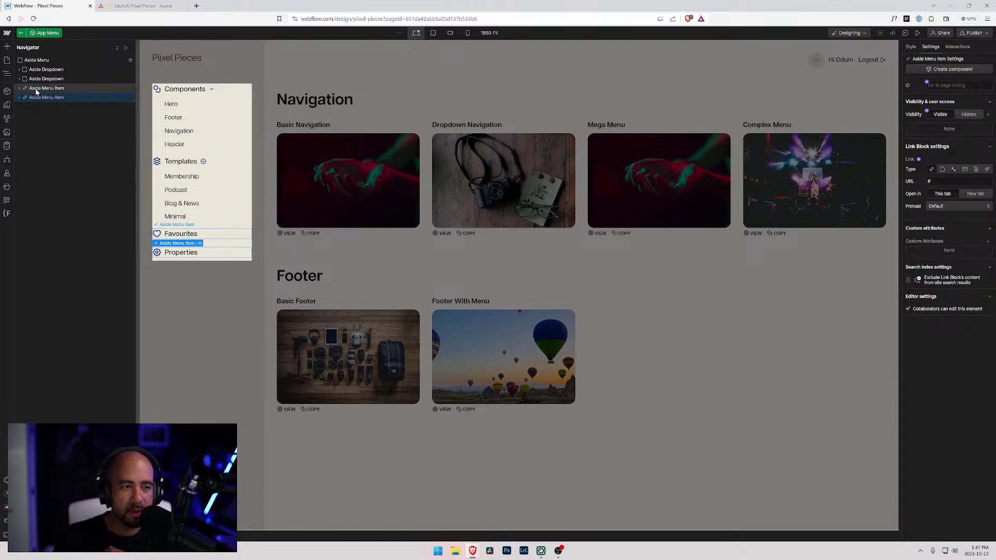
{"action": "left_click", "coordinate": [20, 89]}
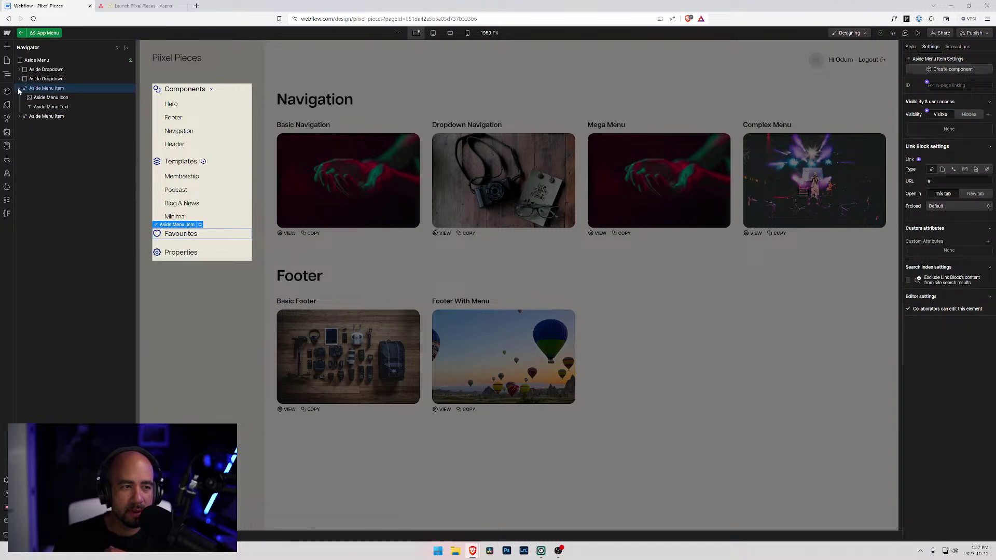
{"action": "left_click", "coordinate": [23, 118]}
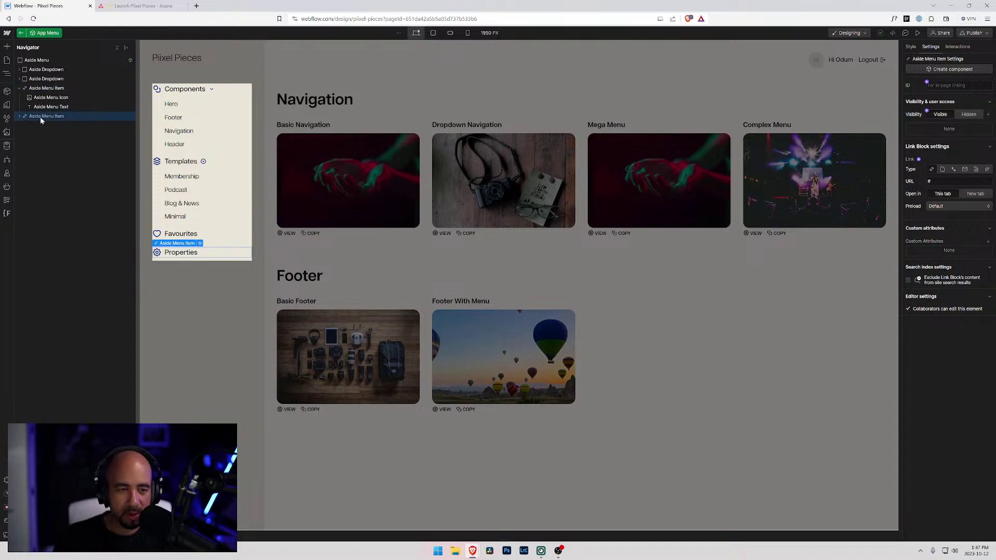
{"action": "key", "text": "Delete"}
- Give the Favourites link a 'Hidden' combo class, then leave the component
{"action": "left_click", "coordinate": [19, 90]}
{"action": "left_click", "coordinate": [41, 88]}
{"action": "left_click", "coordinate": [910, 47]}
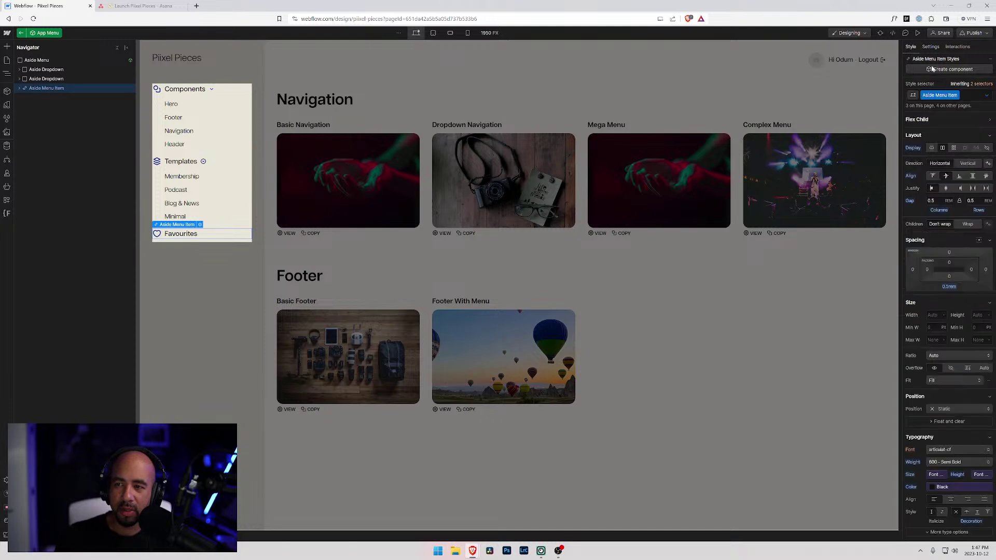
{"action": "left_click", "coordinate": [970, 96]}
{"action": "type", "text": "Hidden"}
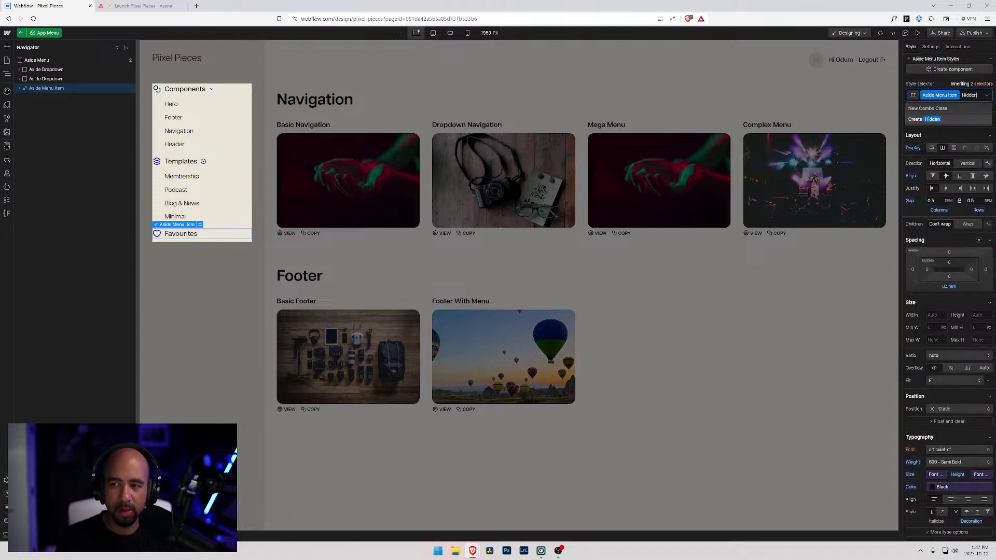
{"action": "key", "text": "Return"}
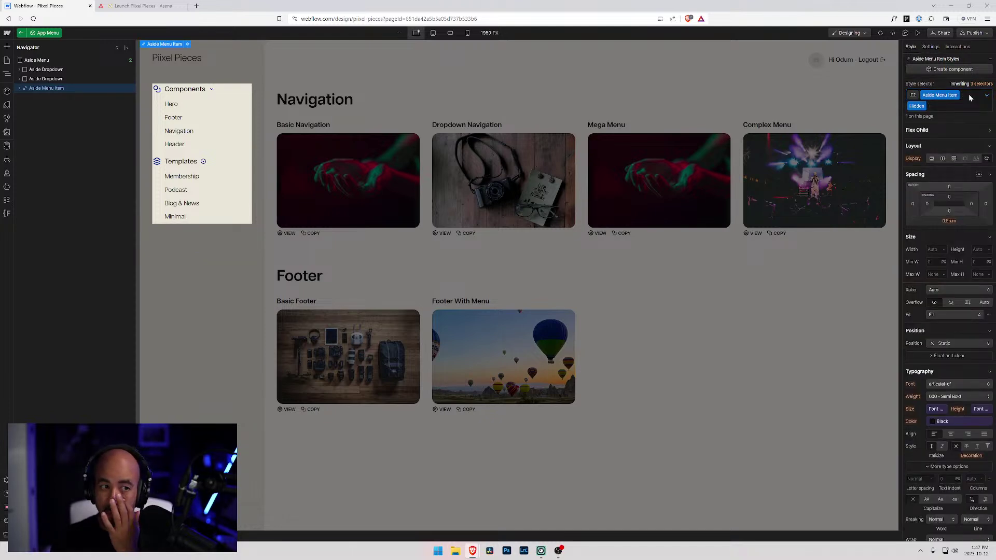
{"action": "left_click", "coordinate": [46, 79]}
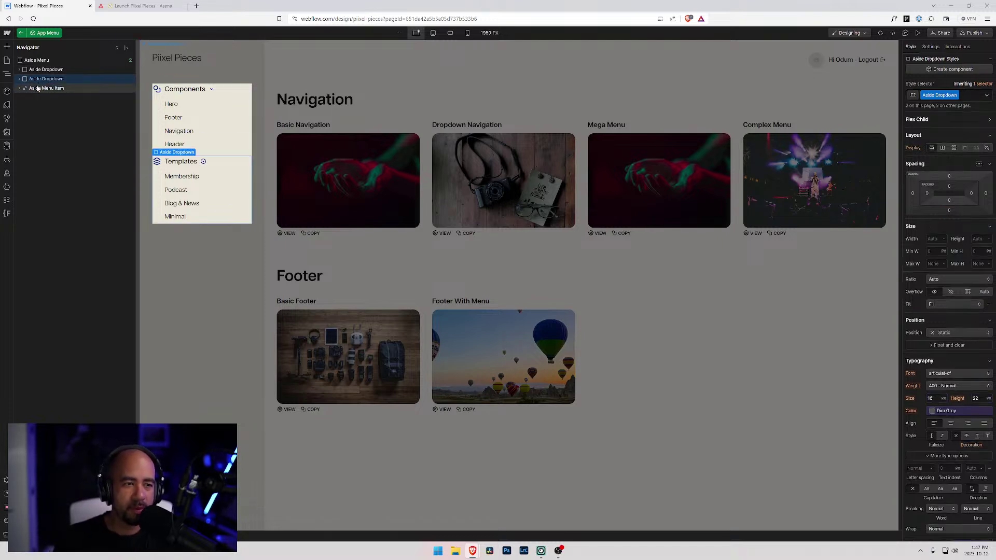
{"action": "left_click", "coordinate": [145, 128]}
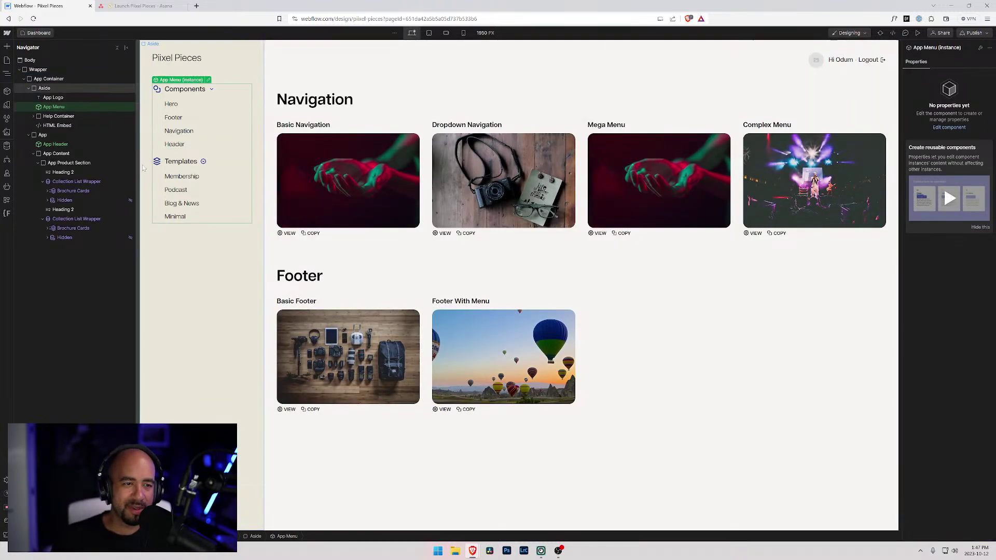
- Select the Aside and open the Component Categories Template page from the Pages list
{"action": "left_click", "coordinate": [206, 277]}
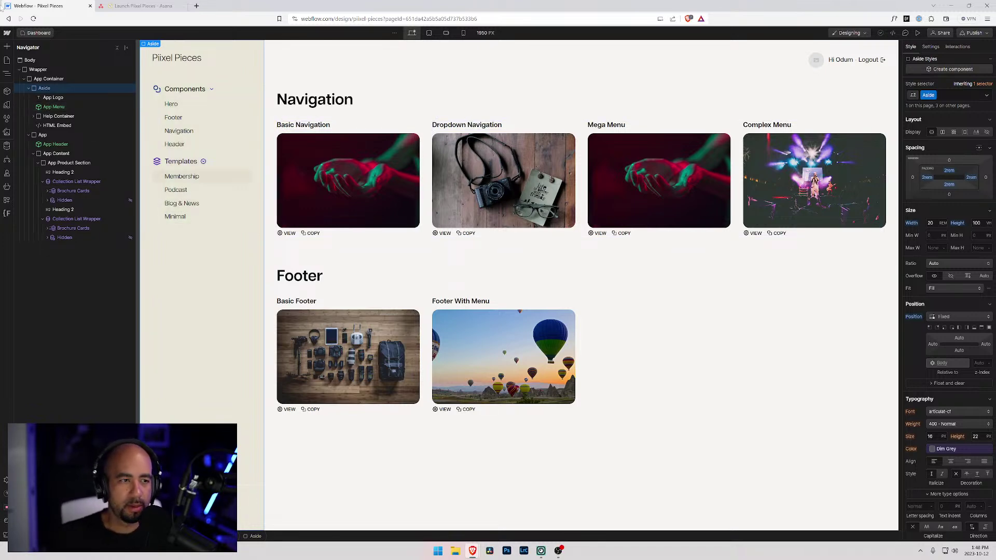
{"action": "left_click", "coordinate": [7, 61]}
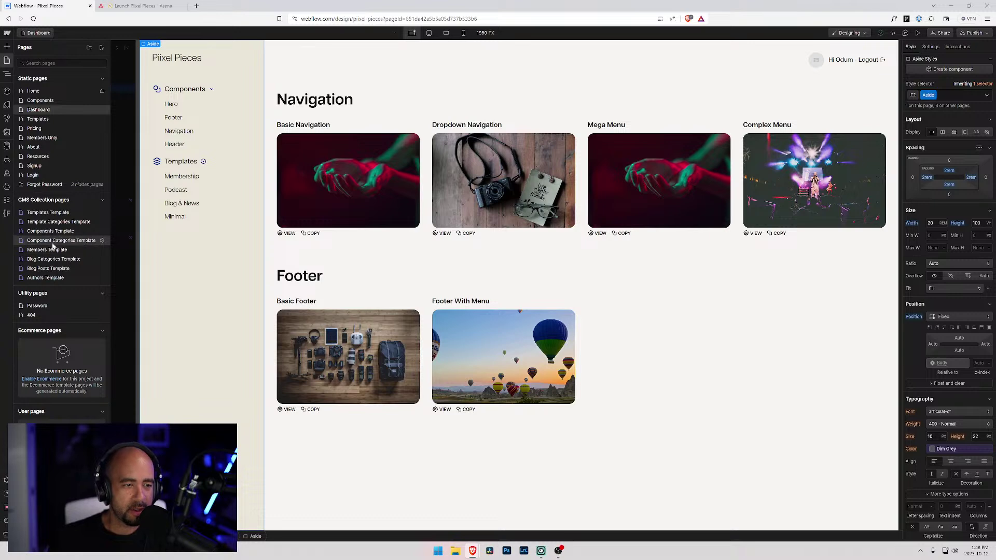
{"action": "left_click", "coordinate": [51, 243]}
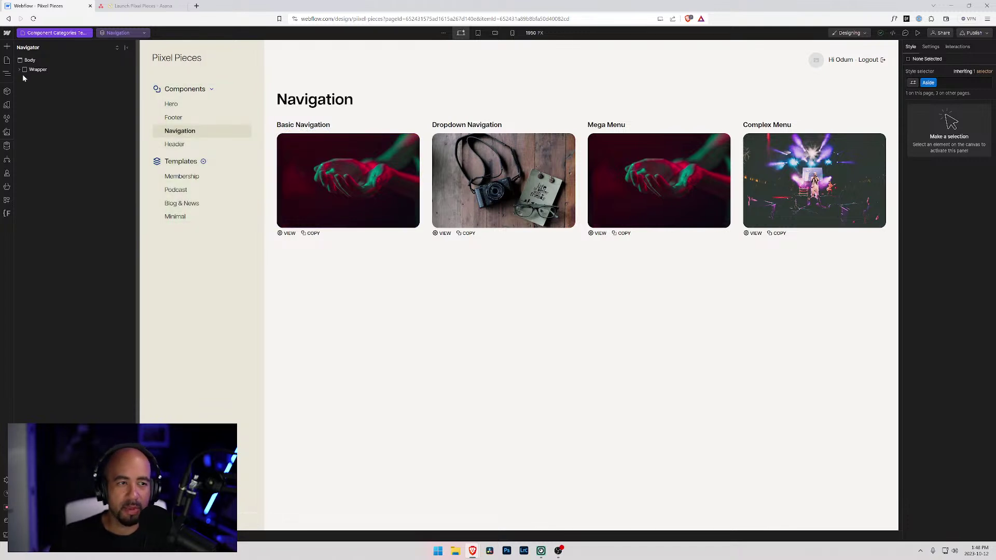
- Enter the sidebar menu component and inspect the Hero category link
{"action": "left_click", "coordinate": [350, 94]}
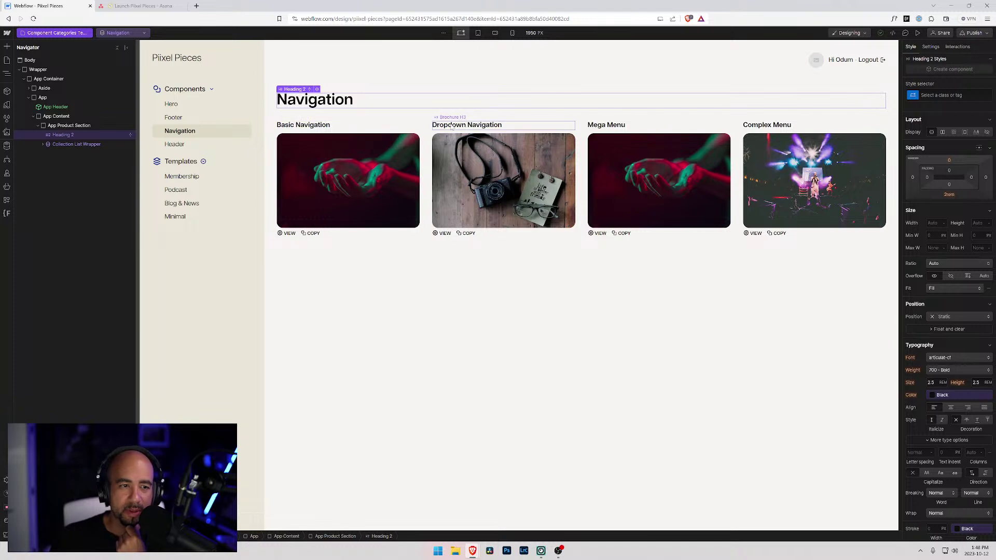
{"action": "left_click", "coordinate": [178, 106]}
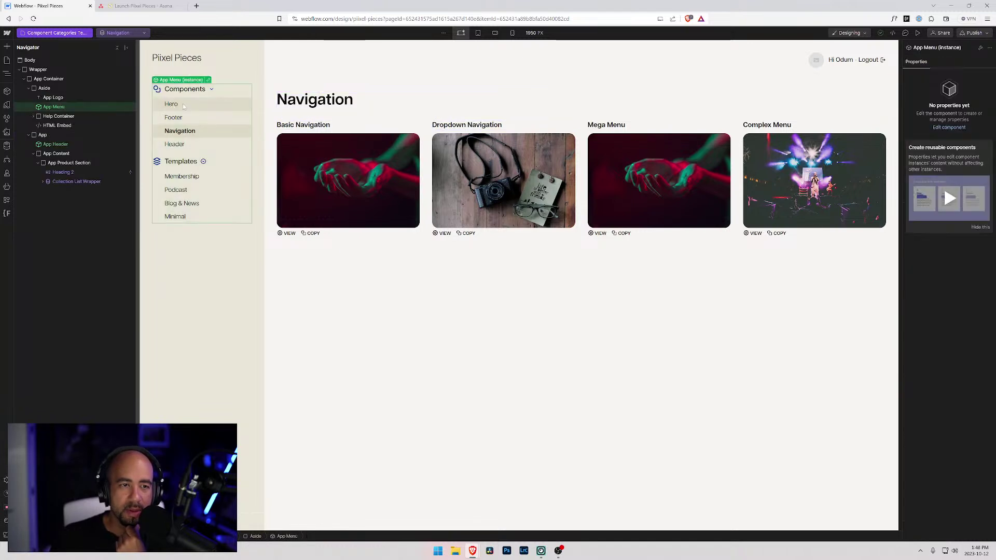
{"action": "left_click", "coordinate": [208, 82]}
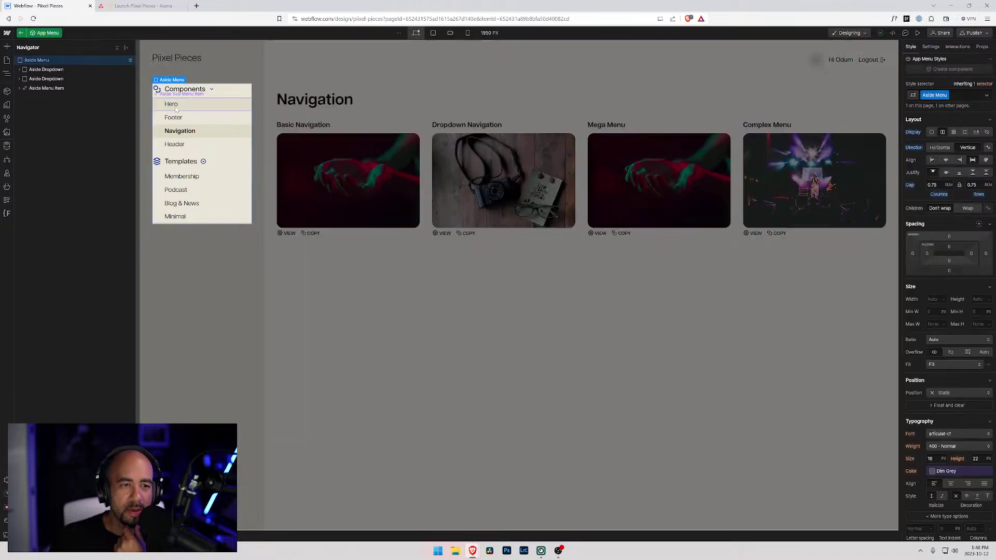
{"action": "left_click", "coordinate": [171, 103]}
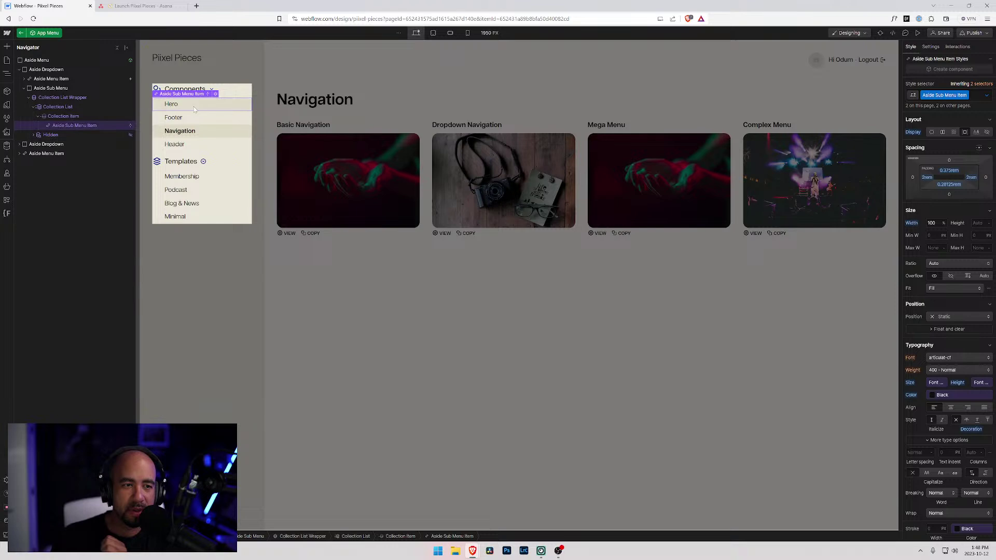
- Open finsweet.com in a new browser tab
{"action": "left_click", "coordinate": [196, 6]}
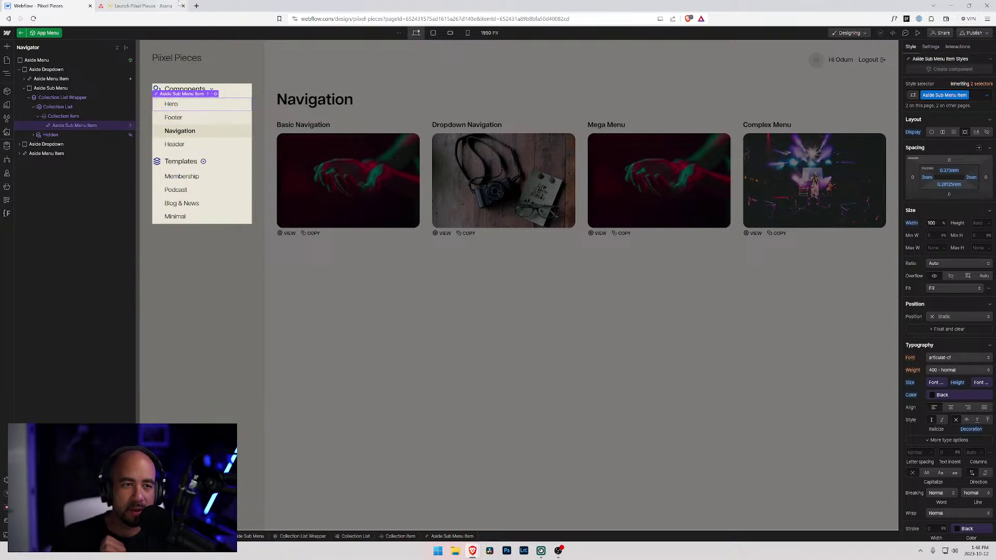
{"action": "type", "text": "finsweet.com"}
{"action": "key", "text": "Return"}
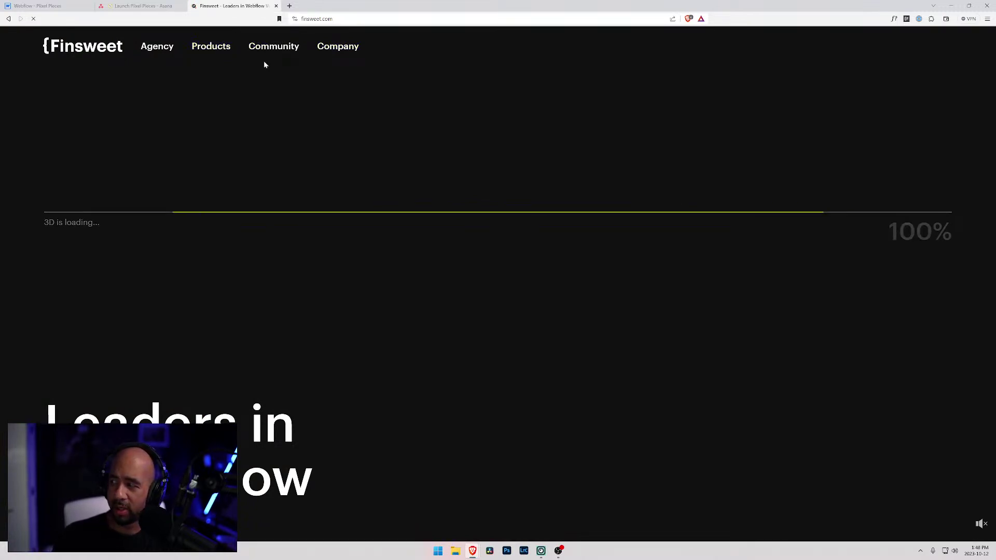
- Go to the Finsweet Attributes product page and scroll to its solutions
{"action": "left_click", "coordinate": [211, 46]}
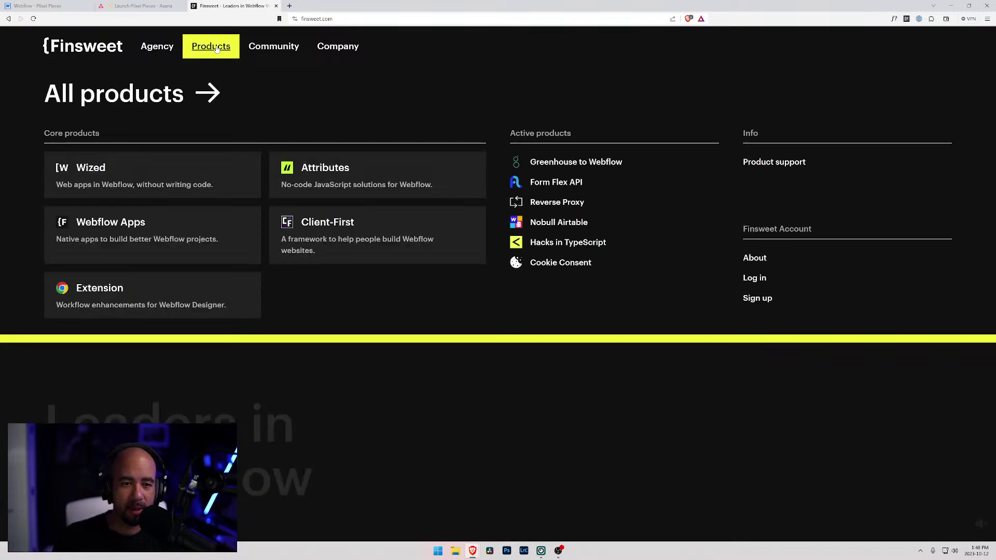
{"action": "left_click", "coordinate": [319, 170]}
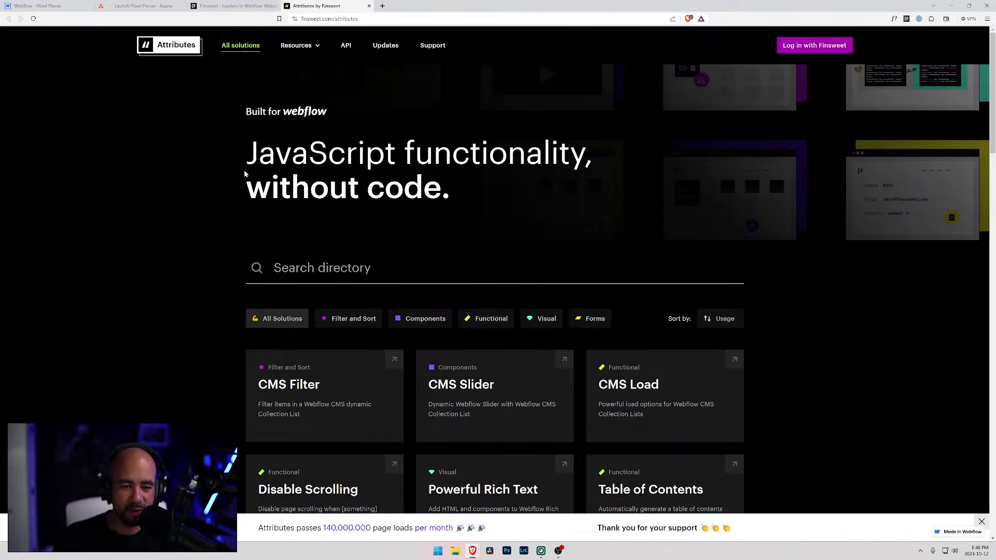
{"action": "scroll", "coordinate": [244, 172], "scroll_direction": "down", "scroll_amount": 3}
{"action": "scroll", "coordinate": [245, 176], "scroll_direction": "down", "scroll_amount": 4}
{"action": "scroll", "coordinate": [245, 176], "scroll_direction": "down", "scroll_amount": 2}
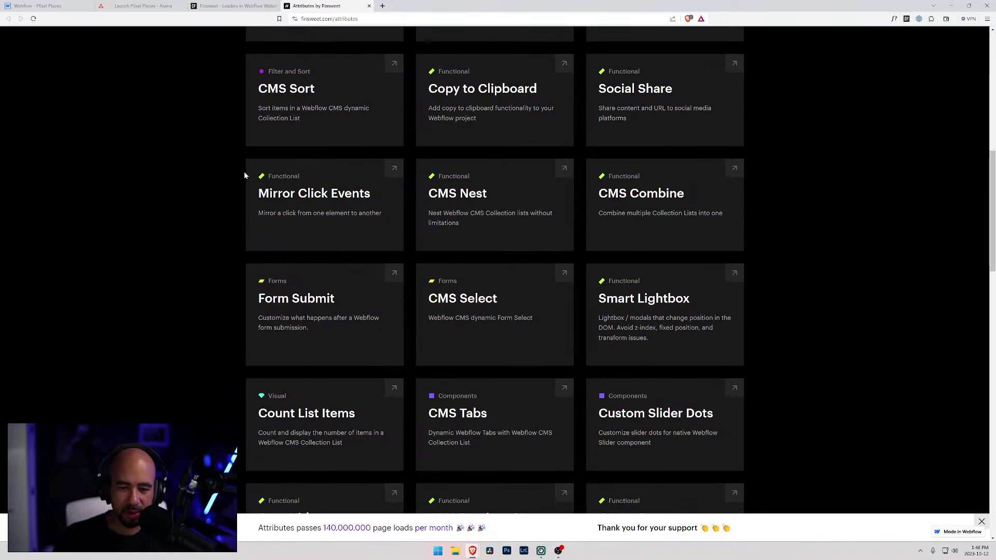
{"action": "scroll", "coordinate": [309, 253], "scroll_direction": "down", "scroll_amount": 2}
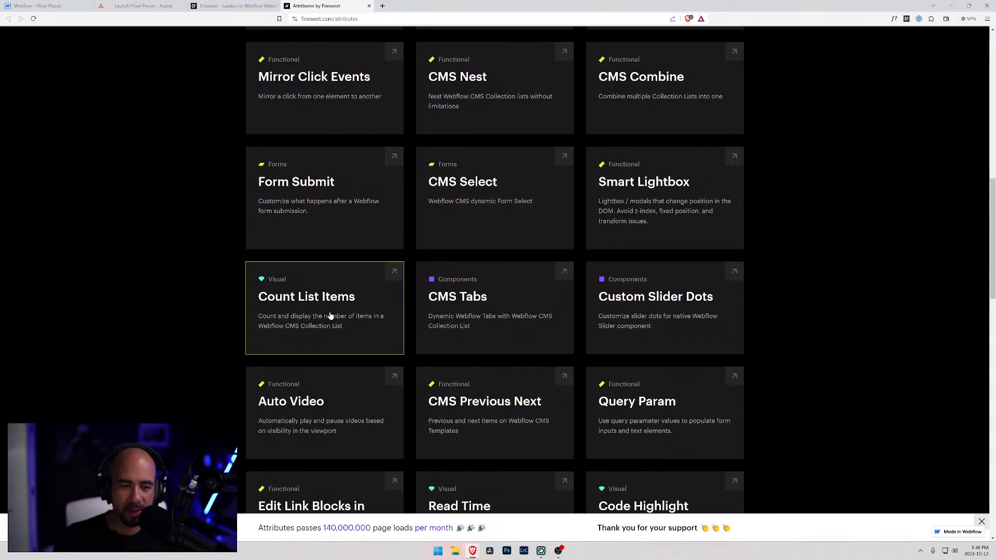
- Review the Count List Items documentation, copy its script, and return to Webflow
{"action": "left_click", "coordinate": [328, 315]}
{"action": "left_click", "coordinate": [363, 291]}
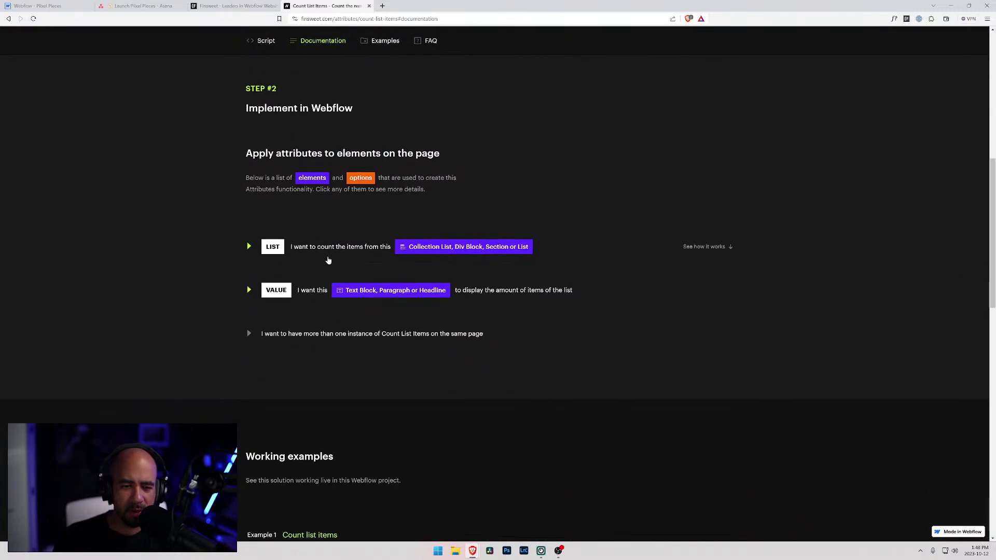
{"action": "left_click", "coordinate": [256, 250]}
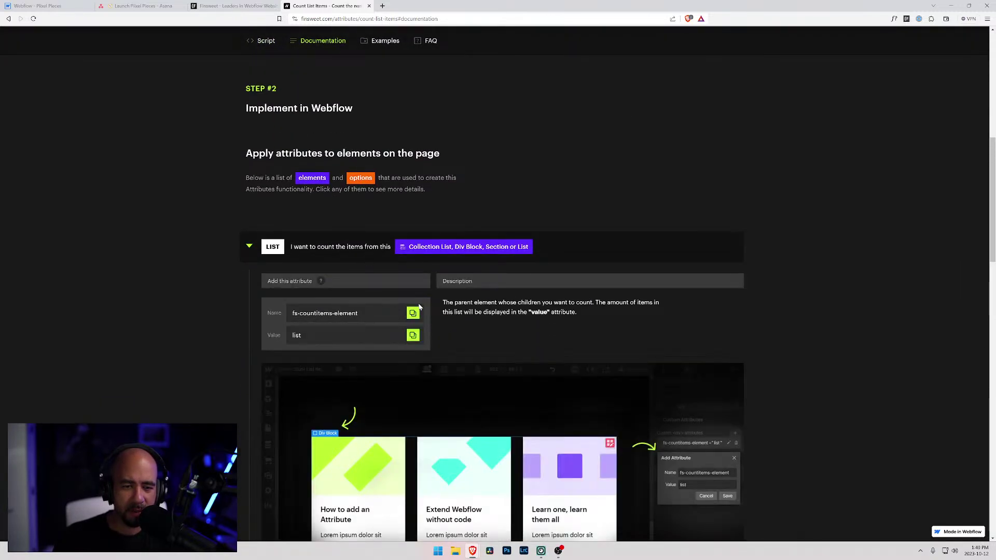
{"action": "scroll", "coordinate": [363, 304], "scroll_direction": "down", "scroll_amount": 2}
{"action": "scroll", "coordinate": [332, 296], "scroll_direction": "down", "scroll_amount": 3}
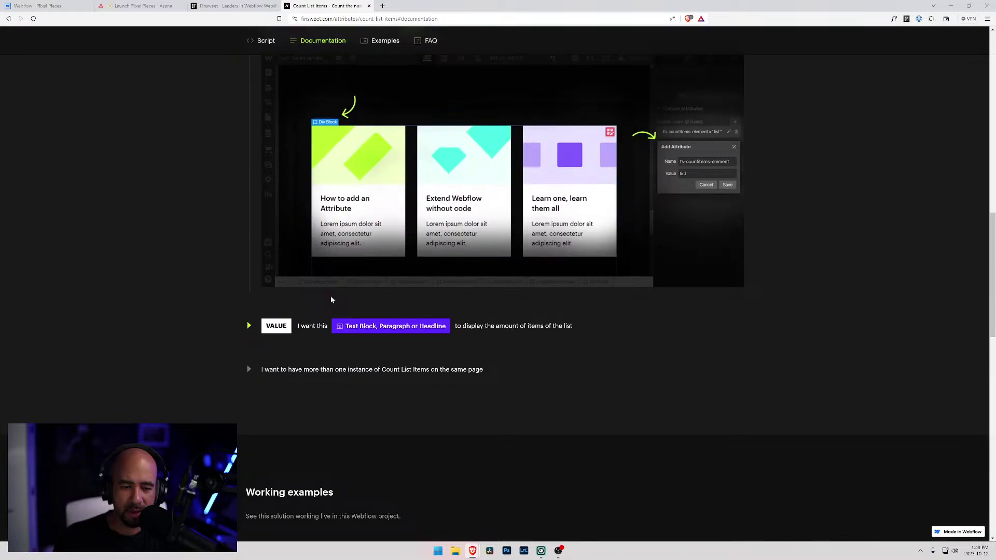
{"action": "left_click", "coordinate": [249, 325]}
{"action": "scroll", "coordinate": [415, 384], "scroll_direction": "down", "scroll_amount": 3}
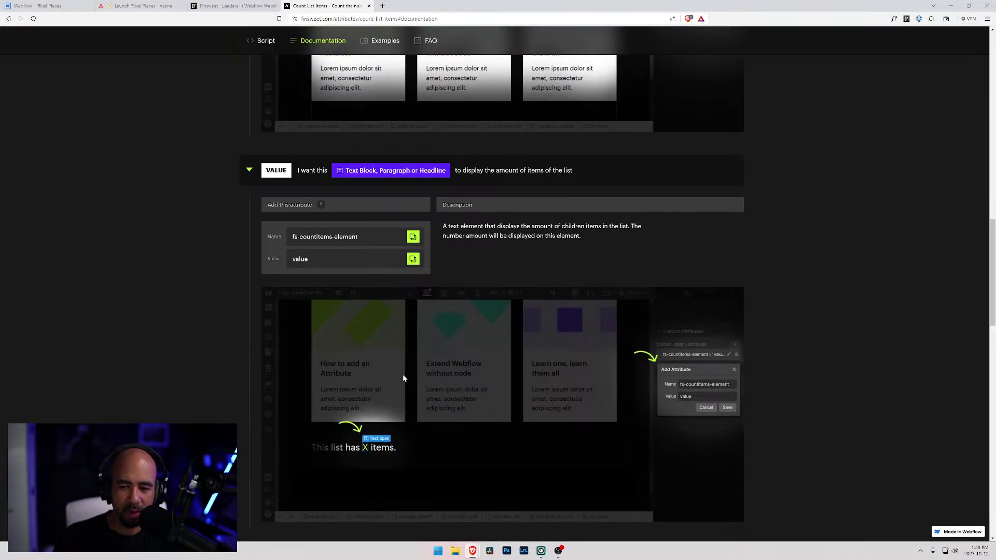
{"action": "scroll", "coordinate": [447, 366], "scroll_direction": "up", "scroll_amount": 10}
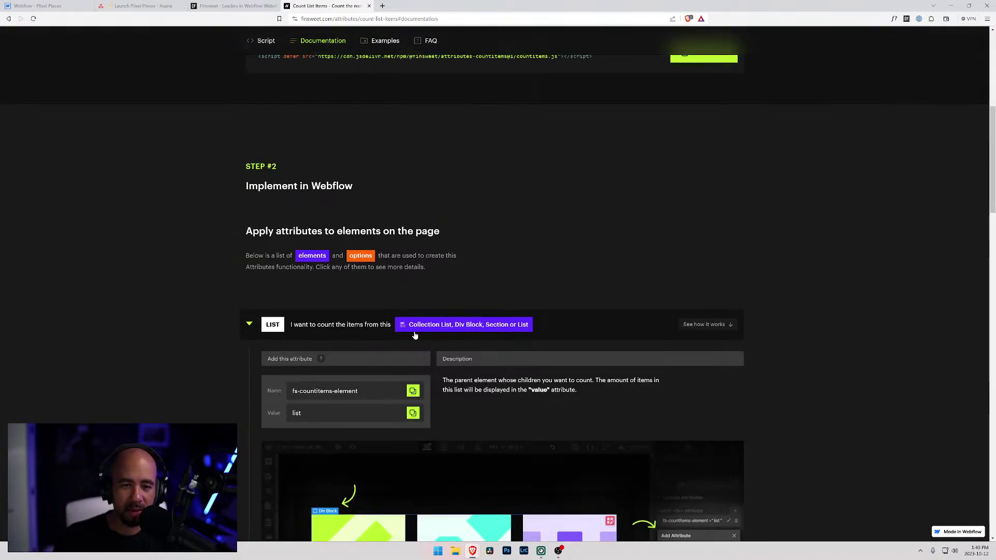
{"action": "scroll", "coordinate": [415, 336], "scroll_direction": "up", "scroll_amount": 3}
{"action": "scroll", "coordinate": [415, 335], "scroll_direction": "up", "scroll_amount": 1}
{"action": "left_click", "coordinate": [708, 324]}
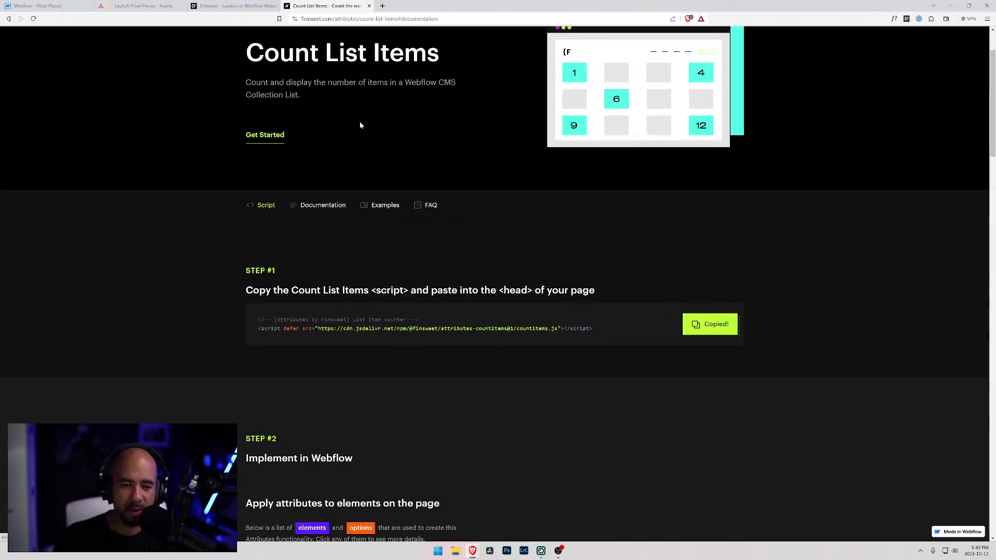
{"action": "left_click", "coordinate": [37, 6]}
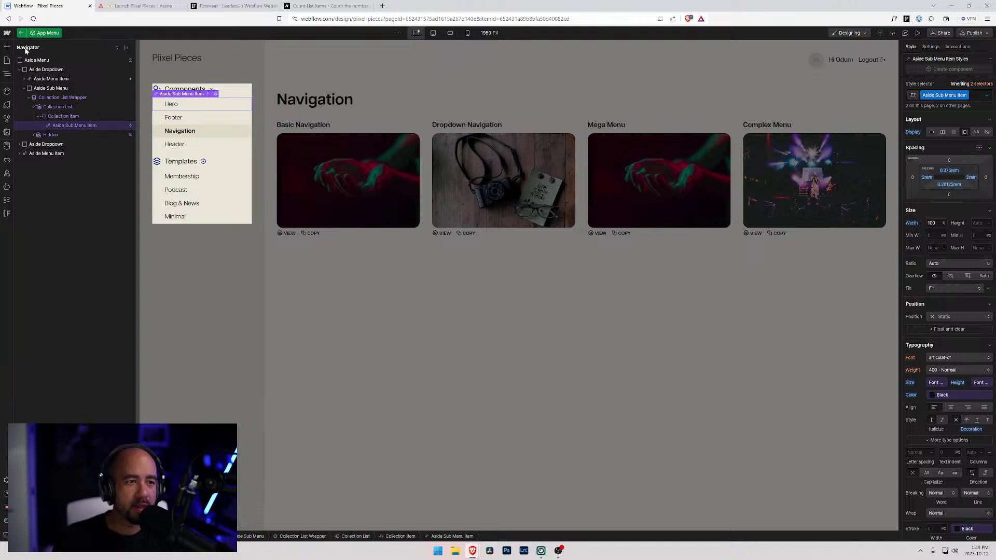
- Paste the Count List Items script into the Component Categories Template's before-body code, removing the comment line
{"action": "left_click", "coordinate": [6, 61]}
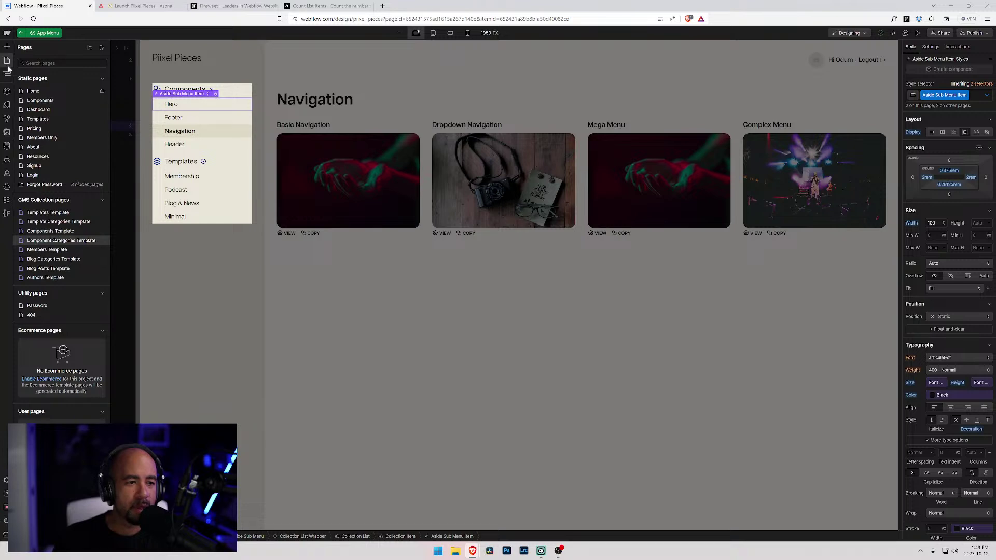
{"action": "left_click", "coordinate": [101, 242]}
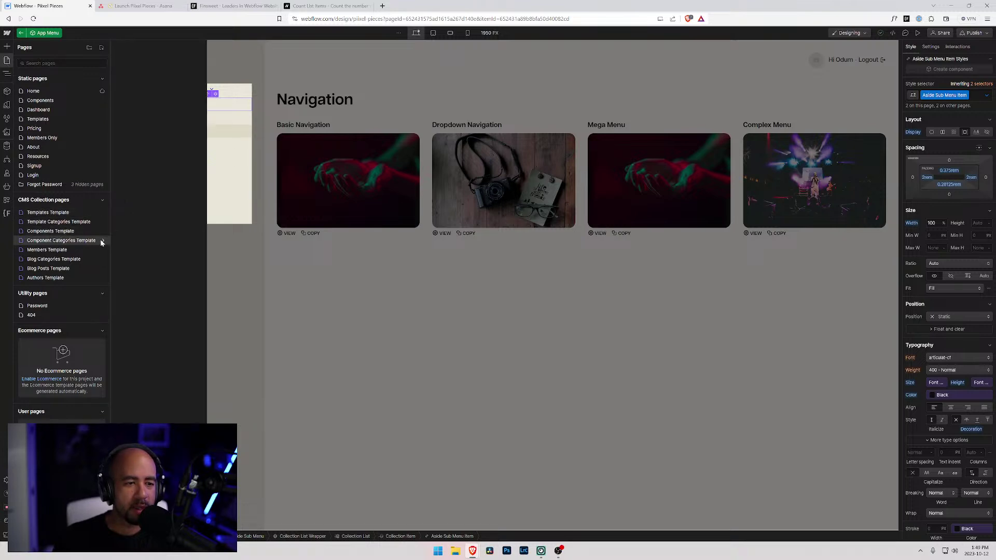
{"action": "scroll", "coordinate": [171, 296], "scroll_direction": "down", "scroll_amount": 10}
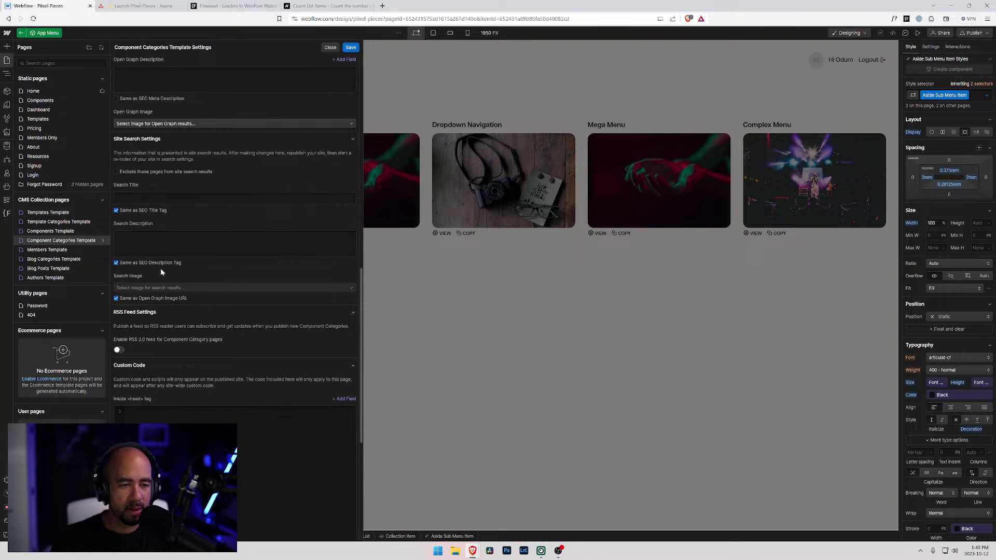
{"action": "scroll", "coordinate": [161, 266], "scroll_direction": "down", "scroll_amount": 5}
{"action": "left_click", "coordinate": [161, 504]}
{"action": "scroll", "coordinate": [151, 360], "scroll_direction": "down", "scroll_amount": 1}
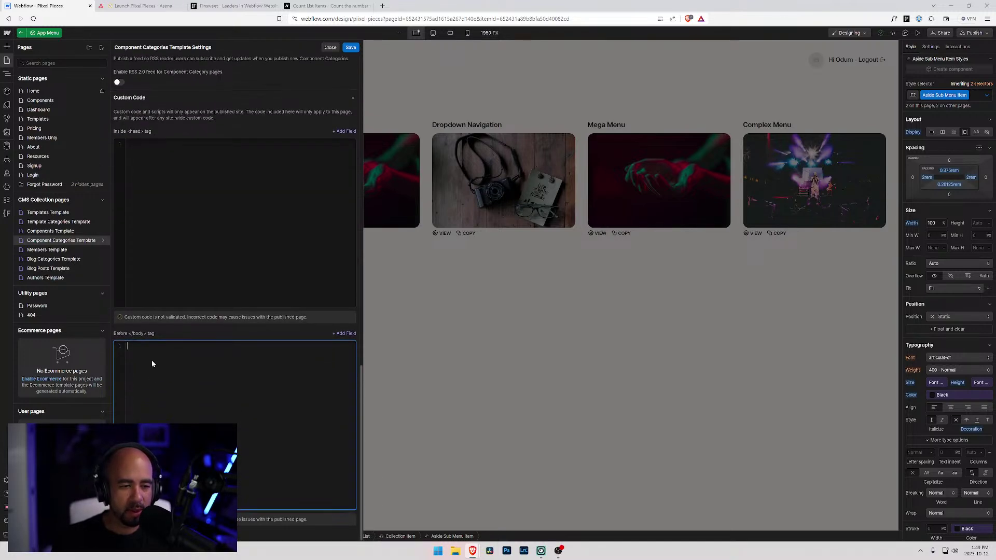
{"action": "key", "text": "ctrl+v"}
{"action": "left_click_drag", "start_coordinate": [255, 346], "coordinate": [102, 347]}
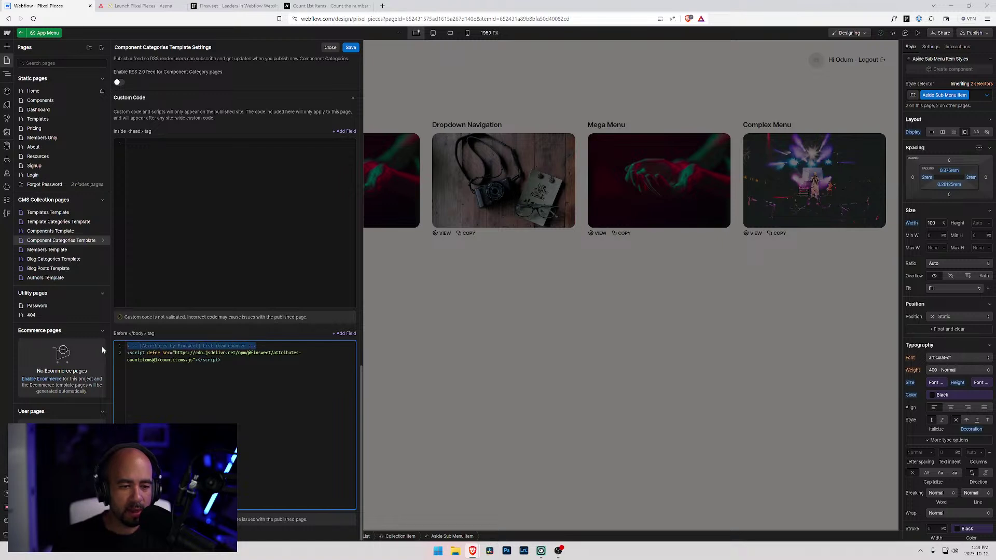
{"action": "key", "text": "BackSpace"}
{"action": "key", "text": "BackSpace"}
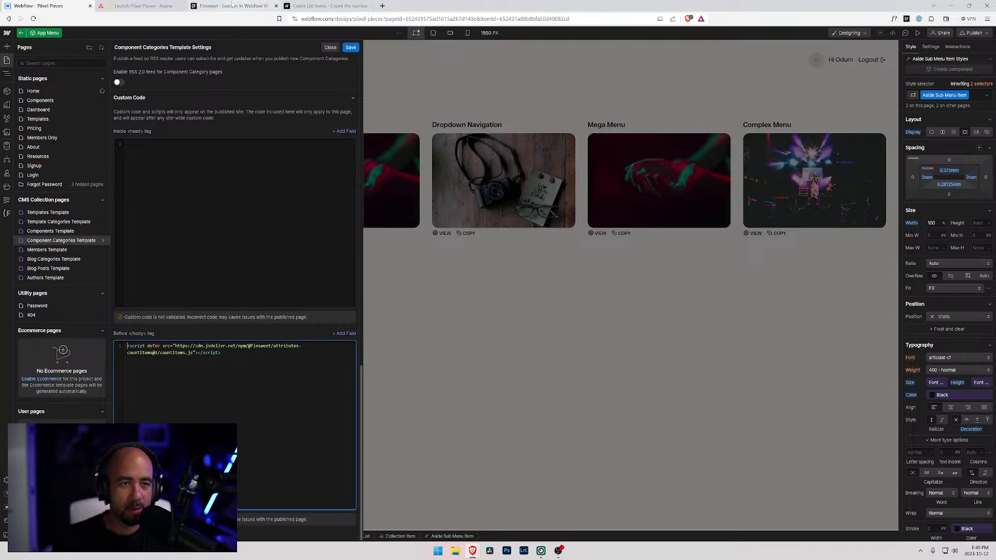
- Move the script into the Inside <head> tag field and save the template settings
{"action": "left_click", "coordinate": [221, 6]}
{"action": "left_click", "coordinate": [316, 5]}
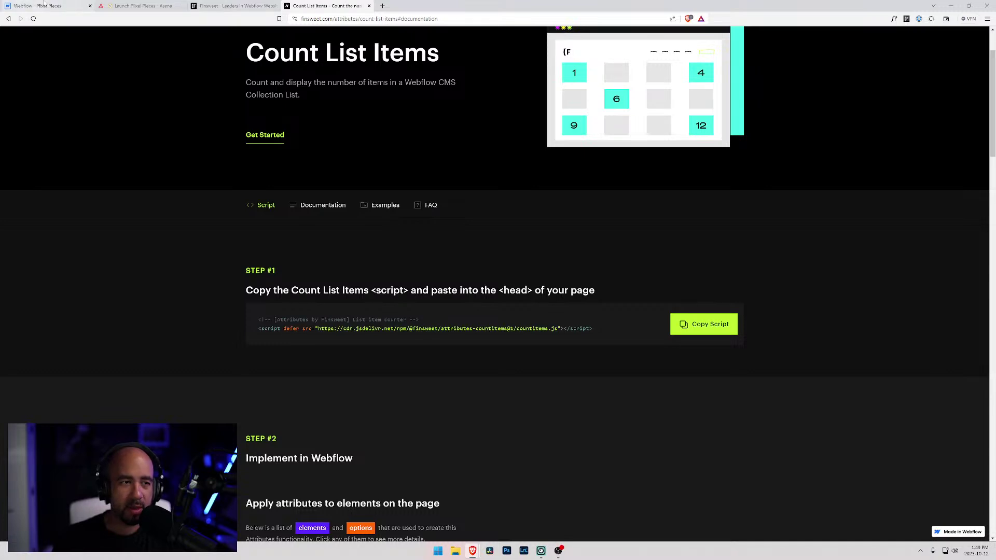
{"action": "left_click", "coordinate": [53, 4]}
{"action": "key", "text": "ctrl+a"}
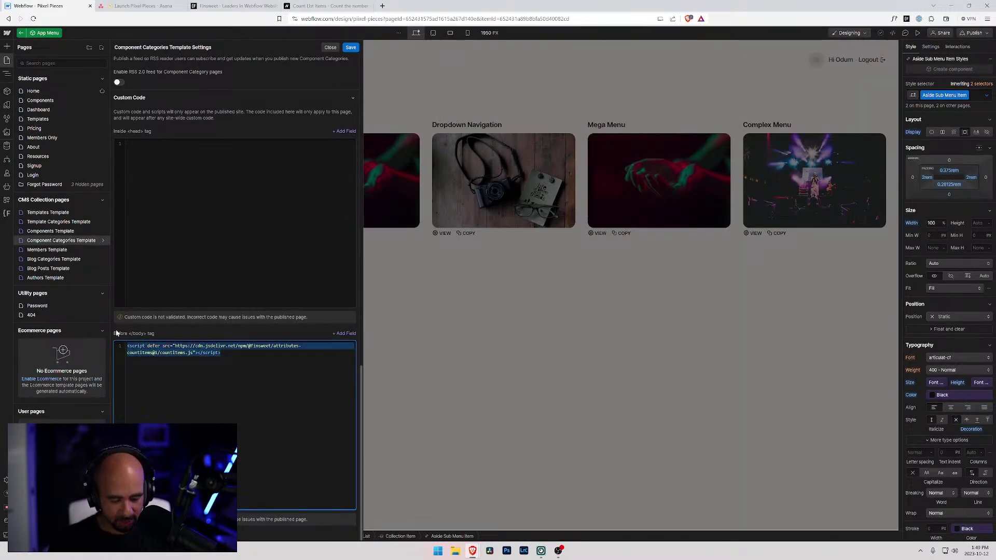
{"action": "key", "text": "ctrl+x"}
{"action": "left_click", "coordinate": [155, 161]}
{"action": "key", "text": "ctrl+v"}
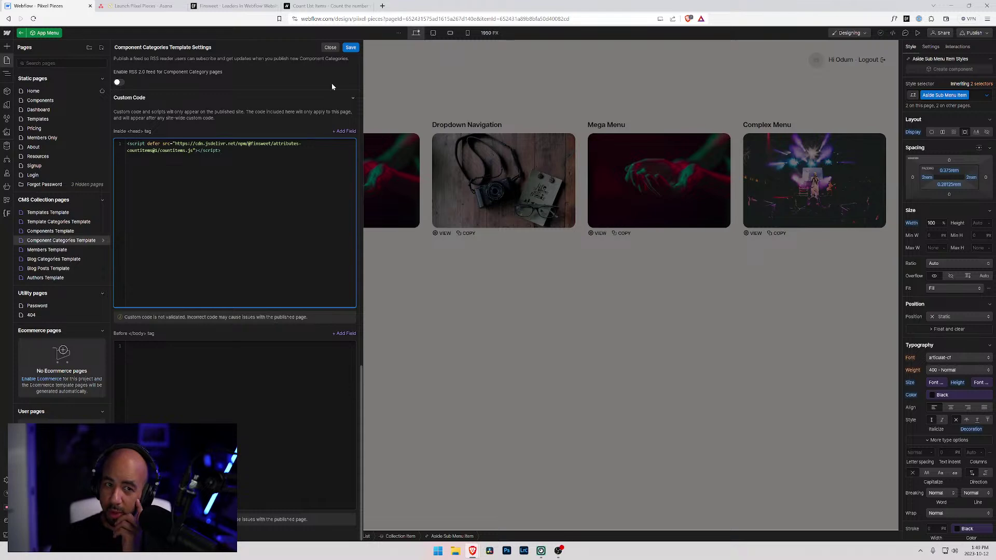
{"action": "left_click", "coordinate": [348, 48]}
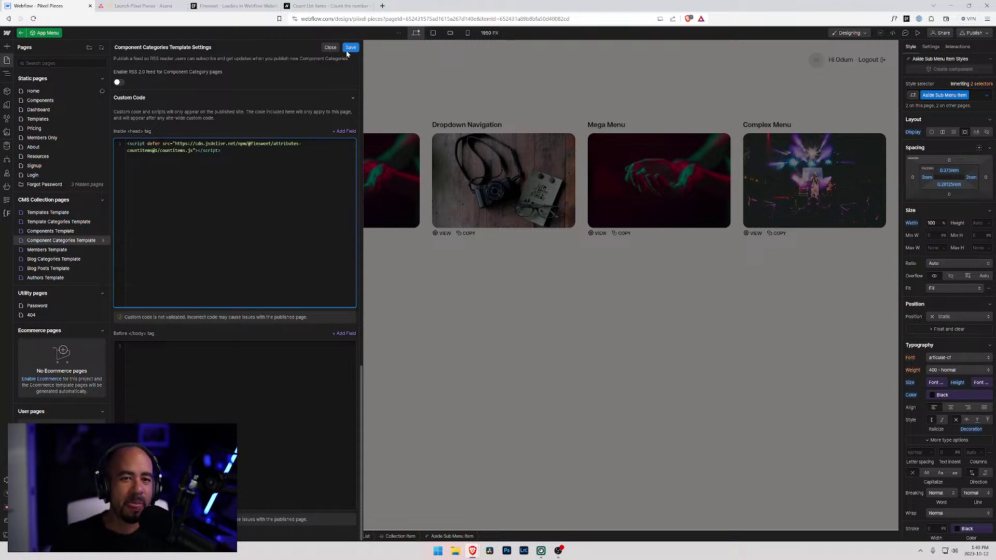
{"action": "left_click", "coordinate": [221, 5]}
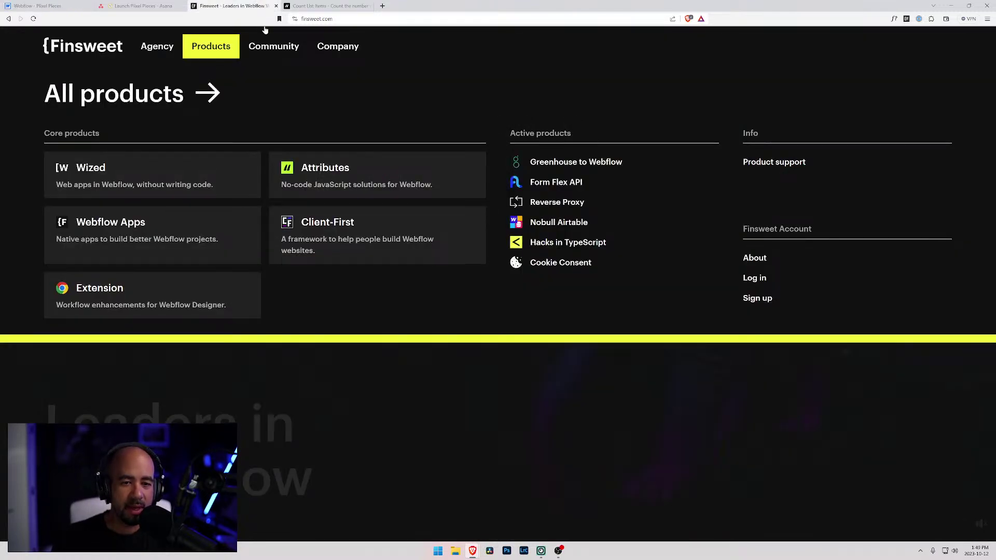
- Look up the Count List Items LIST attribute fs-countitems-element = list, then go back to Webflow
{"action": "left_click", "coordinate": [307, 7]}
{"action": "scroll", "coordinate": [339, 374], "scroll_direction": "down", "scroll_amount": 4}
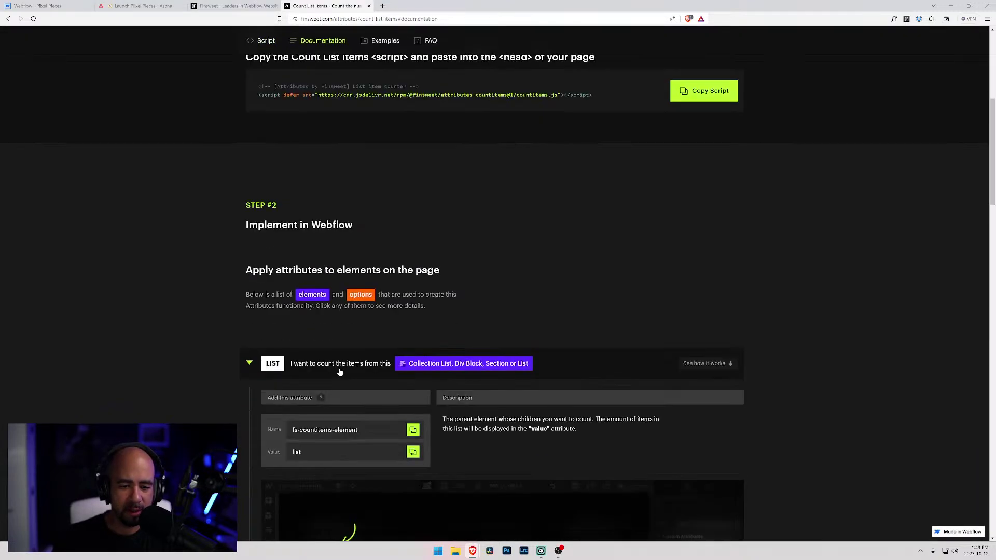
{"action": "scroll", "coordinate": [325, 330], "scroll_direction": "down", "scroll_amount": 2}
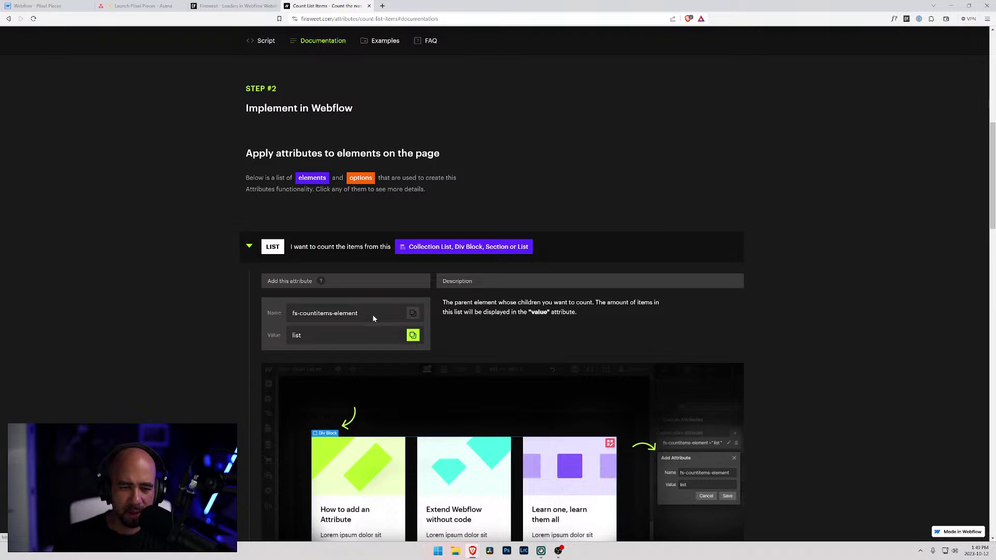
{"action": "scroll", "coordinate": [368, 315], "scroll_direction": "down", "scroll_amount": 3}
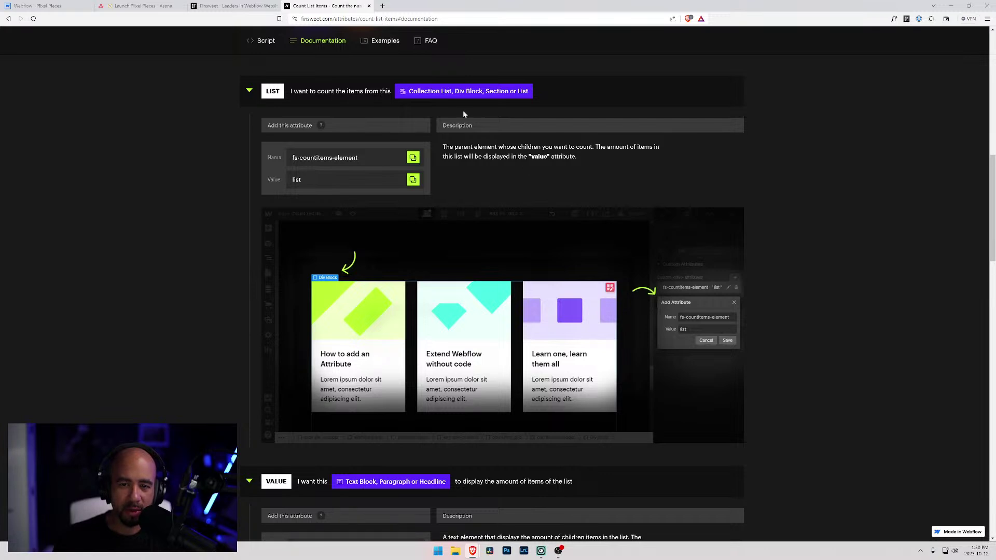
{"action": "left_click", "coordinate": [37, 6]}
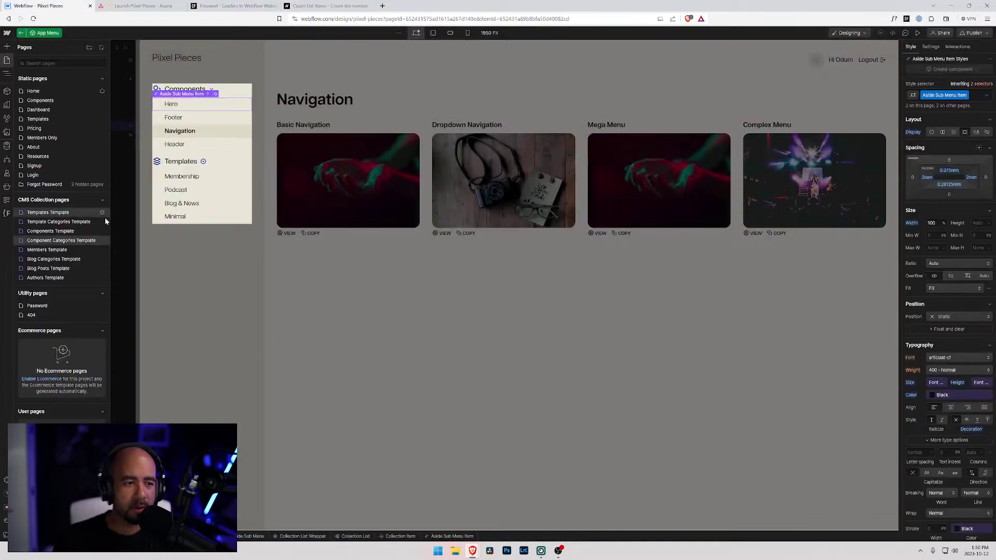
- Exit App Menu component editing and select the Brochure Cards collection list in the Navigator
{"action": "left_click", "coordinate": [423, 138]}
{"action": "left_click", "coordinate": [400, 149]}
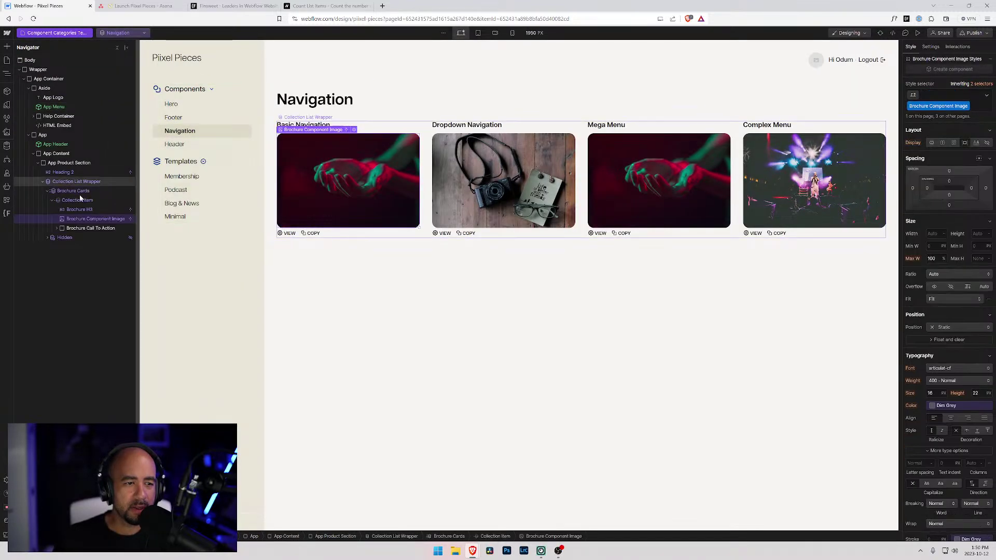
{"action": "left_click", "coordinate": [77, 201]}
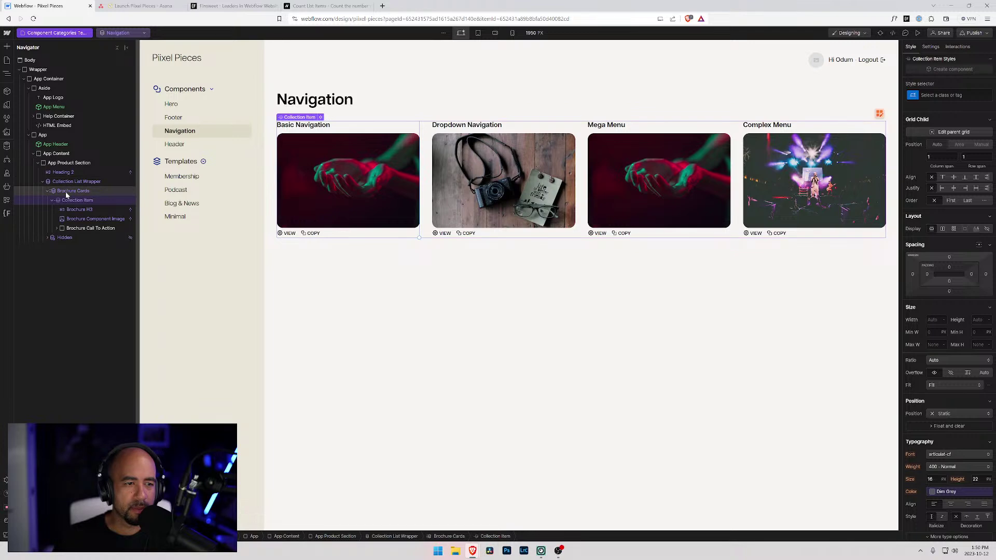
{"action": "left_click", "coordinate": [68, 192]}
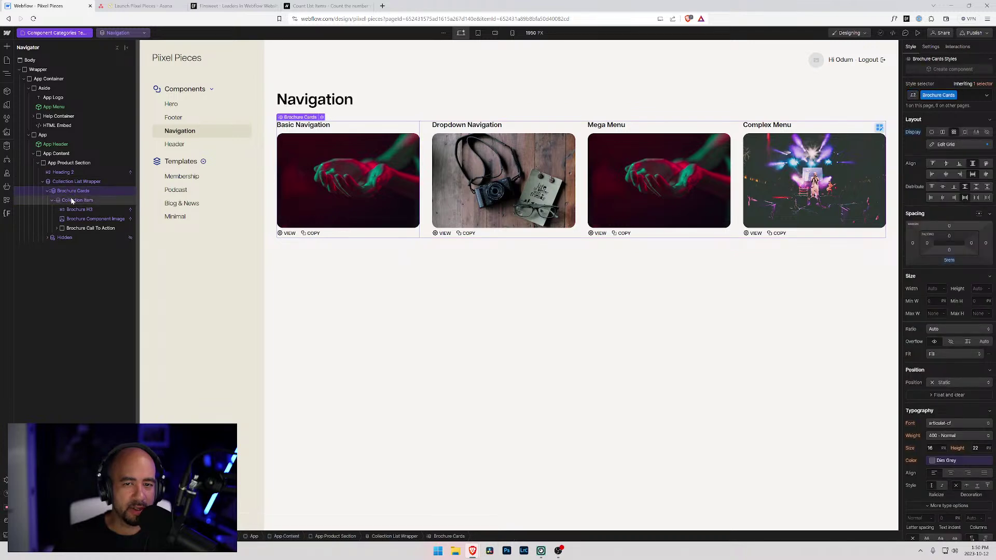
{"action": "left_click", "coordinate": [71, 200]}
{"action": "left_click", "coordinate": [71, 191]}
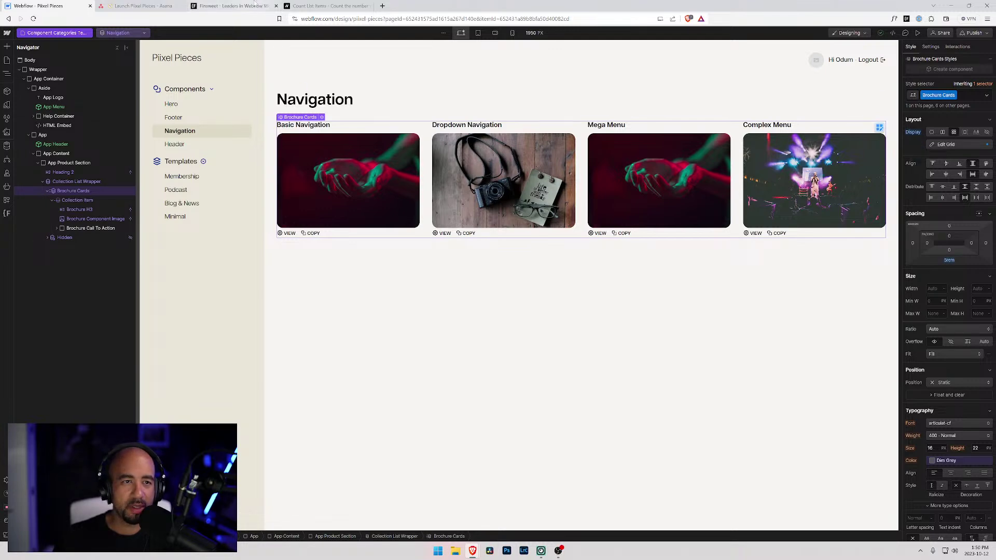
- Recheck the Finsweet Count List Items documentation, then come back to the Webflow designer
{"action": "left_click", "coordinate": [234, 5]}
{"action": "left_click", "coordinate": [328, 5]}
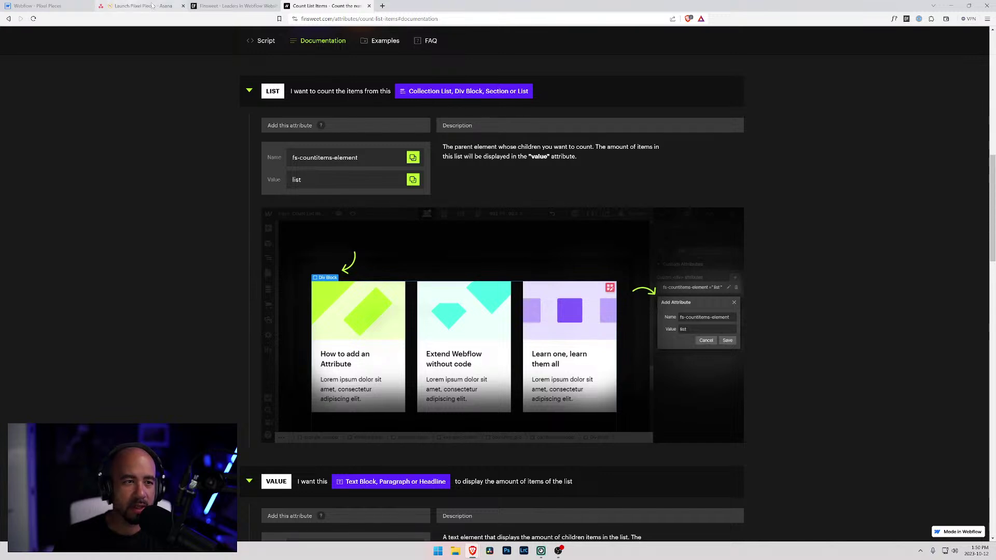
{"action": "left_click", "coordinate": [38, 5]}
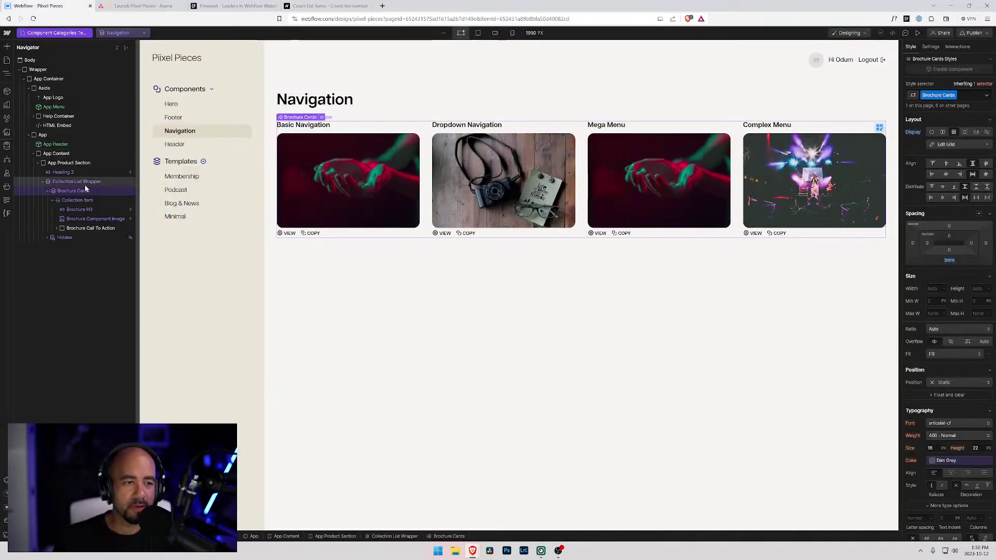
- Add the custom attribute fs-countitems-element = list to the Brochure Cards collection list
{"action": "left_click", "coordinate": [930, 46]}
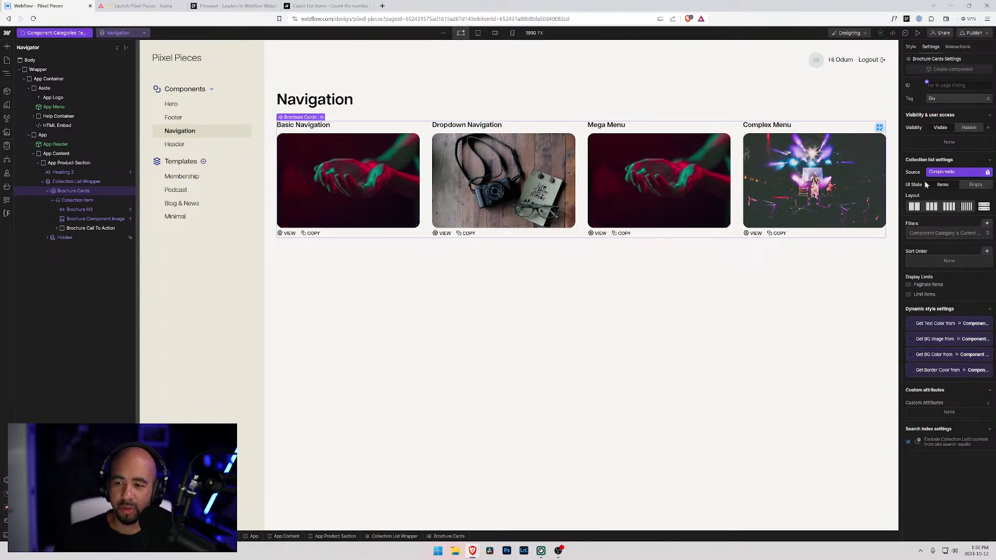
{"action": "left_click", "coordinate": [989, 406]}
{"action": "key", "text": "ctrl+v"}
{"action": "key", "text": "Tab"}
{"action": "type", "text": "v"}
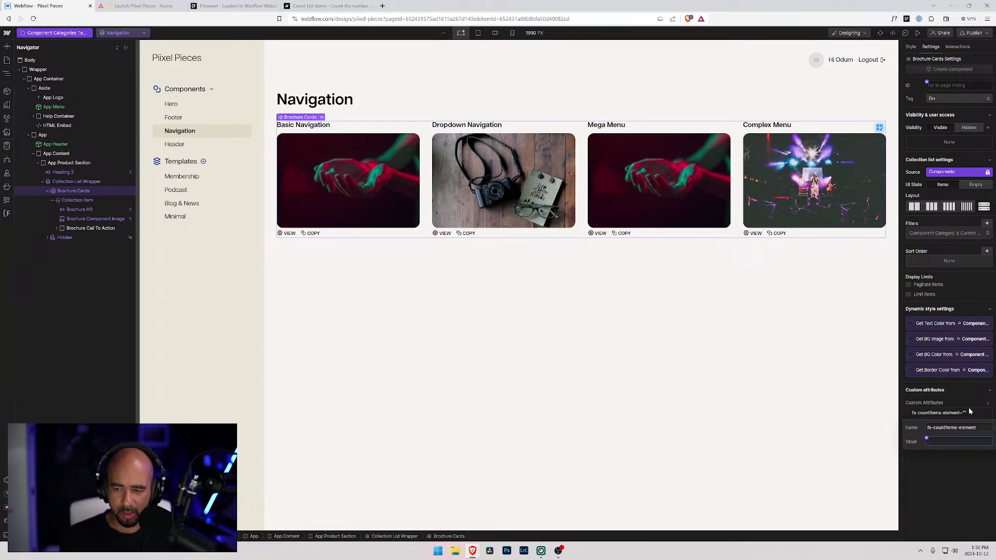
- Copy the VALUE attribute name from the Count List Items docs and select the App Menu instance
{"action": "left_click", "coordinate": [326, 6]}
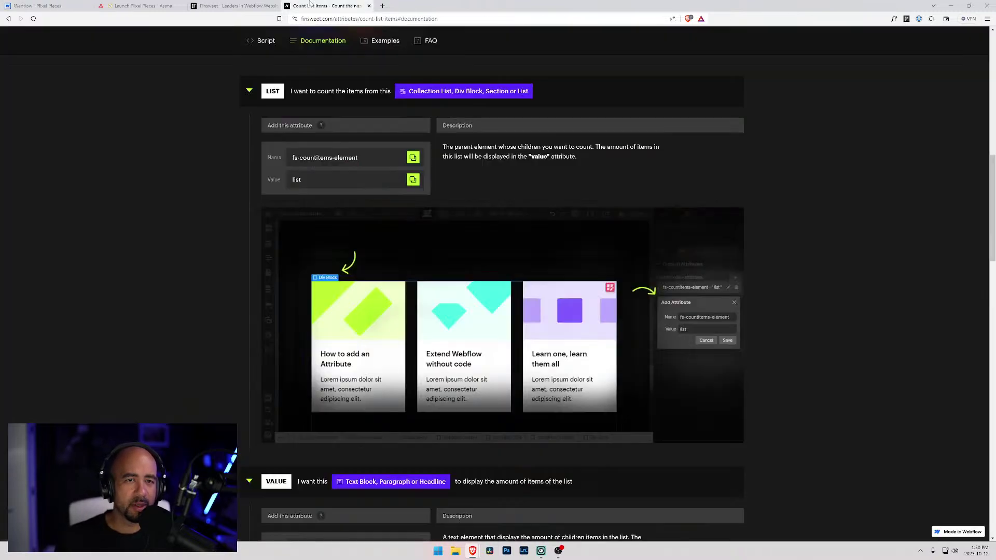
{"action": "scroll", "coordinate": [312, 207], "scroll_direction": "down", "scroll_amount": 2}
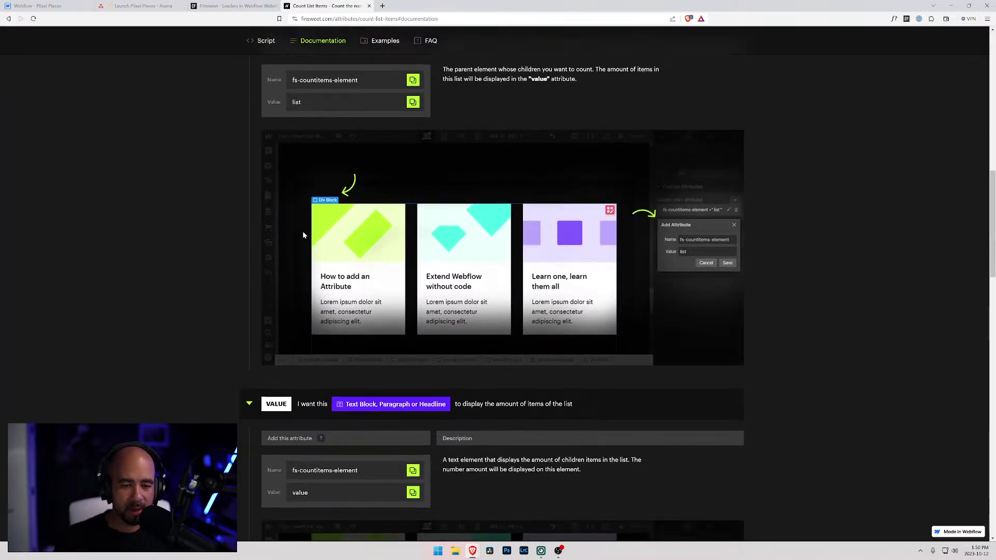
{"action": "left_click", "coordinate": [413, 471]}
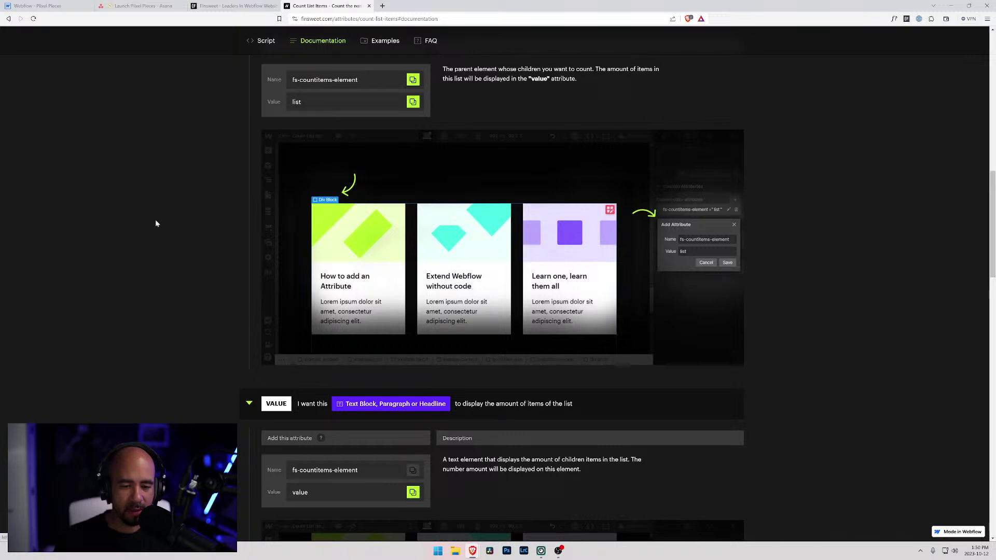
{"action": "left_click", "coordinate": [73, 6]}
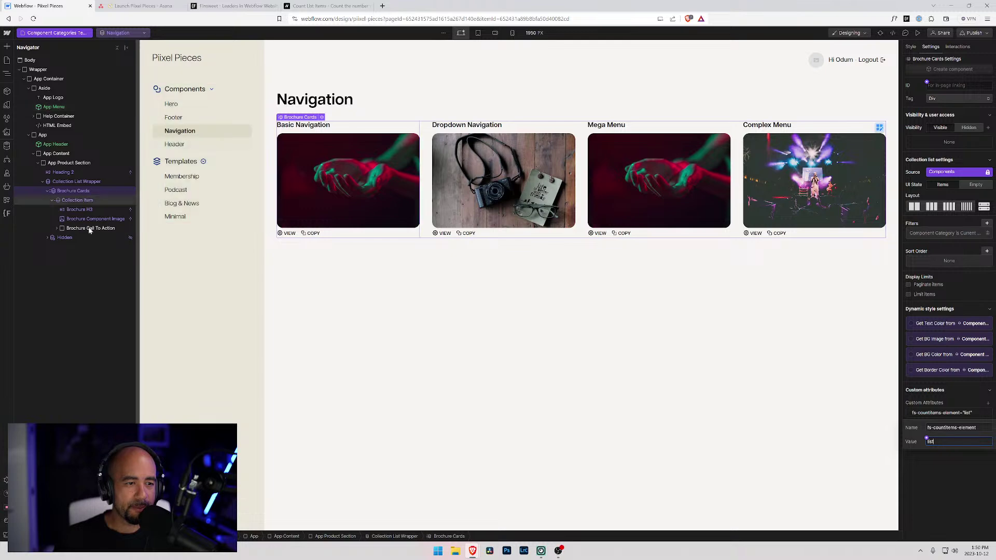
{"action": "left_click", "coordinate": [210, 124]}
- Edit the App Menu component and insert a Link Block into the sub-menu collection item
{"action": "double_click", "coordinate": [199, 103]}
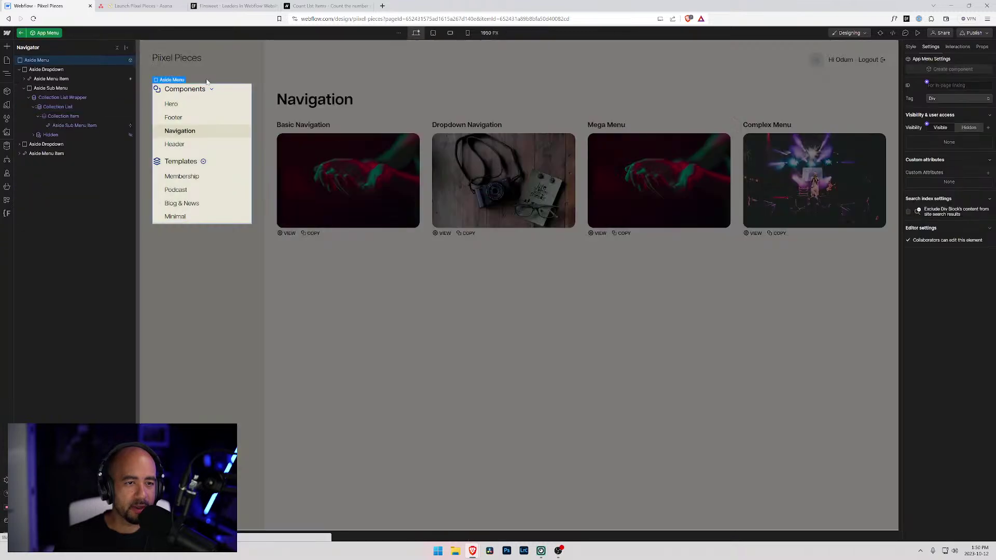
{"action": "left_click", "coordinate": [188, 134]}
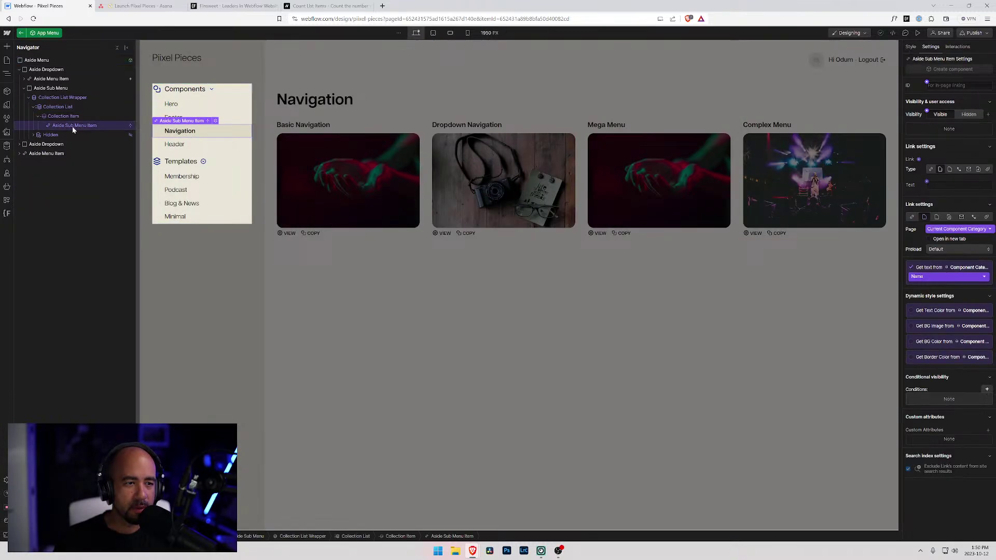
{"action": "left_click", "coordinate": [53, 117]}
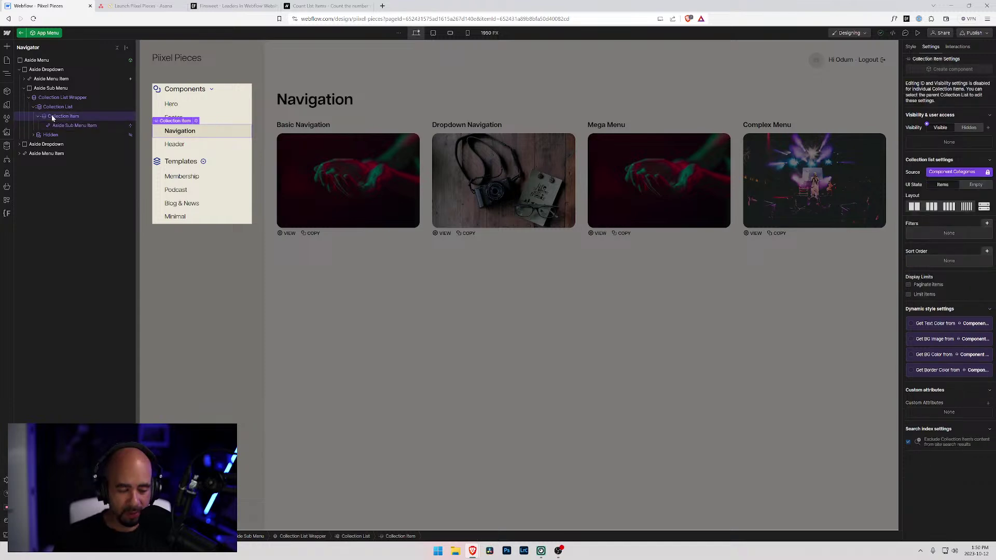
{"action": "key", "text": "ctrl+k"}
{"action": "type", "text": "l"}
{"action": "key", "text": "BackSpace"}
{"action": "type", "text": "link"}
{"action": "key", "text": "Return"}
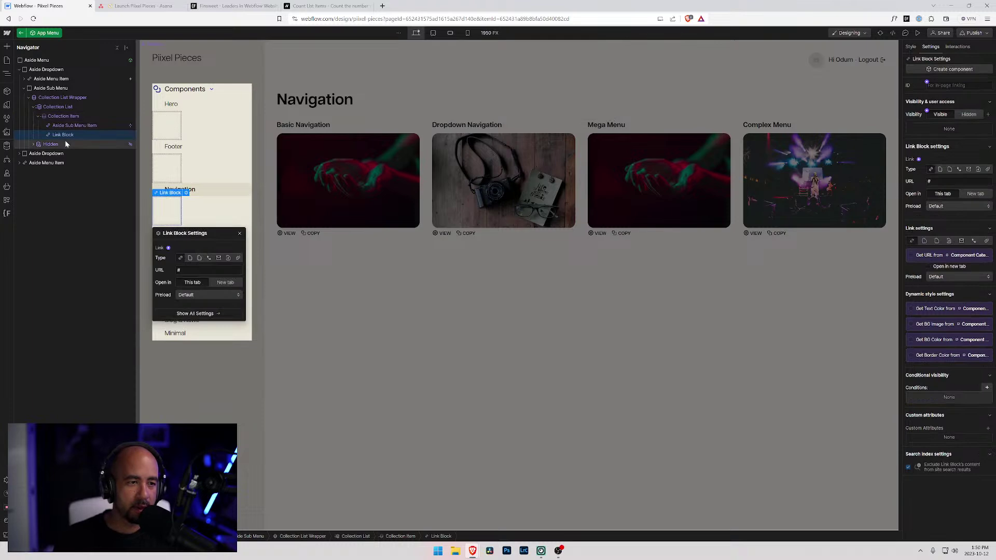
- Apply the Aside Sub Menu Item class to the new link block
{"action": "left_click", "coordinate": [65, 125]}
{"action": "left_click", "coordinate": [60, 135]}
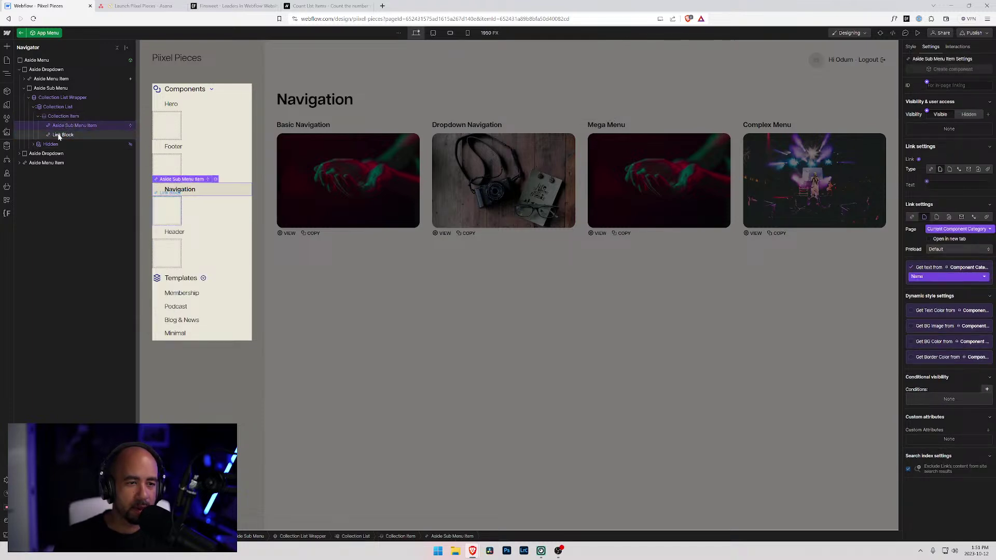
{"action": "key", "text": "s"}
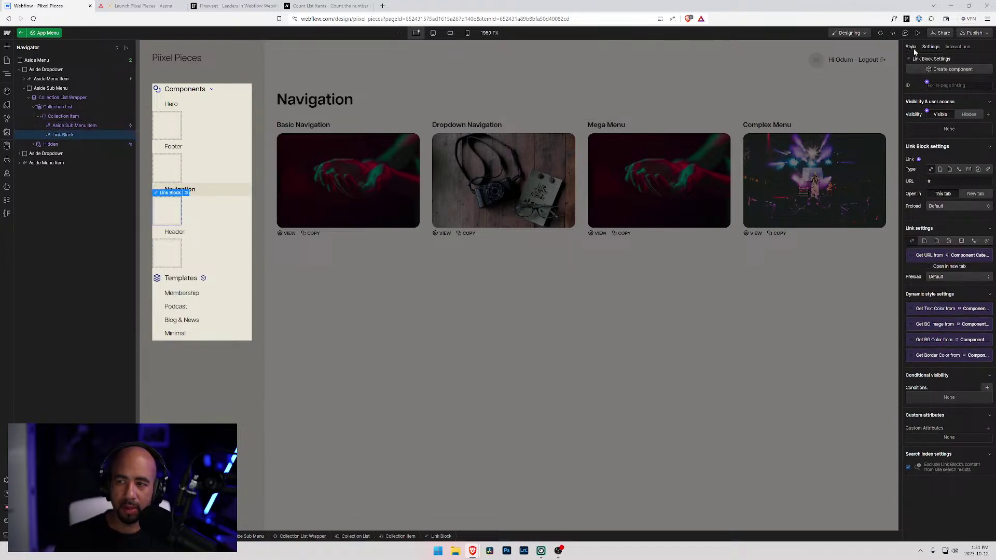
{"action": "left_click", "coordinate": [948, 93]}
{"action": "type", "text": "Aside"}
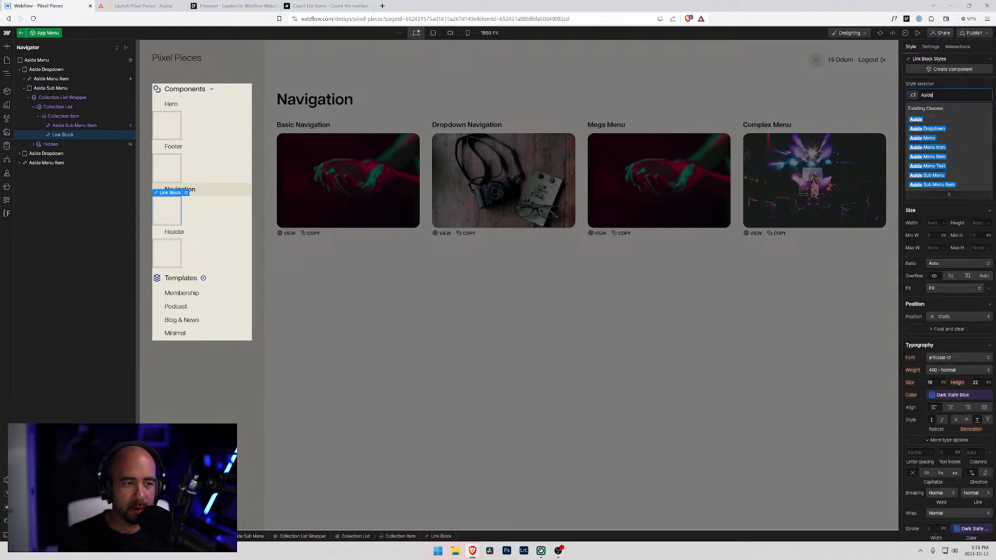
{"action": "type", "text": " Sub"}
{"action": "key", "text": "Down"}
{"action": "key", "text": "Down"}
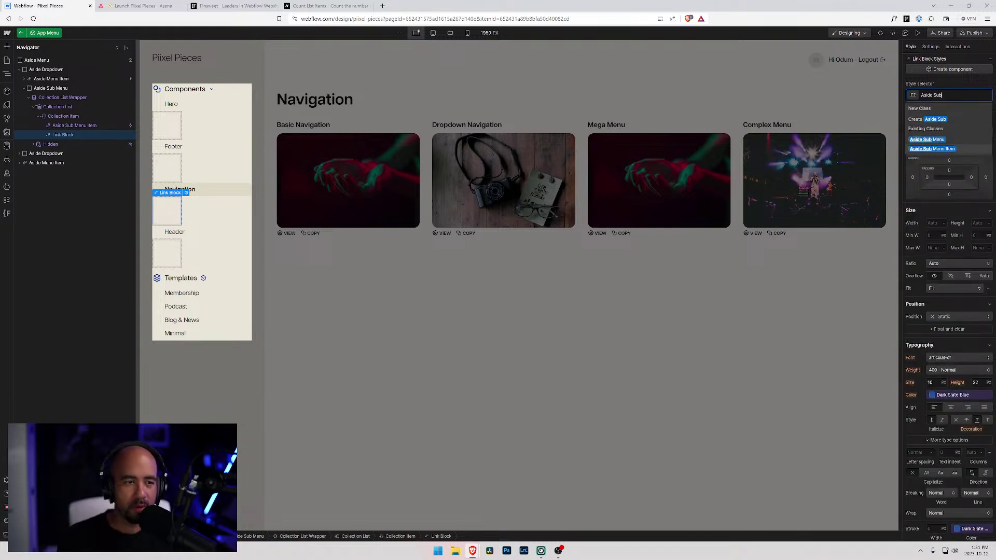
{"action": "key", "text": "Return"}
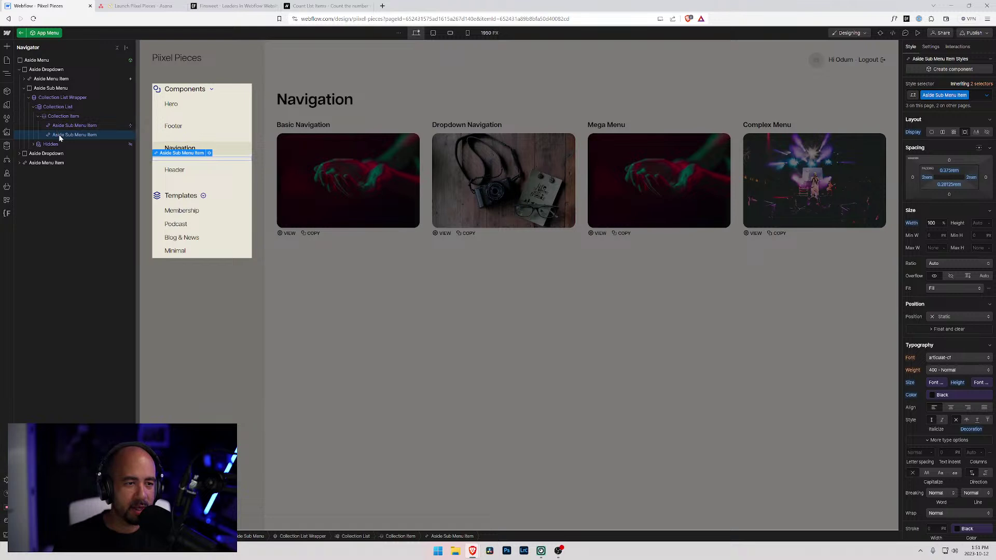
{"action": "key", "text": "ctrl+k"}
- Insert a Text Block inside the new sub-menu link via quick search
{"action": "type", "text": "text"}
{"action": "key", "text": "Down"}
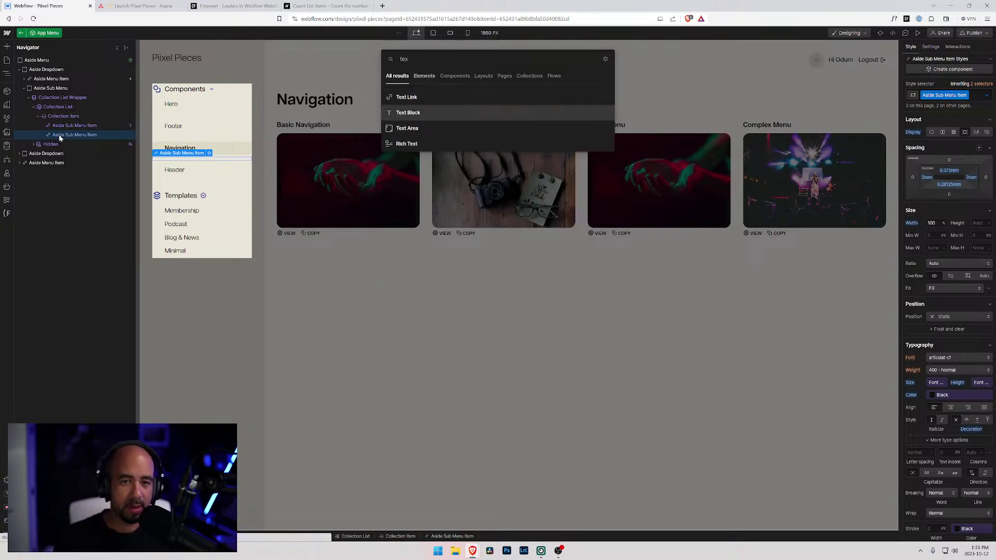
{"action": "key", "text": "Return"}
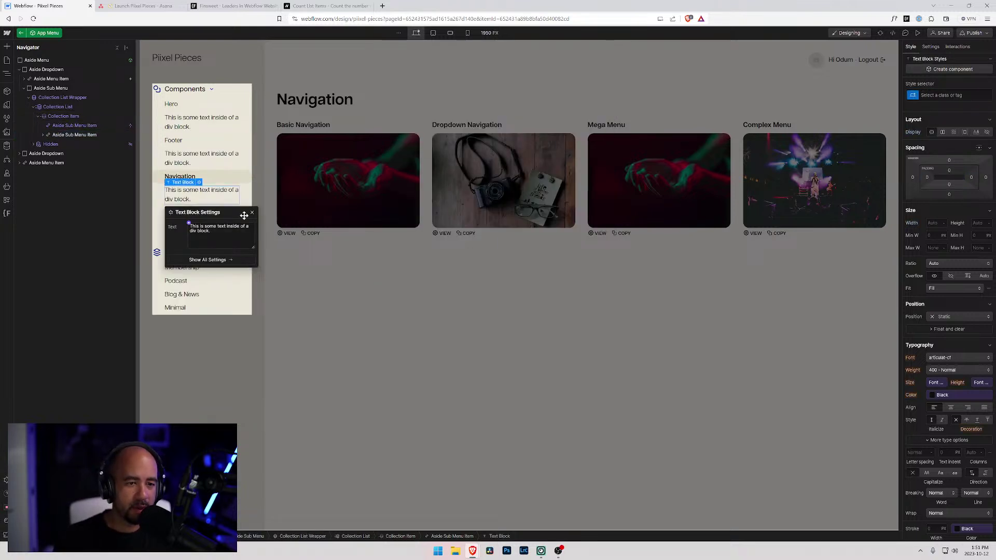
{"action": "left_click", "coordinate": [43, 134]}
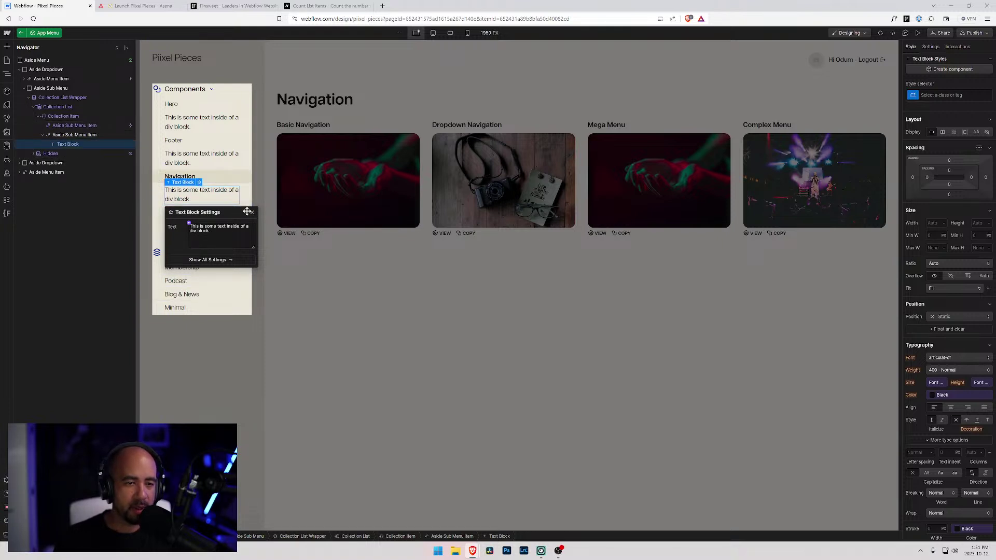
- Try the text block's Connect to data option, cancel it, and reselect the new link
{"action": "left_click", "coordinate": [253, 212]}
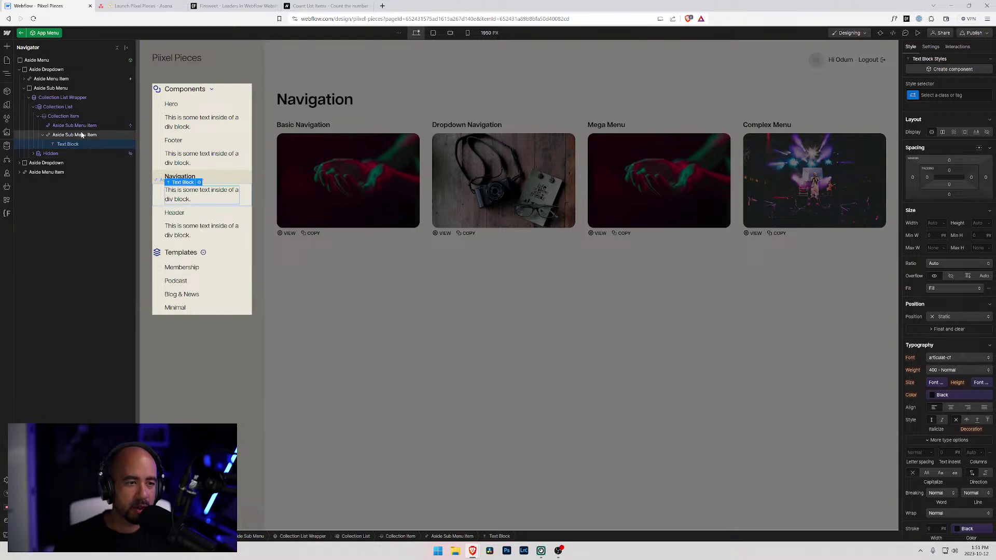
{"action": "left_click", "coordinate": [198, 182]}
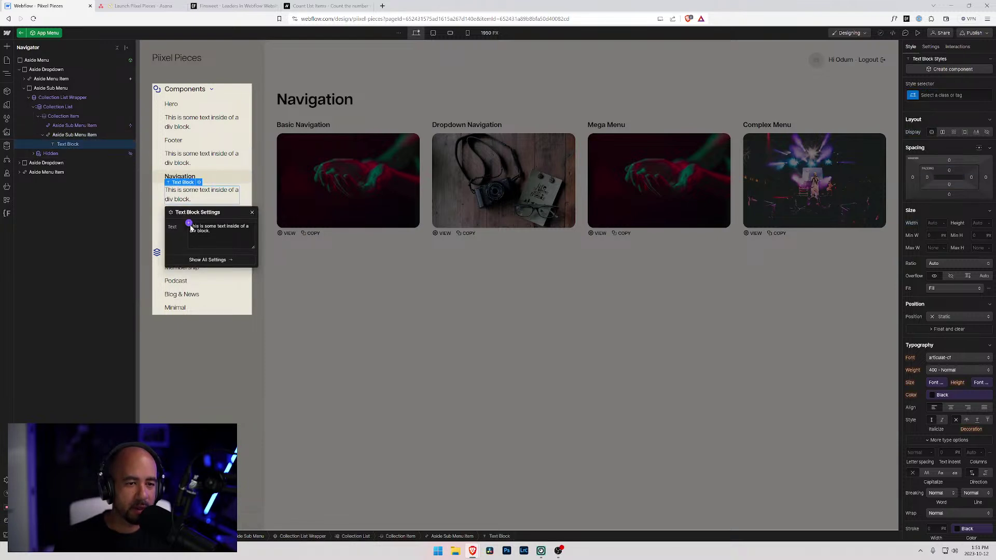
{"action": "left_click", "coordinate": [189, 224]}
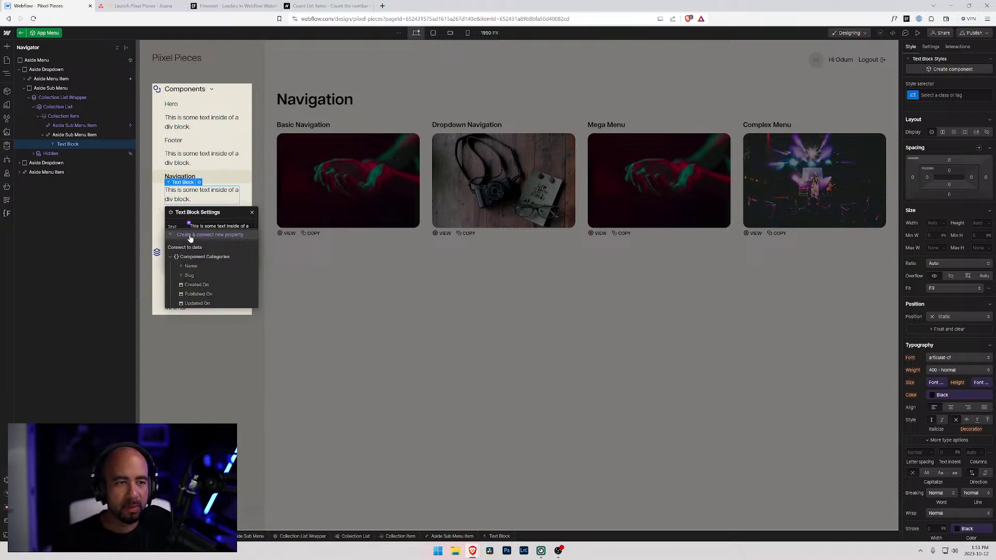
{"action": "left_click", "coordinate": [190, 235]}
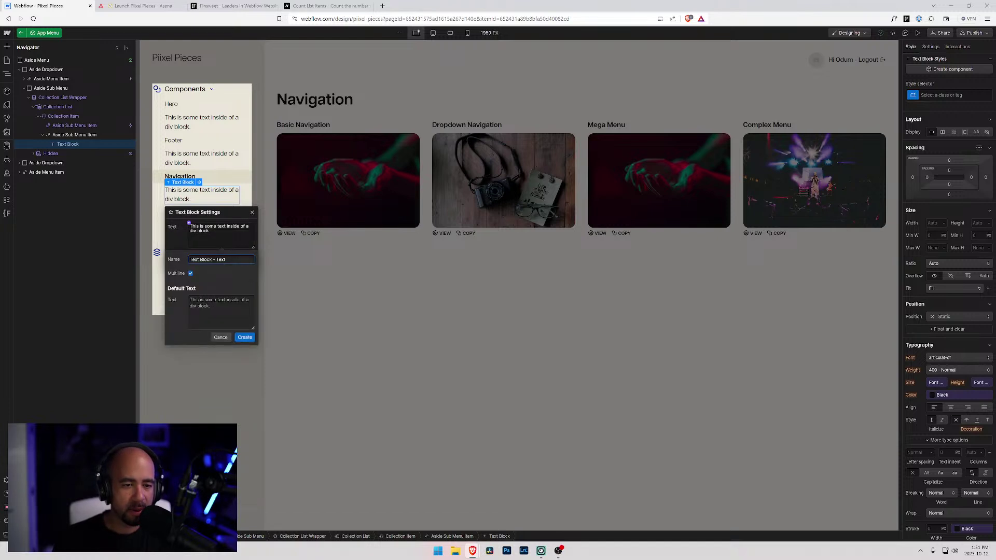
{"action": "left_click", "coordinate": [222, 337]}
{"action": "left_click", "coordinate": [252, 213]}
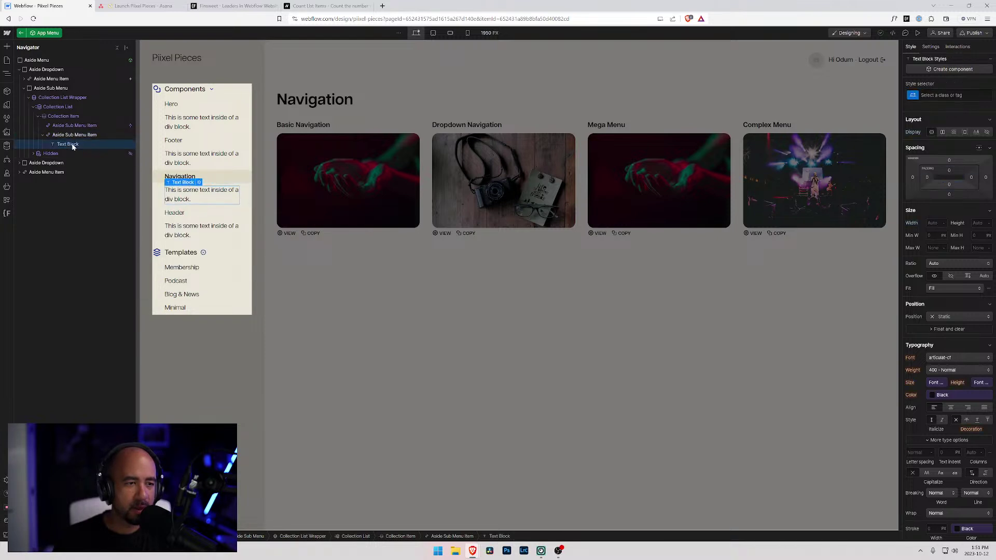
{"action": "left_click", "coordinate": [73, 136]}
{"action": "left_click", "coordinate": [209, 180]}
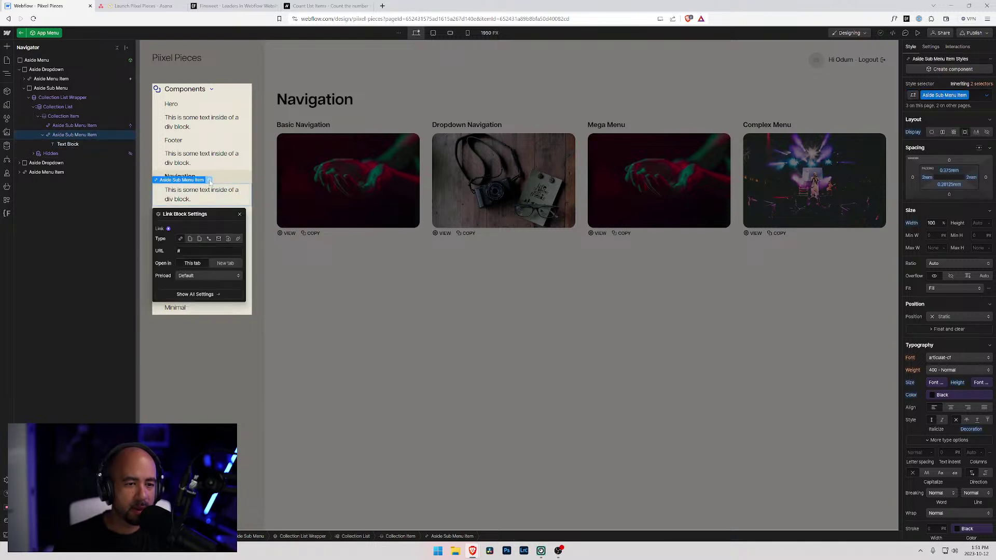
- Set the new link block's Collection page link to Current Component Category
{"action": "left_click", "coordinate": [191, 240]}
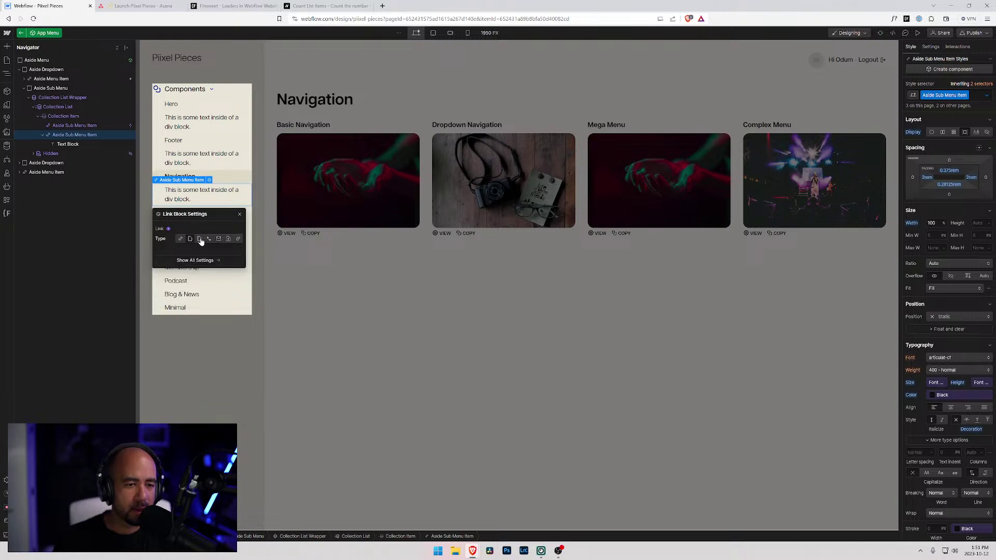
{"action": "left_click", "coordinate": [200, 240]}
{"action": "left_click", "coordinate": [202, 251]}
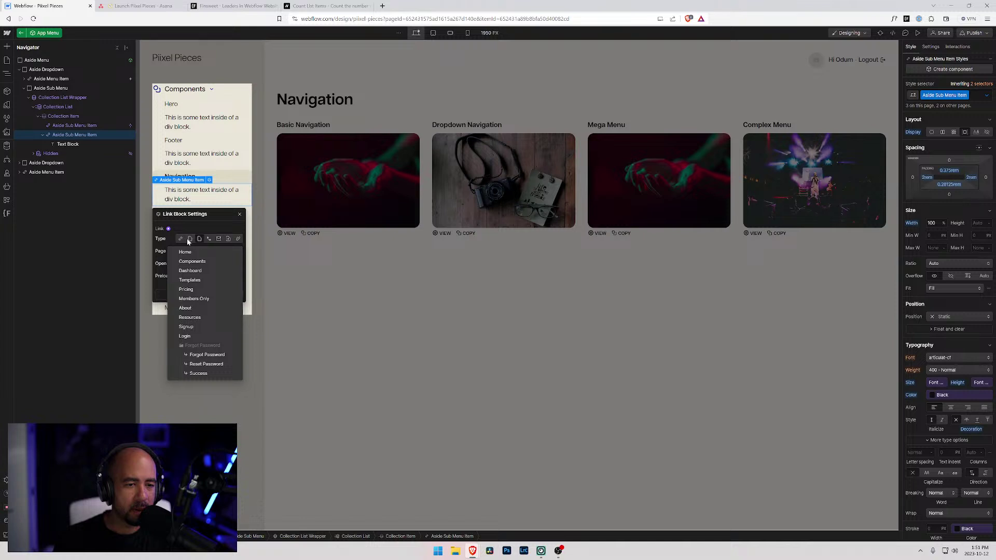
{"action": "left_click", "coordinate": [197, 243]}
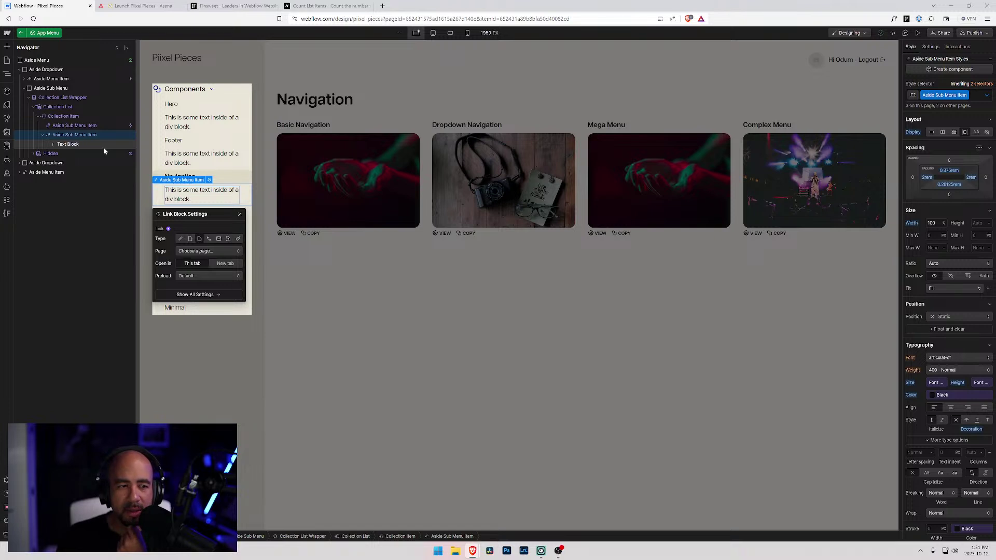
{"action": "left_click", "coordinate": [70, 126]}
{"action": "left_click", "coordinate": [43, 135]}
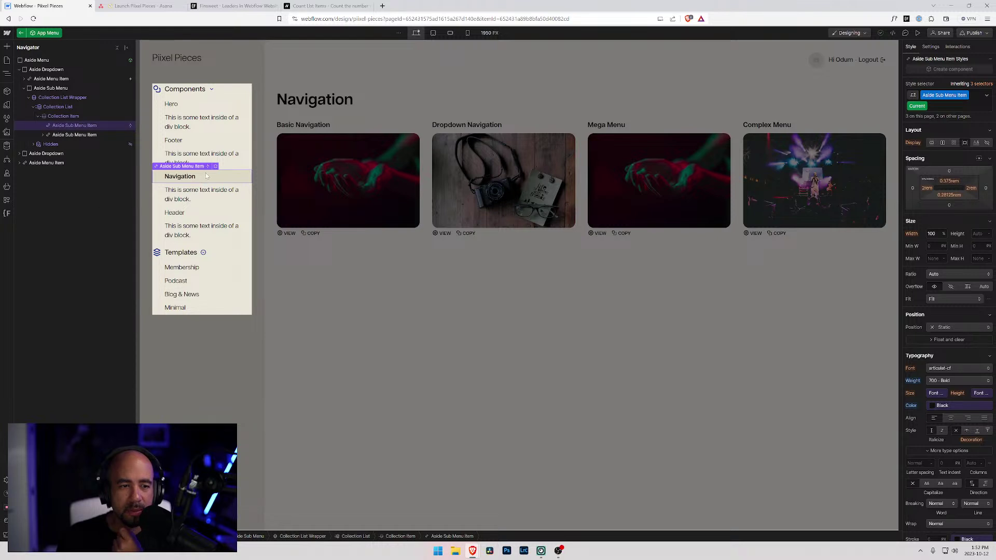
{"action": "left_click", "coordinate": [76, 135]}
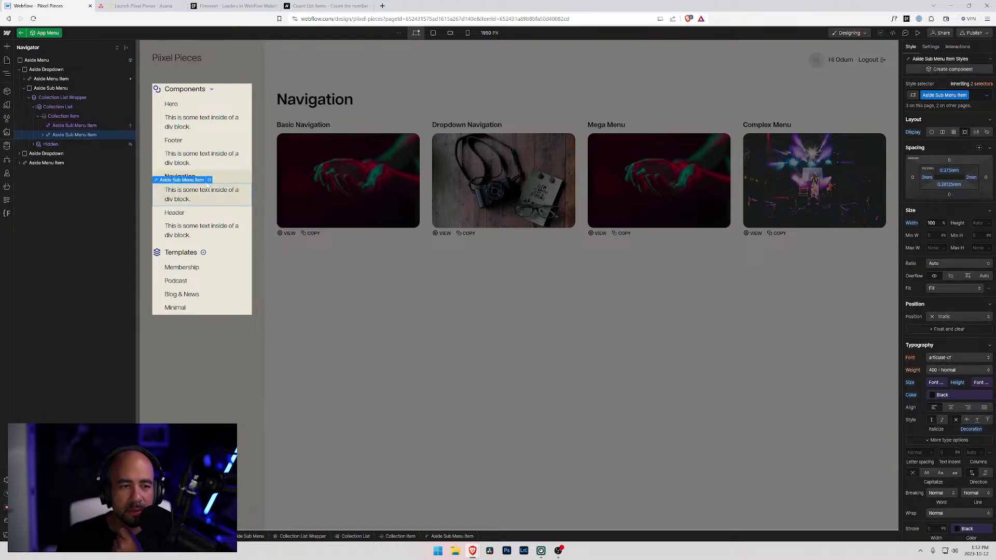
{"action": "left_click", "coordinate": [209, 180]}
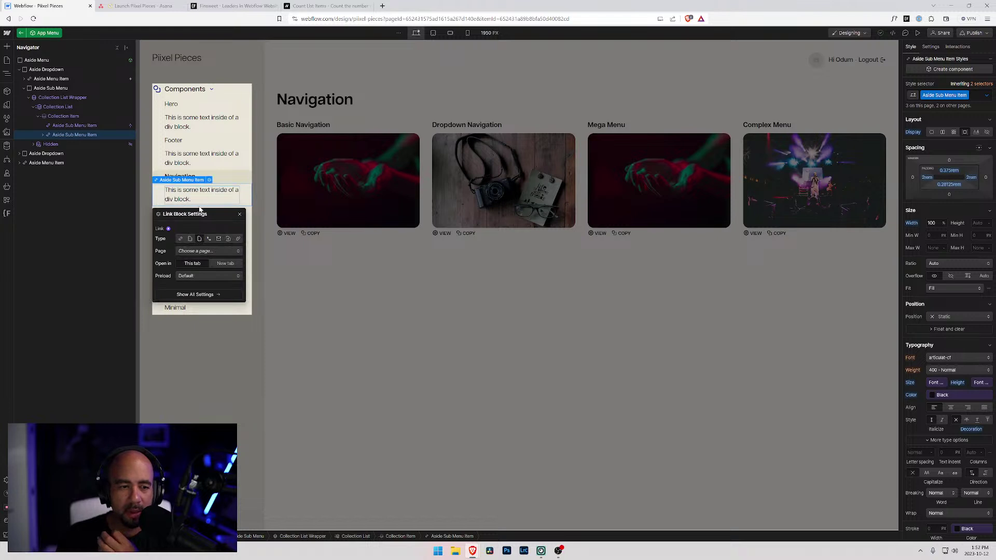
{"action": "left_click", "coordinate": [189, 239]}
{"action": "left_click", "coordinate": [199, 263]}
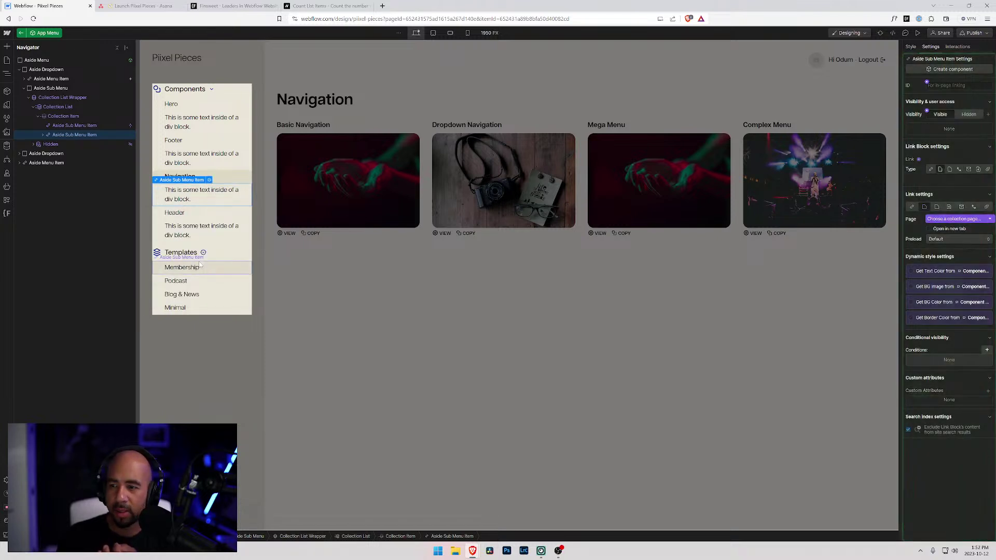
{"action": "left_click", "coordinate": [952, 222]}
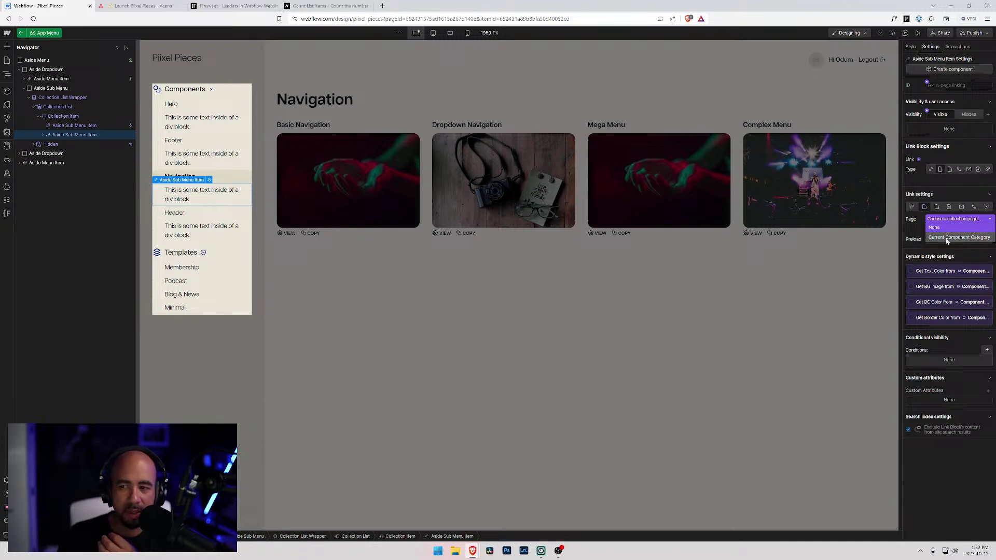
{"action": "left_click", "coordinate": [947, 238]}
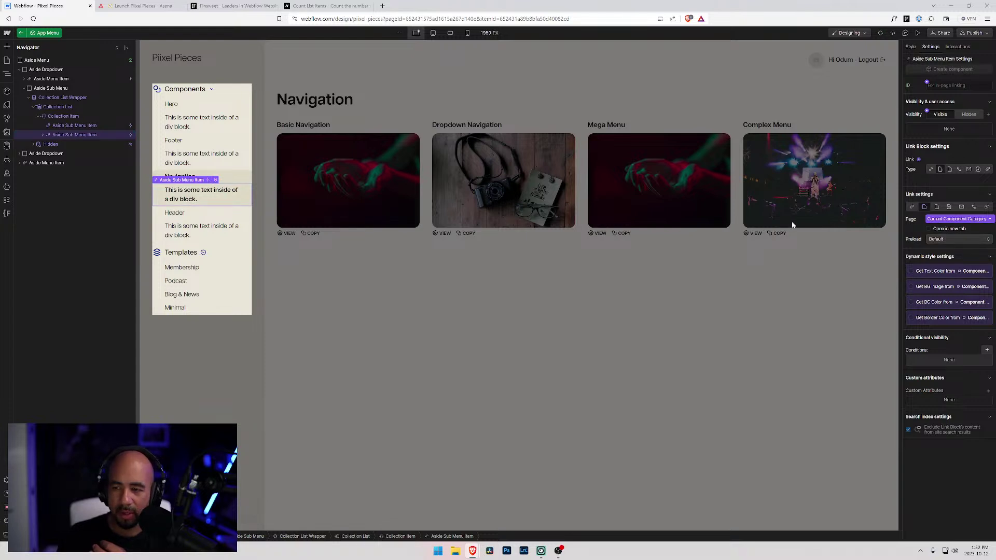
- Bind the new link's text block to the Component Category's Name field
{"action": "left_click", "coordinate": [43, 135]}
{"action": "left_click", "coordinate": [63, 144]}
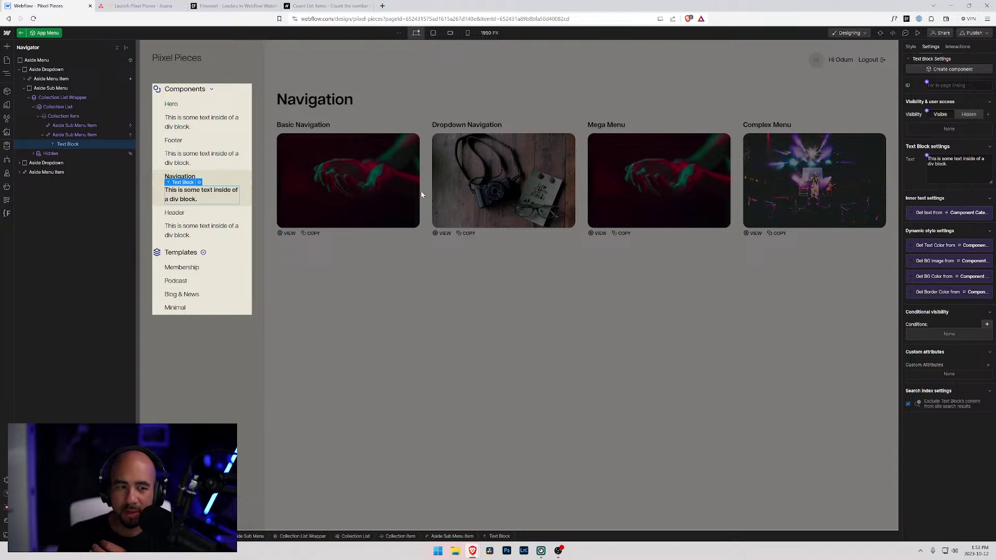
{"action": "left_click", "coordinate": [917, 214]}
{"action": "left_click", "coordinate": [923, 222]}
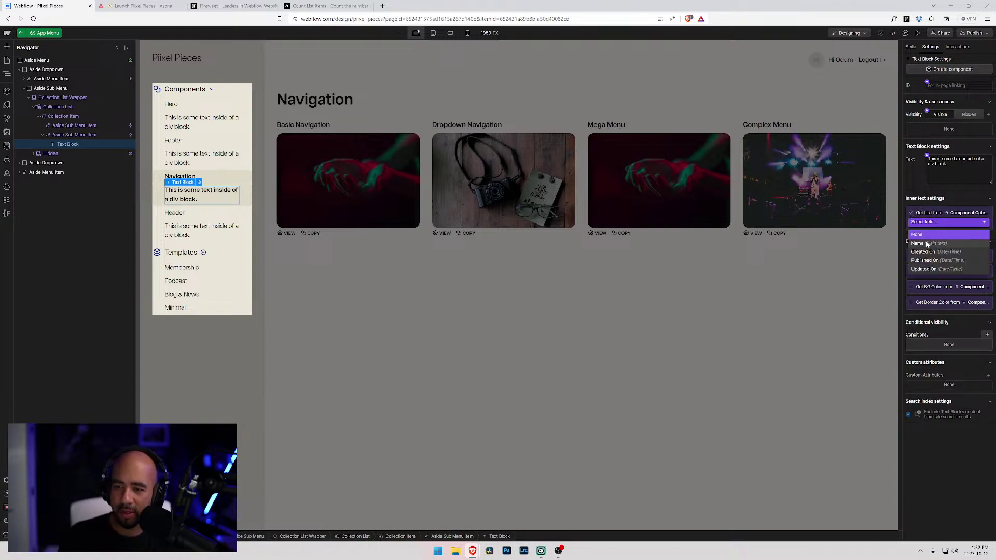
{"action": "left_click", "coordinate": [918, 244]}
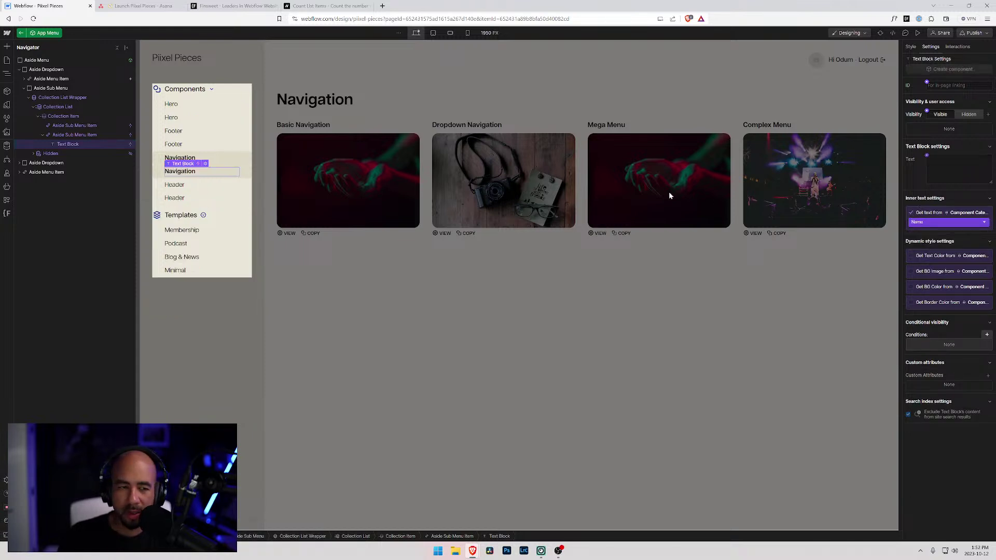
- Delete the old duplicate Aside Sub Menu Item link
{"action": "left_click", "coordinate": [76, 125]}
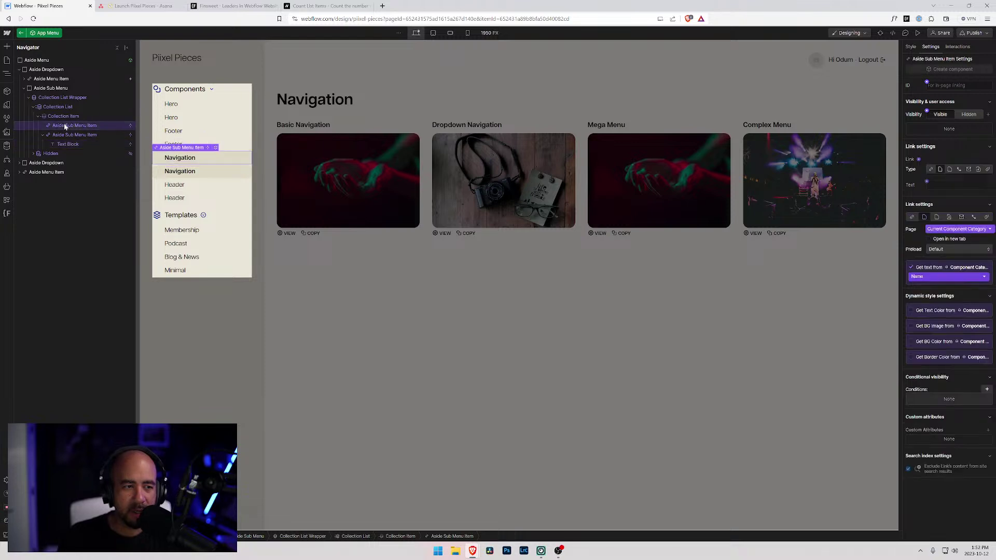
{"action": "key", "text": "Delete"}
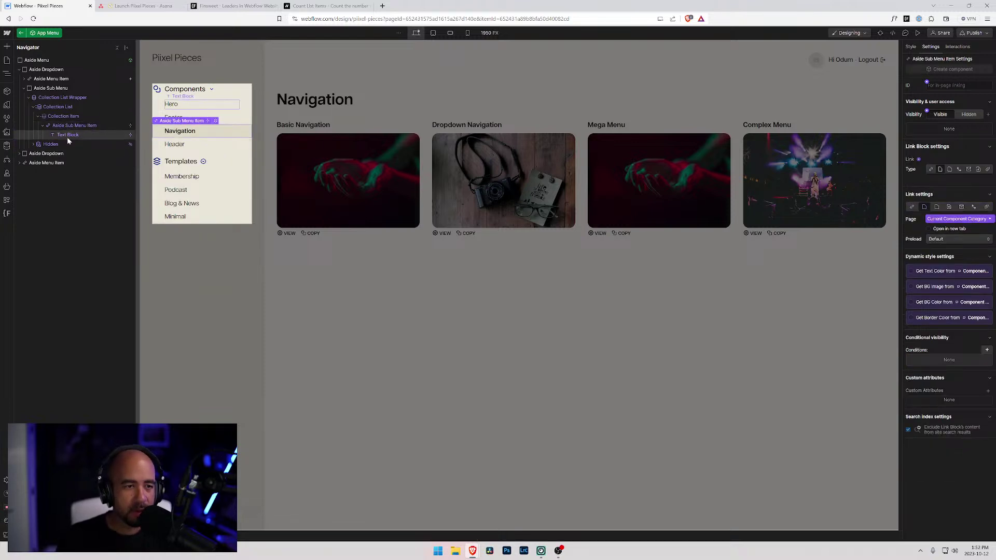
{"action": "left_click", "coordinate": [69, 134]}
- Add a trial second text block reading '#' inside the category link
{"action": "left_click", "coordinate": [70, 127]}
{"action": "key", "text": "ctrl+k"}
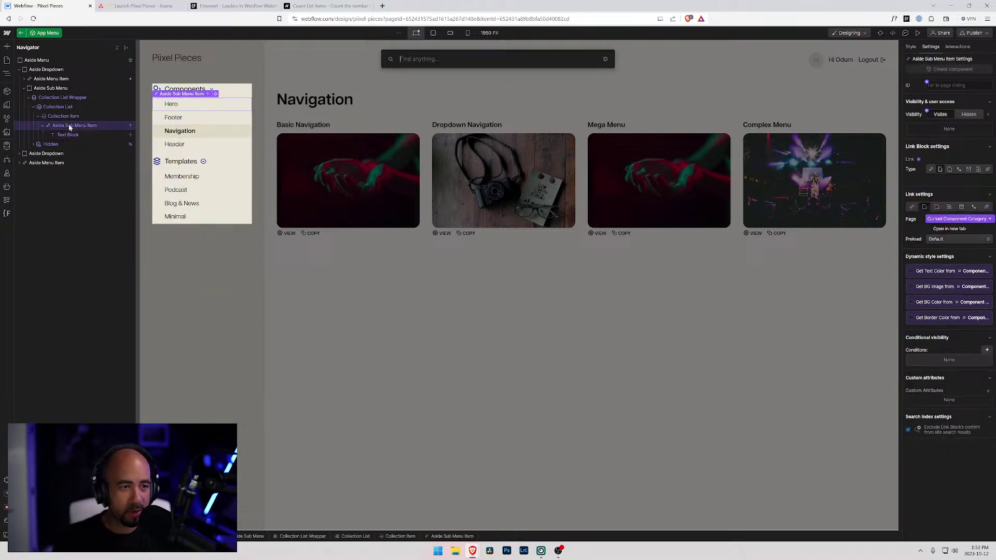
{"action": "type", "text": "tex"}
{"action": "key", "text": "Down"}
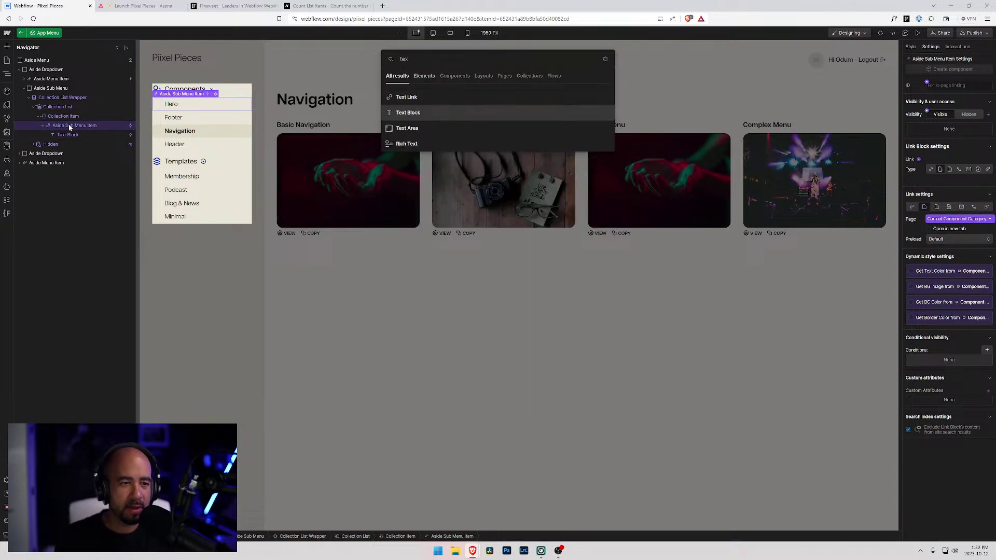
{"action": "key", "text": "Return"}
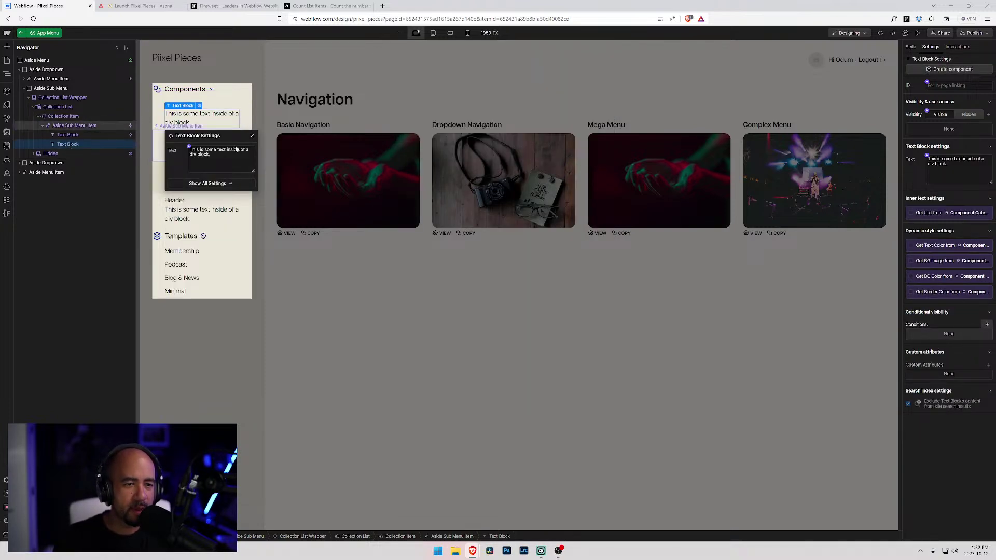
{"action": "triple_click", "coordinate": [228, 153]}
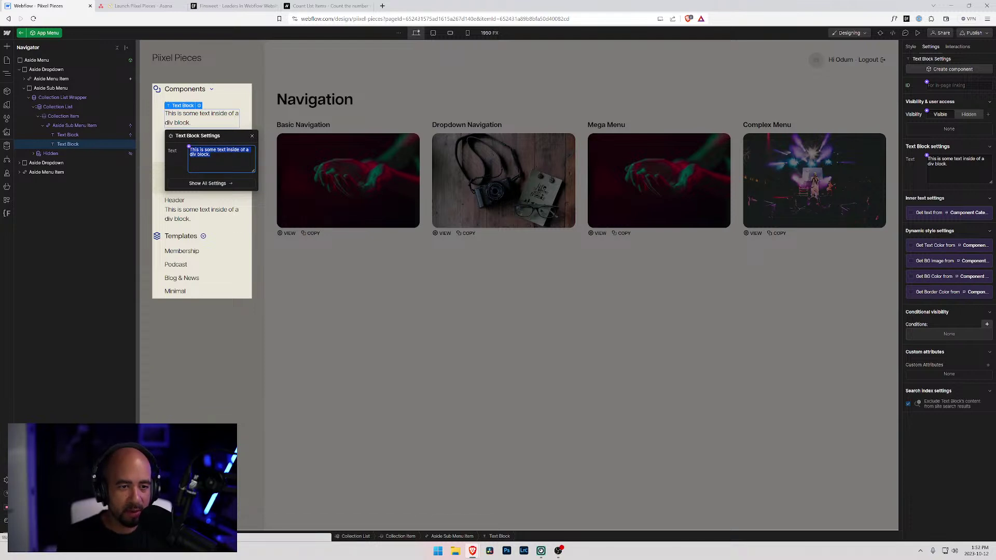
{"action": "type", "text": "V"}
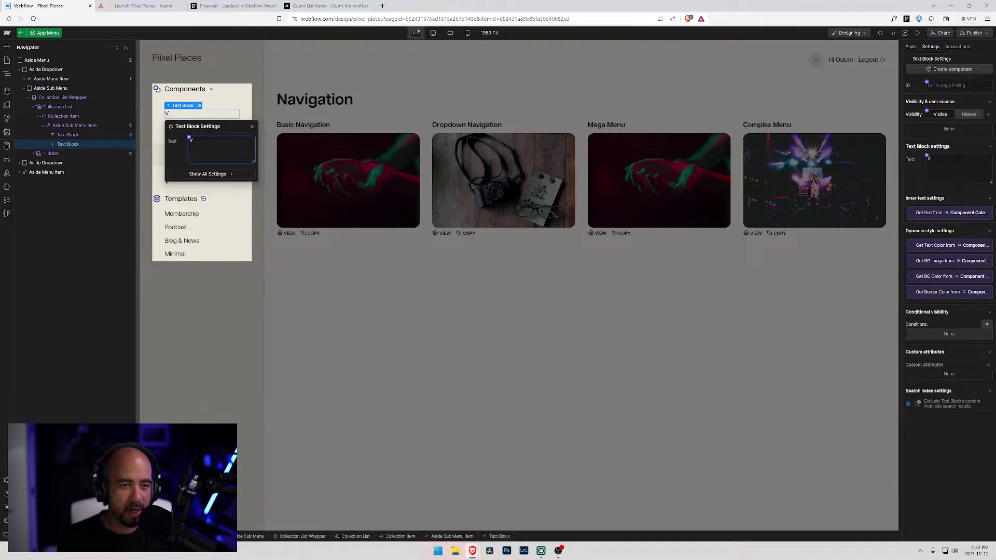
{"action": "key", "text": "BackSpace"}
{"action": "type", "text": "#"}
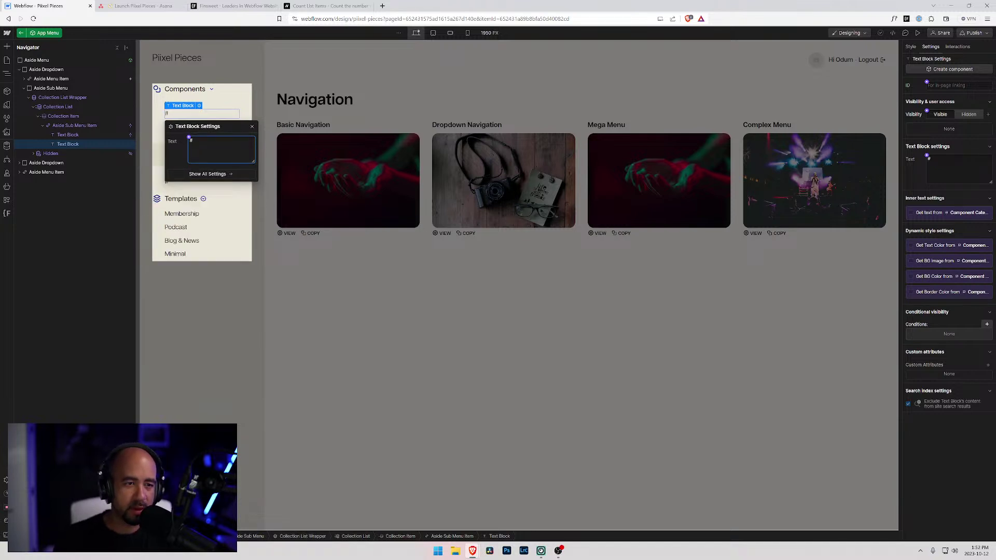
{"action": "left_click", "coordinate": [74, 136]}
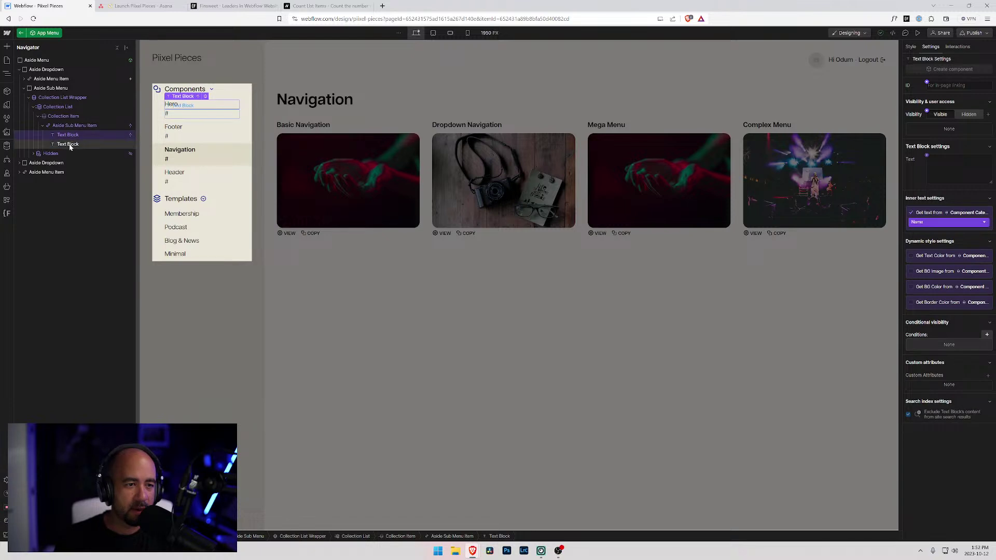
{"action": "left_click", "coordinate": [68, 127]}
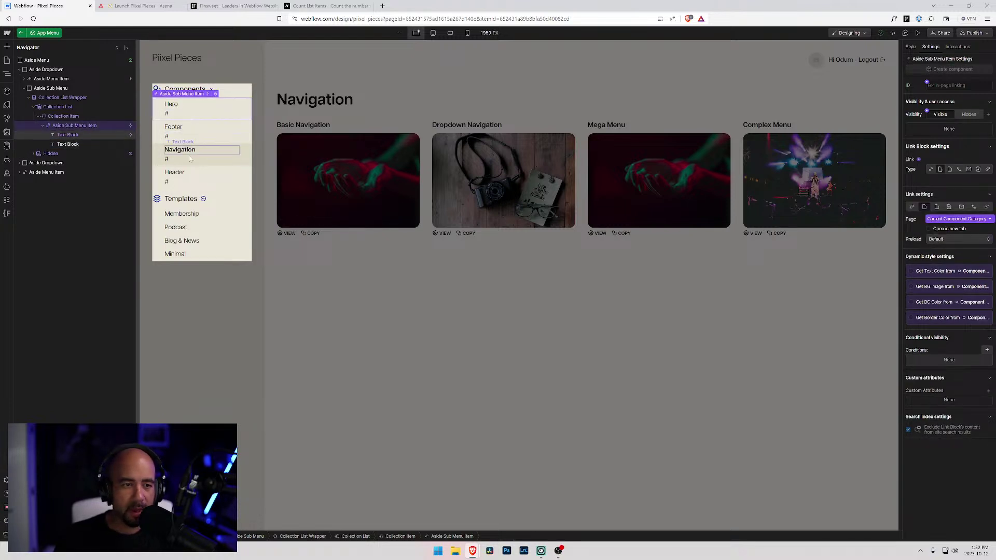
{"action": "left_click", "coordinate": [61, 145]}
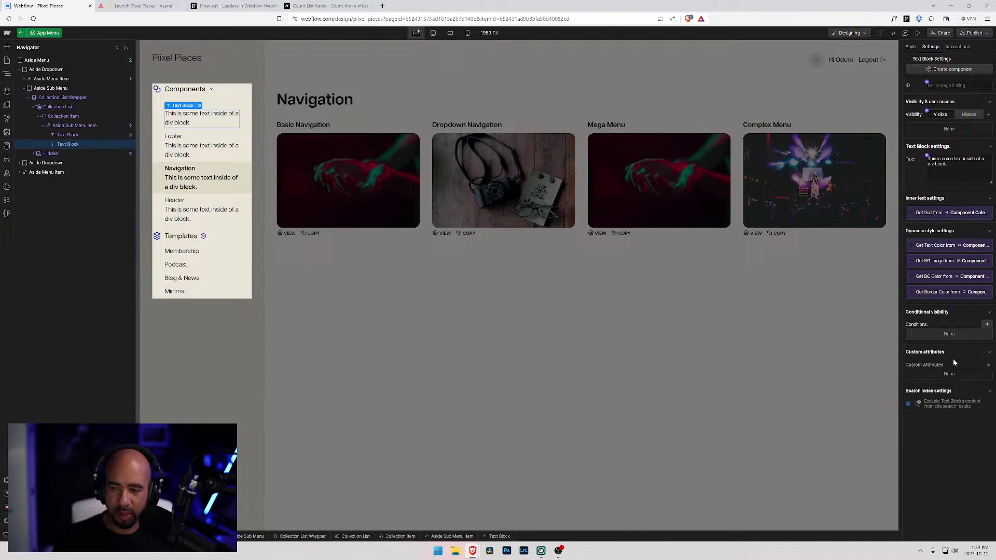
{"action": "left_click", "coordinate": [85, 126]}
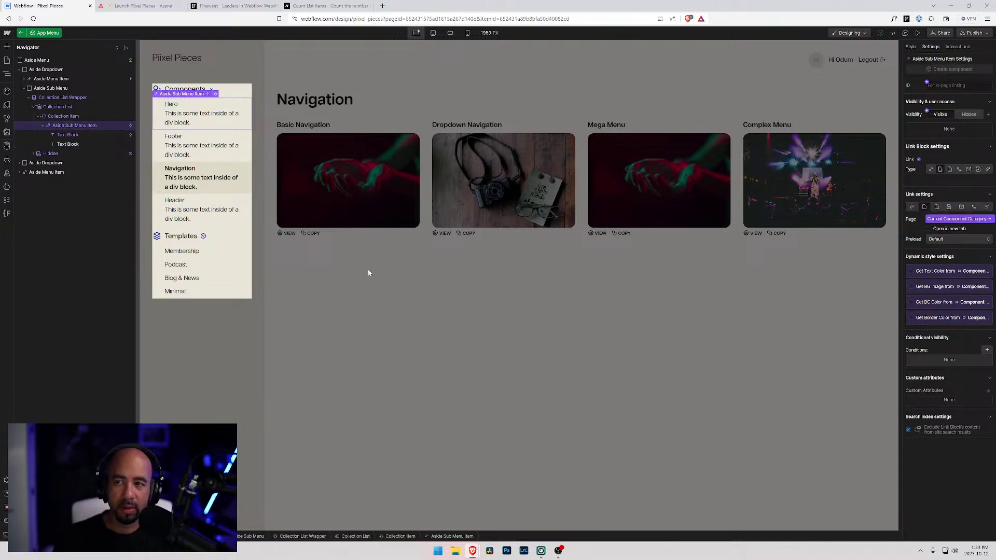
- Reload the designer to discard it, re-edit App Menu, and select the Navigation count text block
{"action": "key", "text": "ctrl+r"}
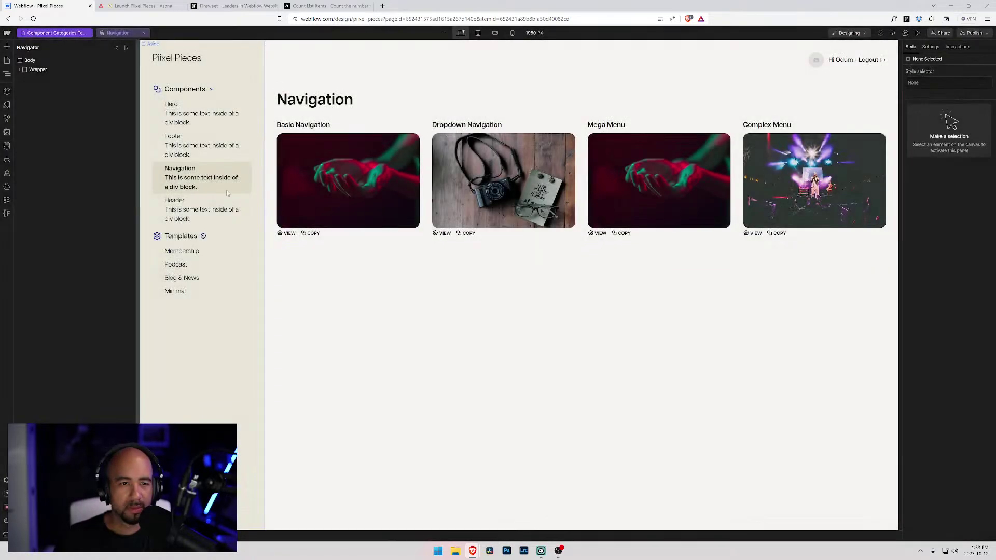
{"action": "left_click", "coordinate": [244, 182]}
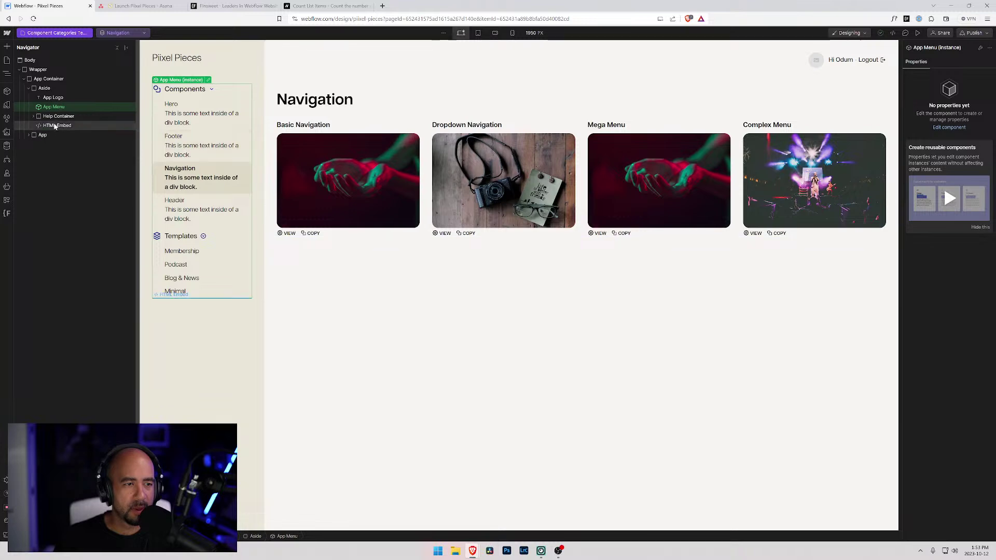
{"action": "double_click", "coordinate": [192, 182]}
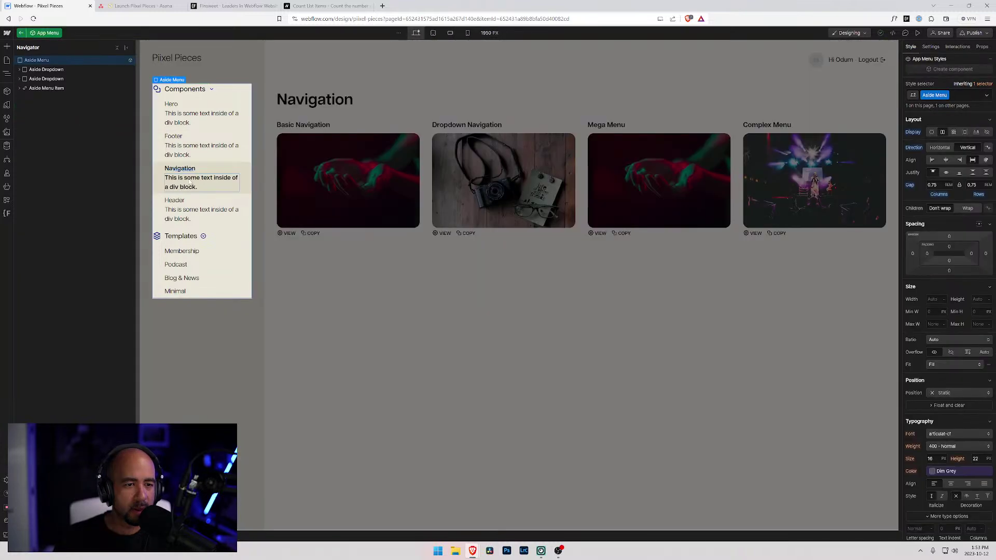
{"action": "left_click", "coordinate": [181, 186]}
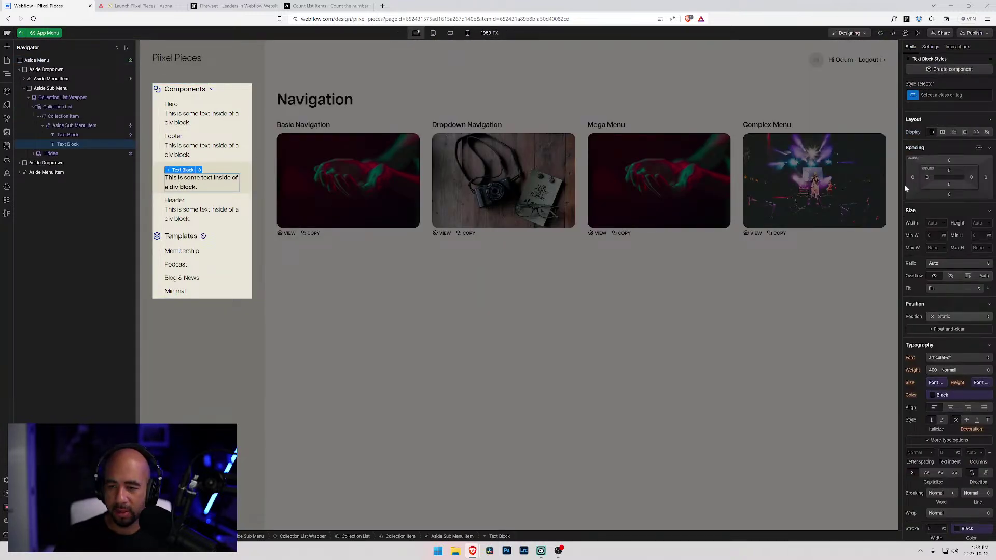
{"action": "left_click", "coordinate": [236, 6]}
- Copy the fs-countitems-element attribute name from the Count List Items docs
{"action": "left_click", "coordinate": [326, 6]}
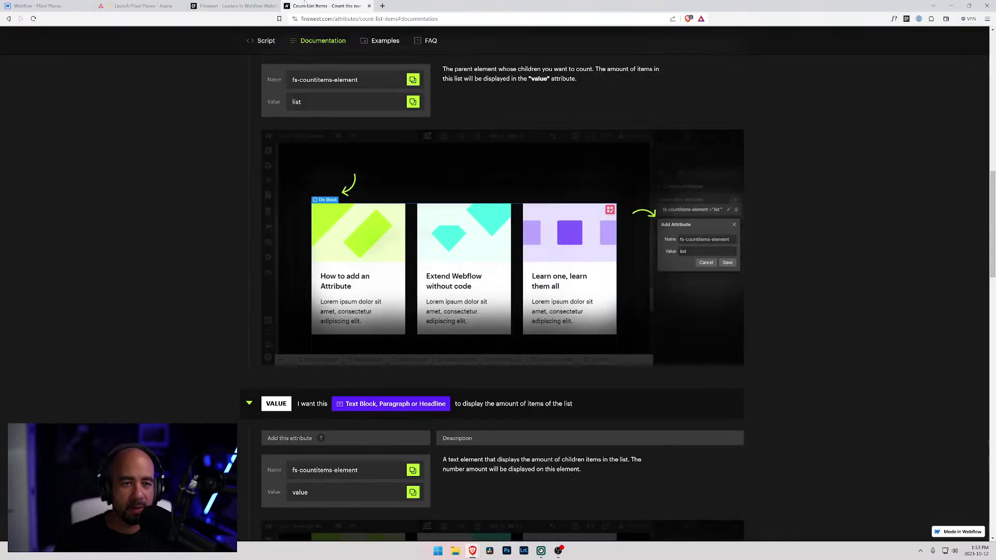
{"action": "left_click", "coordinate": [413, 470]}
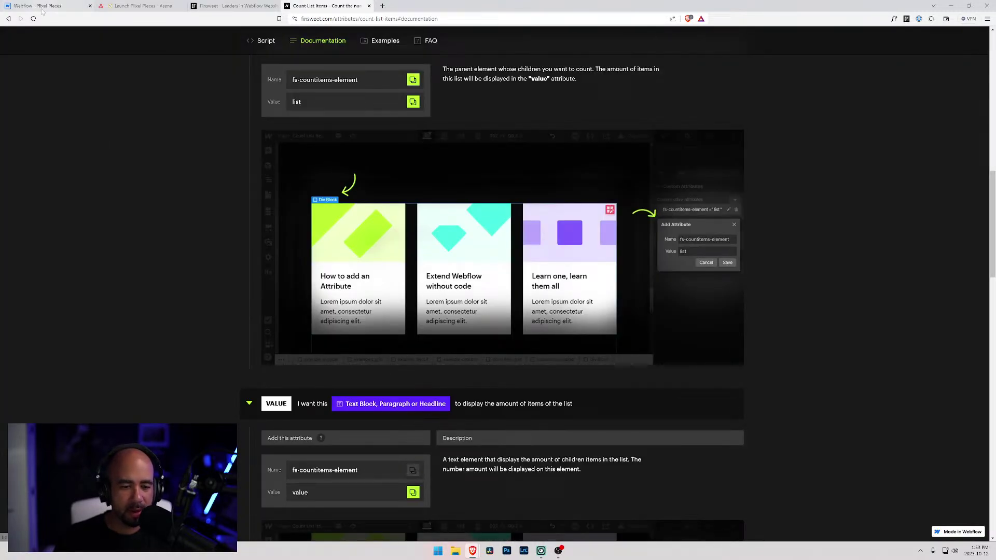
{"action": "left_click", "coordinate": [45, 5]}
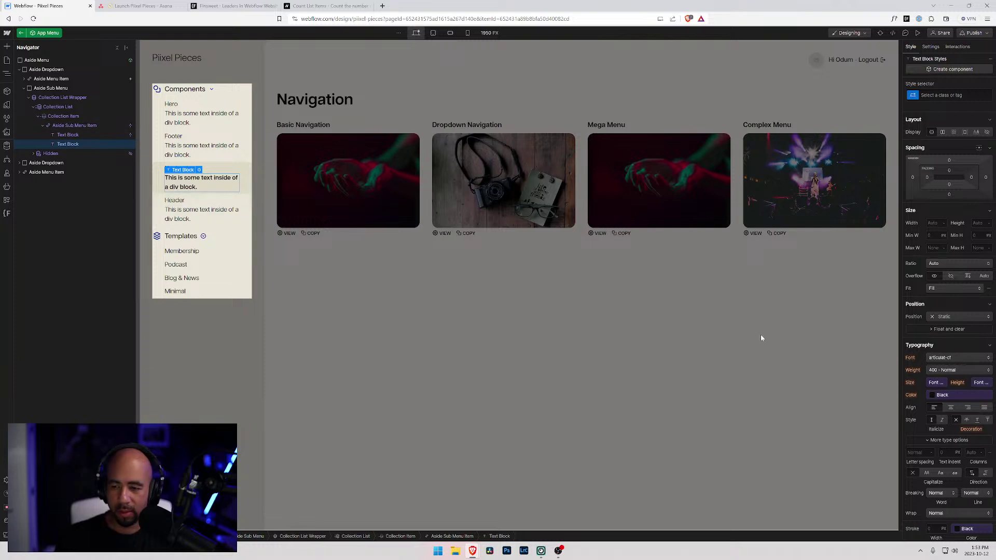
- Give the count text block the custom attribute fs-countitems-element = value
{"action": "left_click", "coordinate": [930, 46]}
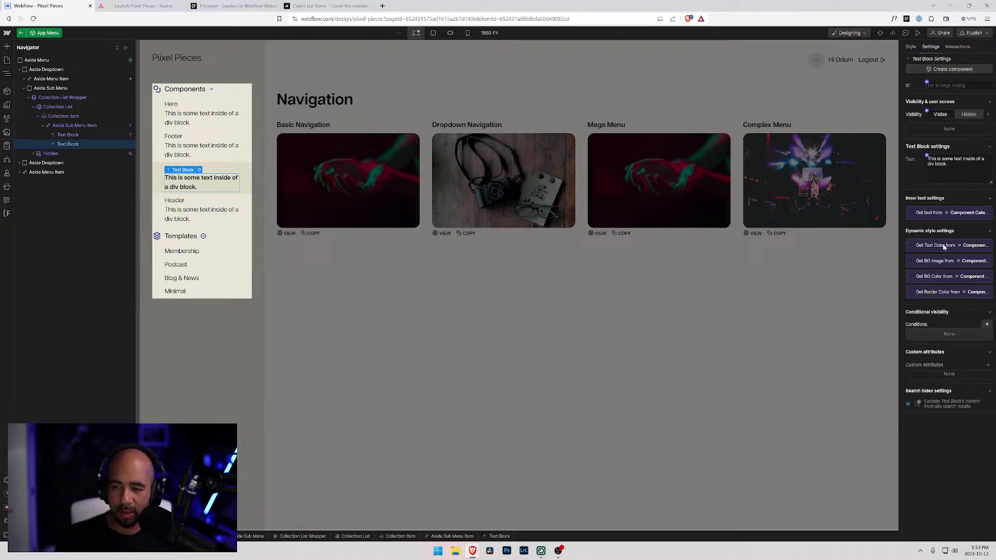
{"action": "left_click", "coordinate": [987, 324]}
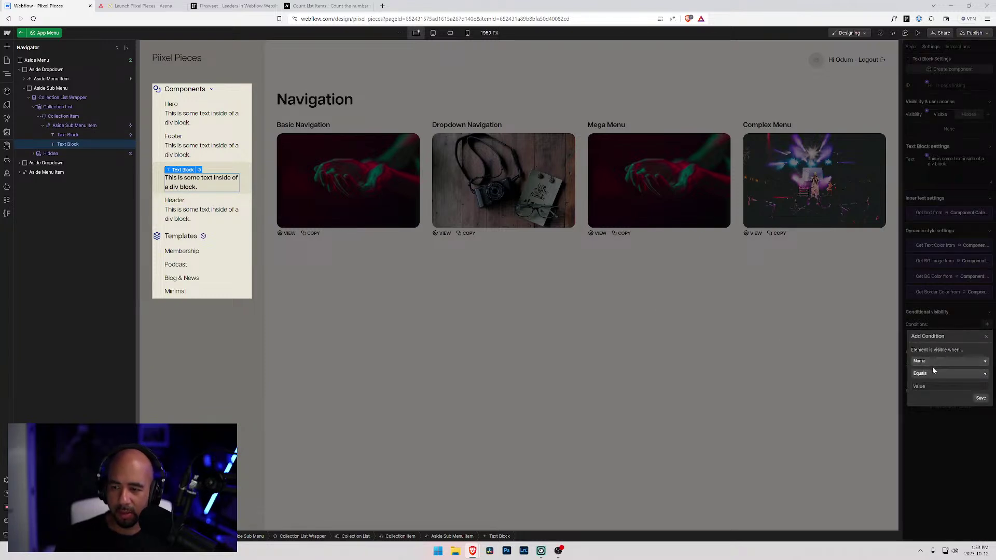
{"action": "left_click", "coordinate": [971, 313]}
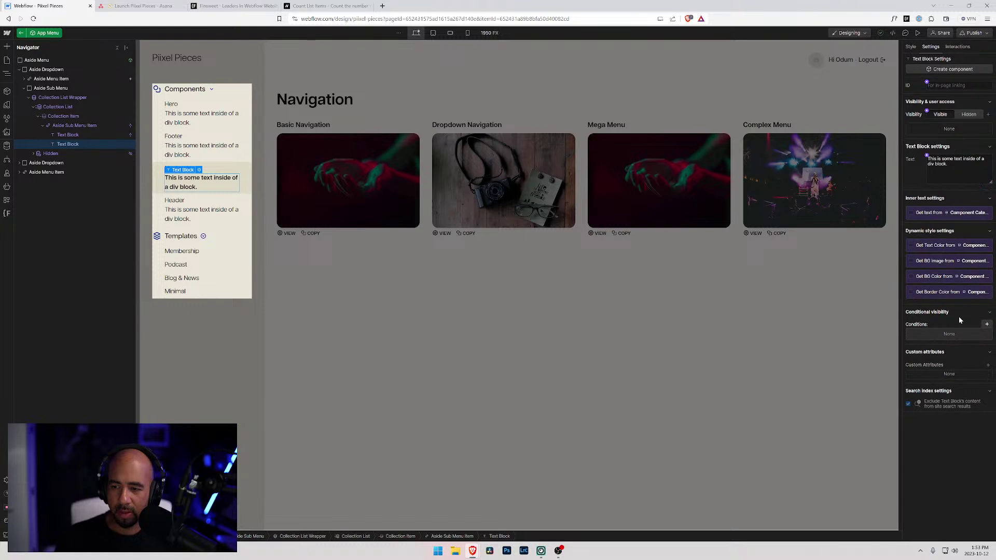
{"action": "left_click", "coordinate": [988, 365]}
{"action": "key", "text": "ctrl+v"}
{"action": "key", "text": "Tab"}
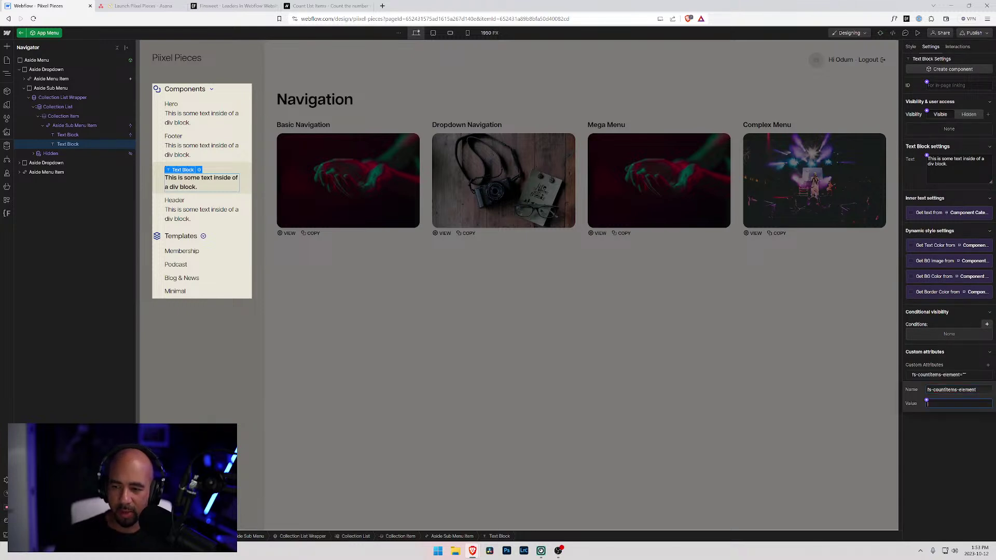
{"action": "type", "text": "value"}
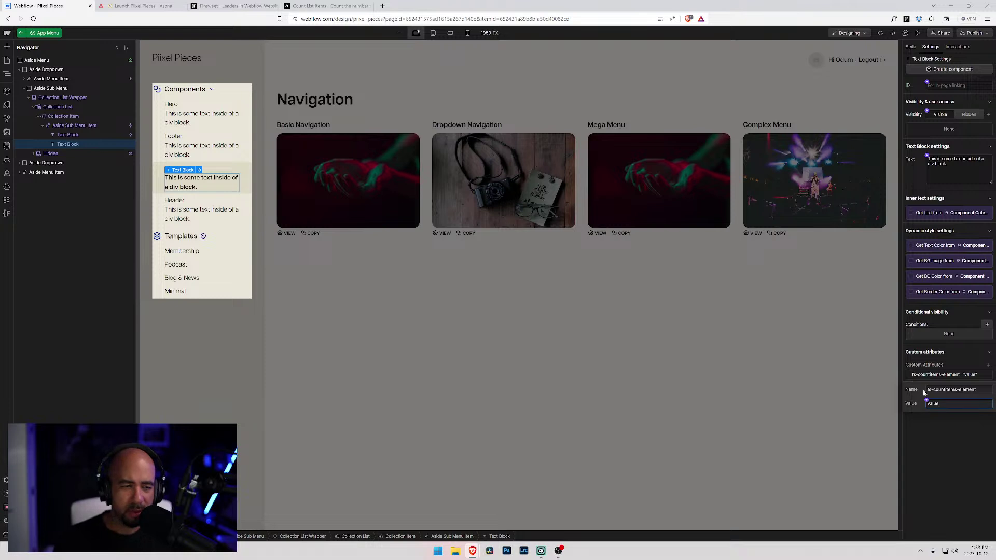
{"action": "key", "text": "Return"}
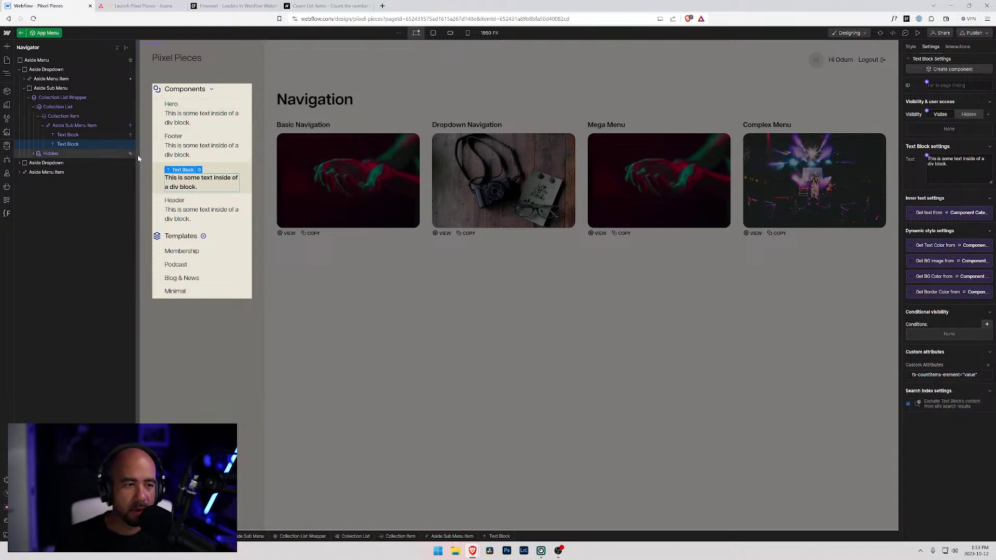
{"action": "double_click", "coordinate": [216, 186]}
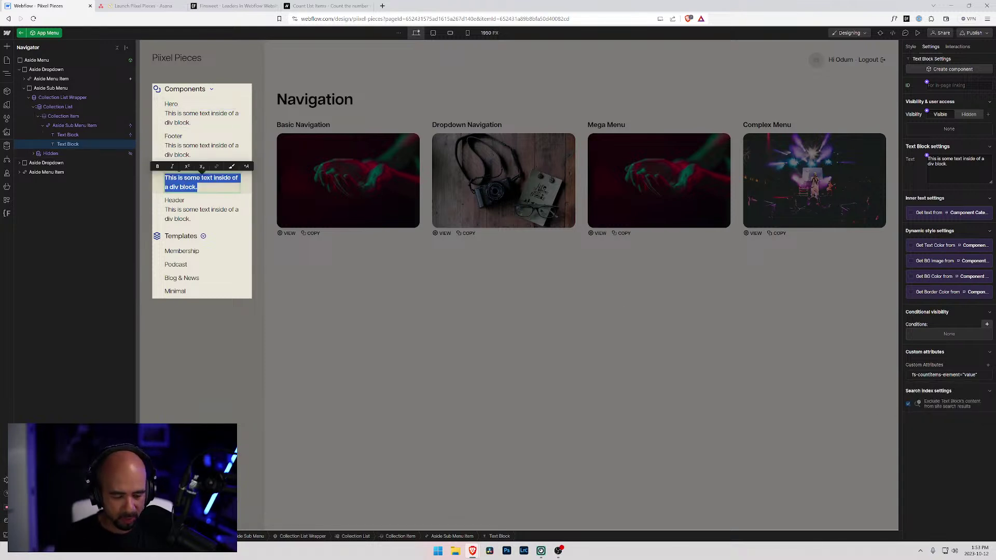
- Type '#' as the count placeholder and select the base Aside Sub Menu Item class for styling
{"action": "type", "text": "#"}
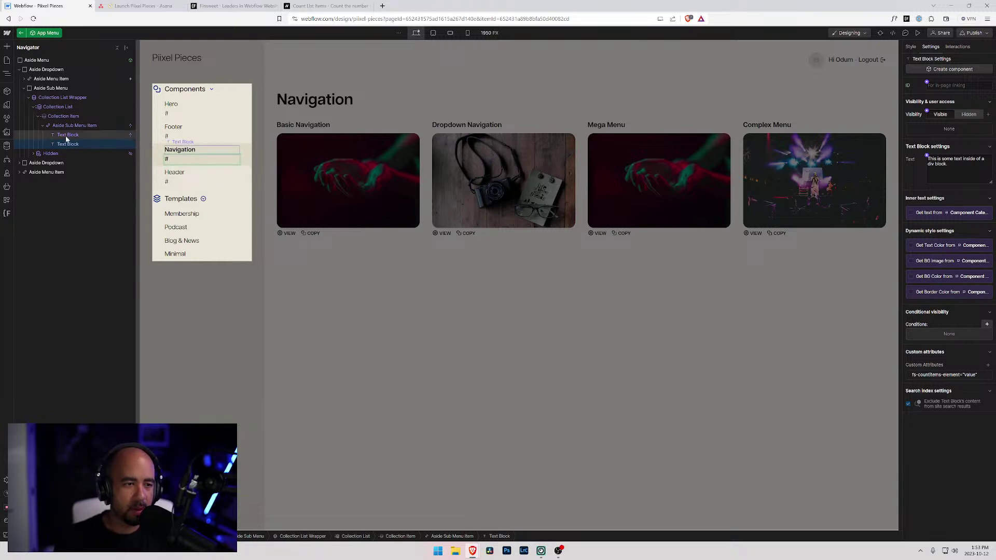
{"action": "left_click", "coordinate": [70, 127]}
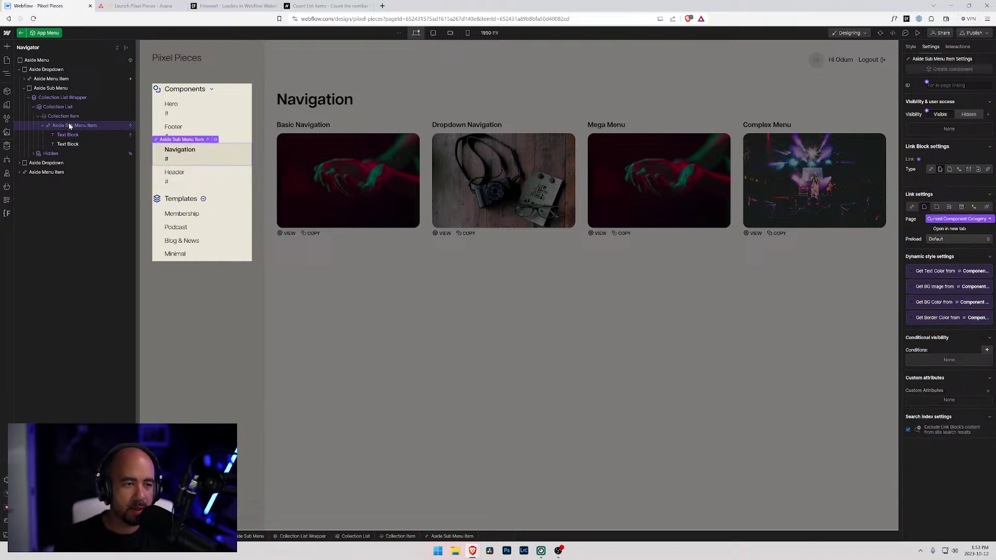
{"action": "left_click", "coordinate": [911, 47]}
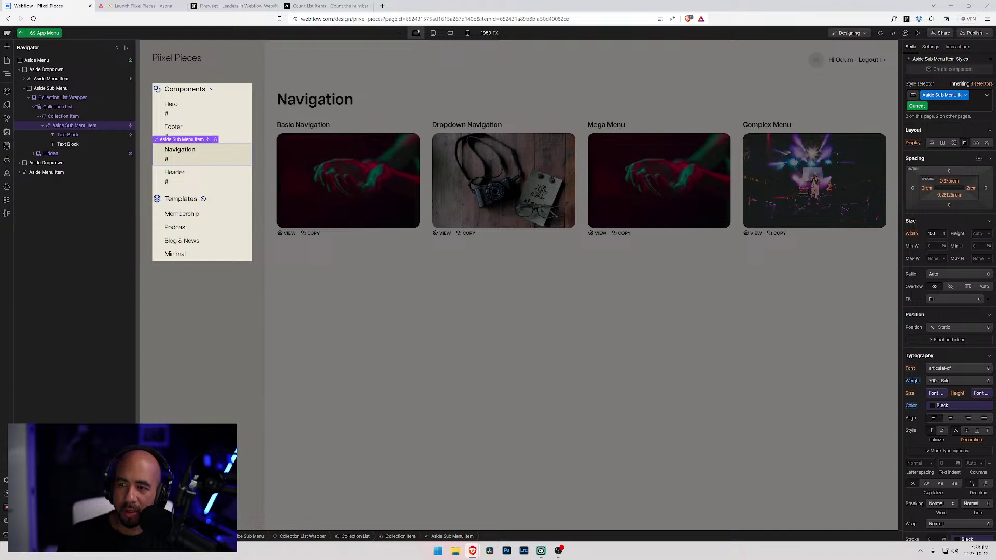
{"action": "left_click", "coordinate": [987, 95]}
{"action": "left_click", "coordinate": [969, 83]}
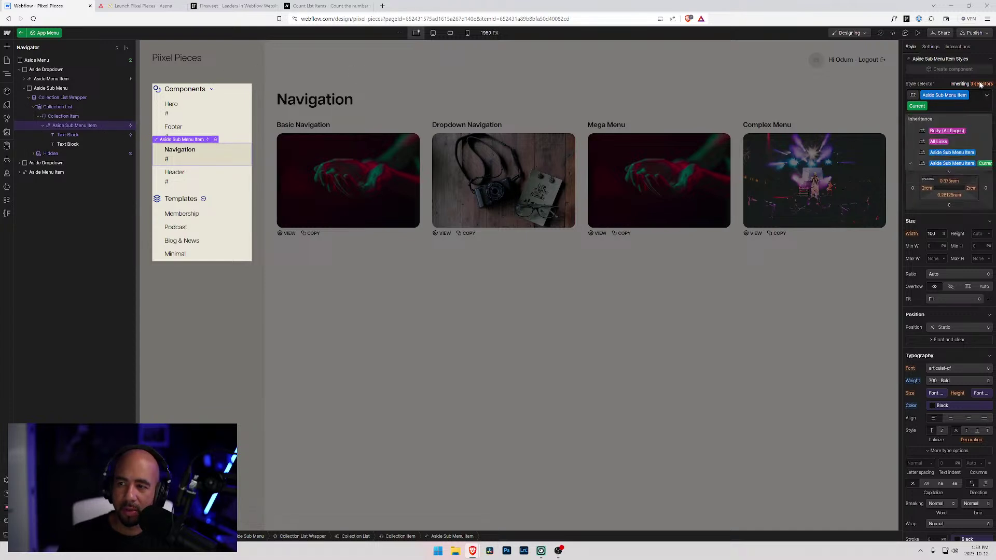
{"action": "left_click", "coordinate": [949, 152]}
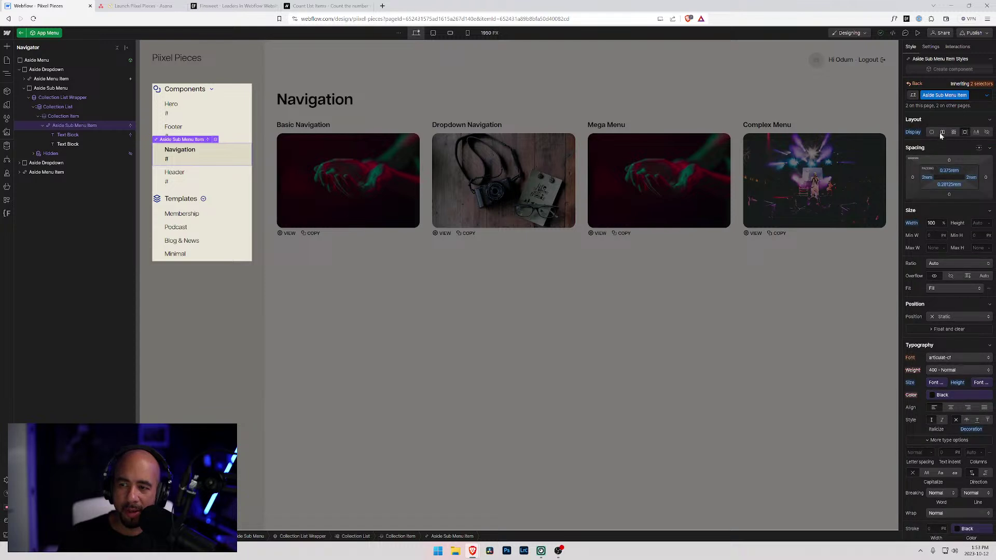
- Set Aside Sub Menu Item to Display Flex with a 0.25rem gap and leave component editing
{"action": "left_click", "coordinate": [943, 132]}
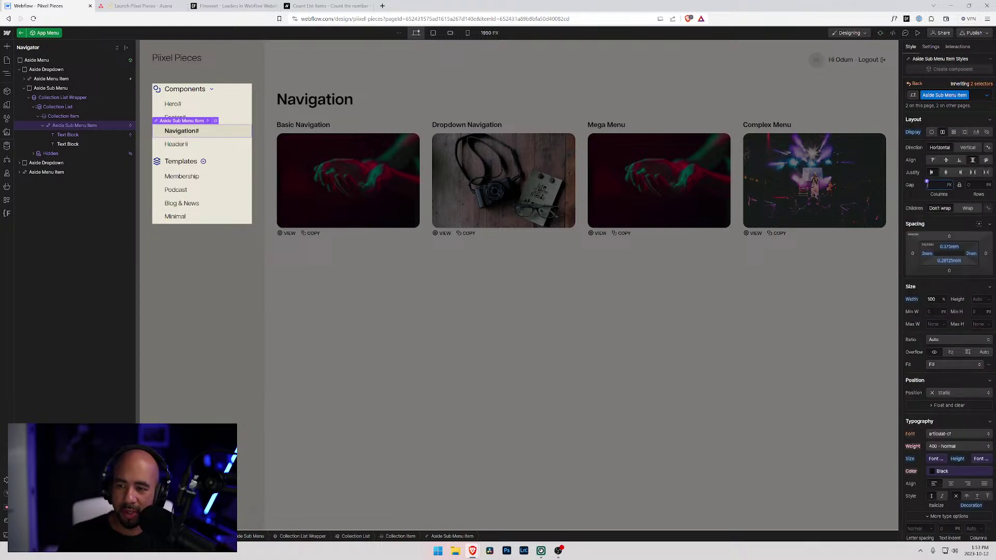
{"action": "type", "text": "0.25rem"}
{"action": "key", "text": "Return"}
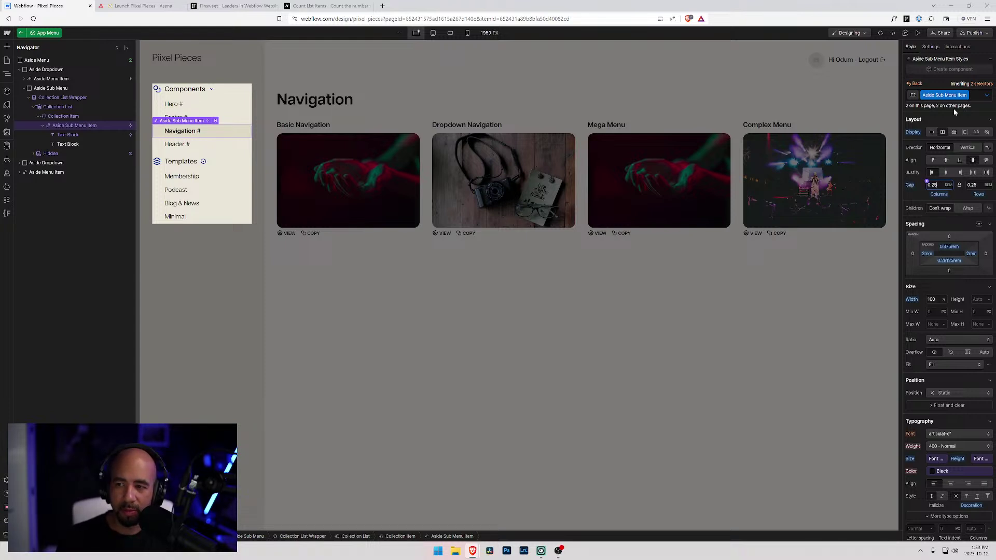
{"action": "left_click", "coordinate": [914, 119]}
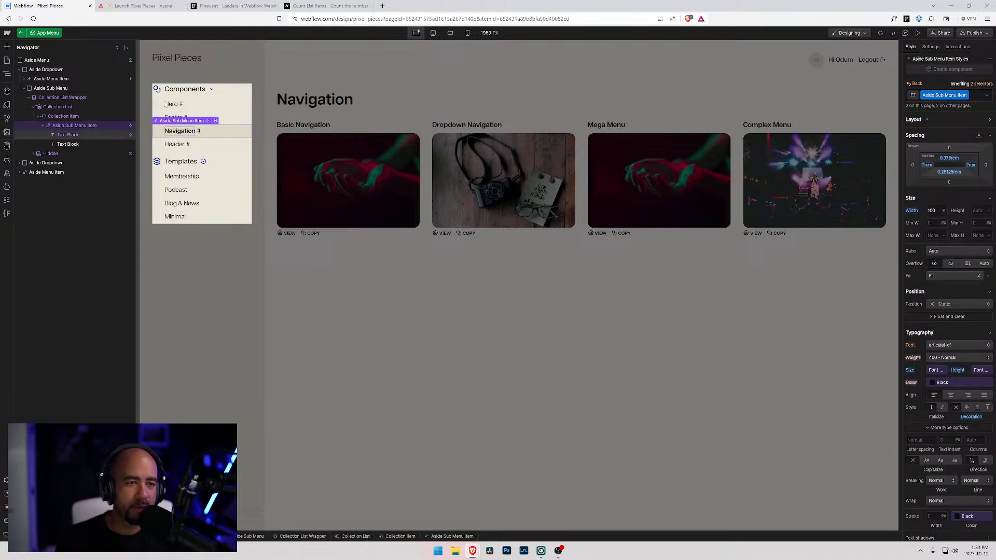
{"action": "left_click", "coordinate": [45, 33]}
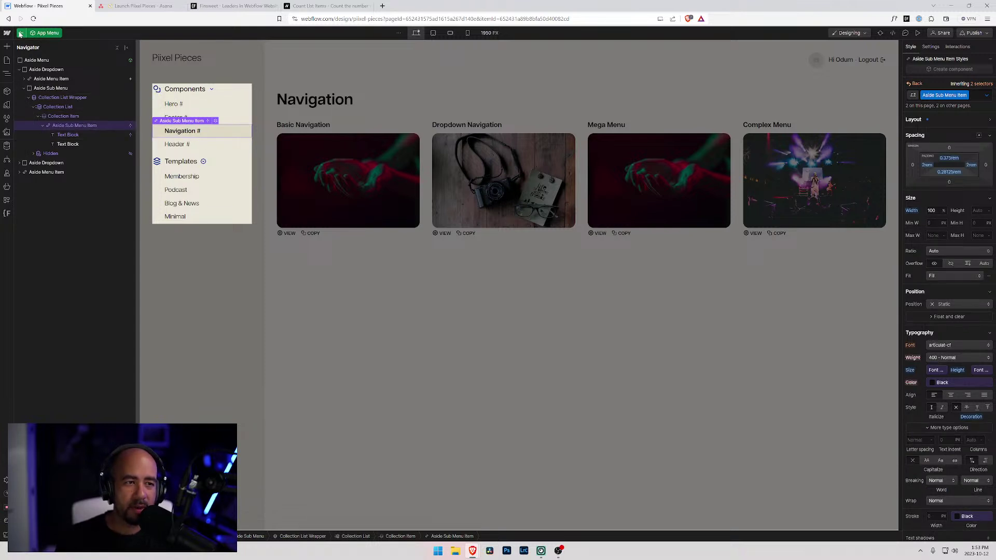
- Preview the Navigation page, then exit preview back to the designer
{"action": "left_click", "coordinate": [918, 34]}
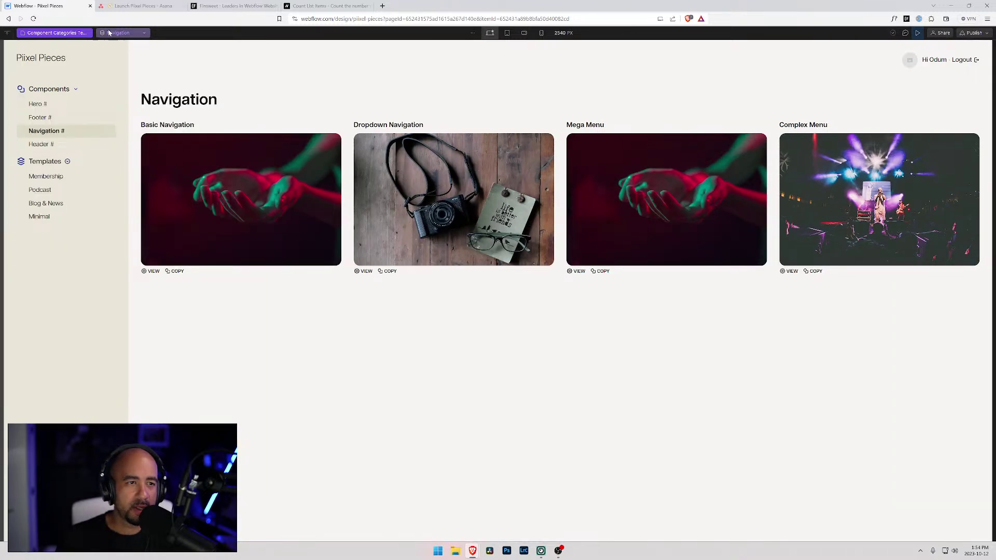
{"action": "left_click", "coordinate": [8, 19]}
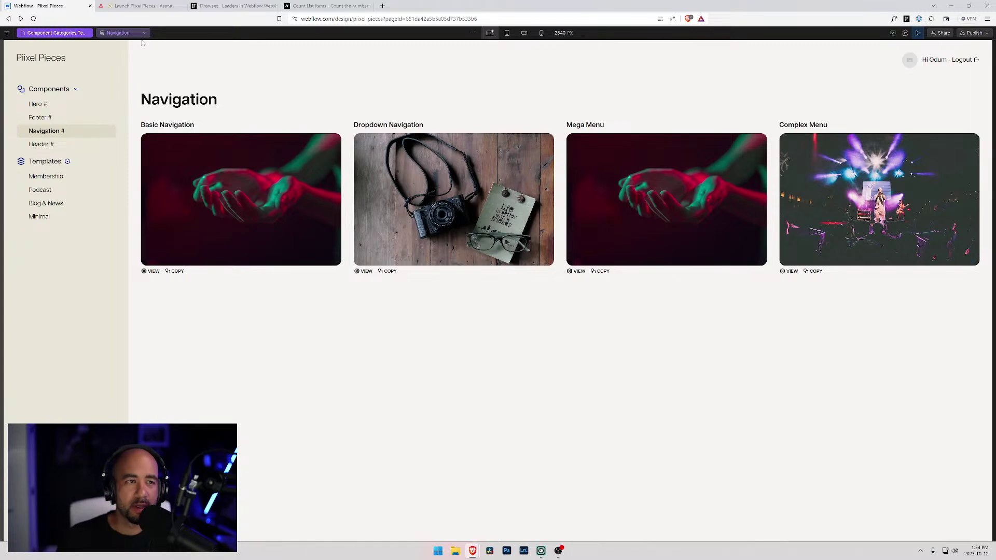
{"action": "left_click", "coordinate": [920, 34]}
- Publish Pixel Pieces to the webflow.io staging domain and open the live site in a new tab
{"action": "left_click", "coordinate": [973, 33]}
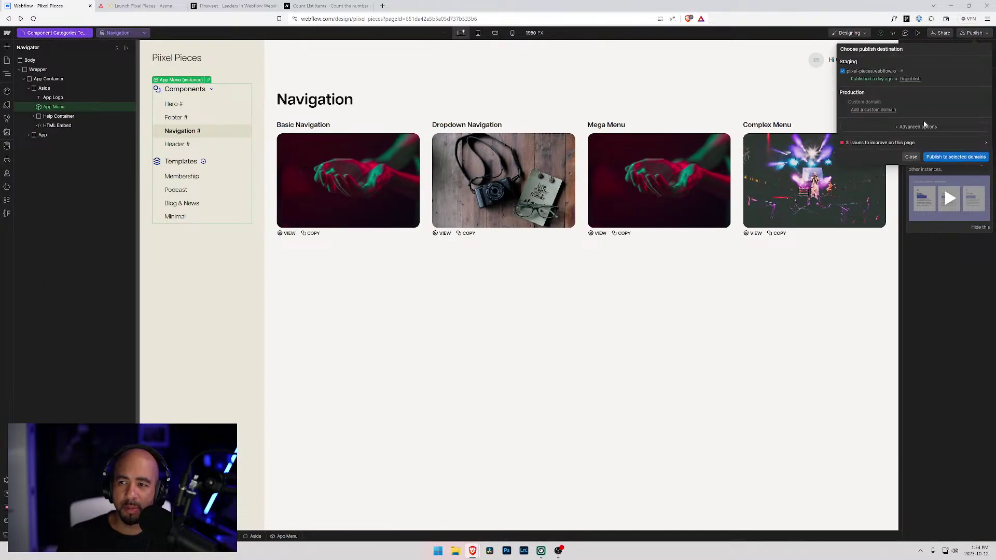
{"action": "left_click", "coordinate": [948, 158]}
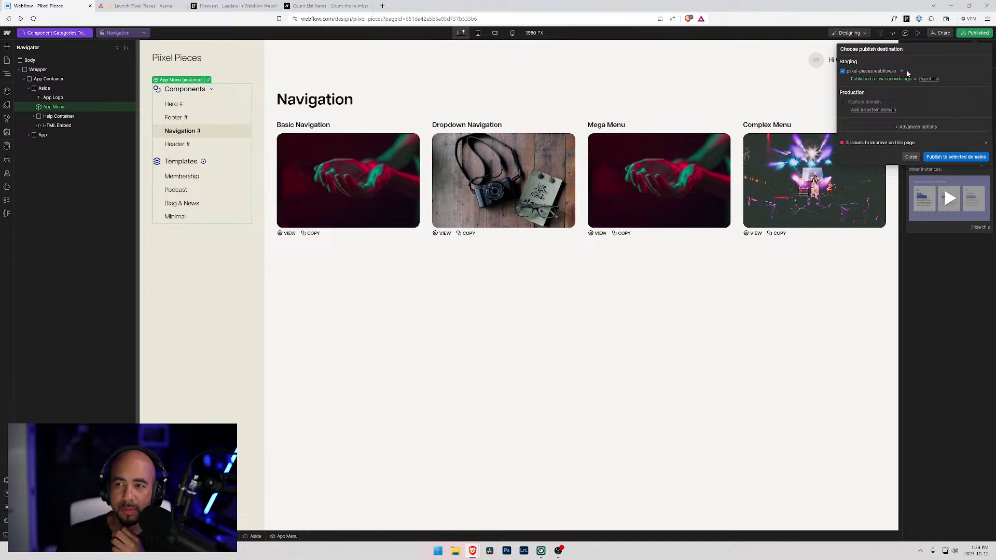
{"action": "left_click", "coordinate": [902, 72]}
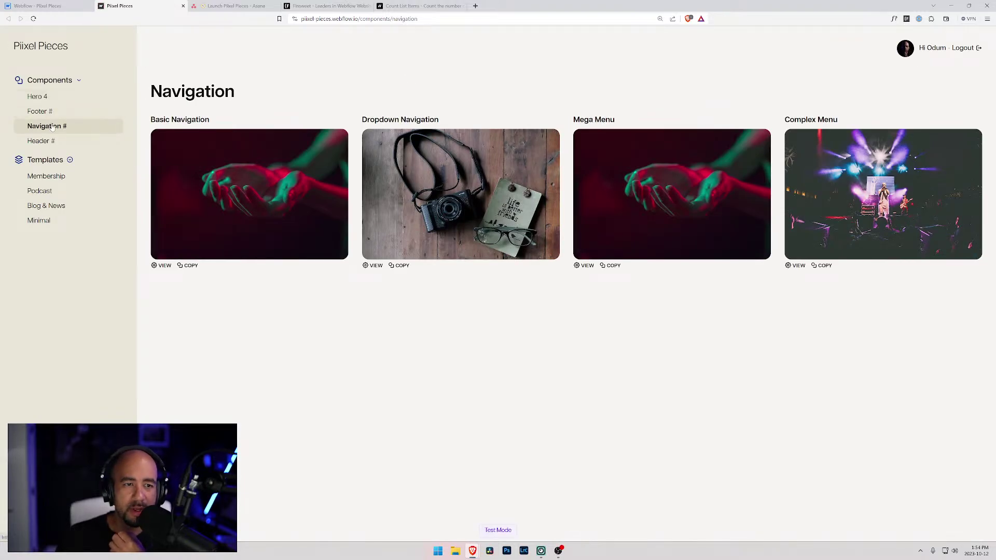
- Compare the live Footer, Navigation and Header category pages from the sidebar
{"action": "left_click", "coordinate": [40, 111]}
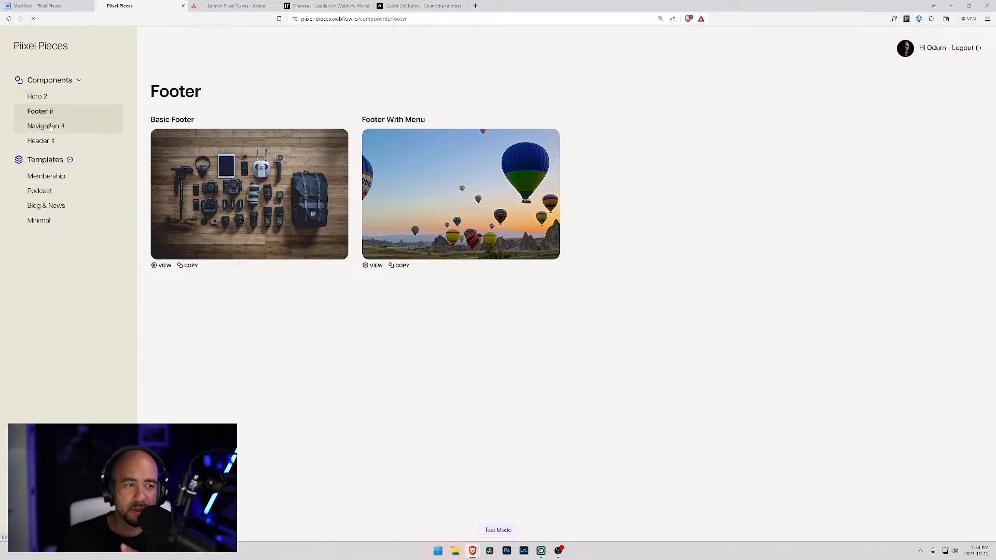
{"action": "left_click", "coordinate": [51, 127]}
{"action": "left_click", "coordinate": [46, 142]}
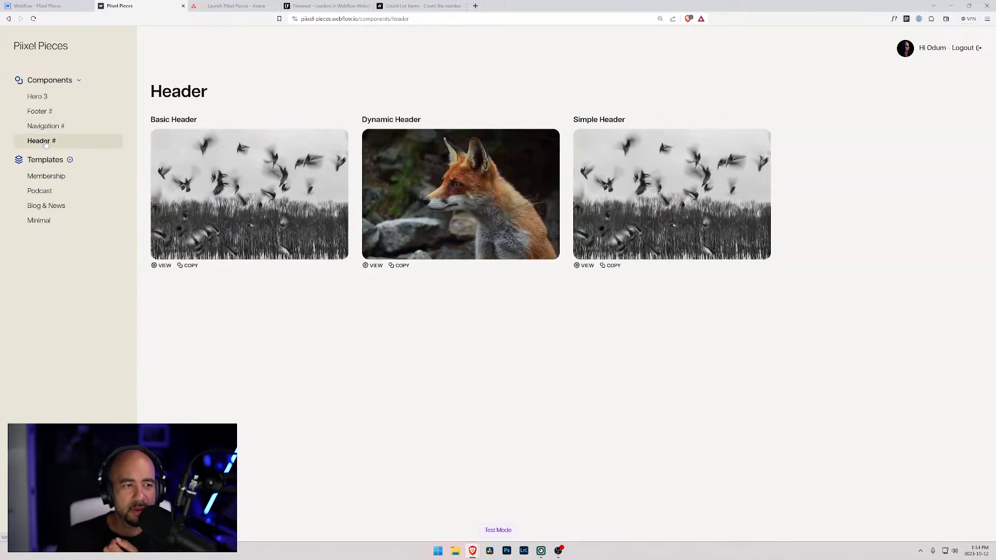
{"action": "left_click", "coordinate": [43, 127]}
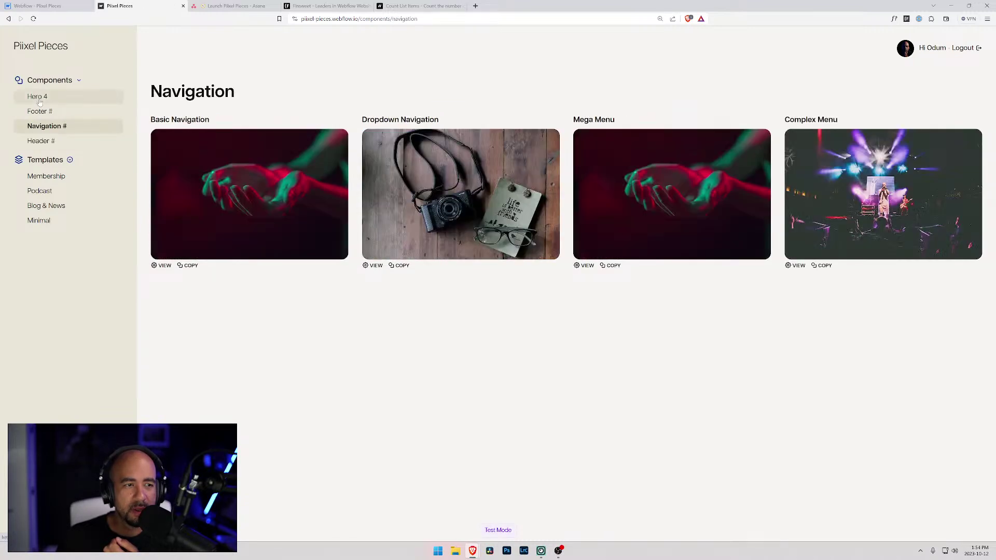
{"action": "left_click", "coordinate": [39, 112]}
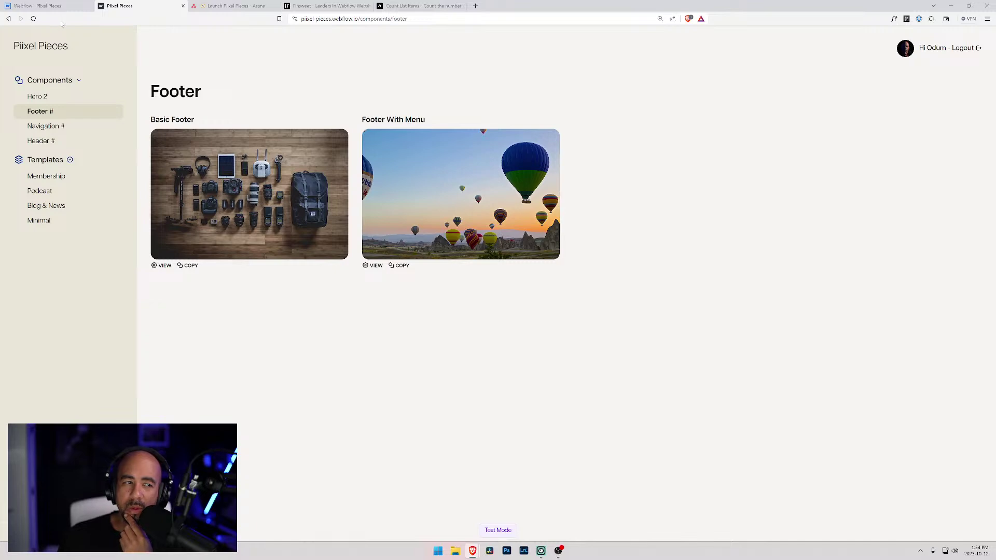
- Recheck the live Navigation and Header pages (three header cards), then return to the Webflow designer
{"action": "left_click", "coordinate": [60, 10]}
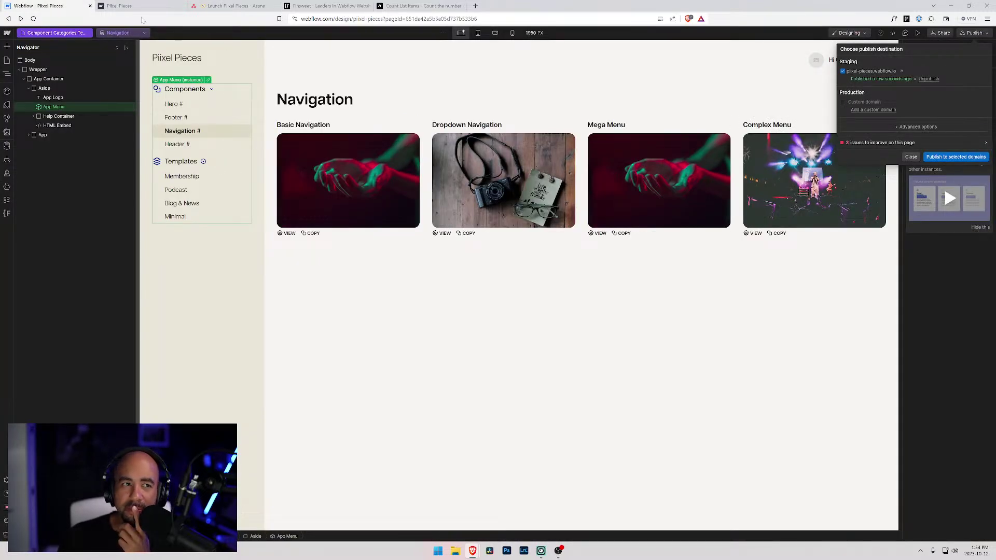
{"action": "left_click", "coordinate": [122, 6]}
{"action": "left_click", "coordinate": [44, 127]}
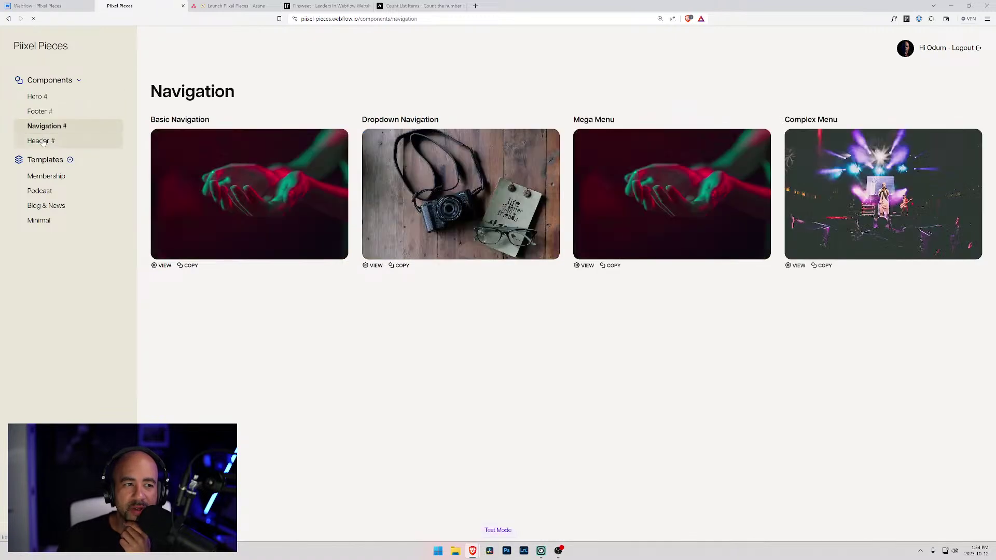
{"action": "left_click", "coordinate": [44, 141]}
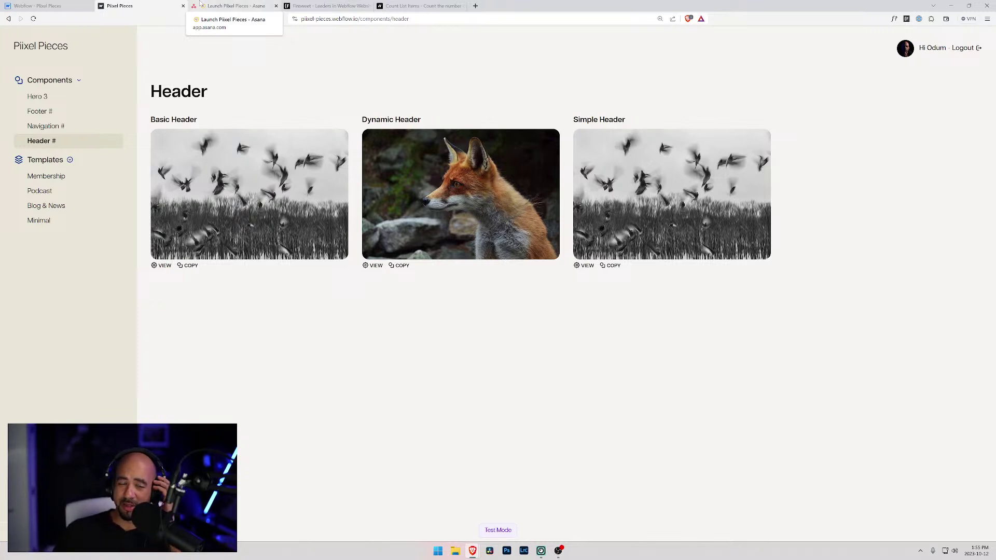
{"action": "left_click", "coordinate": [39, 6]}
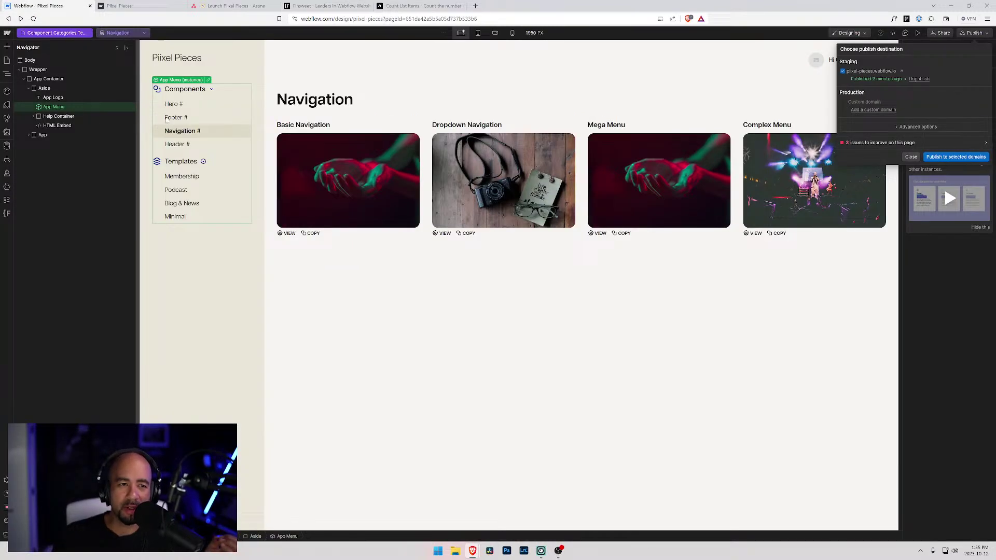
- Open Component Categories collection settings from the CMS panel and select the collection ID
{"action": "left_click", "coordinate": [6, 148]}
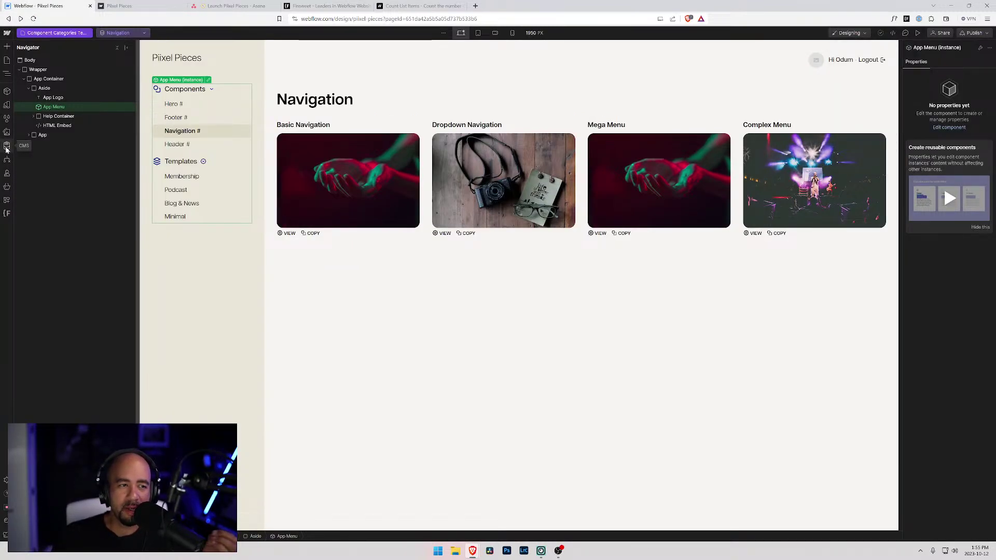
{"action": "left_click", "coordinate": [7, 146]}
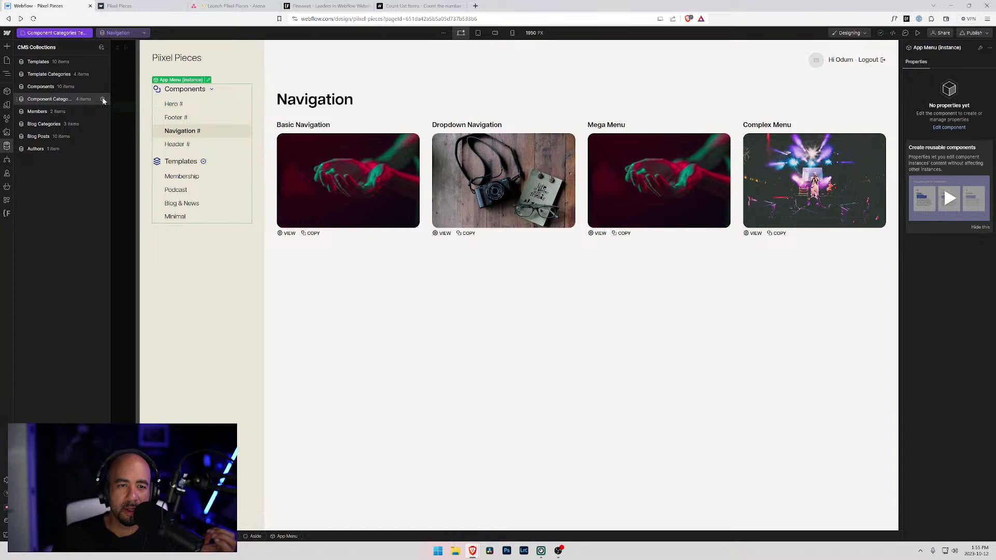
{"action": "left_click", "coordinate": [73, 103]}
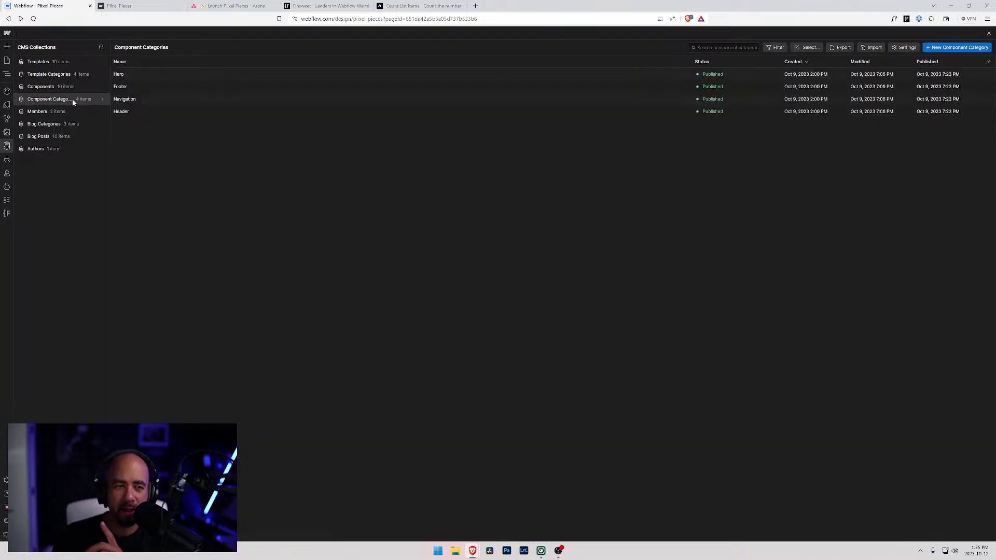
{"action": "left_click", "coordinate": [103, 99]}
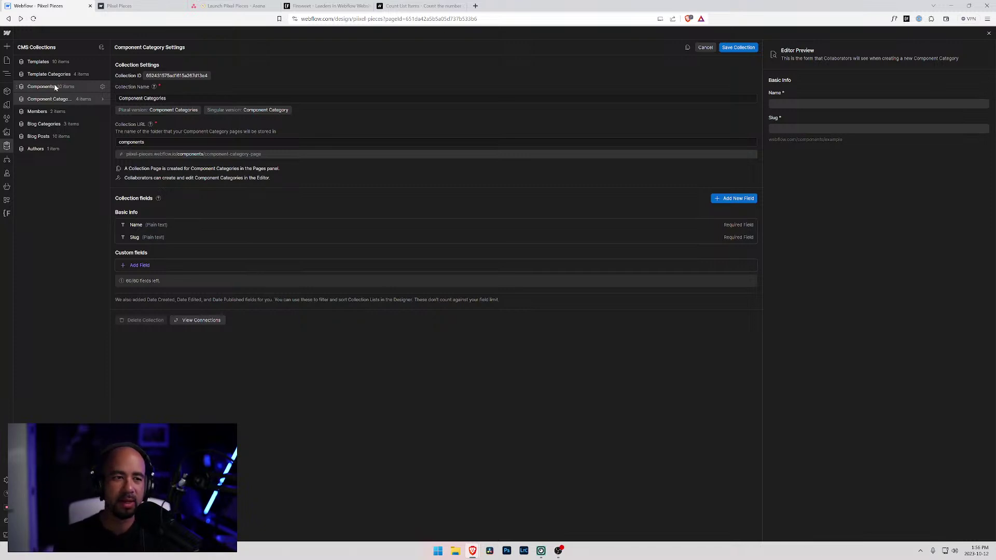
{"action": "left_click_drag", "start_coordinate": [146, 75], "coordinate": [217, 77]}
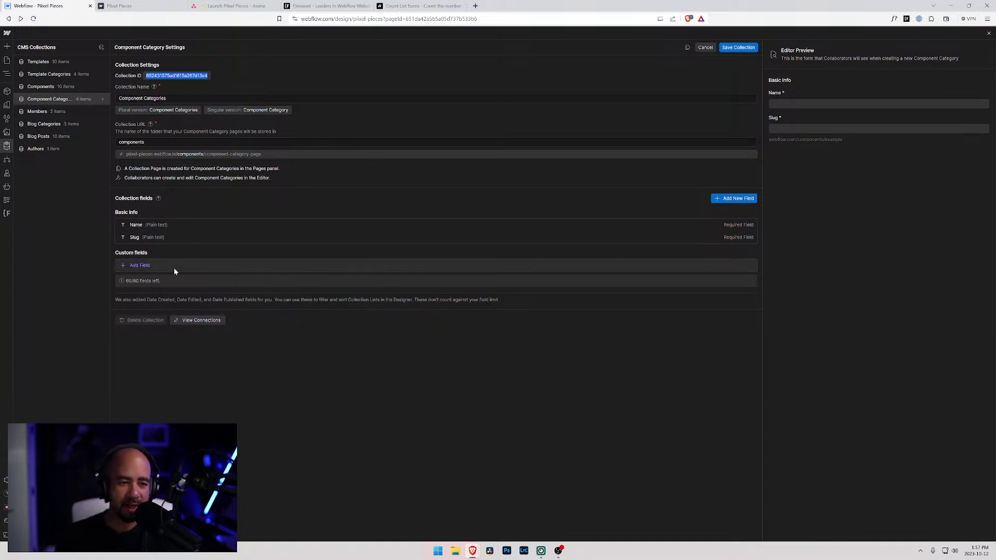
- Start a Plain text field labelled 'Number of Items', then switch to the published Pixel Pieces site
{"action": "left_click", "coordinate": [155, 265]}
{"action": "left_click", "coordinate": [139, 291]}
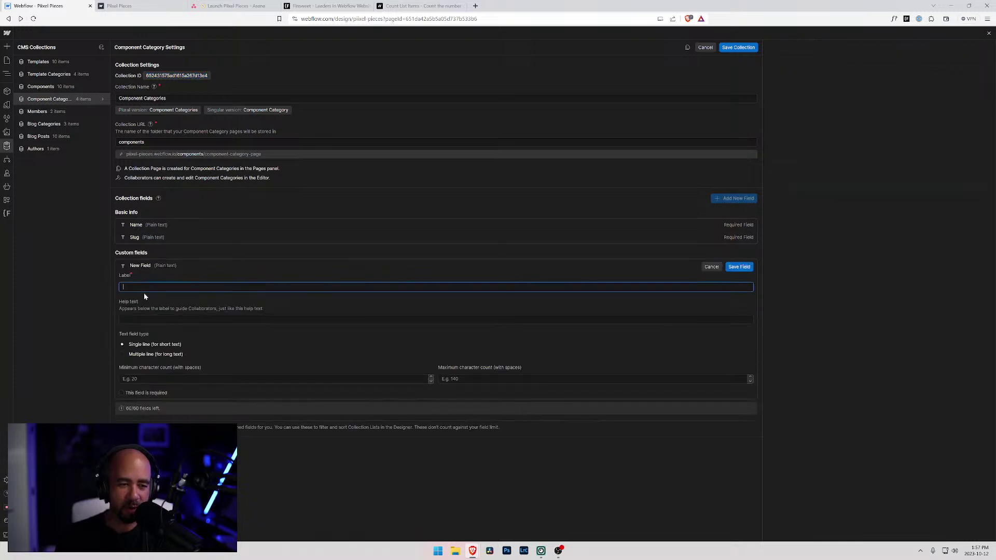
{"action": "type", "text": "Number of Itm"}
{"action": "key", "text": "BackSpace"}
{"action": "type", "text": "ems"}
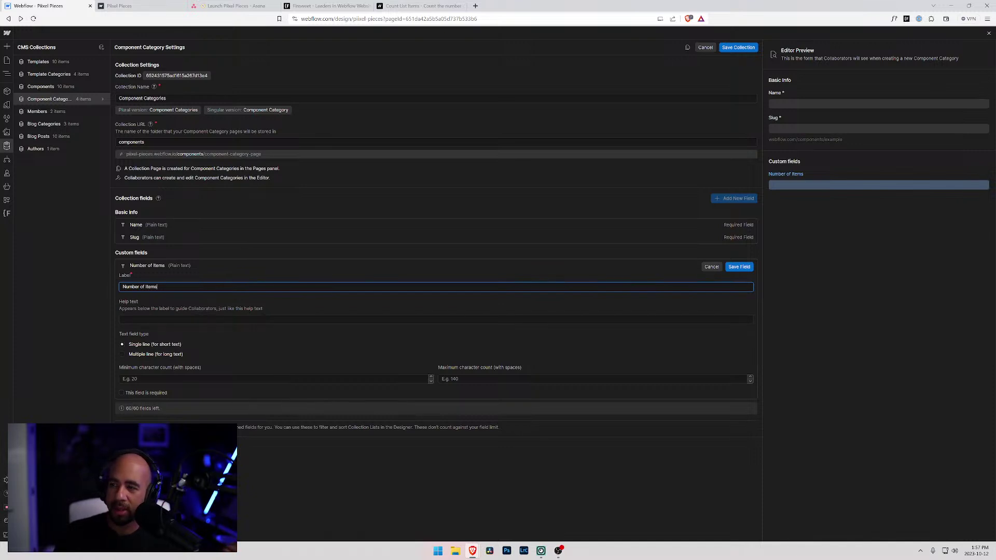
{"action": "key", "text": "alt+Tab"}
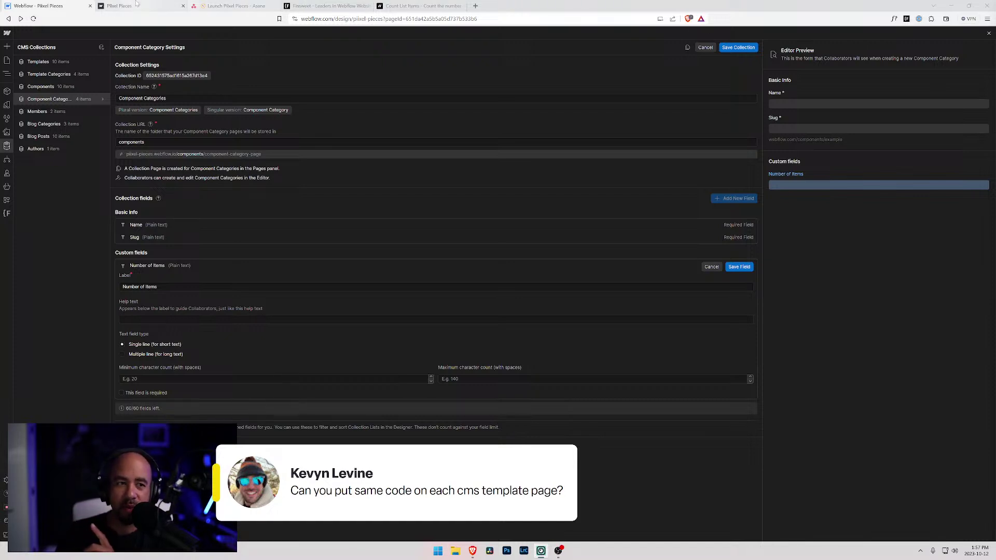
{"action": "left_click", "coordinate": [132, 6]}
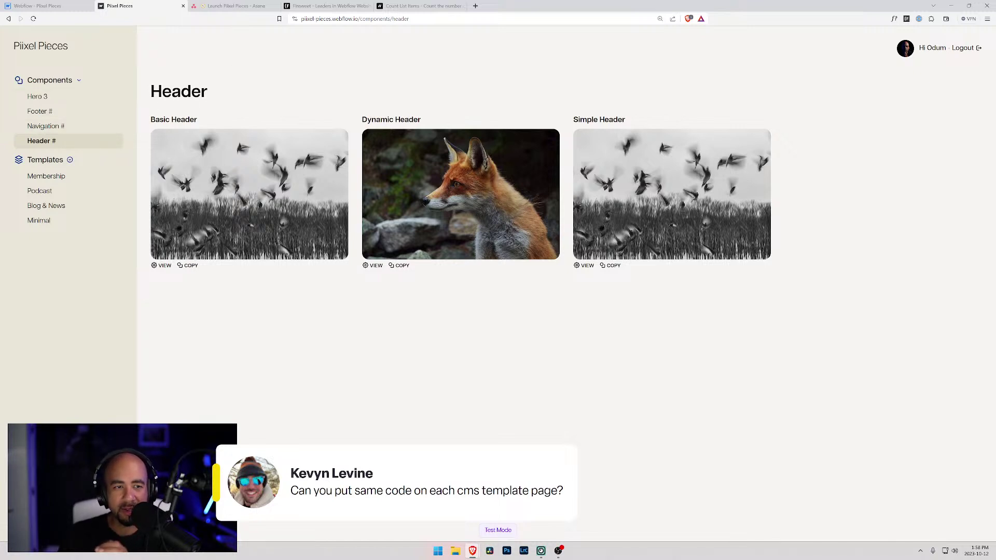
{"action": "left_click_drag", "start_coordinate": [162, 92], "coordinate": [271, 94]}
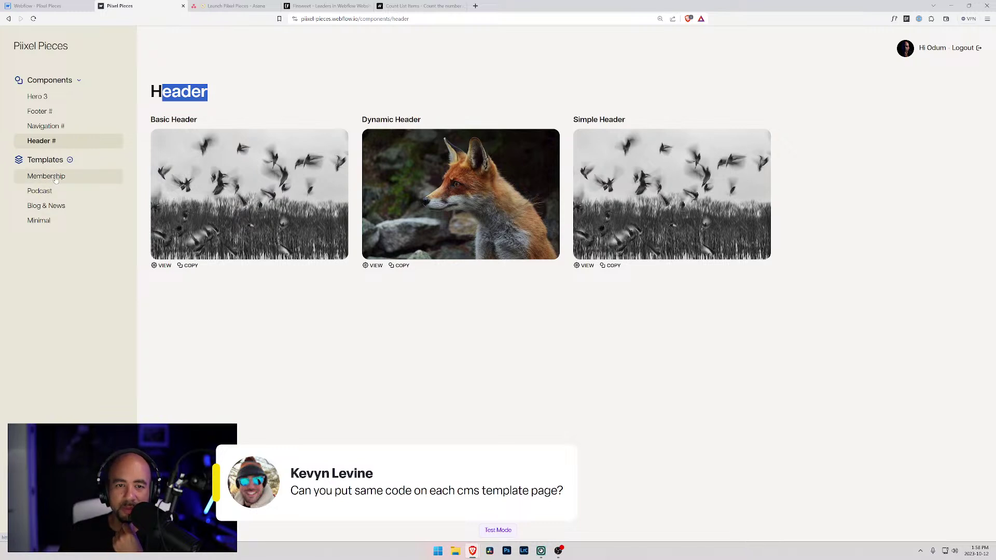
{"action": "left_click", "coordinate": [288, 112]}
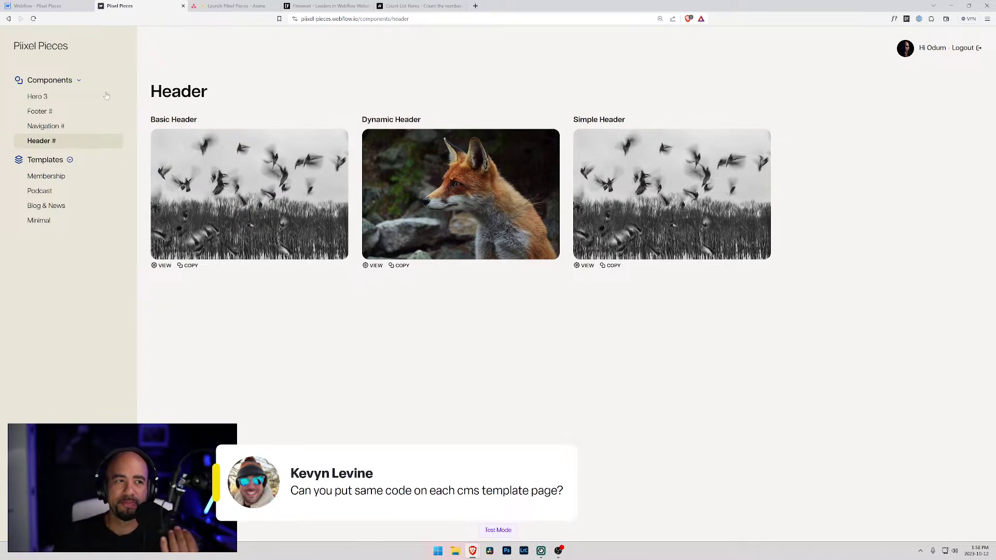
{"action": "left_click", "coordinate": [44, 7]}
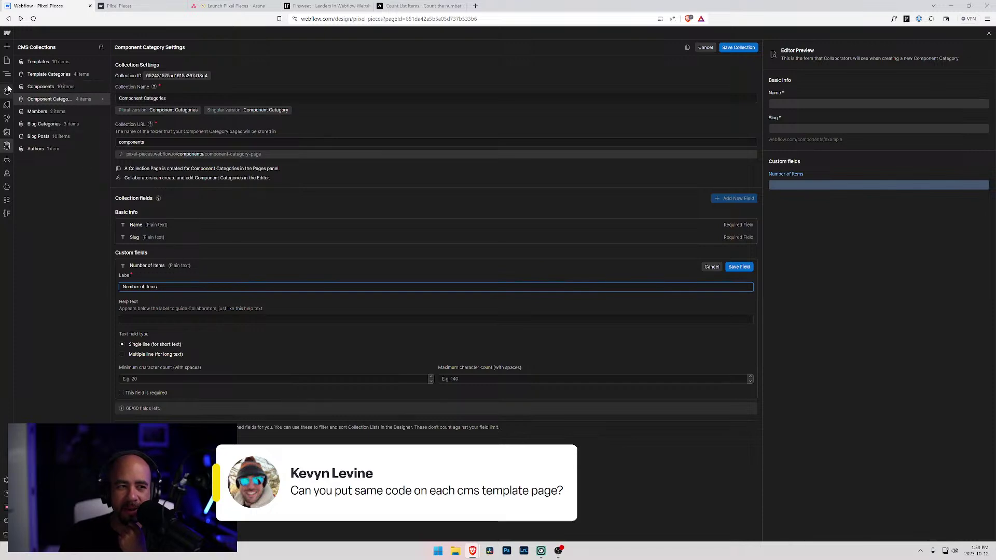
- Discard the unsaved Number of Items field and select the App Menu instance in the Navigator
{"action": "left_click", "coordinate": [7, 63]}
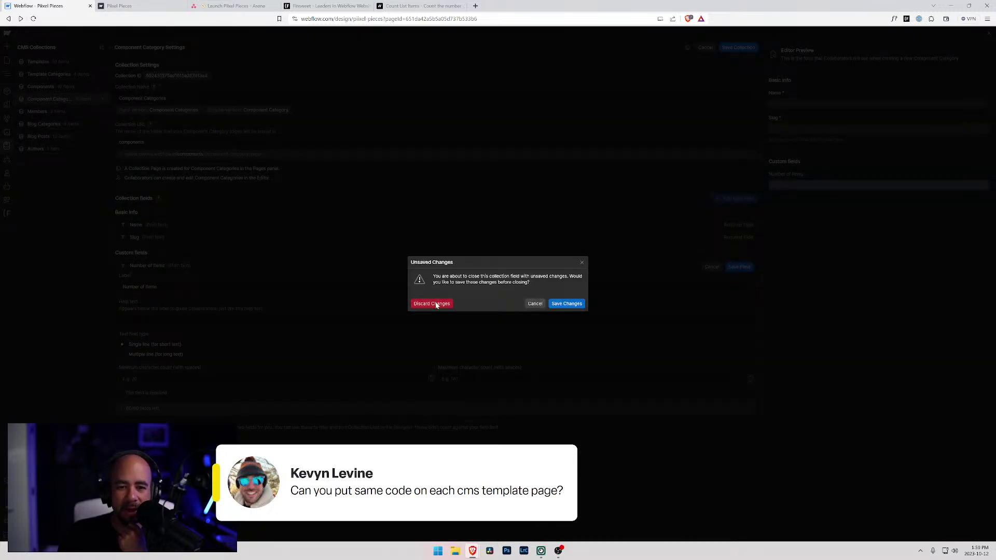
{"action": "left_click", "coordinate": [435, 305]}
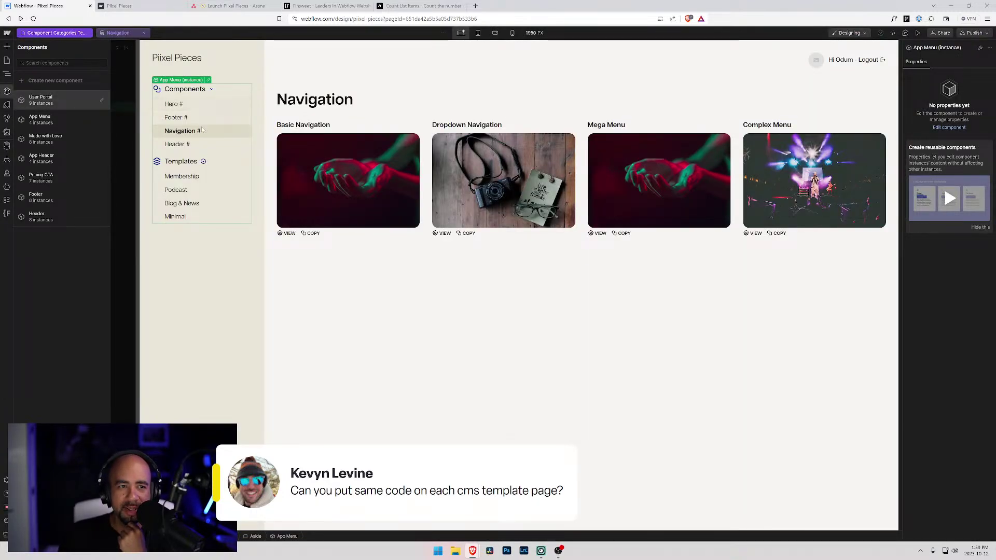
{"action": "left_click", "coordinate": [173, 93]}
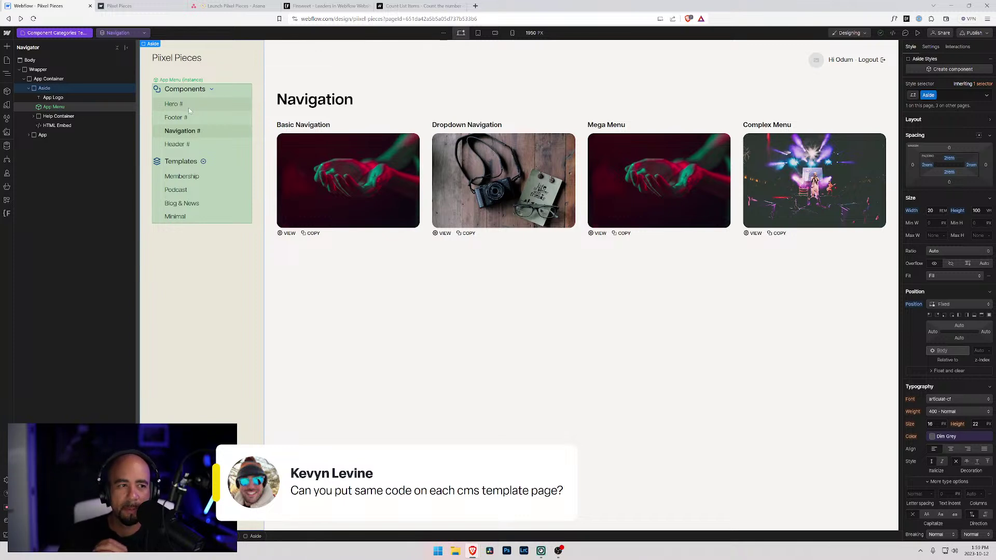
{"action": "left_click", "coordinate": [189, 107]}
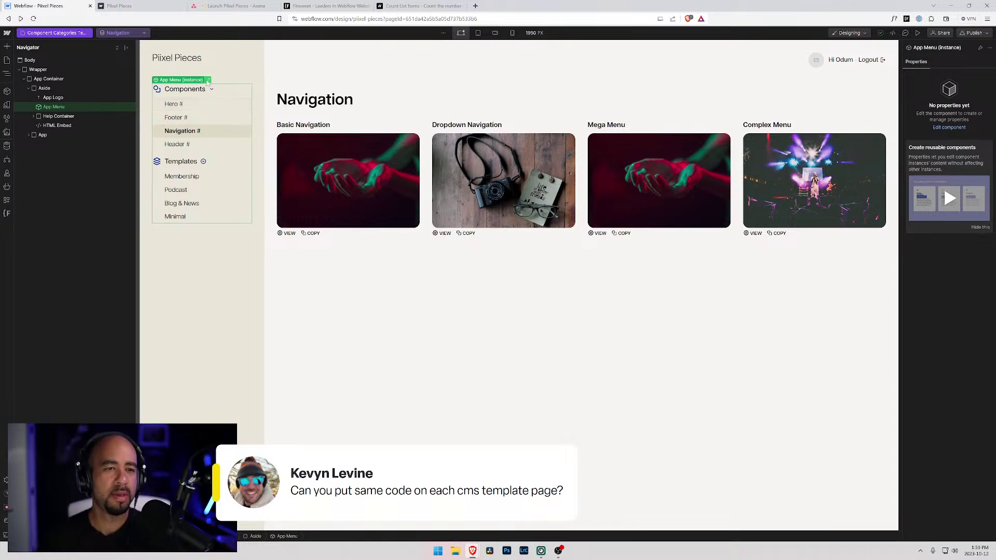
- Inspect the App Menu's collection item settings, then reopen the Component Categories collection settings
{"action": "left_click", "coordinate": [207, 80]}
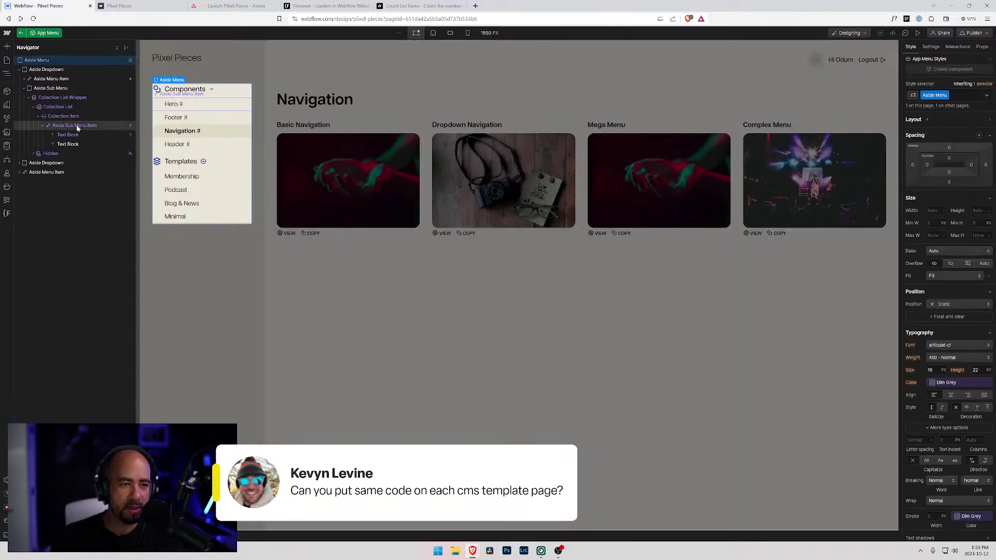
{"action": "left_click", "coordinate": [63, 109]}
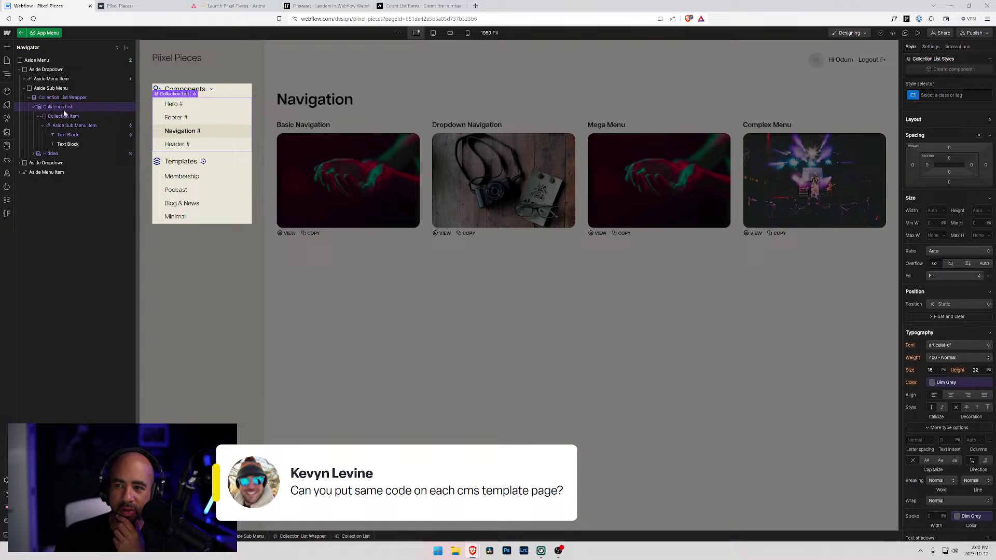
{"action": "left_click", "coordinate": [80, 117]}
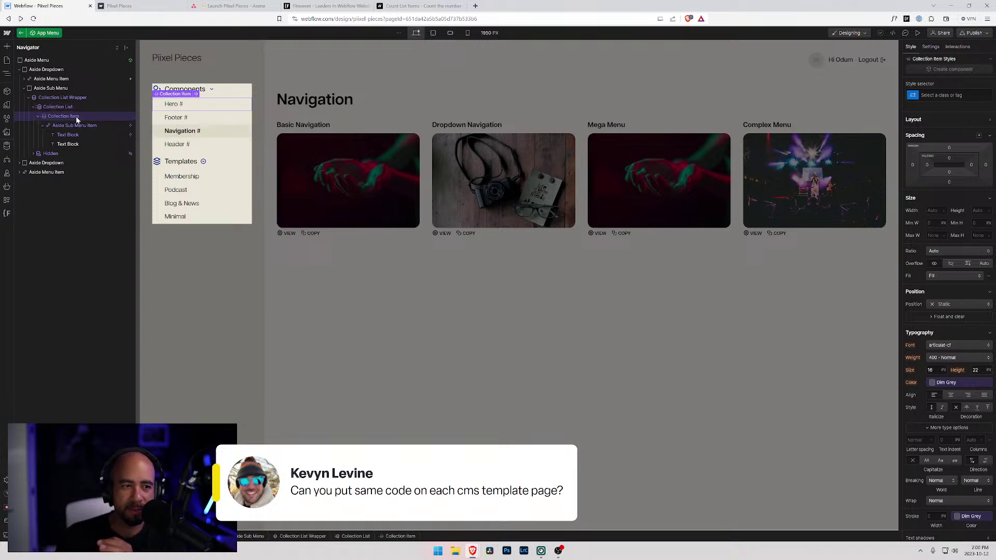
{"action": "left_click", "coordinate": [930, 48]}
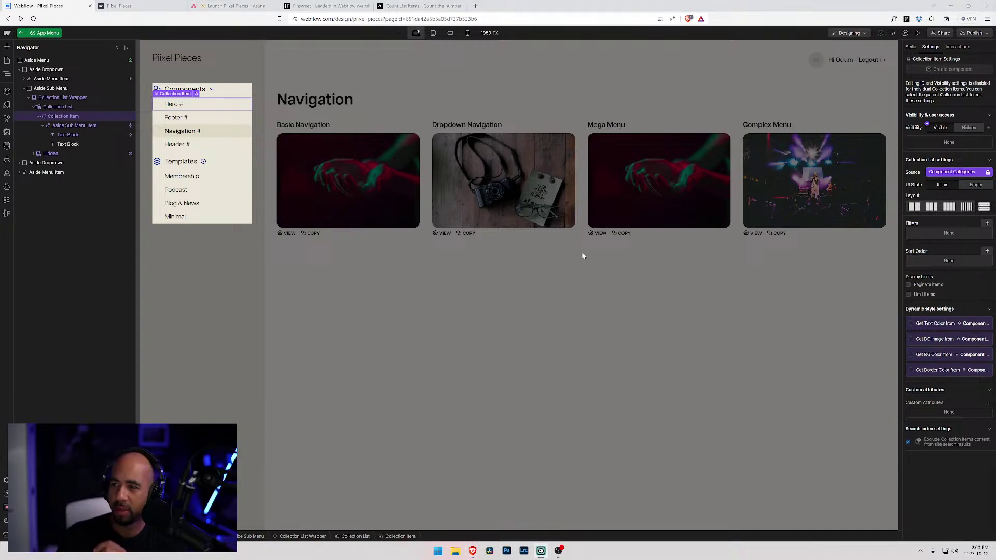
{"action": "left_click", "coordinate": [7, 146]}
{"action": "left_click", "coordinate": [101, 99]}
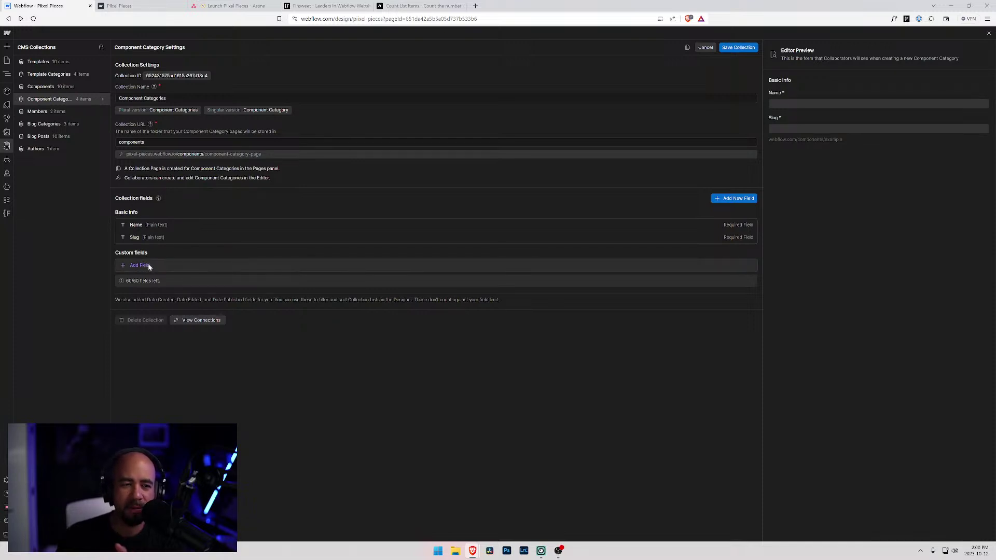
- Save an integer Number field 'Number of Collection Items' with help text about the category's component count
{"action": "left_click", "coordinate": [145, 267]}
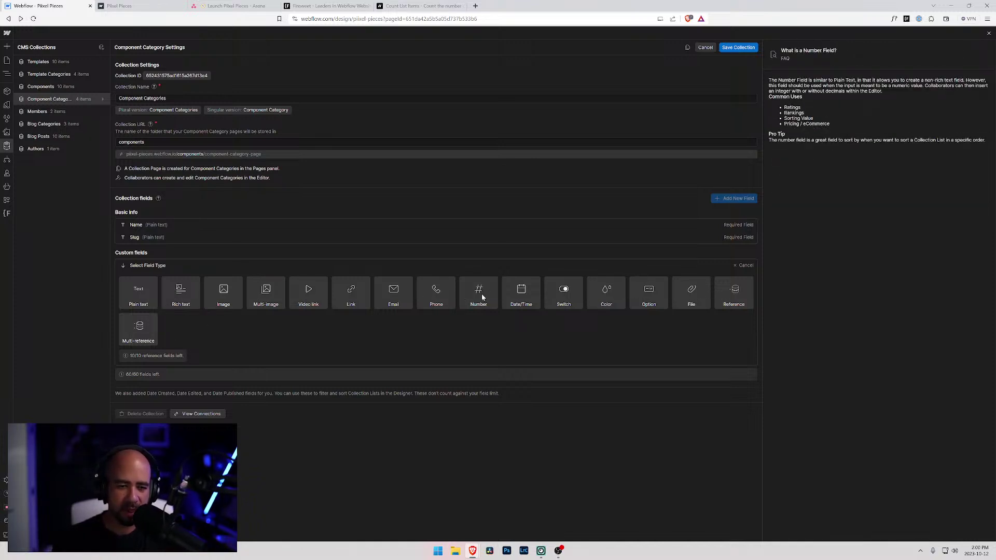
{"action": "left_click", "coordinate": [478, 291]}
{"action": "type", "text": "Number iof Collection Items"}
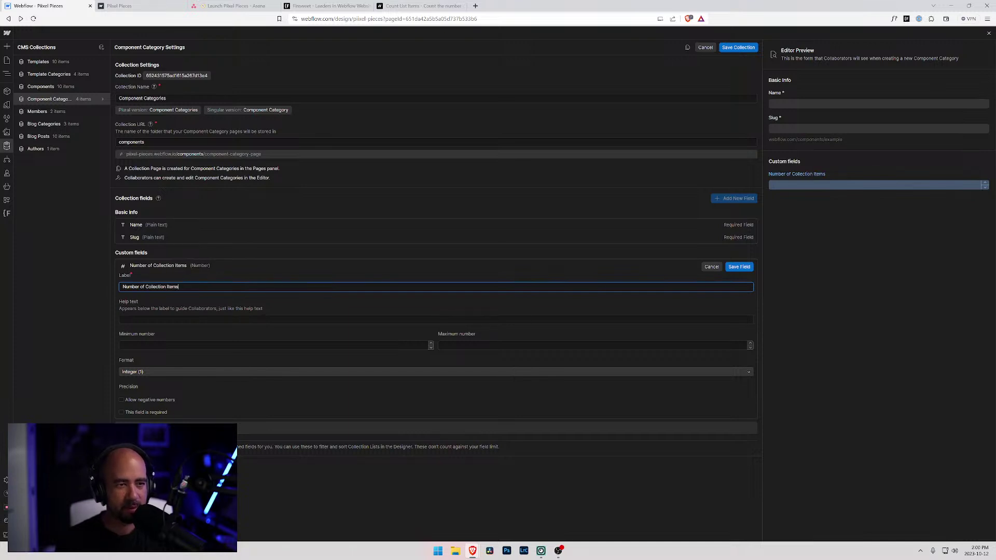
{"action": "left_click", "coordinate": [436, 319]}
{"action": "type", "text": "This"}
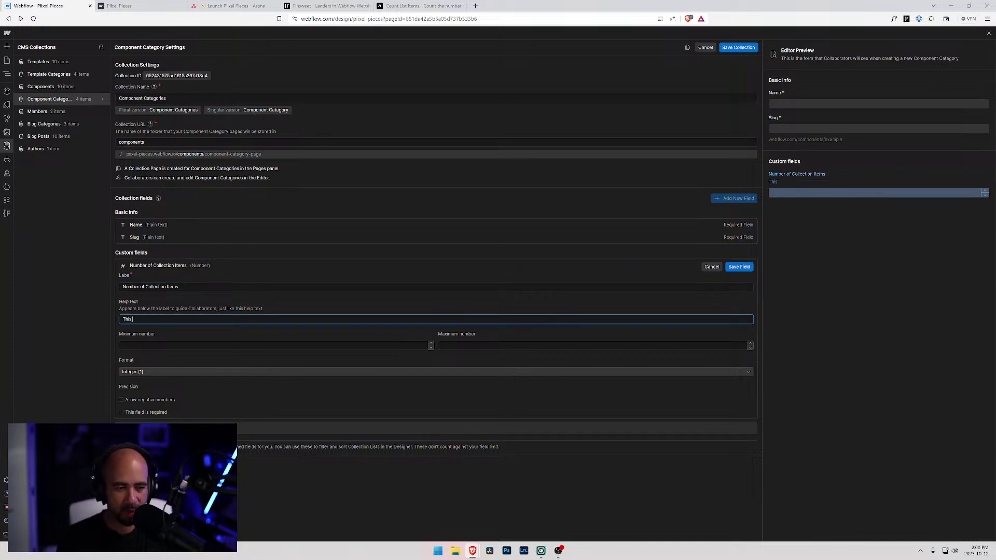
{"action": "type", "text": " is the number o"}
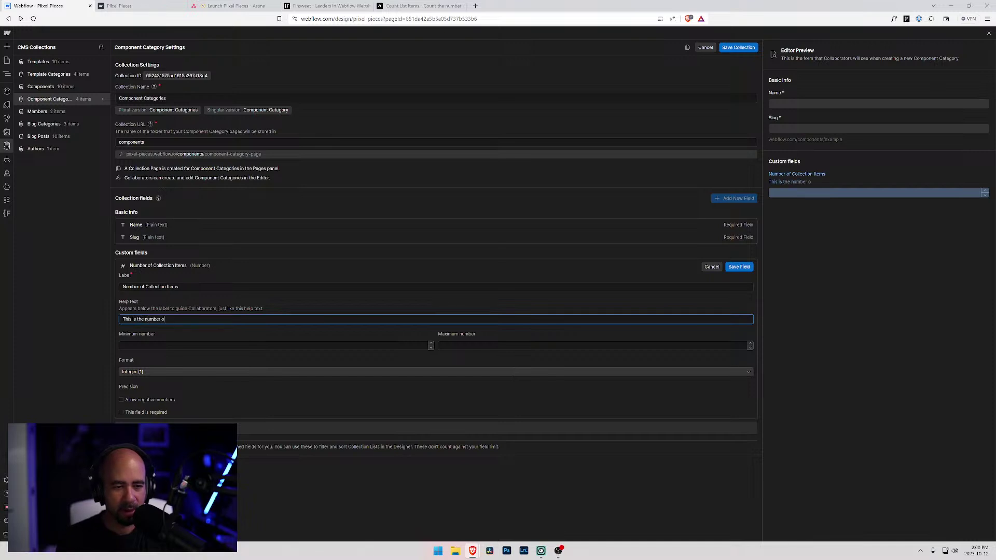
{"action": "type", "text": "f componetn"}
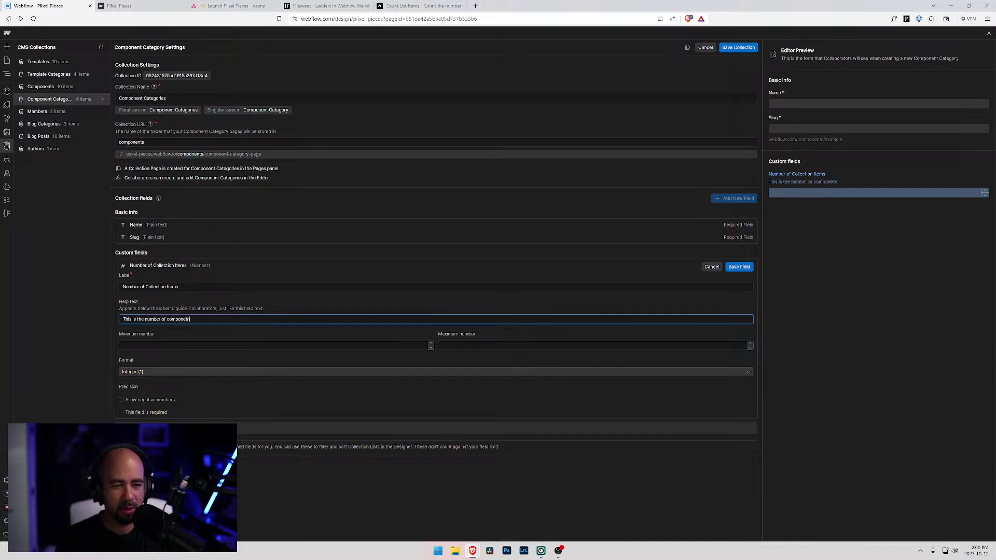
{"action": "key", "text": "BackSpace"}
{"action": "key", "text": "BackSpace"}
{"action": "type", "text": "nts that a"}
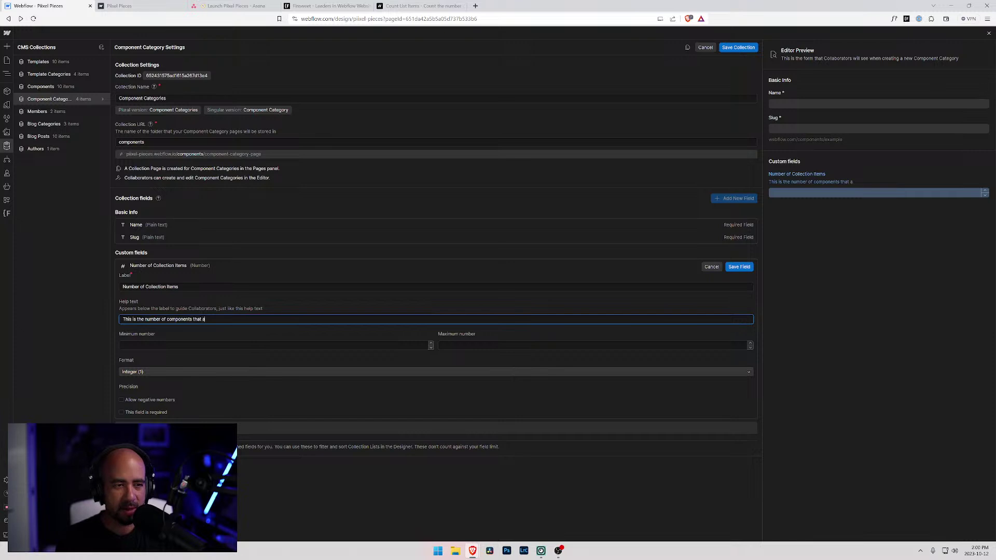
{"action": "type", "text": "re in this categor"}
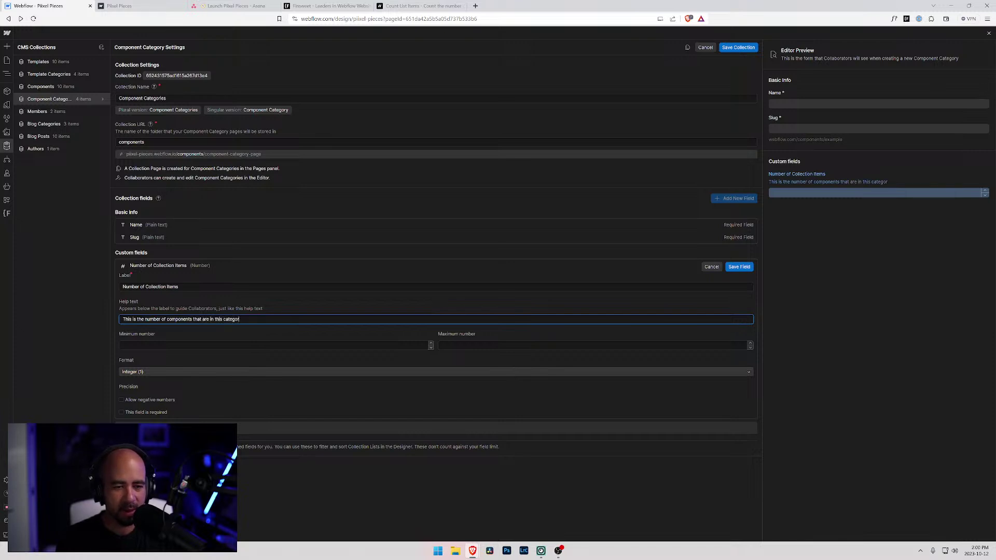
{"action": "type", "text": "y."}
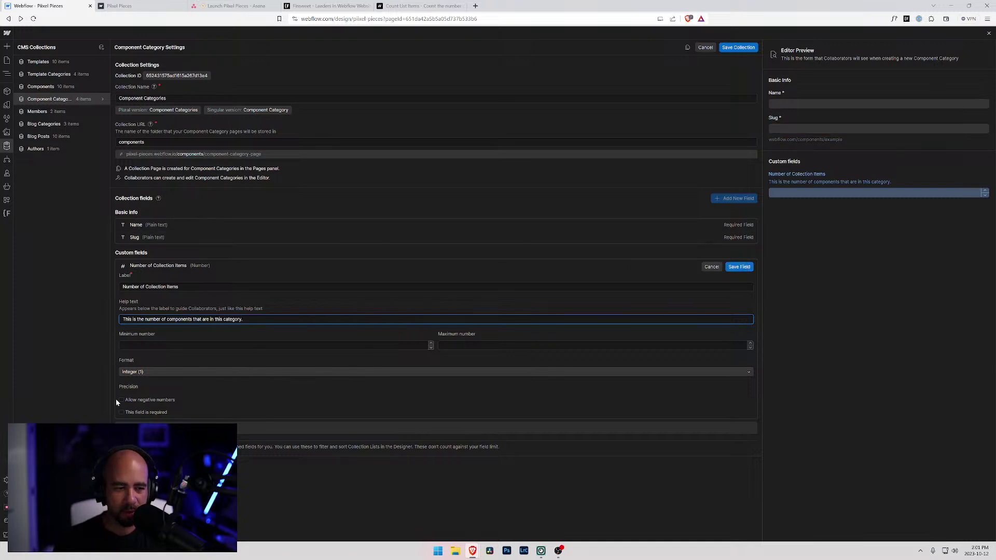
{"action": "left_click", "coordinate": [154, 372]}
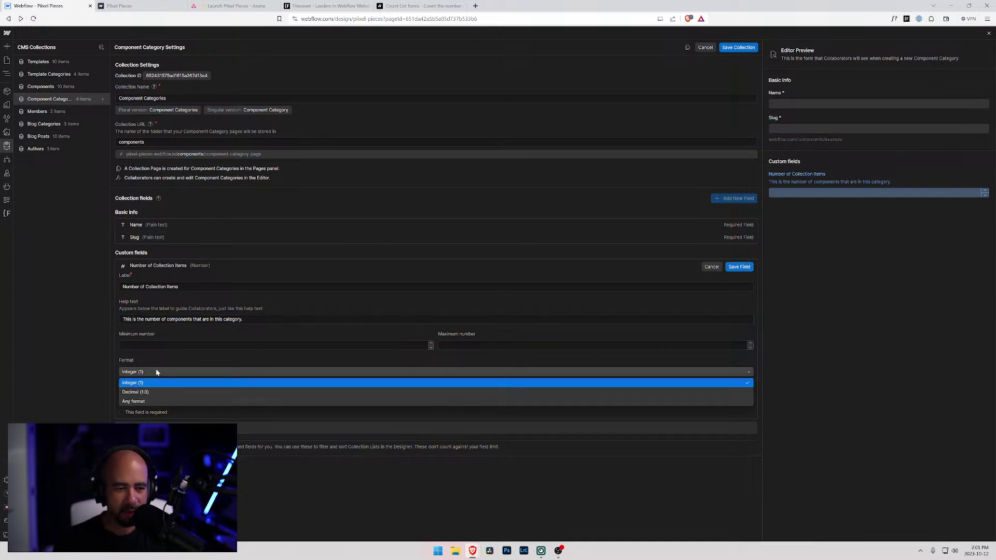
{"action": "left_click", "coordinate": [144, 383]}
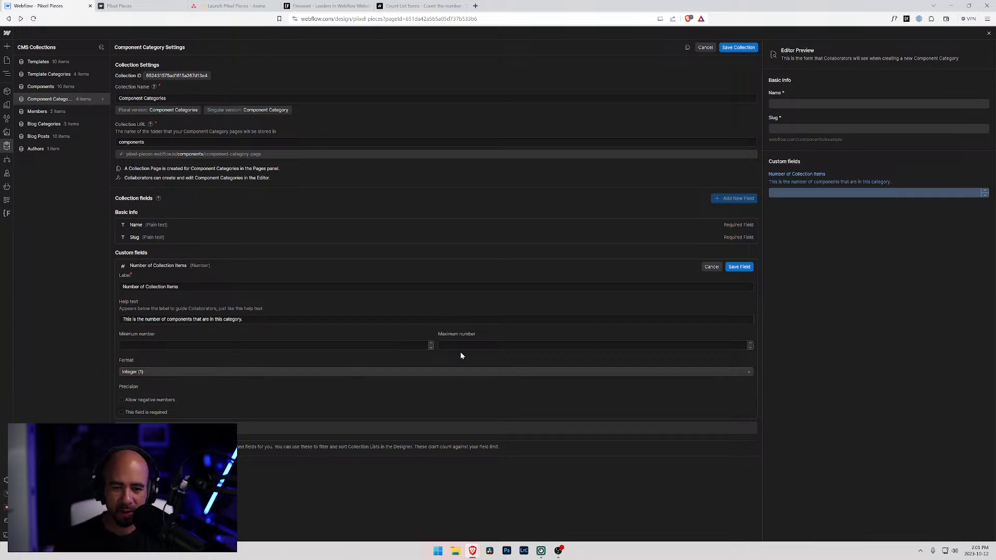
{"action": "left_click", "coordinate": [739, 268]}
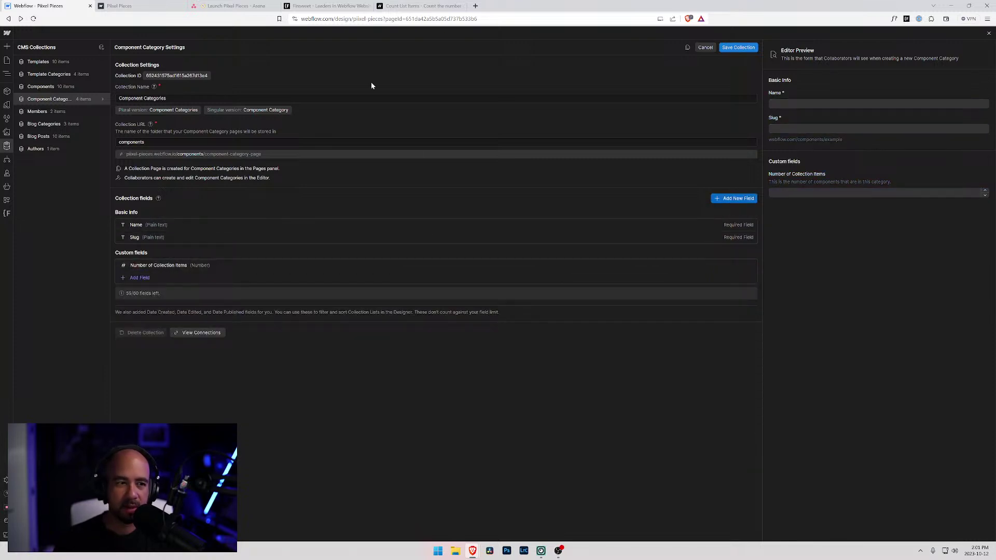
- Save the collection and set the Hero category's Number of Collection Items to 3
{"action": "key", "text": "ctrl+s"}
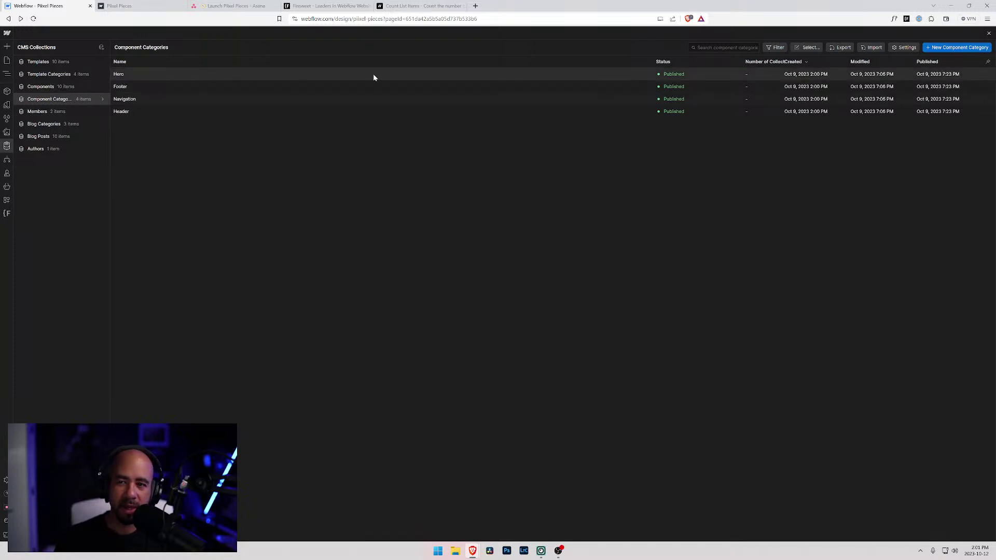
{"action": "left_click", "coordinate": [374, 77]}
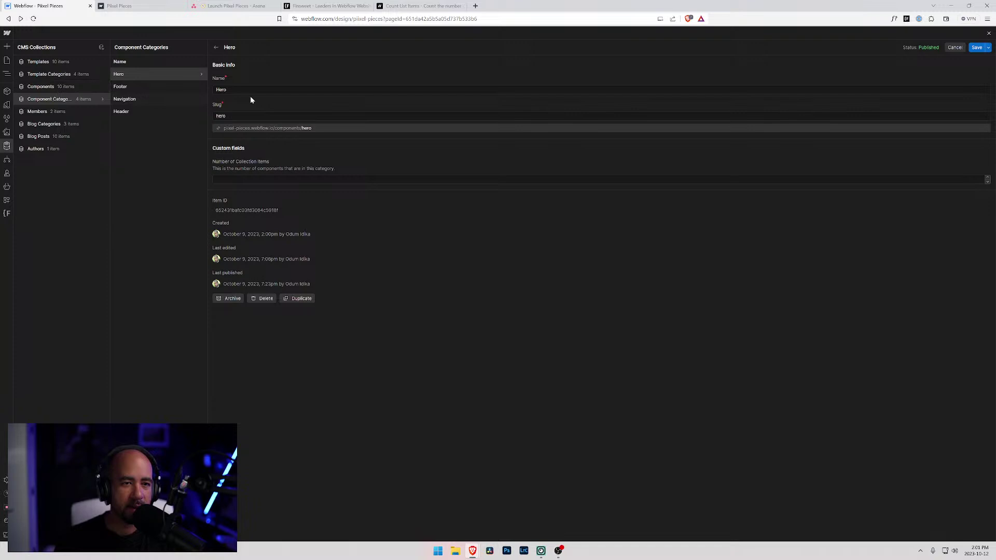
{"action": "left_click", "coordinate": [216, 180]}
{"action": "left_click", "coordinate": [977, 48]}
{"action": "left_click", "coordinate": [119, 6]}
{"action": "left_click", "coordinate": [39, 5]}
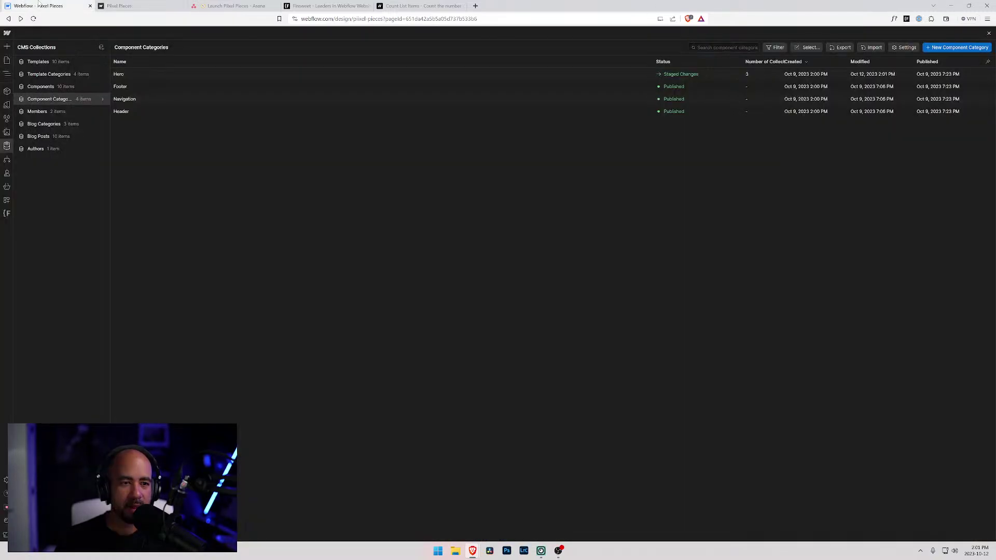
- Set the Header category's Number of Collection Items to 3 and save it
{"action": "left_click", "coordinate": [144, 113]}
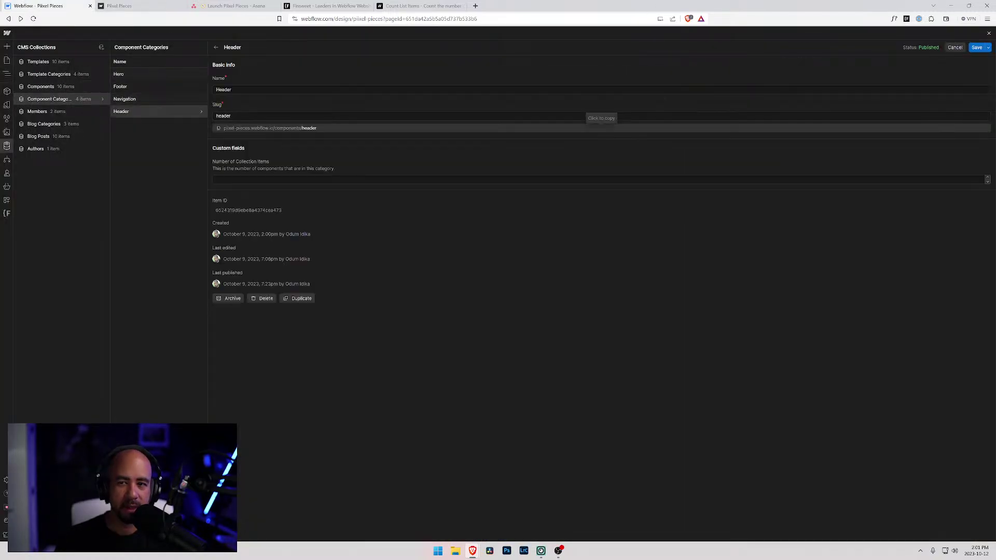
{"action": "left_click", "coordinate": [218, 180]}
{"action": "type", "text": "3"}
{"action": "left_click", "coordinate": [977, 47]}
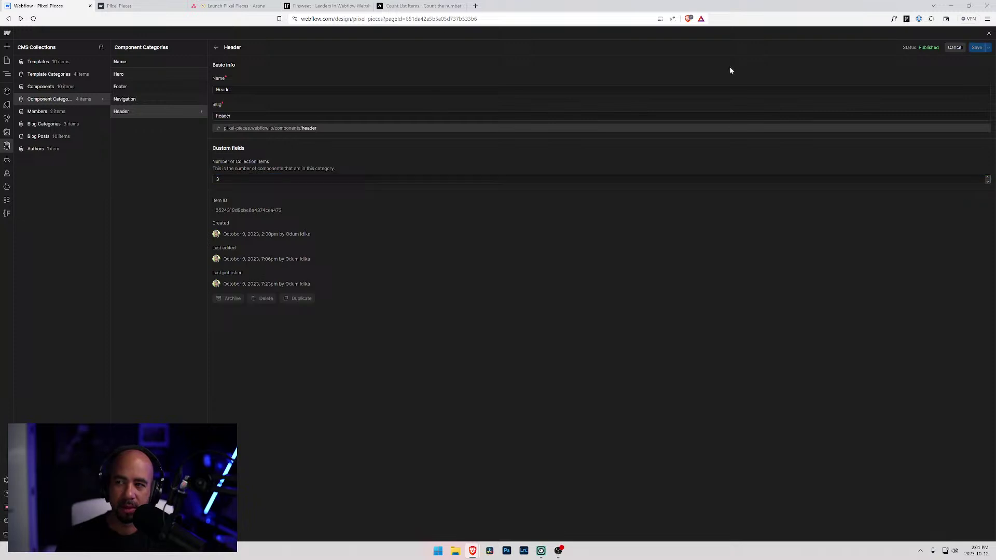
- Review the Components table, then set Footer's Number of Collection Items to 3
{"action": "left_click", "coordinate": [69, 86]}
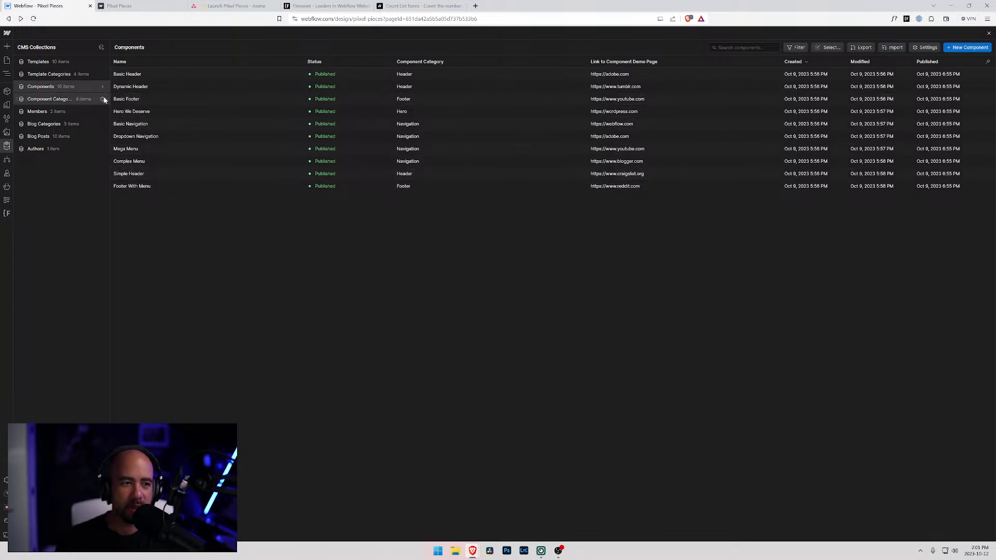
{"action": "left_click", "coordinate": [102, 100]}
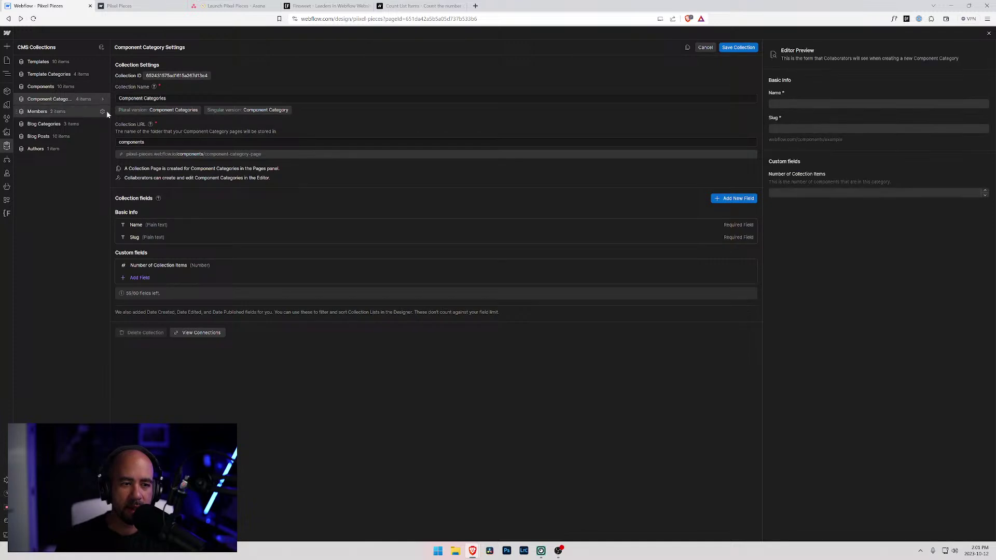
{"action": "left_click", "coordinate": [56, 100]}
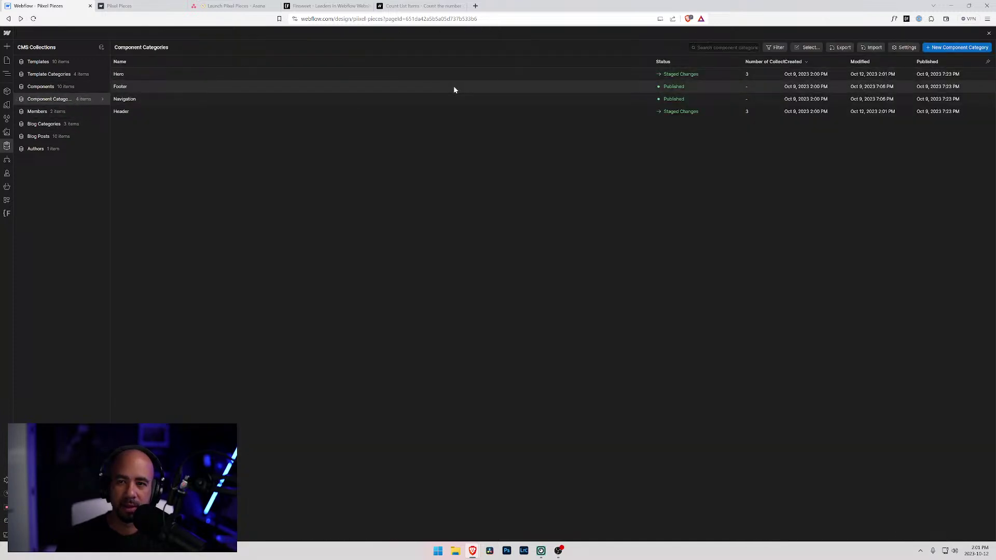
{"action": "left_click", "coordinate": [453, 89]}
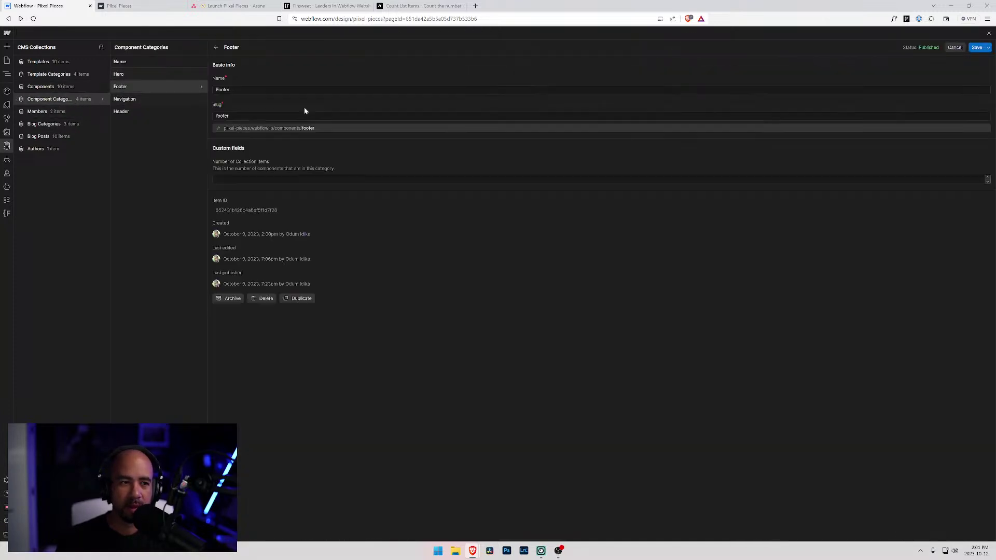
{"action": "left_click", "coordinate": [244, 179]}
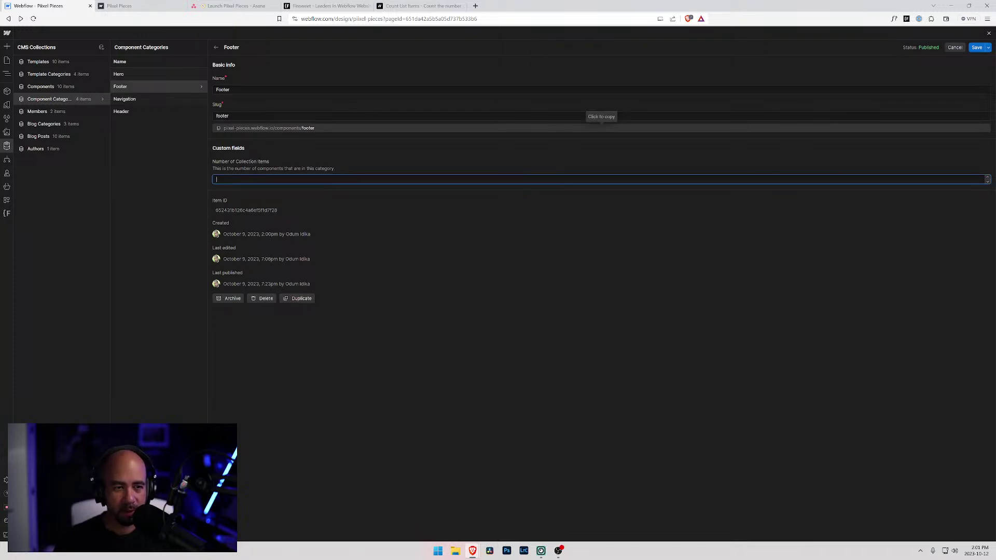
{"action": "type", "text": "3"}
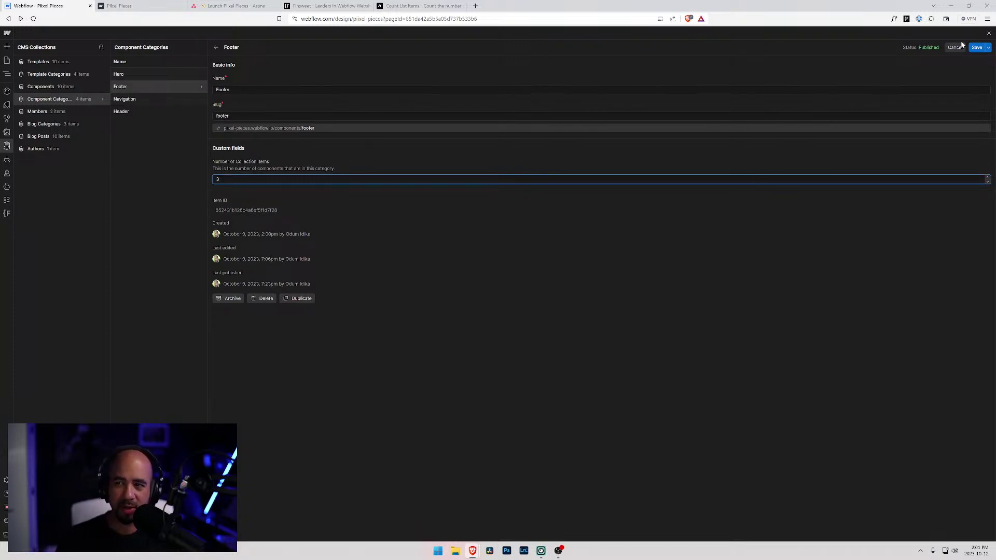
{"action": "left_click", "coordinate": [977, 47]}
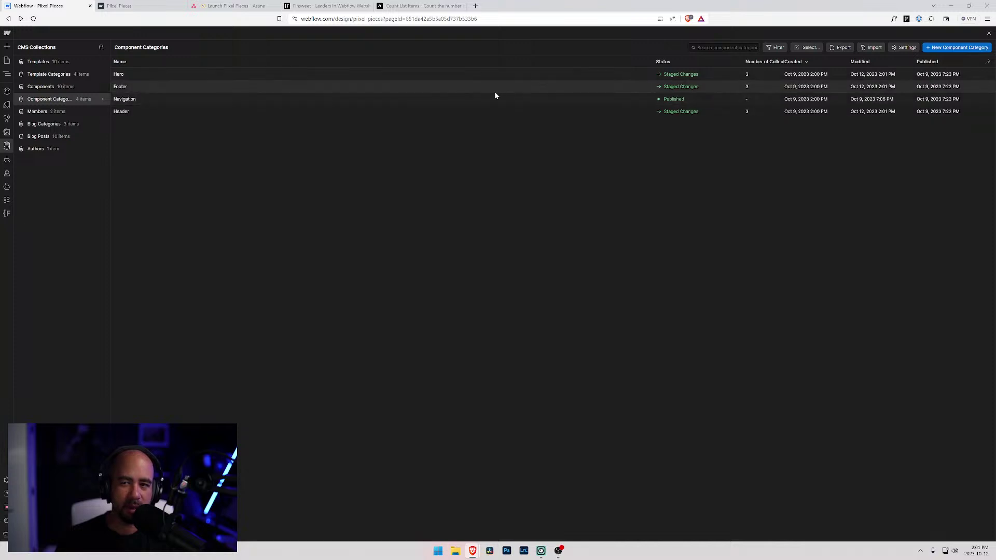
- Set Navigation's count to 4 and correct Hero's count to 1
{"action": "left_click", "coordinate": [459, 98]}
{"action": "left_click", "coordinate": [267, 179]}
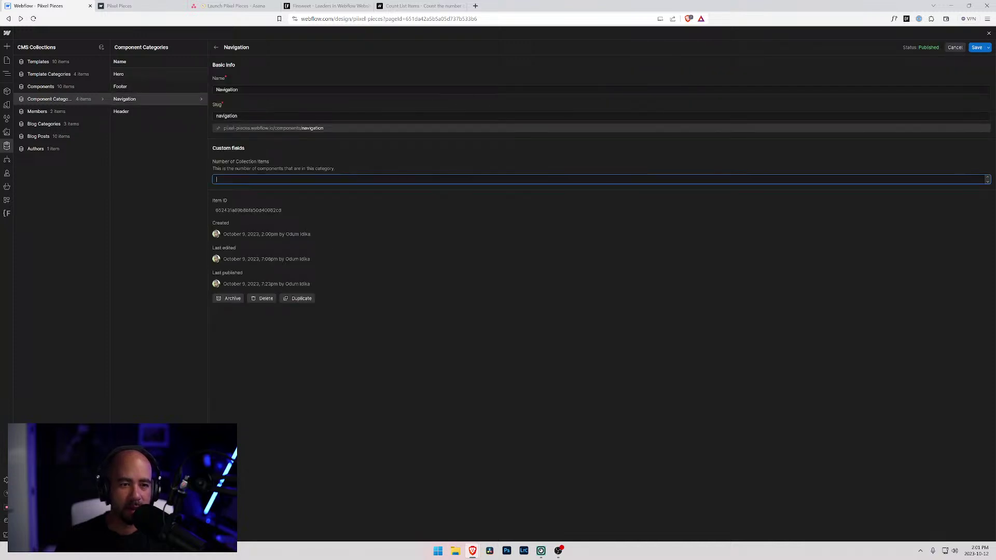
{"action": "type", "text": "4"}
{"action": "left_click", "coordinate": [976, 47]}
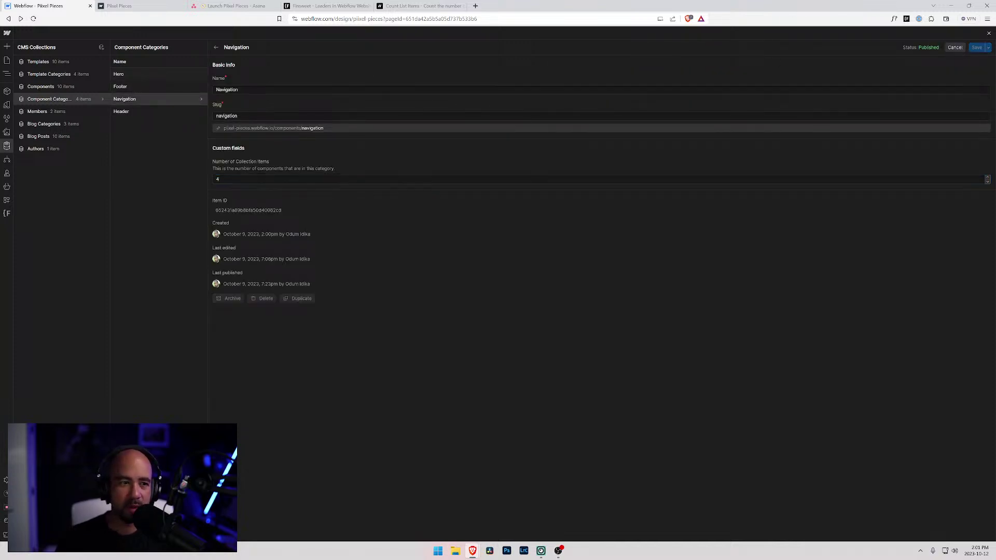
{"action": "left_click", "coordinate": [160, 74]}
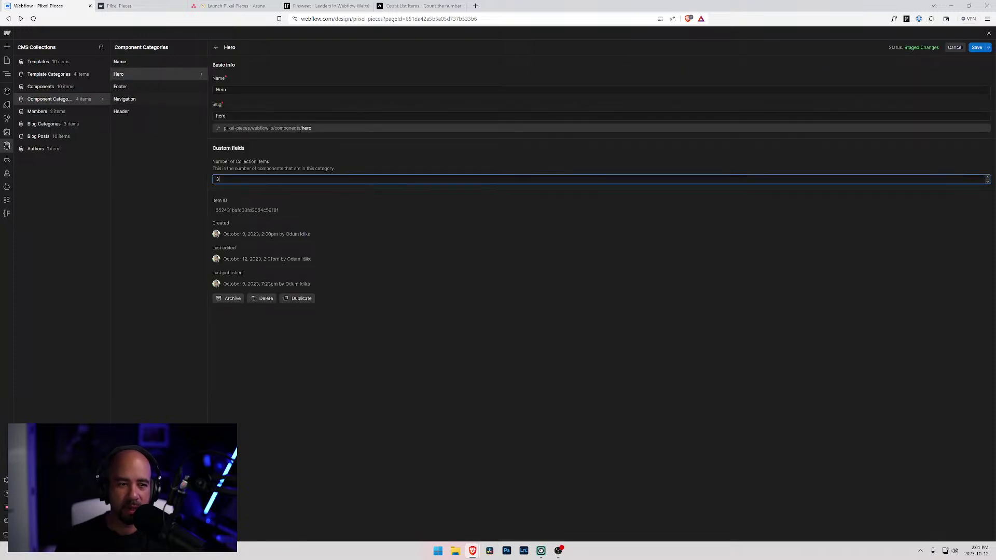
{"action": "double_click", "coordinate": [221, 179]}
{"action": "type", "text": "1"}
{"action": "left_click", "coordinate": [977, 47]}
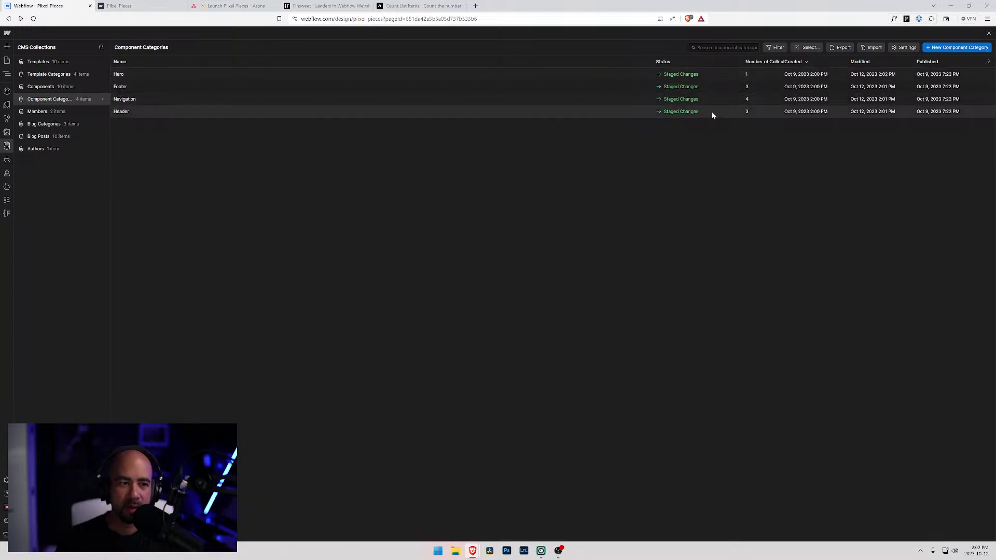
- Recheck the Components list and correct Footer's count to 2
{"action": "left_click", "coordinate": [69, 87]}
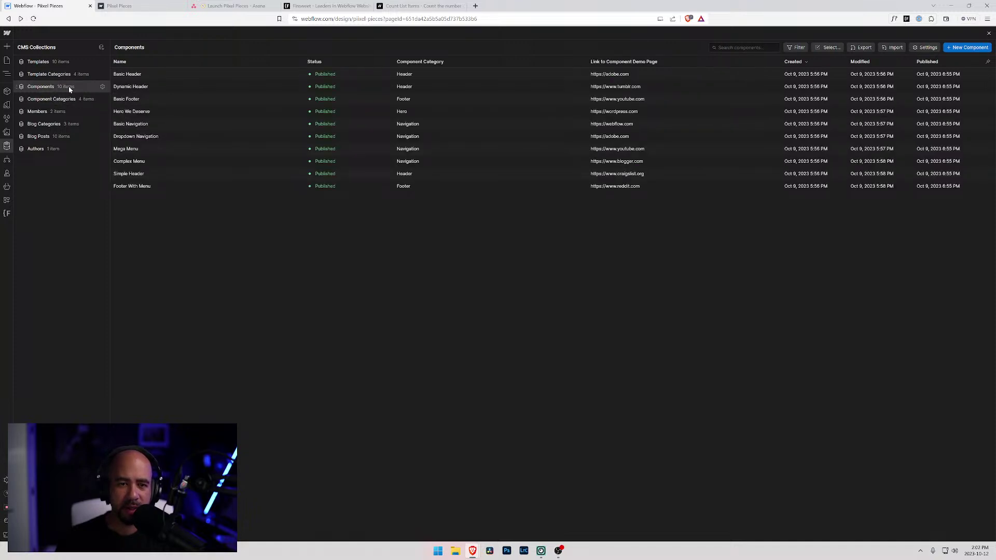
{"action": "left_click", "coordinate": [67, 100]}
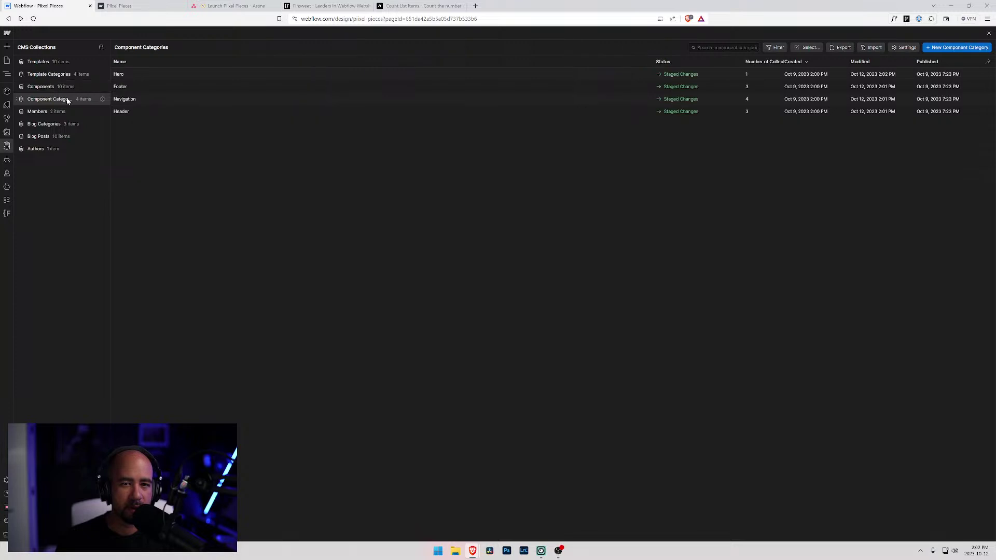
{"action": "left_click", "coordinate": [754, 88]}
{"action": "left_click", "coordinate": [255, 178]}
{"action": "type", "text": "2"}
{"action": "left_click", "coordinate": [976, 47]}
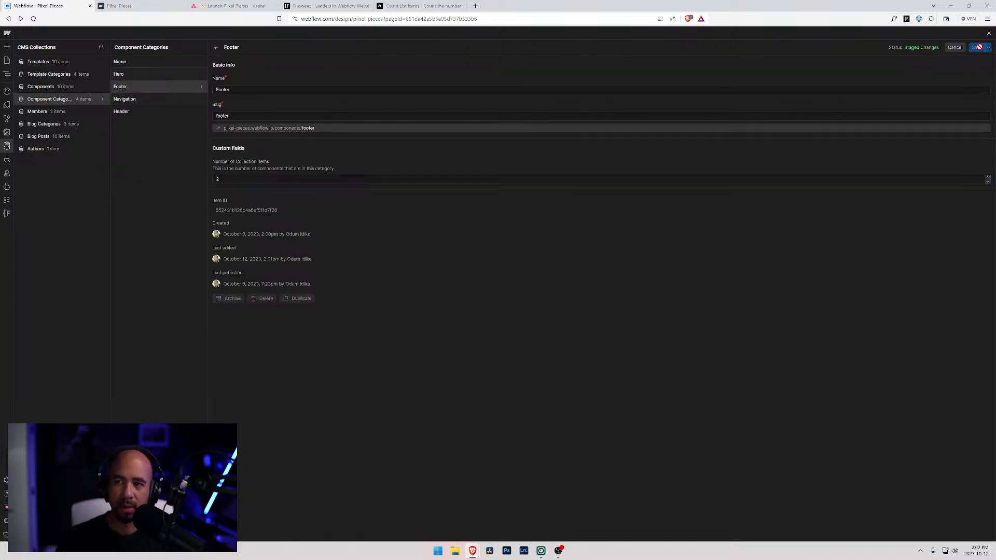
- Select the # count text beside Hero and delete its fs-countitems custom attribute
{"action": "left_click", "coordinate": [7, 92]}
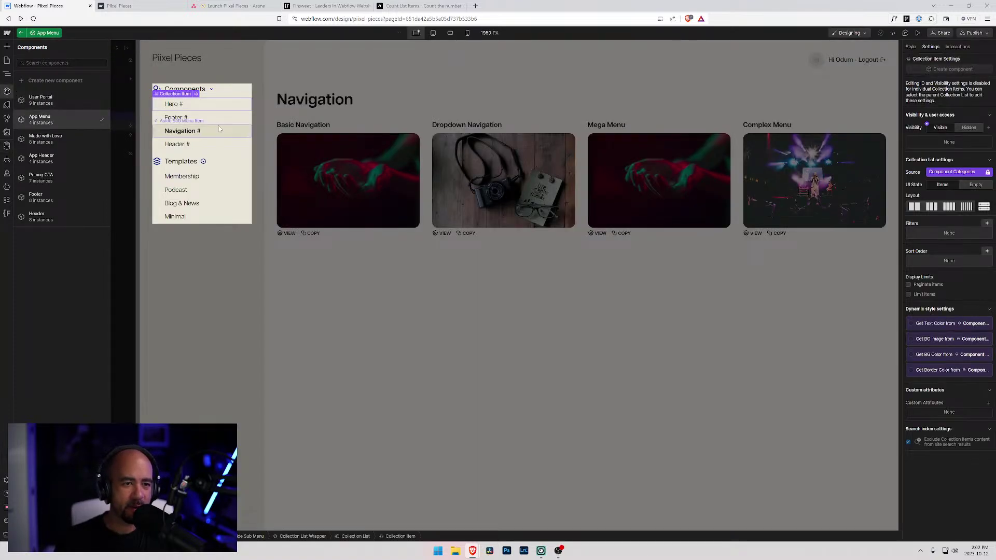
{"action": "left_click", "coordinate": [182, 106]}
{"action": "left_click", "coordinate": [181, 105]}
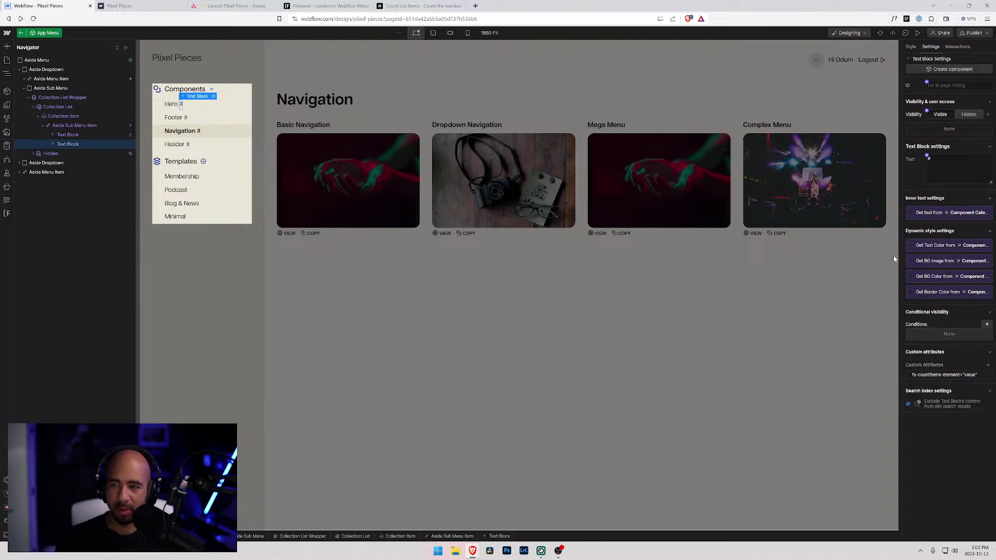
{"action": "left_click", "coordinate": [989, 376]}
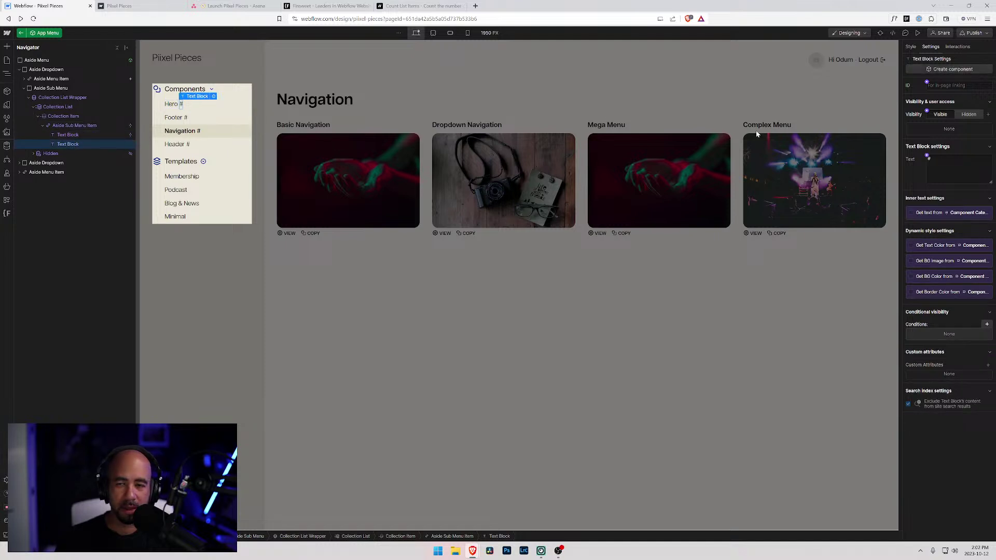
- Bind the count text to Number of Collection Items and publish to the staging domain
{"action": "left_click", "coordinate": [929, 158]}
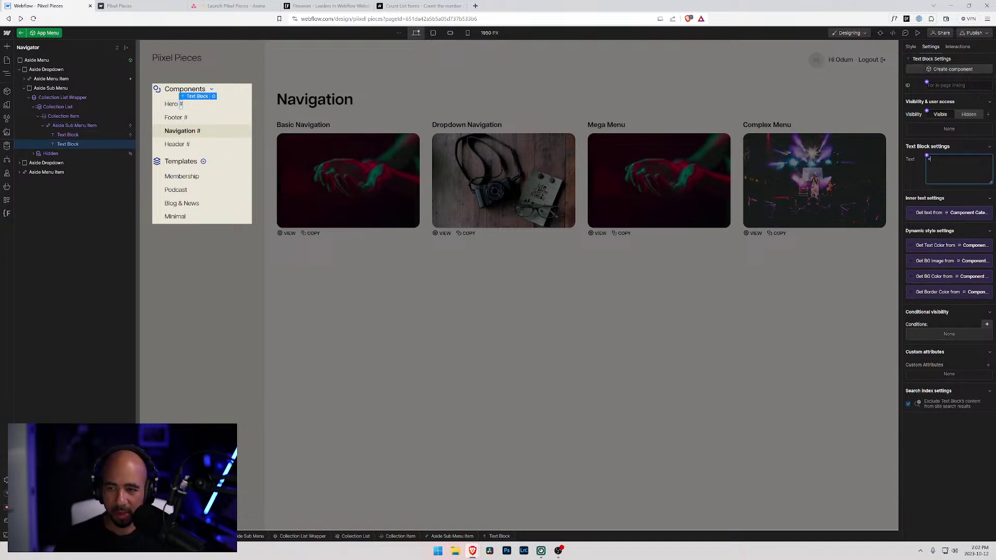
{"action": "left_click", "coordinate": [911, 213]}
{"action": "left_click", "coordinate": [939, 222]}
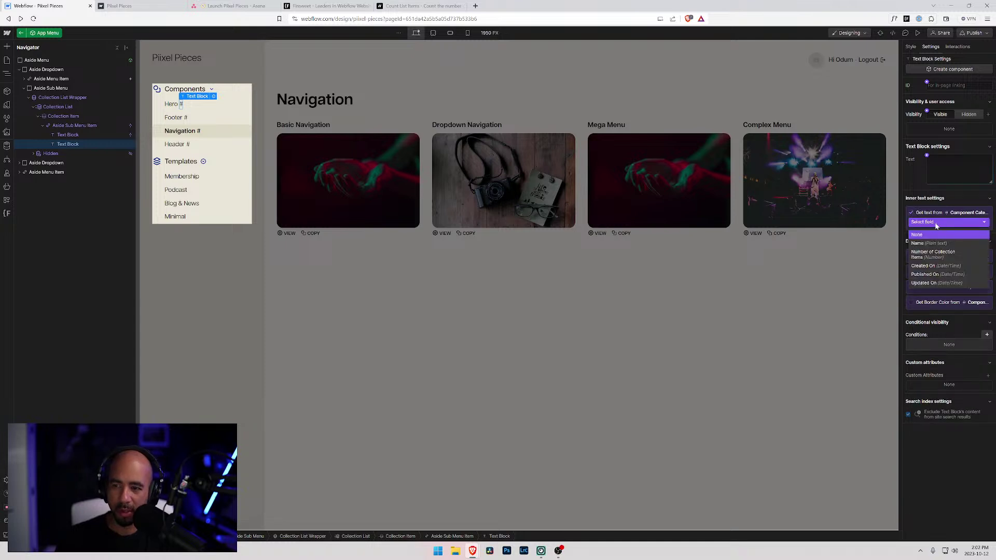
{"action": "left_click", "coordinate": [942, 256]}
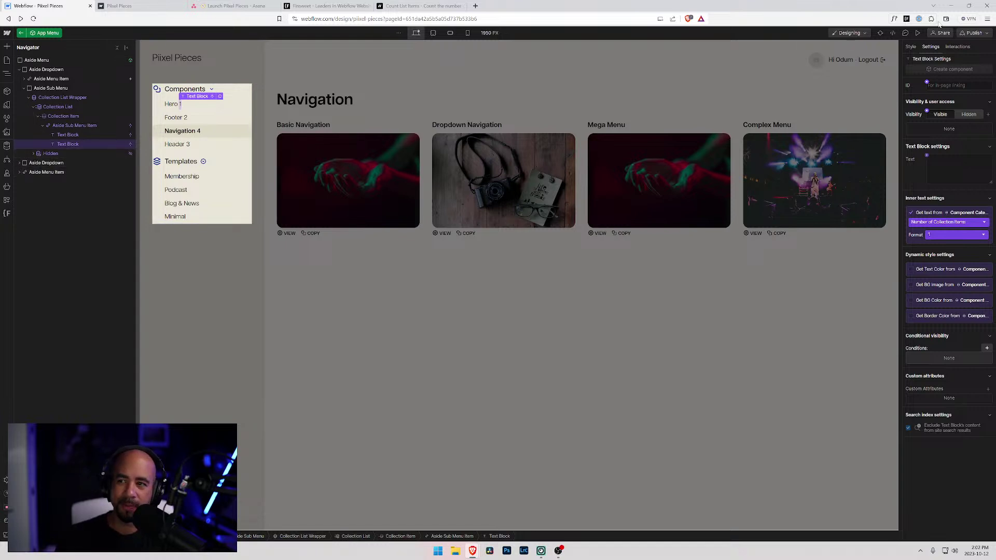
{"action": "left_click", "coordinate": [966, 32]}
{"action": "left_click", "coordinate": [956, 157]}
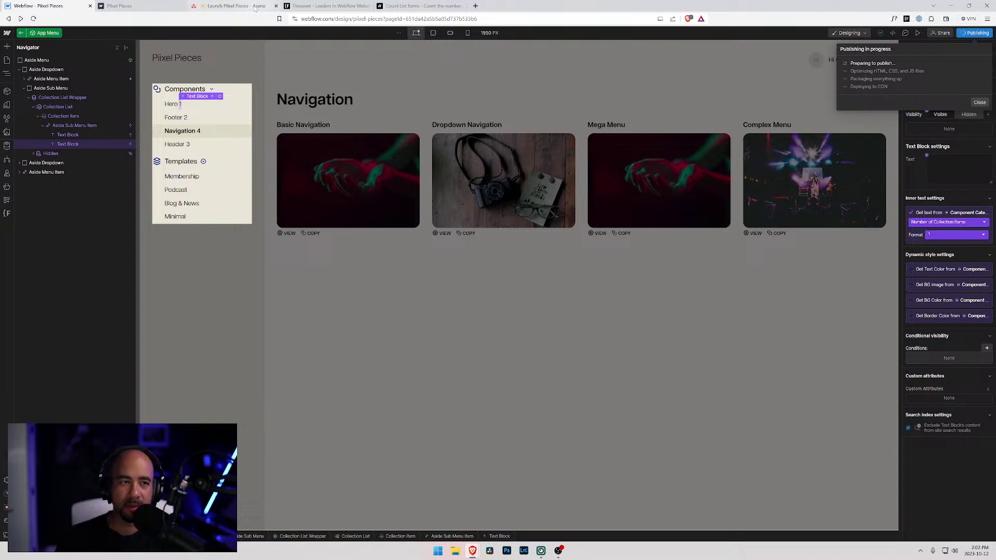
- On the published site, visit the Navigation, Footer and Hero pages to confirm counts Hero 1, Footer 2, Navigation 4, Header 3
{"action": "left_click", "coordinate": [148, 4]}
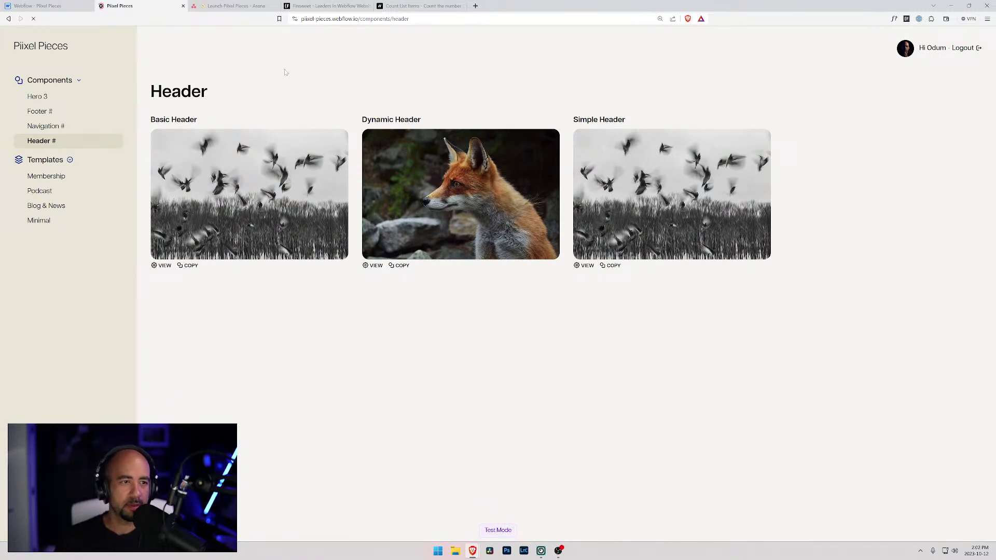
{"action": "left_click", "coordinate": [65, 126]}
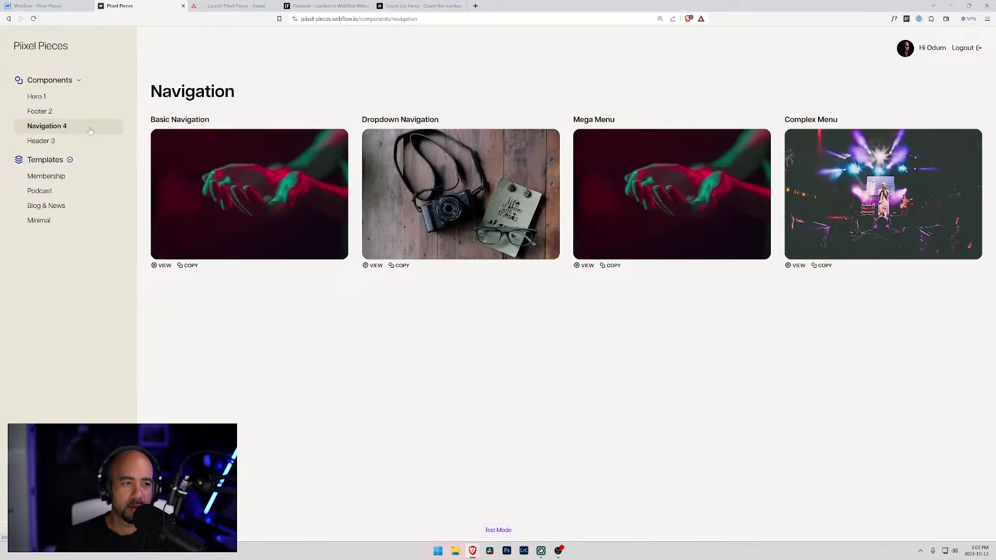
{"action": "left_click", "coordinate": [59, 113]}
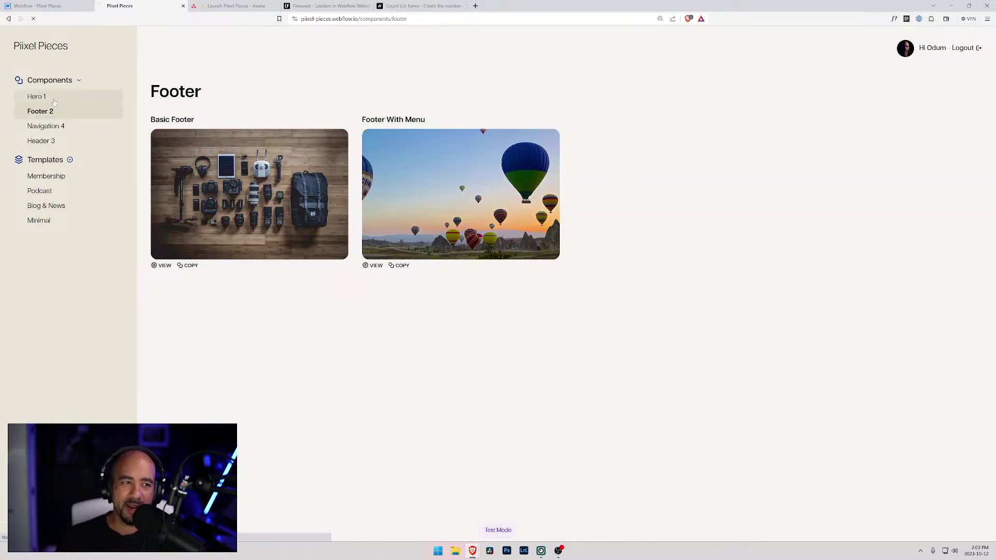
{"action": "left_click", "coordinate": [55, 102]}
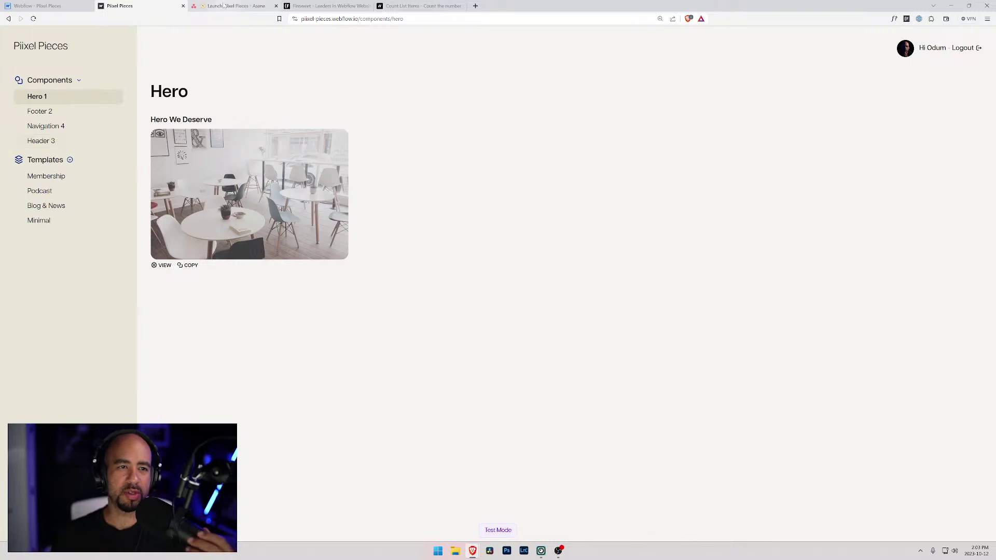
{"action": "left_click", "coordinate": [249, 6]}
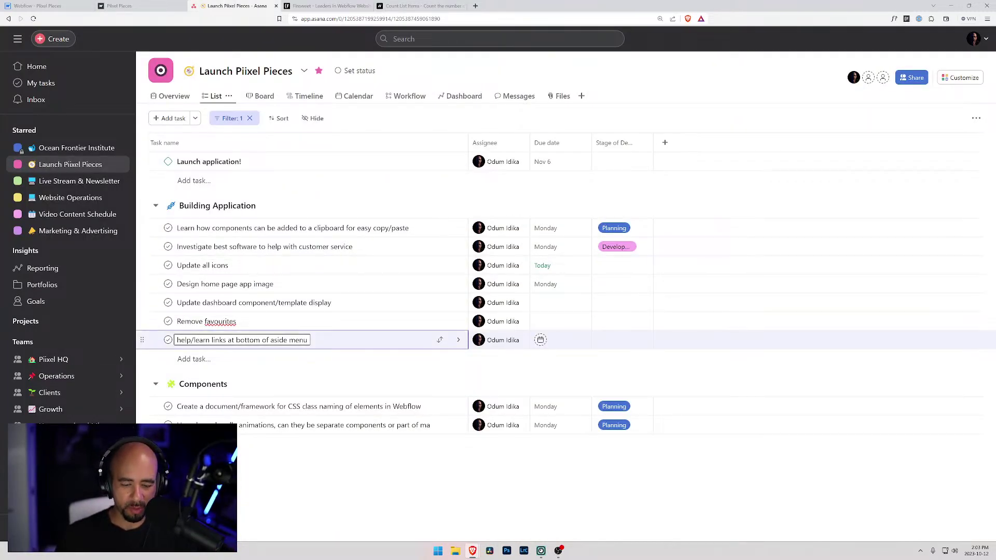
- Add the task 'Need to create a flow to update number of collection items when adding annew product' under Components
{"action": "key", "text": "Return"}
{"action": "type", "text": "Need"}
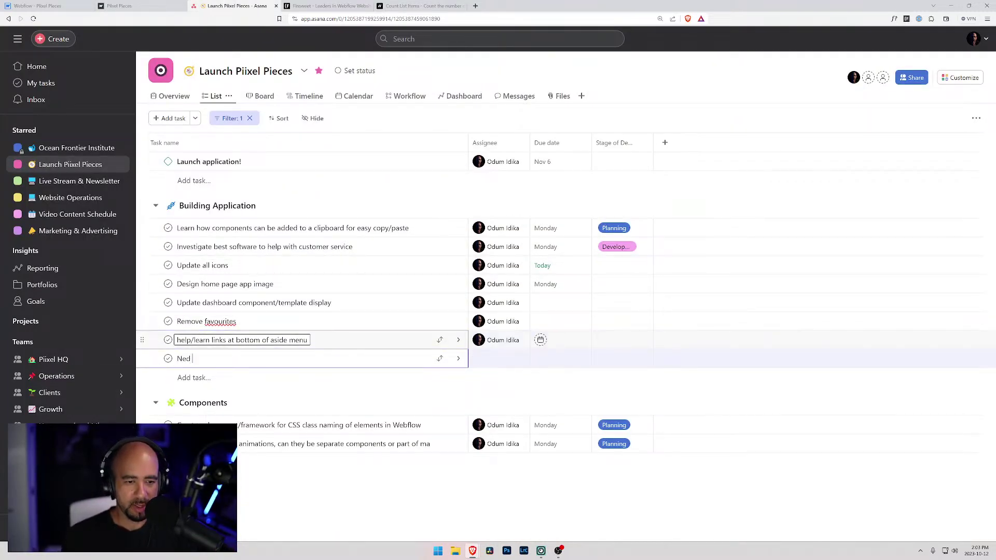
{"action": "type", "text": " to creat"}
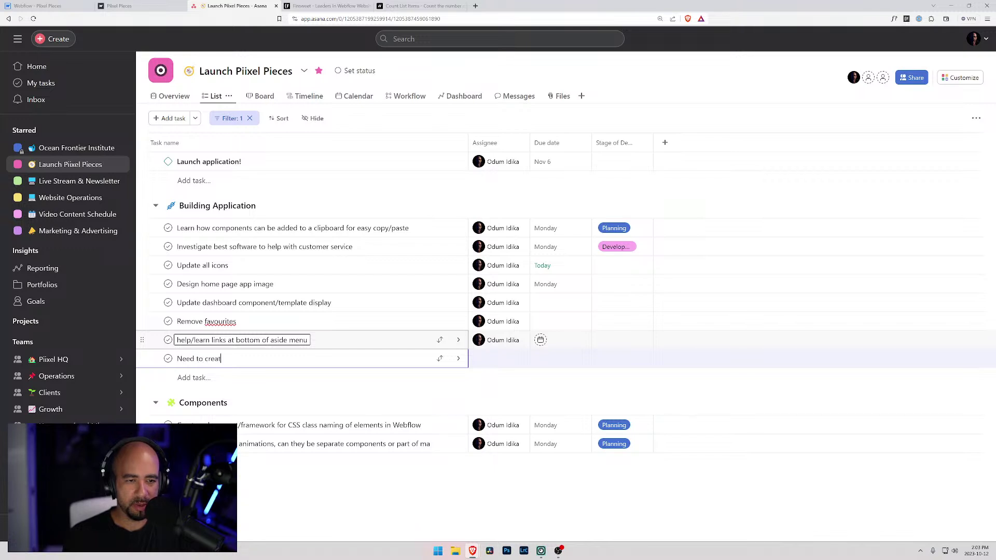
{"action": "type", "text": "e a flow to update"}
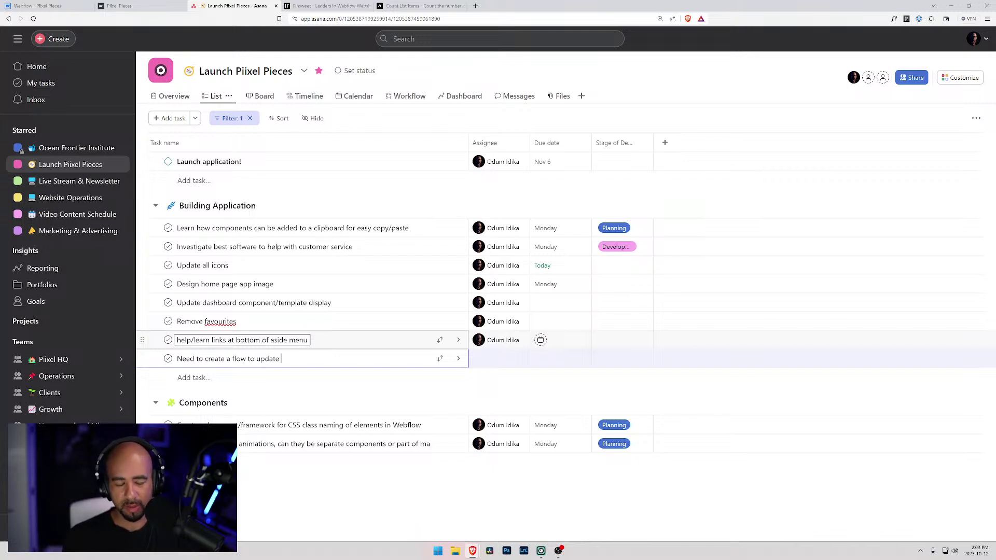
{"action": "type", "text": " number of"}
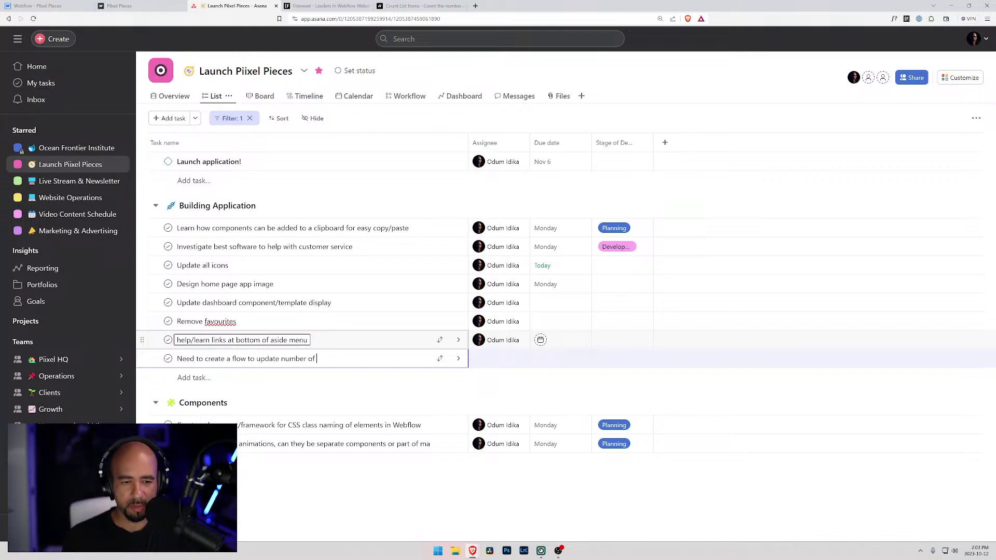
{"action": "type", "text": " collection ite"}
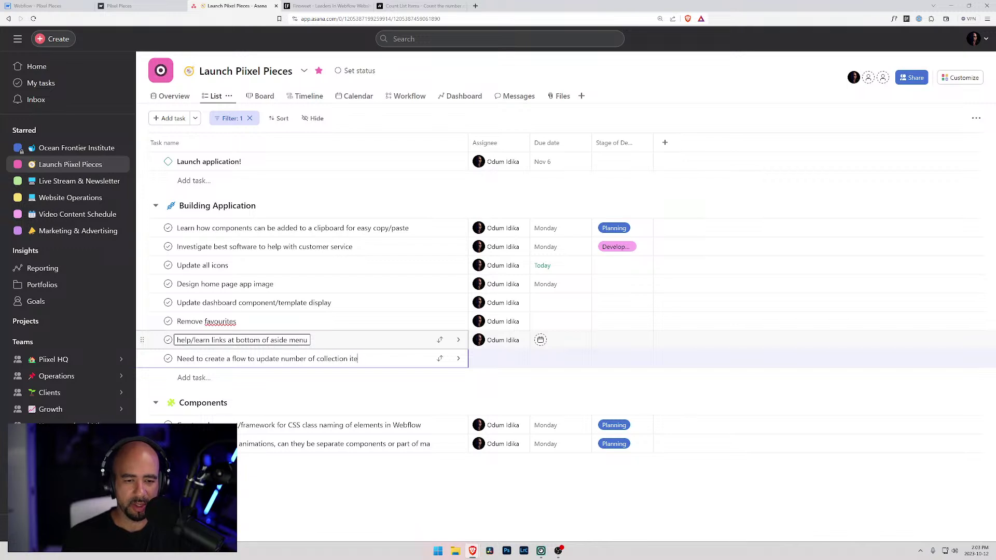
{"action": "type", "text": "ms when adding an ewn"}
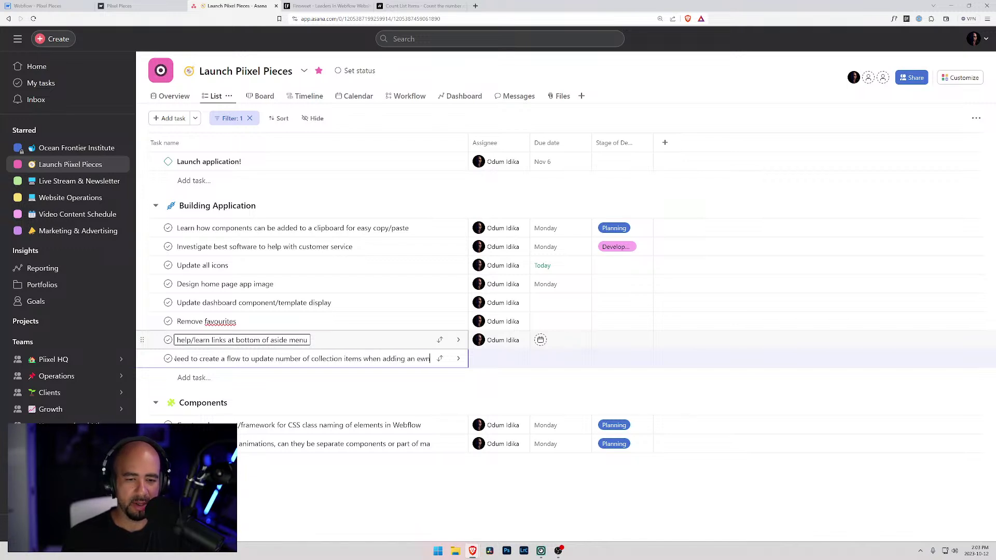
{"action": "type", "text": "ew prodc"}
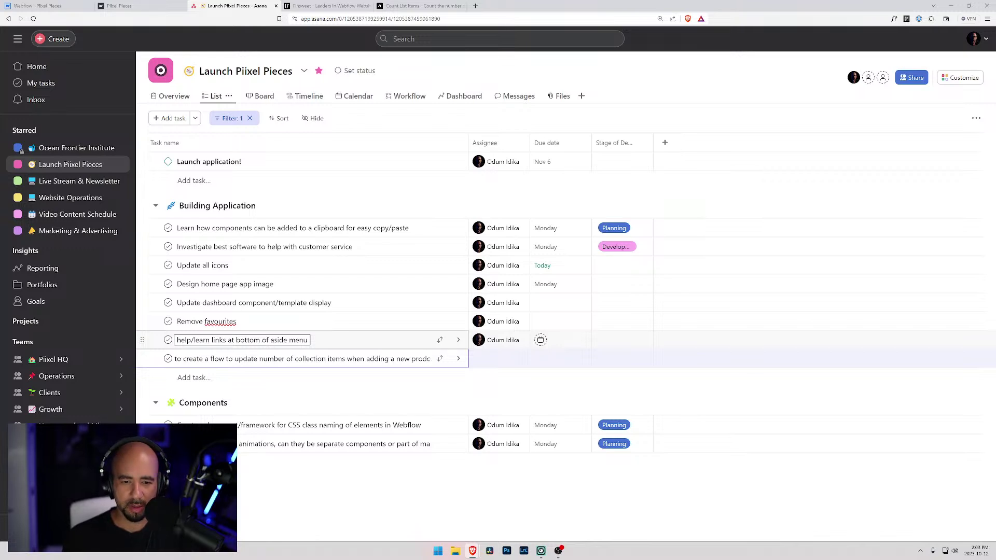
{"action": "key", "text": "BackSpace"}
{"action": "type", "text": "uct"}
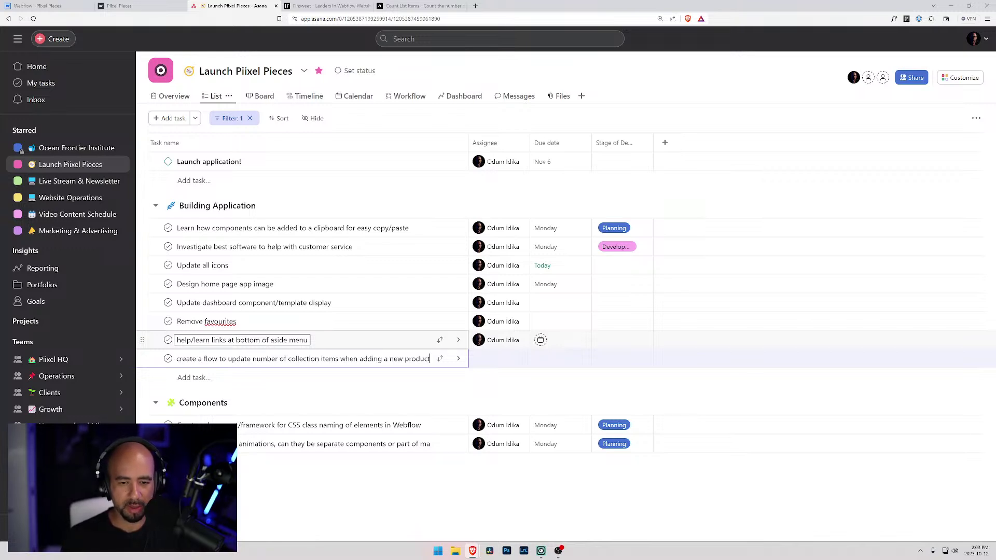
{"action": "left_click_drag", "start_coordinate": [141, 358], "coordinate": [153, 447]}
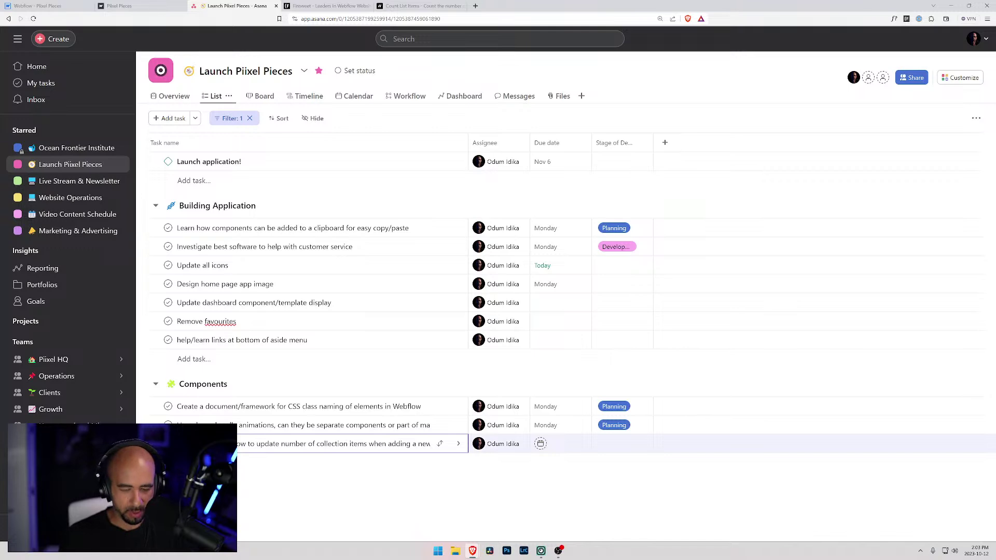
{"action": "left_click", "coordinate": [29, 7]}
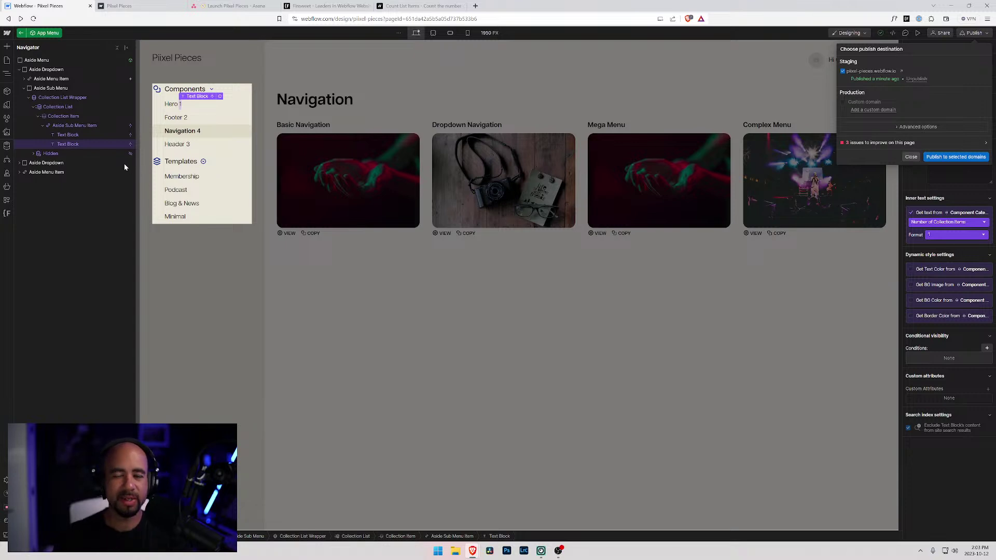
- Dismiss the publish options and exit the App Menu component back to the Navigation page
{"action": "left_click", "coordinate": [913, 158]}
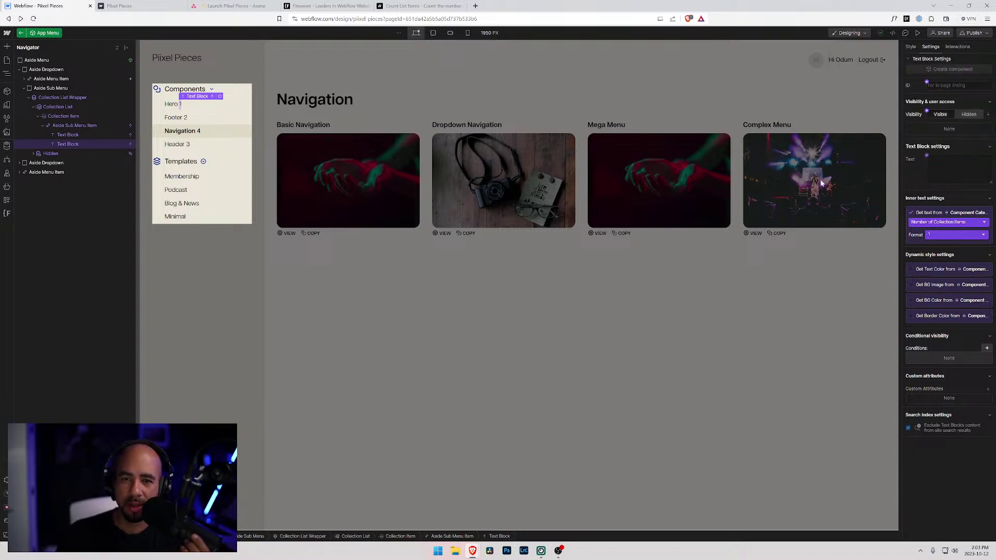
{"action": "left_click", "coordinate": [344, 106]}
{"action": "left_click", "coordinate": [374, 102]}
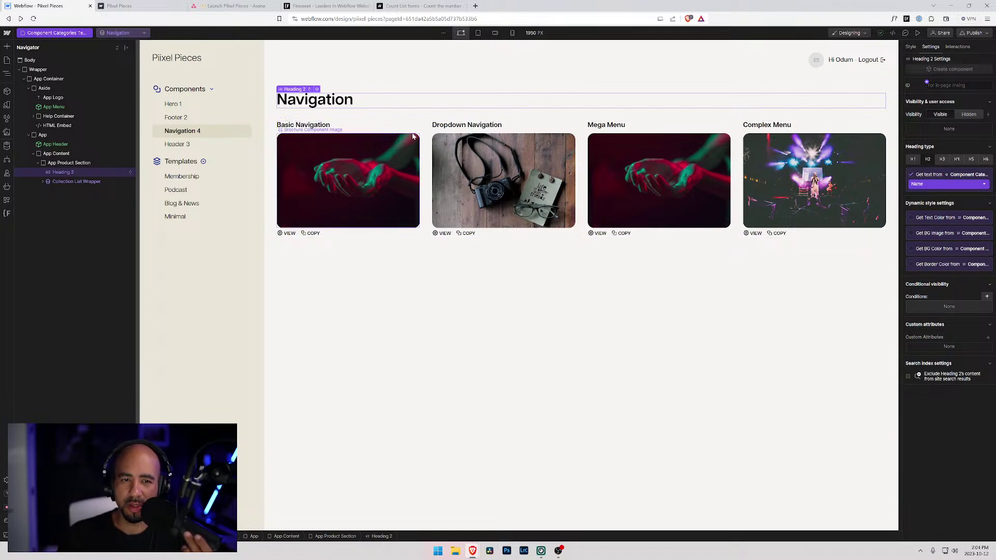
- Expand the Collection List Wrapper in the Navigator and select the Brochure Cards list
{"action": "left_click", "coordinate": [41, 181]}
{"action": "left_click", "coordinate": [43, 182]}
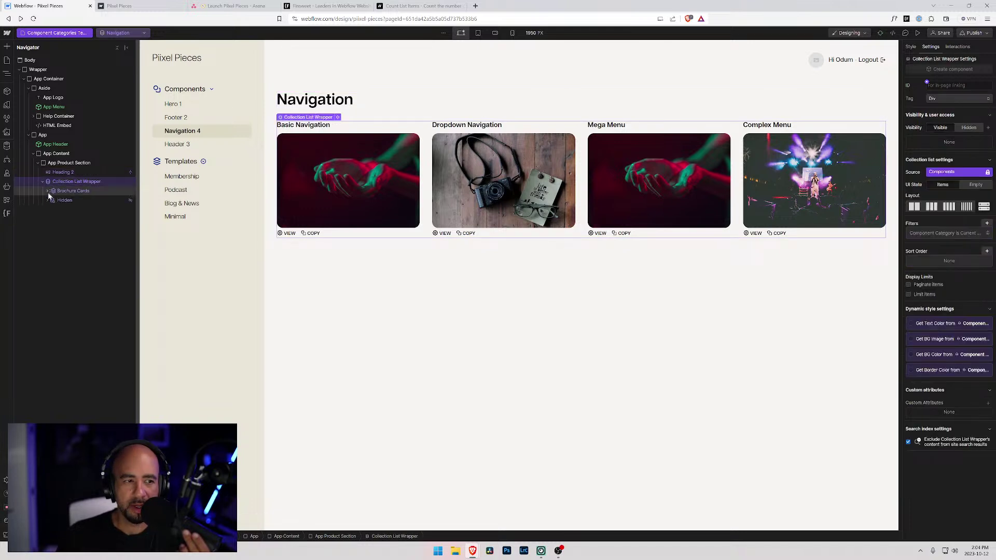
{"action": "left_click", "coordinate": [54, 191]}
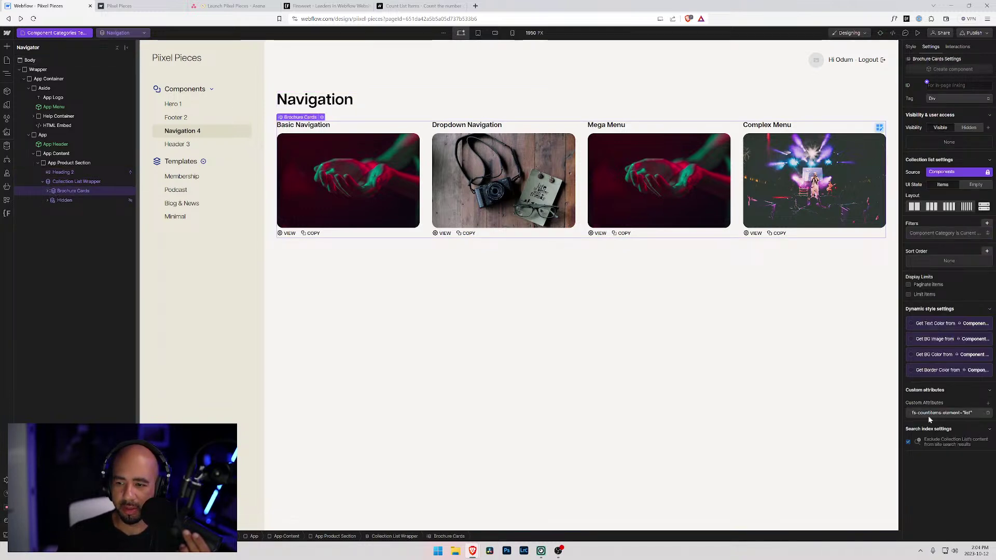
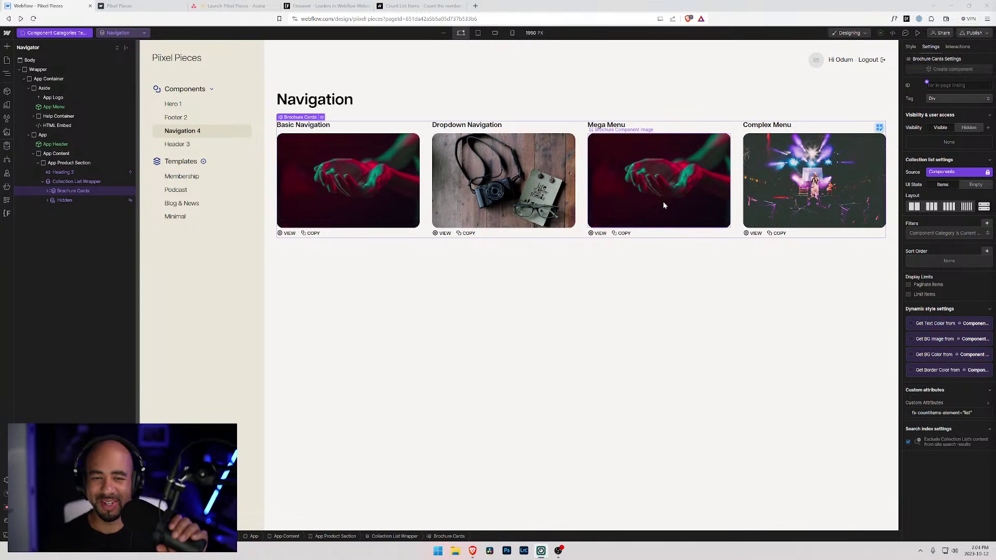
- Select the App Menu instance on the canvas and show the CMS Collections panel
{"action": "left_click", "coordinate": [187, 176]}
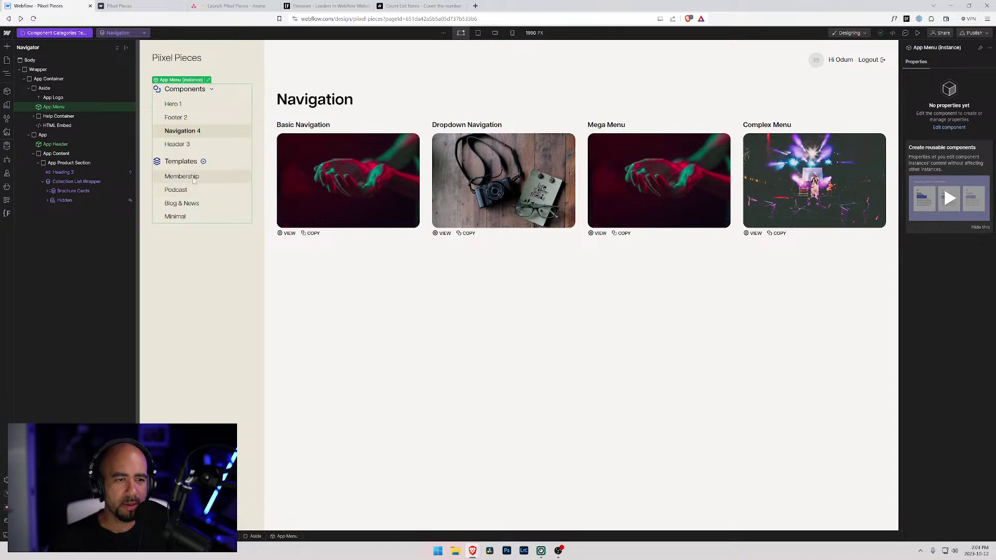
{"action": "left_click", "coordinate": [8, 147]}
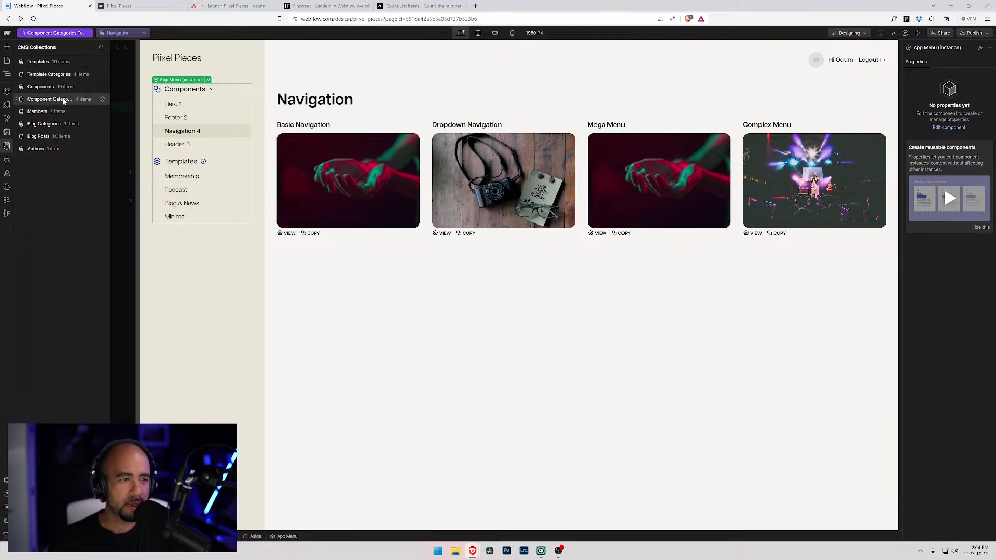
- Copy the help text from Component Categories' Number of Collection Items field without saving changes
{"action": "left_click", "coordinate": [103, 75]}
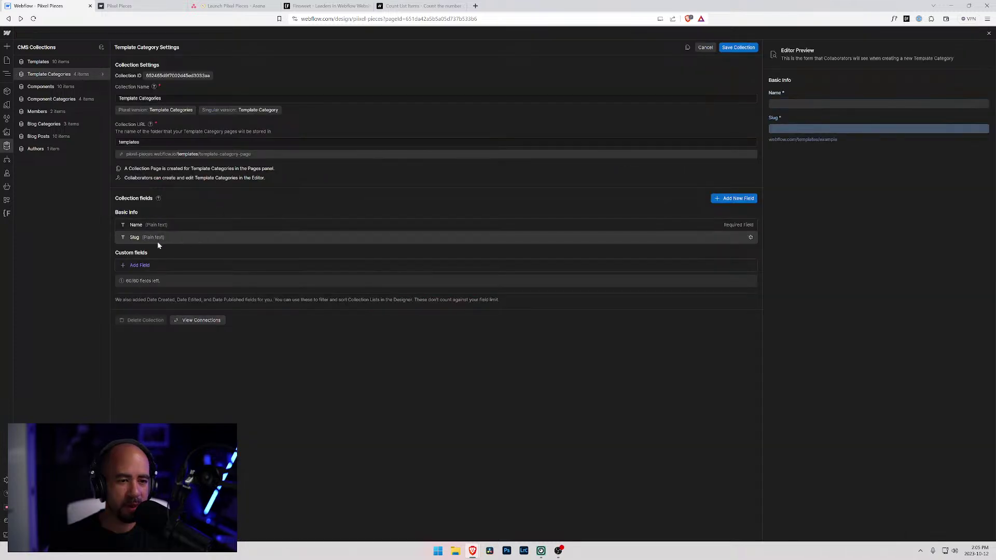
{"action": "left_click", "coordinate": [139, 266]}
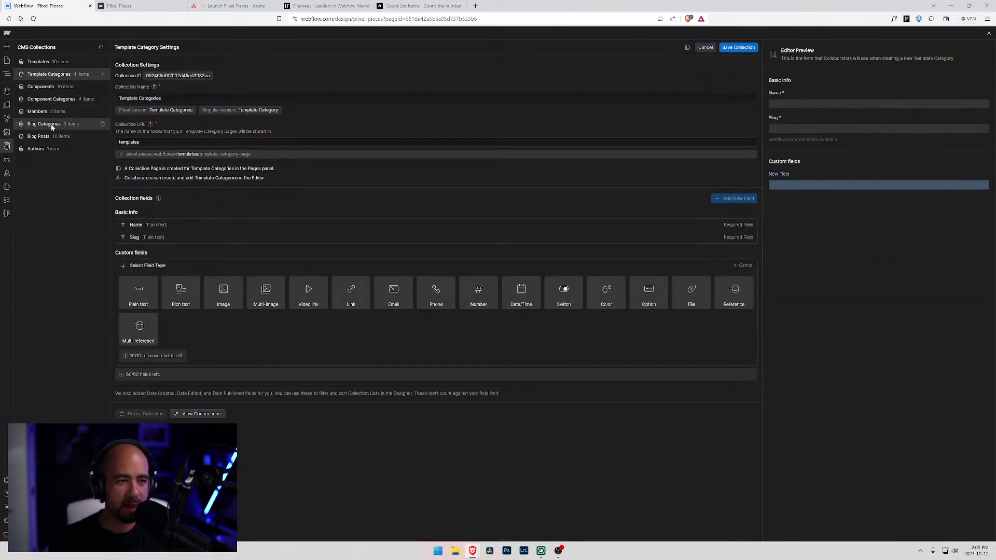
{"action": "left_click", "coordinate": [705, 47]}
{"action": "left_click", "coordinate": [52, 100]}
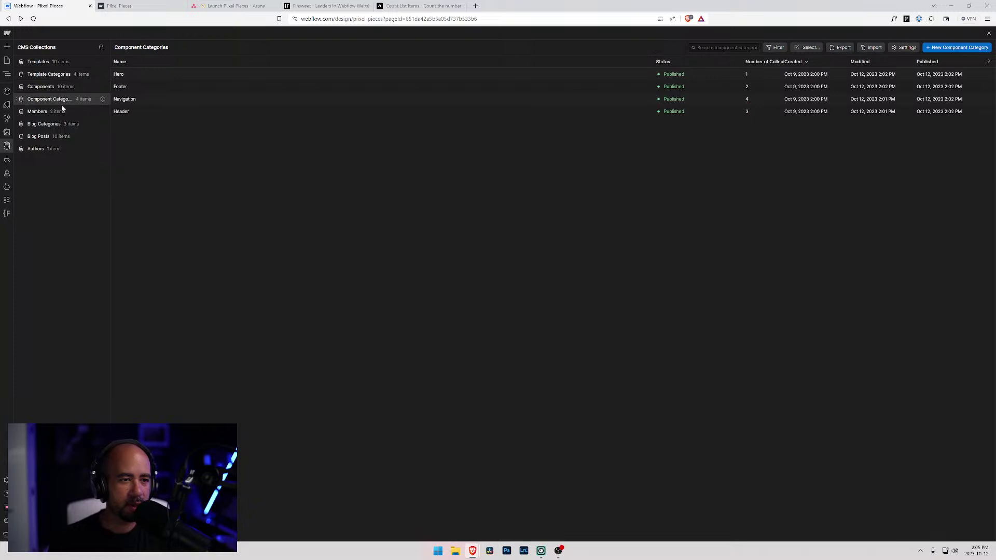
{"action": "left_click", "coordinate": [103, 100]}
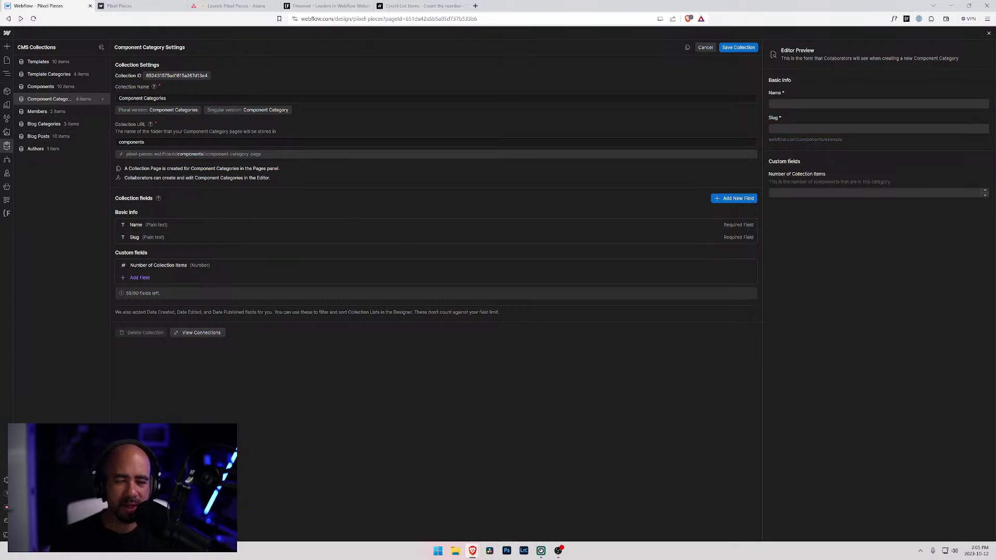
{"action": "left_click", "coordinate": [181, 266]}
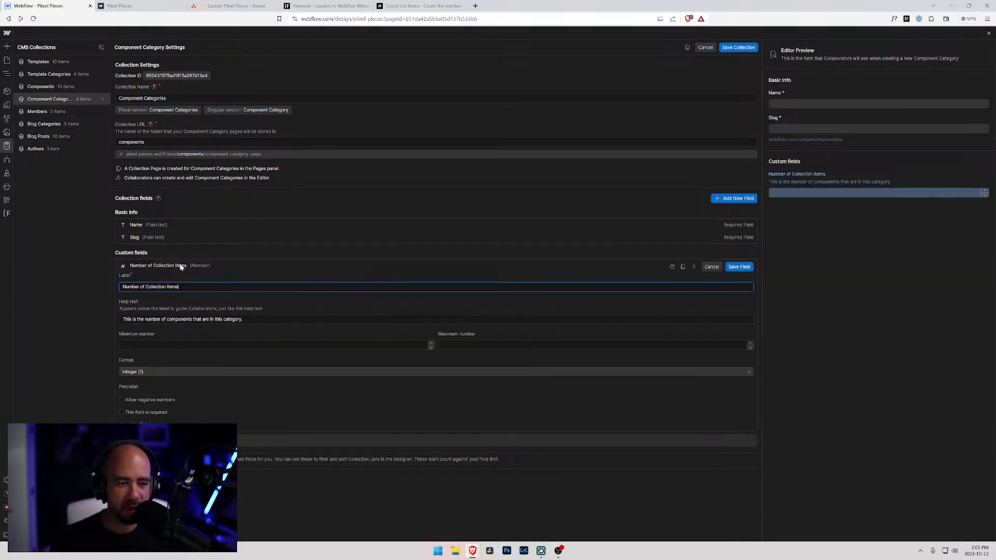
{"action": "key", "text": "Tab"}
{"action": "key", "text": "ctrl+c"}
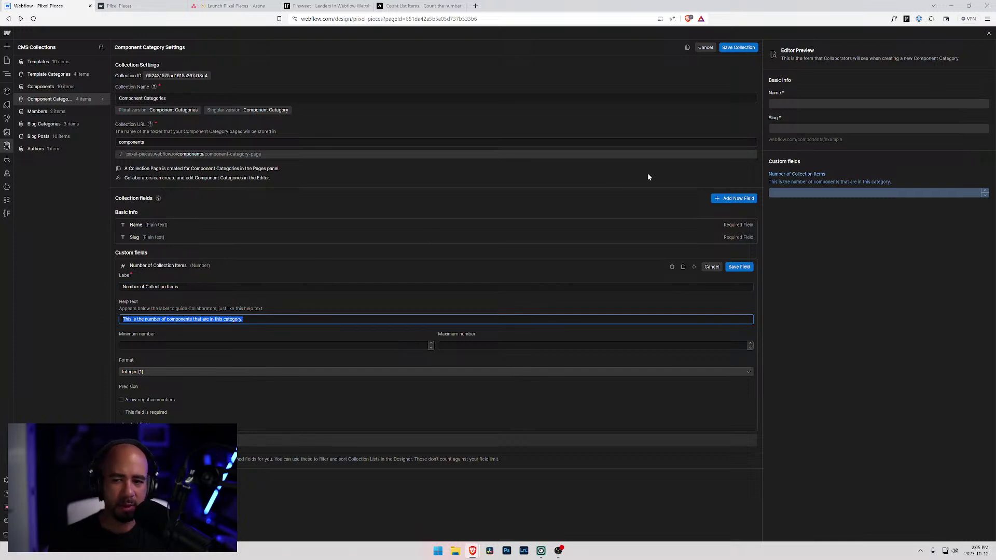
{"action": "left_click", "coordinate": [699, 49]}
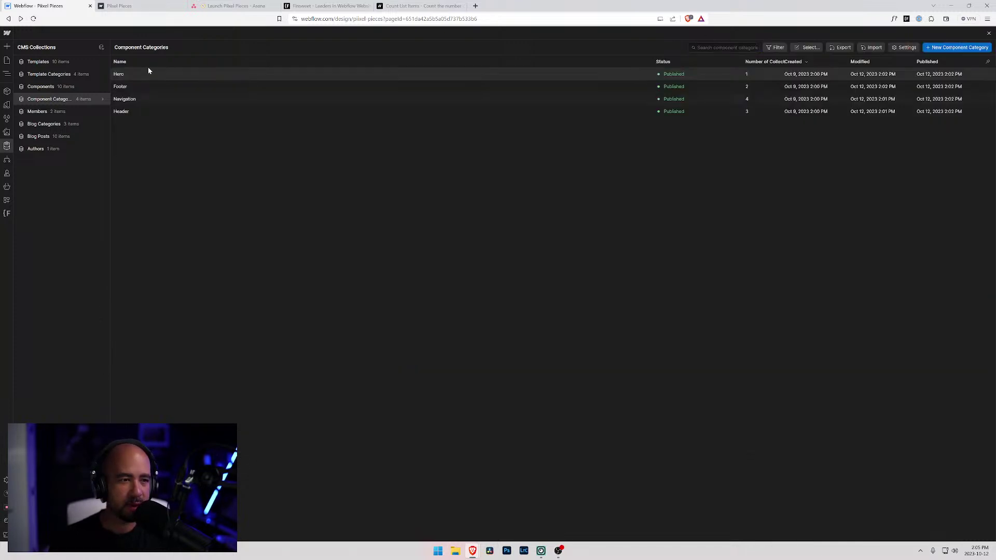
- Add a Number field labelled 'Number of Collection Items' to Template Categories, pasting the copied help text
{"action": "left_click", "coordinate": [101, 73]}
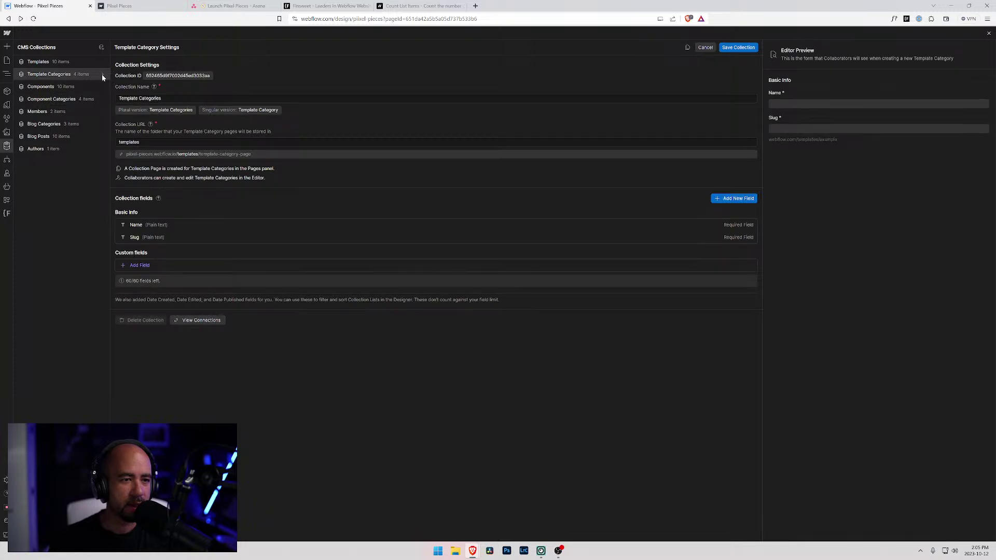
{"action": "left_click", "coordinate": [141, 266]}
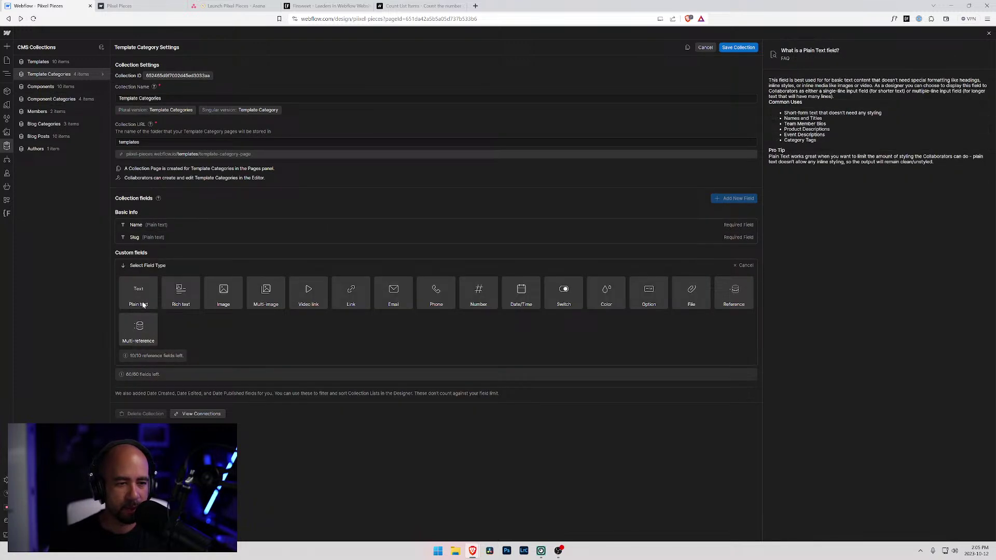
{"action": "left_click", "coordinate": [478, 293]}
{"action": "key", "text": "ctrl+v"}
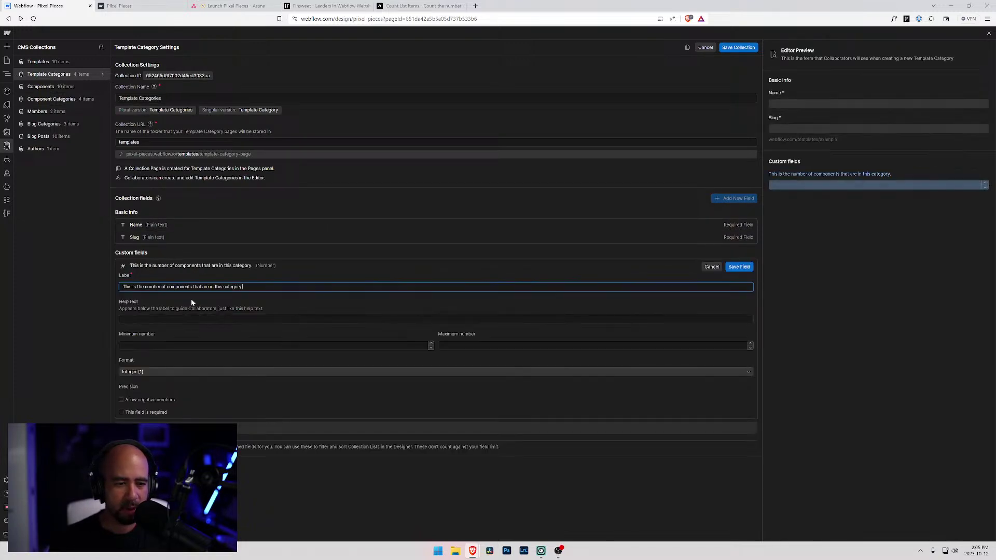
{"action": "key", "text": "Tab"}
{"action": "key", "text": "ctrl+v"}
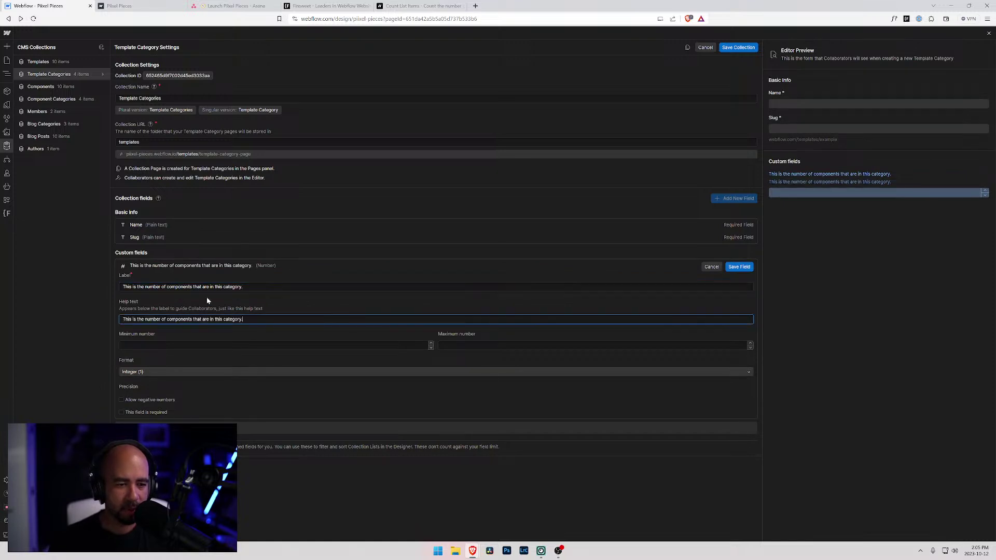
{"action": "key", "text": "shift+Tab"}
{"action": "type", "text": "Number "}
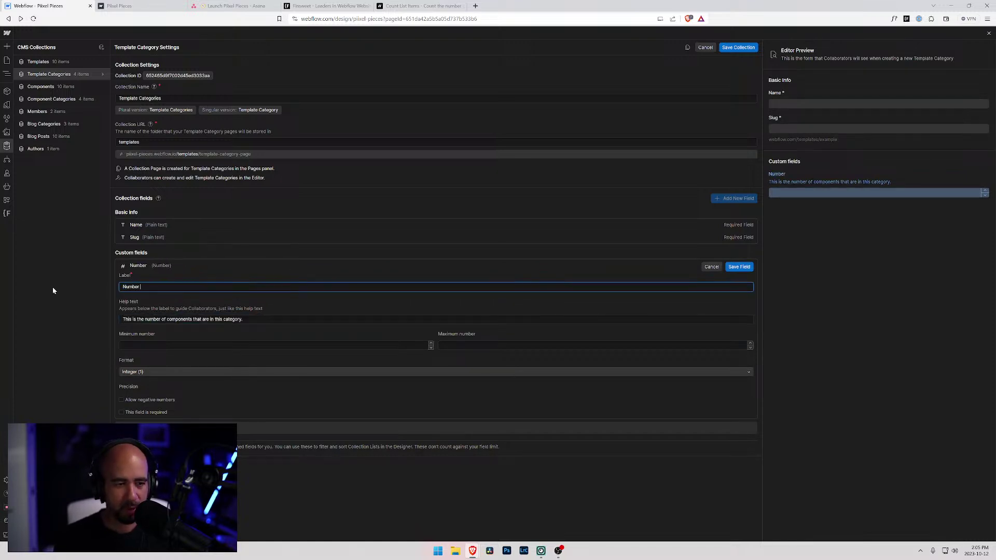
{"action": "type", "text": "of Colelction"}
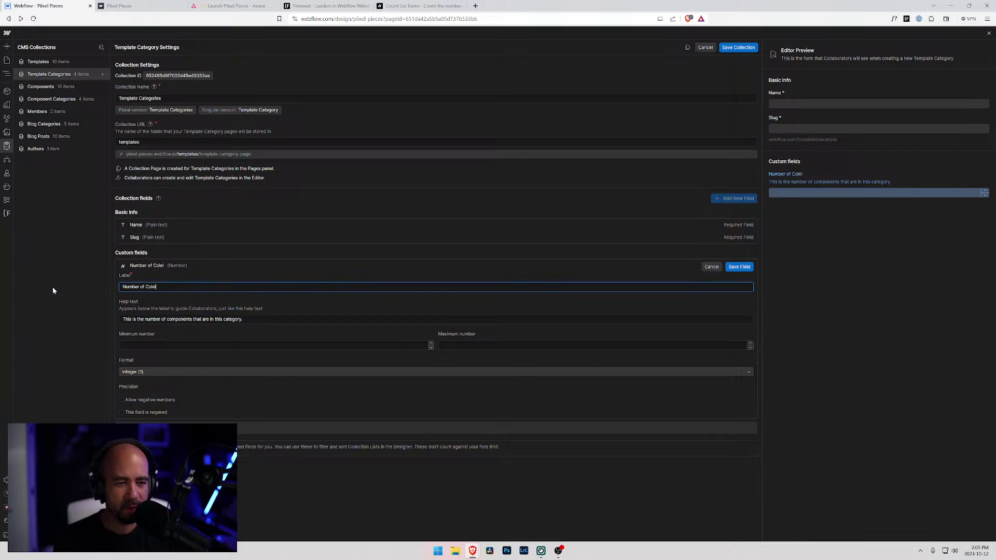
{"action": "key", "text": "BackSpace"}
{"action": "key", "text": "BackSpace"}
{"action": "key", "text": "BackSpace"}
{"action": "key", "text": "BackSpace"}
{"action": "key", "text": "BackSpace"}
{"action": "key", "text": "BackSpace"}
{"action": "key", "text": "BackSpace"}
{"action": "type", "text": "lection Items"}
- Change 'components' to 'templates' in the help text, then save the field and collection
{"action": "left_click", "coordinate": [193, 319]}
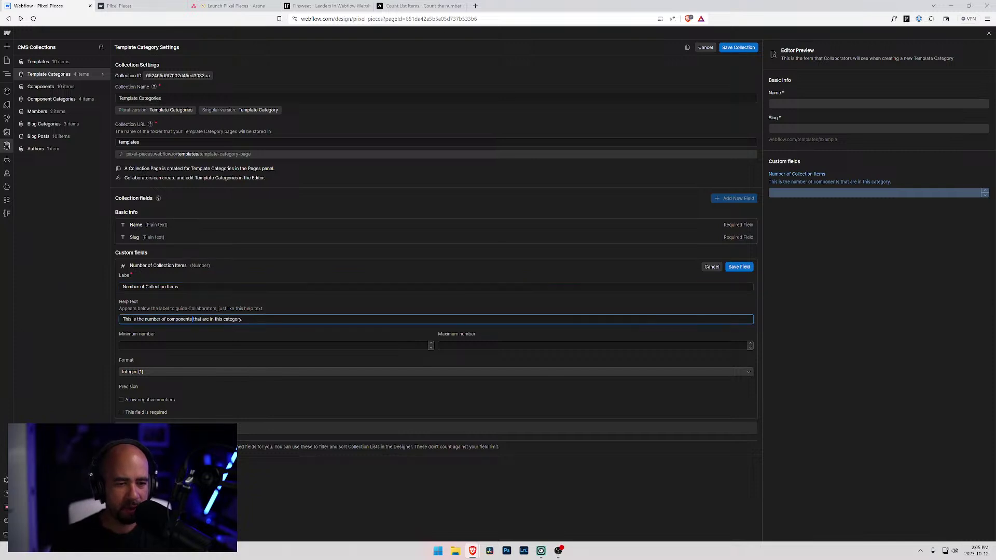
{"action": "double_click", "coordinate": [193, 319]}
{"action": "type", "text": "templa"}
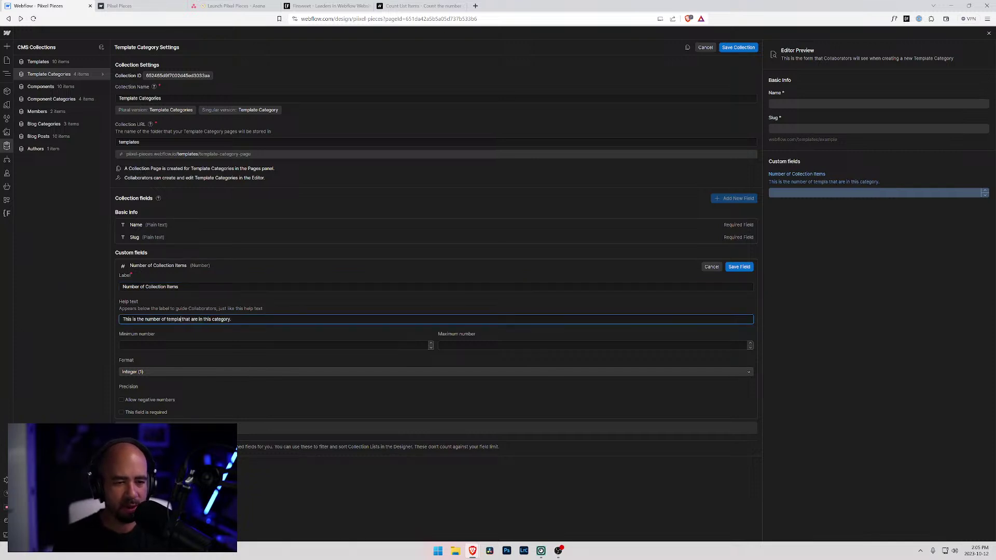
{"action": "type", "text": "tes"}
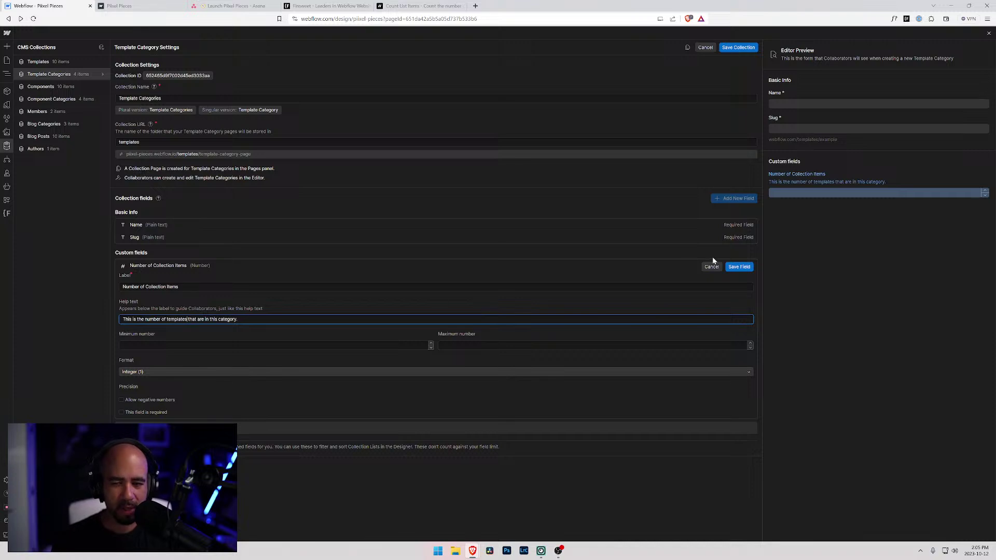
{"action": "left_click", "coordinate": [739, 267]}
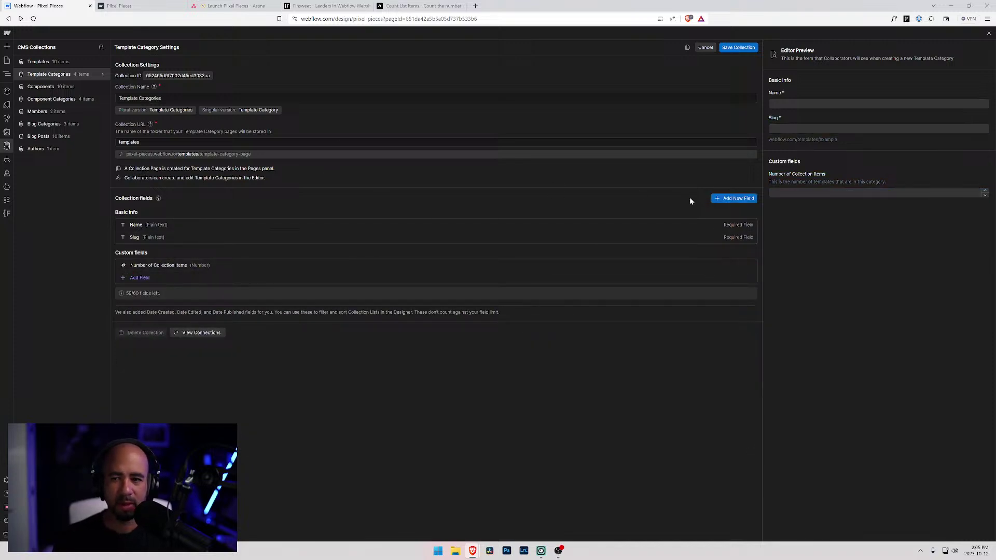
{"action": "left_click", "coordinate": [739, 48]}
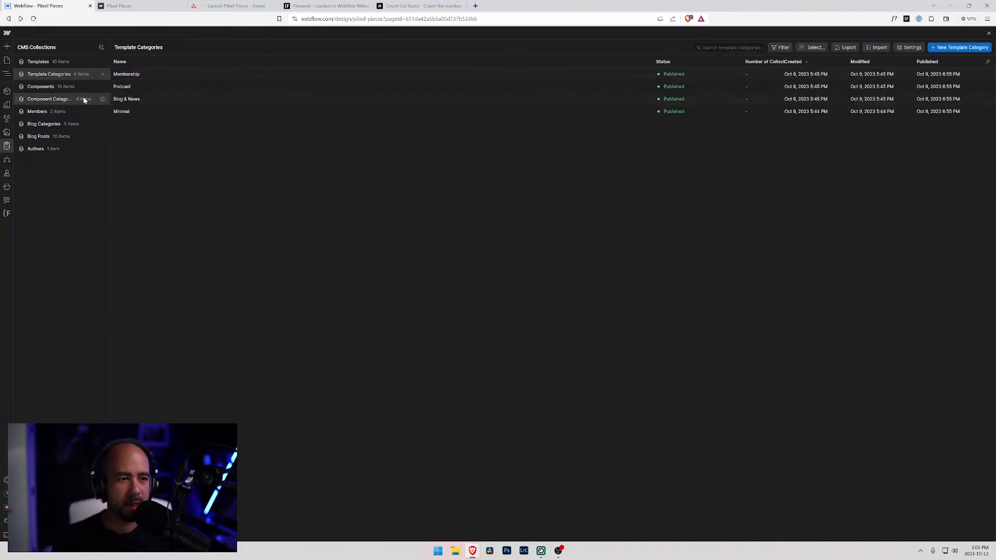
- Review the Templates items, then show the Template Categories items
{"action": "left_click", "coordinate": [102, 62]}
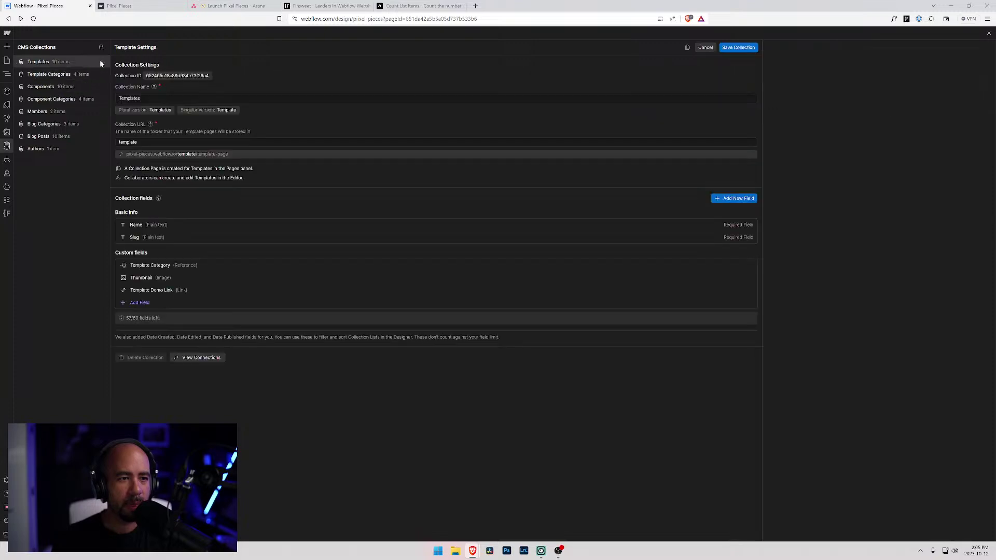
{"action": "left_click", "coordinate": [51, 60]}
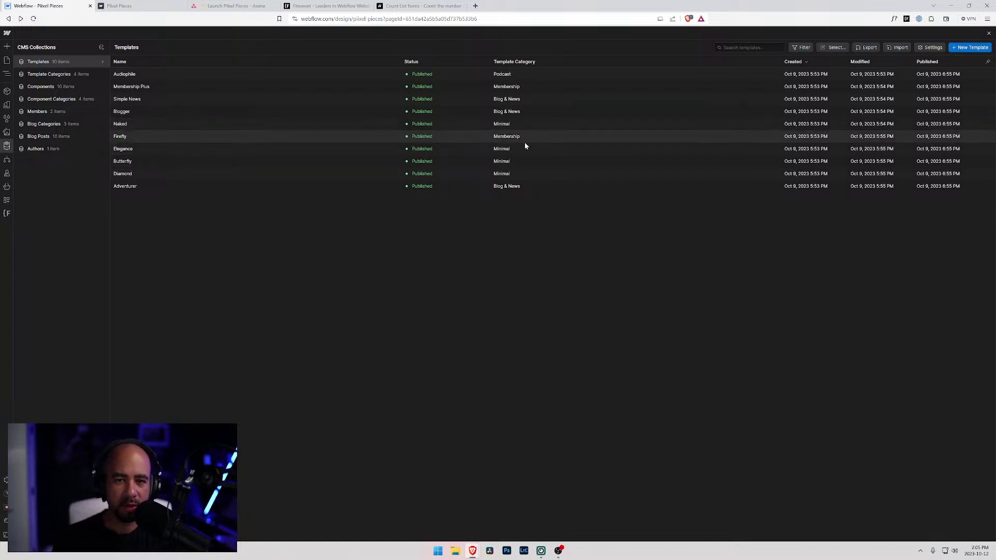
{"action": "left_click", "coordinate": [102, 75]}
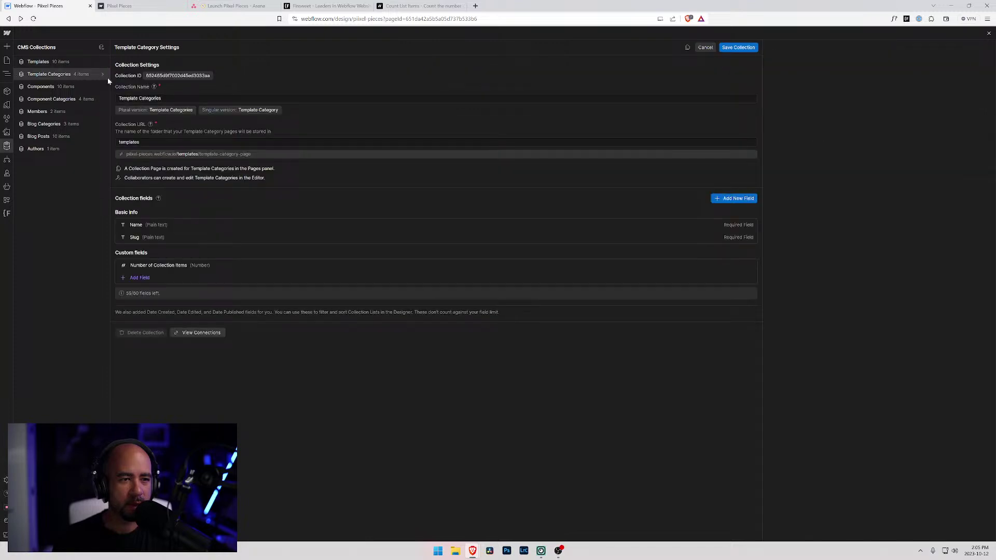
{"action": "left_click", "coordinate": [58, 74]}
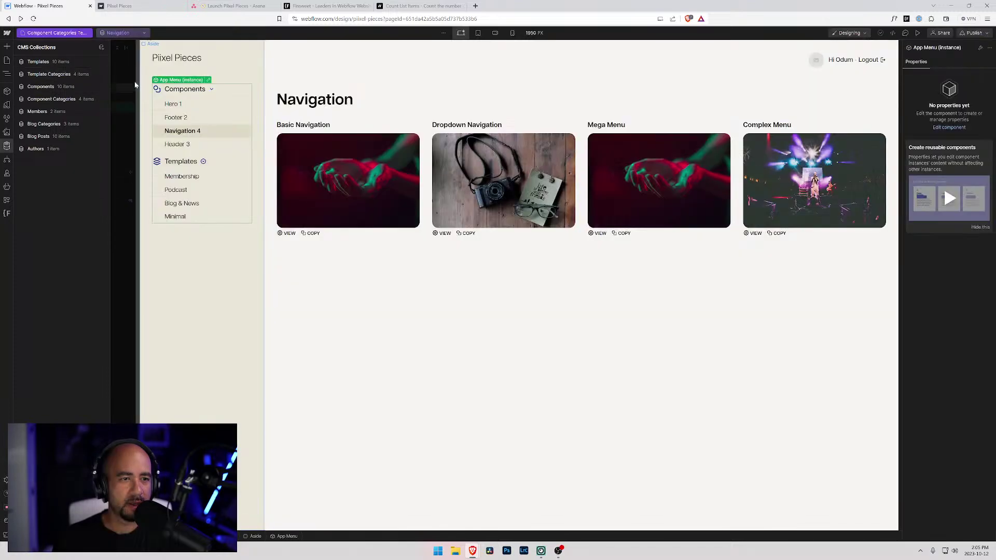
- Set Number of Collection Items to 4 for Minimal and 2 for Membership
{"action": "left_click", "coordinate": [154, 112]}
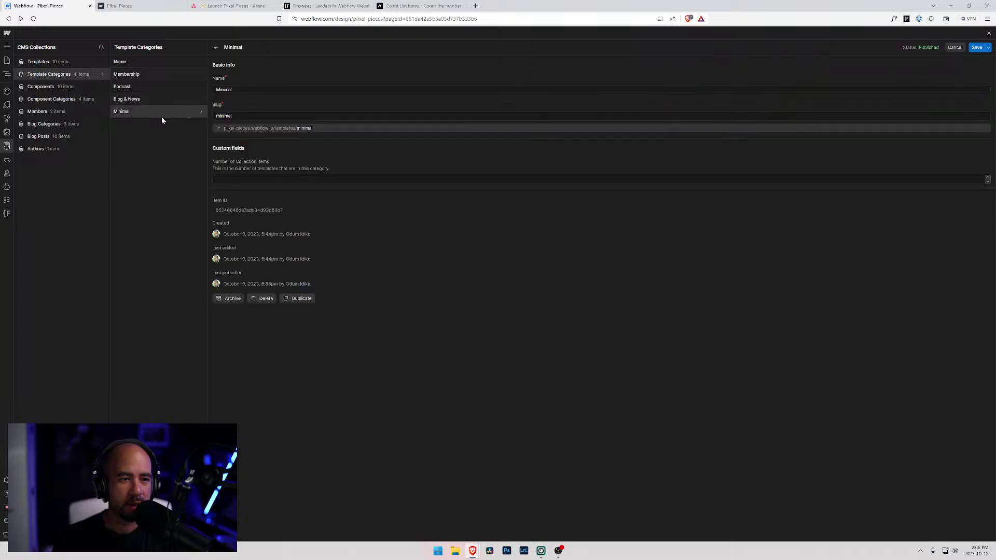
{"action": "left_click", "coordinate": [218, 179]}
{"action": "type", "text": "4"}
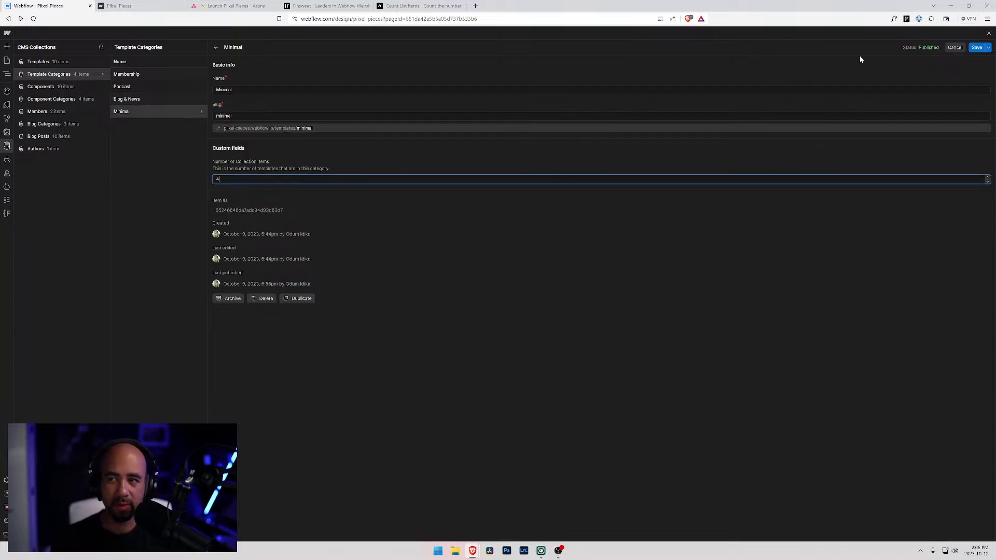
{"action": "left_click", "coordinate": [975, 48]}
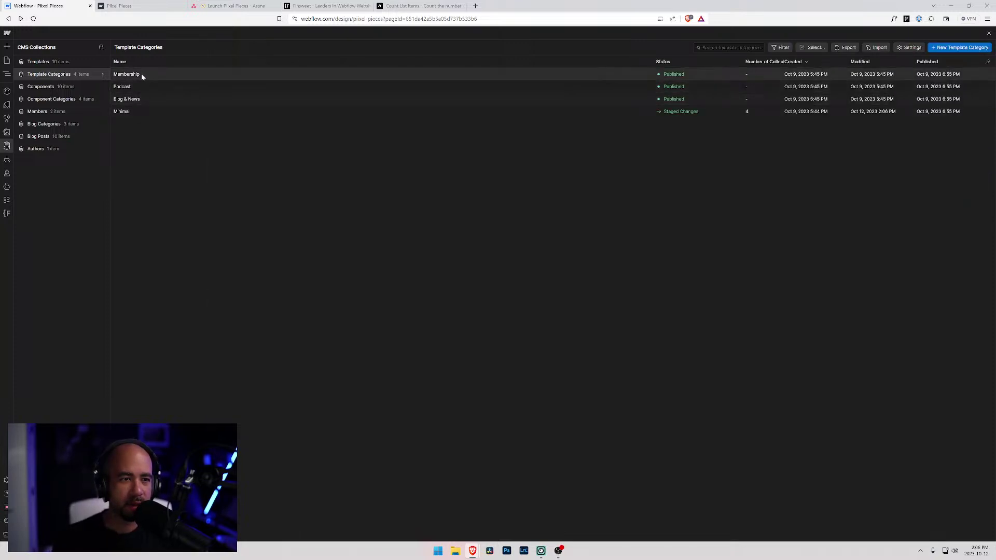
{"action": "left_click", "coordinate": [144, 73]}
{"action": "left_click", "coordinate": [234, 179]}
{"action": "type", "text": "2"}
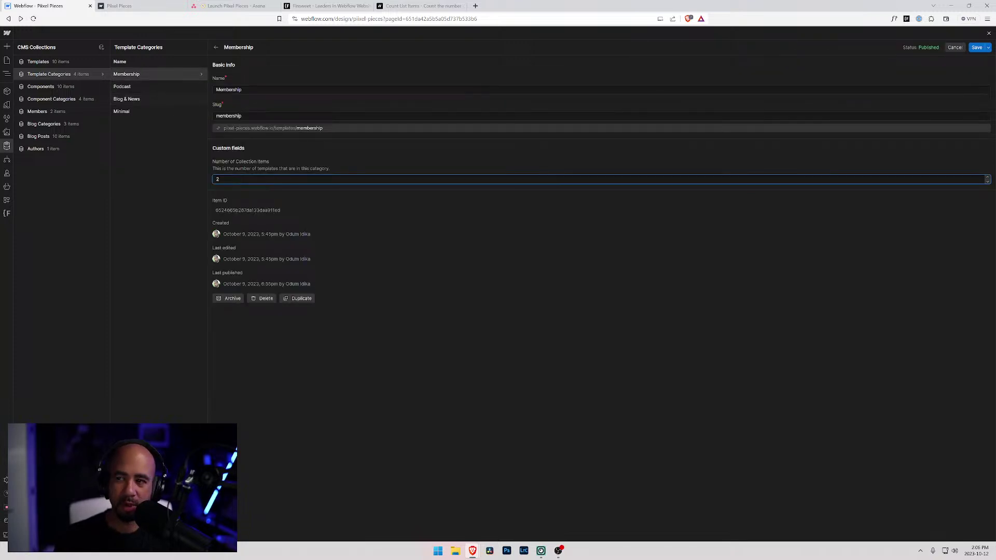
{"action": "left_click", "coordinate": [976, 48]}
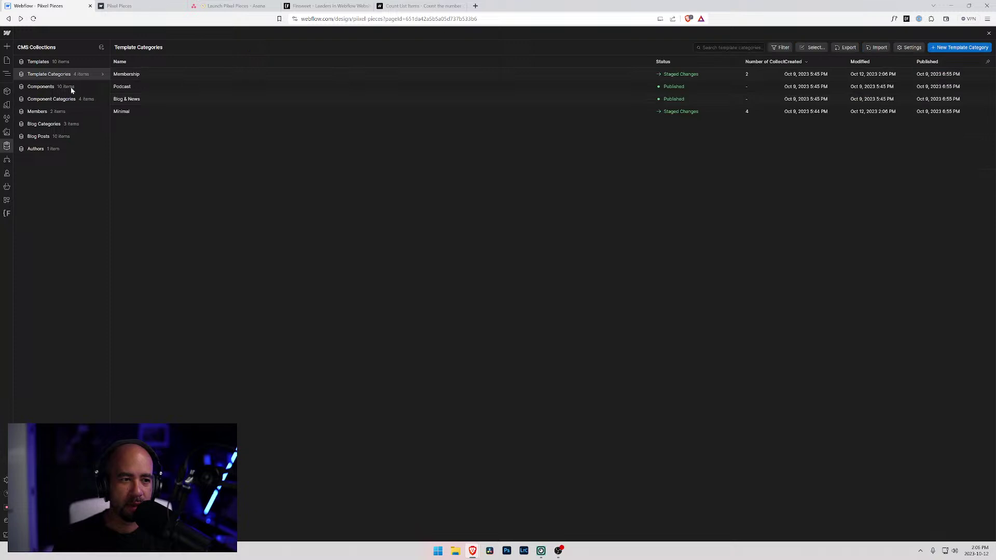
- Recheck the Templates items and set the Blog & News count to 3
{"action": "left_click", "coordinate": [55, 62]}
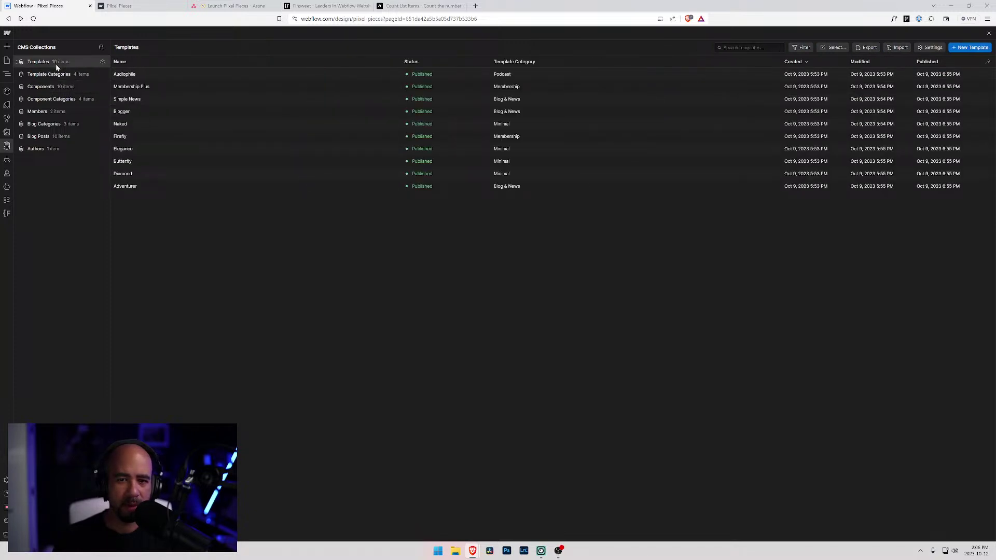
{"action": "left_click", "coordinate": [54, 77]}
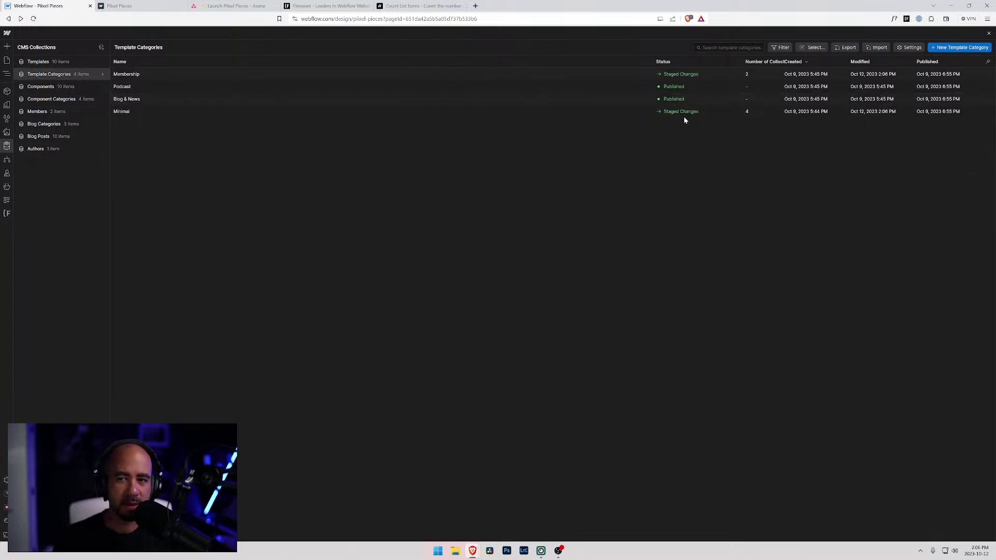
{"action": "left_click", "coordinate": [741, 99]}
{"action": "left_click", "coordinate": [254, 179]}
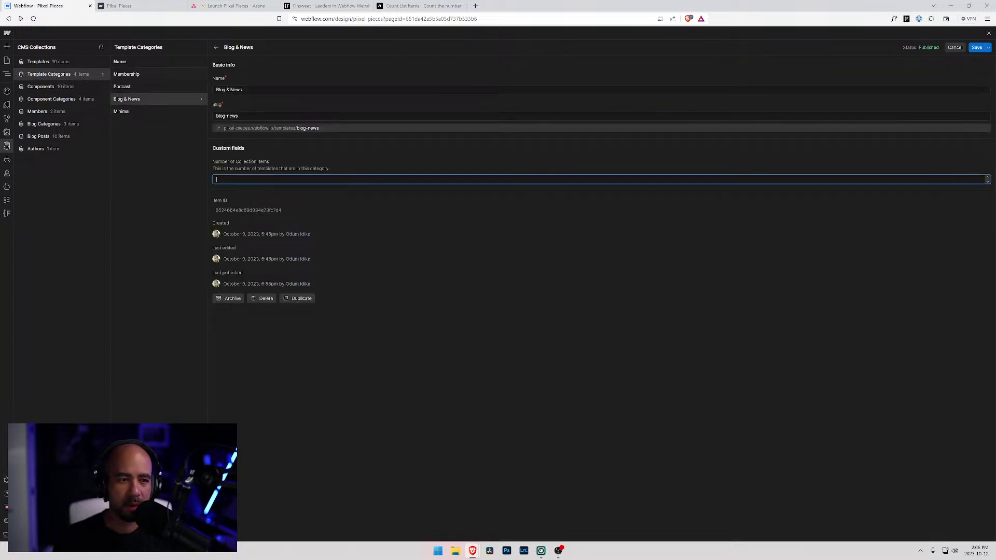
{"action": "key", "text": "BackSpace"}
{"action": "type", "text": "3"}
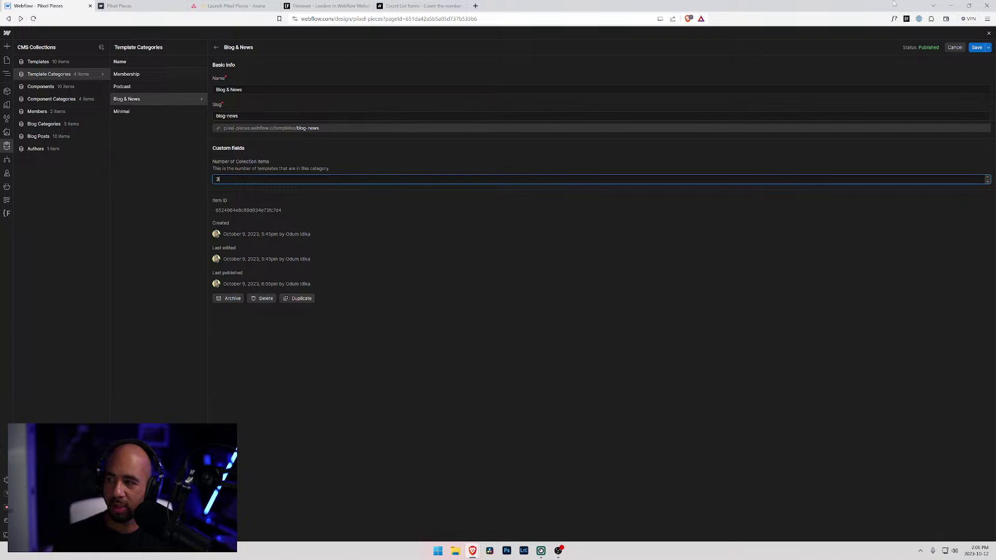
{"action": "left_click", "coordinate": [977, 48]}
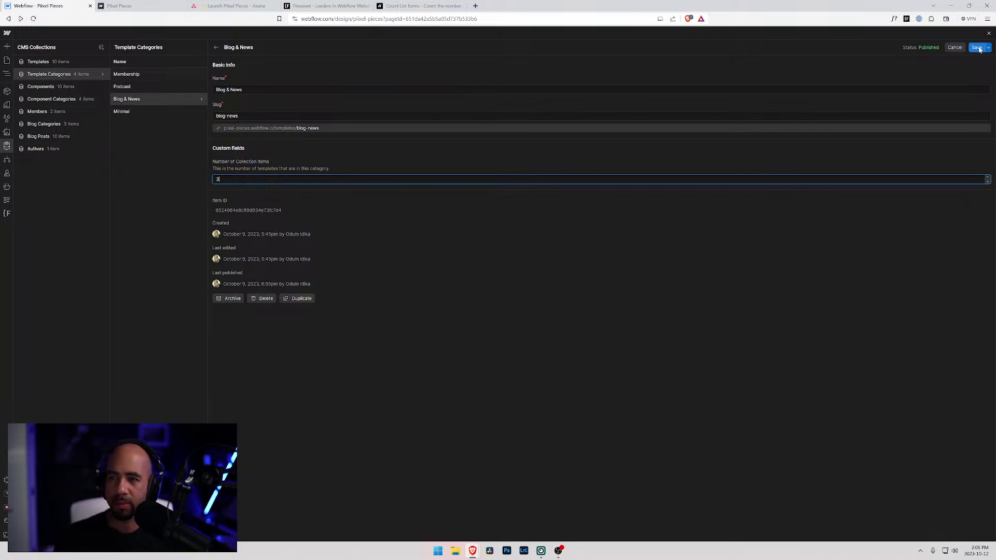
- Set the Podcast count to 1 and return to the Designer canvas
{"action": "left_click", "coordinate": [136, 87]}
{"action": "left_click", "coordinate": [217, 179]}
{"action": "type", "text": "1"}
{"action": "left_click", "coordinate": [977, 48]}
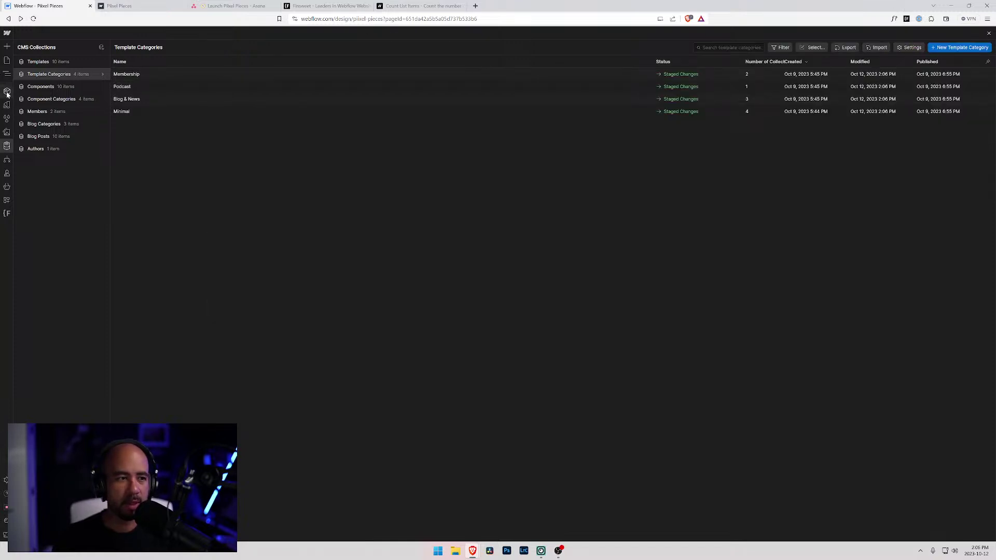
{"action": "left_click", "coordinate": [7, 74]}
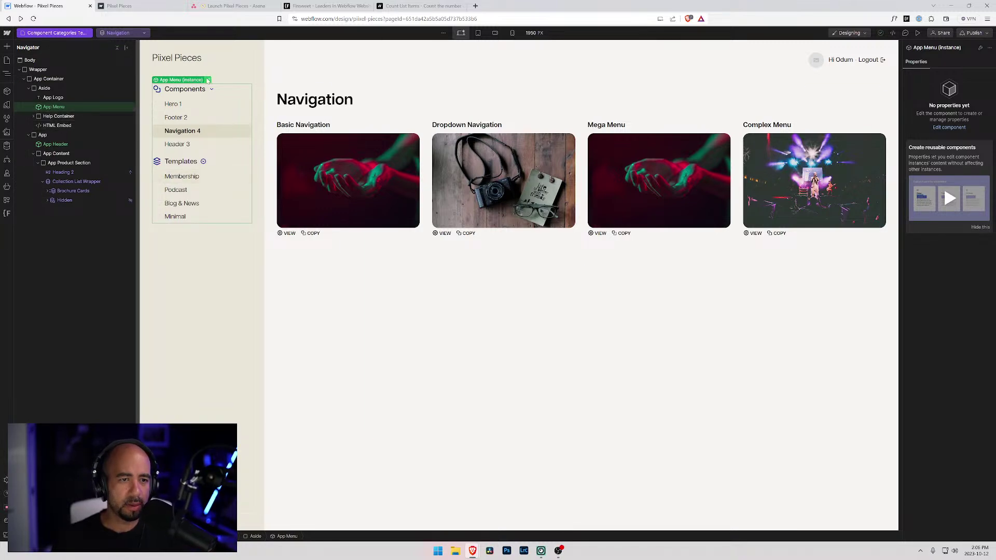
- Inside the App Menu component, add a Link Block to the category Collection Item
{"action": "double_click", "coordinate": [203, 185]}
{"action": "left_click", "coordinate": [203, 178]}
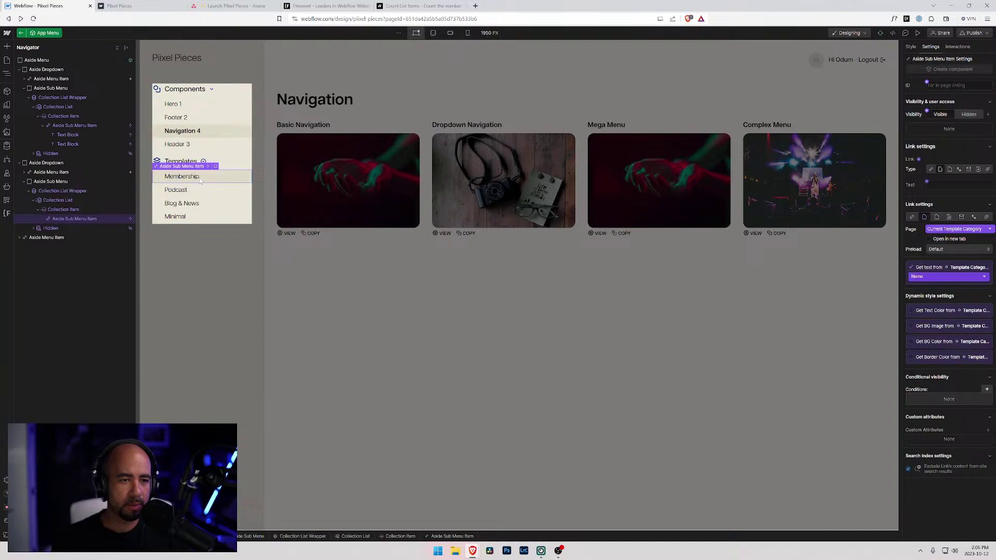
{"action": "left_click", "coordinate": [49, 211]}
{"action": "key", "text": "ctrl+k"}
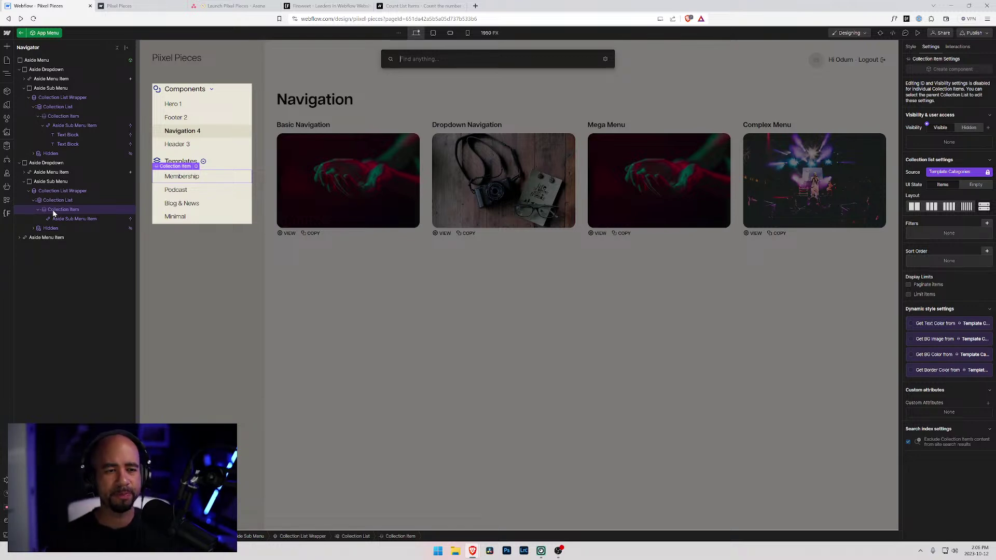
{"action": "type", "text": "link"}
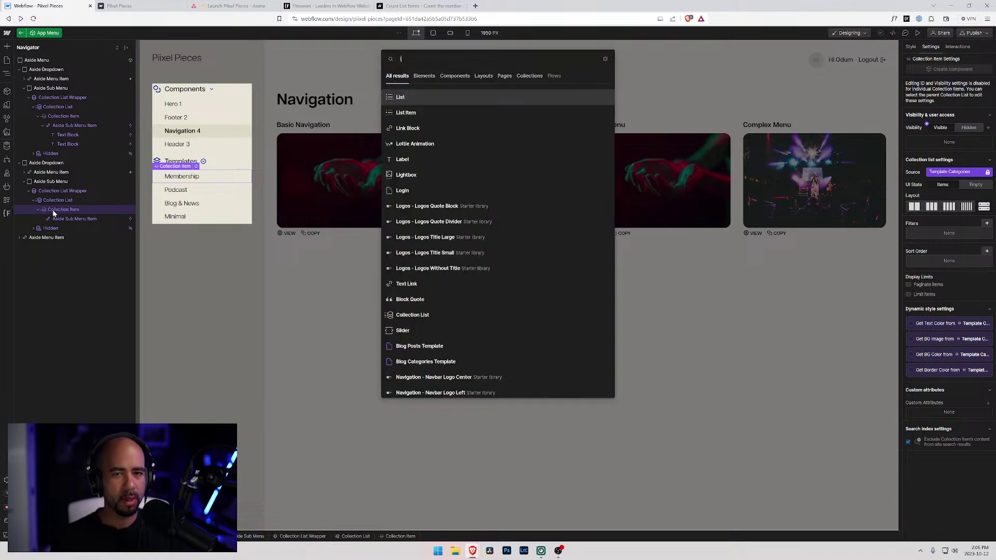
{"action": "key", "text": "Return"}
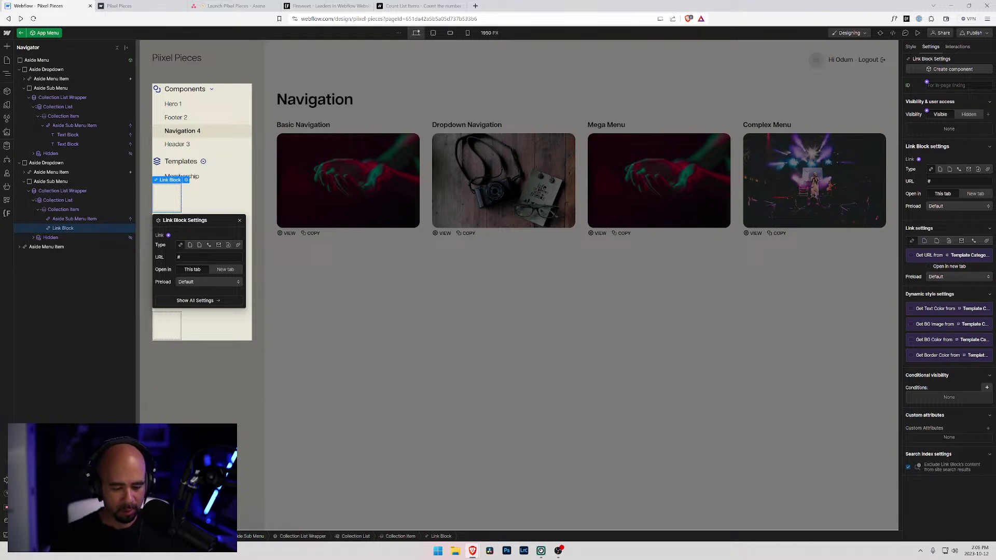
- Add two Text Blocks inside the new Link Block
{"action": "key", "text": "ctrl+k"}
{"action": "type", "text": "te"}
{"action": "key", "text": "Down"}
{"action": "key", "text": "Return"}
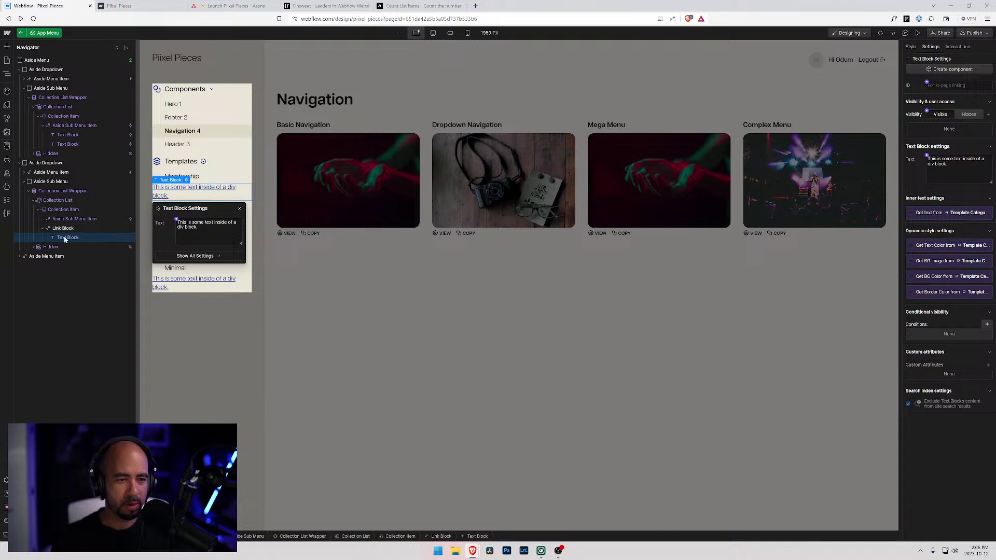
{"action": "key", "text": "ctrl+k"}
{"action": "type", "text": "tex"}
{"action": "key", "text": "Down"}
{"action": "key", "text": "Return"}
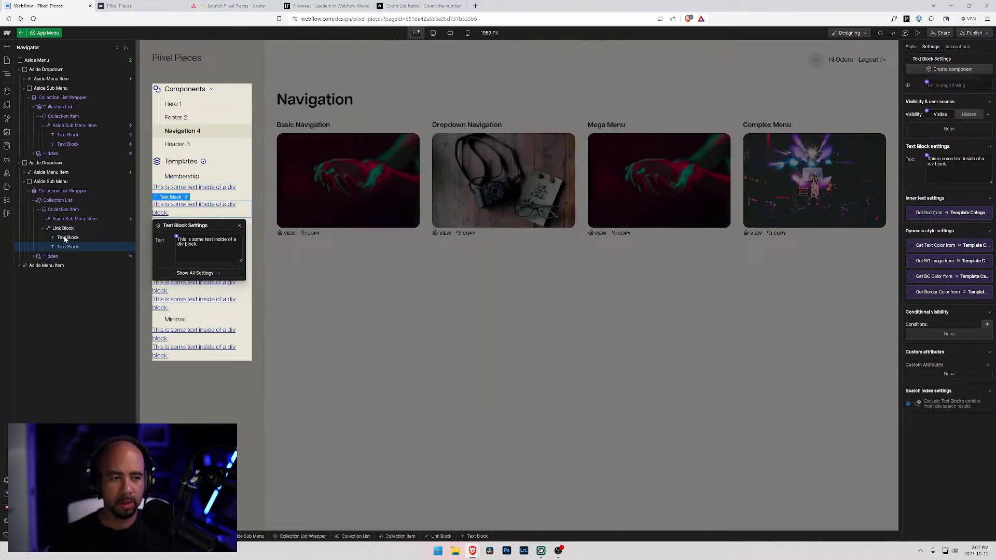
- Link the Link Block to the Current Template Category page
{"action": "left_click", "coordinate": [63, 229]}
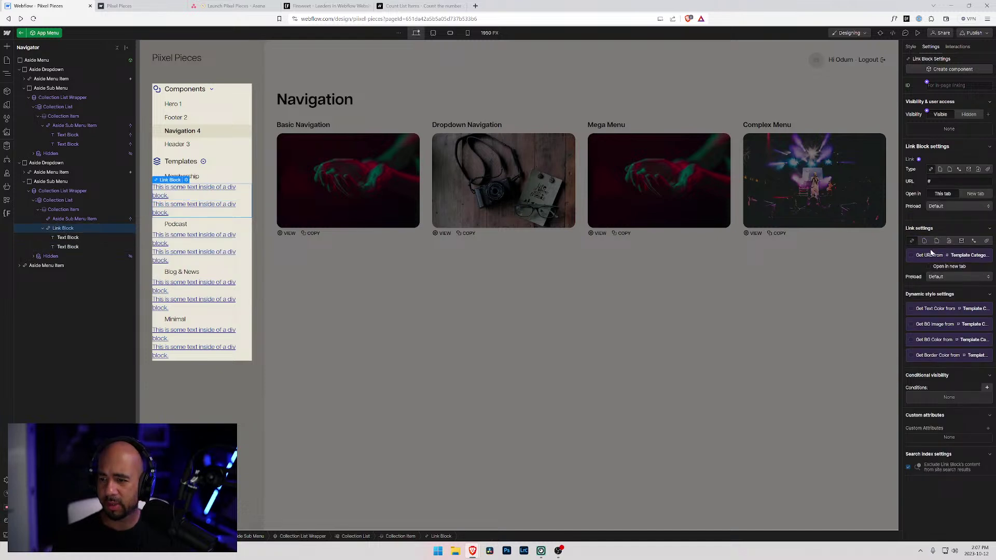
{"action": "left_click", "coordinate": [914, 256]}
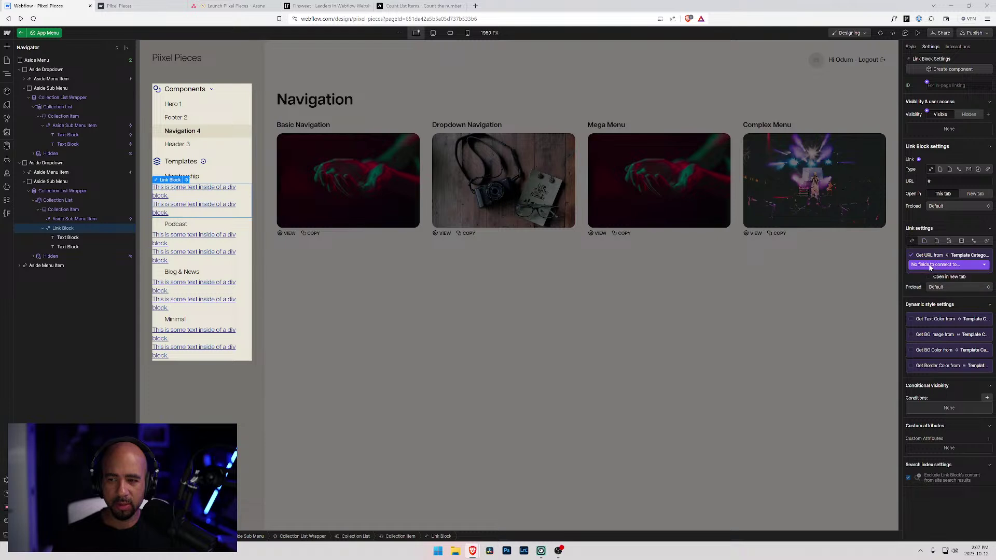
{"action": "left_click", "coordinate": [925, 241]}
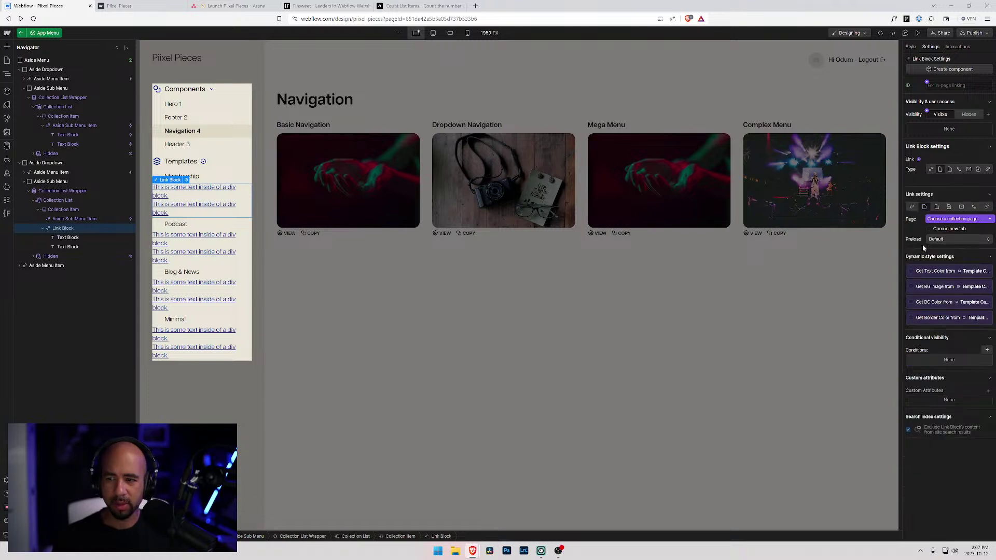
{"action": "left_click", "coordinate": [924, 222]}
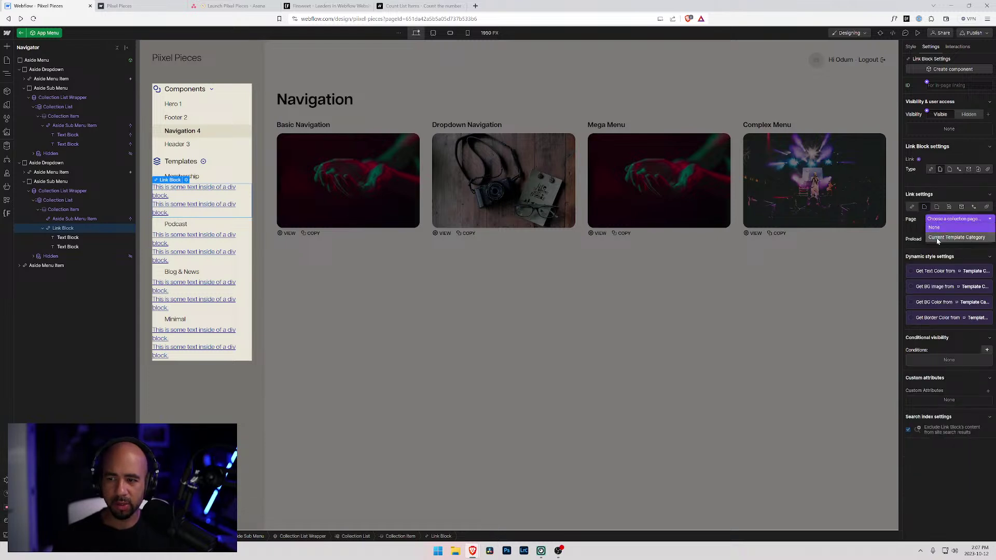
{"action": "left_click", "coordinate": [938, 240]}
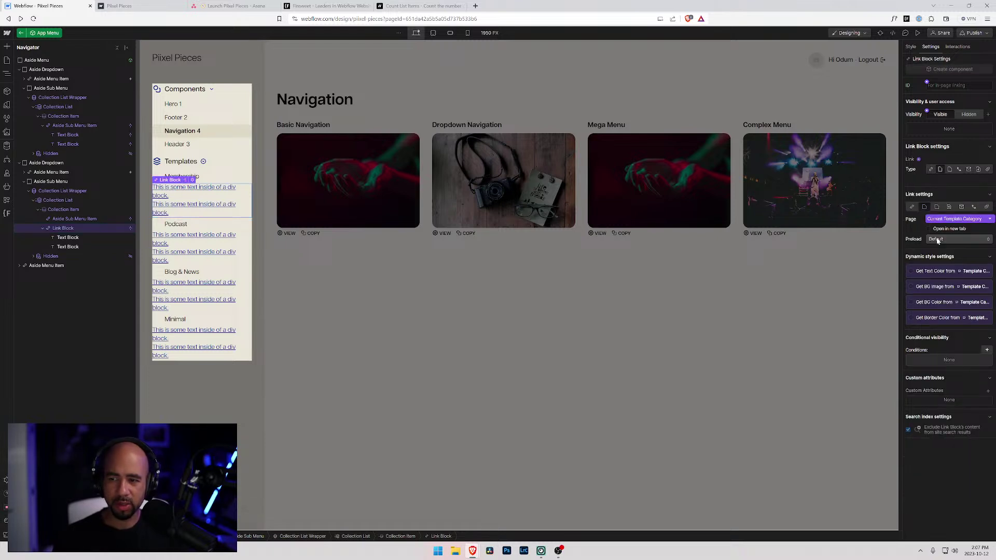
- Bind the first text to the category Name and the second to Number of Collection Items
{"action": "left_click", "coordinate": [78, 238]}
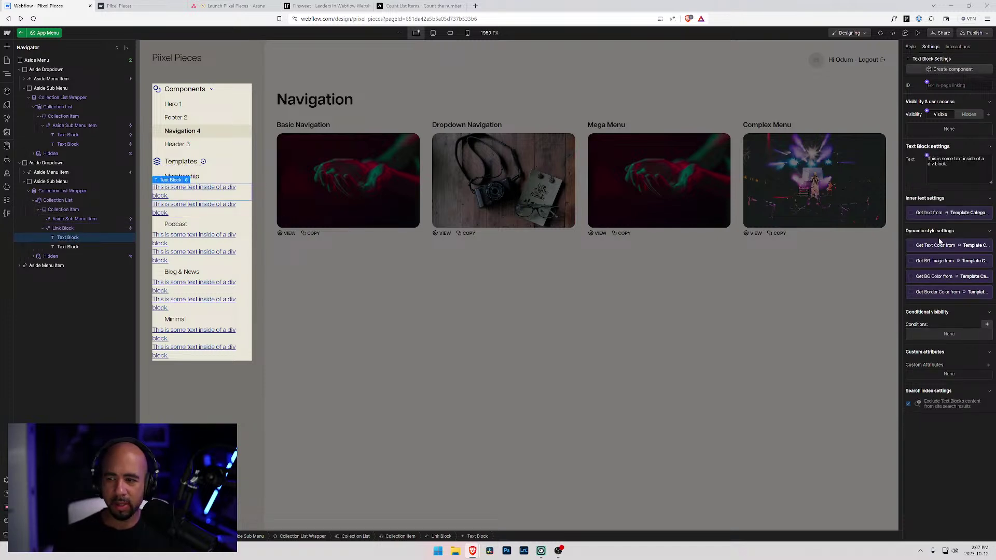
{"action": "left_click", "coordinate": [929, 218]}
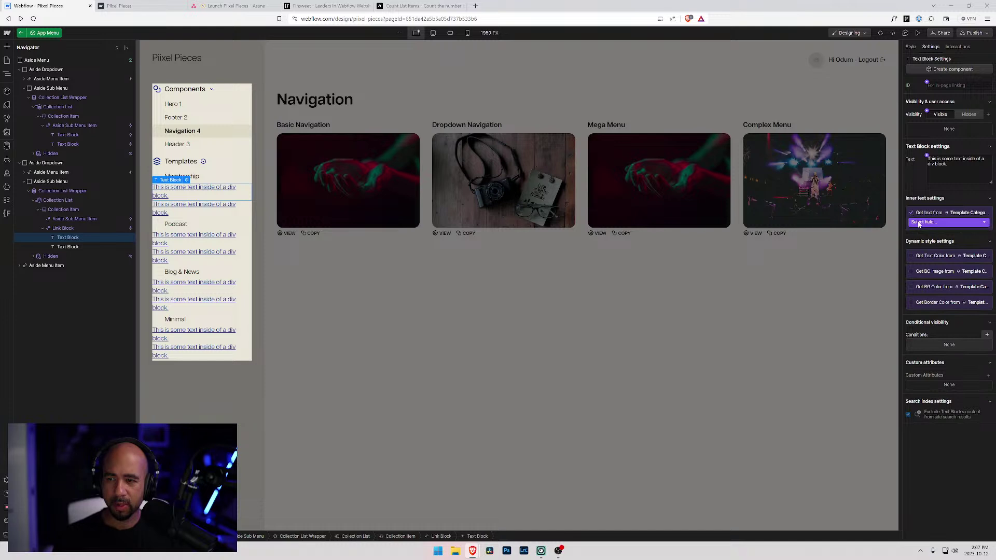
{"action": "left_click", "coordinate": [931, 222]}
{"action": "left_click", "coordinate": [928, 244]}
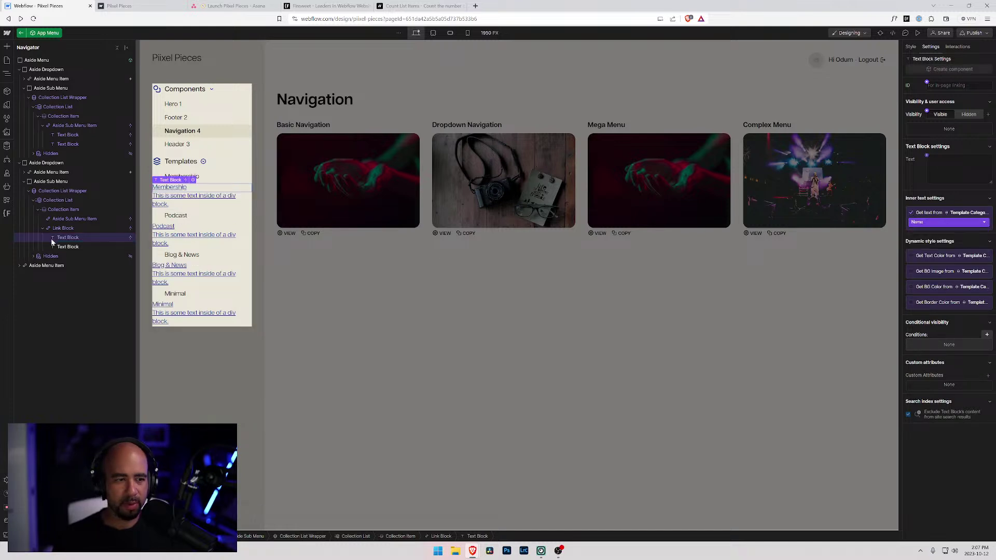
{"action": "left_click", "coordinate": [70, 247]}
{"action": "left_click", "coordinate": [926, 215]}
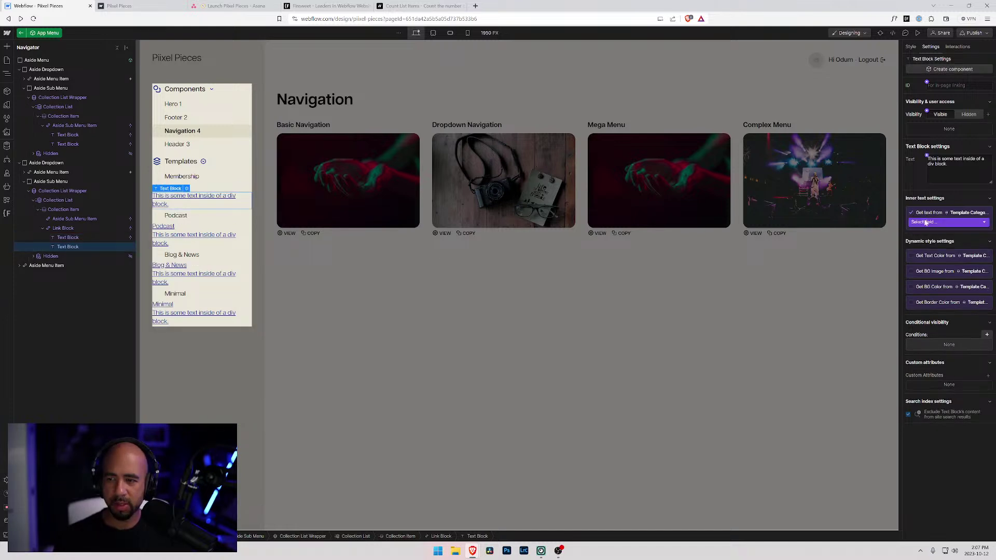
{"action": "left_click", "coordinate": [931, 222]}
{"action": "left_click", "coordinate": [927, 256]}
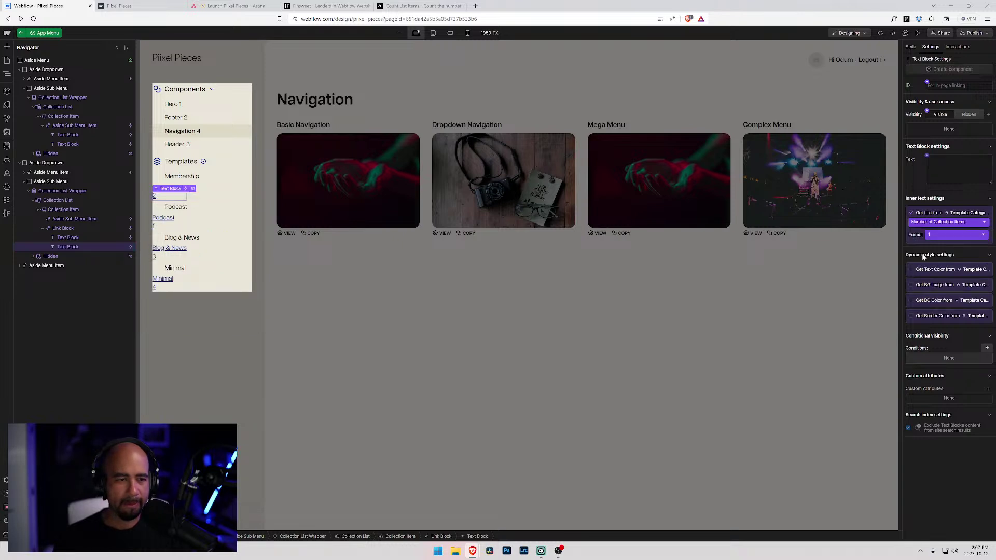
{"action": "left_click", "coordinate": [63, 228]}
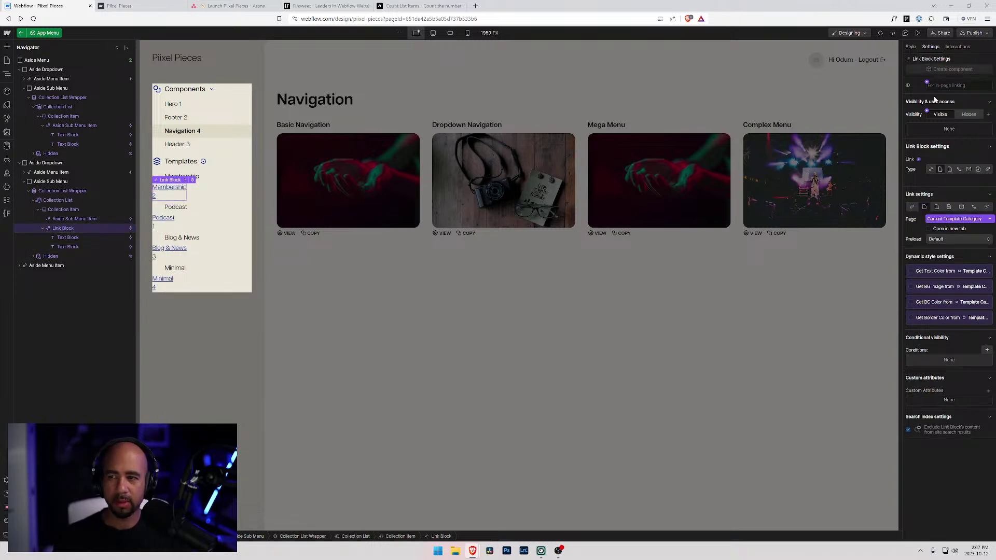
- Give the link block the Aside Sub Menu Item class and delete the old sub menu item
{"action": "left_click", "coordinate": [911, 46]}
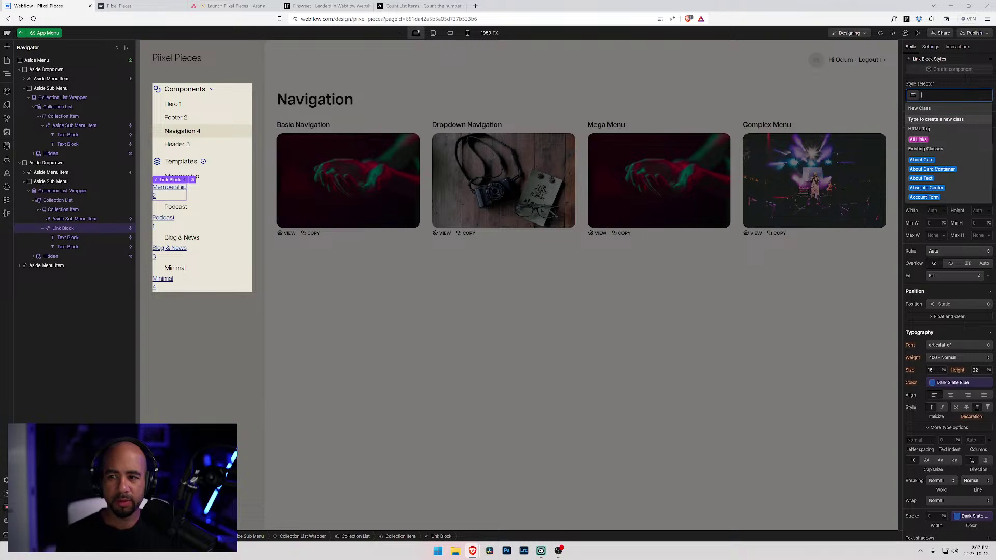
{"action": "type", "text": "Aside Su"}
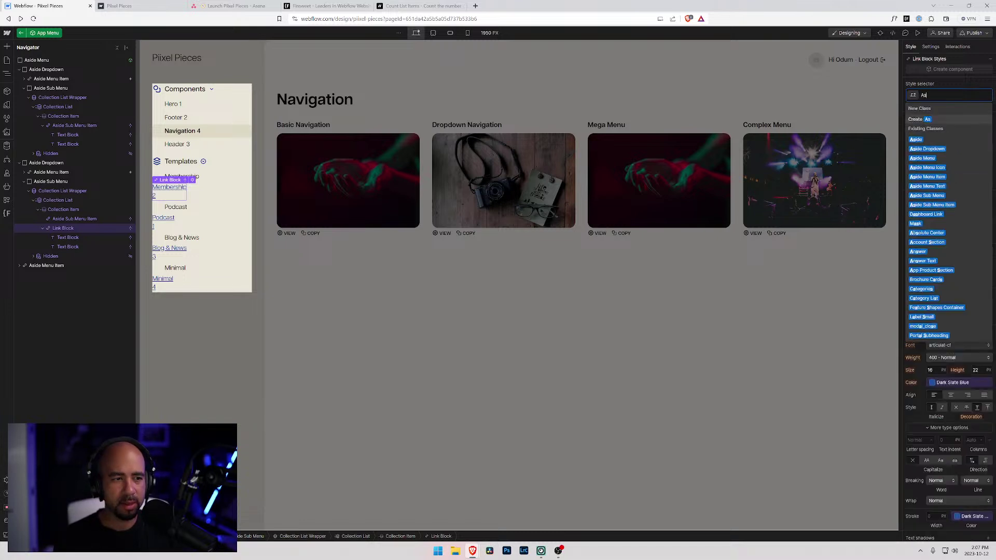
{"action": "key", "text": "Down"}
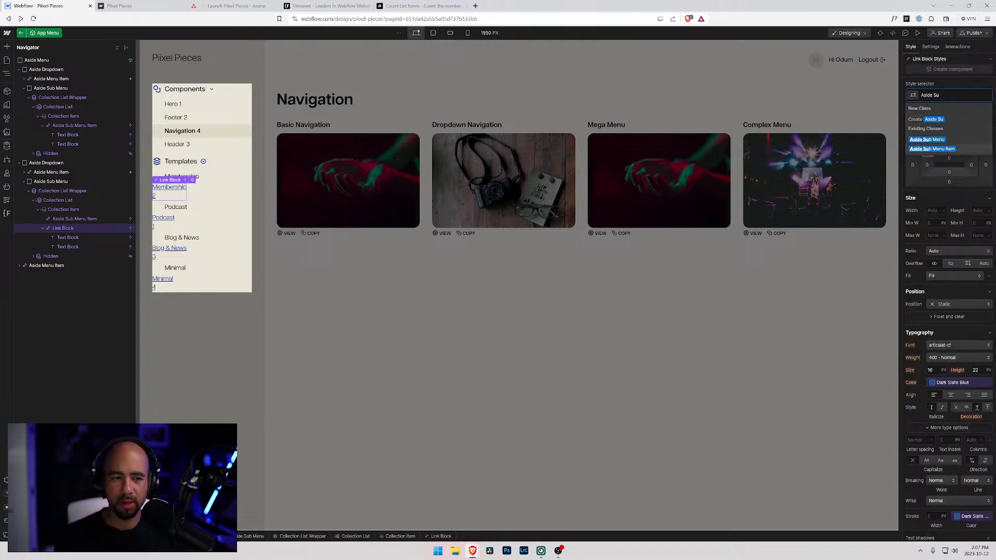
{"action": "key", "text": "Return"}
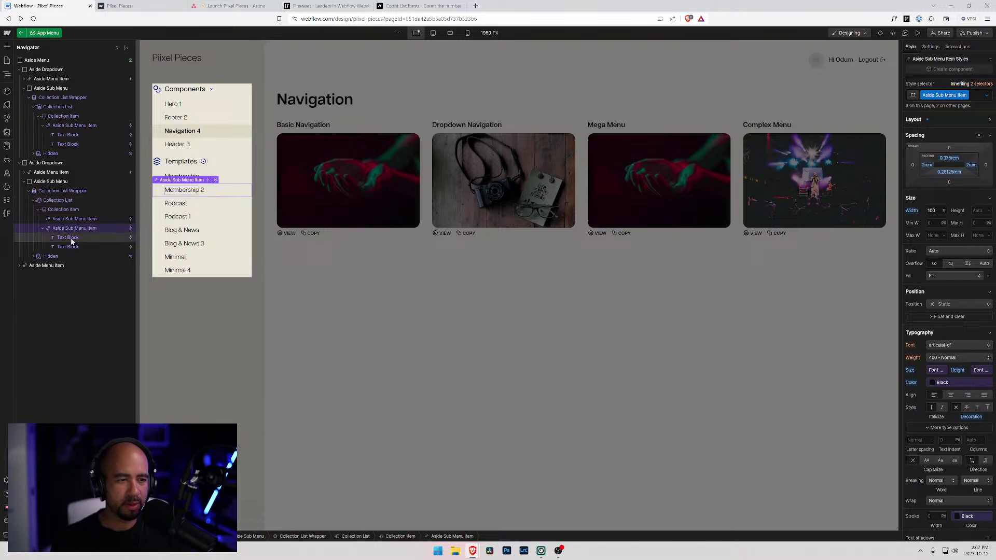
{"action": "left_click", "coordinate": [80, 219]}
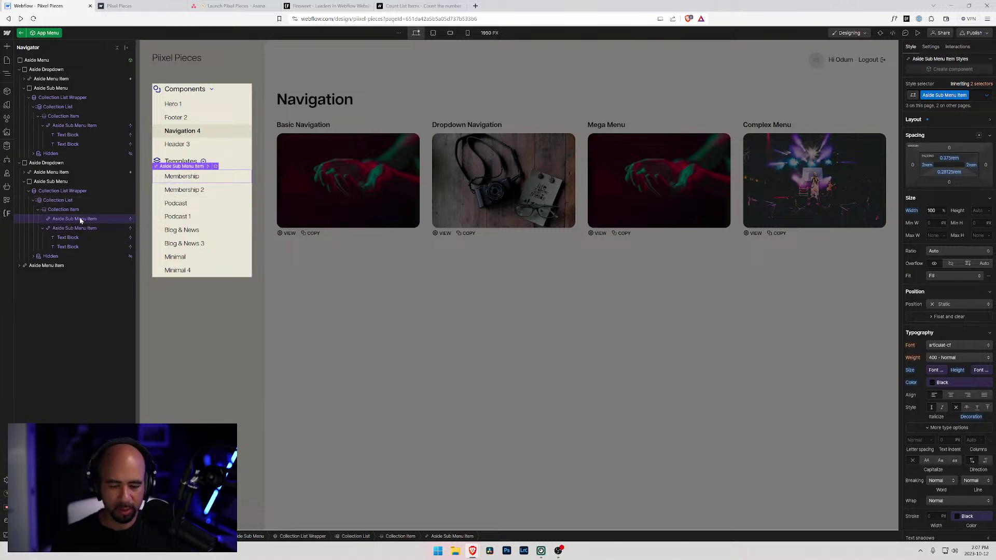
{"action": "key", "text": "Delete"}
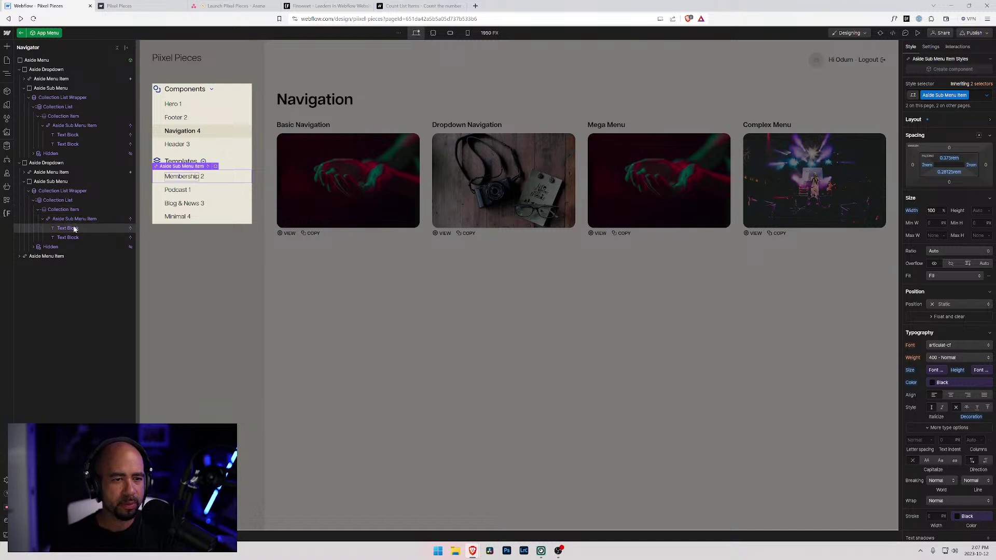
- Create the Aside Menu Count class on the count text block
{"action": "left_click", "coordinate": [64, 237]}
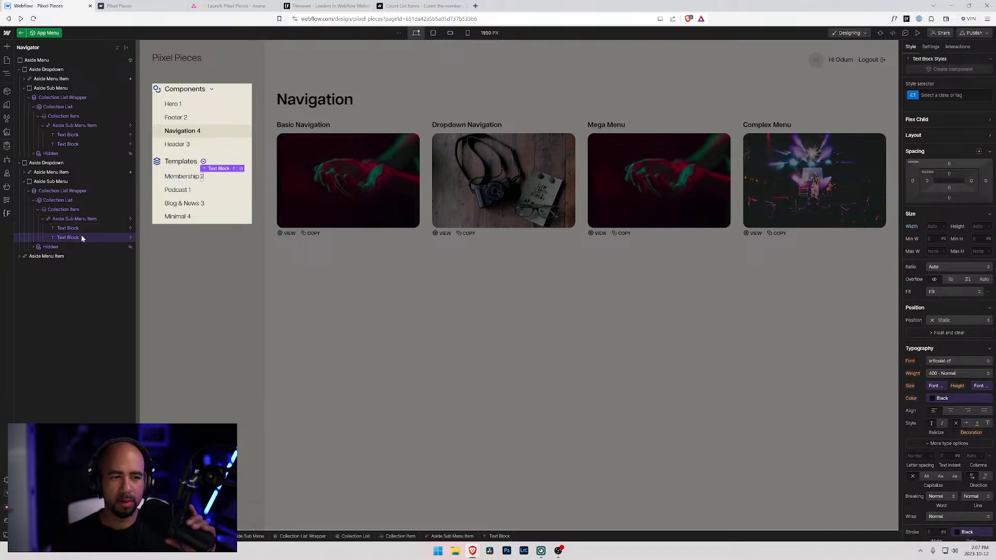
{"action": "left_click", "coordinate": [939, 95]}
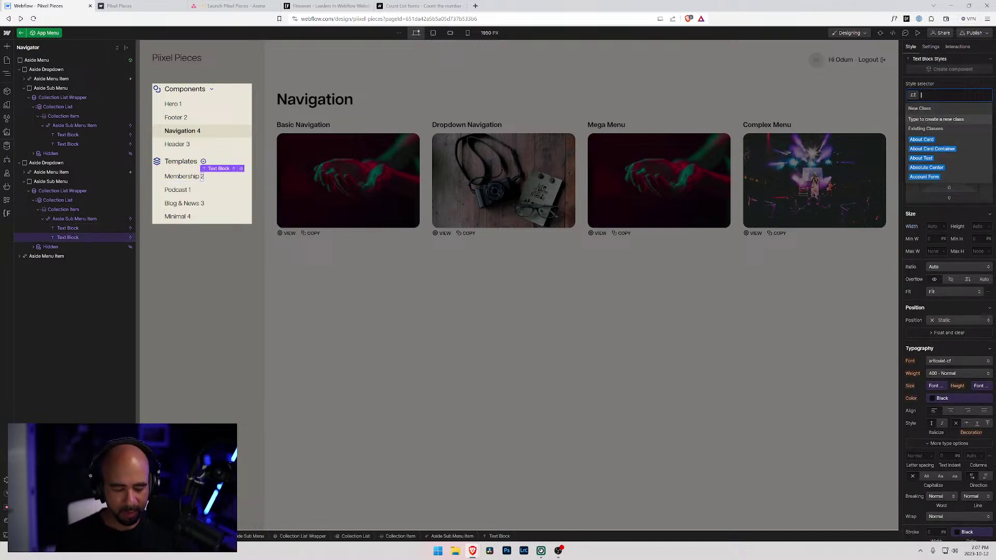
{"action": "type", "text": "s"}
{"action": "key", "text": "BackSpace"}
{"action": "type", "text": "Asid"}
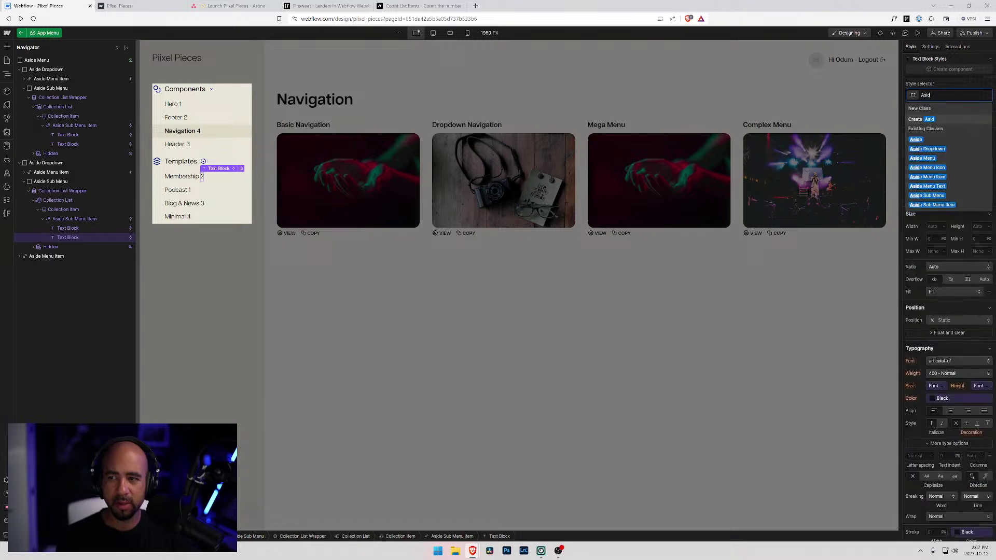
{"action": "type", "text": "e M"}
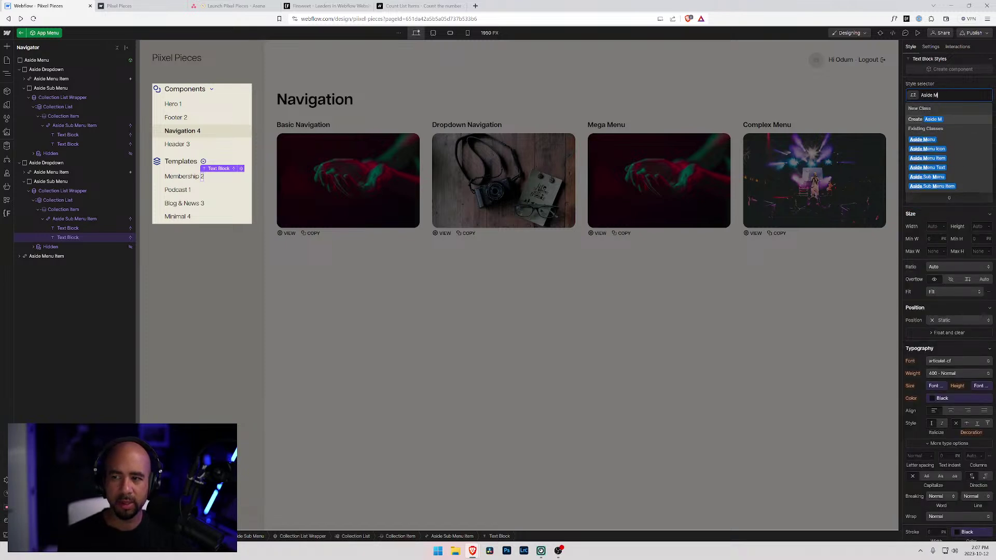
{"action": "type", "text": "enu Count"}
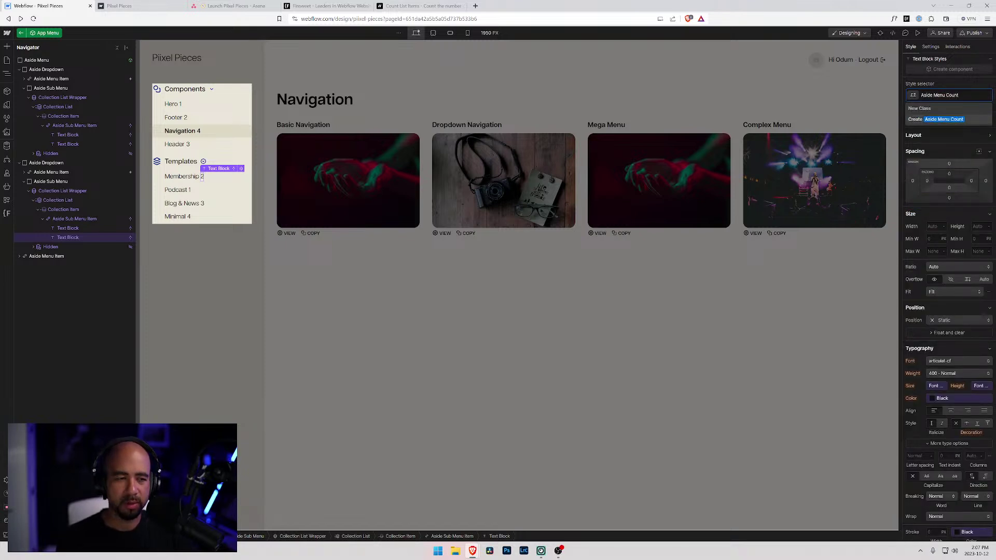
{"action": "key", "text": "Return"}
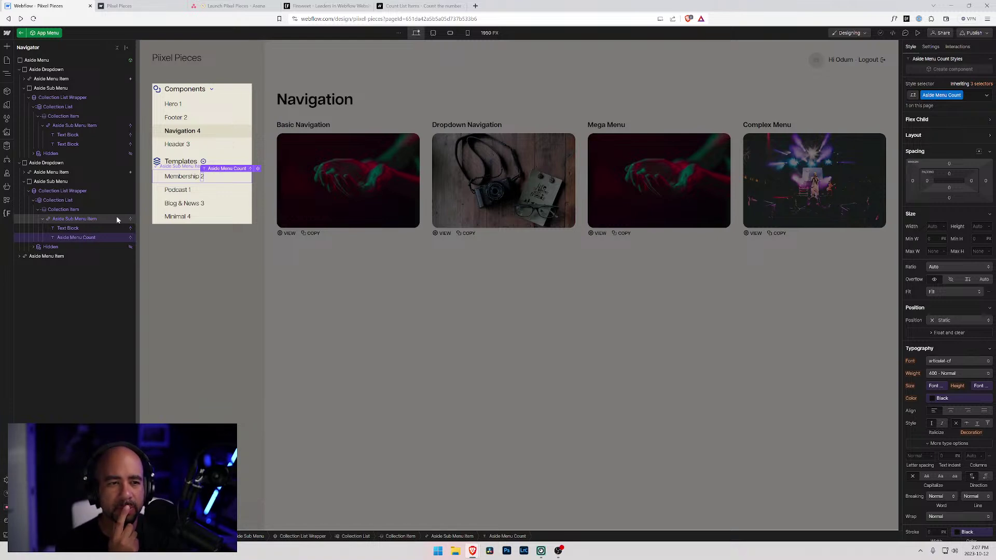
- Wrap the count text block in a new Div Block
{"action": "left_click", "coordinate": [64, 220]}
{"action": "key", "text": "ctrl+e"}
{"action": "type", "text": "d"}
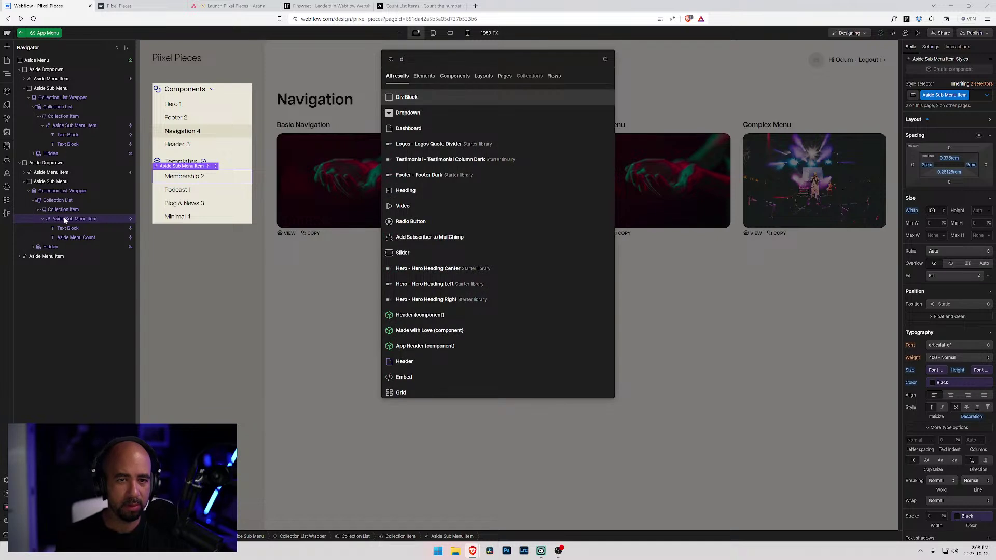
{"action": "type", "text": "iv"}
{"action": "key", "text": "Escape"}
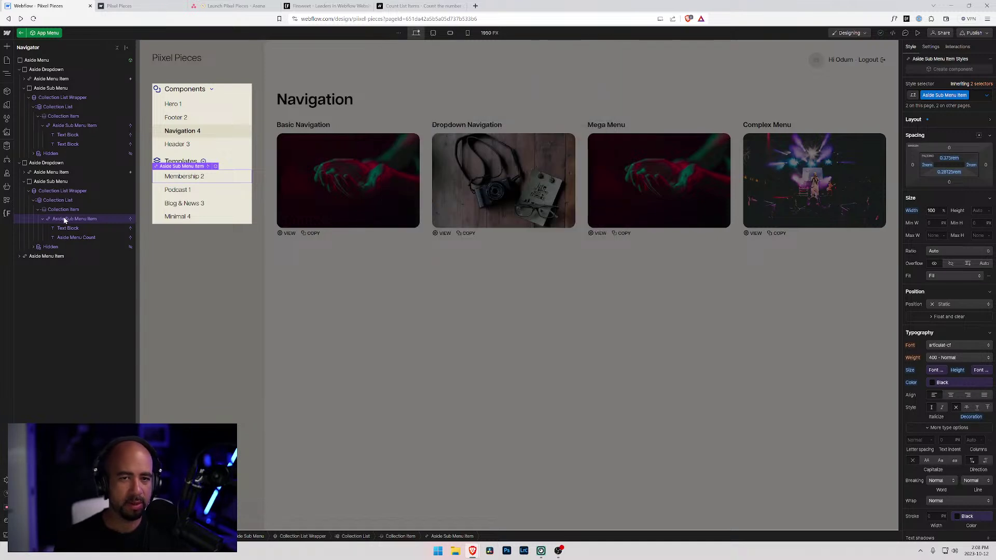
{"action": "left_click", "coordinate": [77, 237]}
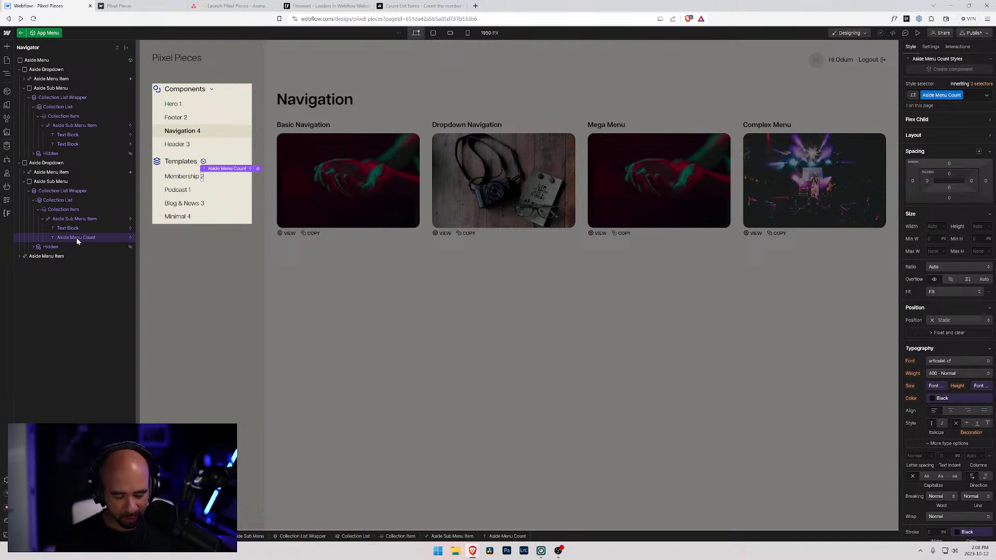
{"action": "key", "text": "ctrl+alt+g"}
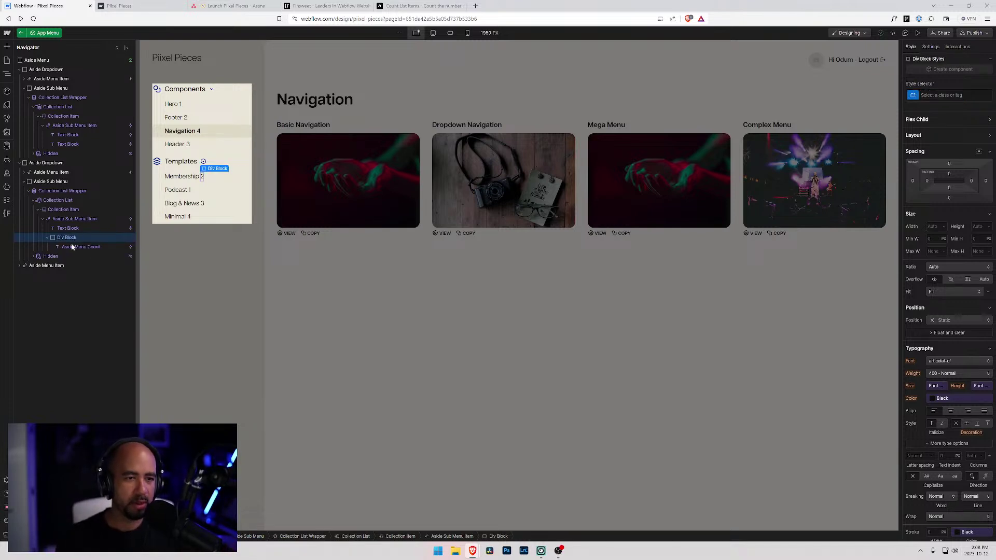
- Add '(' and ')' Text Blocks on either side of the count inside the wrapper
{"action": "key", "text": "ctrl+k"}
{"action": "type", "text": "tex"}
{"action": "key", "text": "Down"}
{"action": "key", "text": "Return"}
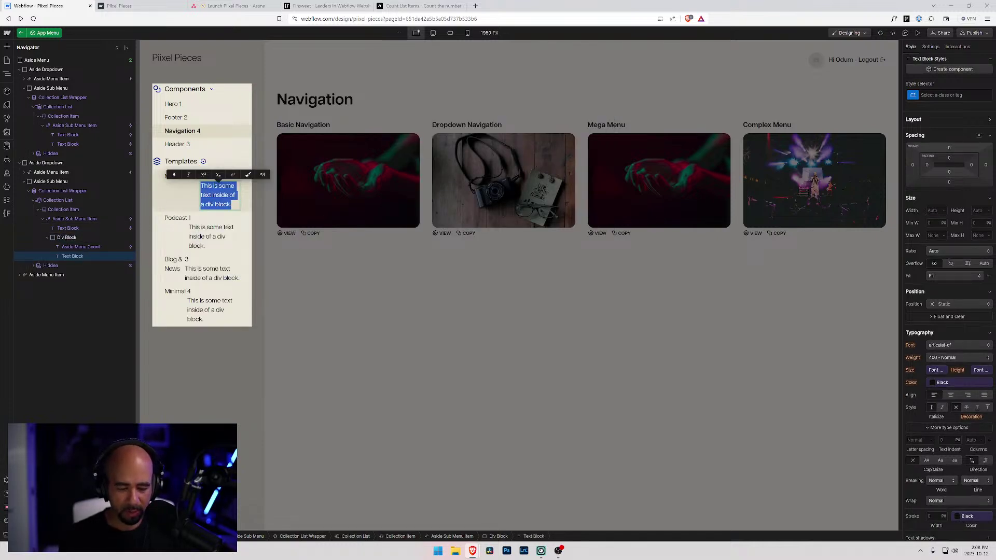
{"action": "type", "text": "("}
{"action": "left_click_drag", "start_coordinate": [73, 256], "coordinate": [208, 199]}
{"action": "key", "text": "ctrl+d"}
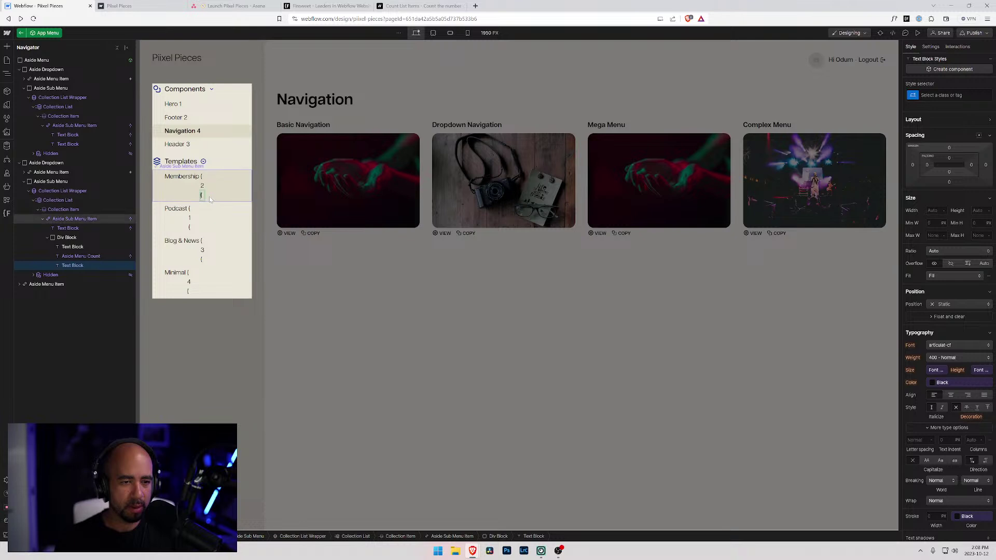
{"action": "type", "text": ")"}
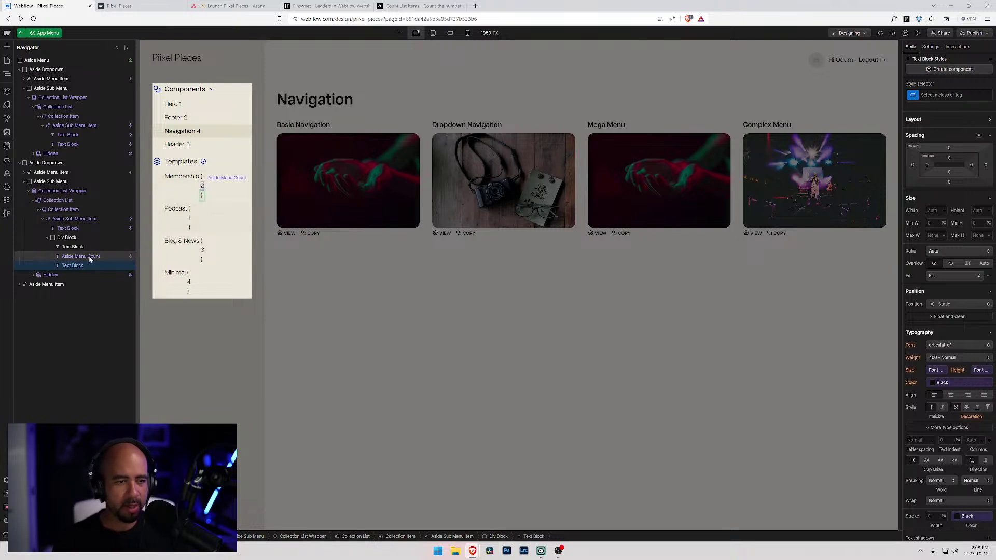
- Move the Aside Menu Count class from the count text to the wrapper div
{"action": "left_click", "coordinate": [73, 247]}
{"action": "left_click", "coordinate": [61, 238]}
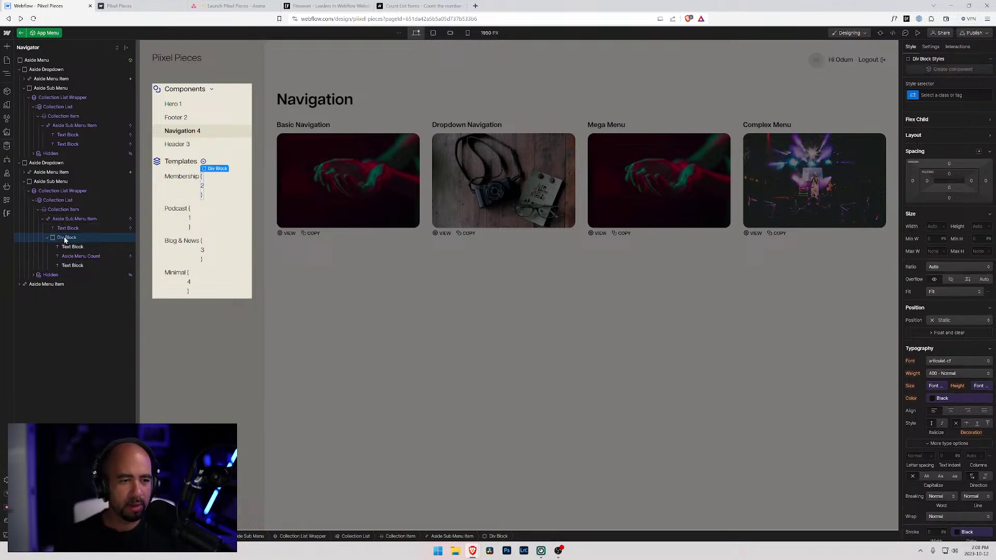
{"action": "left_click", "coordinate": [74, 258]}
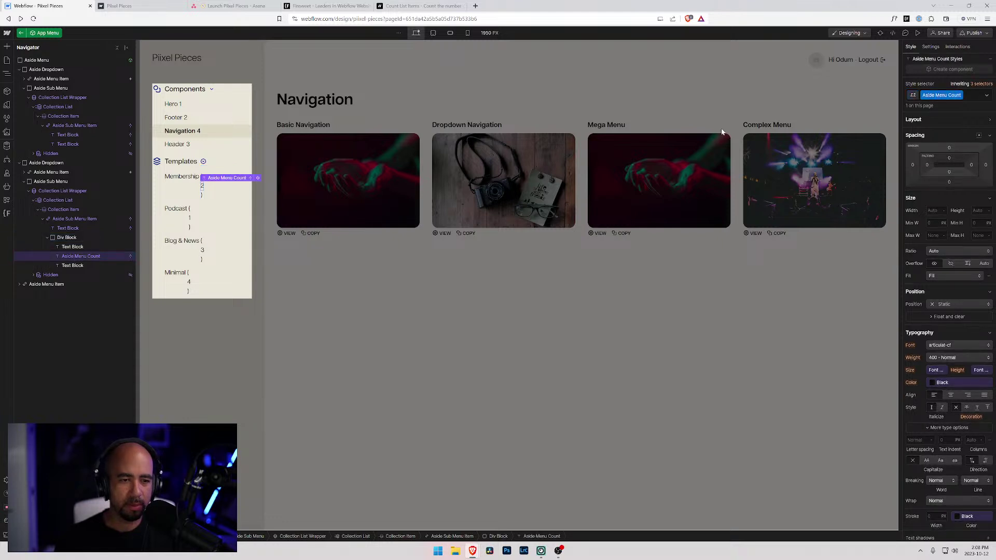
{"action": "left_click", "coordinate": [967, 96]}
{"action": "key", "text": "BackSpace"}
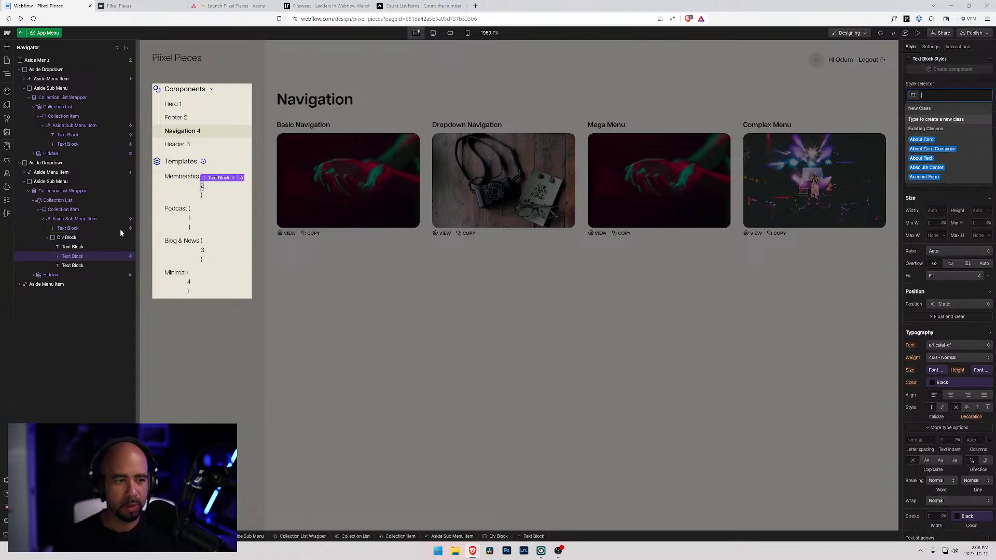
{"action": "left_click", "coordinate": [66, 238]}
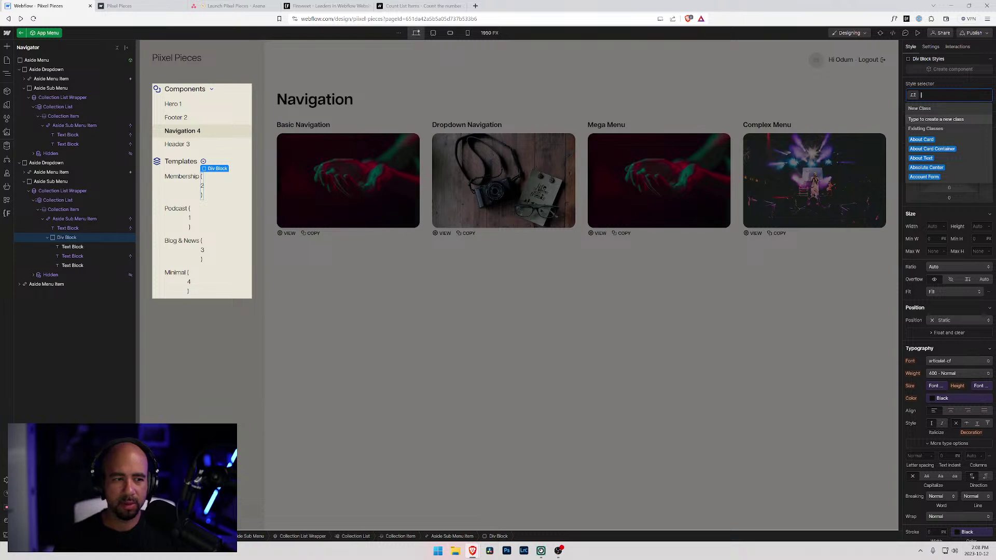
{"action": "type", "text": "Aside Menu"}
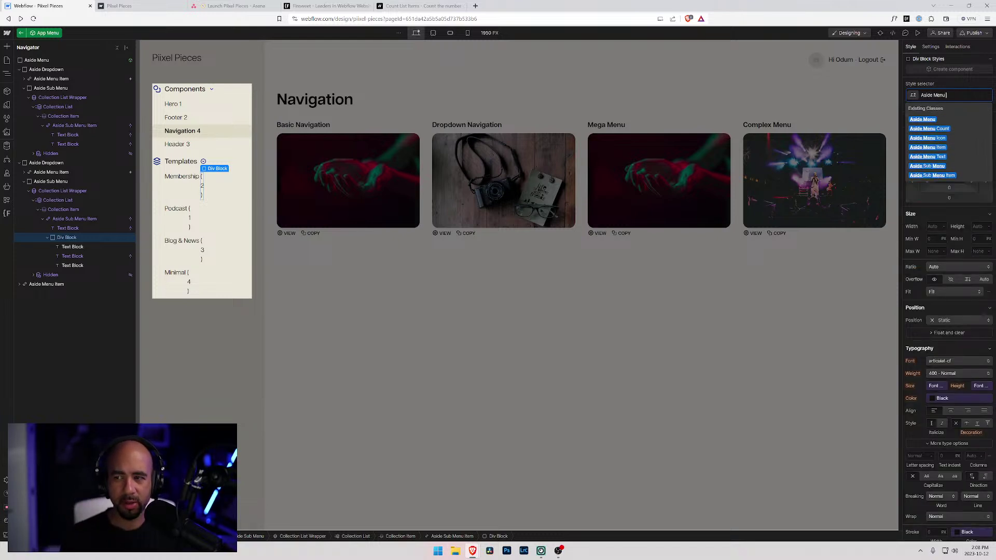
{"action": "type", "text": " Count"}
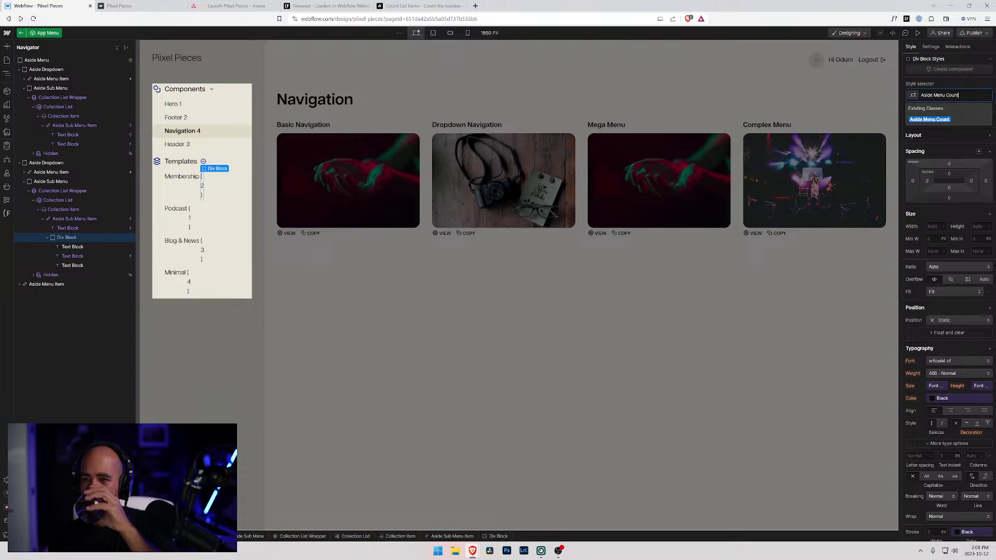
{"action": "key", "text": "Return"}
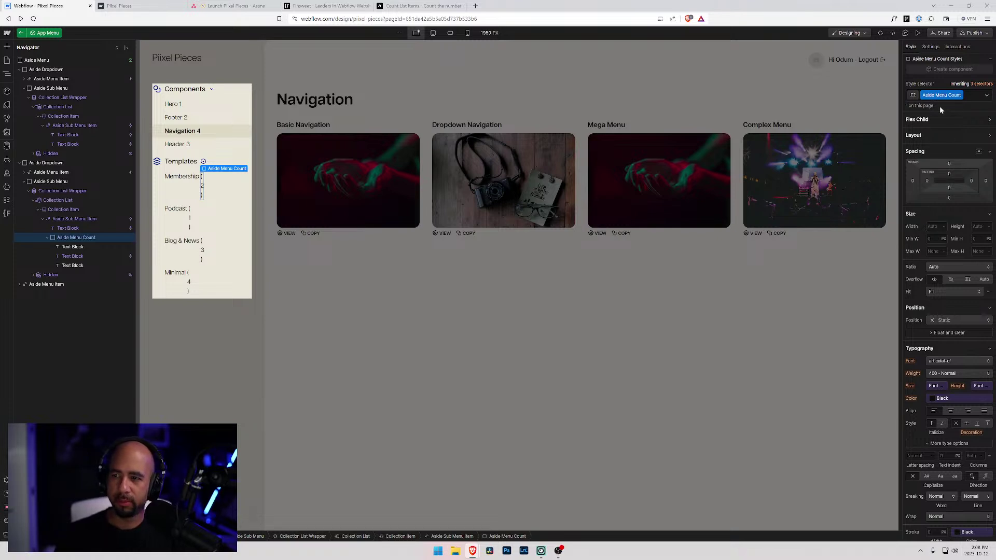
- Set the Aside Menu Count wrapper's Display to Flex so brackets and count sit in a row
{"action": "left_click", "coordinate": [926, 120]}
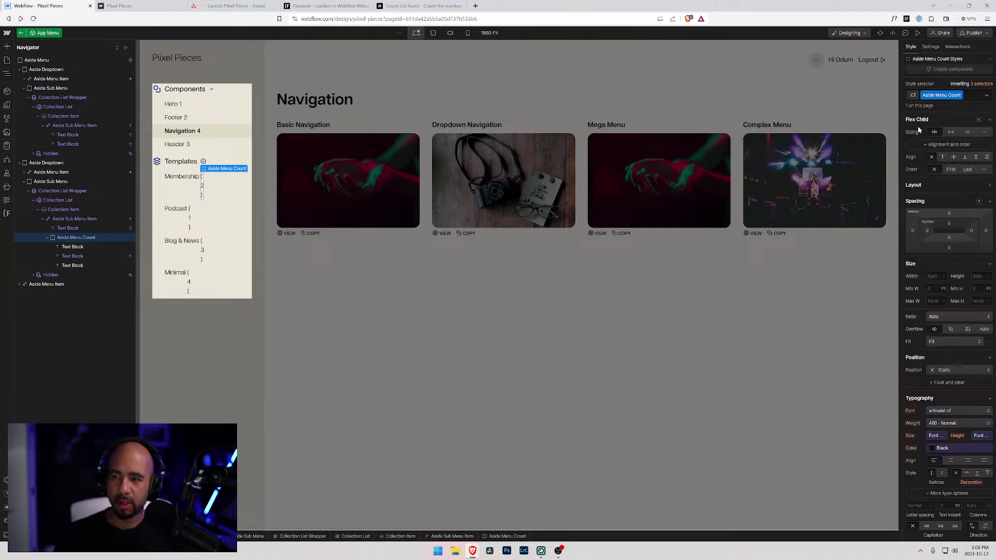
{"action": "left_click", "coordinate": [914, 185]}
{"action": "left_click", "coordinate": [943, 199]}
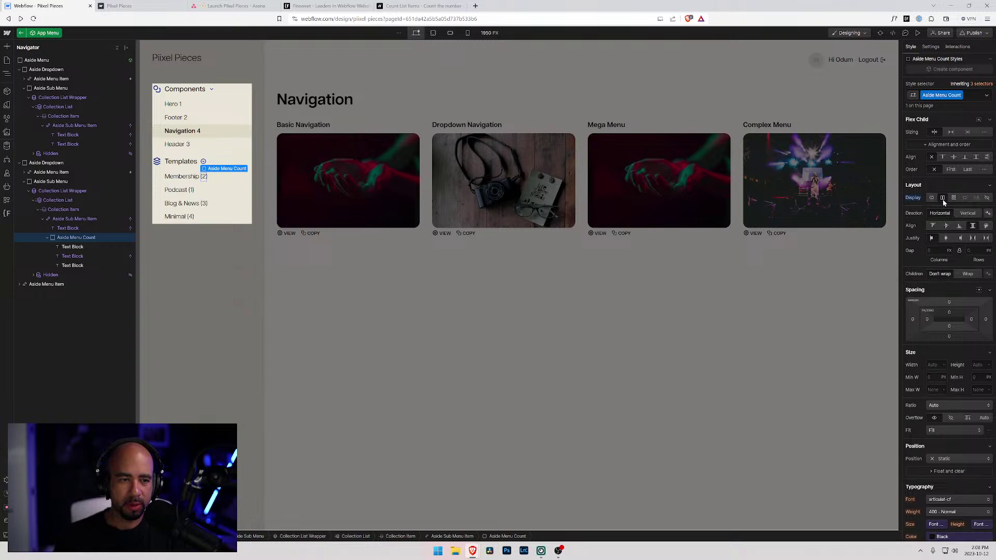
- Set the count's line height to the Line Height Small variable
{"action": "scroll", "coordinate": [927, 371], "scroll_direction": "down", "scroll_amount": 2}
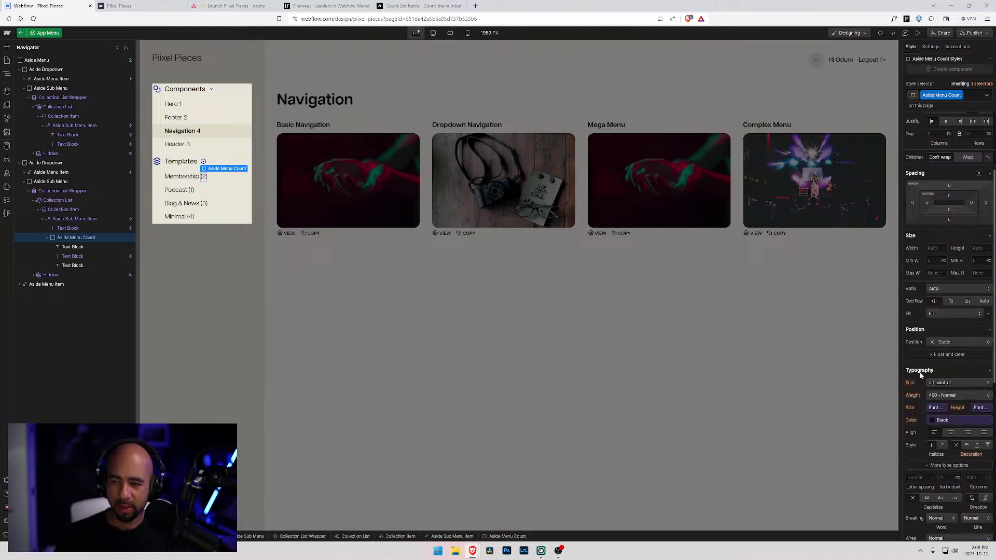
{"action": "left_click", "coordinate": [933, 408]}
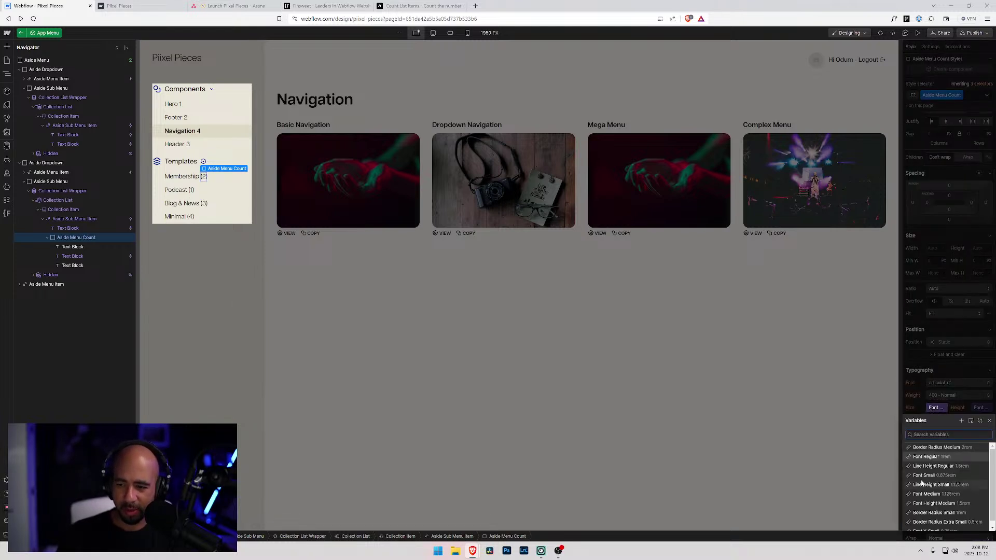
{"action": "scroll", "coordinate": [929, 483], "scroll_direction": "down", "scroll_amount": 2}
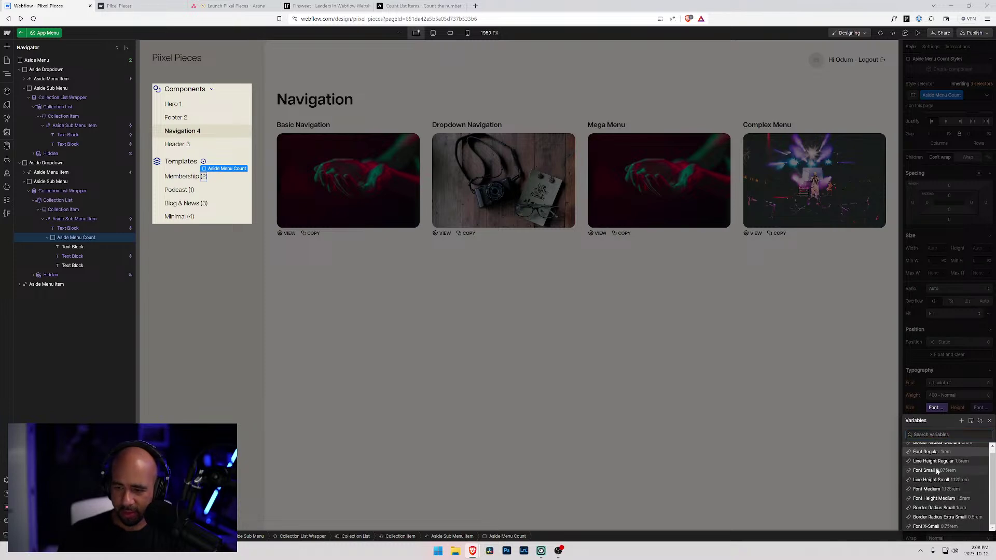
{"action": "left_click", "coordinate": [932, 471]}
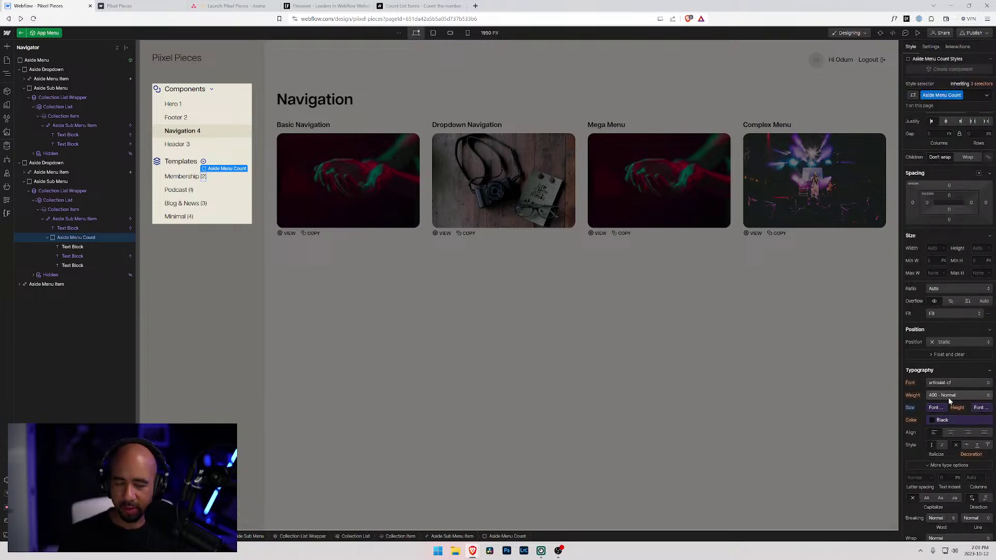
{"action": "key", "text": "ctrl+plus"}
{"action": "key", "text": "ctrl+plus"}
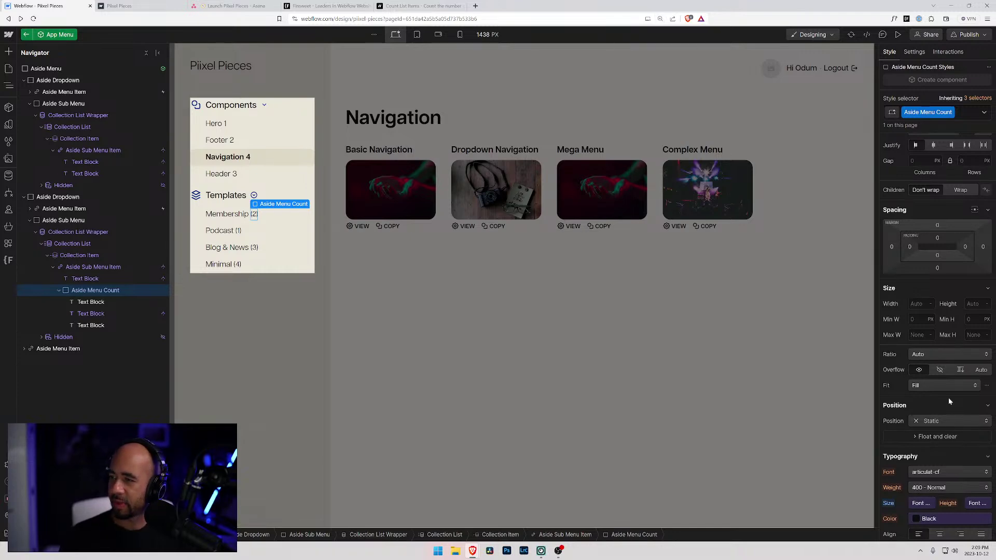
{"action": "scroll", "coordinate": [940, 326], "scroll_direction": "down", "scroll_amount": 5}
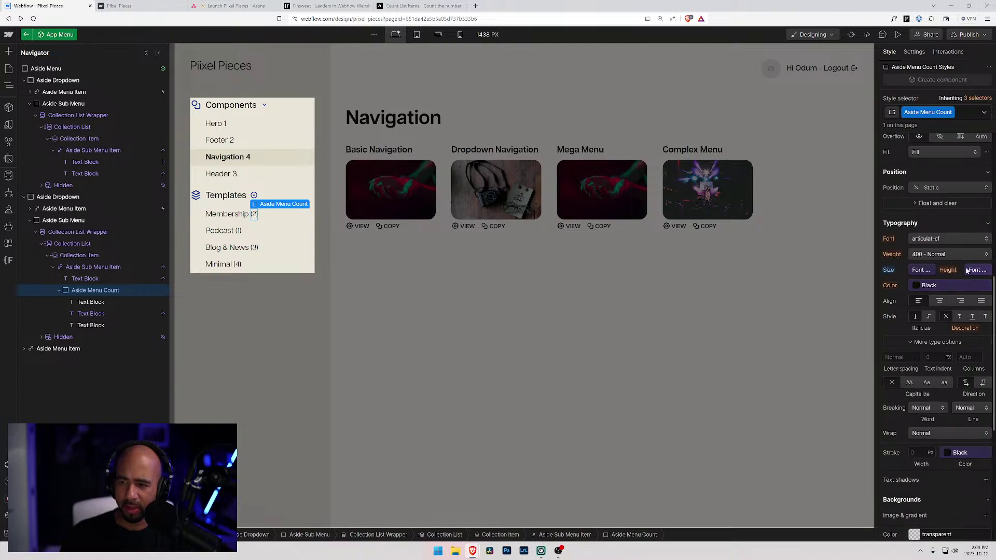
{"action": "left_click", "coordinate": [969, 271]}
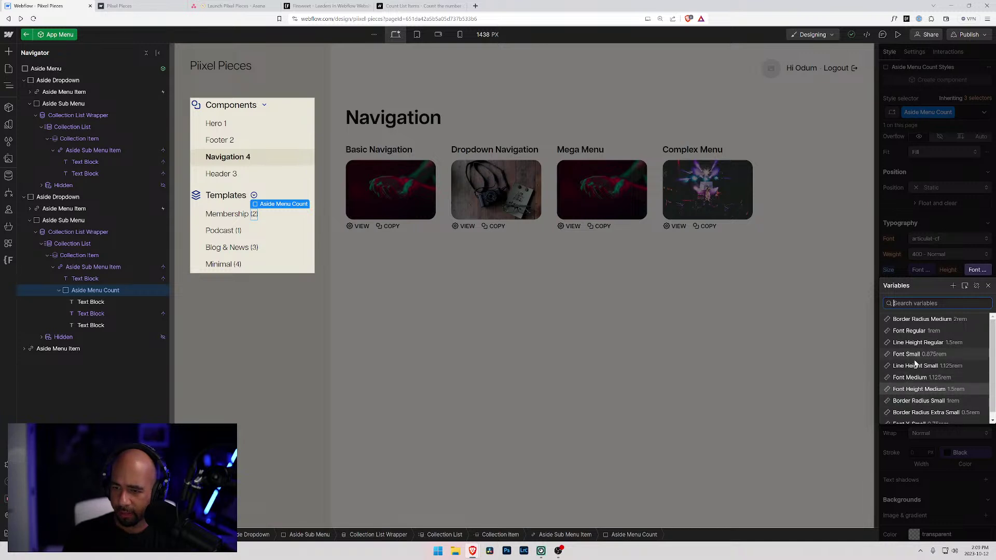
{"action": "left_click", "coordinate": [915, 366]}
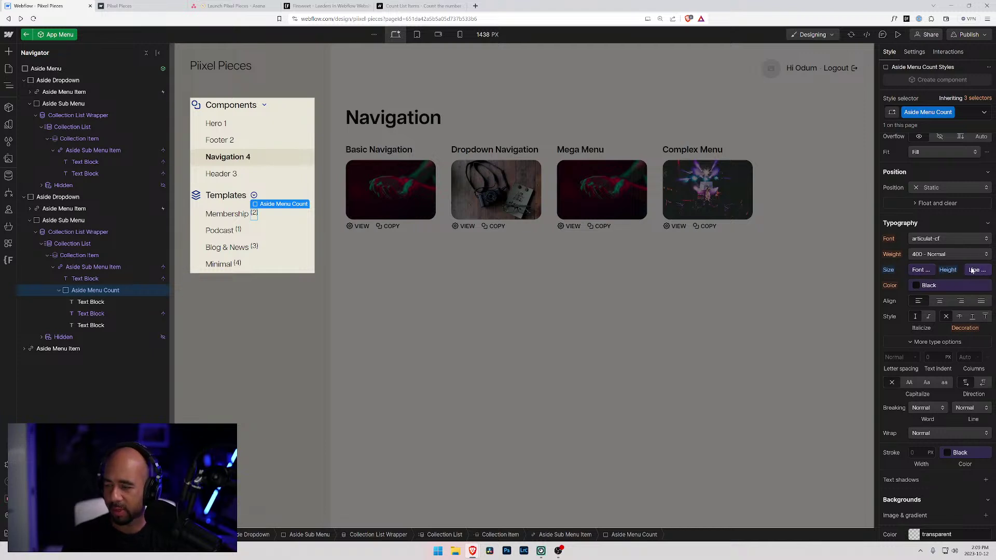
{"action": "left_click", "coordinate": [971, 270]}
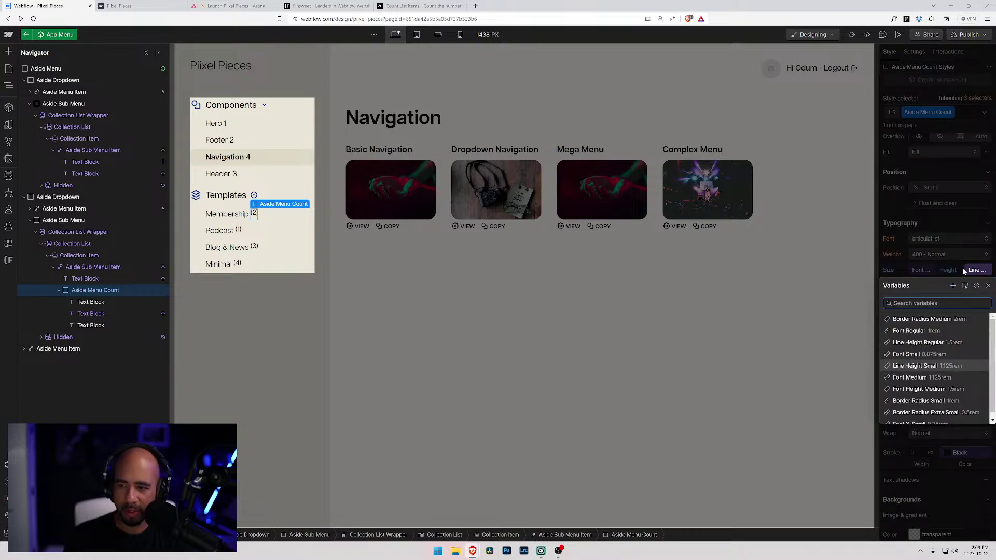
{"action": "left_click", "coordinate": [956, 268]}
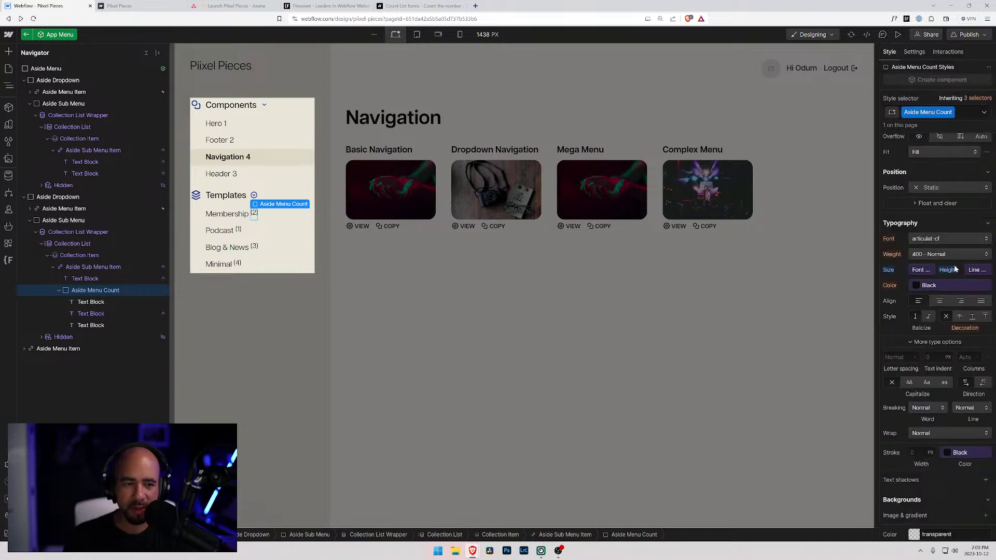
- Vertically centre the counts beside the template names in the Aside Sub Menu Item
{"action": "left_click", "coordinate": [78, 268]}
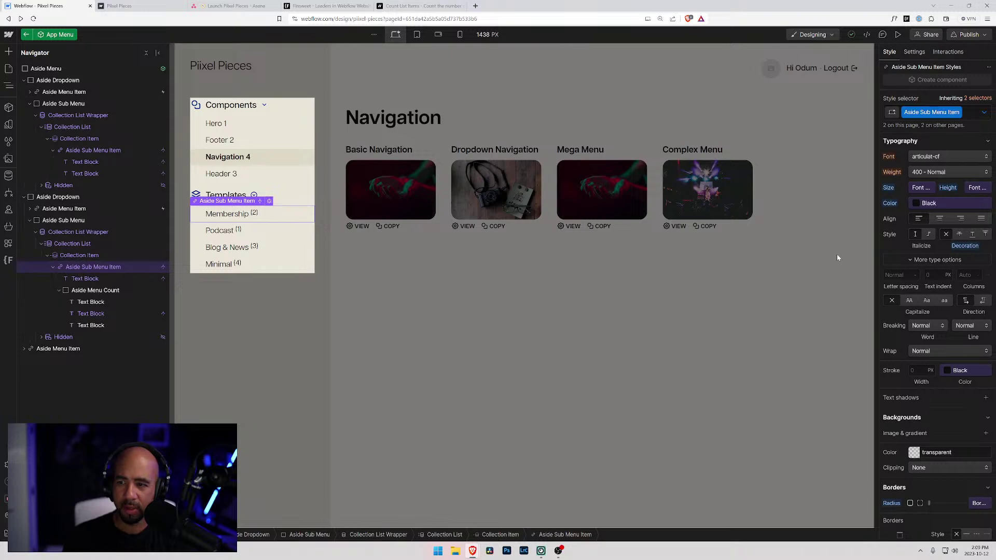
{"action": "scroll", "coordinate": [922, 245], "scroll_direction": "up", "scroll_amount": 4}
{"action": "scroll", "coordinate": [921, 244], "scroll_direction": "up", "scroll_amount": 3}
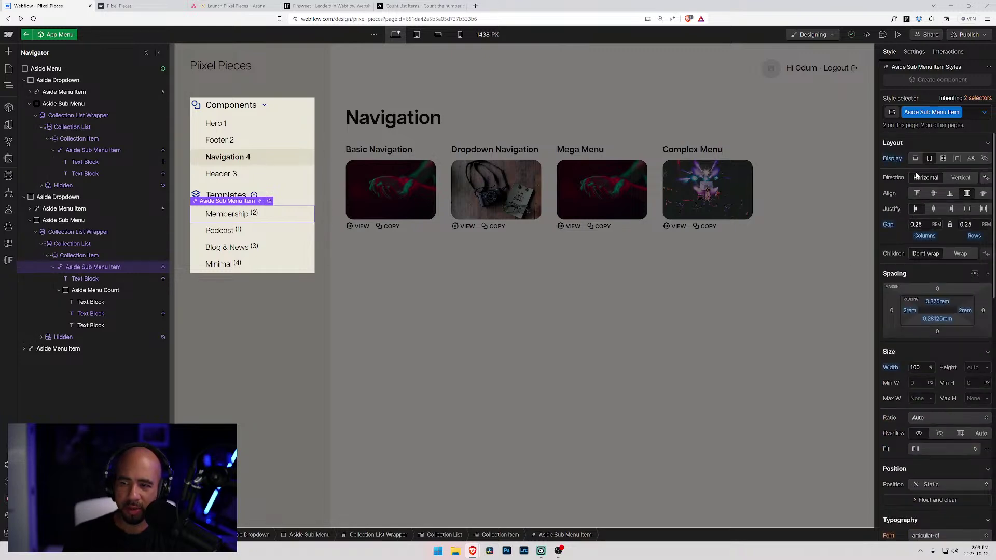
{"action": "left_click", "coordinate": [933, 195]}
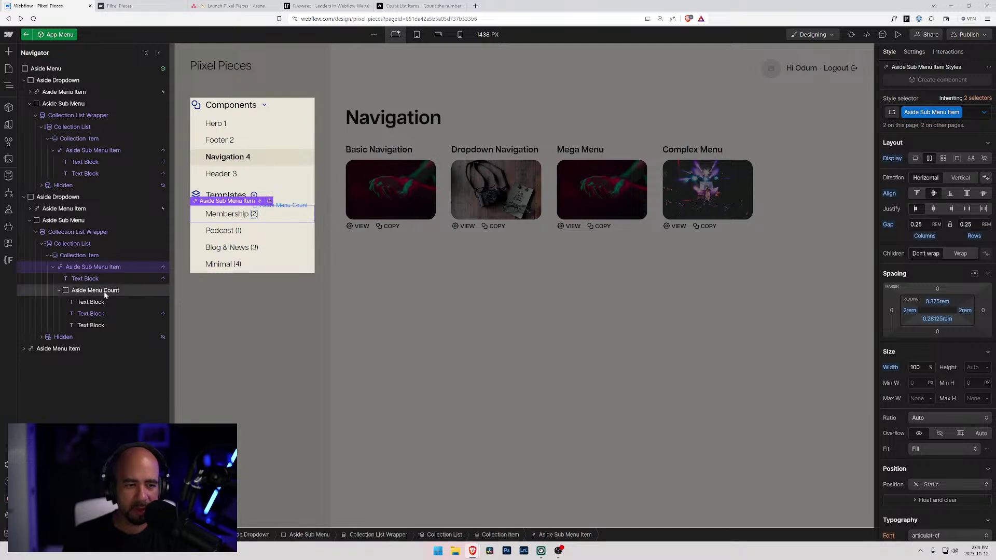
- Set the Aside Menu Count text to the Font X-Small size variable, with line height from a variable
{"action": "left_click", "coordinate": [89, 291]}
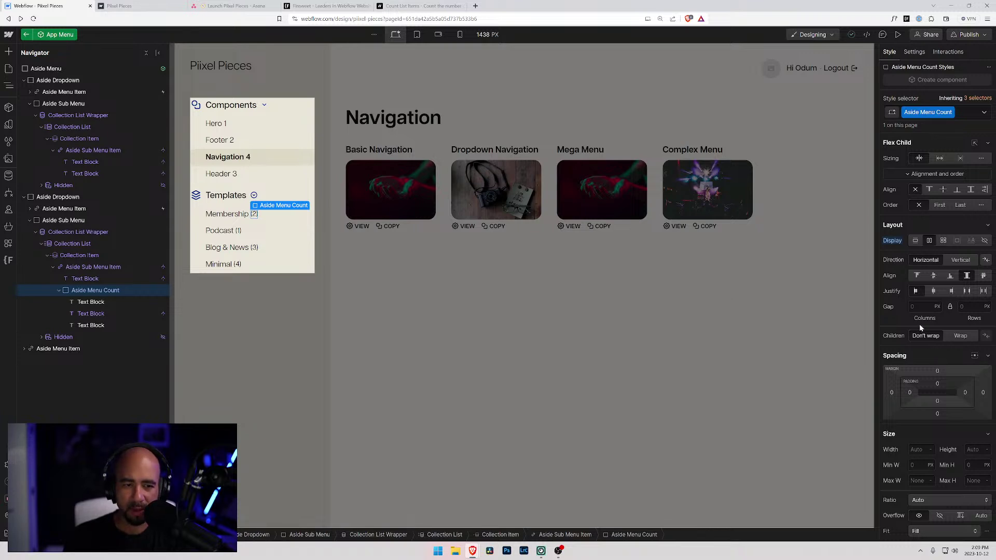
{"action": "scroll", "coordinate": [921, 327], "scroll_direction": "down", "scroll_amount": 2}
{"action": "scroll", "coordinate": [920, 326], "scroll_direction": "down", "scroll_amount": 2}
{"action": "left_click", "coordinate": [920, 415]}
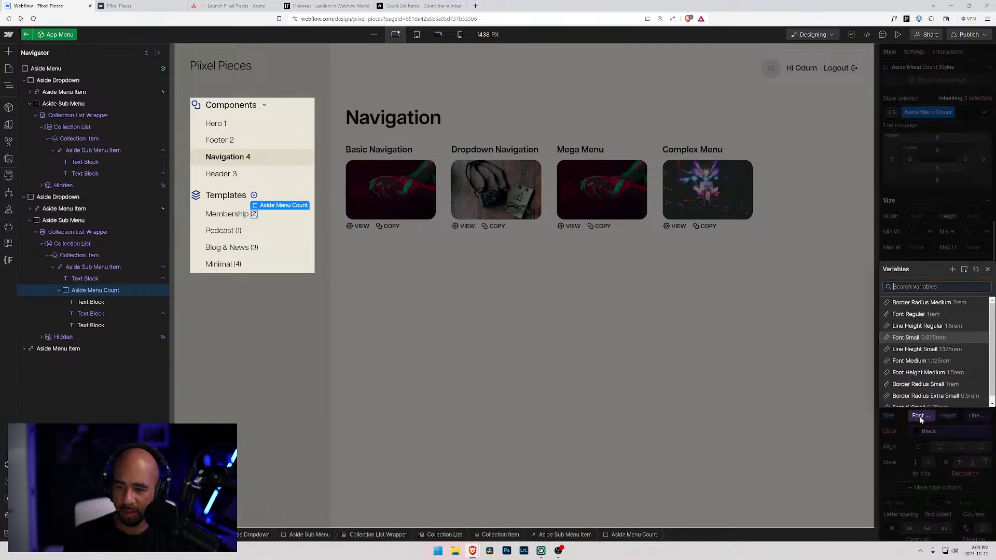
{"action": "scroll", "coordinate": [926, 374], "scroll_direction": "down", "scroll_amount": 1}
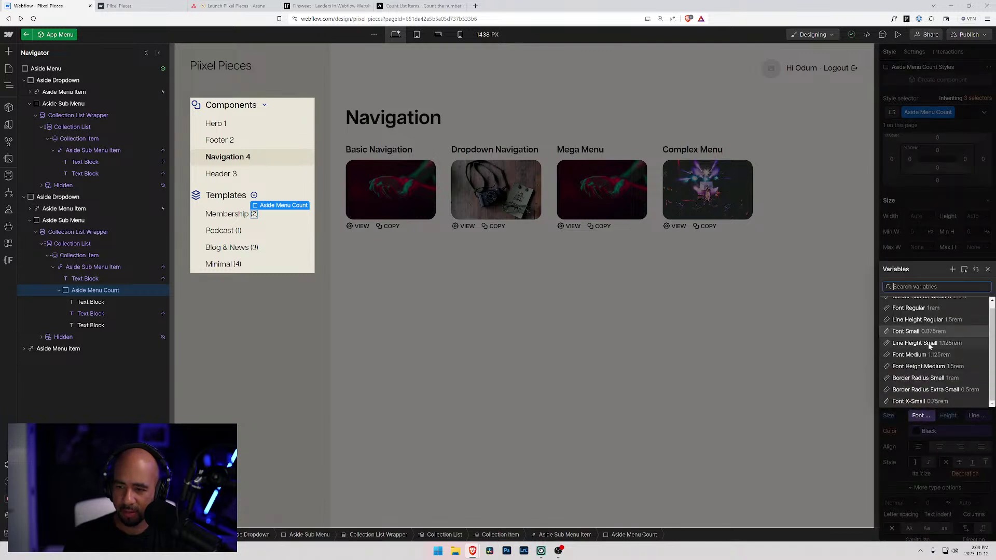
{"action": "left_click", "coordinate": [922, 402]}
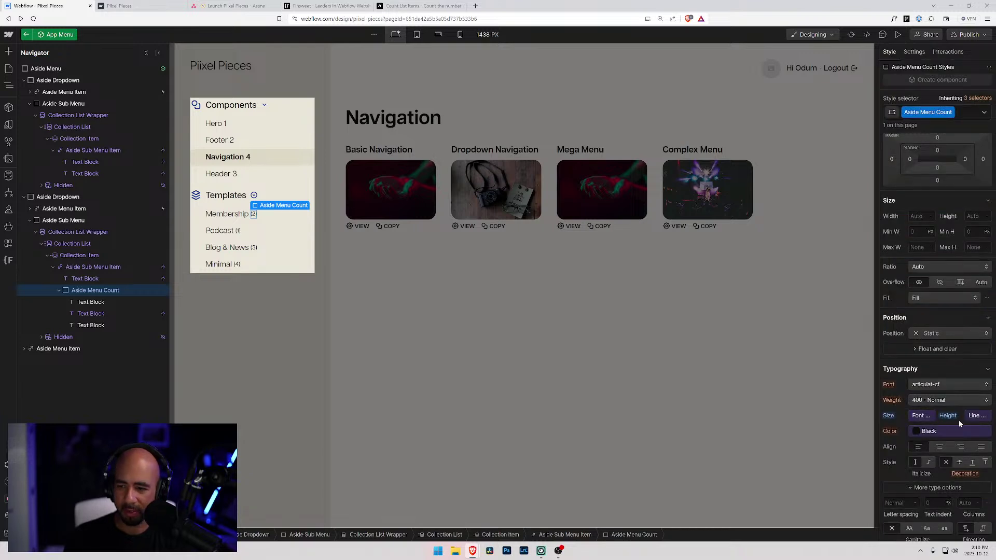
{"action": "left_click", "coordinate": [976, 416]}
{"action": "scroll", "coordinate": [957, 393], "scroll_direction": "down", "scroll_amount": 1}
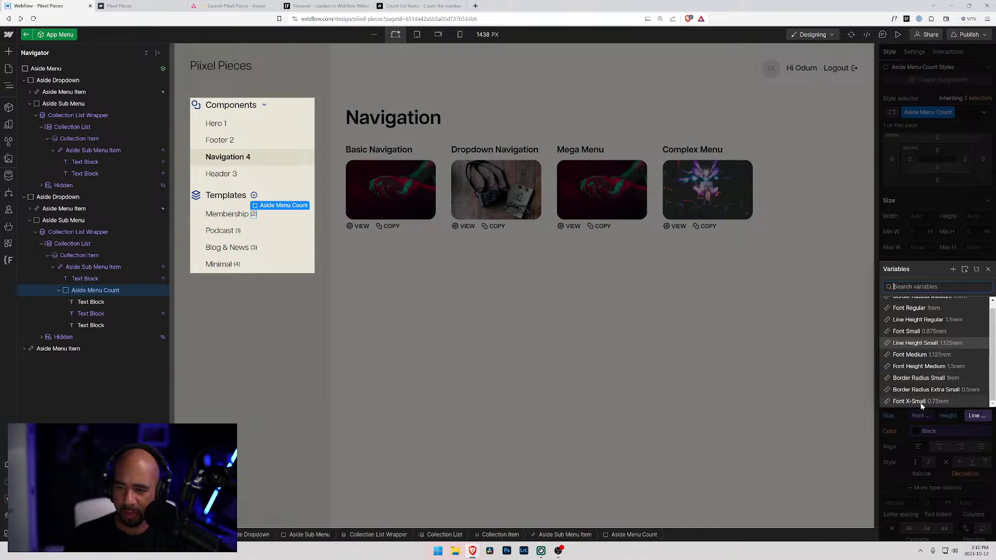
{"action": "scroll", "coordinate": [953, 391], "scroll_direction": "up", "scroll_amount": 1}
{"action": "scroll", "coordinate": [949, 384], "scroll_direction": "down", "scroll_amount": 1}
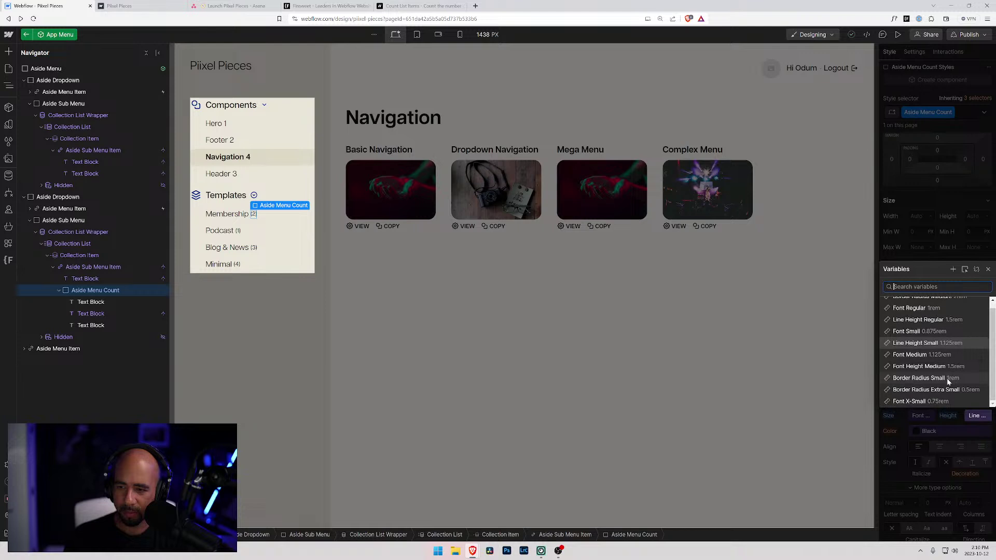
{"action": "left_click_drag", "start_coordinate": [262, 247], "coordinate": [141, 229]}
{"action": "left_click", "coordinate": [913, 258]}
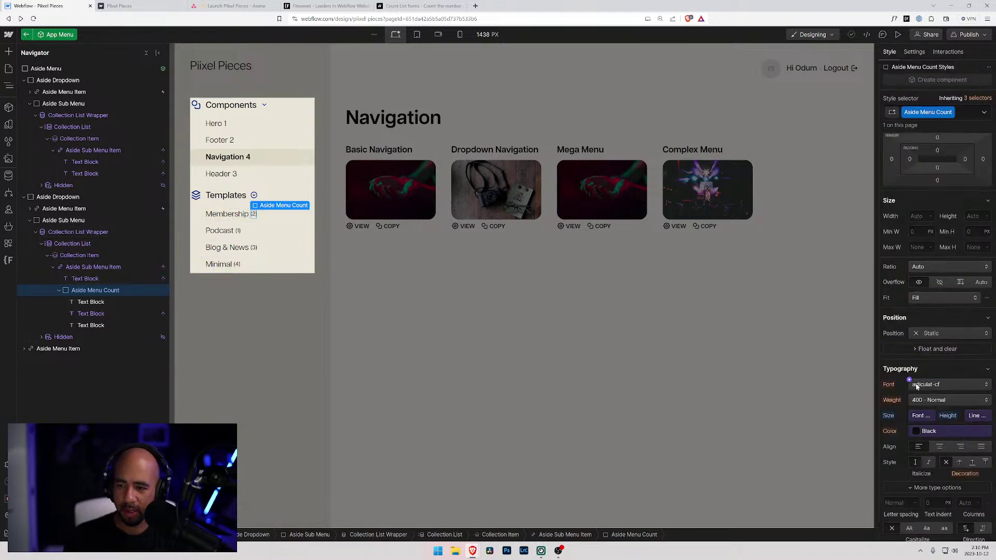
- Colour the count text with the Dim Grey variable
{"action": "left_click", "coordinate": [916, 431]}
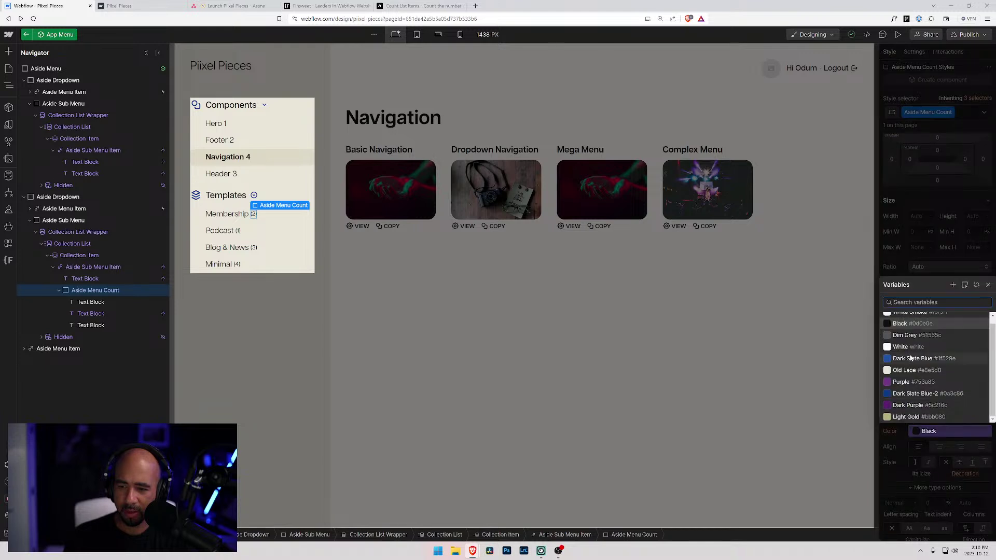
{"action": "left_click", "coordinate": [908, 340]}
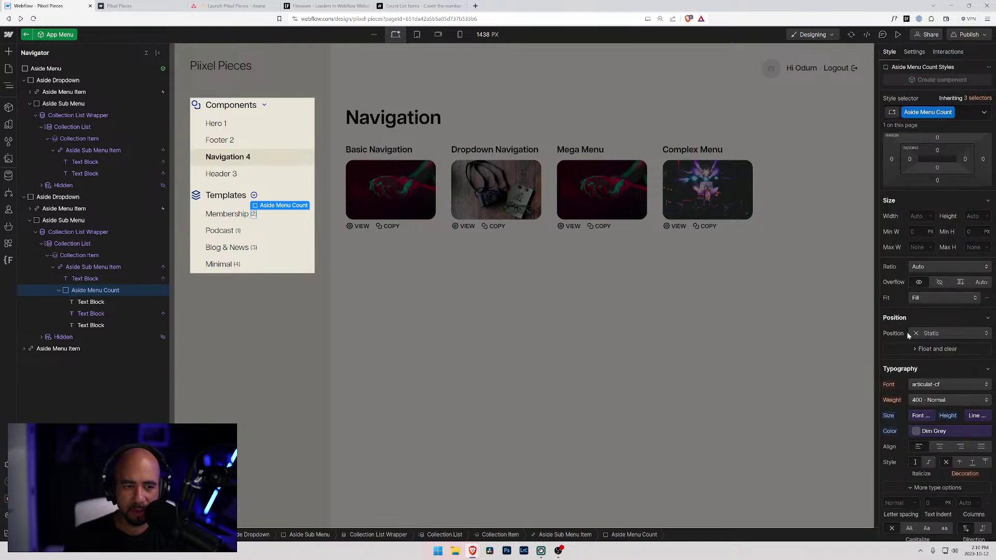
{"action": "left_click", "coordinate": [84, 279]}
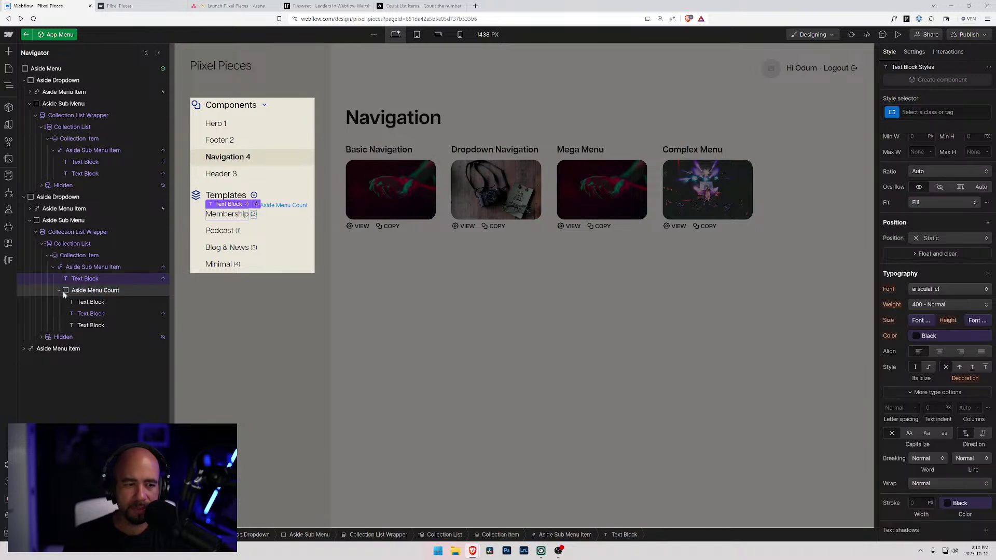
- Add a Div Block with the Aside Menu Count class inside the Components sub menu item
{"action": "left_click", "coordinate": [92, 153]}
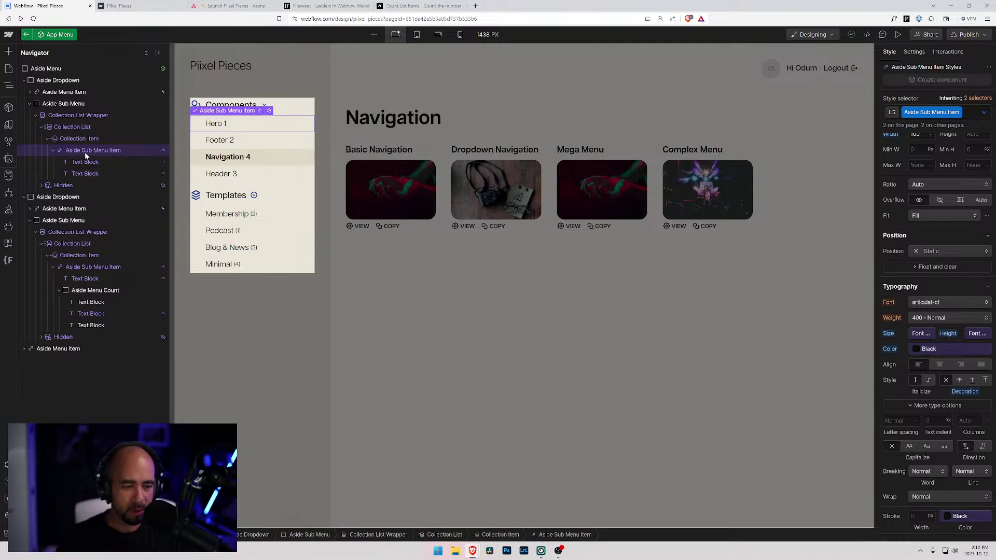
{"action": "key", "text": "ctrl+e"}
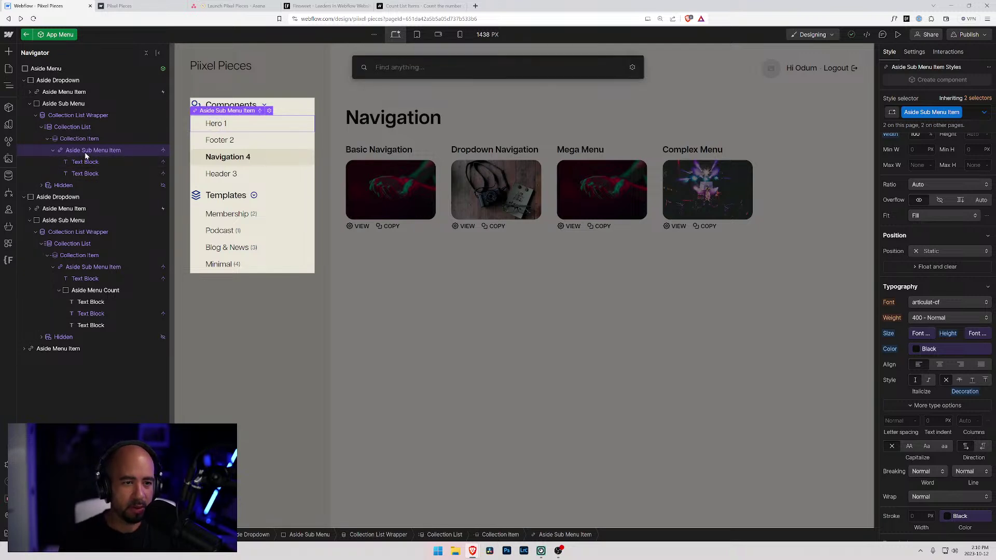
{"action": "type", "text": "div"}
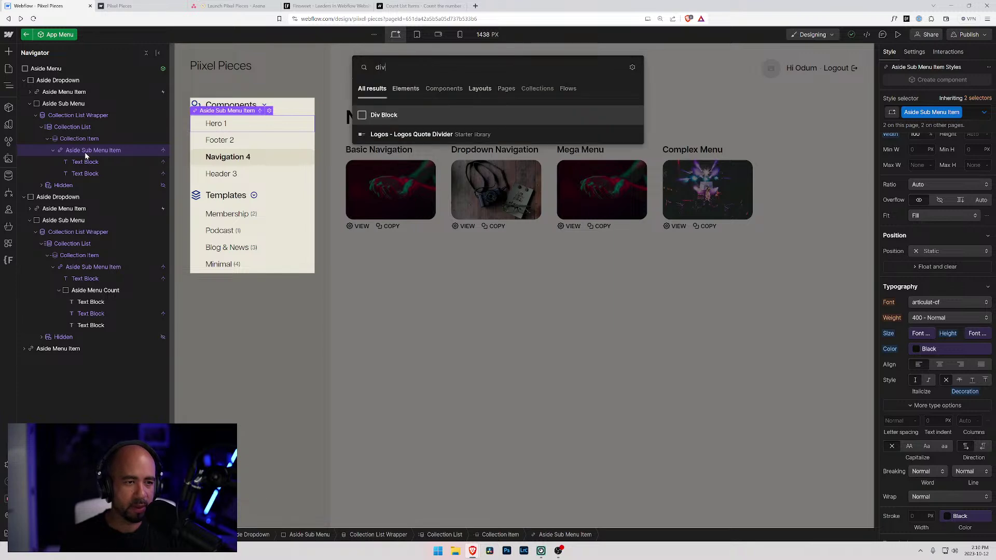
{"action": "key", "text": "Return"}
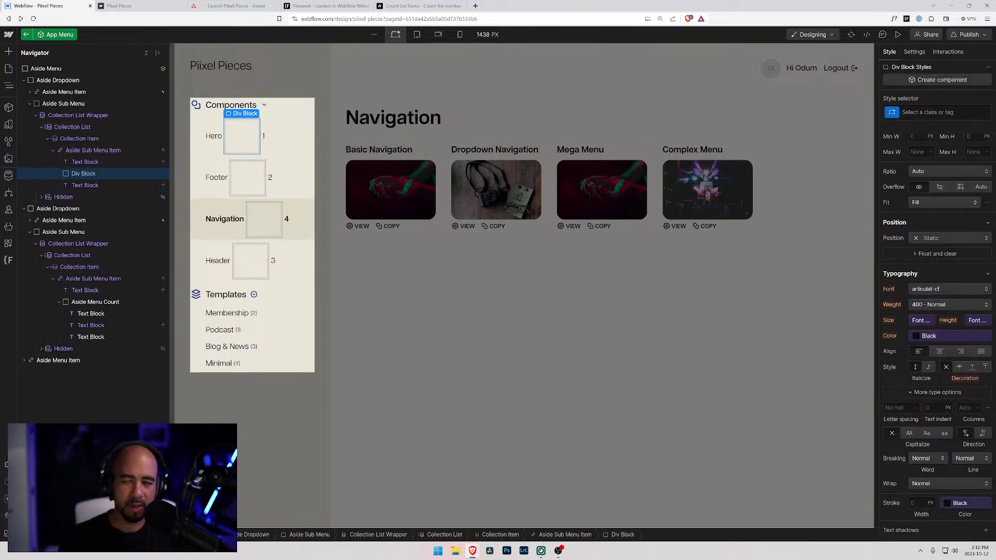
{"action": "left_click", "coordinate": [904, 113]}
{"action": "type", "text": "Aside"}
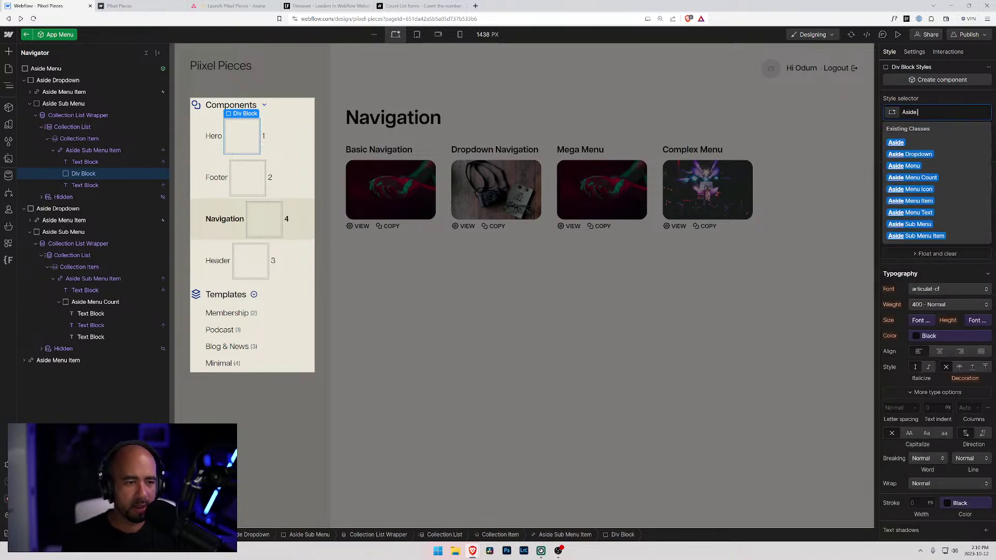
{"action": "type", "text": " Mn"}
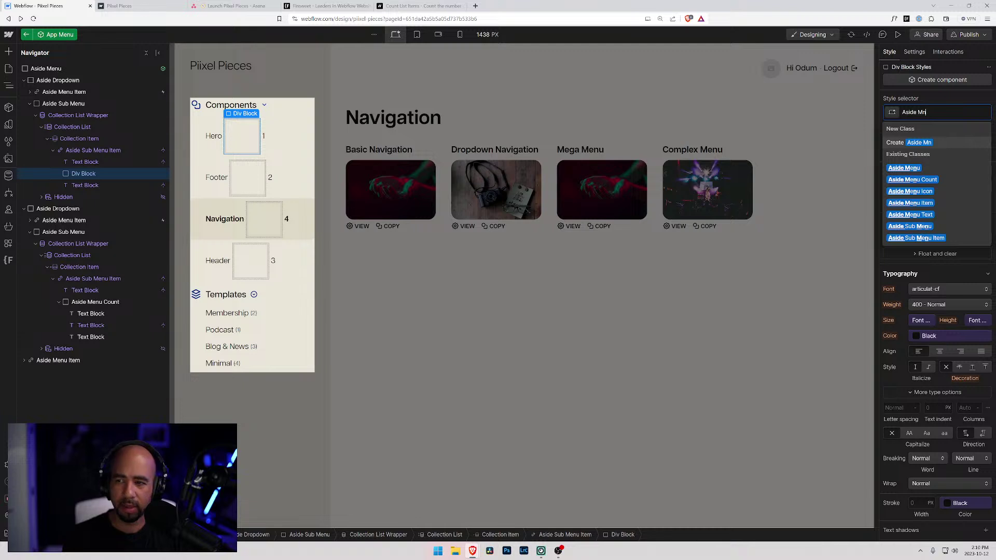
{"action": "type", "text": "enu Count"}
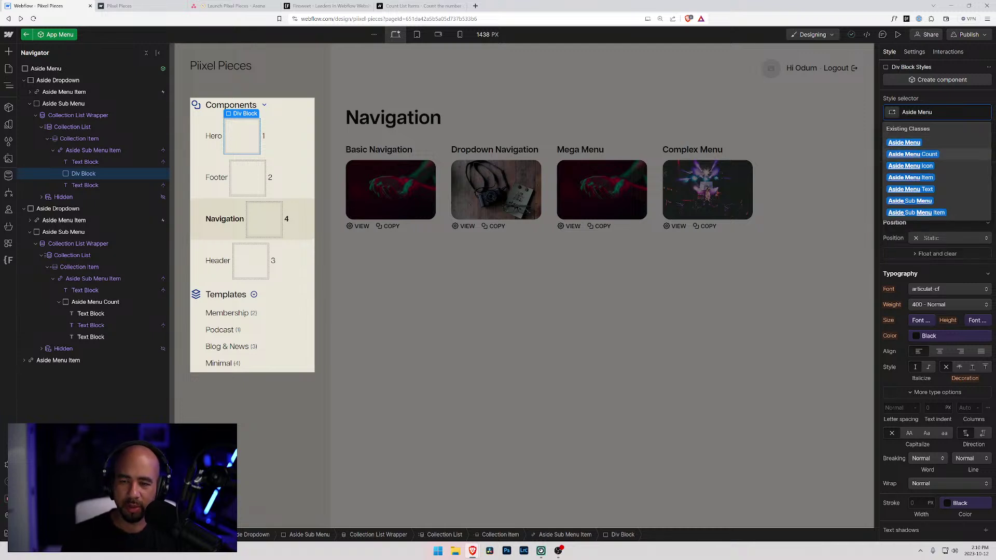
{"action": "key", "text": "Return"}
- Move the count text blocks into the Aside Menu Count block and leave component editing
{"action": "left_click", "coordinate": [91, 314]}
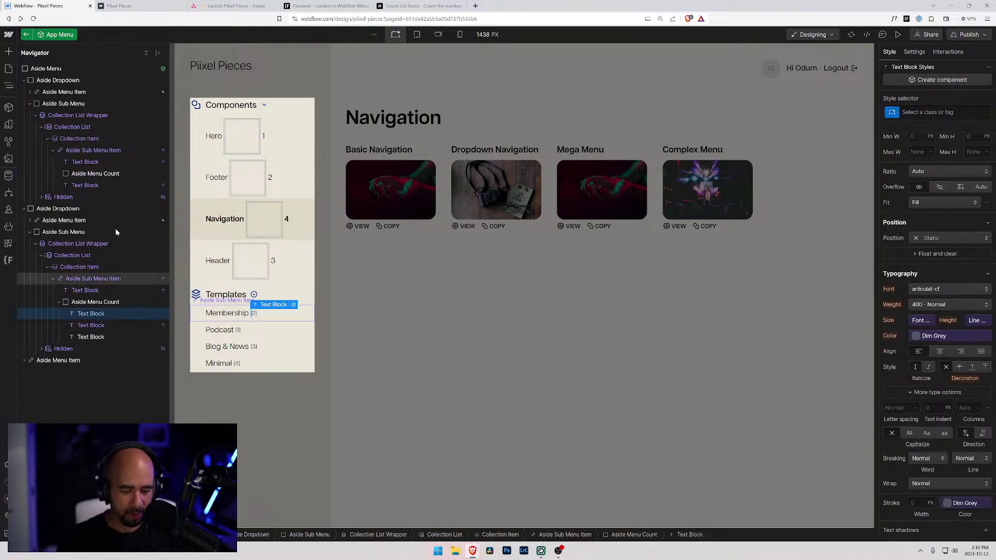
{"action": "left_click", "coordinate": [91, 337]}
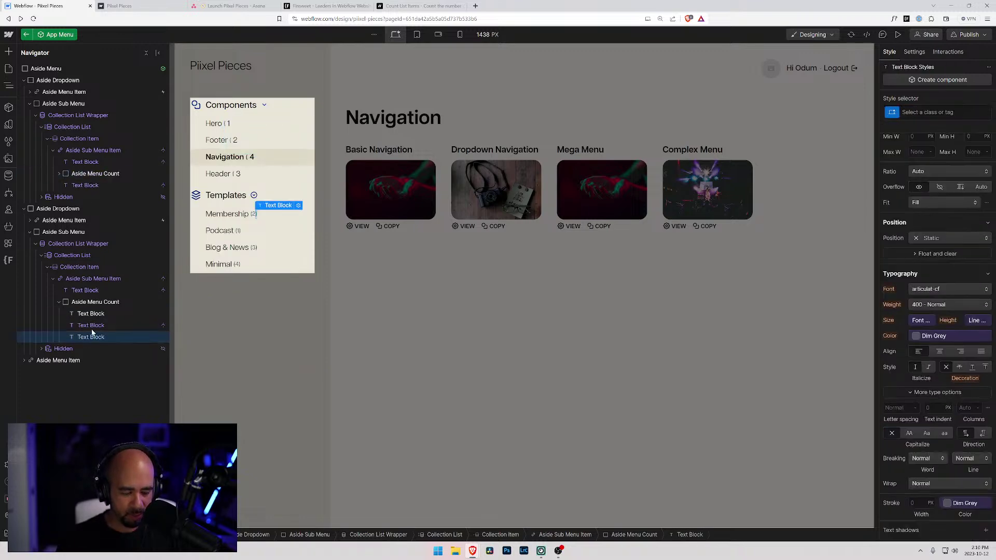
{"action": "left_click", "coordinate": [99, 177]}
{"action": "left_click", "coordinate": [59, 174]}
{"action": "left_click", "coordinate": [85, 208]}
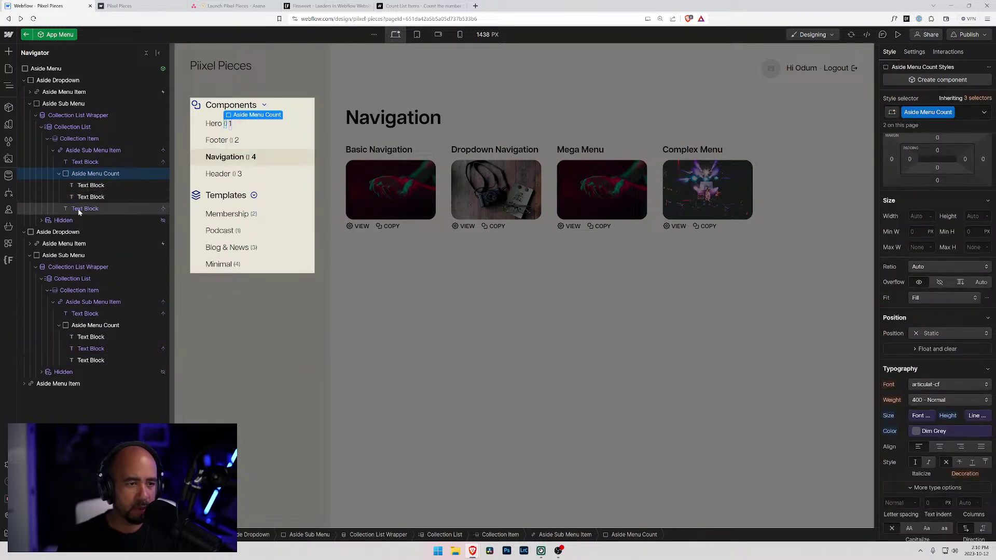
{"action": "left_click", "coordinate": [87, 197]}
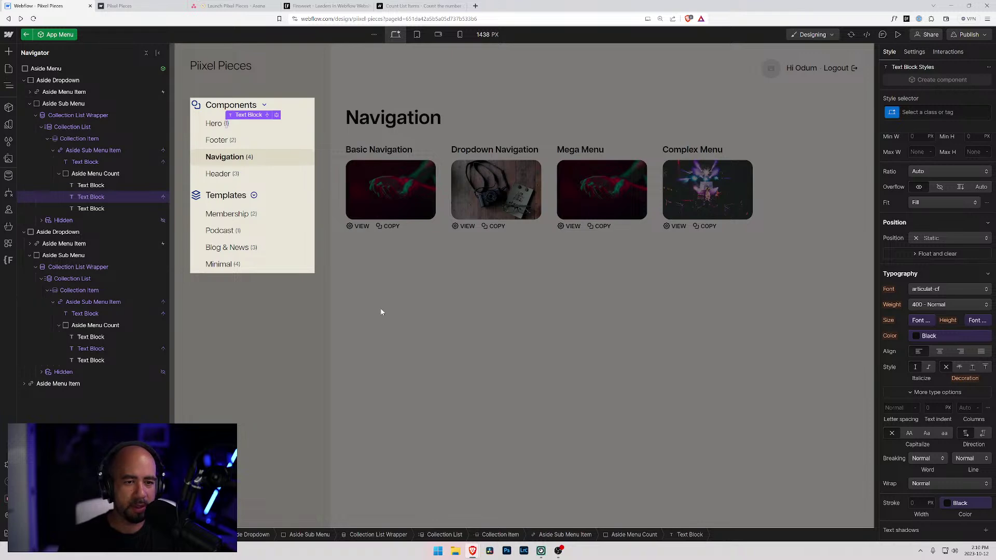
{"action": "left_click", "coordinate": [382, 309]}
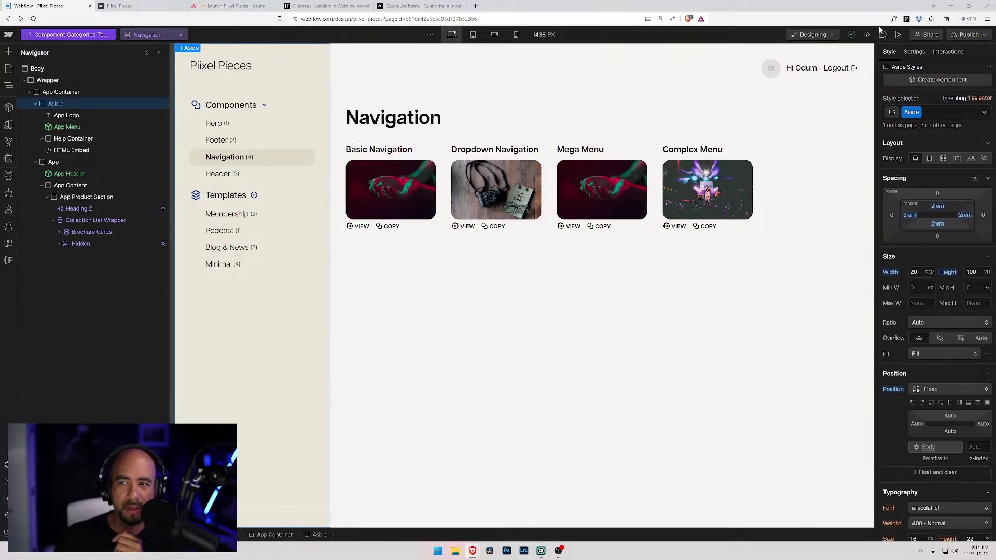
- Go from the Dashboard page to the Component Categories Template under CMS Collection pages
{"action": "left_click", "coordinate": [407, 120]}
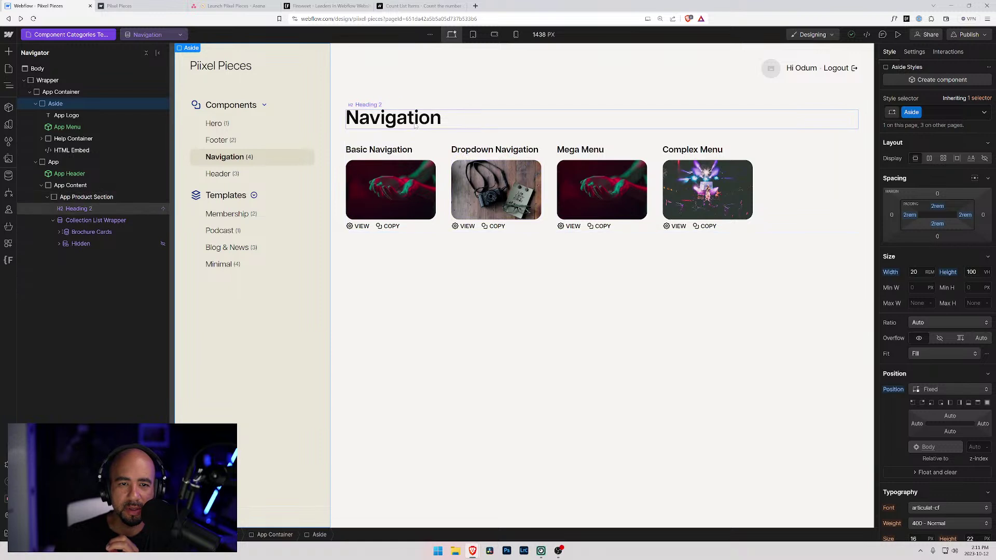
{"action": "left_click", "coordinate": [534, 279]}
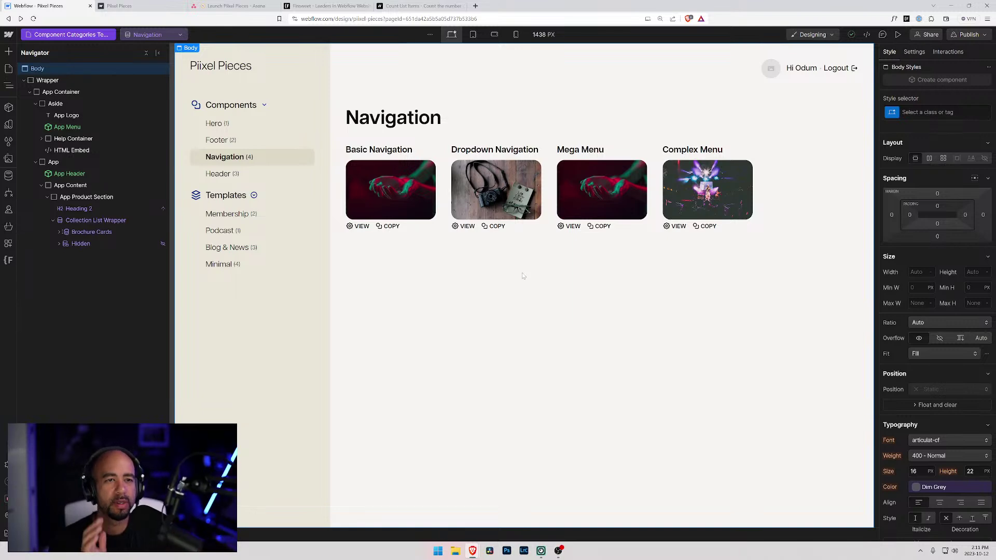
{"action": "key", "text": "p"}
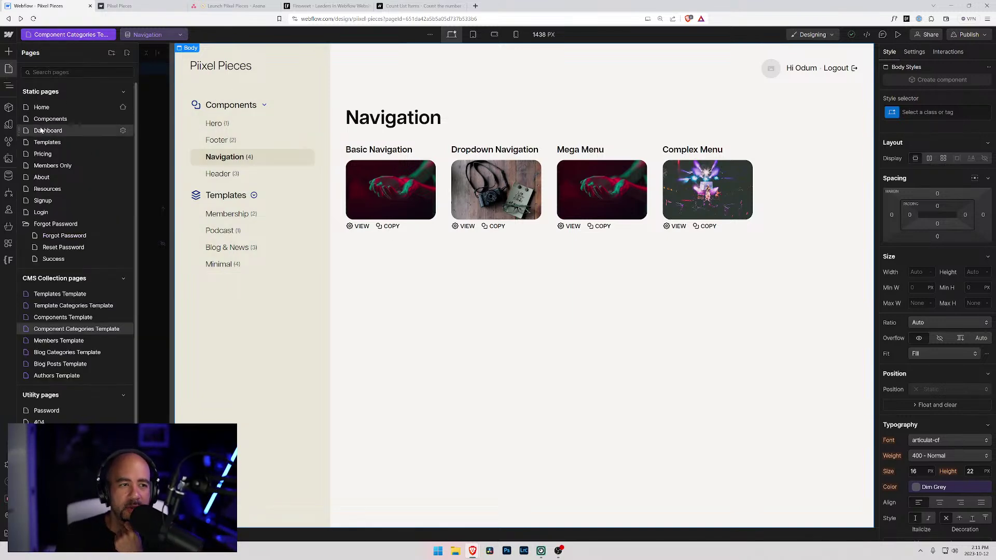
{"action": "left_click", "coordinate": [46, 133]}
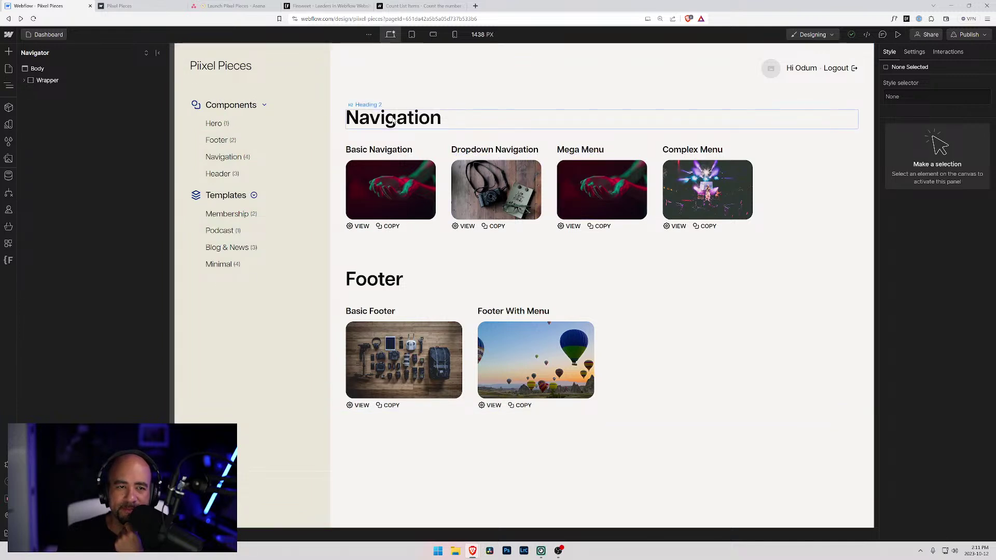
{"action": "left_click", "coordinate": [8, 68]}
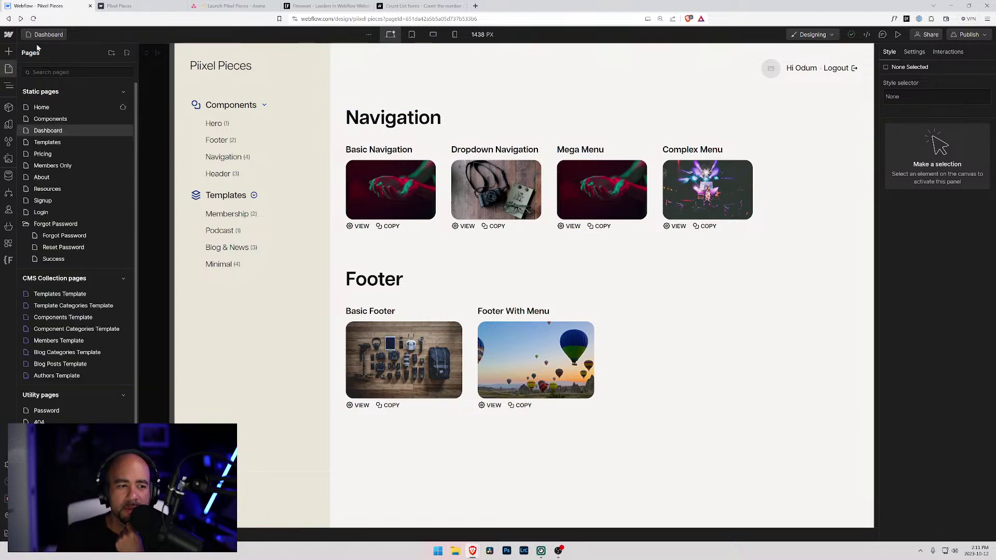
{"action": "left_click", "coordinate": [65, 329]}
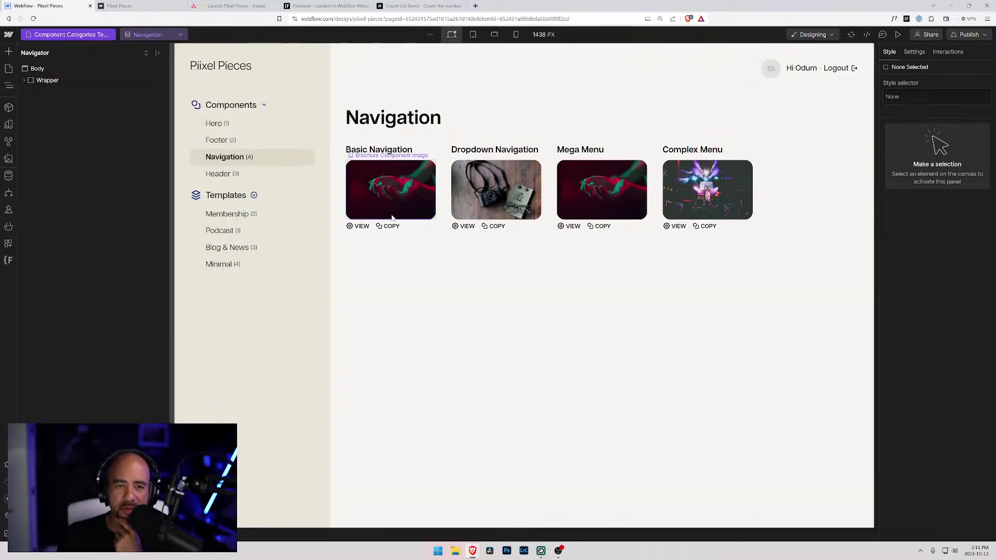
- Insert a new heading into App Product Section, placed above the Navigation heading
{"action": "left_click", "coordinate": [407, 121]}
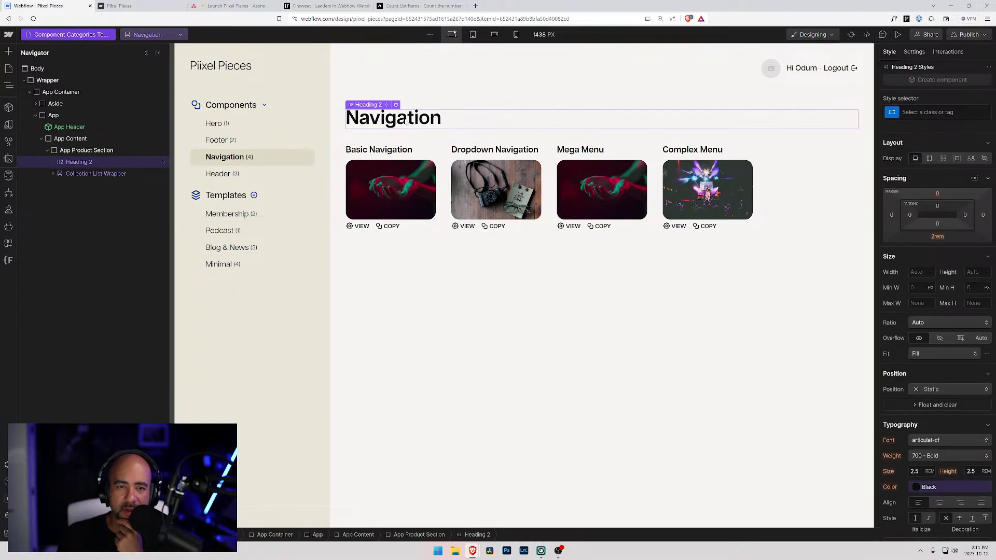
{"action": "double_click", "coordinate": [363, 119]}
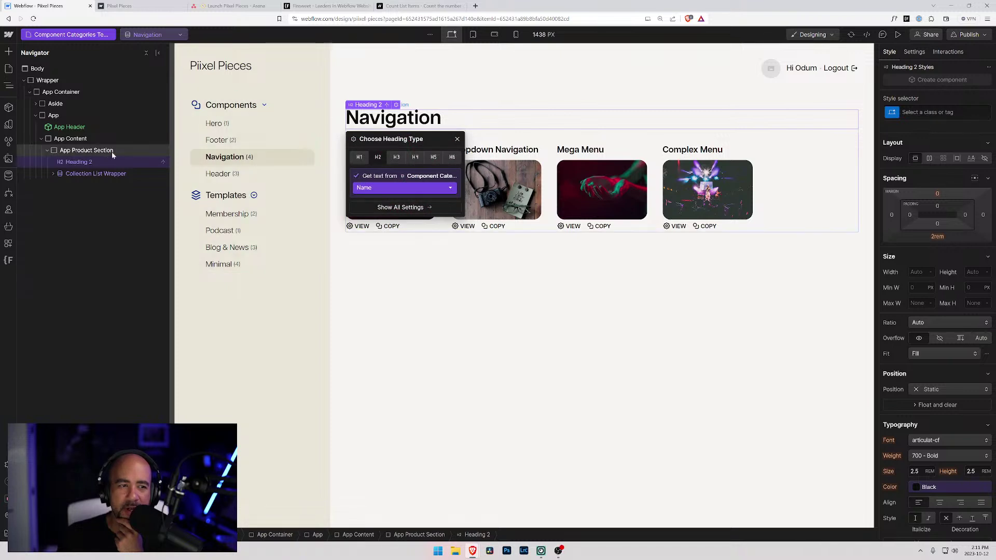
{"action": "key", "text": "Escape"}
{"action": "left_click", "coordinate": [83, 150]}
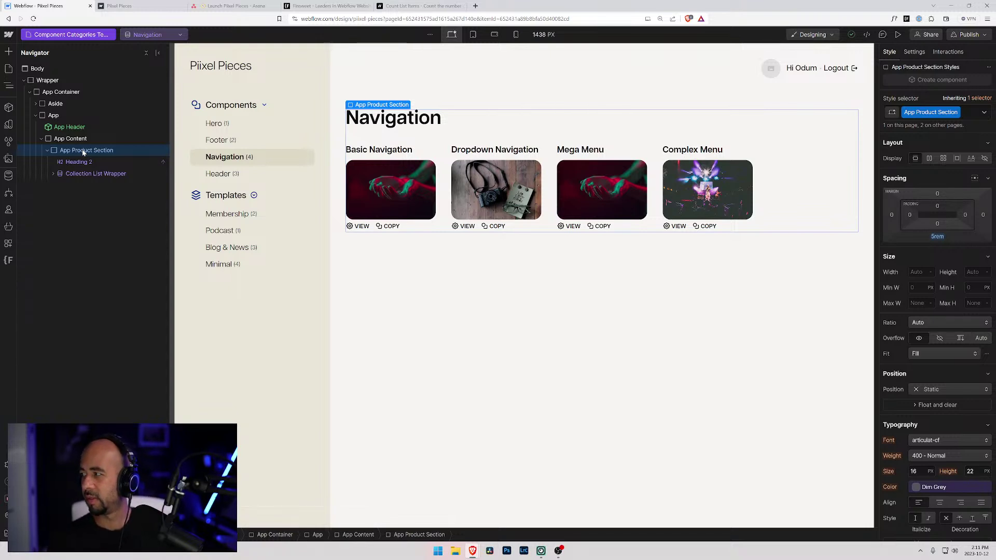
{"action": "key", "text": "ctrl+k"}
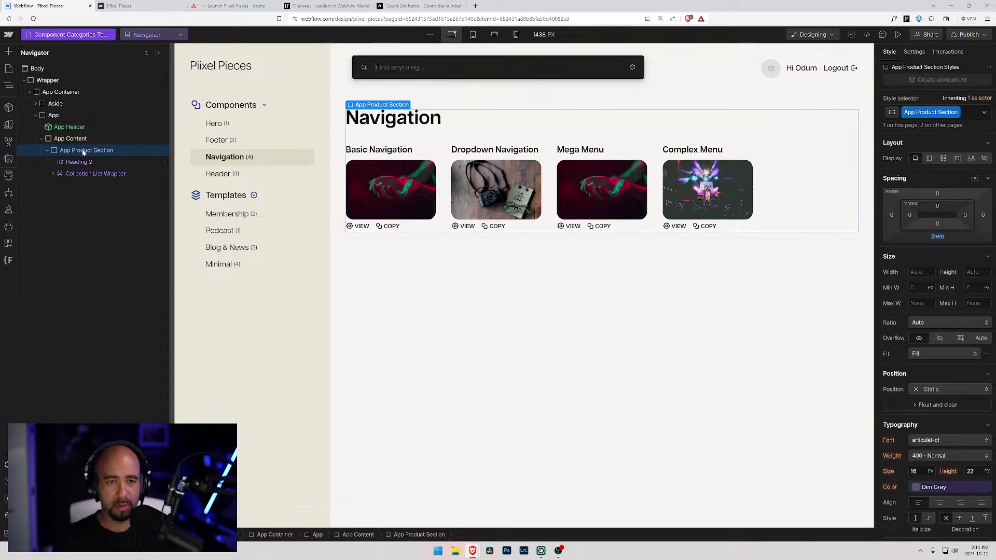
{"action": "type", "text": "heading"}
{"action": "key", "text": "Return"}
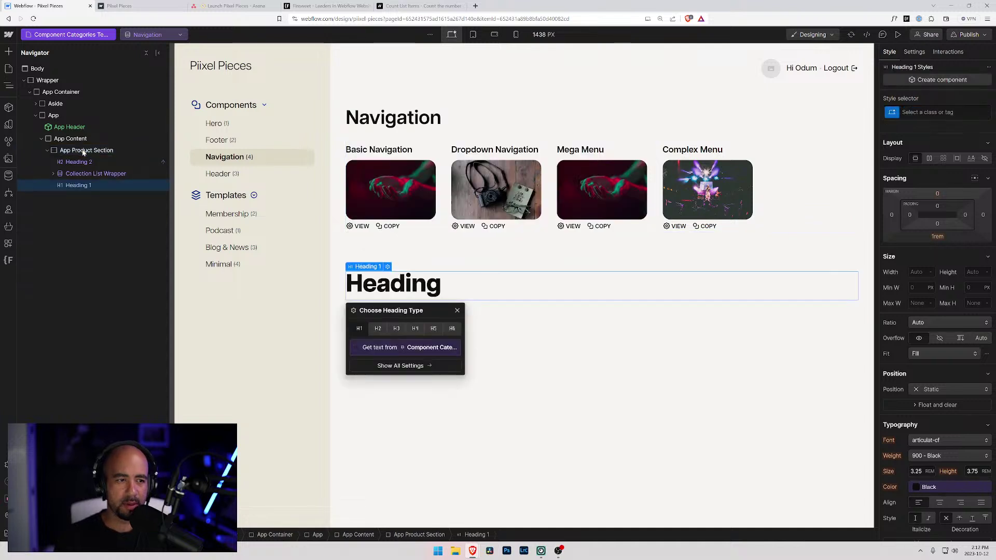
{"action": "left_click_drag", "start_coordinate": [77, 185], "coordinate": [78, 155]}
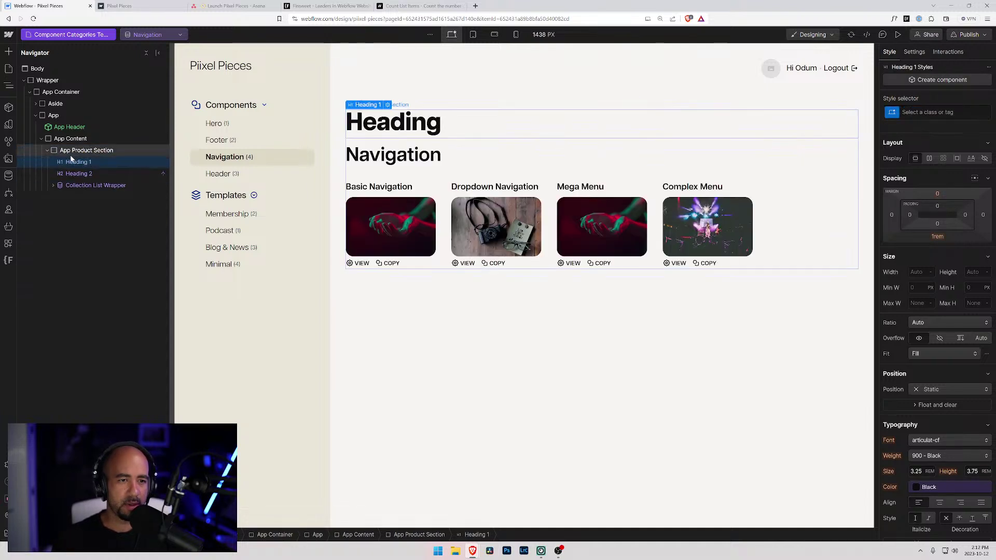
- Change the new heading's text to 'Components: Navigation'
{"action": "double_click", "coordinate": [384, 126]}
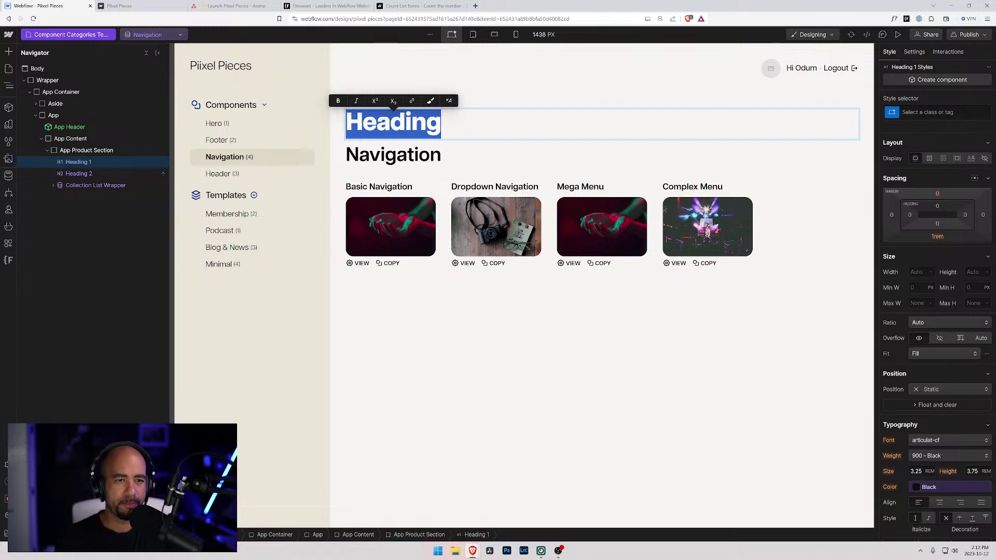
{"action": "type", "text": "Cop"}
{"action": "key", "text": "BackSpace"}
{"action": "key", "text": "BackSpace"}
{"action": "key", "text": "BackSpace"}
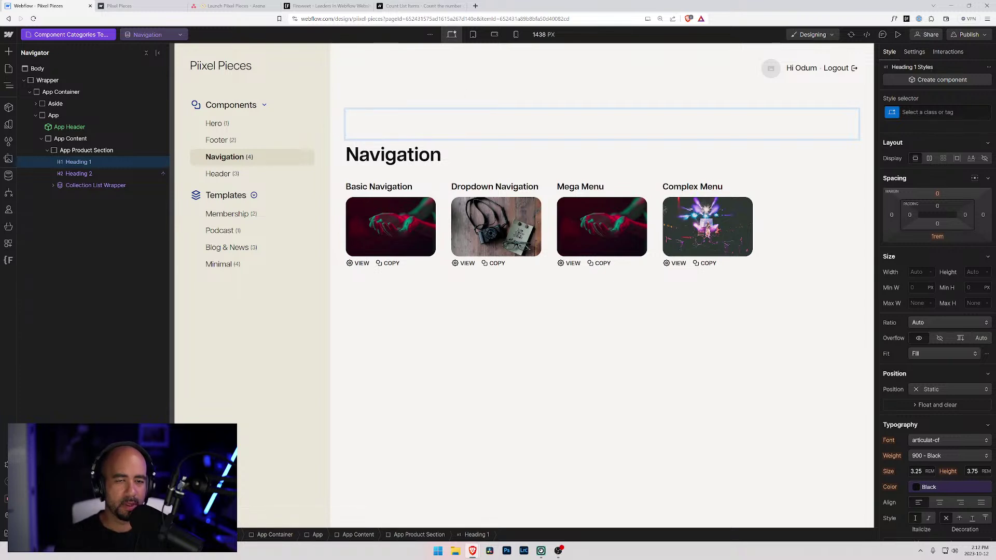
{"action": "type", "text": "COm"}
{"action": "key", "text": "BackSpace"}
{"action": "key", "text": "BackSpace"}
{"action": "key", "text": "BackSpace"}
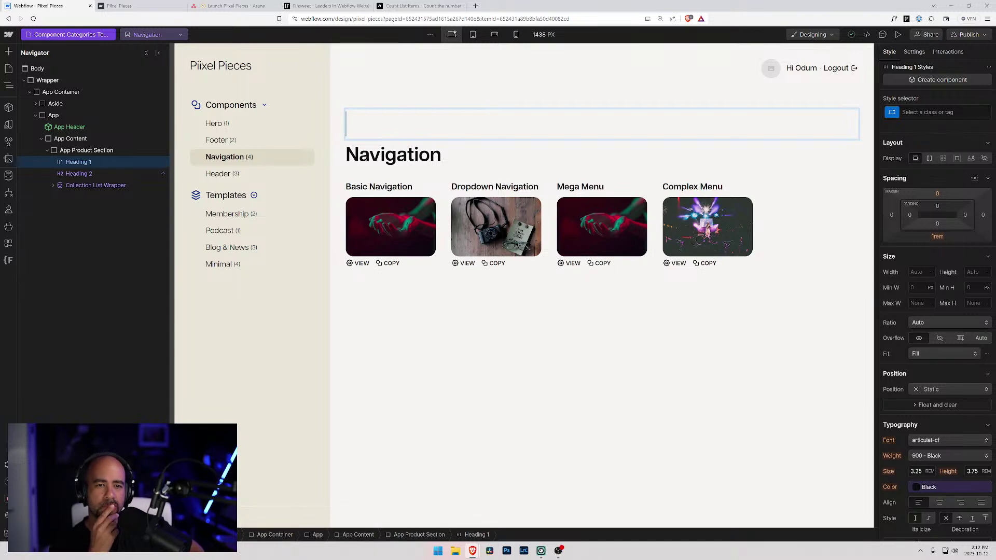
{"action": "type", "text": "Compoent"}
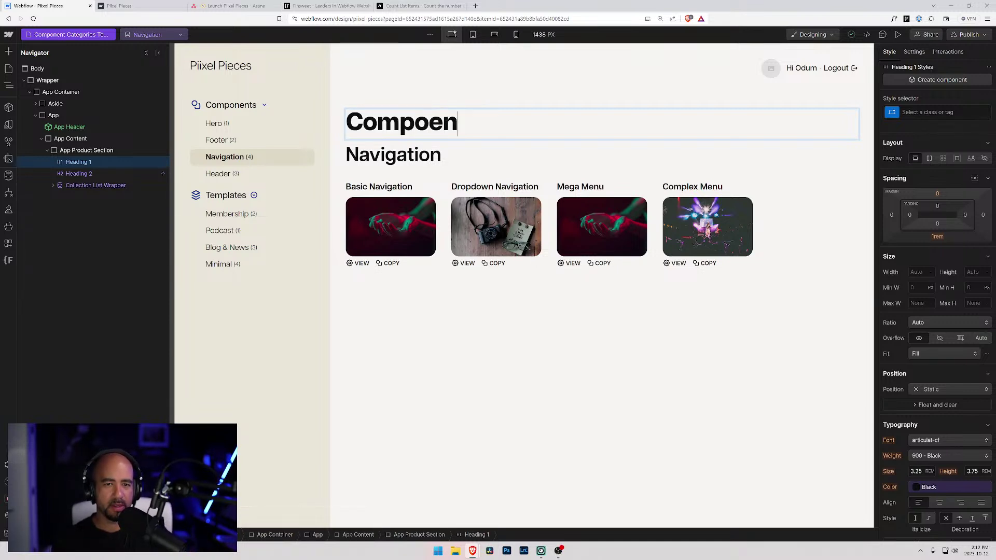
{"action": "key", "text": "BackSpace"}
{"action": "key", "text": "BackSpace"}
{"action": "key", "text": "BackSpace"}
{"action": "type", "text": "nents:"}
{"action": "key", "text": "BackSpace"}
{"action": "type", "text": "s: Navigation"}
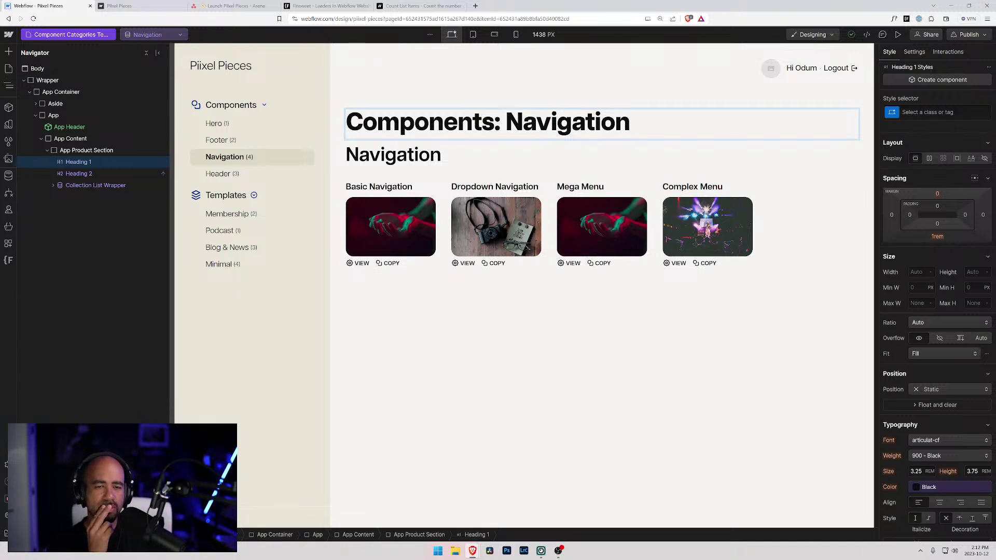
{"action": "double_click", "coordinate": [444, 156]}
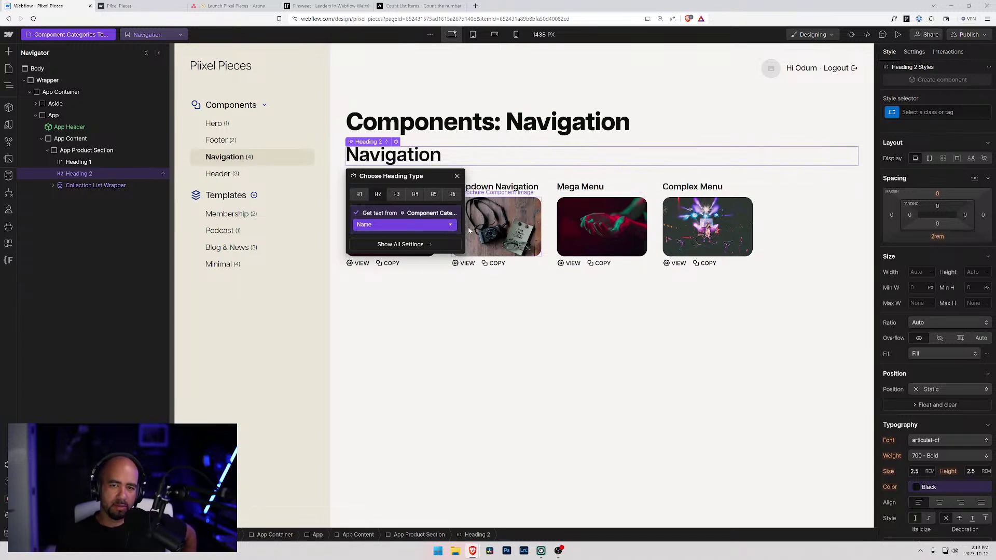
{"action": "left_click", "coordinate": [554, 285]}
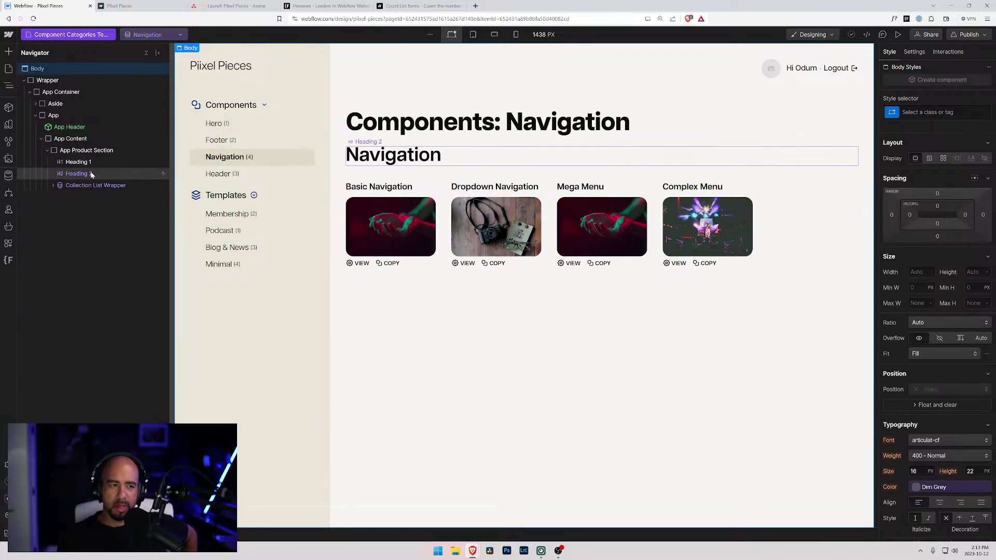
{"action": "left_click", "coordinate": [80, 162]}
{"action": "left_click", "coordinate": [80, 153]}
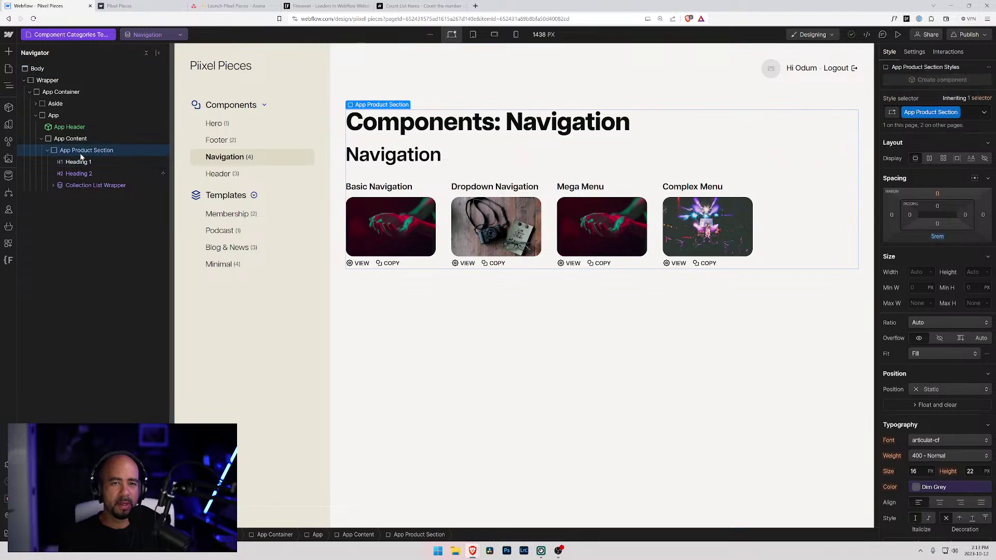
- Add a Div Block above the main heading and give it the new class Dashboard Title
{"action": "key", "text": "ctrl+k"}
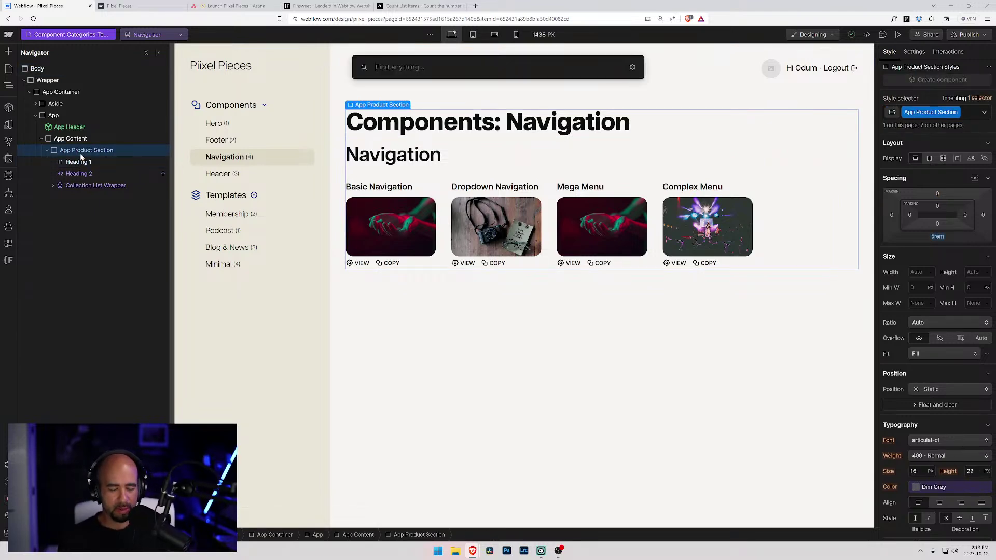
{"action": "type", "text": "tex"}
{"action": "key", "text": "BackSpace"}
{"action": "key", "text": "BackSpace"}
{"action": "key", "text": "BackSpace"}
{"action": "type", "text": "div"}
{"action": "key", "text": "Return"}
{"action": "left_click_drag", "start_coordinate": [66, 199], "coordinate": [71, 163]}
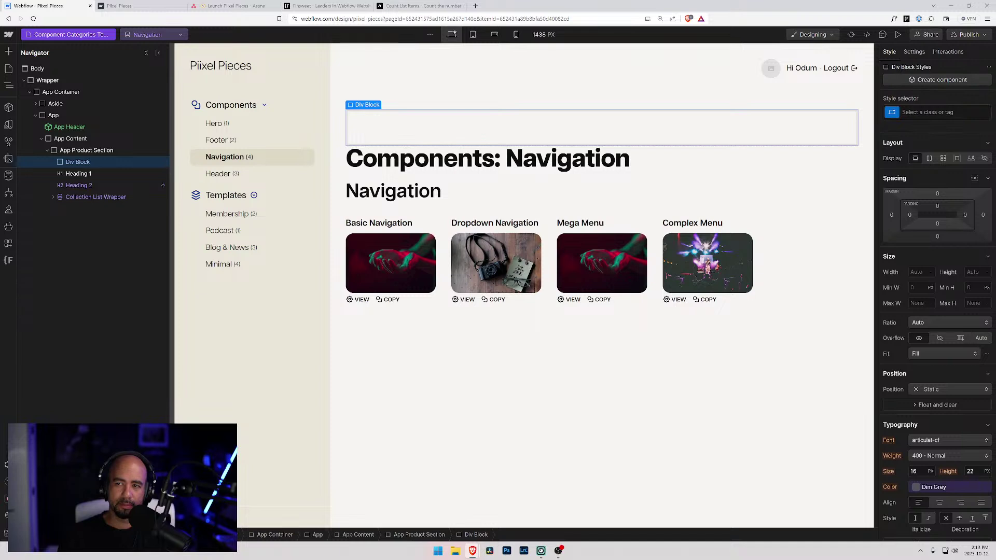
{"action": "left_click", "coordinate": [923, 112]}
{"action": "type", "text": "Dashbaortd"}
{"action": "key", "text": "BackSpace"}
{"action": "key", "text": "BackSpace"}
{"action": "key", "text": "BackSpace"}
{"action": "key", "text": "BackSpace"}
{"action": "key", "text": "BackSpace"}
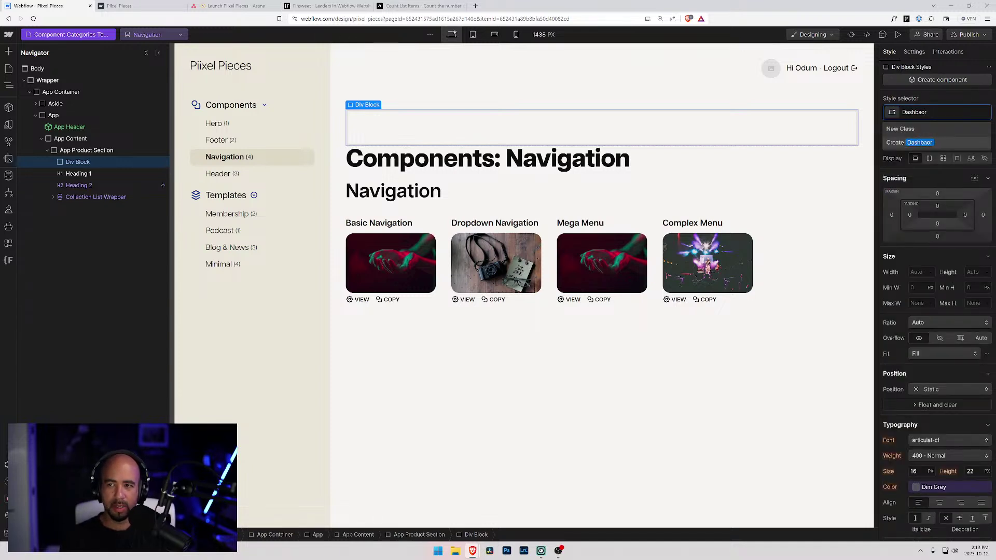
{"action": "type", "text": "oard Title"}
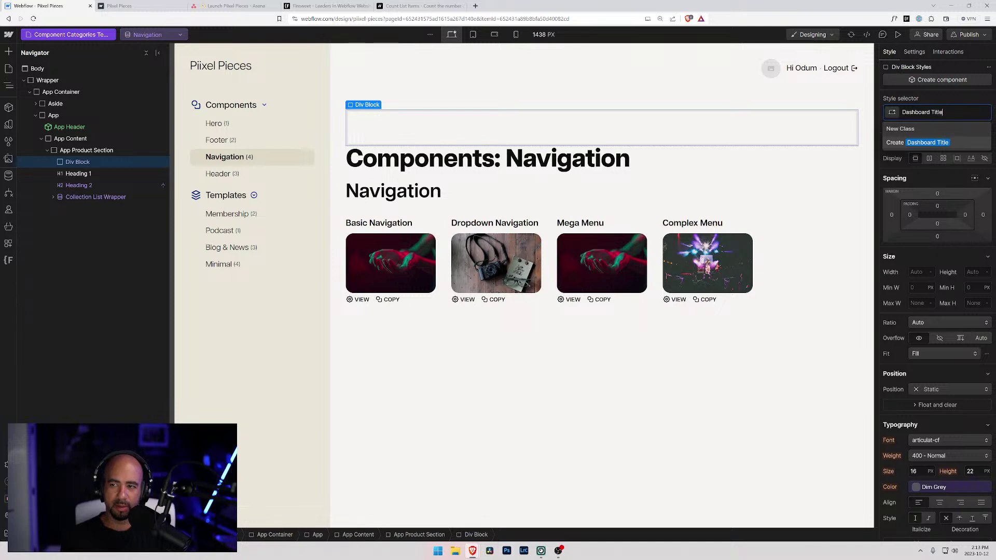
{"action": "key", "text": "Return"}
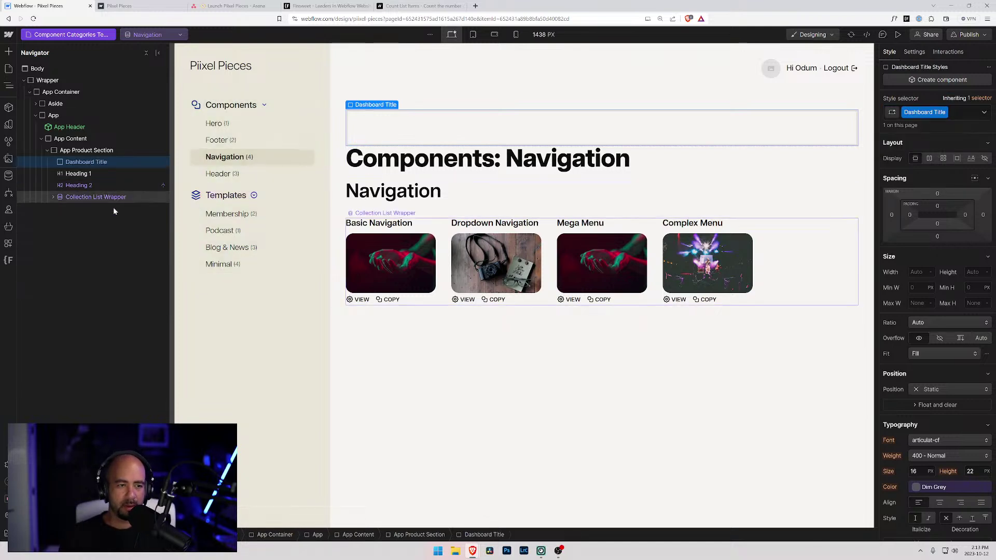
- Insert a Text Block inside the Dashboard Title div
{"action": "key", "text": "ctrl+e"}
{"action": "type", "text": "text"}
{"action": "key", "text": "Down"}
{"action": "key", "text": "Return"}
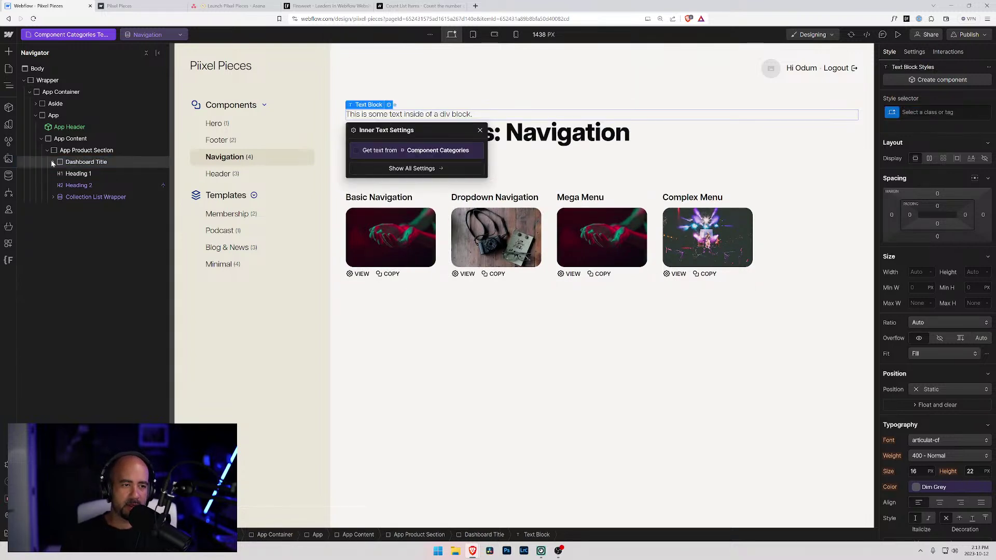
- Change the Dashboard Title text block to read 'Components:'
{"action": "left_click", "coordinate": [53, 162]}
{"action": "left_click", "coordinate": [385, 115]}
{"action": "double_click", "coordinate": [385, 114]}
{"action": "type", "text": "Component"}
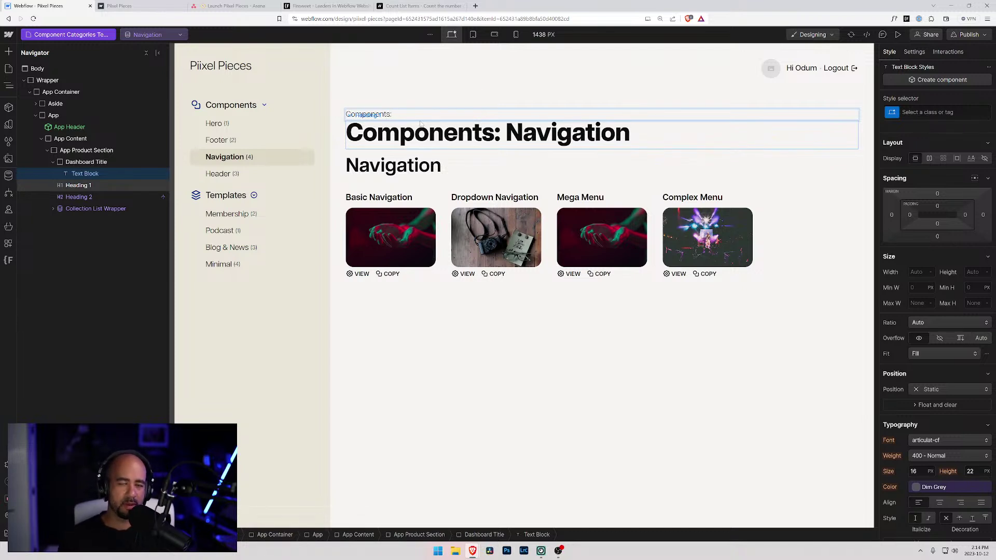
{"action": "type", "text": "s:"}
{"action": "key", "text": "Escape"}
- Add a second Text Block bound to the Component Categories Name field
{"action": "left_click", "coordinate": [88, 165]}
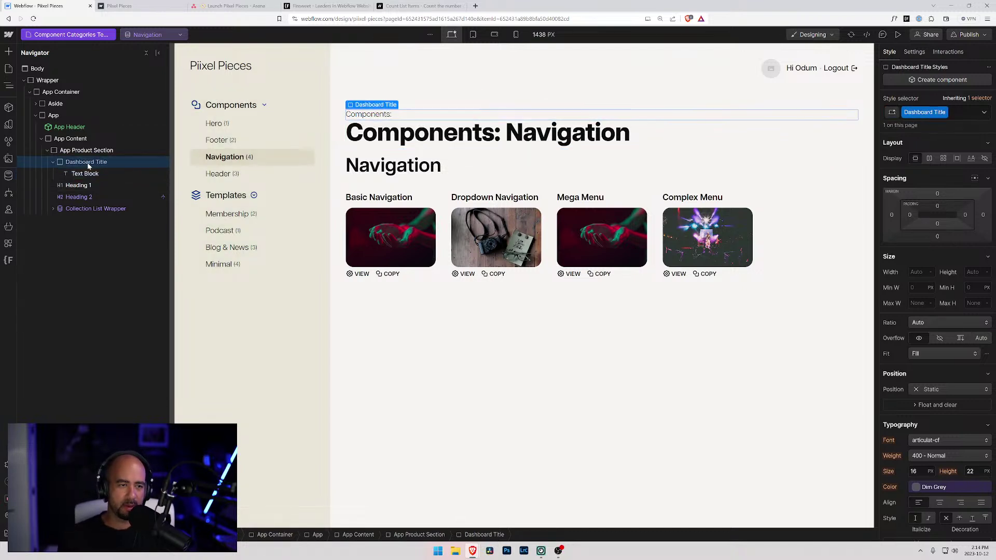
{"action": "key", "text": "ctrl+k"}
{"action": "type", "text": "text"}
{"action": "key", "text": "Down"}
{"action": "key", "text": "Return"}
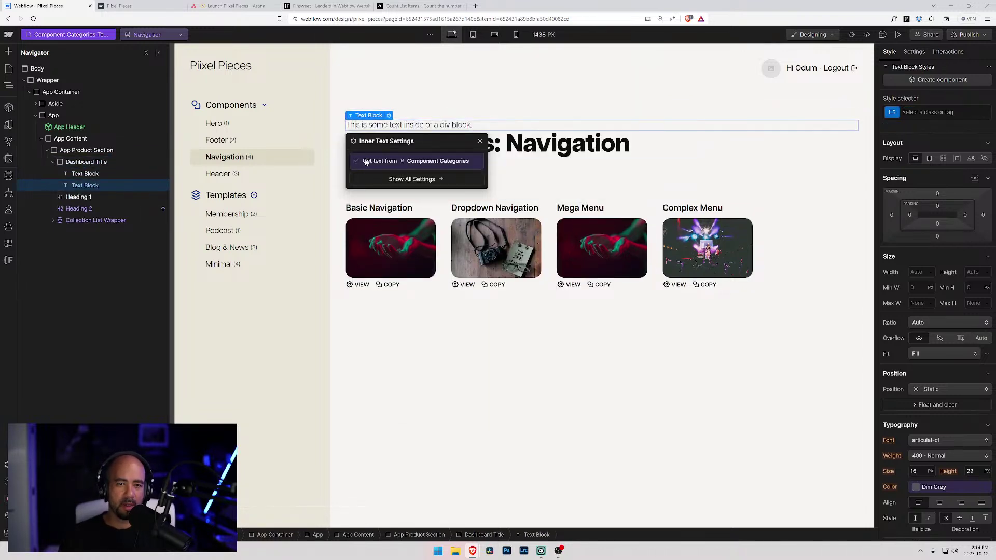
{"action": "left_click", "coordinate": [368, 162]}
{"action": "left_click", "coordinate": [378, 173]}
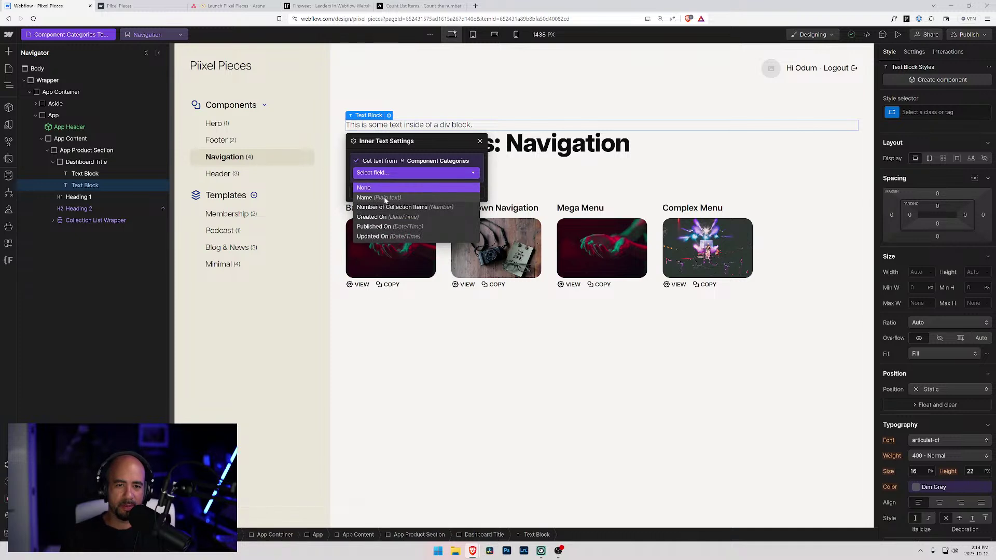
{"action": "left_click", "coordinate": [385, 200]}
- Delete the old 'Components: Navigation' Heading 1
{"action": "left_click", "coordinate": [90, 174]}
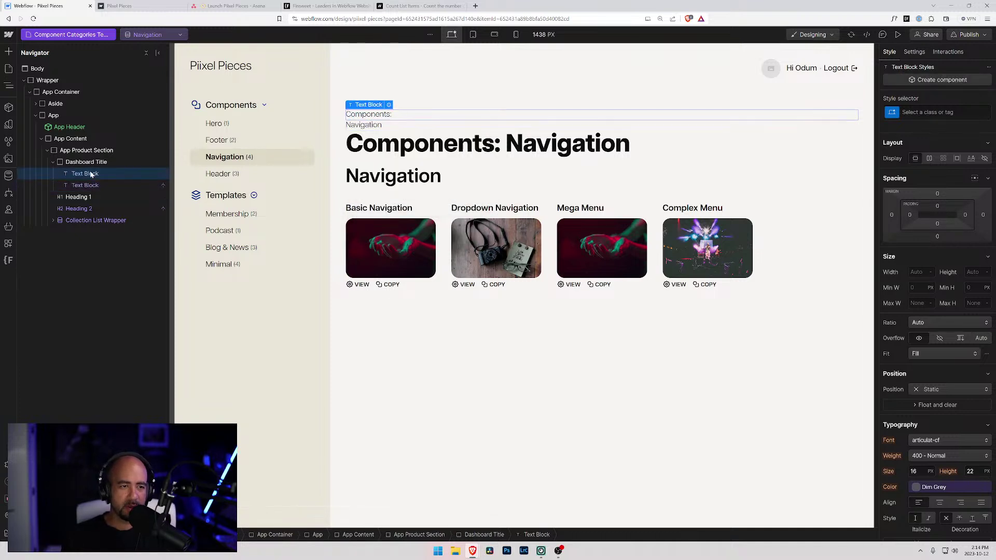
{"action": "left_click", "coordinate": [93, 185]}
{"action": "left_click", "coordinate": [91, 175]}
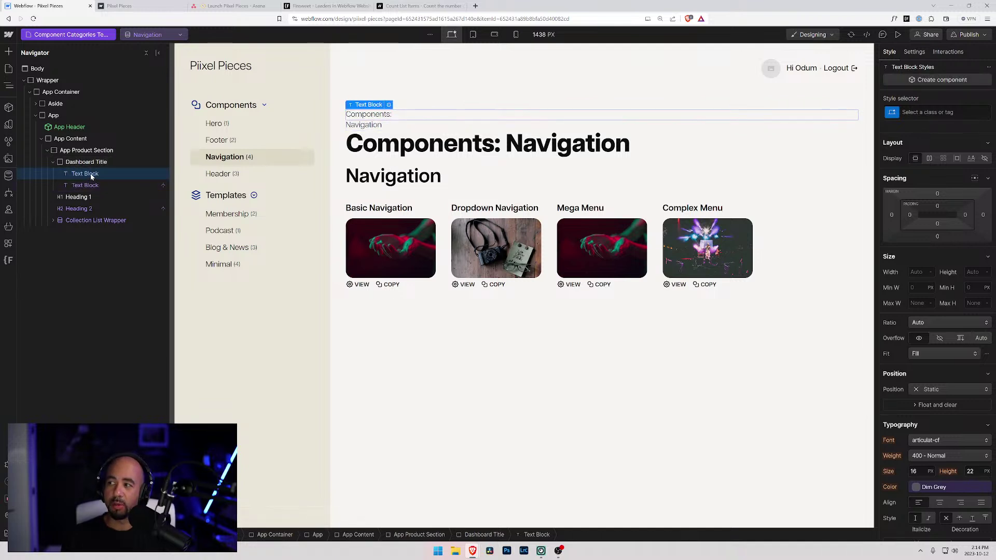
{"action": "left_click", "coordinate": [86, 162]}
{"action": "left_click", "coordinate": [83, 197]}
{"action": "key", "text": "Delete"}
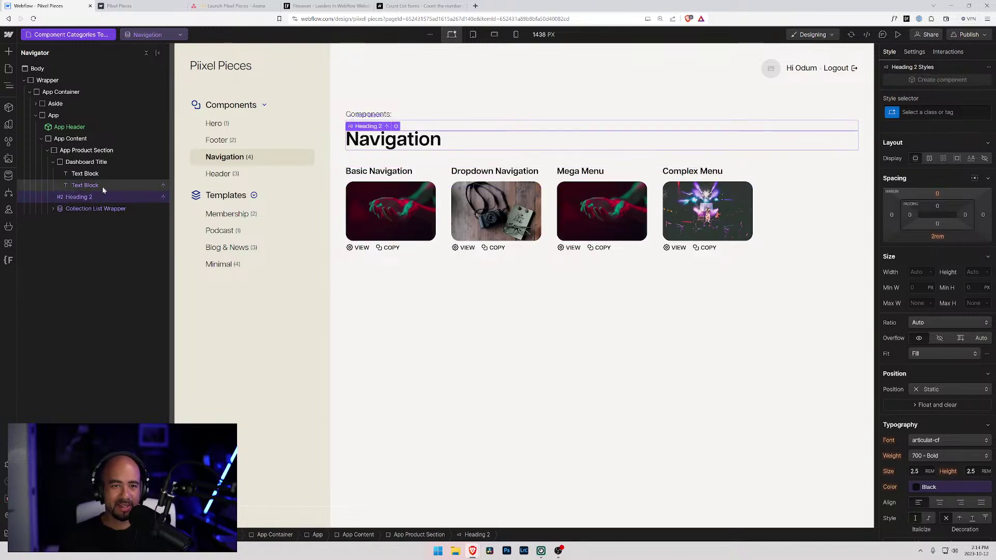
{"action": "left_click", "coordinate": [76, 163]}
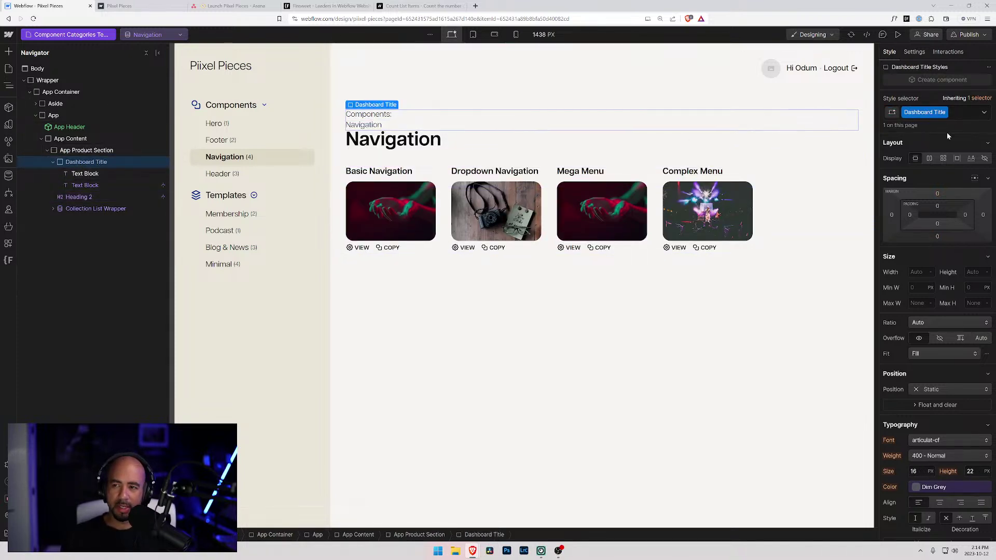
- Set Dashboard Title to horizontal Flex with a 0.25rem gap
{"action": "left_click", "coordinate": [928, 158]}
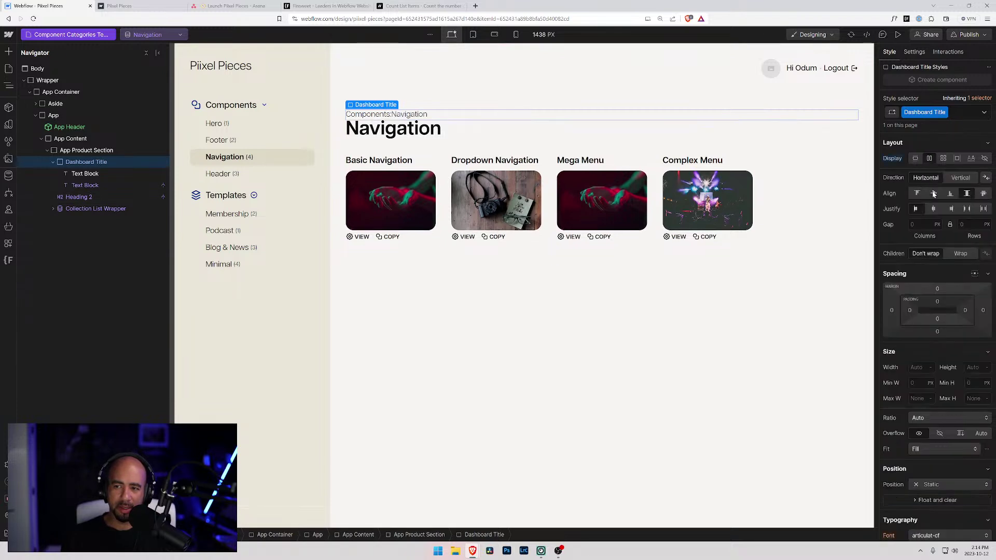
{"action": "left_click", "coordinate": [909, 221]}
{"action": "type", "text": "0.25rem"}
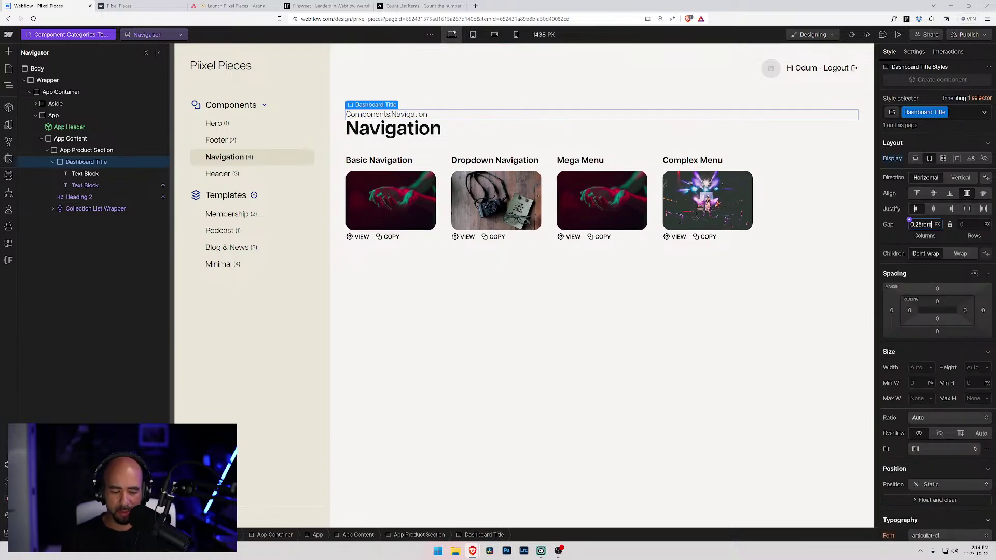
{"action": "key", "text": "Return"}
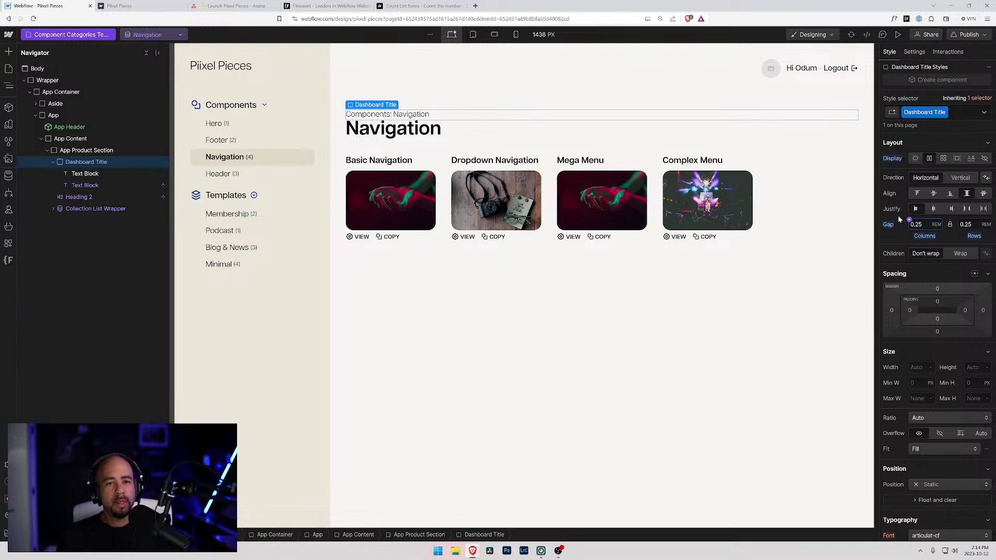
- Give the 'Components:' text a new class, Dashboard Title Static
{"action": "left_click", "coordinate": [86, 174]}
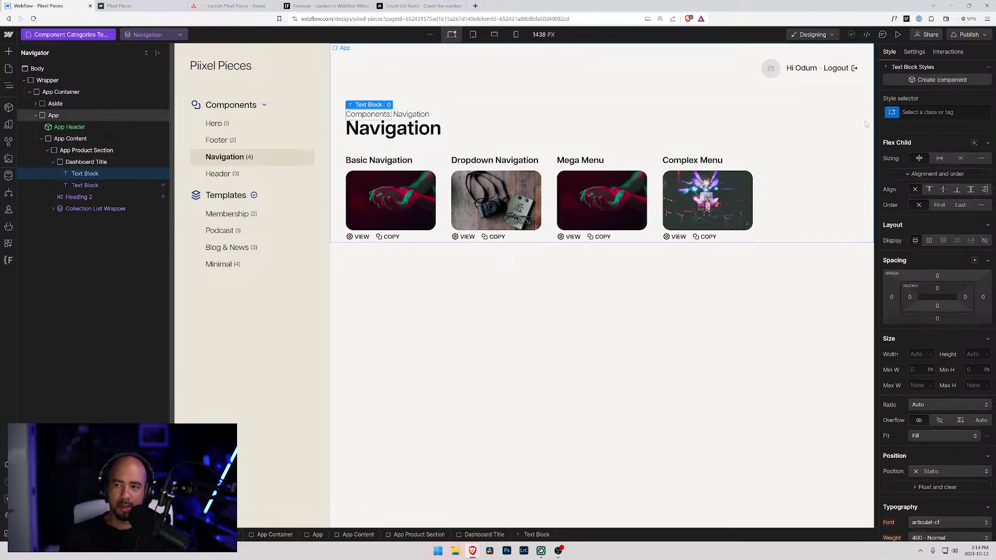
{"action": "key", "text": "ctrl+Return"}
{"action": "type", "text": "Dashboa"}
{"action": "key", "text": "BackSpace"}
{"action": "key", "text": "BackSpace"}
{"action": "key", "text": "BackSpace"}
{"action": "type", "text": "board"}
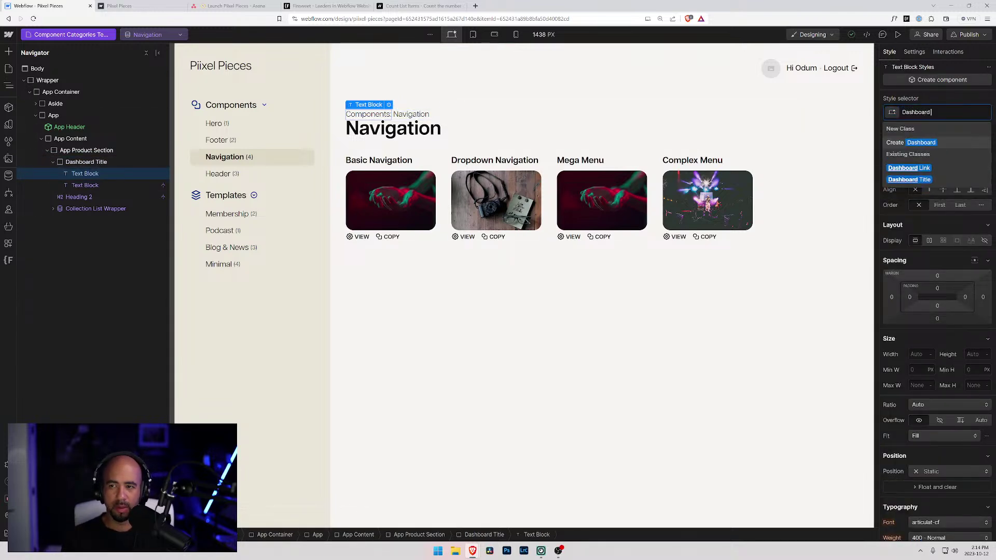
{"action": "type", "text": " Title"}
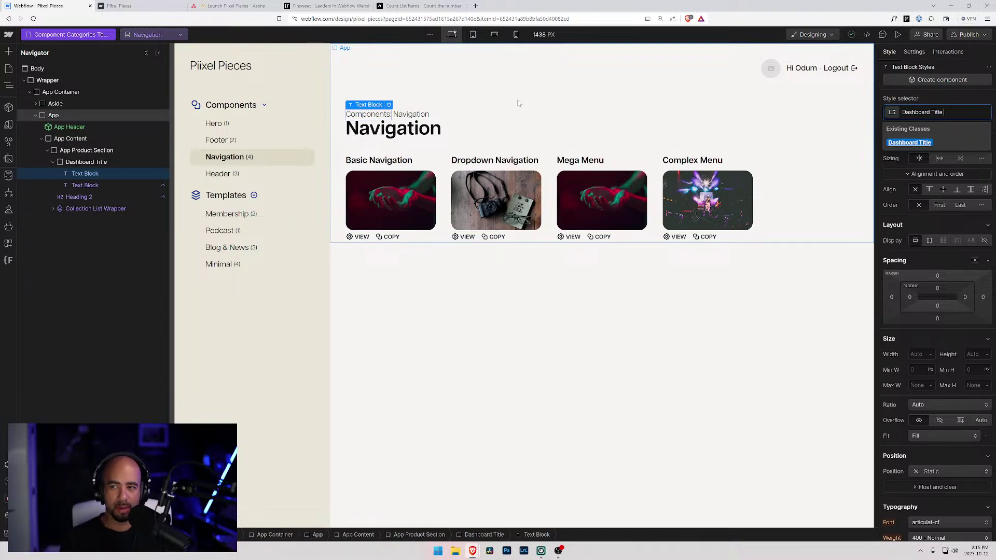
{"action": "type", "text": "Static"}
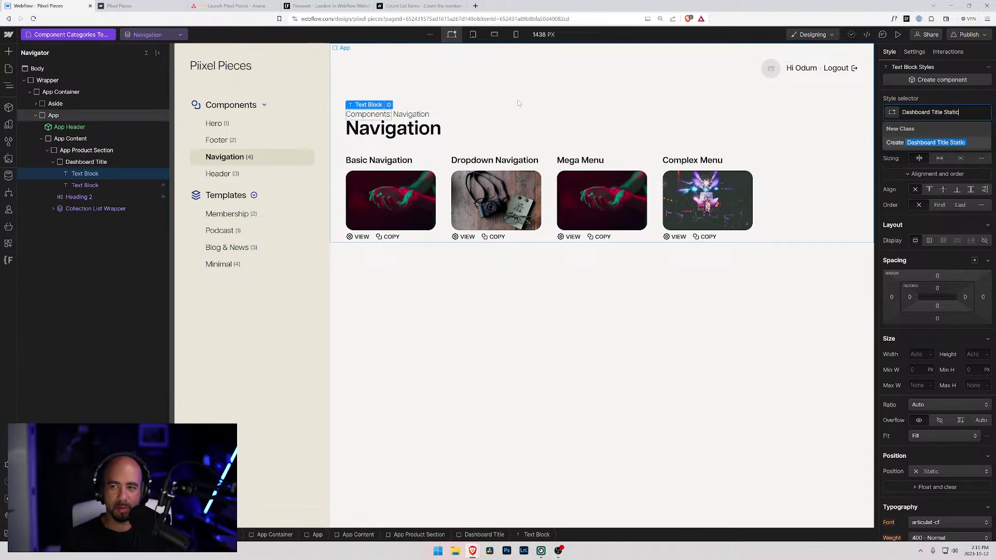
{"action": "key", "text": "Return"}
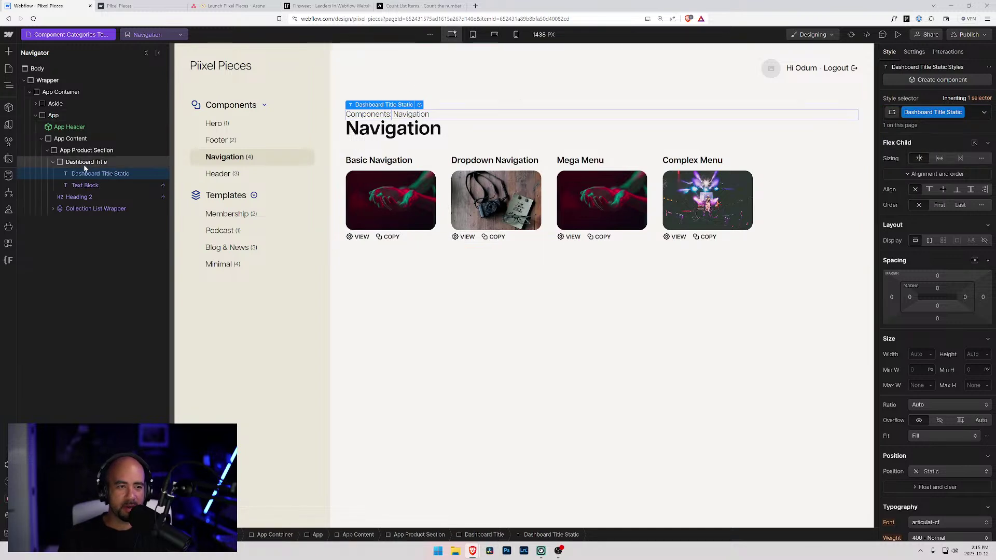
- Give the Navigation text the class Dashboard Title Name, then rename it Dashboard Title Category
{"action": "left_click", "coordinate": [82, 186]}
{"action": "key", "text": "ctrl+Return"}
{"action": "type", "text": "Da"}
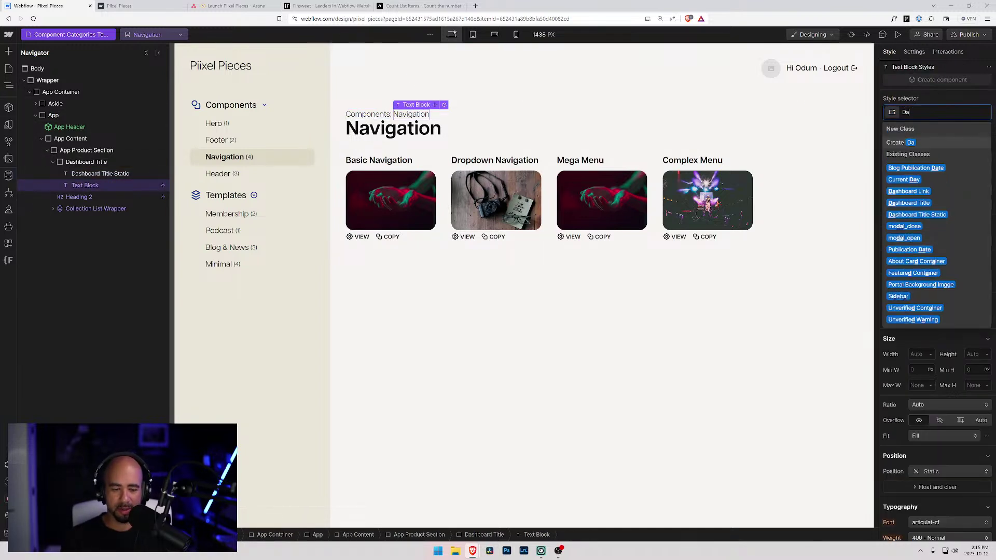
{"action": "type", "text": "shboard Title "}
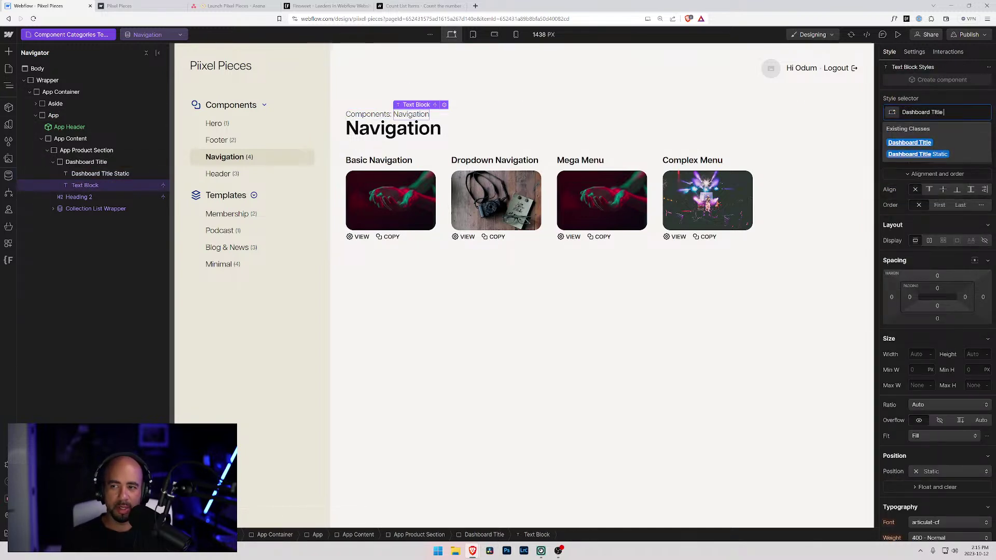
{"action": "type", "text": "Name"}
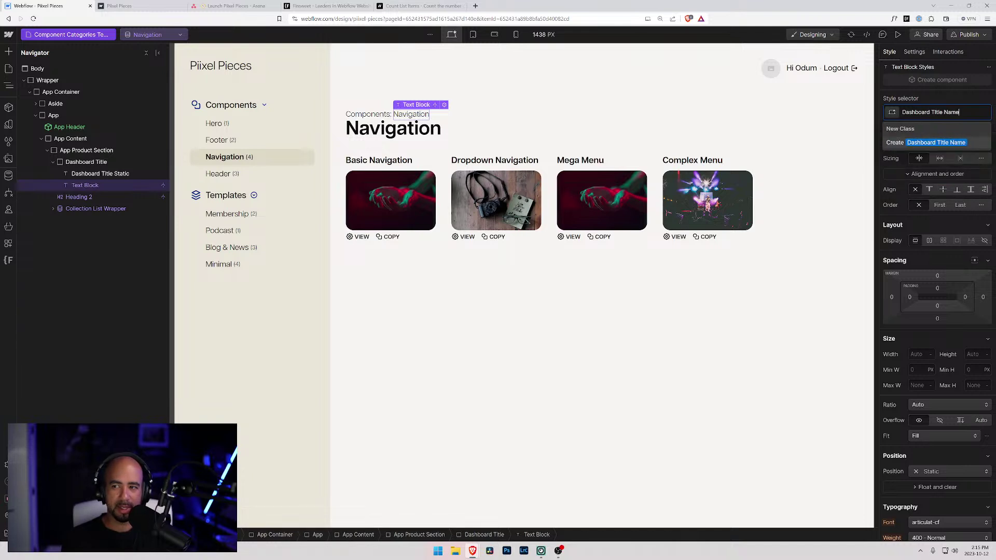
{"action": "key", "text": "Return"}
{"action": "left_click", "coordinate": [960, 113]}
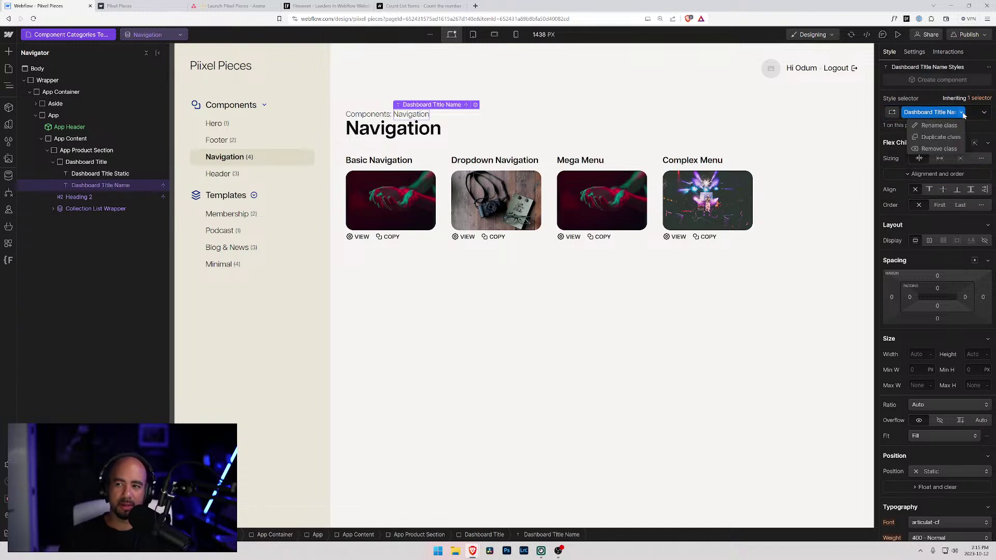
{"action": "left_click", "coordinate": [929, 130]}
{"action": "key", "text": "End"}
{"action": "key", "text": "BackSpace"}
{"action": "key", "text": "BackSpace"}
{"action": "key", "text": "BackSpace"}
{"action": "key", "text": "BackSpace"}
{"action": "type", "text": "Category"}
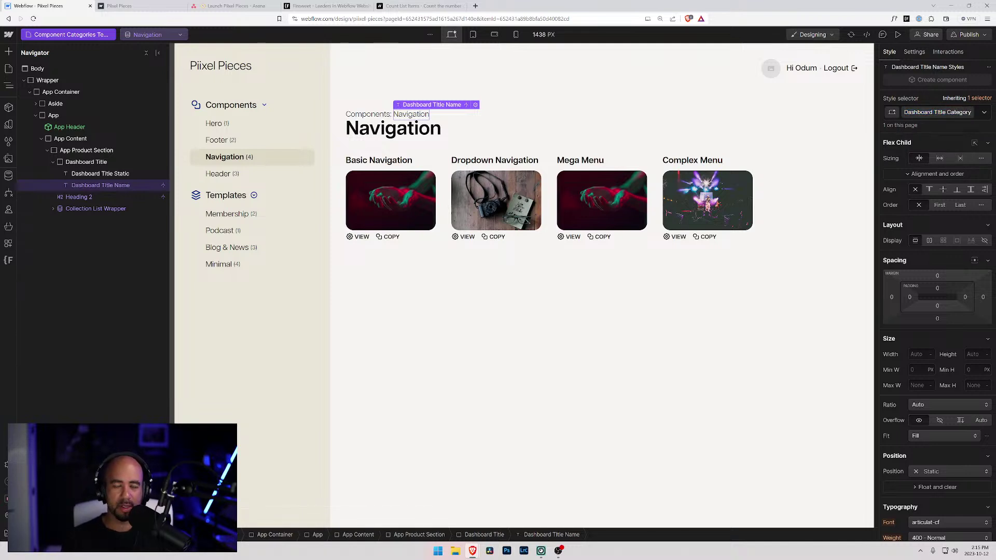
{"action": "key", "text": "Return"}
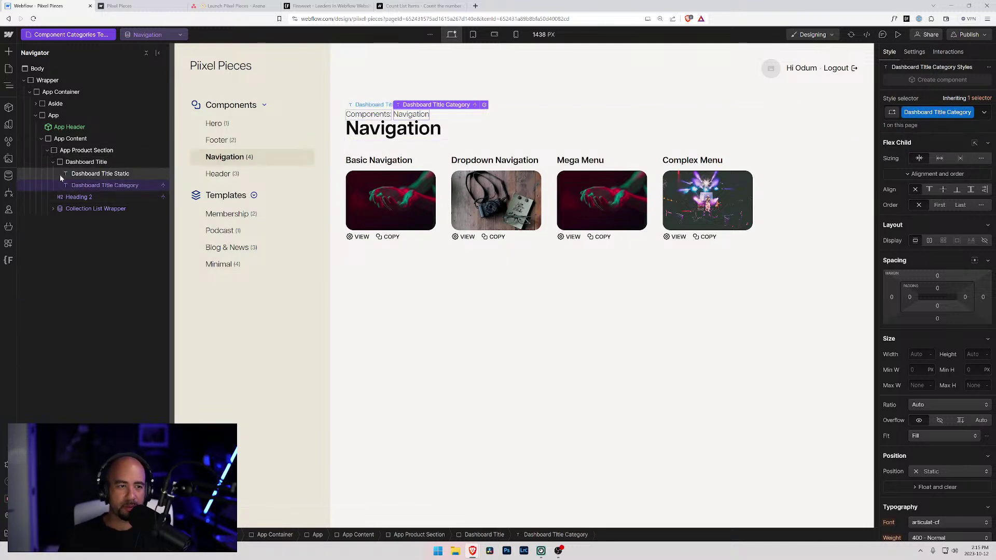
- Rename the Dashboard Title Static class to Dashboard Title Type
{"action": "left_click", "coordinate": [83, 174]}
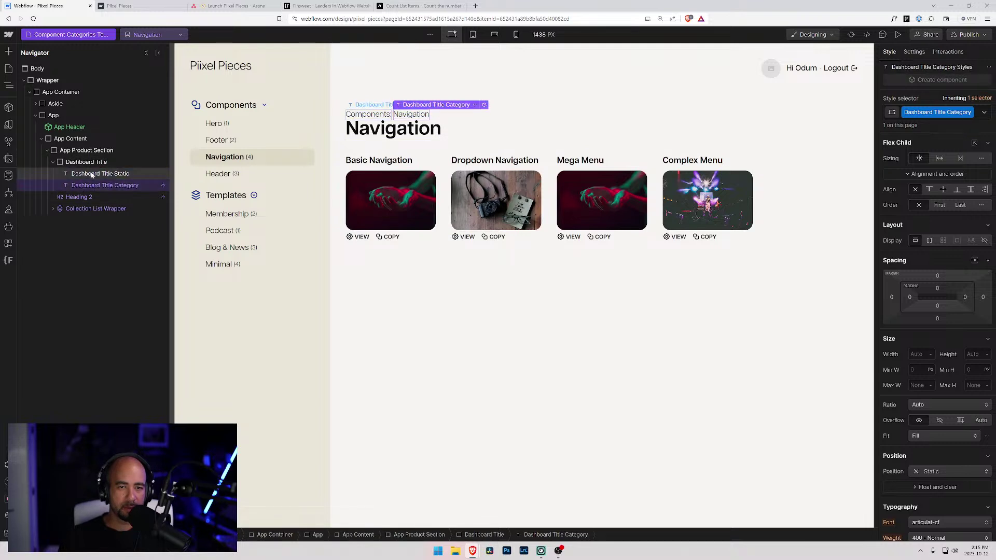
{"action": "left_click", "coordinate": [939, 112]}
{"action": "left_click", "coordinate": [938, 124]}
{"action": "left_click", "coordinate": [948, 112]}
{"action": "key", "text": "shift+End"}
{"action": "type", "text": "Type"}
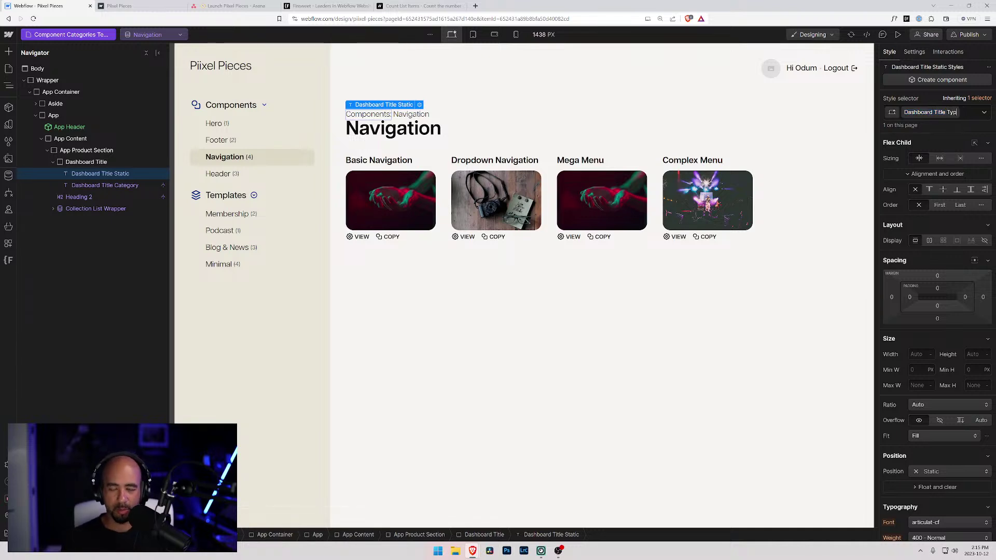
{"action": "key", "text": "Return"}
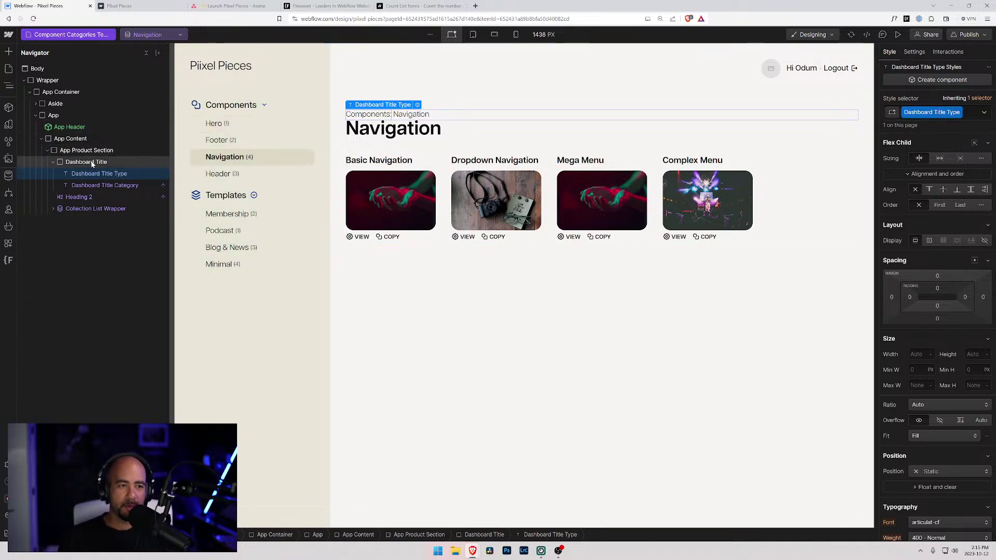
{"action": "left_click", "coordinate": [88, 162]}
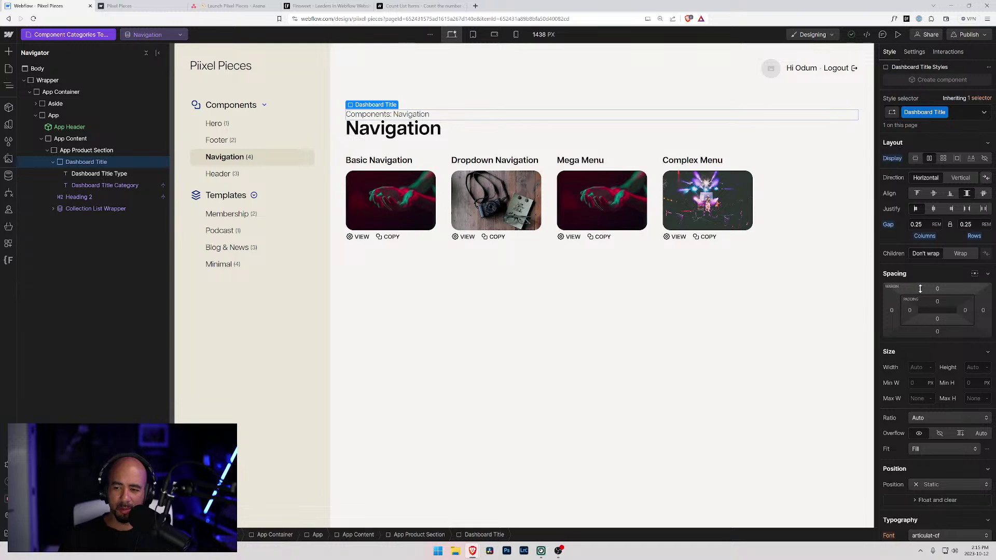
- Bring up the size variables for Dashboard Title's font size
{"action": "scroll", "coordinate": [924, 239], "scroll_direction": "down", "scroll_amount": 1}
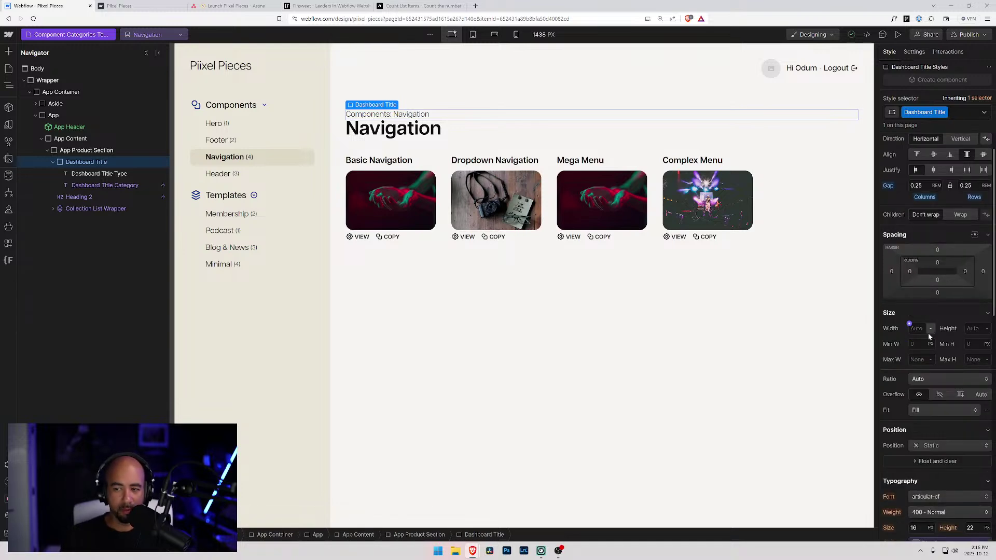
{"action": "scroll", "coordinate": [929, 334], "scroll_direction": "down", "scroll_amount": 2}
{"action": "scroll", "coordinate": [942, 357], "scroll_direction": "down", "scroll_amount": 2}
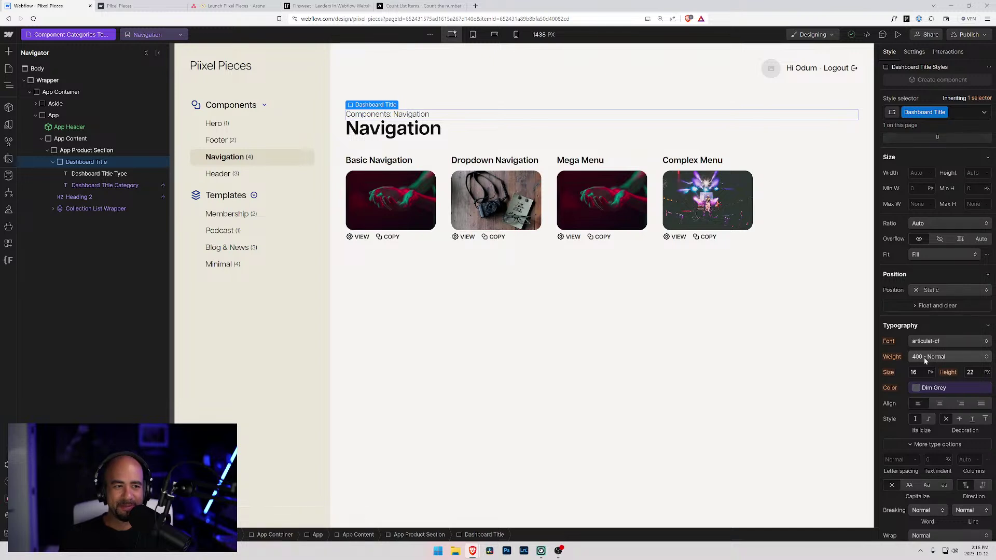
{"action": "left_click", "coordinate": [914, 372]}
{"action": "left_click", "coordinate": [908, 367]}
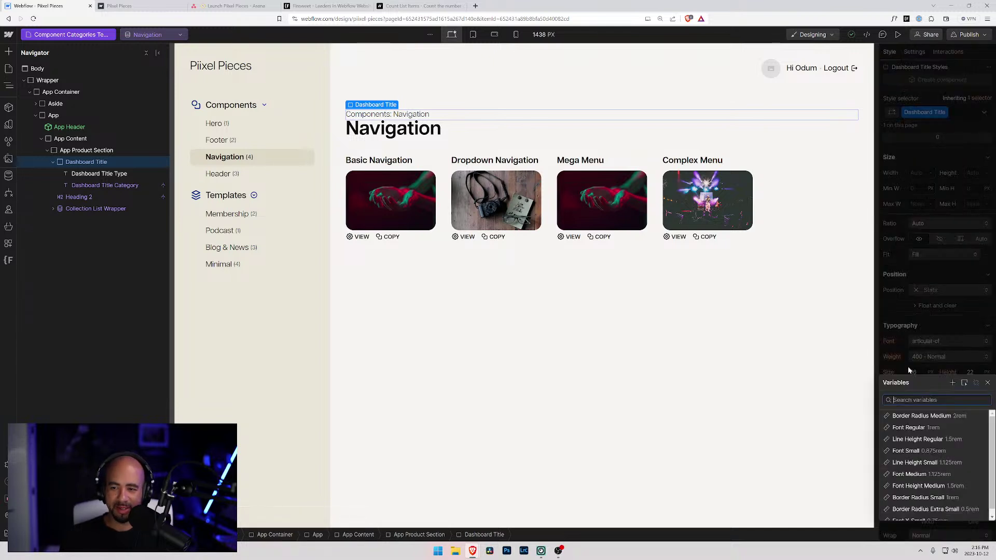
{"action": "scroll", "coordinate": [925, 476], "scroll_direction": "down", "scroll_amount": 2}
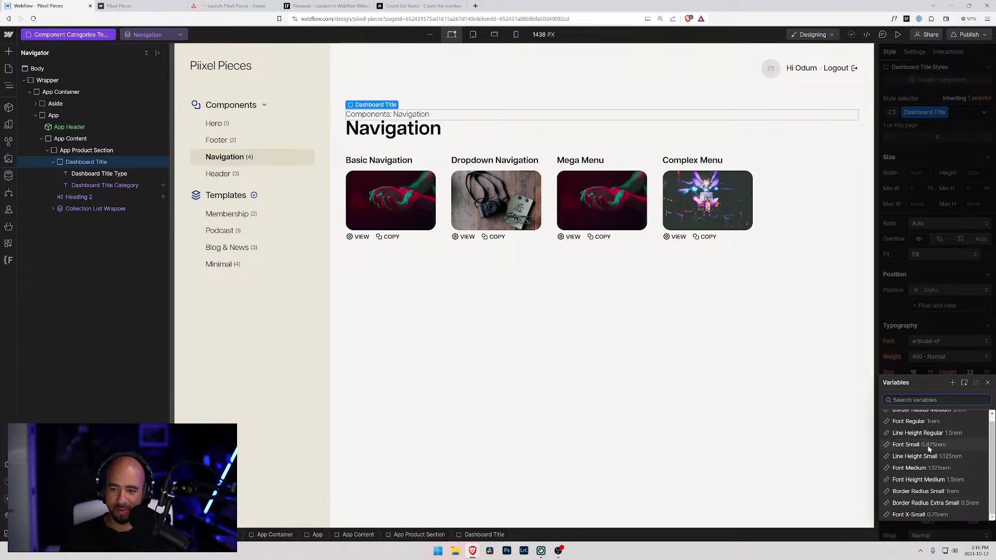
{"action": "scroll", "coordinate": [926, 446], "scroll_direction": "up", "scroll_amount": 1}
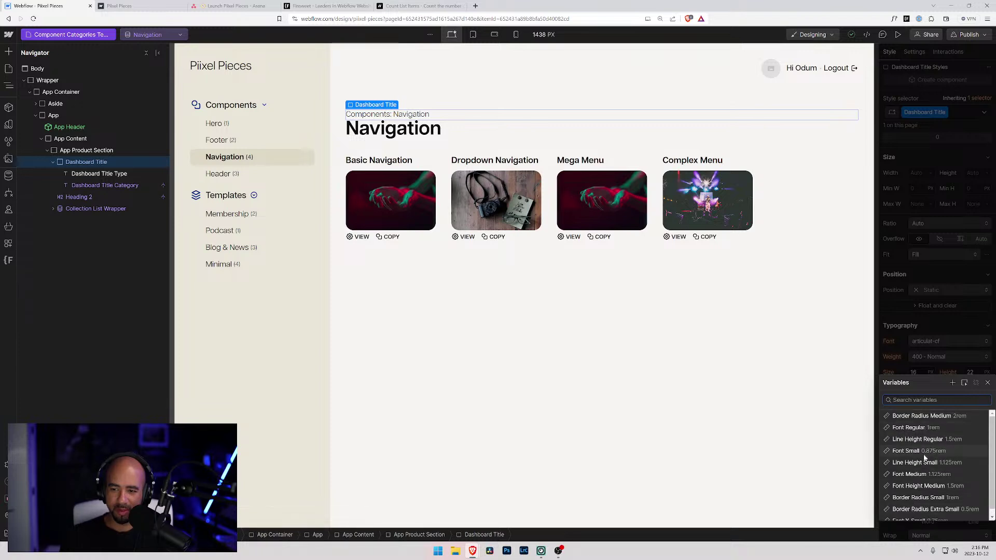
{"action": "left_click", "coordinate": [899, 369]}
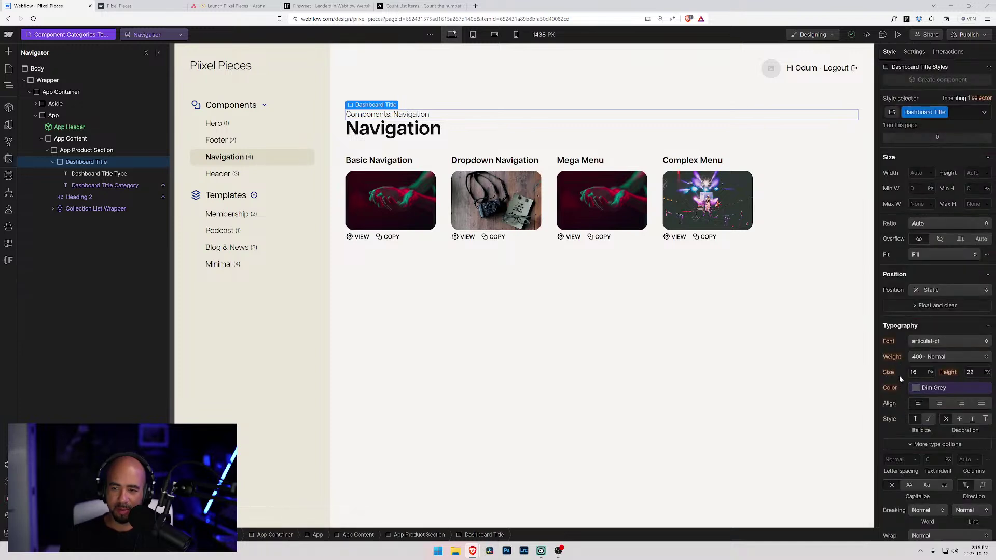
{"action": "left_click", "coordinate": [909, 367]}
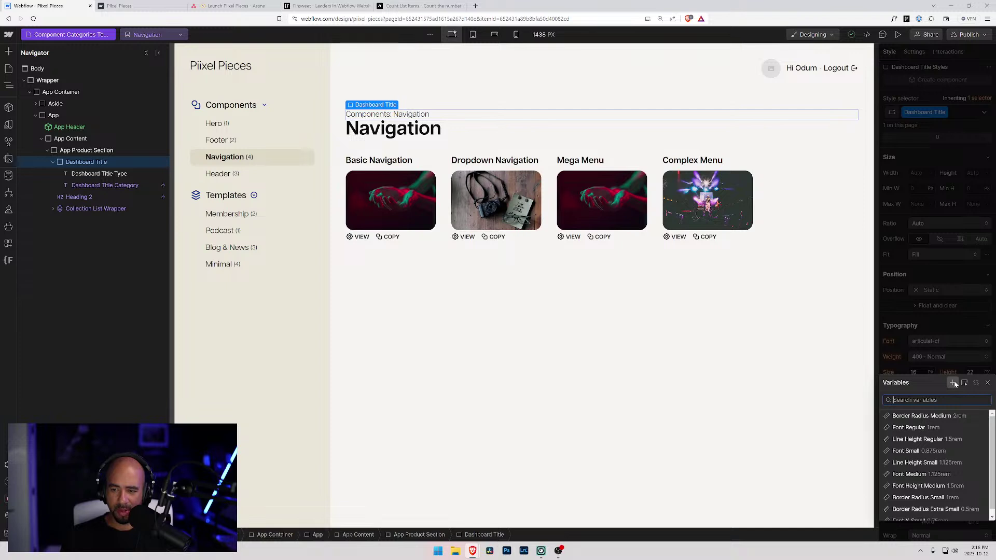
- Create a 2rem Font Size X-Large variable and apply it as the title's font size
{"action": "left_click", "coordinate": [954, 382]}
{"action": "type", "text": "F"}
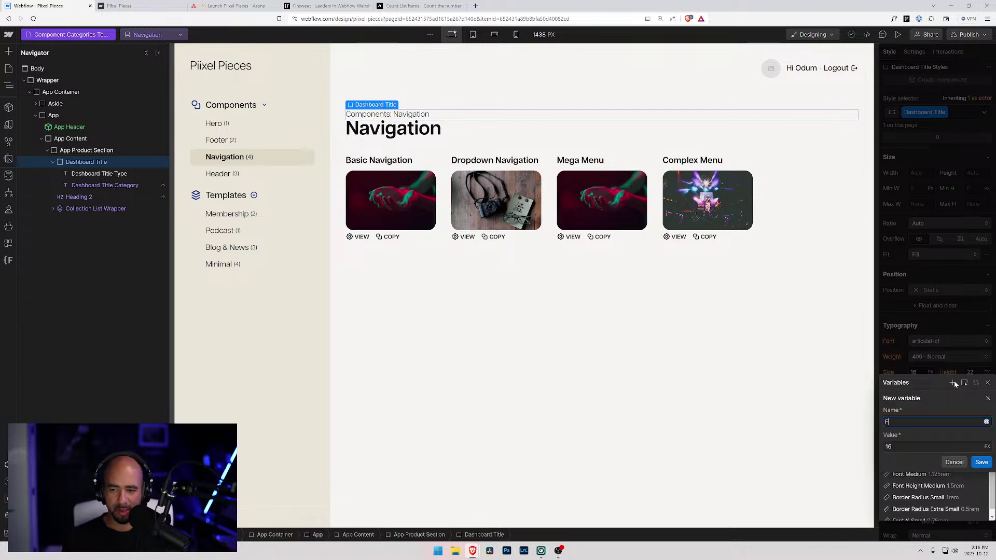
{"action": "type", "text": "ont Size"}
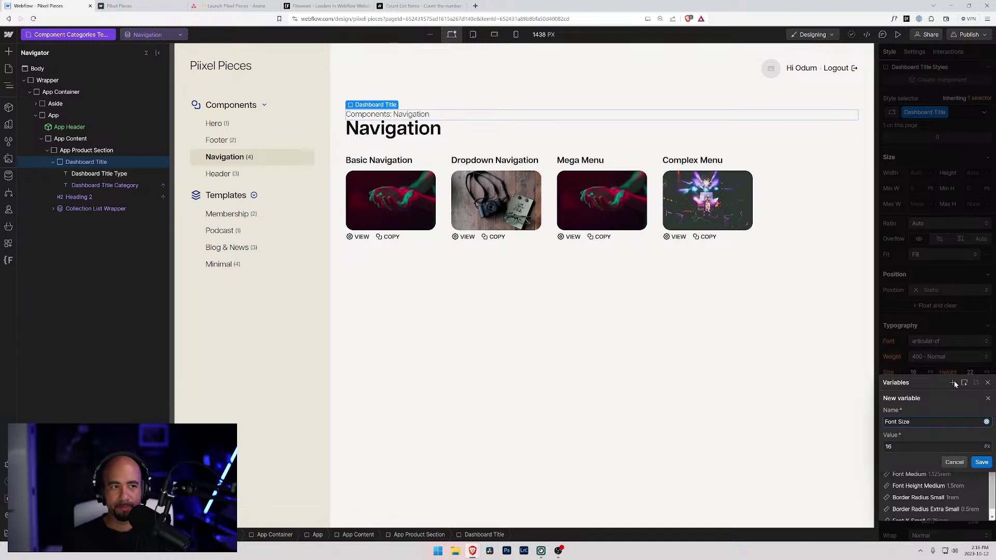
{"action": "type", "text": "x"}
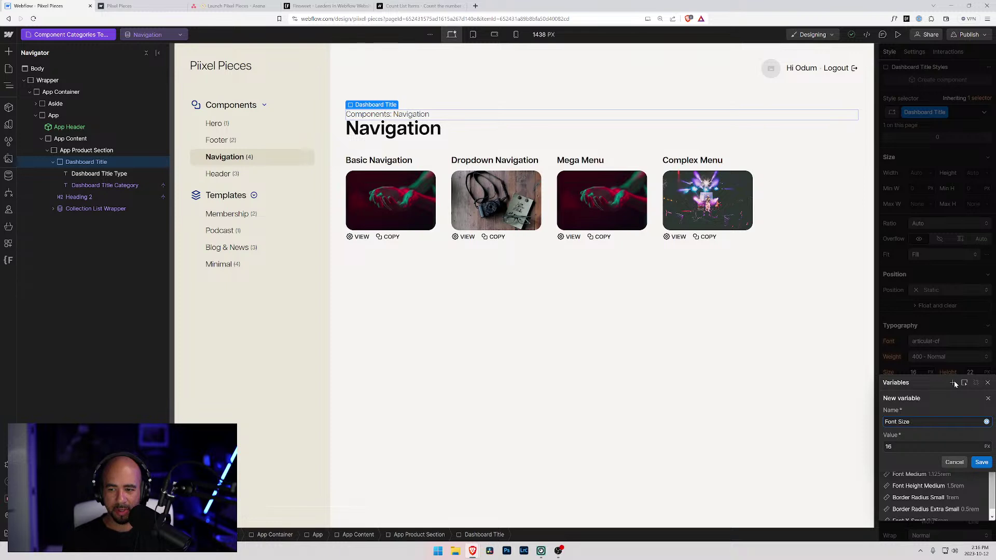
{"action": "key", "text": "BackSpace"}
{"action": "type", "text": "X-Large"}
{"action": "key", "text": "Tab"}
{"action": "type", "text": "2rem"}
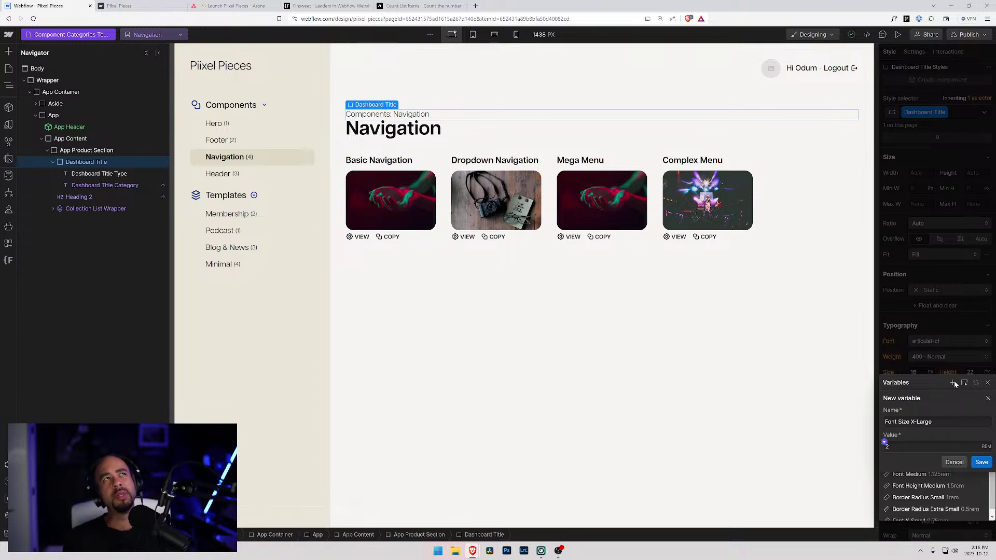
{"action": "left_click", "coordinate": [981, 462]}
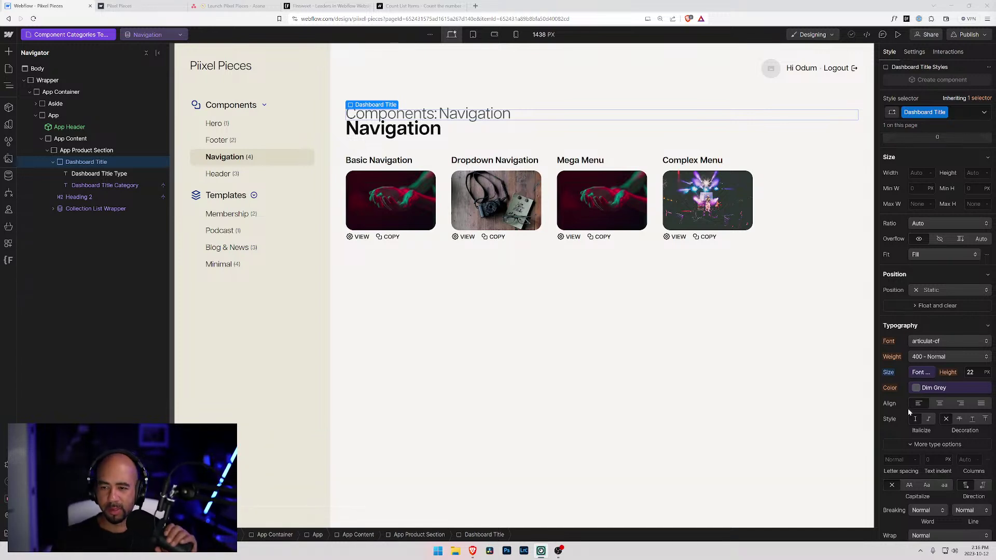
- Look through the title's font size and line height variables for a 'Line Height X-Large' variable
{"action": "left_click", "coordinate": [918, 373]}
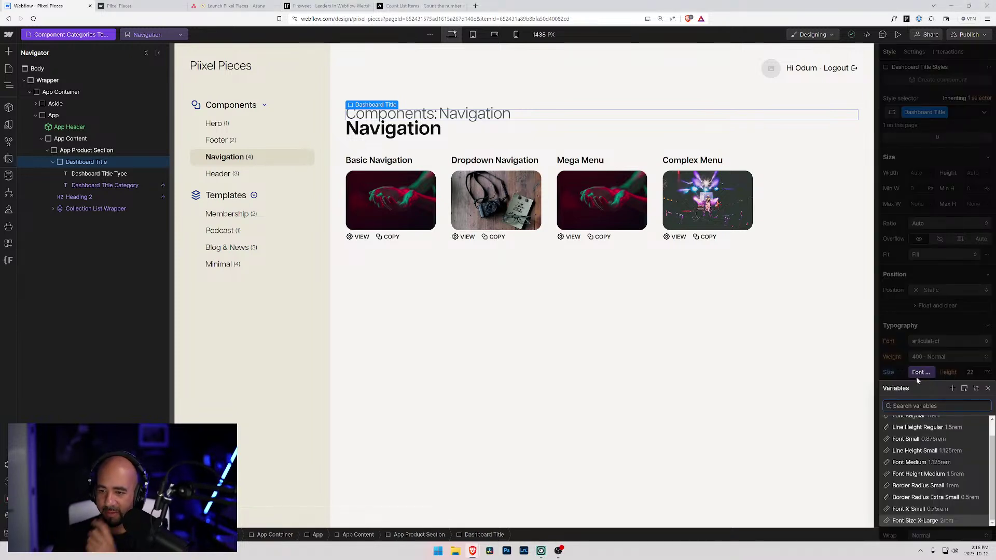
{"action": "left_click", "coordinate": [912, 369]}
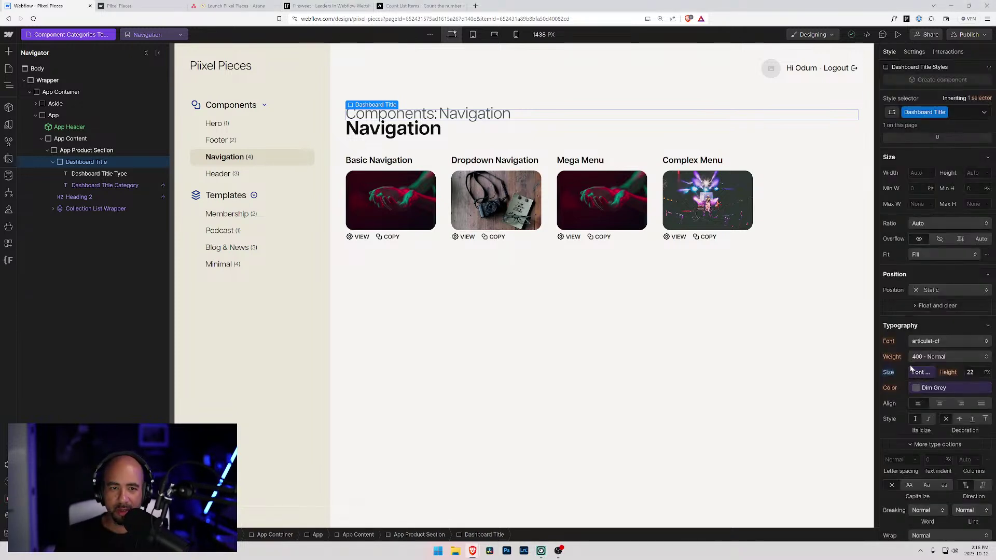
{"action": "left_click", "coordinate": [967, 372]}
{"action": "left_click", "coordinate": [966, 369]}
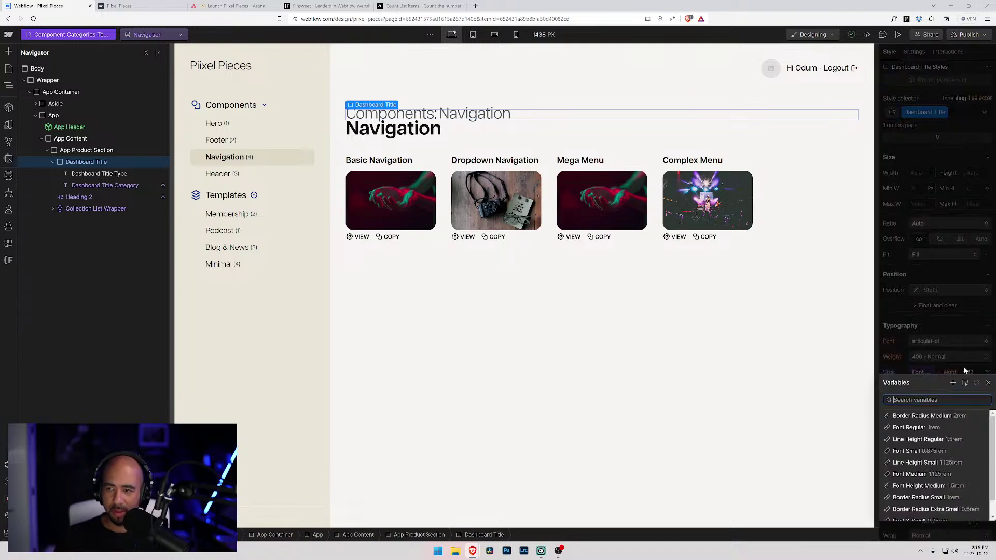
{"action": "type", "text": "Lin"}
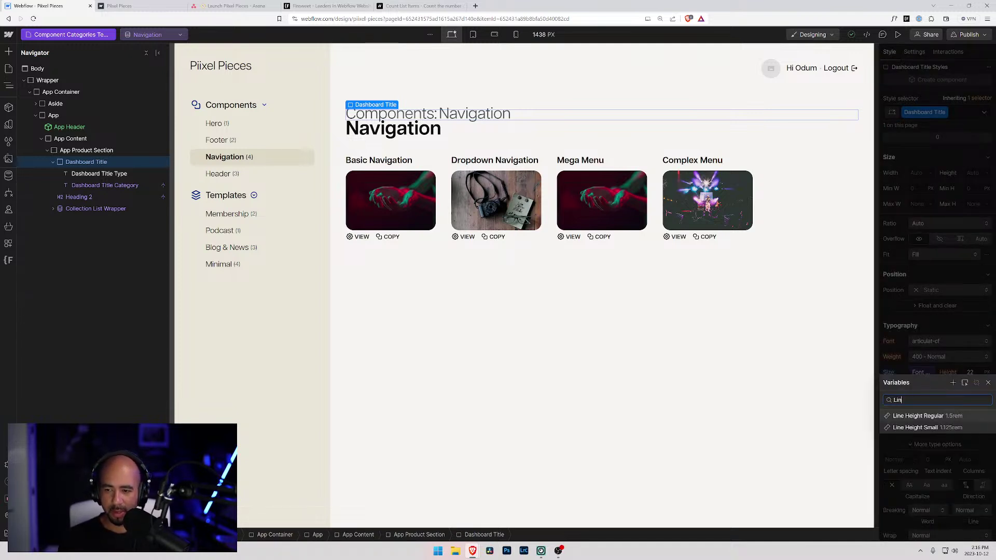
{"action": "type", "text": "e Height X-Large"}
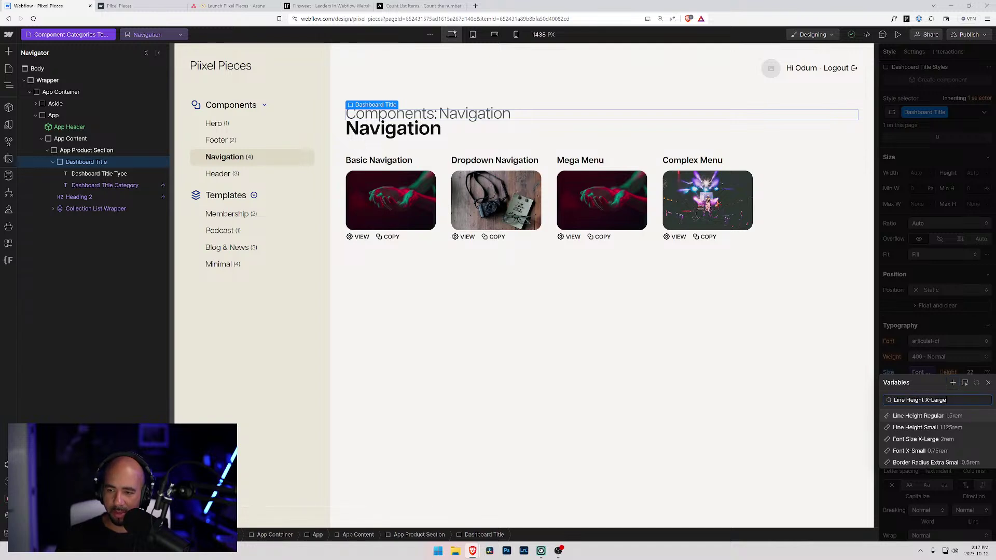
{"action": "left_click", "coordinate": [988, 383]}
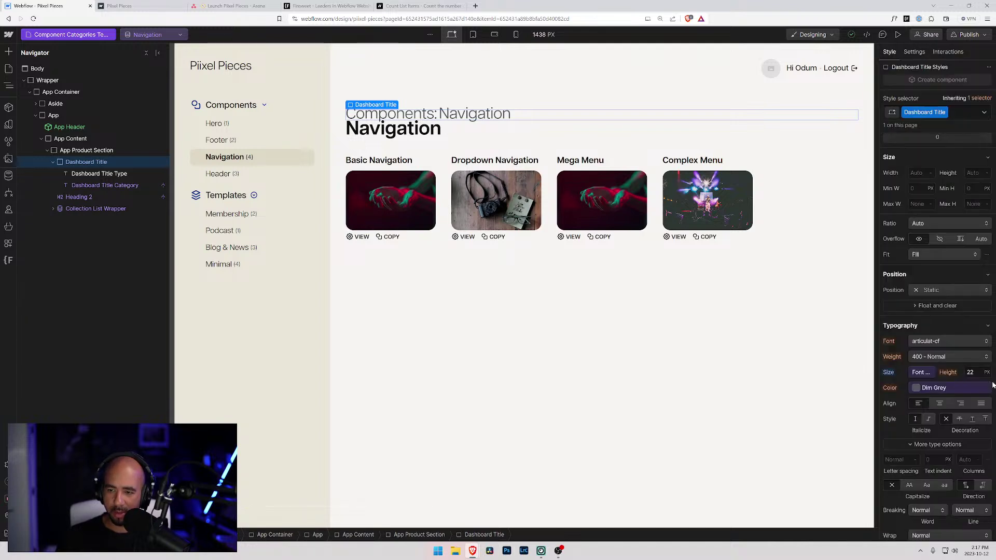
{"action": "left_click", "coordinate": [966, 369]}
{"action": "left_click", "coordinate": [966, 369]}
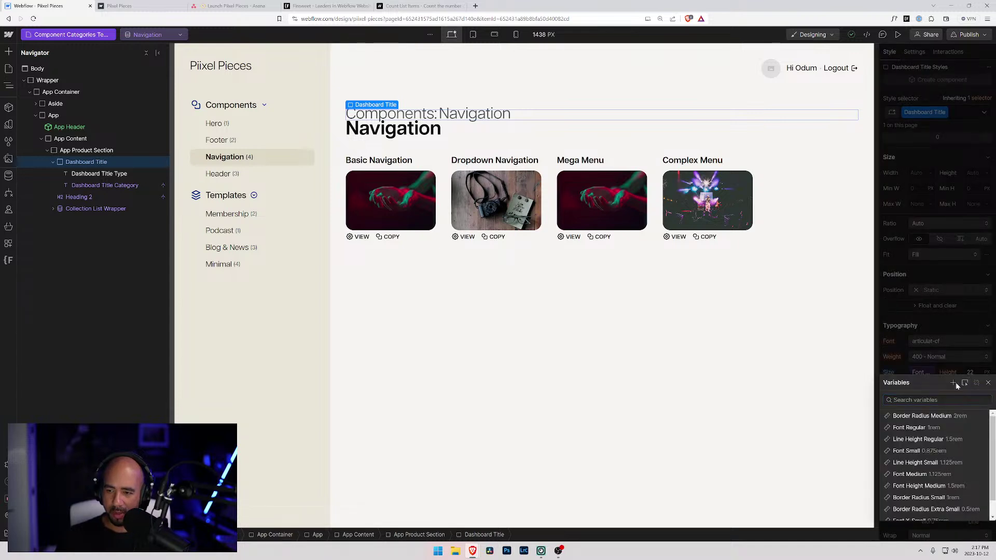
- Create a 2.5rem 'Line Height X-Large' variable and apply it as the title's line height
{"action": "left_click", "coordinate": [955, 383]}
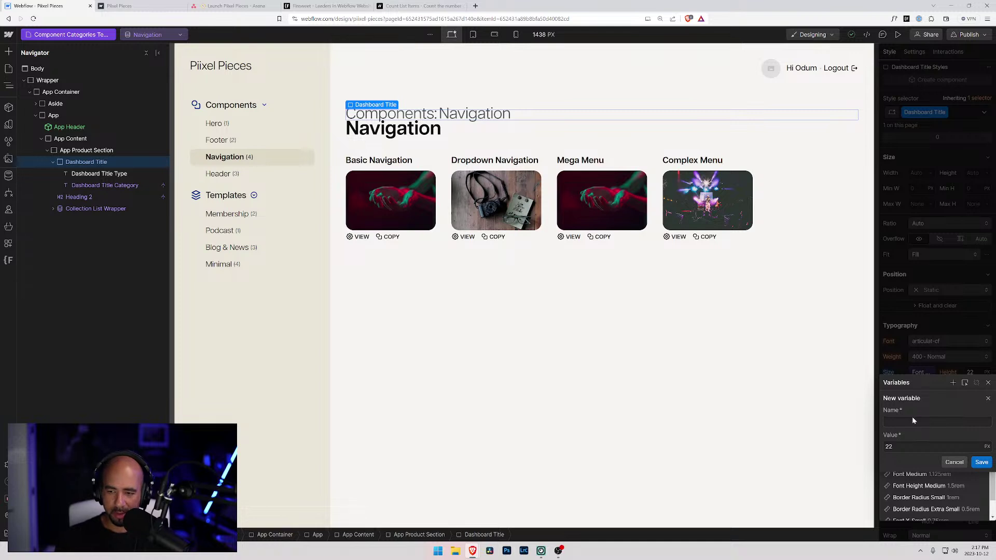
{"action": "left_click", "coordinate": [913, 416]}
{"action": "type", "text": "{"}
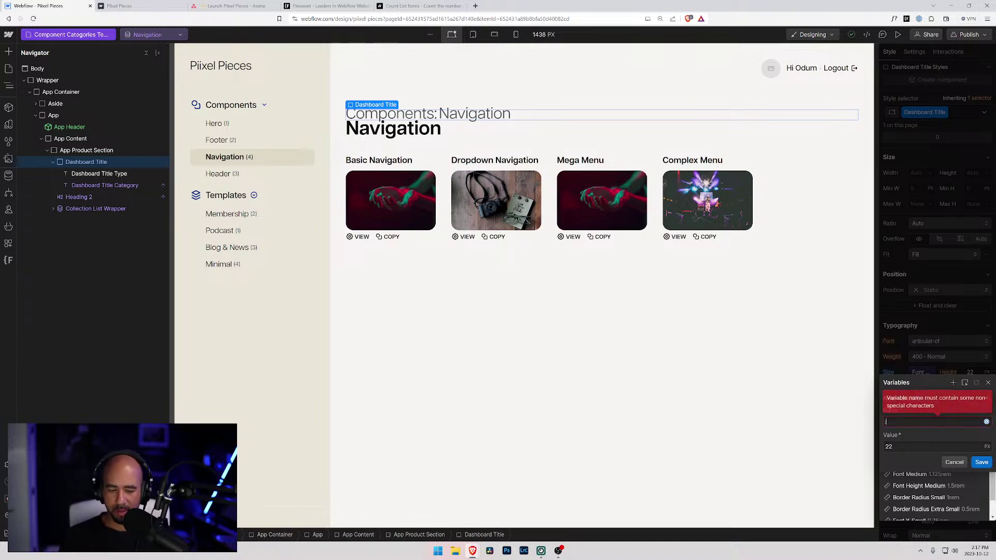
{"action": "key", "text": "BackSpace"}
{"action": "type", "text": "Line Height X-Large"}
{"action": "key", "text": "Tab"}
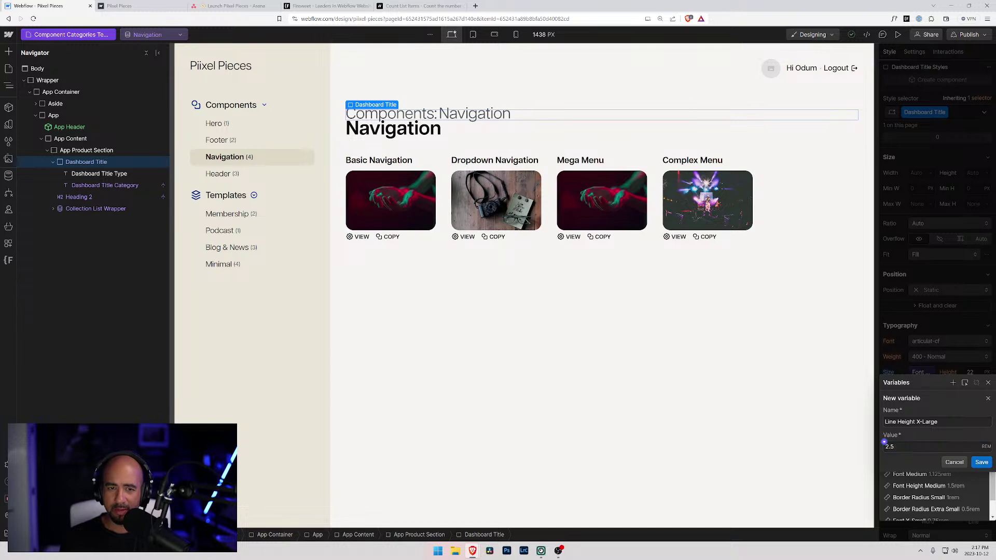
{"action": "left_click", "coordinate": [981, 462]}
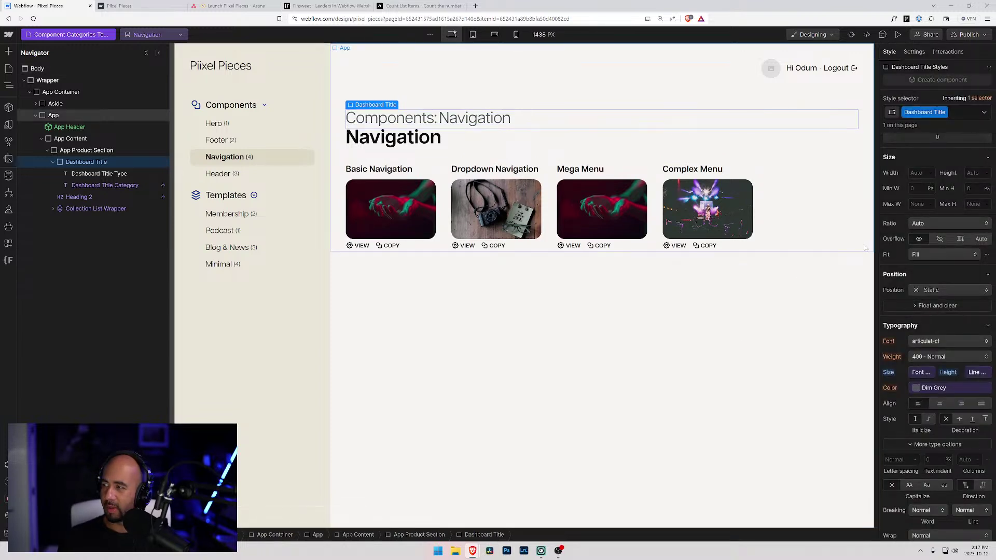
- Make the 'Components:' title text Black and 700 Bold
{"action": "left_click", "coordinate": [128, 174]}
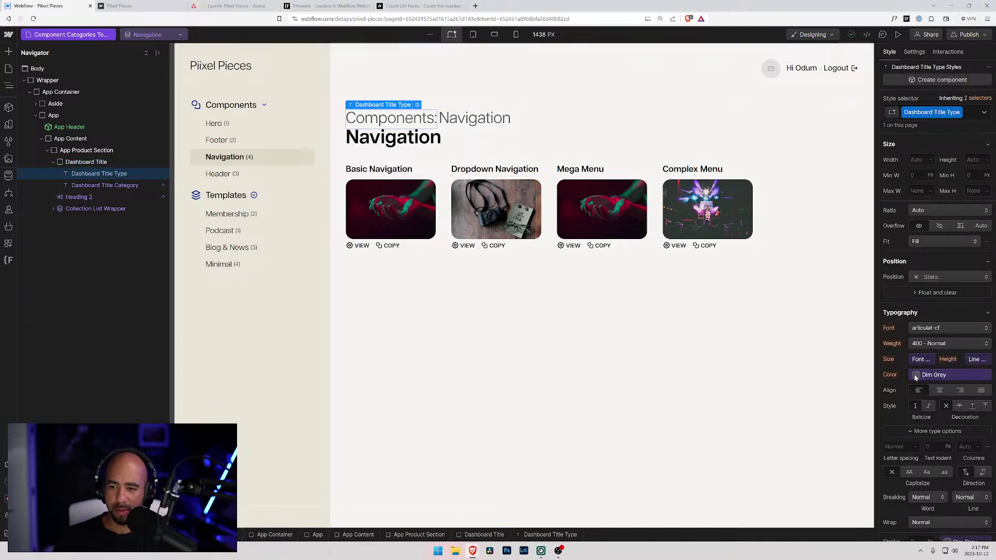
{"action": "left_click", "coordinate": [916, 377]}
{"action": "left_click", "coordinate": [888, 435]}
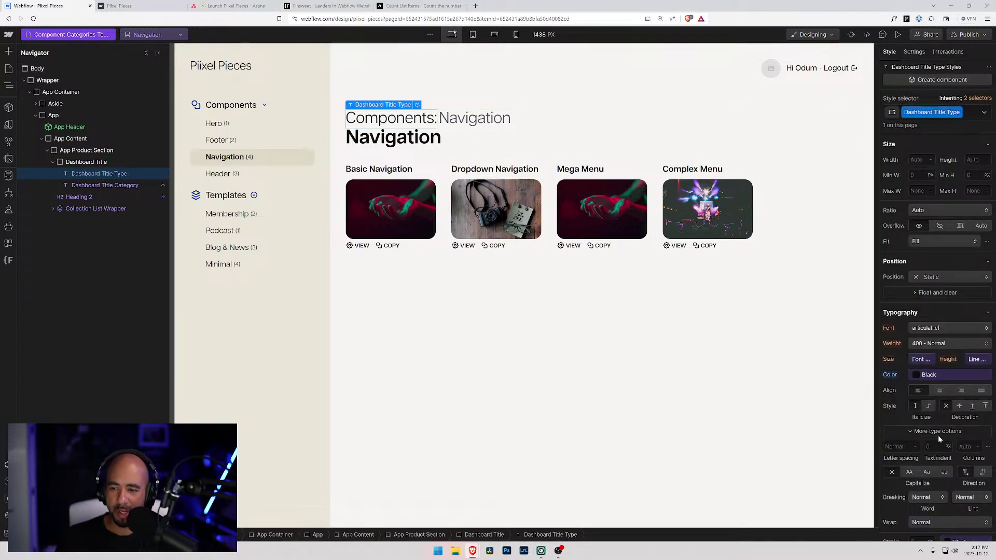
{"action": "left_click", "coordinate": [938, 344]}
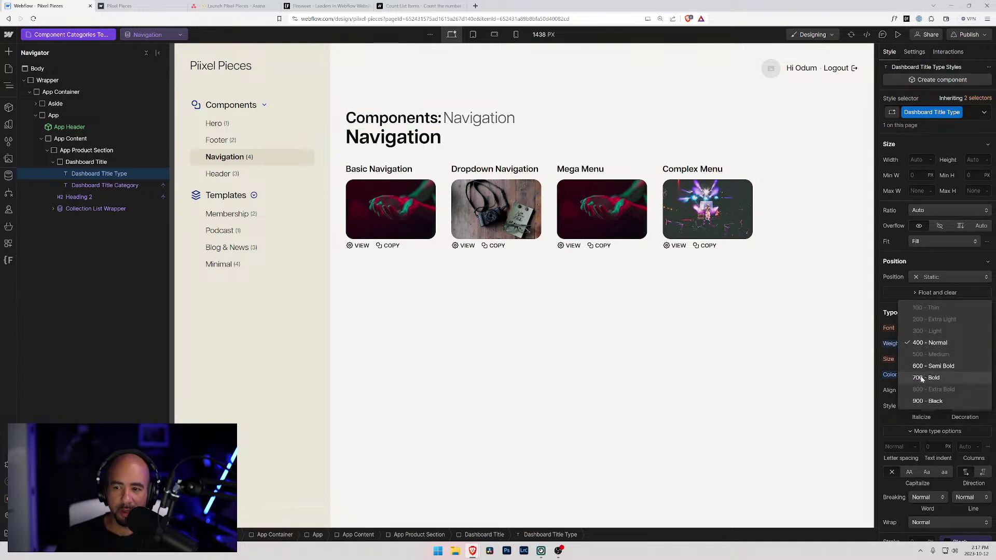
{"action": "left_click", "coordinate": [920, 378]}
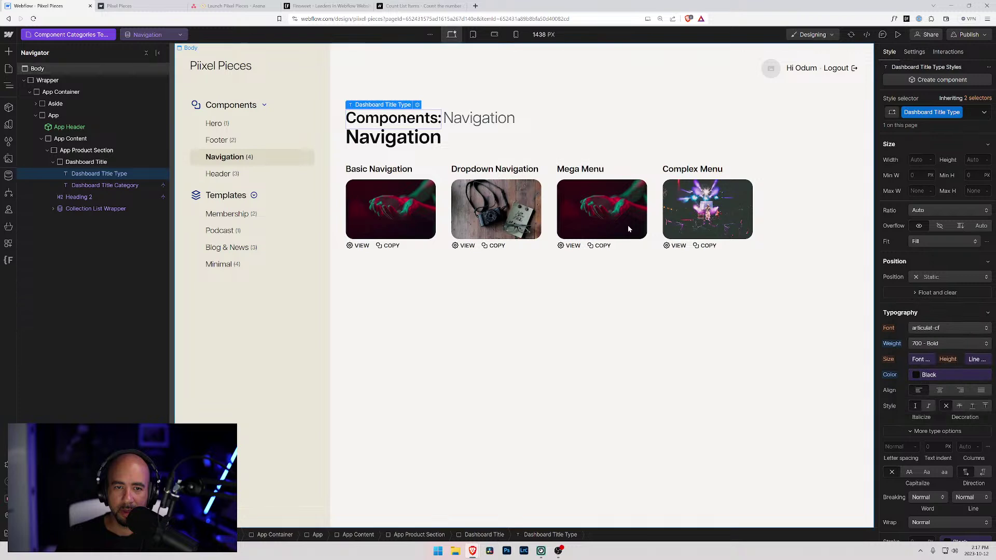
- Keep the category name at normal weight and browse its colour variables
{"action": "left_click", "coordinate": [102, 185]}
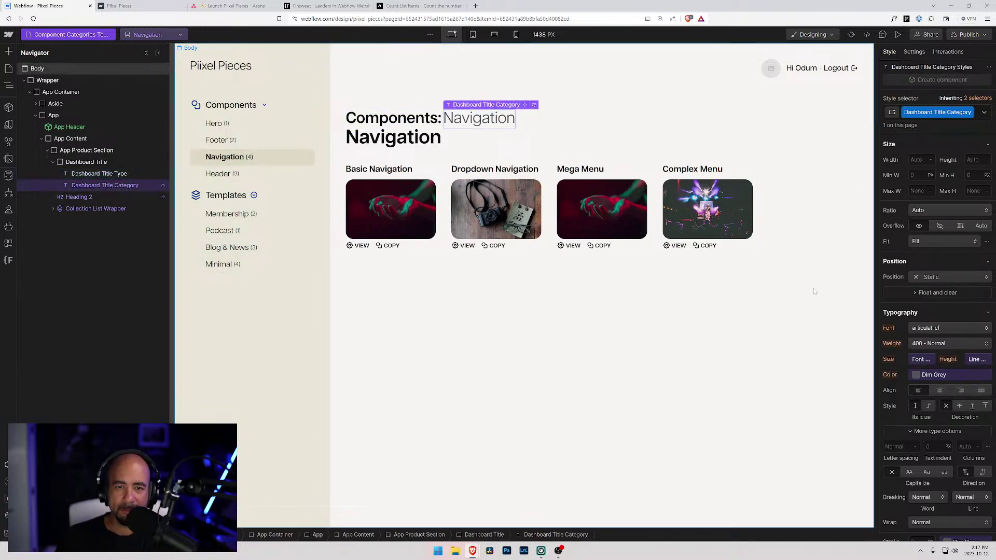
{"action": "left_click", "coordinate": [927, 344]}
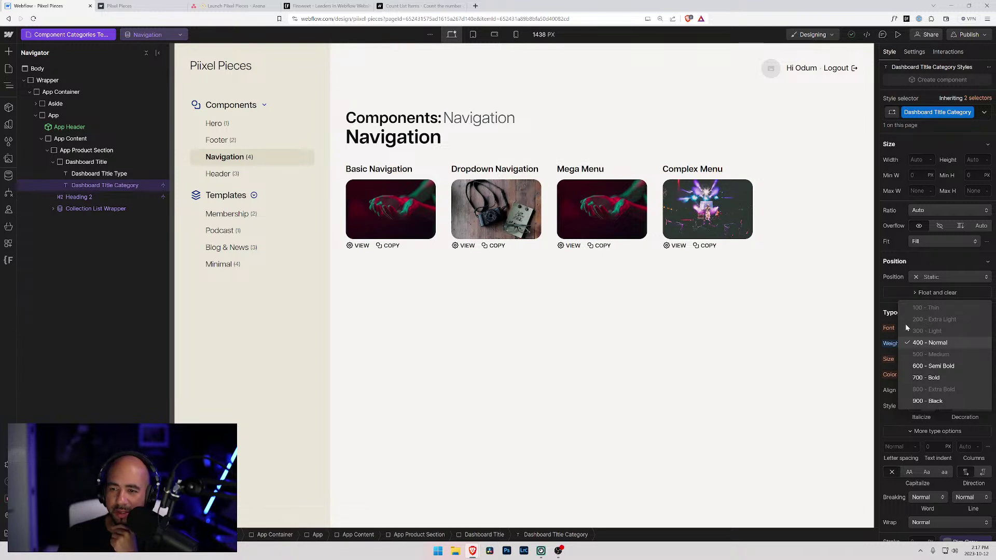
{"action": "left_click", "coordinate": [892, 323]}
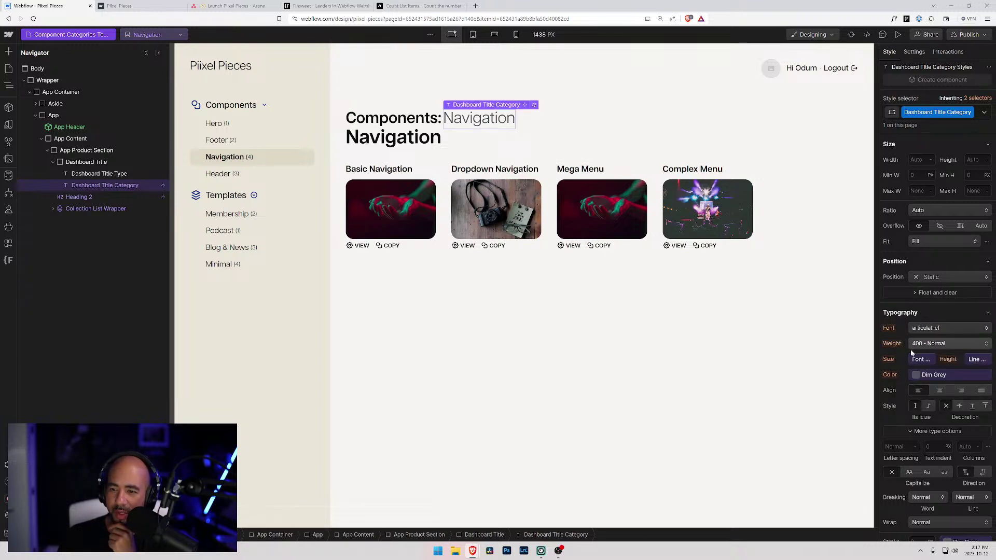
{"action": "left_click", "coordinate": [917, 375]}
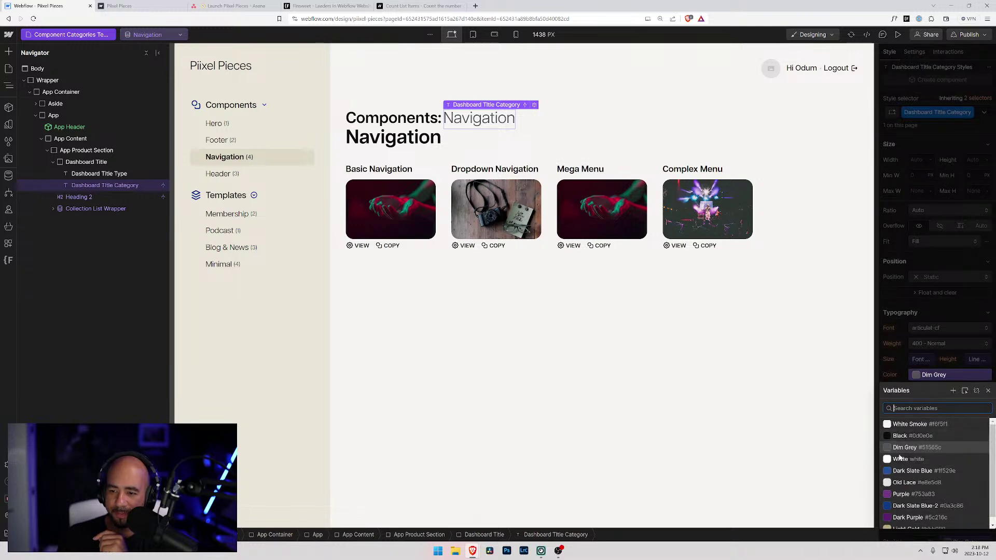
{"action": "scroll", "coordinate": [905, 487], "scroll_direction": "down", "scroll_amount": 1}
{"action": "scroll", "coordinate": [906, 488], "scroll_direction": "up", "scroll_amount": 1}
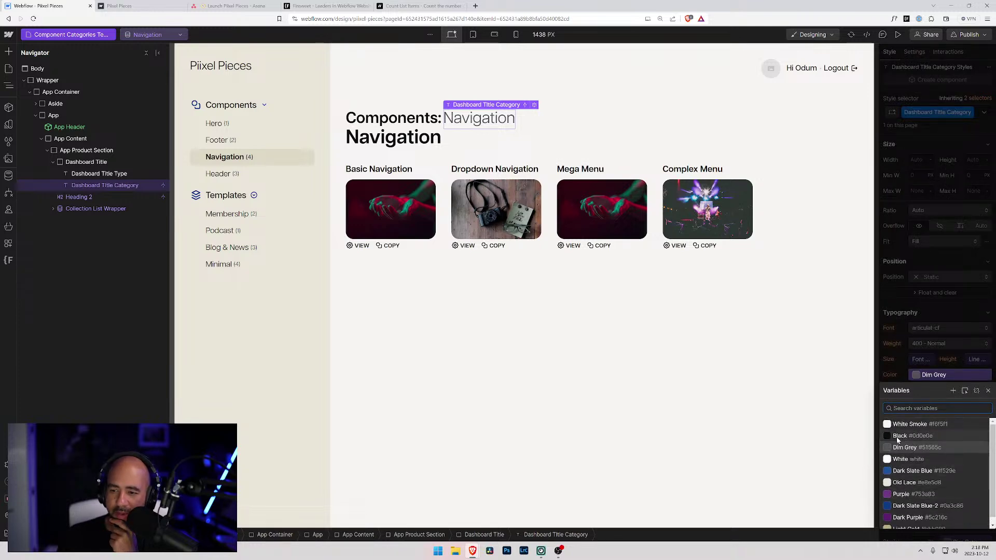
{"action": "left_click", "coordinate": [917, 374]}
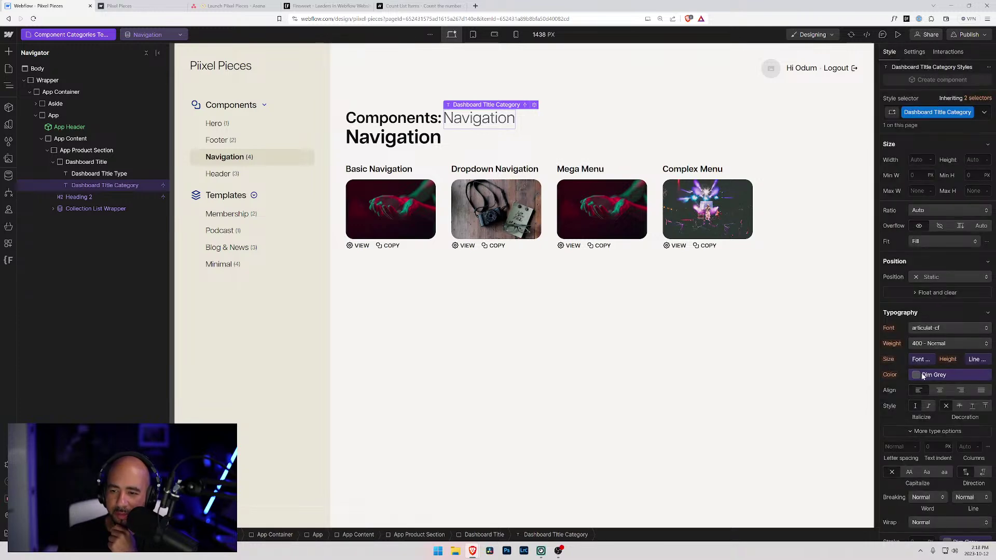
{"action": "left_click", "coordinate": [921, 374]}
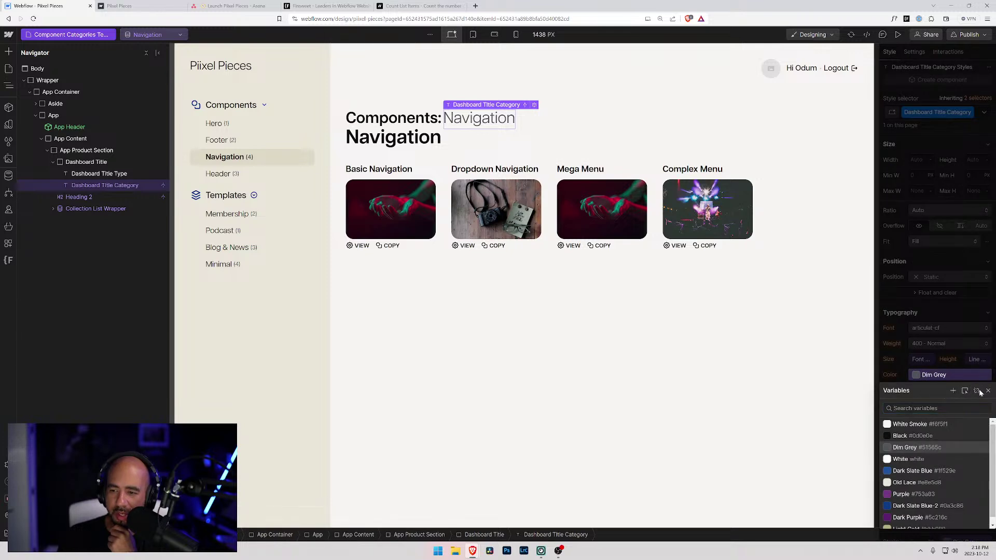
- Try lighter greys on the category name, then set it back to Dim Grey
{"action": "left_click", "coordinate": [977, 390]}
{"action": "left_click", "coordinate": [917, 374]}
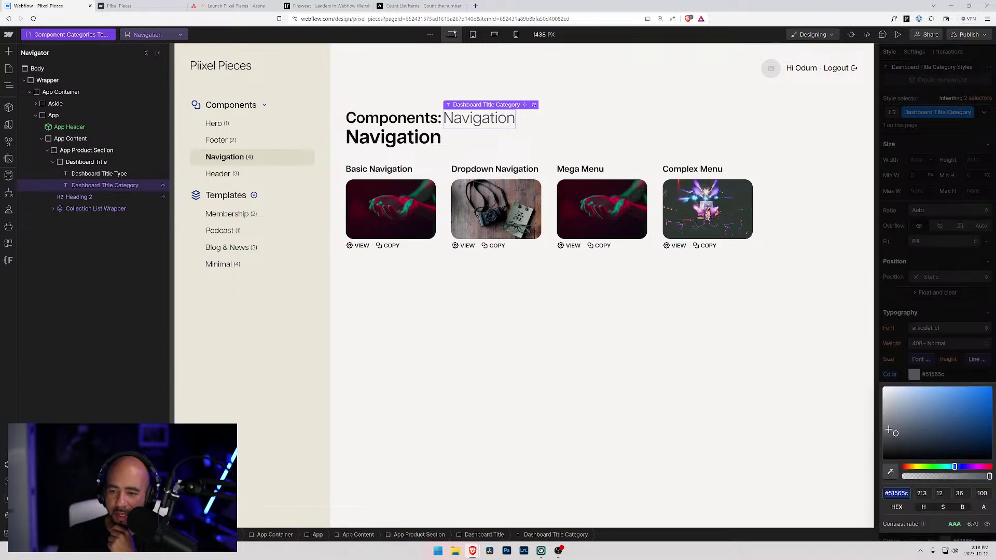
{"action": "left_click", "coordinate": [890, 418]}
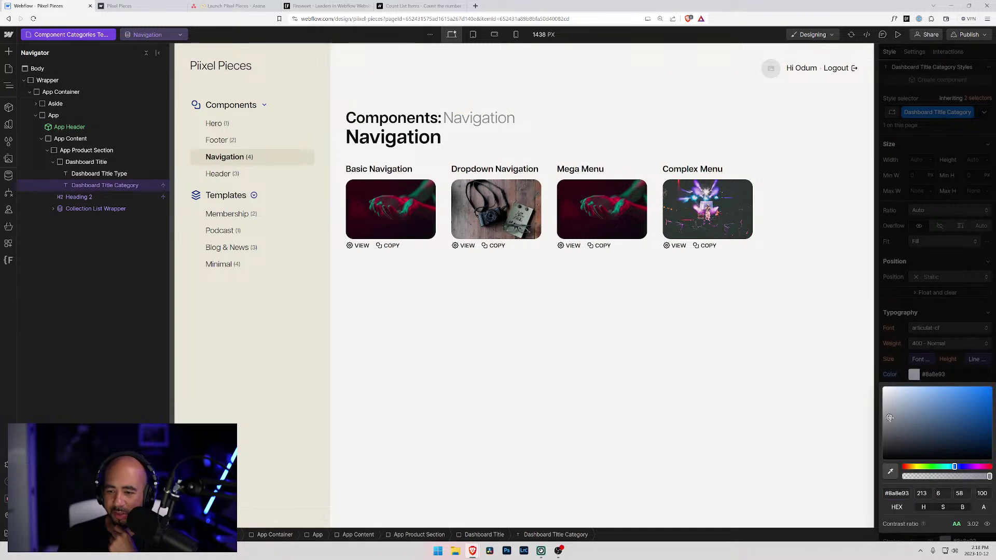
{"action": "left_click", "coordinate": [890, 424]}
{"action": "left_click", "coordinate": [912, 375]}
{"action": "left_click", "coordinate": [911, 374]}
{"action": "left_click", "coordinate": [909, 371]}
{"action": "left_click", "coordinate": [909, 372]}
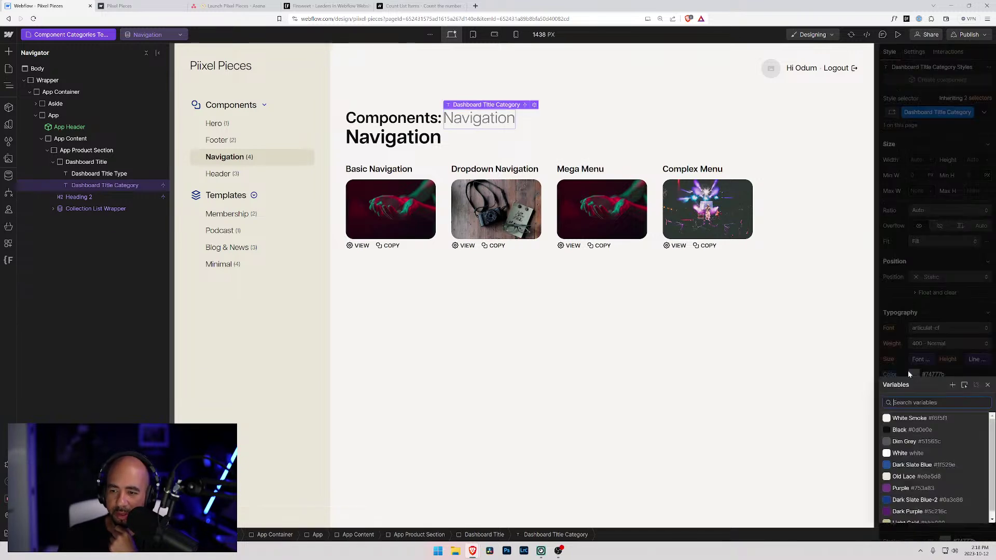
{"action": "left_click", "coordinate": [894, 444]}
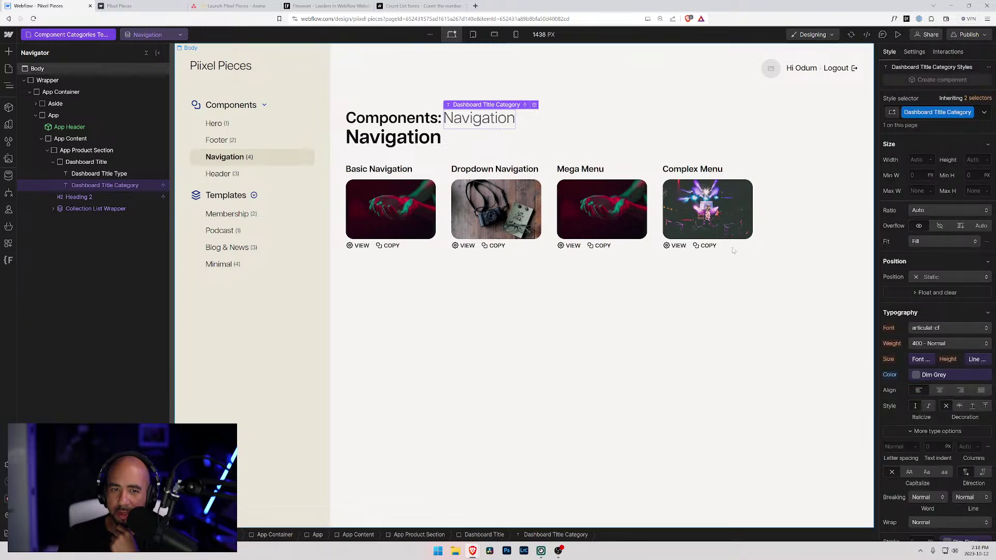
- Delete the large Navigation heading from the page
{"action": "left_click", "coordinate": [450, 144]}
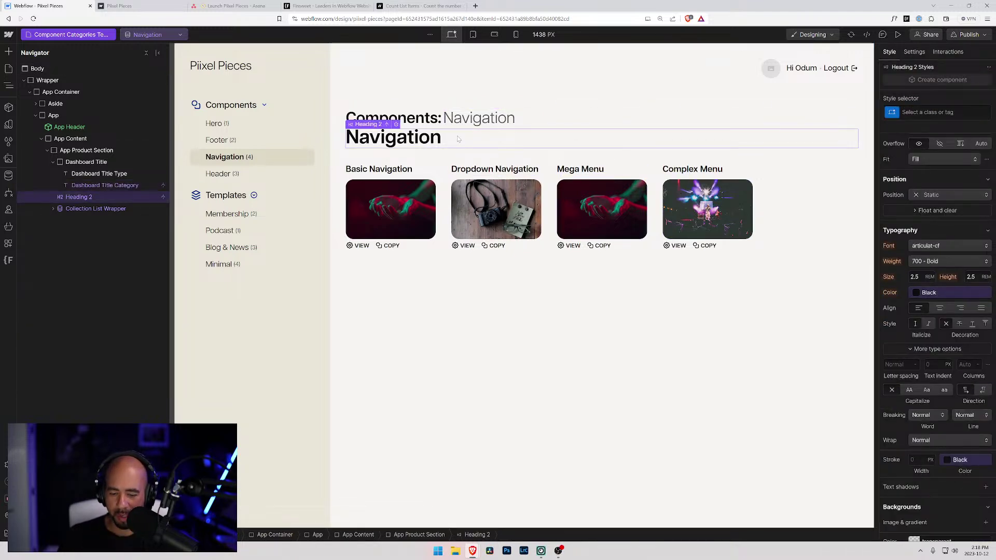
{"action": "key", "text": "Delete"}
{"action": "left_click", "coordinate": [521, 313]}
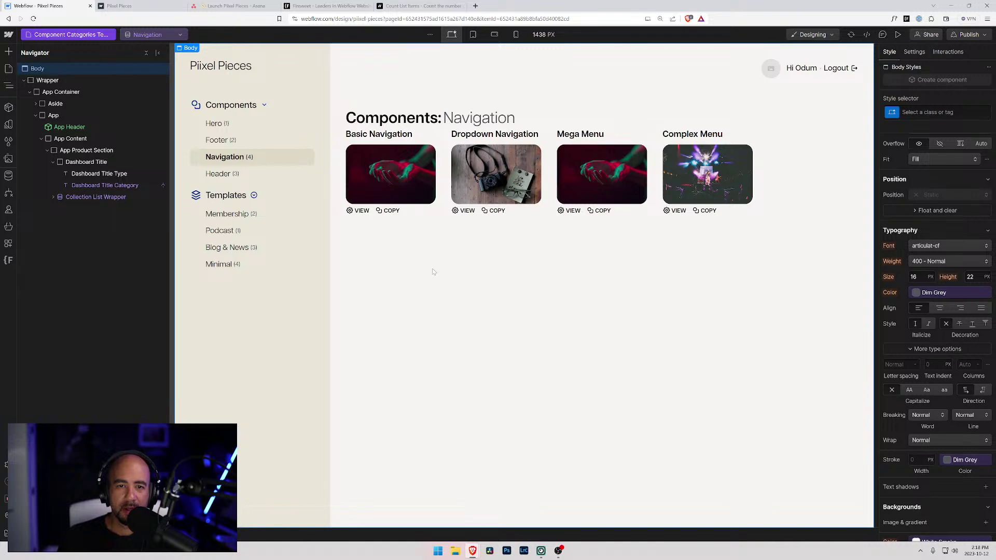
- Give the Dashboard Title wrapper a 4rem bottom margin after first trying 5rem
{"action": "left_click", "coordinate": [53, 161]}
{"action": "left_click", "coordinate": [63, 162]}
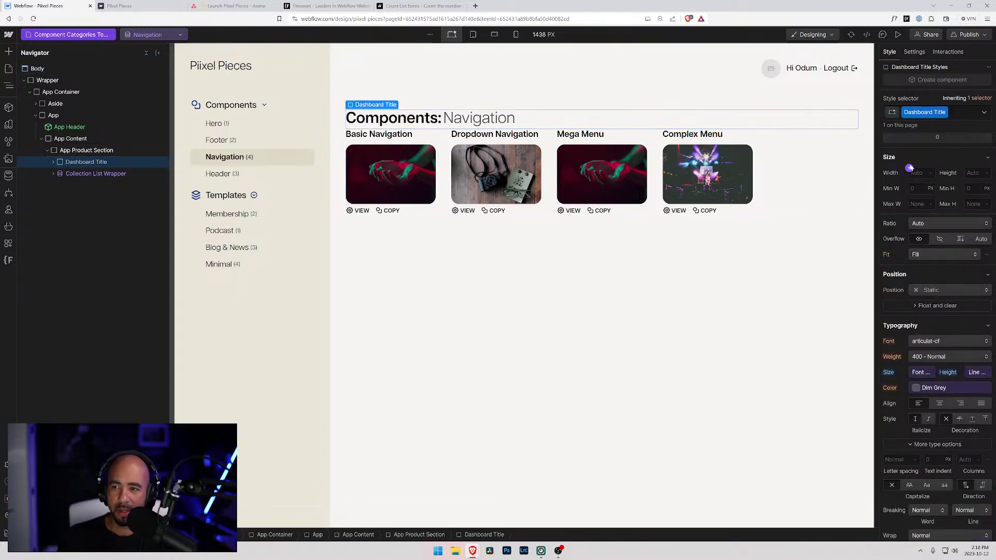
{"action": "left_click", "coordinate": [938, 331]}
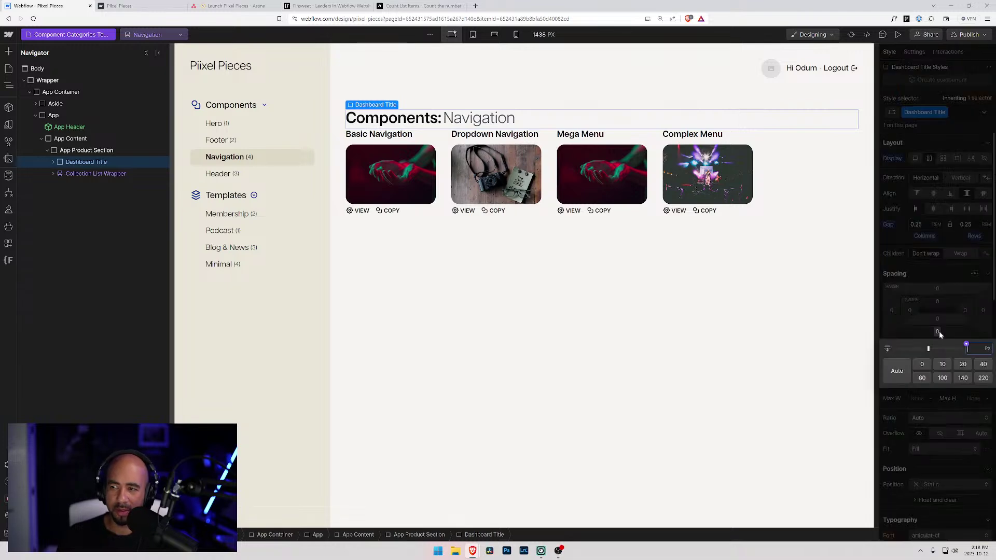
{"action": "type", "text": "5rem"}
{"action": "key", "text": "Return"}
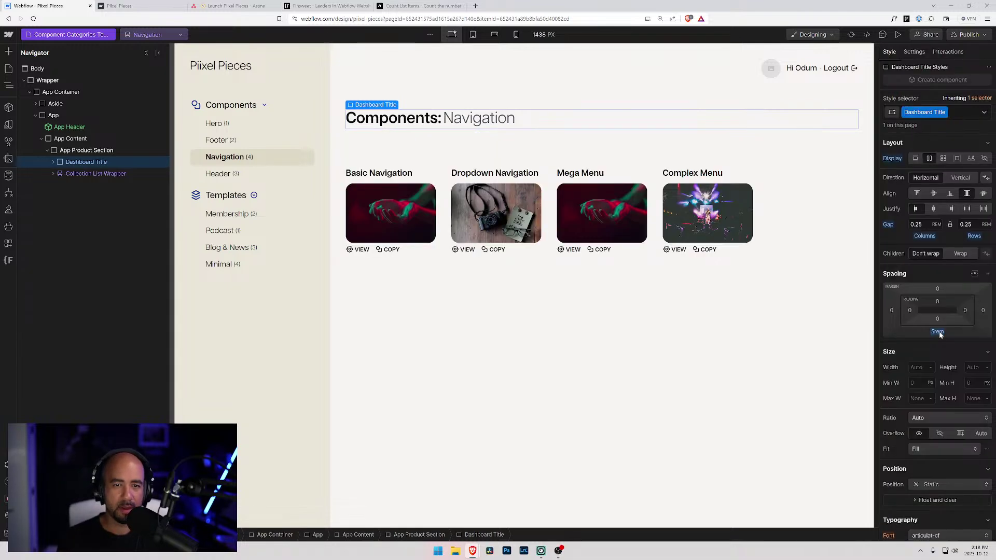
{"action": "left_click", "coordinate": [938, 332]}
{"action": "type", "text": "4"}
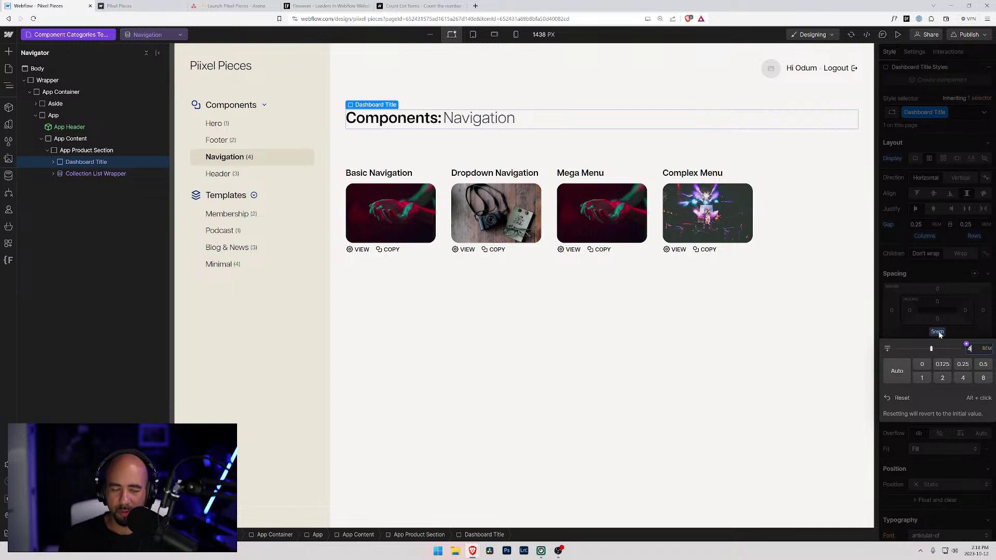
{"action": "key", "text": "Return"}
{"action": "left_click", "coordinate": [595, 376]}
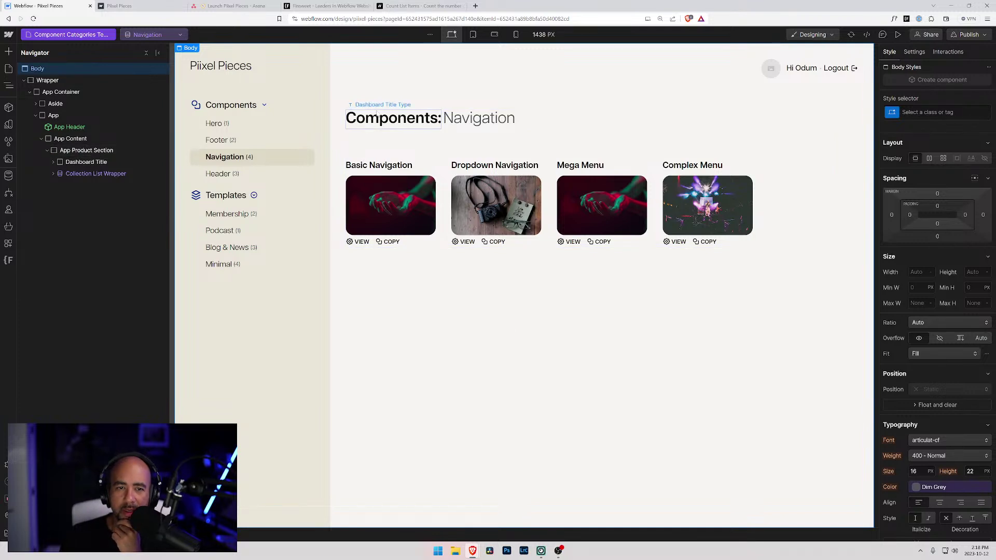
{"action": "left_click", "coordinate": [394, 122]}
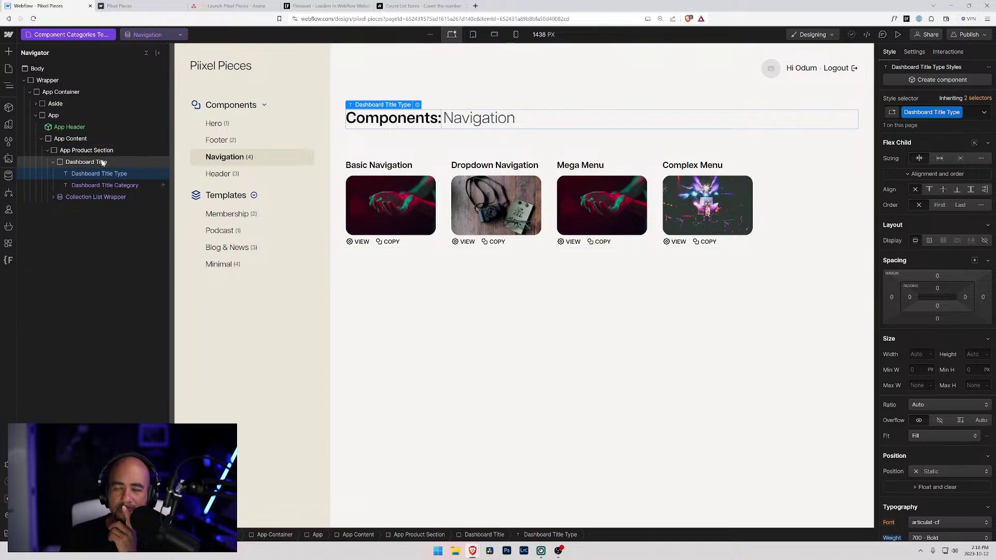
- Add a Text Block to the App Product Section, placed above the component cards
{"action": "left_click", "coordinate": [60, 162]}
{"action": "left_click", "coordinate": [53, 162]}
{"action": "left_click", "coordinate": [66, 152]}
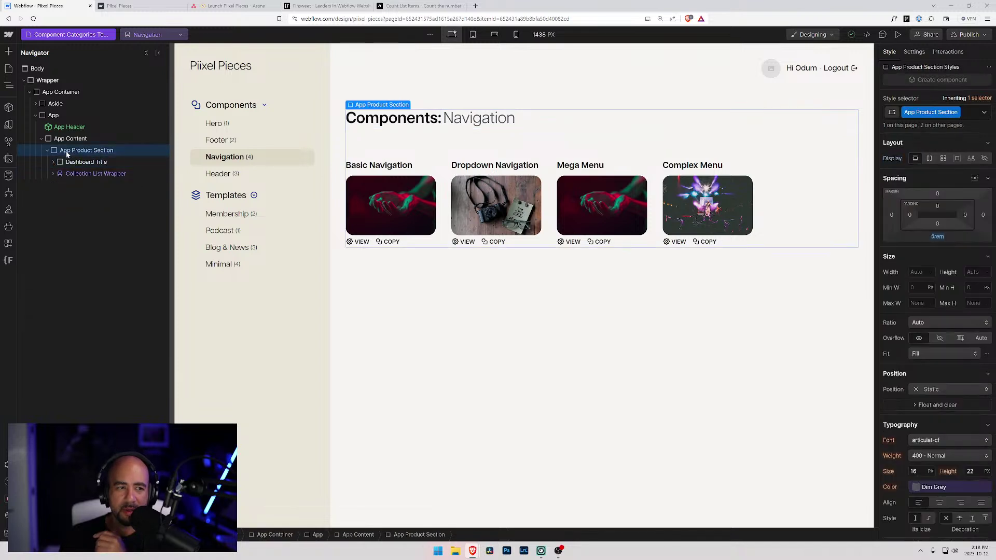
{"action": "key", "text": "ctrl+k"}
{"action": "type", "text": "t"}
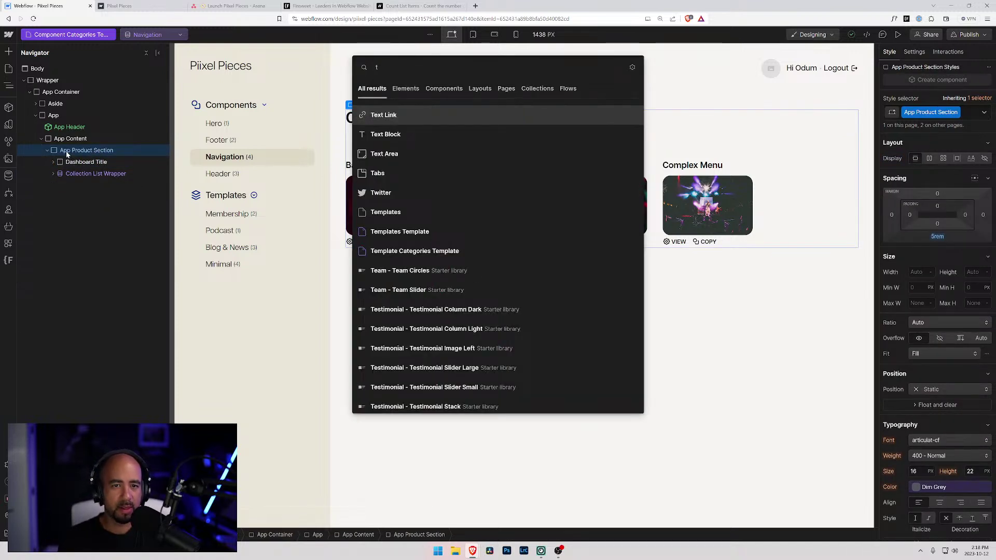
{"action": "key", "text": "Down"}
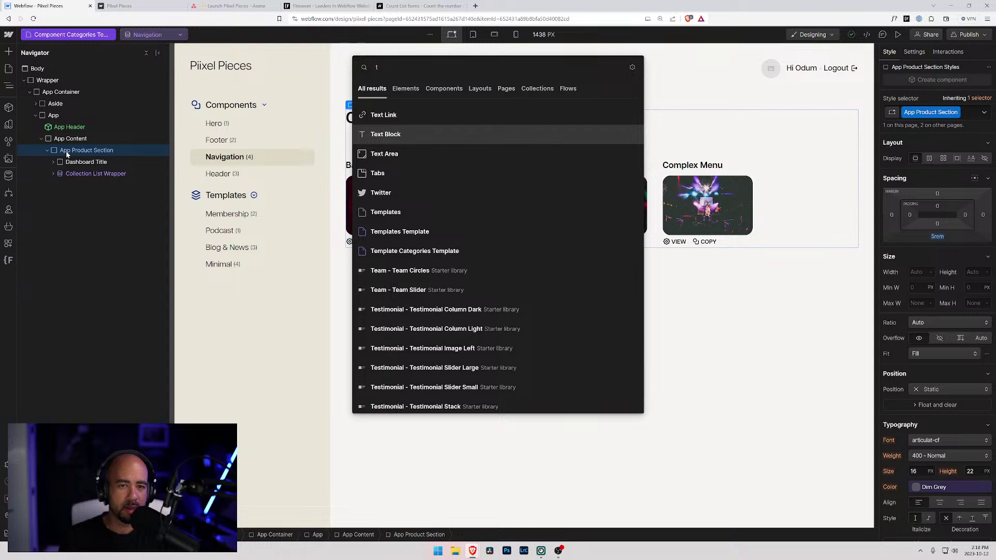
{"action": "key", "text": "Return"}
{"action": "left_click", "coordinate": [70, 171]}
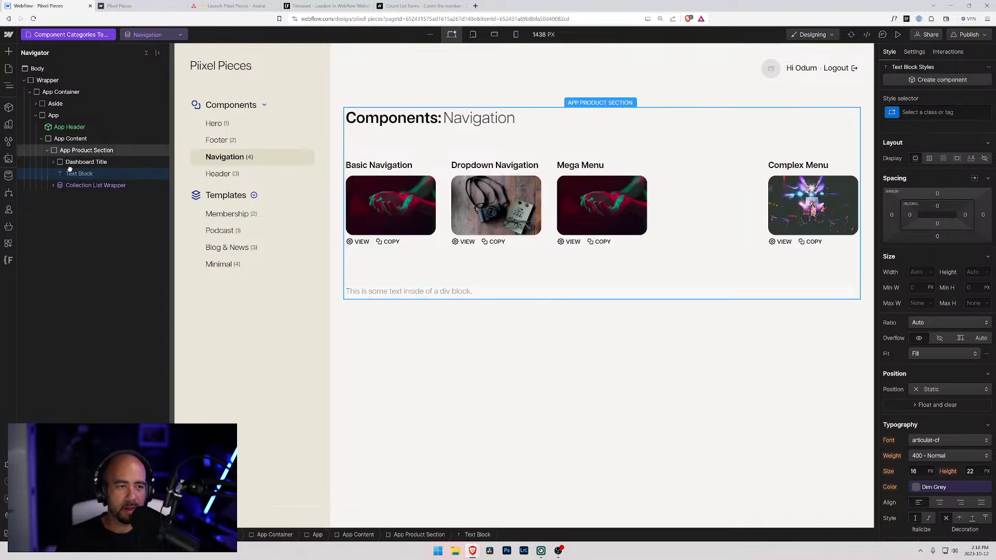
{"action": "left_click_drag", "start_coordinate": [69, 169], "coordinate": [70, 176]}
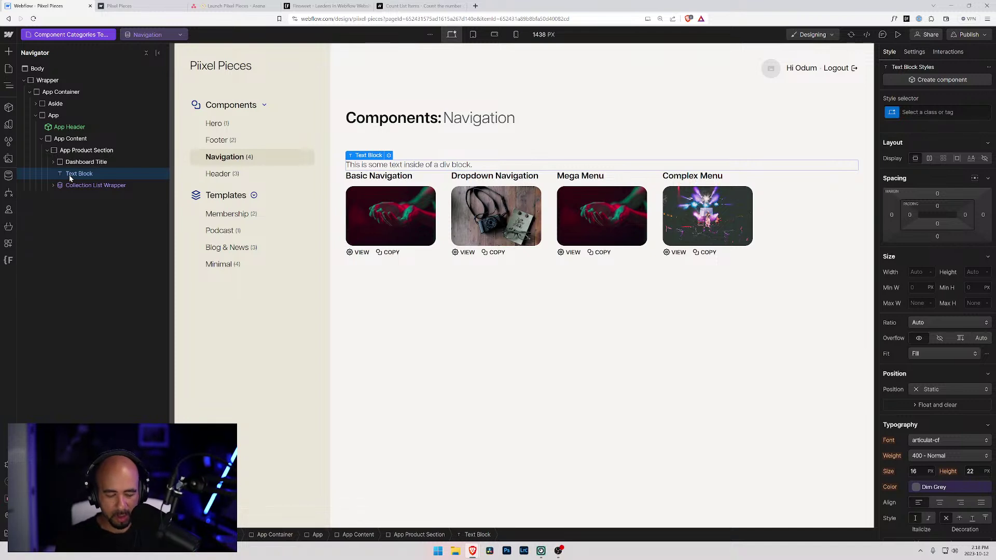
- Wrap the text block in a Div Block with the new class Dashboard Subtitle
{"action": "key", "text": "ctrl+alt+g"}
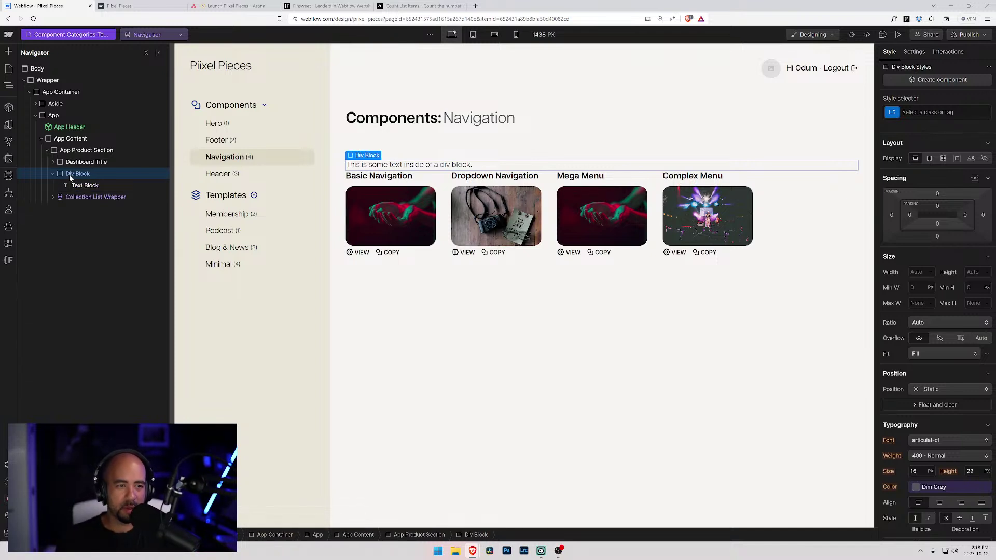
{"action": "key", "text": "ctrl+Return"}
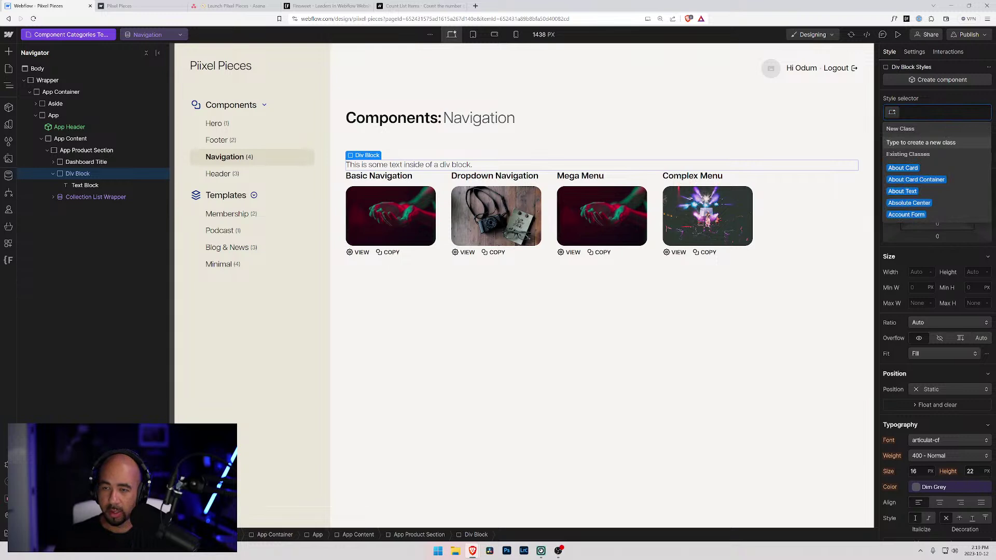
{"action": "type", "text": "Da"}
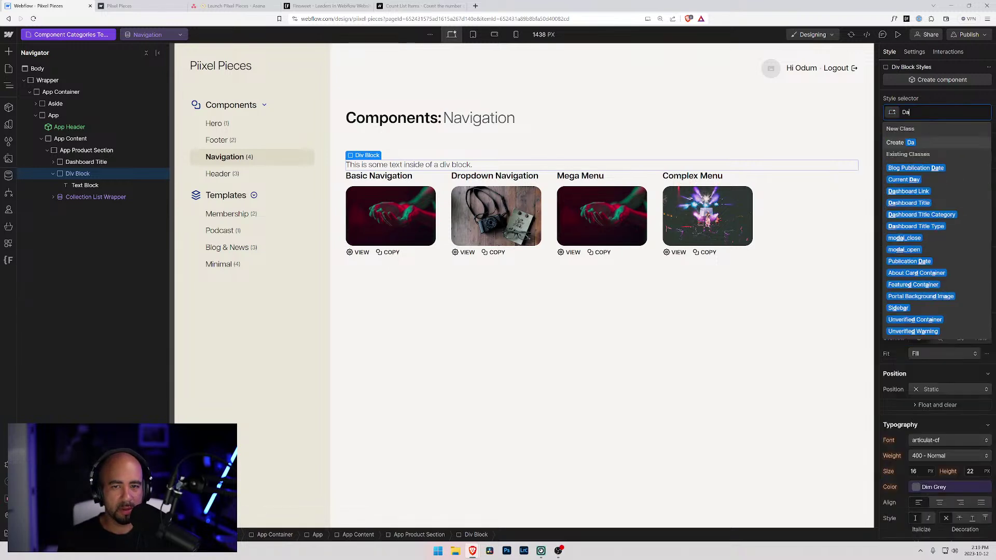
{"action": "type", "text": "shbaoard"}
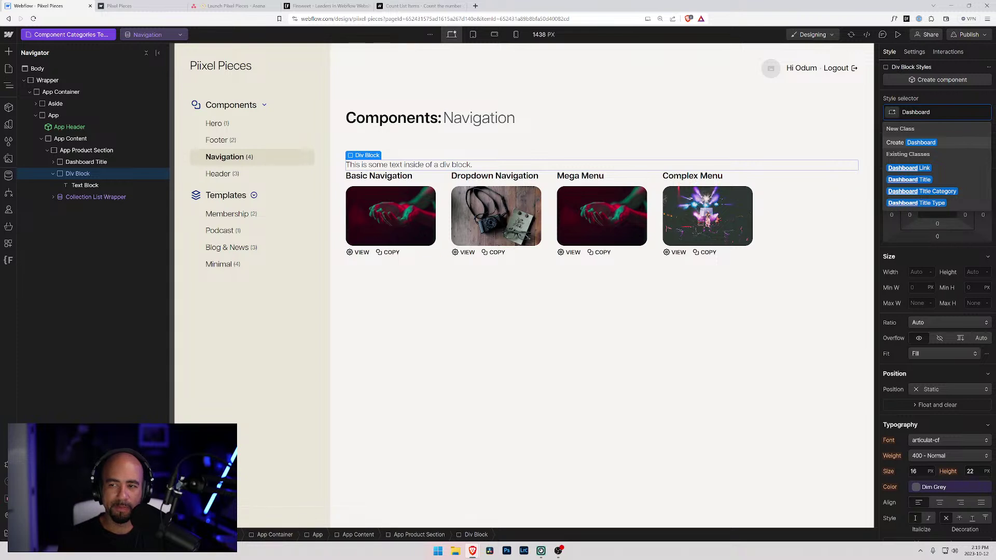
{"action": "type", "text": " Subtri"}
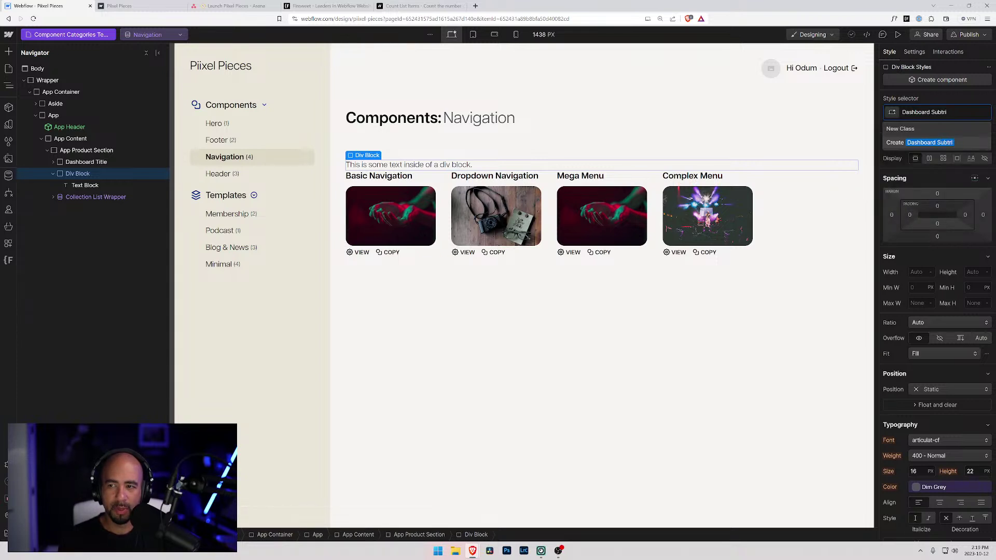
{"action": "type", "text": "itle"}
{"action": "key", "text": "Return"}
- Start the subtitle with 'There are' and undo an accidental duplicate of the block
{"action": "double_click", "coordinate": [387, 165]}
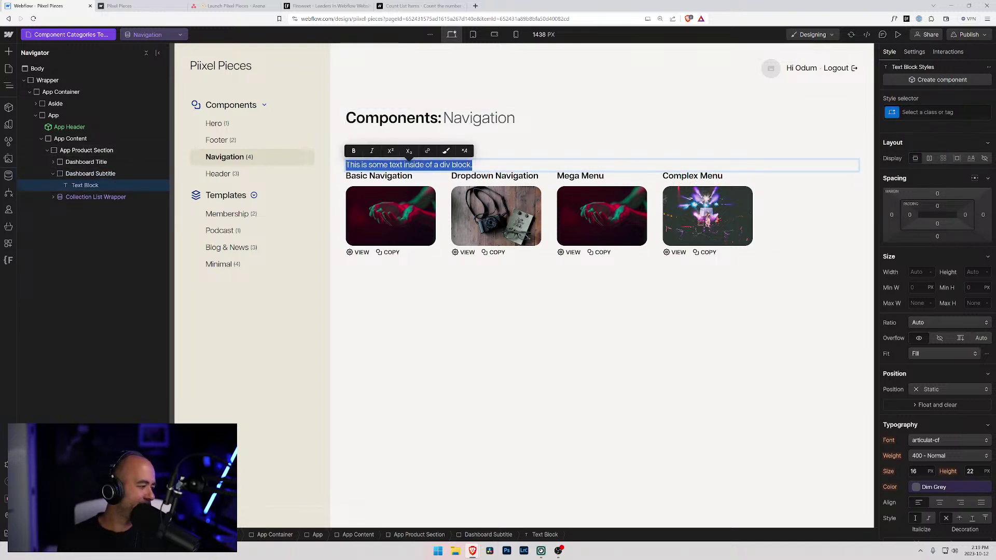
{"action": "type", "text": "There"}
{"action": "key", "text": "BackSpace"}
{"action": "key", "text": "BackSpace"}
{"action": "key", "text": "BackSpace"}
{"action": "key", "text": "BackSpace"}
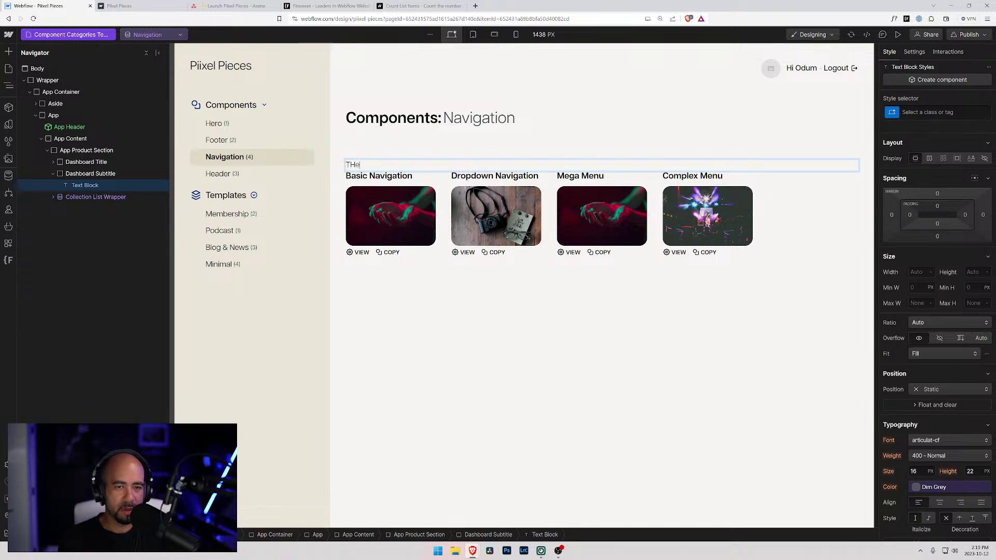
{"action": "type", "text": "here "}
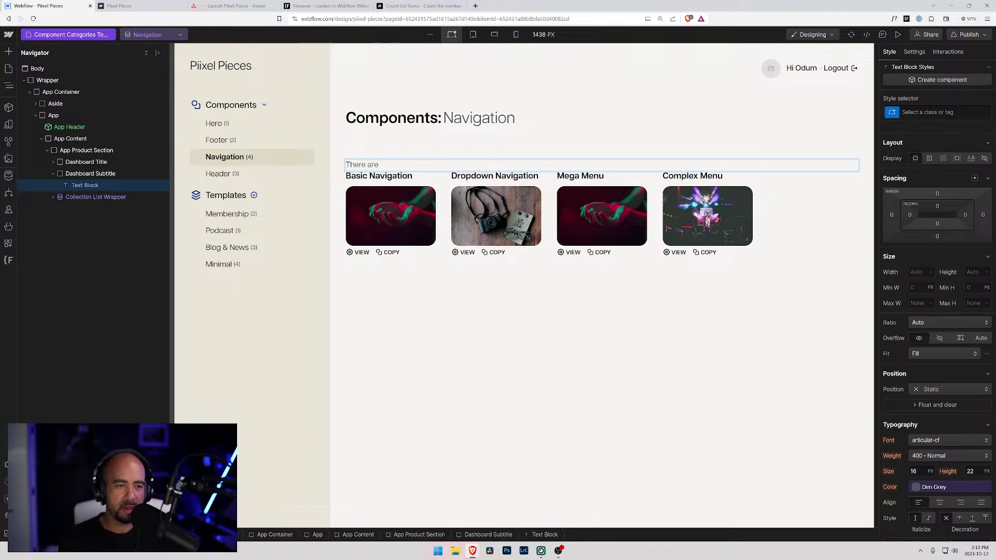
{"action": "type", "text": "are"}
{"action": "left_click", "coordinate": [93, 187]}
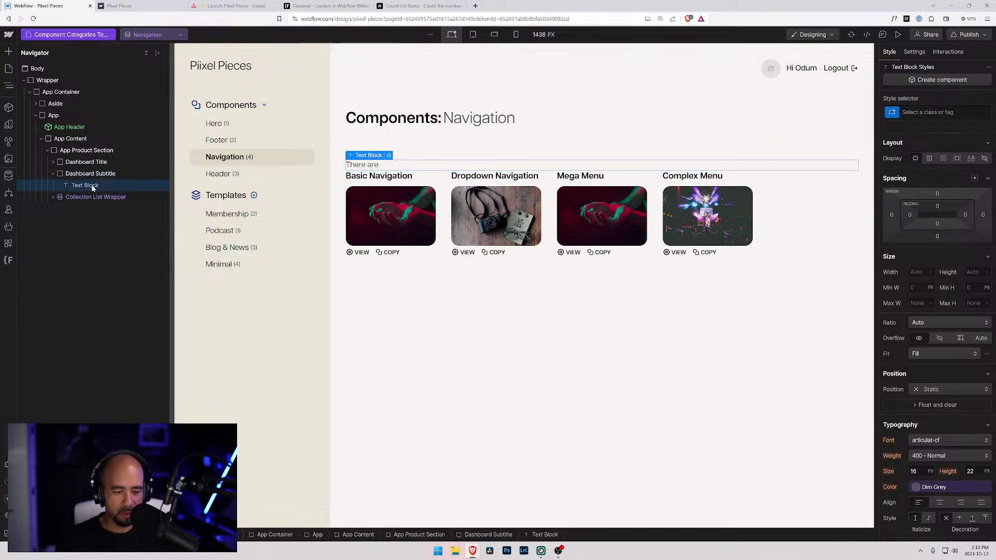
{"action": "key", "text": "ctrl+d"}
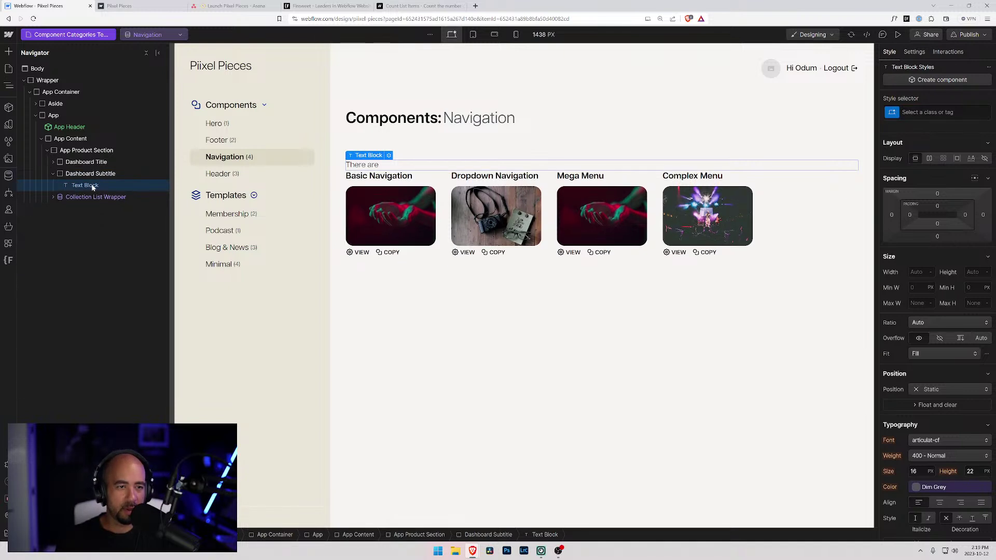
{"action": "key", "text": "ctrl+z"}
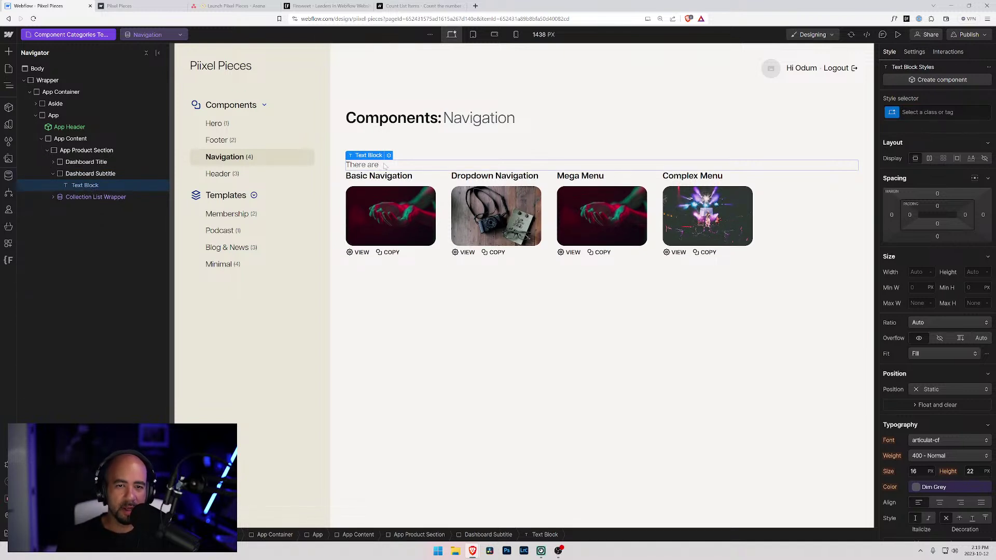
- Finish the sentence with '# of name components for you to use in your next project'
{"action": "double_click", "coordinate": [385, 165]}
{"action": "type", "text": "# of"}
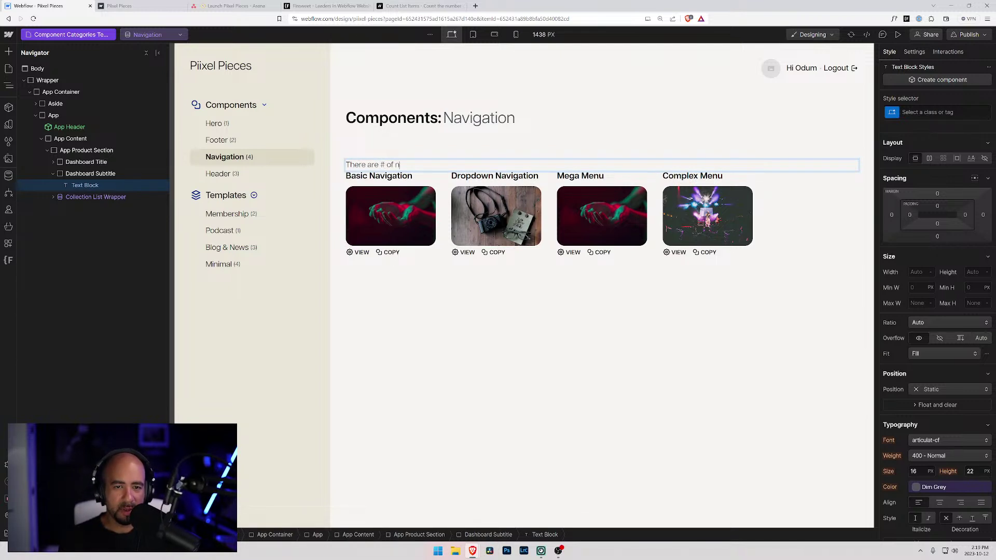
{"action": "type", "text": " n"}
{"action": "key", "text": "BackSpace"}
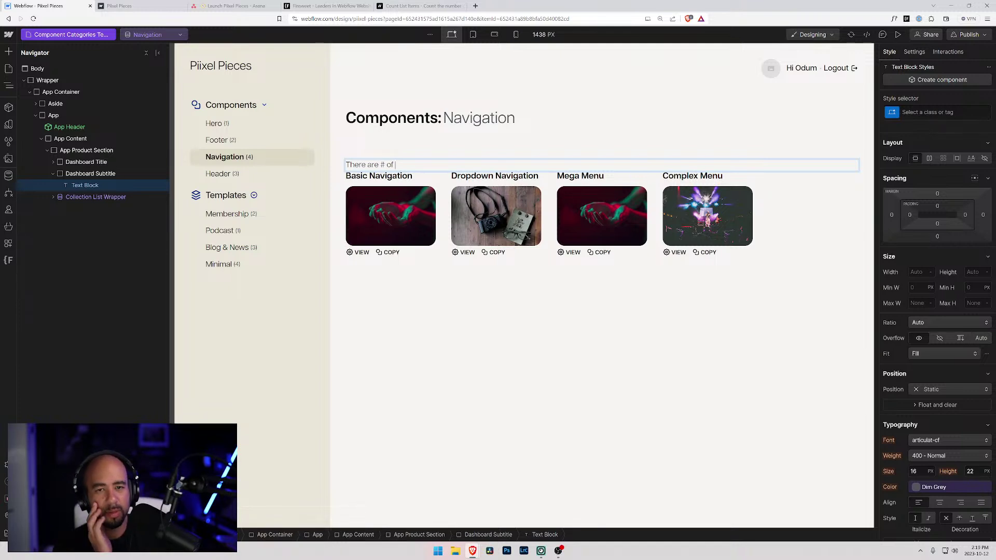
{"action": "type", "text": "Name compo"}
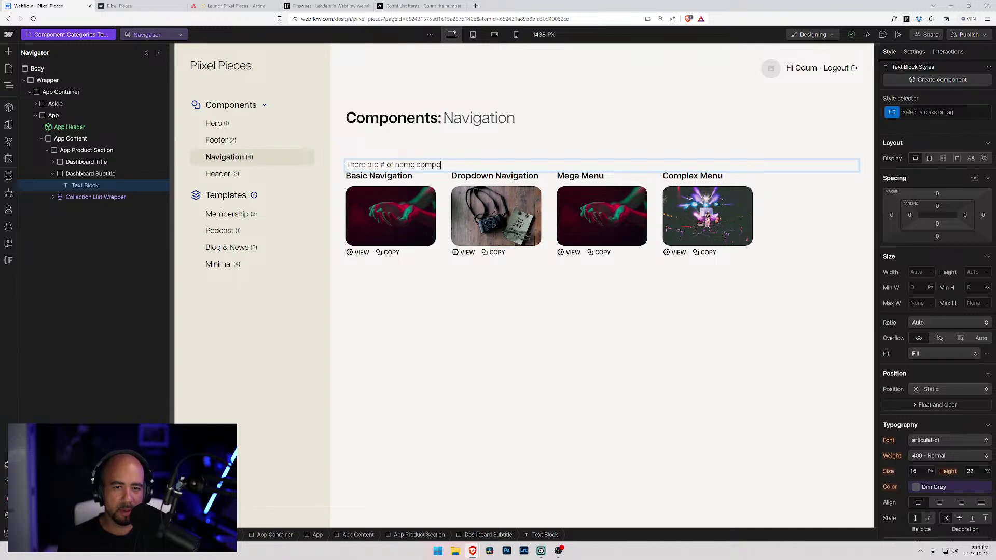
{"action": "type", "text": "en"}
{"action": "key", "text": "BackSpace"}
{"action": "key", "text": "BackSpace"}
{"action": "type", "text": "nen"}
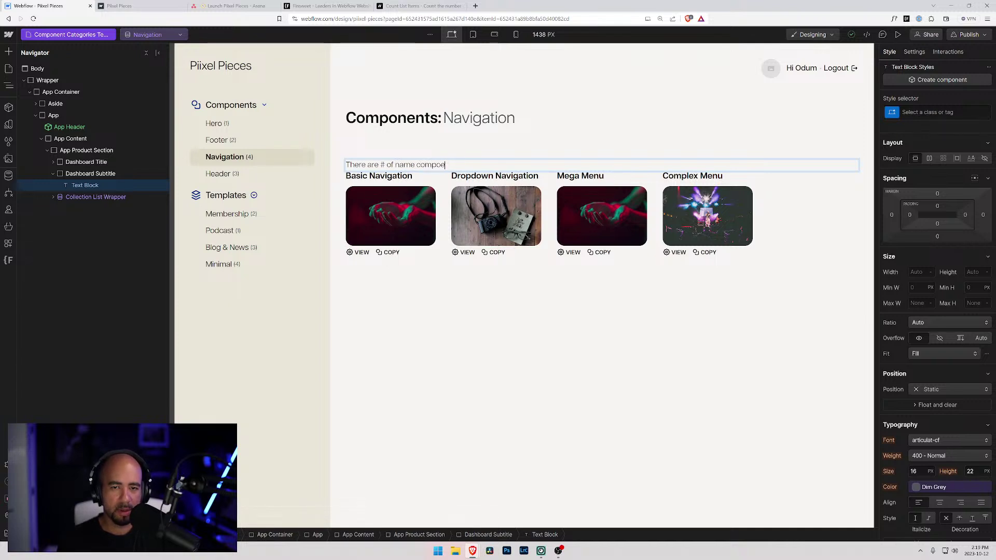
{"action": "key", "text": "BackSpace"}
{"action": "key", "text": "BackSpace"}
{"action": "key", "text": "BackSpace"}
{"action": "type", "text": "nents "}
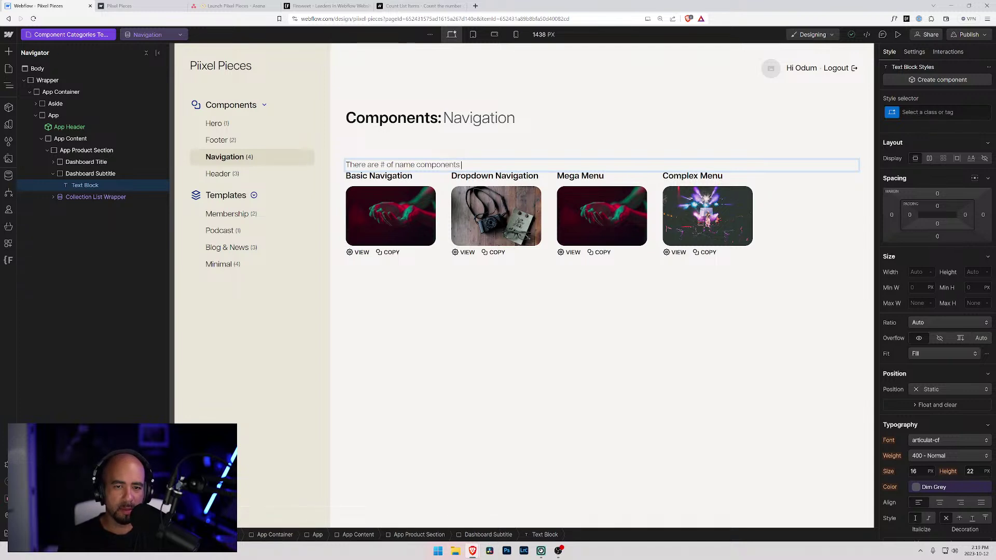
{"action": "type", "text": "for you to use in yoru ne"}
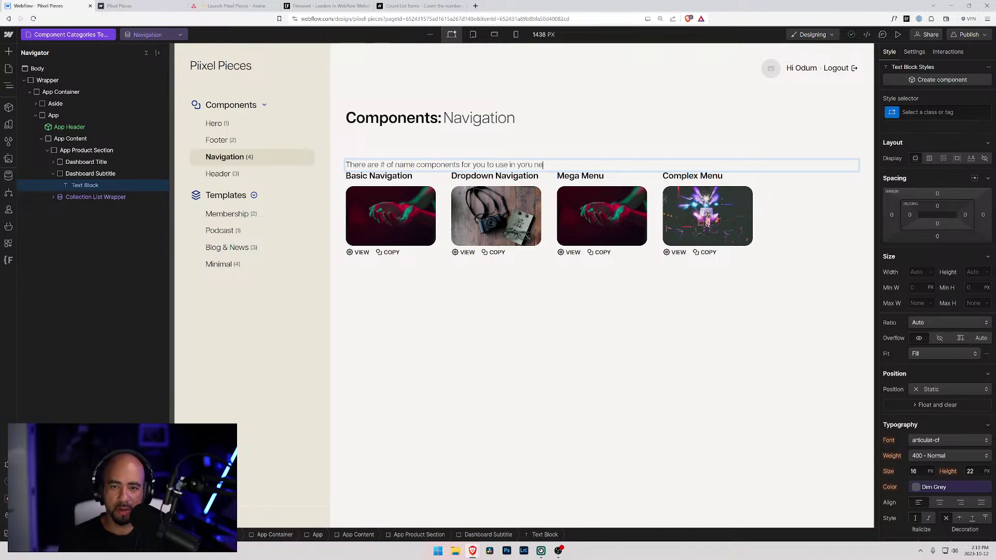
{"action": "key", "text": "BackSpace"}
{"action": "key", "text": "BackSpace"}
{"action": "key", "text": "BackSpace"}
{"action": "key", "text": "BackSpace"}
{"action": "key", "text": "BackSpace"}
{"action": "type", "text": "ur next project."}
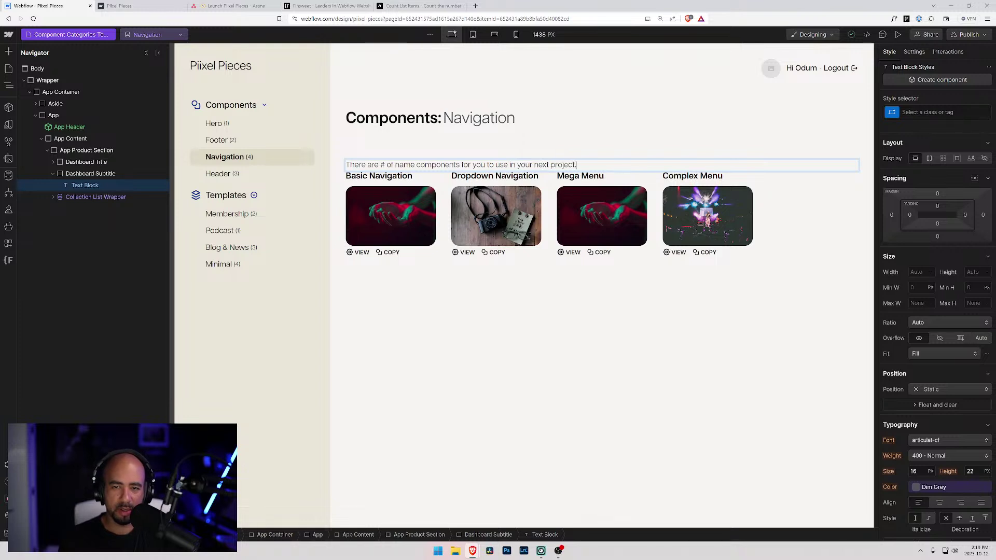
- Wrap the '#' in the subtitle in its own Text Span
{"action": "double_click", "coordinate": [383, 165]}
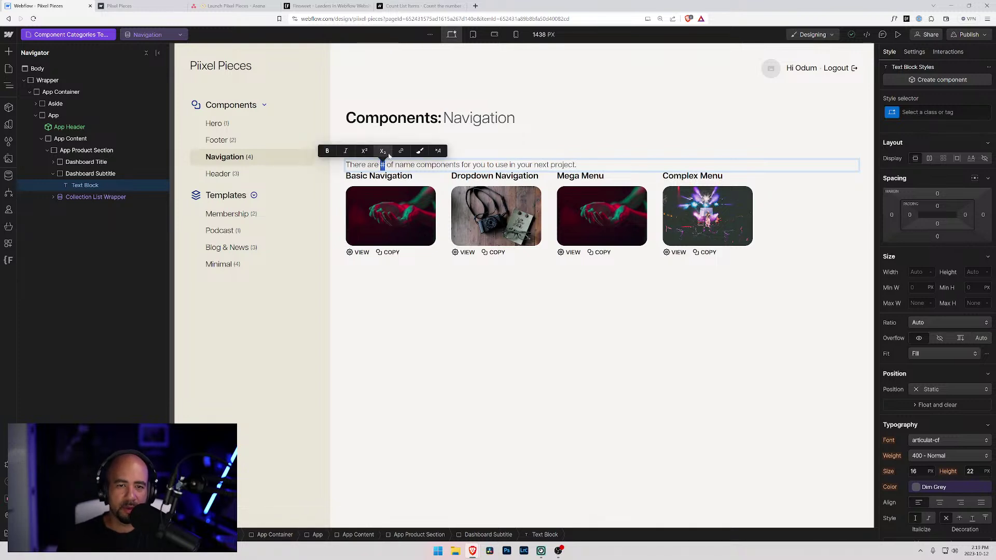
{"action": "left_click", "coordinate": [438, 151]}
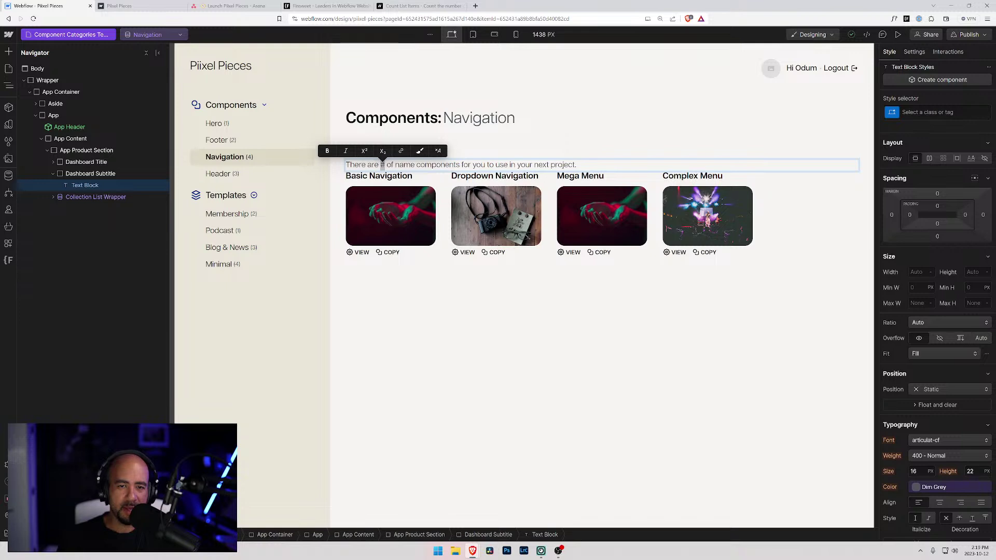
{"action": "left_click", "coordinate": [438, 151]}
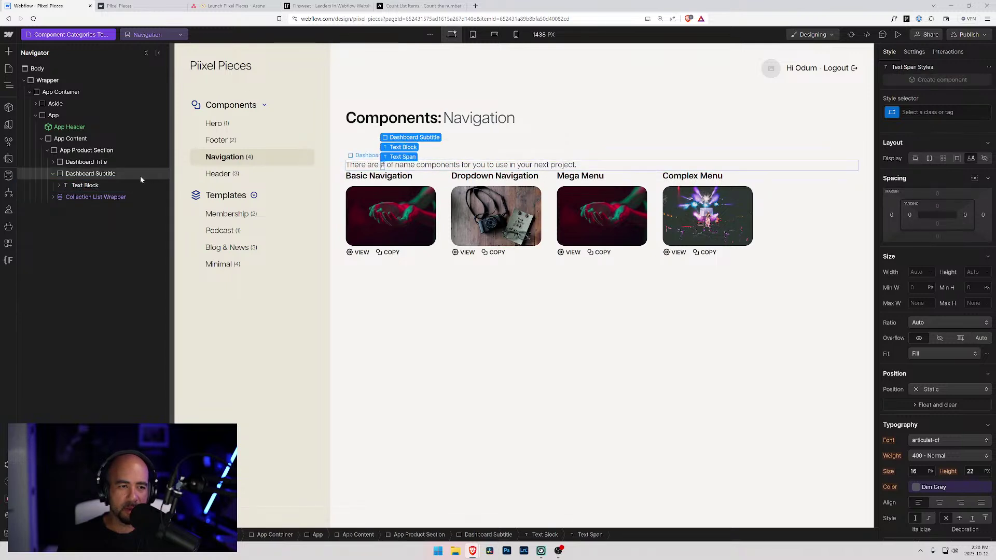
{"action": "left_click", "coordinate": [59, 185]}
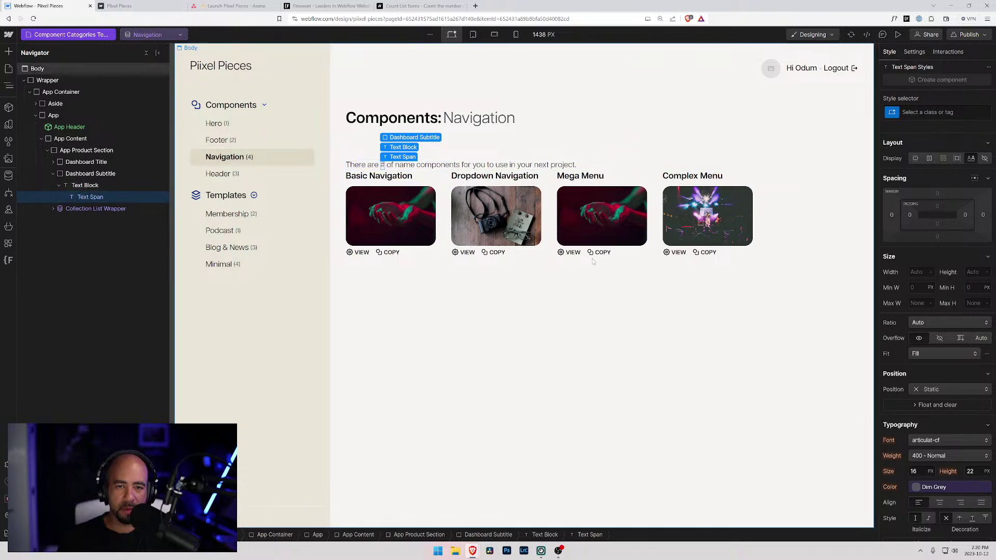
{"action": "scroll", "coordinate": [927, 454], "scroll_direction": "down", "scroll_amount": 10}
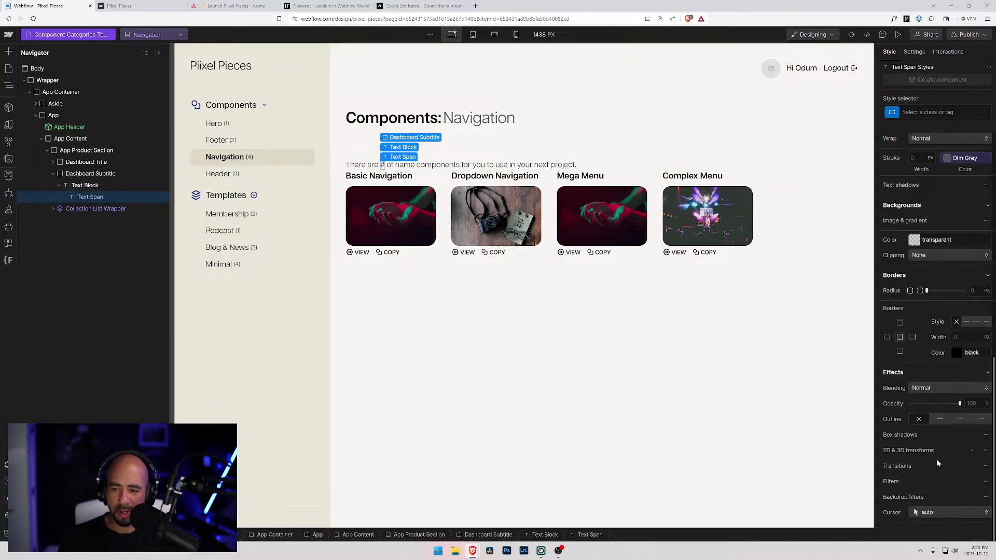
- Copy the attribute name from Finsweet's Count List Items documentation
{"action": "left_click", "coordinate": [332, 6]}
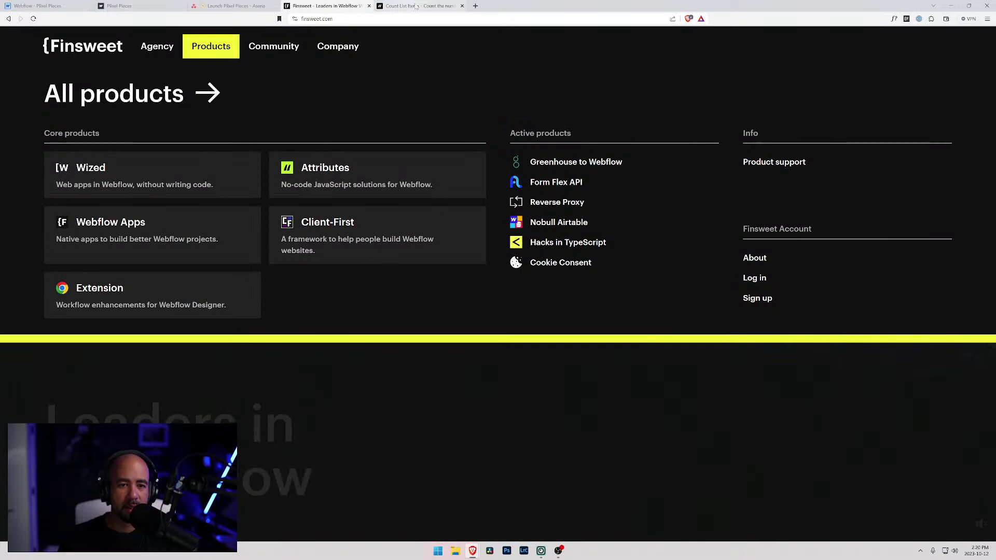
{"action": "left_click", "coordinate": [416, 6]}
{"action": "scroll", "coordinate": [467, 348], "scroll_direction": "down", "scroll_amount": 2}
{"action": "left_click", "coordinate": [413, 354]}
{"action": "left_click", "coordinate": [39, 6]}
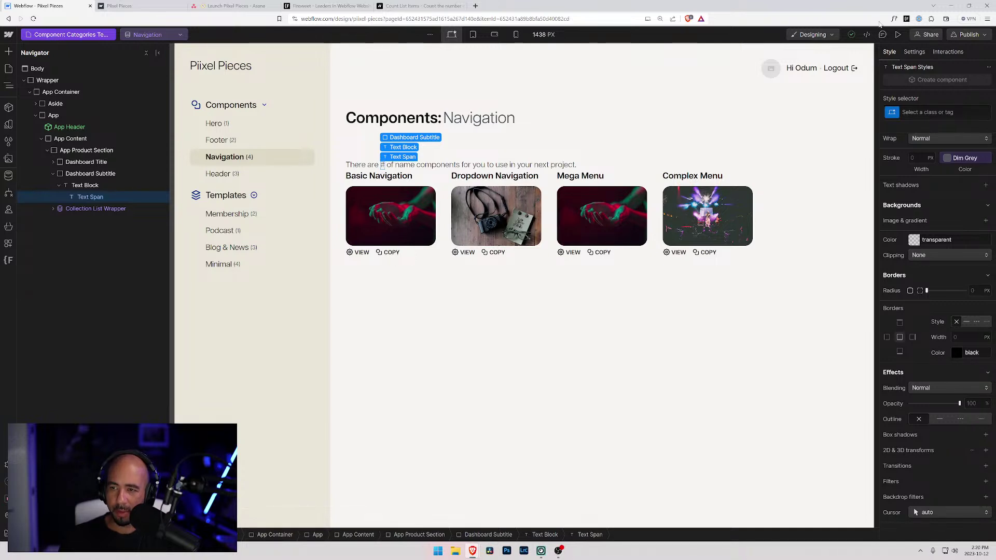
- Add the custom attribute fs-countitems-element = value to the '#' span
{"action": "left_click", "coordinate": [914, 53]}
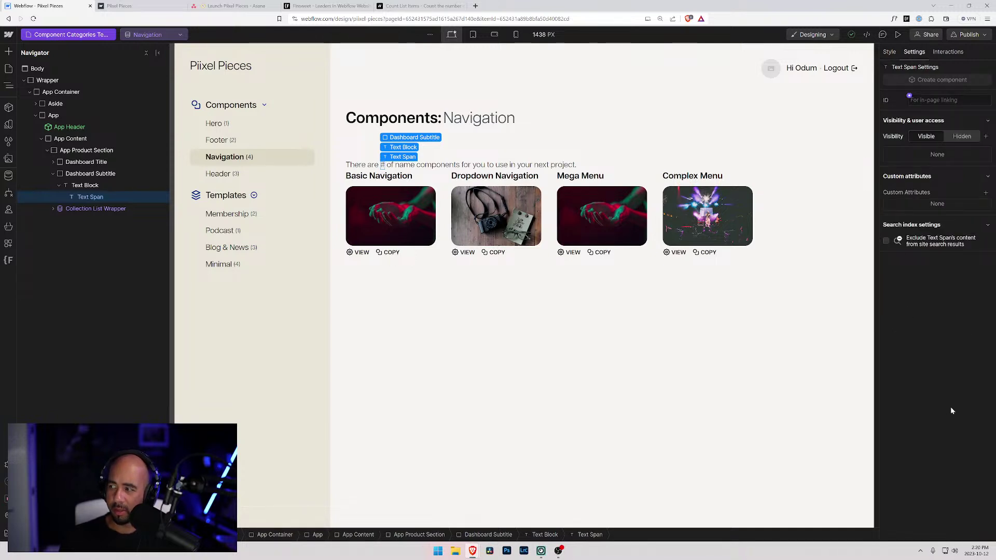
{"action": "left_click", "coordinate": [986, 192]}
{"action": "key", "text": "ctrl+v"}
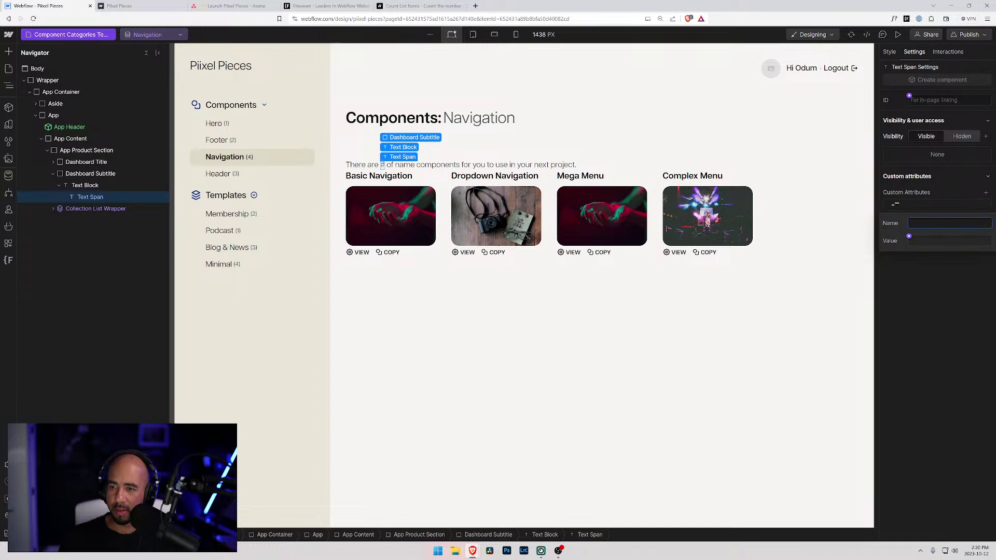
{"action": "left_click", "coordinate": [935, 237]}
{"action": "type", "text": "value"}
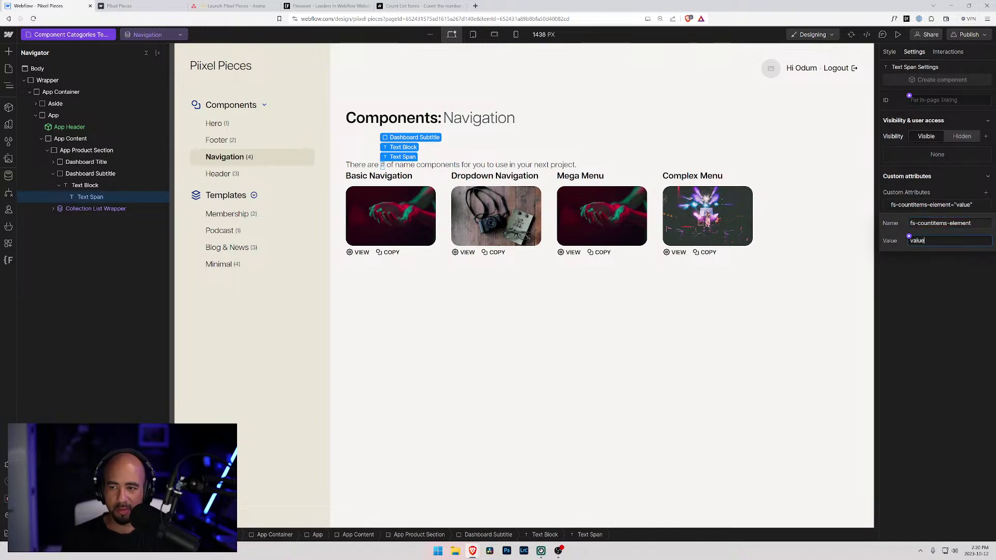
{"action": "key", "text": "Return"}
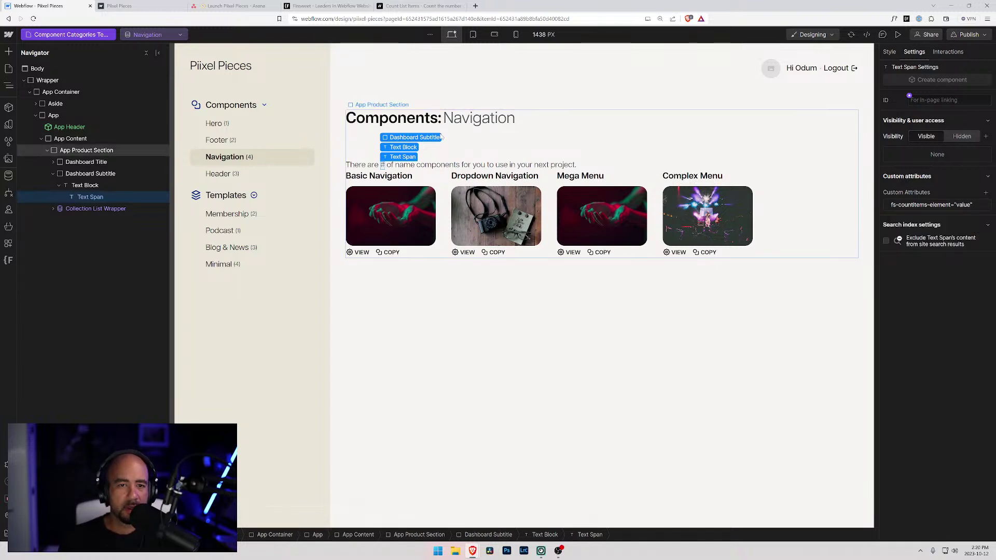
- Check the Brochure Cards list's attribute, then select the word 'components' in the subtitle
{"action": "left_click", "coordinate": [438, 190]}
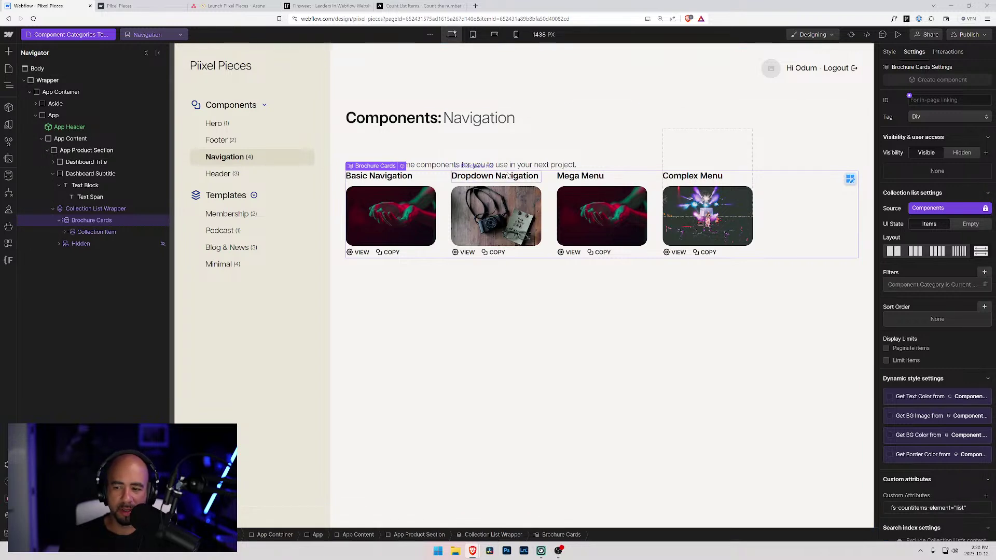
{"action": "left_click", "coordinate": [426, 165]}
{"action": "double_click", "coordinate": [410, 165]}
{"action": "left_click", "coordinate": [450, 165]}
{"action": "left_click_drag", "start_coordinate": [461, 165], "coordinate": [416, 165]}
{"action": "left_click", "coordinate": [424, 165]}
{"action": "double_click", "coordinate": [424, 165]}
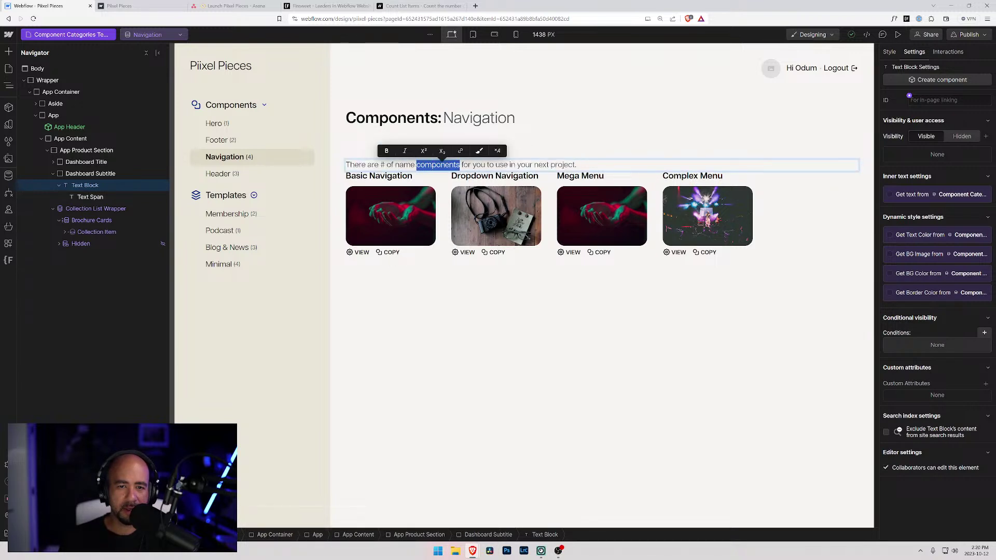
- Wrap 'components' in a second Text Span and show that span's settings
{"action": "left_click", "coordinate": [476, 151]}
{"action": "left_click", "coordinate": [89, 197]}
{"action": "left_click", "coordinate": [91, 208]}
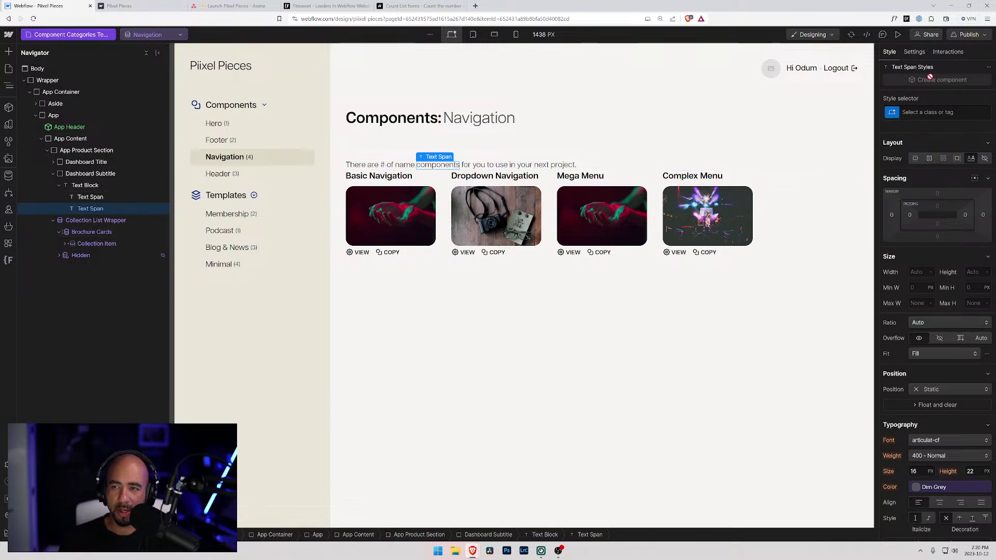
{"action": "left_click", "coordinate": [916, 53]}
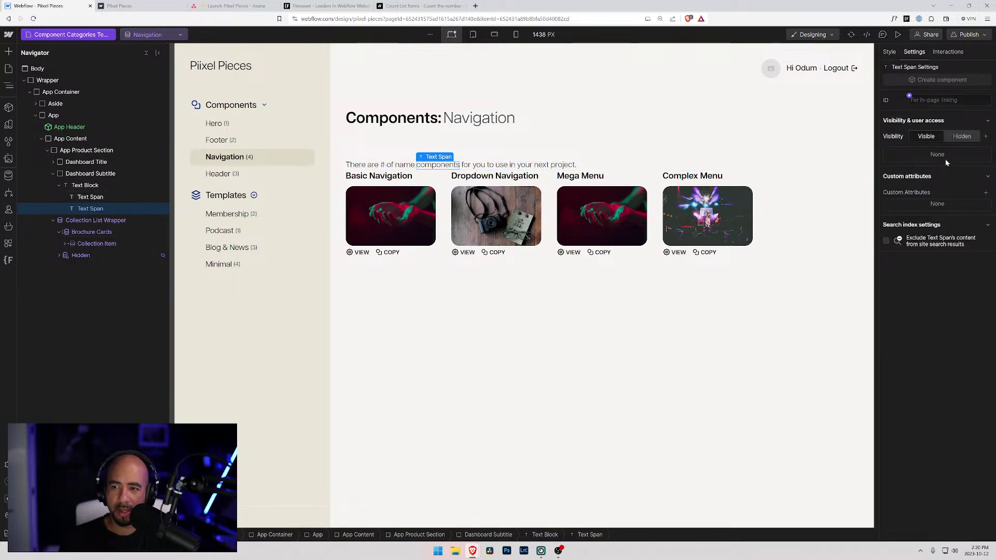
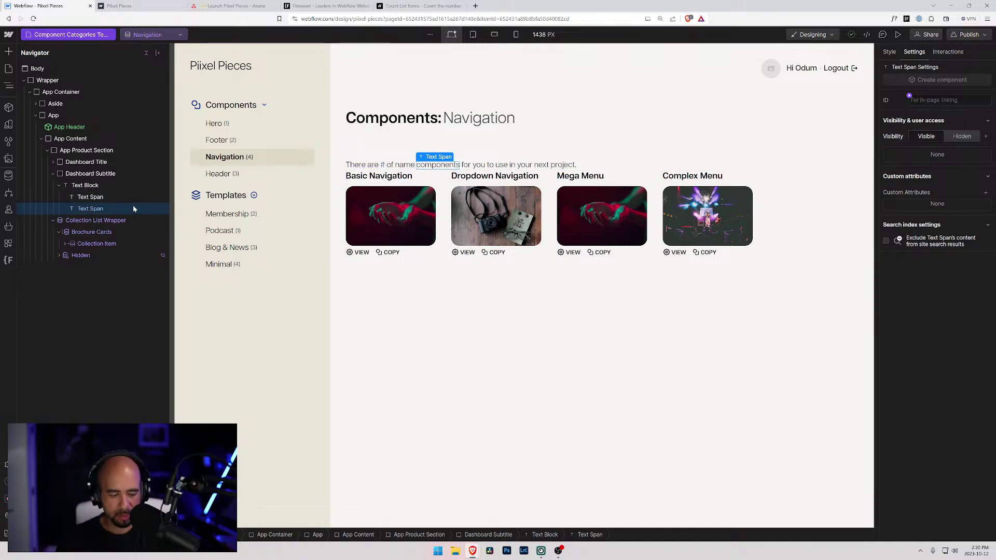
- Remove the 'components' span so only the # count span remains, and duplicate the subtitle Text Block
{"action": "key", "text": "Delete"}
{"action": "left_click", "coordinate": [96, 198]}
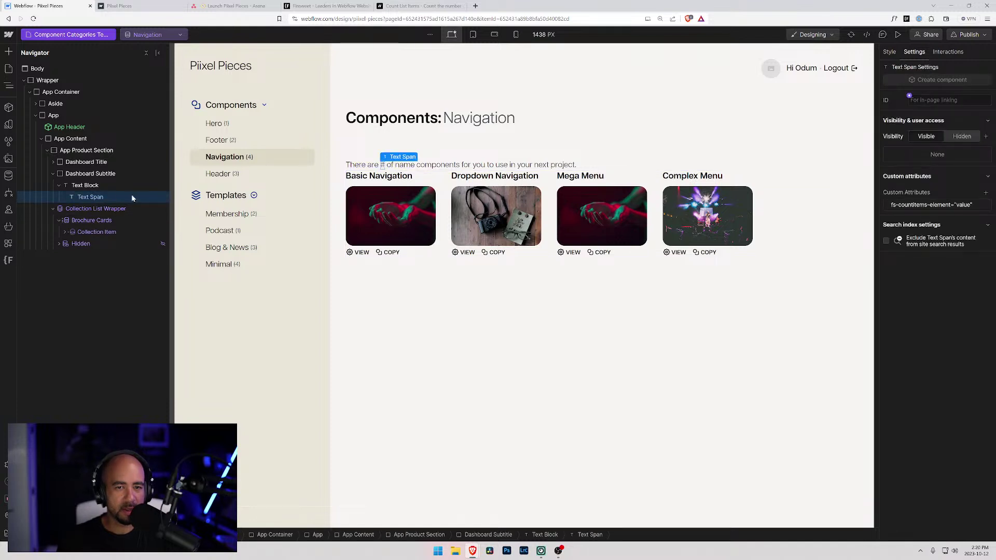
{"action": "double_click", "coordinate": [432, 164]}
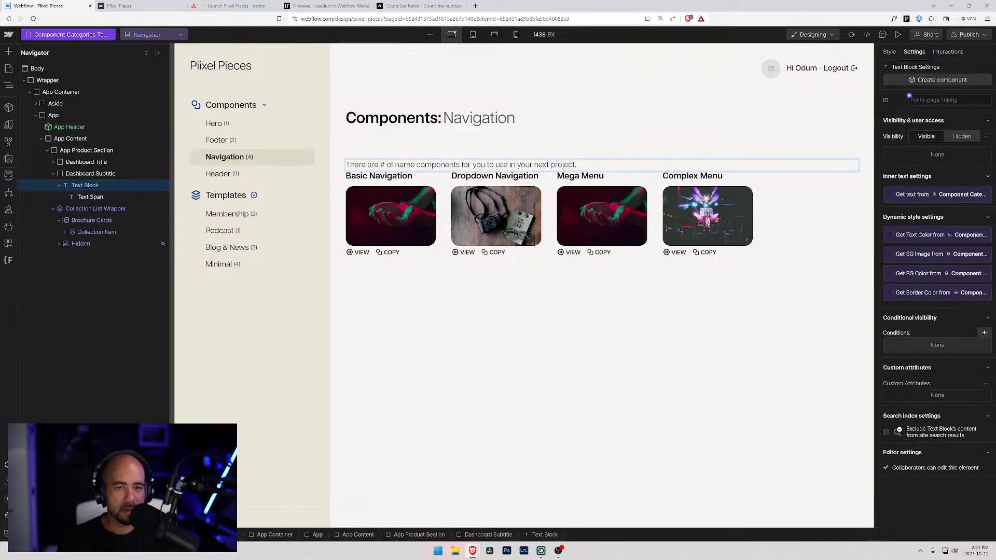
{"action": "left_click_drag", "start_coordinate": [396, 165], "coordinate": [415, 164]}
{"action": "left_click", "coordinate": [59, 185]}
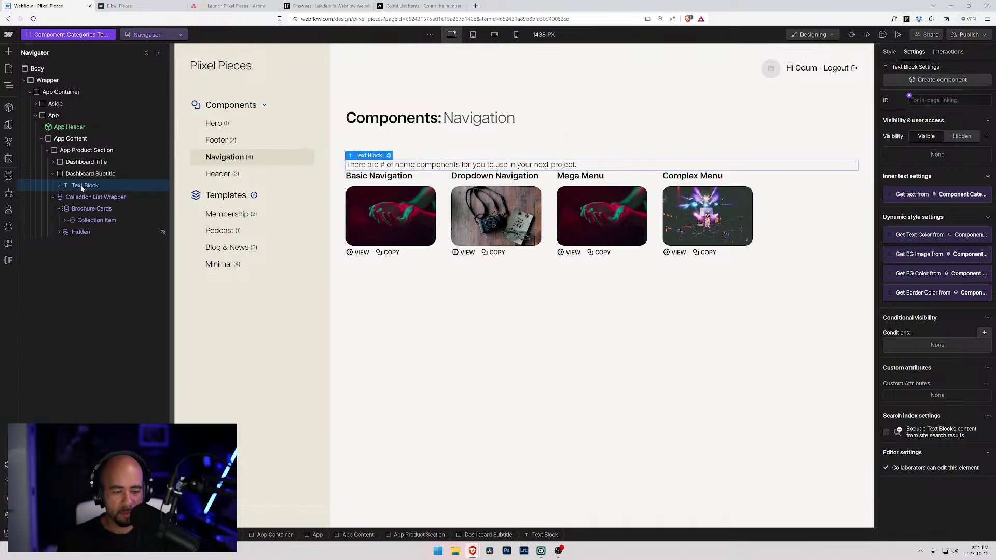
{"action": "key", "text": "ctrl+d"}
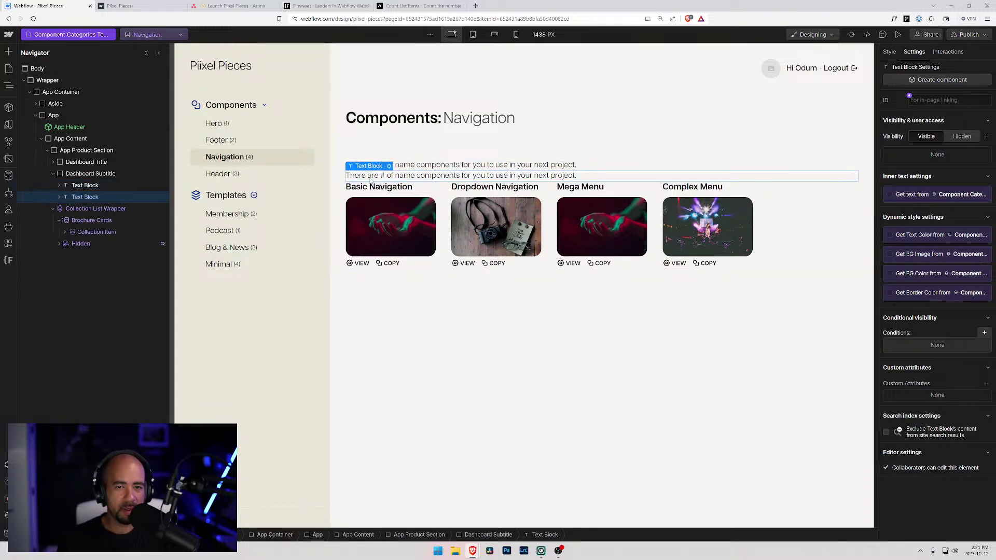
- Clear the formatting on the duplicated subtitle line to remove its inner span
{"action": "double_click", "coordinate": [444, 177]}
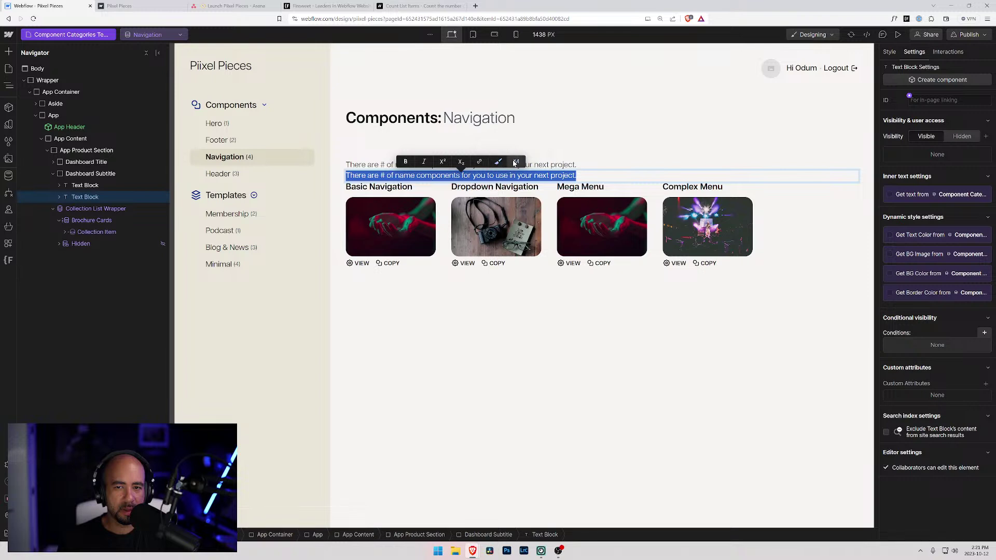
{"action": "left_click", "coordinate": [362, 176]}
{"action": "key", "text": "ctrl+a"}
{"action": "key", "text": "BackSpace"}
{"action": "left_click", "coordinate": [85, 197]}
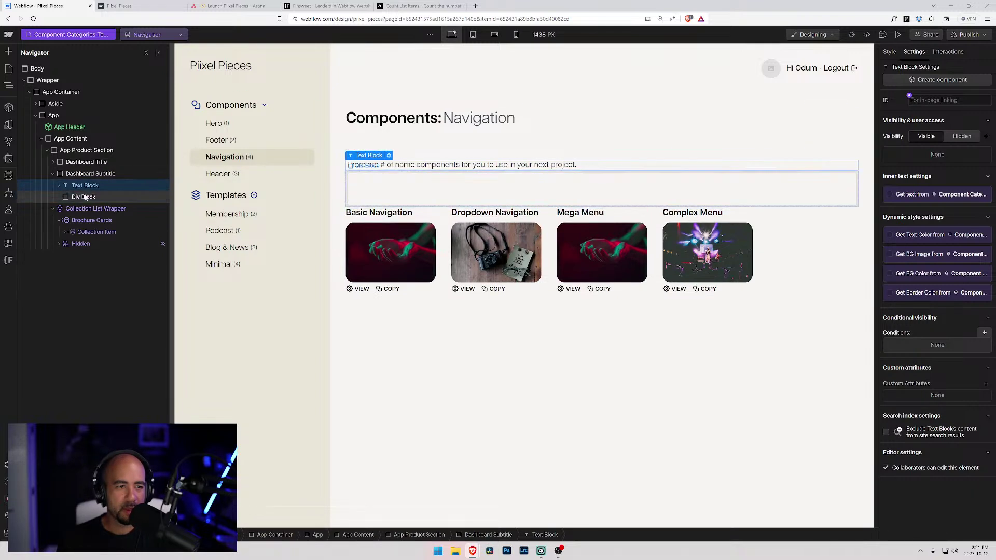
{"action": "key", "text": "ctrl+z"}
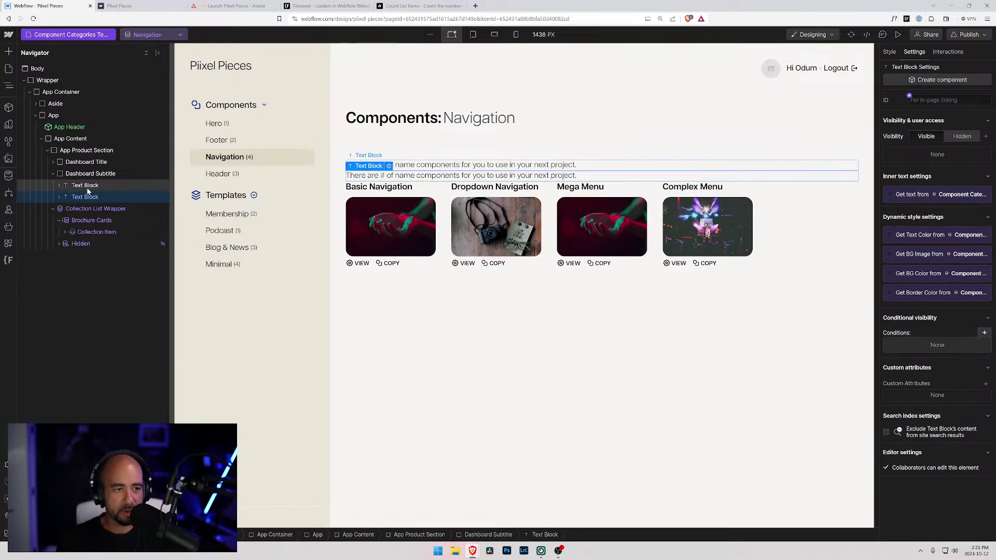
{"action": "left_click", "coordinate": [59, 198]}
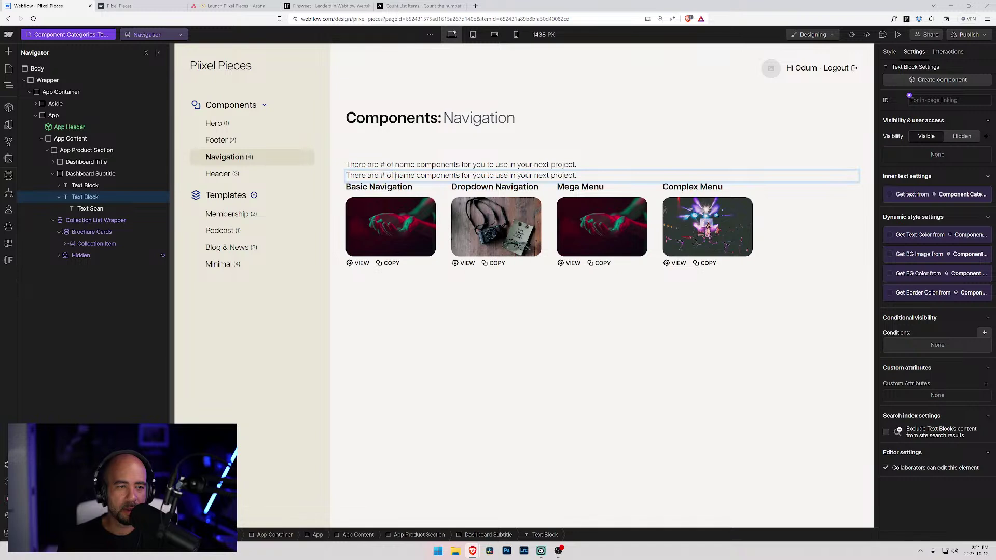
{"action": "double_click", "coordinate": [516, 176]}
{"action": "left_click", "coordinate": [513, 162]}
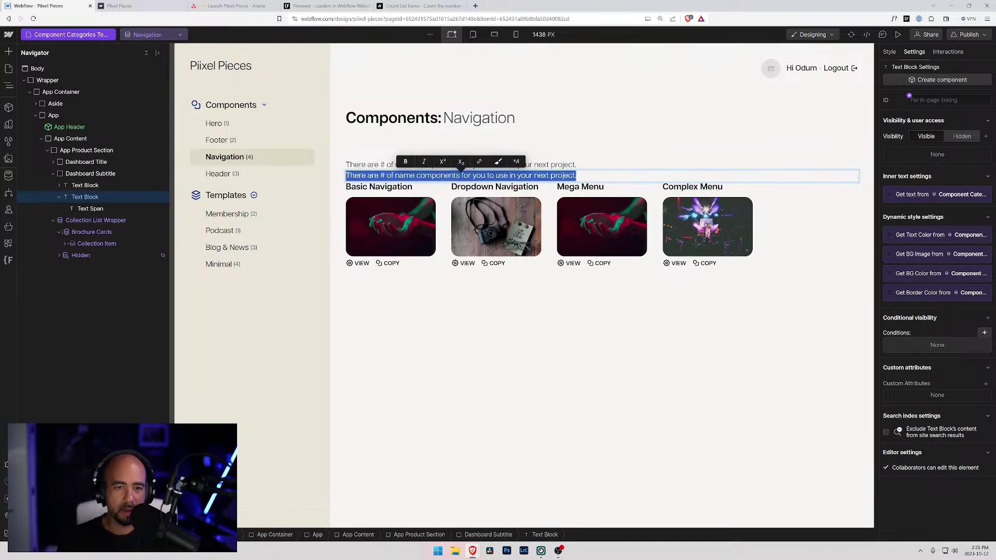
{"action": "left_click", "coordinate": [538, 179]}
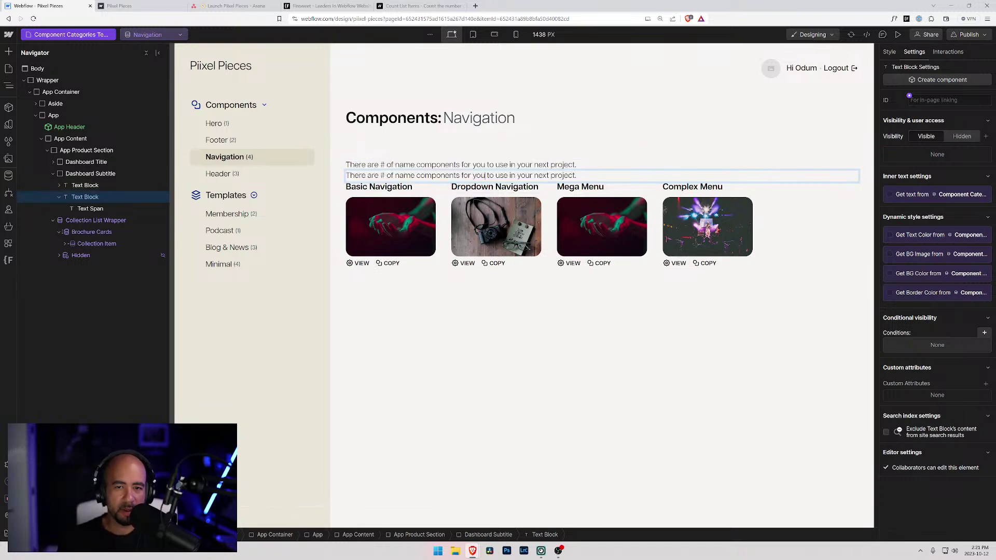
- Bind the second line's text to the Component Categories Name field, showing 'Navigation'
{"action": "left_click", "coordinate": [407, 176]}
{"action": "left_click", "coordinate": [389, 166]}
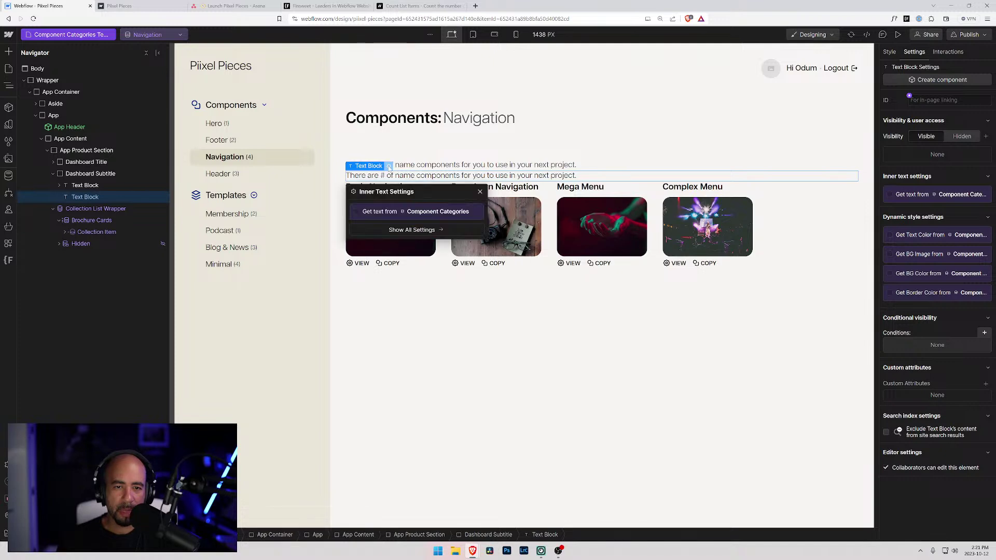
{"action": "left_click", "coordinate": [385, 211]}
{"action": "left_click", "coordinate": [378, 224]}
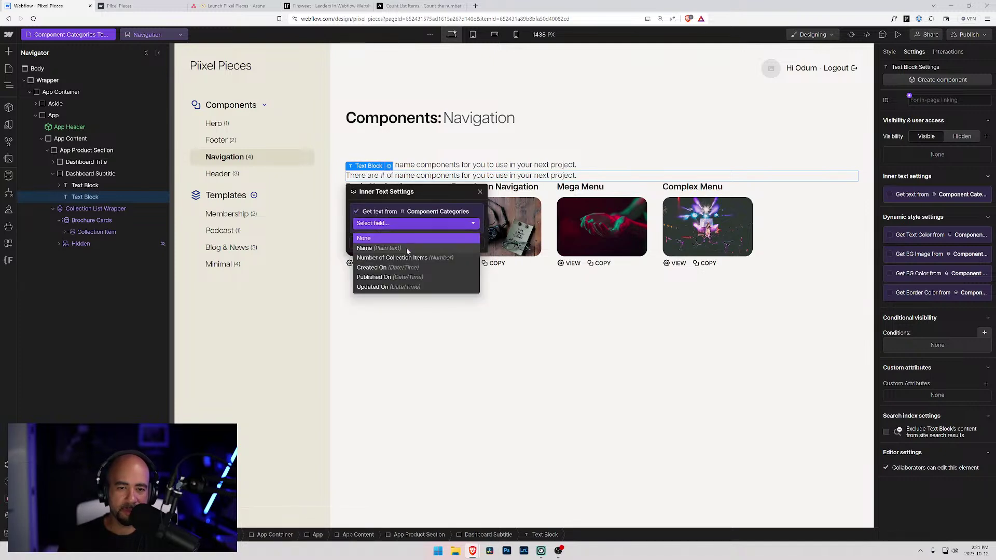
{"action": "left_click", "coordinate": [390, 250]}
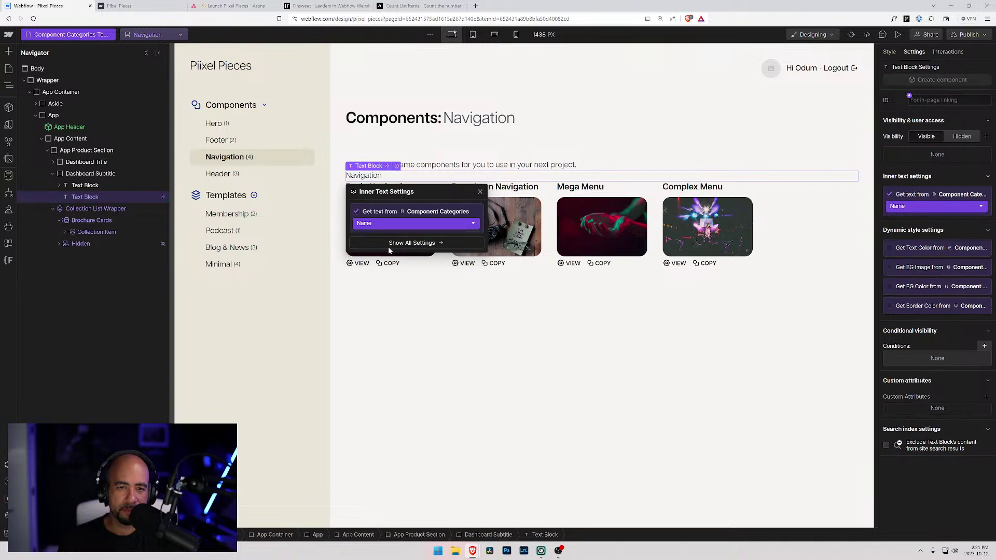
- Add a copy of the first line as a third line, trimmed to 'components for you to use in your next project.'
{"action": "left_click", "coordinate": [89, 188]}
{"action": "left_click", "coordinate": [83, 198]}
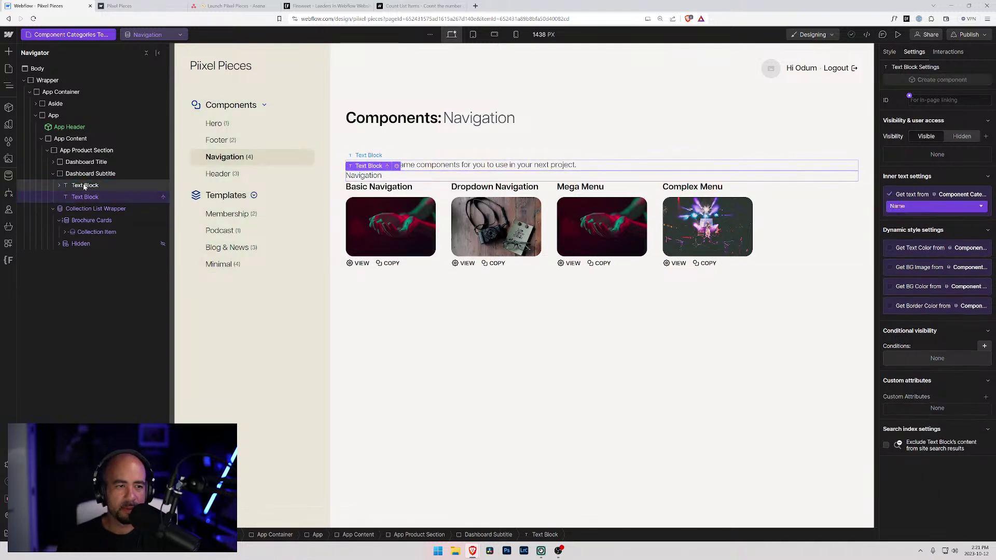
{"action": "left_click", "coordinate": [81, 186]}
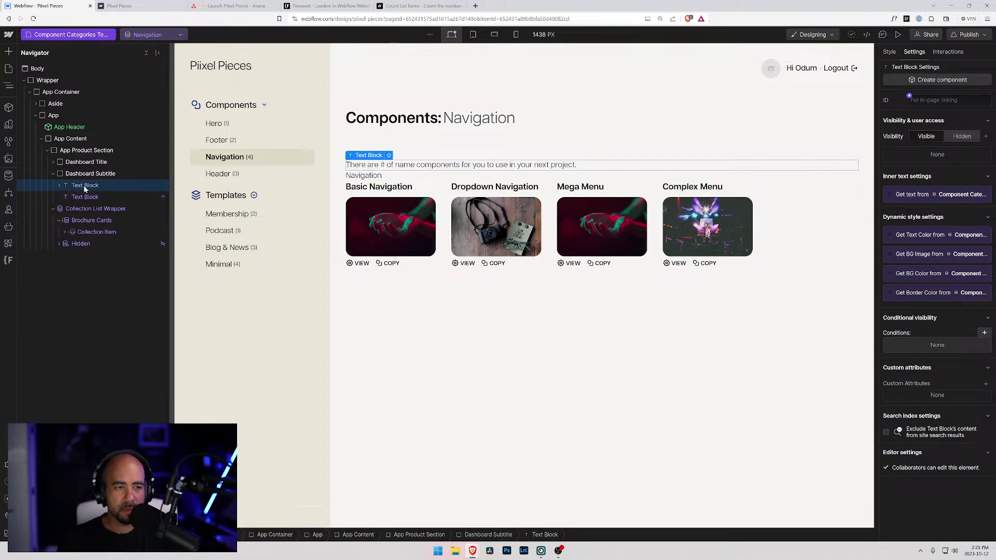
{"action": "key", "text": "ctrl+v"}
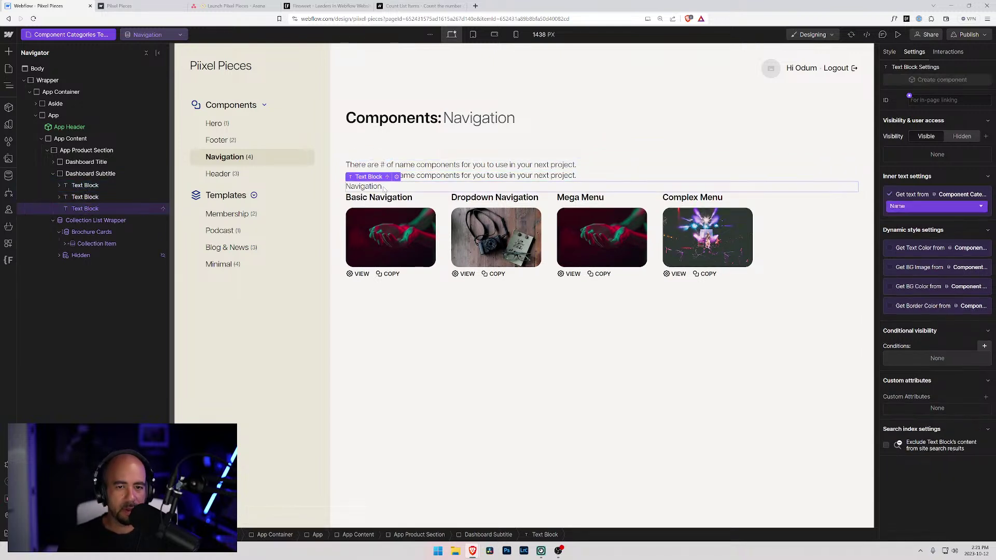
{"action": "left_click", "coordinate": [84, 208]}
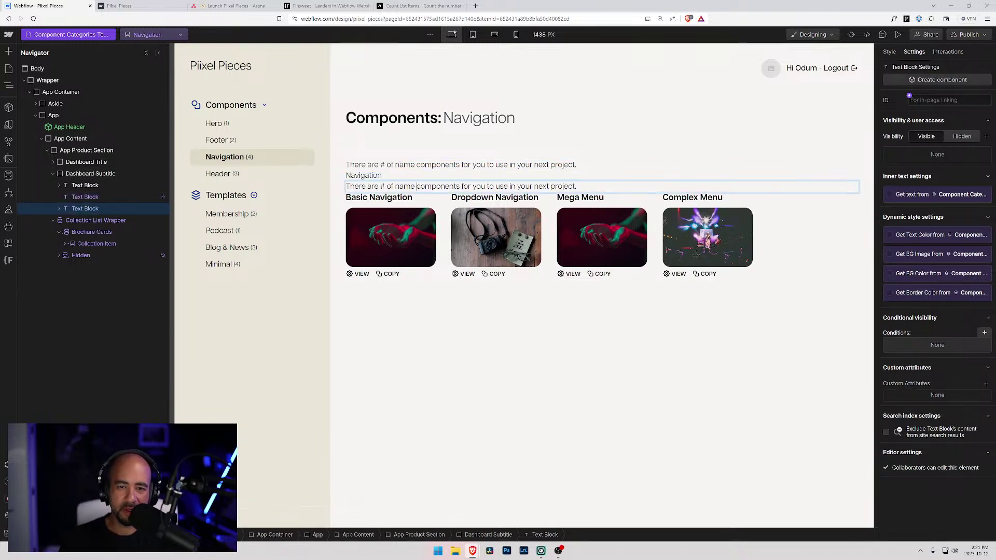
{"action": "left_click_drag", "start_coordinate": [350, 186], "coordinate": [416, 186]}
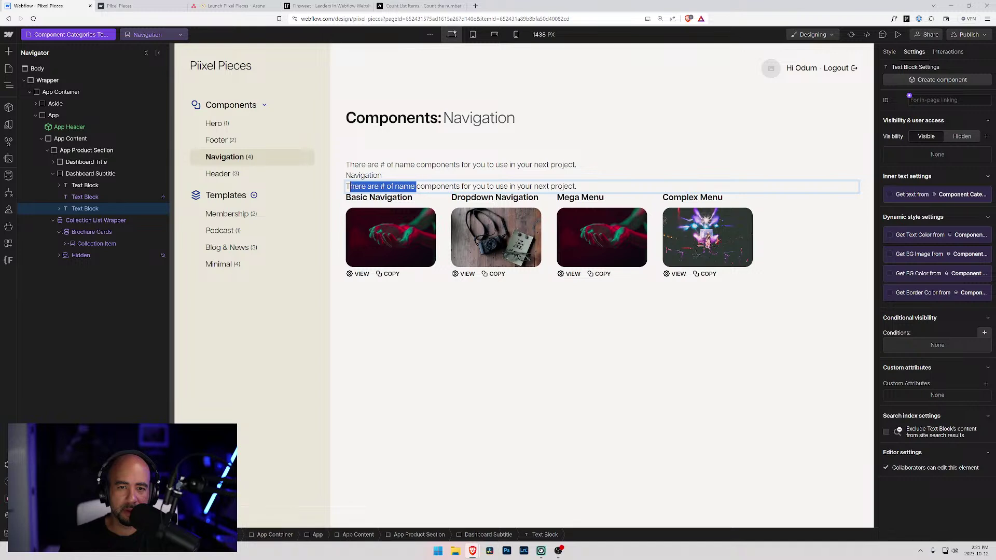
{"action": "key", "text": "BackSpace"}
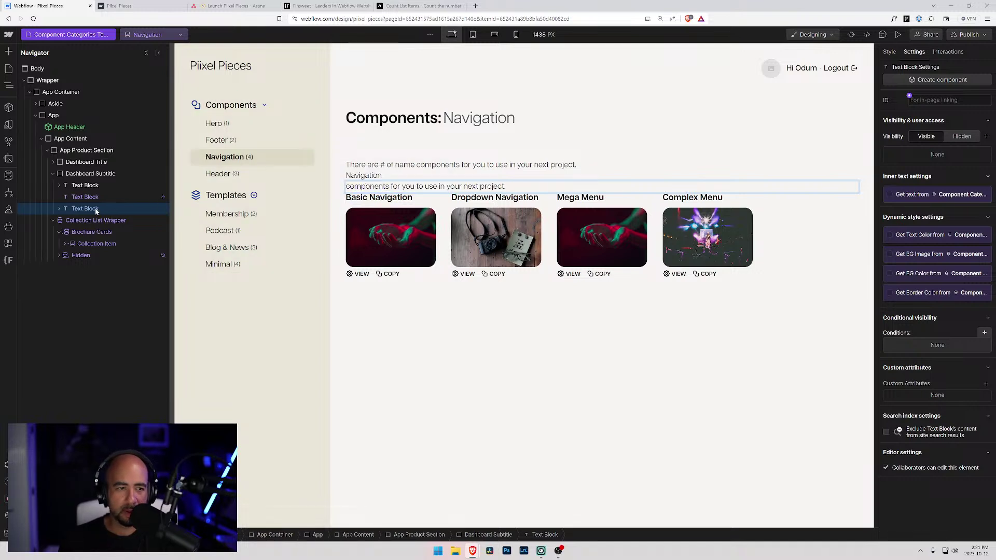
{"action": "left_click", "coordinate": [91, 173]}
{"action": "left_click", "coordinate": [890, 52]}
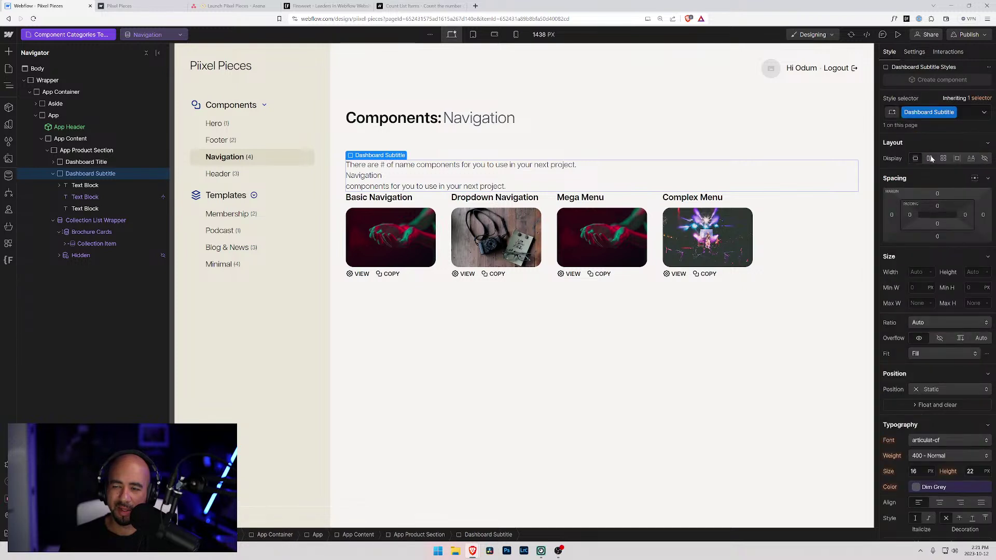
- Set Dashboard Subtitle to Flex display and cut the first line down to 'There are # of'
{"action": "left_click", "coordinate": [931, 158]}
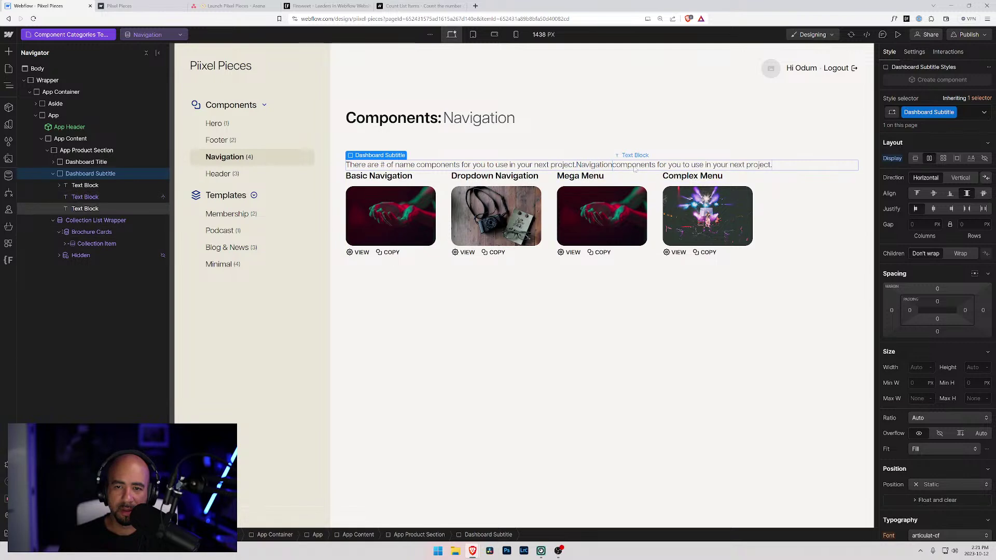
{"action": "left_click", "coordinate": [554, 165]}
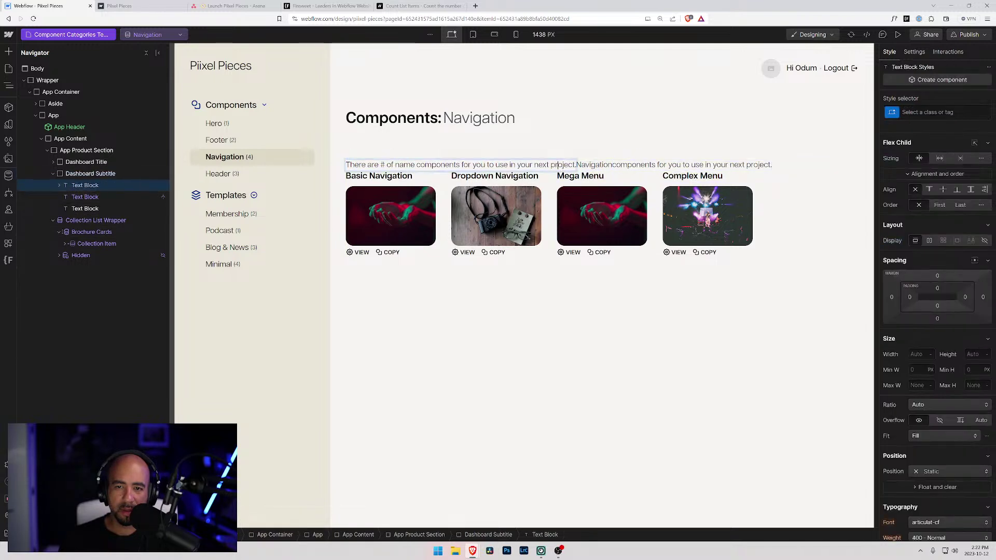
{"action": "left_click_drag", "start_coordinate": [576, 165], "coordinate": [392, 165]}
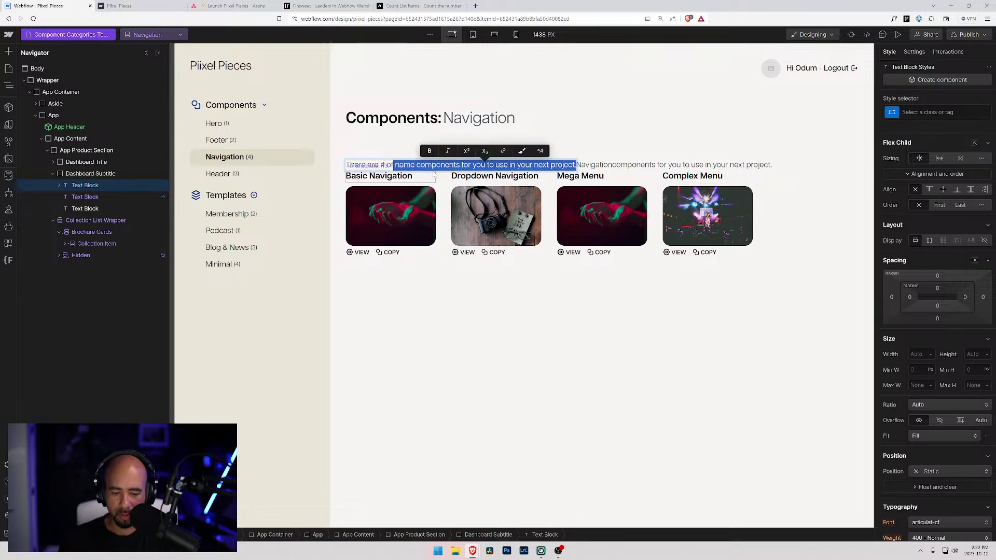
{"action": "key", "text": "BackSpace"}
- Give the Dashboard Subtitle pieces a 0.25rem gap
{"action": "left_click", "coordinate": [90, 173]}
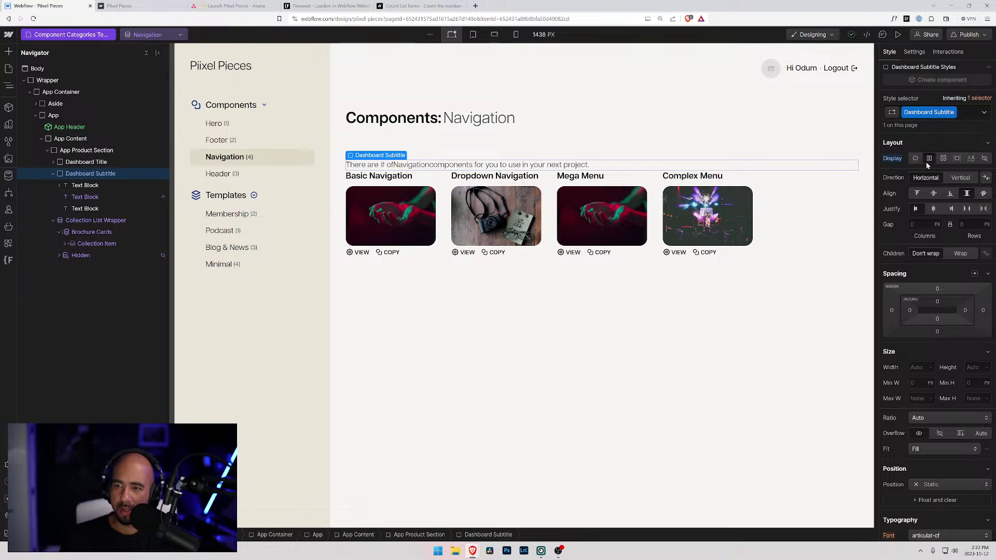
{"action": "type", "text": "0"}
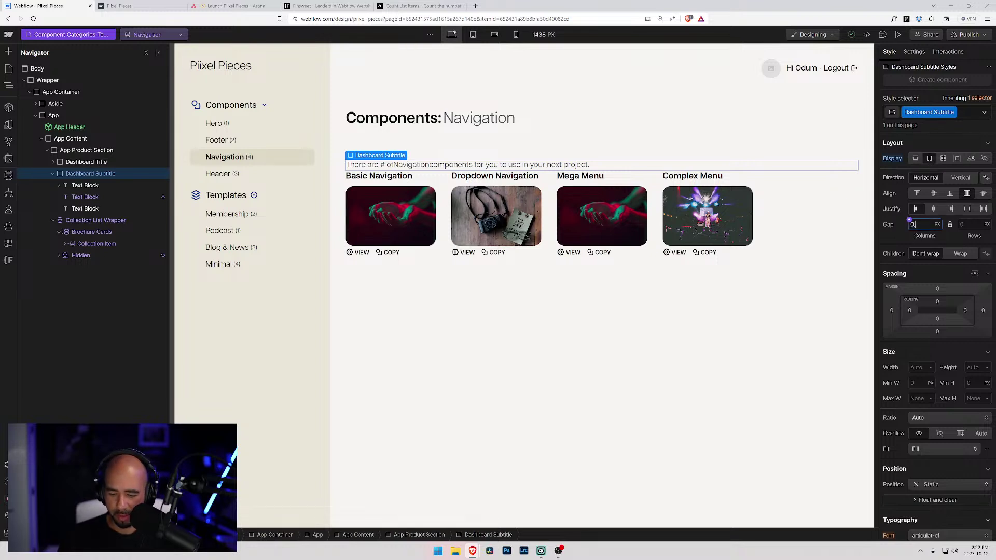
{"action": "type", "text": ".25rem"}
{"action": "key", "text": "Return"}
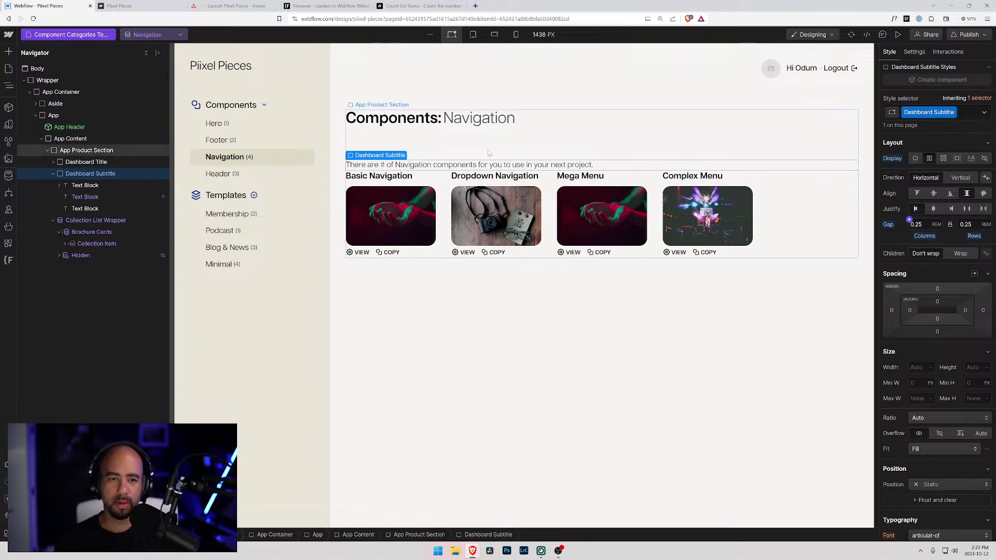
{"action": "left_click", "coordinate": [390, 145]}
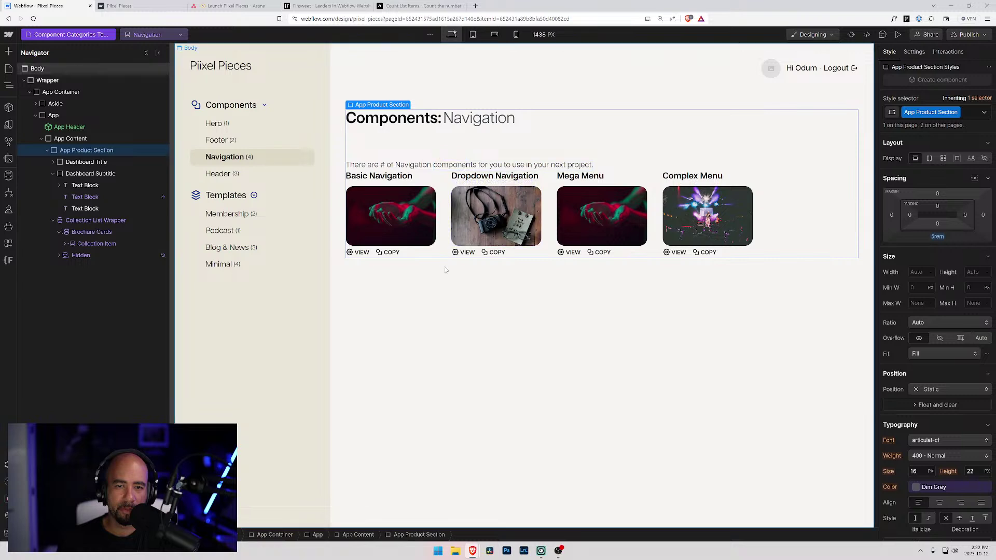
{"action": "left_click", "coordinate": [412, 165]}
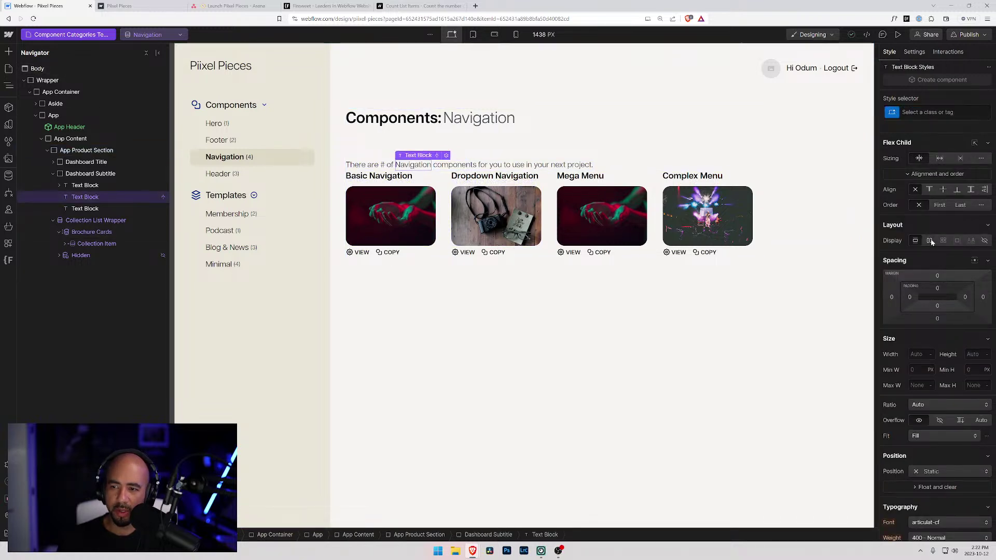
{"action": "scroll", "coordinate": [908, 405], "scroll_direction": "down", "scroll_amount": 3}
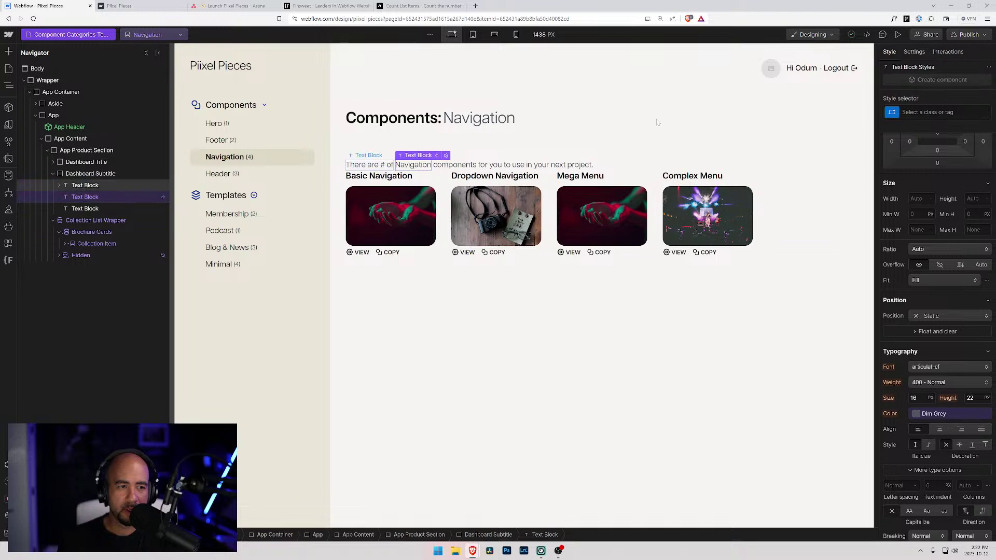
- Apply the Strong class to the Navigation word and the # placeholder, then preview the page
{"action": "left_click", "coordinate": [928, 112]}
{"action": "type", "text": "Strong"}
{"action": "key", "text": "Return"}
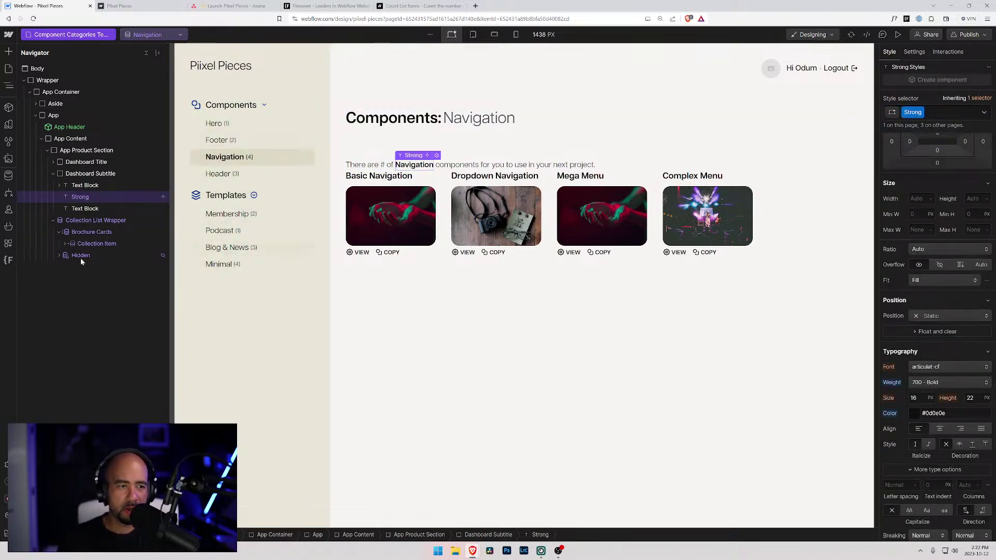
{"action": "left_click", "coordinate": [383, 165]}
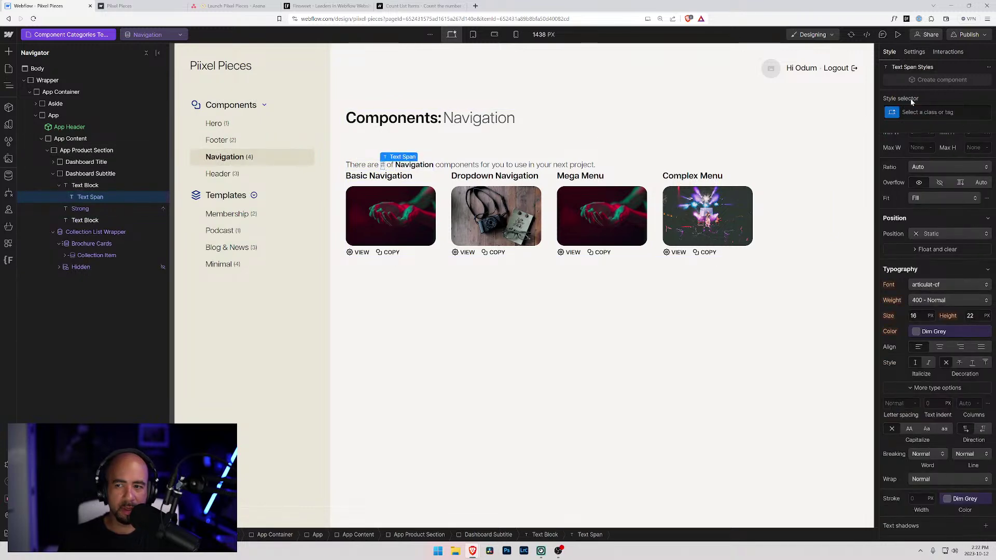
{"action": "left_click", "coordinate": [913, 111]}
{"action": "type", "text": "Str"}
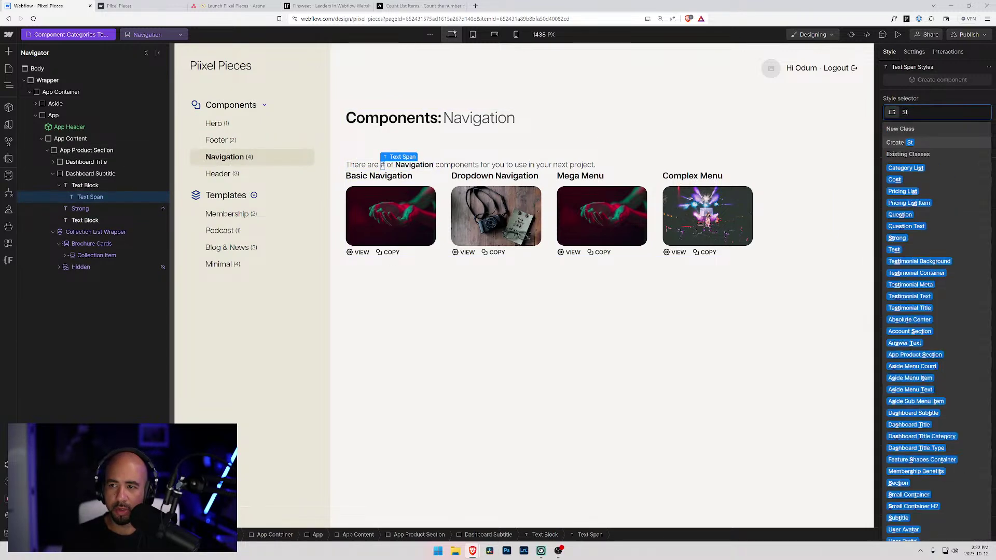
{"action": "key", "text": "Return"}
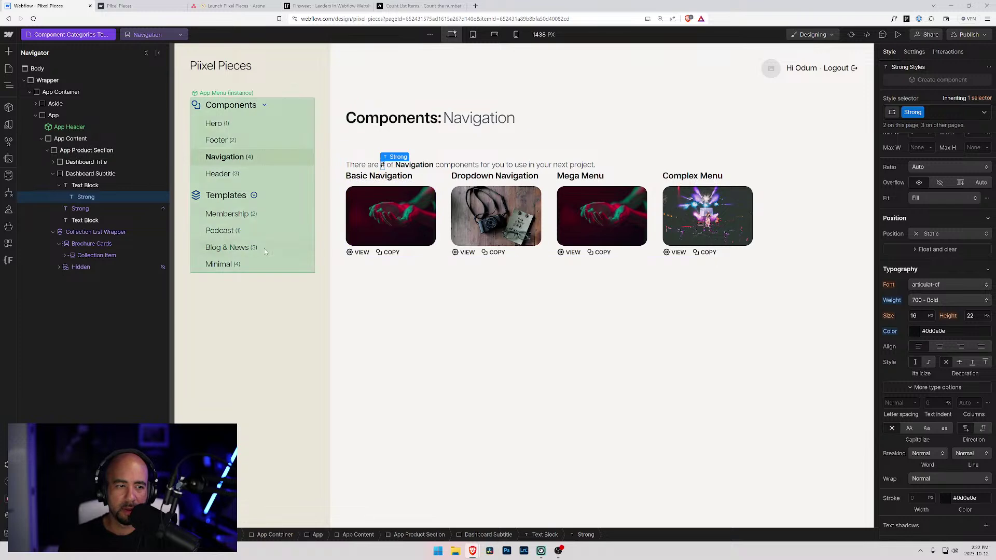
{"action": "left_click", "coordinate": [898, 35]}
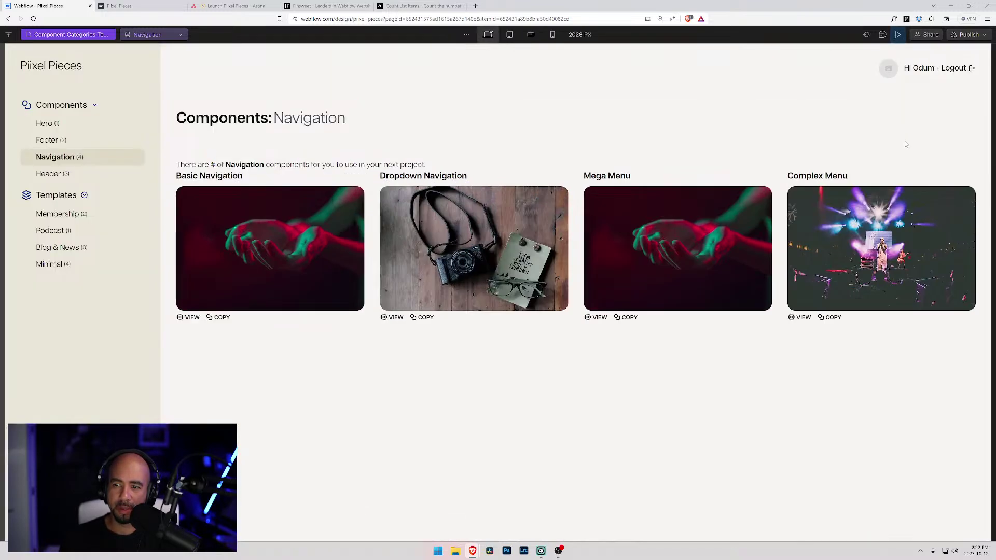
{"action": "left_click", "coordinate": [899, 35]}
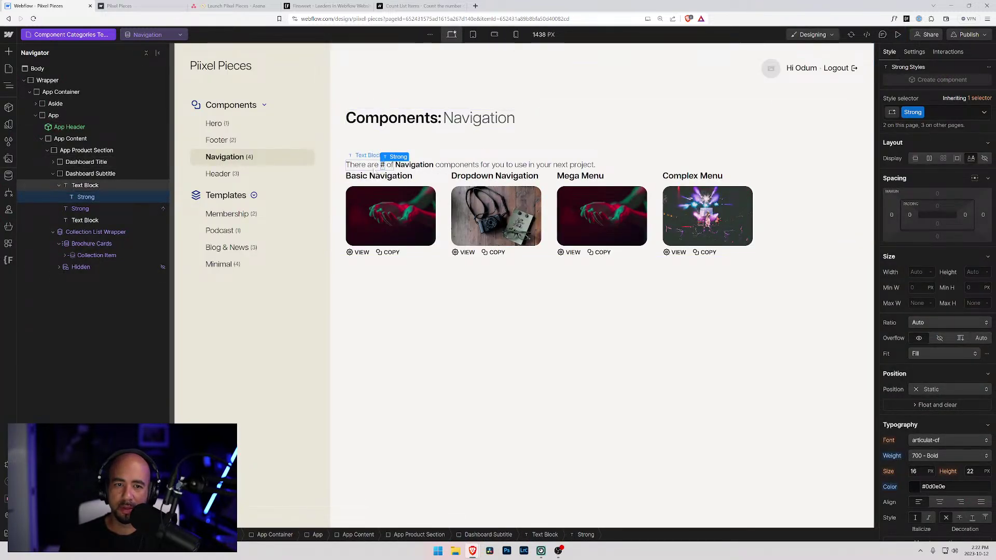
- Set the Dashboard Title bottom padding to 0.5rem
{"action": "left_click", "coordinate": [53, 174]}
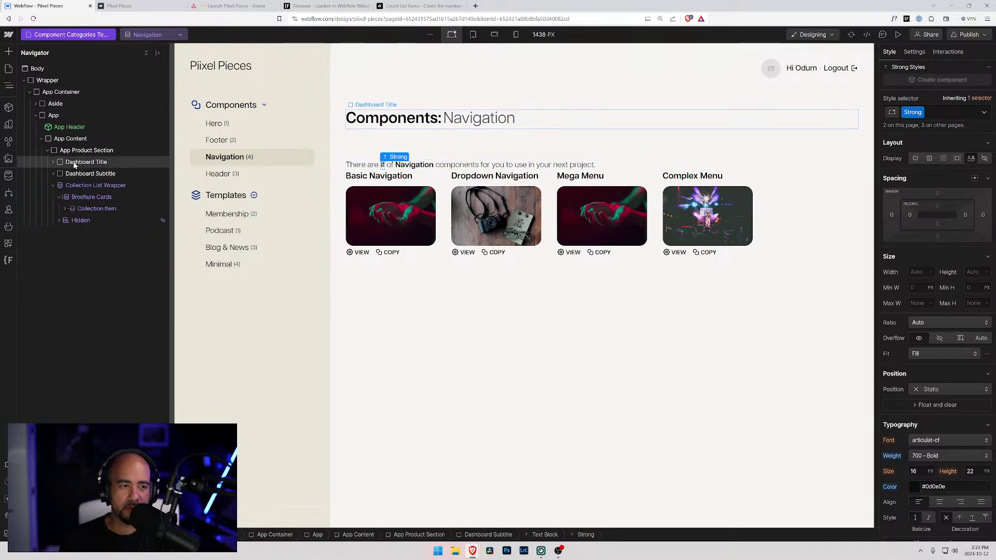
{"action": "left_click", "coordinate": [76, 162]}
{"action": "left_click", "coordinate": [934, 332]}
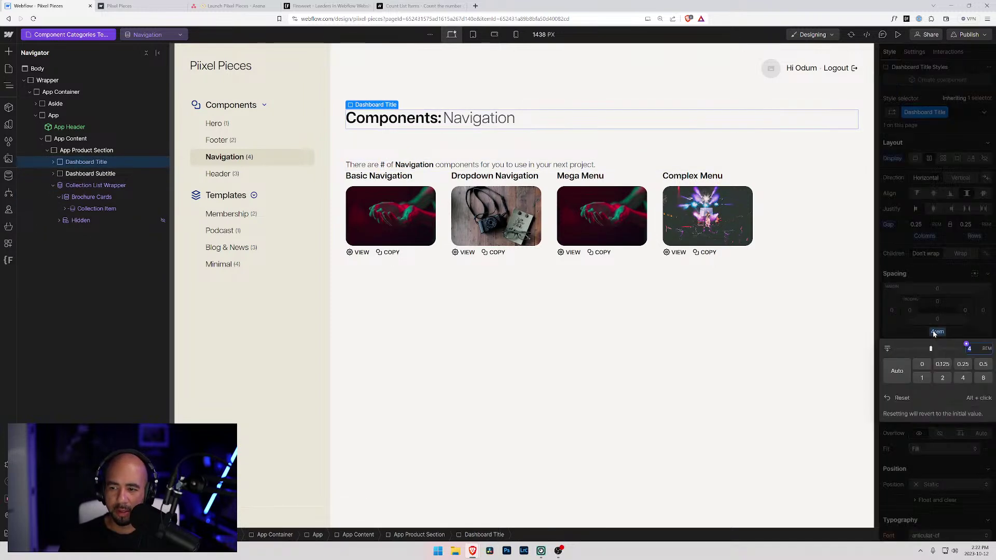
{"action": "type", "text": "2rem"}
{"action": "key", "text": "Return"}
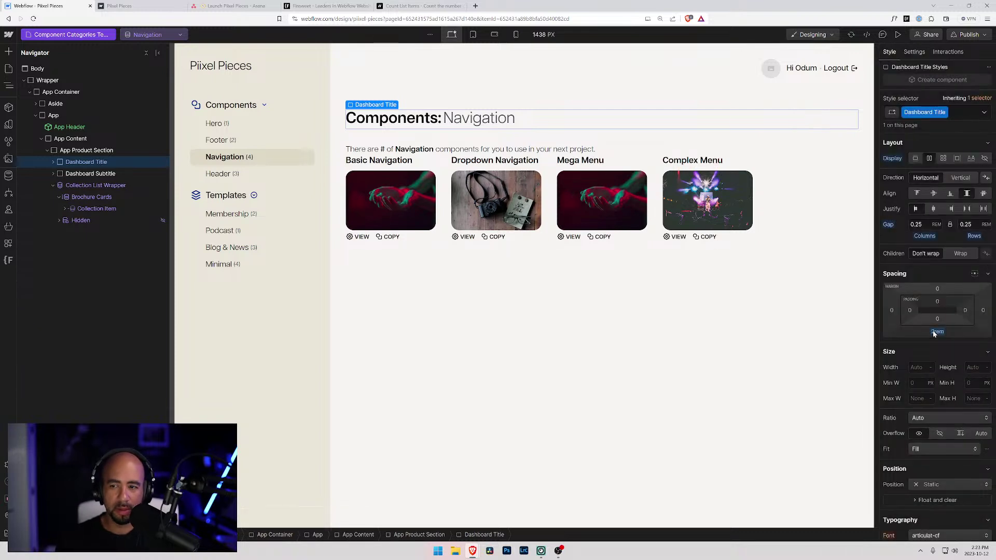
{"action": "left_click", "coordinate": [938, 332]}
{"action": "type", "text": "1"}
{"action": "key", "text": "Return"}
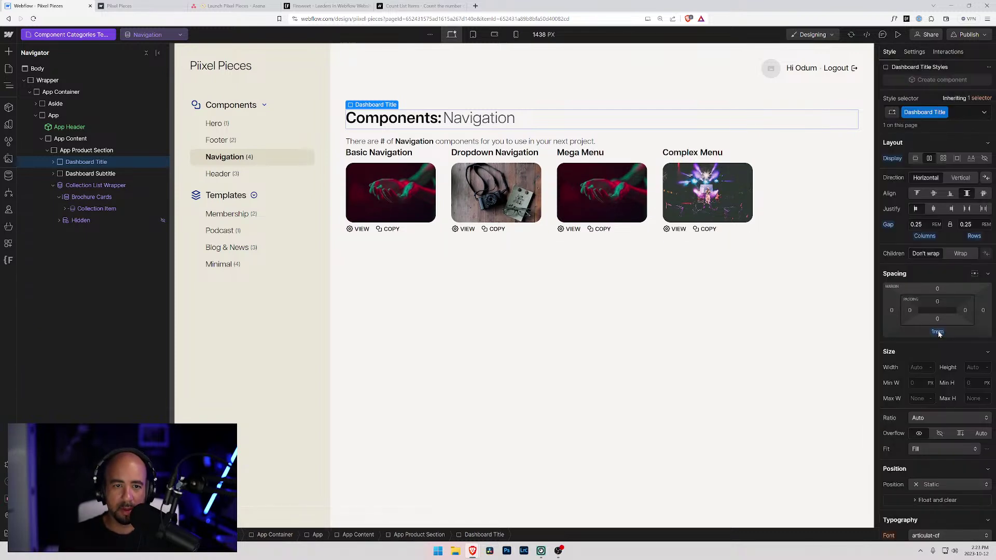
{"action": "left_click", "coordinate": [939, 334]}
{"action": "type", "text": "0.5"}
{"action": "key", "text": "Return"}
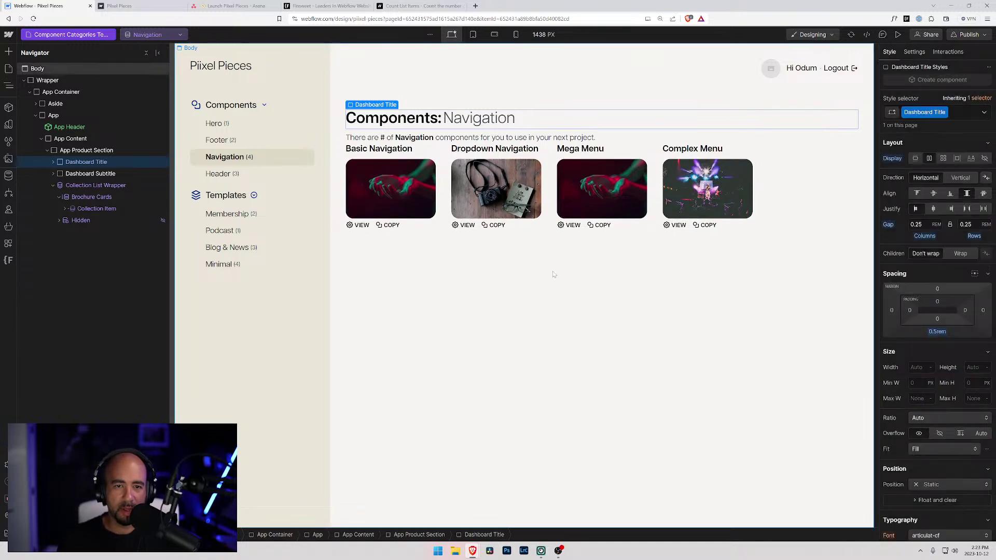
- Give the Dashboard Subtitle a 4rem bottom margin
{"action": "left_click", "coordinate": [106, 173]}
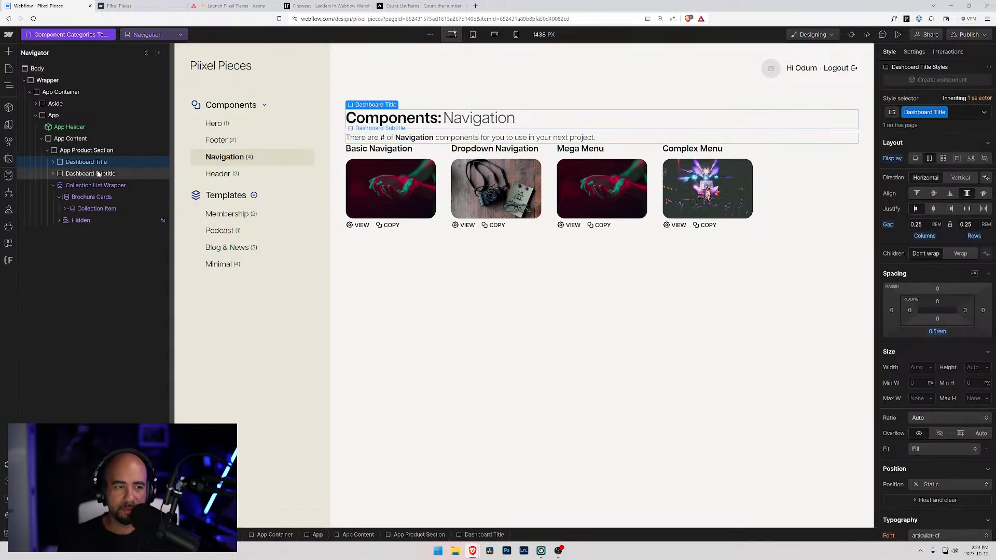
{"action": "left_click", "coordinate": [937, 331]}
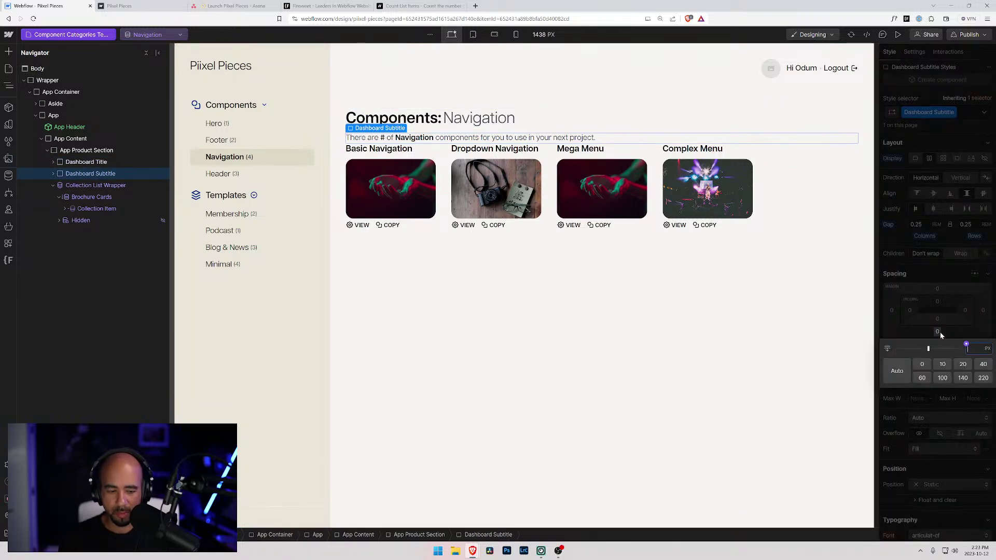
{"action": "type", "text": "4rem"}
{"action": "key", "text": "Return"}
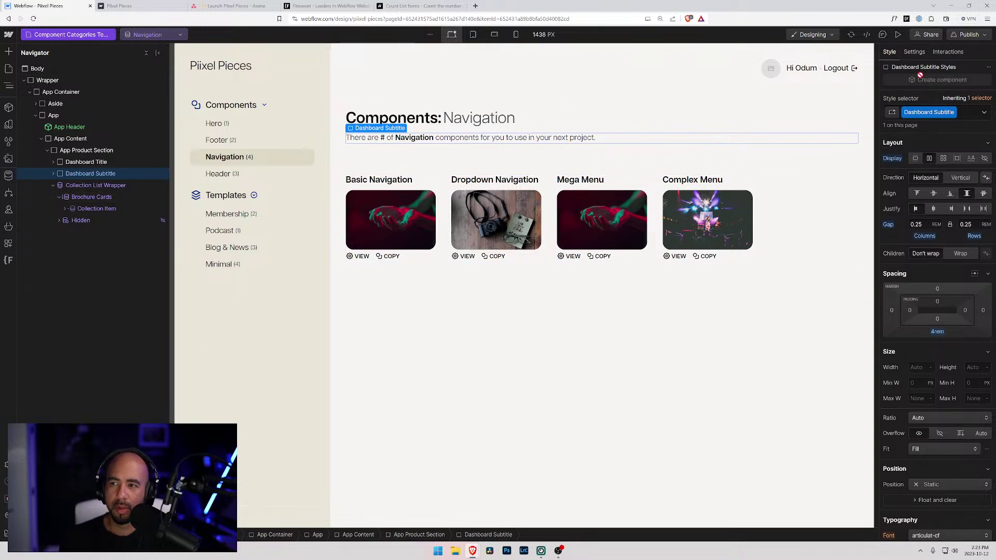
- Publish the site to the webflow.io staging domain and switch to the live site tab
{"action": "left_click", "coordinate": [968, 34]}
{"action": "left_click", "coordinate": [928, 188]}
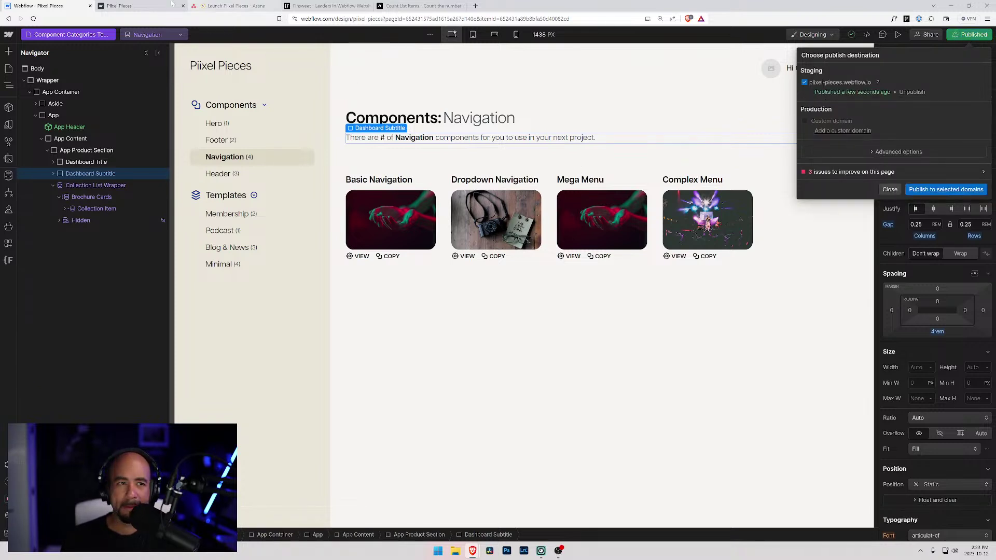
{"action": "key", "text": "ctrl+Tab"}
- Reload the live site and check the Footer, Navigation and Header subtitle counts
{"action": "key", "text": "F5"}
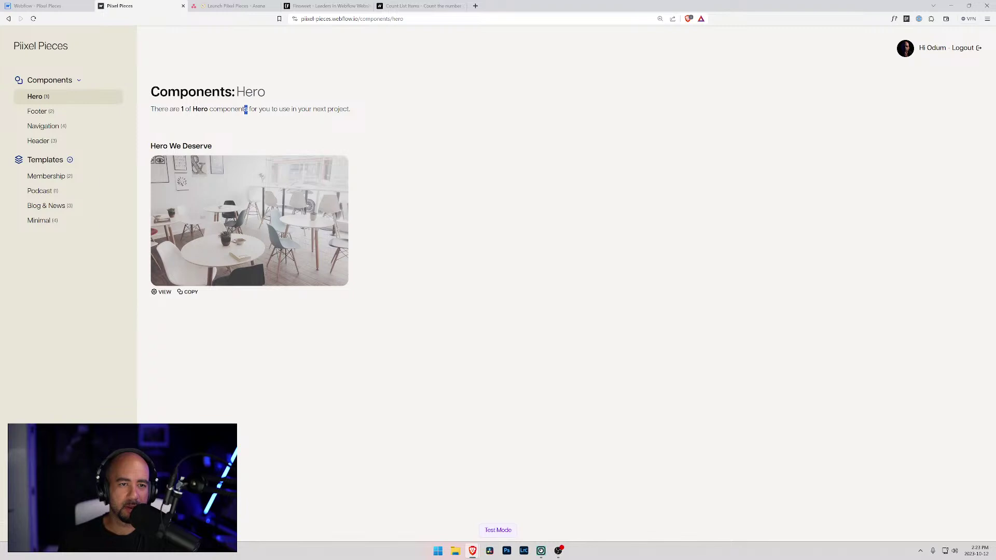
{"action": "left_click", "coordinate": [53, 112]}
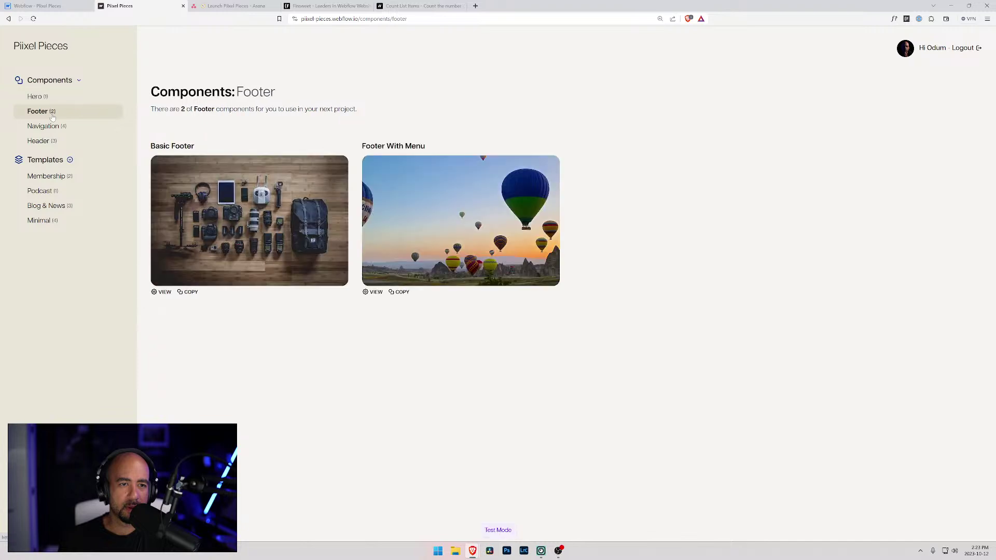
{"action": "left_click", "coordinate": [54, 129]}
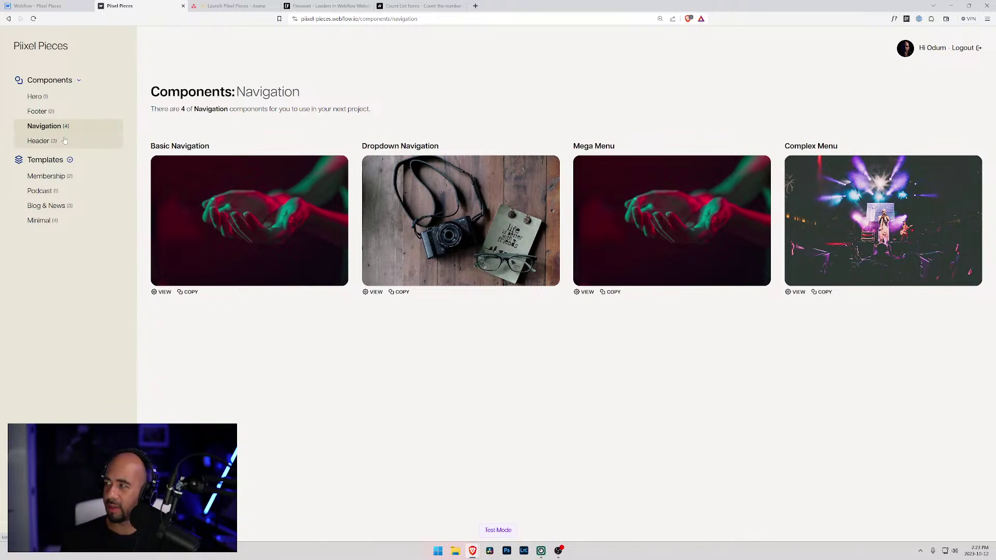
{"action": "mouse_move", "coordinate": [246, 110]}
{"action": "left_mouse_down"}
{"action": "mouse_move", "coordinate": [374, 147]}
{"action": "mouse_move", "coordinate": [377, 112]}
{"action": "mouse_move", "coordinate": [235, 107]}
{"action": "left_mouse_up"}
{"action": "left_click", "coordinate": [376, 112]}
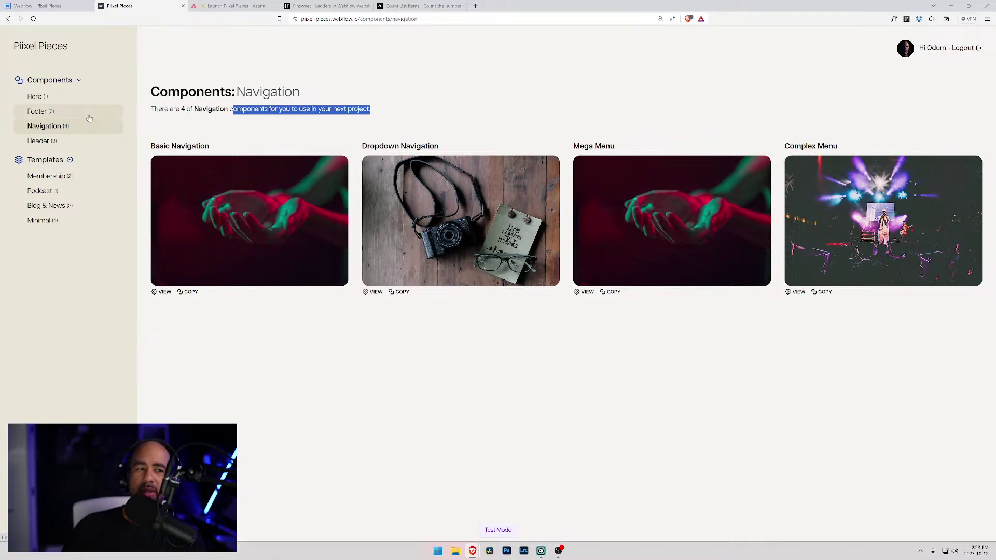
{"action": "left_click", "coordinate": [56, 146]}
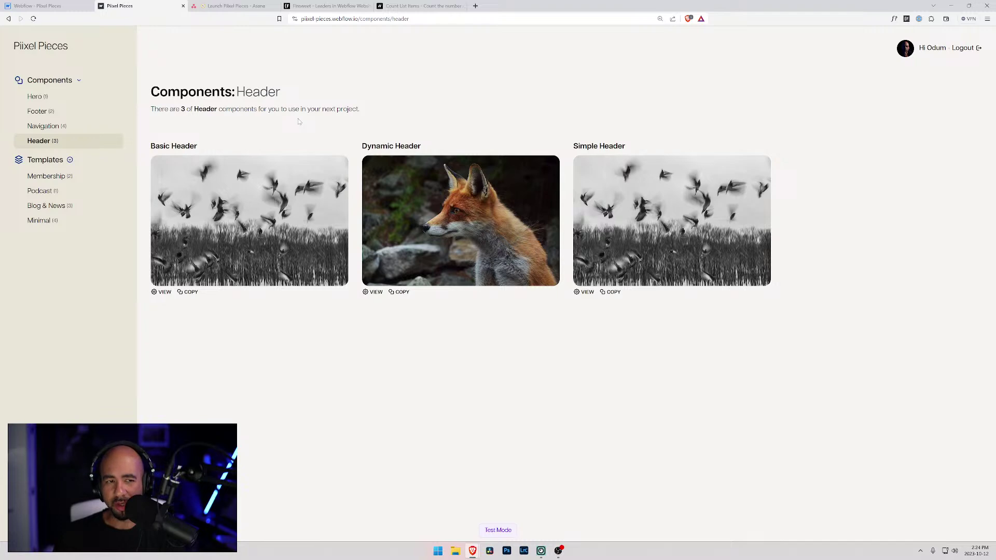
- Dismiss the publish popup in the Webflow Designer and switch to the Asana project
{"action": "left_click", "coordinate": [58, 5]}
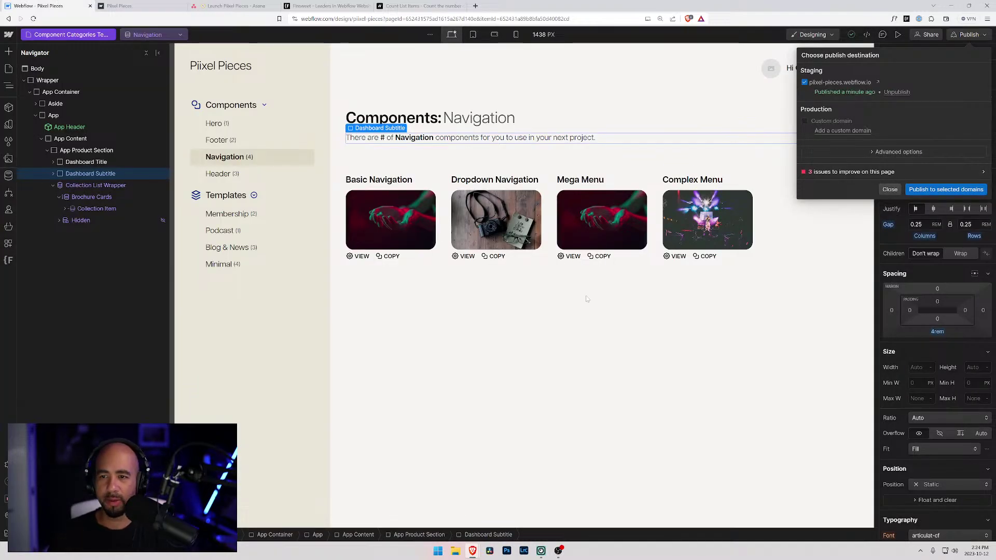
{"action": "left_click", "coordinate": [888, 191]}
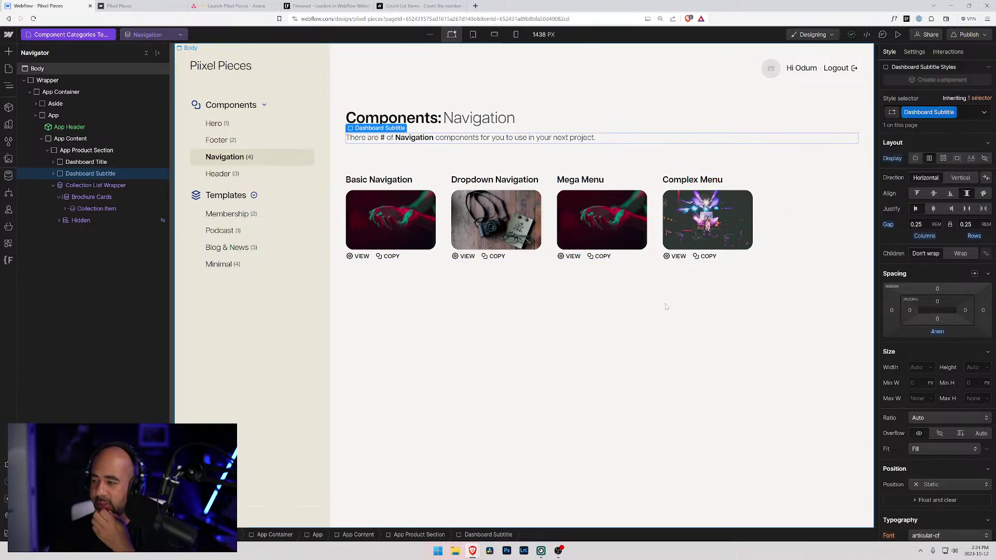
{"action": "left_click", "coordinate": [444, 297]}
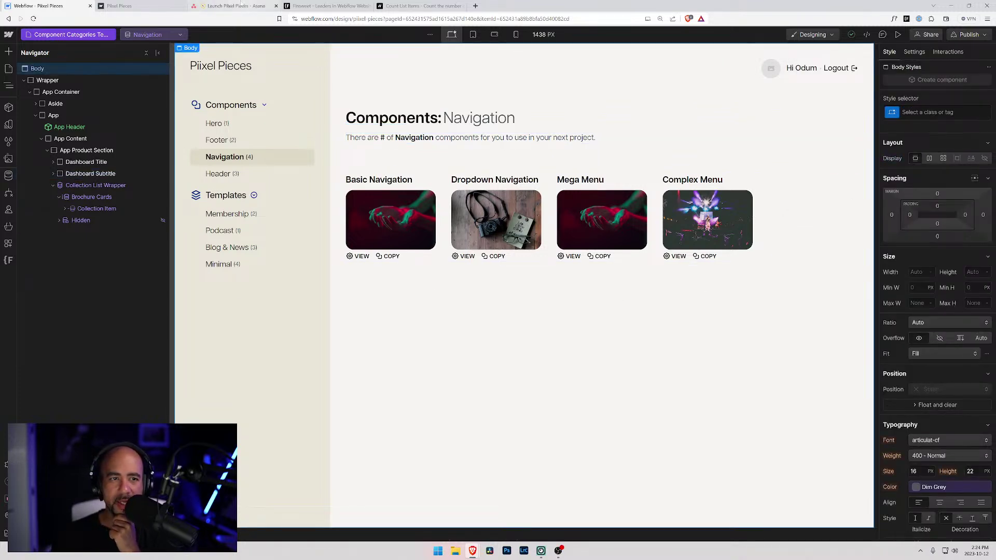
{"action": "left_click", "coordinate": [234, 7]}
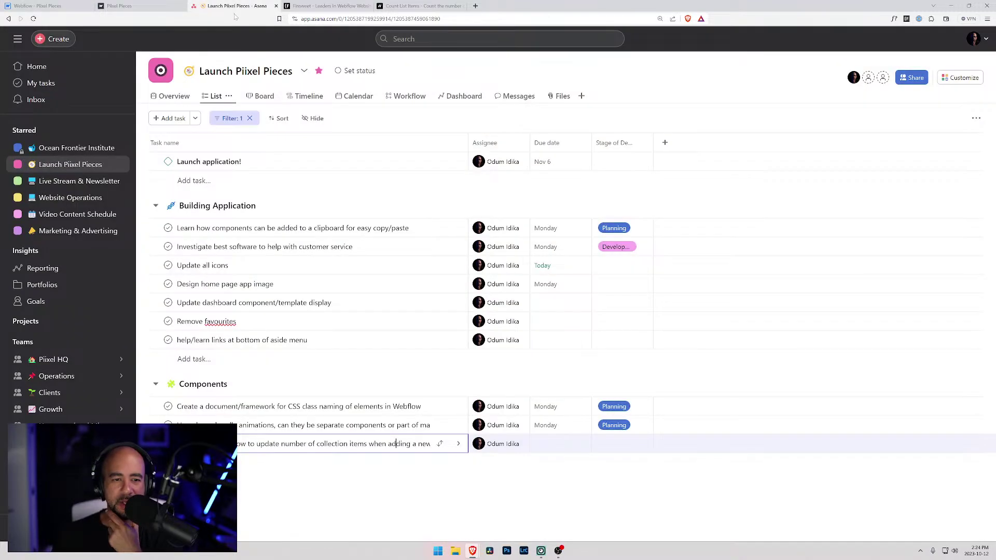
- Tick off the Remove favourites task in Asana and return to the Webflow Designer
{"action": "left_click", "coordinate": [168, 321]}
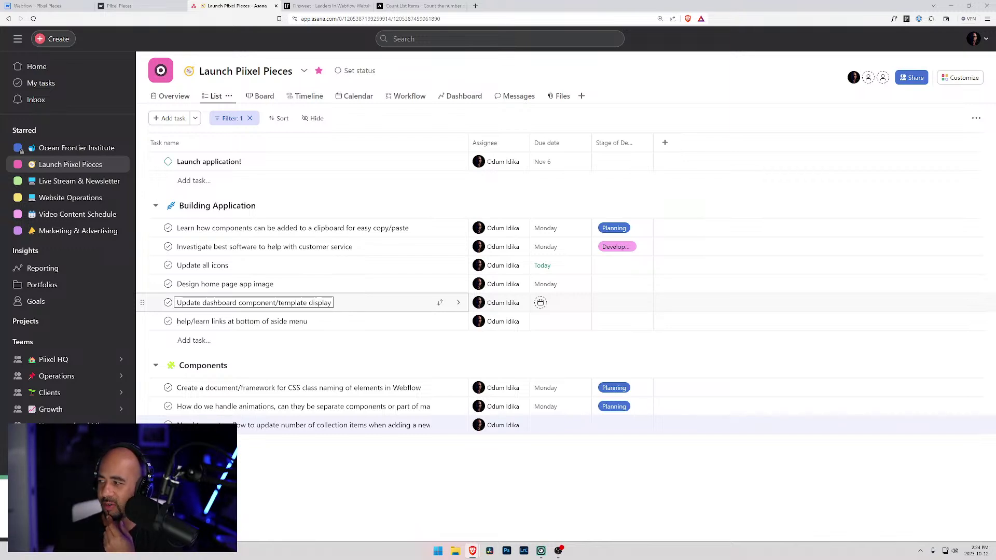
{"action": "left_click", "coordinate": [29, 6]}
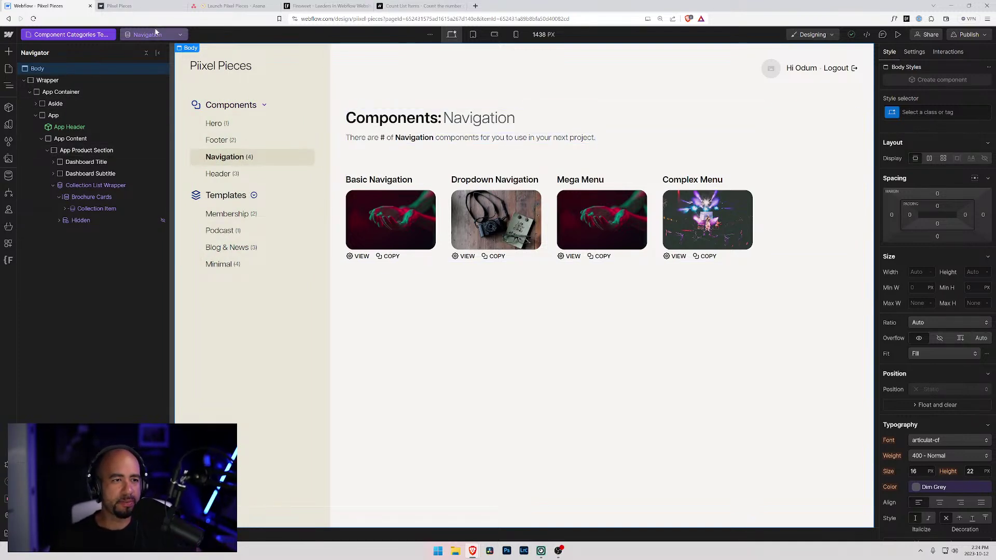
- Expand Dashboard Title and Dashboard Subtitle in the Navigator to review the subtitle structure
{"action": "left_click", "coordinate": [77, 34]}
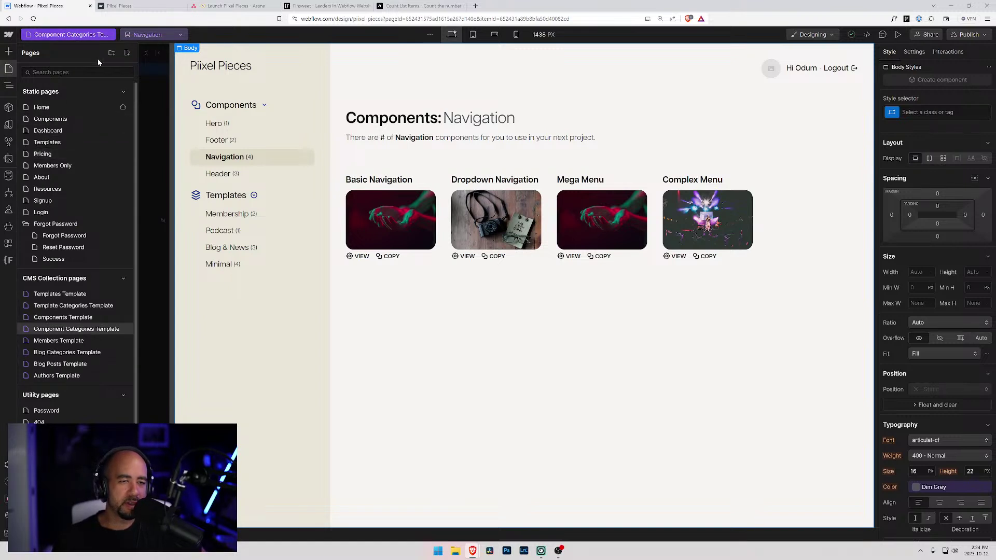
{"action": "left_click", "coordinate": [228, 231]}
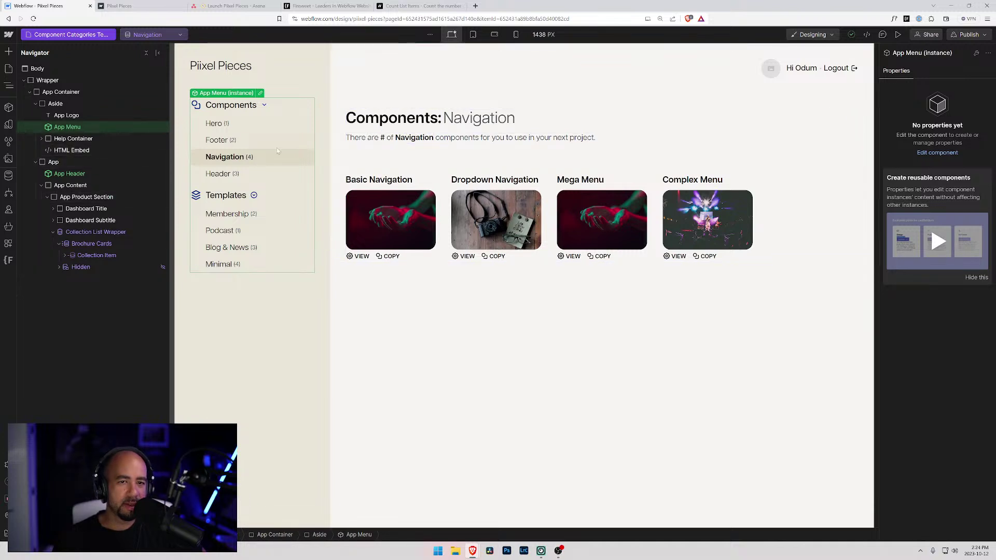
{"action": "left_click", "coordinate": [382, 142]}
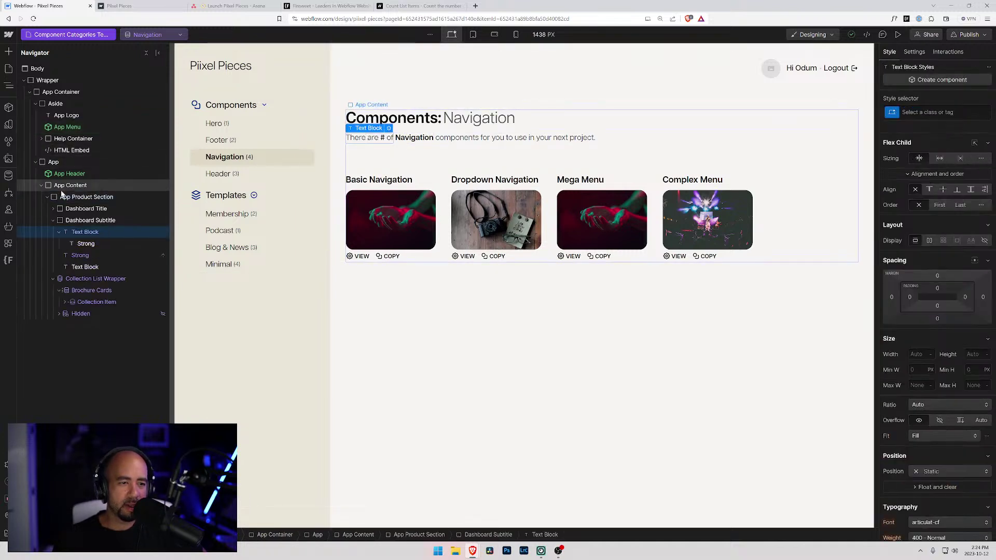
{"action": "left_click", "coordinate": [53, 208]}
{"action": "left_click", "coordinate": [52, 244]}
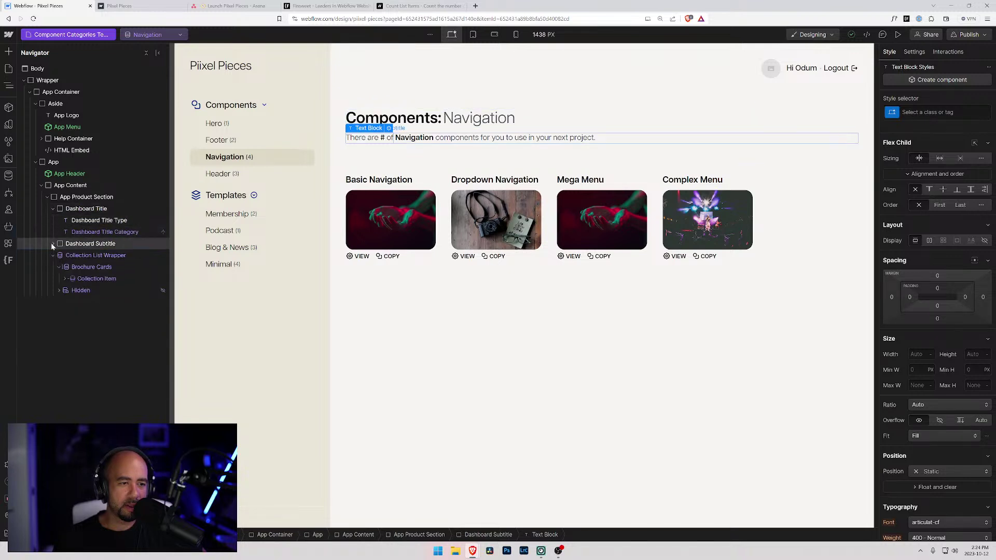
{"action": "left_click", "coordinate": [53, 243]}
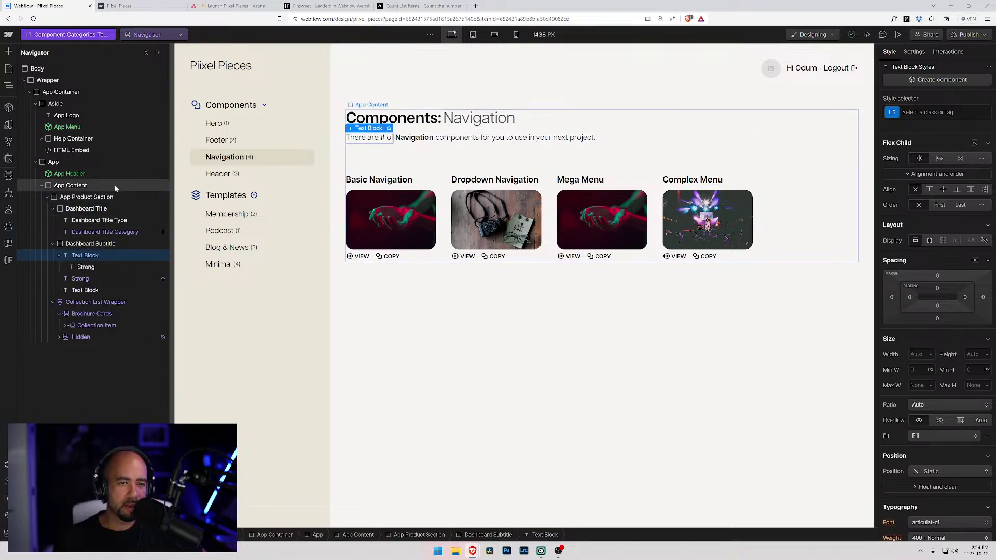
- Snip a screenshot of the page title area, then bring up the Pages panel
{"action": "key", "text": "super+shift+s"}
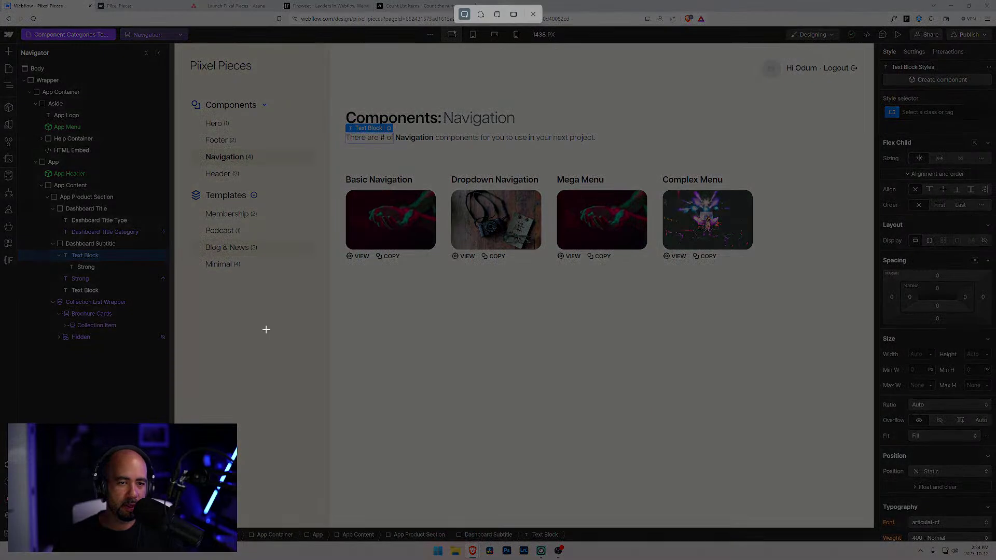
{"action": "left_click_drag", "start_coordinate": [291, 368], "coordinate": [2, 19]}
{"action": "key", "text": "super"}
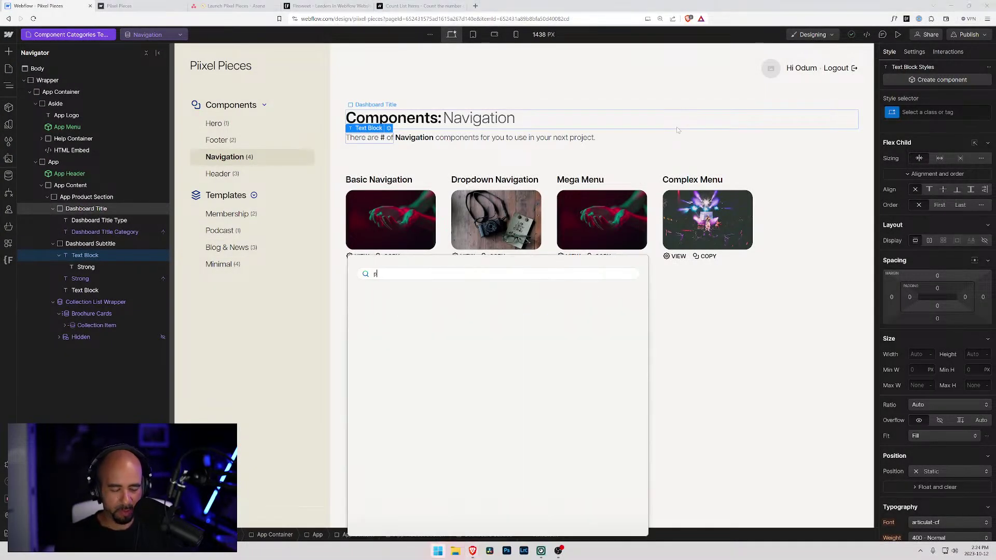
{"action": "type", "text": "paint"}
{"action": "key", "text": "Return"}
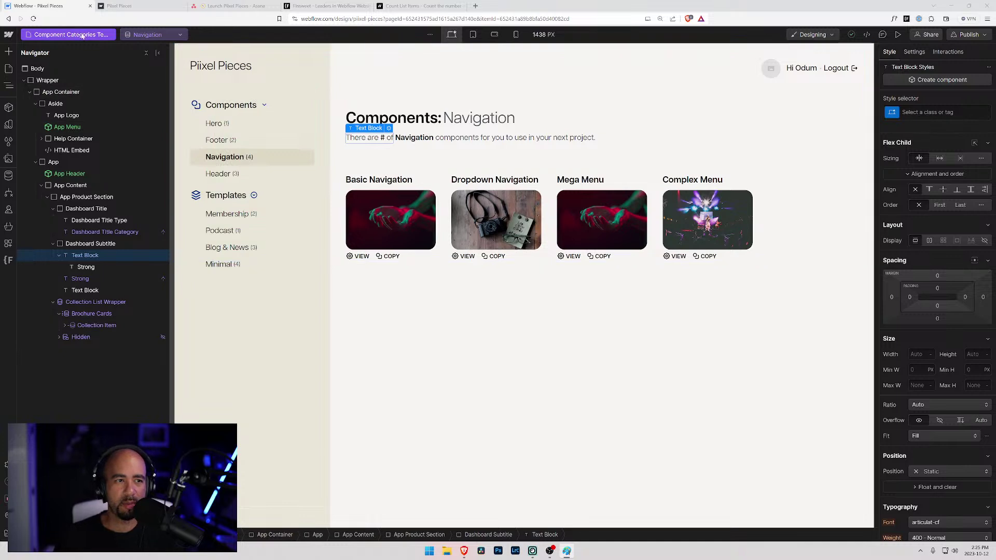
{"action": "key", "text": "p"}
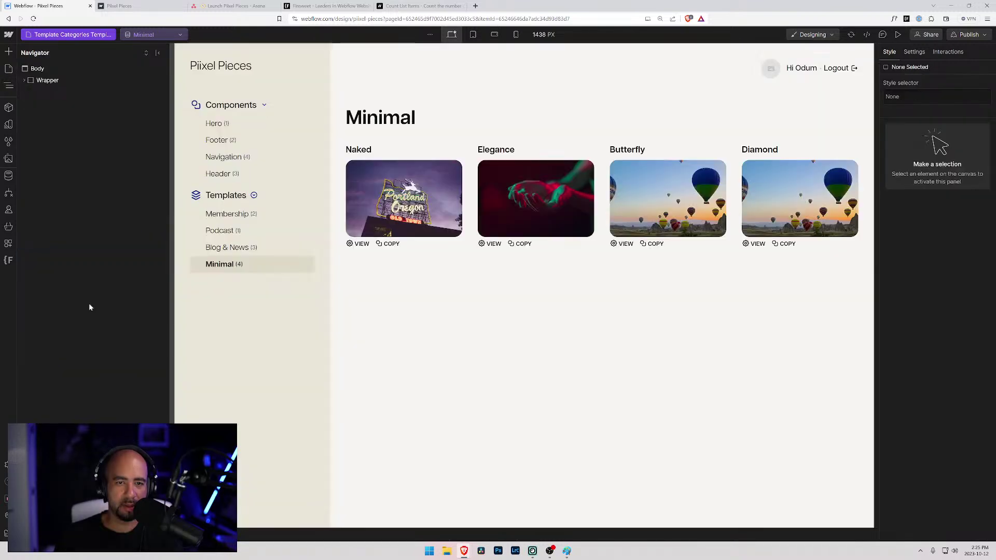
{"action": "left_click", "coordinate": [25, 80]}
{"action": "key", "text": "p"}
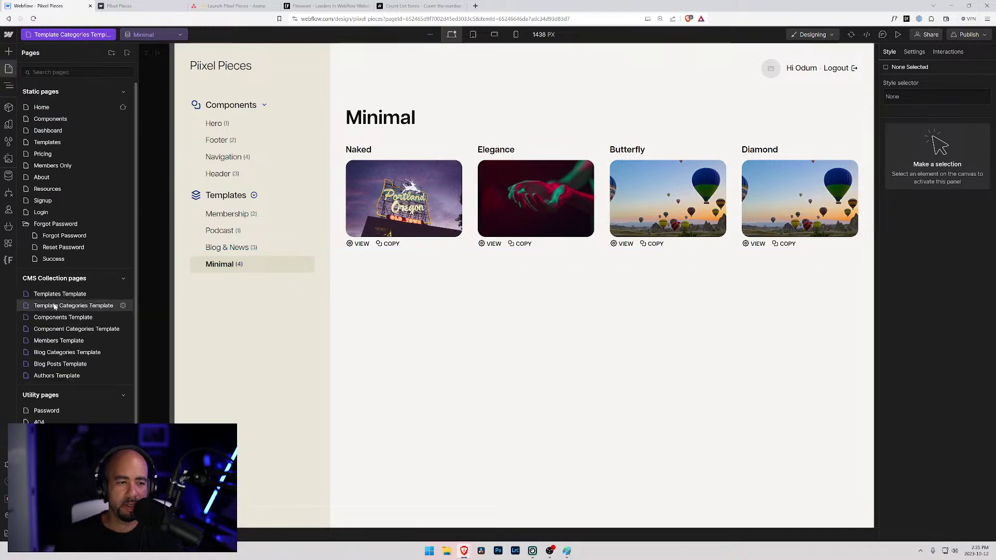
{"action": "left_click", "coordinate": [63, 328]}
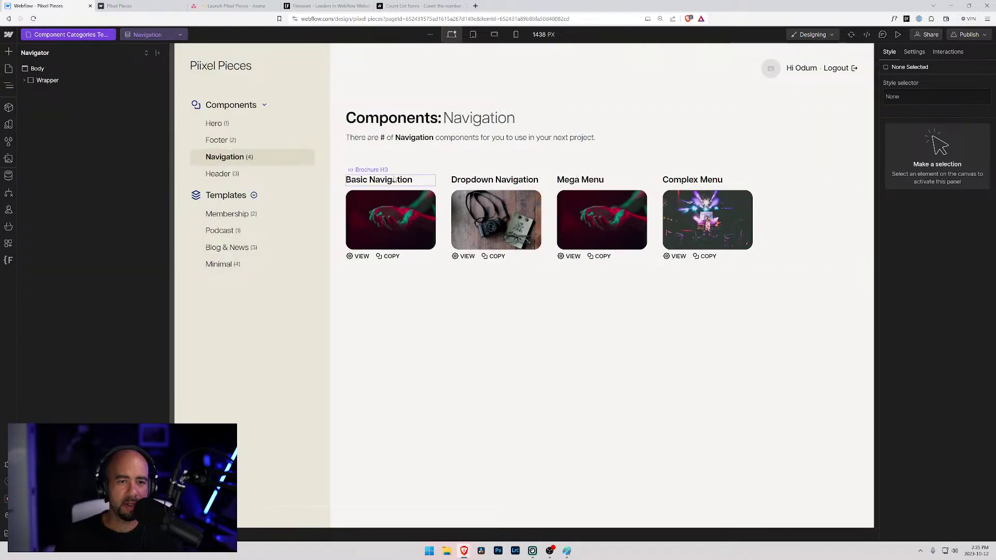
{"action": "left_click", "coordinate": [393, 119]}
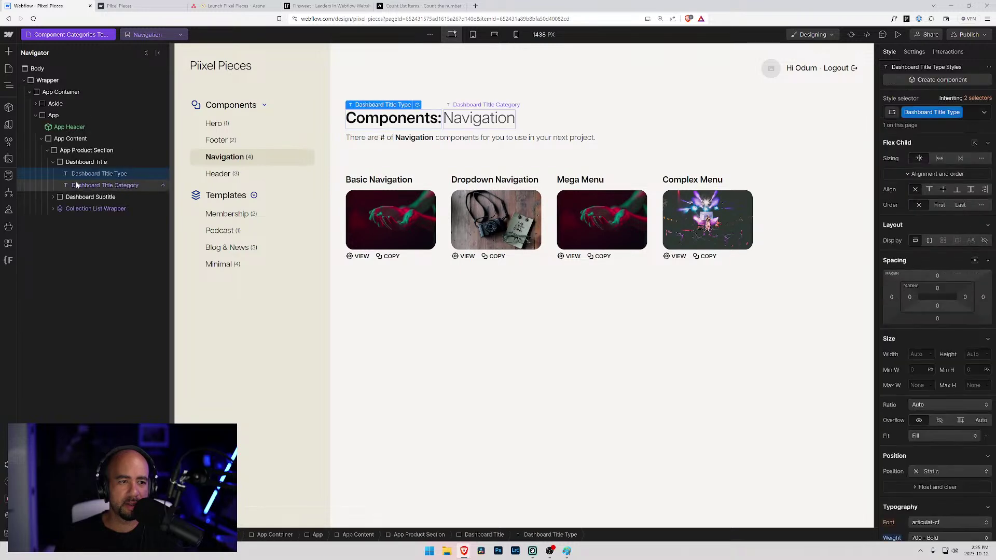
{"action": "left_click", "coordinate": [82, 185]}
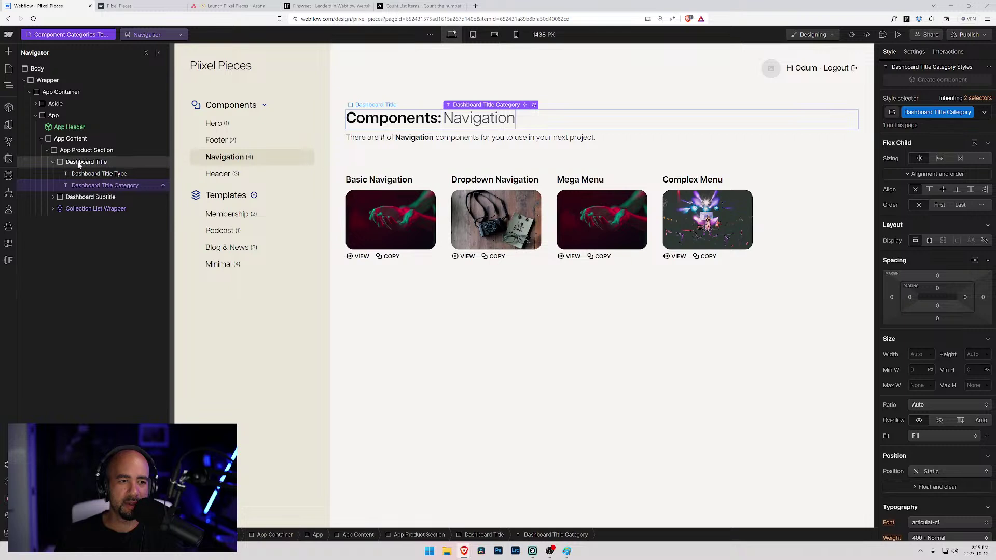
{"action": "left_click", "coordinate": [53, 163]}
{"action": "left_click", "coordinate": [65, 163]}
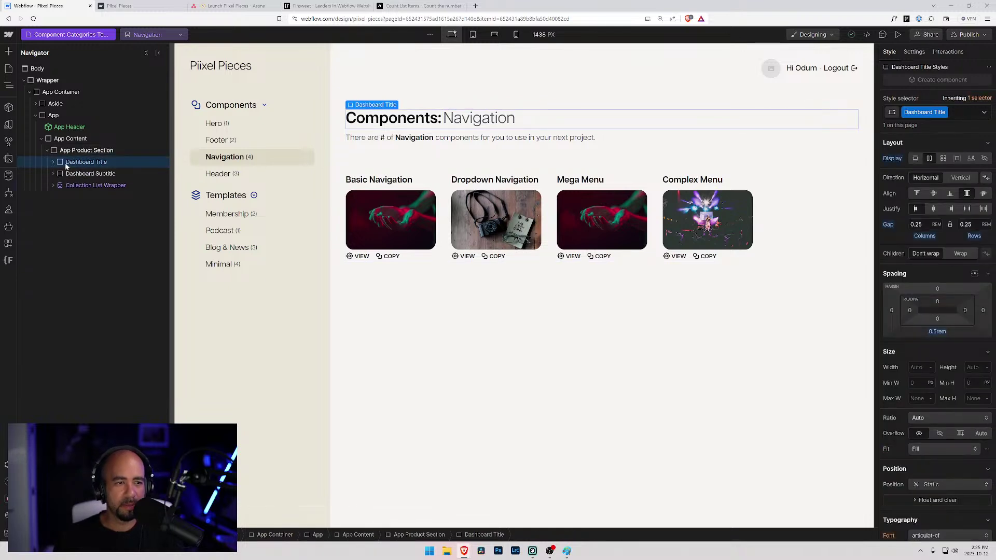
{"action": "left_click", "coordinate": [65, 35]}
{"action": "left_click", "coordinate": [73, 305]}
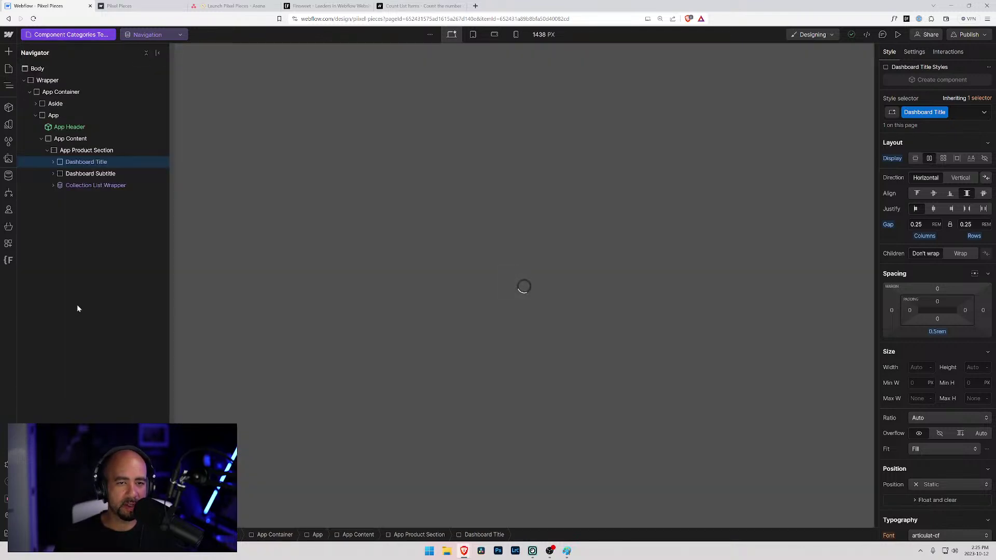
{"action": "left_click", "coordinate": [381, 118]}
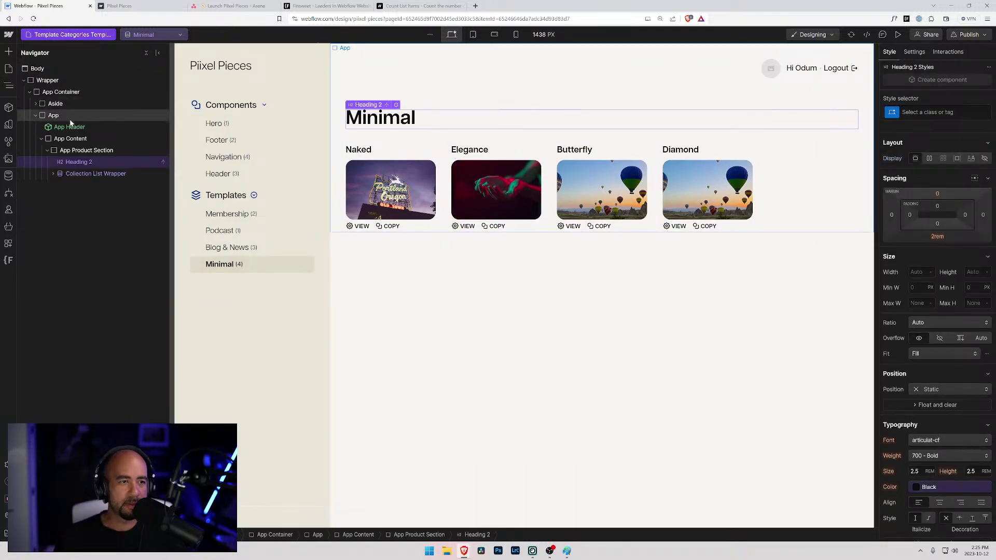
- Add a Div Block with the Dashboard Title class above the Minimal heading
{"action": "left_click", "coordinate": [59, 152]}
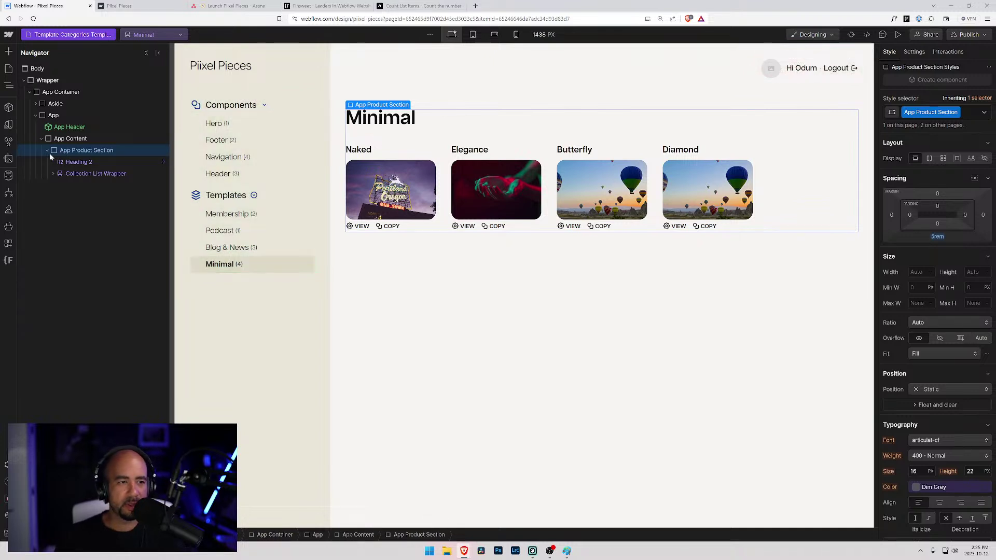
{"action": "left_click", "coordinate": [47, 150]}
{"action": "left_click", "coordinate": [46, 150]}
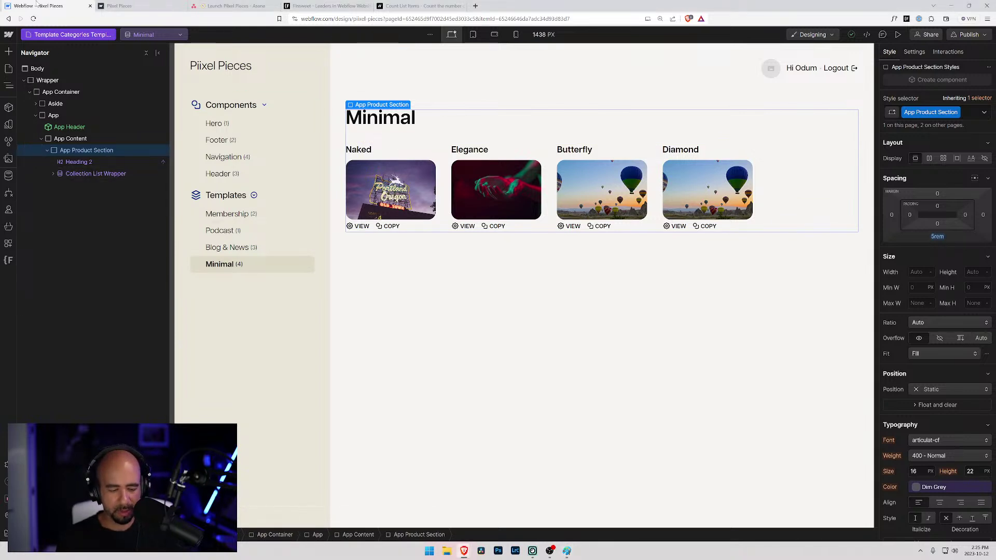
{"action": "key", "text": "ctrl+e"}
{"action": "type", "text": "div"}
{"action": "key", "text": "Return"}
{"action": "key", "text": "ctrl+Return"}
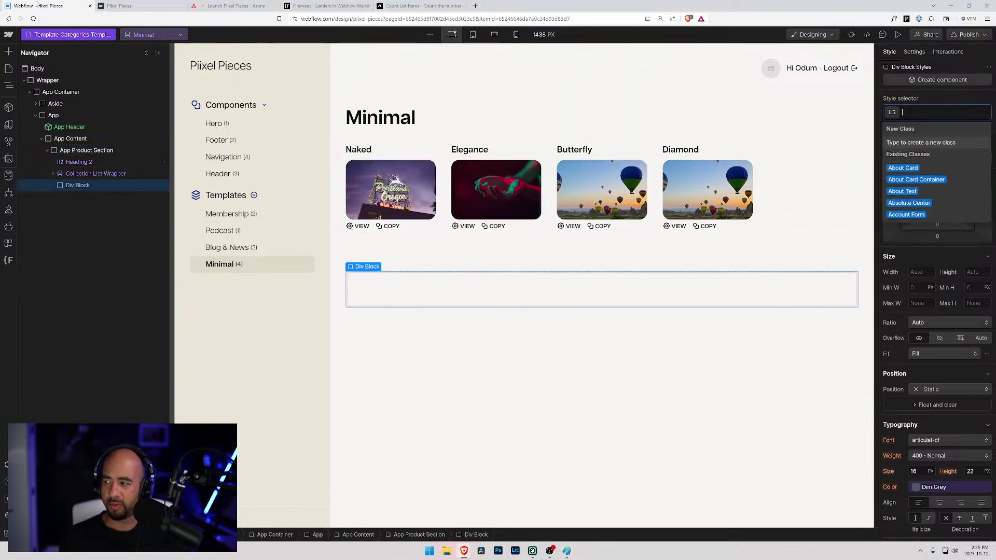
{"action": "type", "text": "Dahs"}
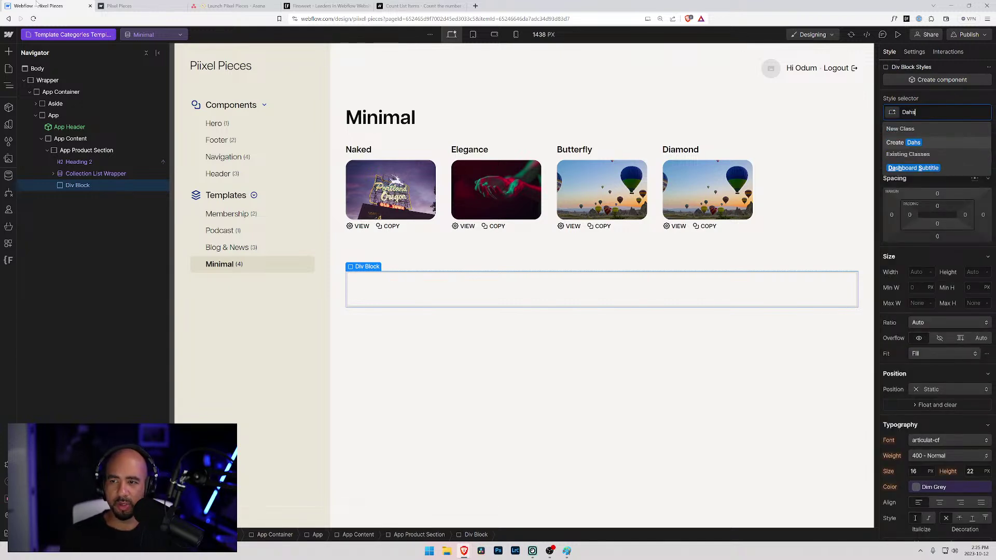
{"action": "key", "text": "BackSpace"}
{"action": "key", "text": "BackSpace"}
{"action": "type", "text": "sg"}
{"action": "key", "text": "BackSpace"}
{"action": "type", "text": "h"}
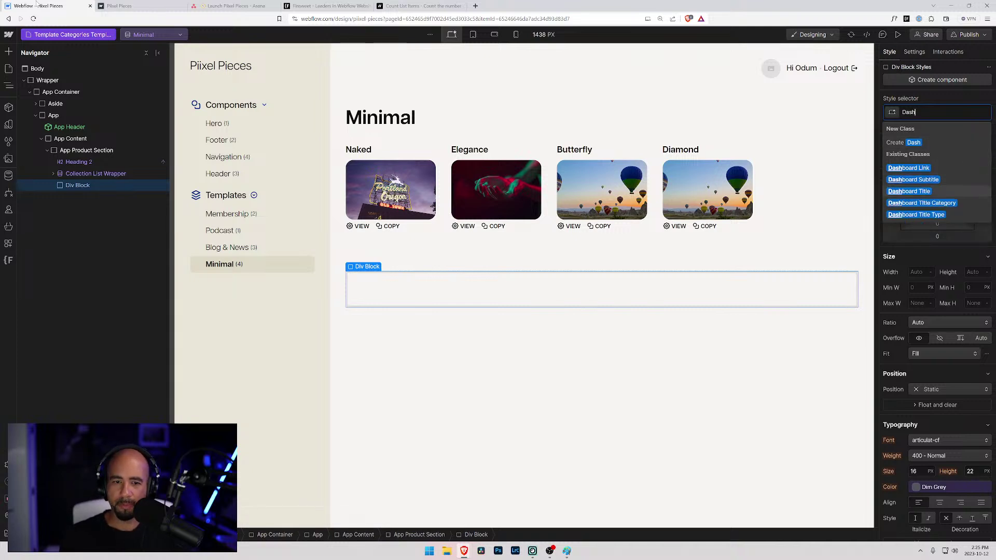
{"action": "key", "text": "Return"}
{"action": "left_click_drag", "start_coordinate": [73, 162], "coordinate": [73, 163]}
- Insert a Text Block reading 'Templates:' inside Dashboard Title
{"action": "key", "text": "ctrl+e"}
{"action": "type", "text": "tex"}
{"action": "key", "text": "Down"}
{"action": "key", "text": "Return"}
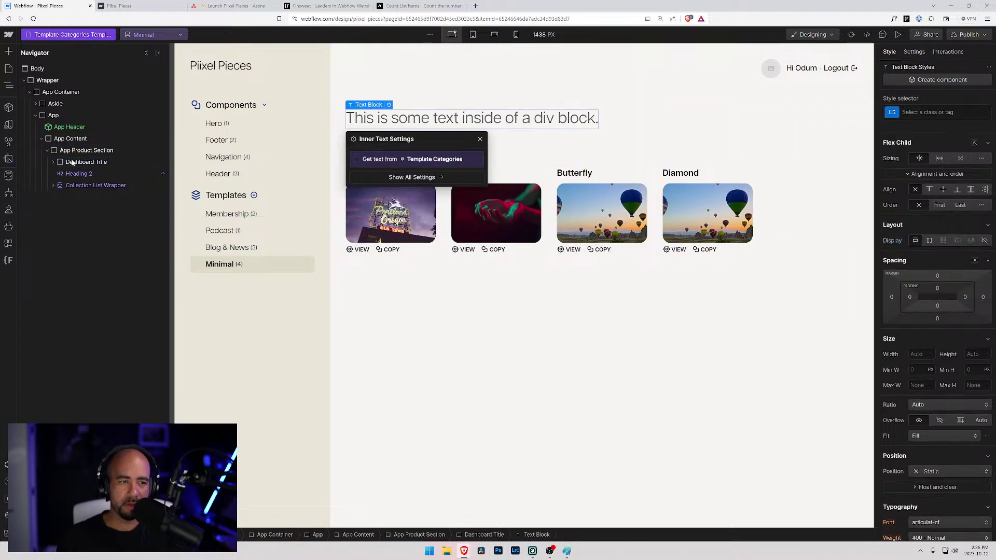
{"action": "left_click", "coordinate": [53, 163]}
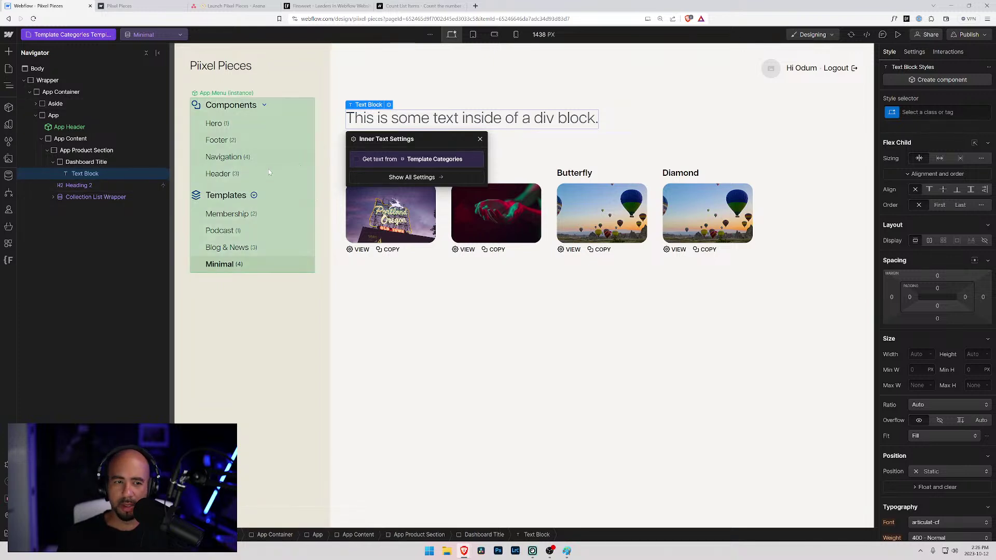
{"action": "left_click", "coordinate": [373, 124]}
{"action": "key", "text": "ctrl+a"}
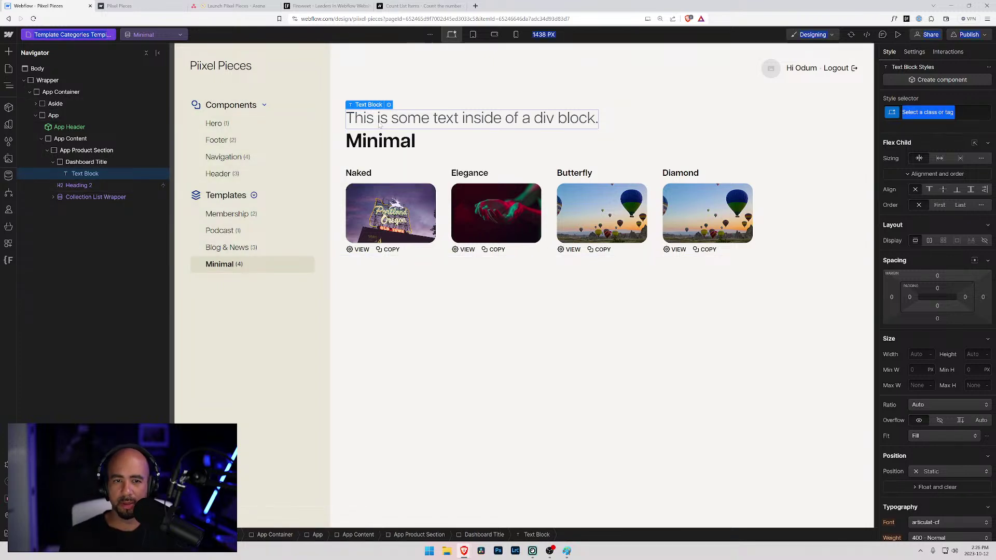
{"action": "double_click", "coordinate": [383, 125]}
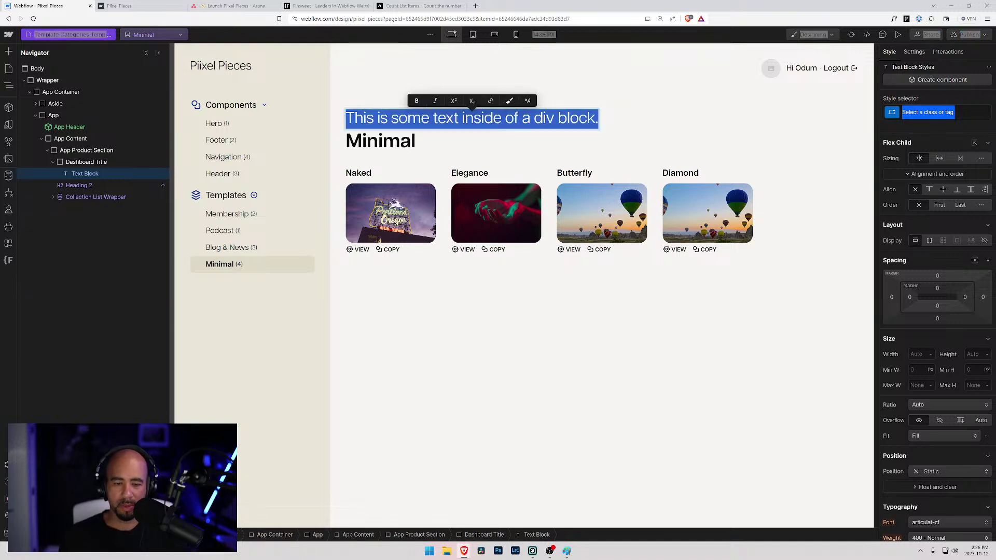
{"action": "type", "text": "Templates"}
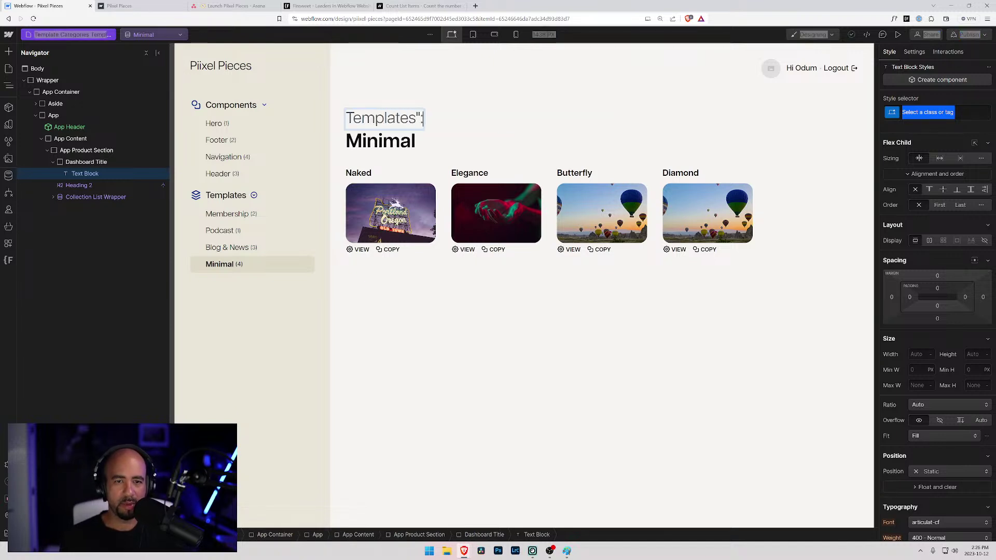
{"action": "type", "text": ":"}
{"action": "key", "text": "Escape"}
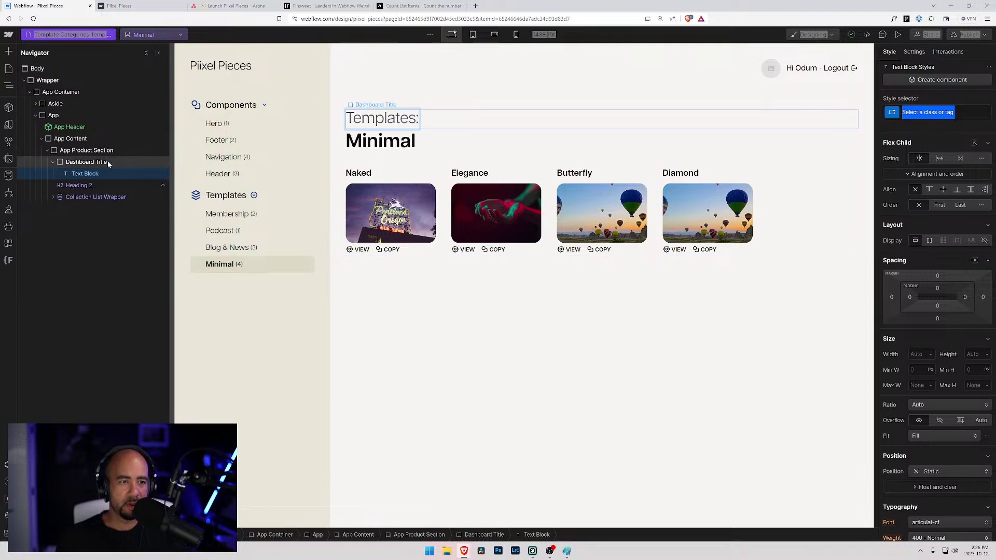
- Add a second Text Block bound to the Template Categories Name field
{"action": "left_click", "coordinate": [88, 163]}
{"action": "key", "text": "ctrl+e"}
{"action": "type", "text": "te"}
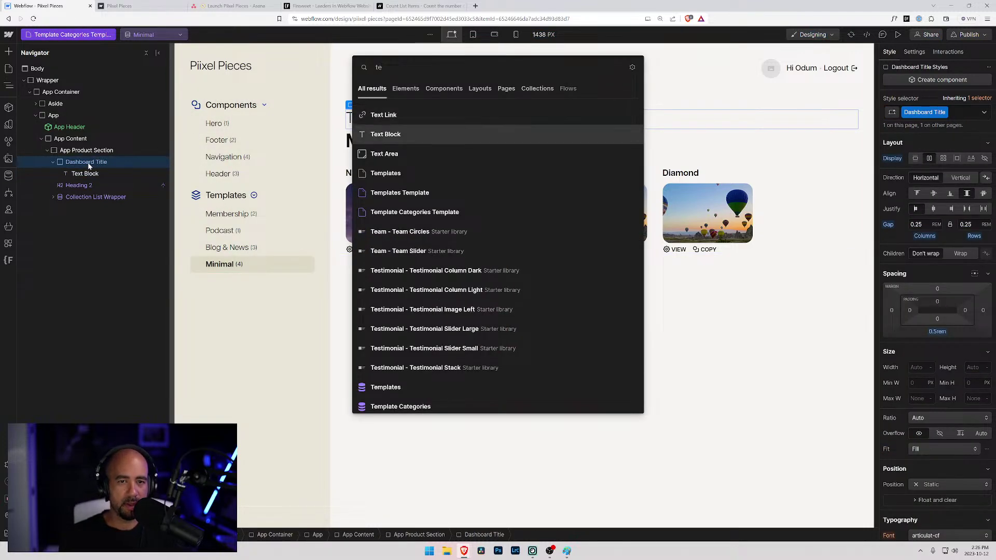
{"action": "key", "text": "Down"}
{"action": "key", "text": "Return"}
{"action": "left_click", "coordinate": [432, 159]}
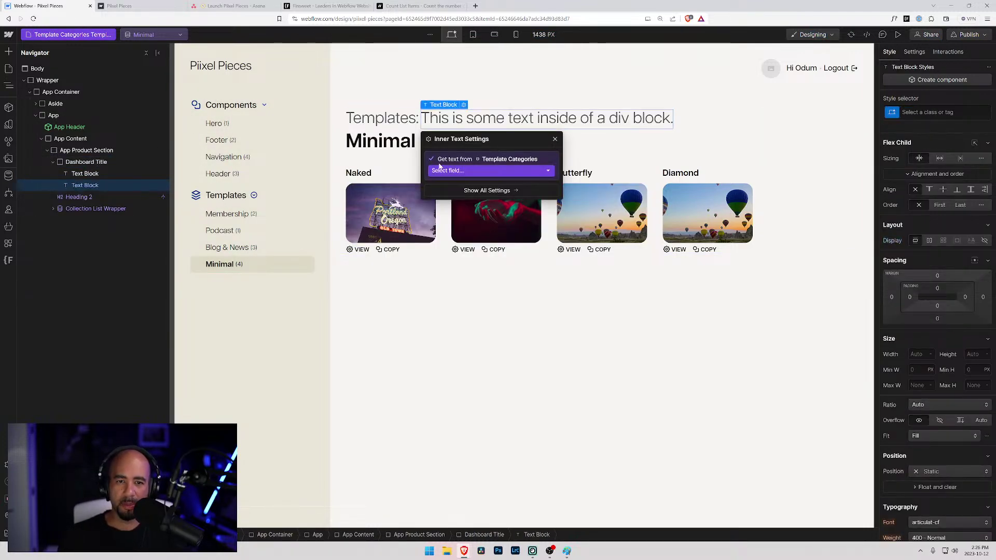
{"action": "left_click", "coordinate": [447, 171]}
{"action": "left_click", "coordinate": [453, 194]}
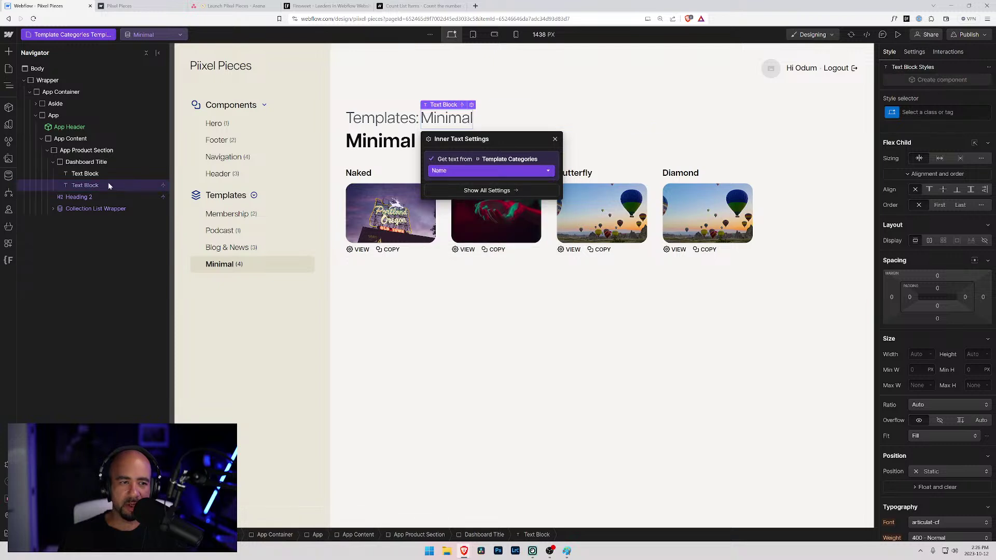
{"action": "left_click", "coordinate": [86, 174]}
- Style 'Templates:' with Dashboard Title Type and the category name with Dashboard Title Category
{"action": "key", "text": "ctrl+Return"}
{"action": "type", "text": "dash"}
{"action": "key", "text": "Down"}
{"action": "key", "text": "Down"}
{"action": "key", "text": "Down"}
{"action": "key", "text": "Down"}
{"action": "key", "text": "Down"}
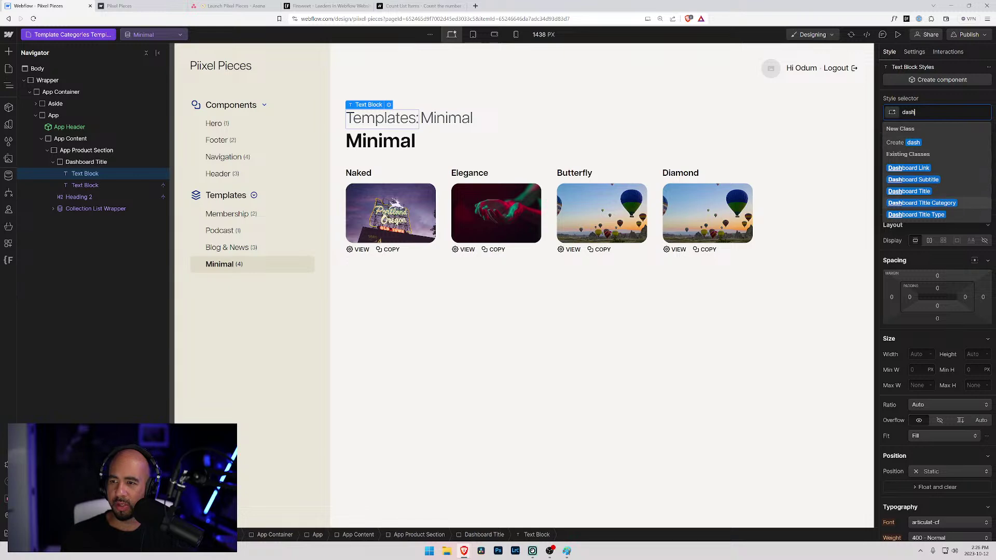
{"action": "key", "text": "Return"}
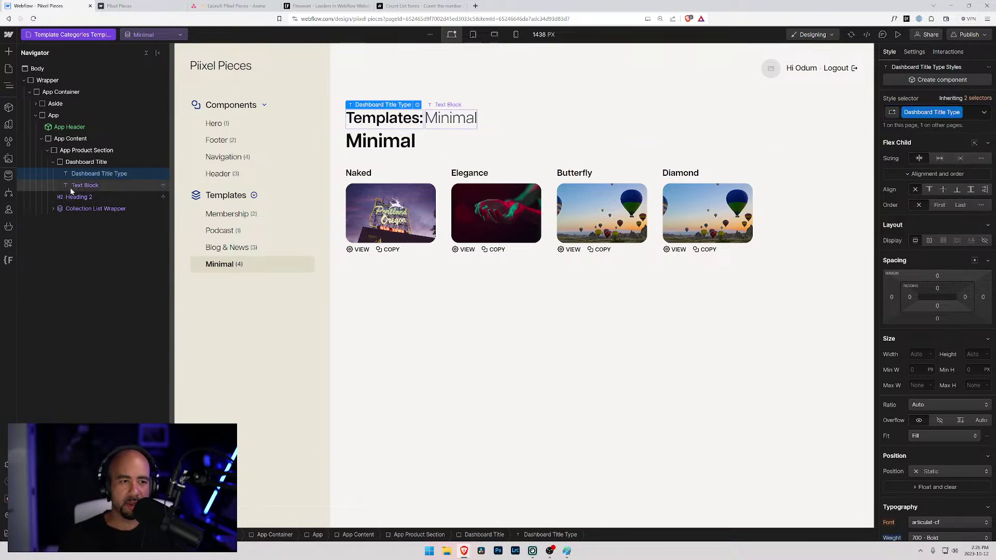
{"action": "left_click", "coordinate": [73, 186]}
{"action": "key", "text": "ctrl+Return"}
{"action": "type", "text": "cate"}
{"action": "key", "text": "Down"}
{"action": "key", "text": "Down"}
{"action": "key", "text": "Down"}
{"action": "key", "text": "Down"}
{"action": "key", "text": "Down"}
{"action": "key", "text": "Down"}
{"action": "key", "text": "Down"}
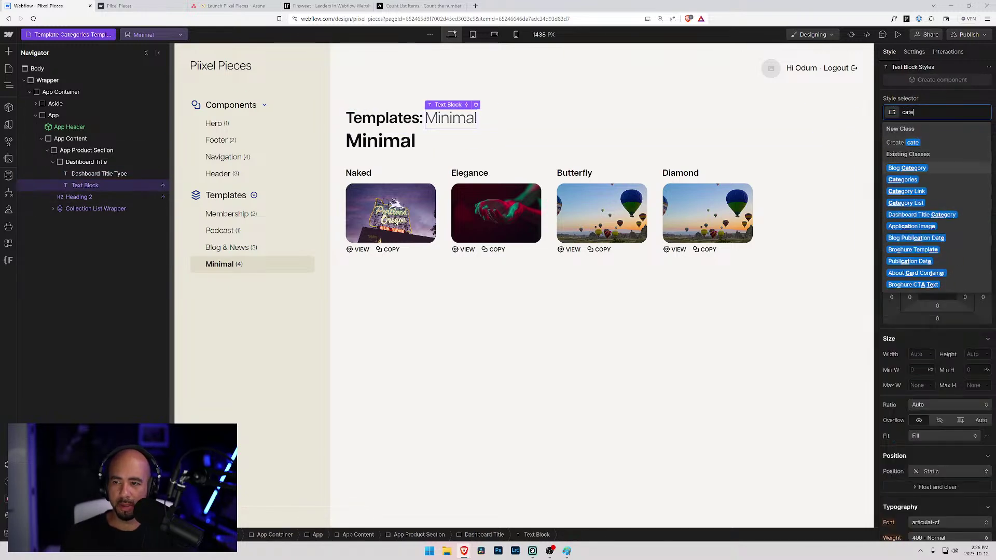
{"action": "key", "text": "Up"}
{"action": "key", "text": "Up"}
{"action": "key", "text": "Return"}
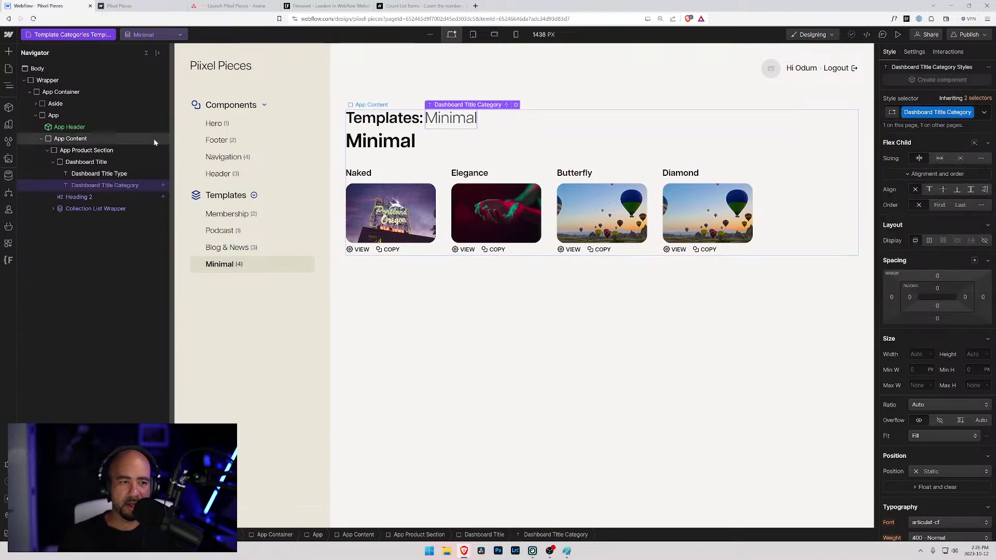
- Delete the redundant large Minimal Heading 2 below the title
{"action": "left_click", "coordinate": [75, 198]}
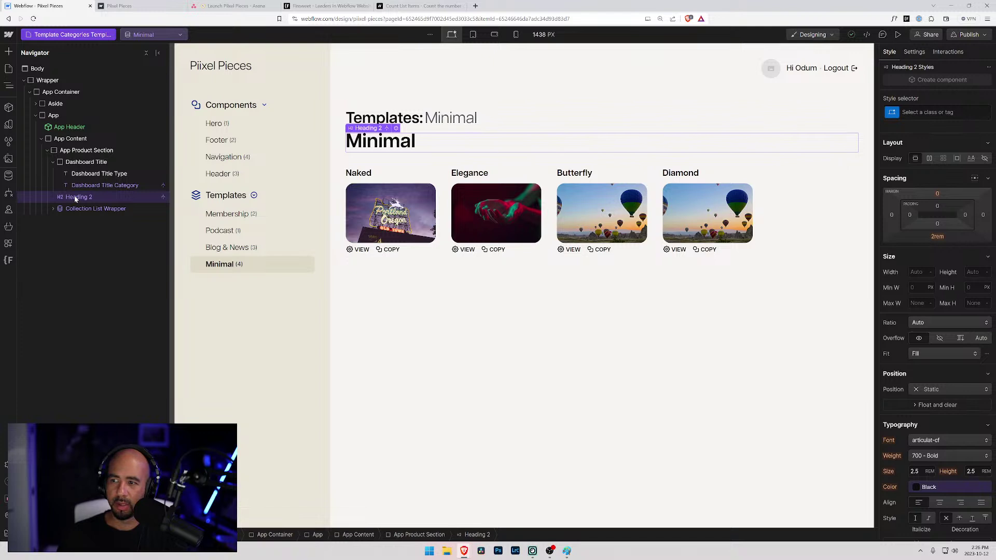
{"action": "key", "text": "Delete"}
{"action": "left_click", "coordinate": [53, 163]}
{"action": "left_click", "coordinate": [62, 150]}
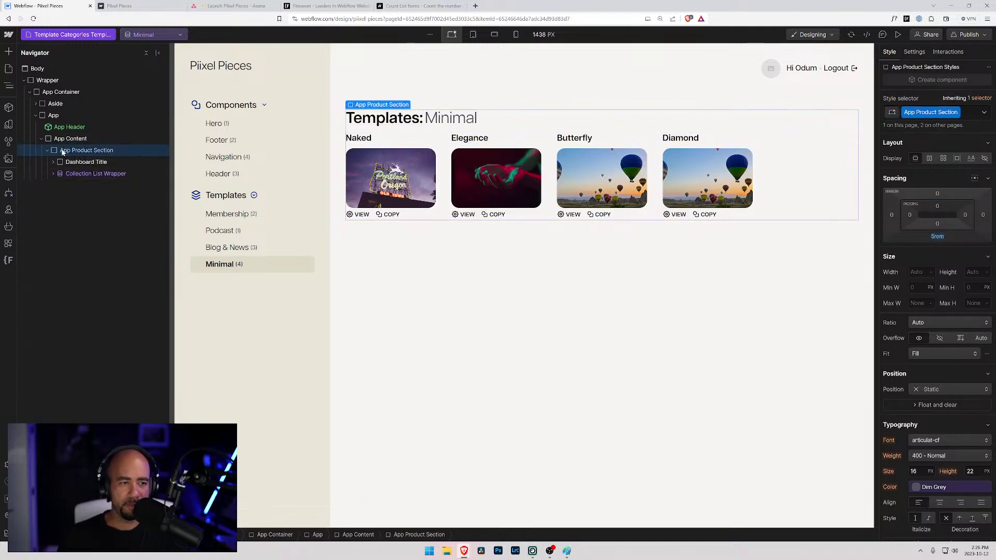
- Insert a Div Block between the Templates: Minimal title and card list, with class Dashboard Subtitle
{"action": "key", "text": "ctrl+k"}
{"action": "type", "text": "d"}
{"action": "key", "text": "Return"}
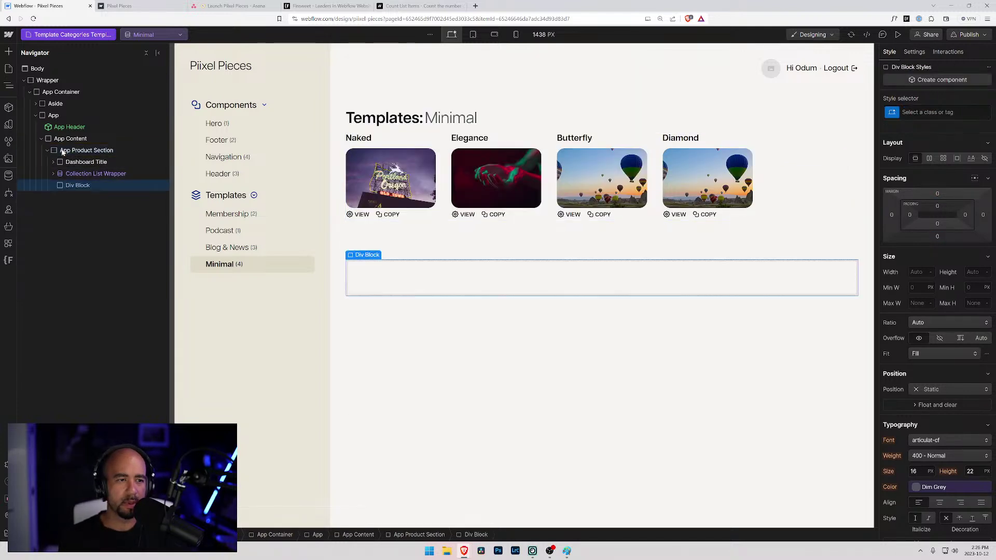
{"action": "left_click_drag", "start_coordinate": [73, 185], "coordinate": [73, 178]}
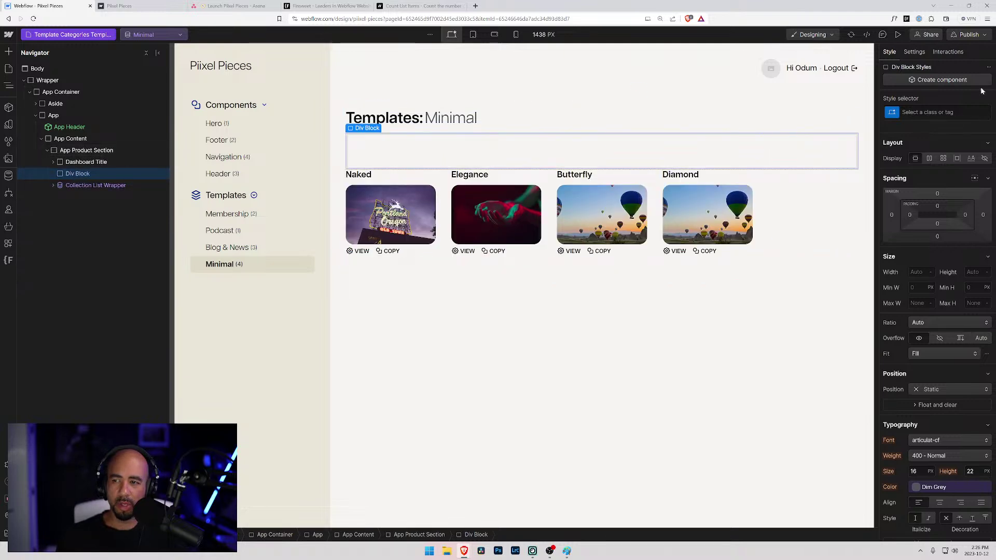
{"action": "key", "text": "ctrl+Return"}
{"action": "type", "text": "Dashb"}
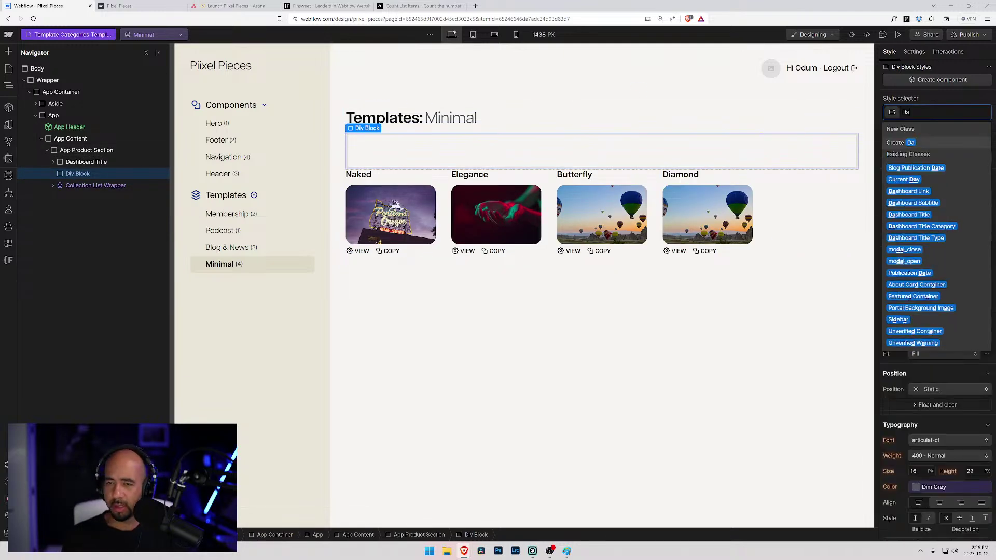
{"action": "key", "text": "Down"}
{"action": "key", "text": "Down"}
{"action": "key", "text": "Return"}
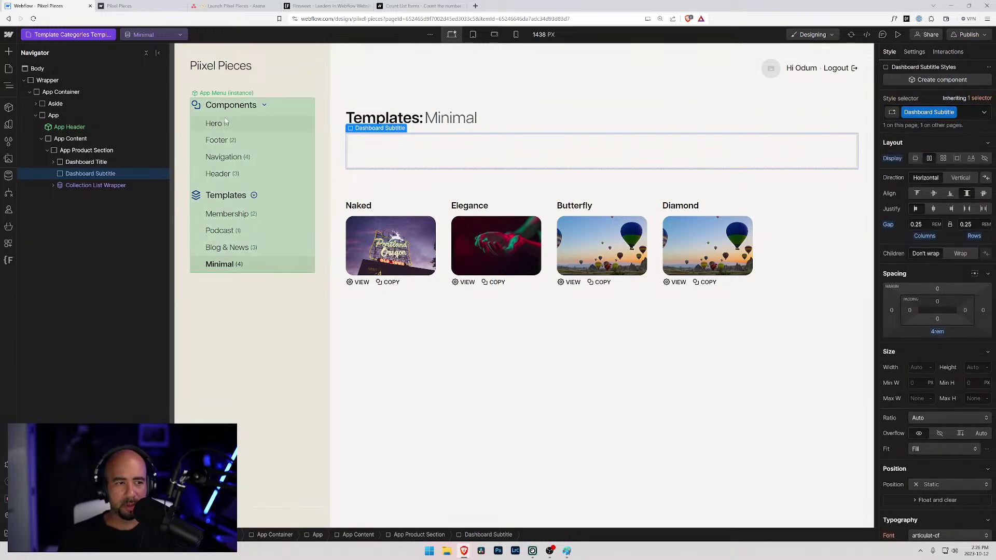
- Add a Text Block inside the subtitle div and start typing 'There are # of'
{"action": "key", "text": "ctrl+k"}
{"action": "type", "text": "tex"}
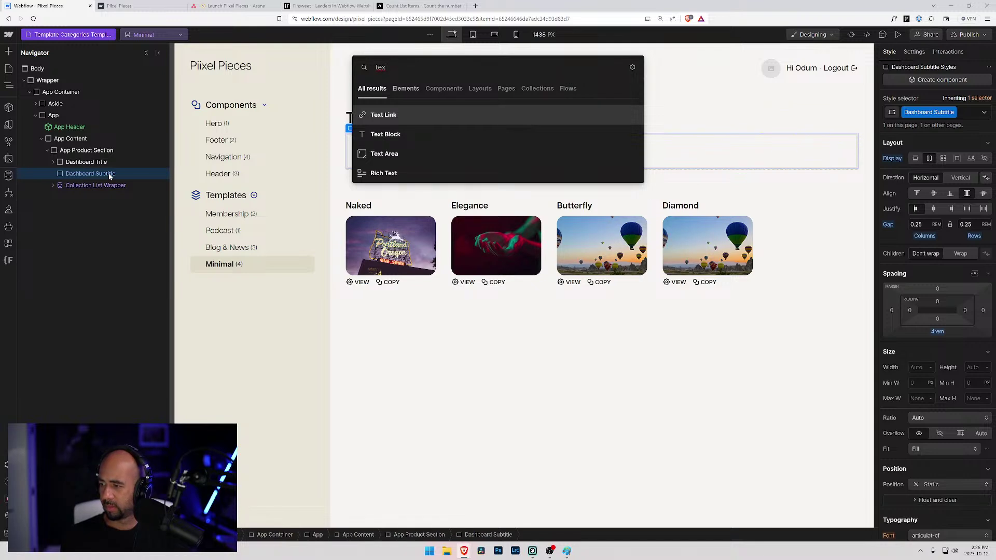
{"action": "key", "text": "Down"}
{"action": "key", "text": "Return"}
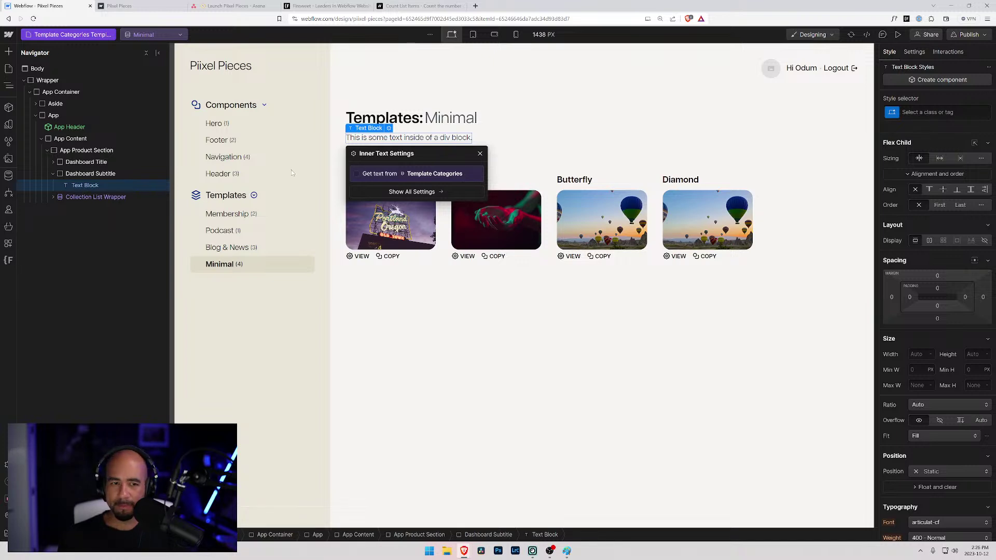
{"action": "double_click", "coordinate": [372, 138]}
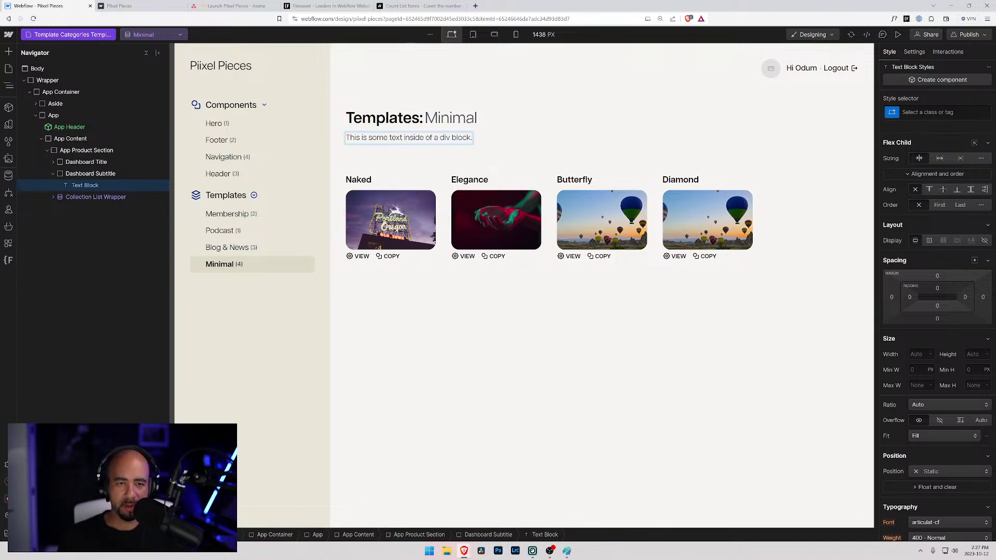
{"action": "key", "text": "ctrl+a"}
{"action": "type", "text": "The"}
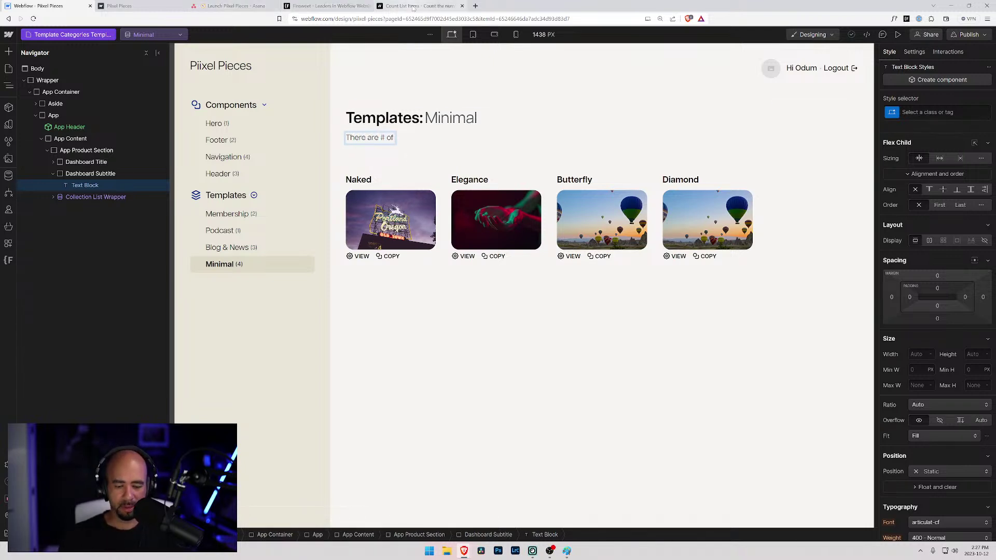
- Compare with the live Components: Header subtitle, then select the # placeholder in the subtitle text
{"action": "left_click", "coordinate": [148, 5]}
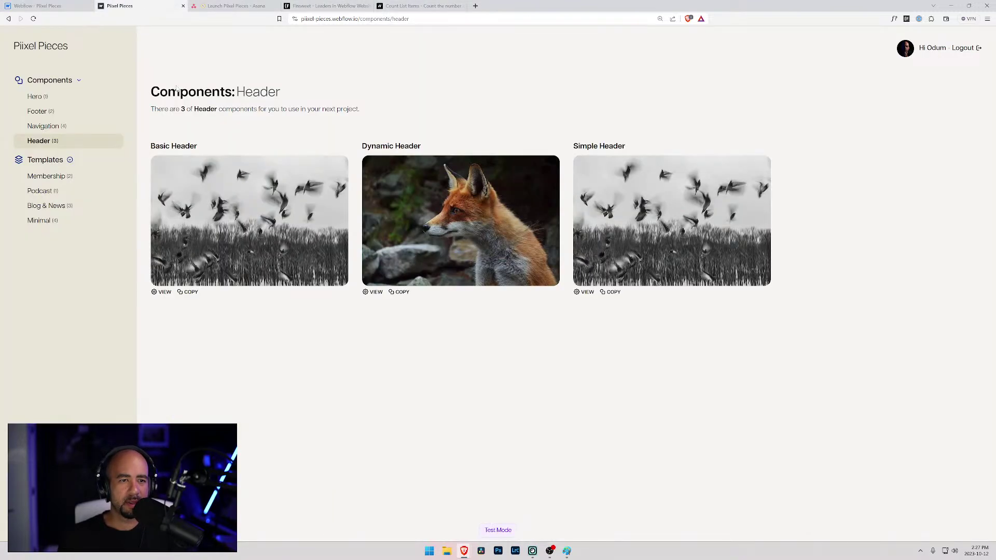
{"action": "left_click", "coordinate": [57, 6]}
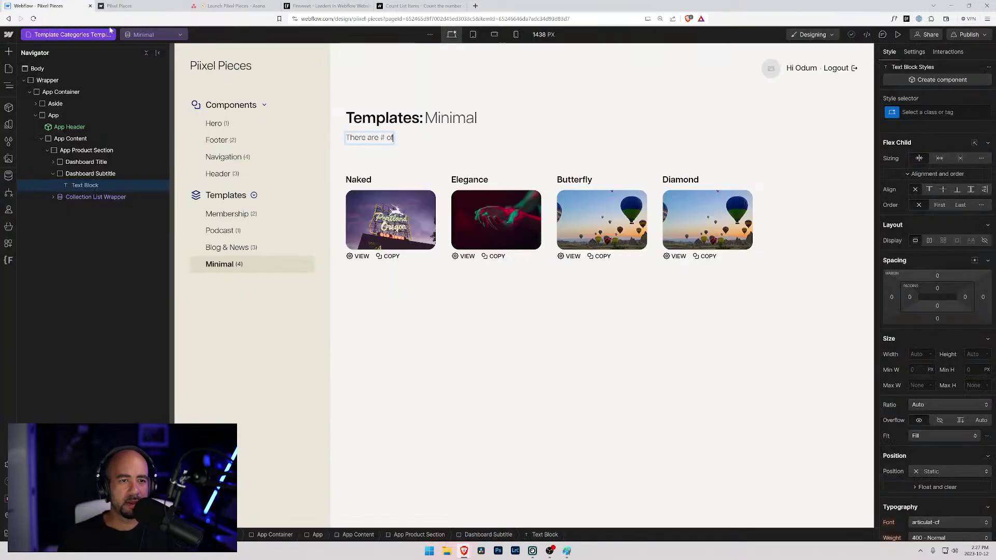
{"action": "left_click", "coordinate": [82, 184]}
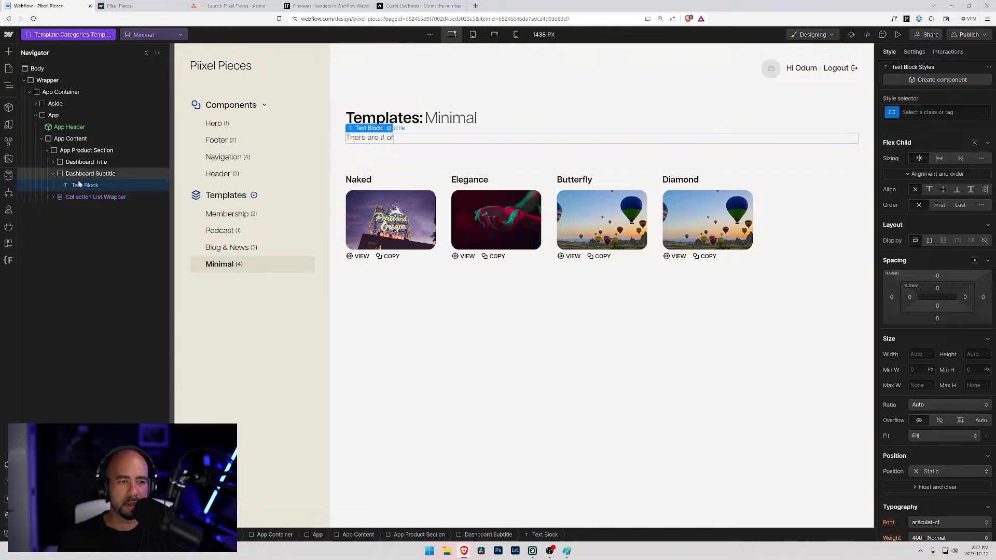
{"action": "double_click", "coordinate": [382, 139]}
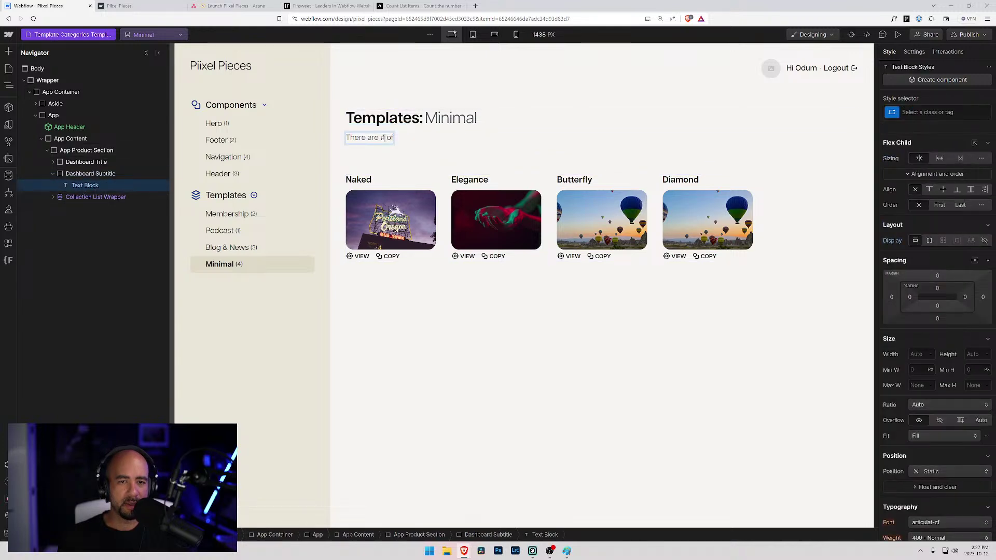
{"action": "double_click", "coordinate": [382, 137]}
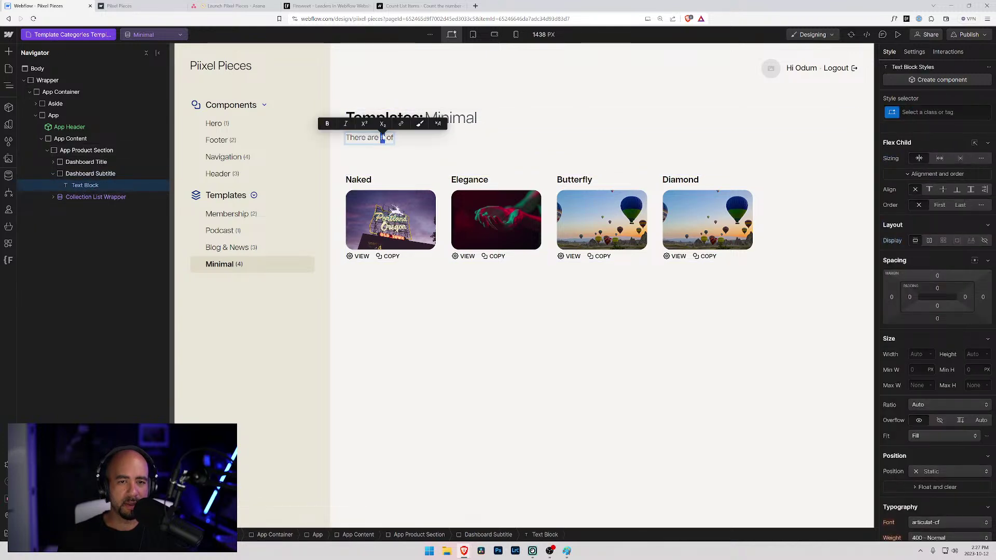
- Wrap the # in a span and give it the Strong class
{"action": "left_click", "coordinate": [421, 124]}
{"action": "left_click", "coordinate": [59, 185]}
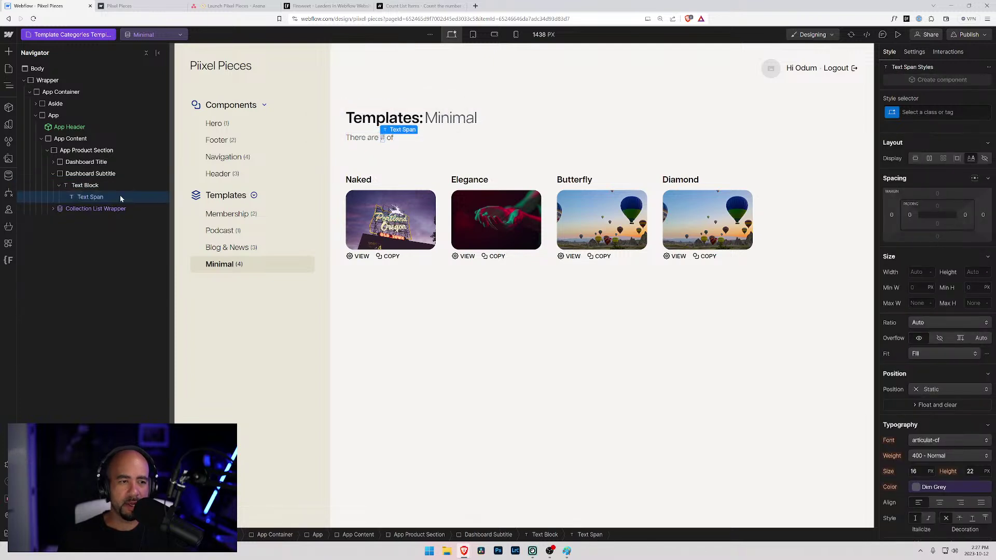
{"action": "key", "text": "ctrl+Return"}
{"action": "type", "text": "Strong"}
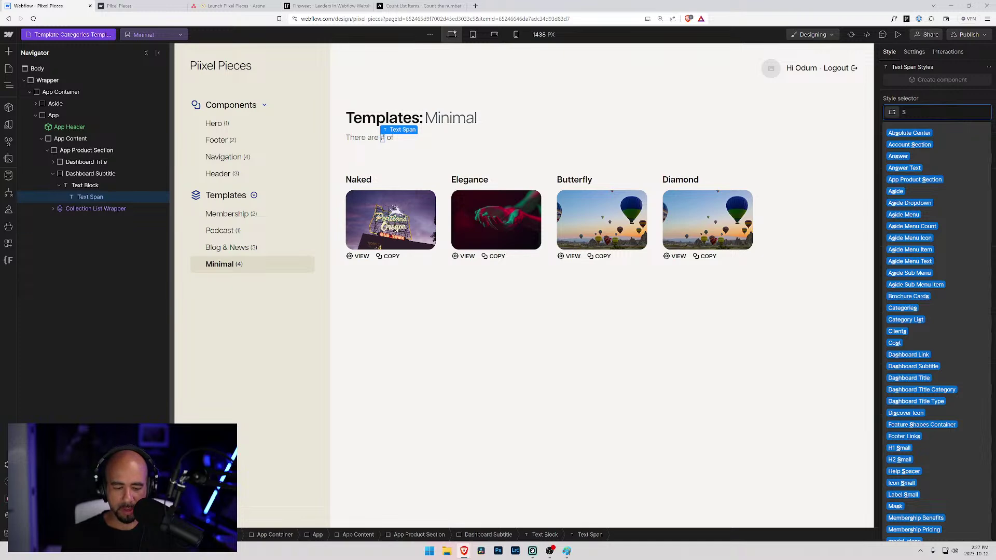
{"action": "key", "text": "Return"}
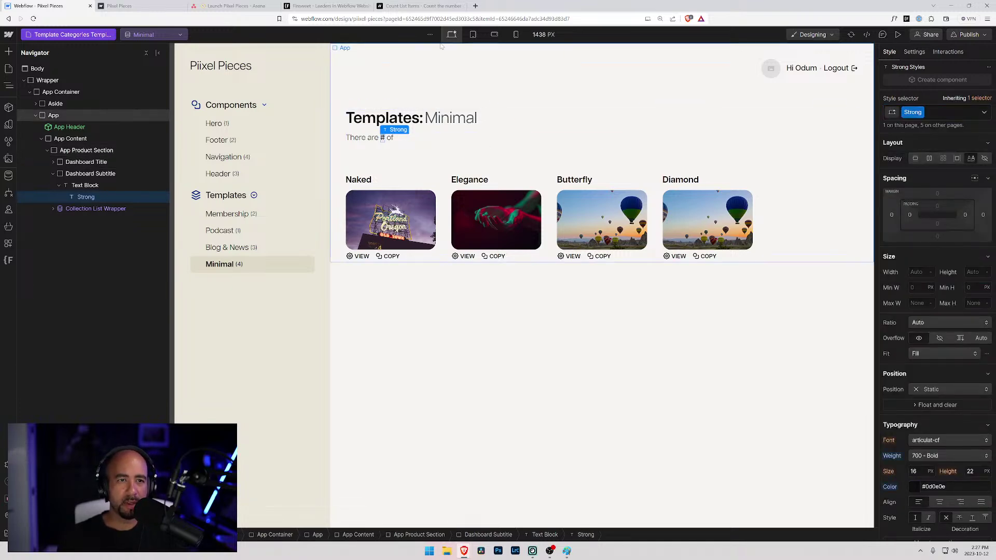
- Add custom attribute fs-countitems-element="value" to the # span, copying the name from the Finsweet docs
{"action": "left_click", "coordinate": [421, 5]}
{"action": "left_click", "coordinate": [414, 353]}
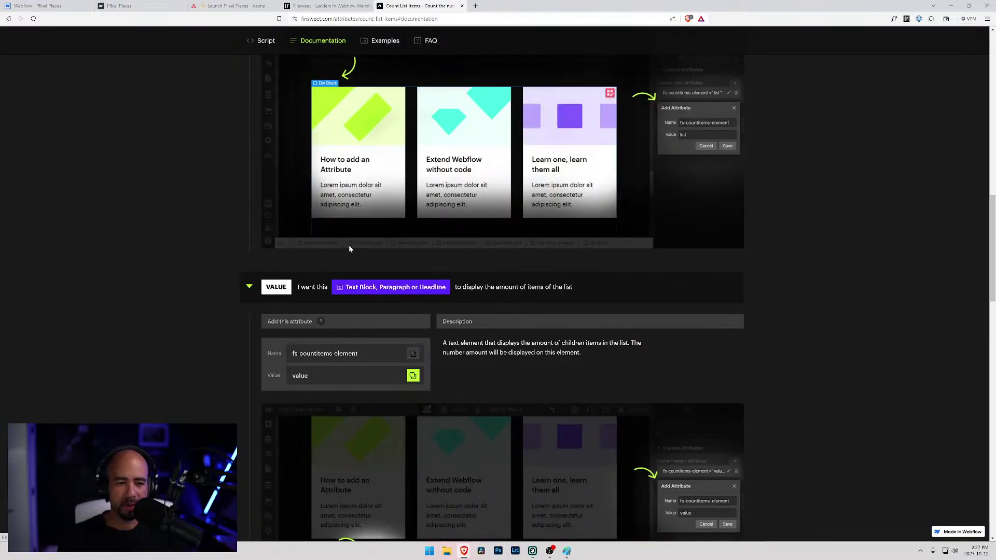
{"action": "left_click", "coordinate": [39, 6]}
{"action": "scroll", "coordinate": [920, 469], "scroll_direction": "down", "scroll_amount": 4}
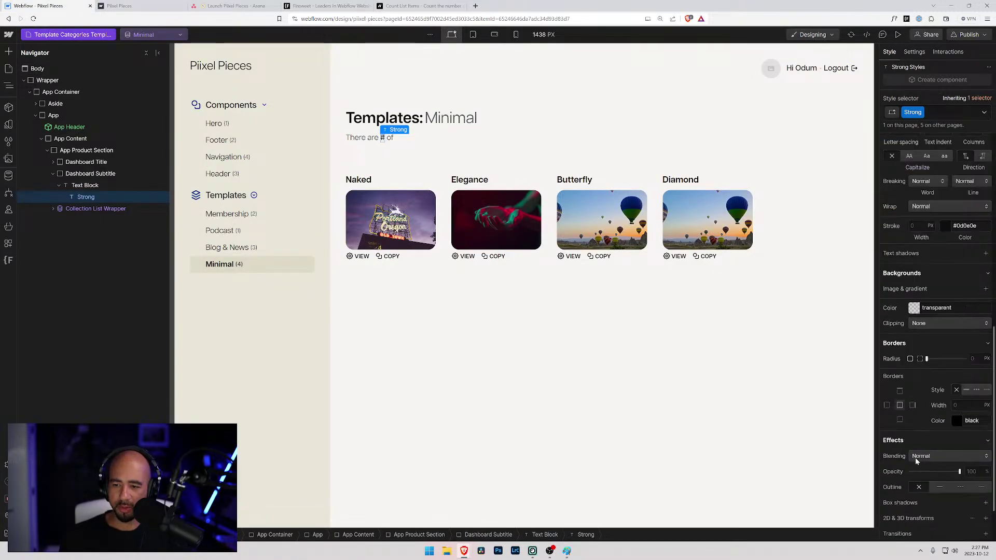
{"action": "left_click", "coordinate": [914, 52]}
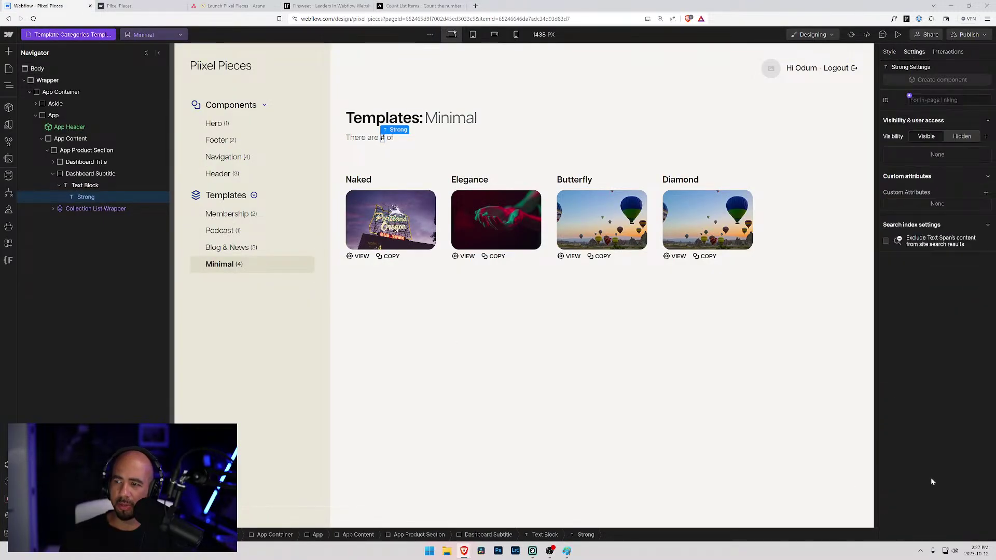
{"action": "left_click", "coordinate": [985, 193]}
{"action": "key", "text": "ctrl+v"}
{"action": "key", "text": "Tab"}
{"action": "type", "text": "value"}
{"action": "key", "text": "Return"}
- Select the Brochure Cards collection list and copy the fs-countitems-element name from the docs again
{"action": "left_click", "coordinate": [51, 208]}
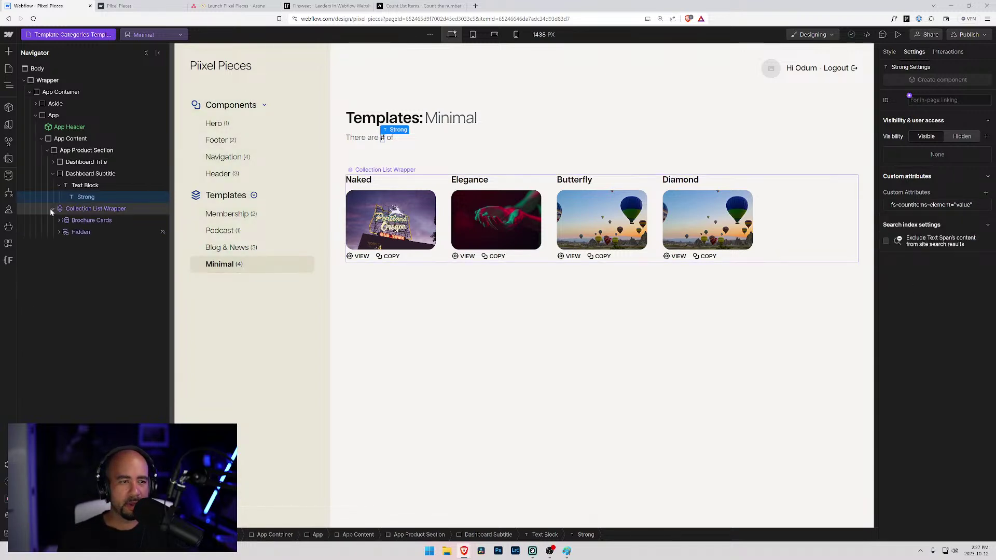
{"action": "left_click", "coordinate": [59, 220]}
{"action": "left_click", "coordinate": [77, 222]}
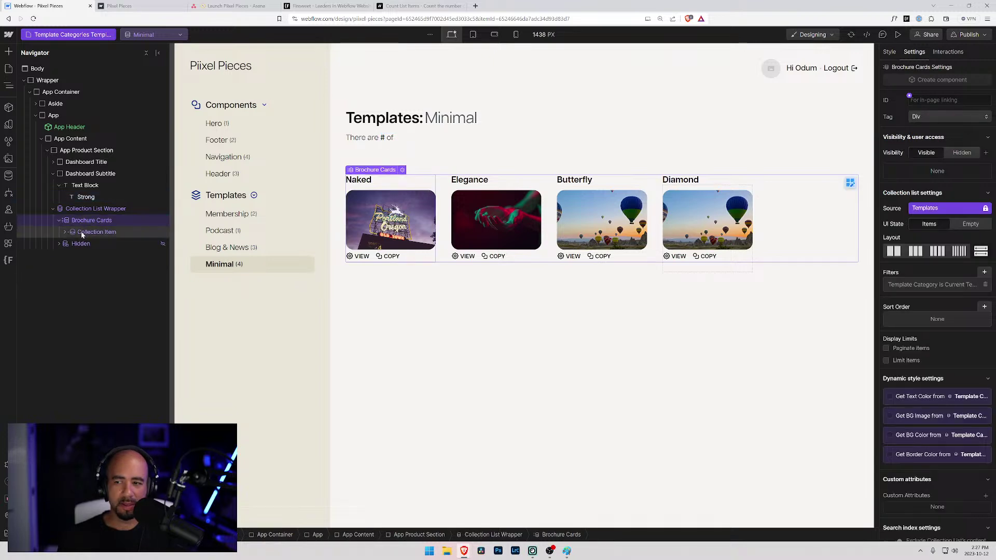
{"action": "left_click", "coordinate": [65, 232]}
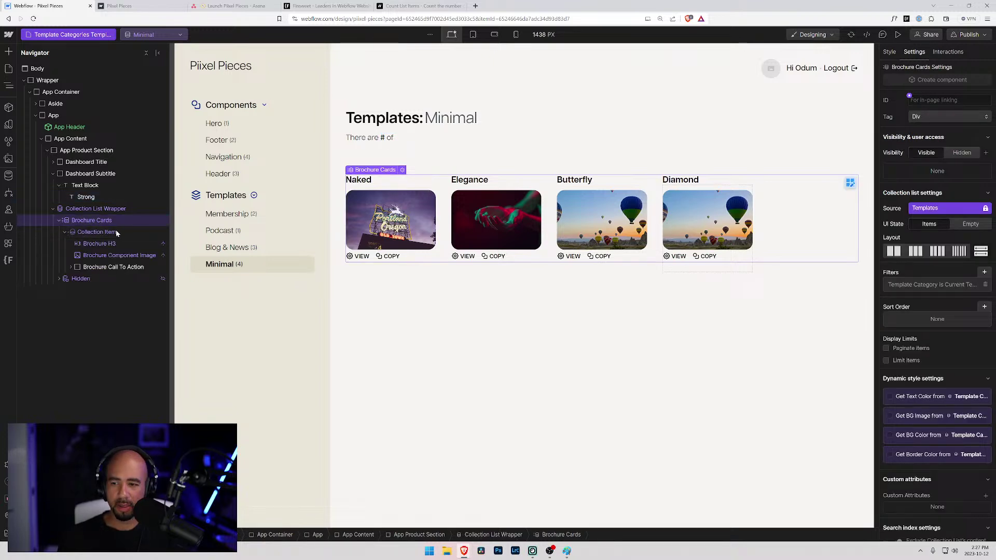
{"action": "left_click", "coordinate": [419, 6]}
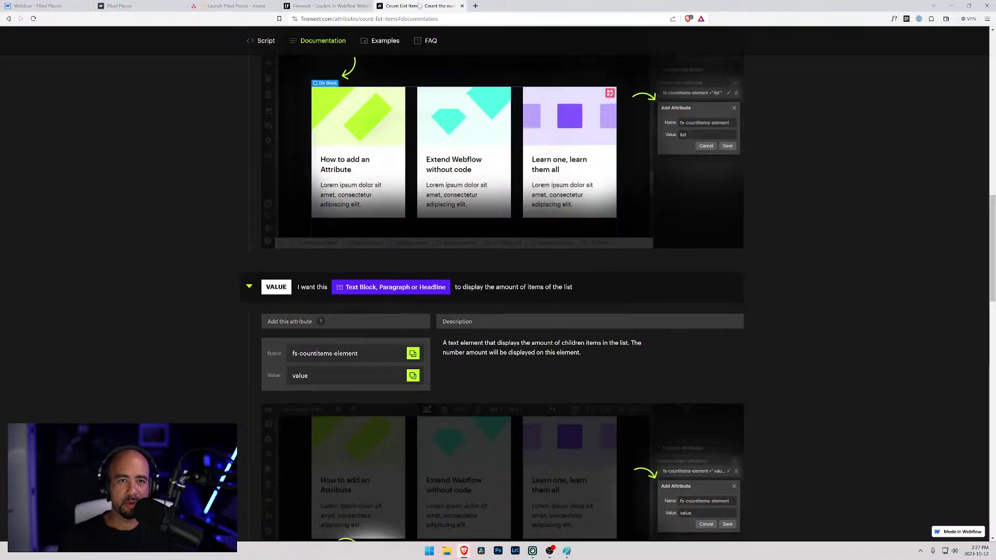
{"action": "scroll", "coordinate": [353, 269], "scroll_direction": "up", "scroll_amount": 3}
{"action": "left_click", "coordinate": [412, 157]}
{"action": "left_click", "coordinate": [68, 5]}
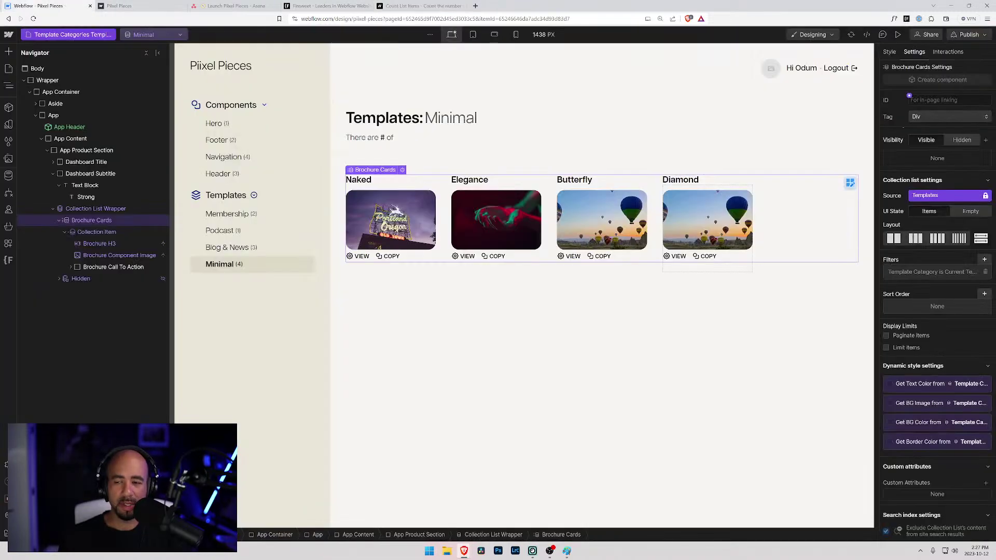
- Add custom attribute fs-countitems-element="item" to Brochure Cards
{"action": "left_click", "coordinate": [932, 493]}
{"action": "key", "text": "ctrl+v"}
{"action": "key", "text": "Tab"}
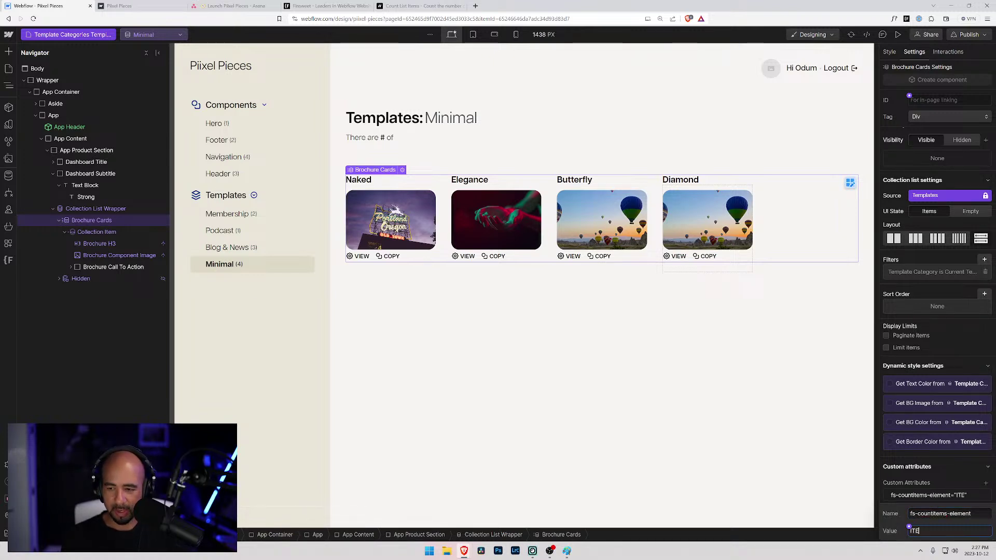
{"action": "type", "text": "itm"}
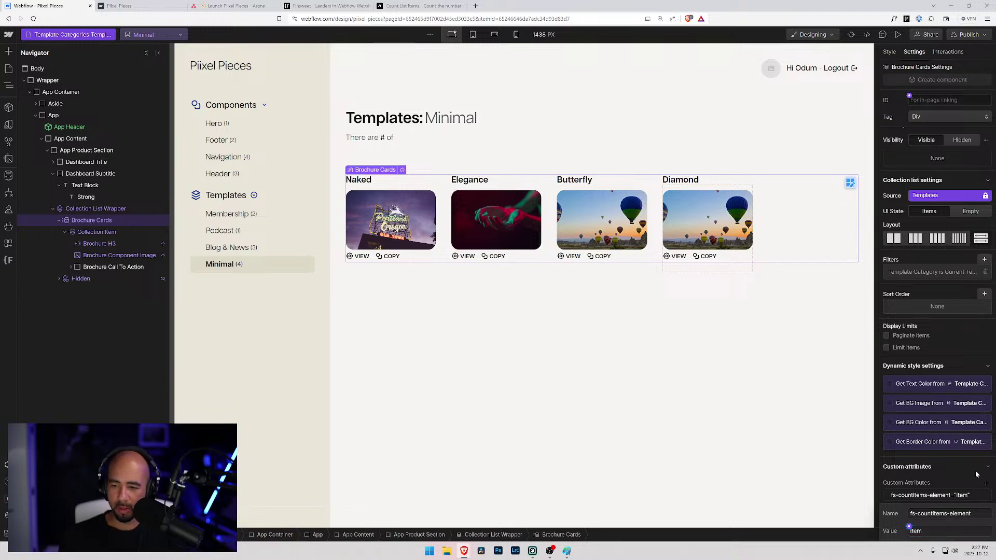
{"action": "key", "text": "Return"}
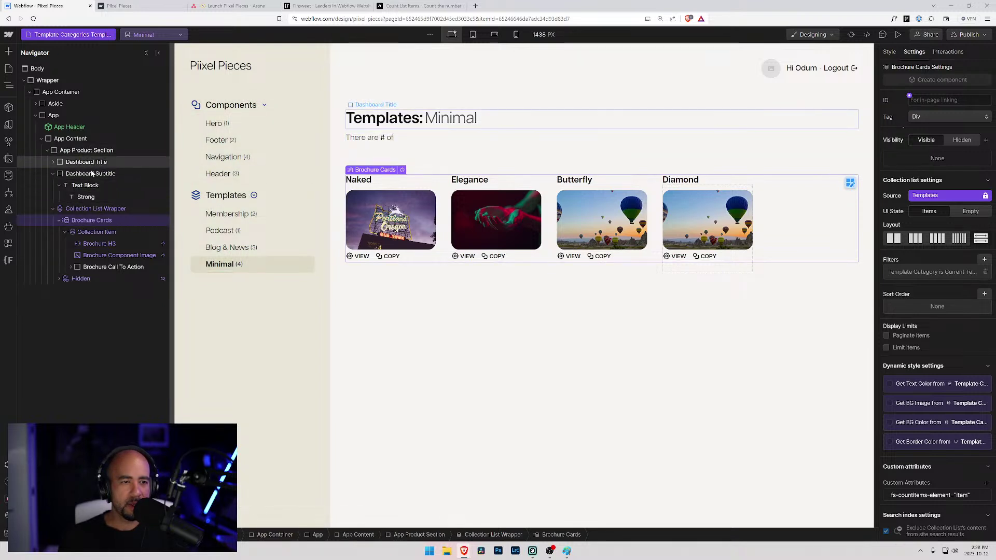
- Add a Text Block to Dashboard Subtitle that pulls the Name field from Template Categories
{"action": "left_click", "coordinate": [80, 186]}
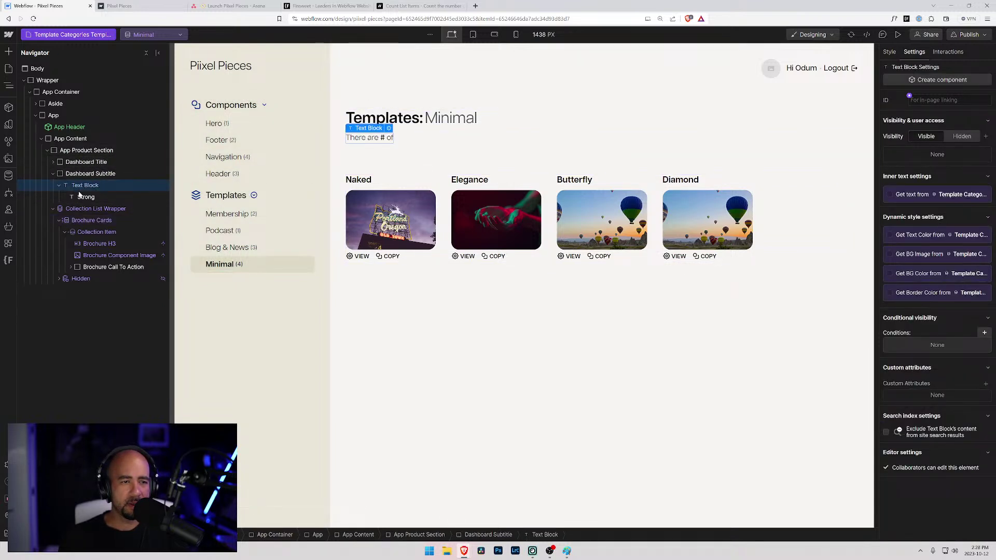
{"action": "left_click", "coordinate": [60, 175]}
{"action": "key", "text": "ctrl+e"}
{"action": "type", "text": "rtew"}
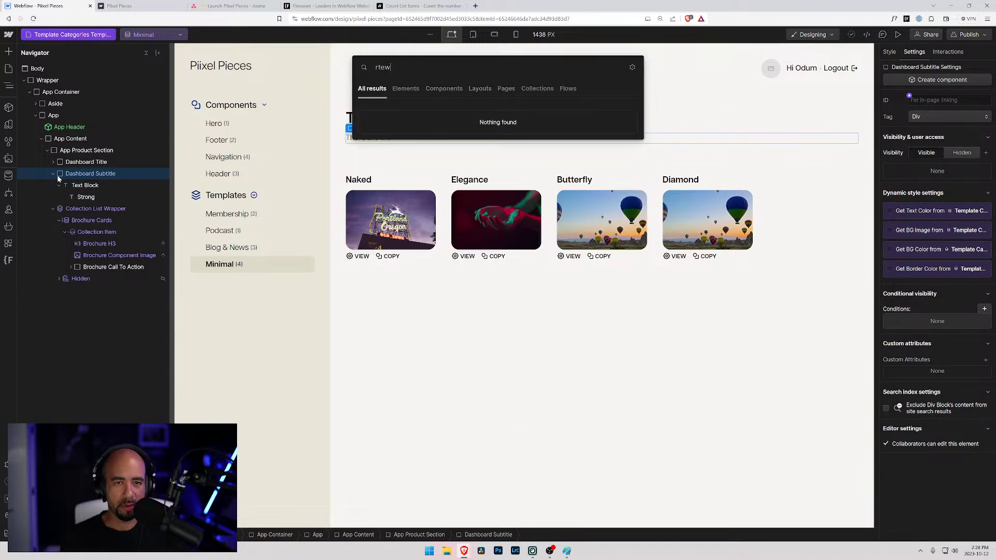
{"action": "key", "text": "BackSpace"}
{"action": "key", "text": "BackSpace"}
{"action": "key", "text": "BackSpace"}
{"action": "key", "text": "BackSpace"}
{"action": "type", "text": "tex"}
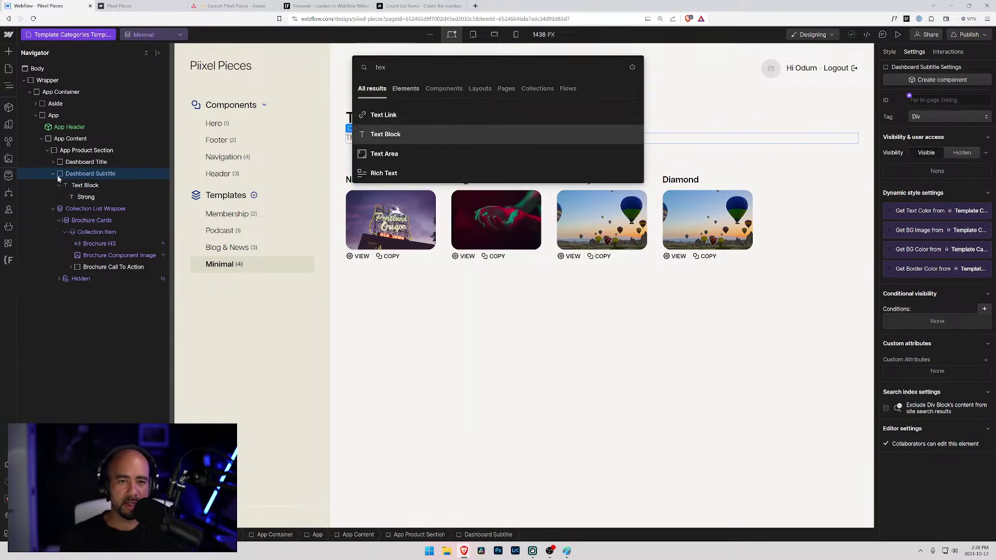
{"action": "key", "text": "Return"}
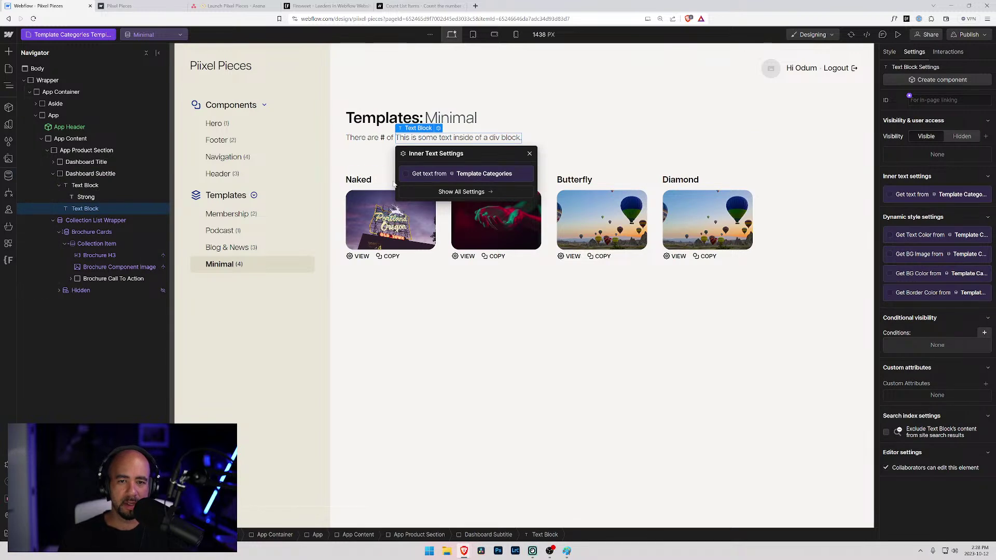
{"action": "left_click", "coordinate": [409, 174]}
{"action": "left_click", "coordinate": [417, 187]}
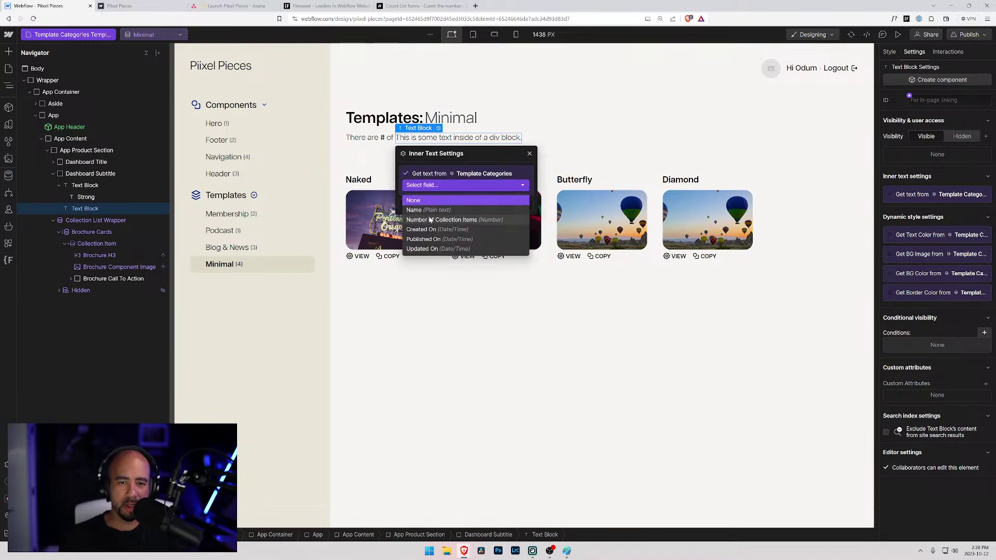
{"action": "left_click", "coordinate": [415, 210]}
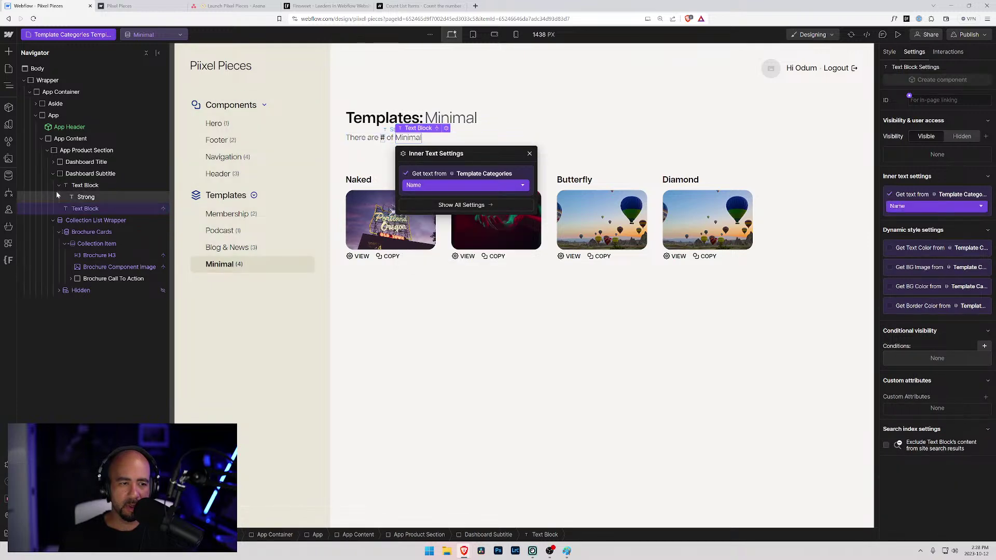
- Add a second placeholder Text Block to the subtitle and select the reference phrase on the live Header page
{"action": "left_click", "coordinate": [72, 177]}
{"action": "key", "text": "ctrl+k"}
{"action": "type", "text": "text"}
{"action": "key", "text": "Down"}
{"action": "key", "text": "Return"}
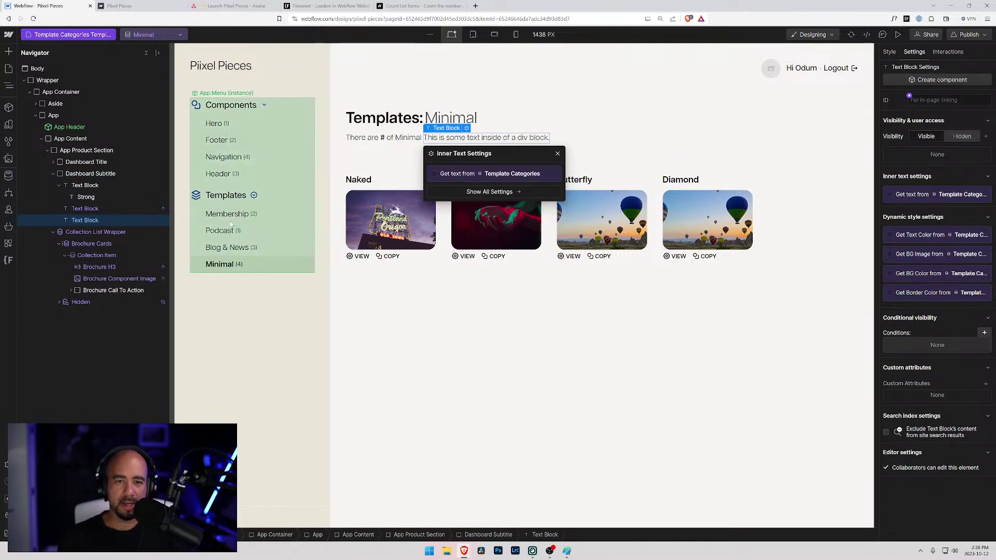
{"action": "left_click", "coordinate": [150, 7]}
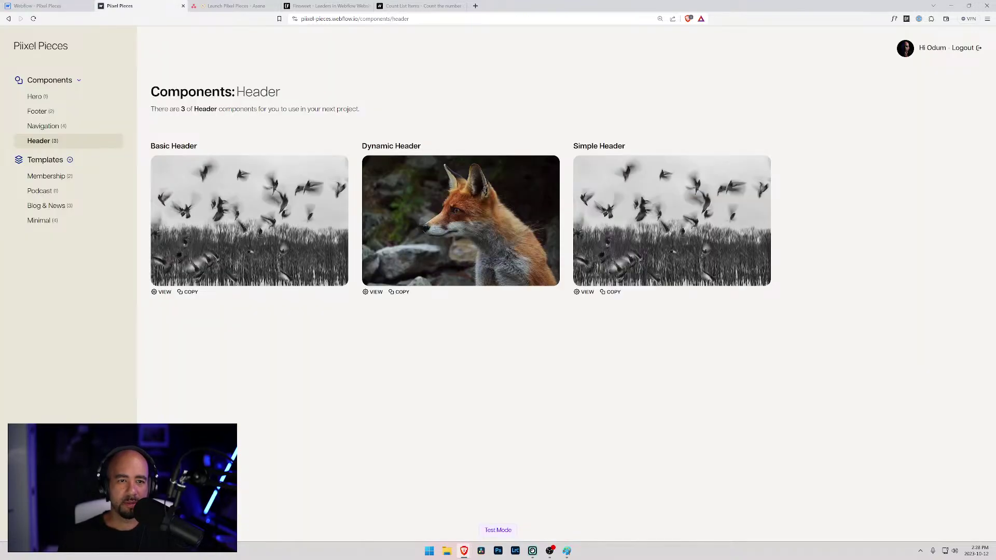
{"action": "left_click_drag", "start_coordinate": [219, 109], "coordinate": [353, 109]}
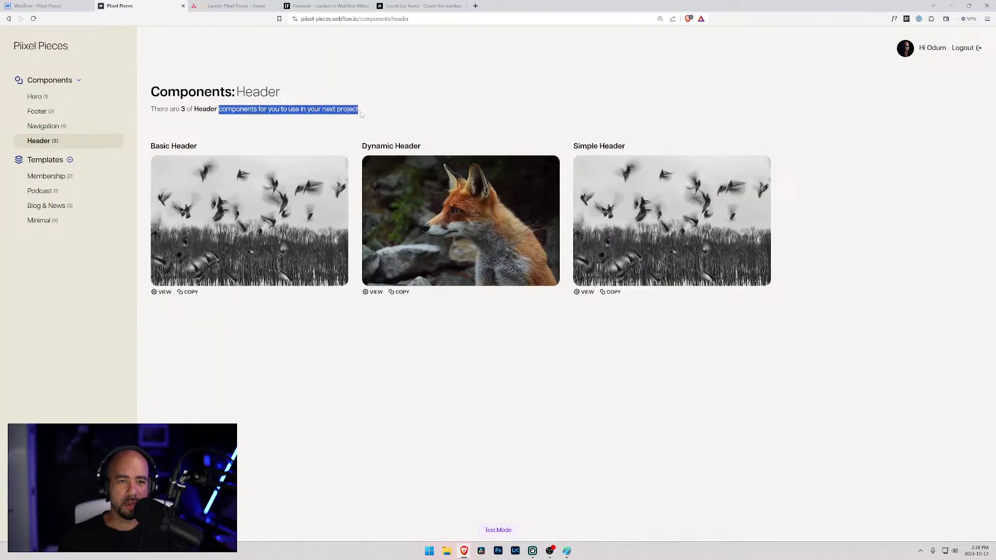
- Fill the placeholder with the copied closing phrase, replacing 'components' with 'templates'
{"action": "key", "text": "ctrl+shift+Tab"}
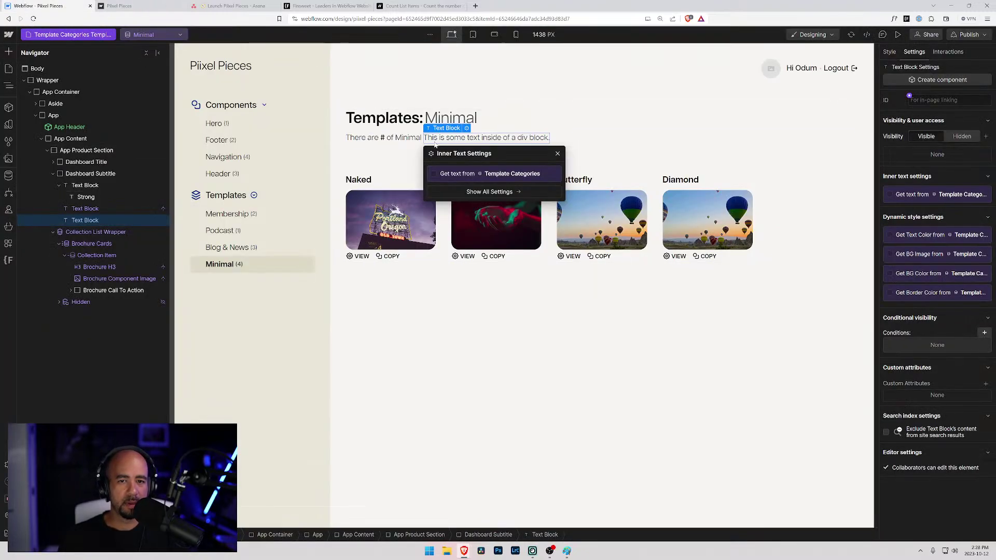
{"action": "left_click", "coordinate": [437, 138]}
{"action": "double_click", "coordinate": [436, 138]}
{"action": "left_click_drag", "start_coordinate": [423, 138], "coordinate": [467, 138]}
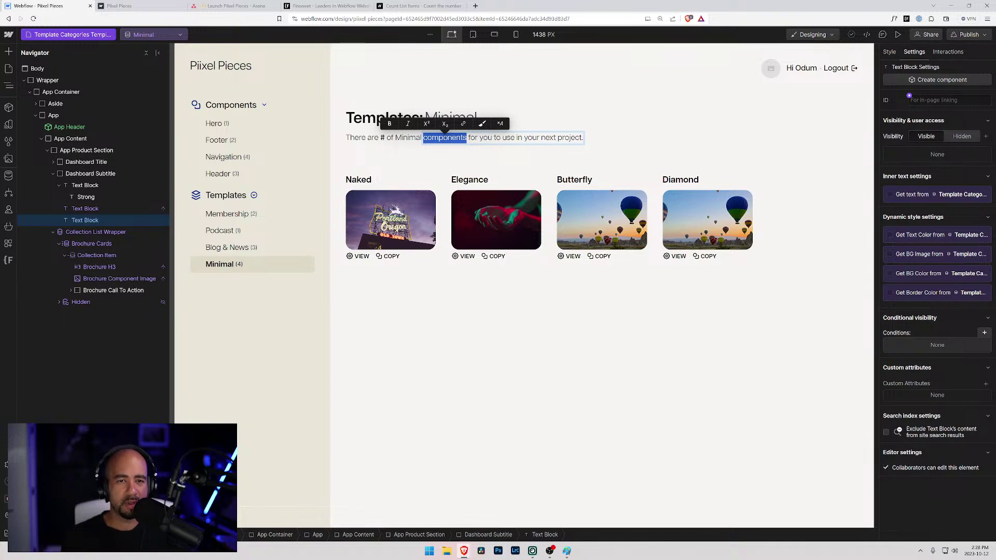
{"action": "type", "text": "templates"}
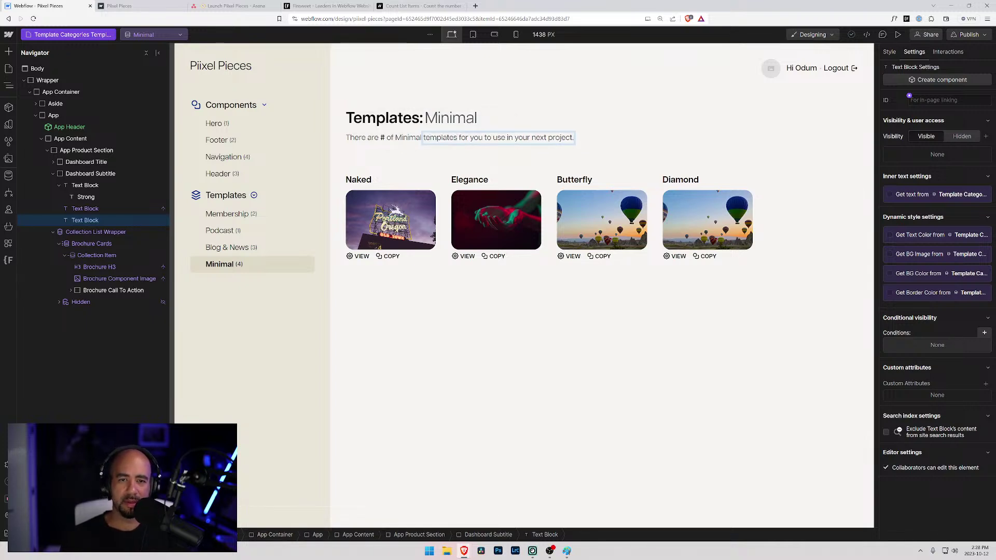
- Give the Minimal category text block the Strong class so it appears bold
{"action": "left_click", "coordinate": [408, 138]}
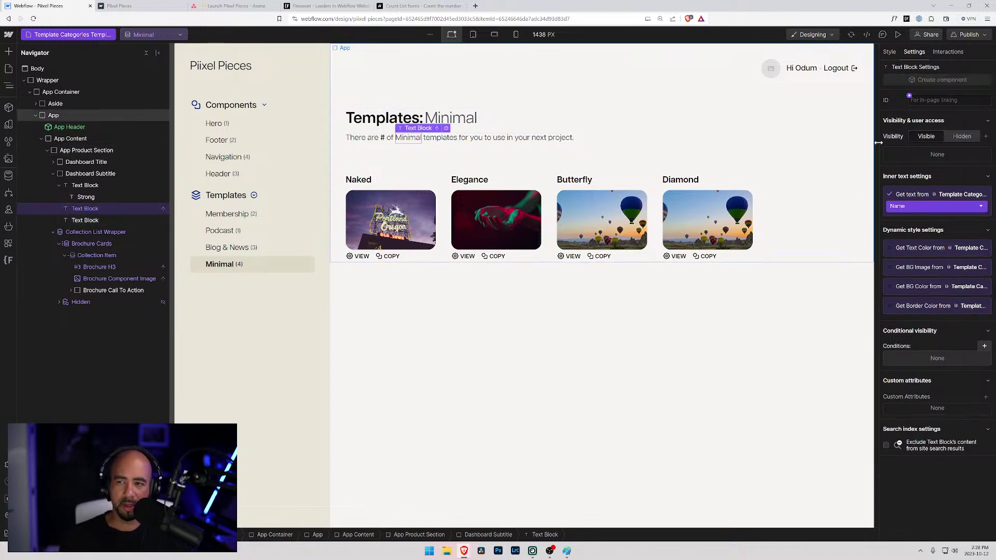
{"action": "key", "text": "s"}
{"action": "key", "text": "ctrl+Return"}
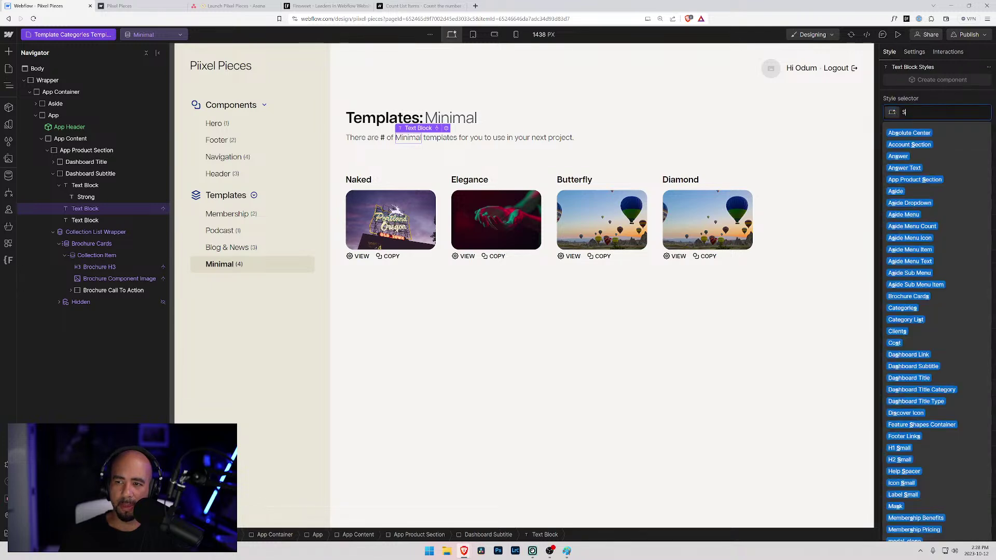
{"action": "type", "text": "Strong"}
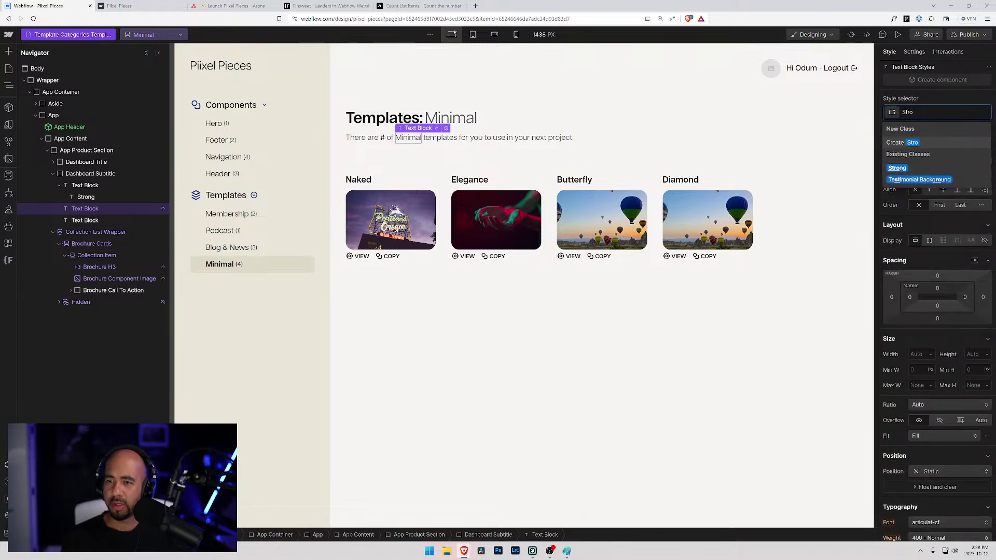
{"action": "key", "text": "Return"}
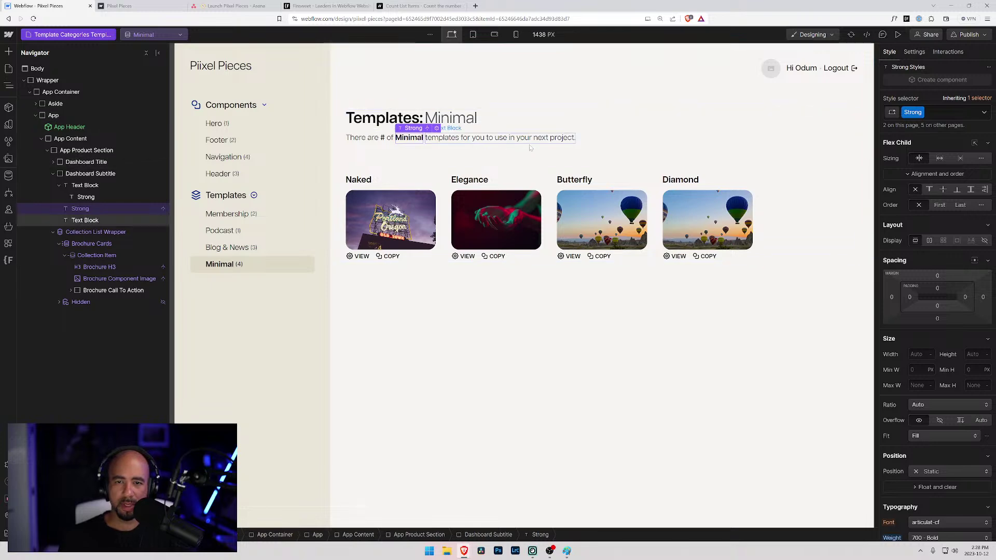
{"action": "left_click", "coordinate": [623, 148]}
{"action": "left_click", "coordinate": [492, 138]}
{"action": "left_click", "coordinate": [491, 156]}
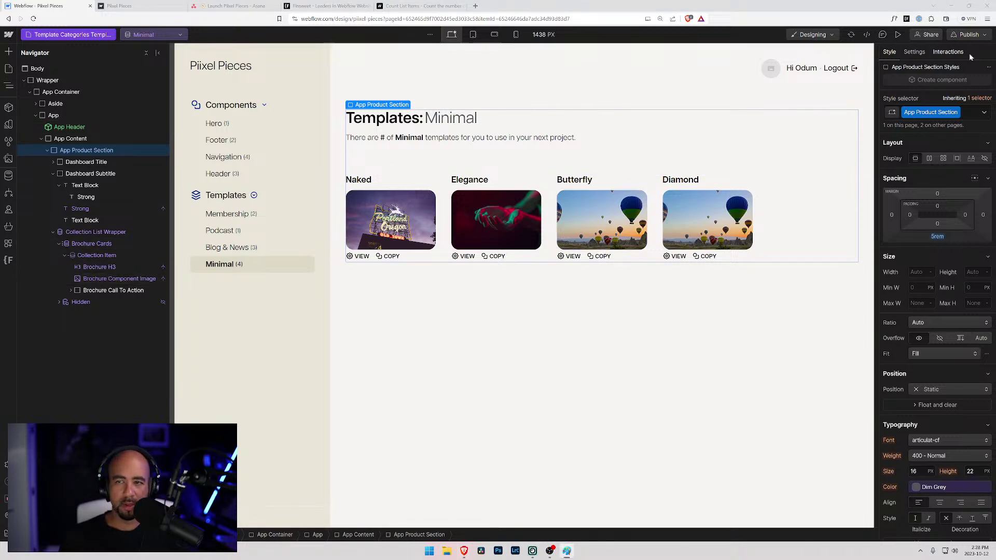
- Publish to staging and view the live Membership and Blog & News template pages
{"action": "left_click", "coordinate": [968, 36]}
{"action": "left_click", "coordinate": [944, 189]}
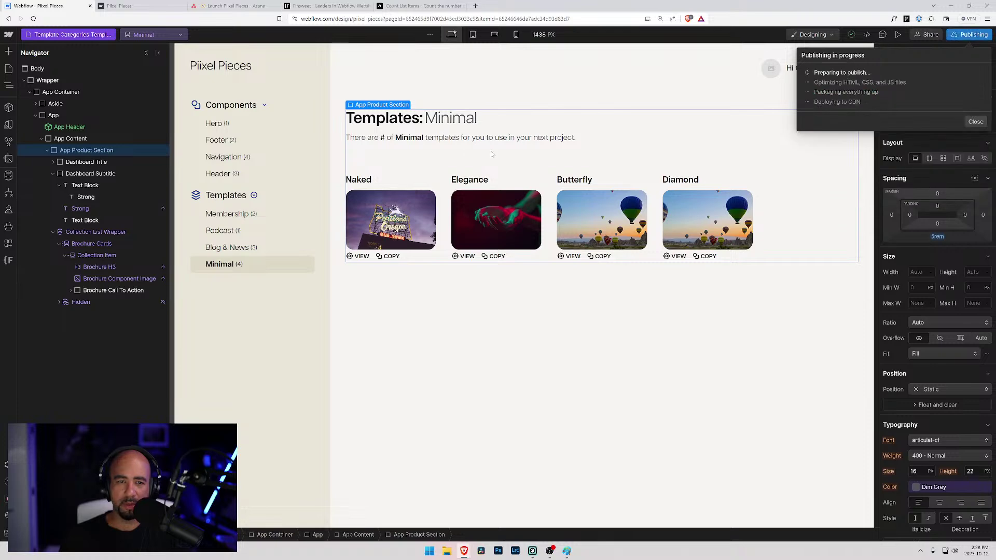
{"action": "left_click", "coordinate": [134, 3]}
{"action": "left_click", "coordinate": [45, 177]}
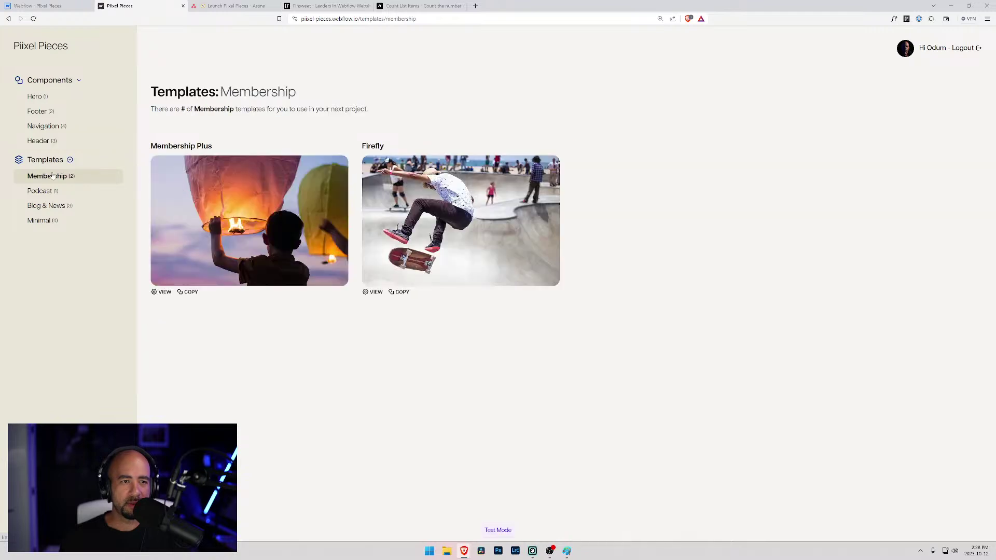
{"action": "left_click", "coordinate": [47, 193]}
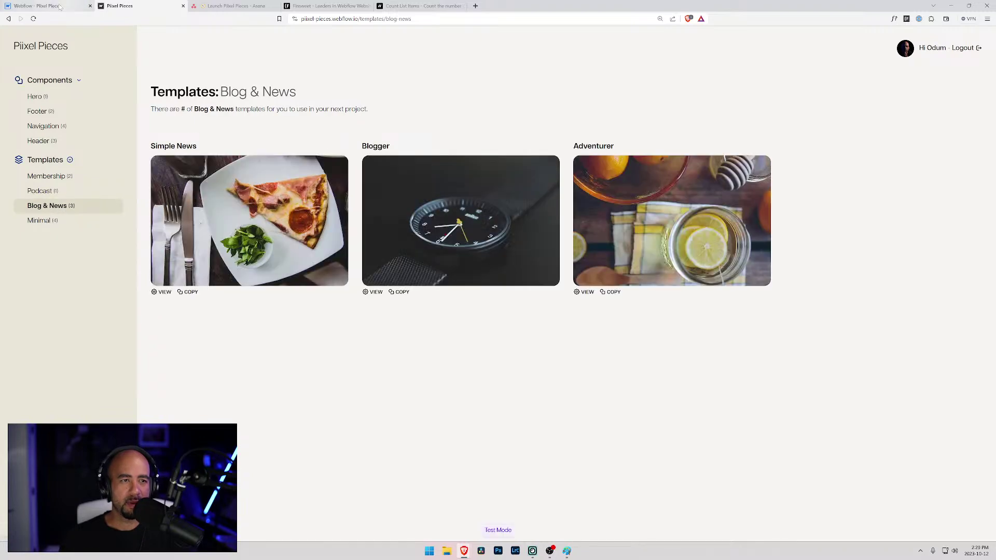
{"action": "key", "text": "ctrl+1"}
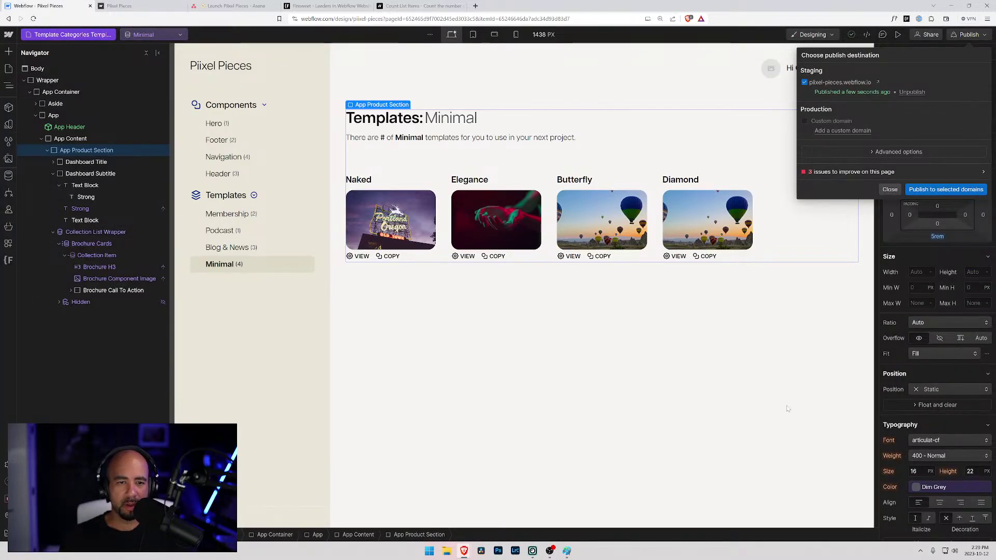
- Close the publish options and inspect the bold # span's fs-countitems-element="value" attribute
{"action": "left_click", "coordinate": [383, 138]}
{"action": "left_click", "coordinate": [384, 138]}
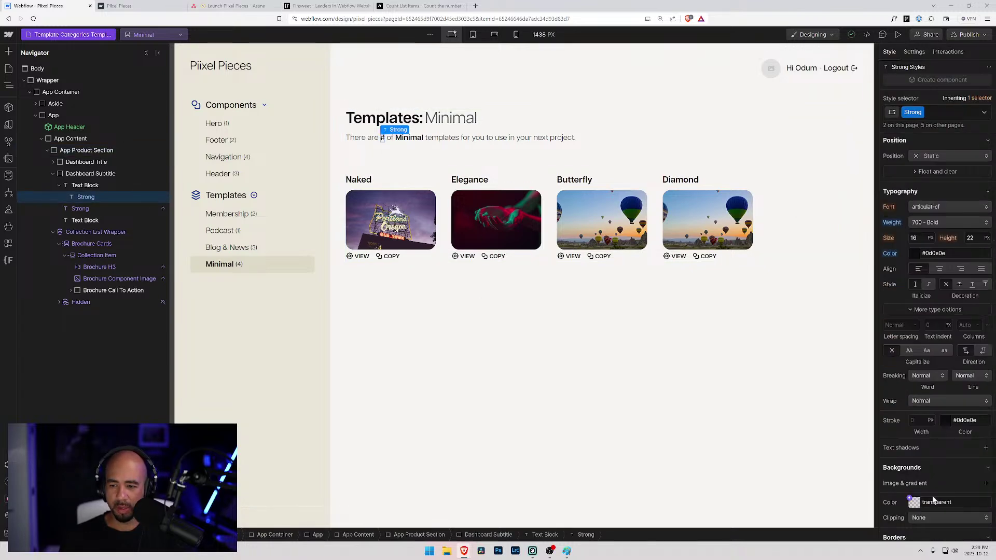
{"action": "left_click", "coordinate": [914, 52]}
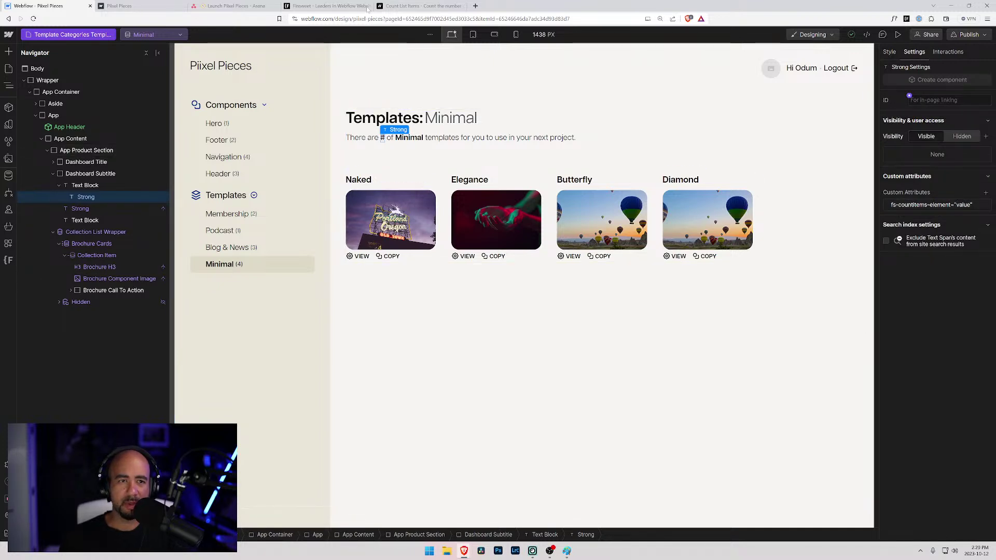
{"action": "left_click", "coordinate": [431, 5]}
- Read the LIST and VALUE sections of the Count List Items docs, then go back to Webflow
{"action": "scroll", "coordinate": [254, 257], "scroll_direction": "down", "scroll_amount": 2}
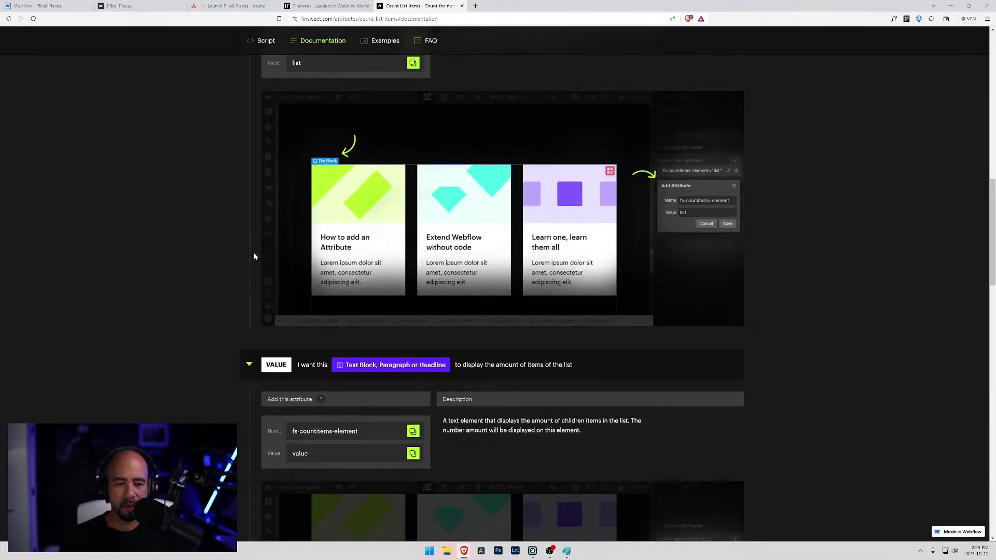
{"action": "scroll", "coordinate": [366, 431], "scroll_direction": "up", "scroll_amount": 1}
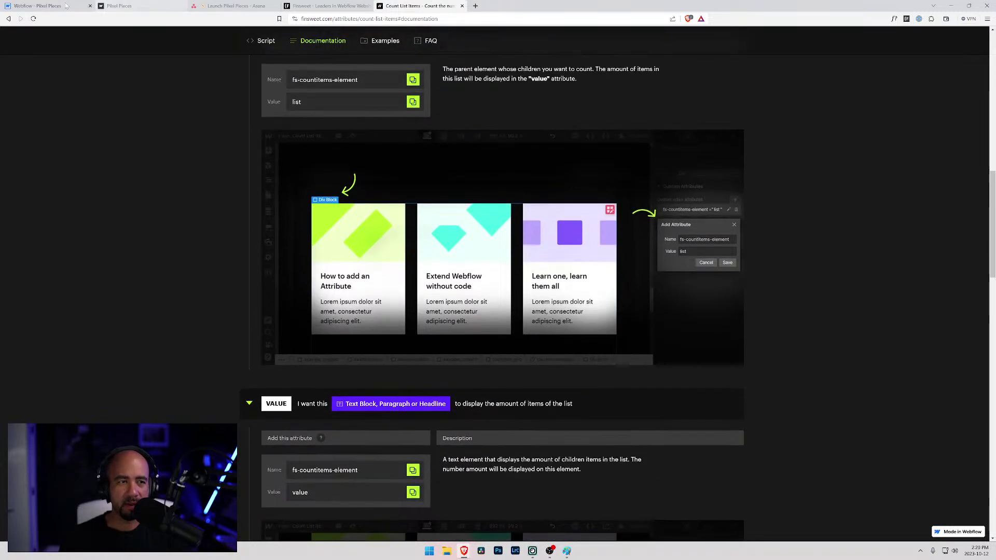
{"action": "key", "text": "ctrl+1"}
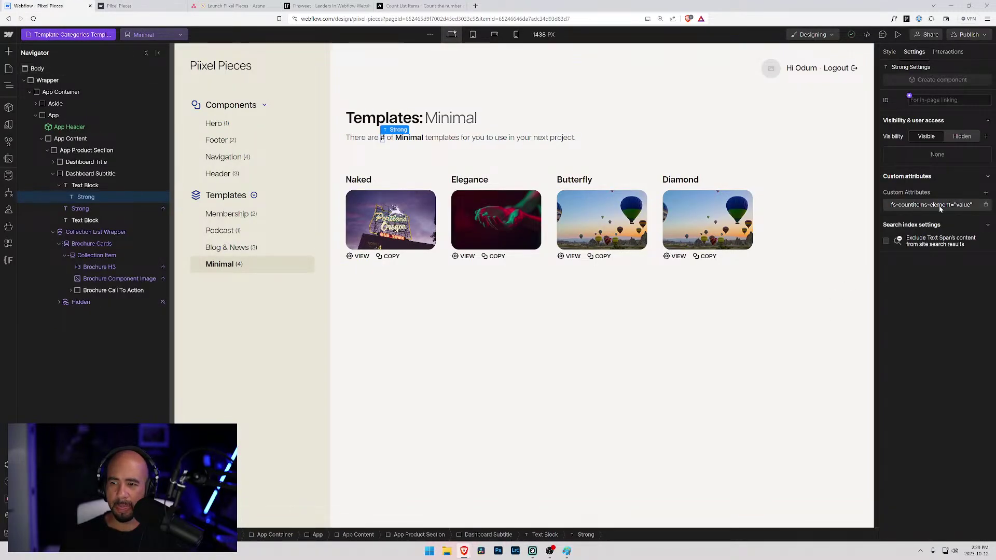
{"action": "left_click", "coordinate": [320, 6]}
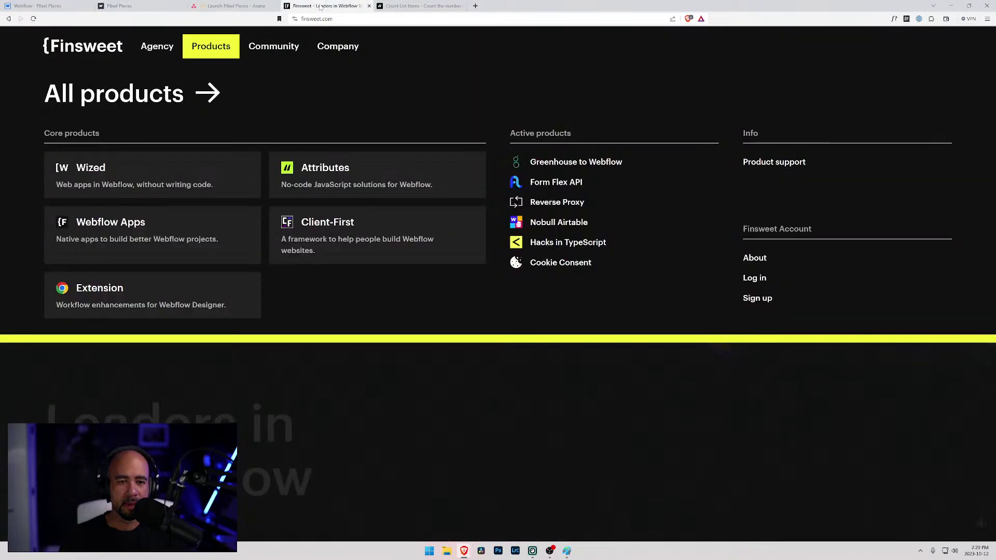
{"action": "key", "text": "ctrl+Tab"}
{"action": "scroll", "coordinate": [287, 218], "scroll_direction": "up", "scroll_amount": 2}
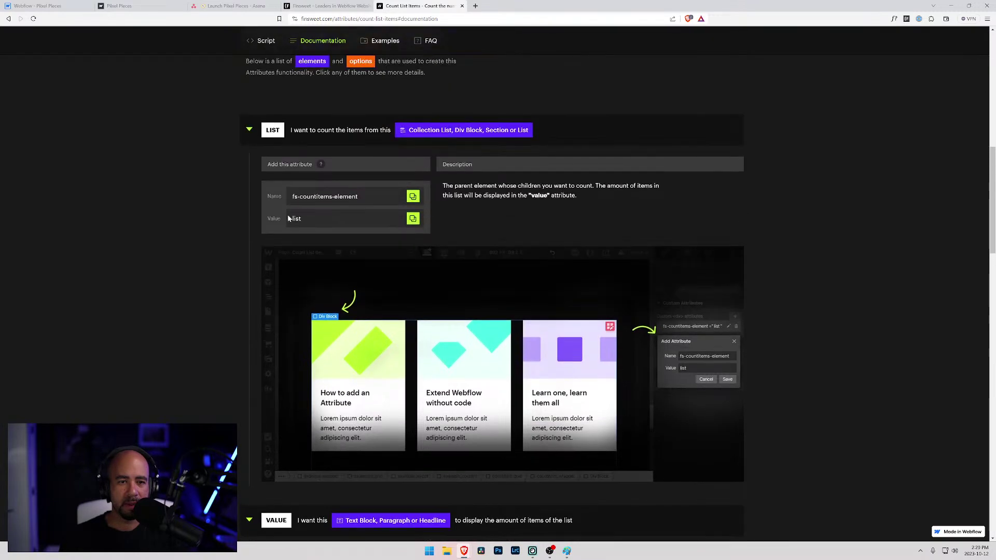
{"action": "left_click", "coordinate": [36, 7]}
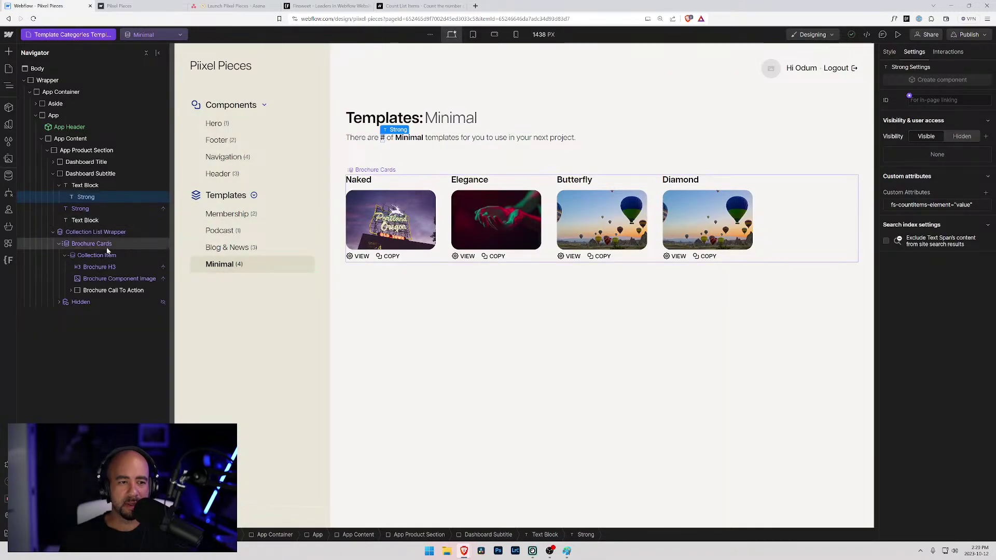
- Change the Brochure Cards fs-countitems-element attribute value from item to list
{"action": "left_click", "coordinate": [90, 243]}
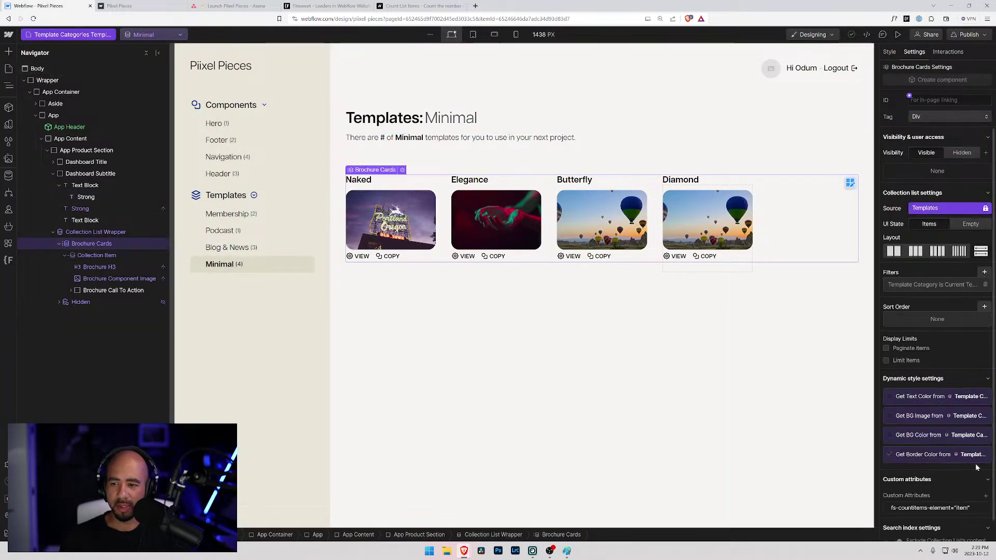
{"action": "left_click", "coordinate": [987, 484]}
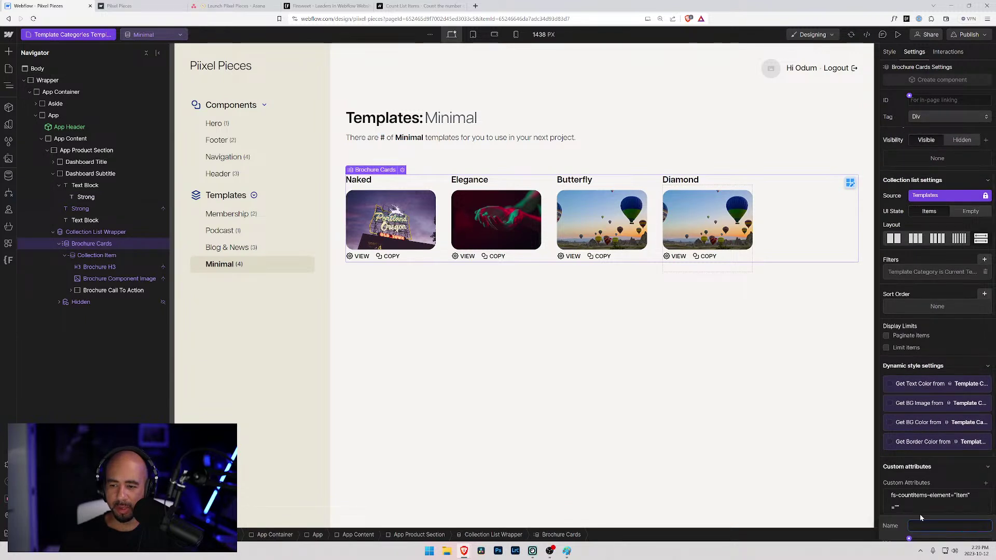
{"action": "key", "text": "Escape"}
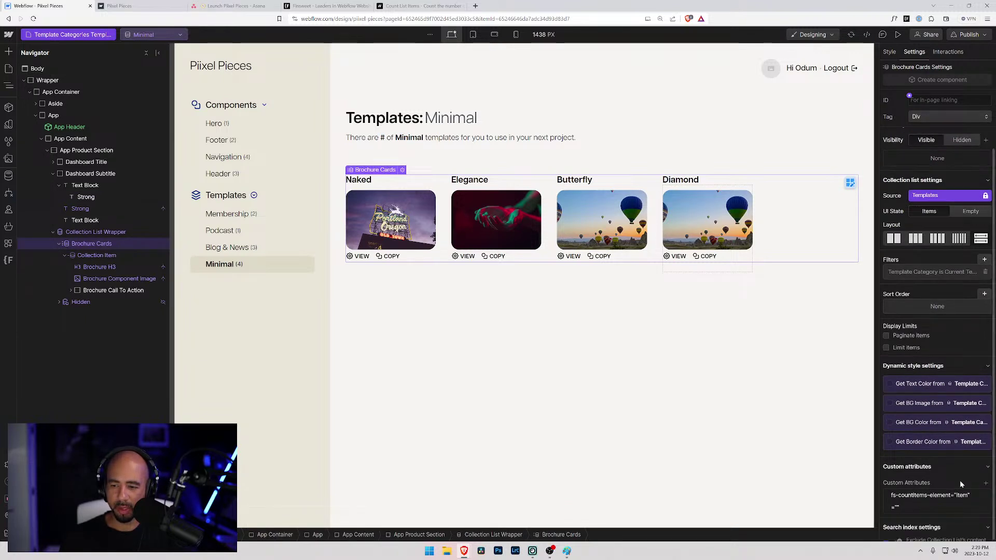
{"action": "left_click", "coordinate": [986, 509]}
{"action": "type", "text": "fs-countitems-element=\"item\""}
{"action": "key", "text": "Tab"}
{"action": "type", "text": "l"}
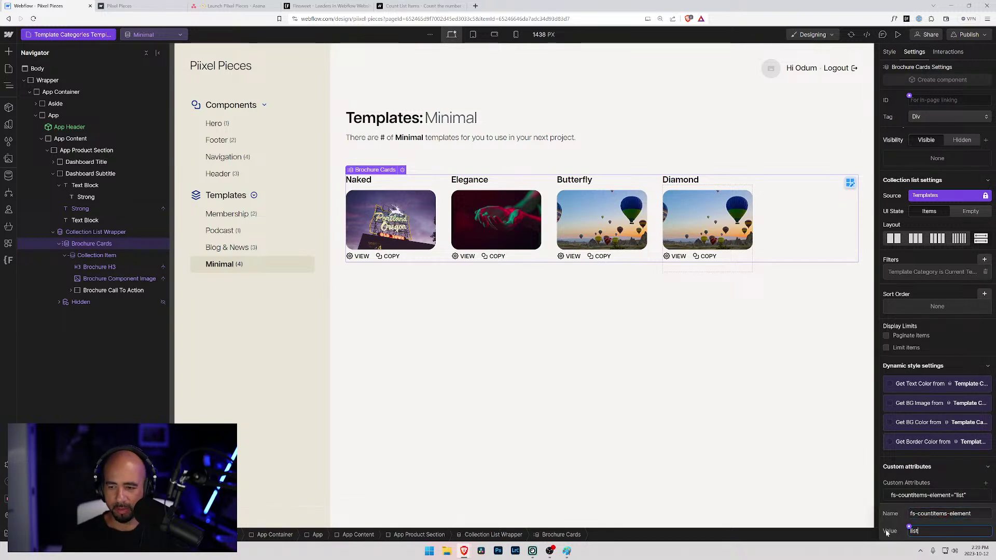
{"action": "left_click", "coordinate": [696, 323]}
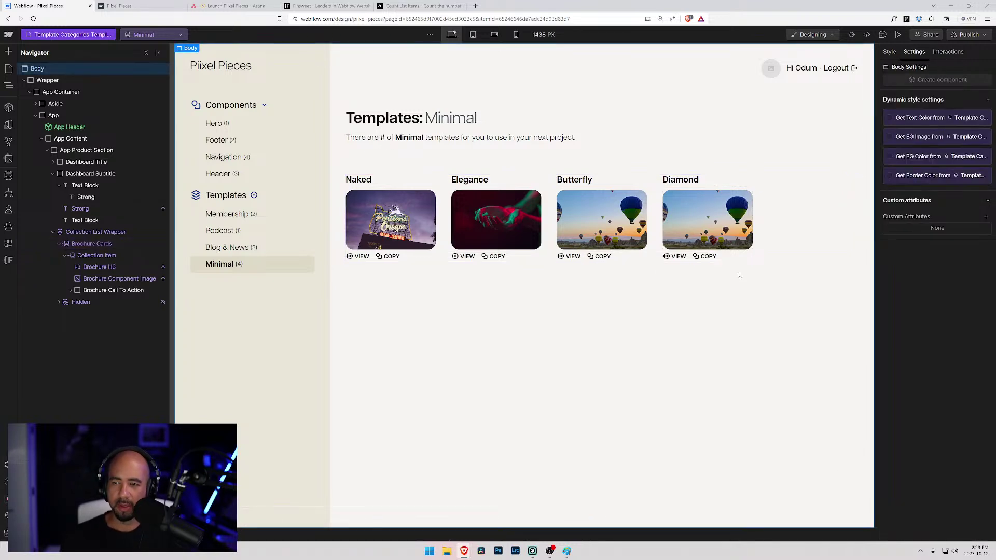
{"action": "left_click", "coordinate": [960, 34]}
- Publish to staging and view the live Blog & News templates page
{"action": "left_click", "coordinate": [929, 189]}
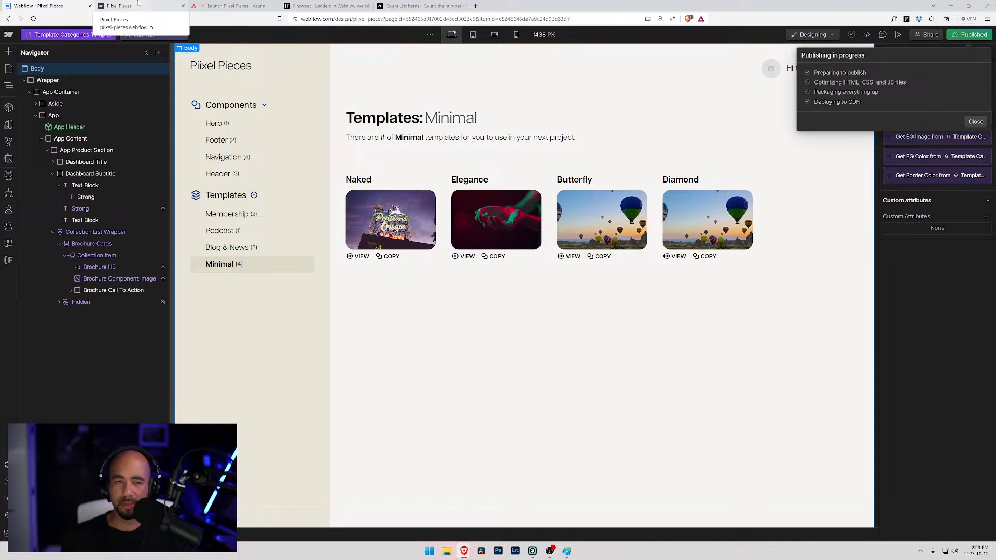
{"action": "left_click", "coordinate": [139, 4]}
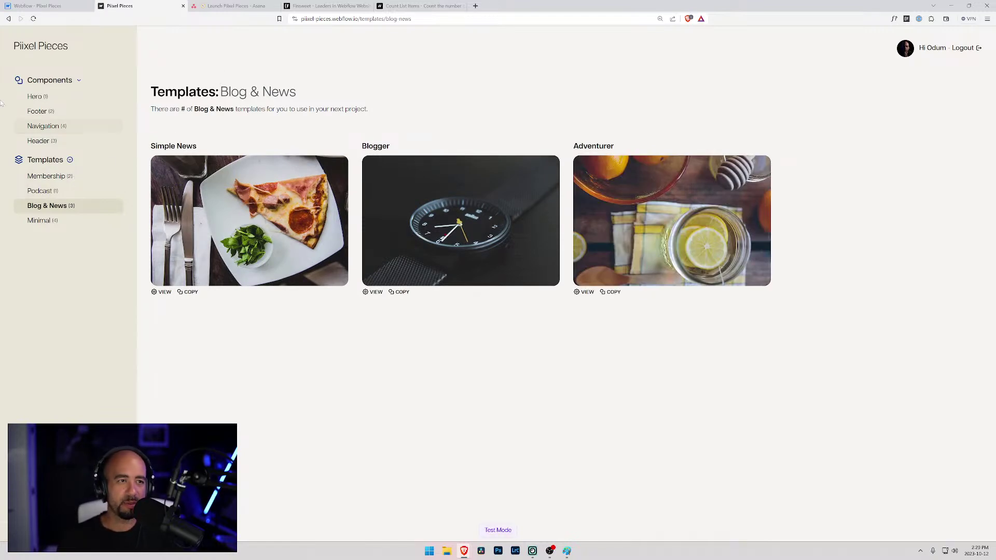
- Close the publish options, select Brochure Cards and compare its attribute with the Count List Items docs
{"action": "left_click", "coordinate": [52, 6]}
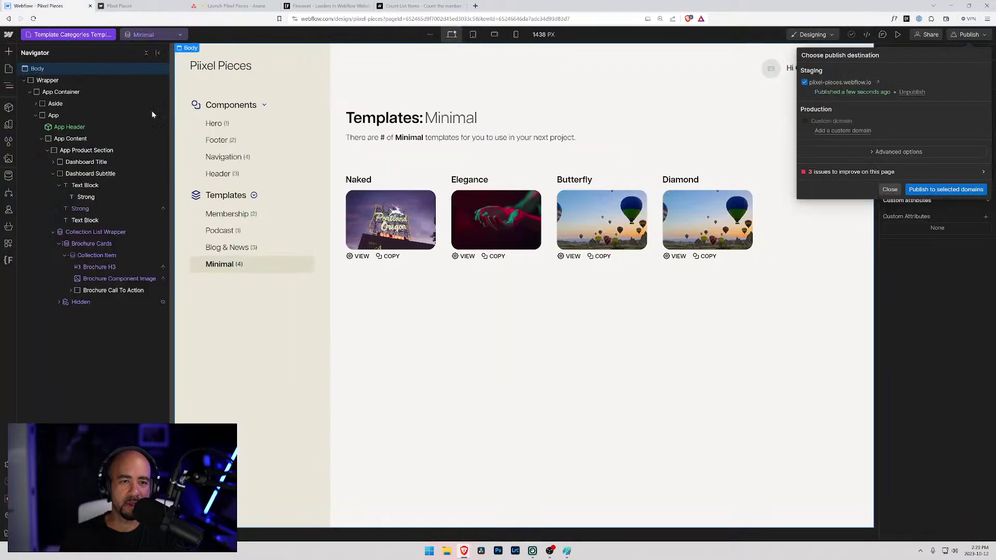
{"action": "left_click", "coordinate": [890, 189]}
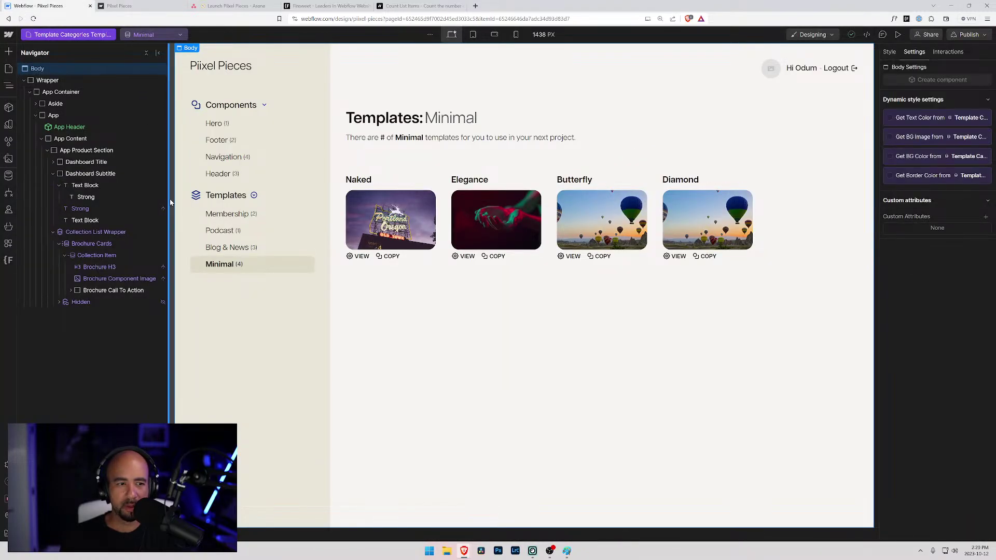
{"action": "left_click", "coordinate": [101, 244]}
{"action": "scroll", "coordinate": [939, 438], "scroll_direction": "down", "scroll_amount": 1}
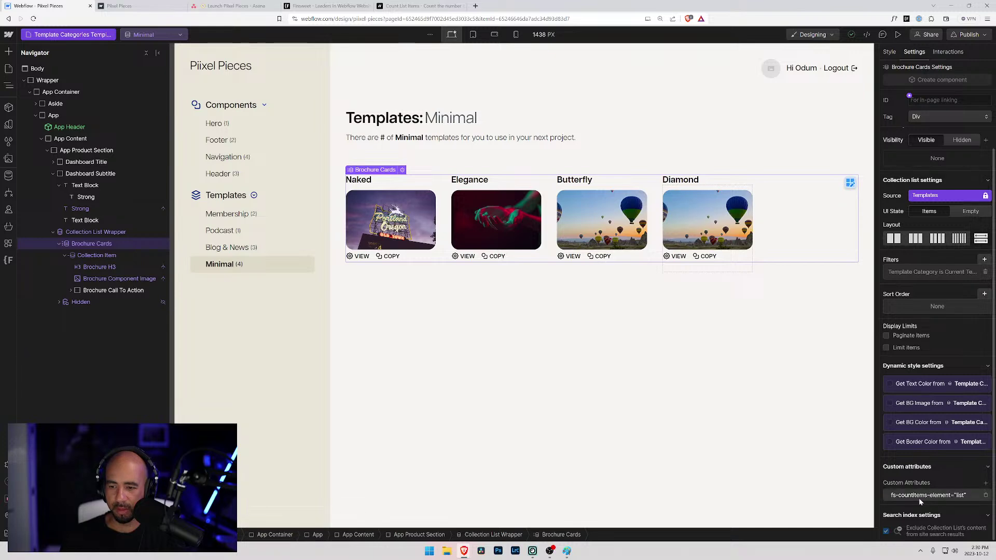
{"action": "left_click", "coordinate": [327, 6]}
{"action": "left_click", "coordinate": [420, 5]}
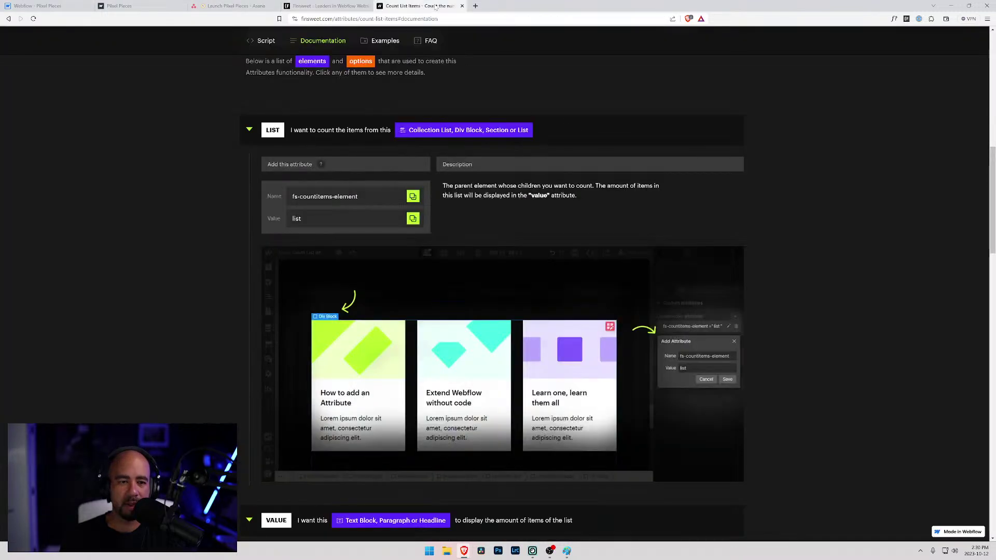
{"action": "left_click", "coordinate": [413, 198]}
{"action": "scroll", "coordinate": [363, 207], "scroll_direction": "up", "scroll_amount": 2}
{"action": "scroll", "coordinate": [363, 210], "scroll_direction": "down", "scroll_amount": 2}
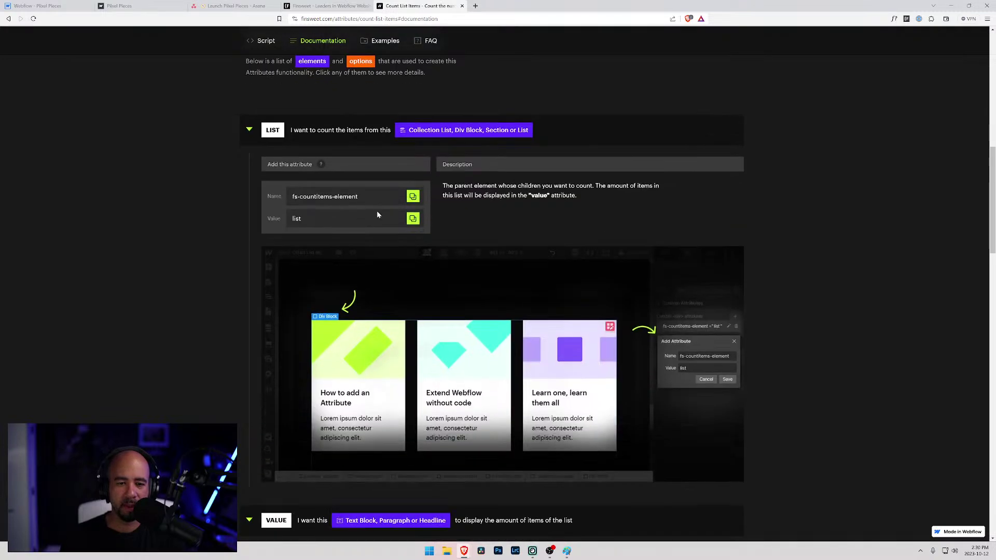
{"action": "left_click", "coordinate": [39, 5]}
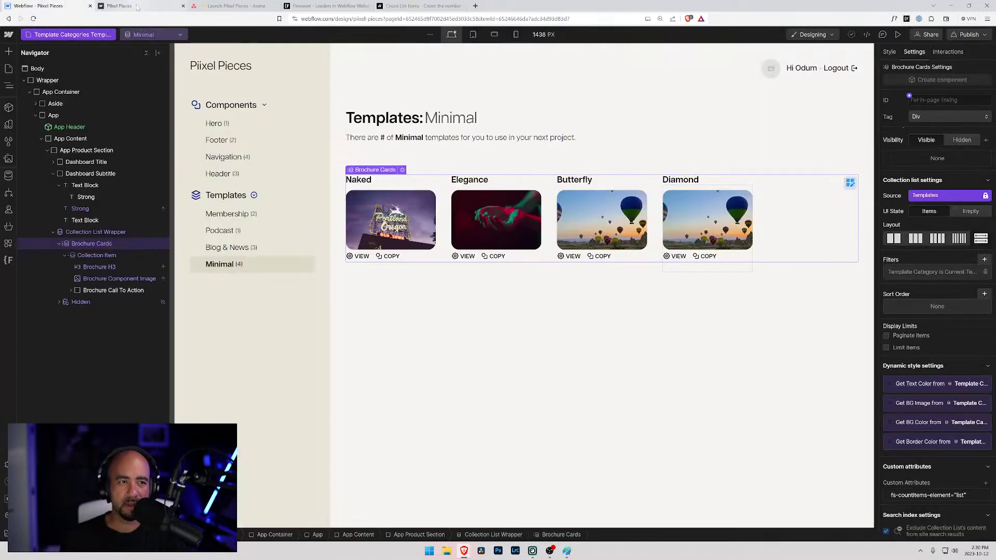
- Inspect the list attribute without changes, then select the bold # placeholder
{"action": "left_click", "coordinate": [933, 496]}
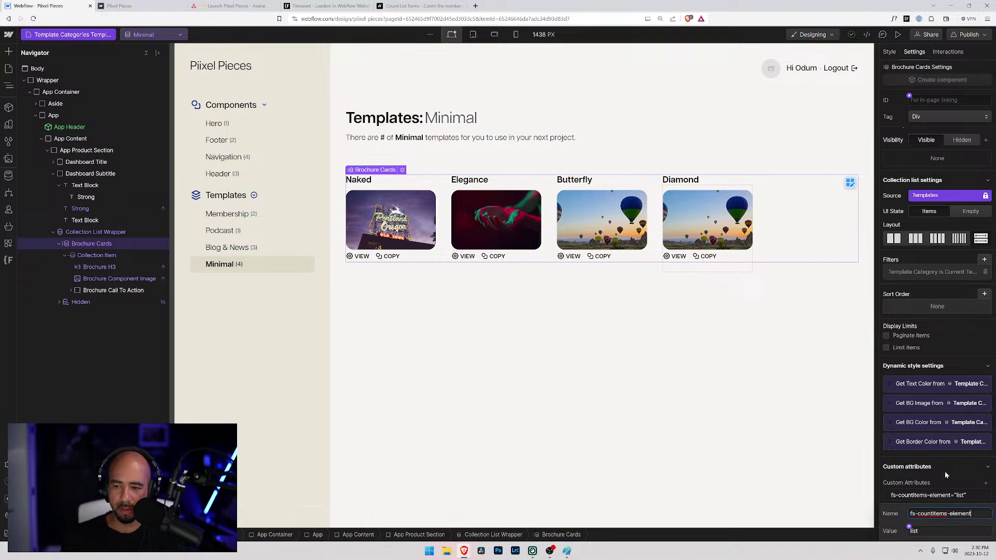
{"action": "key", "text": "Escape"}
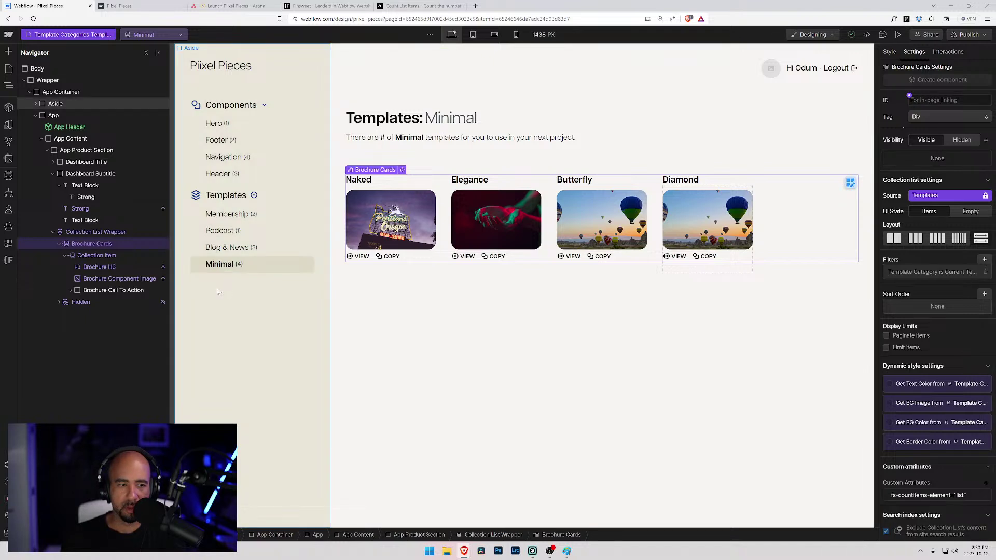
{"action": "left_click", "coordinate": [105, 254]}
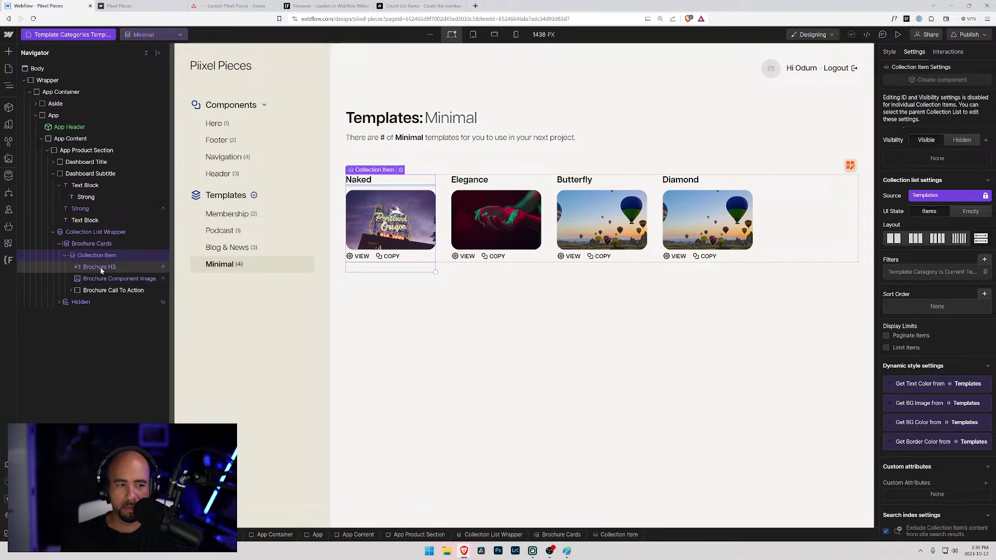
{"action": "left_click", "coordinate": [91, 245]}
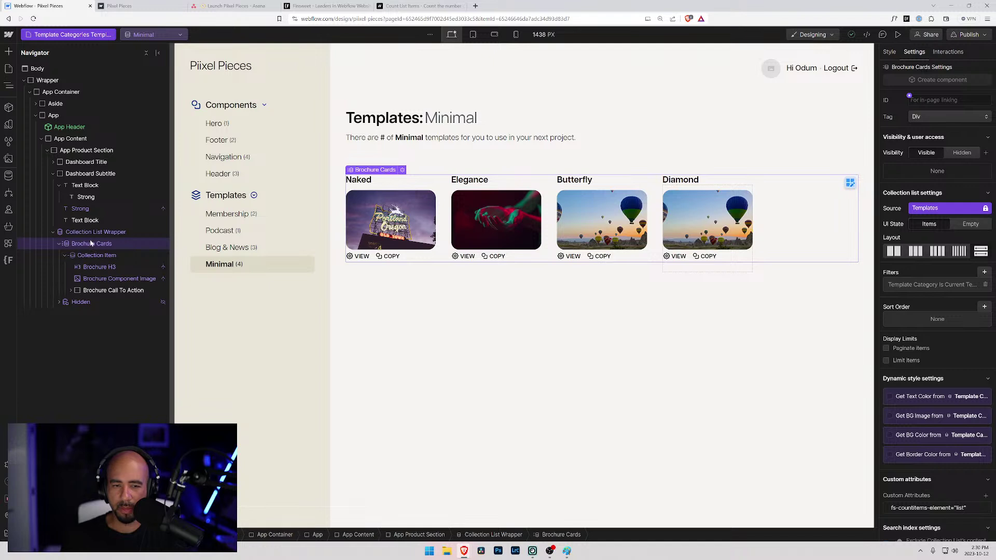
{"action": "left_click", "coordinate": [383, 138]}
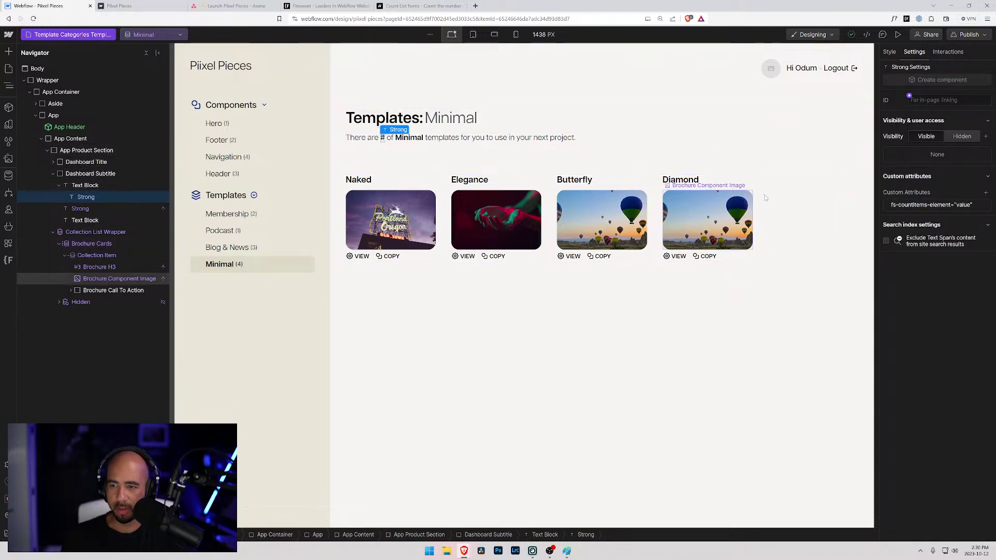
- Review the LIST and VALUE attribute instructions in the Finsweet Count List Items docs
{"action": "left_click", "coordinate": [415, 6]}
{"action": "scroll", "coordinate": [216, 307], "scroll_direction": "down", "scroll_amount": 4}
{"action": "scroll", "coordinate": [215, 305], "scroll_direction": "down", "scroll_amount": 2}
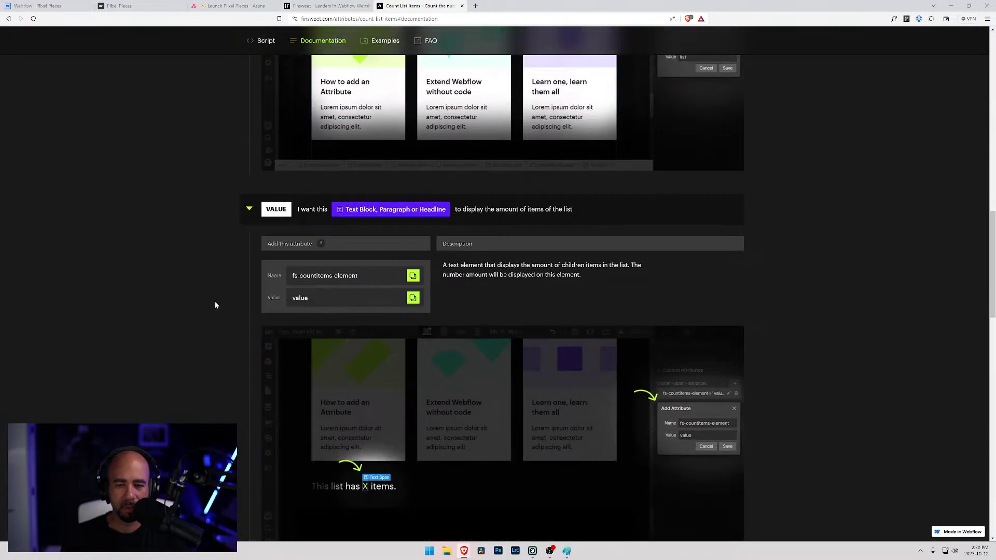
{"action": "scroll", "coordinate": [214, 299], "scroll_direction": "up", "scroll_amount": 5}
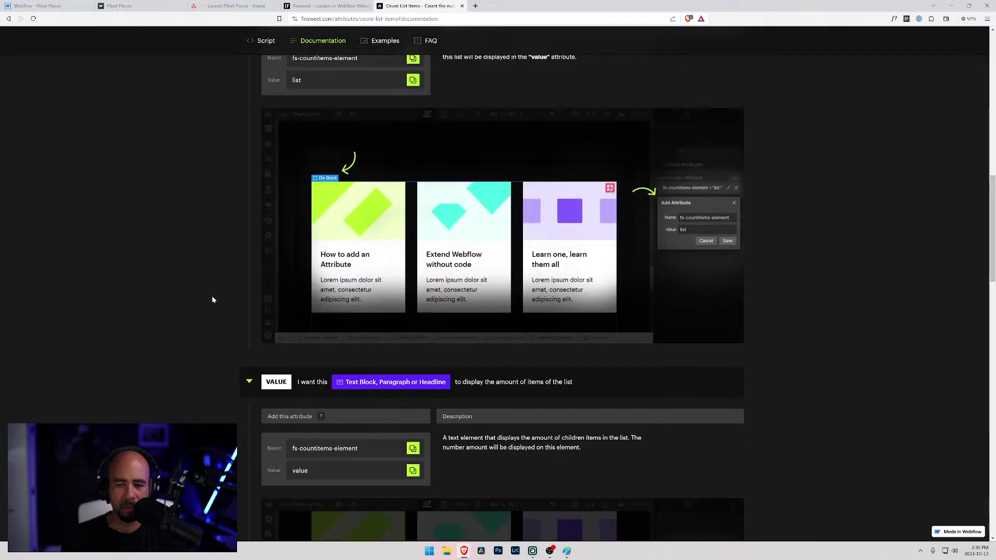
{"action": "left_click", "coordinate": [139, 5]}
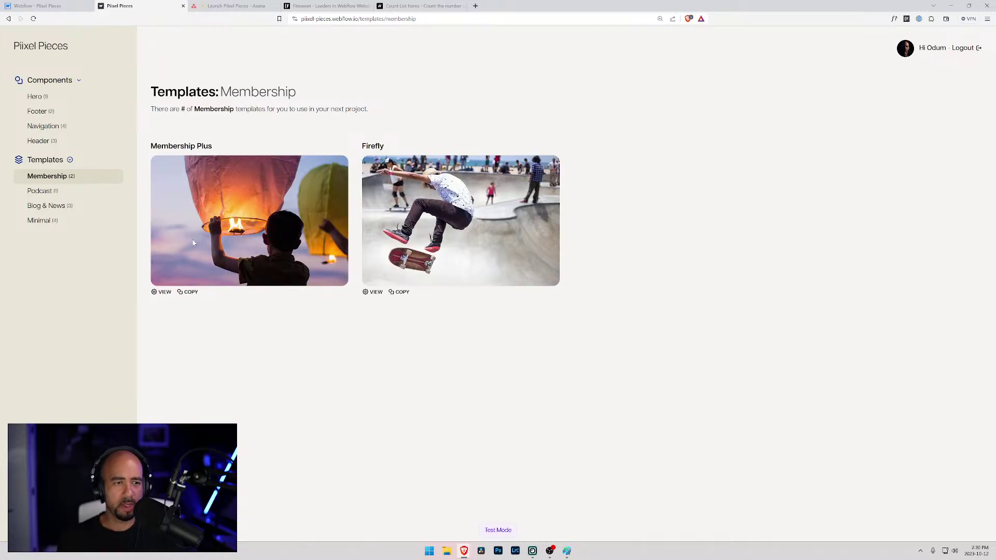
- View the live Podcast templates page and republish the site to the selected domains
{"action": "left_click", "coordinate": [40, 191]}
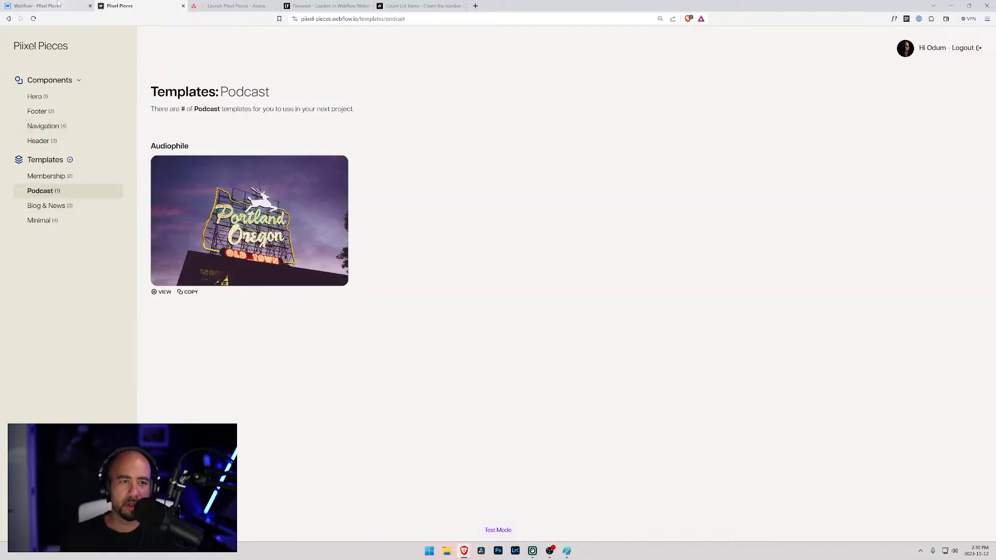
{"action": "left_click", "coordinate": [59, 6]}
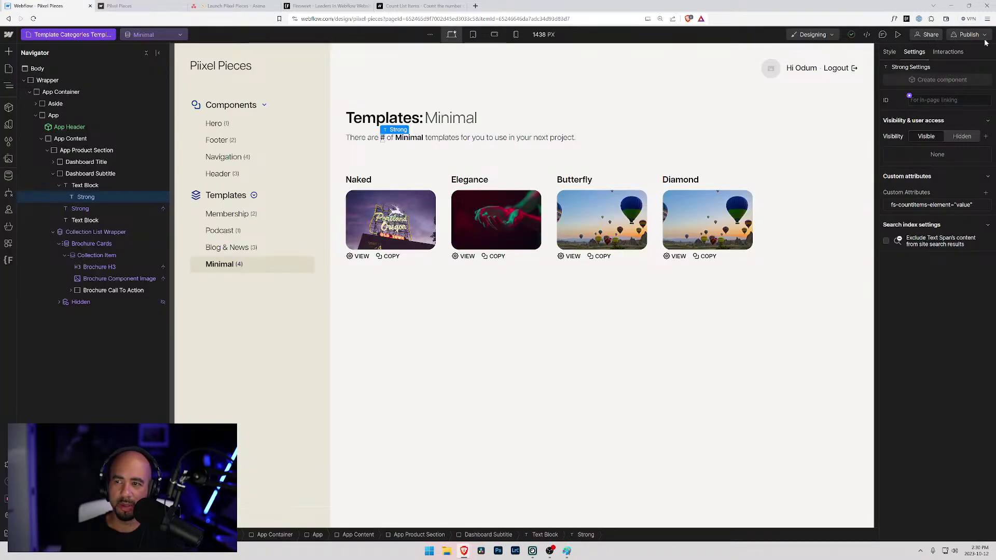
{"action": "left_click", "coordinate": [985, 39]}
{"action": "left_click", "coordinate": [945, 188]}
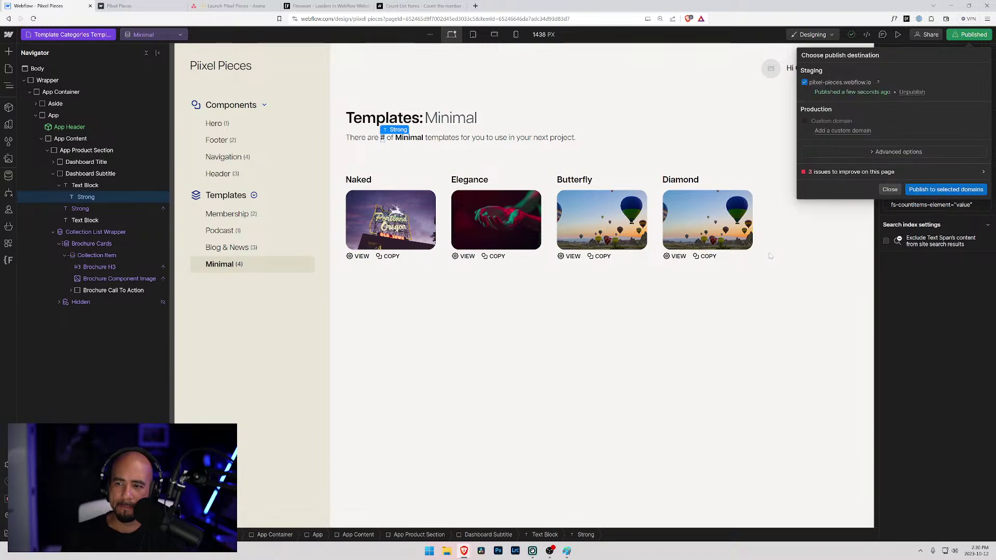
- Reload the live Podcast page, which still shows #, then close the publish options
{"action": "left_click", "coordinate": [154, 5]}
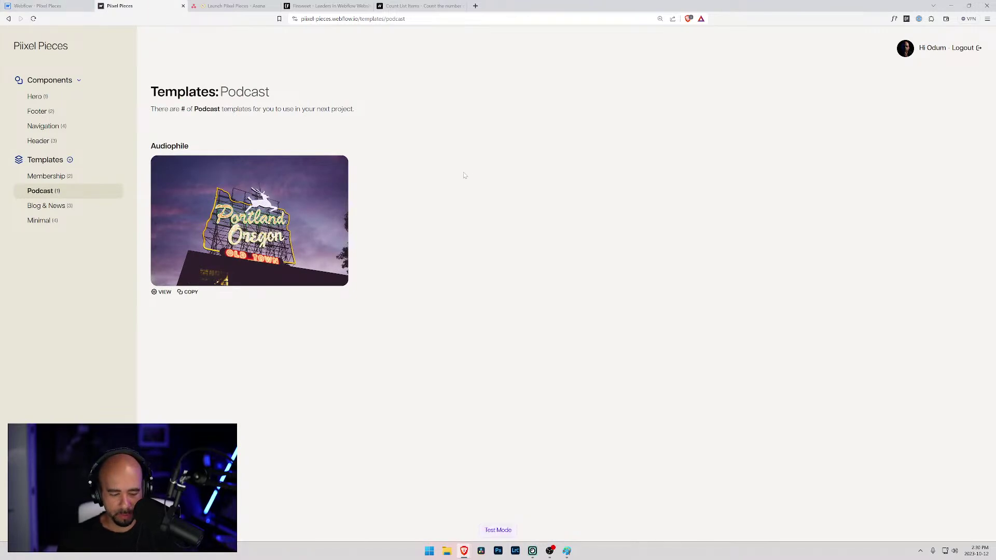
{"action": "left_click", "coordinate": [69, 126]}
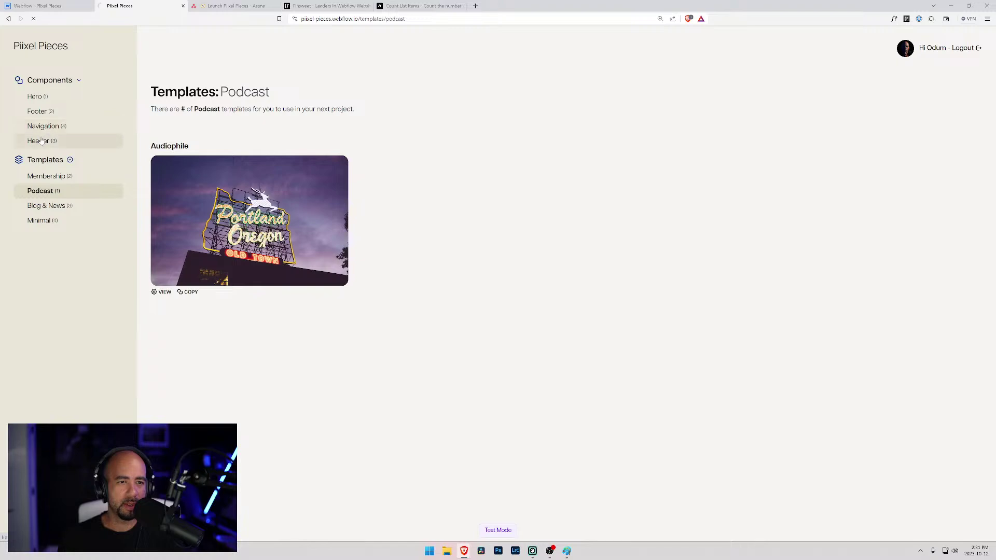
{"action": "left_click", "coordinate": [37, 6]}
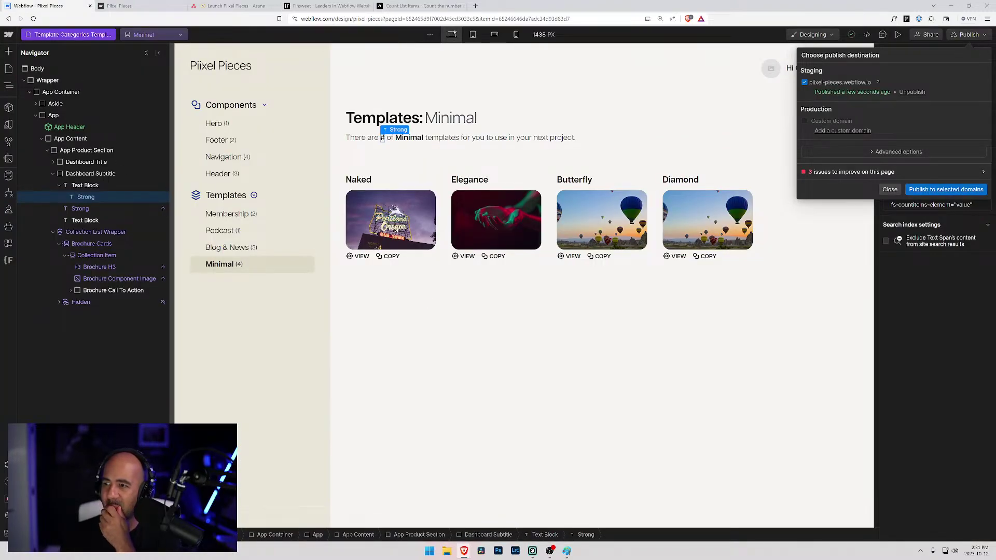
{"action": "left_click", "coordinate": [890, 191]}
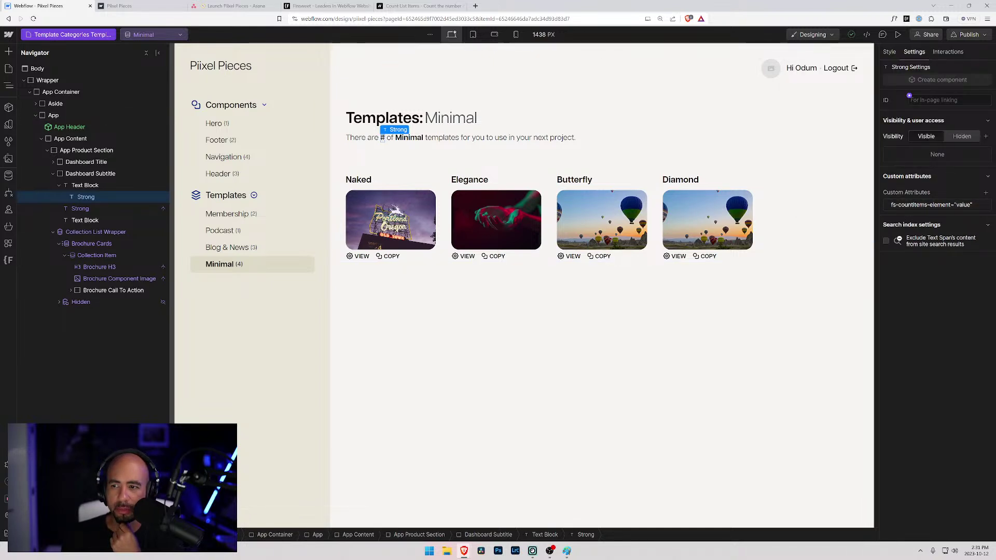
- Check the docs, then save the # span's fs-countitems-element attribute with the value 'value'
{"action": "left_click", "coordinate": [963, 206]}
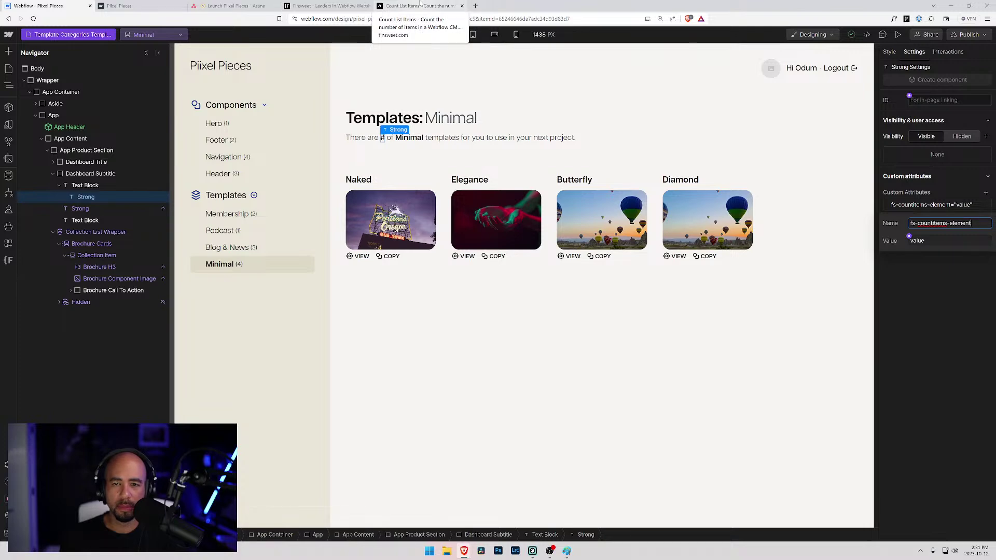
{"action": "left_click", "coordinate": [420, 5]}
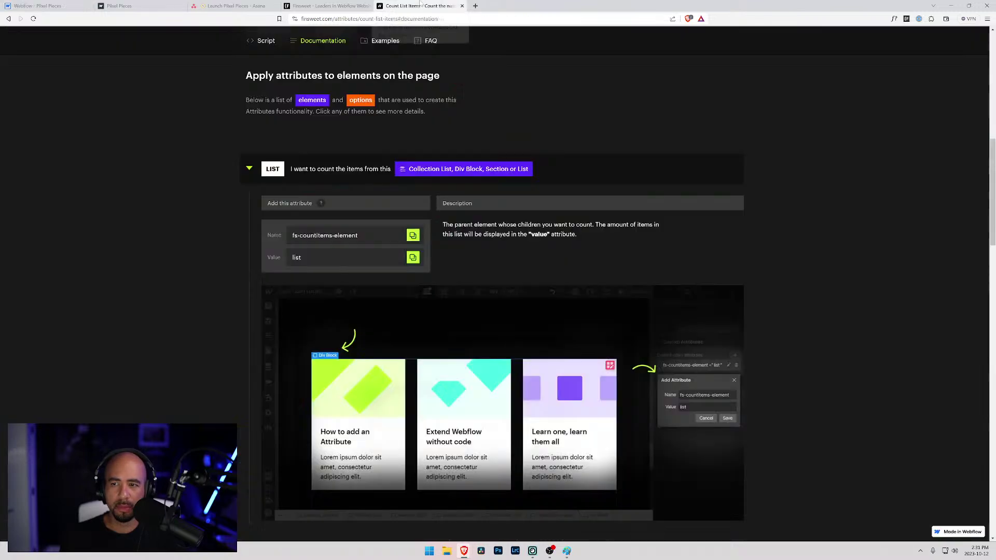
{"action": "scroll", "coordinate": [337, 181], "scroll_direction": "down", "scroll_amount": 5}
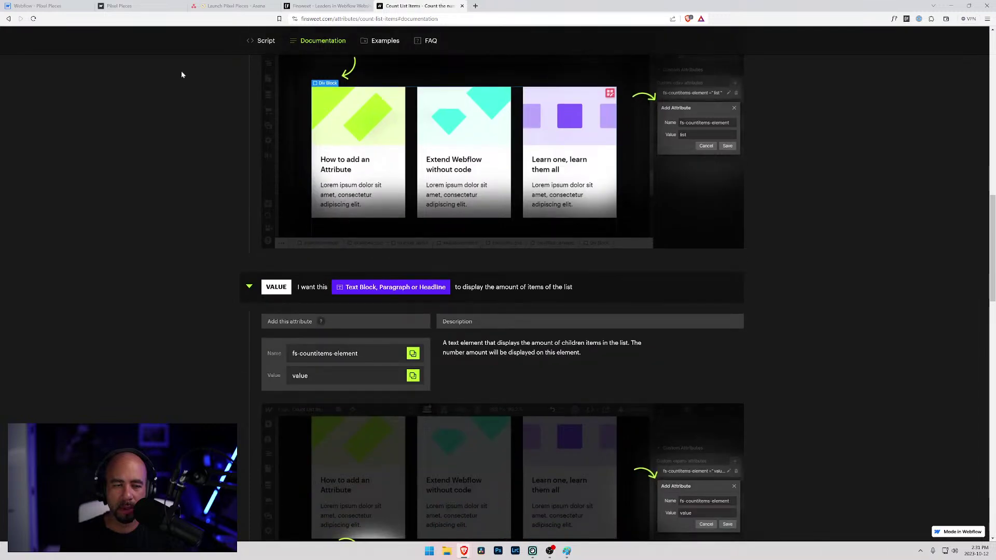
{"action": "left_click", "coordinate": [119, 6]}
{"action": "left_click", "coordinate": [36, 6]}
{"action": "left_click", "coordinate": [929, 240]}
{"action": "type", "text": "value"}
{"action": "key", "text": "Return"}
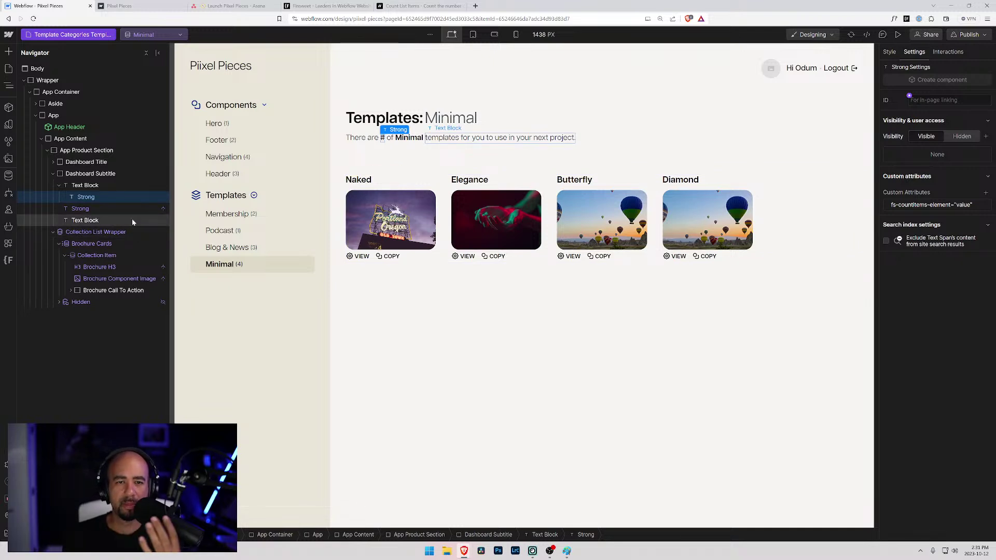
- On the Component Categories Template, inspect the Brochure Cards list and # span attributes
{"action": "left_click", "coordinate": [239, 267]}
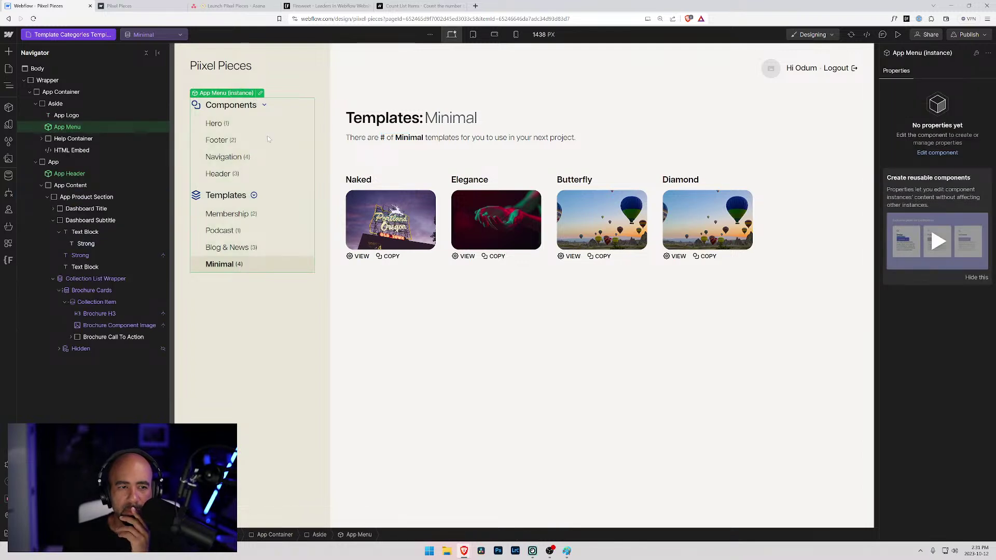
{"action": "double_click", "coordinate": [239, 267]}
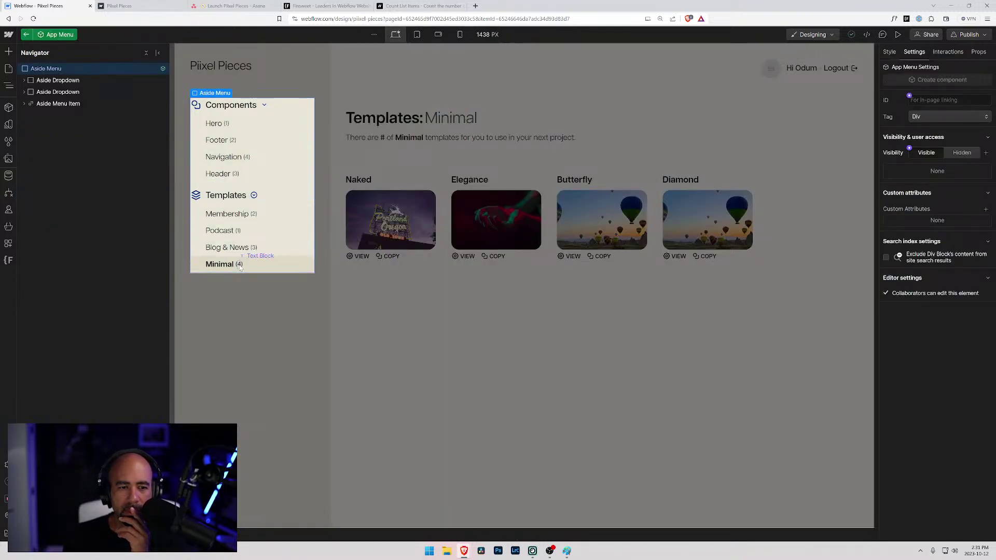
{"action": "left_click", "coordinate": [389, 164]}
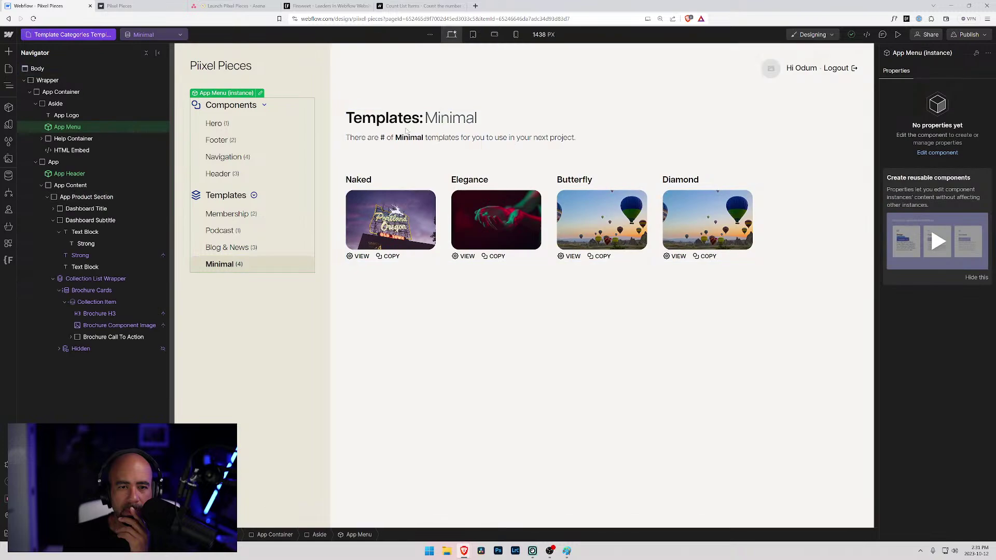
{"action": "left_click", "coordinate": [73, 35]}
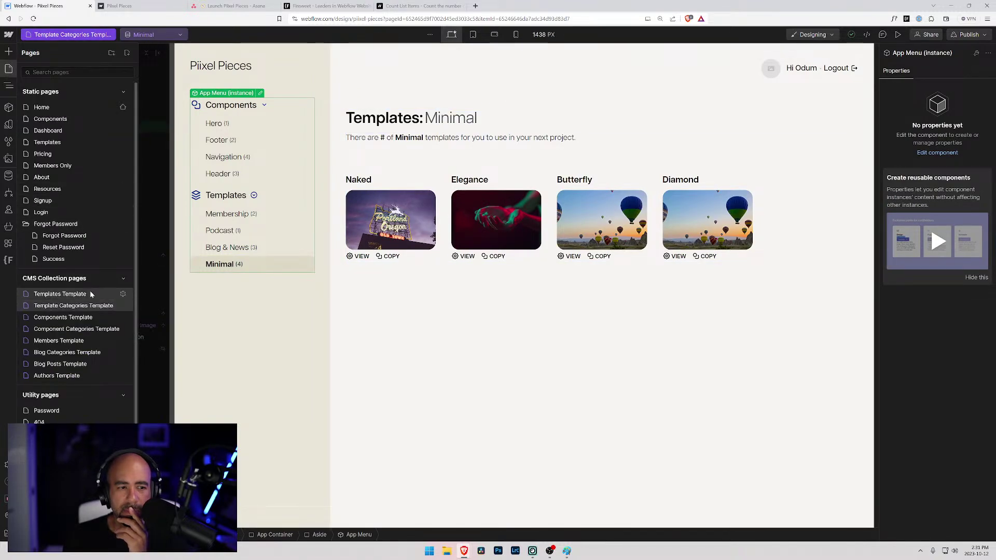
{"action": "left_click", "coordinate": [72, 329]}
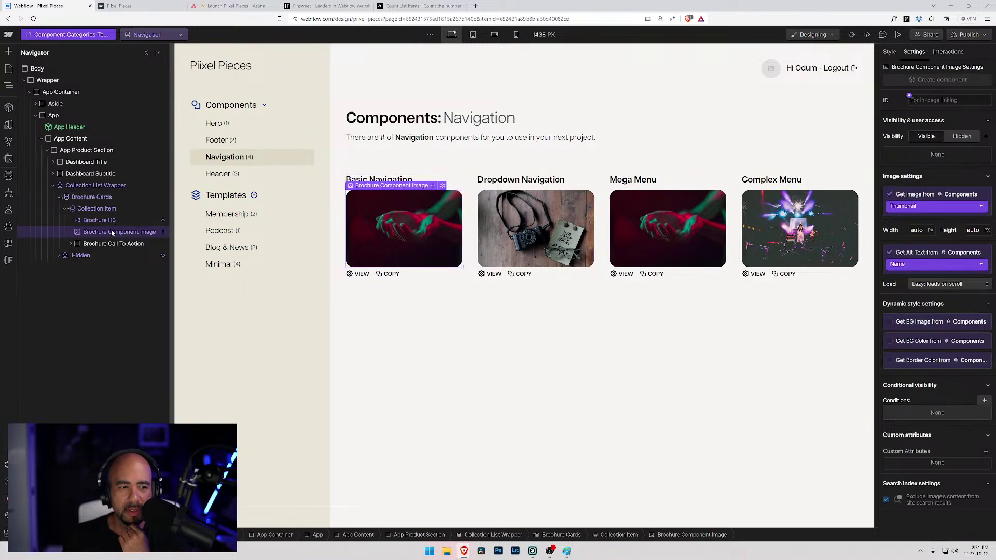
{"action": "left_click", "coordinate": [97, 197]}
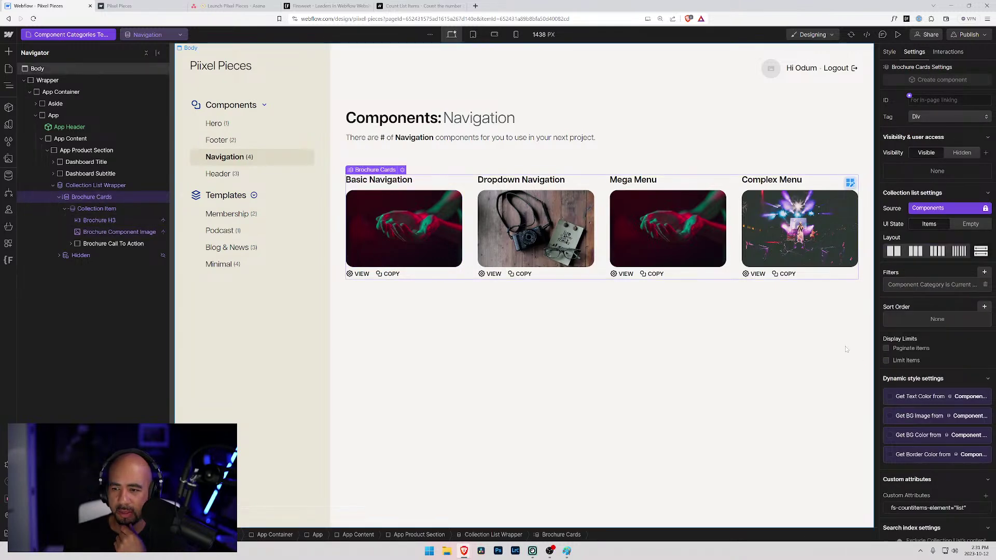
{"action": "scroll", "coordinate": [929, 400], "scroll_direction": "down", "scroll_amount": 1}
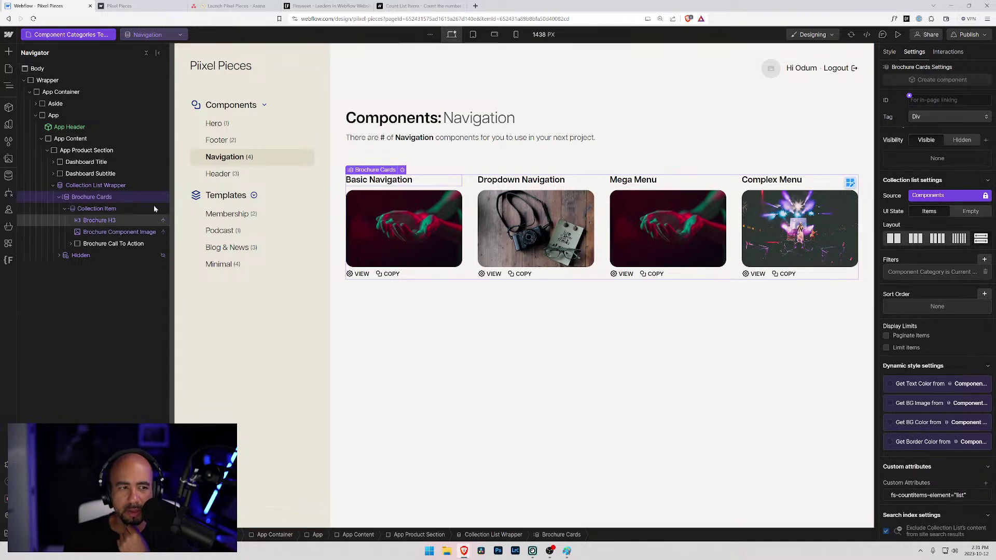
{"action": "left_click", "coordinate": [382, 138]}
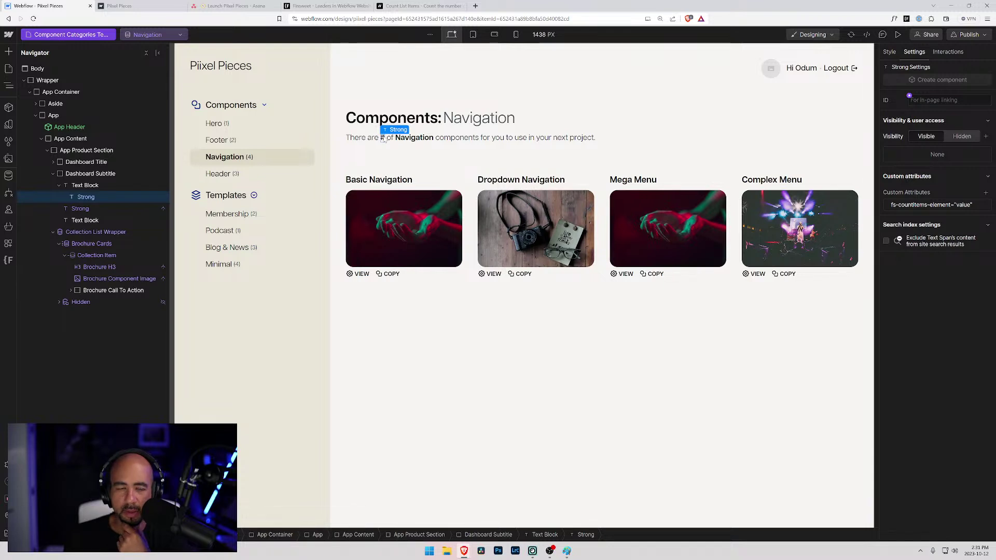
{"action": "left_click", "coordinate": [88, 185]}
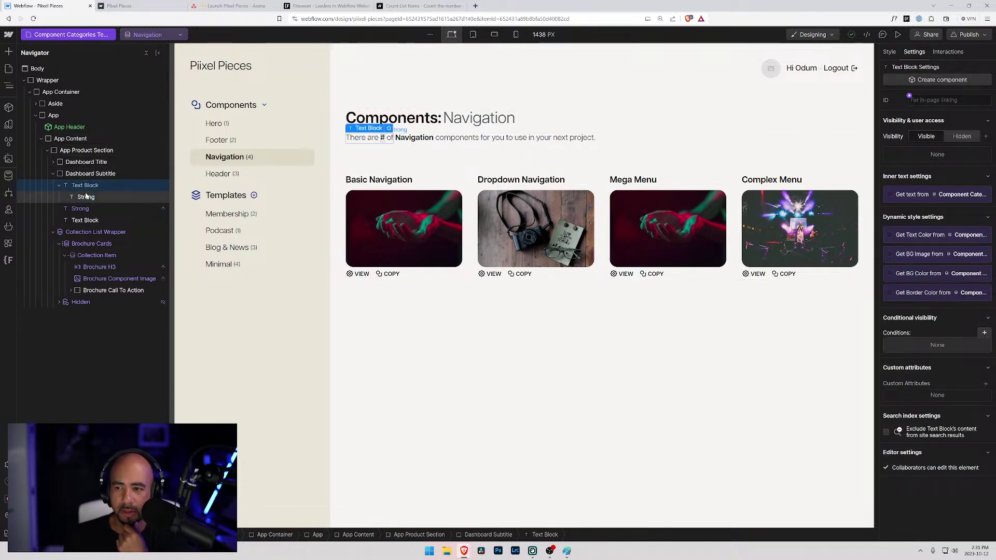
{"action": "left_click", "coordinate": [86, 200]}
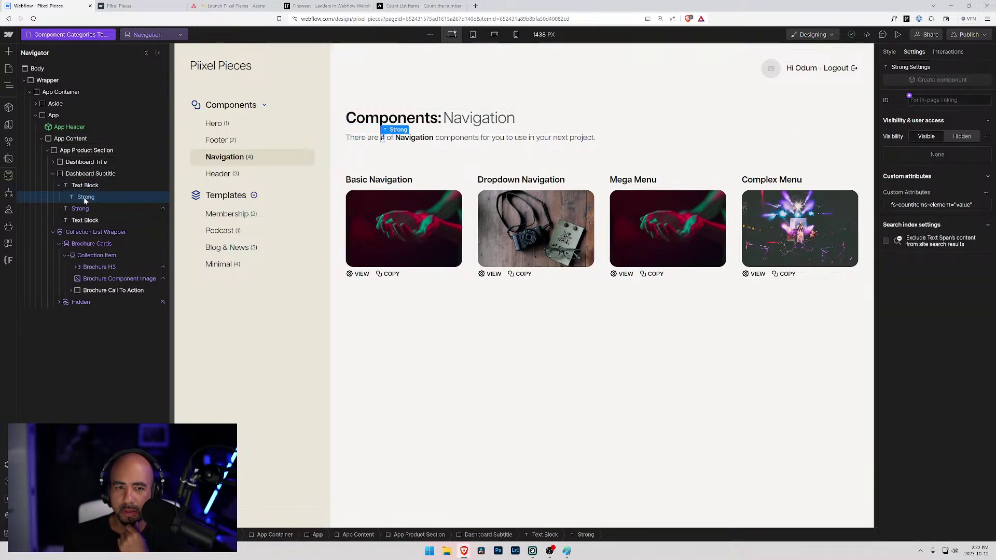
- On the Template Categories Template, check the # span and Brochure Cards list attributes
{"action": "left_click", "coordinate": [73, 34]}
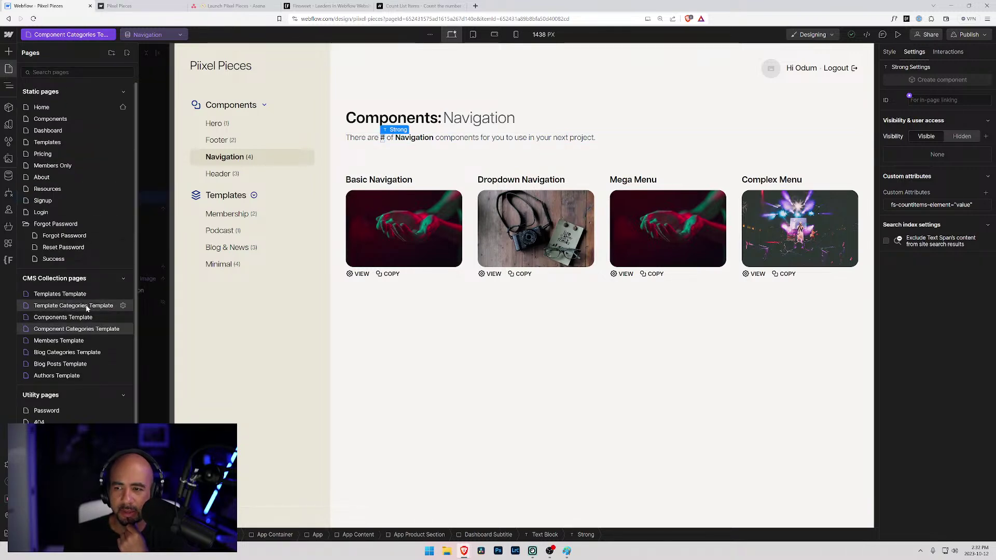
{"action": "left_click", "coordinate": [86, 305]}
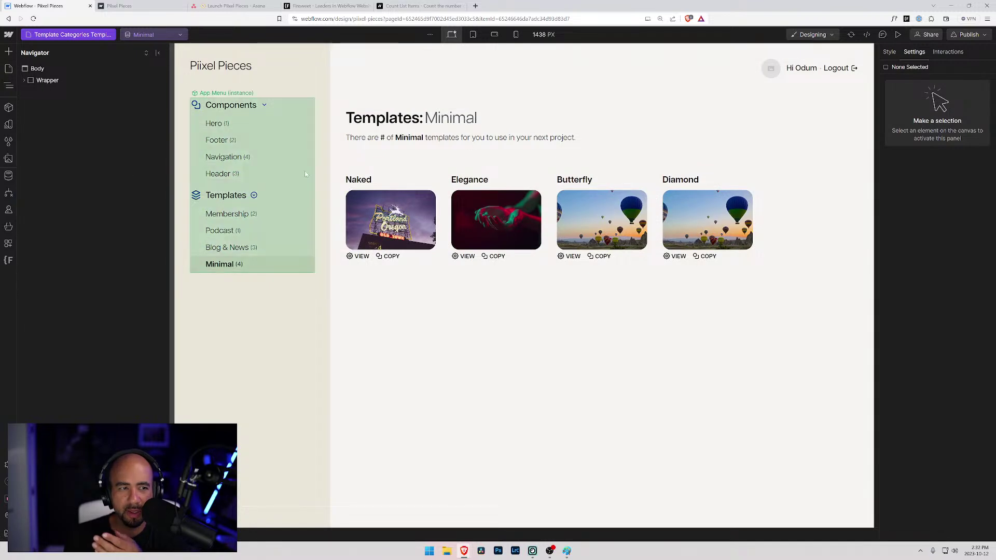
{"action": "left_click", "coordinate": [382, 138]}
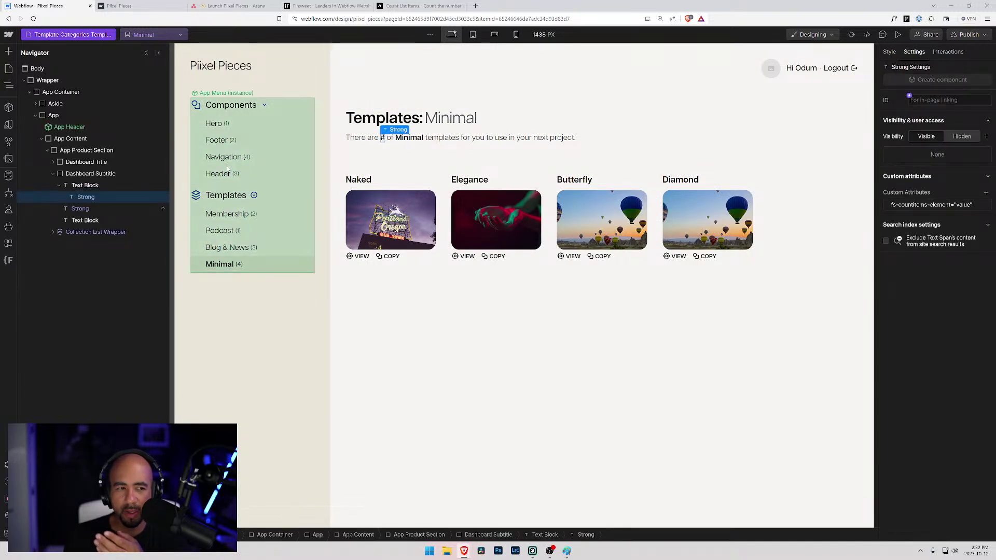
{"action": "left_click", "coordinate": [81, 233]}
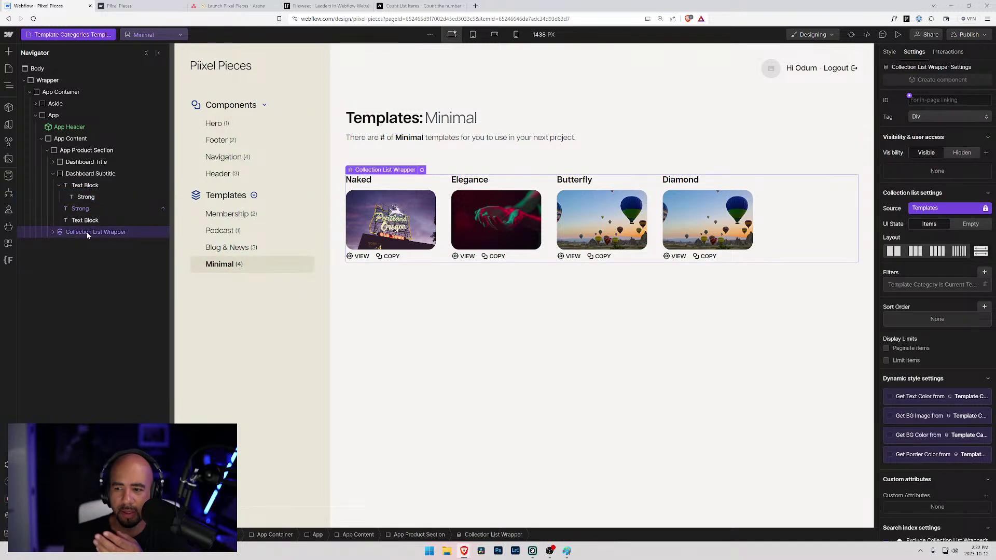
{"action": "left_click", "coordinate": [54, 232]}
{"action": "left_click", "coordinate": [60, 245]}
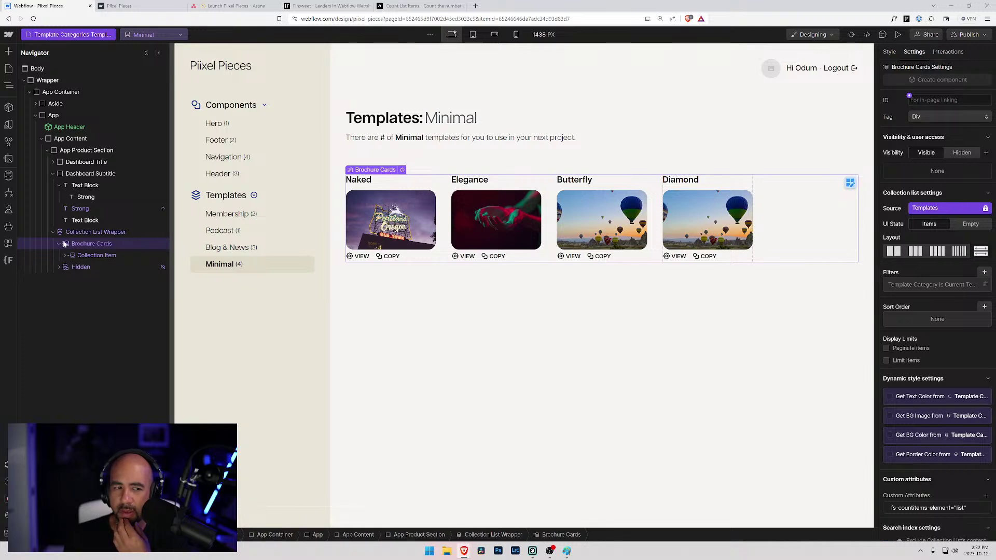
{"action": "left_click", "coordinate": [133, 4]}
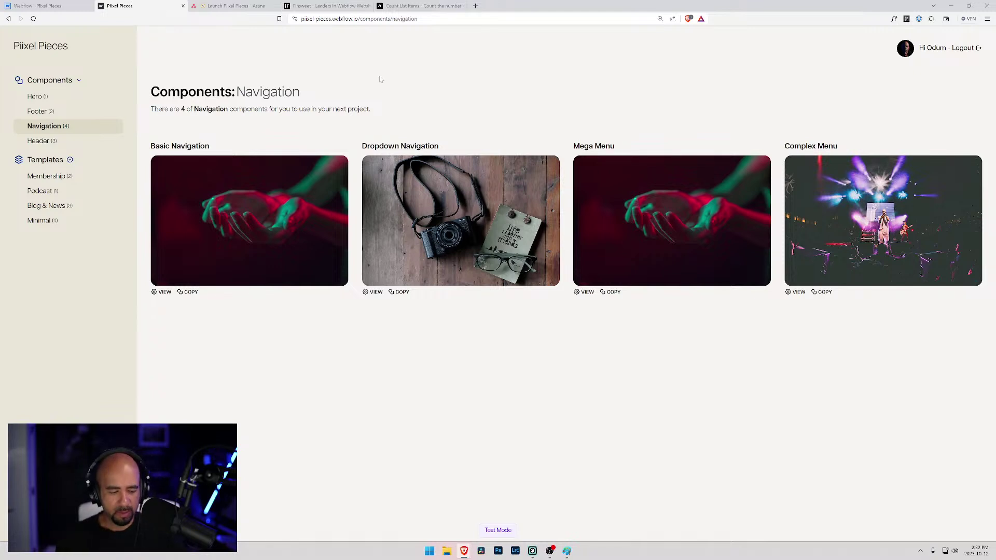
- Reload the published site to see the Hero category's count of 1, then return to the Designer
{"action": "key", "text": "ctrl+r"}
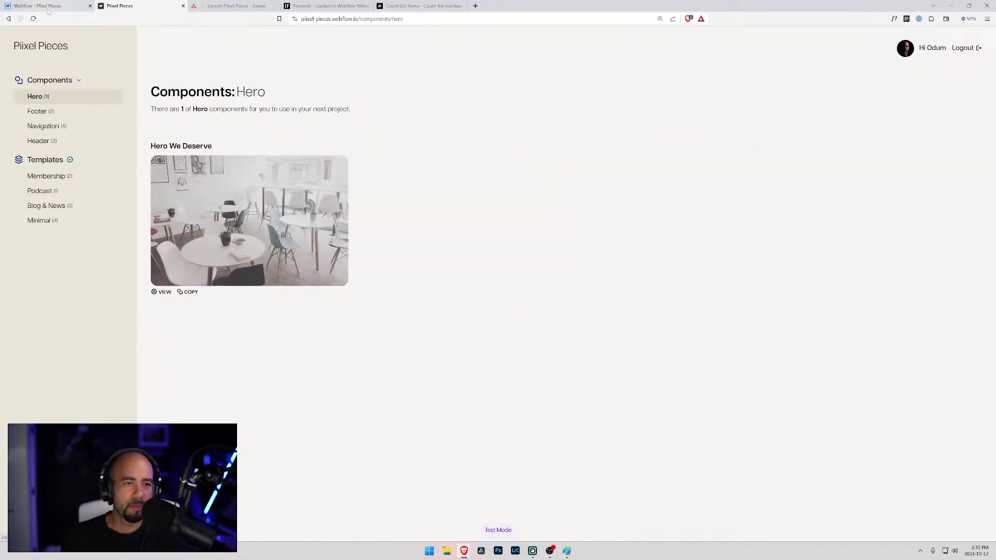
{"action": "key", "text": "ctrl+shift+Tab"}
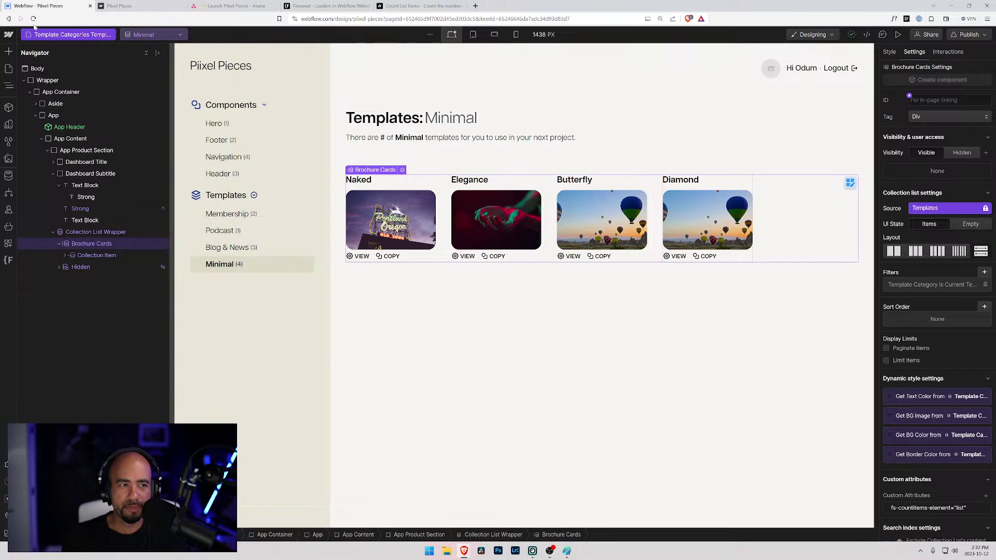
- Open the Component Categories Template and select its Brochure Cards collection list
{"action": "left_click", "coordinate": [67, 34]}
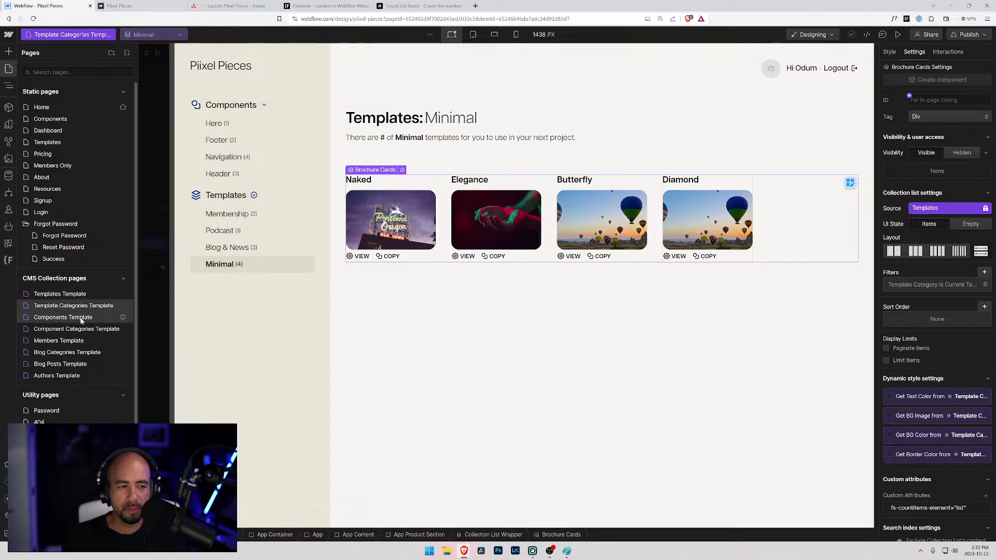
{"action": "left_click", "coordinate": [96, 329]}
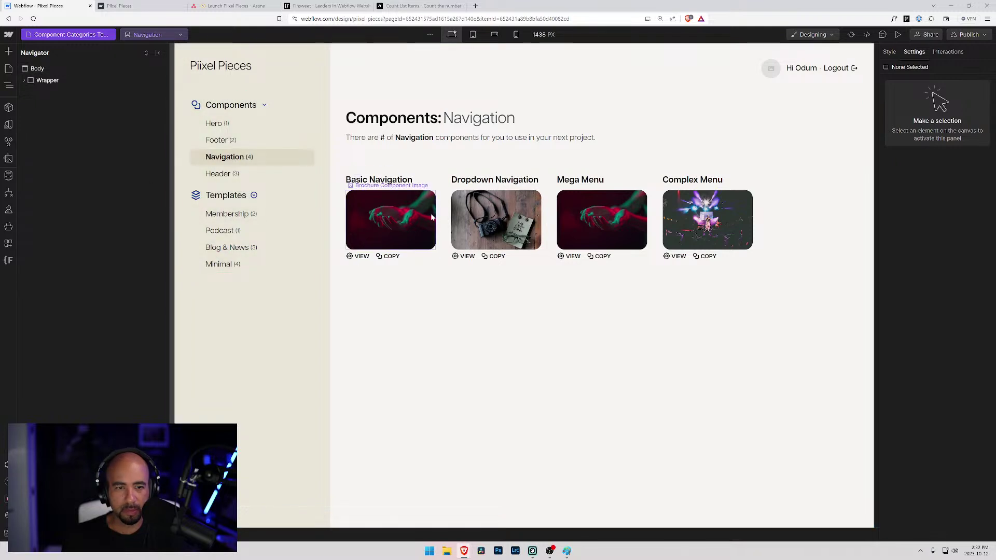
{"action": "left_click", "coordinate": [394, 220]}
{"action": "left_click", "coordinate": [83, 197]}
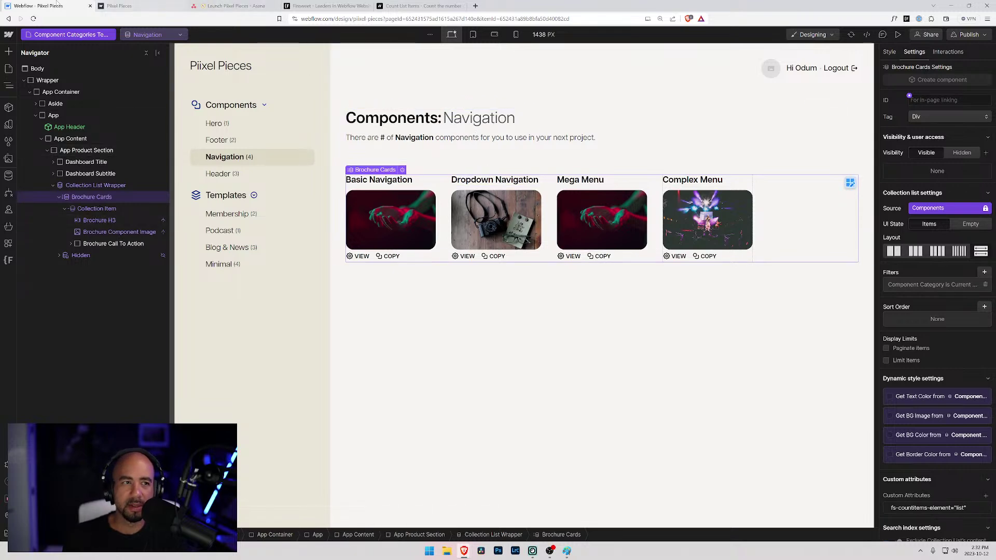
- On the Template Categories Template, inspect the Brochure Cards list and the subtitle's # span settings
{"action": "left_click", "coordinate": [65, 34]}
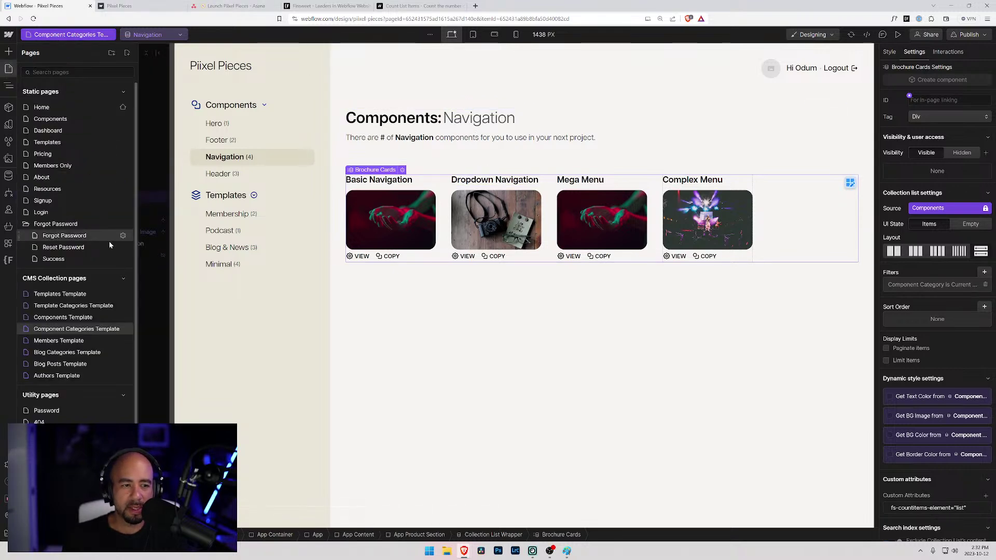
{"action": "left_click", "coordinate": [94, 307]}
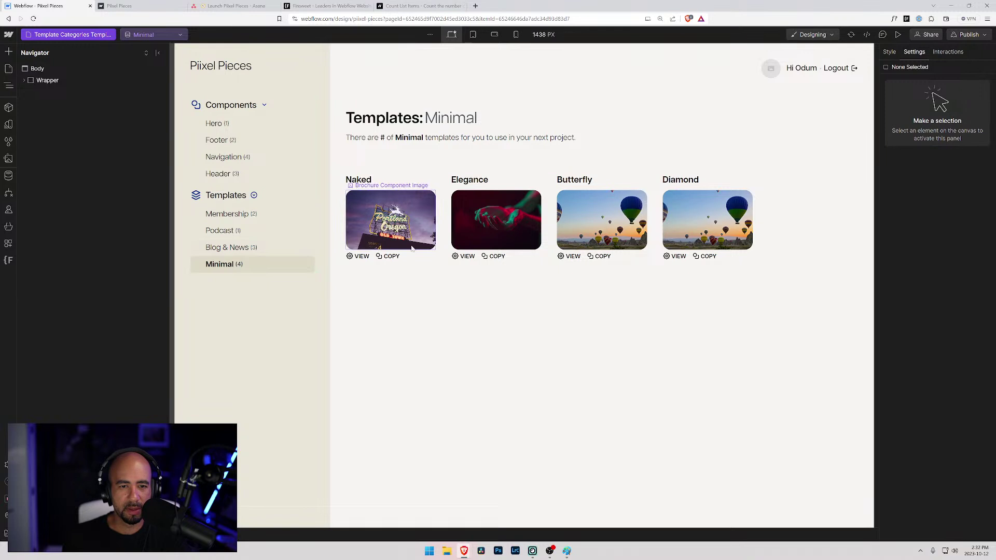
{"action": "left_click", "coordinate": [448, 247]}
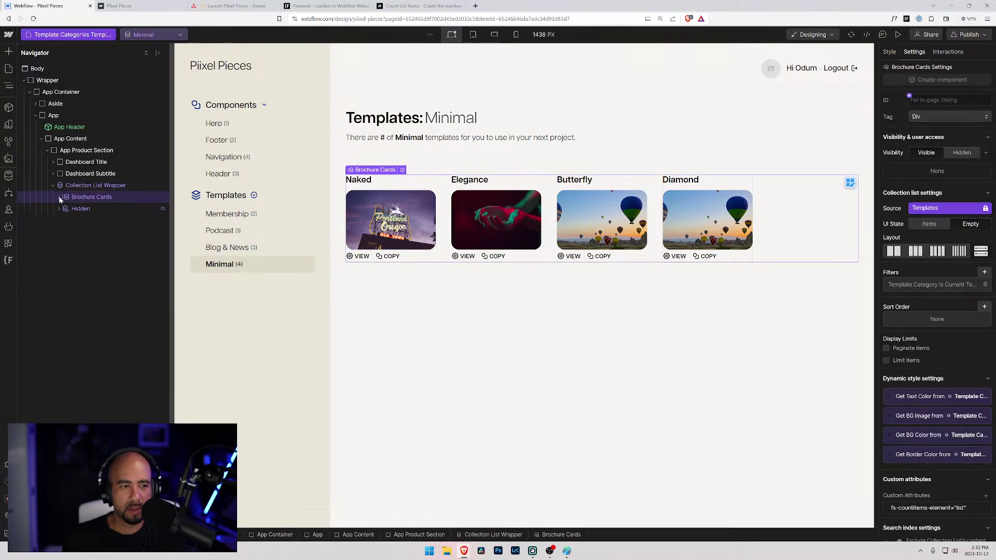
{"action": "left_click", "coordinate": [85, 196]}
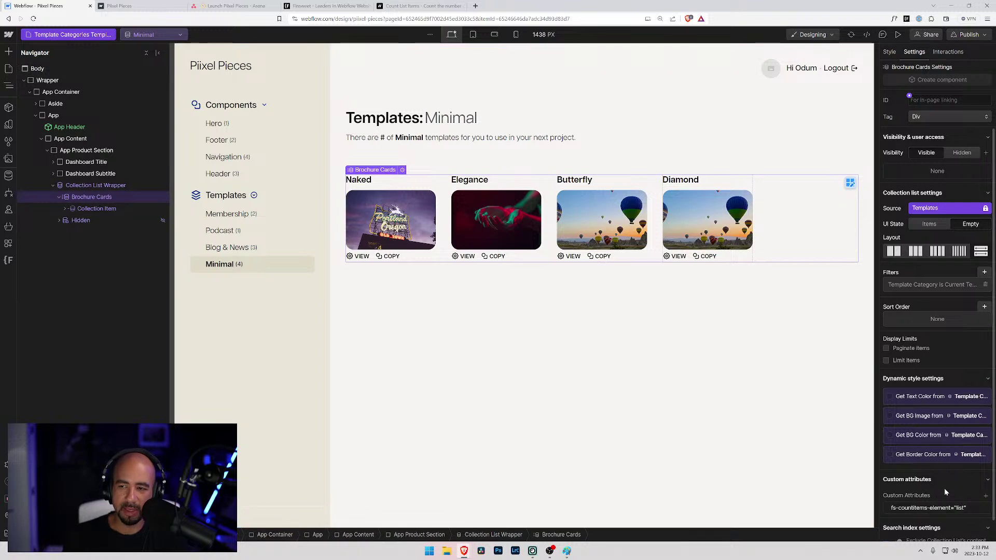
{"action": "left_click", "coordinate": [54, 173]}
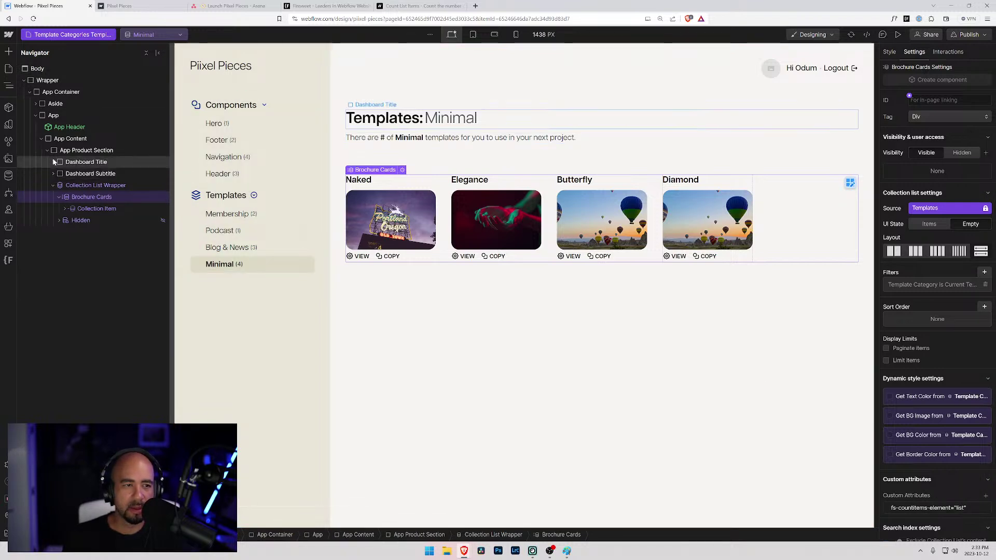
{"action": "left_click", "coordinate": [86, 197]}
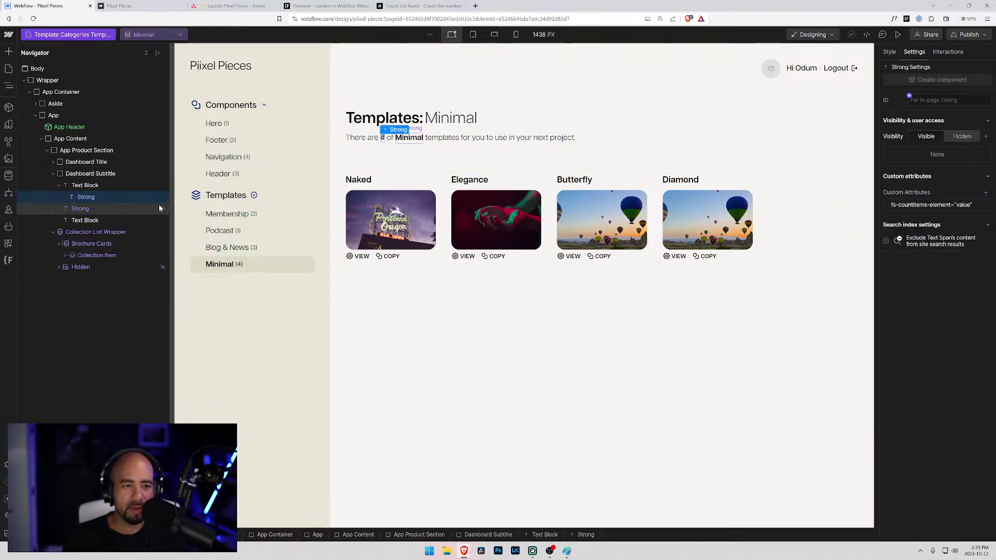
{"action": "left_click", "coordinate": [57, 188]}
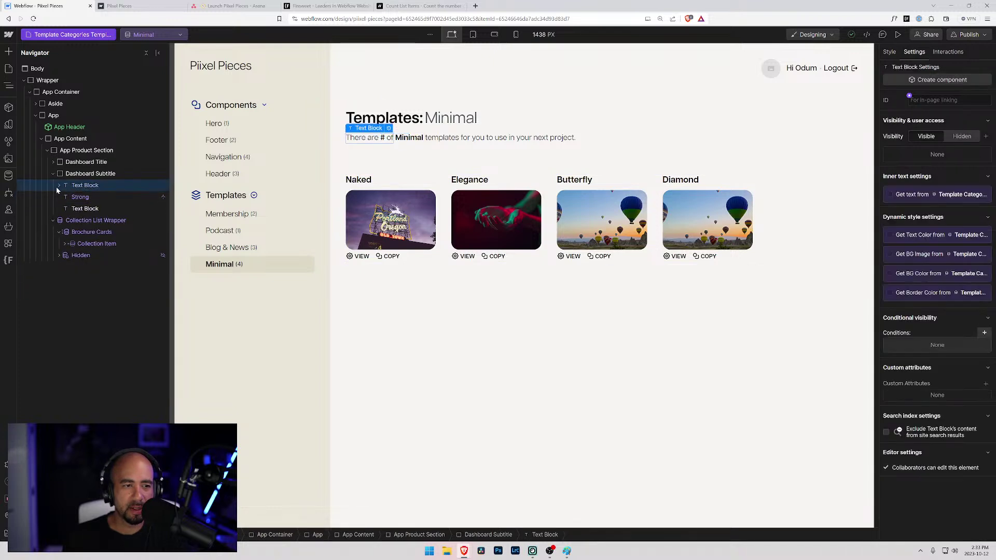
{"action": "left_click", "coordinate": [58, 185]}
{"action": "left_click", "coordinate": [86, 196]}
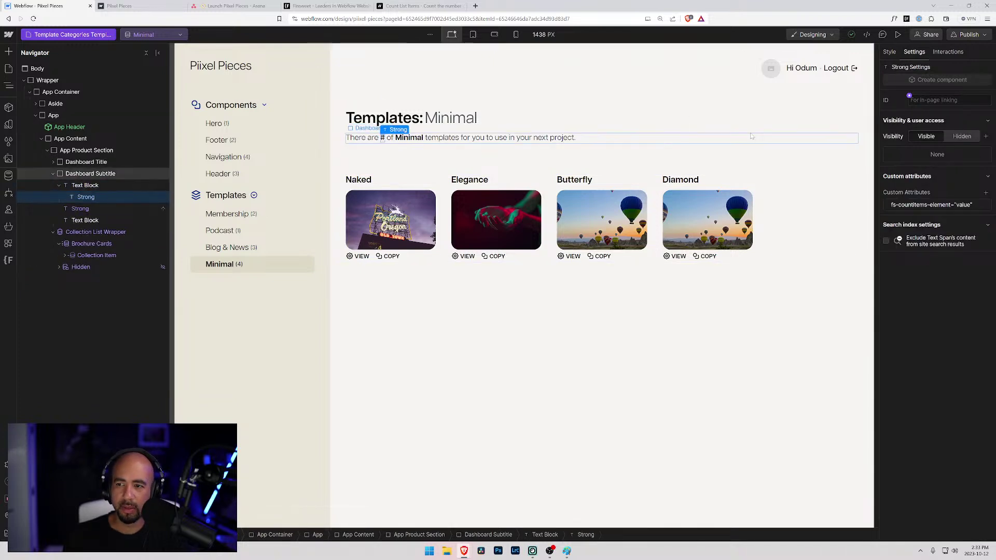
{"action": "left_click", "coordinate": [889, 52]}
{"action": "left_click", "coordinate": [915, 53]}
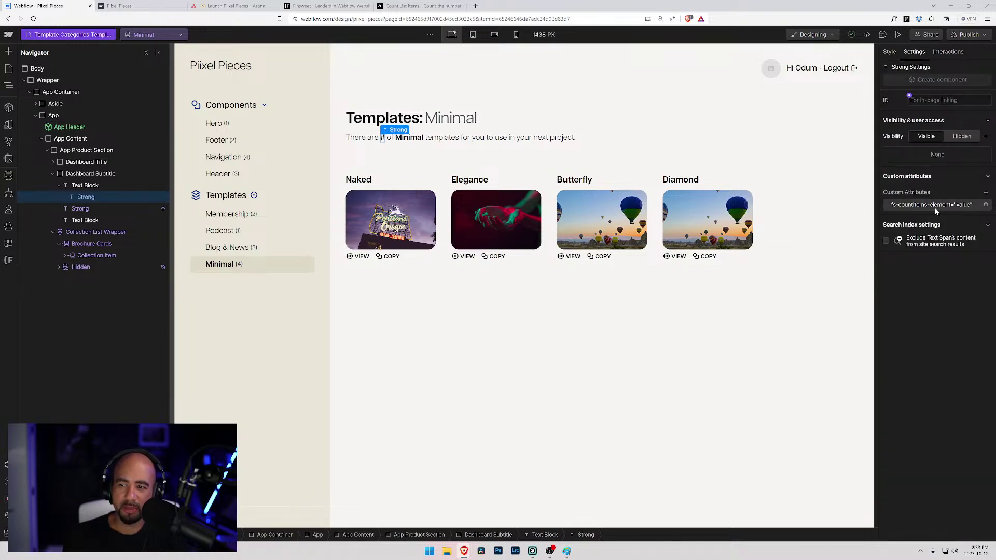
- Back on the Component Categories Template, inspect the # span's attributes and the card collection list
{"action": "left_click", "coordinate": [102, 35]}
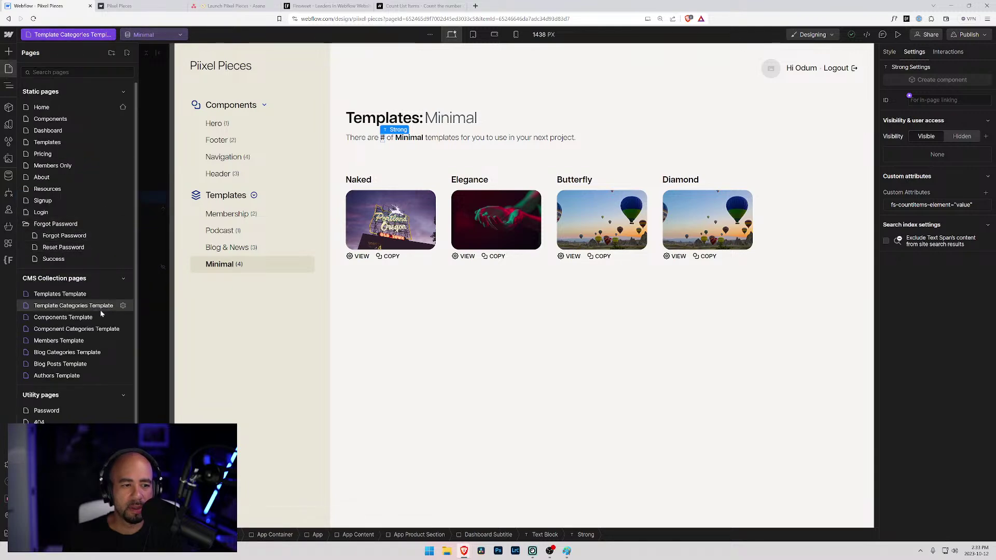
{"action": "left_click", "coordinate": [95, 329]}
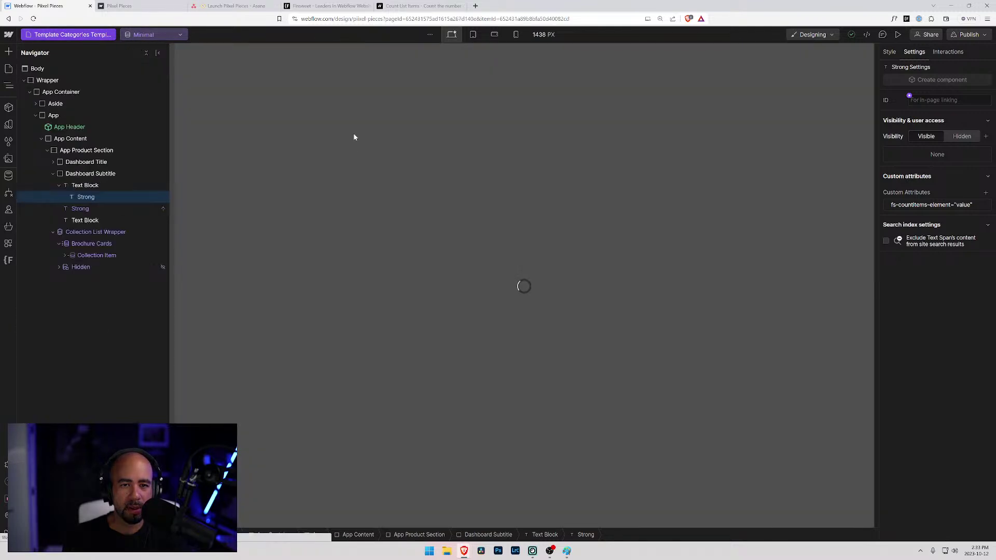
{"action": "left_click", "coordinate": [384, 138]}
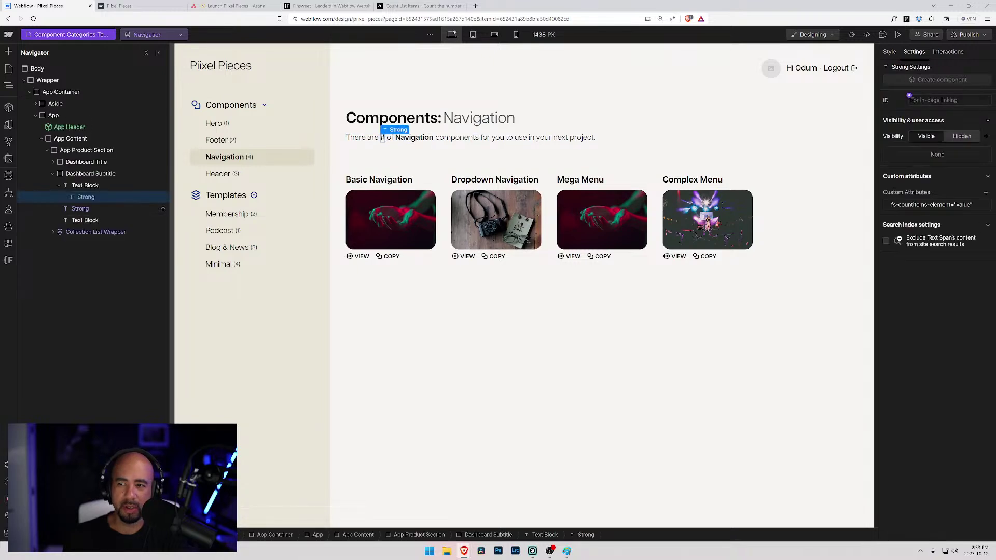
{"action": "left_click", "coordinate": [894, 53]}
{"action": "left_click", "coordinate": [914, 52]}
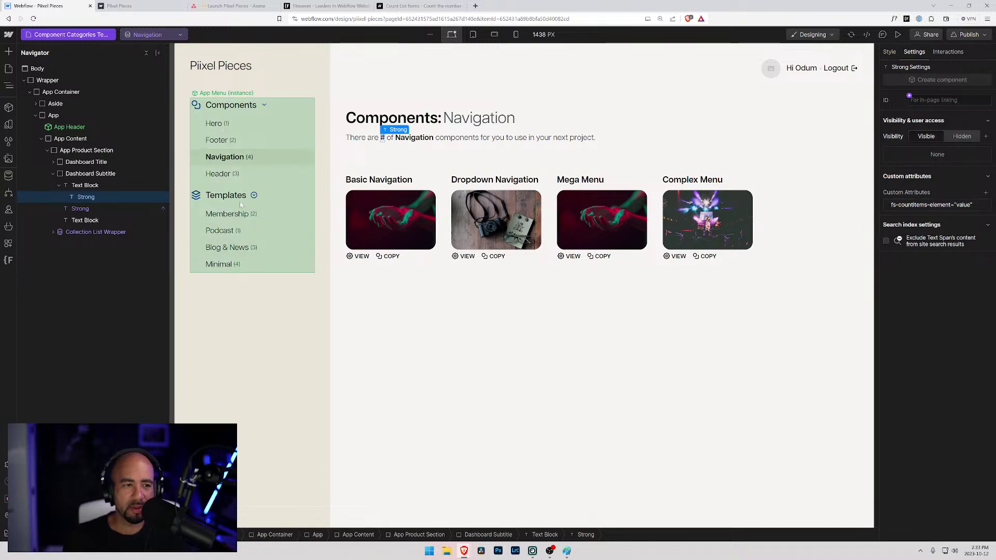
{"action": "left_click", "coordinate": [83, 232]}
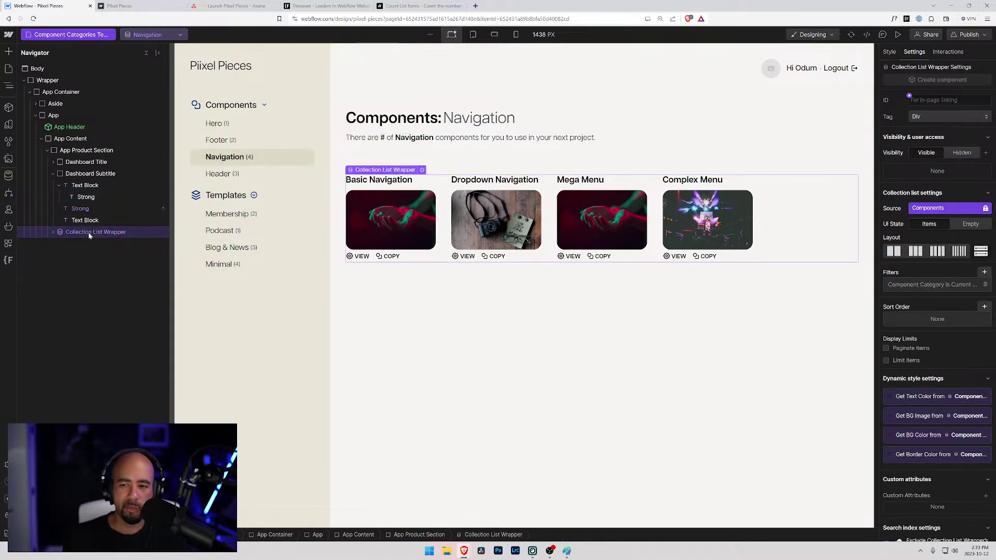
{"action": "scroll", "coordinate": [919, 353], "scroll_direction": "down", "scroll_amount": 1}
{"action": "scroll", "coordinate": [920, 353], "scroll_direction": "up", "scroll_amount": 1}
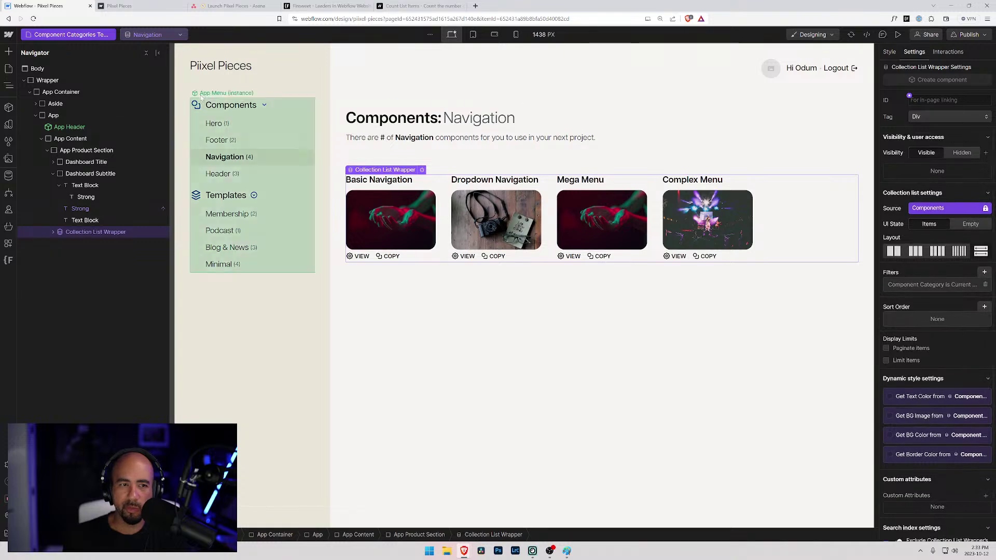
{"action": "left_click", "coordinate": [86, 34]}
- Select the Template Categories page's # span and copy the attribute name from the Finsweet docs
{"action": "left_click", "coordinate": [73, 306]}
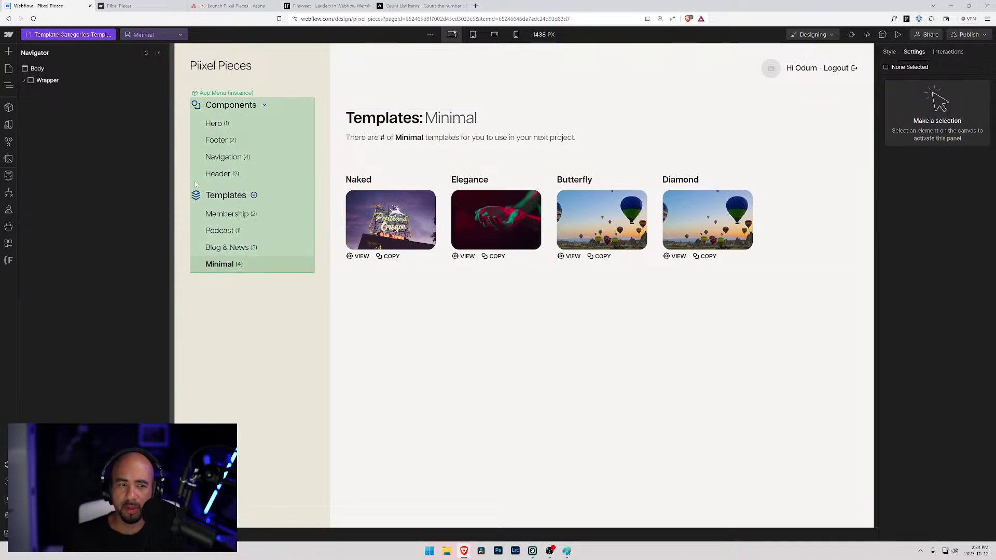
{"action": "left_click", "coordinate": [384, 141]}
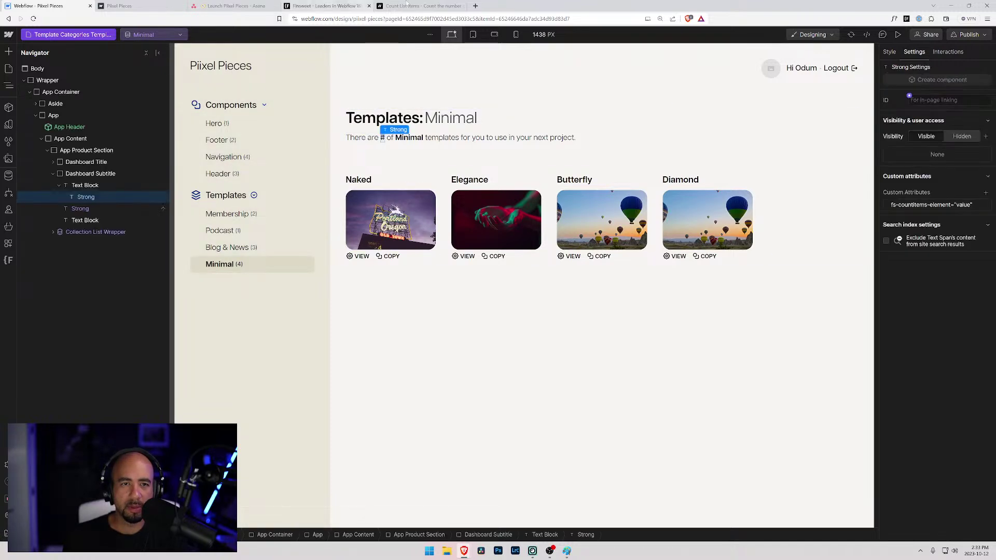
{"action": "left_click", "coordinate": [420, 5]}
{"action": "scroll", "coordinate": [372, 357], "scroll_direction": "down", "scroll_amount": 2}
{"action": "left_click", "coordinate": [413, 276]}
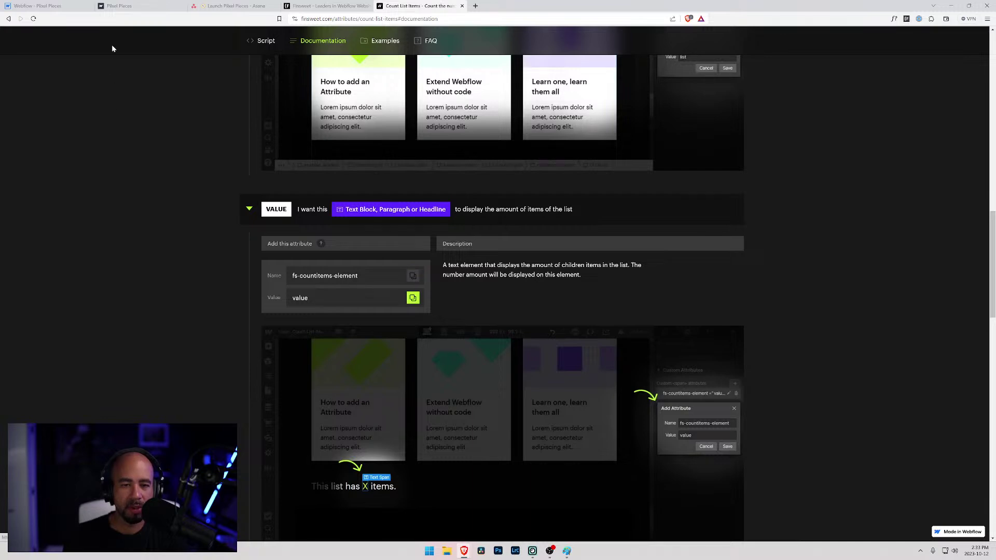
- Replace the # span's attribute name with fs-countitems-element, keep 'value', save, and reload the Designer
{"action": "left_click", "coordinate": [61, 10]}
{"action": "left_click", "coordinate": [922, 205]}
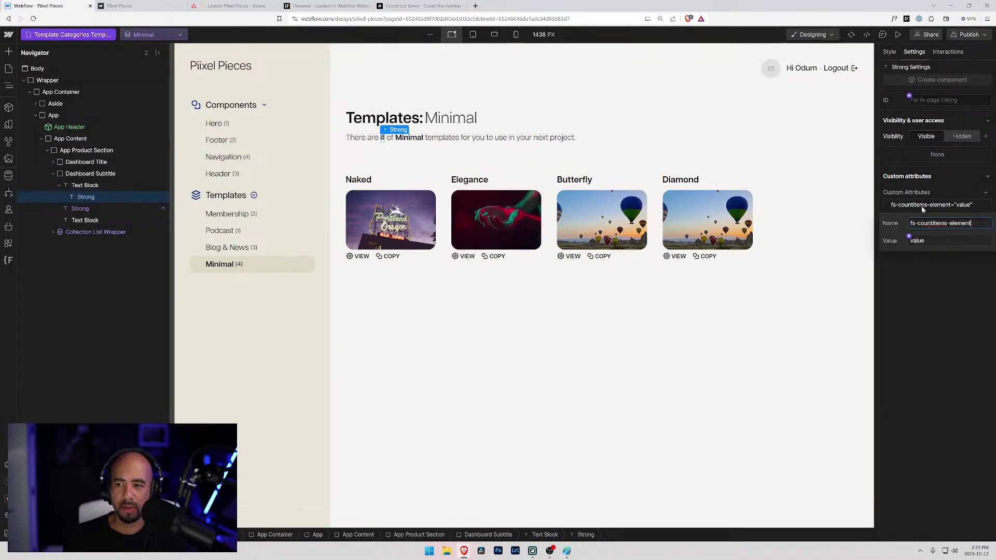
{"action": "left_click_drag", "start_coordinate": [975, 223], "coordinate": [893, 223]}
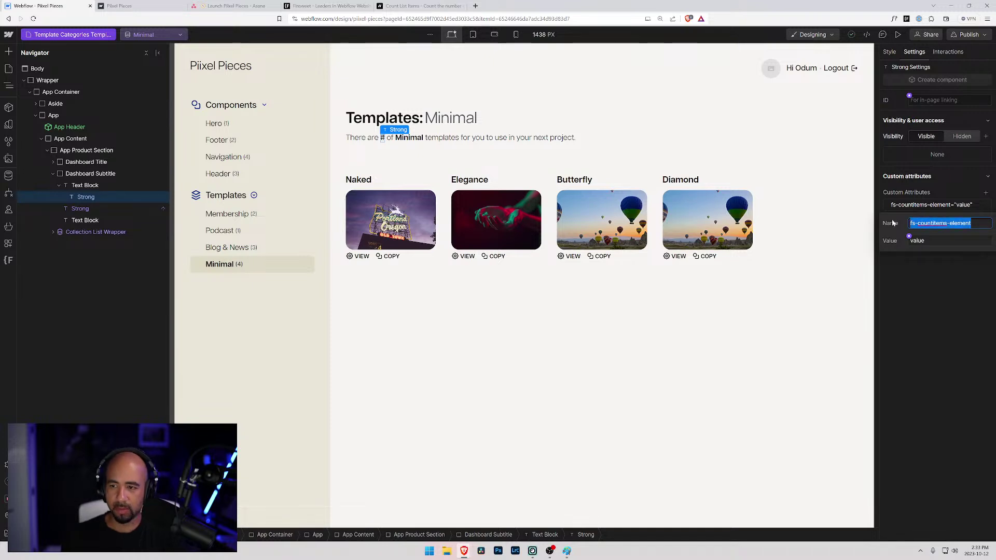
{"action": "key", "text": "End"}
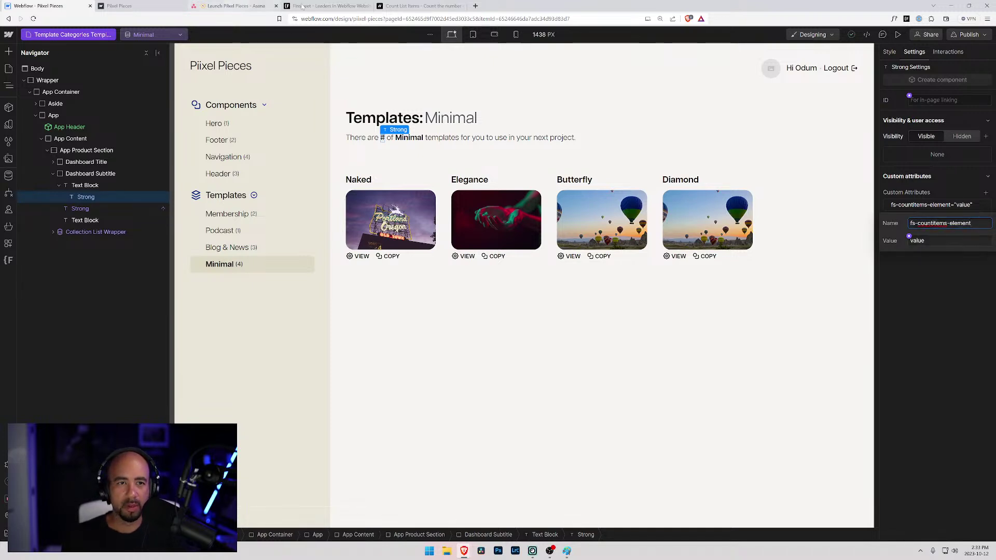
{"action": "left_click", "coordinate": [410, 6]}
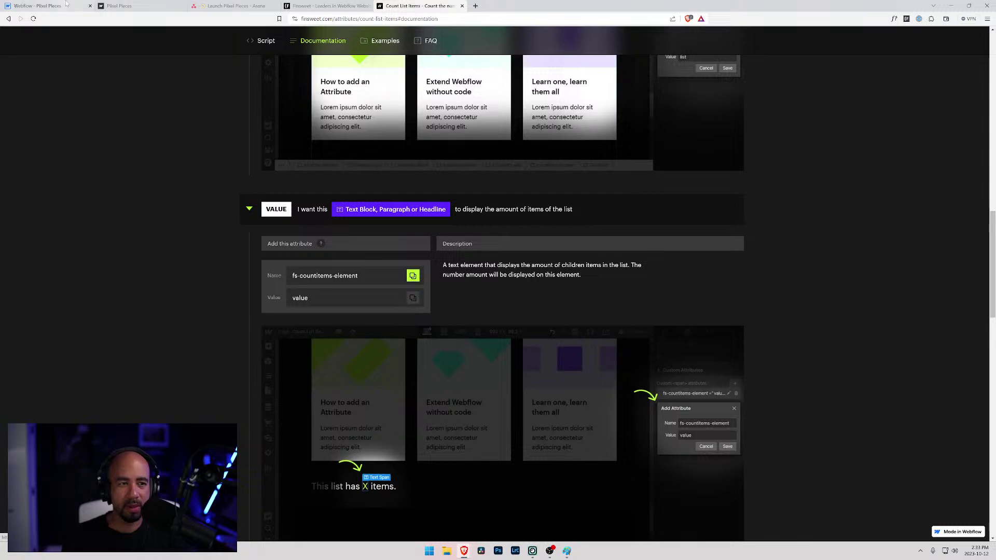
{"action": "left_click", "coordinate": [52, 6]}
{"action": "key", "text": "Tab"}
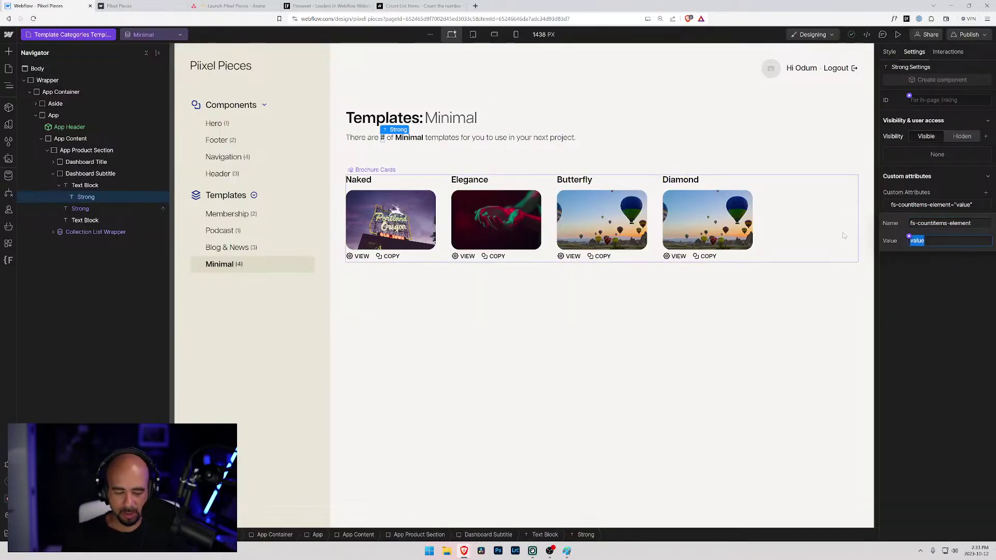
{"action": "key", "text": "Return"}
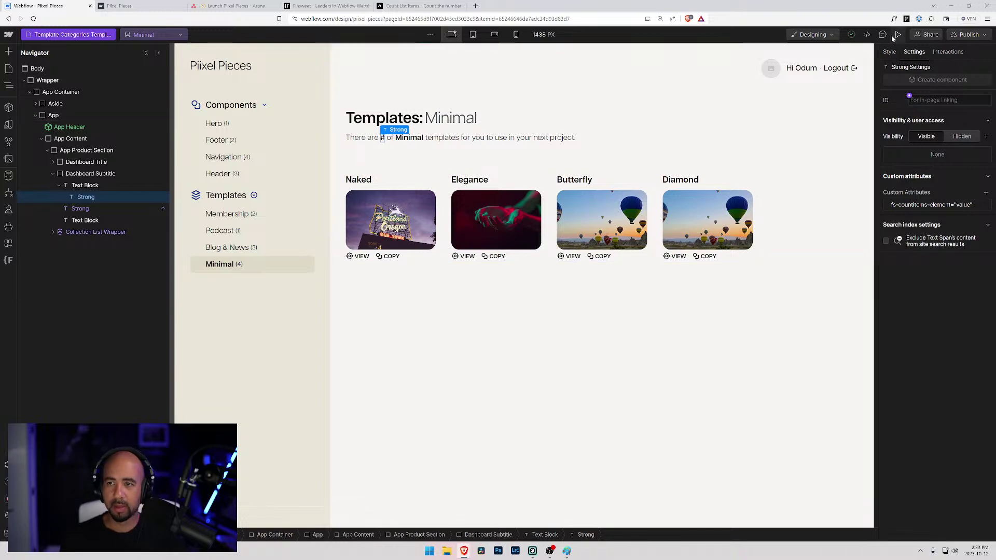
{"action": "key", "text": "ctrl+r"}
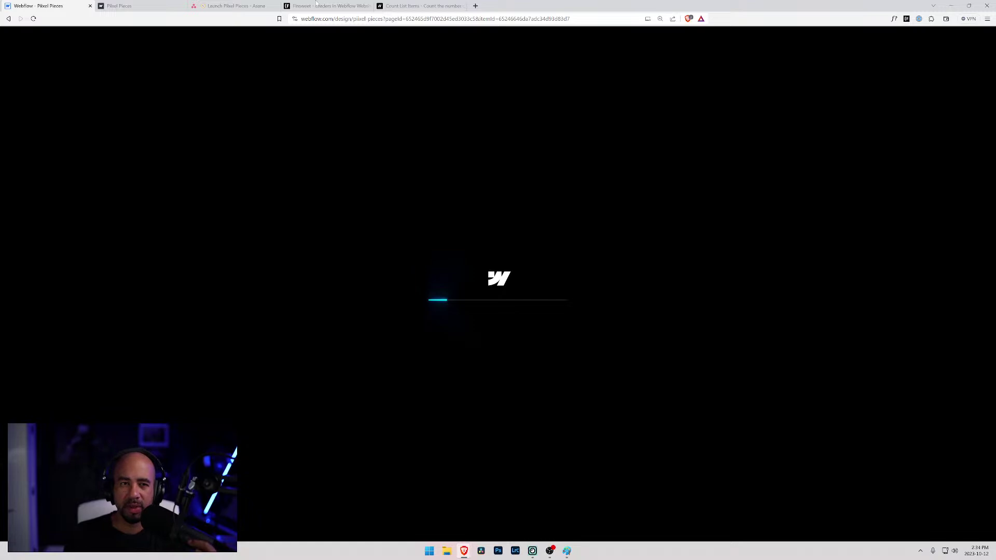
- Copy the fs-countitems-element attribute name from the docs and select the Brochure Cards list
{"action": "left_click", "coordinate": [410, 6]}
{"action": "scroll", "coordinate": [366, 253], "scroll_direction": "up", "scroll_amount": 3}
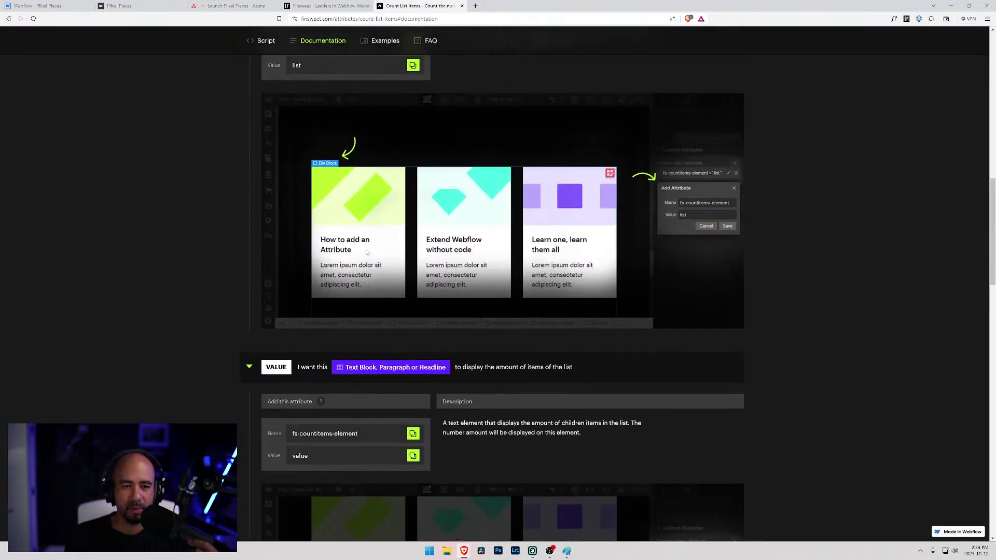
{"action": "scroll", "coordinate": [352, 244], "scroll_direction": "up", "scroll_amount": 3}
{"action": "left_click", "coordinate": [412, 197]}
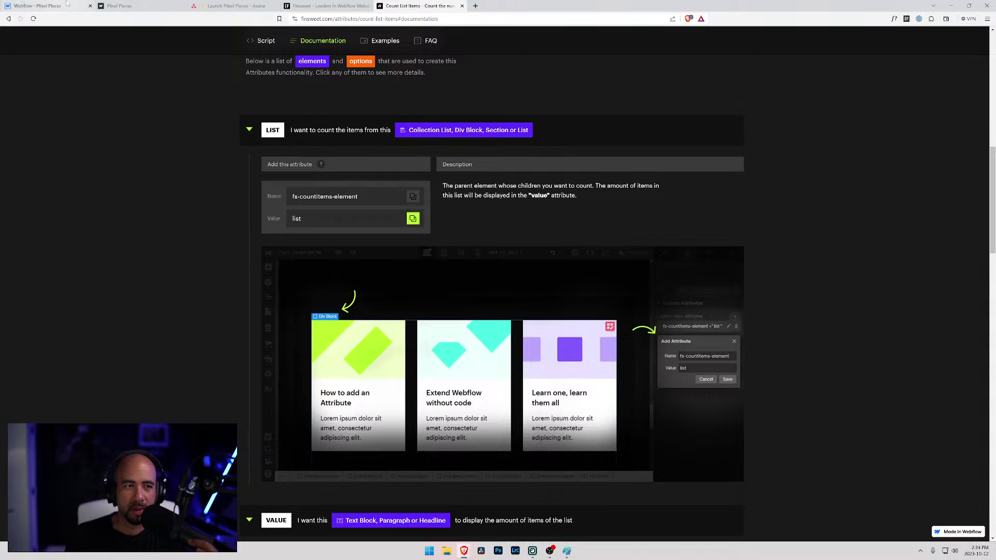
{"action": "left_click", "coordinate": [83, 7]}
{"action": "left_click", "coordinate": [390, 219]}
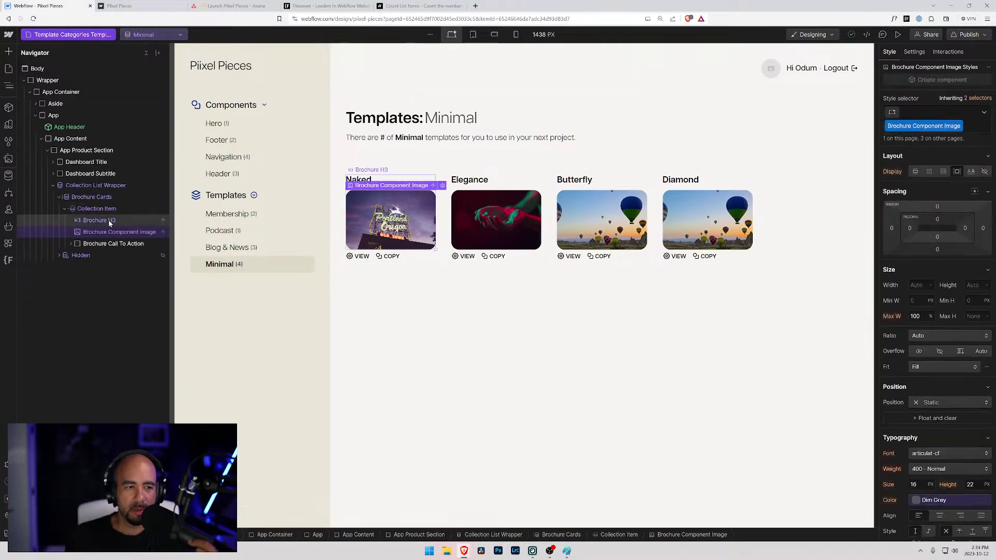
{"action": "left_click", "coordinate": [91, 197]}
- Delete Brochure Cards' old count attribute and add a new one named fs-countitems-element
{"action": "scroll", "coordinate": [895, 214], "scroll_direction": "down", "scroll_amount": 5}
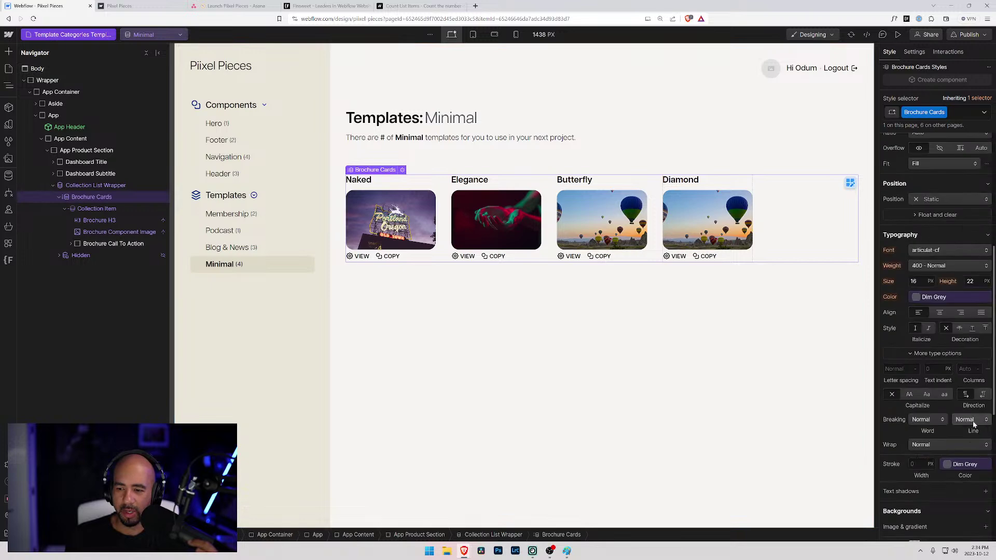
{"action": "left_click", "coordinate": [914, 52]}
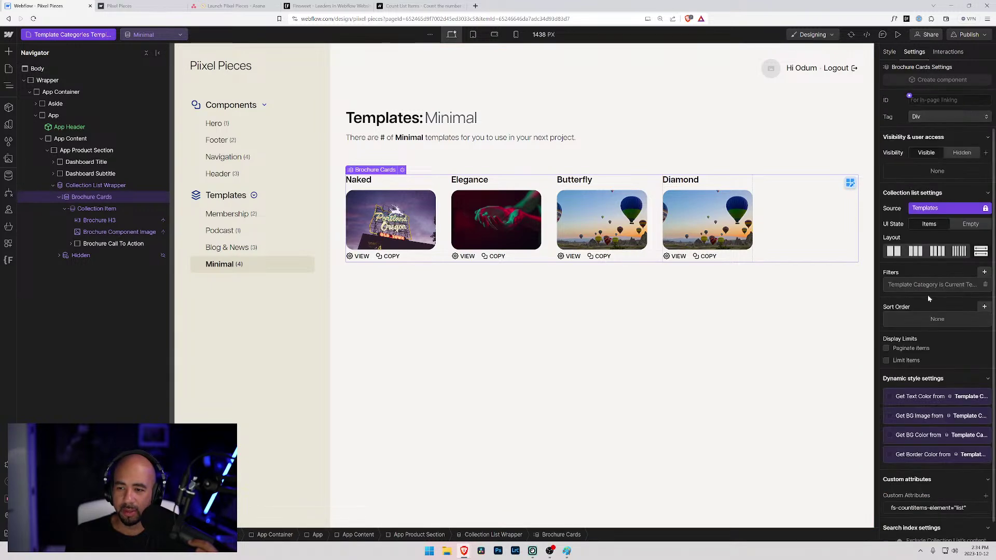
{"action": "scroll", "coordinate": [948, 446], "scroll_direction": "down", "scroll_amount": 1}
{"action": "left_click", "coordinate": [987, 498]}
{"action": "left_click", "coordinate": [986, 484]}
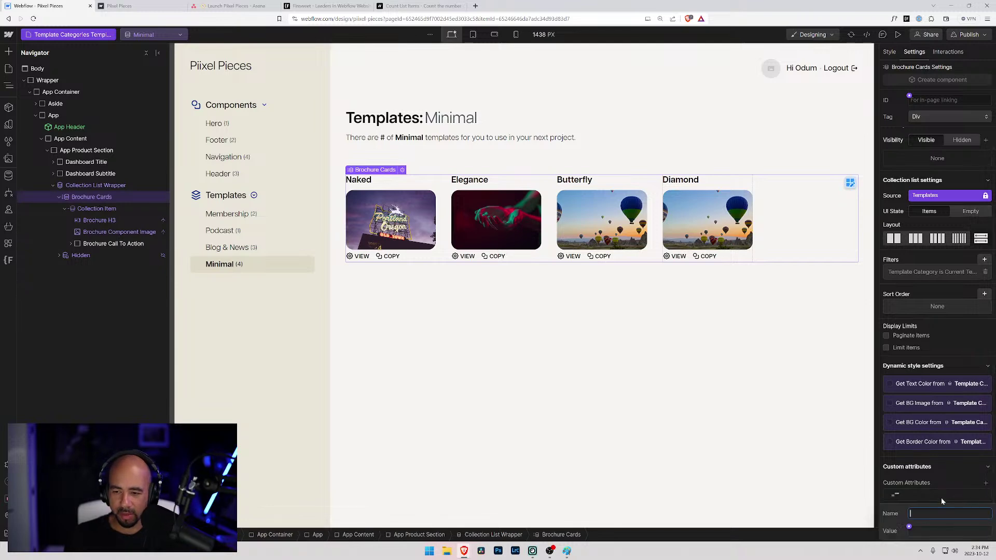
{"action": "key", "text": "ctrl+v"}
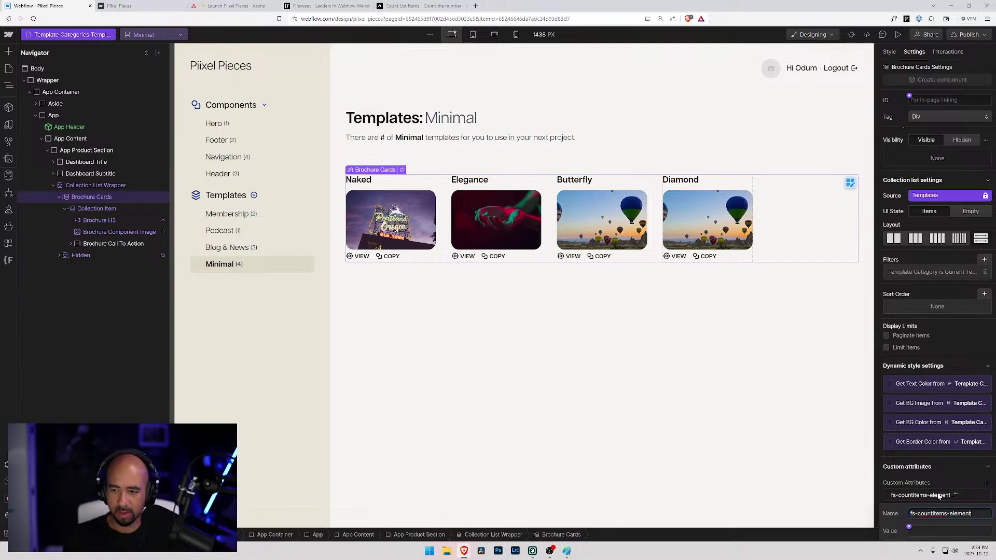
- Copy 'list' from the docs, paste it as the attribute value, and save
{"action": "left_click", "coordinate": [419, 6]}
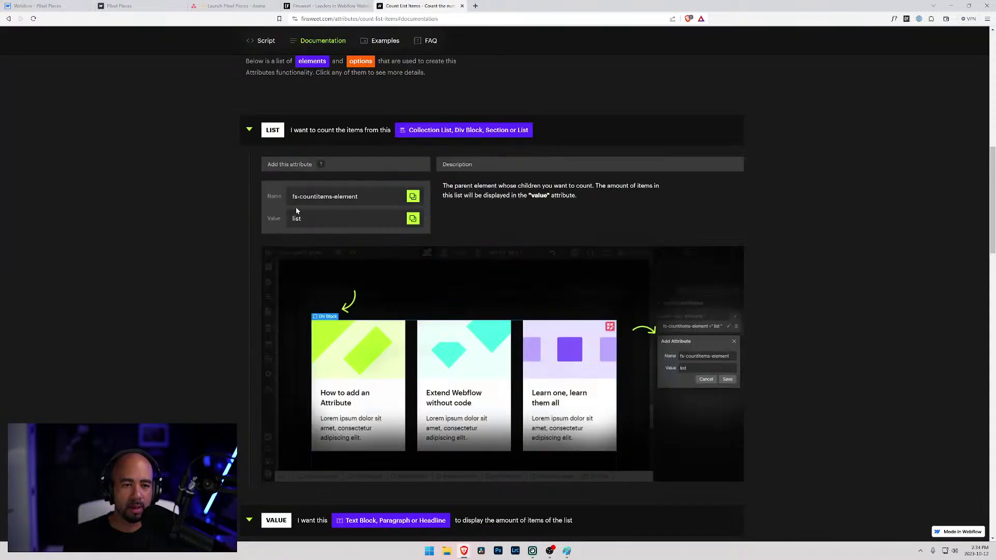
{"action": "left_click", "coordinate": [413, 219]}
{"action": "left_click", "coordinate": [31, 6]}
{"action": "key", "text": "ctrl+v"}
{"action": "key", "text": "Return"}
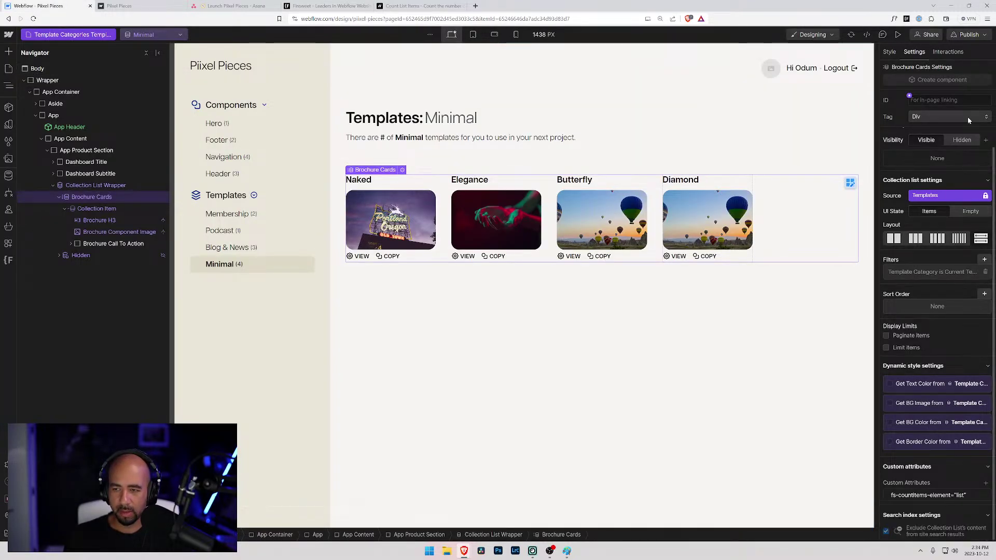
{"action": "left_click", "coordinate": [969, 34]}
- Publish the site to staging and check the live Membership templates page
{"action": "left_click", "coordinate": [946, 189]}
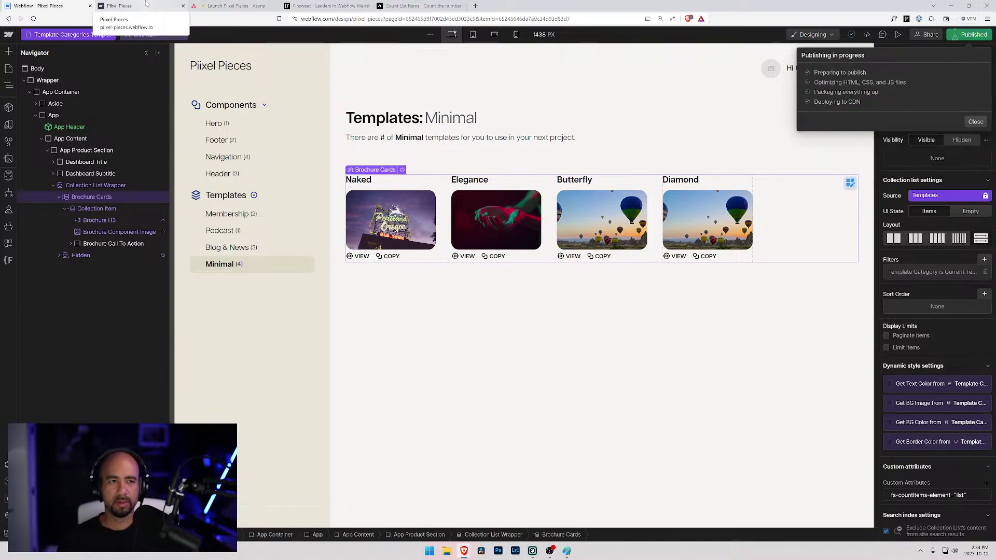
{"action": "left_click", "coordinate": [147, 5]}
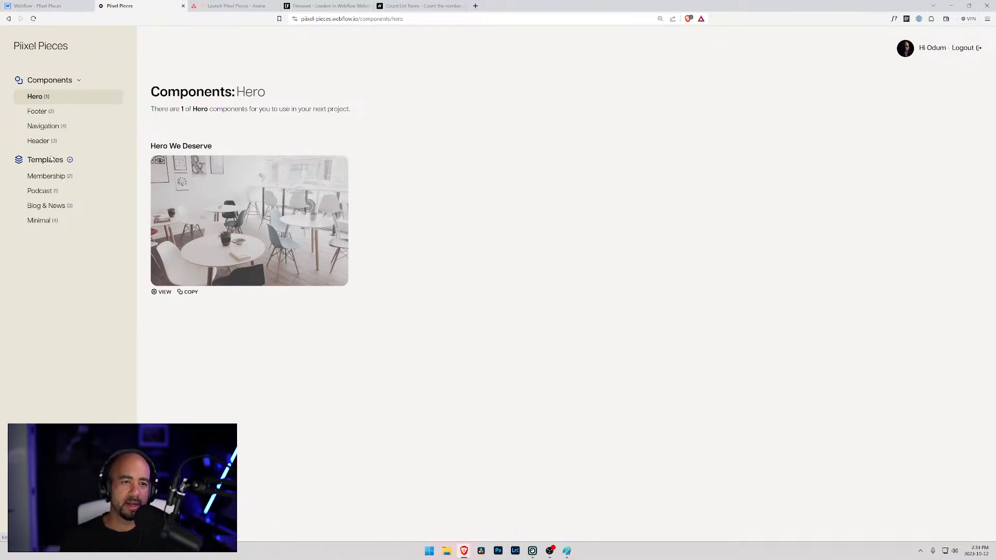
{"action": "left_click", "coordinate": [52, 177]}
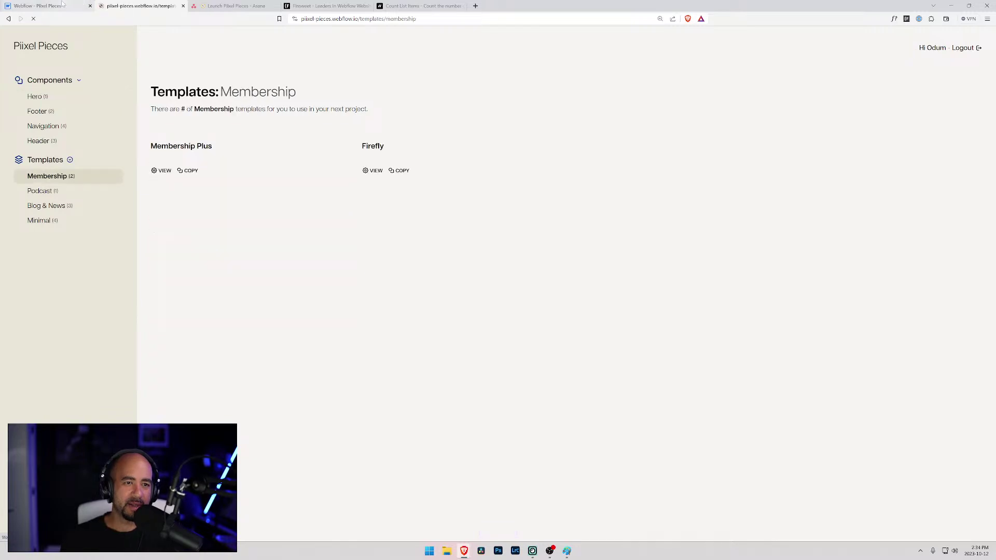
{"action": "left_click", "coordinate": [61, 5]}
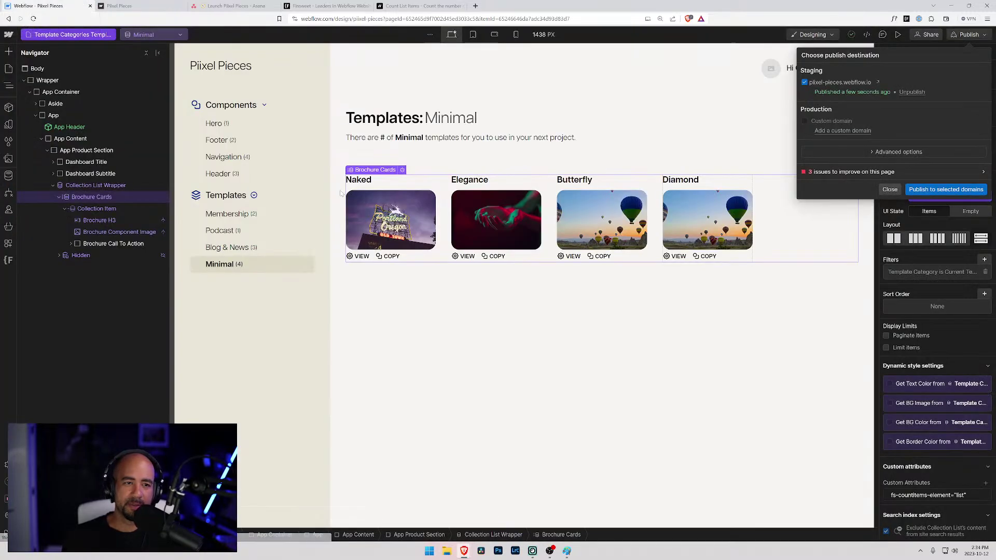
{"action": "left_click", "coordinate": [891, 194]}
- Copy the Count List Items script from the Finsweet docs
{"action": "left_click", "coordinate": [326, 6]}
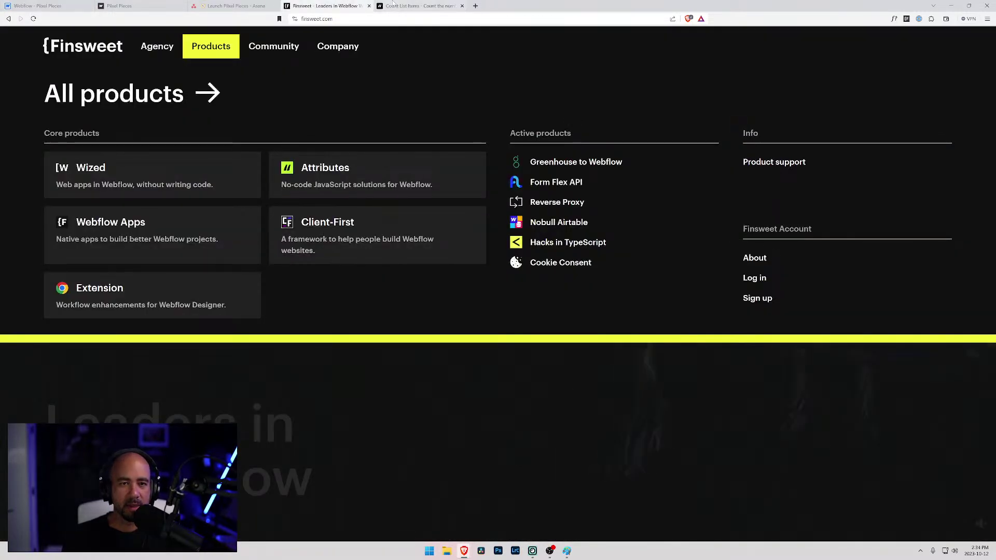
{"action": "left_click", "coordinate": [391, 6]}
{"action": "scroll", "coordinate": [331, 207], "scroll_direction": "up", "scroll_amount": 10}
{"action": "left_click", "coordinate": [711, 327]}
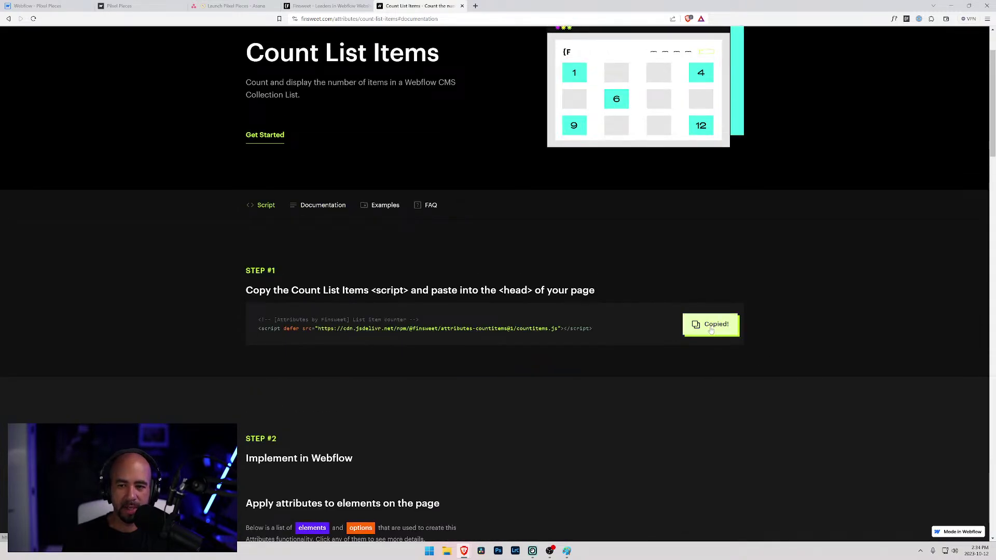
{"action": "left_click", "coordinate": [62, 5]}
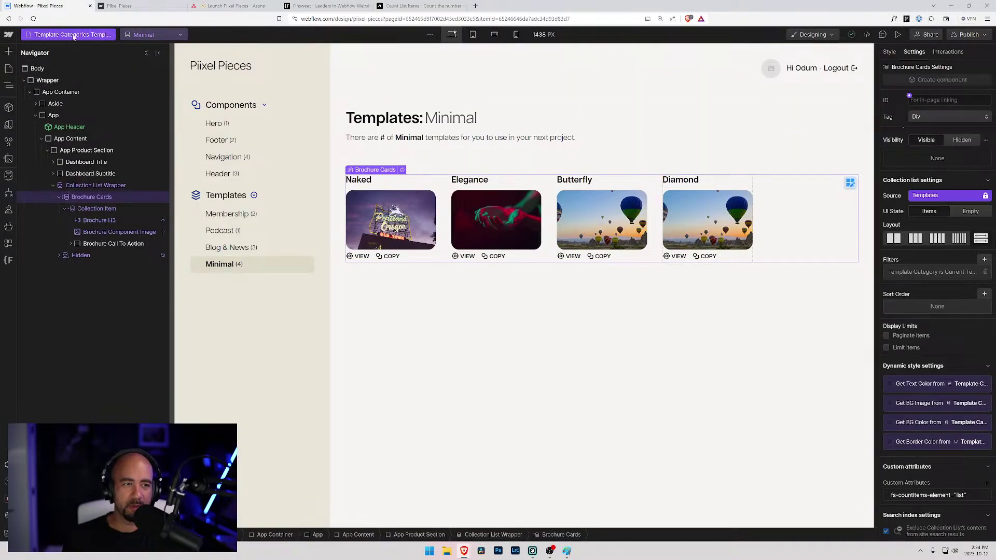
- Paste the Count List Items script into the Template Categories Template's head code, removing the comment line
{"action": "left_click", "coordinate": [75, 35]}
{"action": "left_click", "coordinate": [124, 306]}
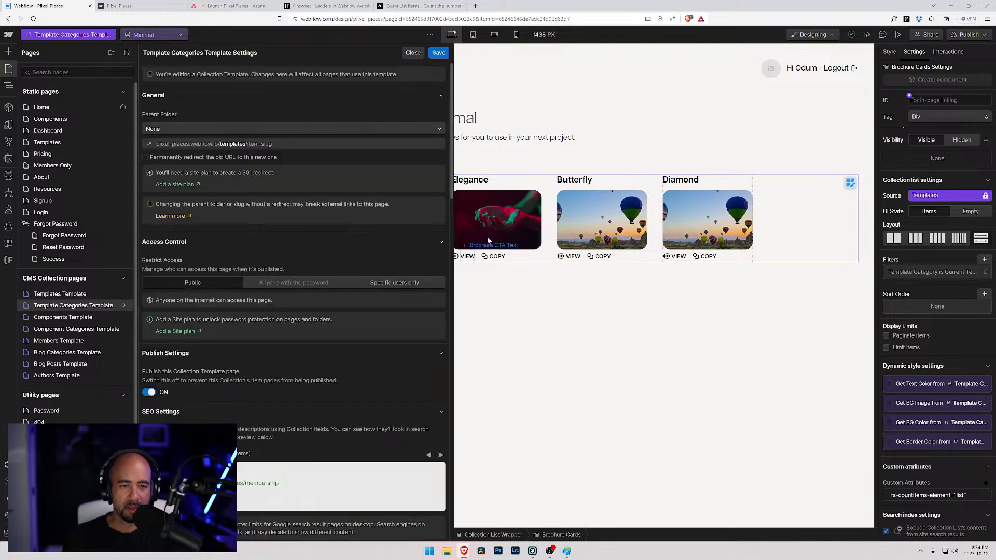
{"action": "scroll", "coordinate": [248, 334], "scroll_direction": "down", "scroll_amount": 15}
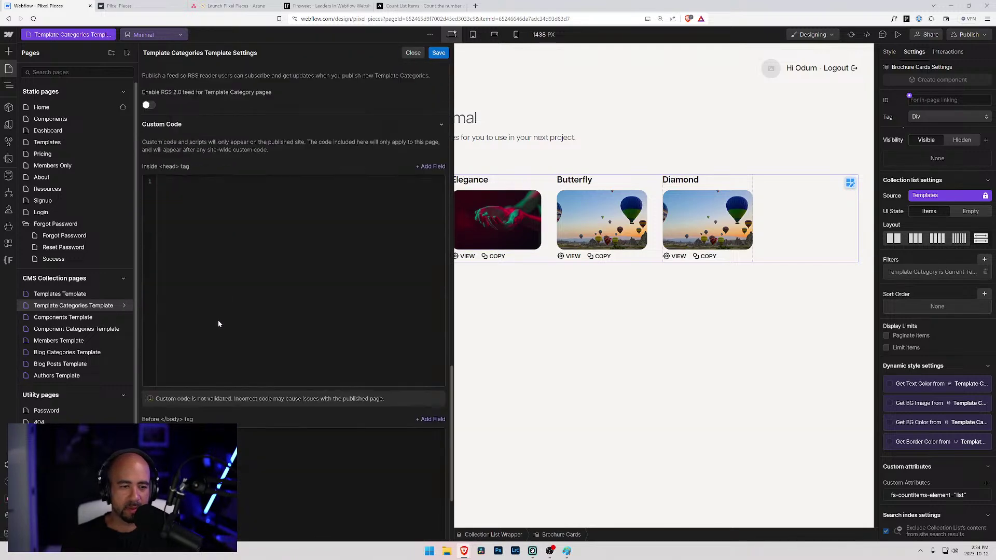
{"action": "scroll", "coordinate": [224, 327], "scroll_direction": "down", "scroll_amount": 3}
{"action": "left_click", "coordinate": [208, 123]}
{"action": "key", "text": "ctrl+v"}
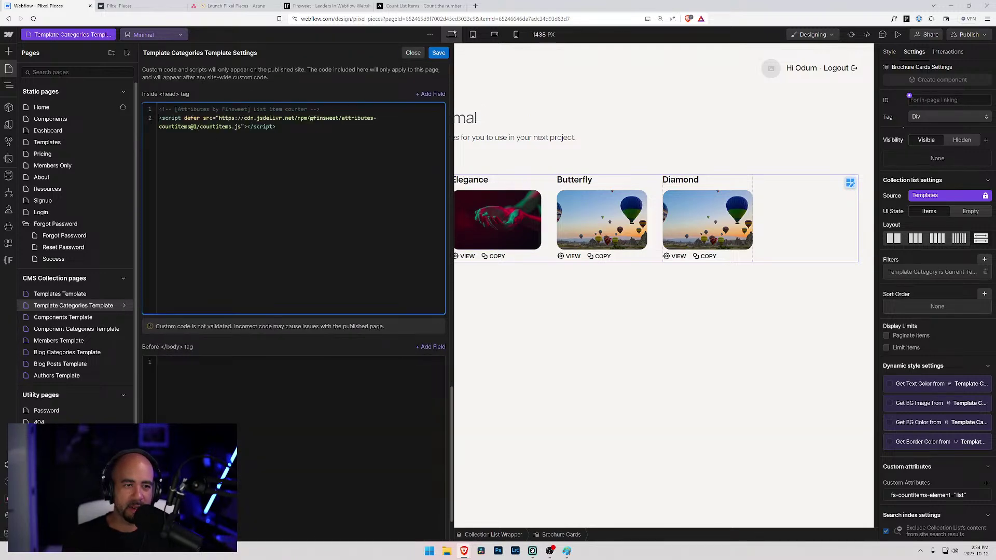
{"action": "left_click_drag", "start_coordinate": [159, 119], "coordinate": [148, 95]}
{"action": "key", "text": "BackSpace"}
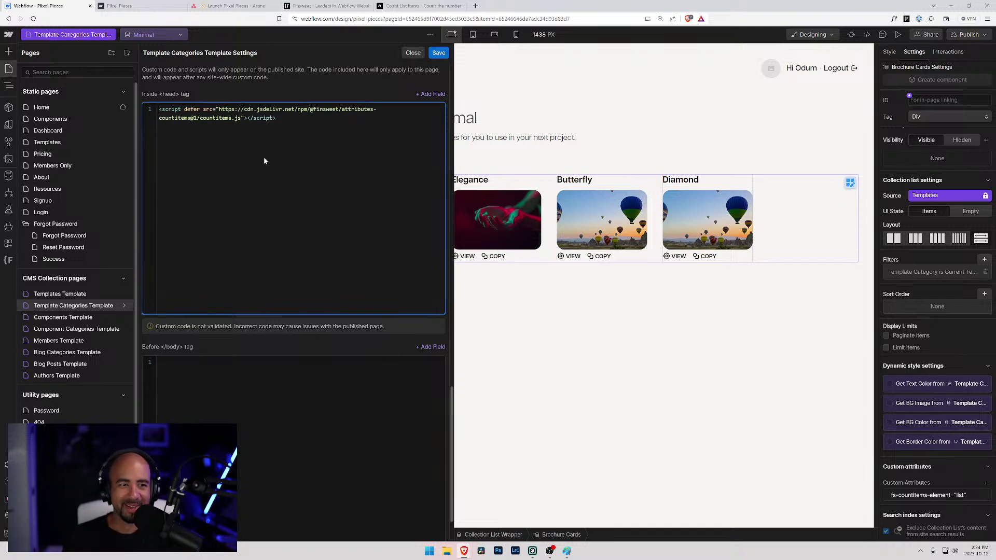
- Save the page settings and publish the site to the staging domain
{"action": "left_click", "coordinate": [438, 52]}
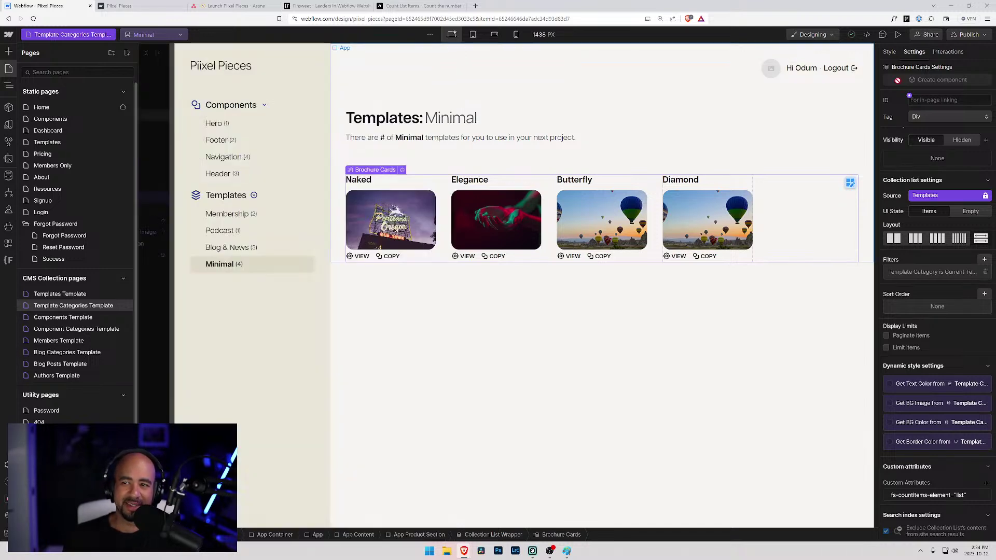
{"action": "left_click", "coordinate": [967, 34]}
{"action": "left_click", "coordinate": [946, 190]}
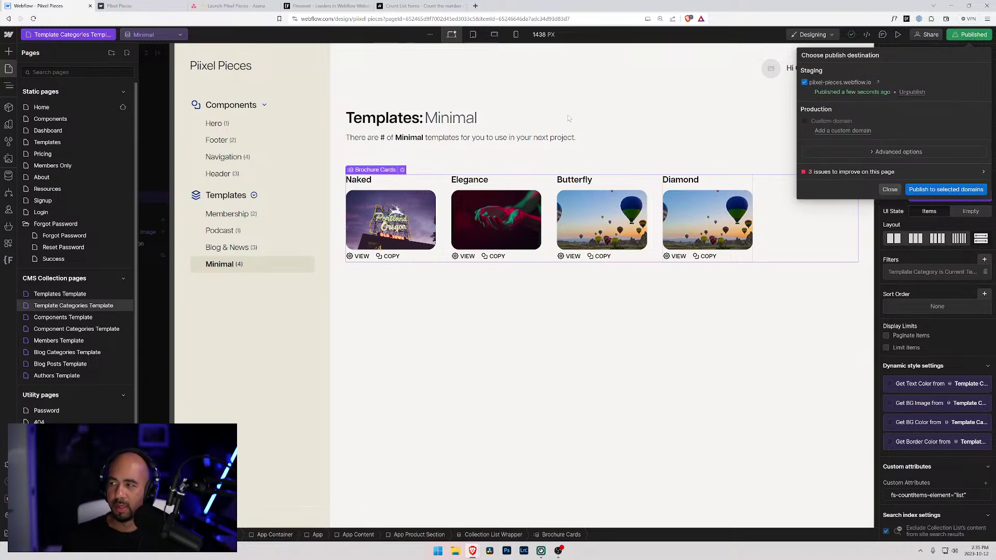
- Reload the live Membership page to confirm 'There are 2 of Membership templates', then dismiss the publish options
{"action": "left_click", "coordinate": [328, 7]}
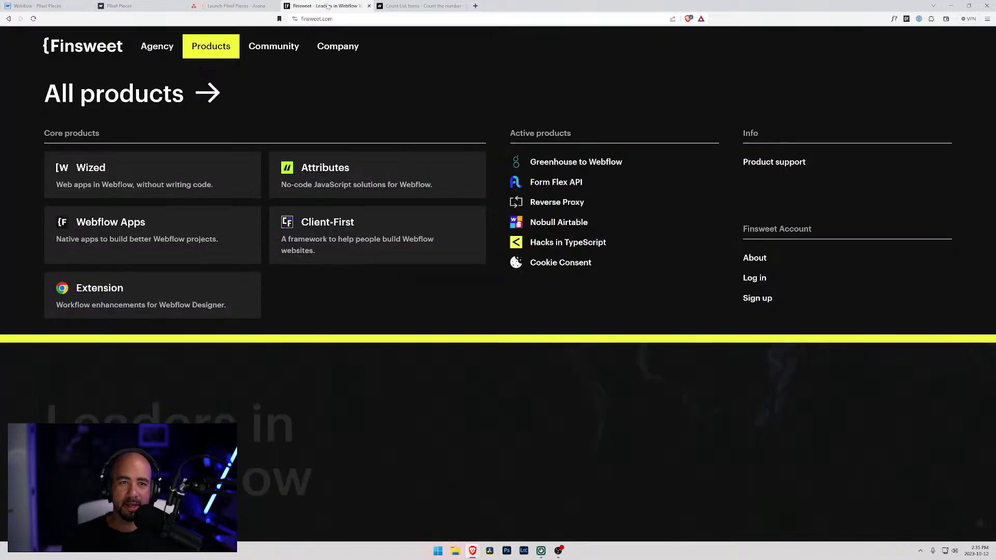
{"action": "left_click", "coordinate": [119, 6]}
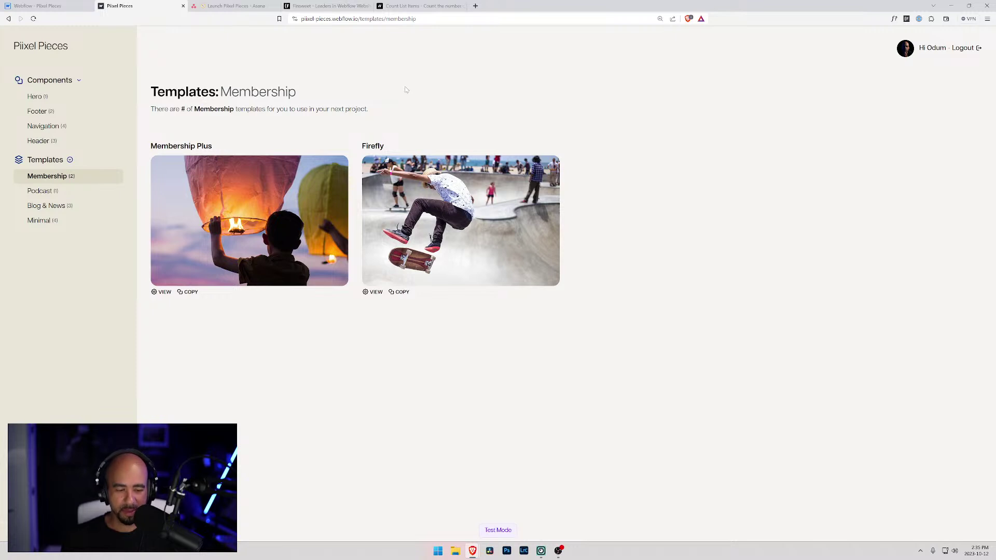
{"action": "key", "text": "F5"}
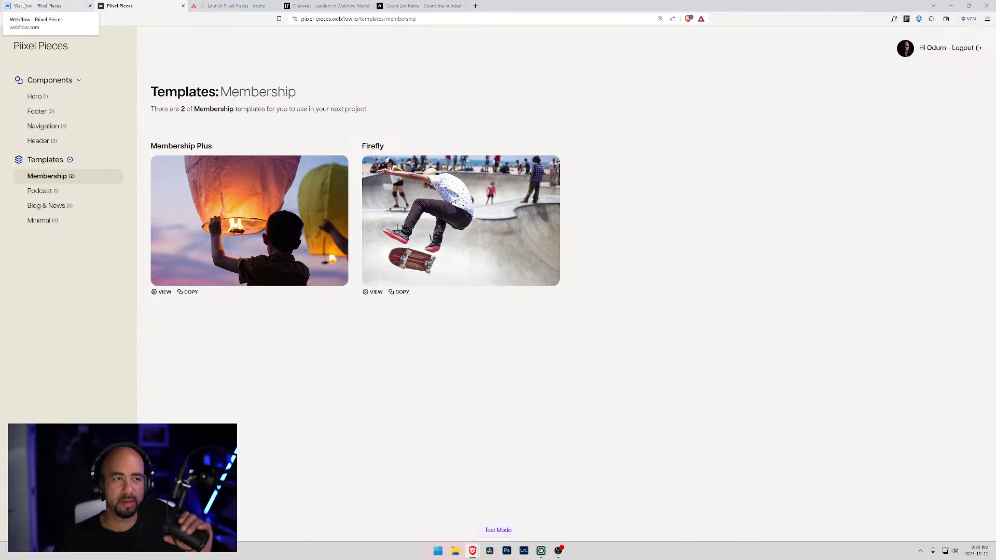
{"action": "left_click", "coordinate": [34, 5]}
{"action": "left_click", "coordinate": [916, 214]}
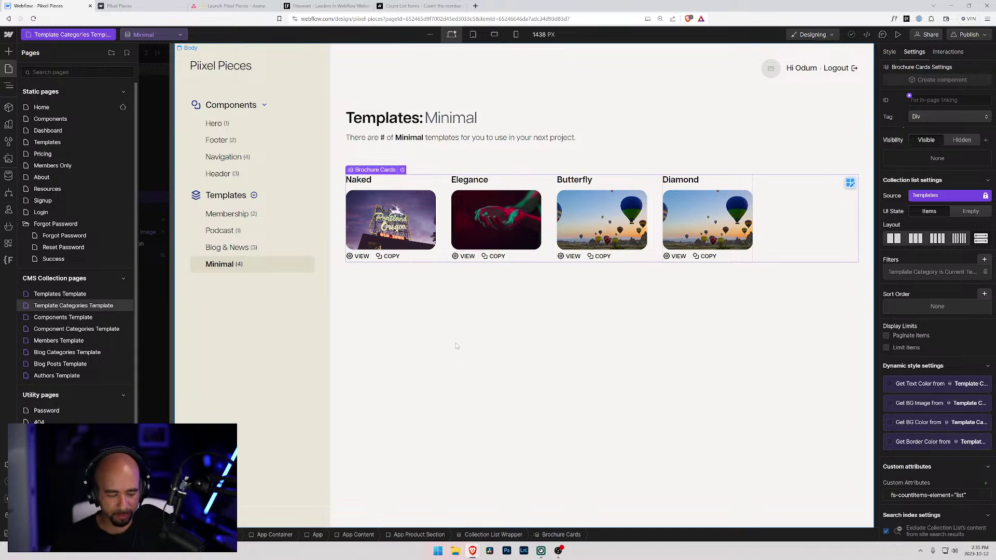
- Launch Figma from the system search
{"action": "key", "text": "super"}
{"action": "type", "text": "figma"}
{"action": "key", "text": "Return"}
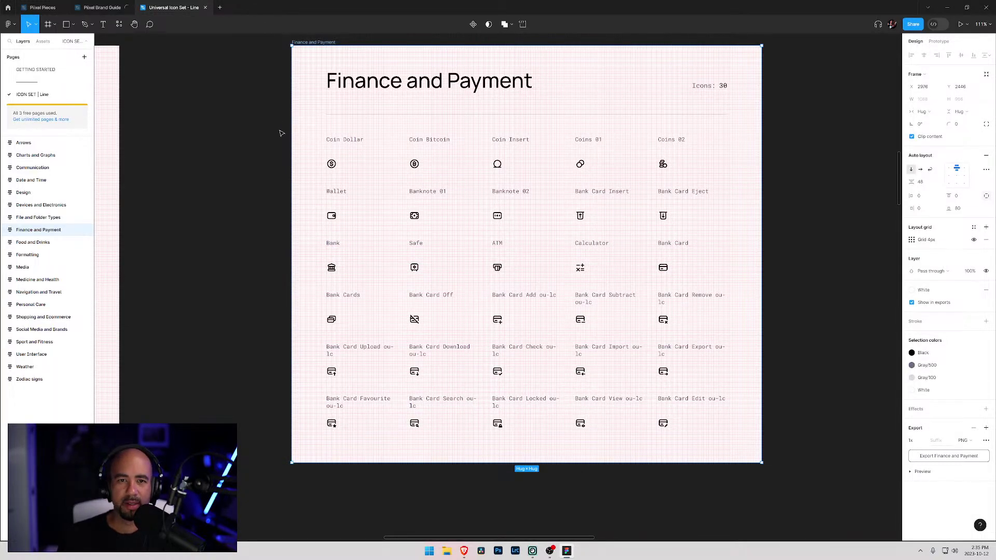
- Inspect the Finance and Payment icons at 100%, pan to File and Folder Types, then minimize Figma
{"action": "key", "text": "shift+equal"}
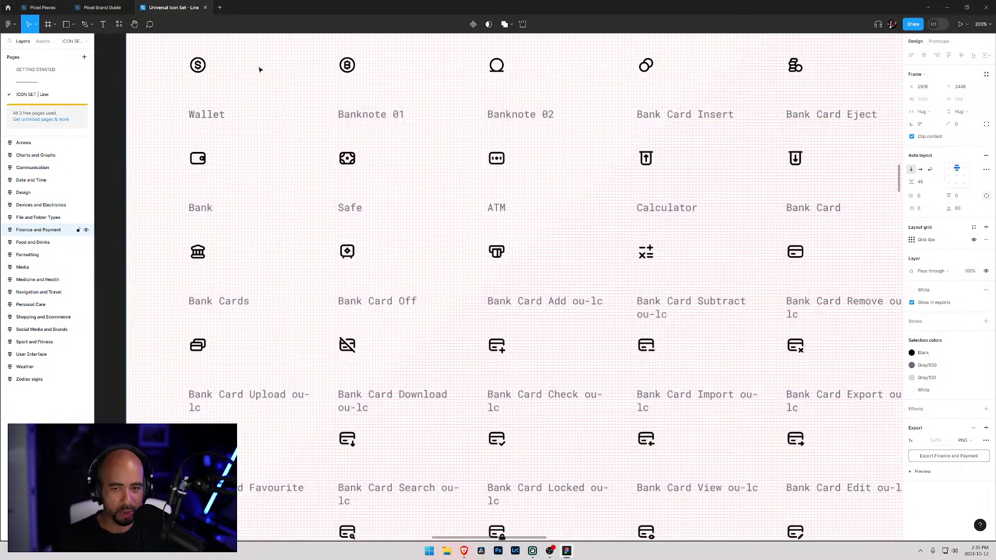
{"action": "key", "text": "shift+0"}
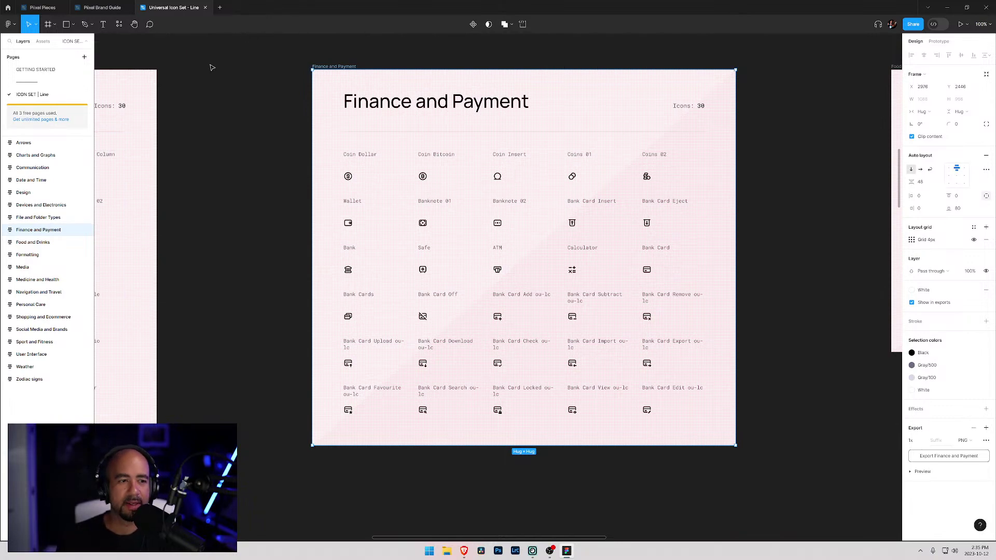
{"action": "left_click_drag", "start_coordinate": [206, 193], "coordinate": [593, 235]}
{"action": "left_click_drag", "start_coordinate": [258, 165], "coordinate": [553, 176]}
{"action": "left_click_drag", "start_coordinate": [244, 147], "coordinate": [335, 132]}
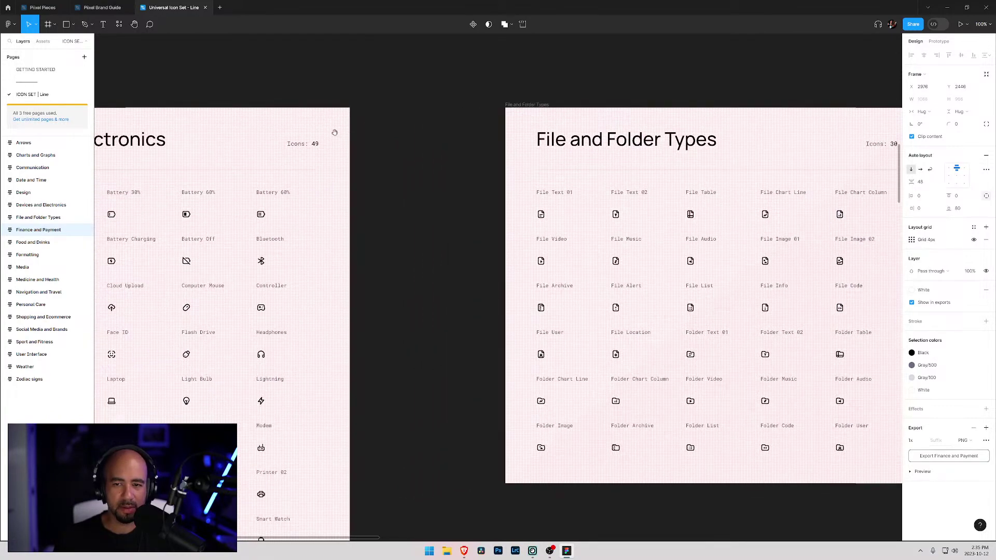
{"action": "left_click", "coordinate": [947, 7]}
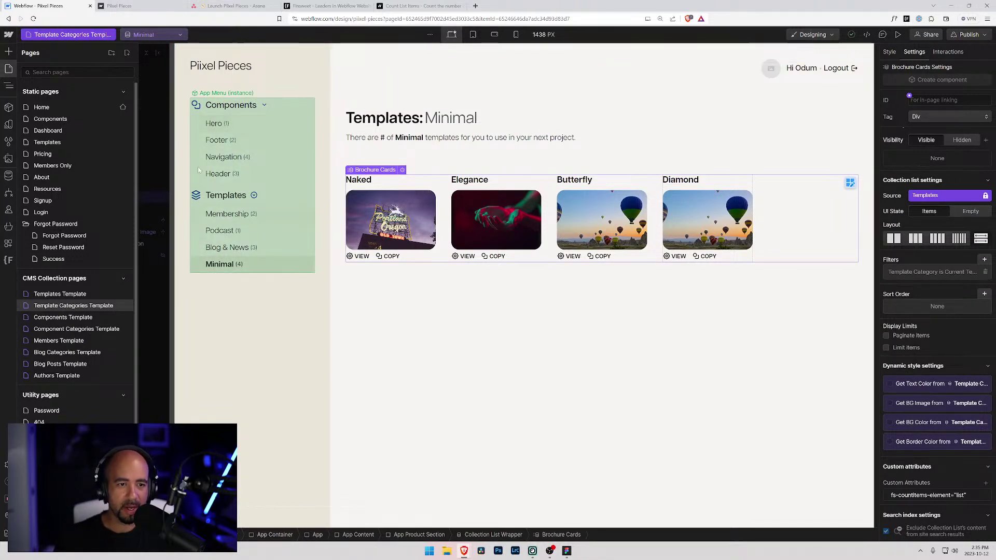
{"action": "key", "text": "alt+Tab"}
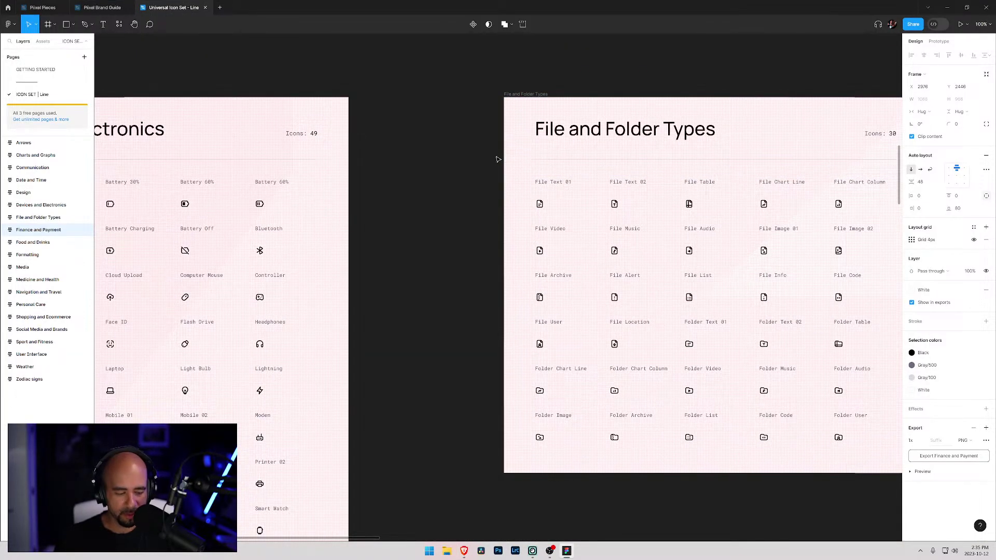
{"action": "key", "text": "alt+Tab"}
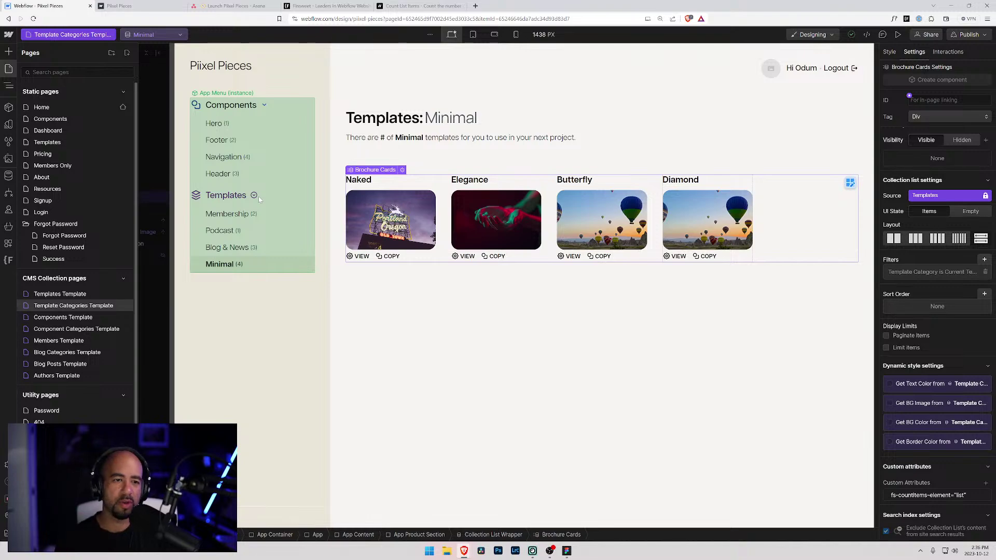
{"action": "key", "text": "alt+Tab"}
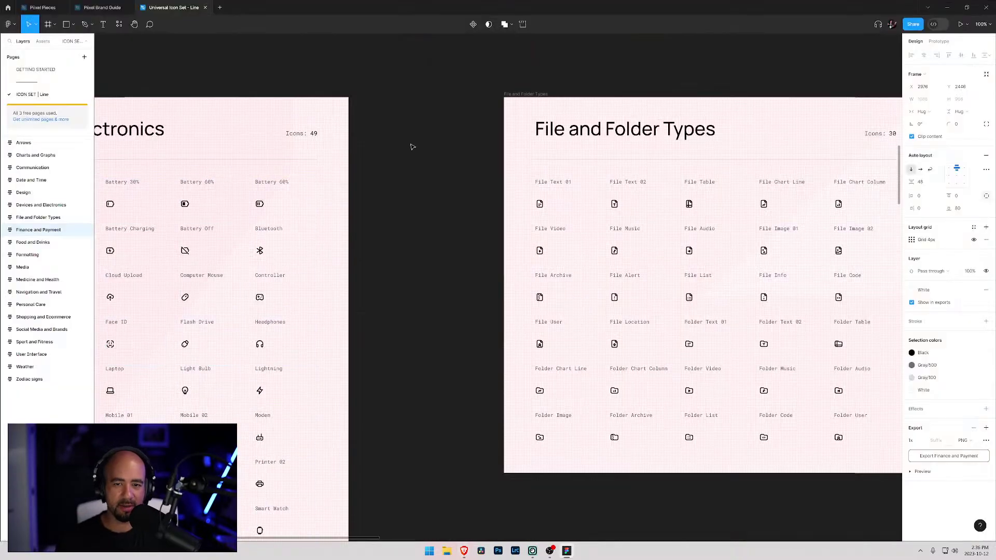
{"action": "left_click_drag", "start_coordinate": [220, 200], "coordinate": [539, 171]}
{"action": "scroll", "coordinate": [538, 170], "scroll_direction": "up", "scroll_amount": 10}
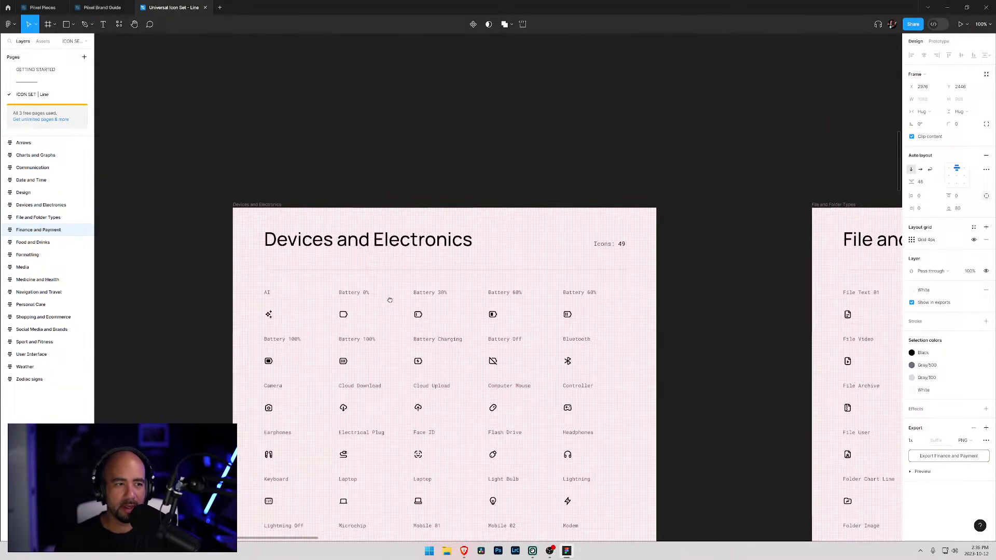
{"action": "scroll", "coordinate": [509, 445], "scroll_direction": "up", "scroll_amount": 10}
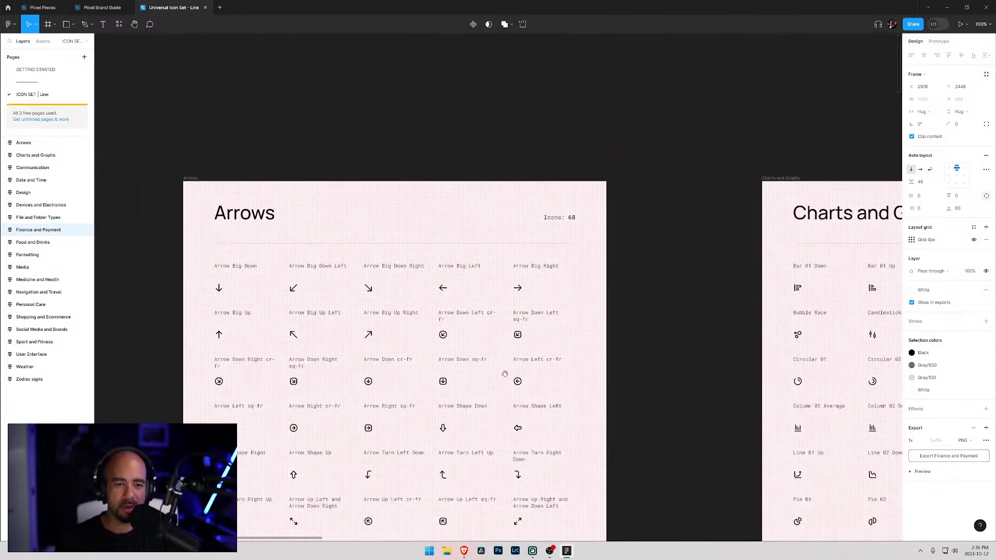
{"action": "scroll", "coordinate": [470, 520], "scroll_direction": "down", "scroll_amount": 10}
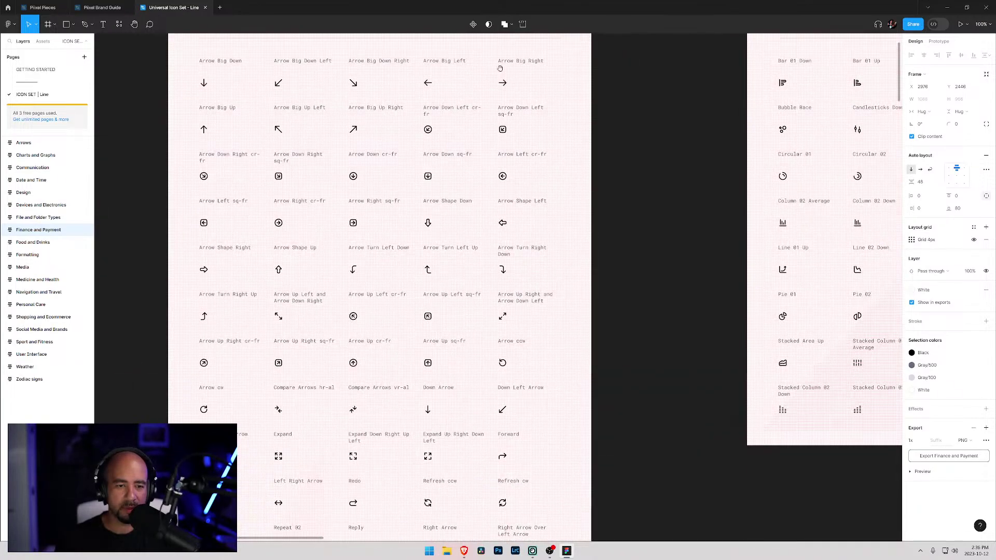
{"action": "scroll", "coordinate": [325, 216], "scroll_direction": "right", "scroll_amount": 8}
{"action": "scroll", "coordinate": [563, 275], "scroll_direction": "right", "scroll_amount": 5}
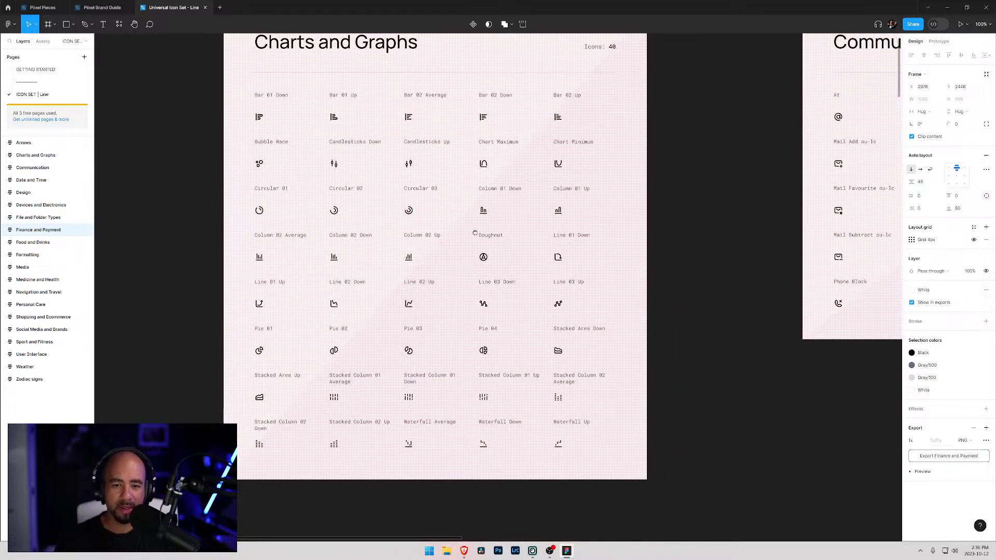
{"action": "scroll", "coordinate": [207, 307], "scroll_direction": "right", "scroll_amount": 9}
{"action": "scroll", "coordinate": [212, 246], "scroll_direction": "right", "scroll_amount": 15}
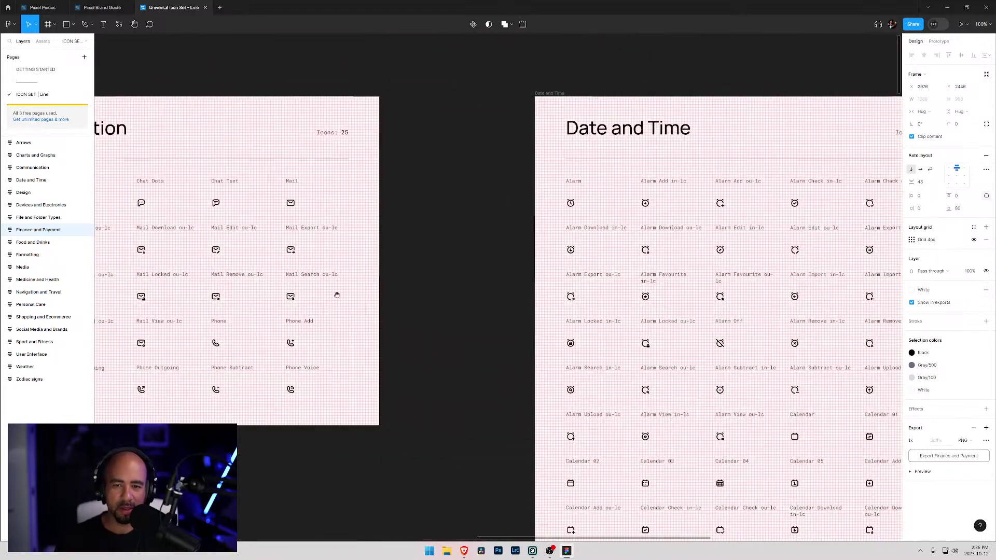
{"action": "scroll", "coordinate": [212, 246], "scroll_direction": "left", "scroll_amount": 6}
{"action": "scroll", "coordinate": [403, 239], "scroll_direction": "down", "scroll_amount": 10}
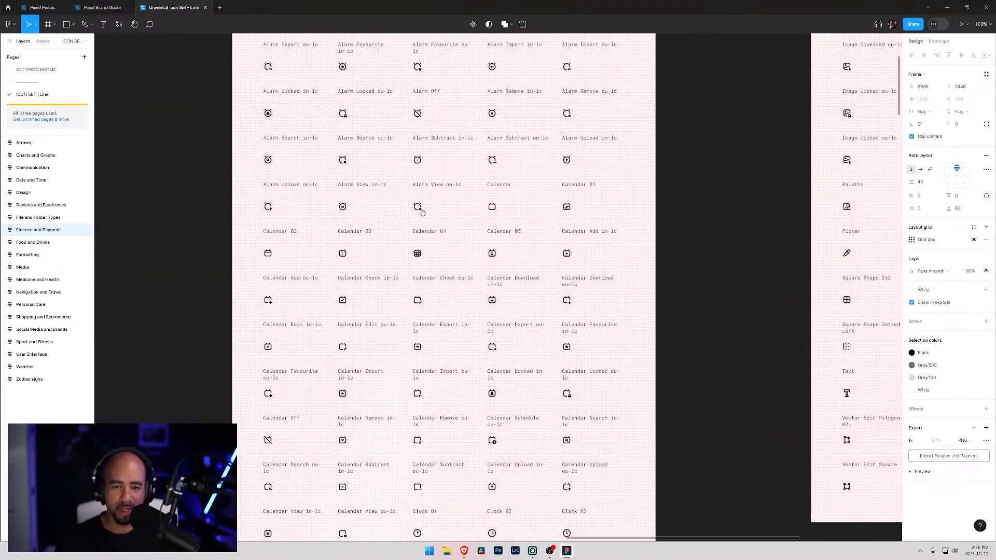
{"action": "scroll", "coordinate": [544, 273], "scroll_direction": "right", "scroll_amount": 10}
{"action": "scroll", "coordinate": [249, 364], "scroll_direction": "up", "scroll_amount": 7}
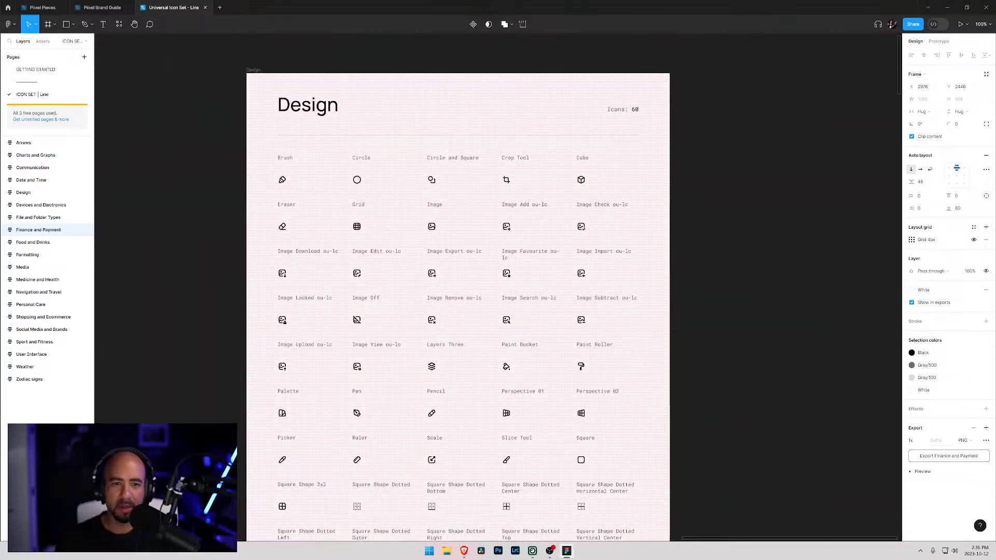
{"action": "scroll", "coordinate": [283, 343], "scroll_direction": "down", "scroll_amount": 3}
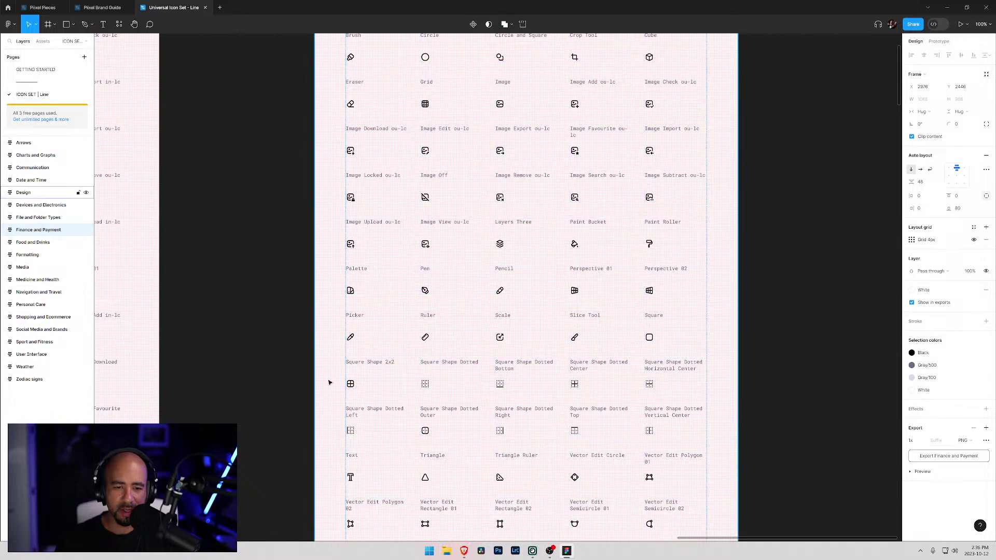
{"action": "scroll", "coordinate": [460, 231], "scroll_direction": "up", "scroll_amount": 3}
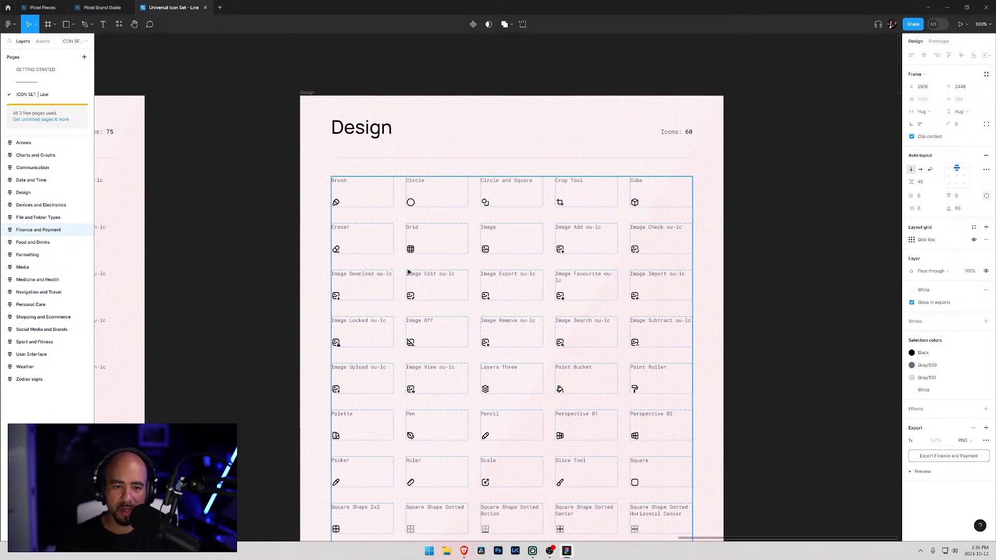
{"action": "scroll", "coordinate": [445, 238], "scroll_direction": "down", "scroll_amount": 4}
{"action": "scroll", "coordinate": [445, 238], "scroll_direction": "down", "scroll_amount": 4}
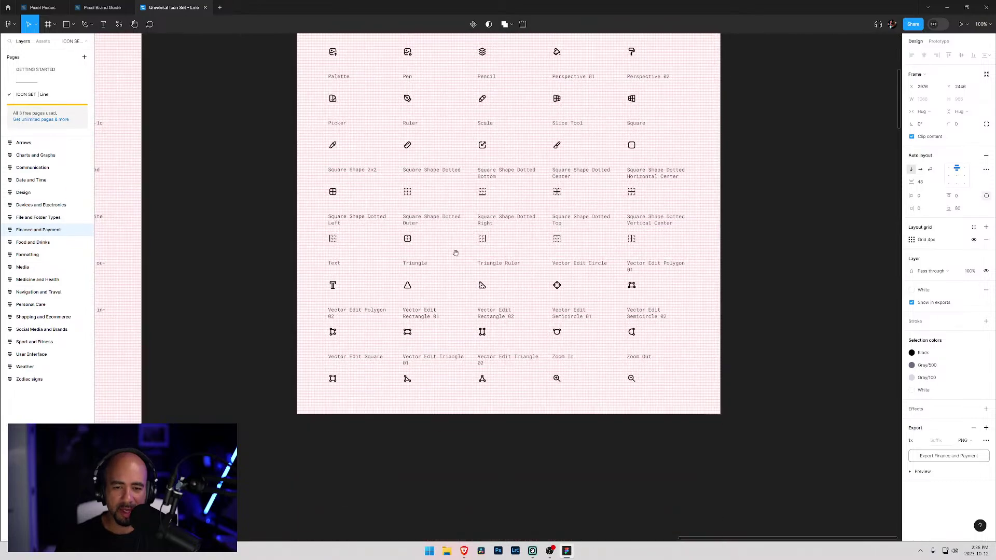
{"action": "scroll", "coordinate": [390, 291], "scroll_direction": "left", "scroll_amount": 1}
{"action": "scroll", "coordinate": [391, 291], "scroll_direction": "down", "scroll_amount": 13}
{"action": "scroll", "coordinate": [447, 356], "scroll_direction": "right", "scroll_amount": 1}
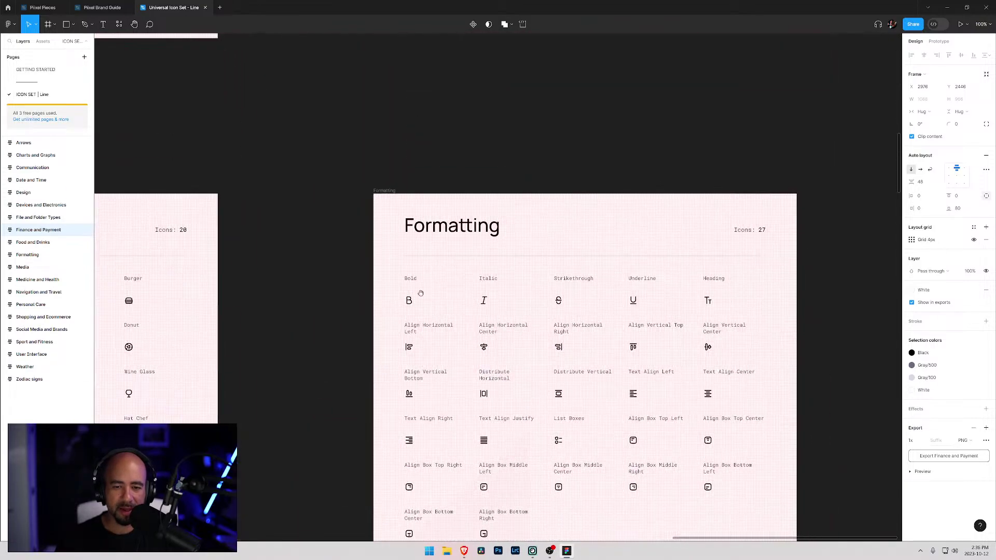
{"action": "scroll", "coordinate": [506, 267], "scroll_direction": "left", "scroll_amount": 10}
{"action": "scroll", "coordinate": [505, 267], "scroll_direction": "up", "scroll_amount": 1}
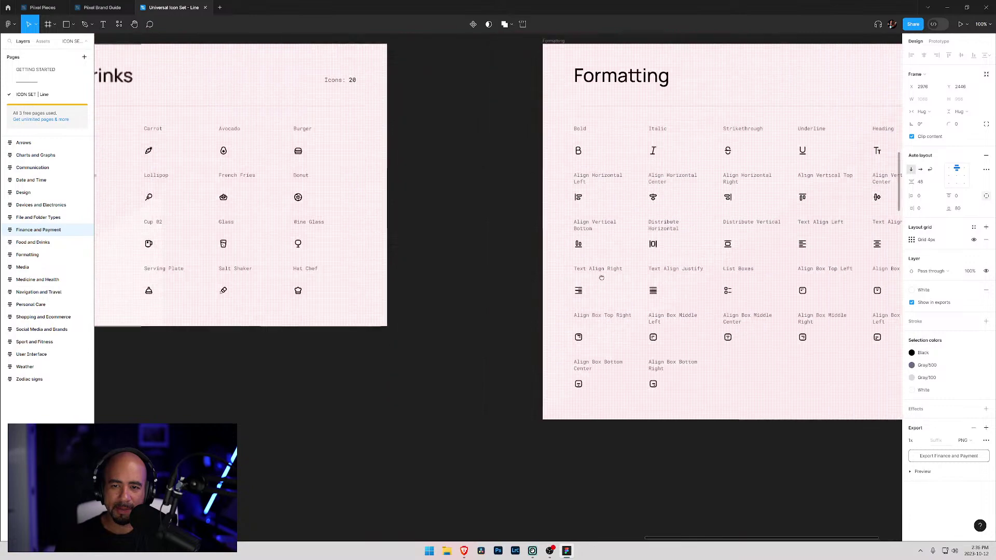
{"action": "scroll", "coordinate": [696, 287], "scroll_direction": "left", "scroll_amount": 10}
{"action": "scroll", "coordinate": [696, 287], "scroll_direction": "down", "scroll_amount": 1}
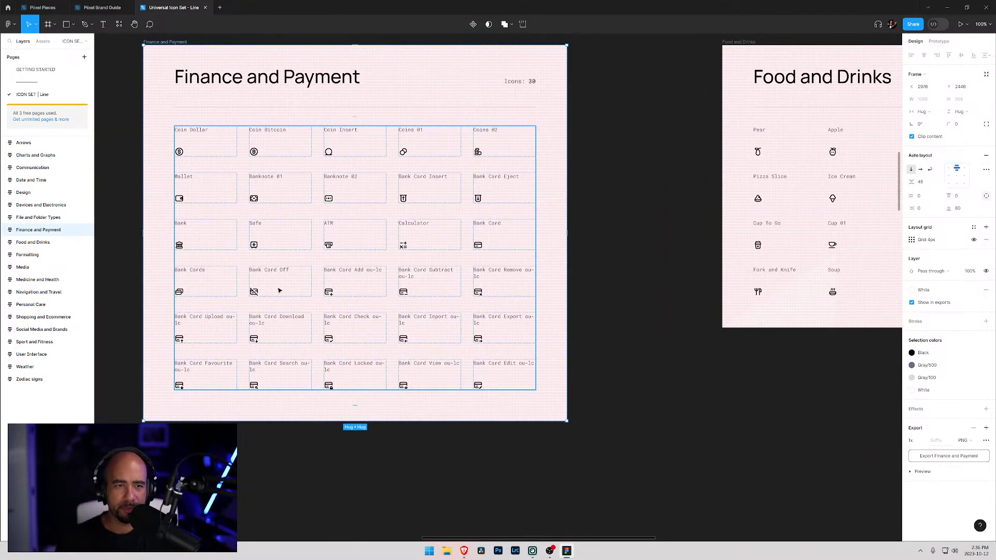
{"action": "scroll", "coordinate": [296, 289], "scroll_direction": "left", "scroll_amount": 14}
{"action": "scroll", "coordinate": [295, 289], "scroll_direction": "down", "scroll_amount": 1}
{"action": "left_click_drag", "start_coordinate": [700, 205], "coordinate": [767, 270]}
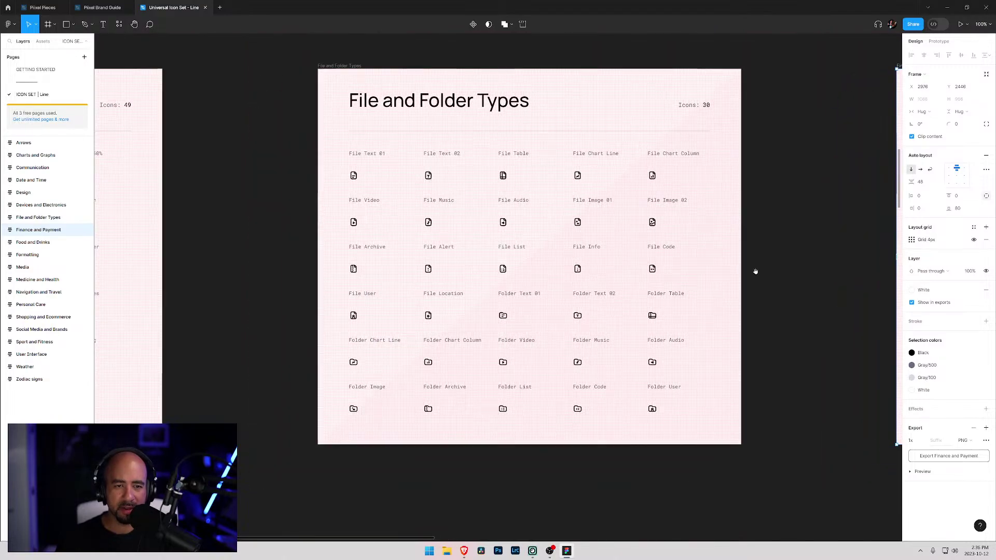
{"action": "scroll", "coordinate": [767, 269], "scroll_direction": "left", "scroll_amount": 9}
{"action": "left_click_drag", "start_coordinate": [674, 333], "coordinate": [703, 263]}
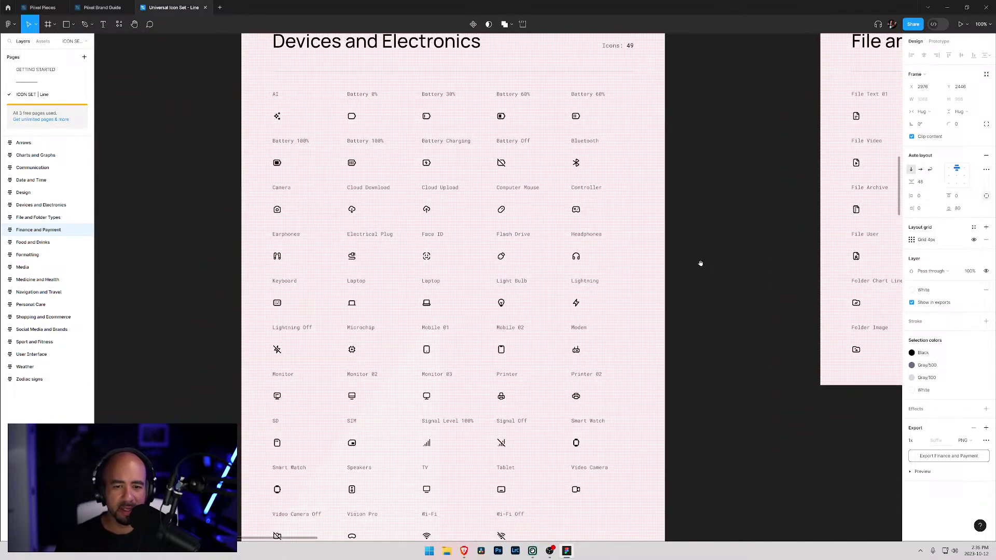
{"action": "scroll", "coordinate": [425, 301], "scroll_direction": "down", "scroll_amount": 3}
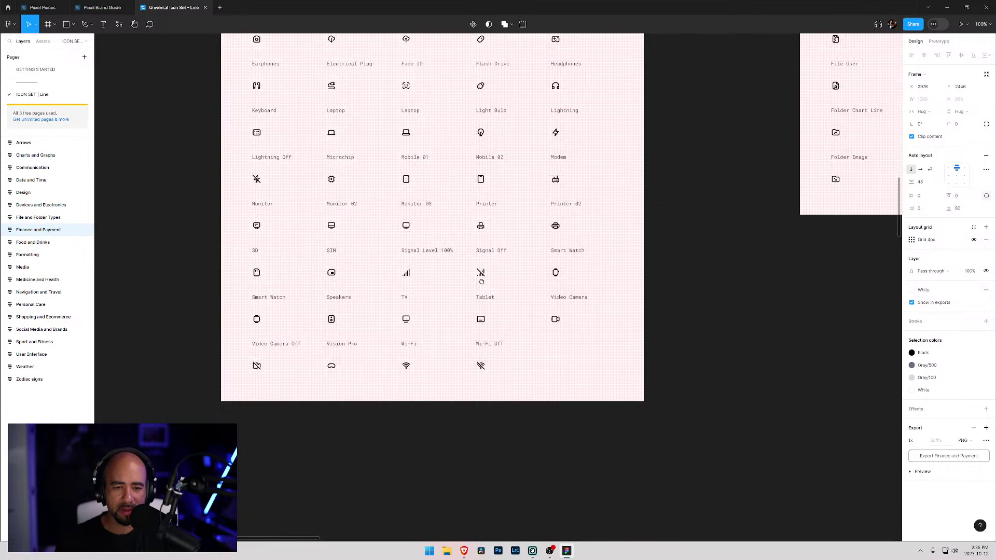
{"action": "left_click_drag", "start_coordinate": [465, 281], "coordinate": [503, 458]}
{"action": "scroll", "coordinate": [502, 459], "scroll_direction": "down", "scroll_amount": 10}
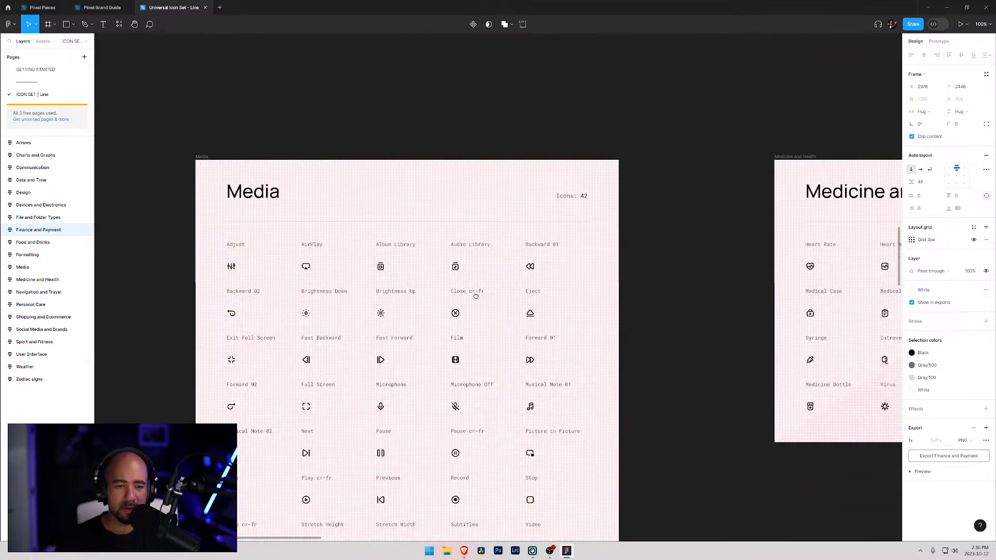
{"action": "left_click_drag", "start_coordinate": [474, 292], "coordinate": [480, 129]}
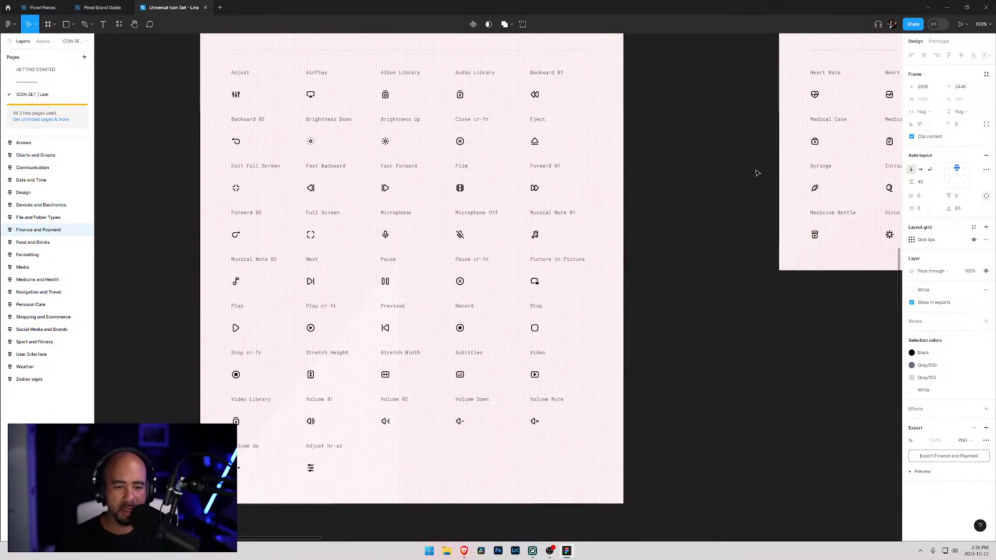
{"action": "scroll", "coordinate": [828, 193], "scroll_direction": "right", "scroll_amount": 10}
{"action": "scroll", "coordinate": [827, 193], "scroll_direction": "up", "scroll_amount": 2}
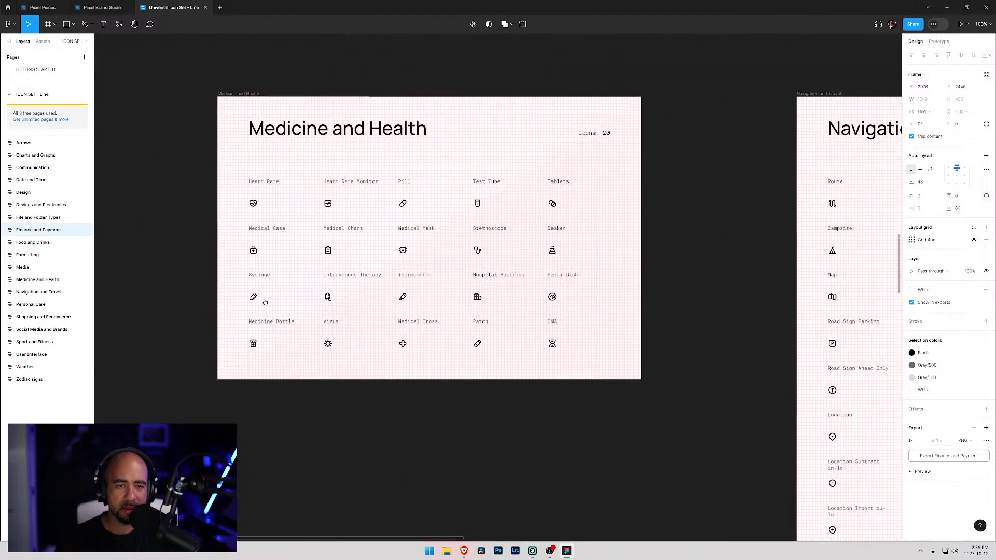
{"action": "scroll", "coordinate": [537, 285], "scroll_direction": "right", "scroll_amount": 10}
{"action": "scroll", "coordinate": [537, 285], "scroll_direction": "down", "scroll_amount": 1}
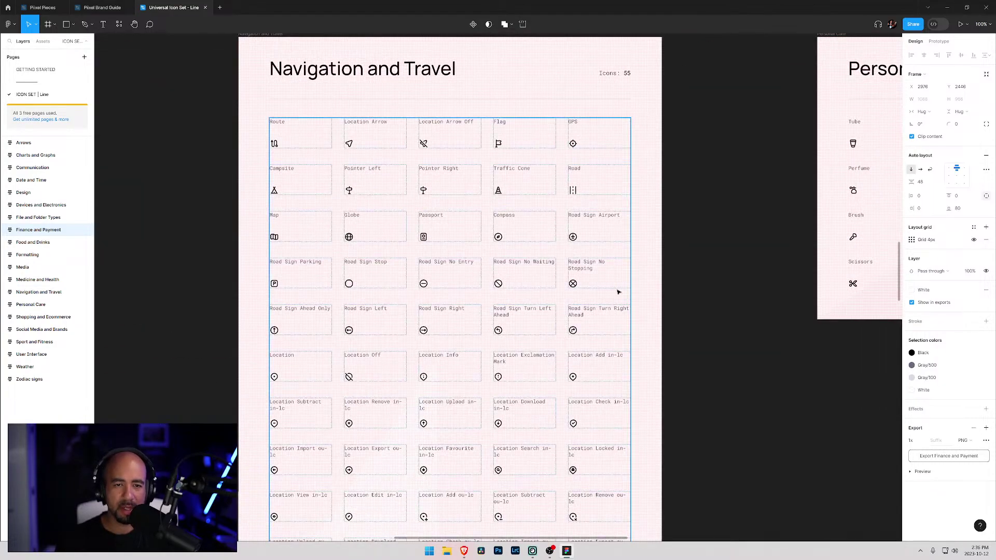
{"action": "scroll", "coordinate": [561, 338], "scroll_direction": "down", "scroll_amount": 4}
{"action": "scroll", "coordinate": [519, 343], "scroll_direction": "up", "scroll_amount": 4}
{"action": "scroll", "coordinate": [467, 345], "scroll_direction": "right", "scroll_amount": 10}
{"action": "scroll", "coordinate": [357, 349], "scroll_direction": "up", "scroll_amount": 2}
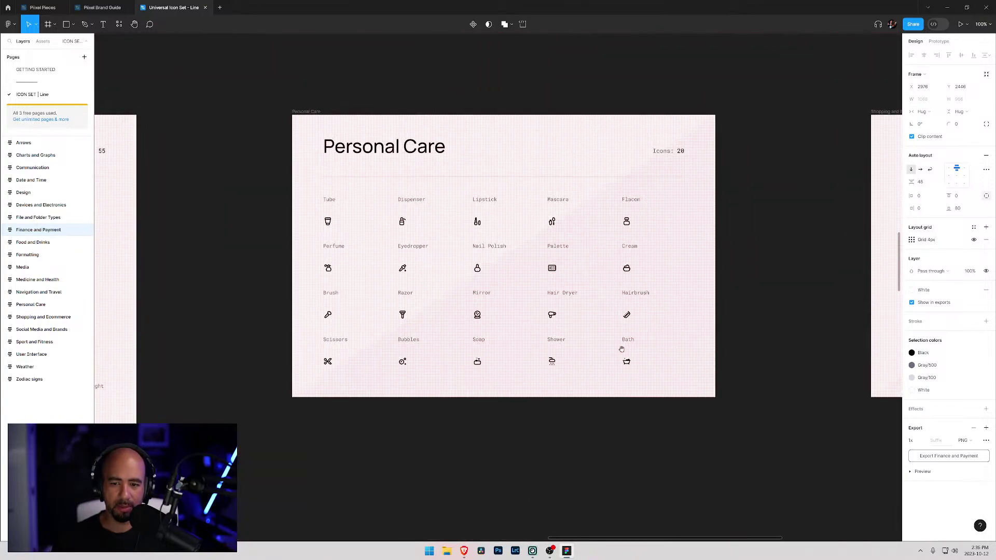
{"action": "scroll", "coordinate": [621, 356], "scroll_direction": "right", "scroll_amount": 10}
{"action": "scroll", "coordinate": [621, 356], "scroll_direction": "down", "scroll_amount": 1}
{"action": "scroll", "coordinate": [478, 317], "scroll_direction": "right", "scroll_amount": 2}
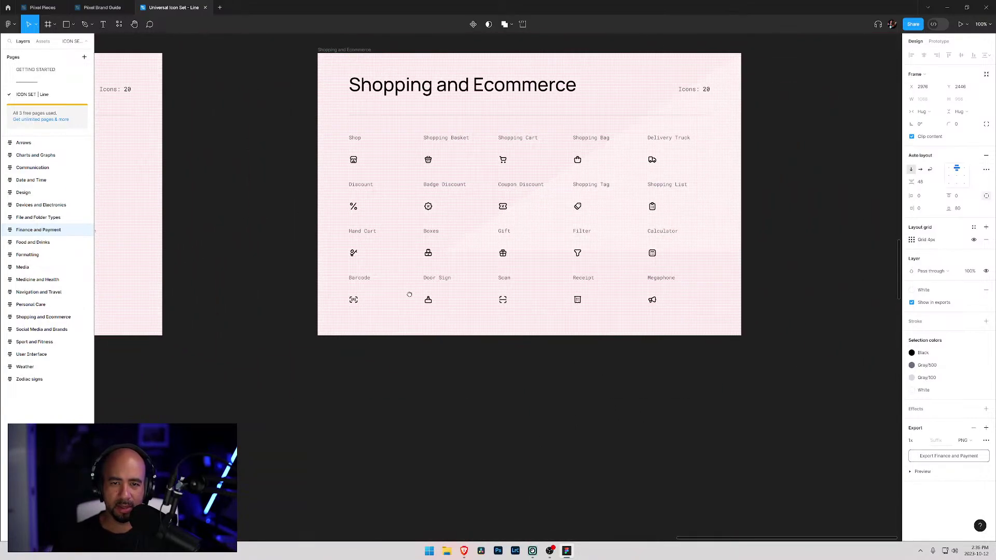
{"action": "scroll", "coordinate": [467, 301], "scroll_direction": "right", "scroll_amount": 7}
{"action": "scroll", "coordinate": [457, 270], "scroll_direction": "left", "scroll_amount": 4}
{"action": "scroll", "coordinate": [457, 270], "scroll_direction": "down", "scroll_amount": 3}
{"action": "scroll", "coordinate": [450, 230], "scroll_direction": "left", "scroll_amount": 2}
{"action": "scroll", "coordinate": [449, 230], "scroll_direction": "down", "scroll_amount": 3}
{"action": "scroll", "coordinate": [436, 322], "scroll_direction": "left", "scroll_amount": 1}
{"action": "scroll", "coordinate": [436, 322], "scroll_direction": "down", "scroll_amount": 8}
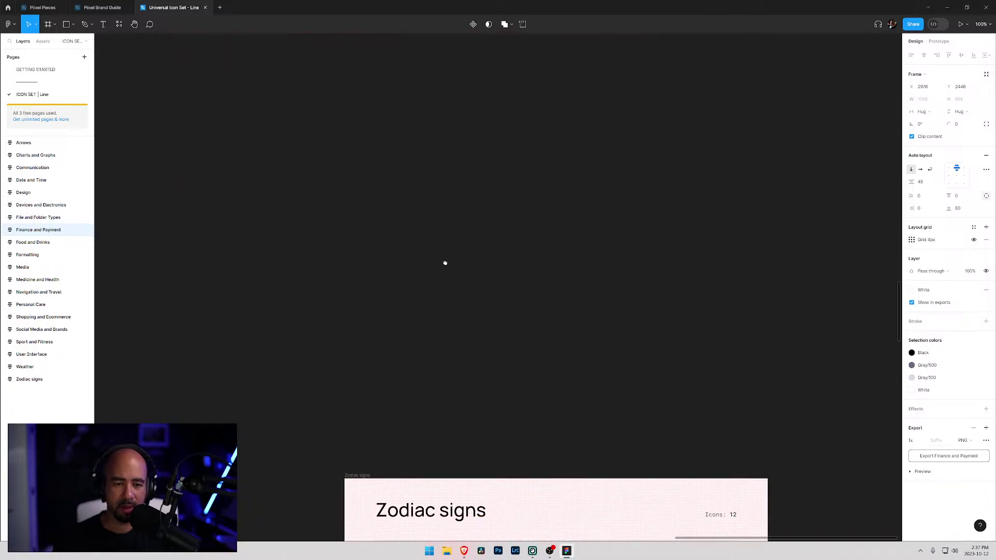
{"action": "scroll", "coordinate": [375, 293], "scroll_direction": "left", "scroll_amount": 6}
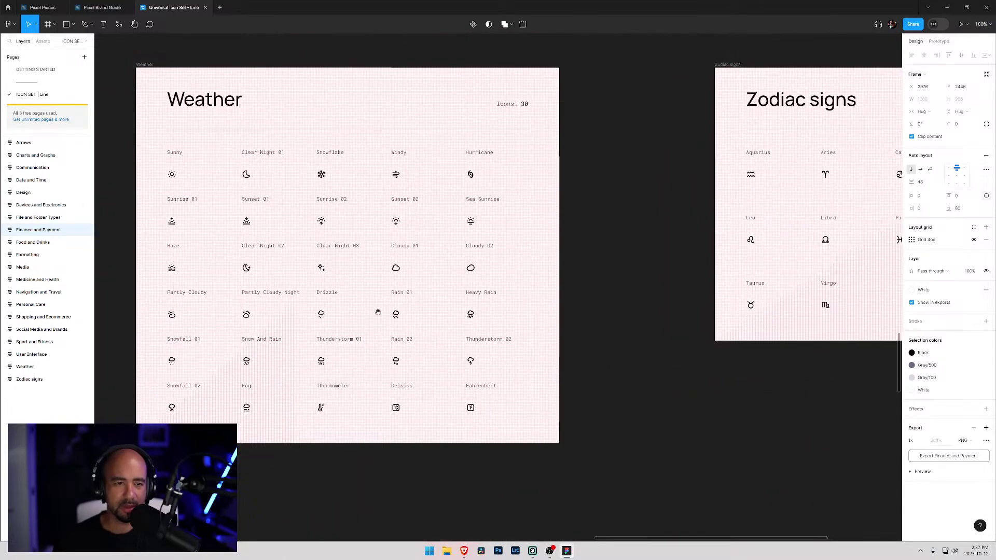
{"action": "scroll", "coordinate": [383, 313], "scroll_direction": "down", "scroll_amount": 1}
{"action": "scroll", "coordinate": [446, 278], "scroll_direction": "left", "scroll_amount": 10}
{"action": "left_click_drag", "start_coordinate": [379, 272], "coordinate": [521, 313]}
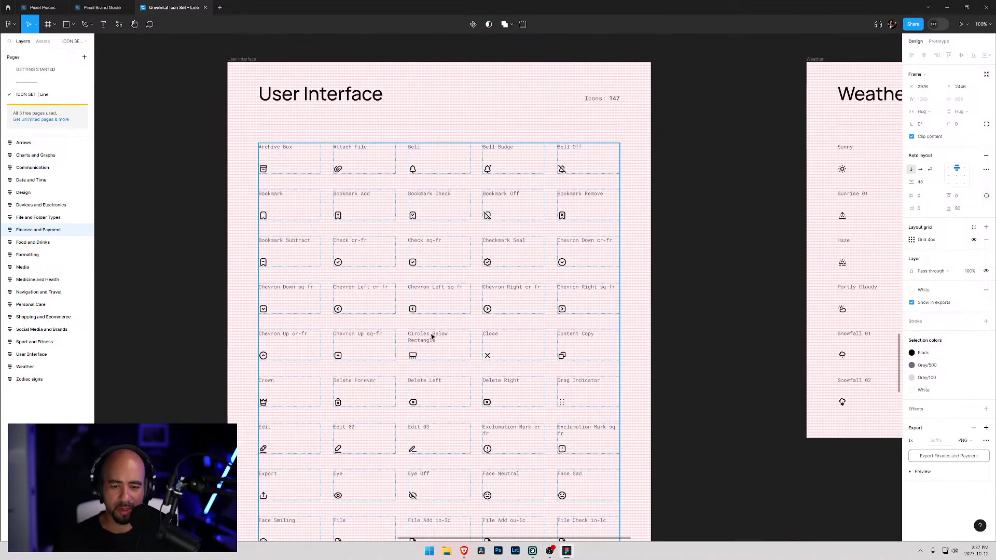
{"action": "scroll", "coordinate": [434, 337], "scroll_direction": "down", "scroll_amount": 5}
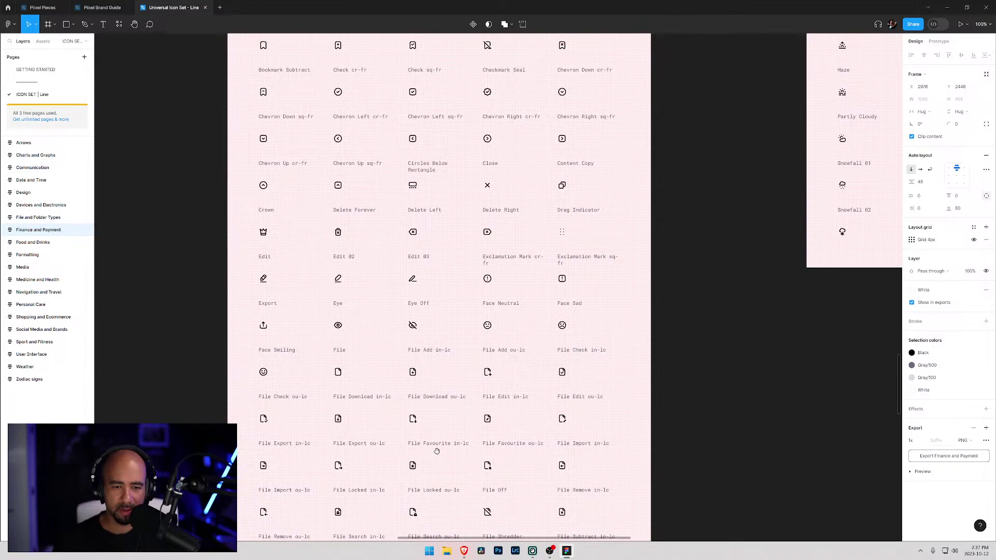
{"action": "scroll", "coordinate": [436, 358], "scroll_direction": "down", "scroll_amount": 6}
{"action": "scroll", "coordinate": [462, 389], "scroll_direction": "down", "scroll_amount": 5}
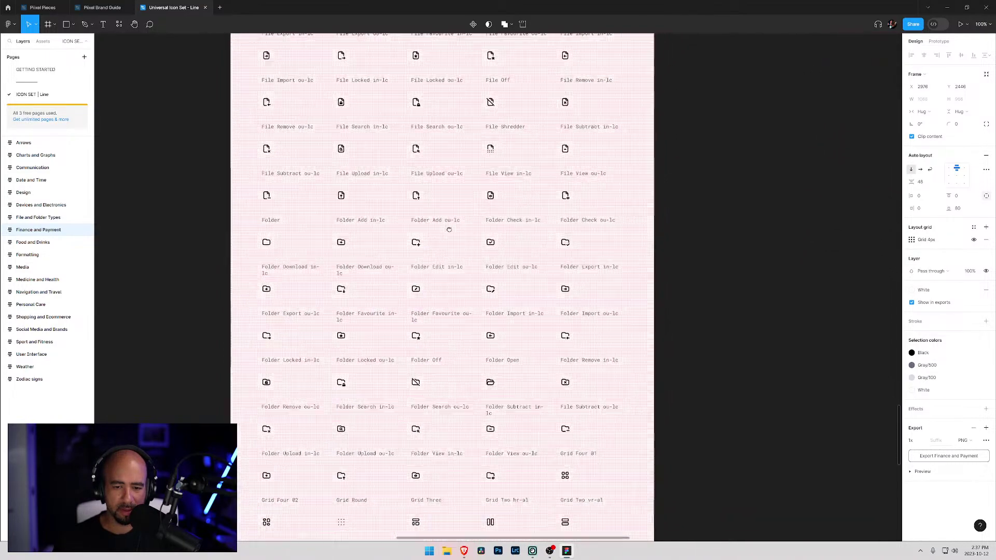
{"action": "left_click_drag", "start_coordinate": [448, 432], "coordinate": [449, 222]}
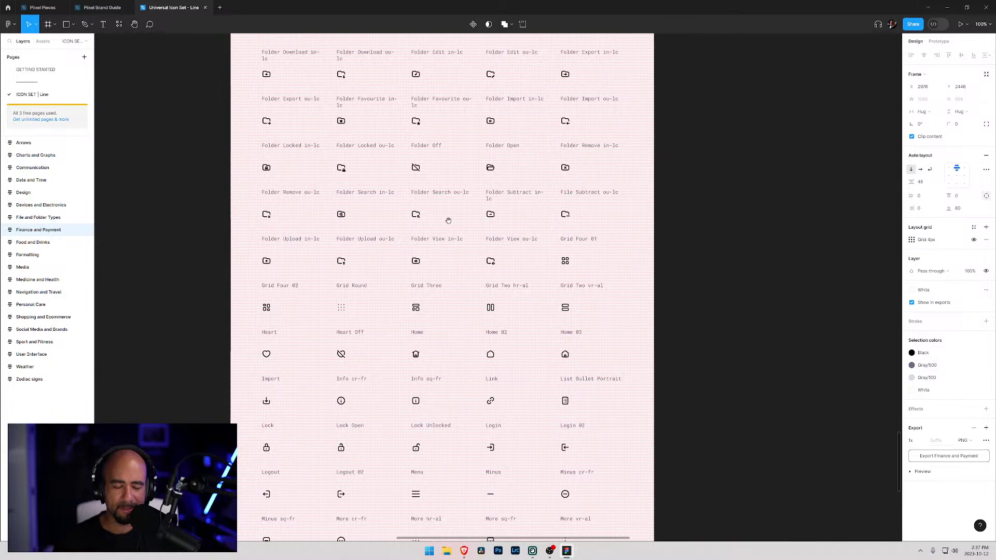
{"action": "left_click_drag", "start_coordinate": [457, 432], "coordinate": [467, 312]}
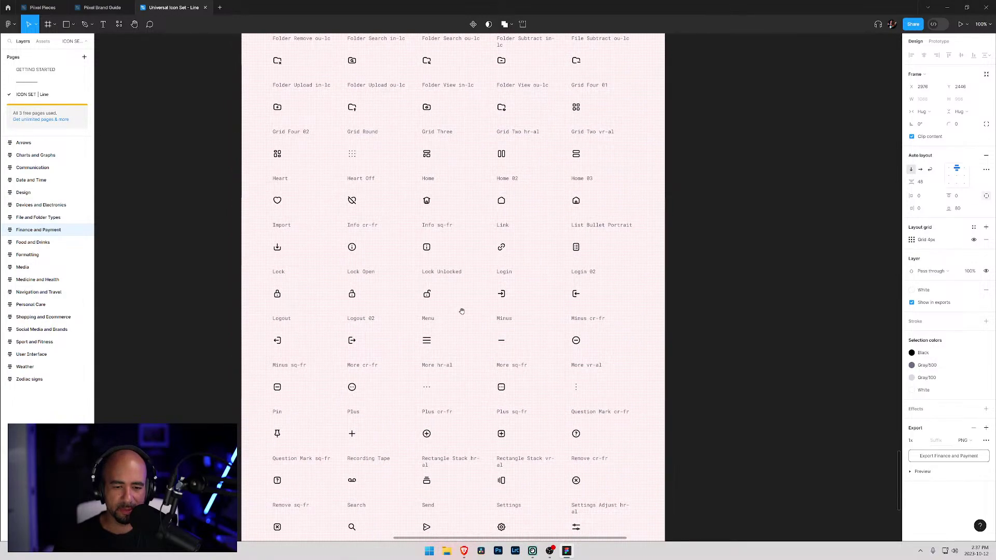
{"action": "left_click_drag", "start_coordinate": [454, 477], "coordinate": [458, 356]}
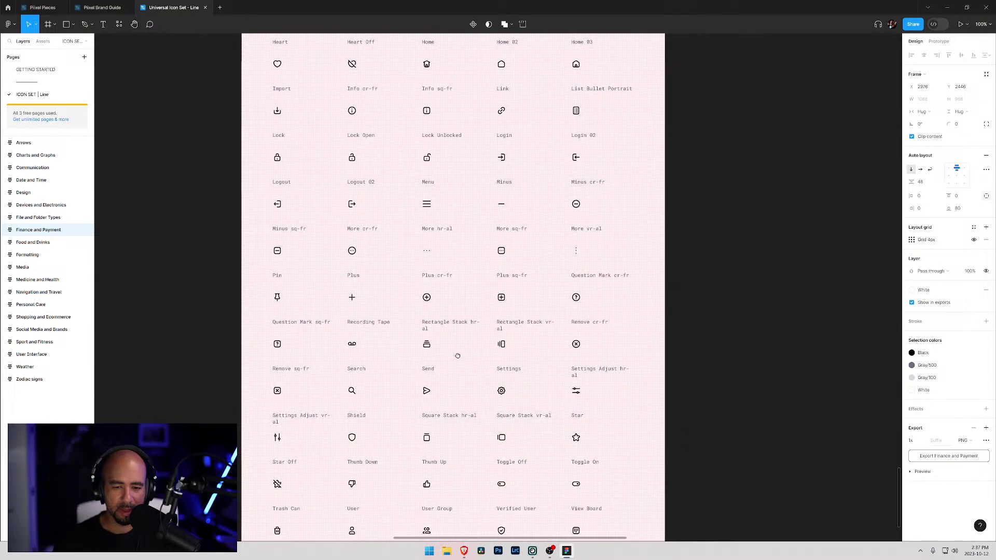
{"action": "left_click_drag", "start_coordinate": [456, 461], "coordinate": [456, 354]}
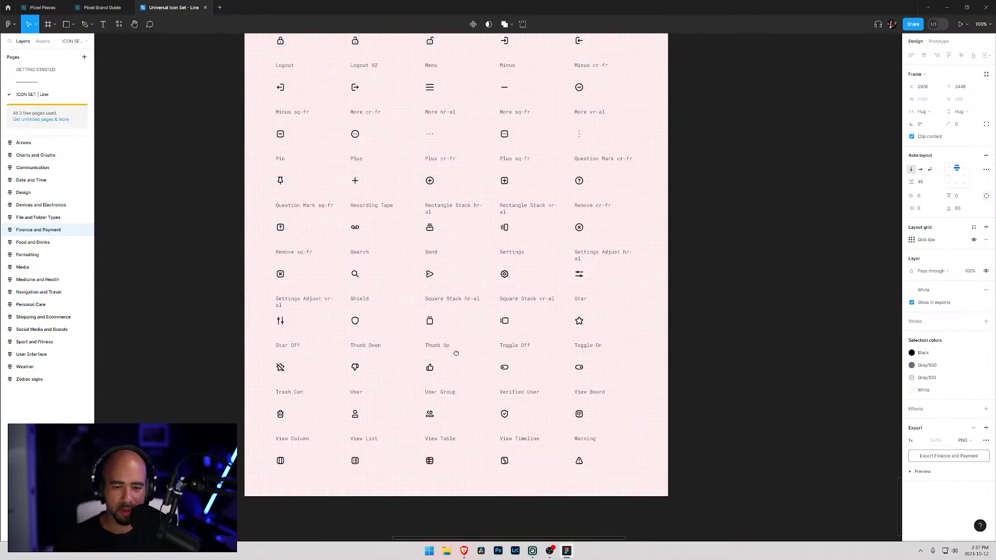
{"action": "mouse_move", "coordinate": [463, 299]}
{"action": "left_mouse_down"}
{"action": "mouse_move", "coordinate": [463, 323]}
{"action": "mouse_move", "coordinate": [466, 315]}
{"action": "left_mouse_up"}
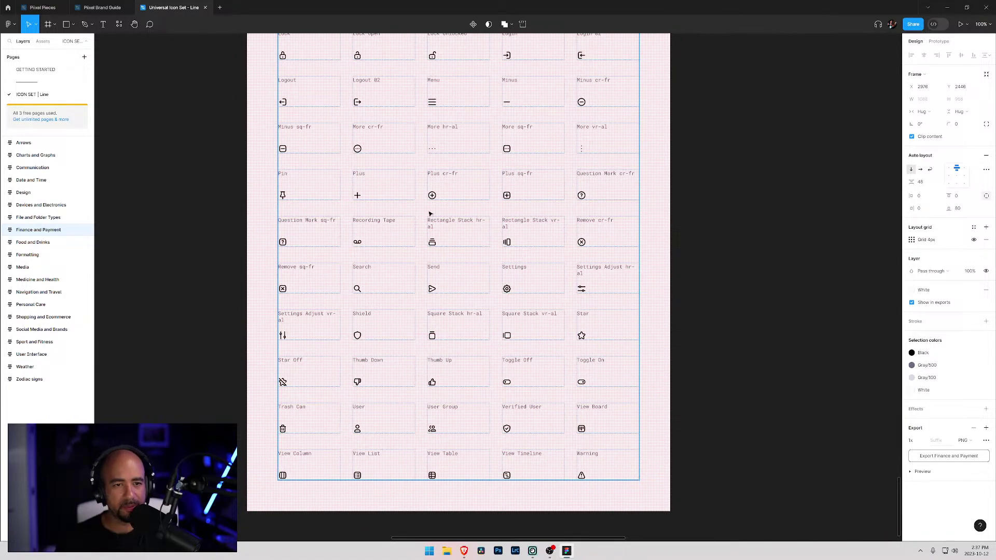
{"action": "scroll", "coordinate": [405, 342], "scroll_direction": "up", "scroll_amount": 6}
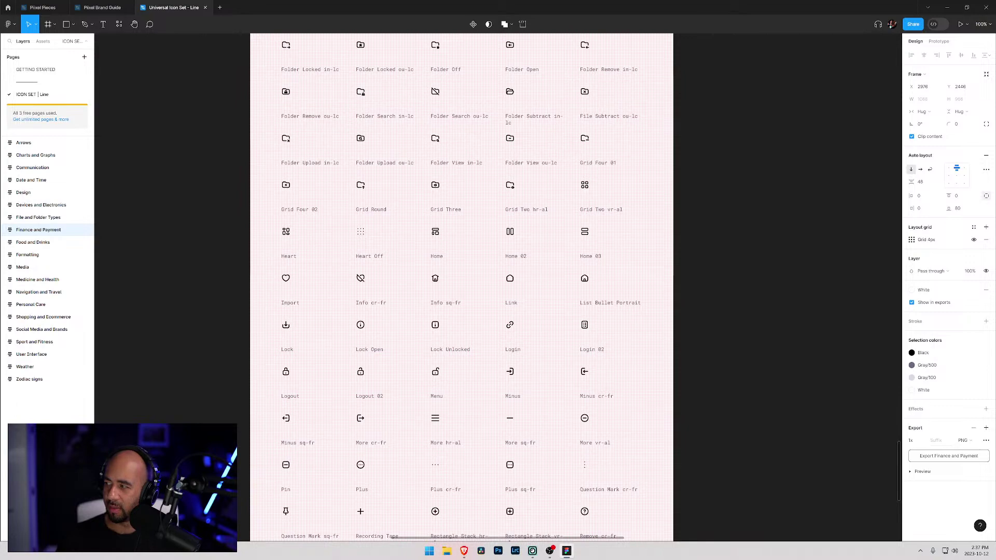
{"action": "key", "text": "alt+Tab"}
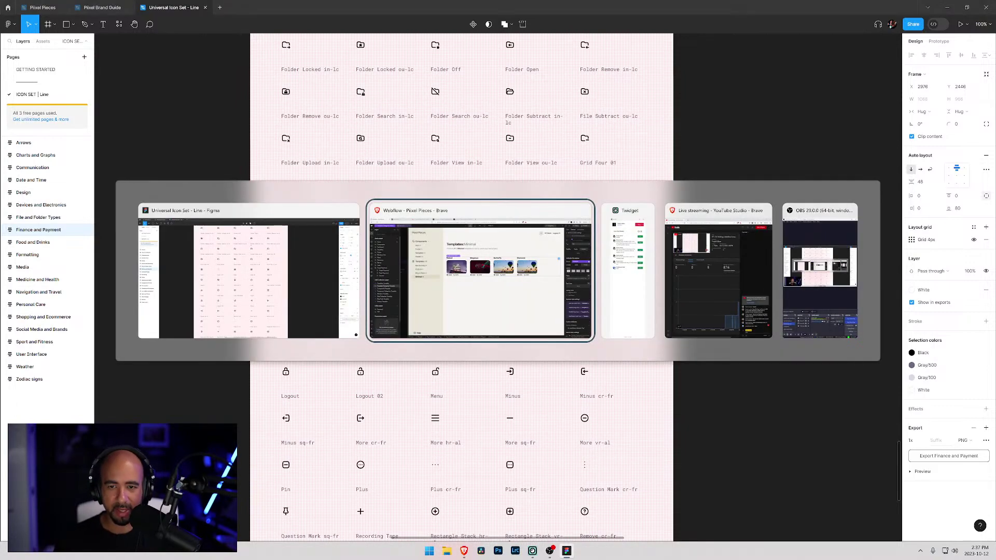
{"action": "key", "text": "alt+Tab"}
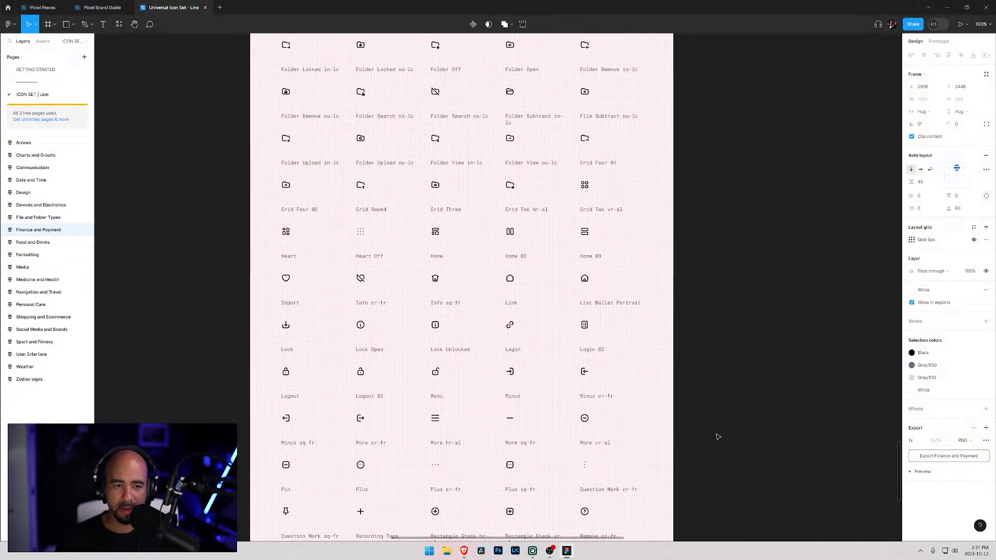
{"action": "key", "text": "super+e"}
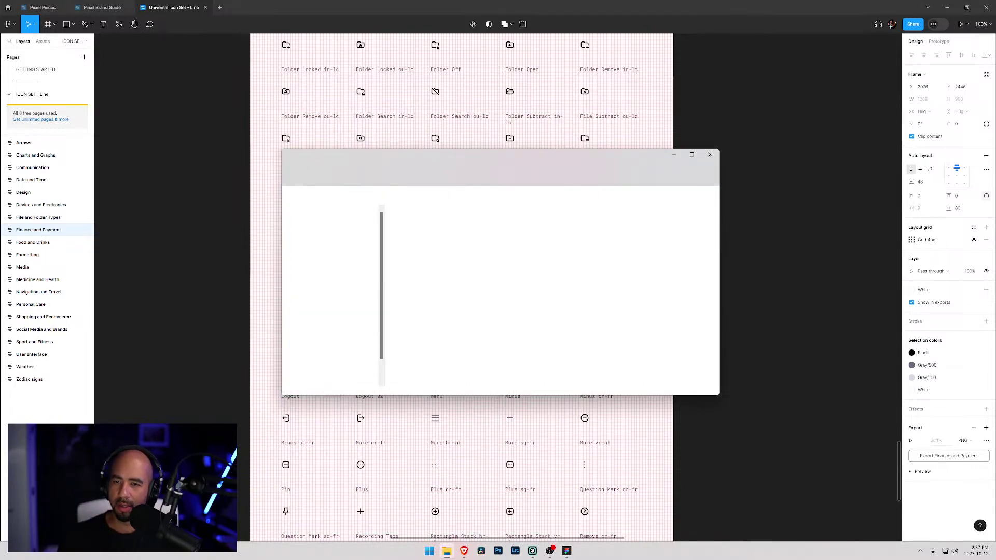
{"action": "key", "text": "alt+Tab"}
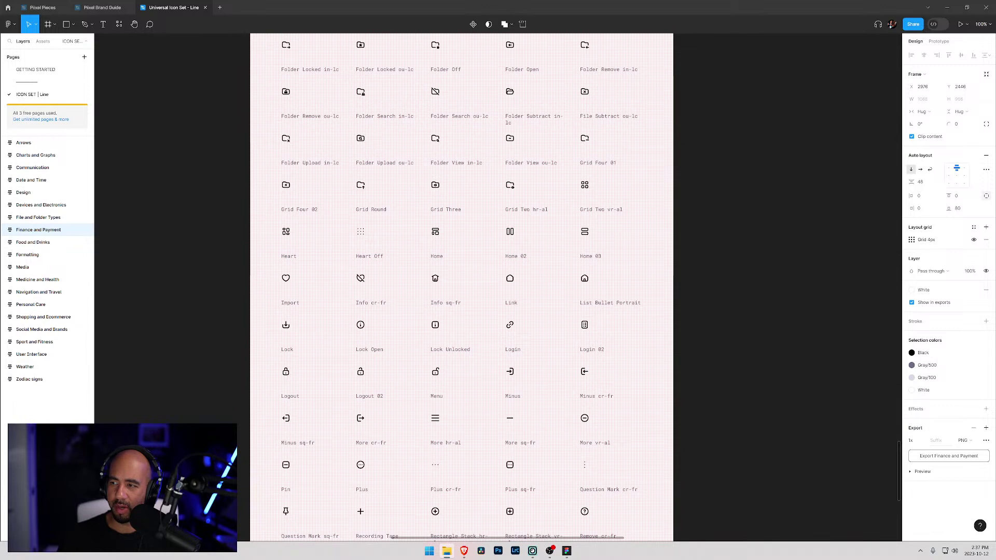
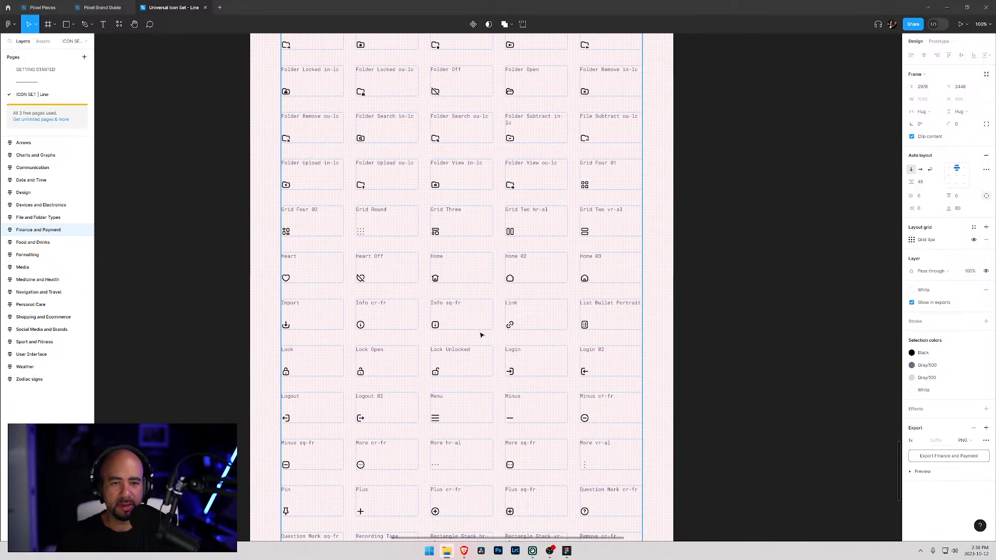
- Add the exported grid.svg to the Icons folder of the Webflow asset library
{"action": "left_click", "coordinate": [327, 226]}
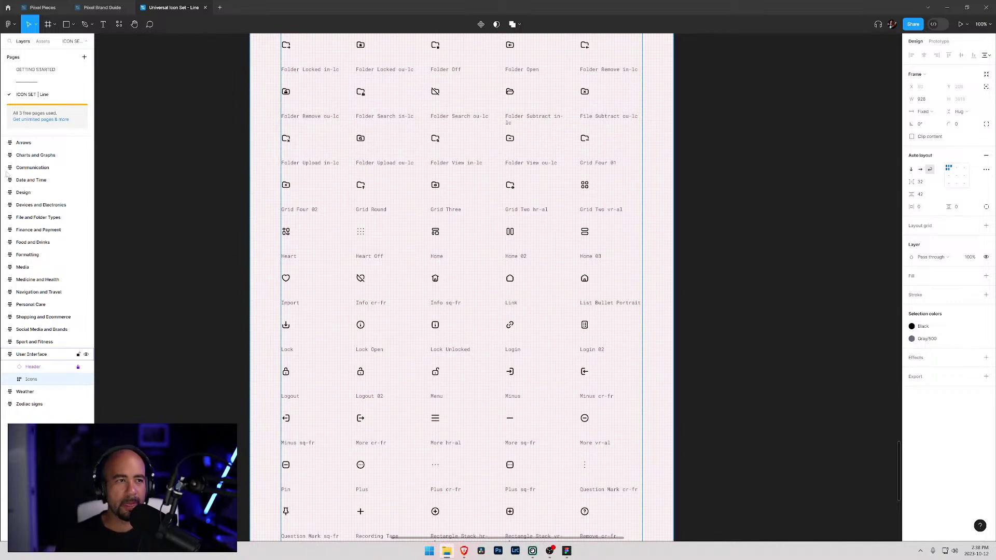
{"action": "left_click", "coordinate": [951, 9]}
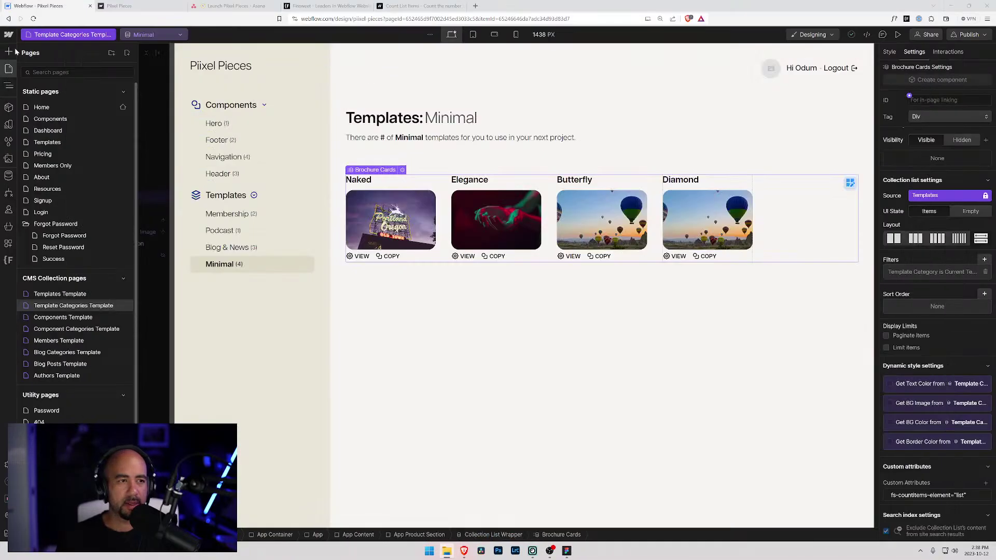
{"action": "left_click", "coordinate": [8, 159]}
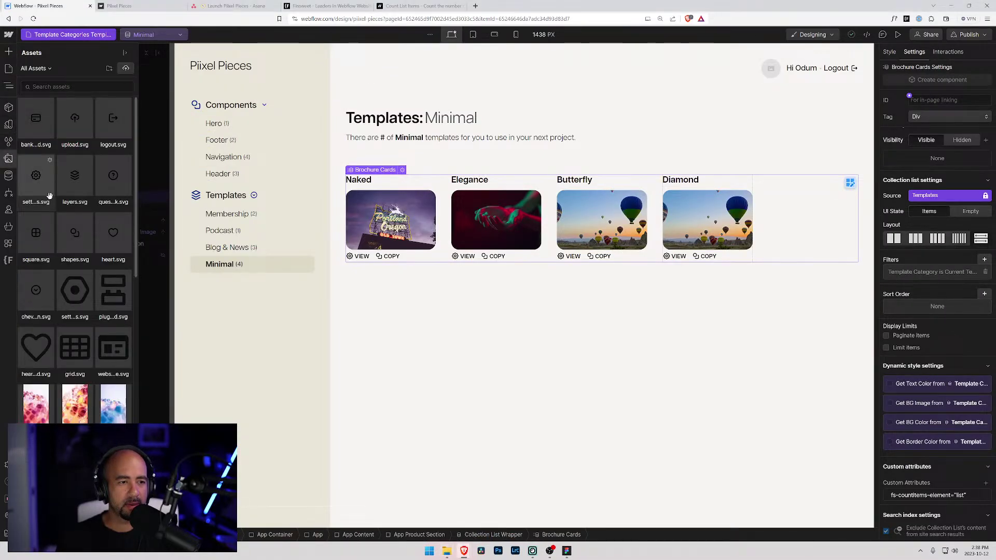
{"action": "left_click", "coordinate": [125, 62]}
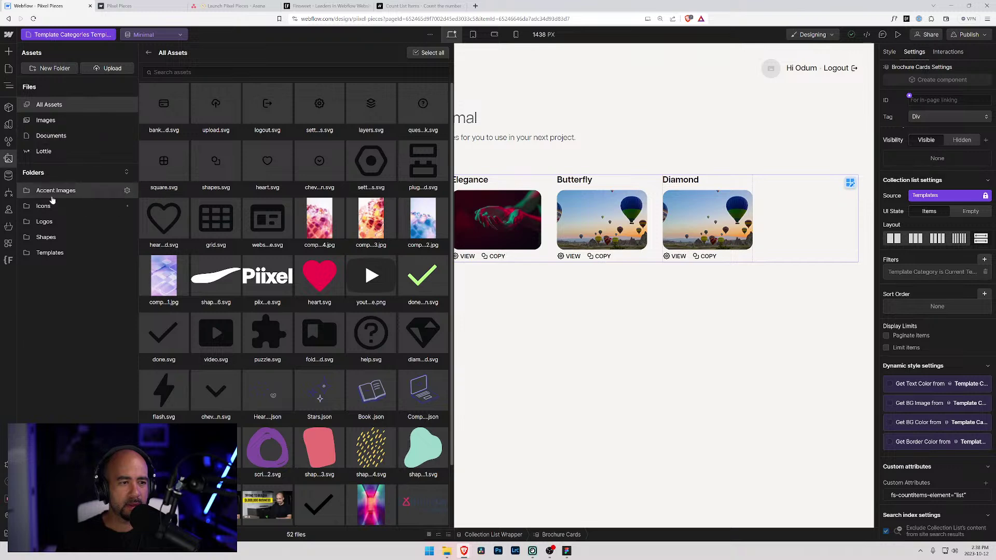
{"action": "left_click", "coordinate": [51, 206]}
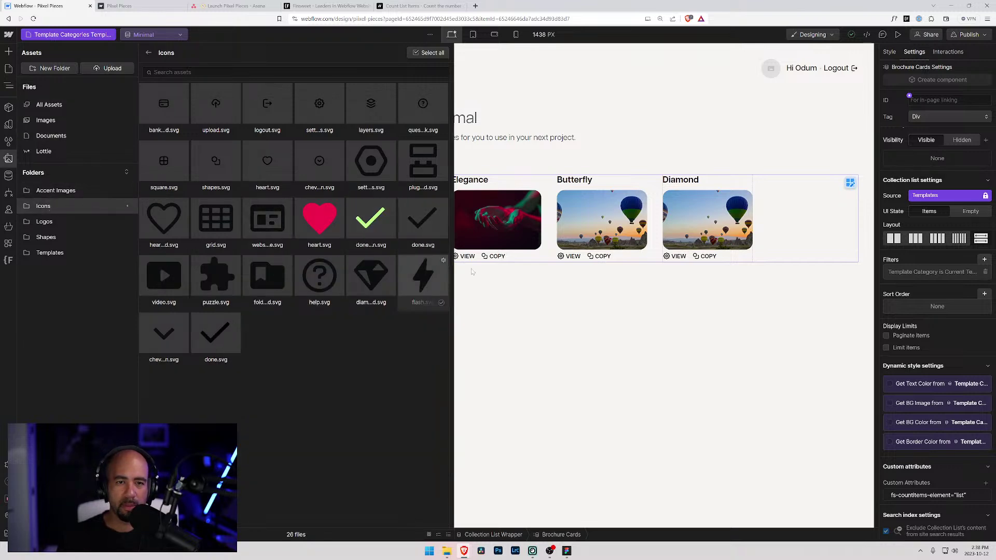
{"action": "left_click_drag", "start_coordinate": [371, 443], "coordinate": [326, 433]}
{"action": "key", "text": "z"}
- In the App Menu component, replace the Templates icon layers.svg with grid.svg
{"action": "left_click", "coordinate": [211, 196]}
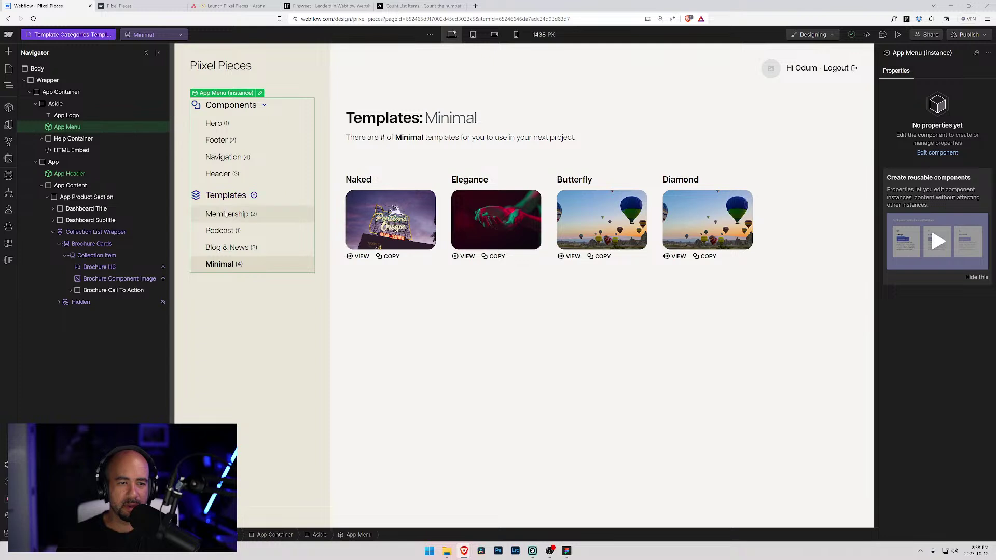
{"action": "double_click", "coordinate": [231, 150]}
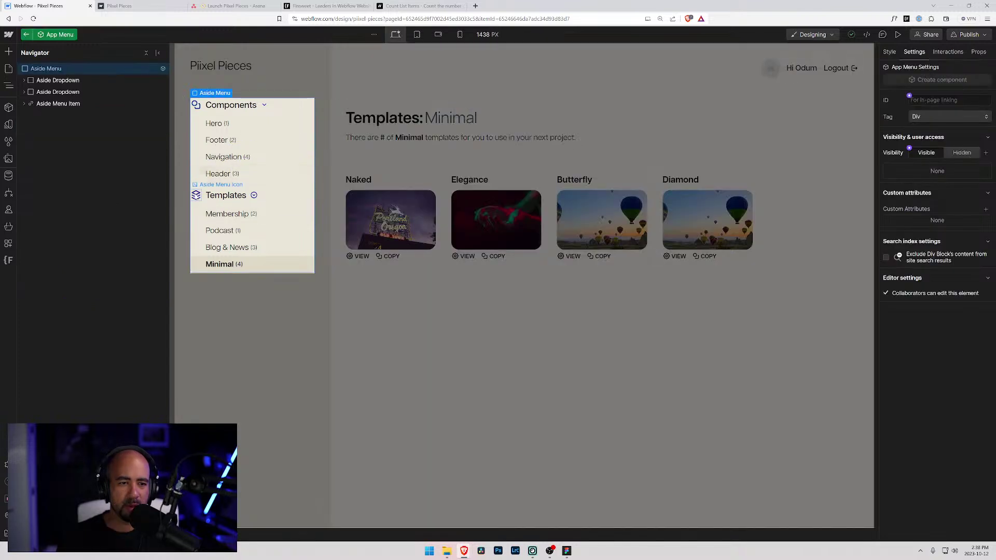
{"action": "left_click", "coordinate": [197, 195]}
{"action": "left_click", "coordinate": [250, 186]}
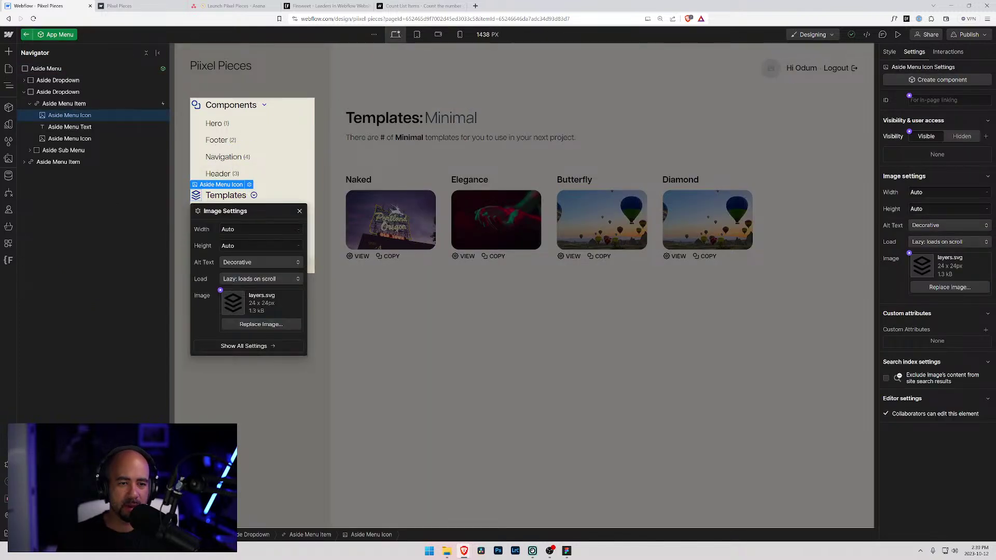
{"action": "left_click", "coordinate": [261, 324]}
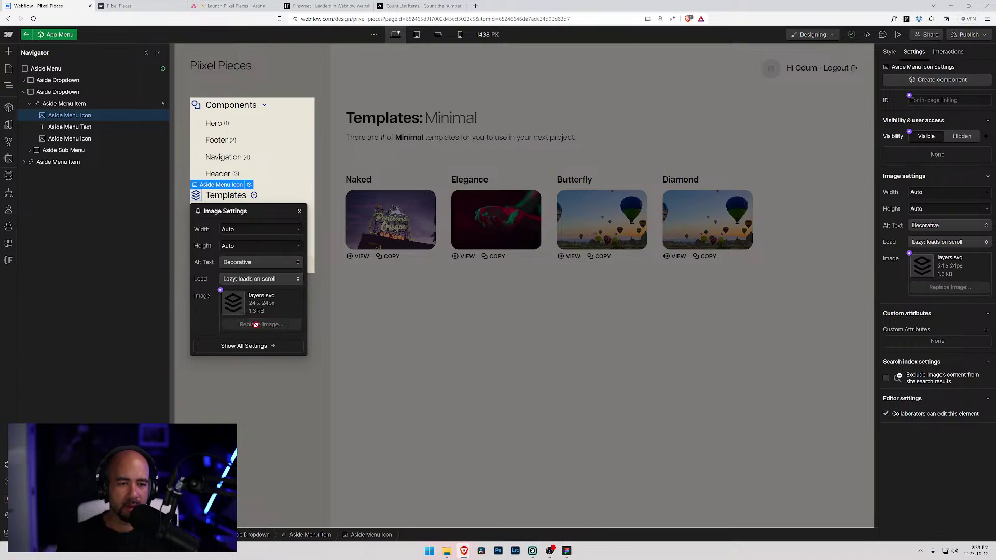
{"action": "left_click", "coordinate": [395, 239]}
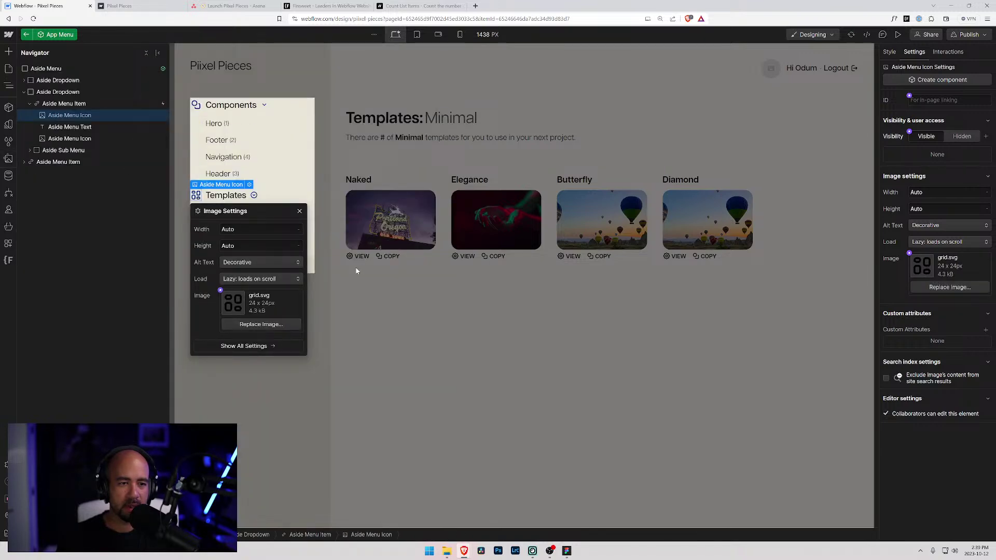
{"action": "left_click", "coordinate": [183, 202]}
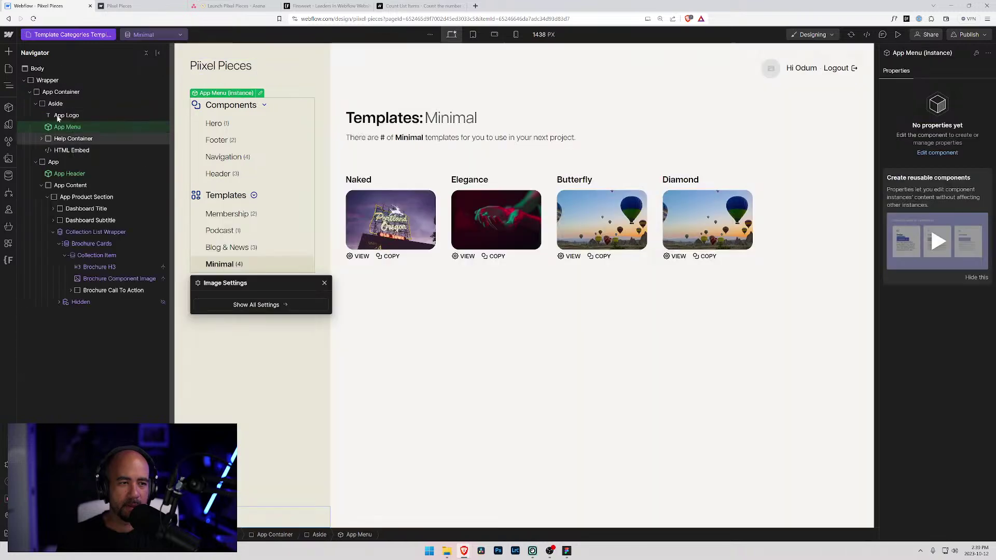
{"action": "left_click", "coordinate": [8, 175]}
- Enter 'Grid Layout' as the alt text of the grid.svg asset
{"action": "left_click", "coordinate": [8, 158]}
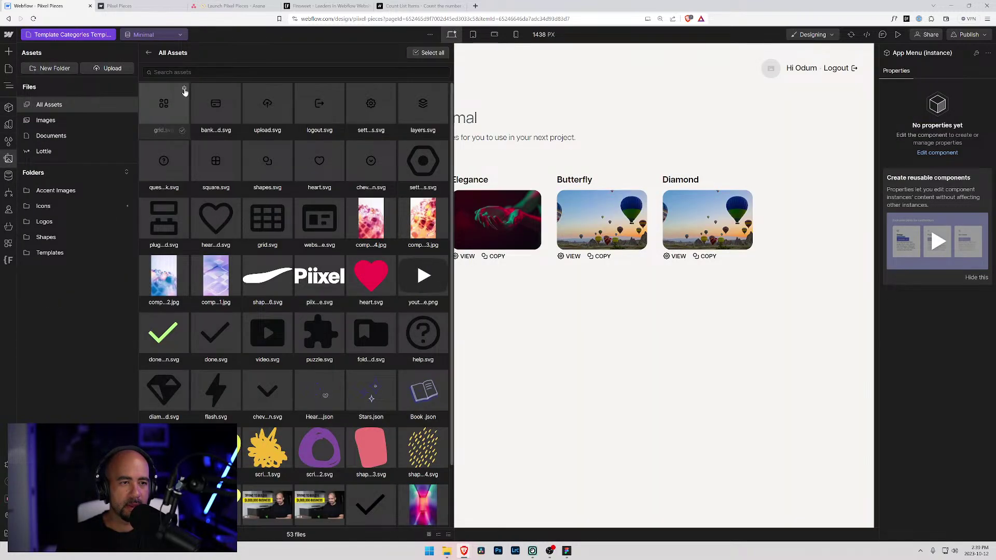
{"action": "left_click", "coordinate": [184, 90]}
{"action": "left_click", "coordinate": [164, 229]}
{"action": "type", "text": "G"}
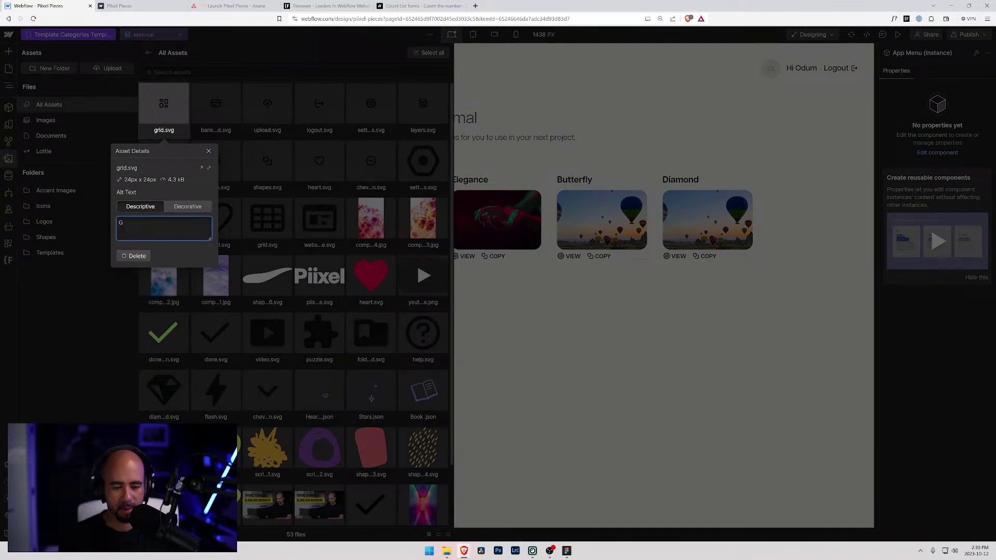
{"action": "type", "text": "rid Layout"}
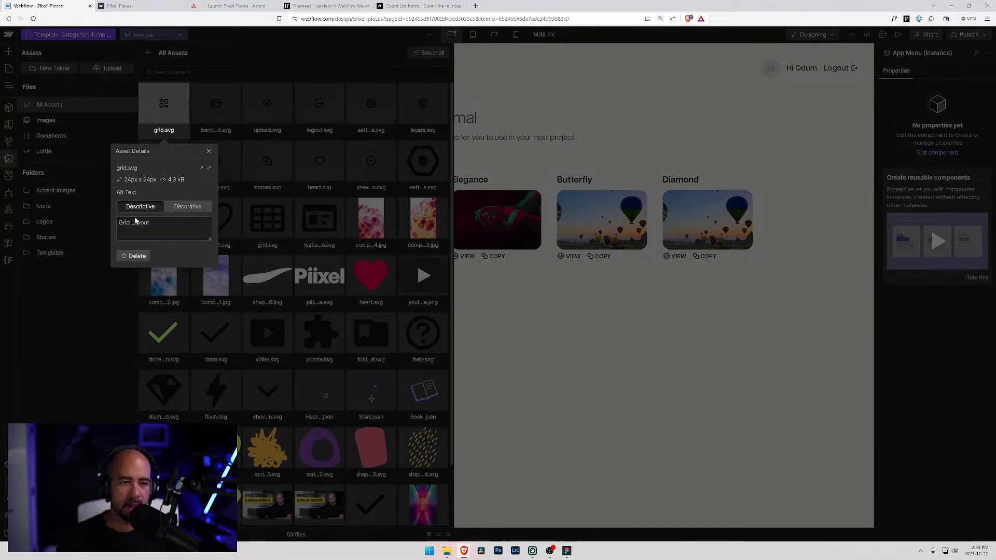
{"action": "left_click", "coordinate": [647, 346]}
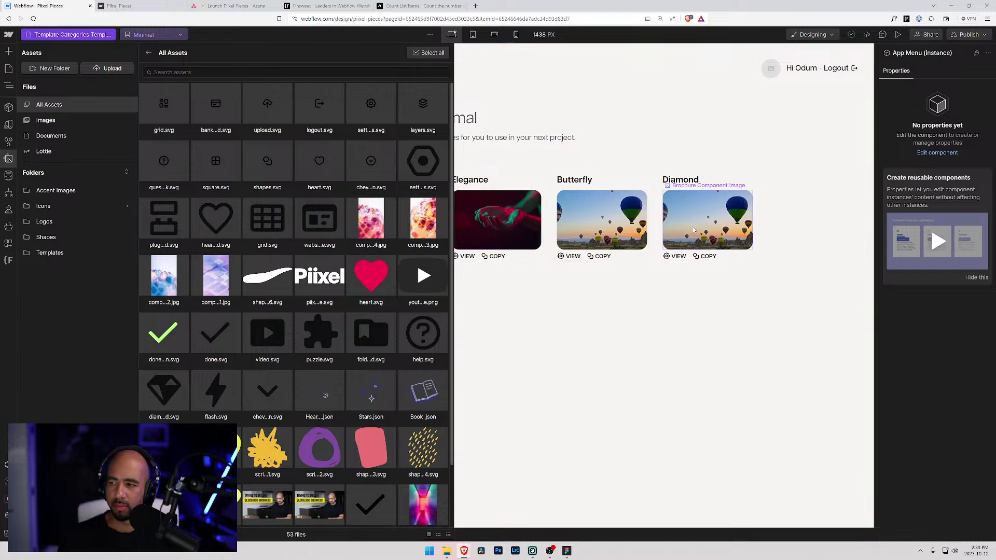
{"action": "left_click", "coordinate": [515, 84]}
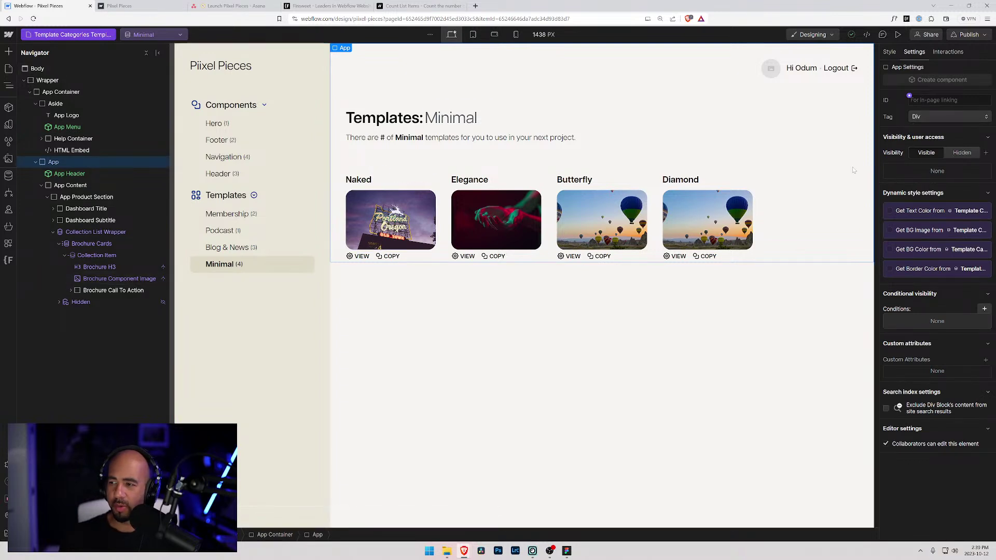
{"action": "mouse_move", "coordinate": [463, 551]}
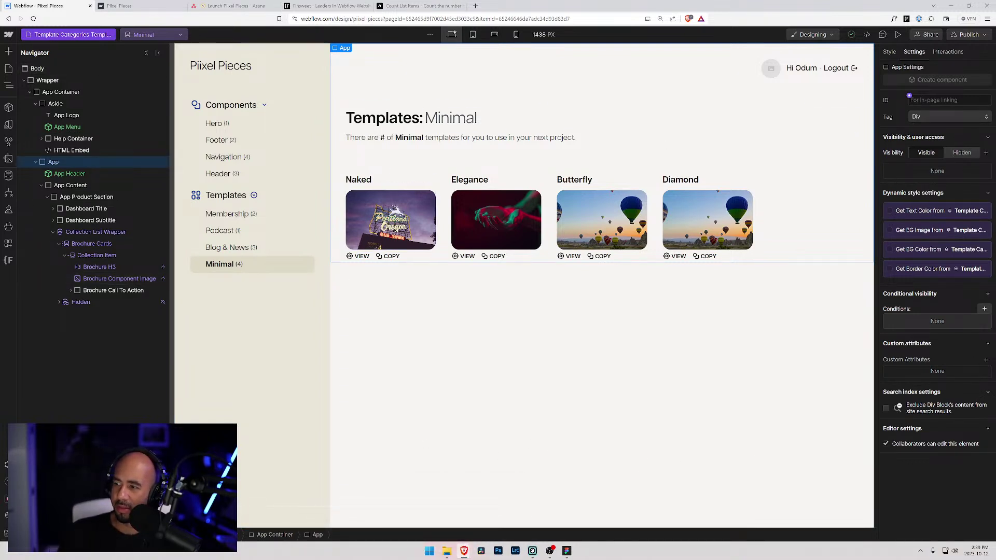
{"action": "key", "text": "alt+Tab"}
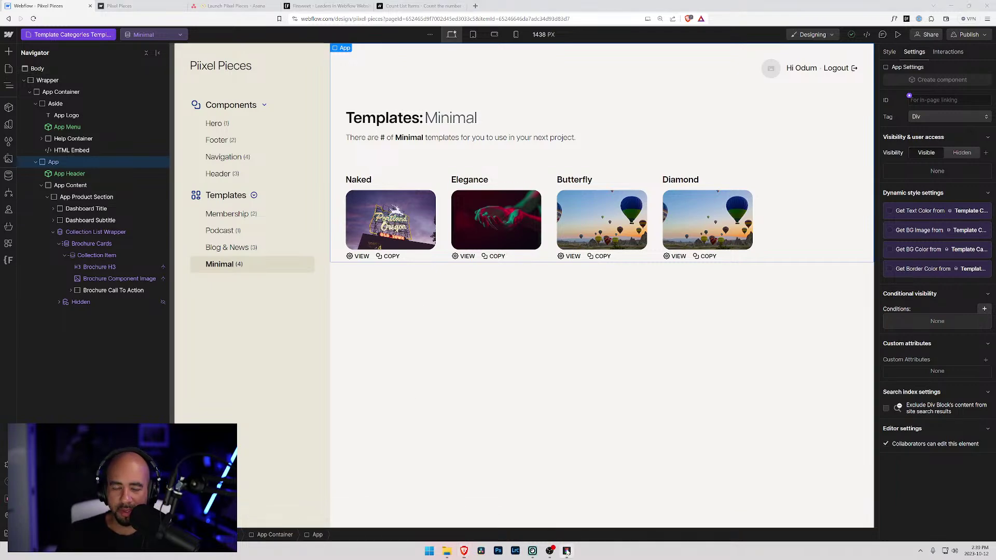
- Browse the User Interface, Weather and Zodiac signs icon frames in Figma, then return to Webflow
{"action": "scroll", "coordinate": [488, 337], "scroll_direction": "down", "scroll_amount": 2}
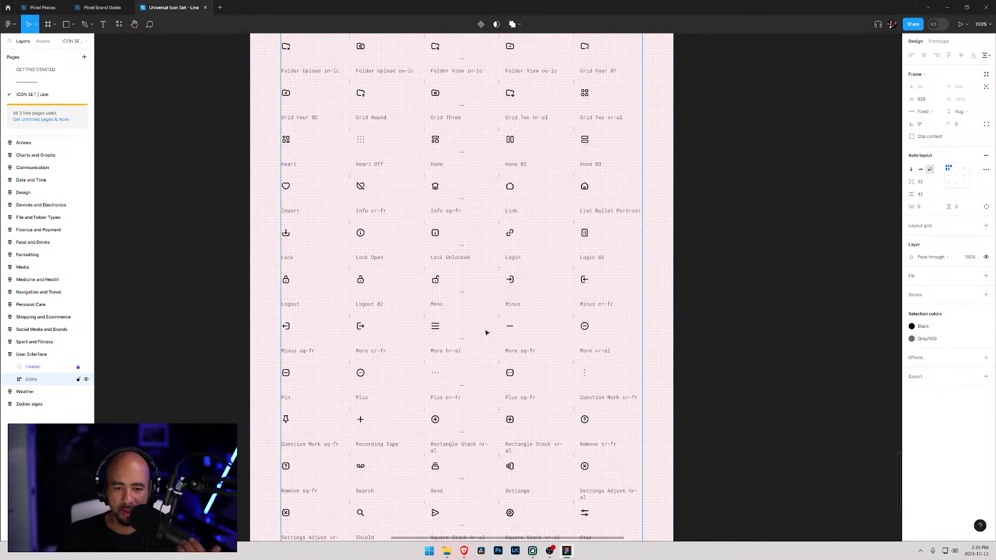
{"action": "scroll", "coordinate": [224, 309], "scroll_direction": "down", "scroll_amount": 1}
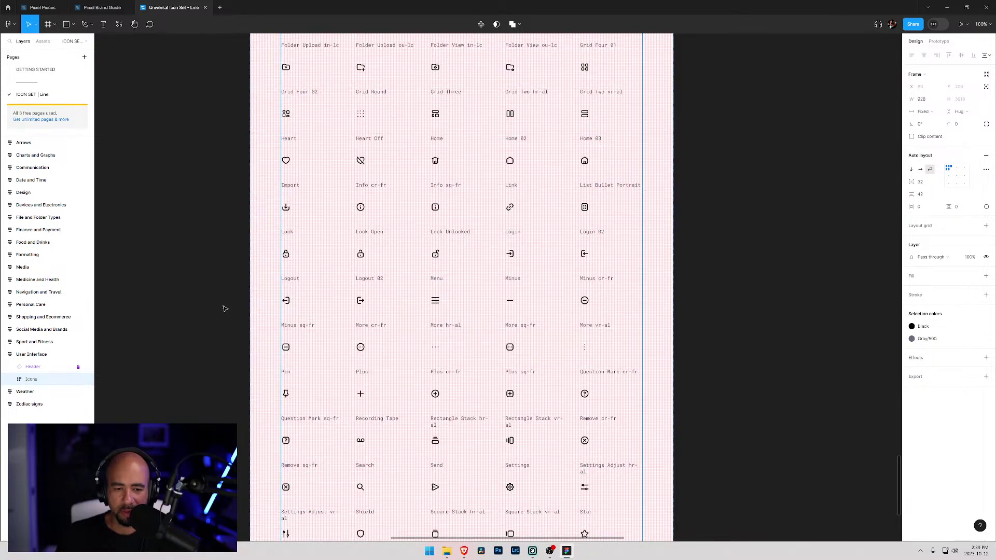
{"action": "scroll", "coordinate": [224, 309], "scroll_direction": "down", "scroll_amount": 6}
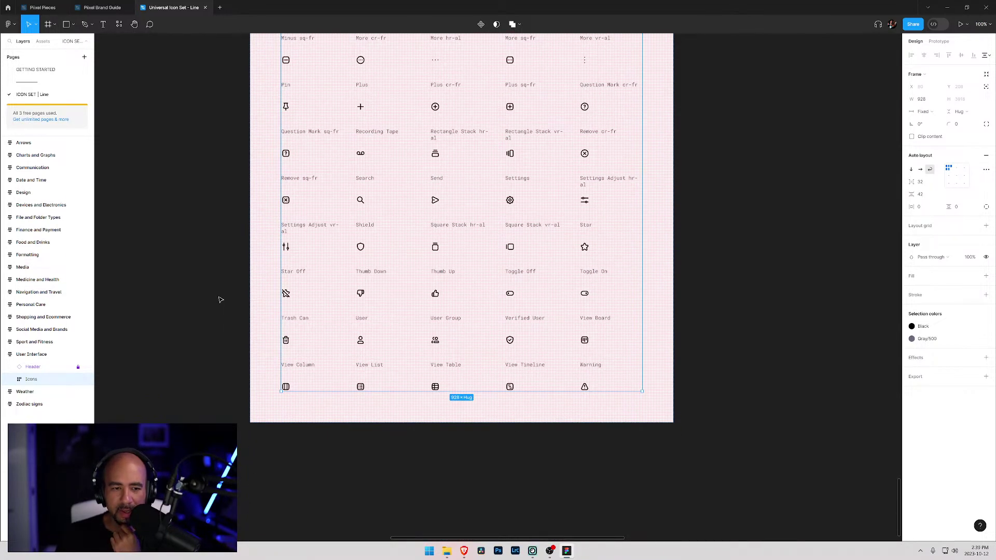
{"action": "scroll", "coordinate": [239, 300], "scroll_direction": "up", "scroll_amount": 3}
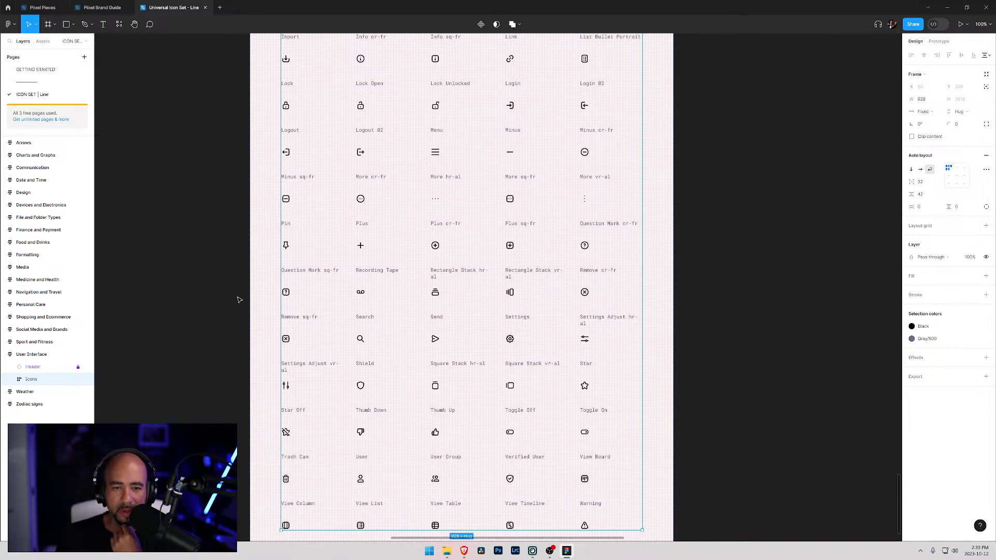
{"action": "scroll", "coordinate": [201, 278], "scroll_direction": "down", "scroll_amount": 1}
{"action": "left_click_drag", "start_coordinate": [723, 275], "coordinate": [595, 419]}
{"action": "scroll", "coordinate": [595, 420], "scroll_direction": "up", "scroll_amount": 5}
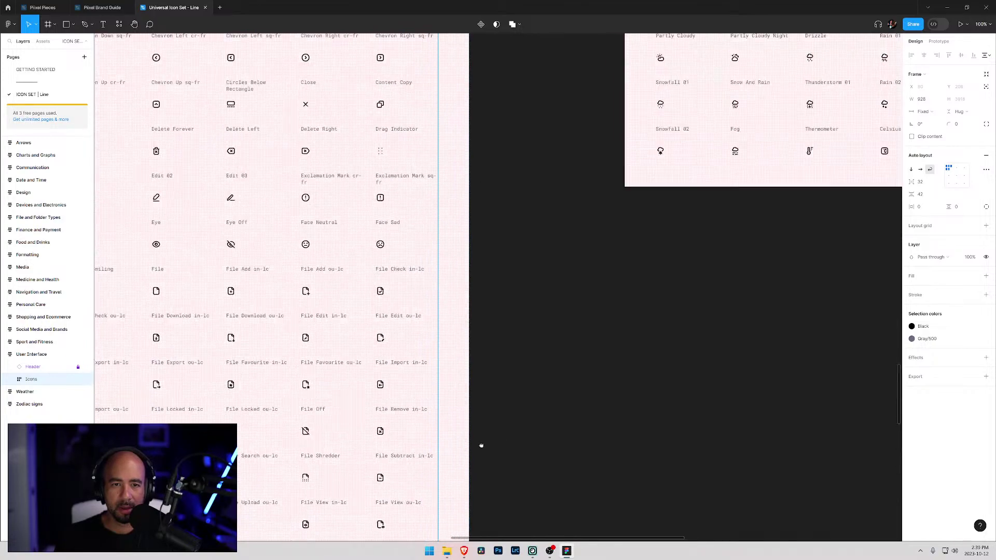
{"action": "scroll", "coordinate": [519, 278], "scroll_direction": "right", "scroll_amount": 3}
{"action": "scroll", "coordinate": [675, 352], "scroll_direction": "down", "scroll_amount": 5}
{"action": "scroll", "coordinate": [345, 411], "scroll_direction": "right", "scroll_amount": 10}
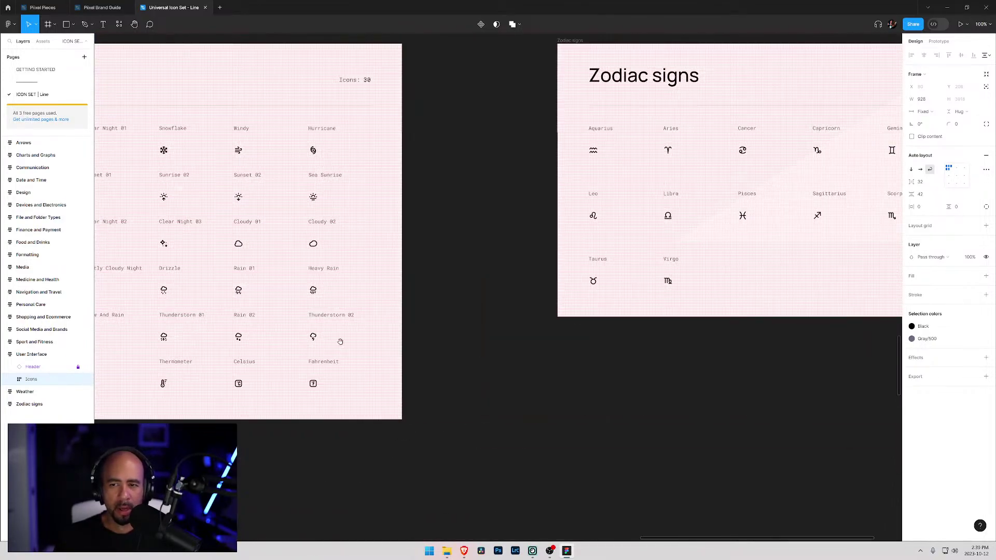
{"action": "scroll", "coordinate": [432, 357], "scroll_direction": "down", "scroll_amount": 5}
{"action": "scroll", "coordinate": [534, 225], "scroll_direction": "right", "scroll_amount": 5}
{"action": "scroll", "coordinate": [396, 318], "scroll_direction": "up", "scroll_amount": 2}
{"action": "scroll", "coordinate": [518, 324], "scroll_direction": "down", "scroll_amount": 3}
{"action": "scroll", "coordinate": [607, 309], "scroll_direction": "left", "scroll_amount": 15}
{"action": "scroll", "coordinate": [540, 332], "scroll_direction": "left", "scroll_amount": 5}
{"action": "scroll", "coordinate": [442, 220], "scroll_direction": "up", "scroll_amount": 15}
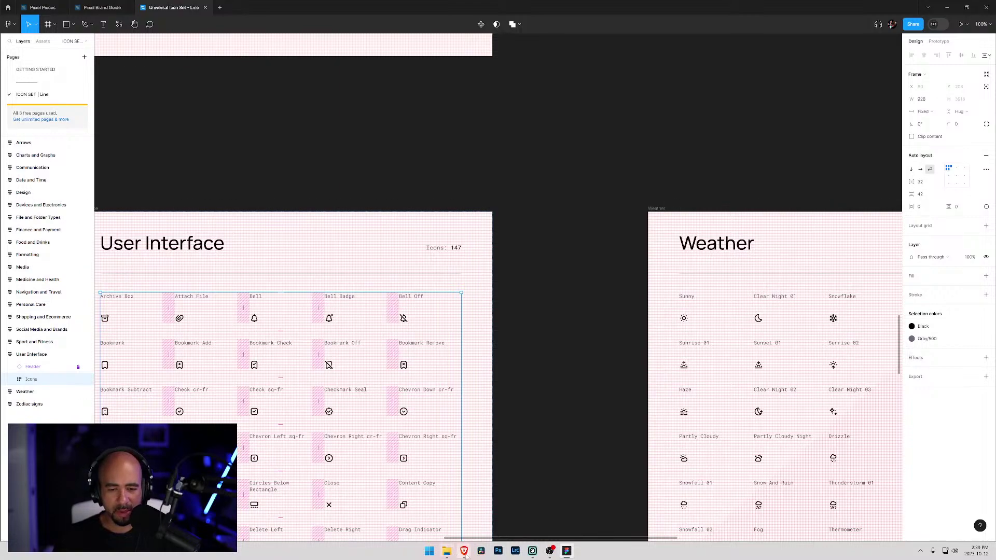
{"action": "left_click", "coordinate": [475, 498]}
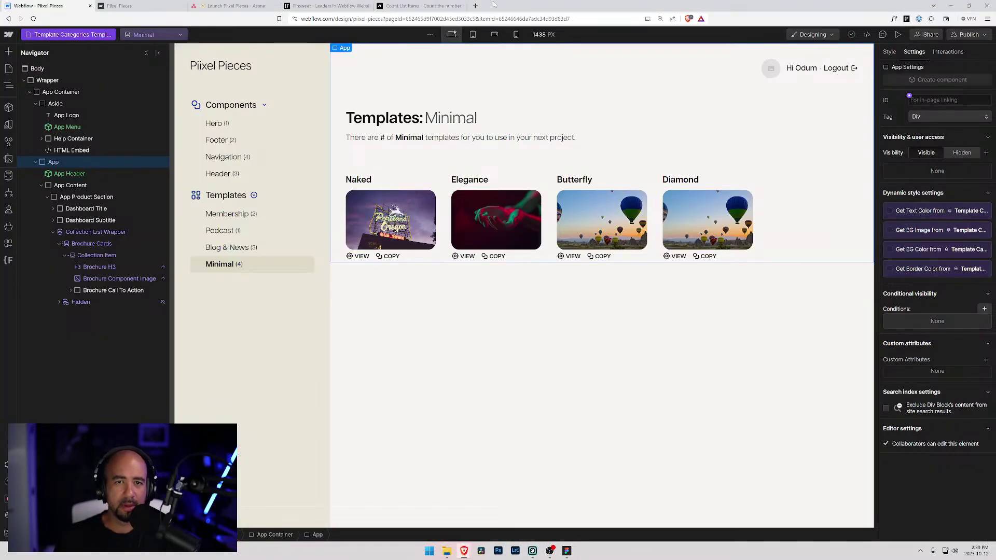
- Open ui8 in a new browser tab and go to its icon sets category
{"action": "left_click", "coordinate": [478, 6]}
{"action": "type", "text": "ui8.net"}
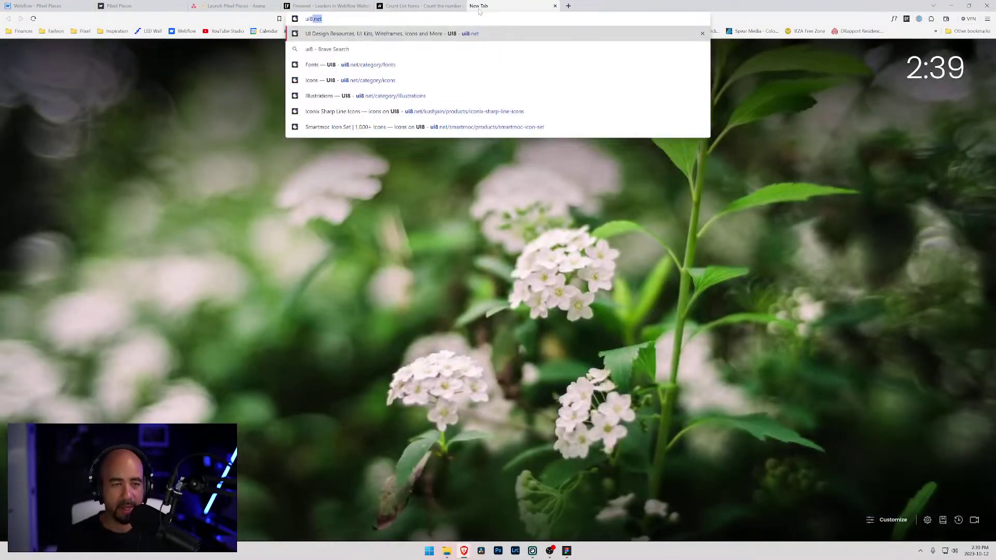
{"action": "key", "text": "Return"}
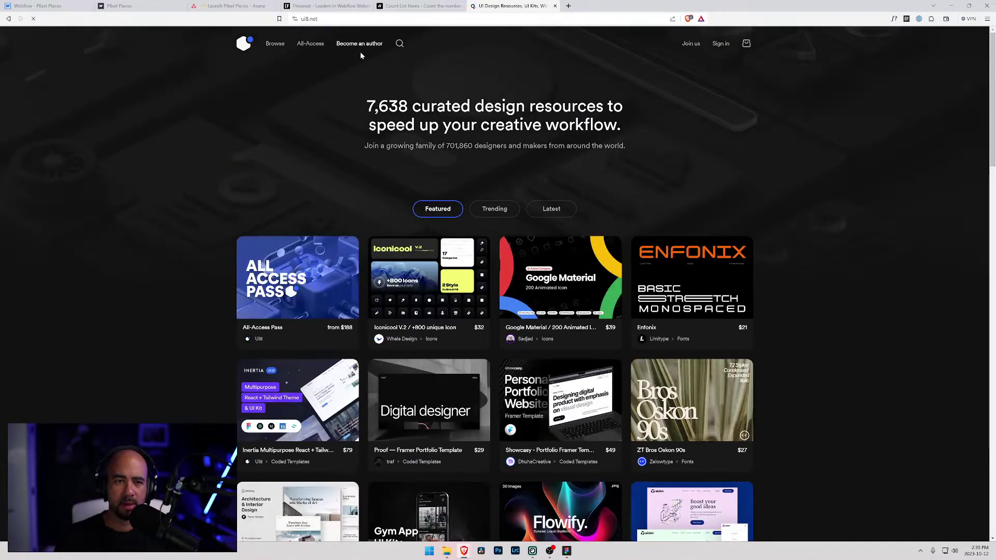
{"action": "mouse_move", "coordinate": [282, 48]}
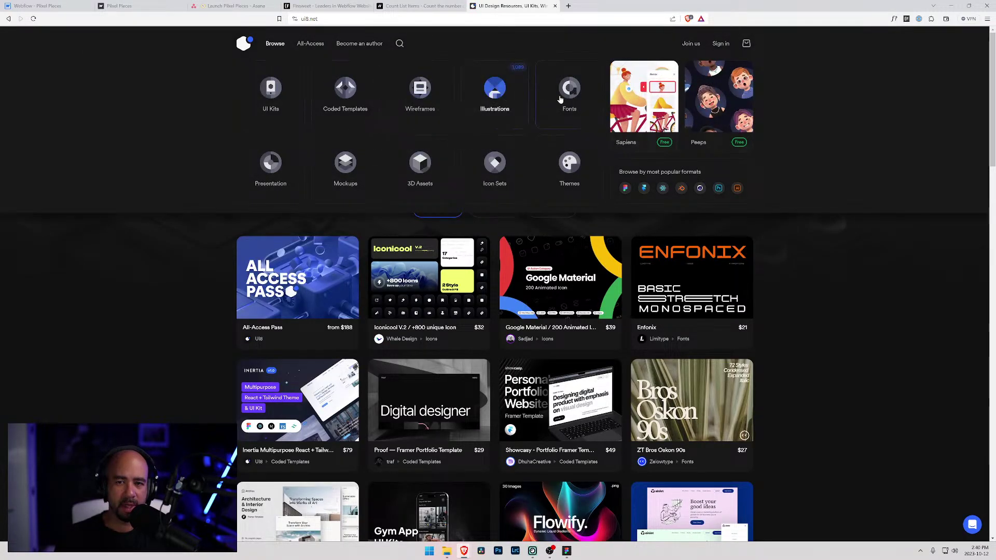
{"action": "left_click", "coordinate": [494, 165]}
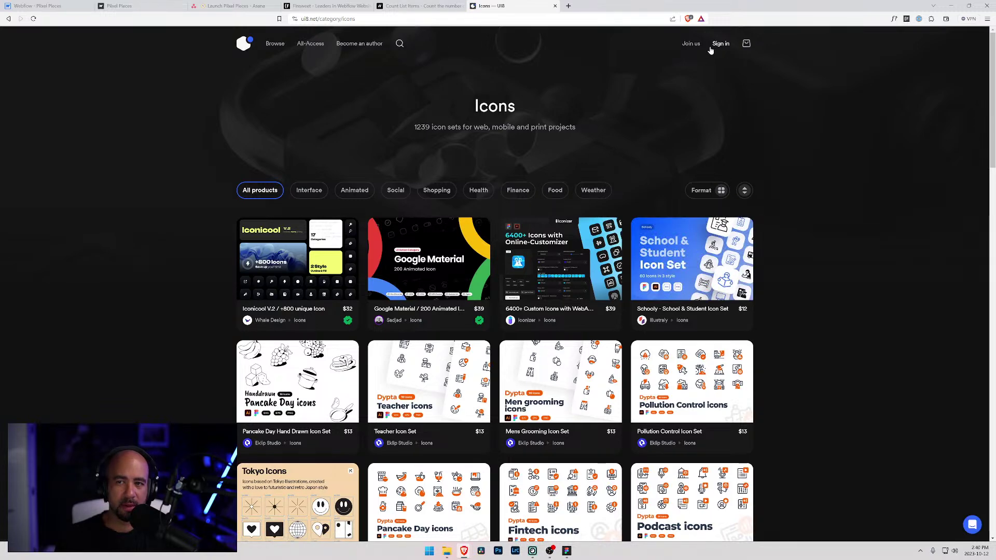
- Sign in to UI8 with the saved login and open the product search
{"action": "left_click", "coordinate": [720, 44]}
{"action": "left_click", "coordinate": [557, 280]}
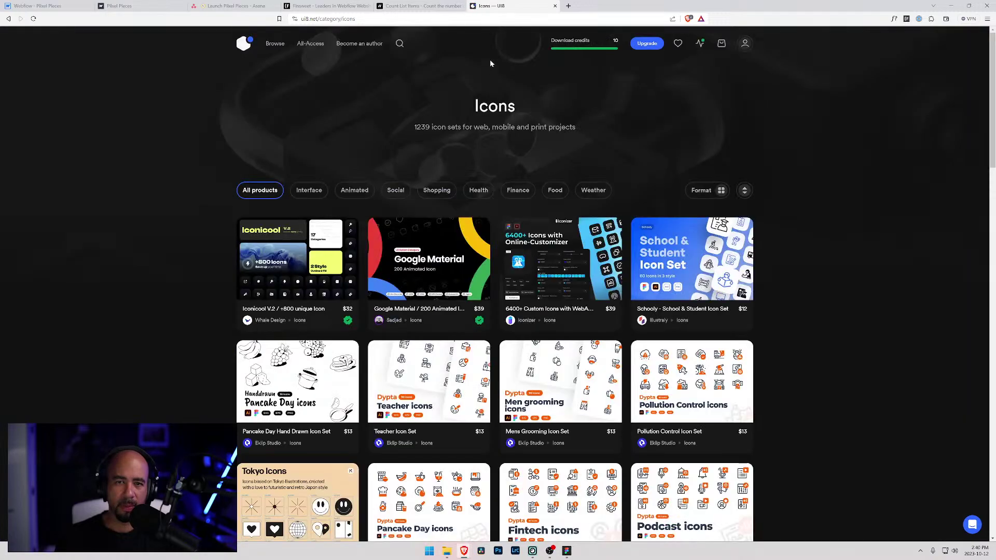
{"action": "left_click", "coordinate": [400, 44]}
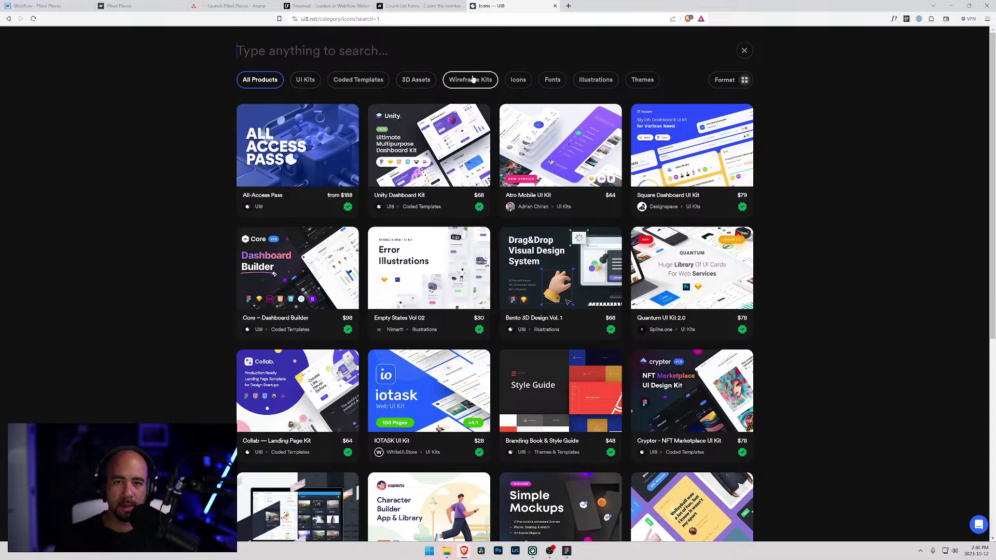
- Filter the search to Icons for 'universal icon set' and review the Line, Solid and Duotone results
{"action": "left_click", "coordinate": [517, 81]}
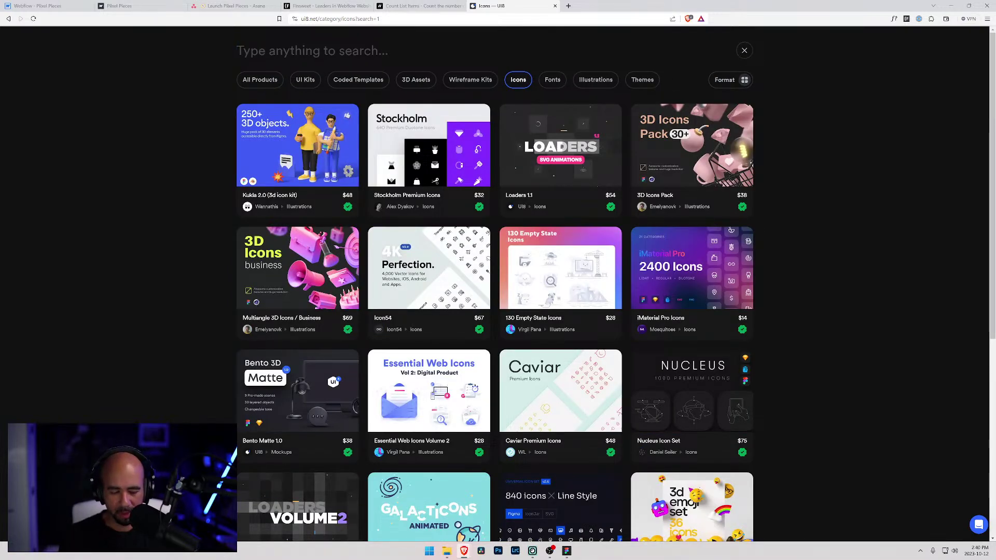
{"action": "type", "text": "universal icon set"}
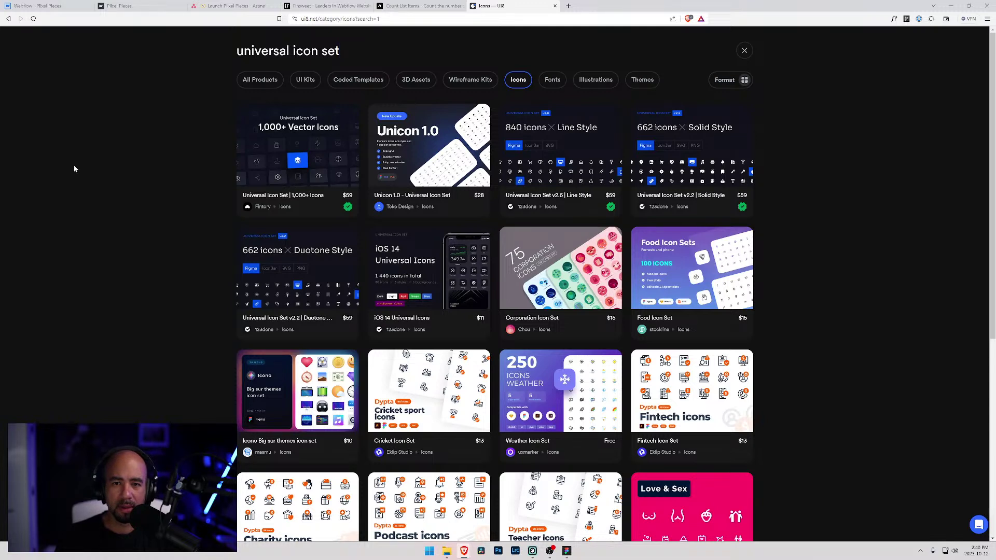
{"action": "mouse_move", "coordinate": [529, 173]}
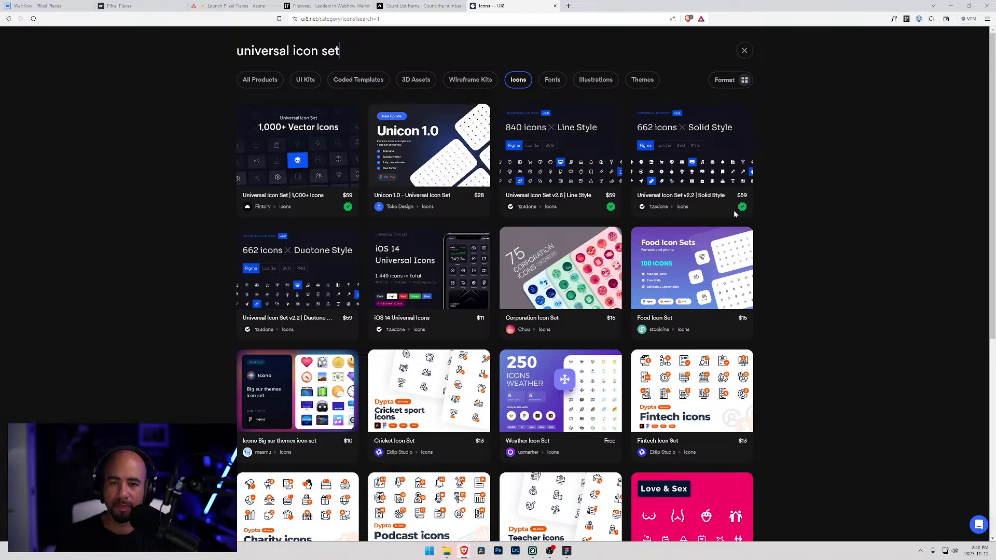
{"action": "mouse_move", "coordinate": [726, 172]}
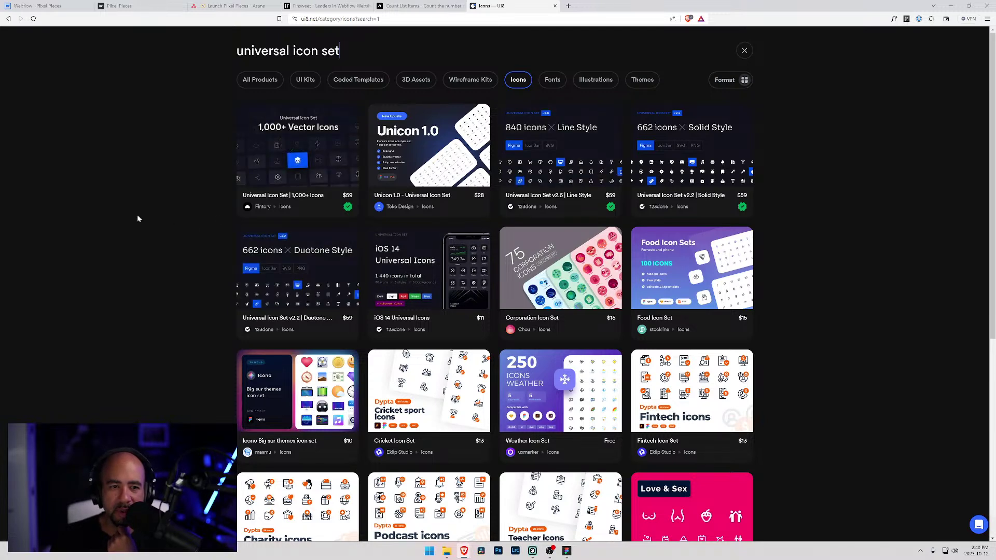
{"action": "mouse_move", "coordinate": [263, 141]}
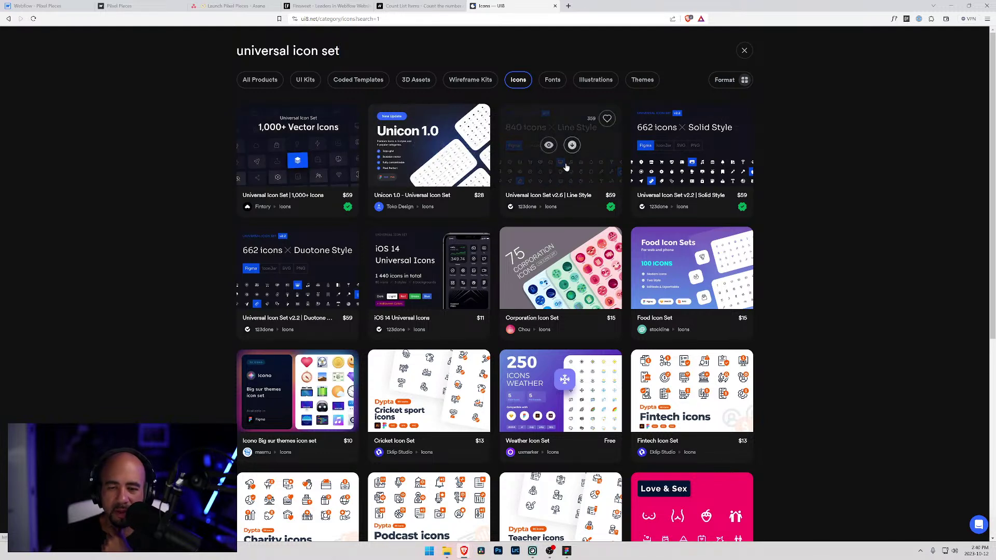
{"action": "mouse_move", "coordinate": [422, 251]}
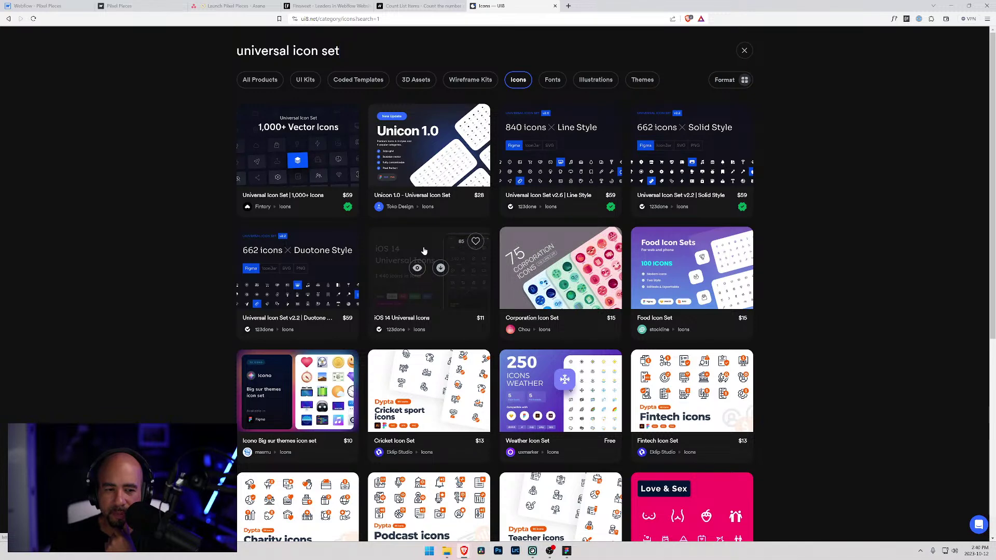
- Pan through the User Interface icon rows from Pin down to View Column in Figma
{"action": "left_click", "coordinate": [951, 5]}
{"action": "left_click_drag", "start_coordinate": [218, 138], "coordinate": [592, 343]}
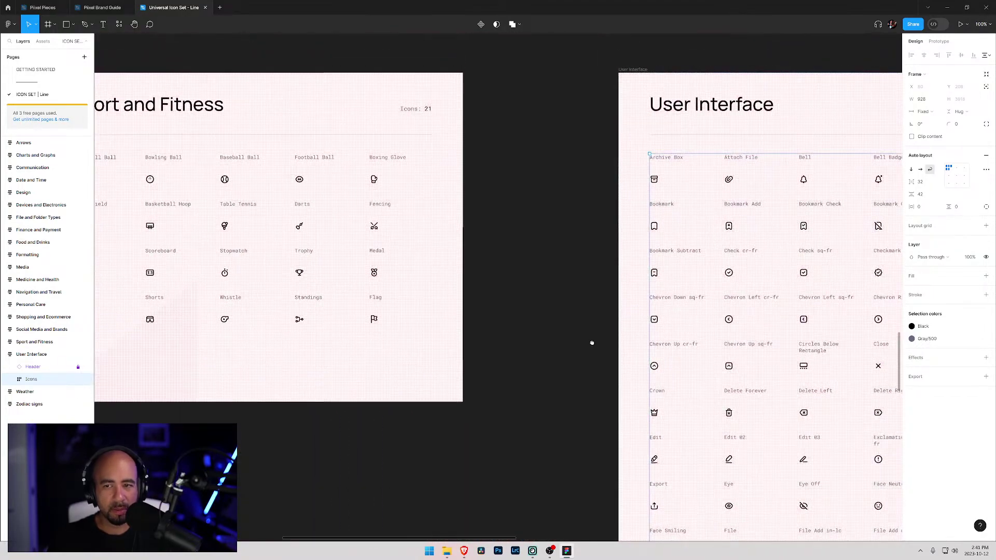
{"action": "scroll", "coordinate": [592, 343], "scroll_direction": "down", "scroll_amount": 15}
{"action": "scroll", "coordinate": [592, 343], "scroll_direction": "right", "scroll_amount": 3}
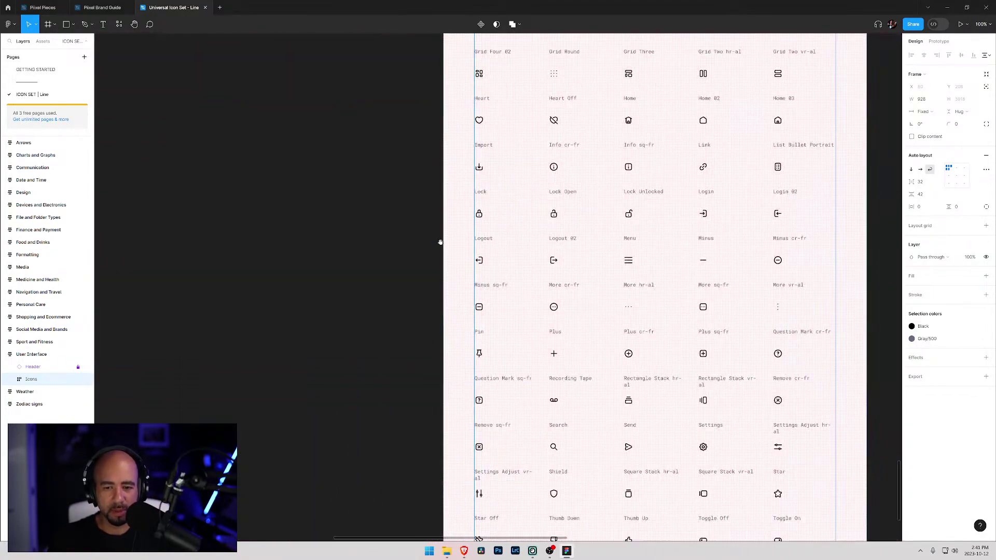
{"action": "scroll", "coordinate": [432, 202], "scroll_direction": "up", "scroll_amount": 5}
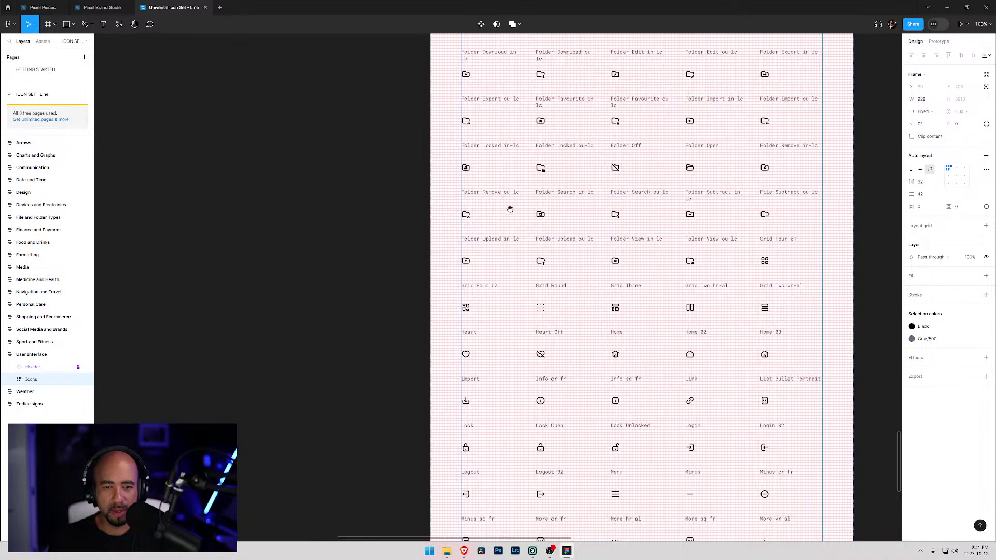
{"action": "left_click_drag", "start_coordinate": [544, 370], "coordinate": [492, 180]}
{"action": "left_click_drag", "start_coordinate": [581, 313], "coordinate": [539, 168]}
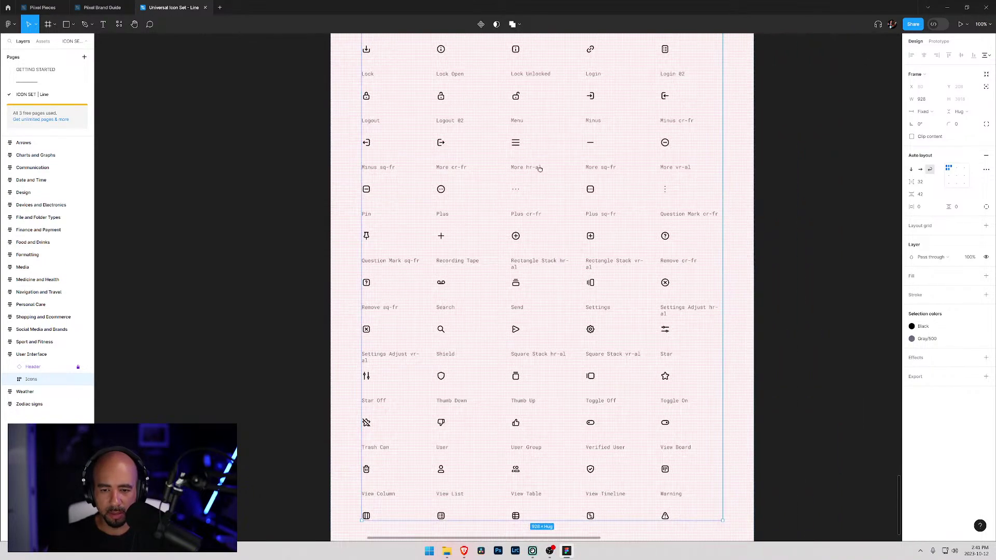
{"action": "left_click_drag", "start_coordinate": [493, 392], "coordinate": [485, 305]}
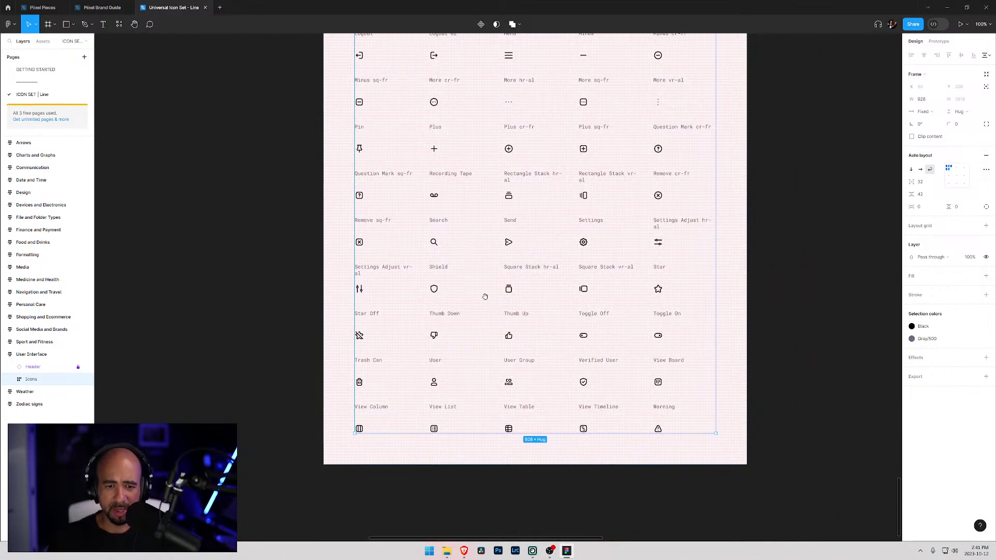
{"action": "left_click_drag", "start_coordinate": [385, 405], "coordinate": [640, 410]}
- Zoom out over all category frames, then zoom to 100% and select the Design icons frame
{"action": "key", "text": "ctrl+minus"}
{"action": "key", "text": "ctrl+minus"}
{"action": "key", "text": "ctrl+minus"}
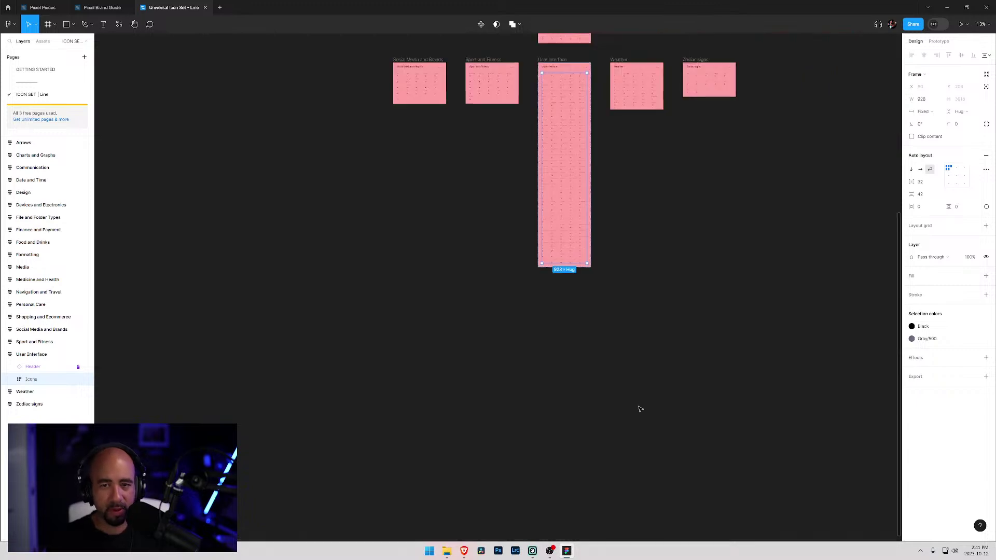
{"action": "left_click_drag", "start_coordinate": [407, 222], "coordinate": [329, 474]}
{"action": "left_click_drag", "start_coordinate": [348, 299], "coordinate": [372, 290]}
{"action": "key", "text": "ctrl+plus"}
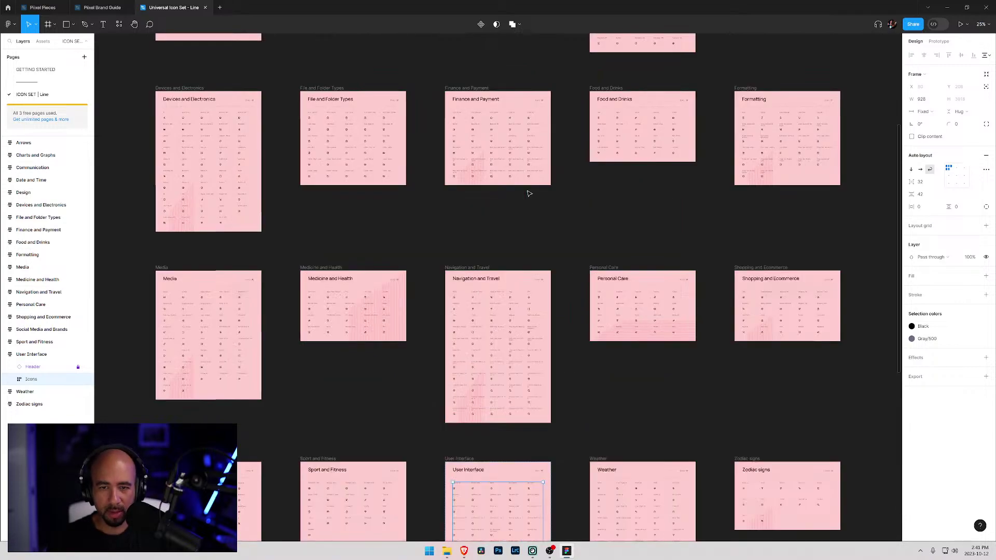
{"action": "key", "text": "ctrl+plus"}
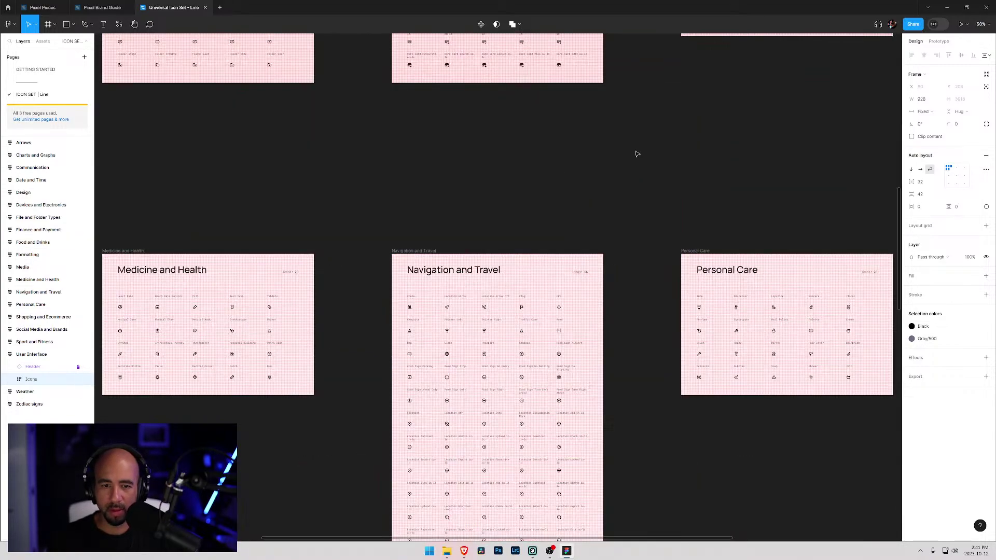
{"action": "scroll", "coordinate": [696, 112], "scroll_direction": "up", "scroll_amount": 10}
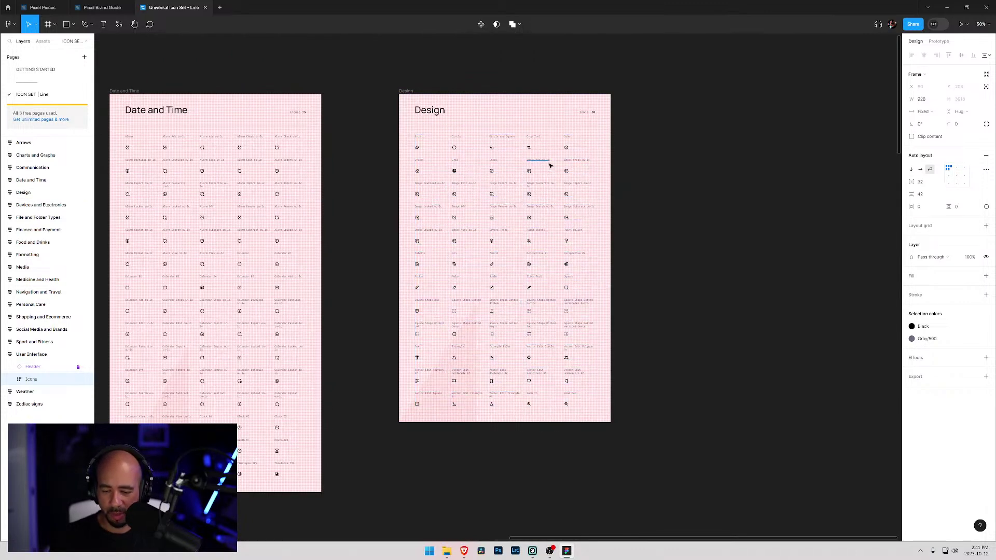
{"action": "key", "text": "ctrl+plus"}
{"action": "scroll", "coordinate": [553, 165], "scroll_direction": "up", "scroll_amount": 4}
{"action": "left_click", "coordinate": [652, 191]}
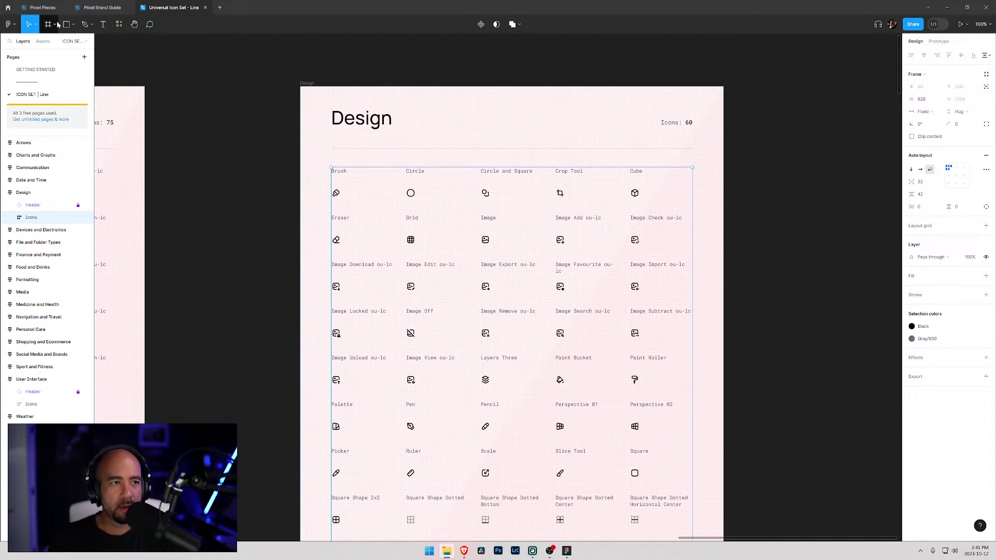
{"action": "left_click", "coordinate": [955, 7]}
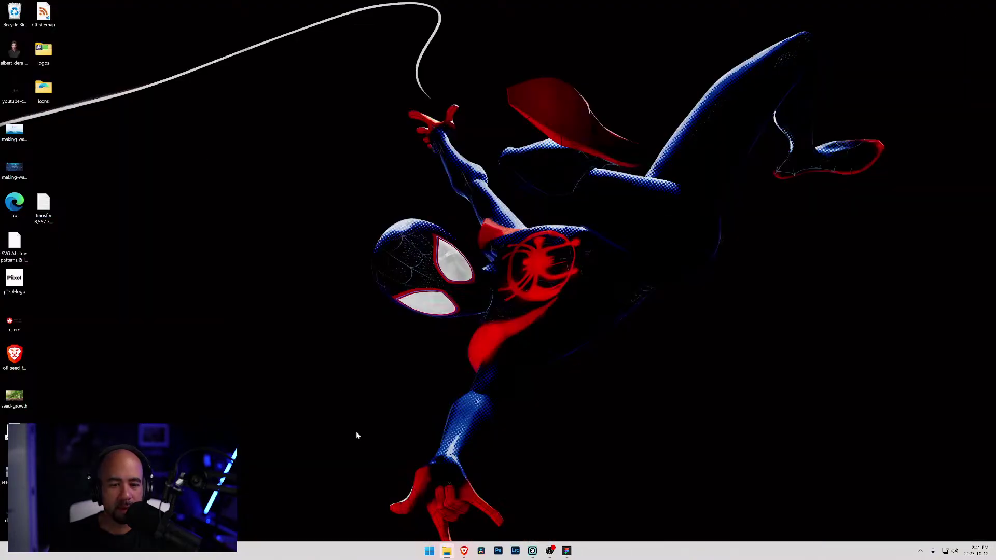
- Back in the Webflow designer, add cube.svg to the Icons asset folder
{"action": "mouse_move", "coordinate": [465, 551]}
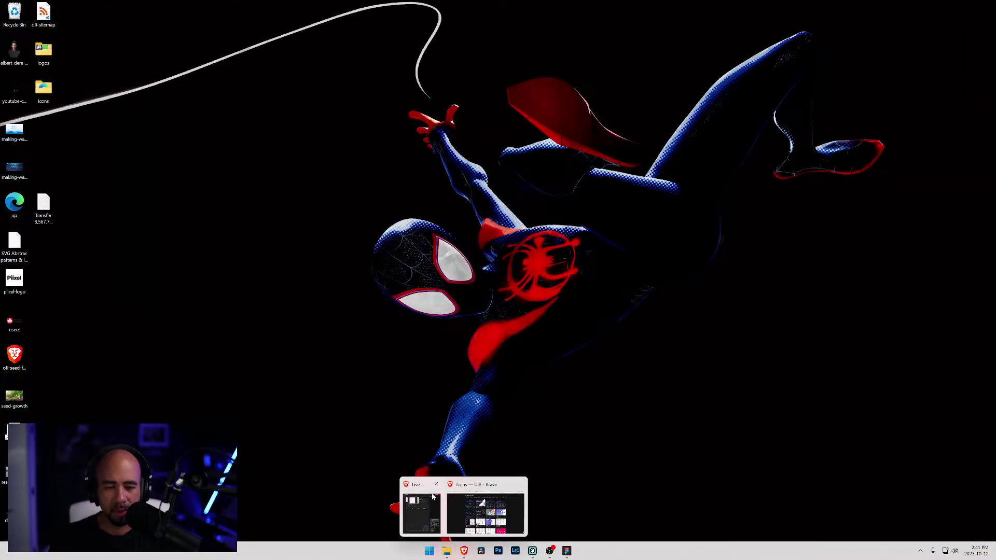
{"action": "left_click", "coordinate": [457, 494]}
{"action": "left_click", "coordinate": [51, 6]}
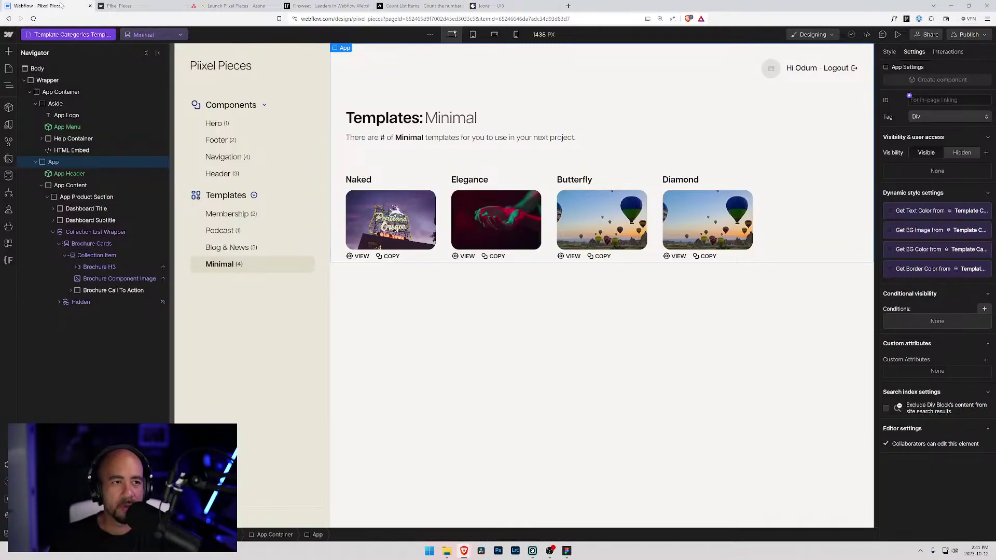
{"action": "left_click", "coordinate": [9, 159]}
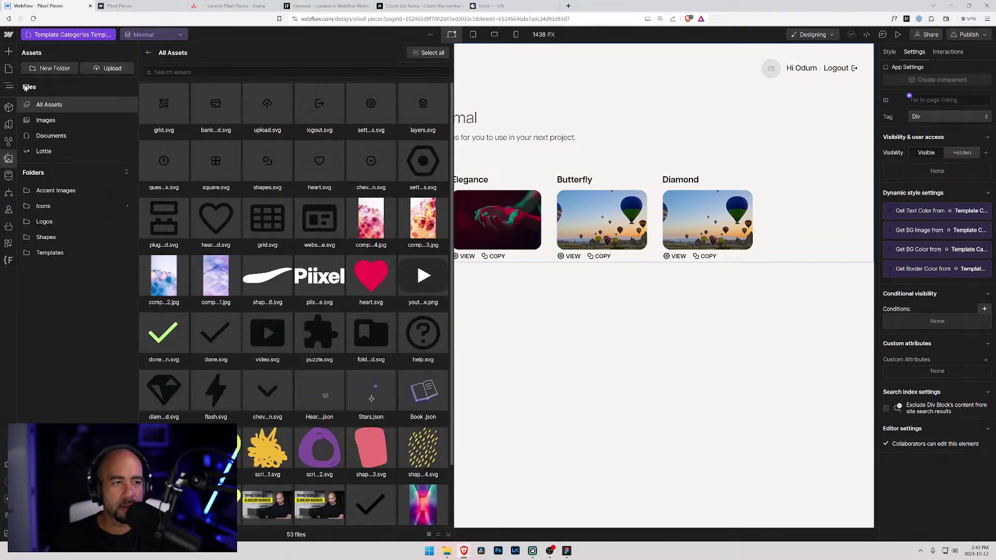
{"action": "left_click", "coordinate": [43, 206]}
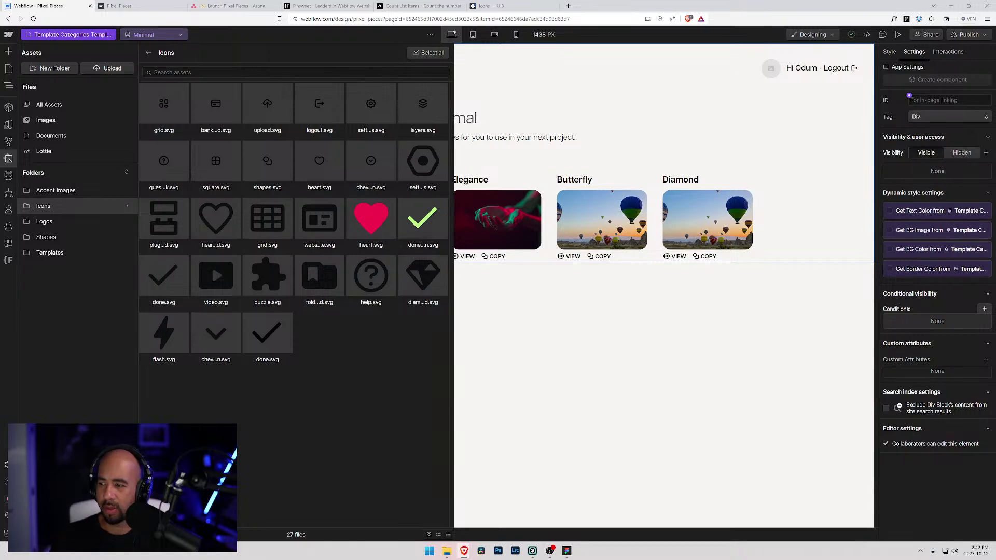
{"action": "left_click_drag", "start_coordinate": [684, 357], "coordinate": [327, 345]}
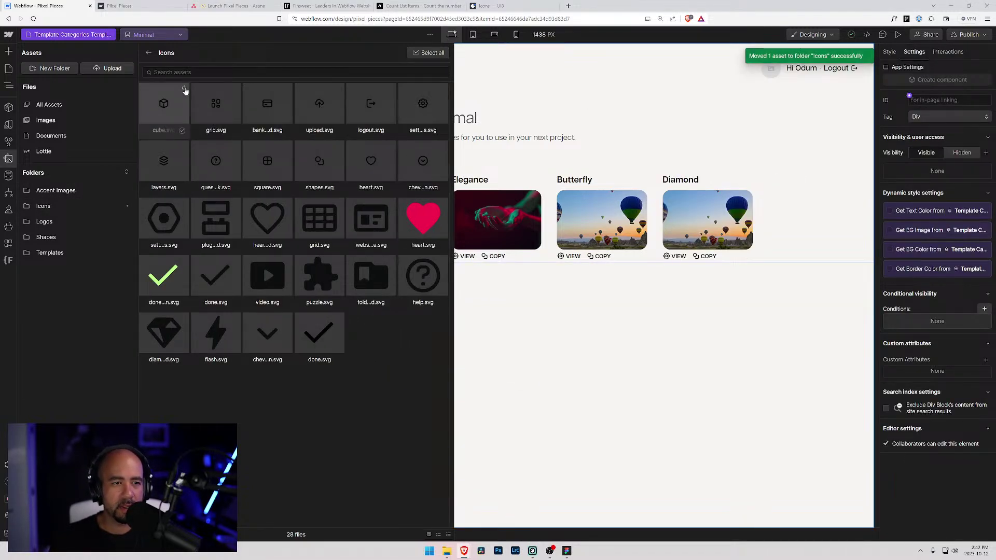
- Edit the asset alt texts: type 'C' for cube.svg and delete 'Grid' from grid.svg's
{"action": "left_click", "coordinate": [185, 91]}
{"action": "left_click", "coordinate": [164, 228]}
{"action": "type", "text": "Cube"}
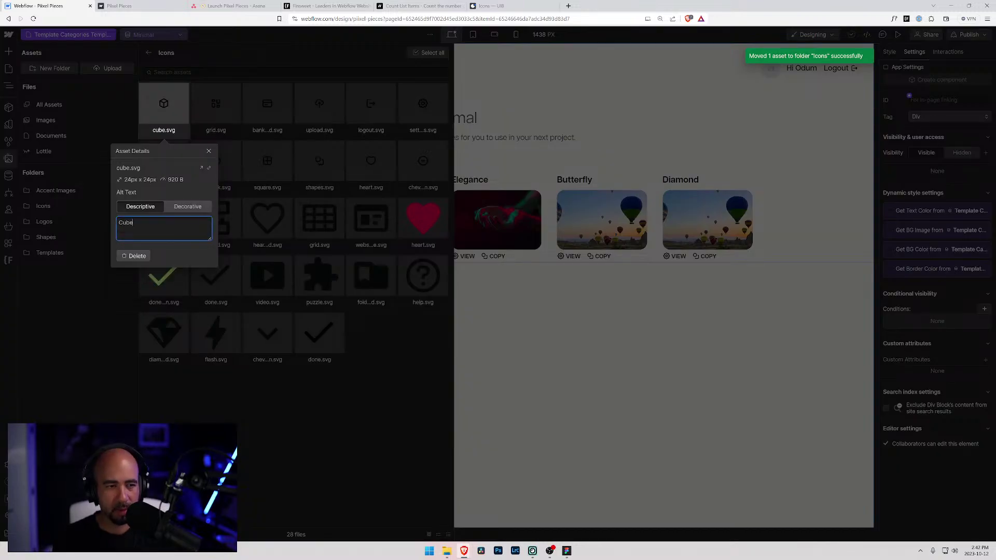
{"action": "left_click", "coordinate": [374, 355]}
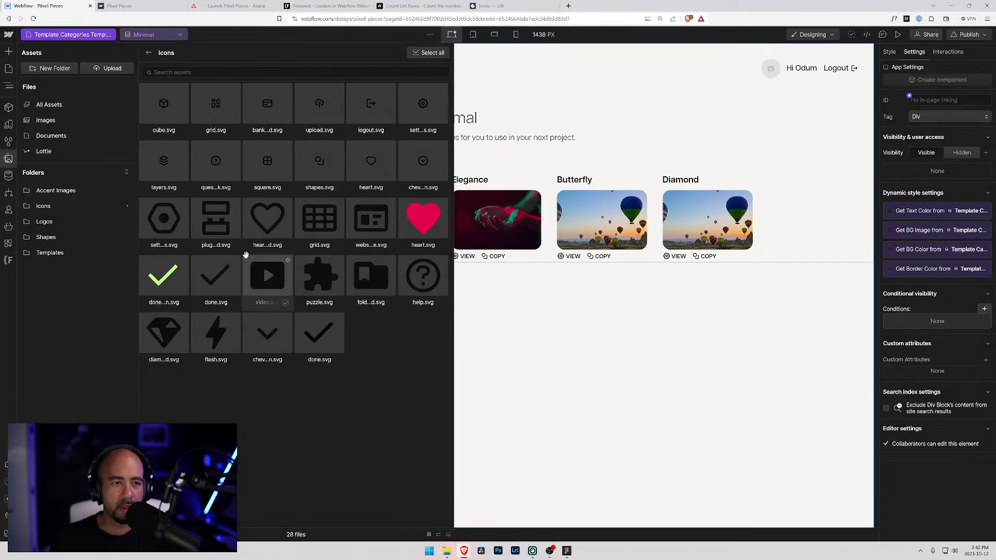
{"action": "left_click", "coordinate": [236, 89]}
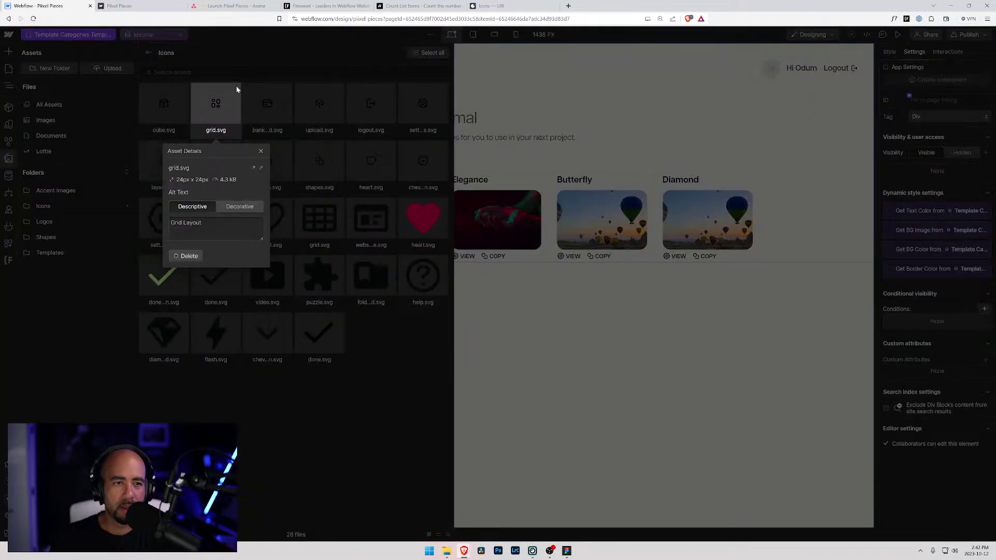
{"action": "left_click_drag", "start_coordinate": [182, 222], "coordinate": [153, 227]}
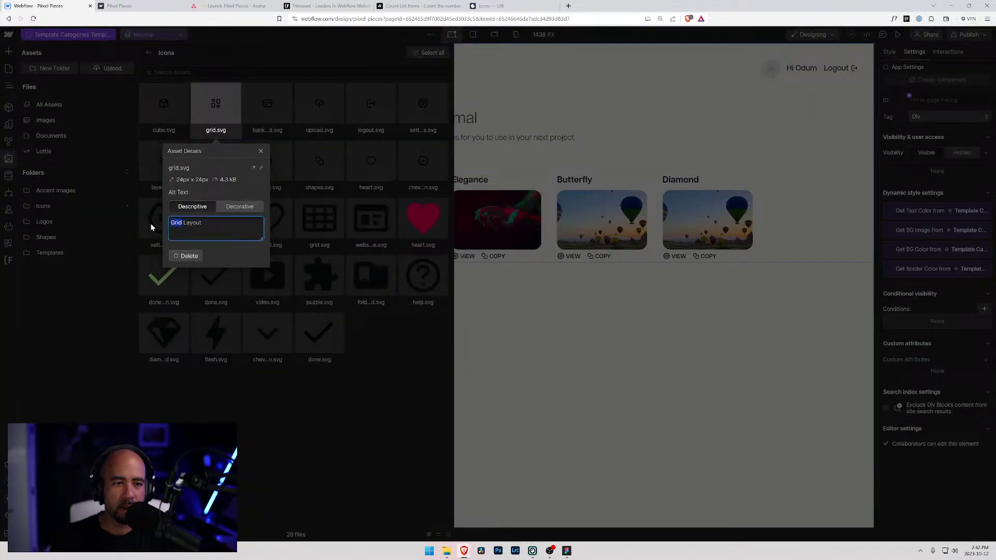
{"action": "key", "text": "BackSpace"}
{"action": "left_click", "coordinate": [301, 358]}
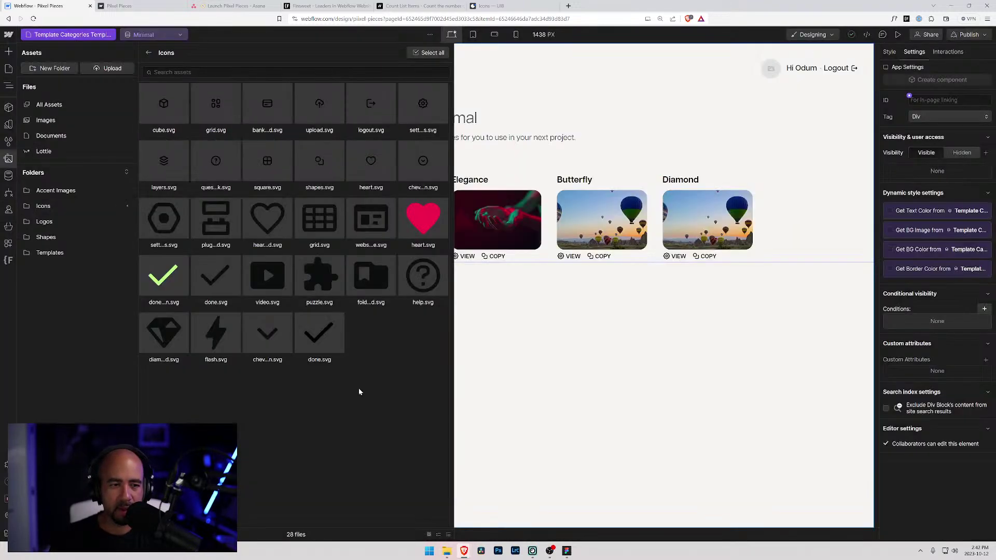
{"action": "key", "text": "Escape"}
{"action": "left_click", "coordinate": [217, 114]}
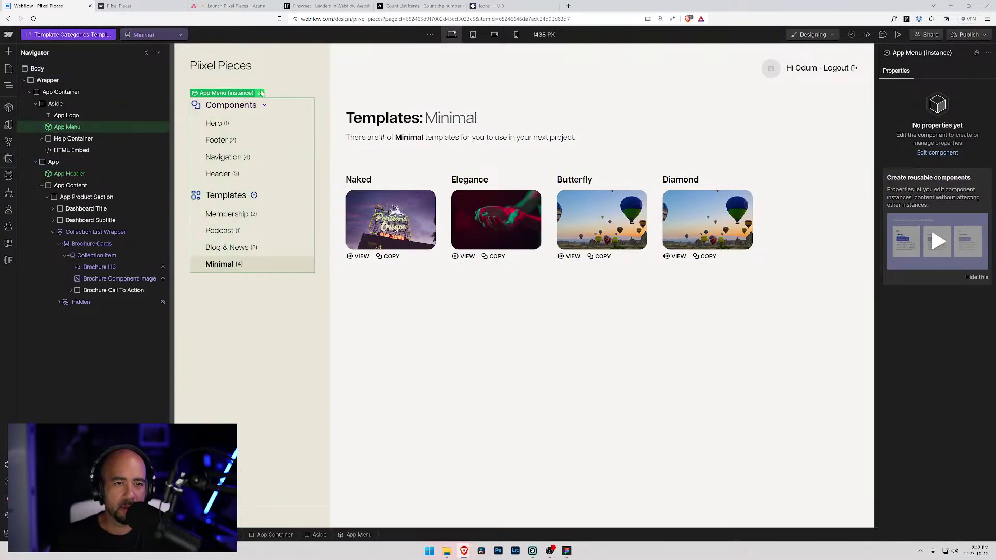
- Replace the App Menu's Components icon image with cube.svg
{"action": "double_click", "coordinate": [218, 114]}
{"action": "left_click", "coordinate": [196, 104]}
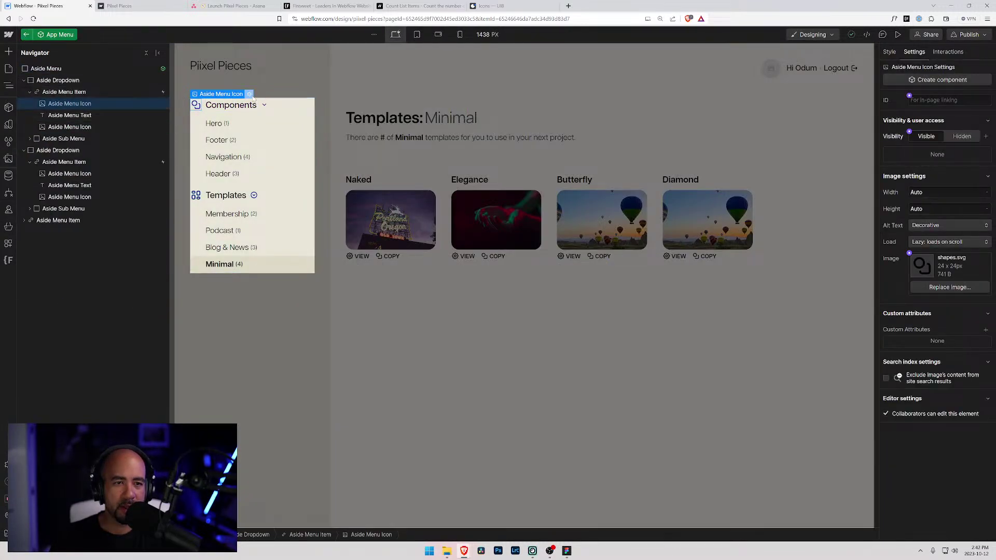
{"action": "left_click", "coordinate": [250, 95]}
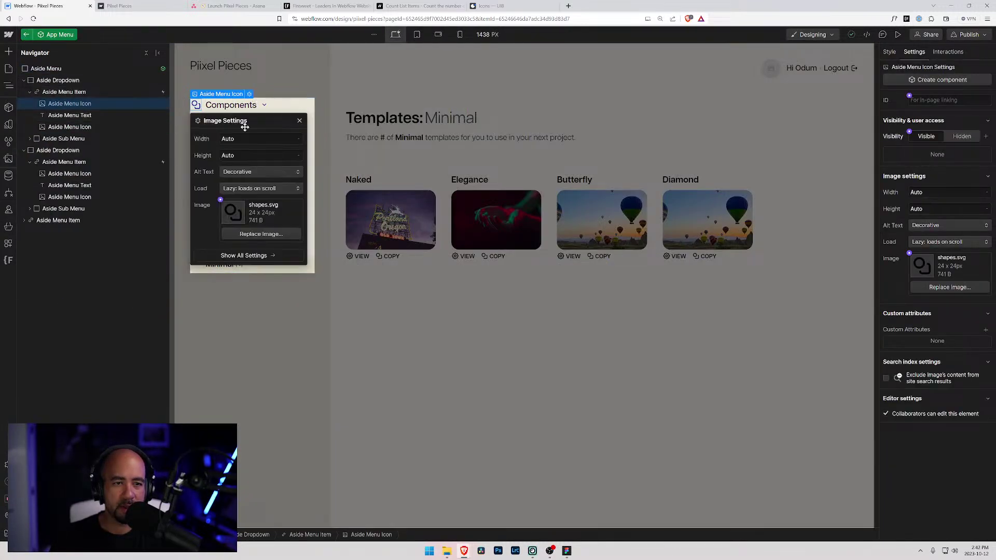
{"action": "left_click", "coordinate": [257, 234]}
{"action": "left_click", "coordinate": [167, 104]}
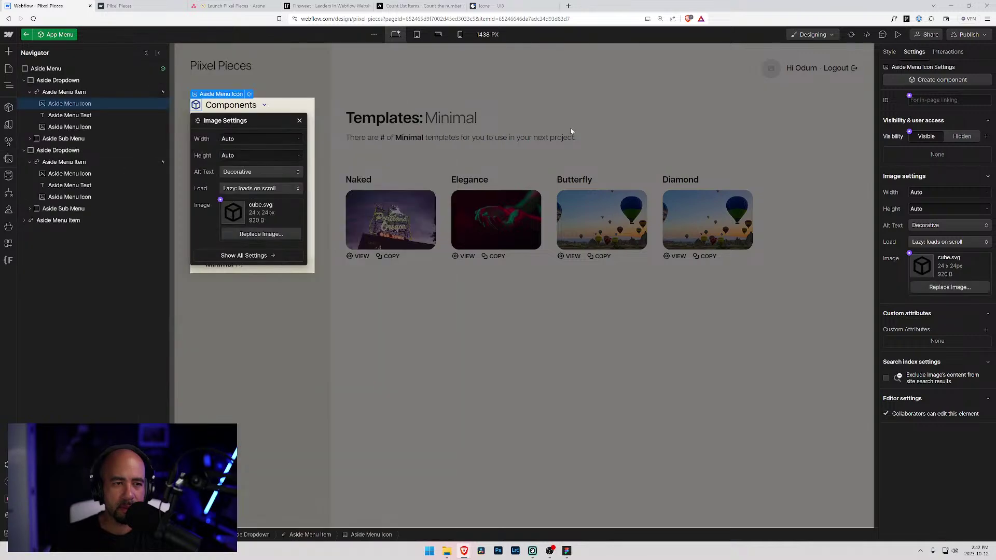
{"action": "left_click", "coordinate": [570, 132]}
{"action": "left_click", "coordinate": [300, 71]}
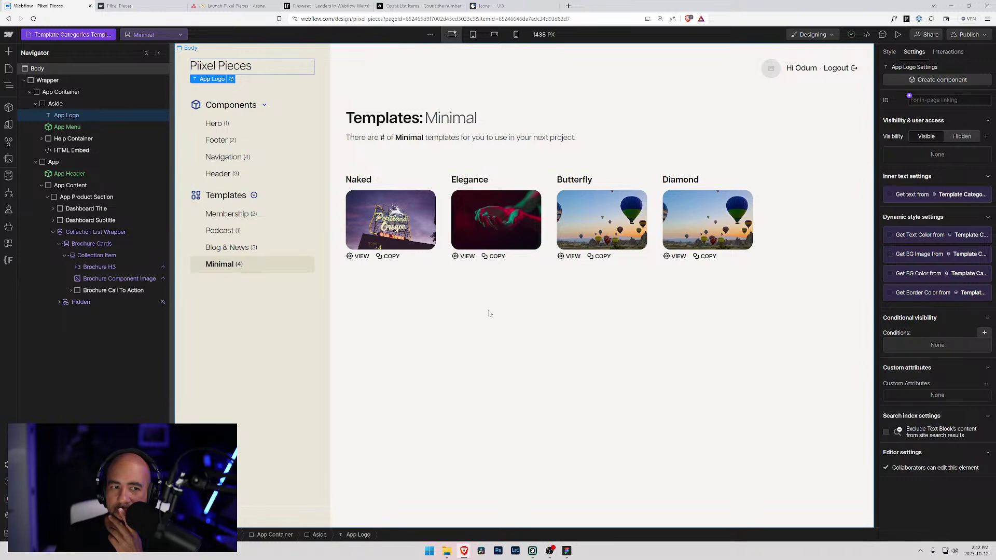
{"action": "key", "text": "alt+Tab"}
{"action": "key", "text": "alt+Tab"}
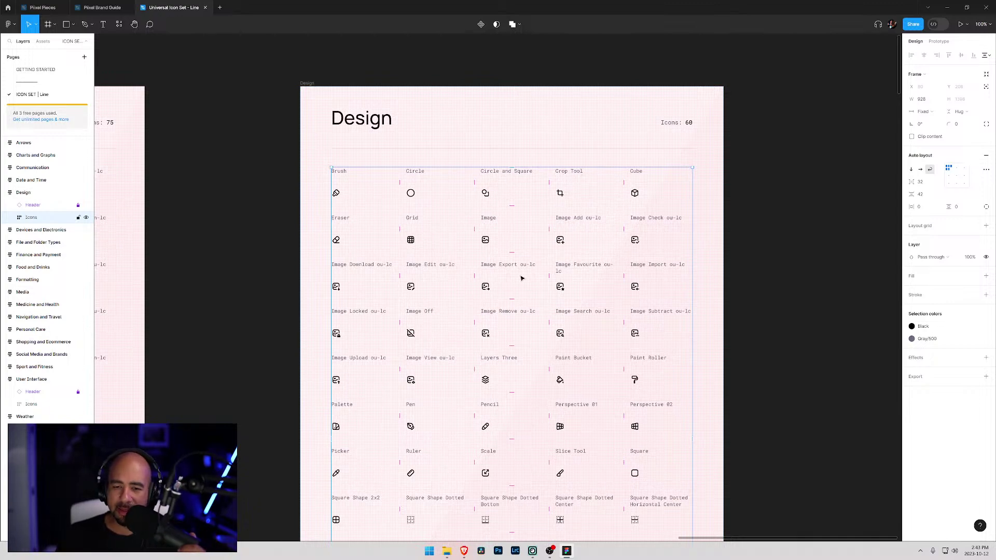
- Scroll over the Design icons, then pan to the Date and Time frame of 75 icons
{"action": "scroll", "coordinate": [520, 278], "scroll_direction": "down", "scroll_amount": 5}
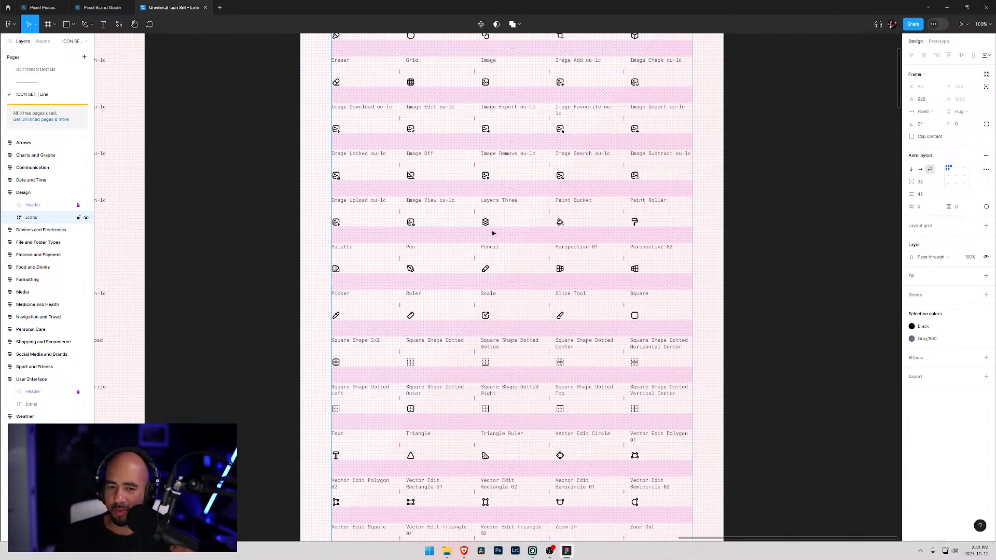
{"action": "scroll", "coordinate": [493, 234], "scroll_direction": "down", "scroll_amount": 3}
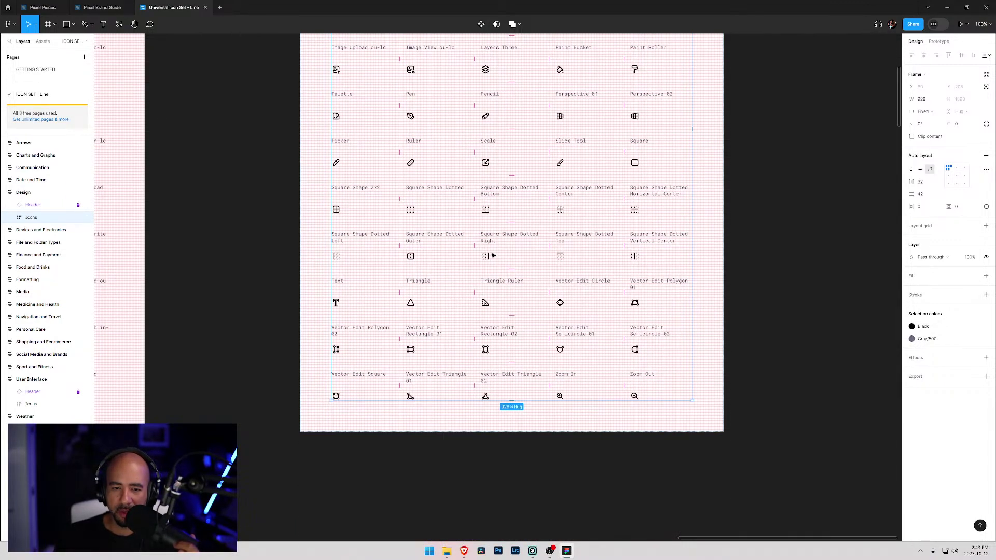
{"action": "scroll", "coordinate": [493, 255], "scroll_direction": "up", "scroll_amount": 1}
{"action": "scroll", "coordinate": [493, 255], "scroll_direction": "up", "scroll_amount": 4}
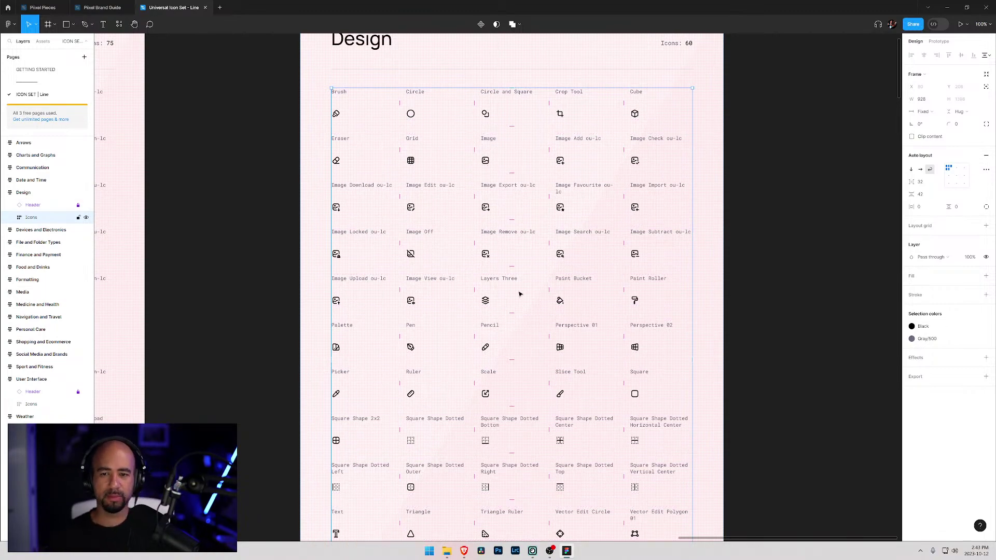
{"action": "left_click_drag", "start_coordinate": [423, 281], "coordinate": [791, 421]}
- Bring the whole Communication icon frame into view and scroll down through it
{"action": "scroll", "coordinate": [790, 423], "scroll_direction": "down", "scroll_amount": 3}
{"action": "scroll", "coordinate": [791, 422], "scroll_direction": "left", "scroll_amount": 3}
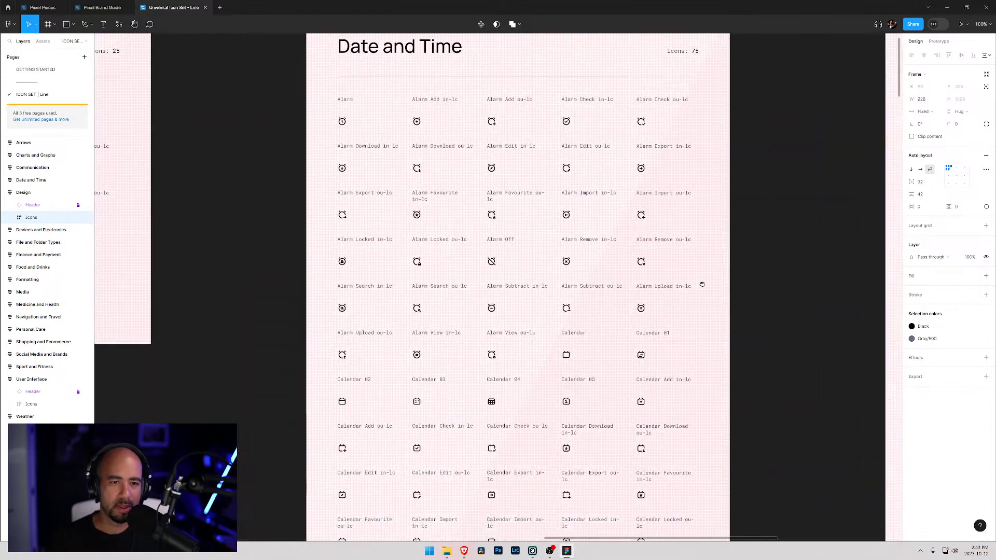
{"action": "scroll", "coordinate": [697, 348], "scroll_direction": "down", "scroll_amount": 6}
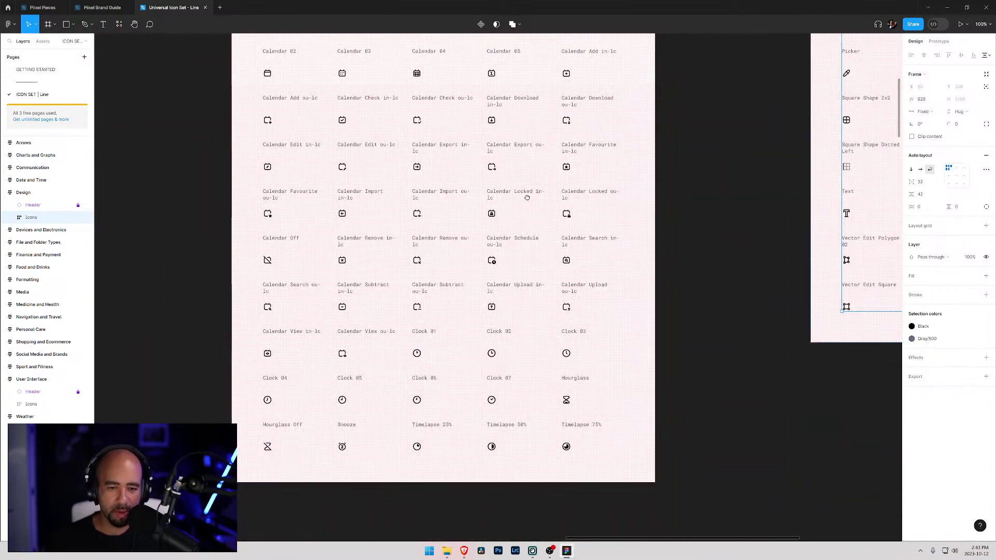
{"action": "scroll", "coordinate": [528, 206], "scroll_direction": "left", "scroll_amount": 8}
{"action": "scroll", "coordinate": [432, 199], "scroll_direction": "up", "scroll_amount": 4}
{"action": "left_click_drag", "start_coordinate": [432, 199], "coordinate": [590, 401]}
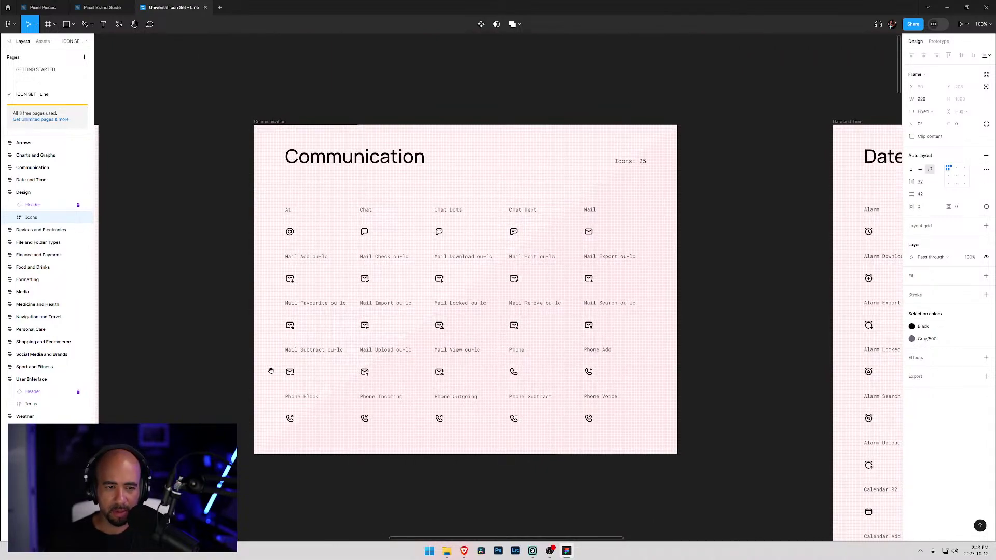
{"action": "scroll", "coordinate": [262, 375], "scroll_direction": "left", "scroll_amount": 12}
{"action": "scroll", "coordinate": [262, 375], "scroll_direction": "down", "scroll_amount": 2}
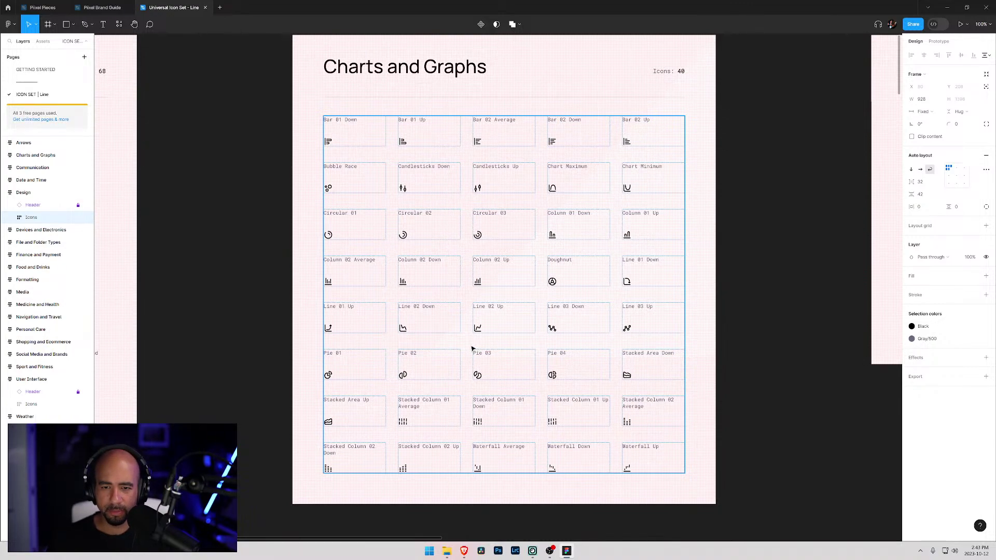
{"action": "scroll", "coordinate": [433, 352], "scroll_direction": "left", "scroll_amount": 10}
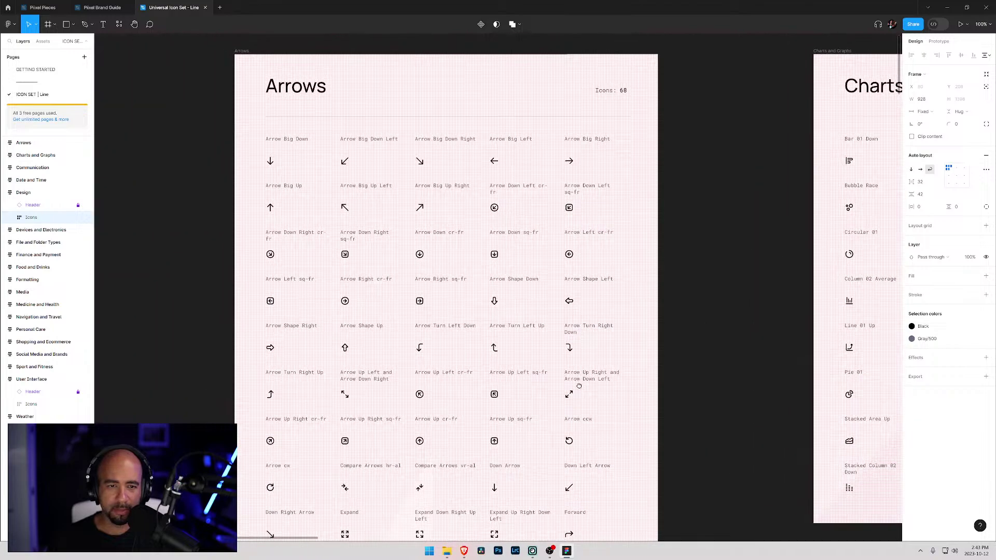
{"action": "scroll", "coordinate": [579, 386], "scroll_direction": "down", "scroll_amount": 5}
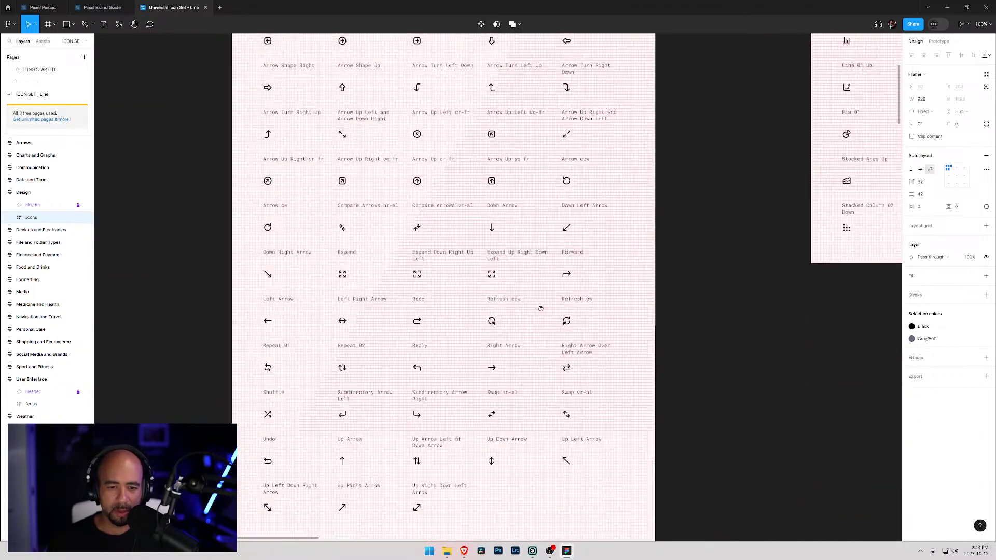
{"action": "scroll", "coordinate": [541, 302], "scroll_direction": "down", "scroll_amount": 11}
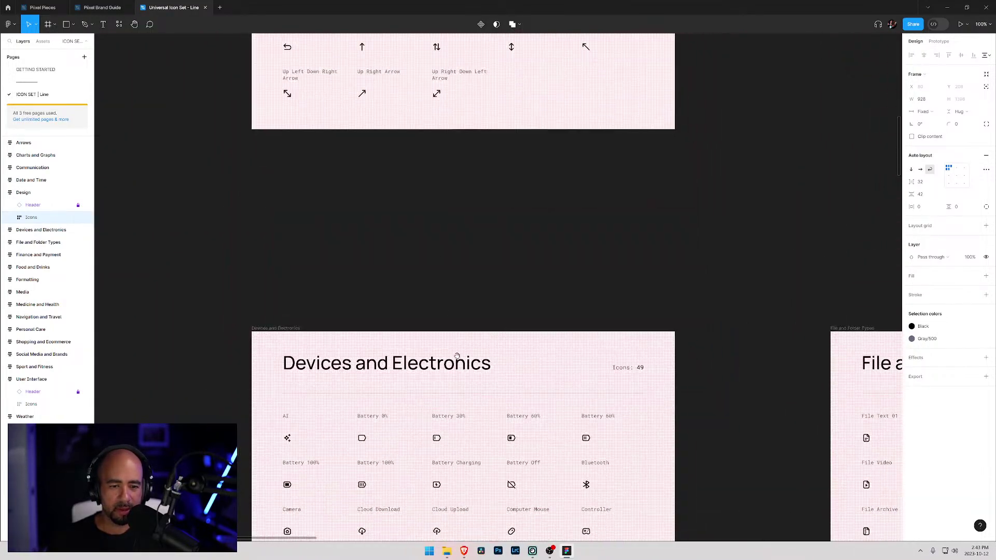
{"action": "scroll", "coordinate": [458, 280], "scroll_direction": "down", "scroll_amount": 2}
{"action": "scroll", "coordinate": [469, 300], "scroll_direction": "down", "scroll_amount": 2}
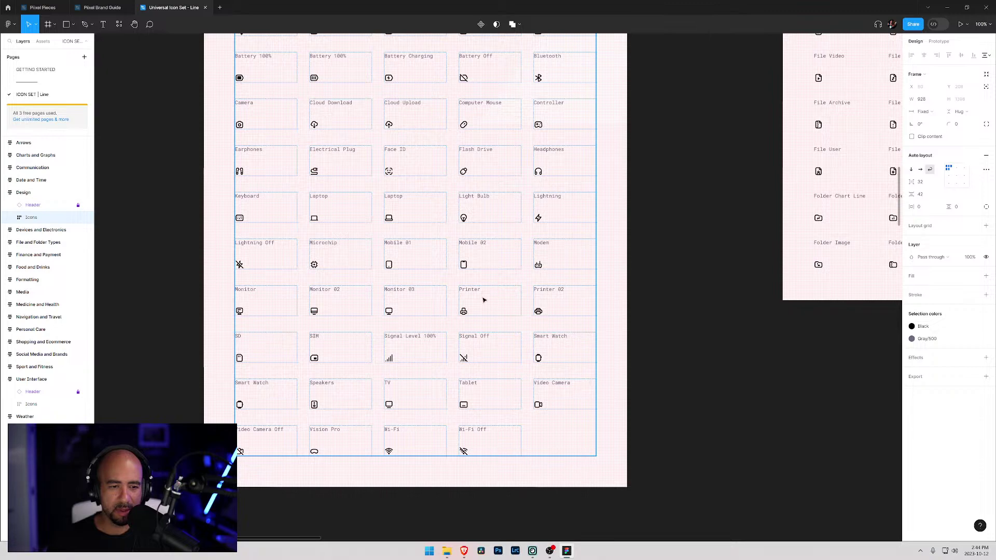
- Pan across File and Folder Types, Finance, Food and Drinks, Formatting, Shopping, and Navigation icons
{"action": "left_click_drag", "start_coordinate": [787, 179], "coordinate": [334, 320]}
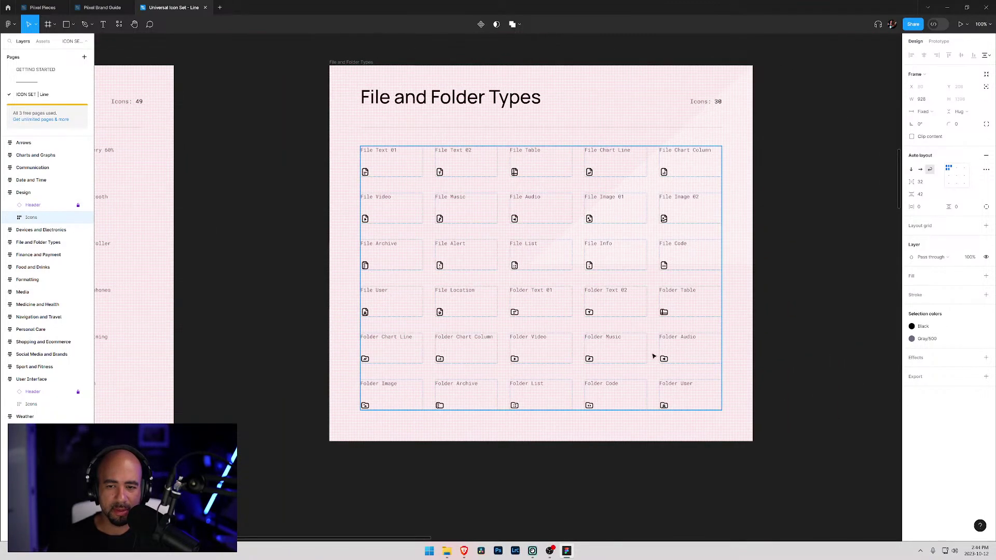
{"action": "left_click_drag", "start_coordinate": [759, 333], "coordinate": [198, 333]}
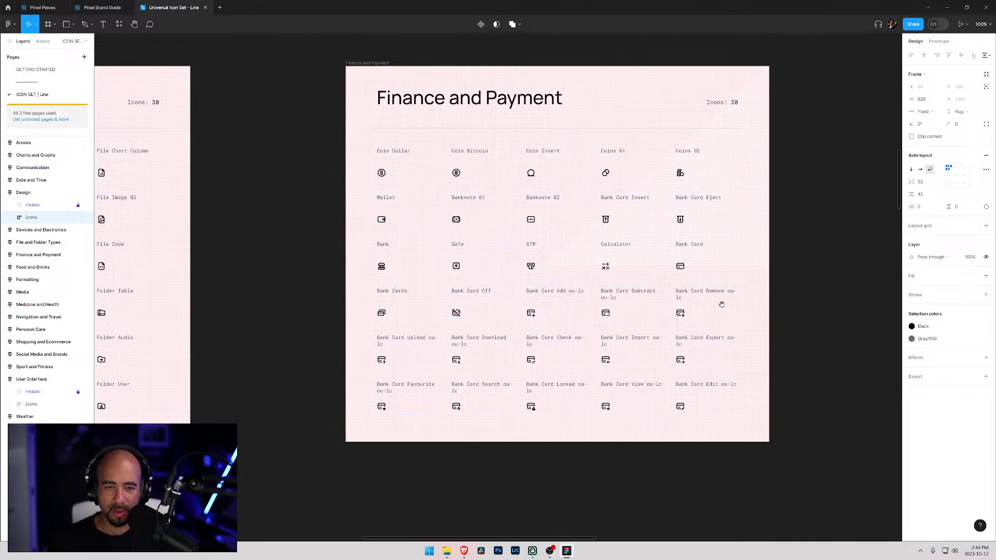
{"action": "left_click_drag", "start_coordinate": [708, 301], "coordinate": [250, 317]}
{"action": "left_click_drag", "start_coordinate": [837, 281], "coordinate": [416, 291]}
{"action": "left_click_drag", "start_coordinate": [708, 304], "coordinate": [516, 313]}
{"action": "scroll", "coordinate": [627, 323], "scroll_direction": "down", "scroll_amount": 15}
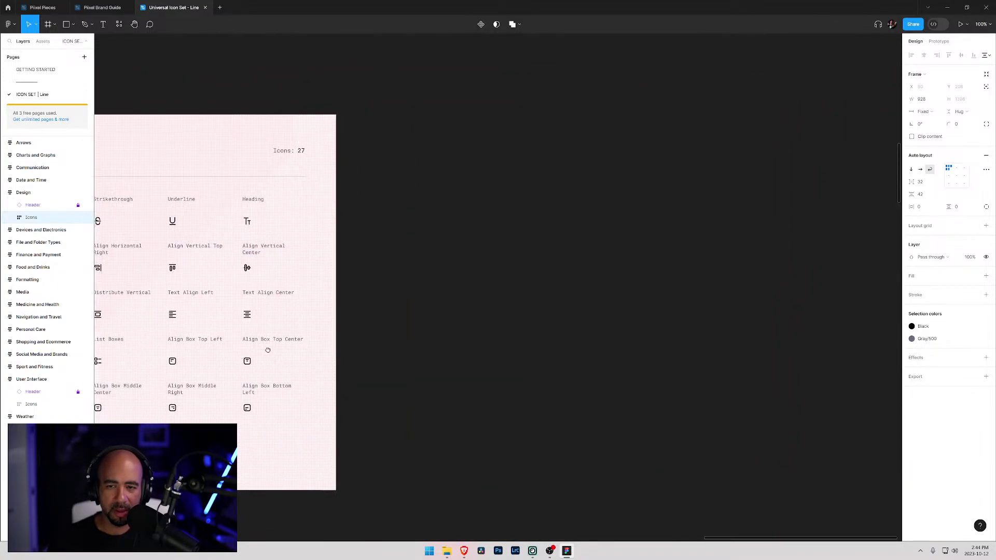
{"action": "left_click_drag", "start_coordinate": [490, 319], "coordinate": [476, 221]}
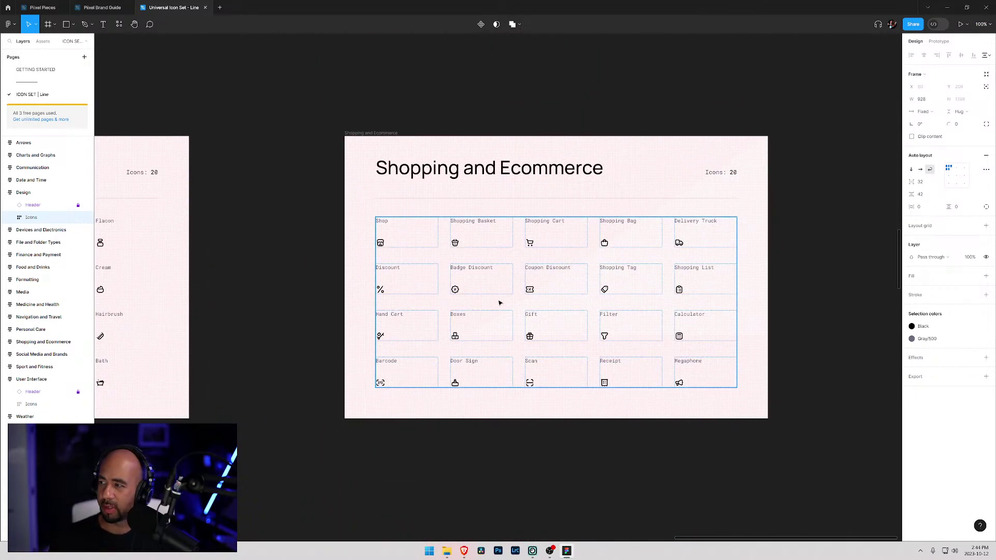
{"action": "scroll", "coordinate": [571, 306], "scroll_direction": "left", "scroll_amount": 10}
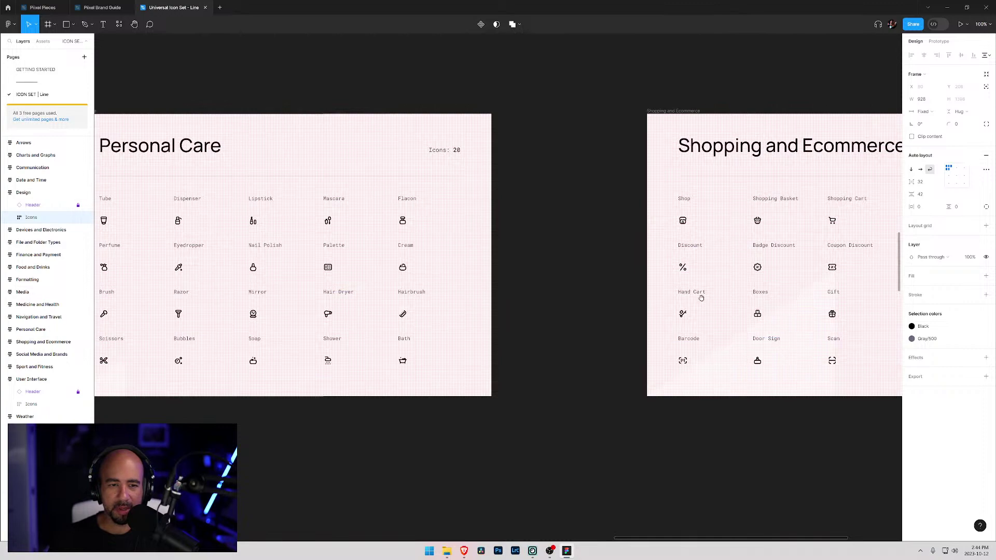
{"action": "left_click_drag", "start_coordinate": [267, 334], "coordinate": [738, 291]}
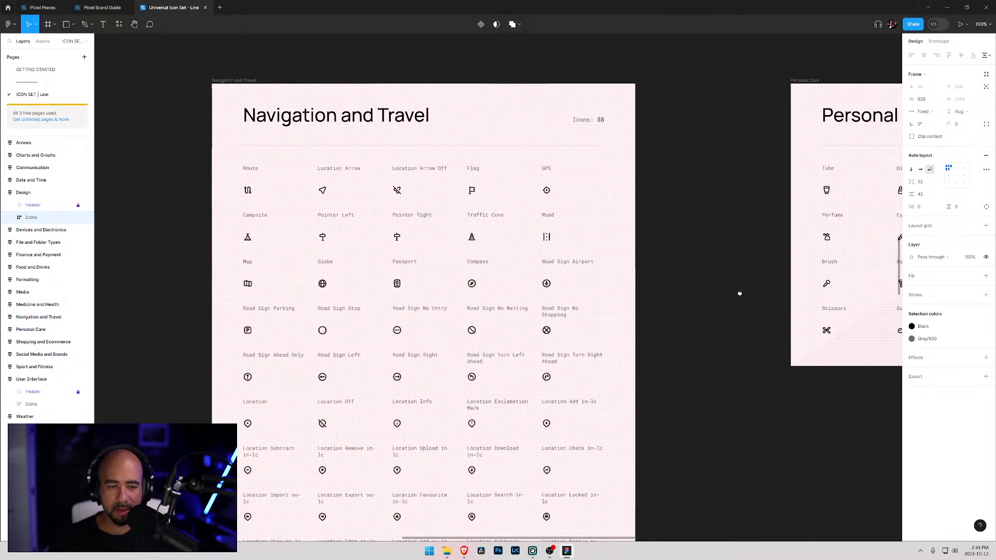
{"action": "left_click_drag", "start_coordinate": [545, 400], "coordinate": [571, 337]}
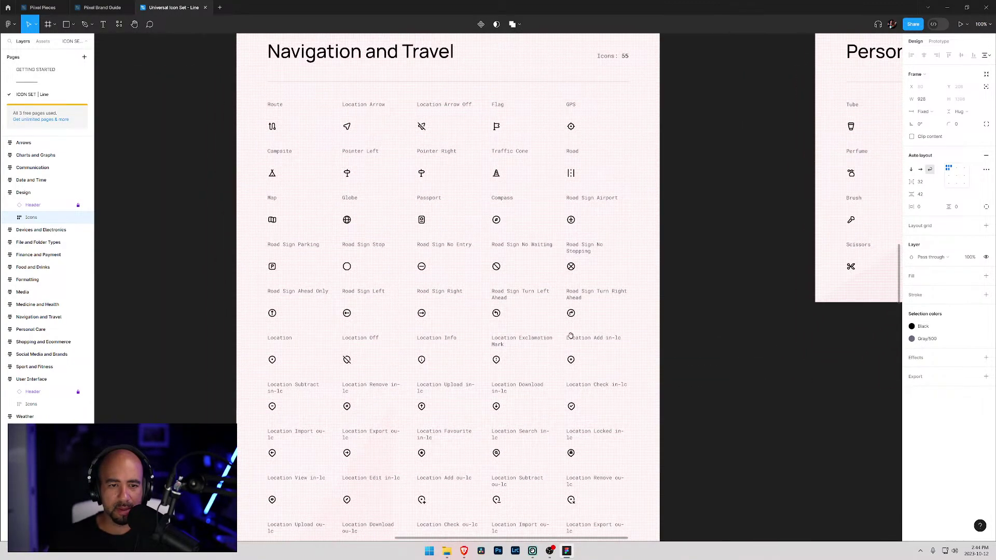
- Continue through the Medicine and Health and Media icons to the Sport and Fitness frame
{"action": "left_click_drag", "start_coordinate": [460, 436], "coordinate": [474, 251]}
{"action": "scroll", "coordinate": [477, 285], "scroll_direction": "left", "scroll_amount": 9}
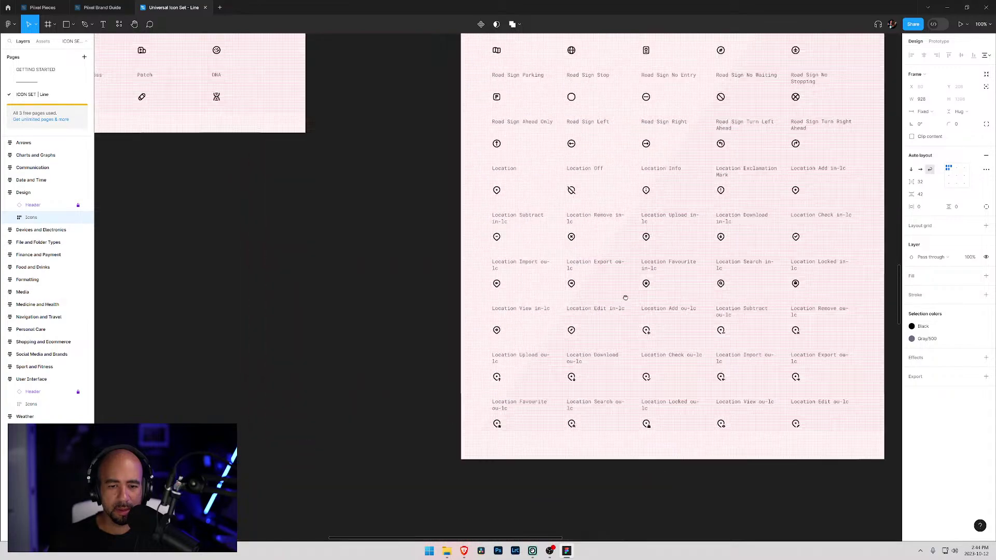
{"action": "left_click_drag", "start_coordinate": [429, 225], "coordinate": [504, 424]}
{"action": "scroll", "coordinate": [605, 391], "scroll_direction": "left", "scroll_amount": 5}
{"action": "mouse_move", "coordinate": [438, 332]}
{"action": "left_mouse_down"}
{"action": "mouse_move", "coordinate": [748, 360]}
{"action": "mouse_move", "coordinate": [752, 331]}
{"action": "left_mouse_up"}
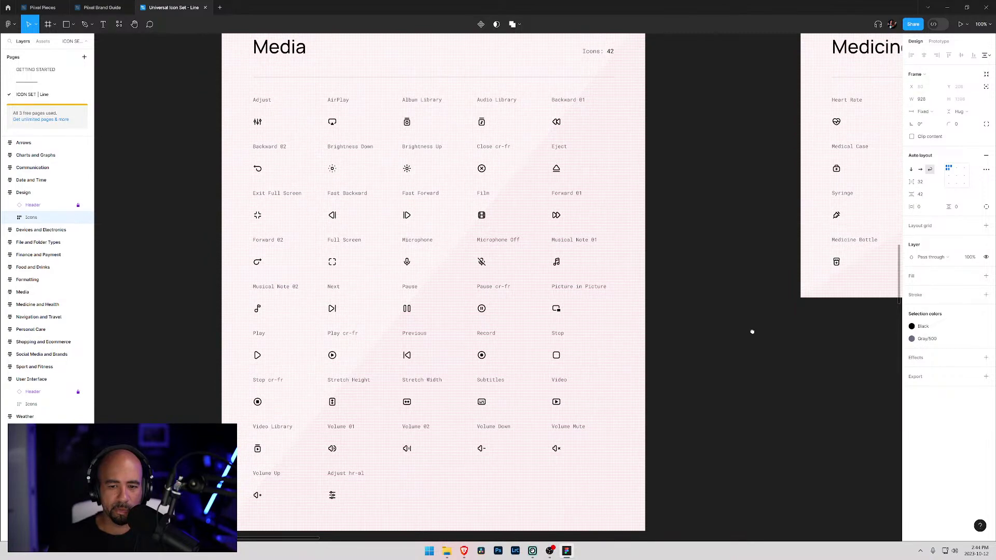
{"action": "left_click_drag", "start_coordinate": [327, 380], "coordinate": [373, 180]}
{"action": "scroll", "coordinate": [372, 180], "scroll_direction": "down", "scroll_amount": 9}
{"action": "scroll", "coordinate": [427, 151], "scroll_direction": "right", "scroll_amount": 2}
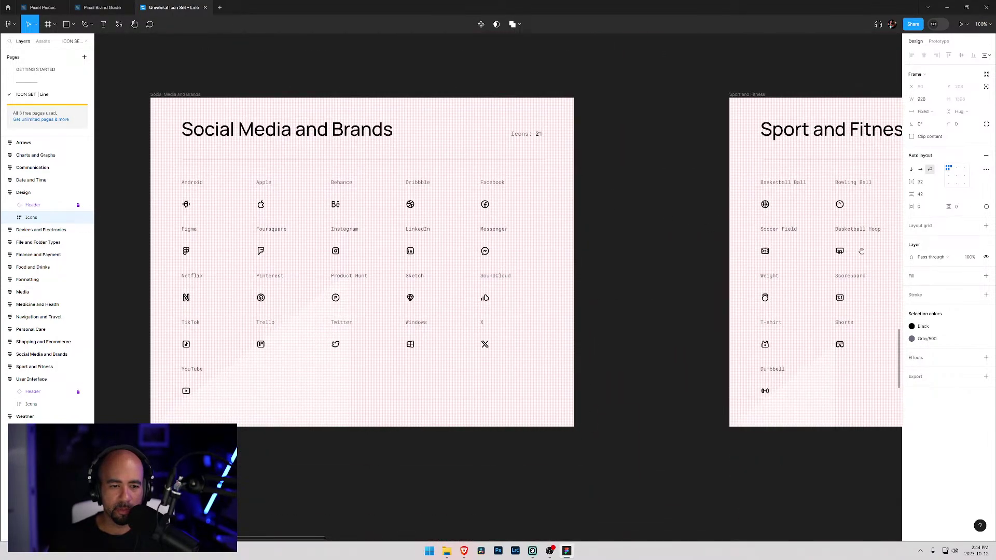
{"action": "scroll", "coordinate": [861, 251], "scroll_direction": "right", "scroll_amount": 8}
{"action": "scroll", "coordinate": [598, 287], "scroll_direction": "right", "scroll_amount": 1}
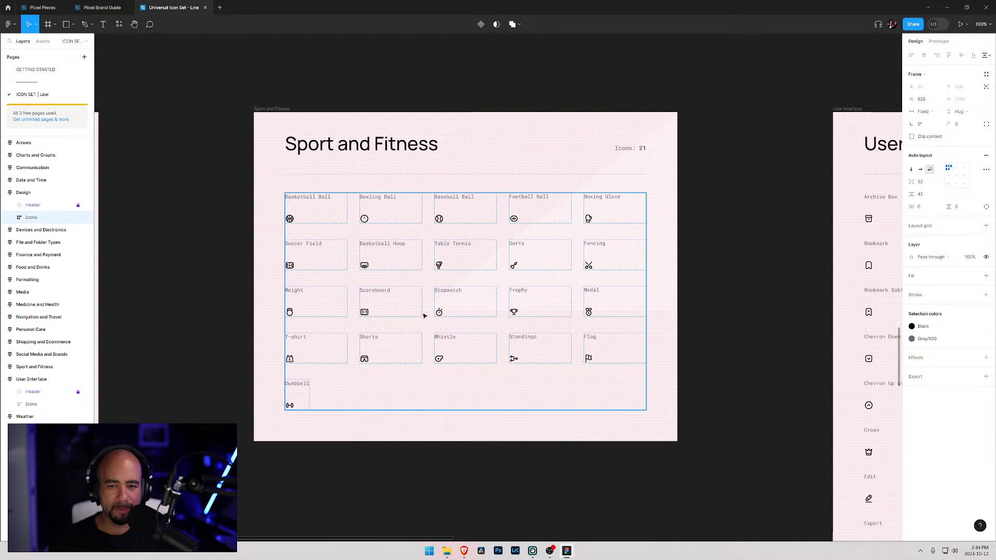
- Move down the User Interface icons past the Folder rows to Grid, Heart and Home
{"action": "scroll", "coordinate": [422, 315], "scroll_direction": "right", "scroll_amount": 10}
{"action": "scroll", "coordinate": [422, 314], "scroll_direction": "down", "scroll_amount": 2}
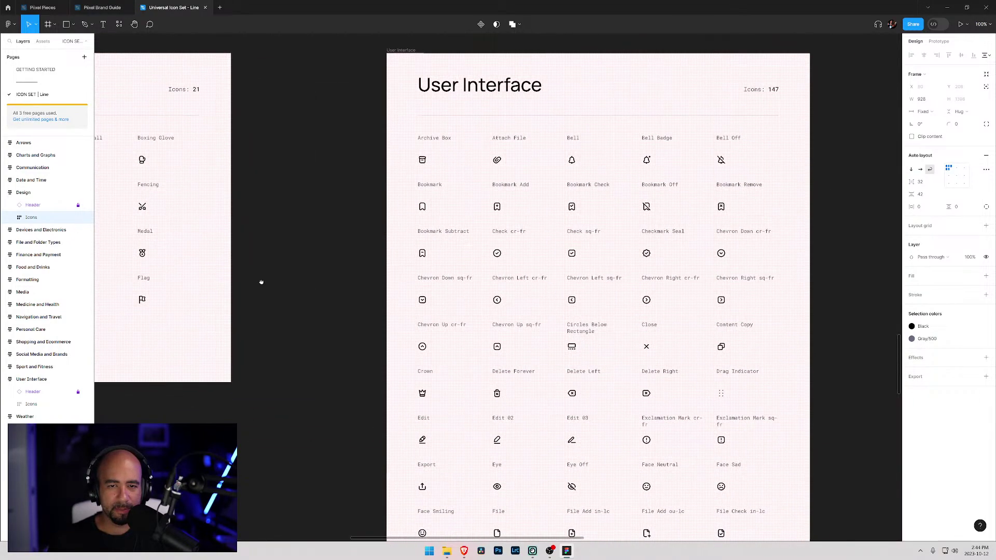
{"action": "scroll", "coordinate": [497, 332], "scroll_direction": "right", "scroll_amount": 3}
{"action": "scroll", "coordinate": [498, 332], "scroll_direction": "down", "scroll_amount": 3}
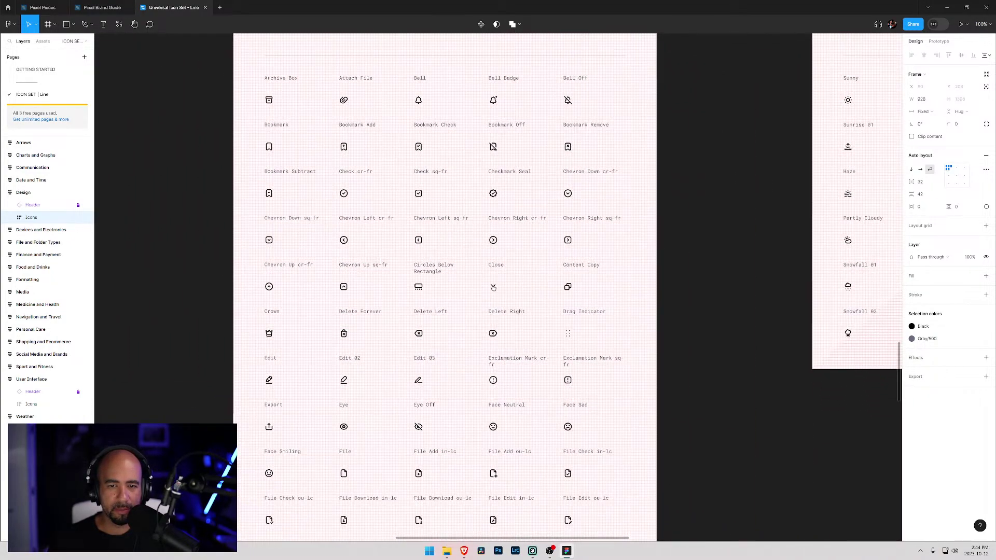
{"action": "scroll", "coordinate": [494, 288], "scroll_direction": "down", "scroll_amount": 4}
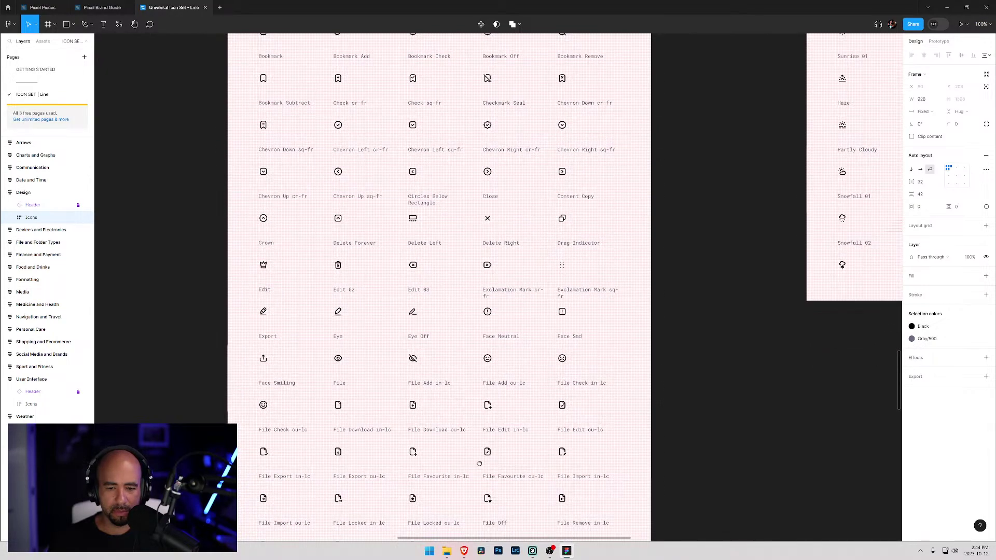
{"action": "scroll", "coordinate": [479, 462], "scroll_direction": "down", "scroll_amount": 10}
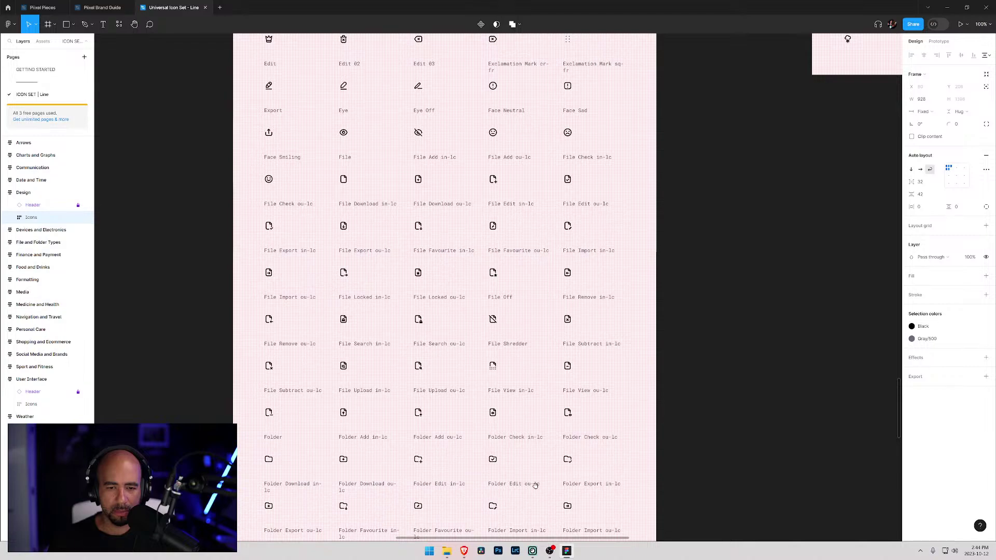
{"action": "left_click_drag", "start_coordinate": [535, 485], "coordinate": [537, 346]}
{"action": "left_click_drag", "start_coordinate": [539, 479], "coordinate": [535, 313]}
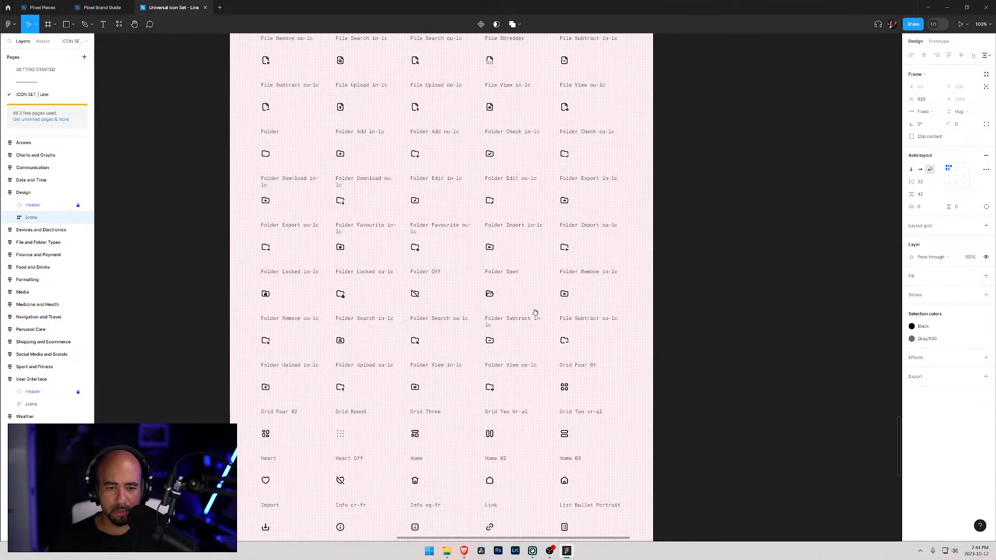
- Continue past Lock, Question Mark and Star to the final View Column–Warning row
{"action": "left_click_drag", "start_coordinate": [538, 460], "coordinate": [539, 294]}
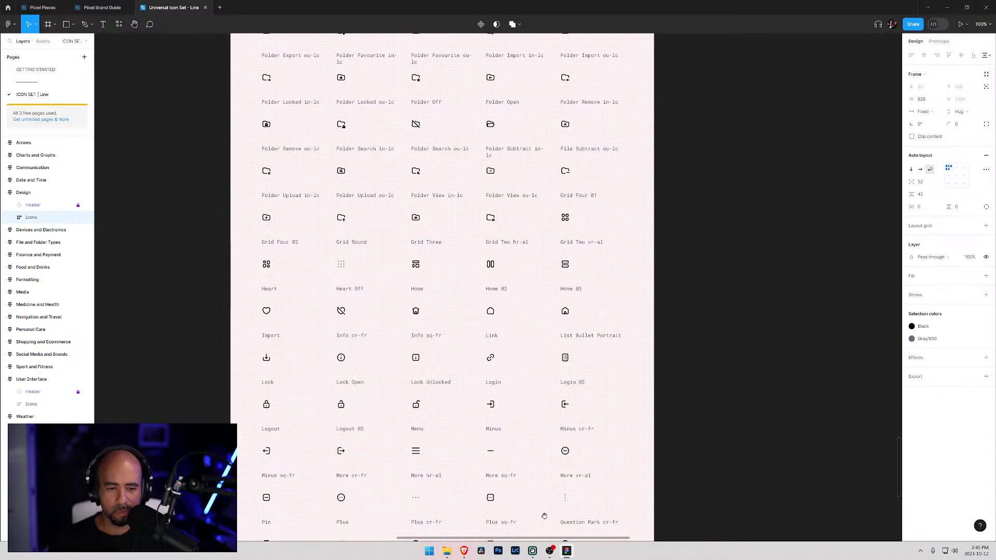
{"action": "left_click_drag", "start_coordinate": [538, 506], "coordinate": [545, 359]}
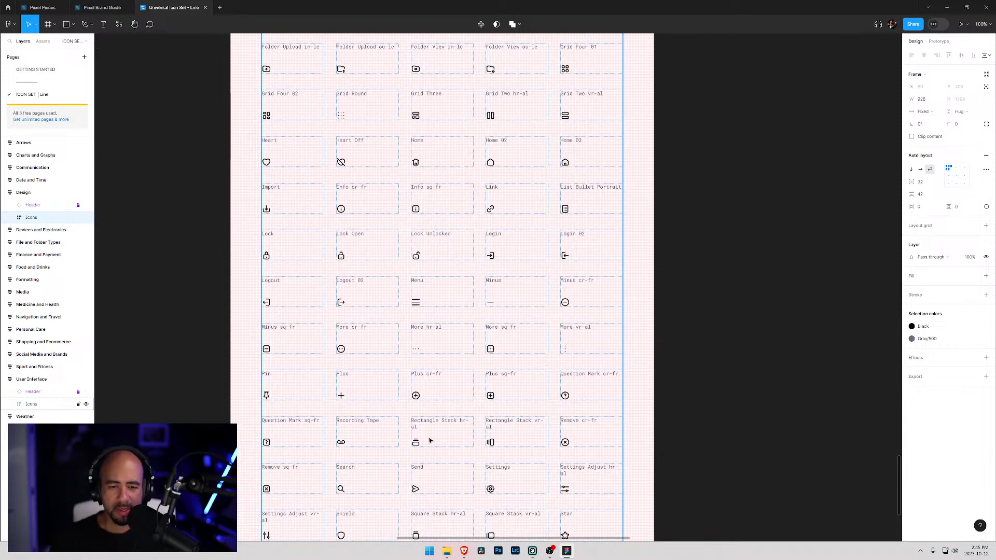
{"action": "scroll", "coordinate": [431, 433], "scroll_direction": "down", "scroll_amount": 1}
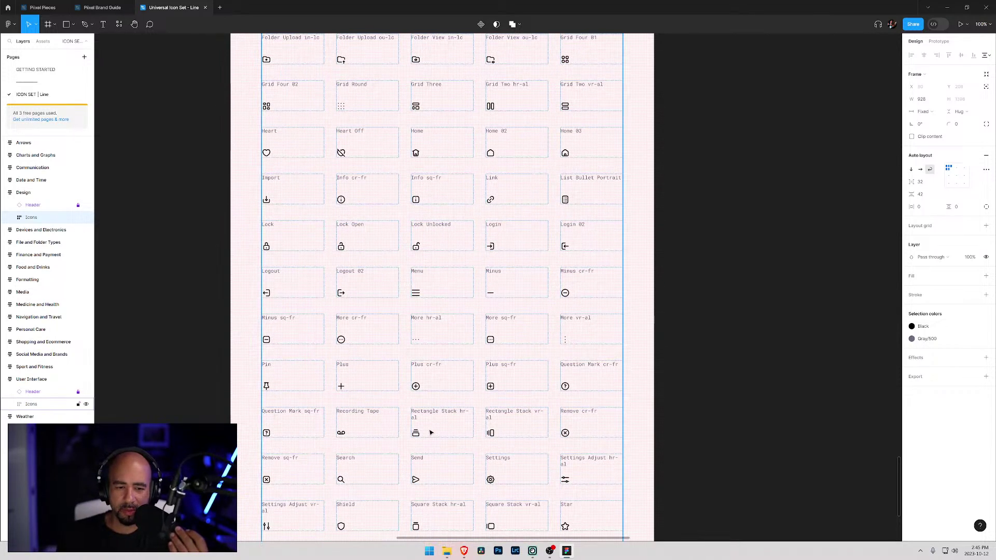
{"action": "scroll", "coordinate": [430, 433], "scroll_direction": "down", "scroll_amount": 2}
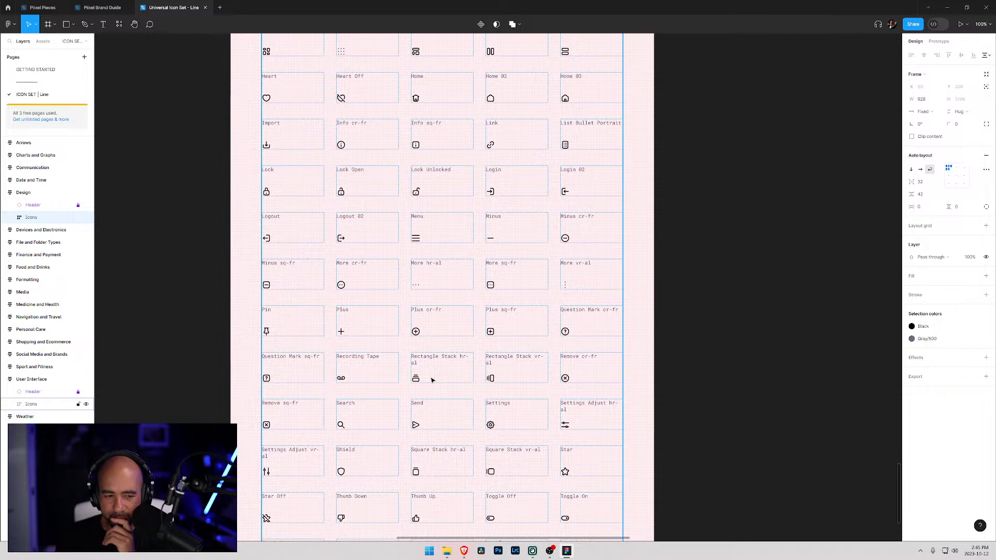
{"action": "scroll", "coordinate": [431, 380], "scroll_direction": "down", "scroll_amount": 2}
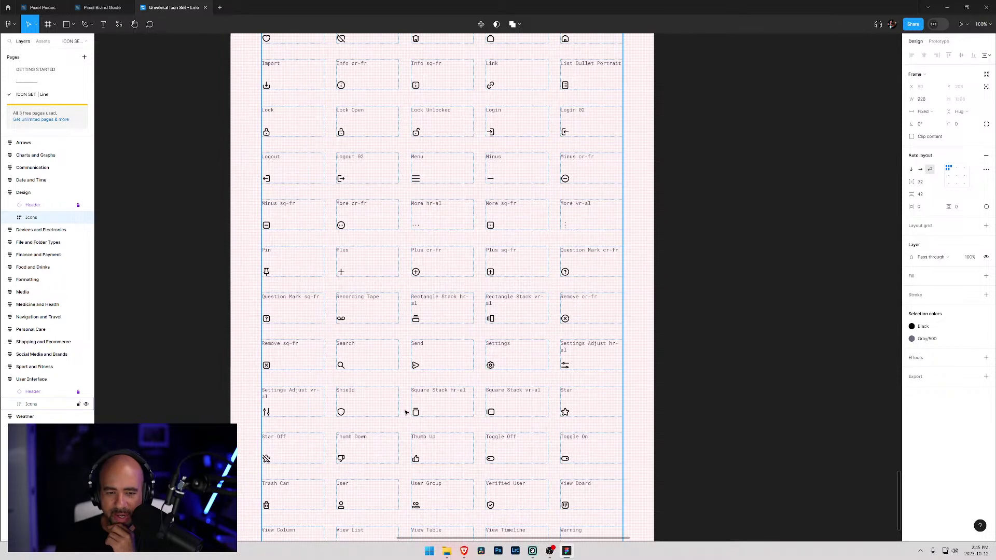
{"action": "scroll", "coordinate": [427, 411], "scroll_direction": "down", "scroll_amount": 5}
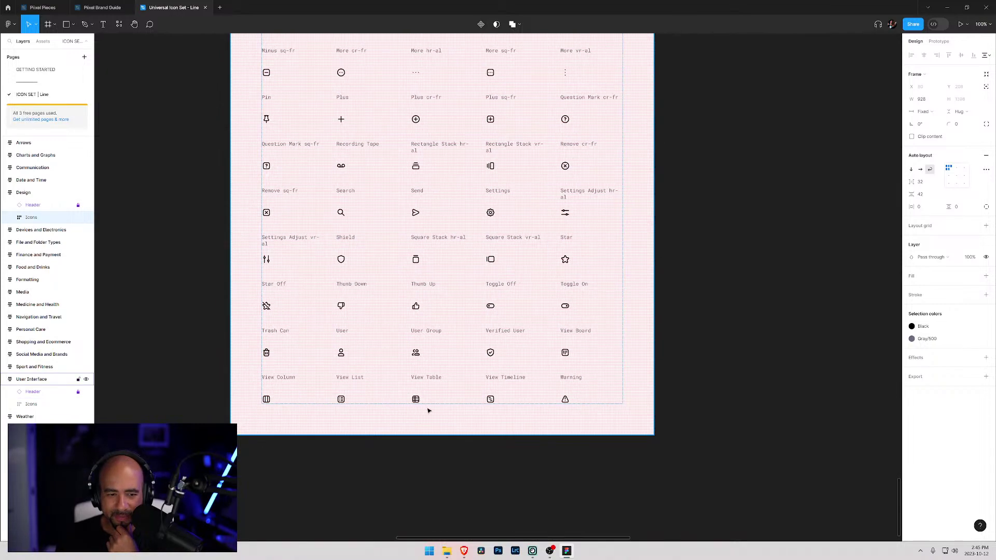
{"action": "scroll", "coordinate": [428, 411], "scroll_direction": "up", "scroll_amount": 4}
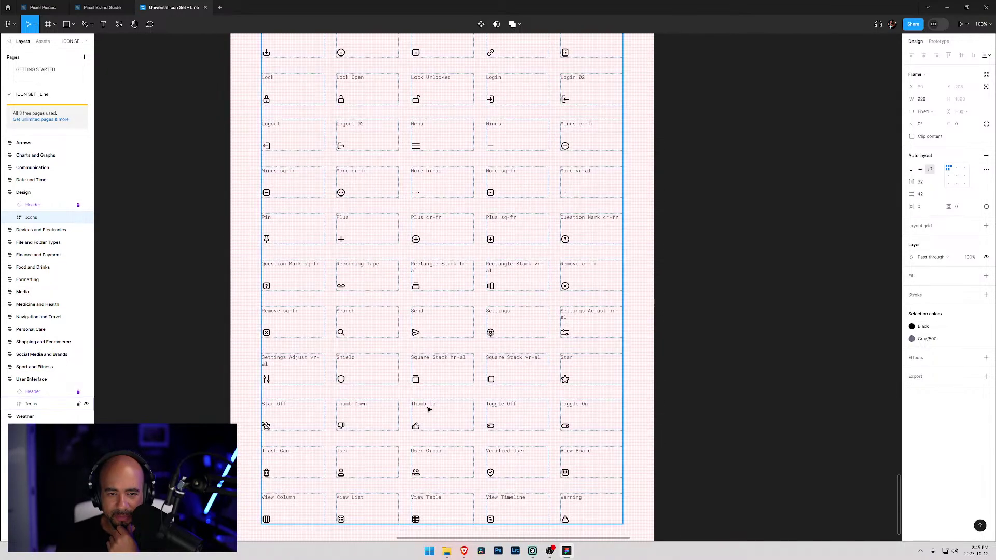
- Select the User Interface Icons frame on the Figma canvas
{"action": "left_click", "coordinate": [435, 280]}
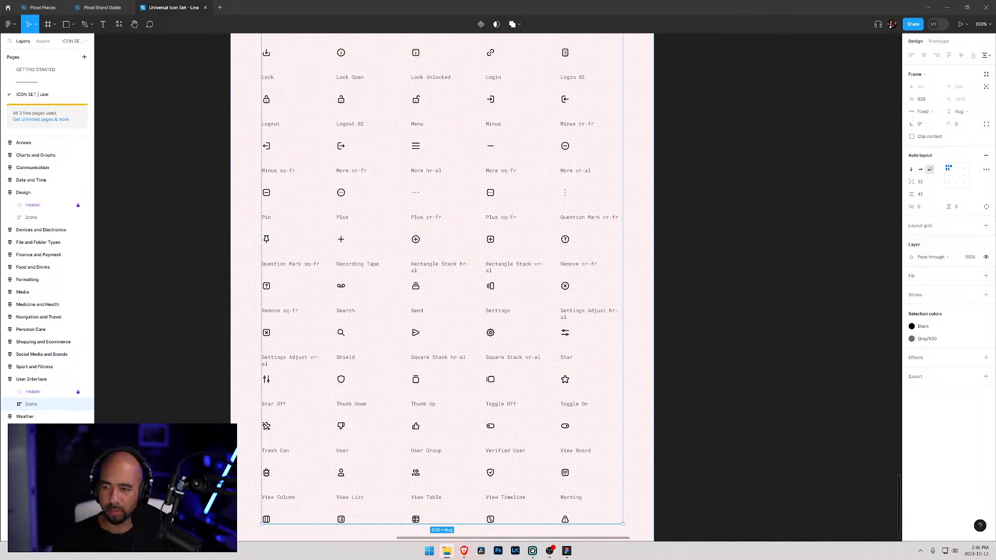
- In Webflow's Icons asset folder, upload stack.svg and rectangle-stack.svg
{"action": "key", "text": "alt+Tab"}
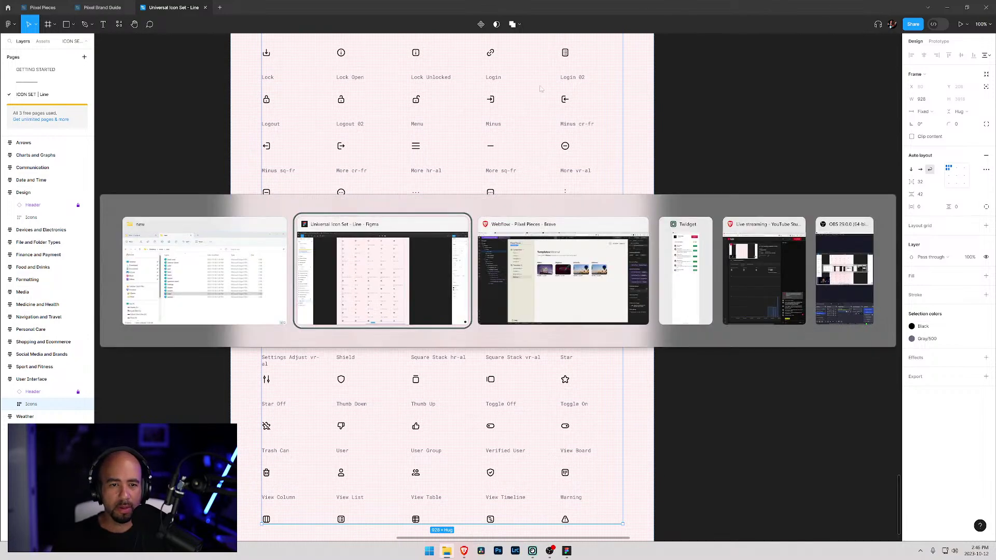
{"action": "key", "text": "alt+Tab"}
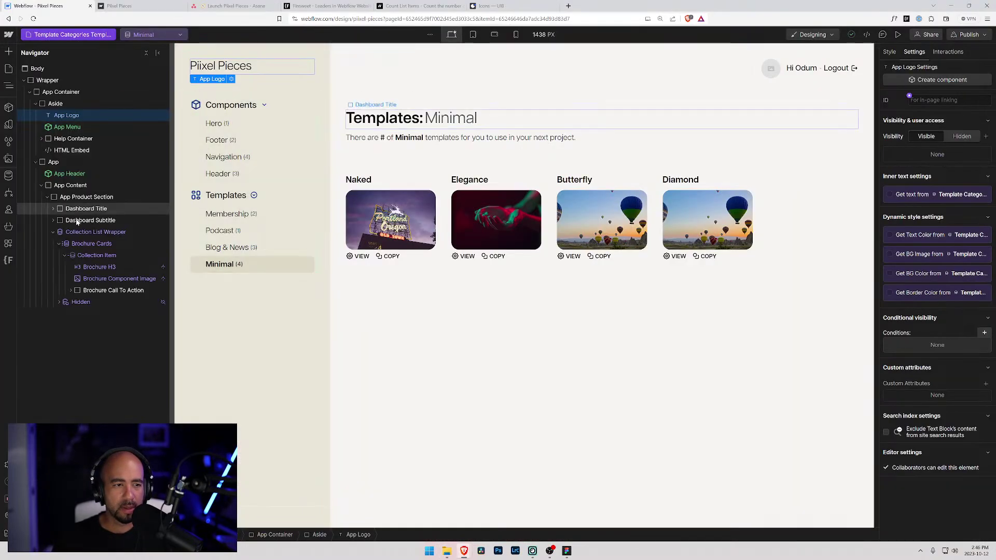
{"action": "left_click", "coordinate": [8, 177]}
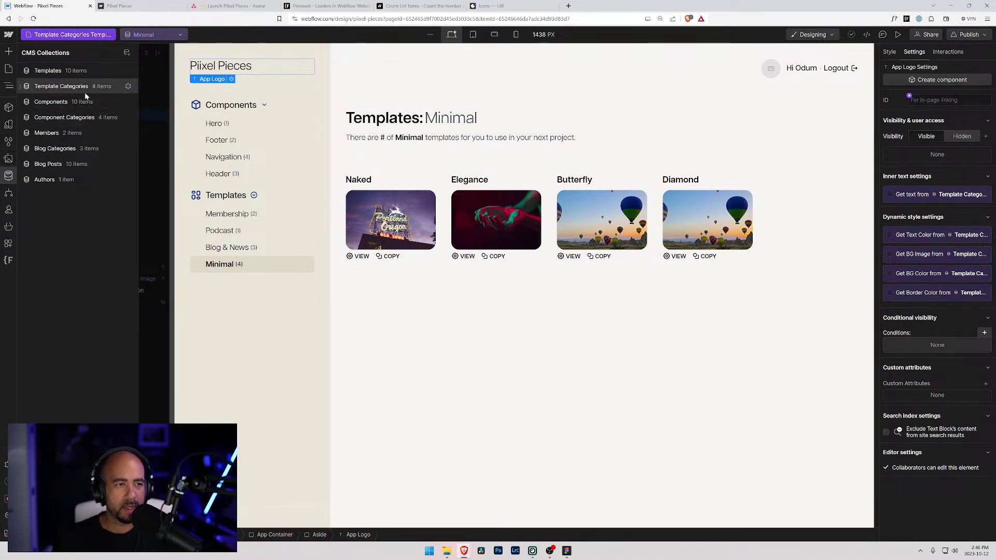
{"action": "left_click", "coordinate": [9, 159]}
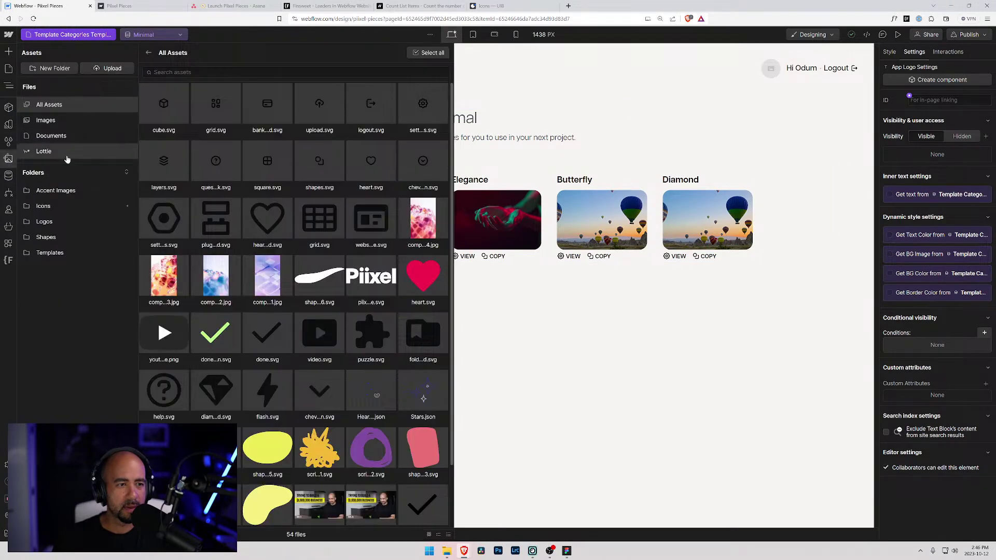
{"action": "left_click", "coordinate": [47, 206]}
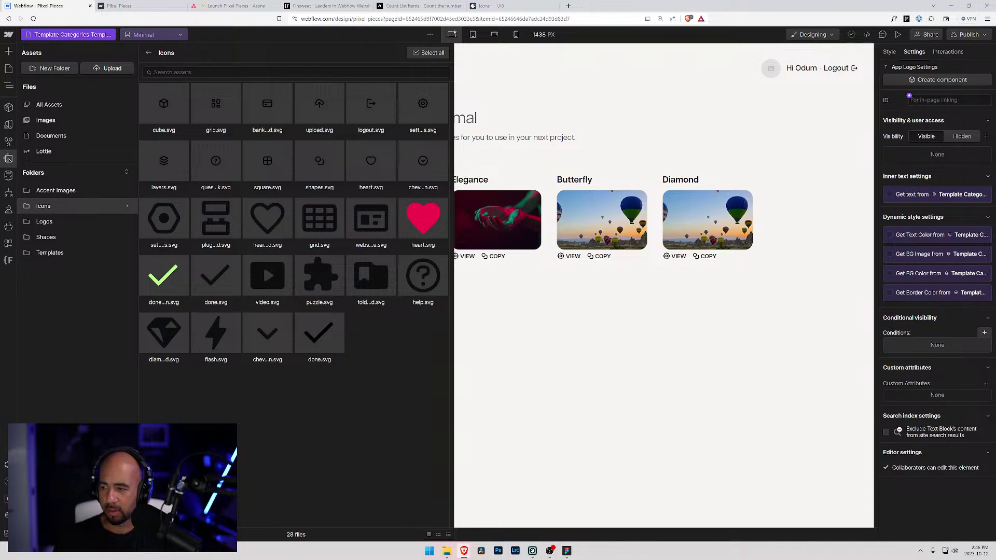
{"action": "left_click_drag", "start_coordinate": [612, 445], "coordinate": [372, 453]}
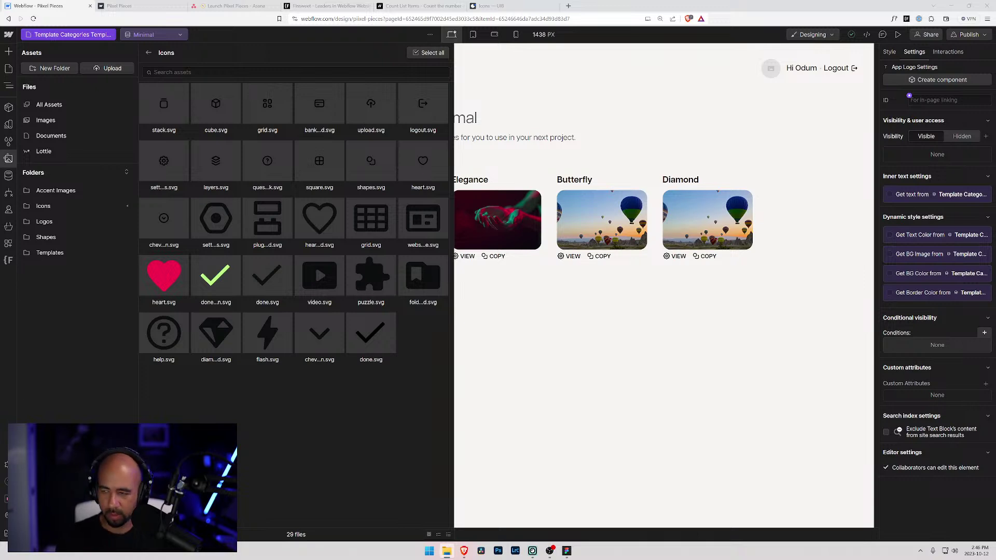
{"action": "left_click_drag", "start_coordinate": [316, 263], "coordinate": [311, 407]}
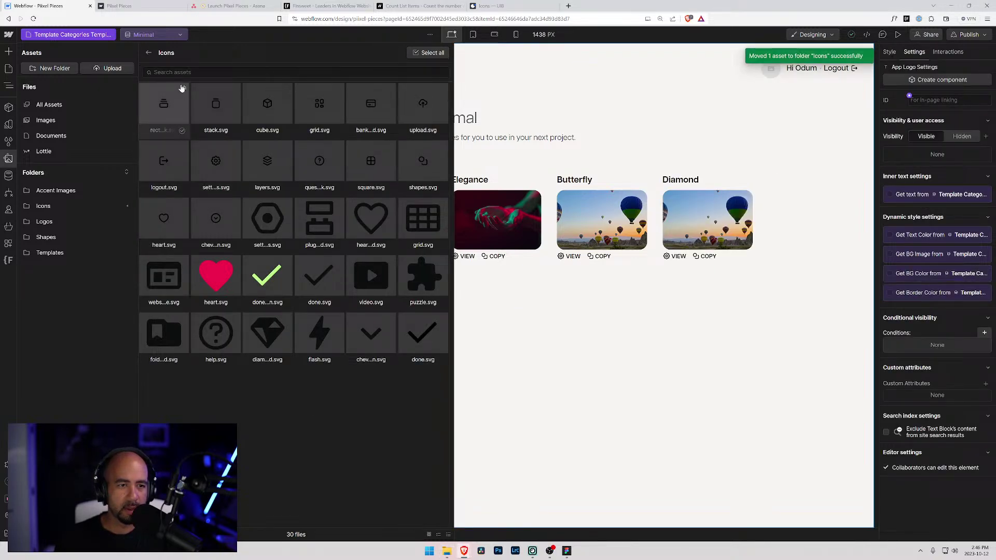
- Set the alt text of both rectangle-stack.svg and stack.svg to 'Stack'
{"action": "left_click", "coordinate": [184, 89]}
{"action": "left_click", "coordinate": [160, 227]}
{"action": "type", "text": "Stack"}
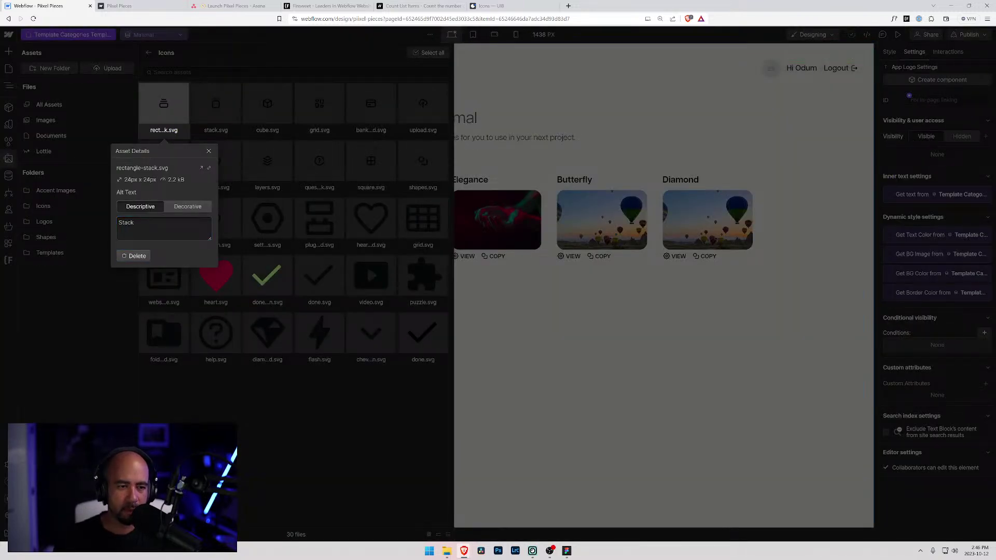
{"action": "left_click", "coordinate": [235, 85]}
{"action": "left_click", "coordinate": [234, 89]}
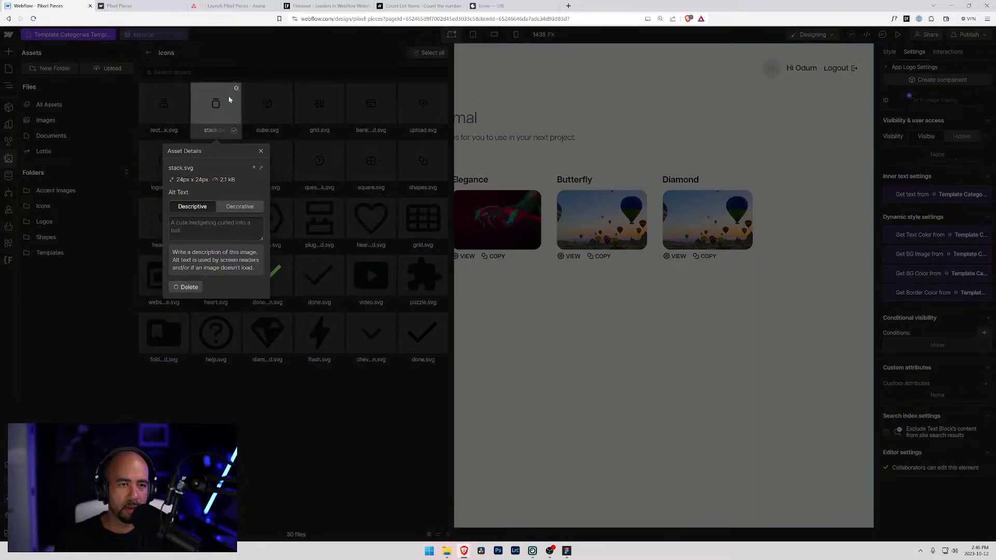
{"action": "left_click", "coordinate": [215, 227]}
{"action": "type", "text": "Stack"}
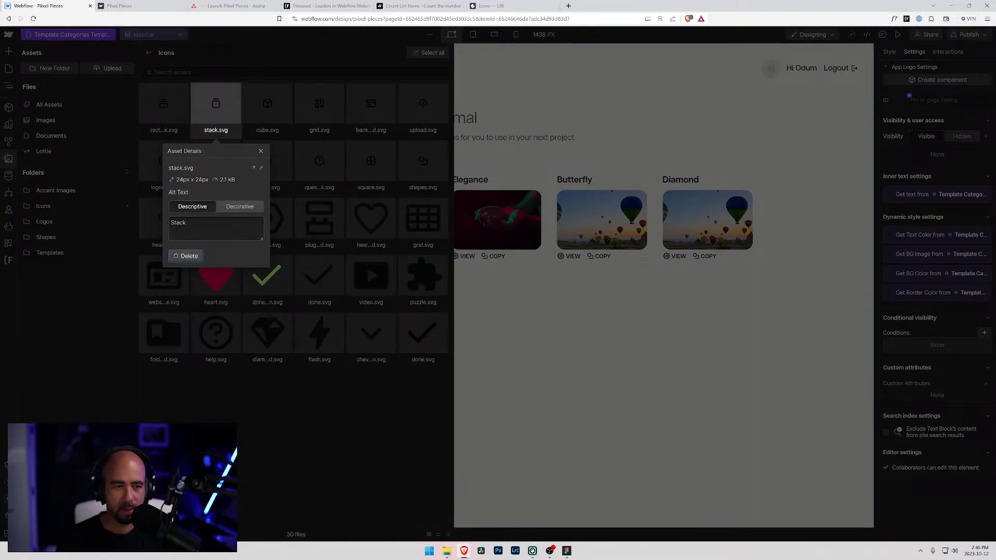
{"action": "left_click", "coordinate": [275, 376]}
- In the App Menu component, replace the cube icon beside Components with rectangle-stack.svg
{"action": "key", "text": "z"}
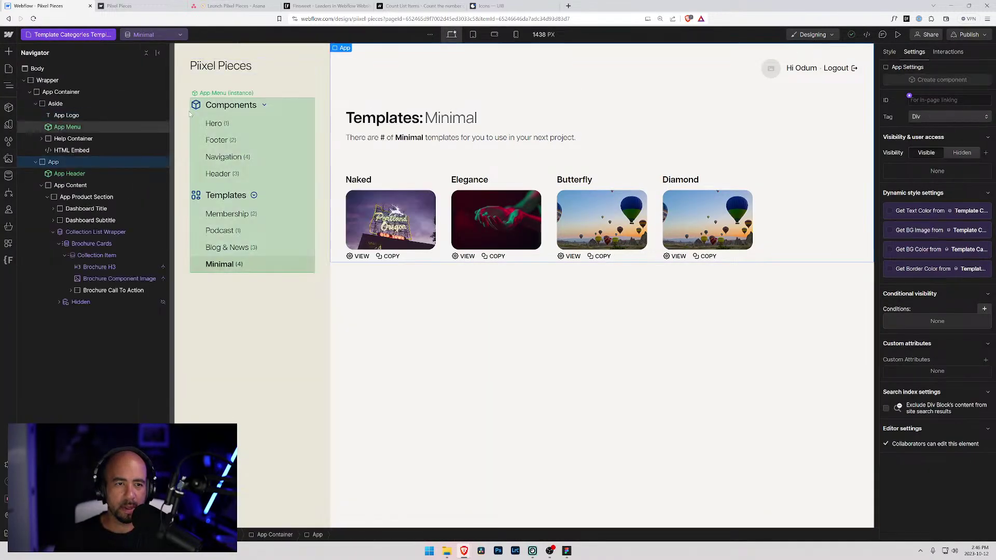
{"action": "left_click", "coordinate": [259, 95]}
{"action": "left_click", "coordinate": [260, 96]}
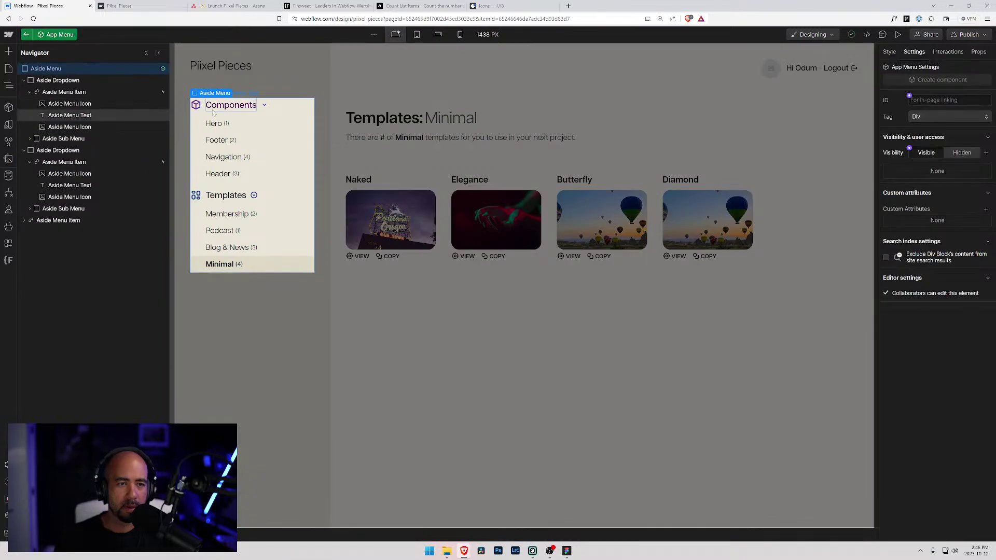
{"action": "left_click", "coordinate": [250, 97]}
{"action": "left_click", "coordinate": [250, 95]}
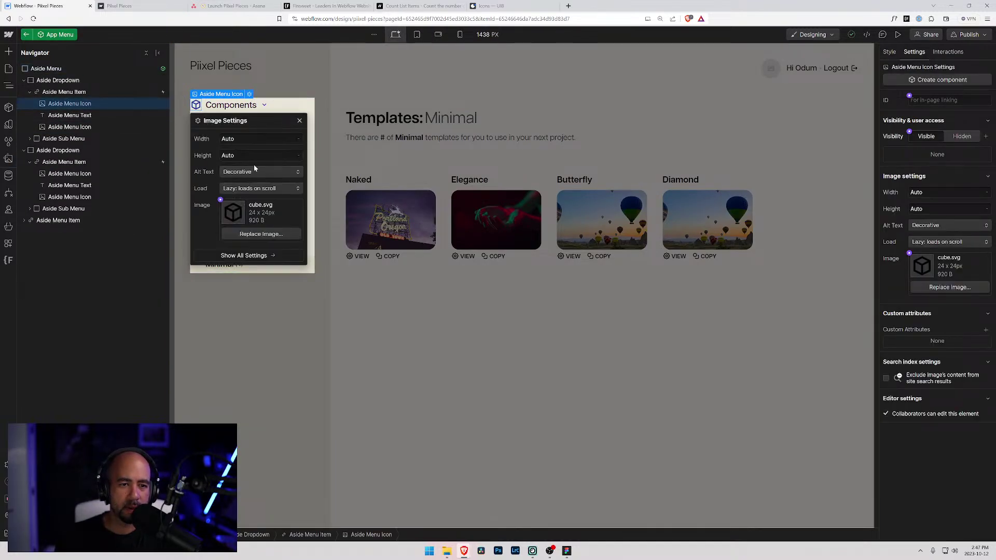
{"action": "left_click", "coordinate": [254, 235]}
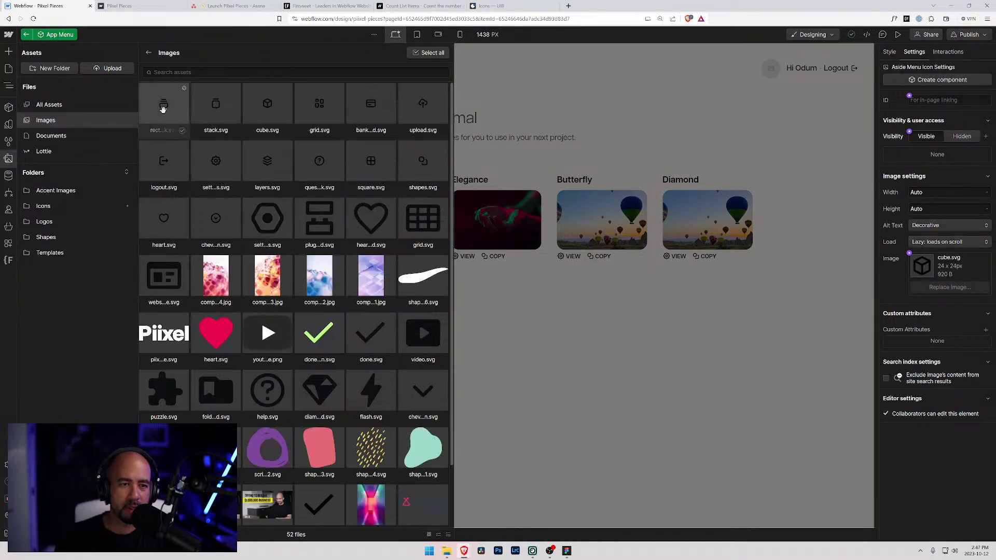
{"action": "left_click", "coordinate": [164, 108]}
{"action": "left_click", "coordinate": [500, 116]}
- Select the Aside sidebar element and bring up the Pages list
{"action": "left_click", "coordinate": [495, 341]}
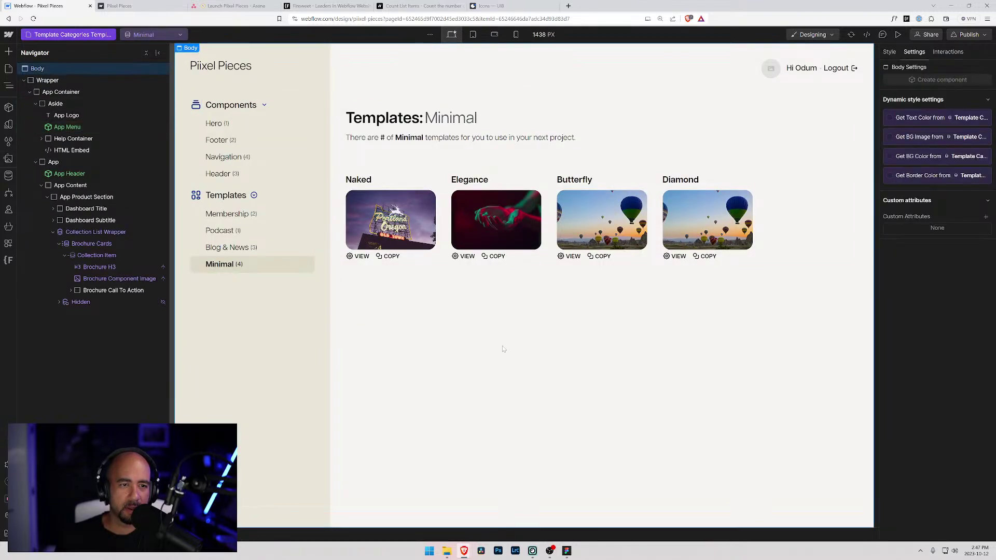
{"action": "left_click", "coordinate": [319, 394]}
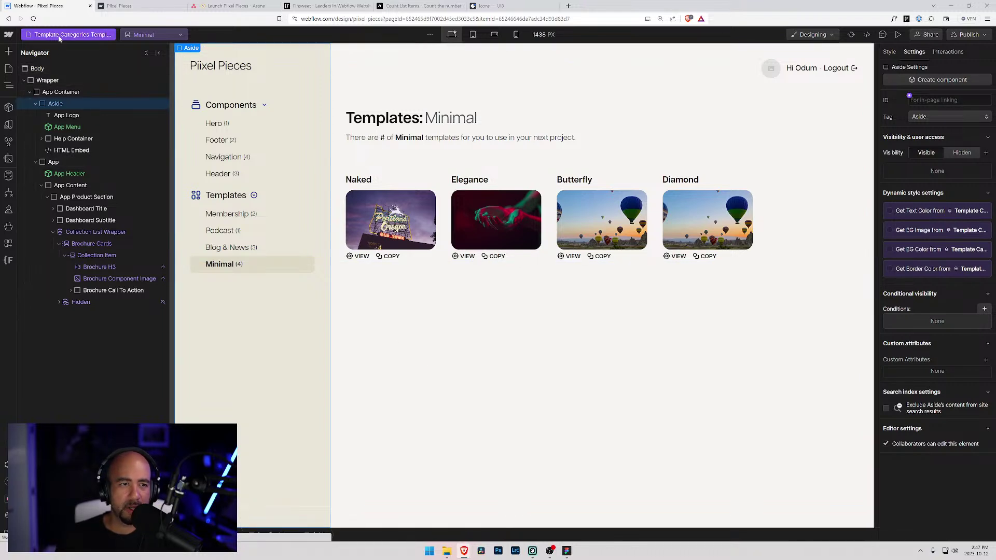
{"action": "key", "text": "p"}
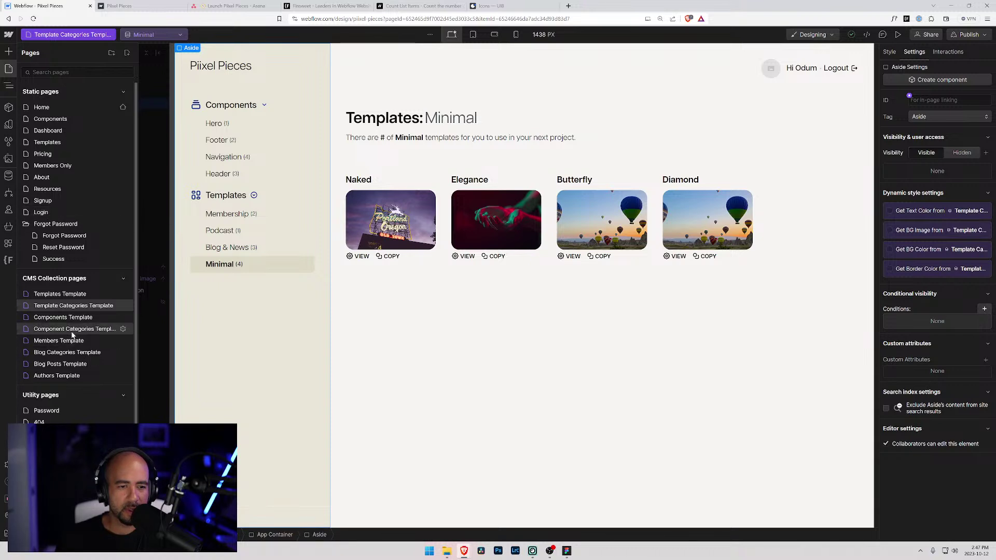
- Select the Help Container, then go to the Home page and scroll down
{"action": "key", "text": "z"}
{"action": "left_click", "coordinate": [241, 509]}
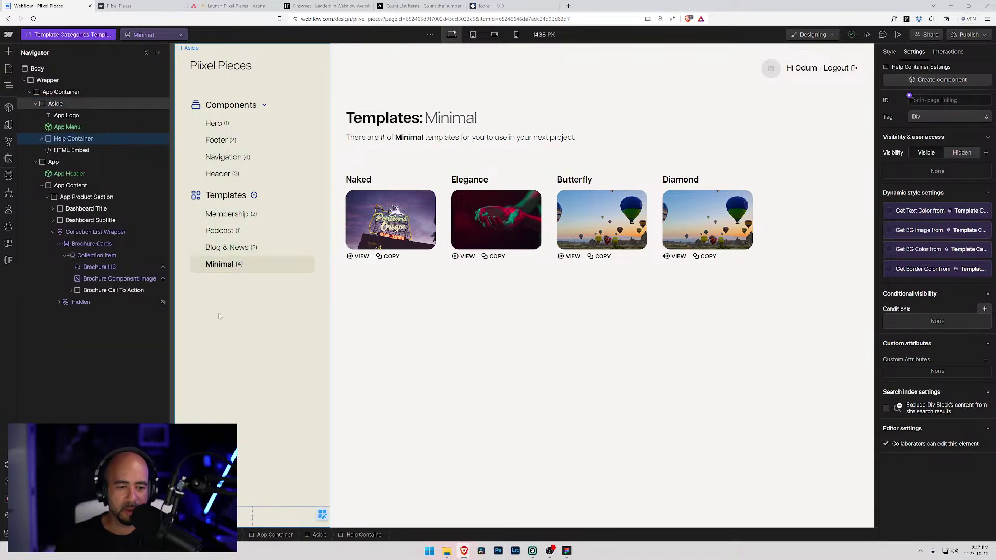
{"action": "left_click", "coordinate": [32, 37]}
{"action": "left_click", "coordinate": [60, 104]}
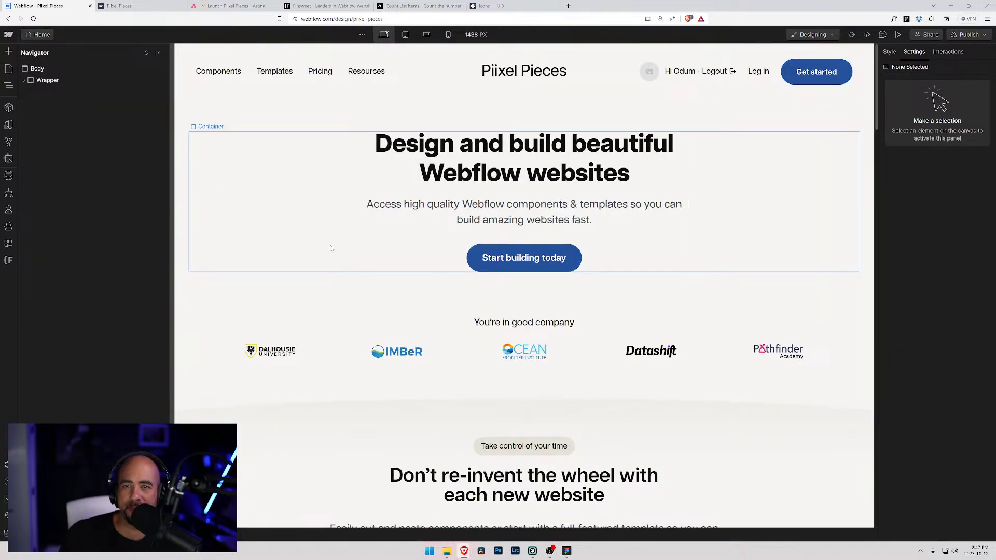
{"action": "scroll", "coordinate": [330, 248], "scroll_direction": "down", "scroll_amount": 15}
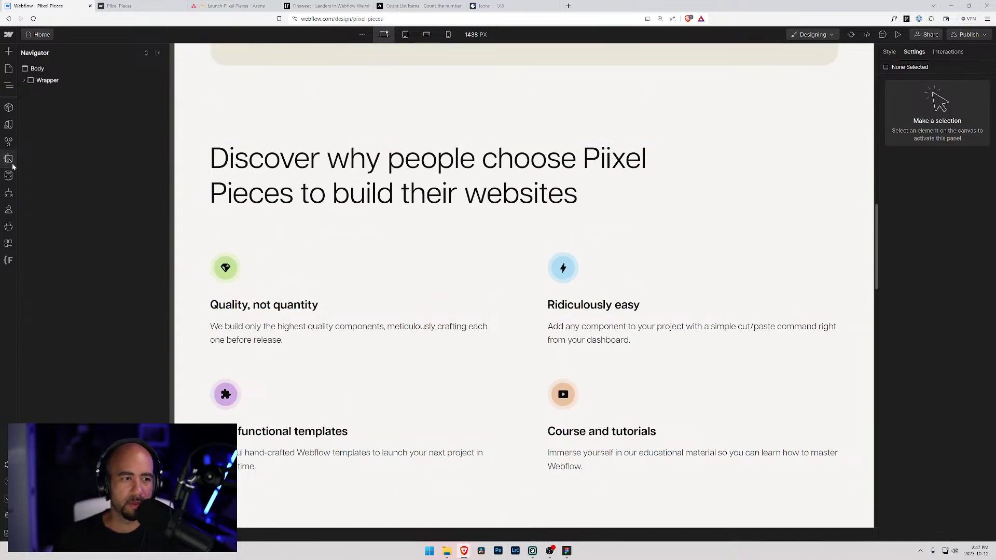
{"action": "left_click", "coordinate": [9, 176]}
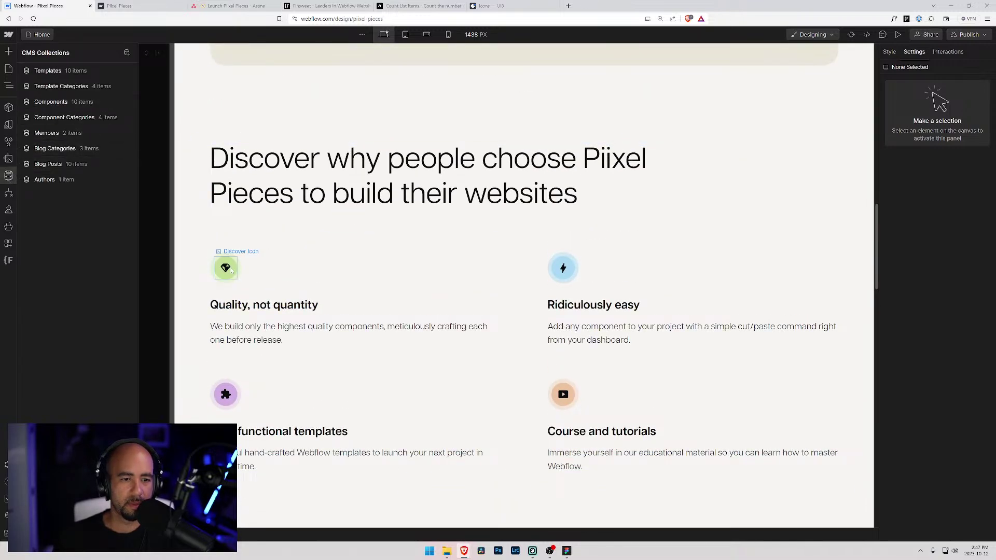
- Check the image files of the diamond, flash, puzzle and video icons in the Discover section
{"action": "left_click", "coordinate": [230, 270]}
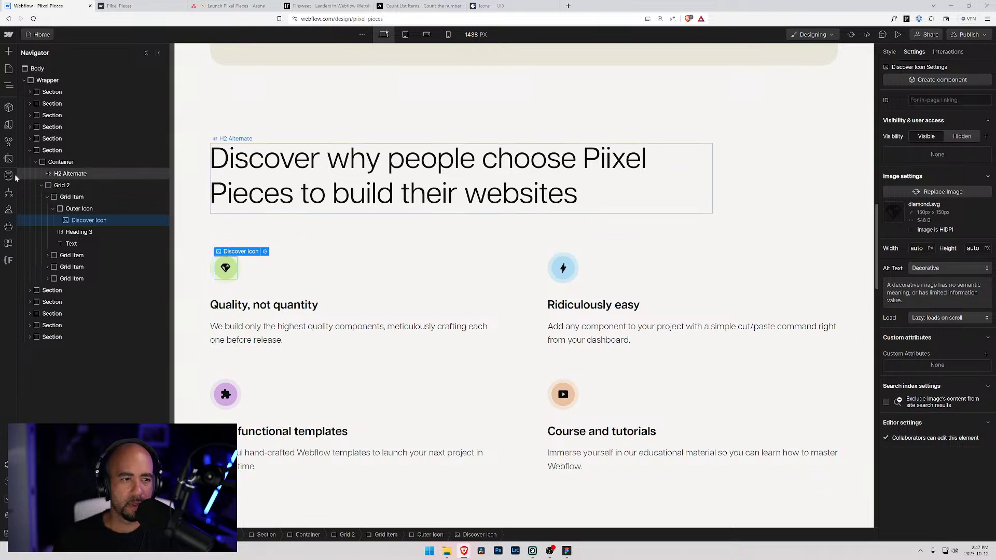
{"action": "left_click", "coordinate": [9, 158]}
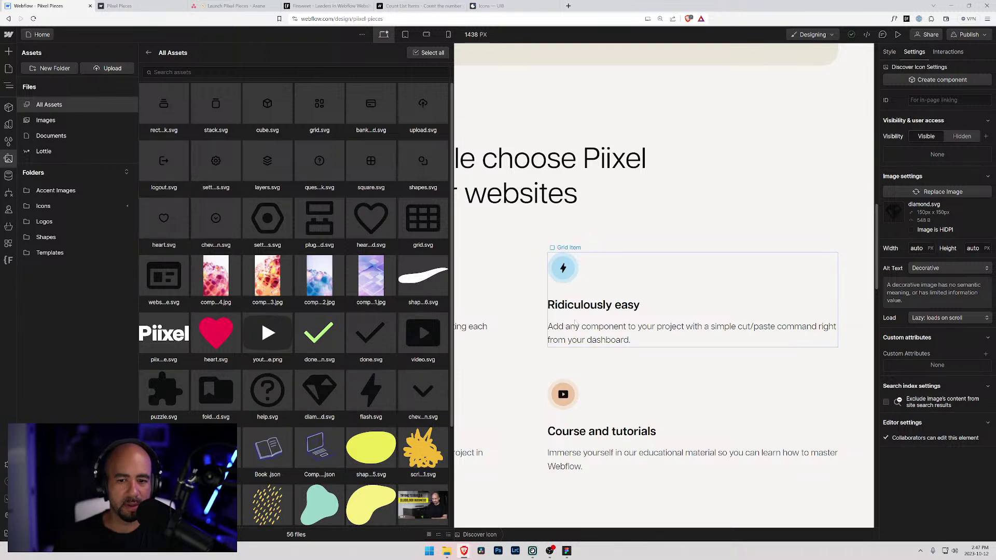
{"action": "left_click", "coordinate": [563, 268]}
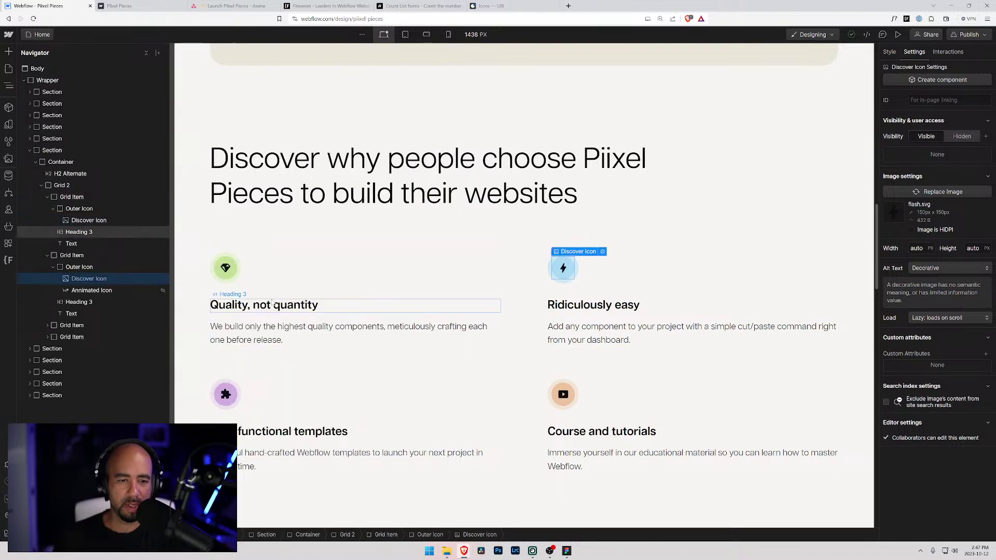
{"action": "left_click", "coordinate": [228, 269]}
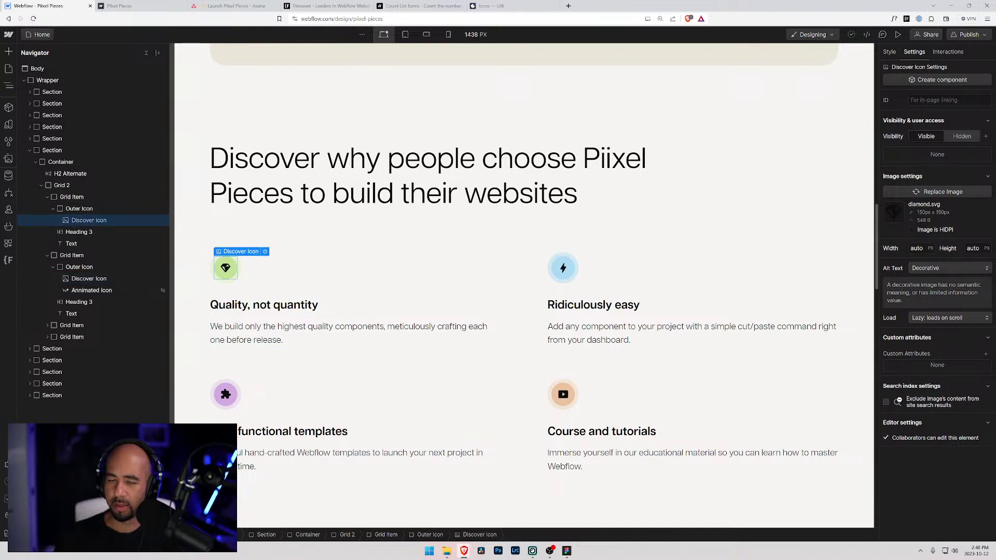
{"action": "left_click", "coordinate": [562, 278]}
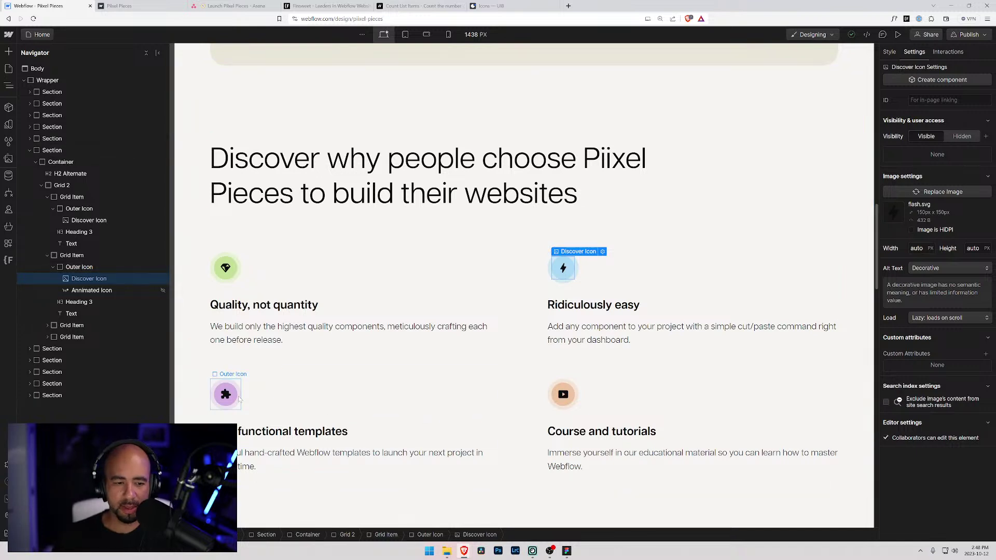
{"action": "left_click", "coordinate": [225, 394]}
{"action": "left_click", "coordinate": [564, 401]}
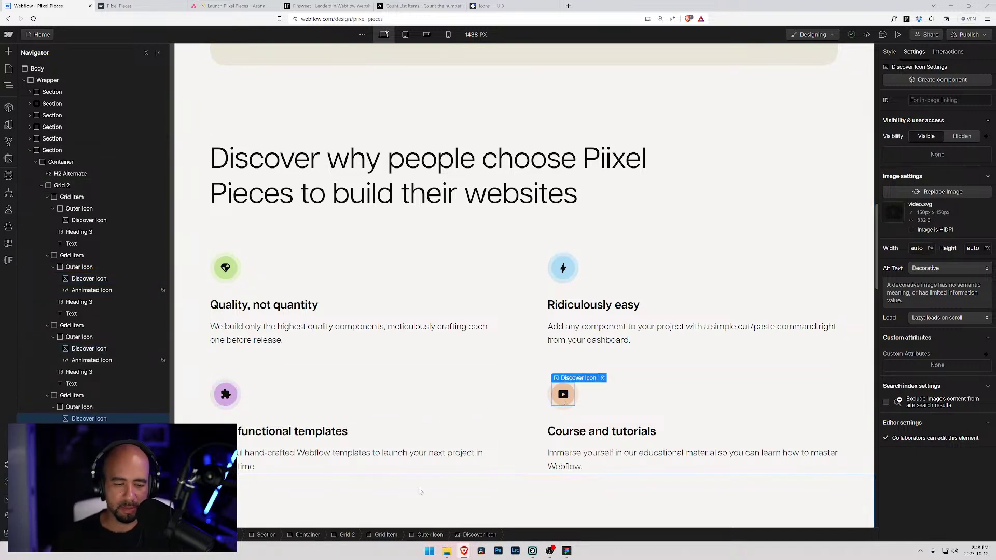
{"action": "mouse_move", "coordinate": [562, 553]}
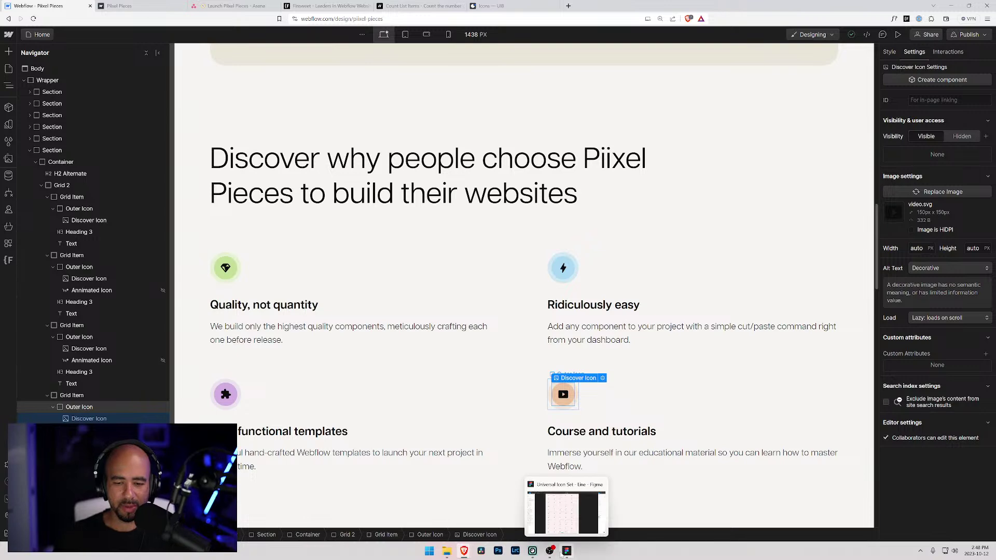
- Switch to the Figma icon set and scroll through the User Interface icons
{"action": "left_click", "coordinate": [565, 509]}
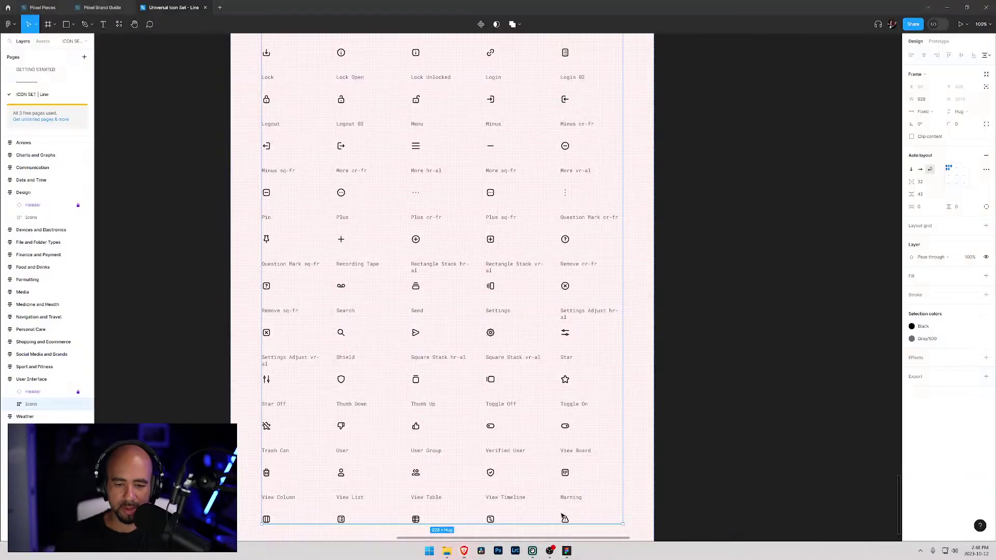
{"action": "scroll", "coordinate": [434, 234], "scroll_direction": "up", "scroll_amount": 20}
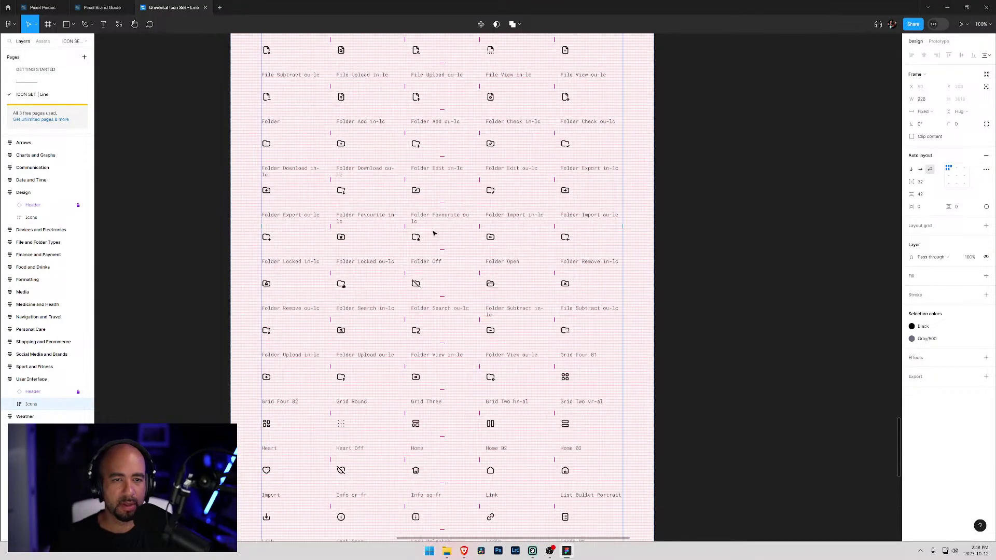
{"action": "scroll", "coordinate": [433, 233], "scroll_direction": "up", "scroll_amount": 3}
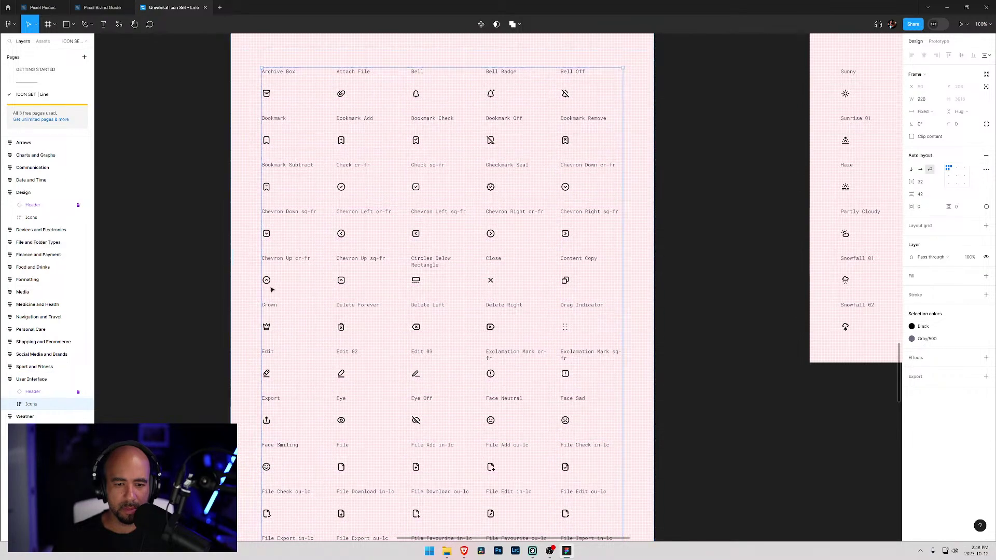
{"action": "scroll", "coordinate": [266, 289], "scroll_direction": "down", "scroll_amount": 2}
{"action": "scroll", "coordinate": [274, 291], "scroll_direction": "down", "scroll_amount": 5}
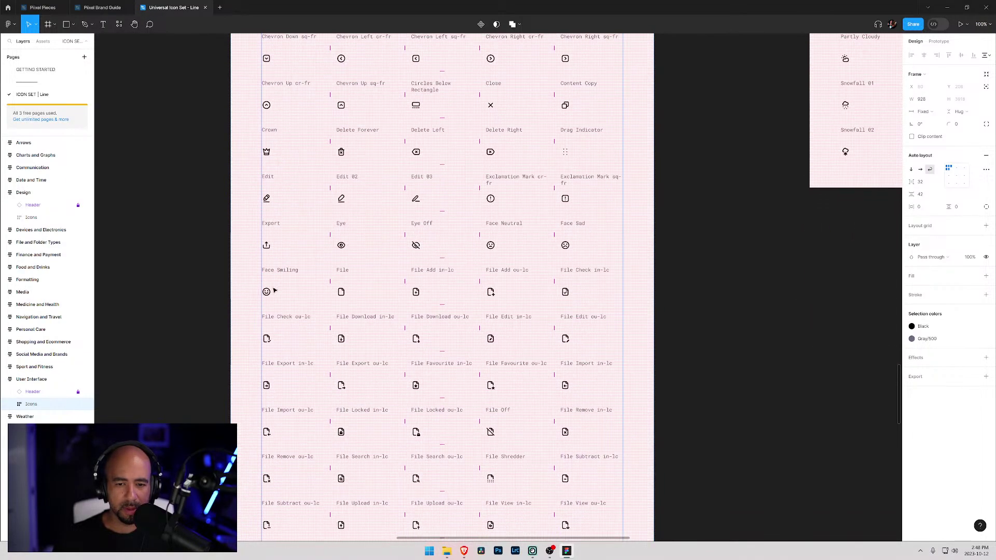
{"action": "scroll", "coordinate": [281, 288], "scroll_direction": "down", "scroll_amount": 5}
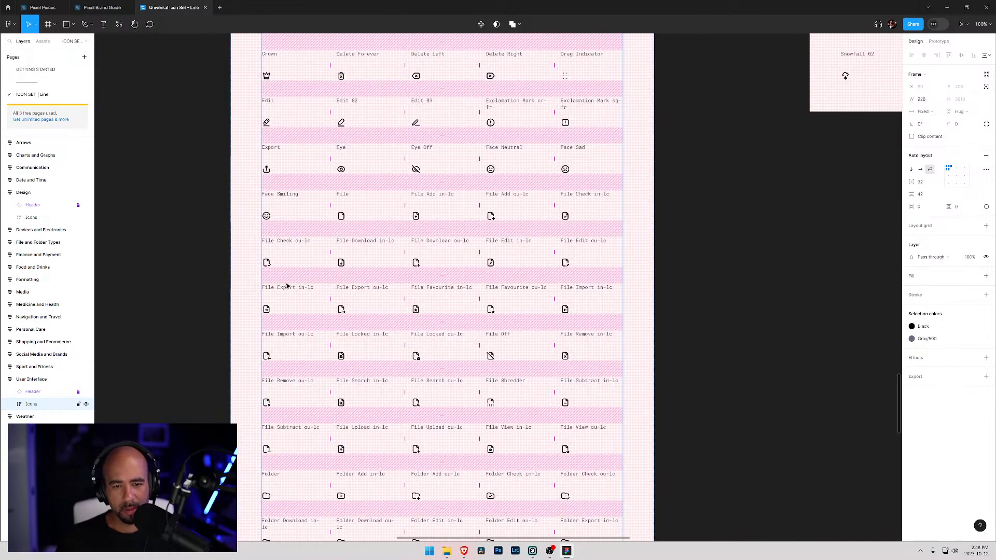
{"action": "scroll", "coordinate": [288, 285], "scroll_direction": "down", "scroll_amount": 5}
{"action": "scroll", "coordinate": [447, 404], "scroll_direction": "down", "scroll_amount": 9}
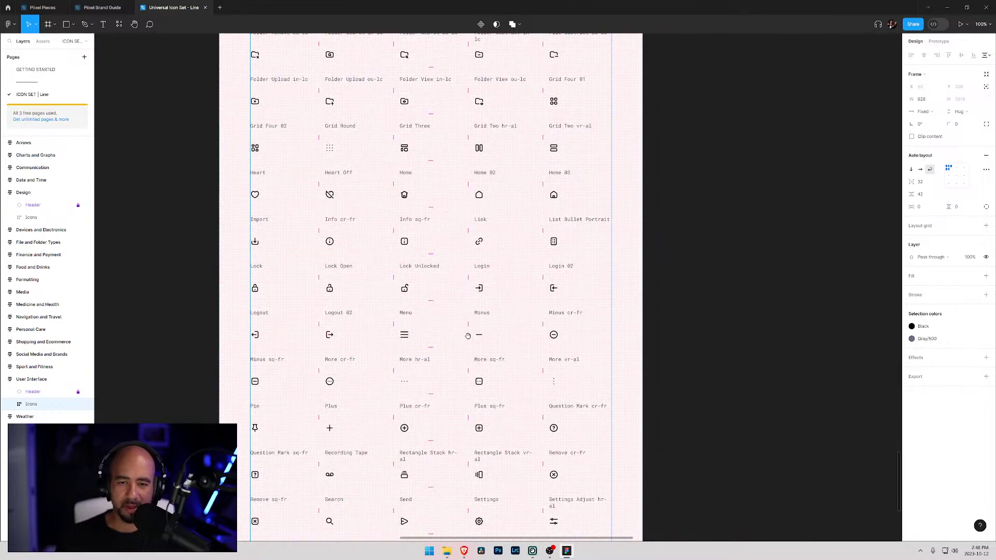
- Pan down past Grid and Heart to the grid's bottom, then back to the category heading
{"action": "left_click_drag", "start_coordinate": [467, 333], "coordinate": [458, 248]}
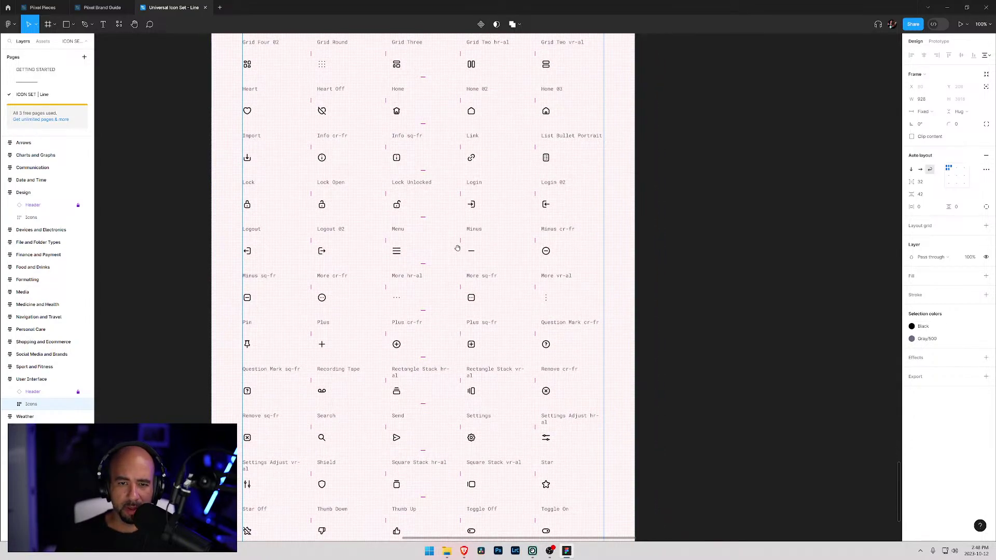
{"action": "left_click_drag", "start_coordinate": [408, 373], "coordinate": [419, 285]}
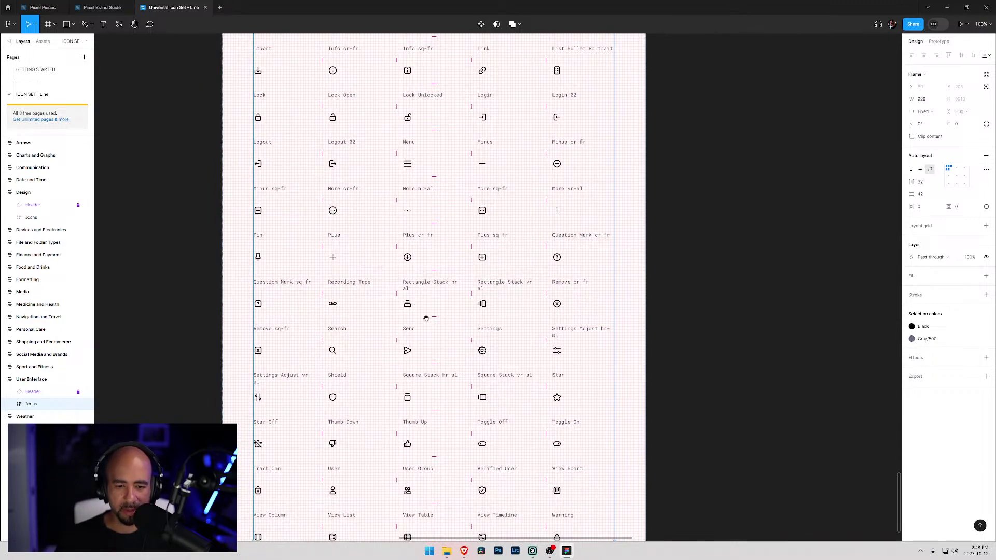
{"action": "left_click_drag", "start_coordinate": [432, 470], "coordinate": [435, 412]}
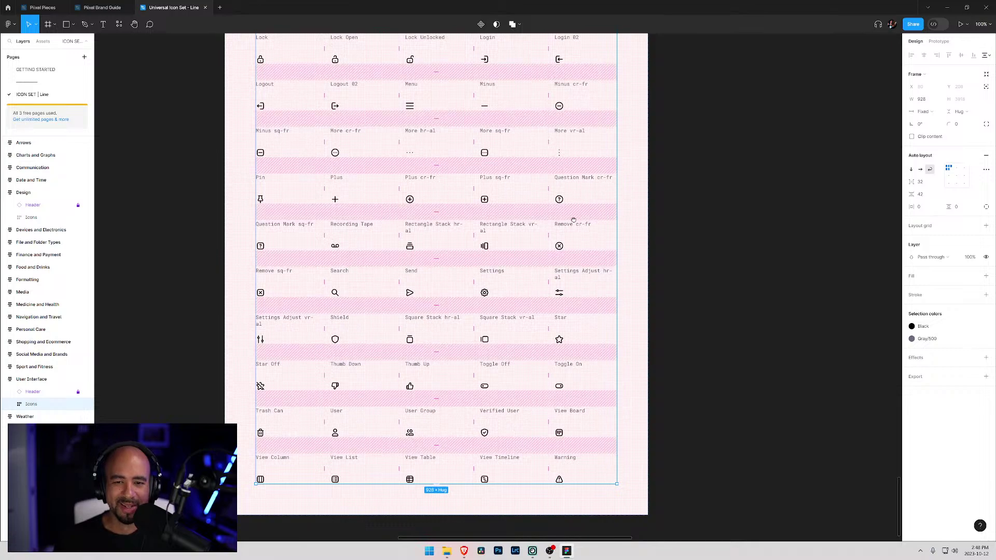
{"action": "scroll", "coordinate": [424, 335], "scroll_direction": "right", "scroll_amount": 10}
{"action": "scroll", "coordinate": [518, 463], "scroll_direction": "up", "scroll_amount": 5}
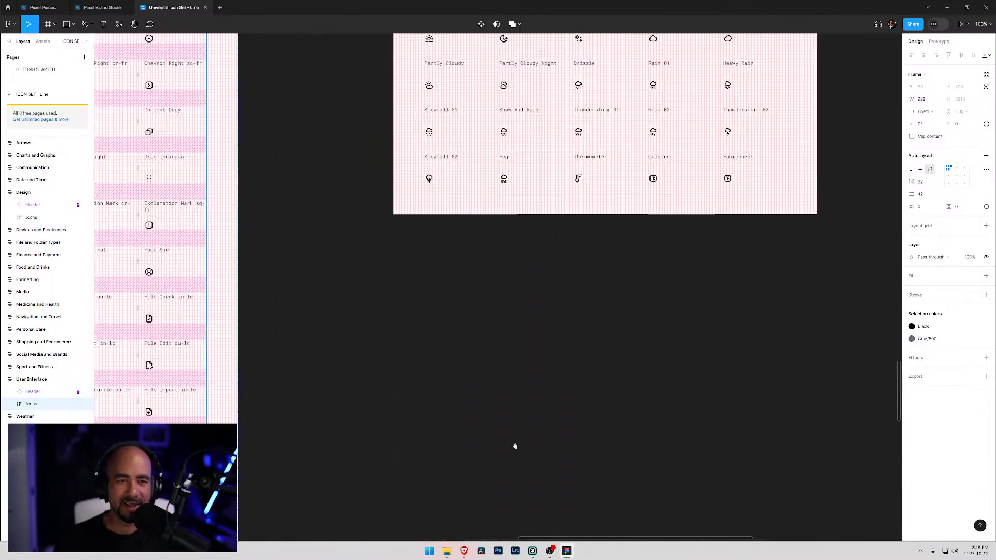
{"action": "left_click_drag", "start_coordinate": [574, 314], "coordinate": [347, 338]}
{"action": "scroll", "coordinate": [348, 338], "scroll_direction": "right", "scroll_amount": 8}
{"action": "scroll", "coordinate": [347, 337], "scroll_direction": "down", "scroll_amount": 2}
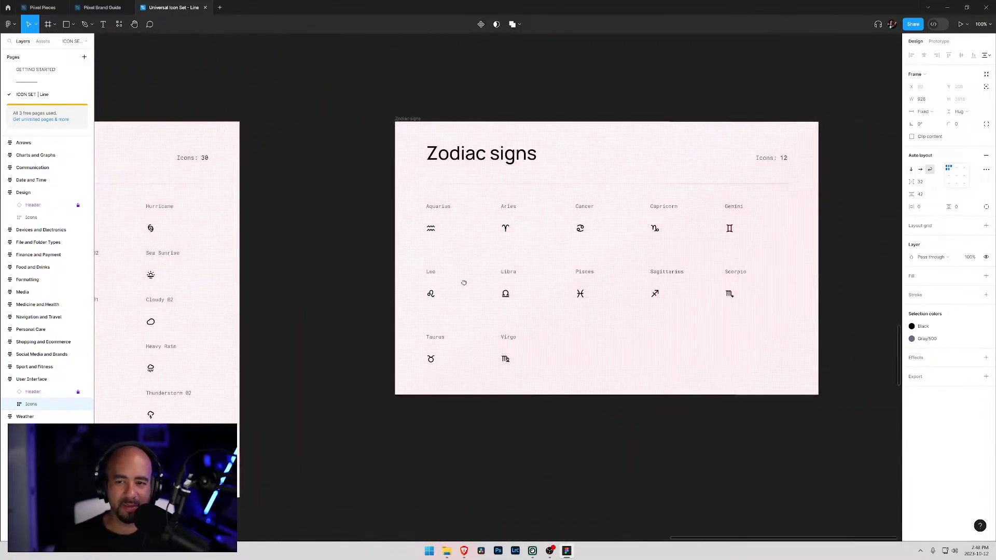
{"action": "scroll", "coordinate": [387, 251], "scroll_direction": "left", "scroll_amount": 12}
- Pan across to the Social Media and Brands and Media icon frames
{"action": "scroll", "coordinate": [589, 253], "scroll_direction": "left", "scroll_amount": 20}
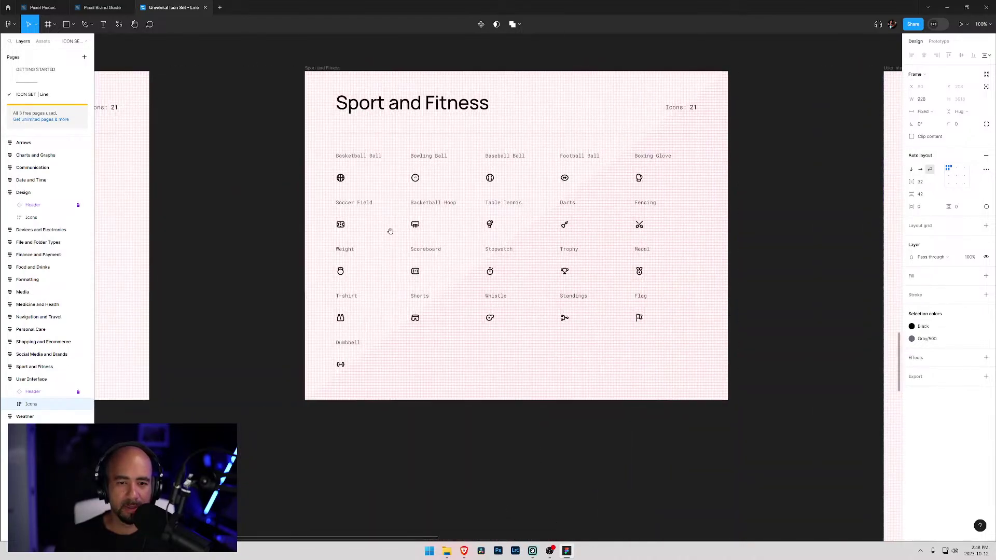
{"action": "scroll", "coordinate": [390, 231], "scroll_direction": "left", "scroll_amount": 4}
{"action": "left_click_drag", "start_coordinate": [390, 231], "coordinate": [414, 231]}
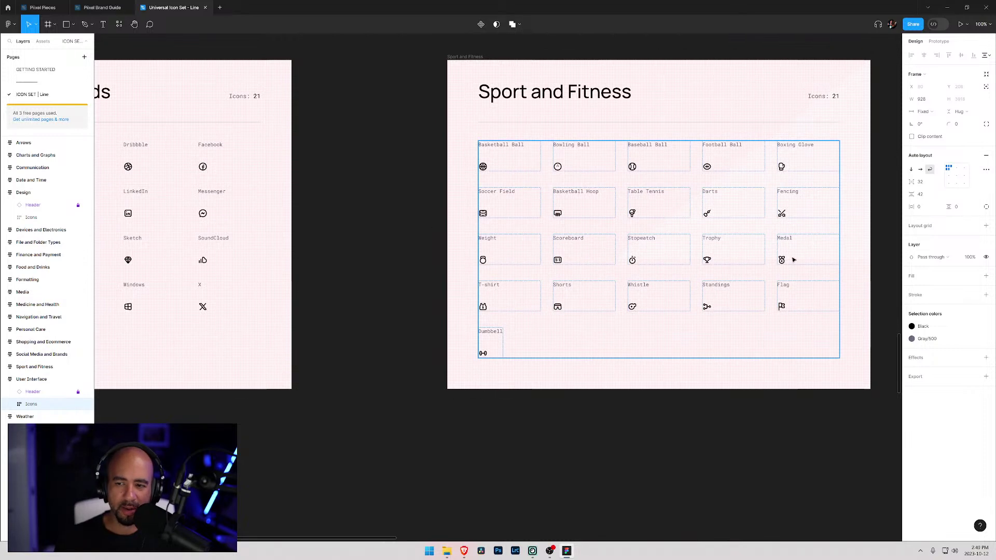
{"action": "scroll", "coordinate": [427, 221], "scroll_direction": "left", "scroll_amount": 5}
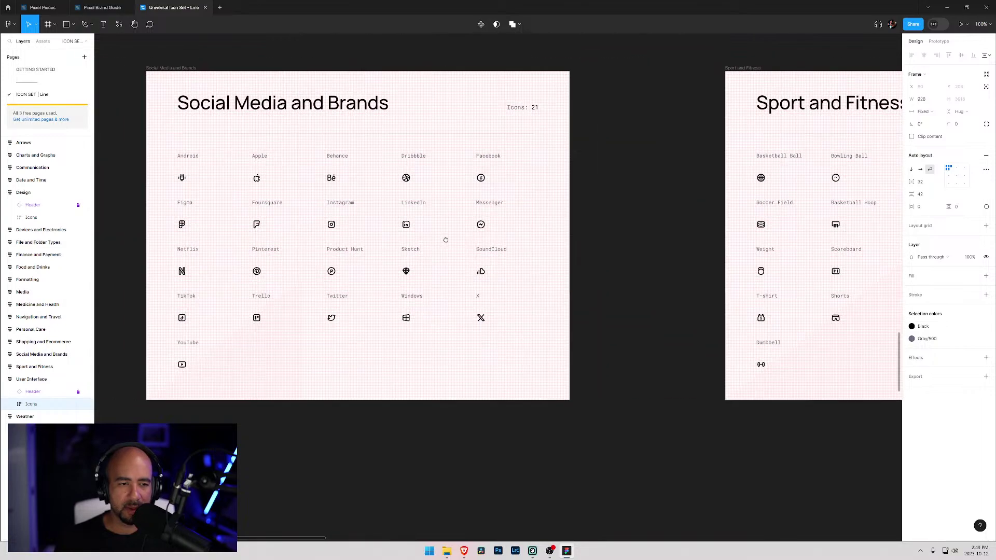
{"action": "scroll", "coordinate": [363, 249], "scroll_direction": "up", "scroll_amount": 5}
{"action": "scroll", "coordinate": [336, 262], "scroll_direction": "up", "scroll_amount": 8}
{"action": "scroll", "coordinate": [336, 262], "scroll_direction": "left", "scroll_amount": 1}
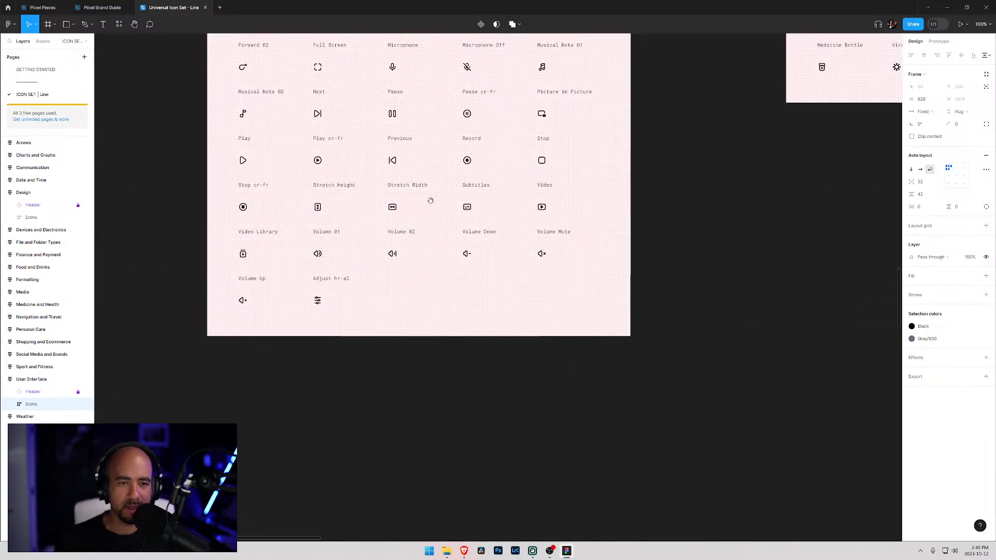
{"action": "scroll", "coordinate": [421, 320], "scroll_direction": "up", "scroll_amount": 2}
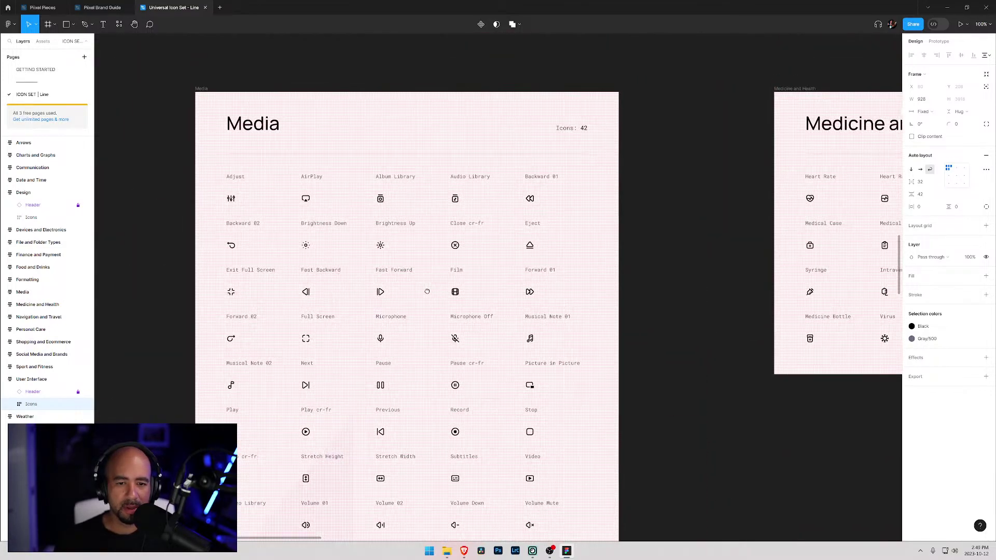
{"action": "left_click_drag", "start_coordinate": [427, 292], "coordinate": [437, 239]}
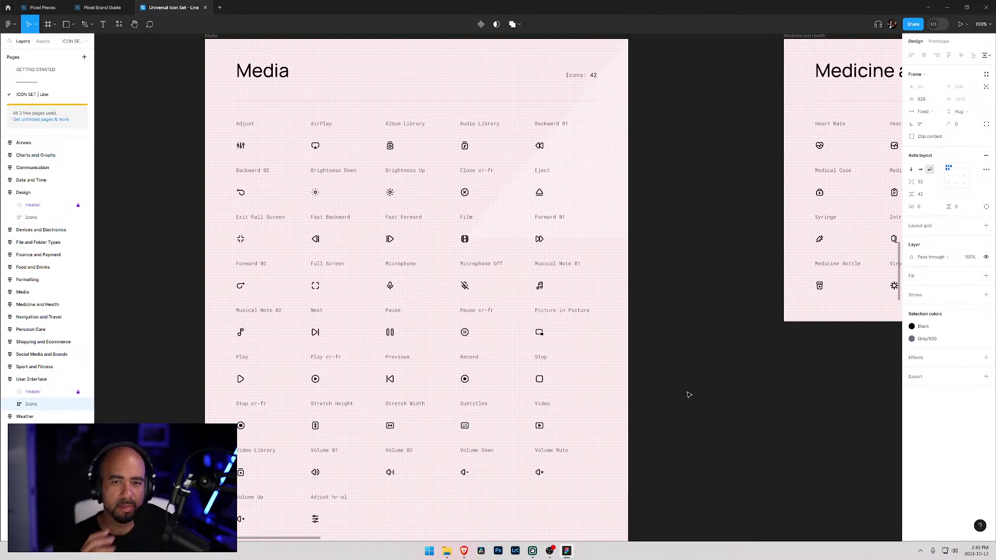
- Move on to the Medicine and Health and Navigation and Travel icons
{"action": "left_click_drag", "start_coordinate": [660, 300], "coordinate": [337, 338]}
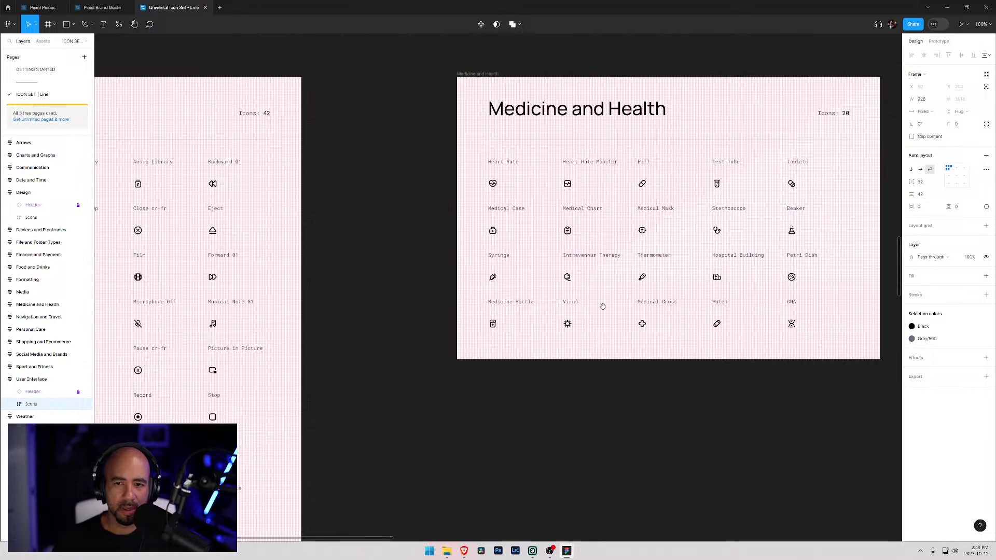
{"action": "left_click_drag", "start_coordinate": [680, 304], "coordinate": [577, 296]}
{"action": "left_click_drag", "start_coordinate": [772, 290], "coordinate": [378, 317]}
{"action": "left_click_drag", "start_coordinate": [621, 312], "coordinate": [403, 271]}
{"action": "left_click_drag", "start_coordinate": [575, 343], "coordinate": [539, 336]}
{"action": "scroll", "coordinate": [542, 374], "scroll_direction": "down", "scroll_amount": 3}
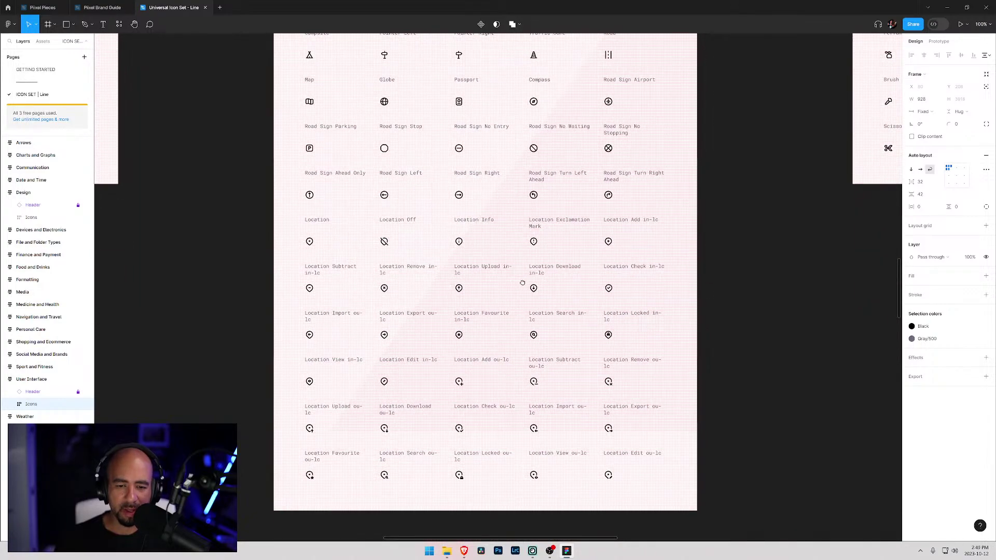
{"action": "scroll", "coordinate": [527, 335], "scroll_direction": "up", "scroll_amount": 1}
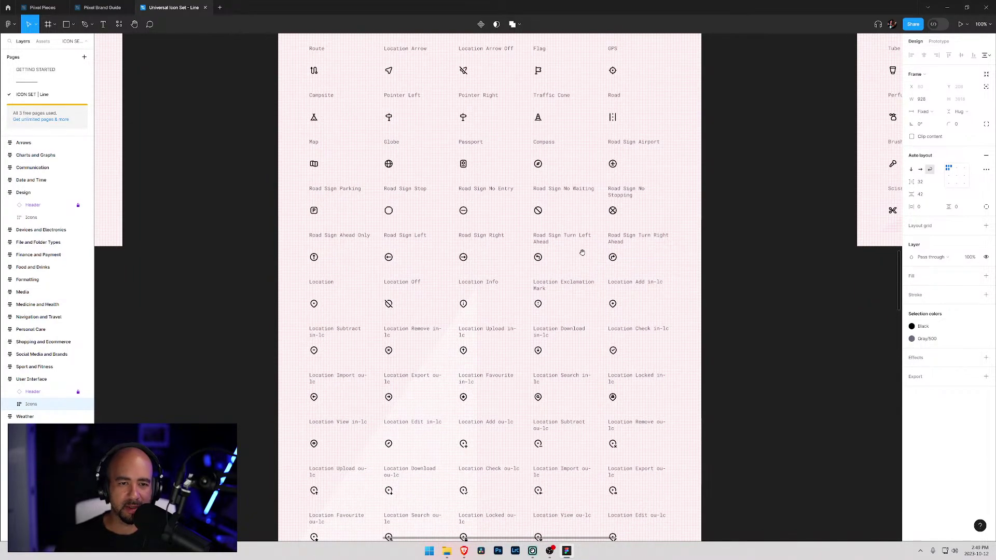
- Pan past the Personal Care icons over to the Food and Drinks frame
{"action": "left_click_drag", "start_coordinate": [643, 201], "coordinate": [345, 305]}
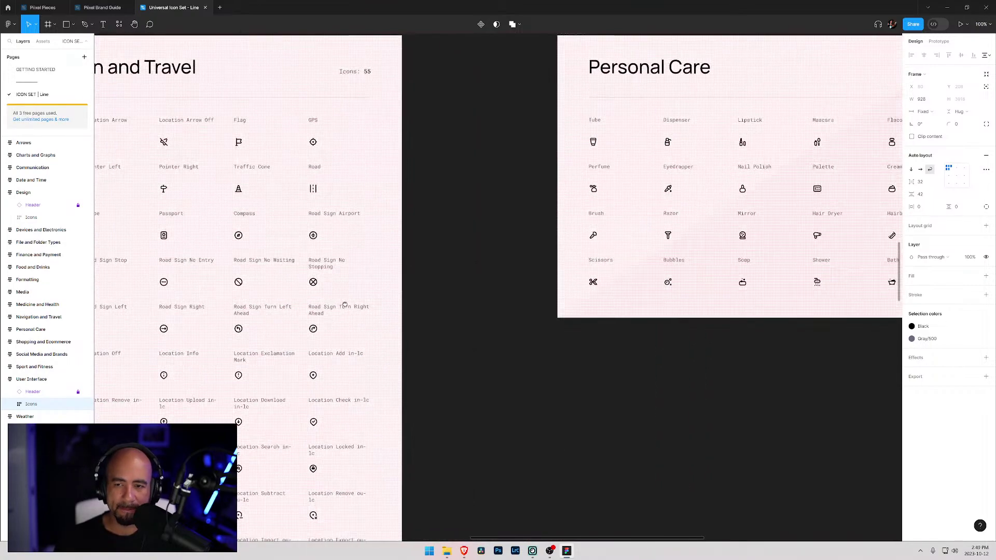
{"action": "left_click_drag", "start_coordinate": [648, 213], "coordinate": [418, 240]}
{"action": "scroll", "coordinate": [497, 214], "scroll_direction": "right", "scroll_amount": 5}
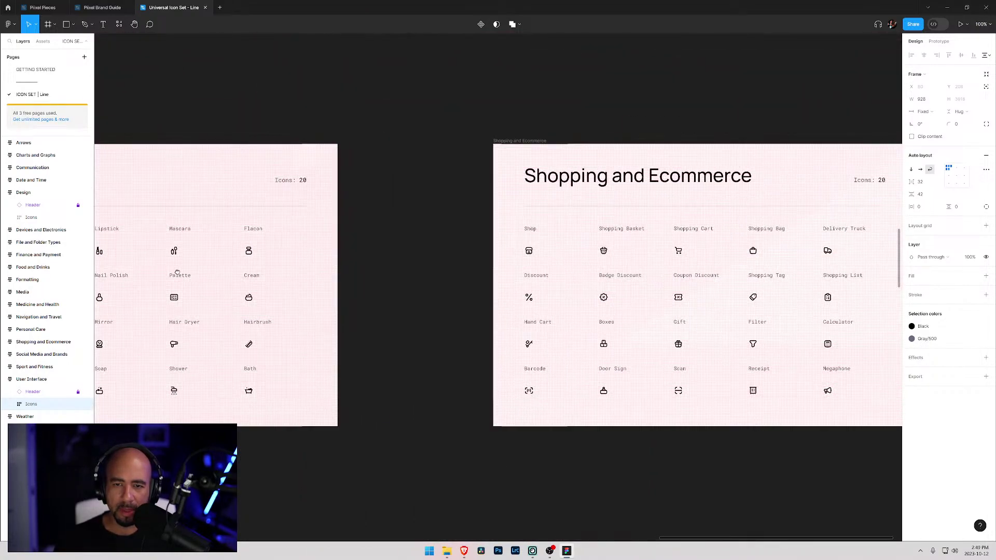
{"action": "scroll", "coordinate": [487, 221], "scroll_direction": "left", "scroll_amount": 4}
{"action": "scroll", "coordinate": [701, 245], "scroll_direction": "right", "scroll_amount": 10}
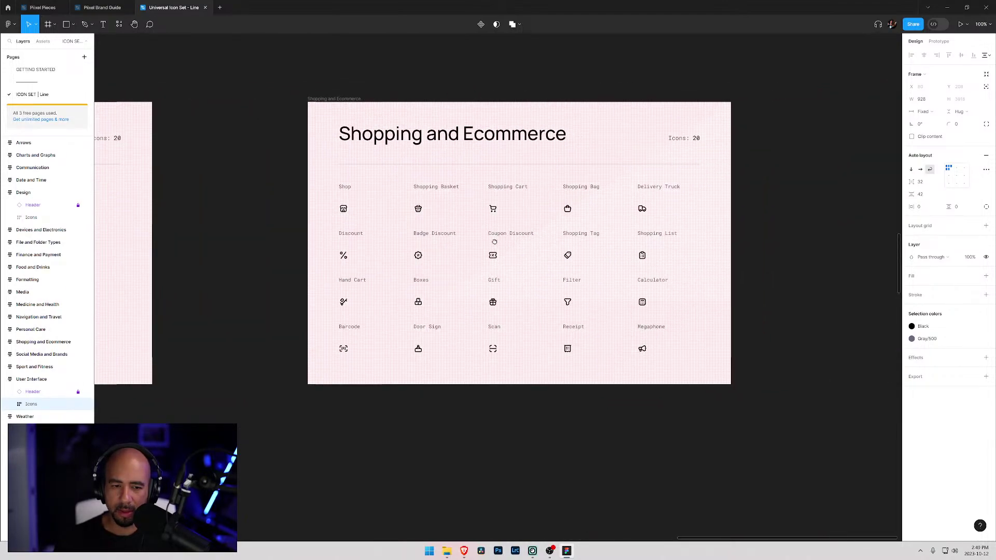
{"action": "scroll", "coordinate": [512, 211], "scroll_direction": "up", "scroll_amount": 12}
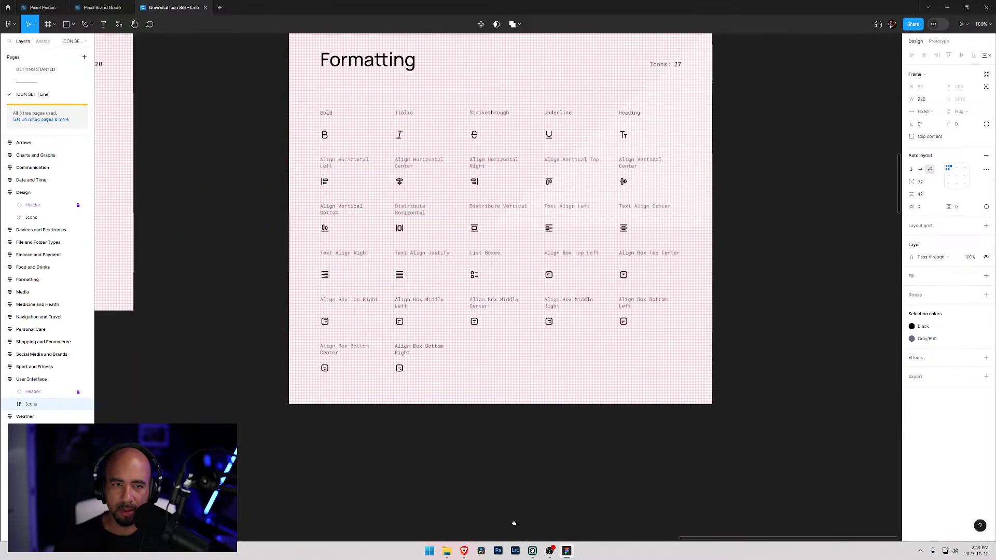
{"action": "left_click_drag", "start_coordinate": [316, 333], "coordinate": [593, 347]}
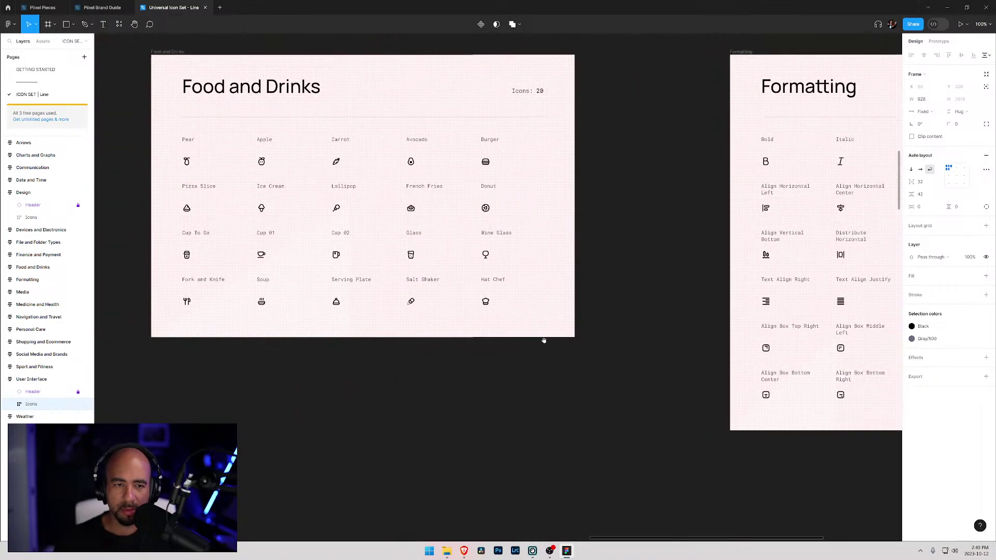
- Pan from Food and Drinks through Finance and Payment and File and Folder Types to Devices and Electronics
{"action": "left_click_drag", "start_coordinate": [361, 322], "coordinate": [453, 335]}
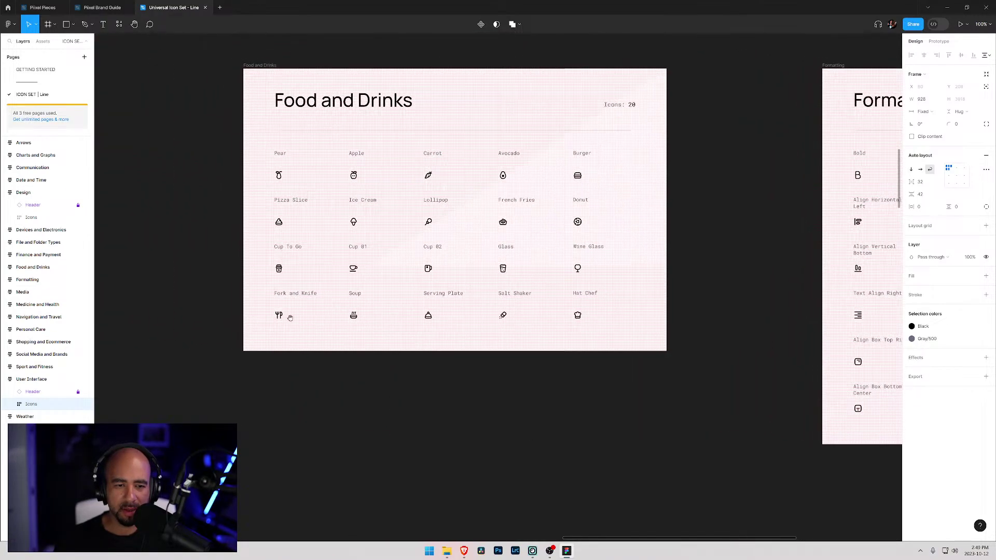
{"action": "left_click_drag", "start_coordinate": [242, 296], "coordinate": [637, 314]}
{"action": "left_click_drag", "start_coordinate": [310, 317], "coordinate": [516, 269]}
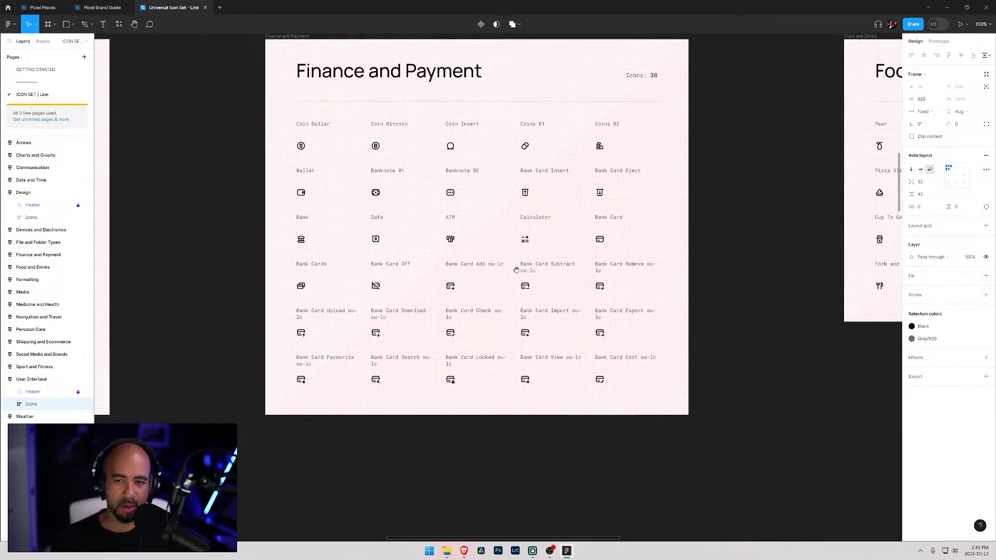
{"action": "left_click_drag", "start_coordinate": [286, 233], "coordinate": [799, 247]}
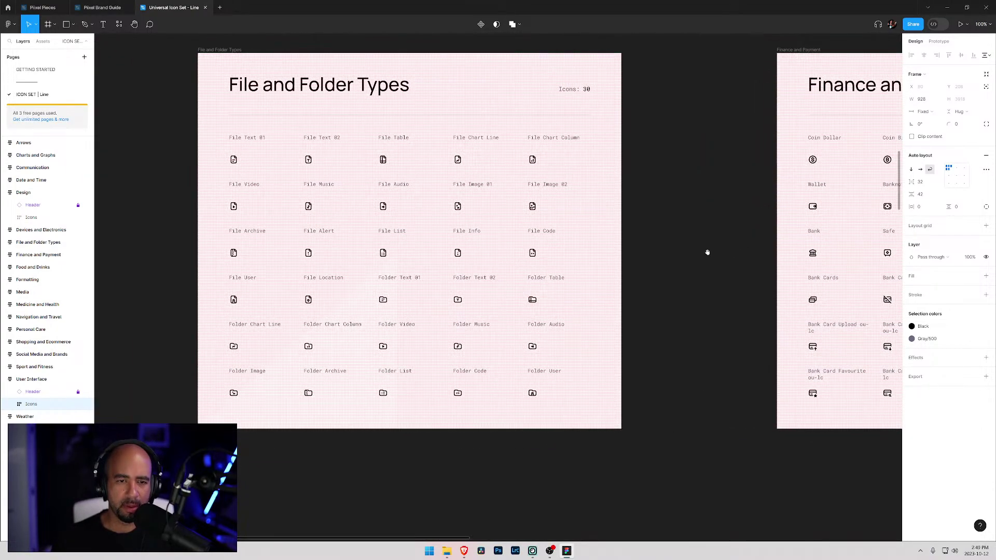
{"action": "left_click_drag", "start_coordinate": [288, 247], "coordinate": [786, 244]}
{"action": "left_click_drag", "start_coordinate": [412, 278], "coordinate": [502, 199]}
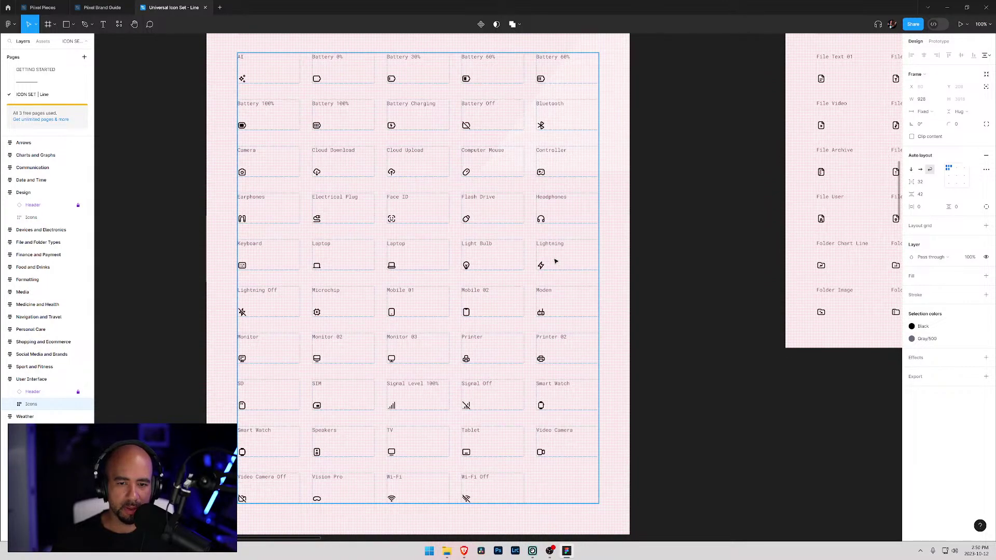
- Look over the Arrows and Charts and Graphs icons, glancing briefly at Webflow
{"action": "scroll", "coordinate": [502, 326], "scroll_direction": "up", "scroll_amount": 3}
{"action": "scroll", "coordinate": [484, 175], "scroll_direction": "up", "scroll_amount": 10}
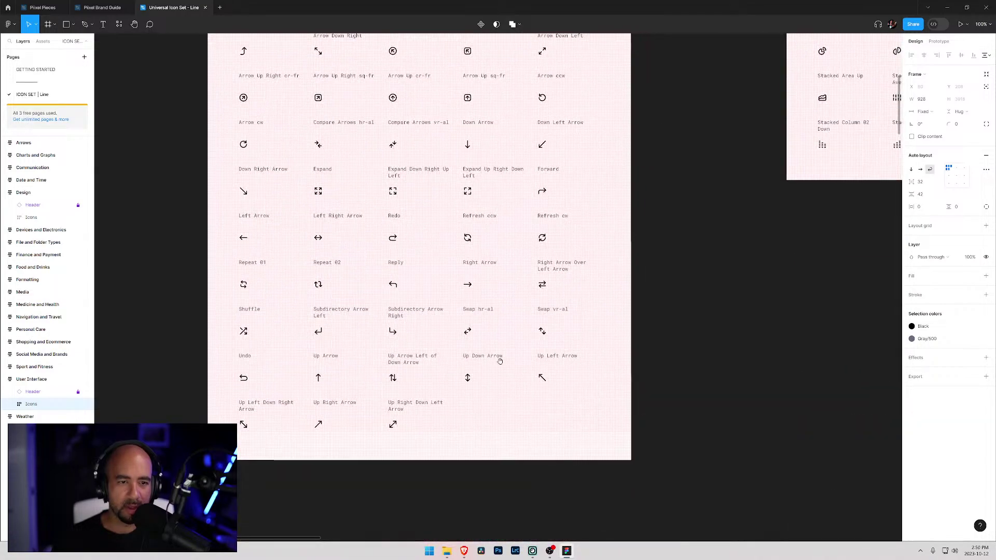
{"action": "scroll", "coordinate": [513, 351], "scroll_direction": "up", "scroll_amount": 4}
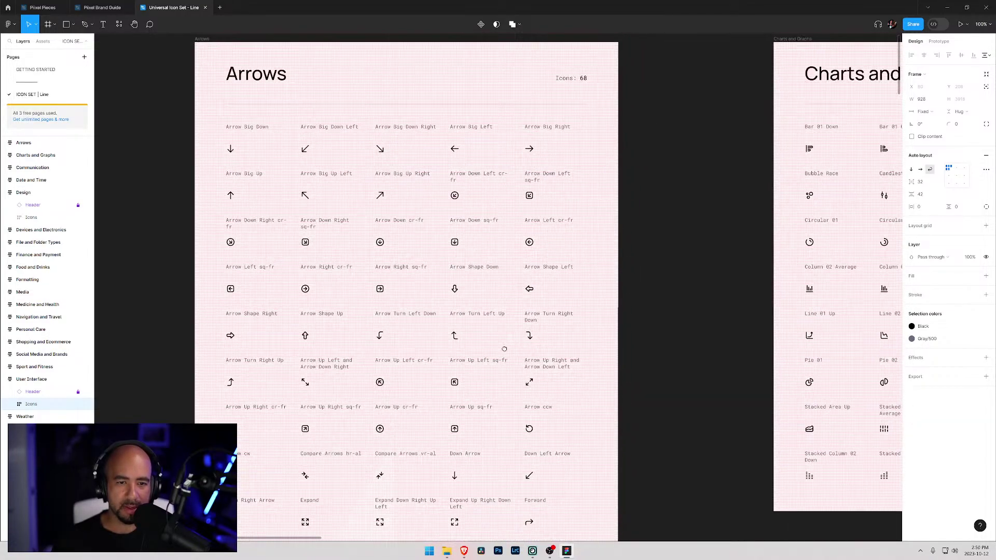
{"action": "left_click_drag", "start_coordinate": [504, 349], "coordinate": [504, 461]}
{"action": "left_click_drag", "start_coordinate": [642, 312], "coordinate": [327, 279]}
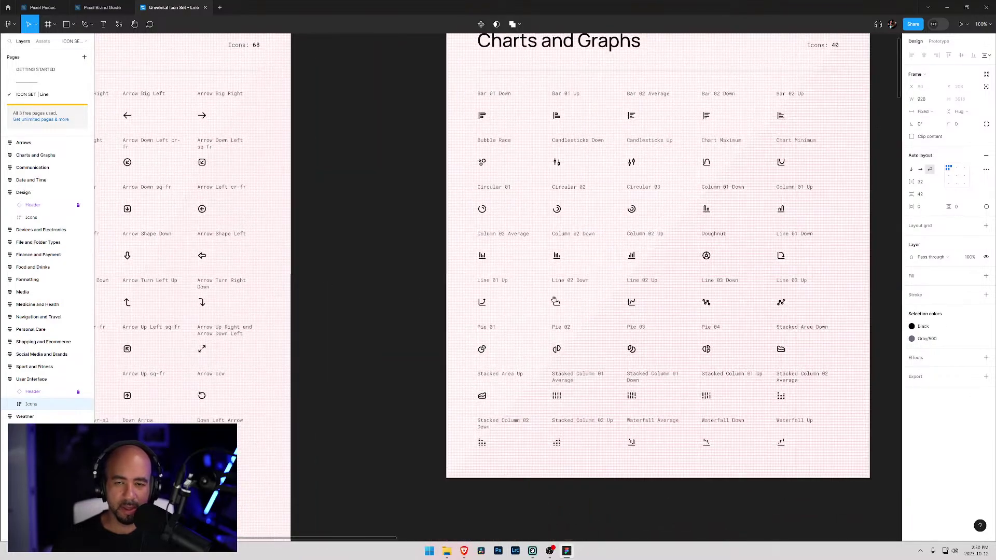
{"action": "key", "text": "alt+Tab"}
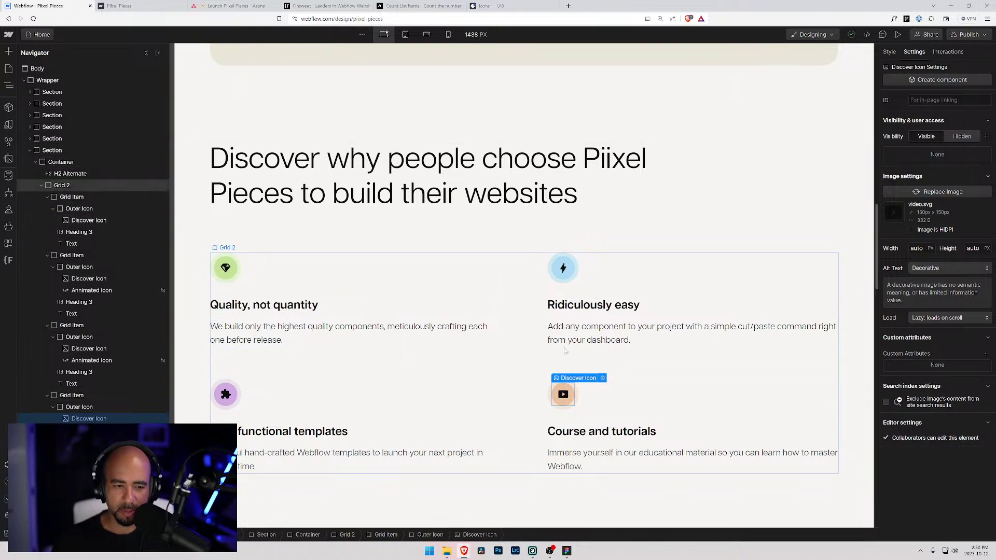
{"action": "key", "text": "alt+Tab"}
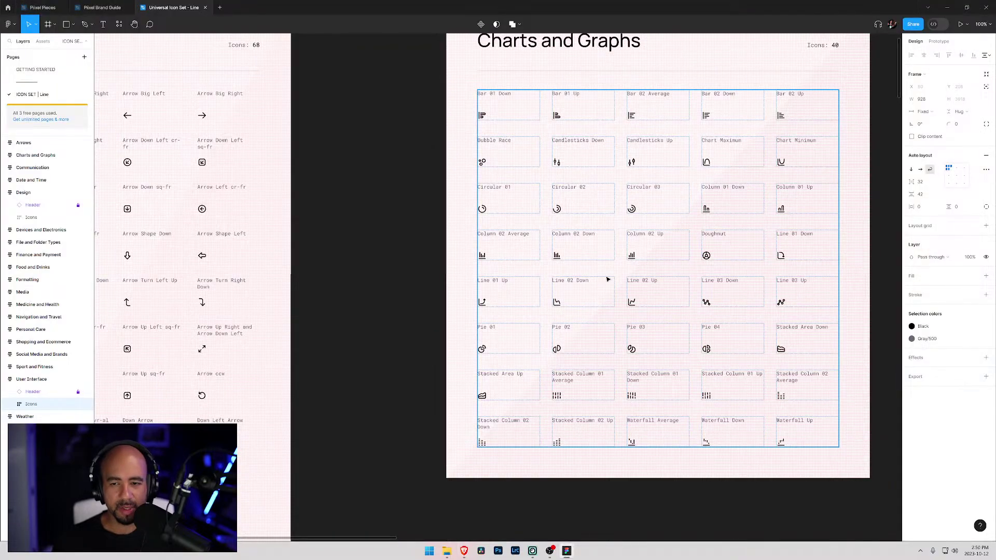
- Pan across Communication and Date and Time to the Design icons, then return to Webflow
{"action": "left_click_drag", "start_coordinate": [745, 265], "coordinate": [301, 306]}
{"action": "left_click_drag", "start_coordinate": [639, 296], "coordinate": [230, 299]}
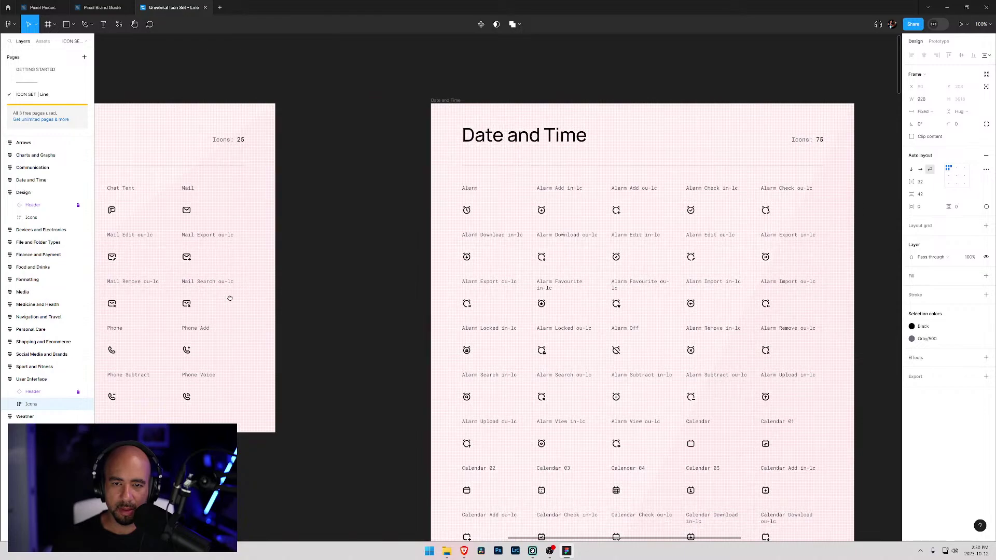
{"action": "left_click_drag", "start_coordinate": [728, 395], "coordinate": [275, 297]}
{"action": "left_click_drag", "start_coordinate": [618, 257], "coordinate": [328, 279]}
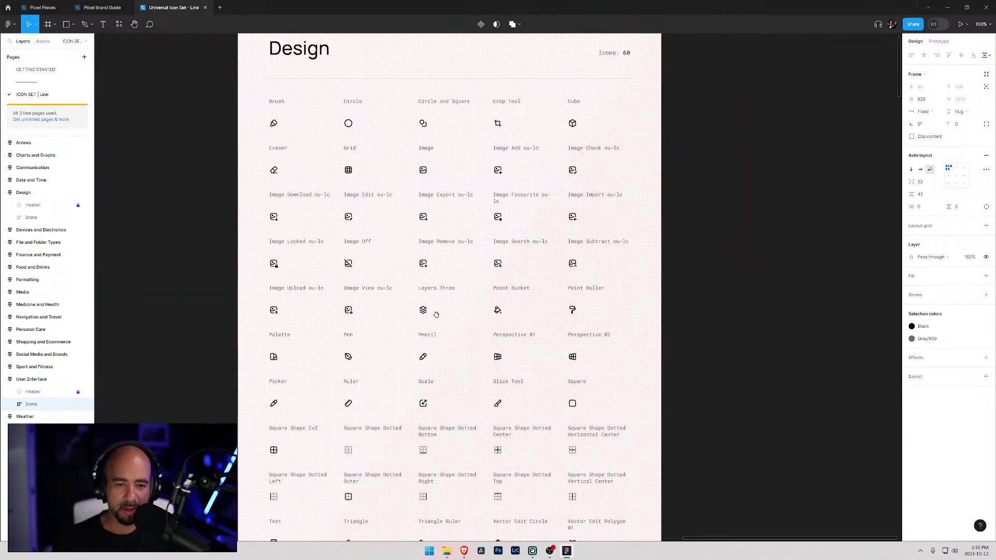
{"action": "left_click_drag", "start_coordinate": [426, 426], "coordinate": [443, 248]}
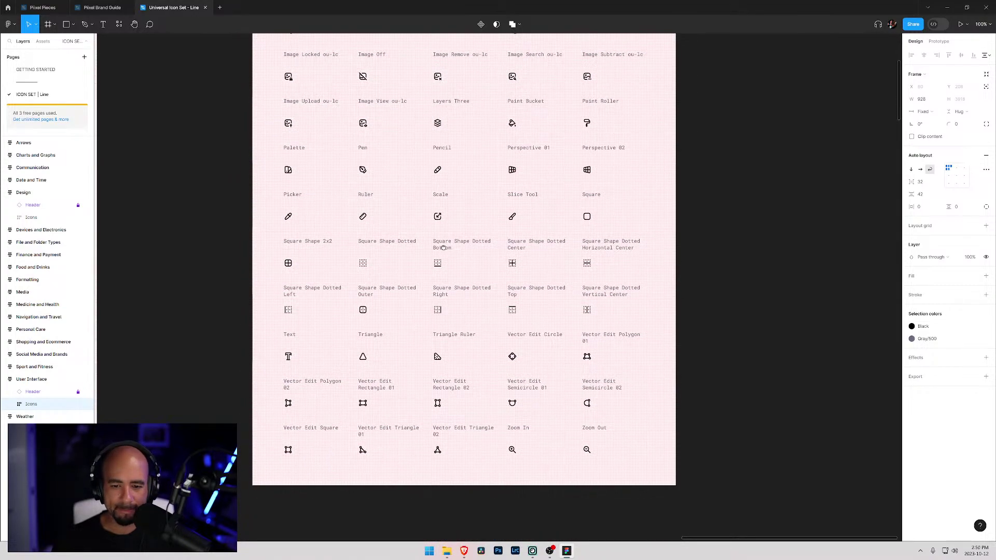
{"action": "key", "text": "alt+Tab"}
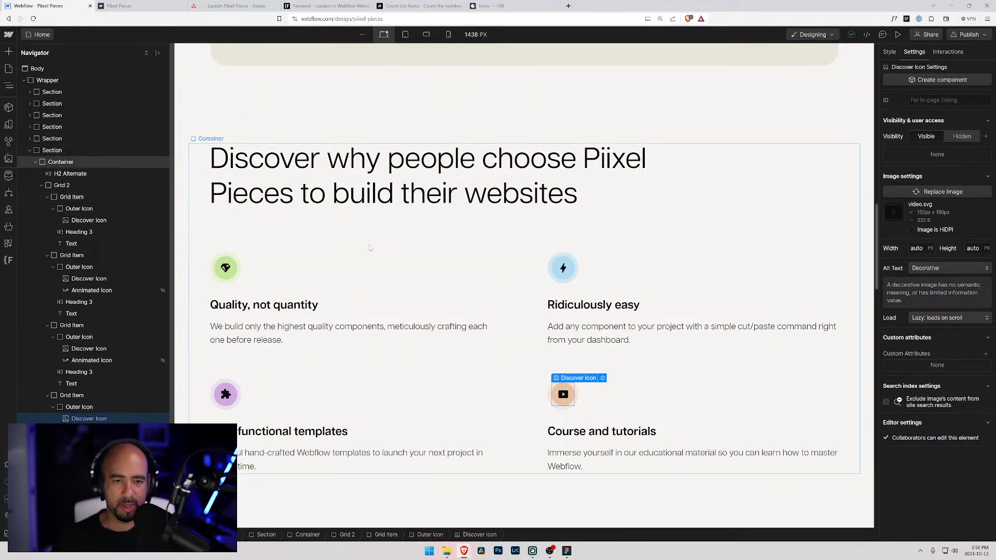
- Scroll over the Piixel Pieces Home page, then switch to the Dashboard page via Pages
{"action": "scroll", "coordinate": [369, 251], "scroll_direction": "down", "scroll_amount": 4}
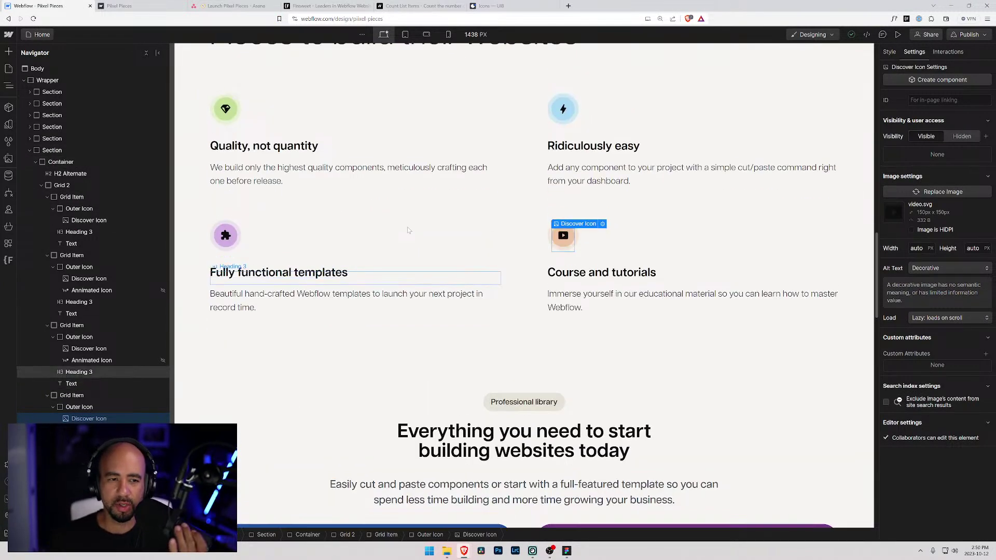
{"action": "scroll", "coordinate": [183, 224], "scroll_direction": "up", "scroll_amount": 2}
{"action": "scroll", "coordinate": [311, 233], "scroll_direction": "down", "scroll_amount": 10}
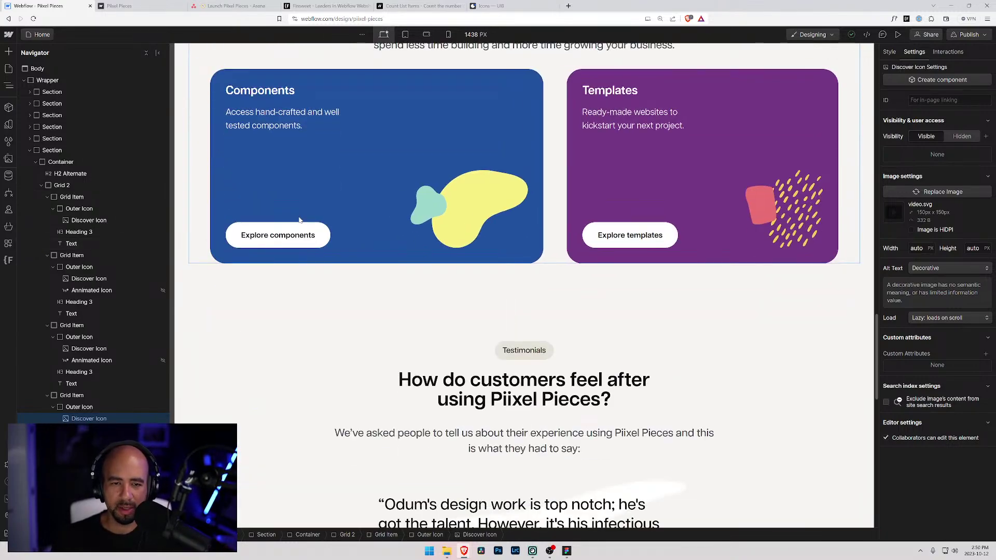
{"action": "scroll", "coordinate": [466, 232], "scroll_direction": "down", "scroll_amount": 5}
{"action": "scroll", "coordinate": [451, 231], "scroll_direction": "up", "scroll_amount": 7}
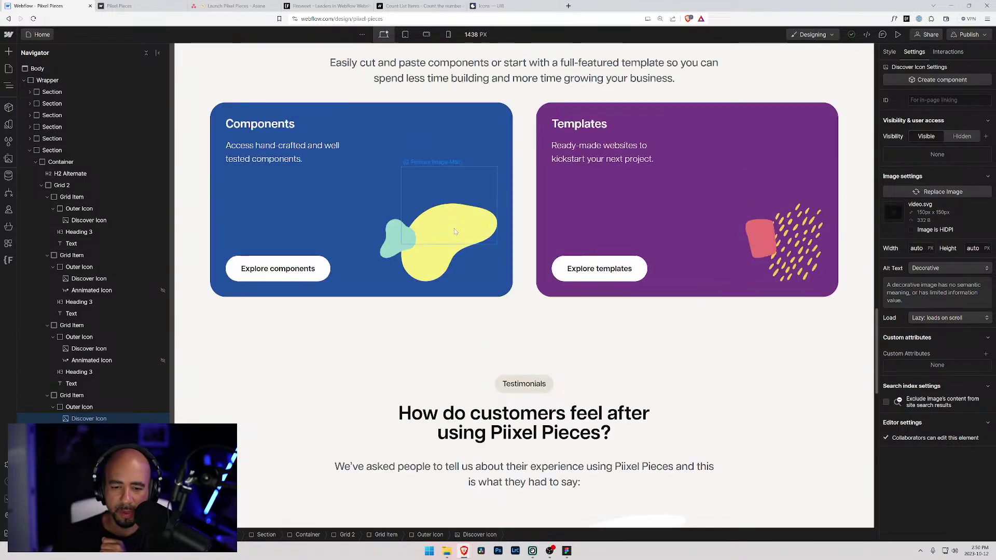
{"action": "scroll", "coordinate": [450, 234], "scroll_direction": "up", "scroll_amount": 15}
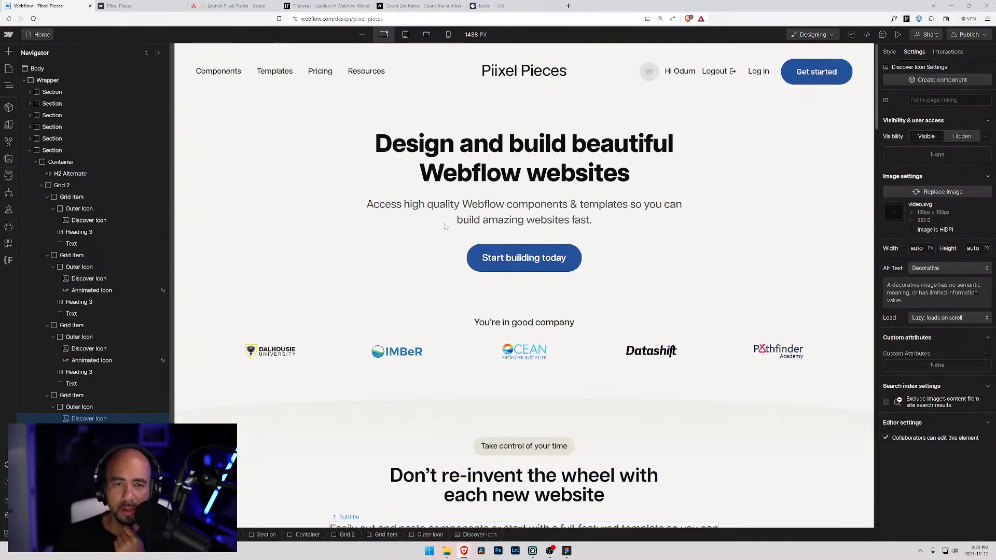
{"action": "left_click", "coordinate": [44, 34]}
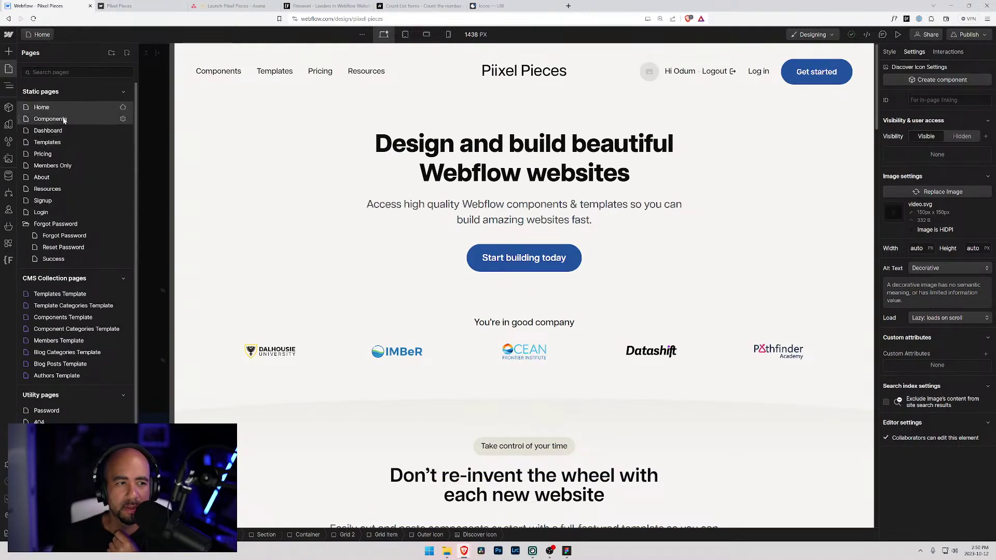
{"action": "left_click", "coordinate": [49, 131]}
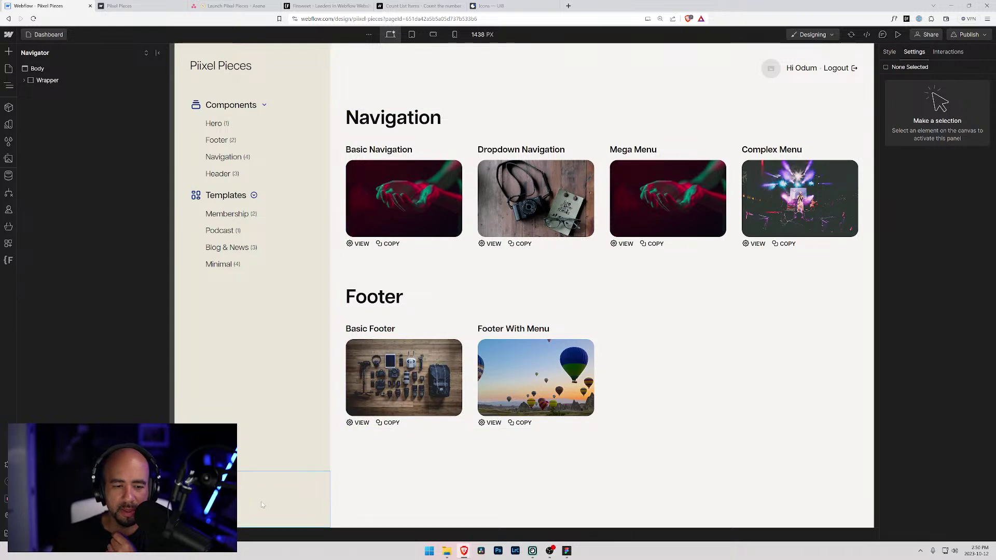
- Open the Template Categories Template, then the Component Categories Template page
{"action": "left_click", "coordinate": [247, 498]}
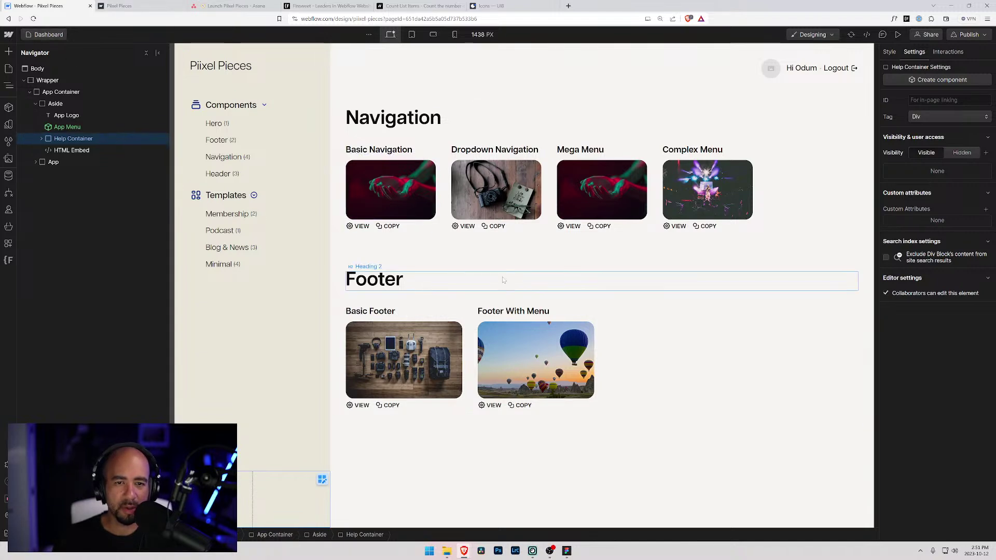
{"action": "left_click", "coordinate": [37, 35]}
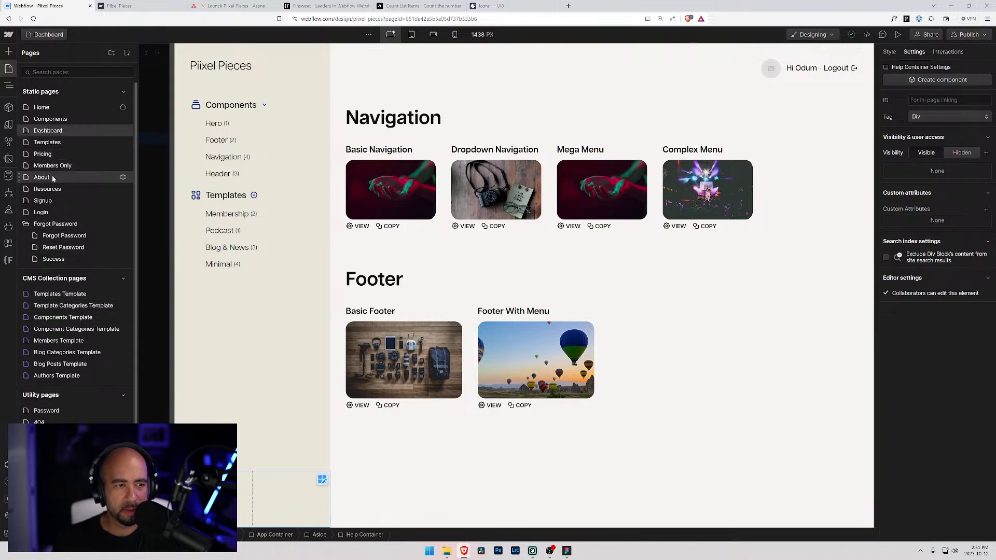
{"action": "left_click", "coordinate": [53, 306]}
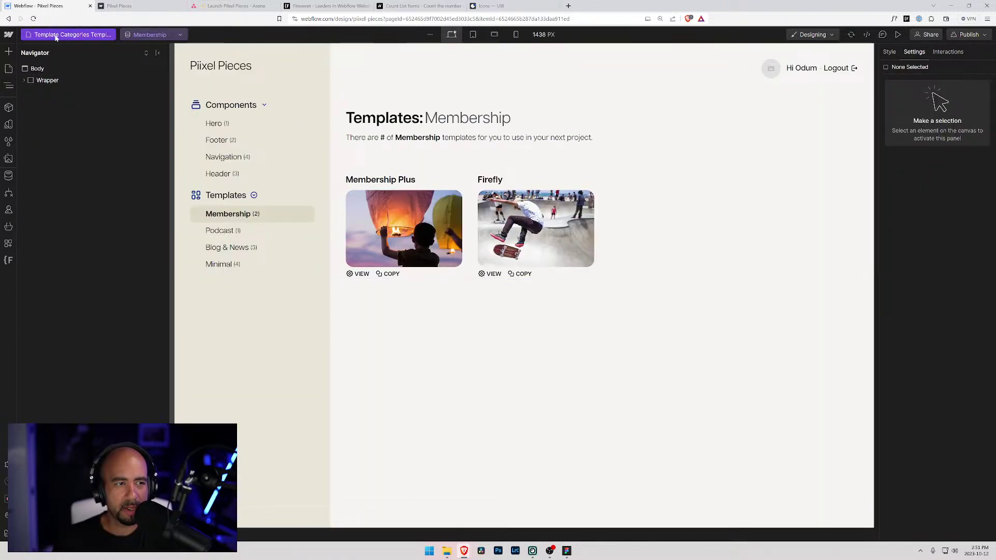
{"action": "left_click", "coordinate": [55, 35]}
{"action": "left_click", "coordinate": [83, 328]}
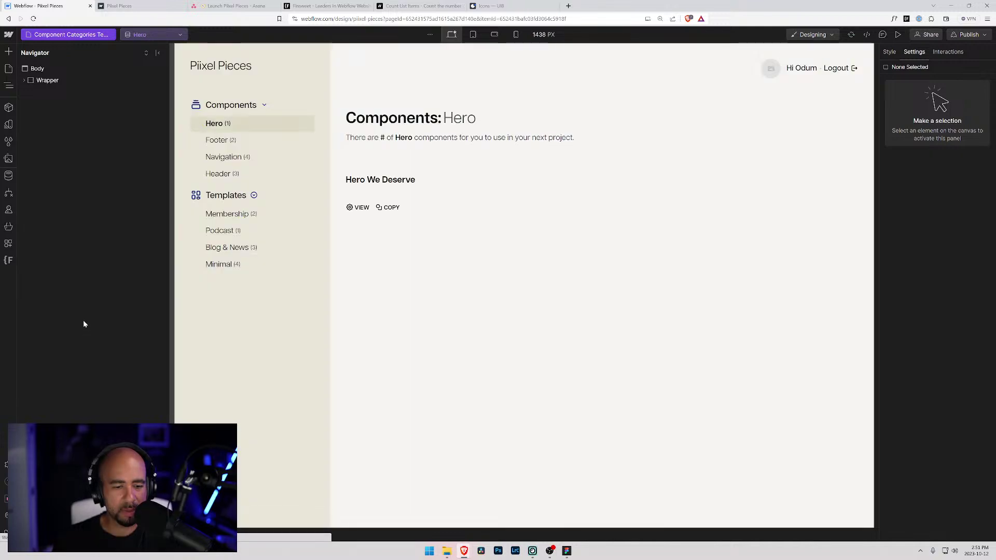
- Open the Members Template page, then switch to the published site's Membership templates page
{"action": "left_click", "coordinate": [72, 34]}
{"action": "scroll", "coordinate": [85, 286], "scroll_direction": "down", "scroll_amount": 2}
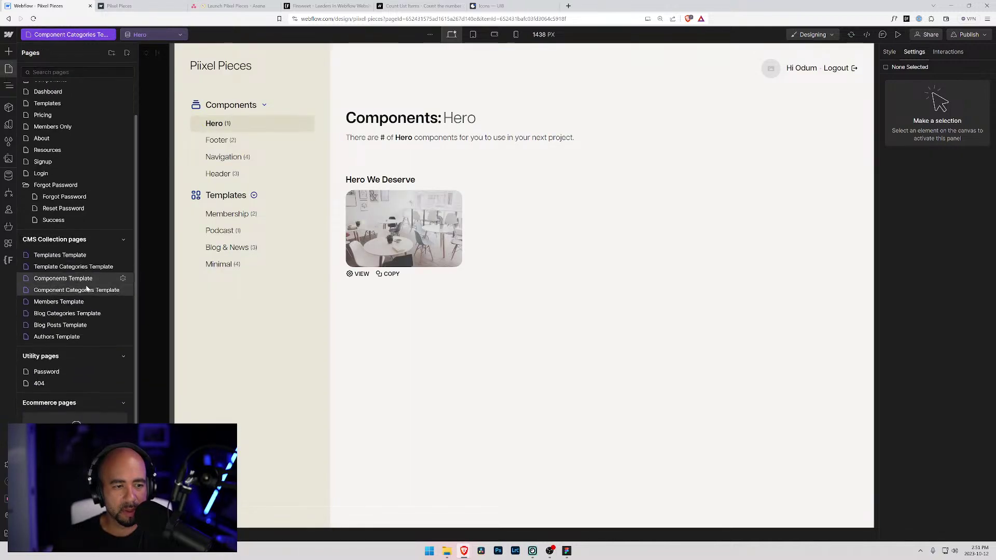
{"action": "left_click", "coordinate": [72, 302]}
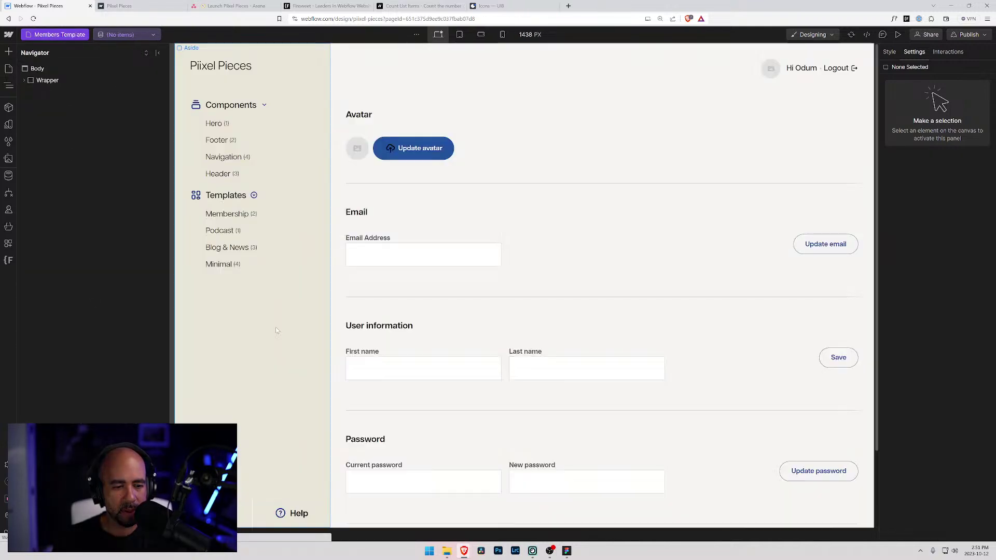
{"action": "scroll", "coordinate": [277, 316], "scroll_direction": "up", "scroll_amount": 2}
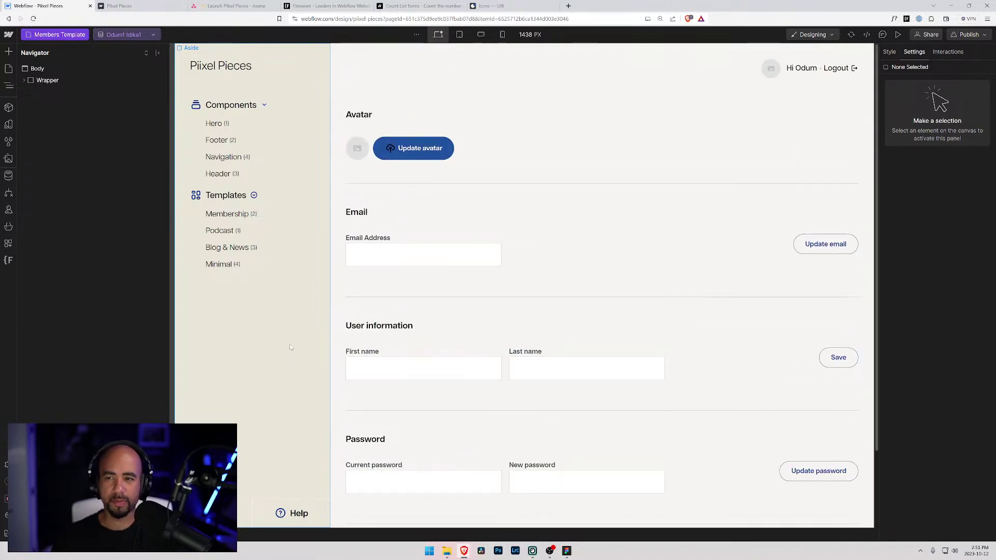
{"action": "scroll", "coordinate": [278, 304], "scroll_direction": "down", "scroll_amount": 2}
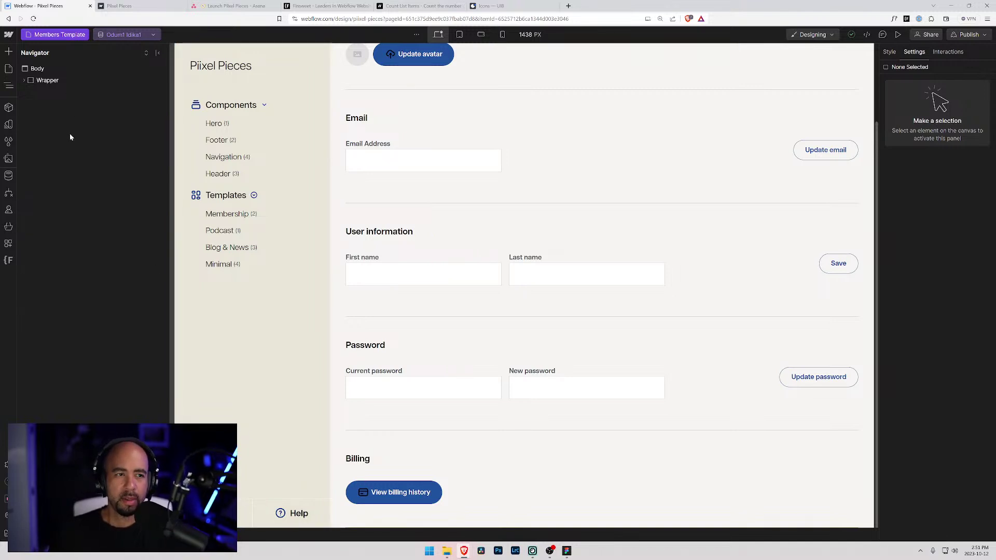
{"action": "left_click", "coordinate": [130, 5]}
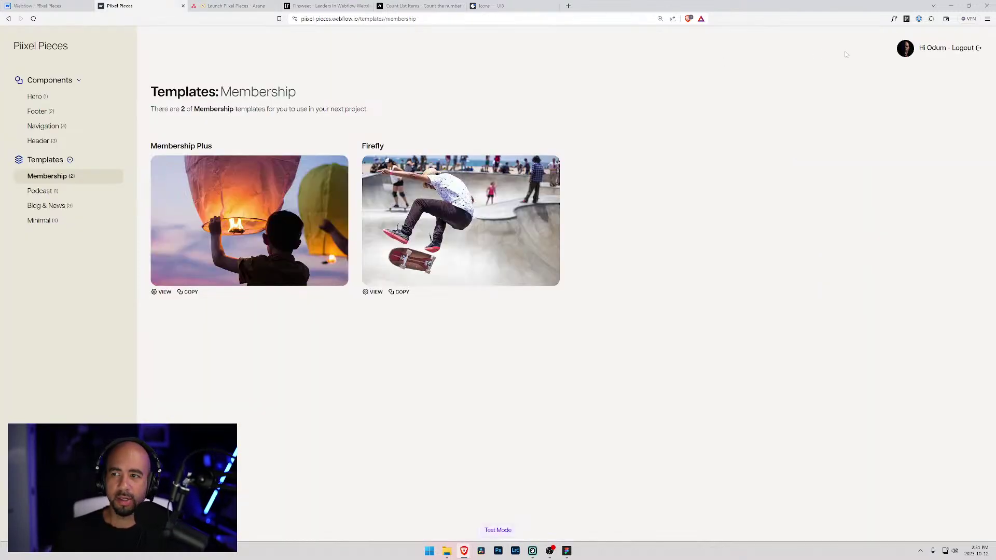
- Open the signed-in member's account page on the live Piixel Pieces site
{"action": "left_click", "coordinate": [934, 48]}
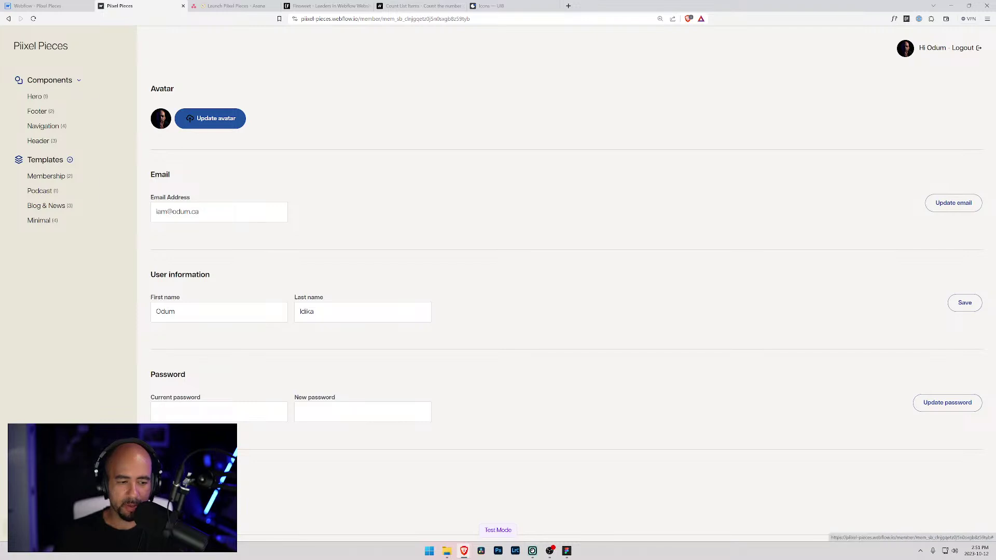
- Back in Webflow, open the Help question-mark icon's image settings and image library
{"action": "left_click", "coordinate": [41, 5]}
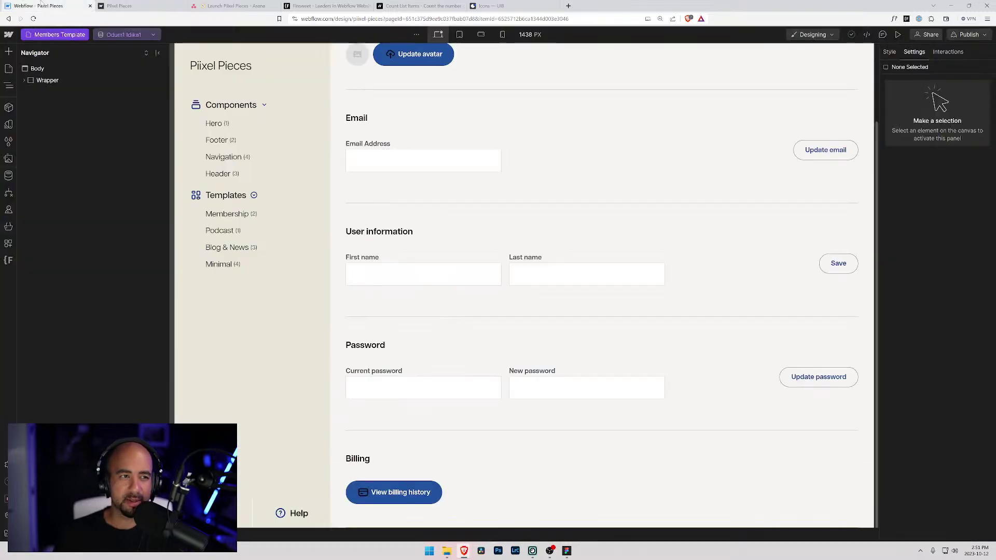
{"action": "left_click", "coordinate": [280, 513]}
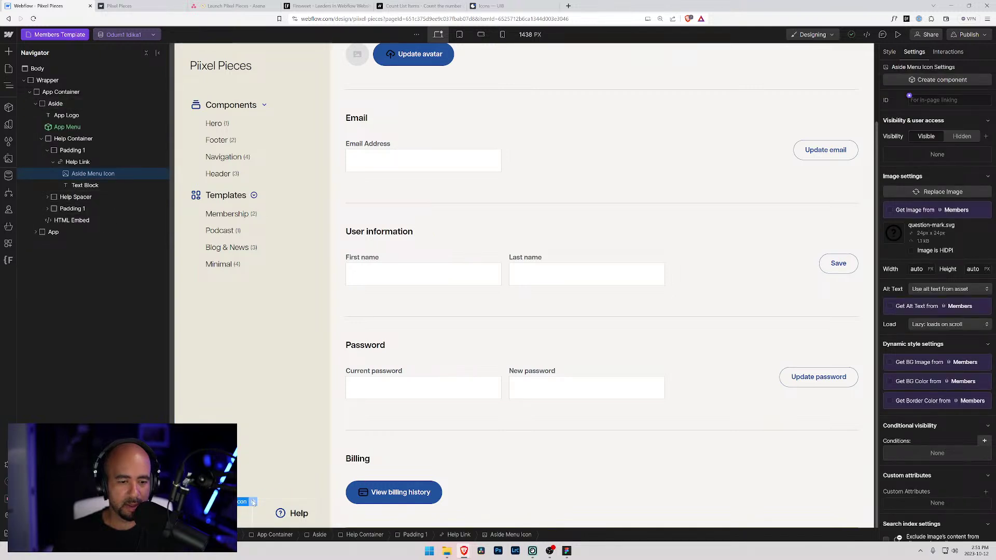
{"action": "left_click", "coordinate": [253, 501]}
{"action": "left_click", "coordinate": [263, 346]}
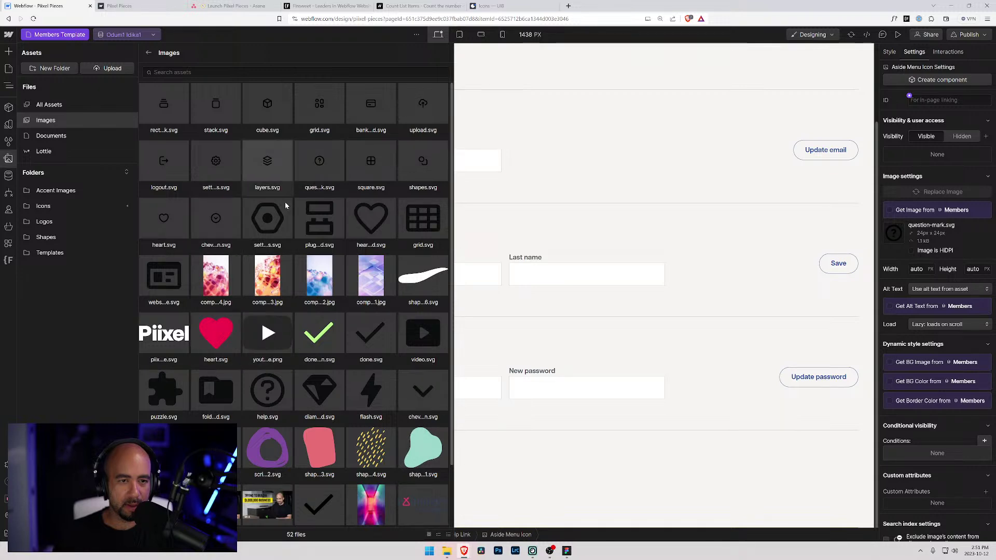
- Close the assets panel and image settings, leaving question-mark.svg unchanged, and switch to Figma
{"action": "key", "text": "Escape"}
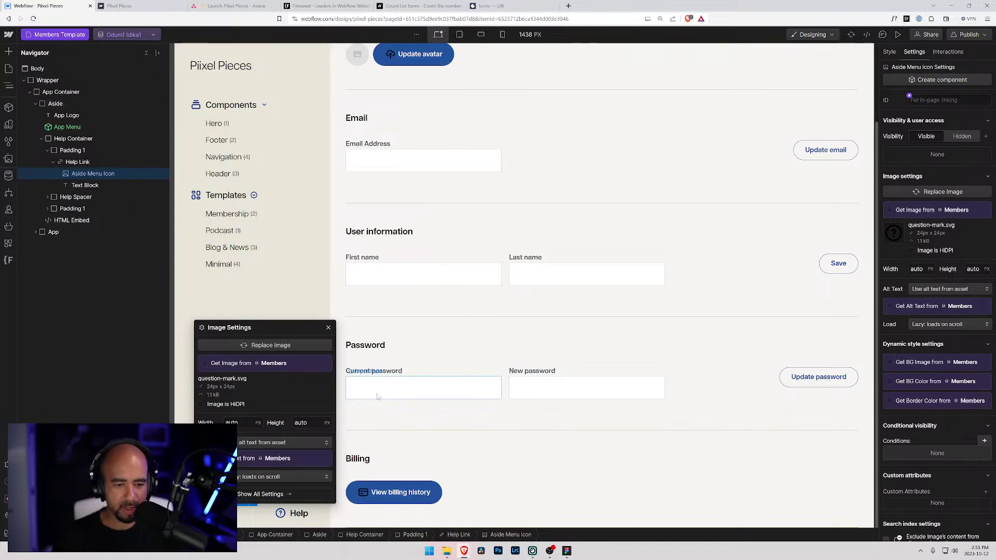
{"action": "left_click", "coordinate": [237, 297]}
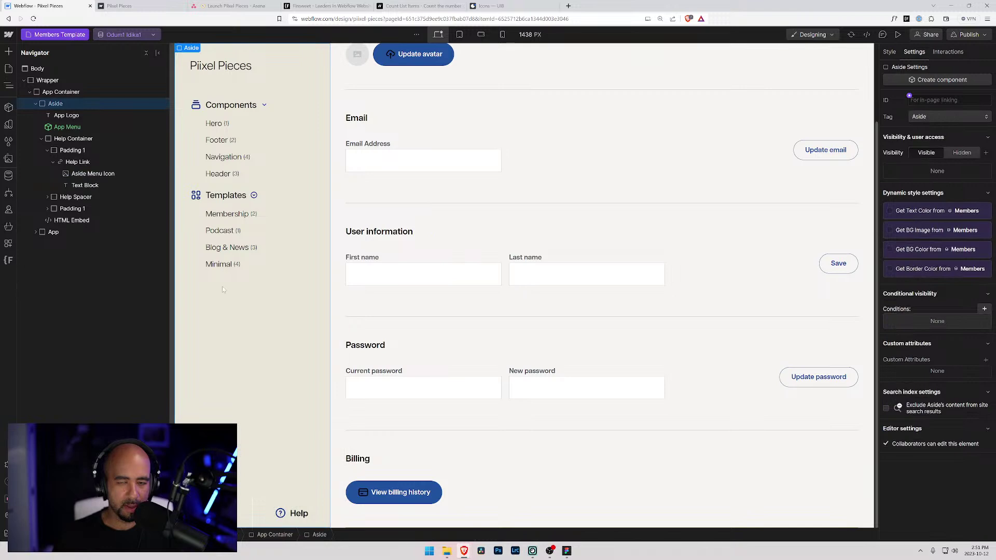
{"action": "left_click", "coordinate": [566, 550]}
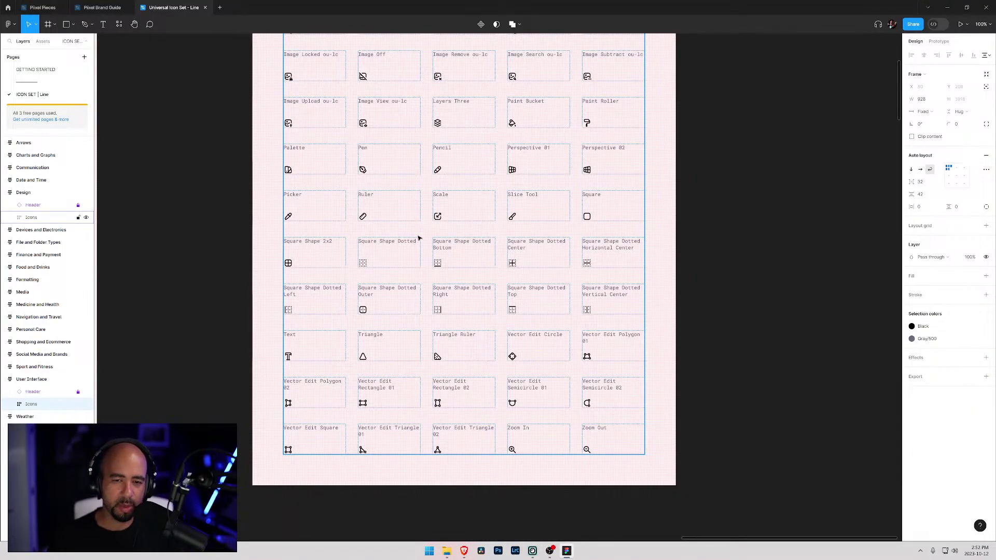
- Browse the Design, Date and Time and Communication icon frames in the Figma file
{"action": "scroll", "coordinate": [399, 238], "scroll_direction": "up", "scroll_amount": 5}
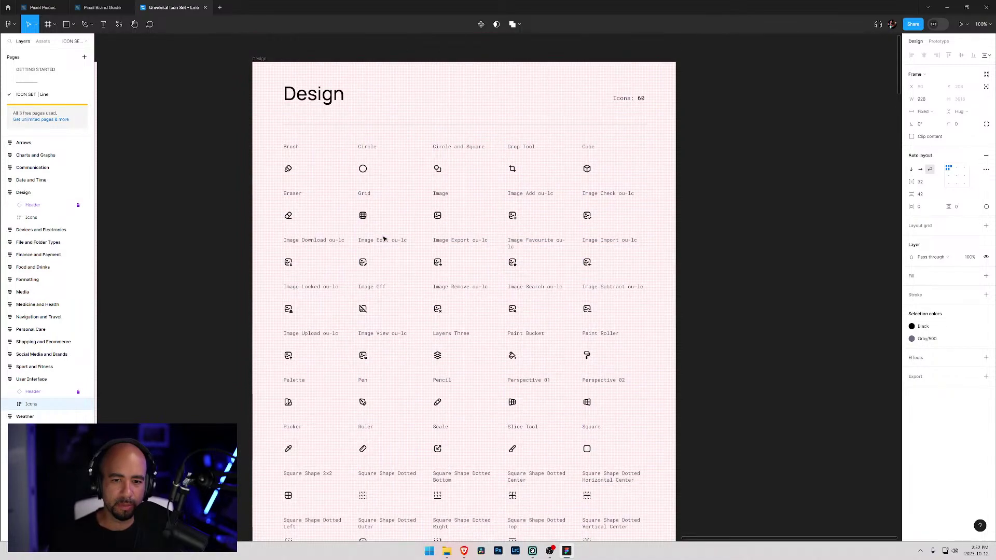
{"action": "scroll", "coordinate": [384, 239], "scroll_direction": "up", "scroll_amount": 3}
{"action": "scroll", "coordinate": [385, 239], "scroll_direction": "down", "scroll_amount": 8}
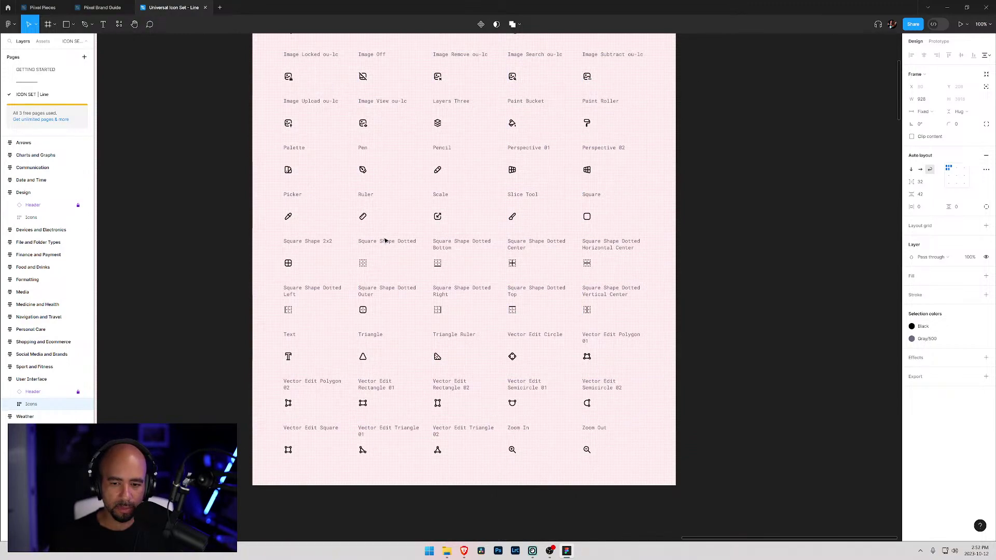
{"action": "scroll", "coordinate": [385, 238], "scroll_direction": "up", "scroll_amount": 6}
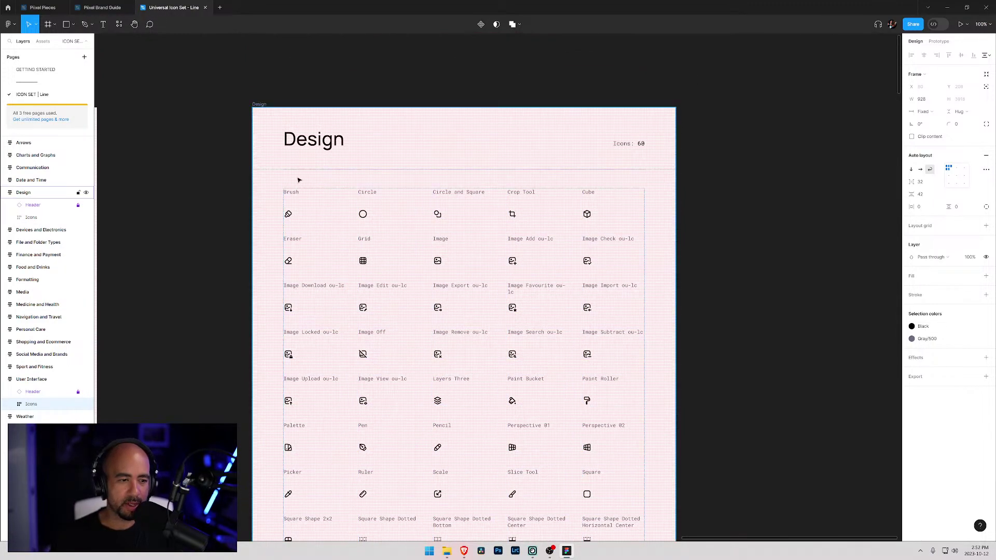
{"action": "scroll", "coordinate": [648, 219], "scroll_direction": "right", "scroll_amount": 5}
{"action": "scroll", "coordinate": [881, 258], "scroll_direction": "left", "scroll_amount": 10}
{"action": "scroll", "coordinate": [876, 156], "scroll_direction": "down", "scroll_amount": 1}
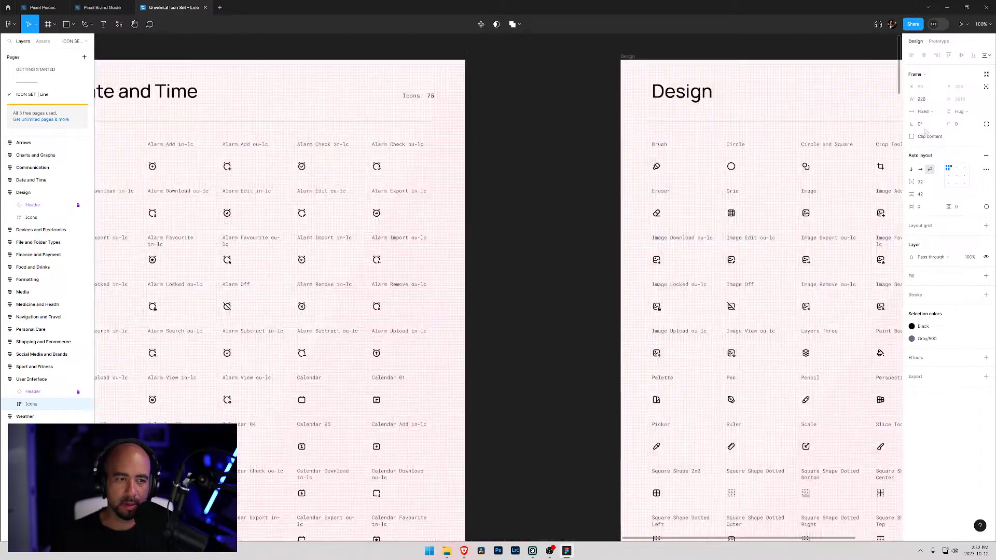
{"action": "scroll", "coordinate": [475, 180], "scroll_direction": "down", "scroll_amount": 10}
{"action": "left_click_drag", "start_coordinate": [396, 185], "coordinate": [586, 341]}
{"action": "scroll", "coordinate": [586, 341], "scroll_direction": "up", "scroll_amount": 6}
{"action": "scroll", "coordinate": [585, 341], "scroll_direction": "left", "scroll_amount": 8}
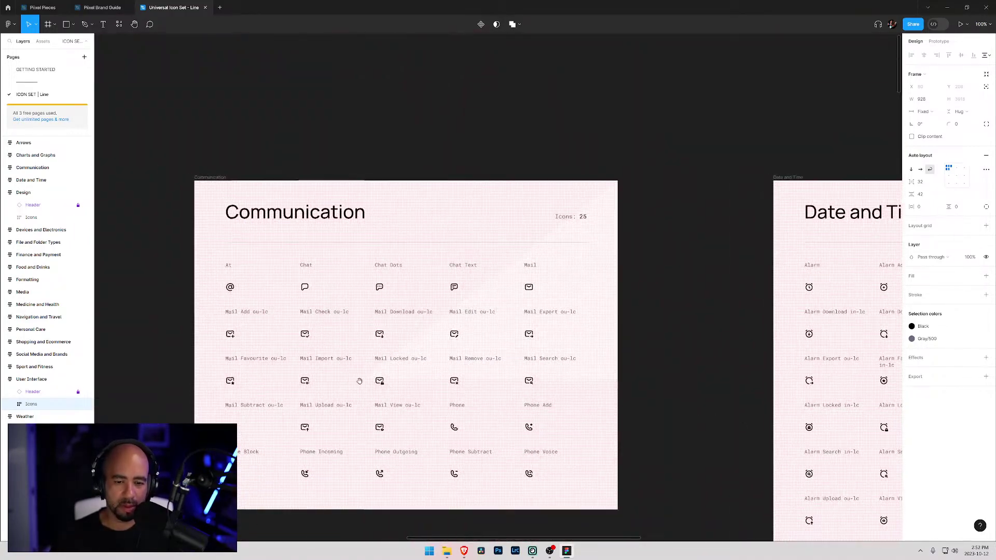
- Pan across the Charts and Graphs and Arrows frames to Devices and Electronics
{"action": "left_click_drag", "start_coordinate": [263, 378], "coordinate": [783, 269]}
{"action": "left_click_drag", "start_coordinate": [495, 303], "coordinate": [556, 280]}
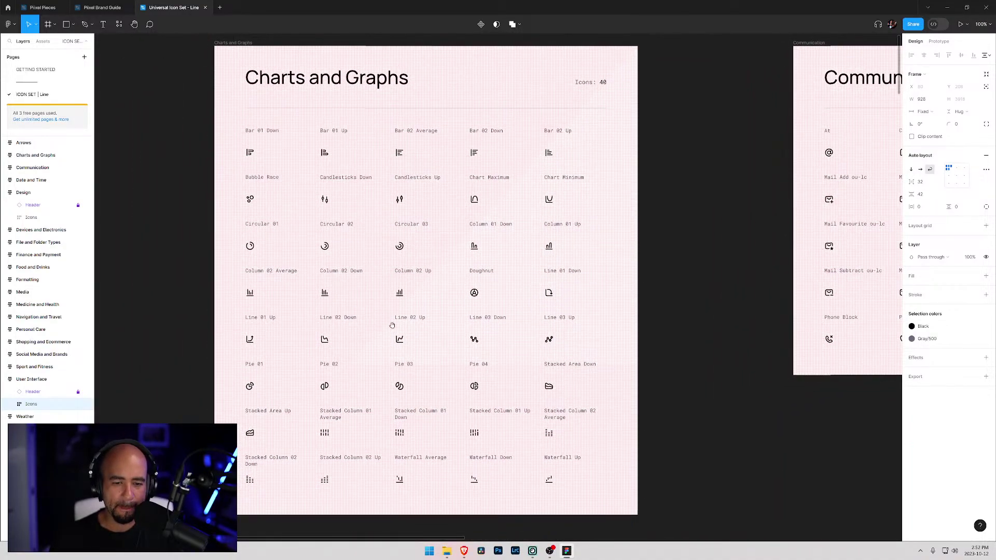
{"action": "left_click_drag", "start_coordinate": [372, 318], "coordinate": [795, 310]}
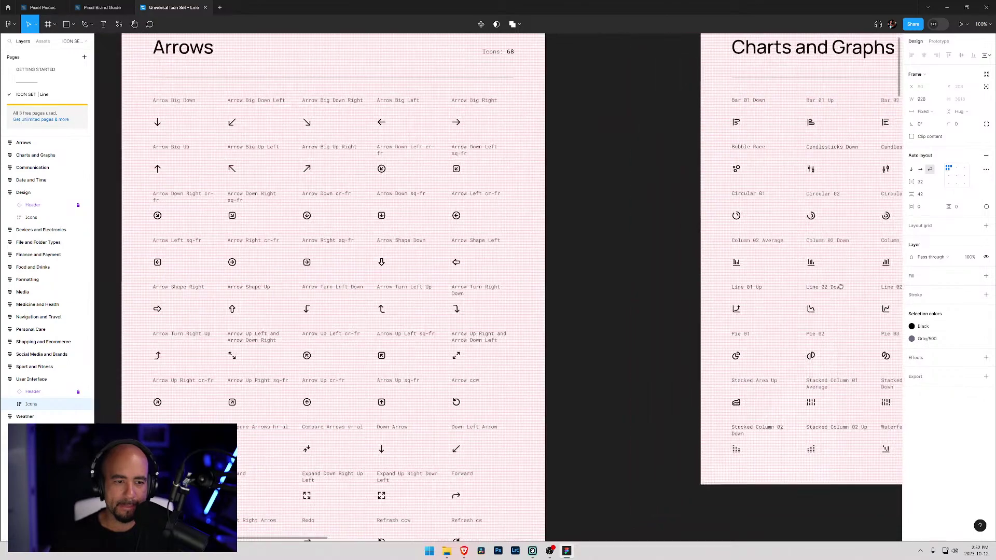
{"action": "left_click_drag", "start_coordinate": [462, 374], "coordinate": [545, 424]}
{"action": "scroll", "coordinate": [545, 424], "scroll_direction": "down", "scroll_amount": 8}
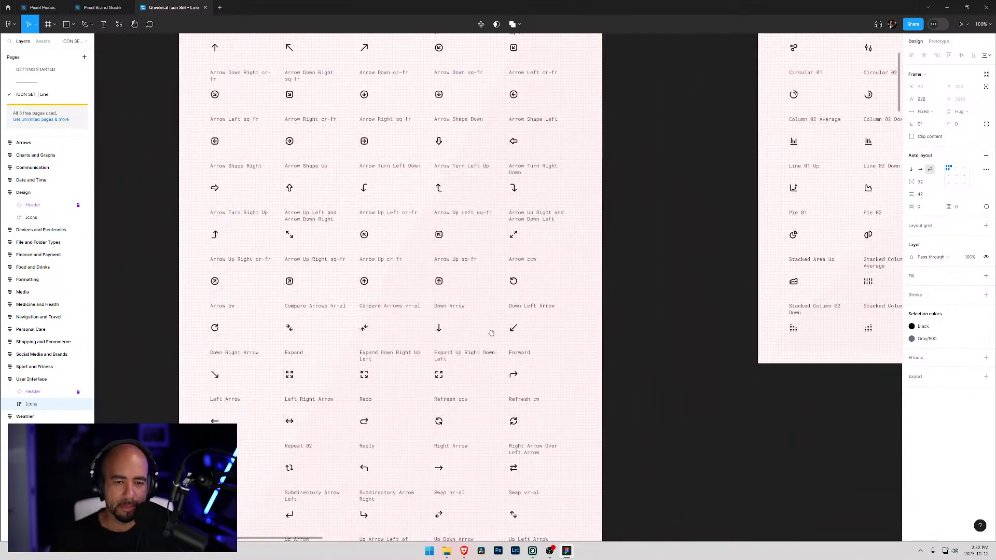
{"action": "scroll", "coordinate": [379, 212], "scroll_direction": "left", "scroll_amount": 5}
{"action": "scroll", "coordinate": [436, 474], "scroll_direction": "right", "scroll_amount": 5}
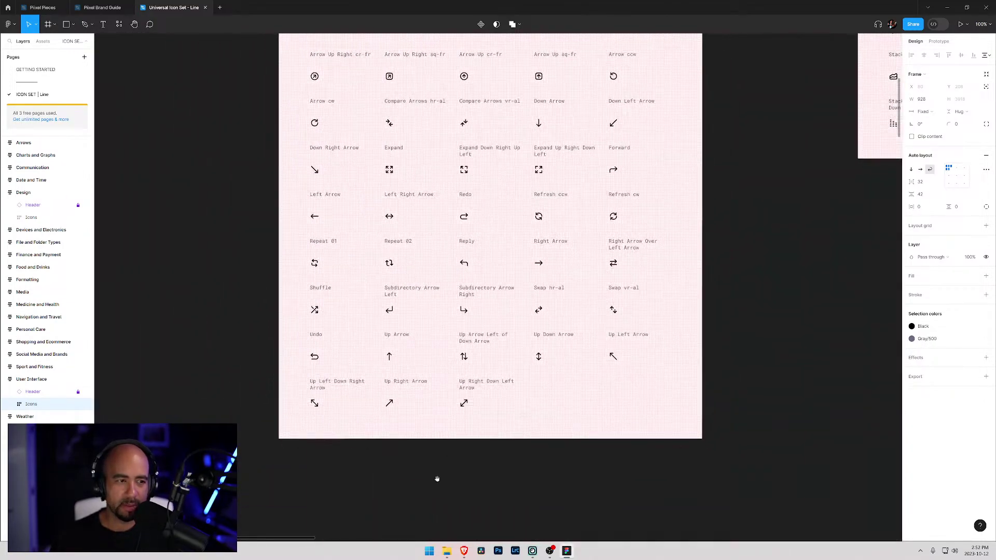
{"action": "scroll", "coordinate": [436, 474], "scroll_direction": "down", "scroll_amount": 8}
{"action": "scroll", "coordinate": [417, 253], "scroll_direction": "down", "scroll_amount": 4}
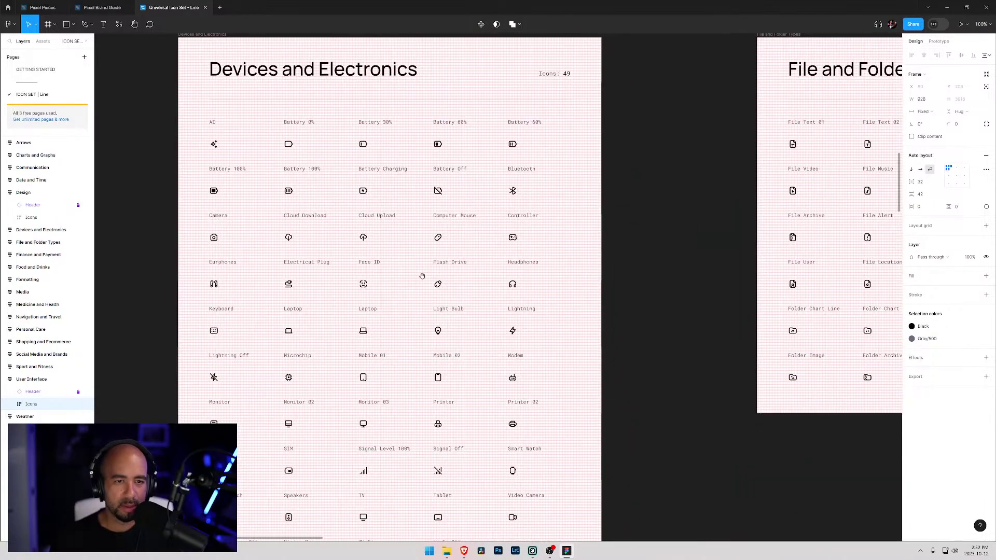
- Review the 49 Devices and Electronics icons, then bring forward the 'new' exported icons folder
{"action": "scroll", "coordinate": [488, 502], "scroll_direction": "down", "scroll_amount": 2}
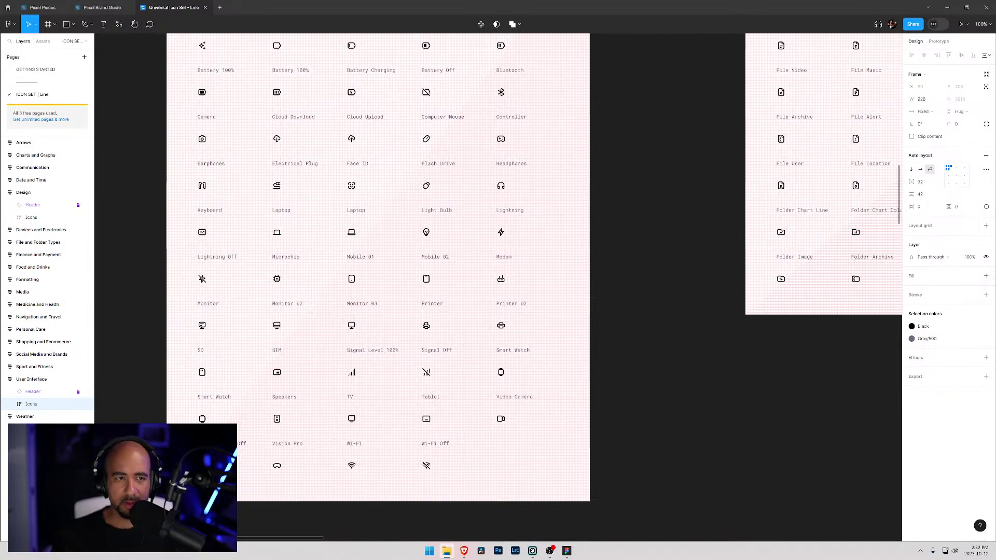
{"action": "scroll", "coordinate": [596, 335], "scroll_direction": "up", "scroll_amount": 5}
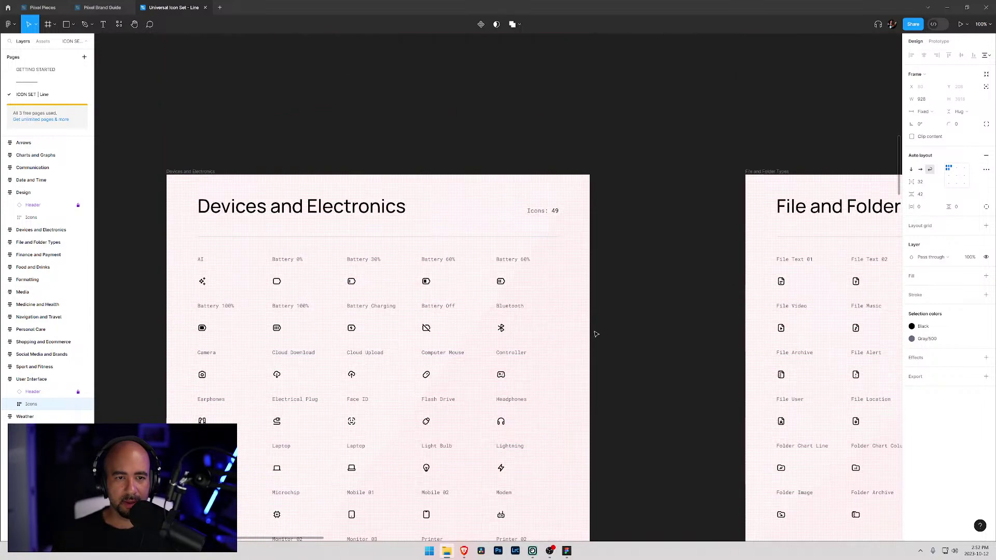
{"action": "scroll", "coordinate": [597, 335], "scroll_direction": "down", "scroll_amount": 4}
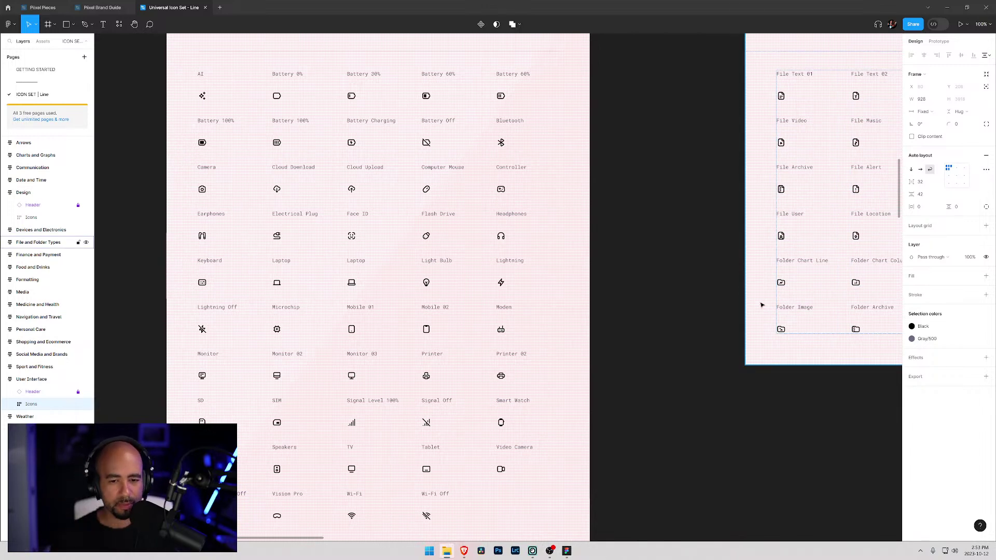
{"action": "key", "text": "alt+Tab"}
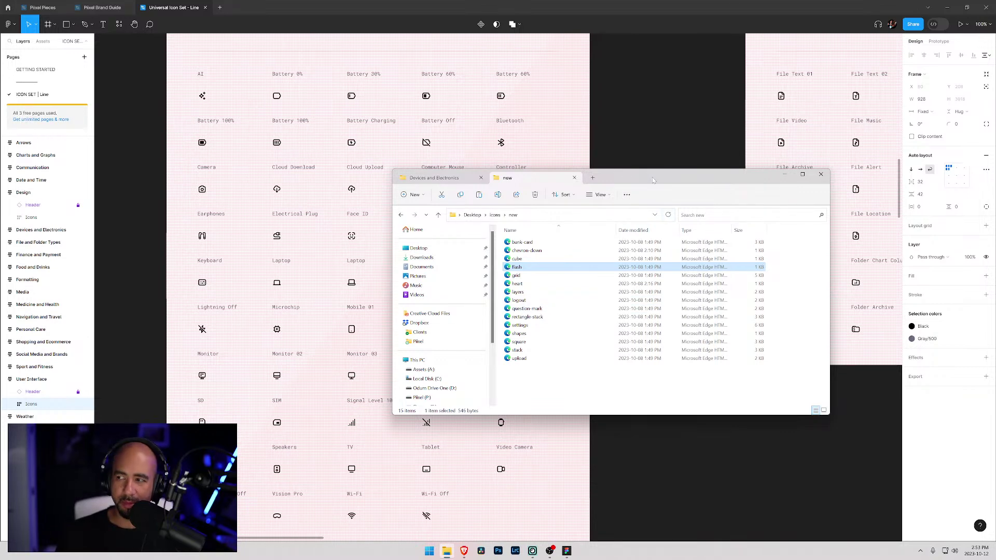
- Hide Explorer, undo the accidental icon move, and centre the 30-icon File and Folder Types frame
{"action": "left_click_drag", "start_coordinate": [653, 180], "coordinate": [666, 179]}
{"action": "key", "text": "alt+Tab"}
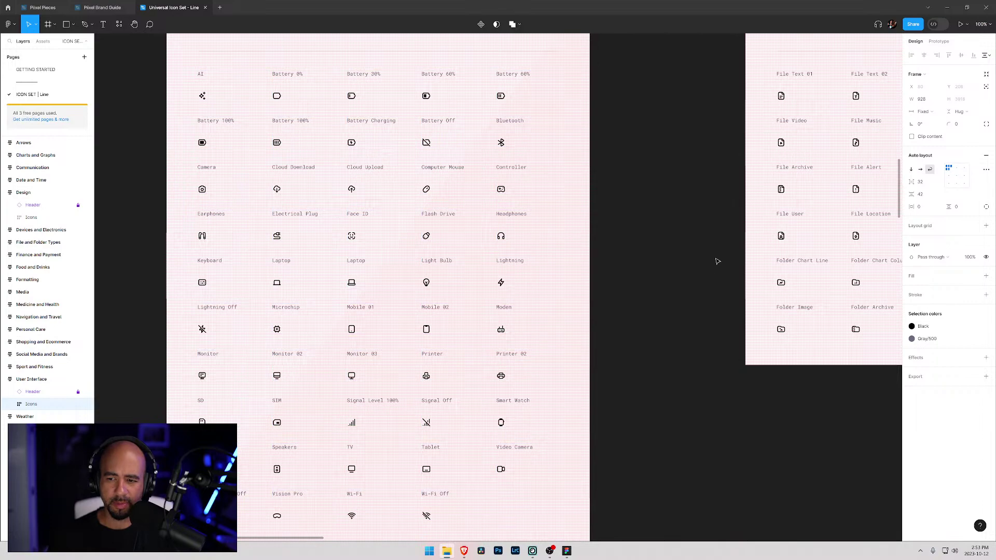
{"action": "left_click_drag", "start_coordinate": [763, 249], "coordinate": [457, 273]}
{"action": "key", "text": "ctrl+z"}
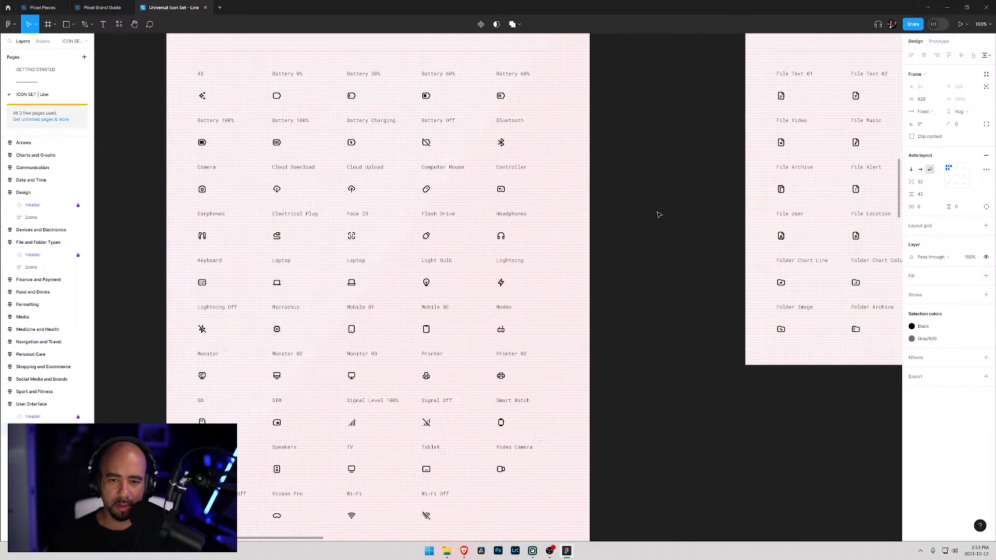
{"action": "left_click", "coordinate": [655, 207]}
{"action": "left_click_drag", "start_coordinate": [784, 169], "coordinate": [334, 280]}
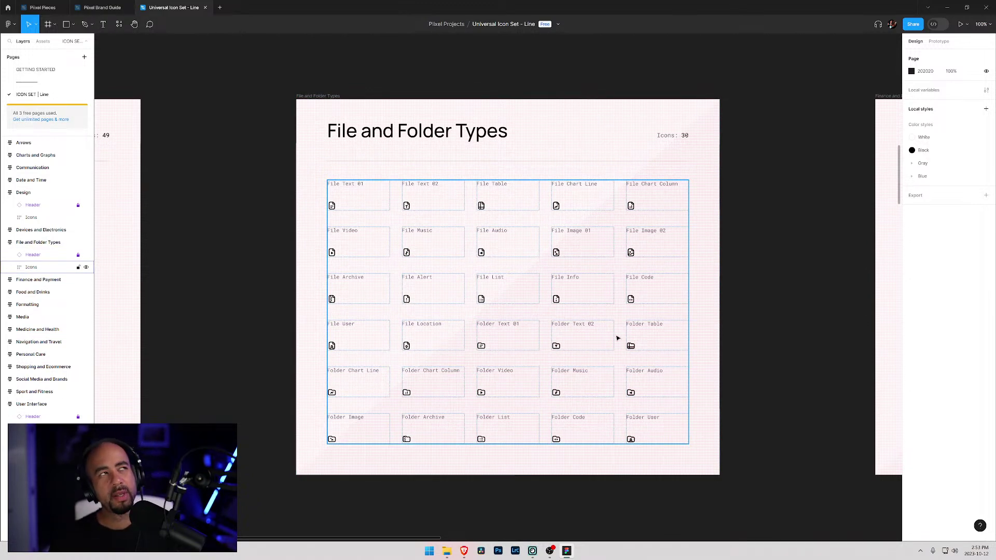
- Pan from File and Folder Types through Personal Care to the Navigation and Travel frame
{"action": "scroll", "coordinate": [467, 306], "scroll_direction": "right", "scroll_amount": 15}
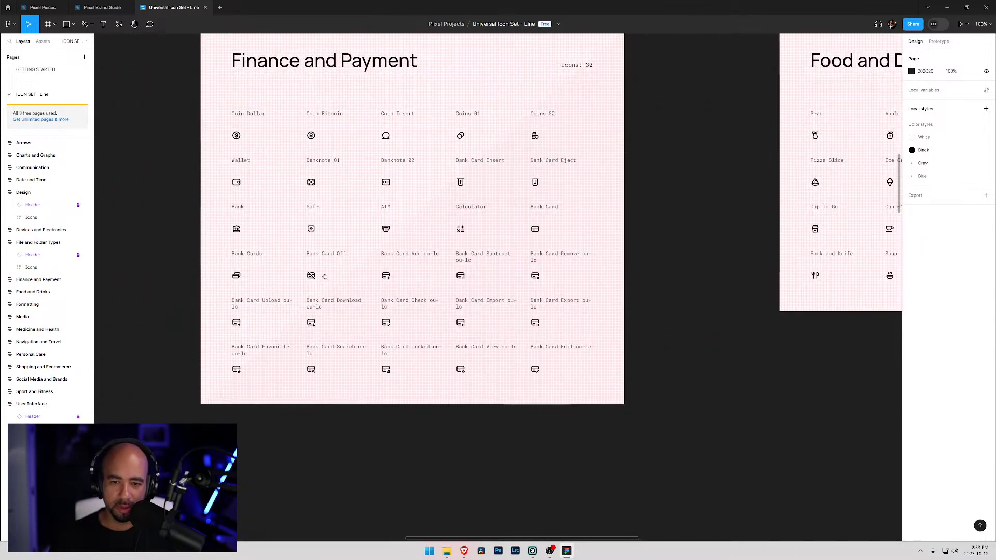
{"action": "left_click_drag", "start_coordinate": [325, 277], "coordinate": [782, 292]}
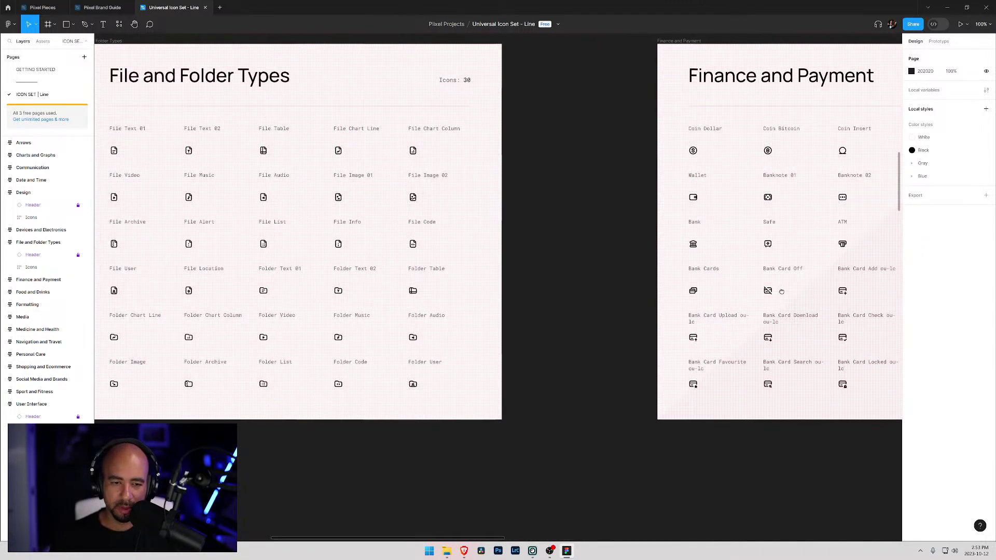
{"action": "scroll", "coordinate": [781, 292], "scroll_direction": "right", "scroll_amount": 15}
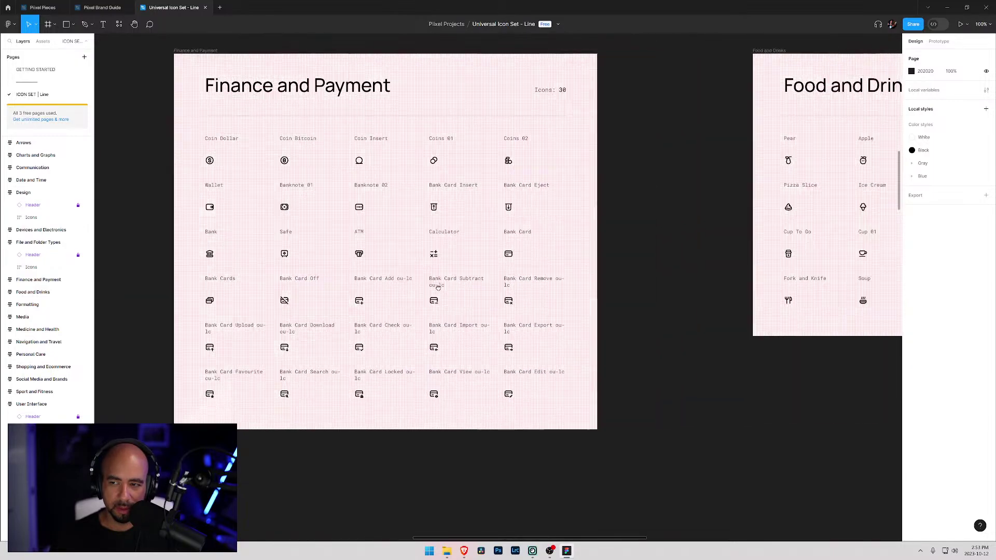
{"action": "scroll", "coordinate": [534, 271], "scroll_direction": "right", "scroll_amount": 15}
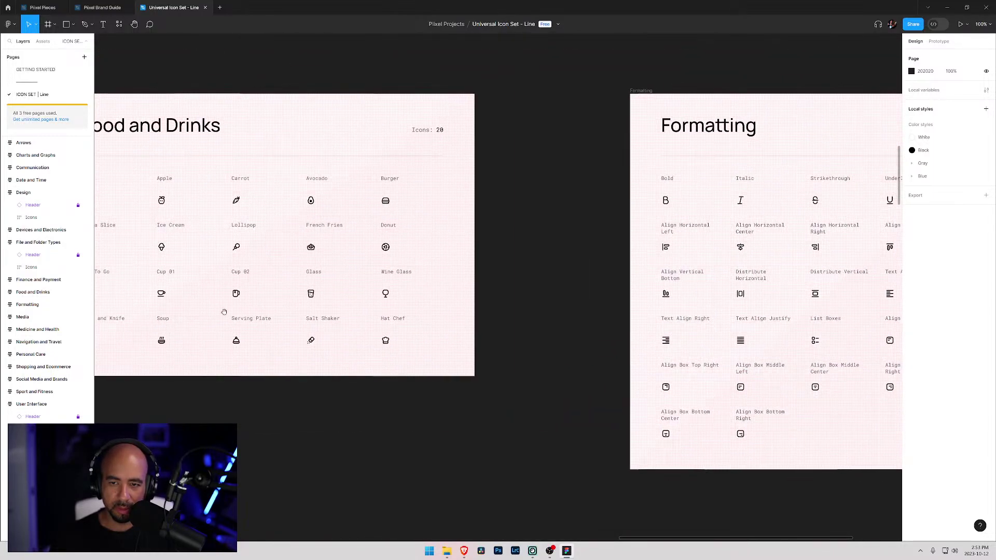
{"action": "scroll", "coordinate": [635, 282], "scroll_direction": "right", "scroll_amount": 5}
{"action": "scroll", "coordinate": [436, 213], "scroll_direction": "down", "scroll_amount": 15}
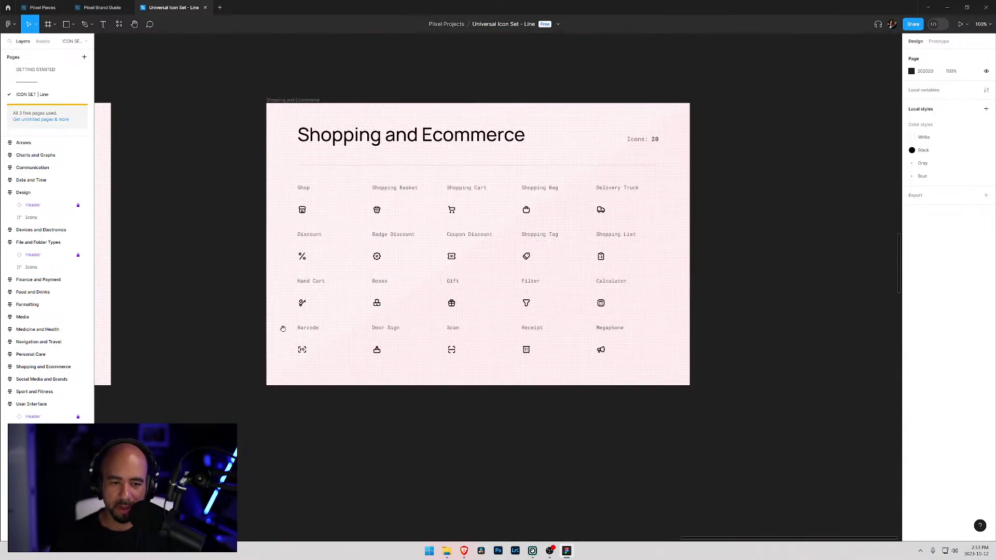
{"action": "left_click_drag", "start_coordinate": [282, 329], "coordinate": [725, 294]}
{"action": "left_click_drag", "start_coordinate": [323, 292], "coordinate": [475, 311]}
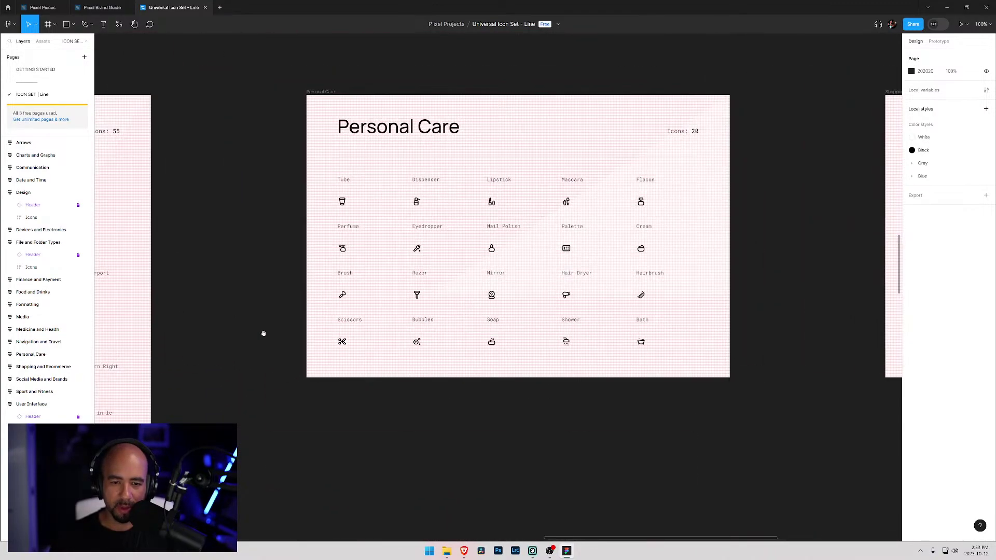
{"action": "left_click_drag", "start_coordinate": [240, 329], "coordinate": [645, 283]}
{"action": "left_click_drag", "start_coordinate": [414, 290], "coordinate": [547, 290]}
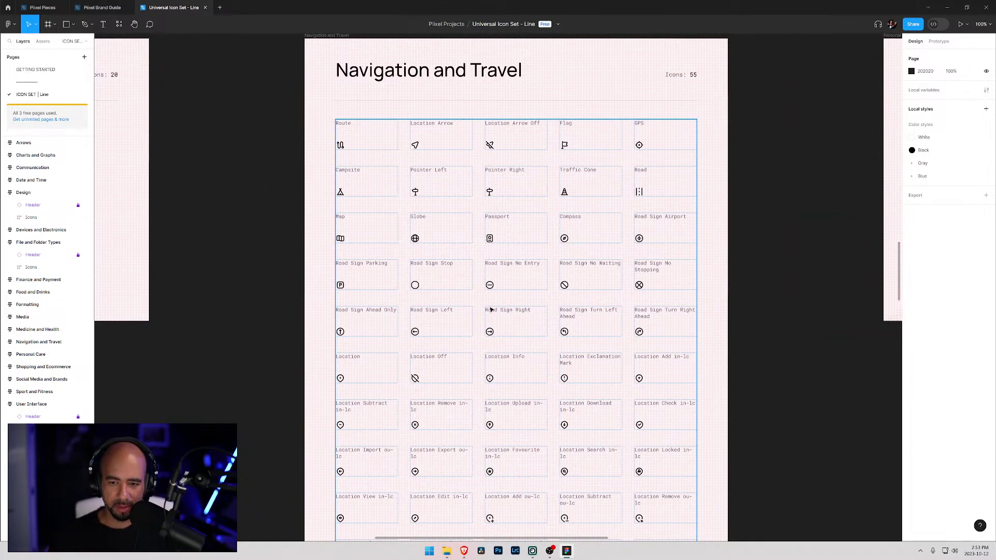
- Inspect the Medicine and Health frame and its icon grid, then clear the selection
{"action": "scroll", "coordinate": [491, 310], "scroll_direction": "down", "scroll_amount": 5}
{"action": "scroll", "coordinate": [491, 311], "scroll_direction": "up", "scroll_amount": 6}
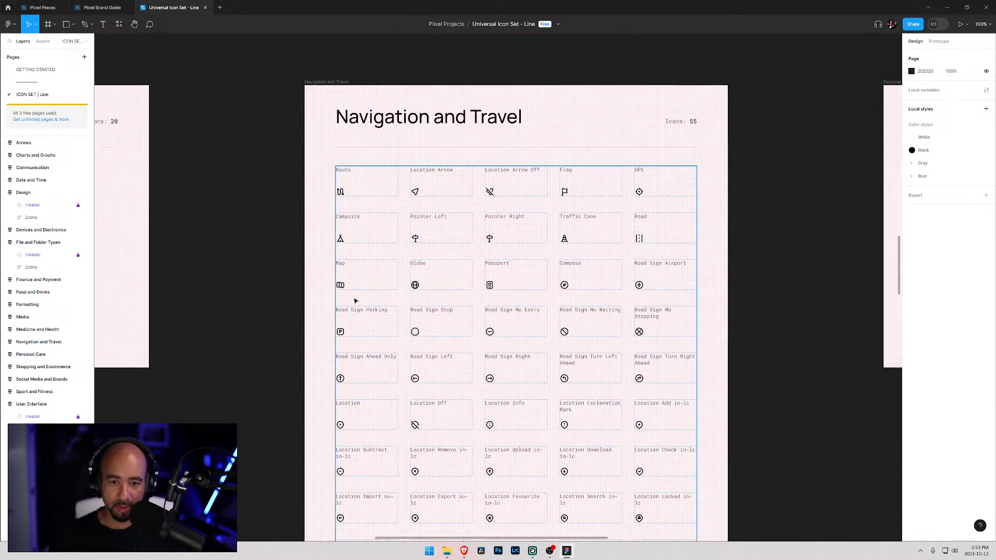
{"action": "left_click_drag", "start_coordinate": [267, 311], "coordinate": [740, 265]}
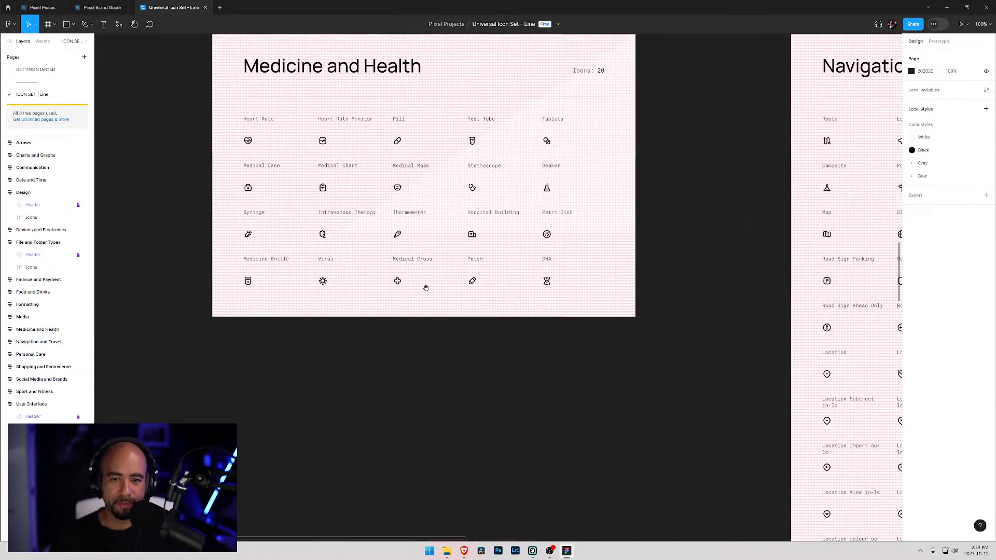
{"action": "left_click", "coordinate": [306, 310]}
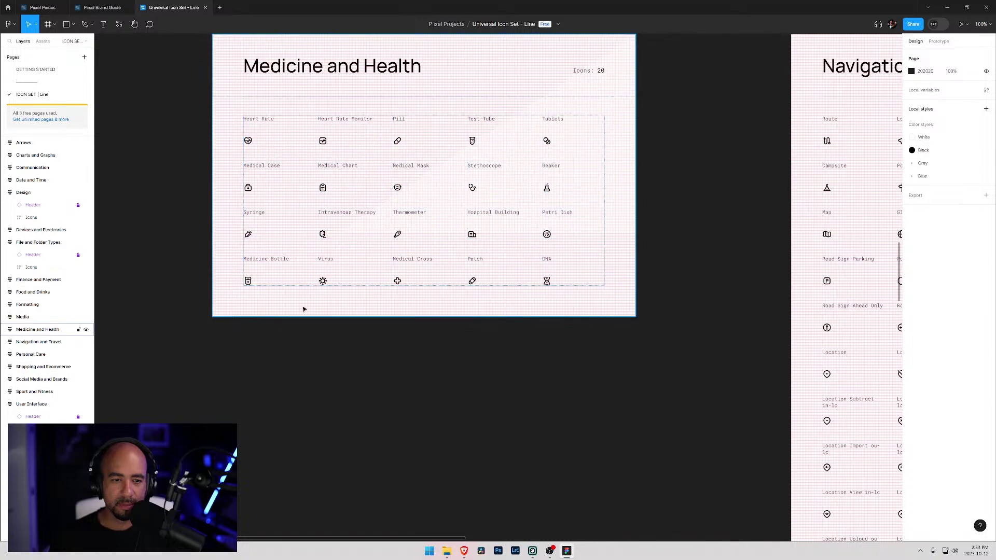
{"action": "left_click", "coordinate": [253, 178]}
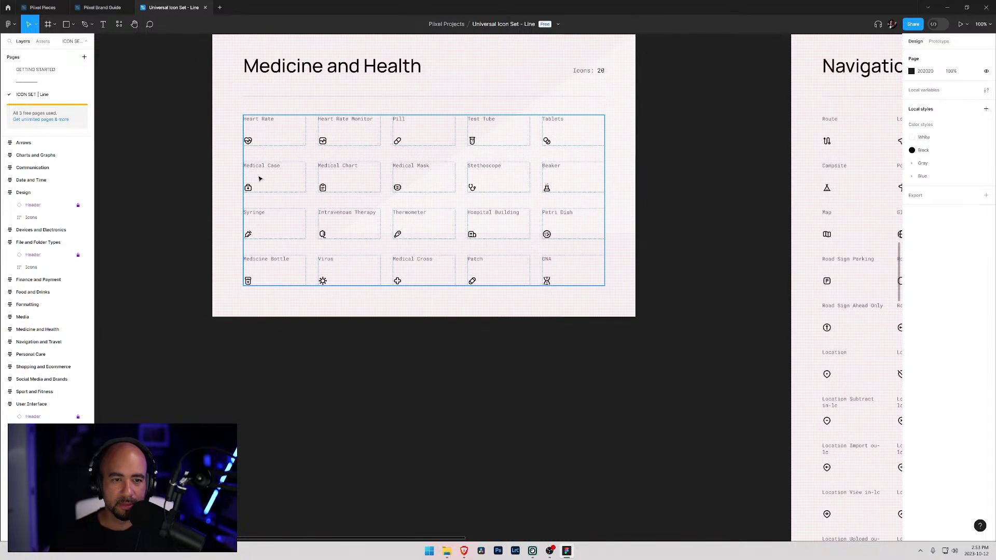
{"action": "left_click", "coordinate": [197, 256]}
- Browse the Media and Sport and Fitness frames, moving on toward Weather and User Interface
{"action": "left_click_drag", "start_coordinate": [198, 256], "coordinate": [767, 216]}
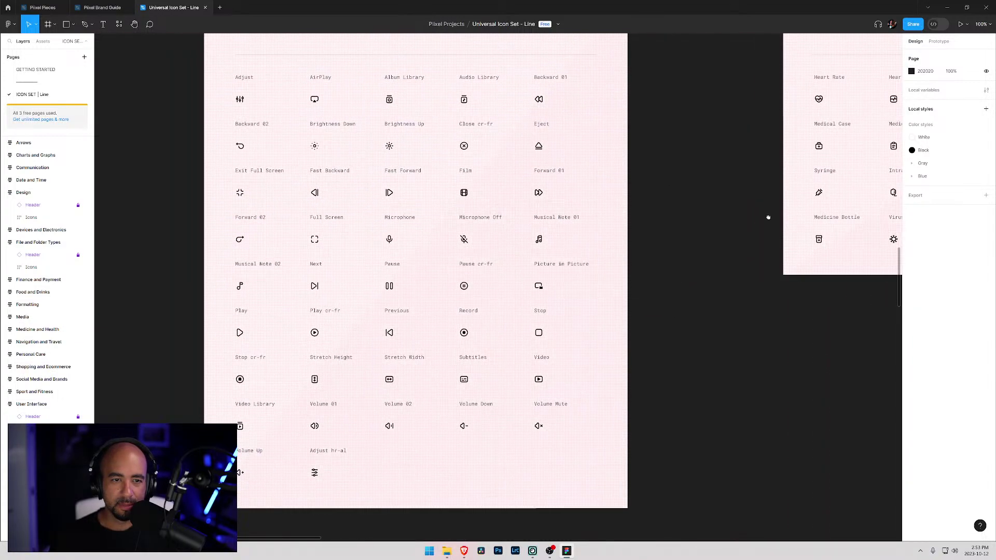
{"action": "left_click_drag", "start_coordinate": [614, 184], "coordinate": [634, 215]}
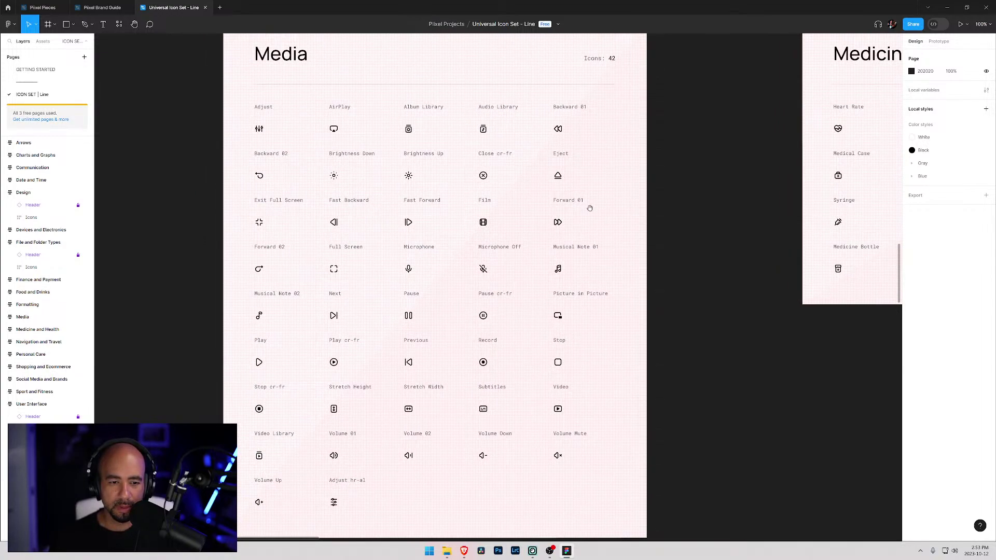
{"action": "left_click_drag", "start_coordinate": [328, 341], "coordinate": [556, 318]}
{"action": "scroll", "coordinate": [556, 318], "scroll_direction": "down", "scroll_amount": 12}
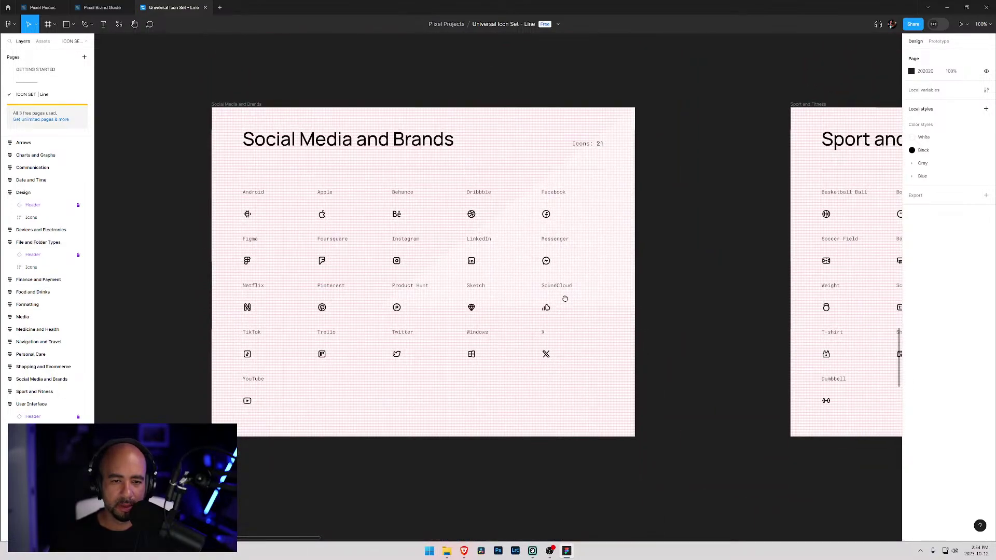
{"action": "scroll", "coordinate": [555, 244], "scroll_direction": "down", "scroll_amount": 2}
{"action": "scroll", "coordinate": [358, 260], "scroll_direction": "right", "scroll_amount": 10}
{"action": "scroll", "coordinate": [294, 282], "scroll_direction": "up", "scroll_amount": 1}
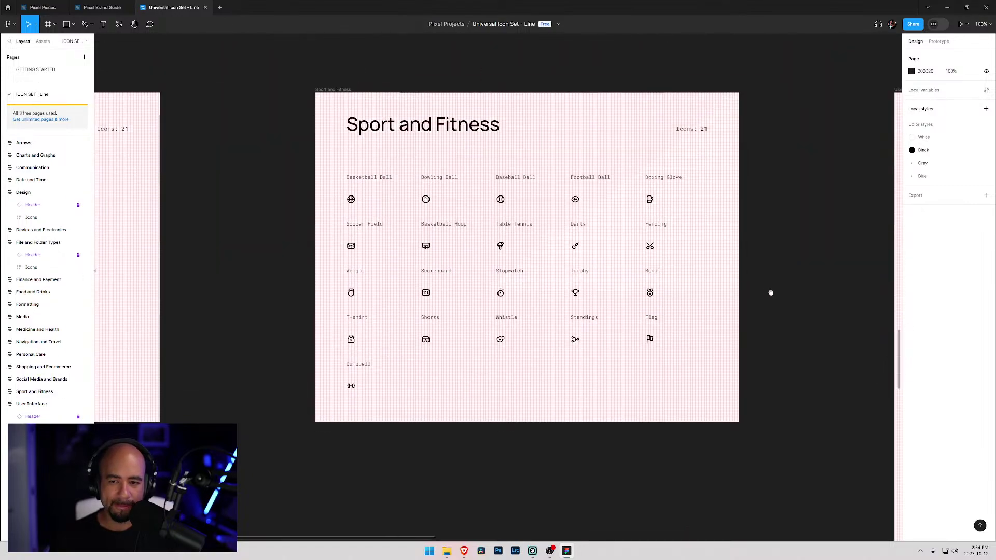
{"action": "left_click_drag", "start_coordinate": [787, 293], "coordinate": [273, 278]}
- Scroll down the 147 User Interface icons past Grid, Lock and Settings to the last row
{"action": "left_click_drag", "start_coordinate": [578, 317], "coordinate": [416, 227]}
{"action": "scroll", "coordinate": [416, 227], "scroll_direction": "right", "scroll_amount": 15}
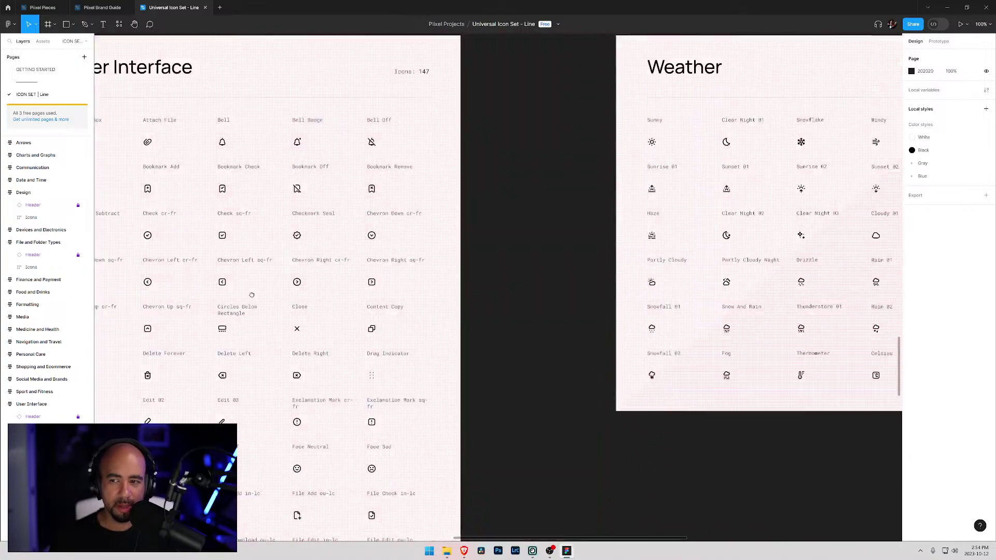
{"action": "scroll", "coordinate": [310, 233], "scroll_direction": "left", "scroll_amount": 12}
{"action": "left_click_drag", "start_coordinate": [310, 233], "coordinate": [400, 220]}
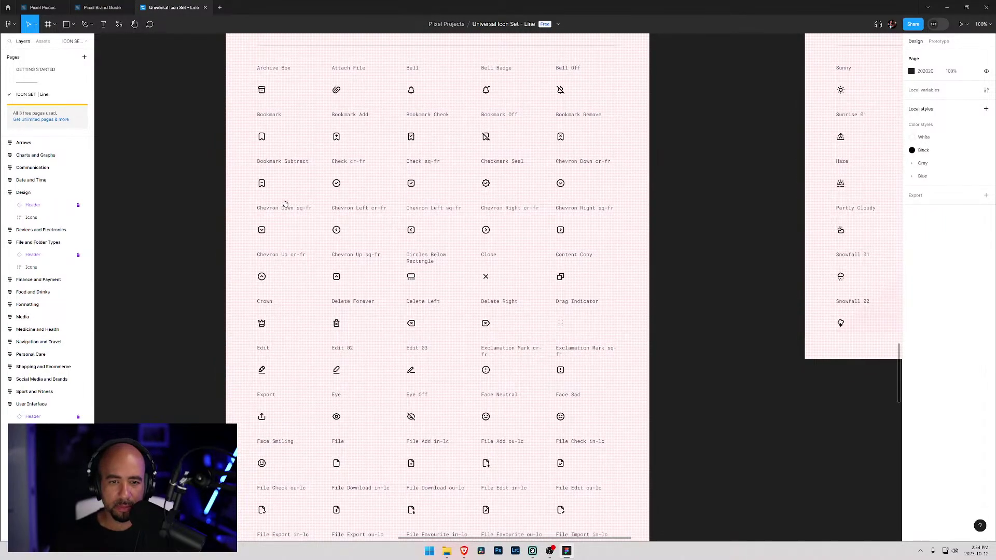
{"action": "scroll", "coordinate": [366, 233], "scroll_direction": "down", "scroll_amount": 3}
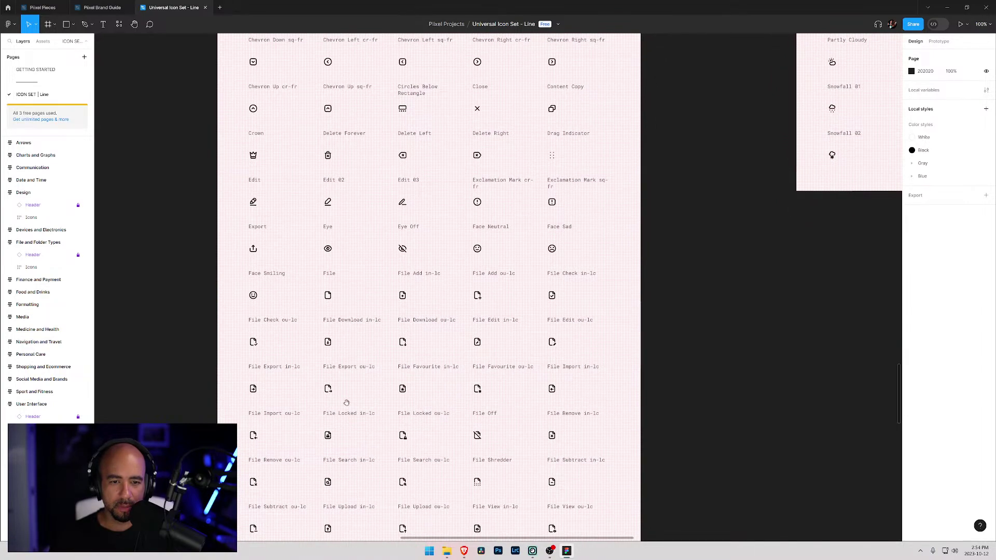
{"action": "left_click_drag", "start_coordinate": [345, 434], "coordinate": [345, 274]}
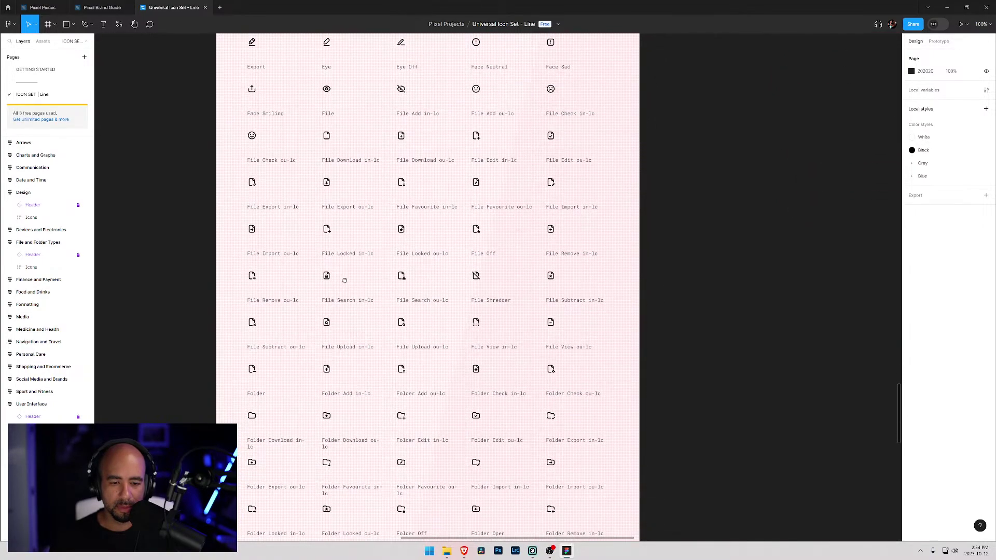
{"action": "scroll", "coordinate": [344, 274], "scroll_direction": "down", "scroll_amount": 4}
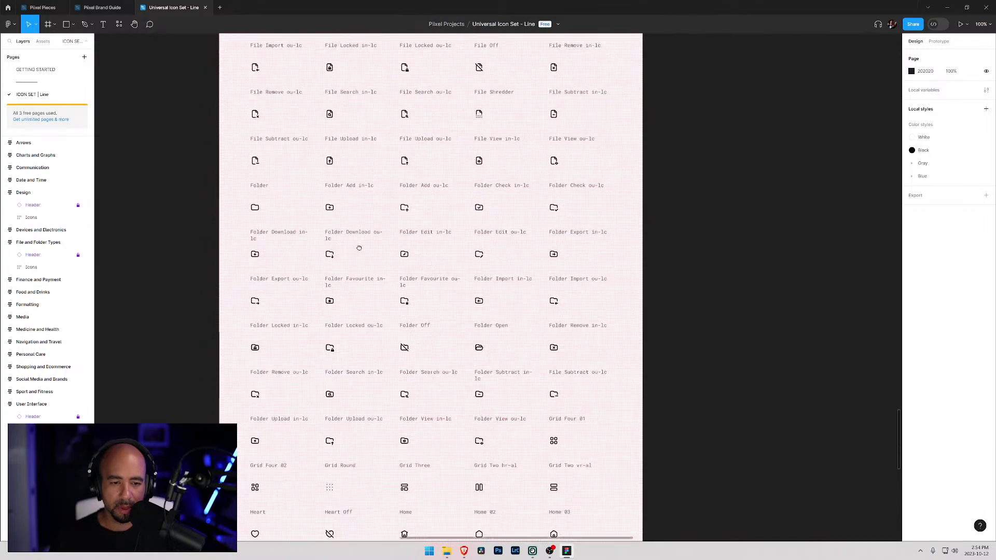
{"action": "left_click_drag", "start_coordinate": [371, 395], "coordinate": [369, 300]}
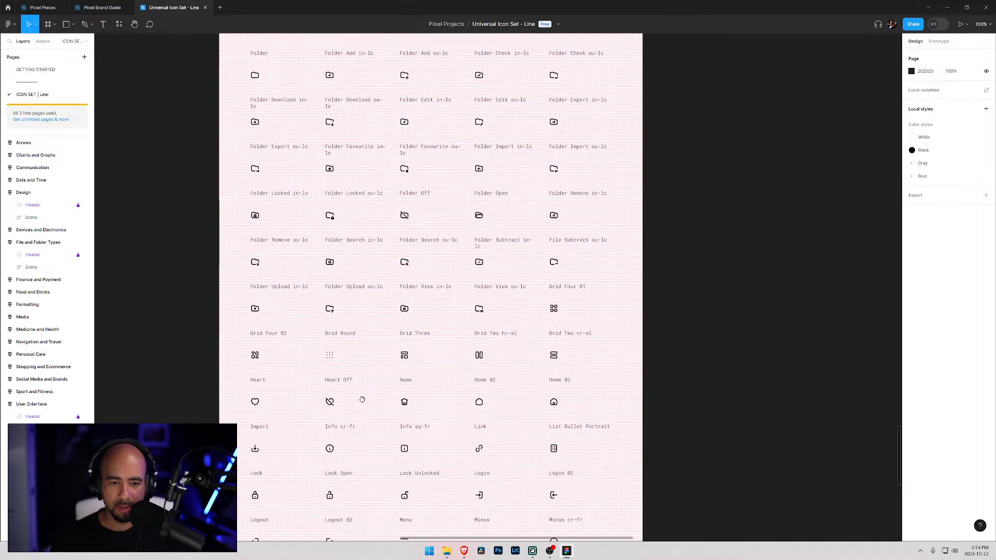
{"action": "left_click_drag", "start_coordinate": [365, 465], "coordinate": [376, 318]}
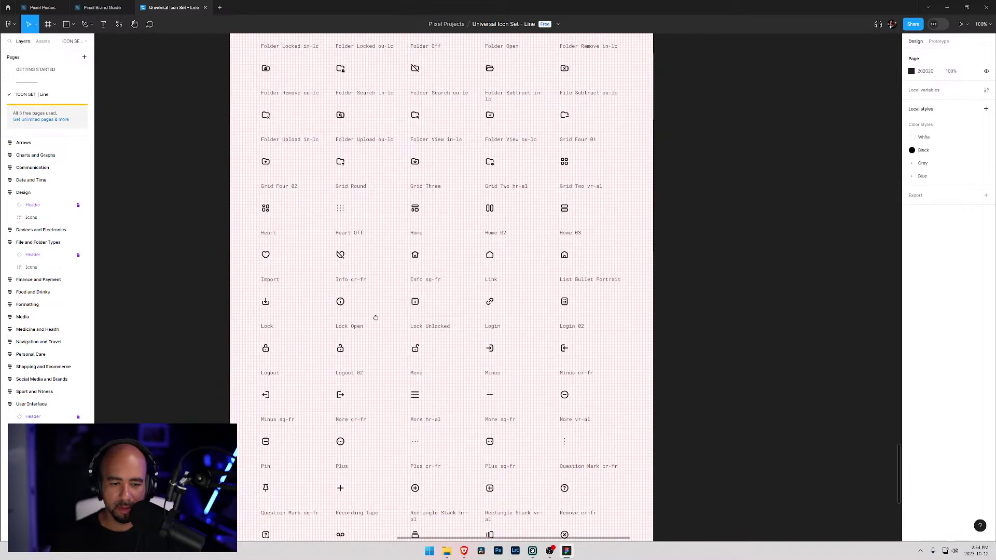
{"action": "left_click_drag", "start_coordinate": [370, 470], "coordinate": [368, 309]}
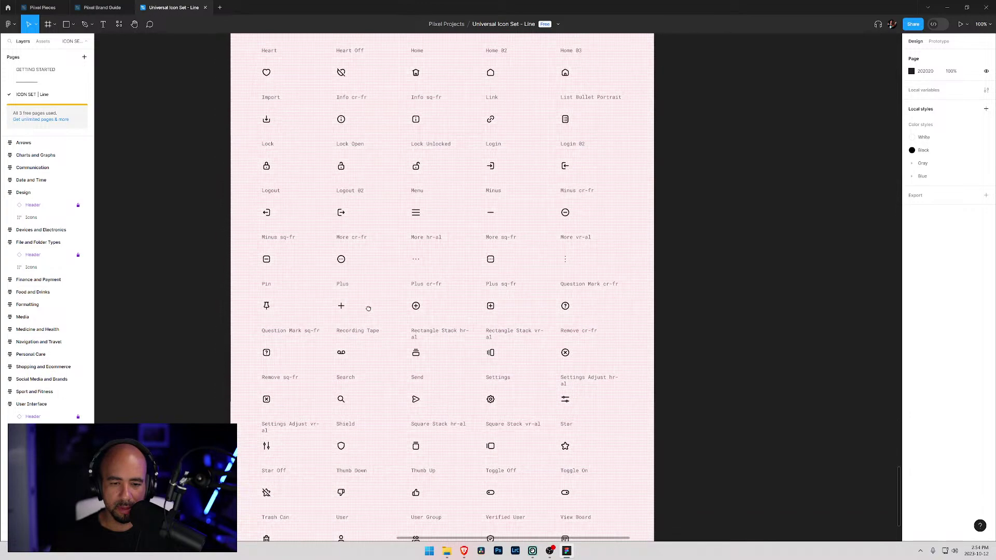
{"action": "left_click_drag", "start_coordinate": [358, 483], "coordinate": [351, 335]}
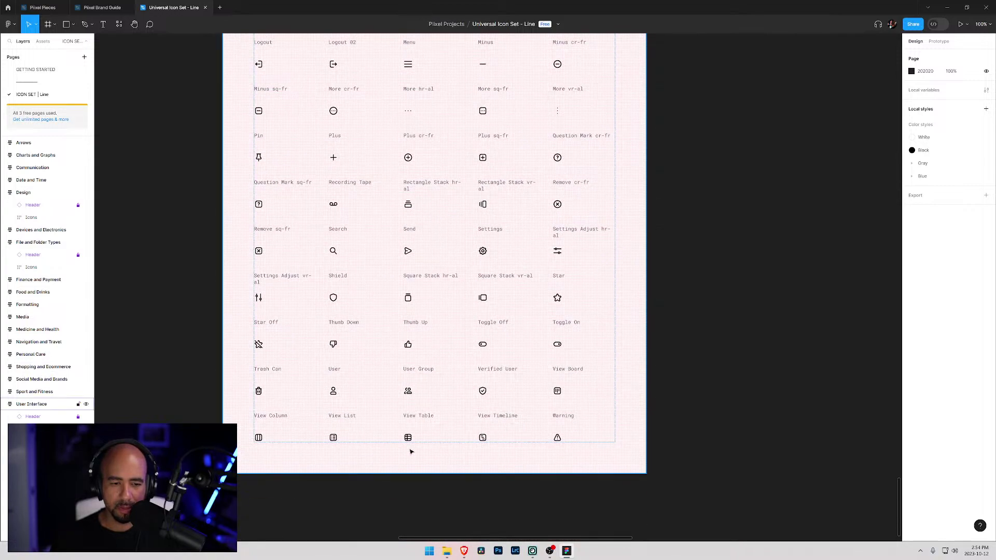
- Scroll back up to the User Interface frame title, starting with Archive Box and Bell
{"action": "scroll", "coordinate": [371, 273], "scroll_direction": "up", "scroll_amount": 3}
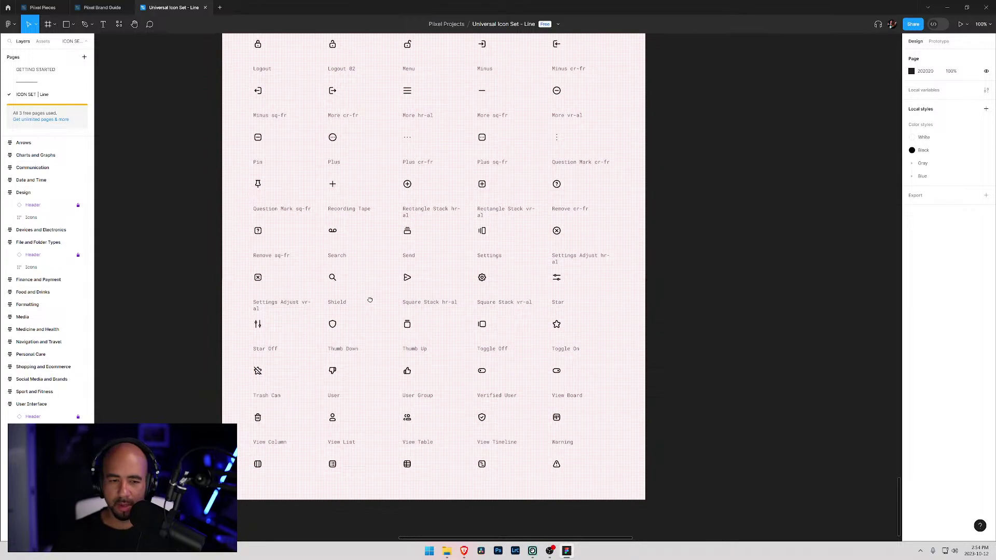
{"action": "scroll", "coordinate": [356, 237], "scroll_direction": "up", "scroll_amount": 5}
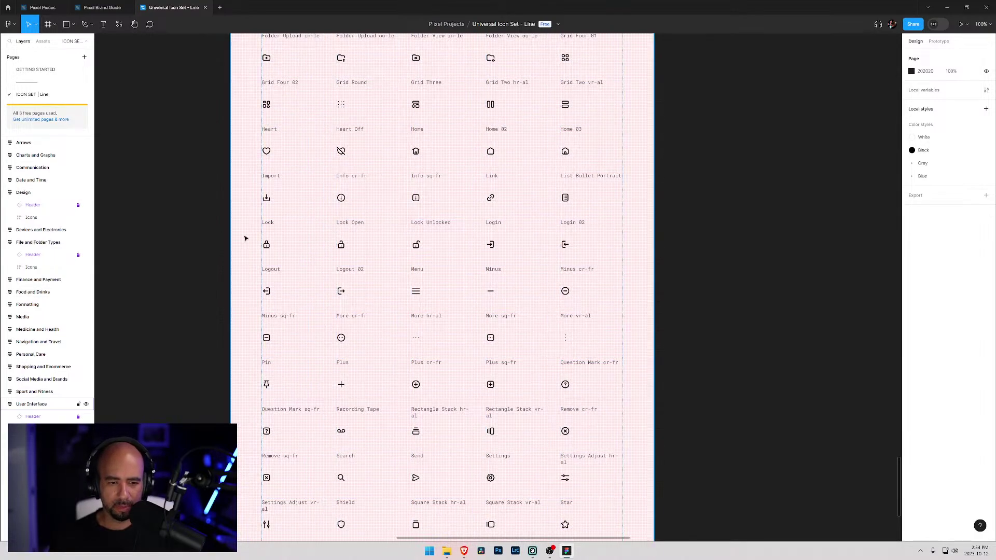
{"action": "left_click_drag", "start_coordinate": [367, 232], "coordinate": [380, 284]}
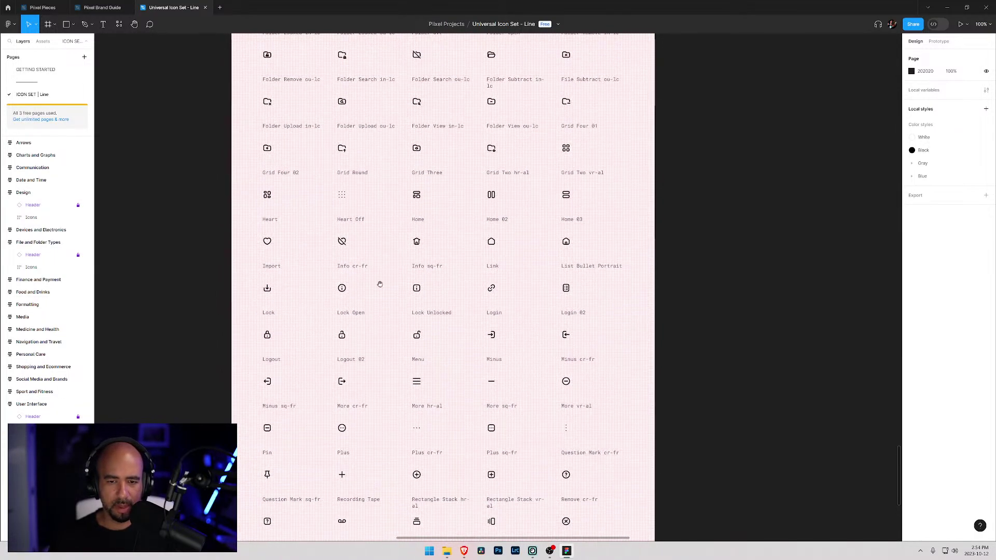
{"action": "scroll", "coordinate": [377, 254], "scroll_direction": "up", "scroll_amount": 3}
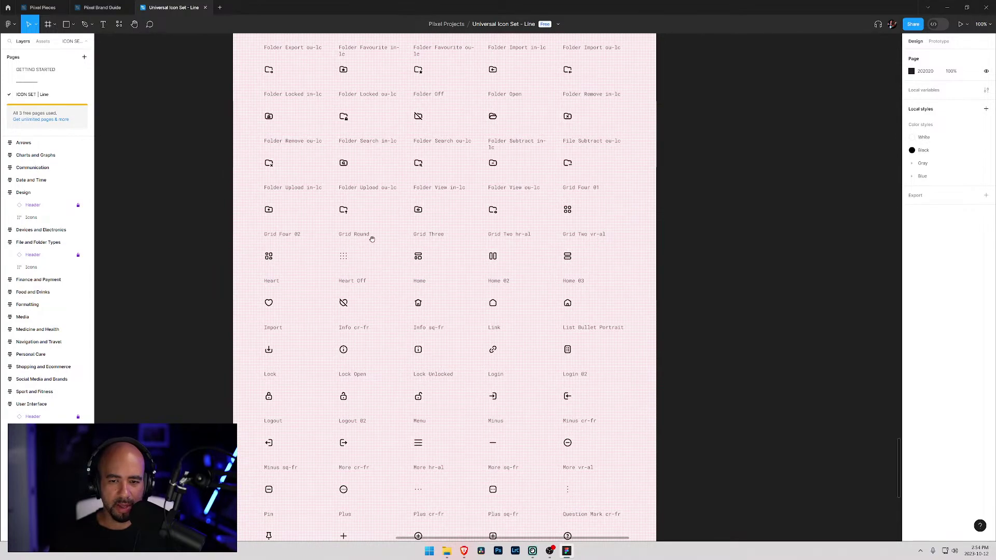
{"action": "scroll", "coordinate": [372, 239], "scroll_direction": "up", "scroll_amount": 4}
{"action": "scroll", "coordinate": [357, 235], "scroll_direction": "up", "scroll_amount": 4}
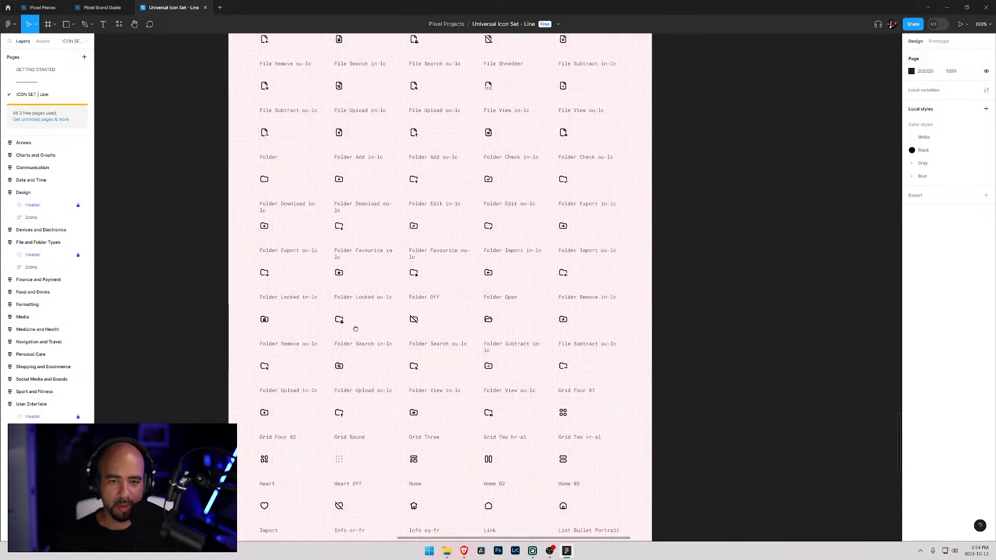
{"action": "scroll", "coordinate": [358, 218], "scroll_direction": "up", "scroll_amount": 5}
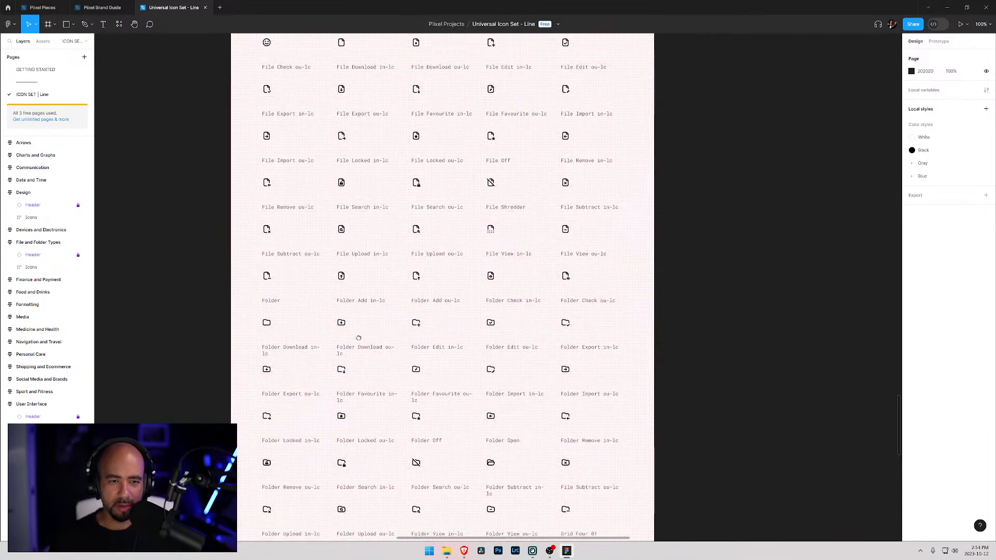
{"action": "scroll", "coordinate": [359, 225], "scroll_direction": "up", "scroll_amount": 5}
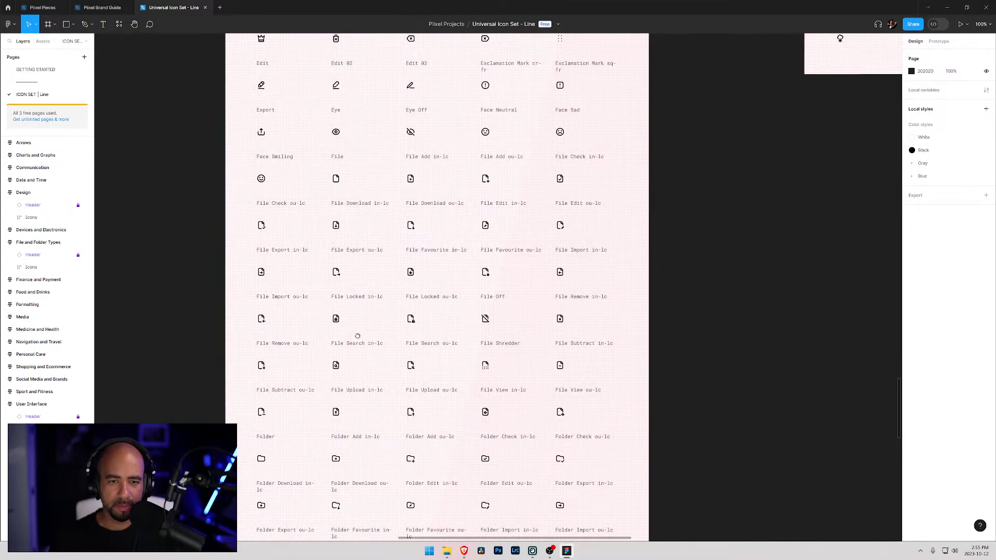
{"action": "scroll", "coordinate": [357, 215], "scroll_direction": "up", "scroll_amount": 9}
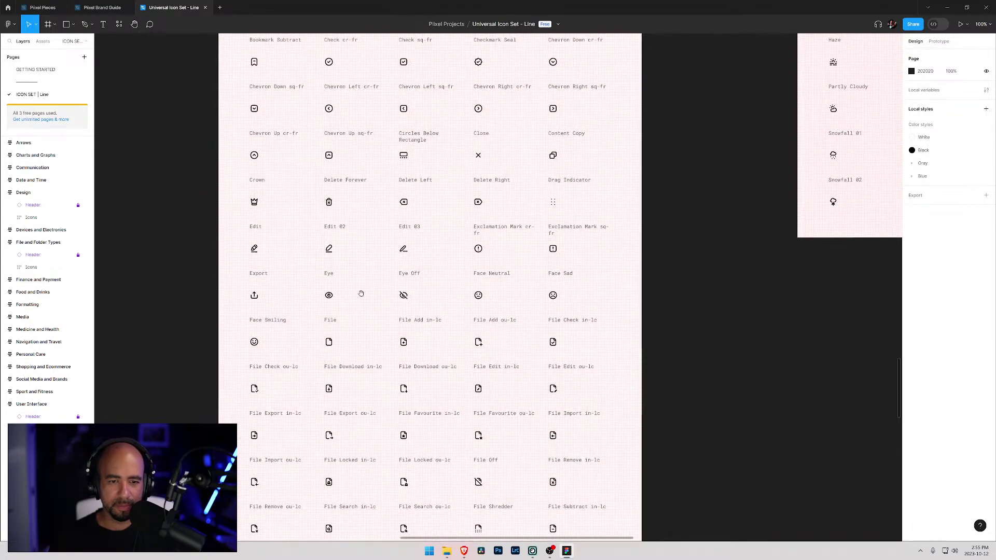
{"action": "scroll", "coordinate": [358, 307], "scroll_direction": "up", "scroll_amount": 1}
{"action": "scroll", "coordinate": [358, 314], "scroll_direction": "up", "scroll_amount": 4}
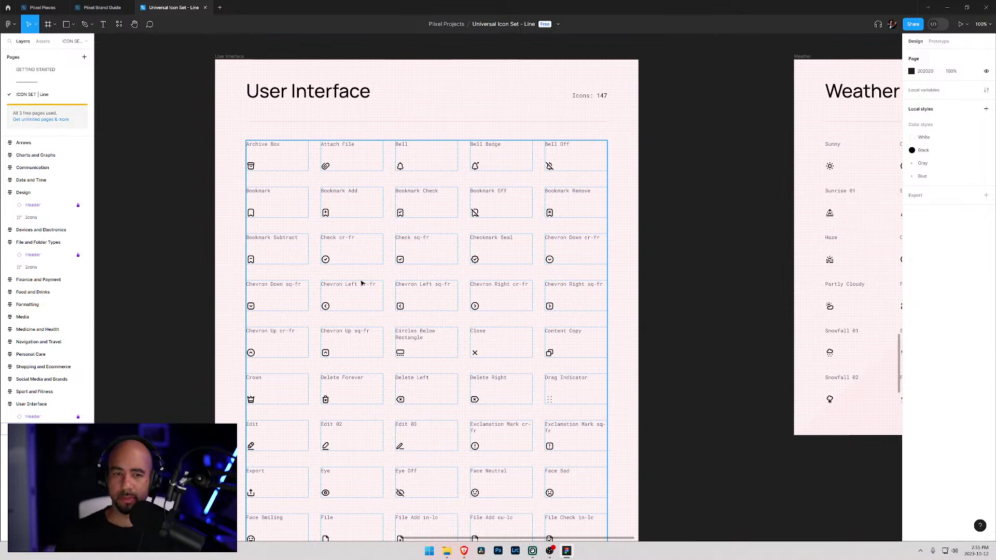
- Scroll past Navigation and Travel and Date and Time to centre the 25-icon Communication frame
{"action": "scroll", "coordinate": [362, 283], "scroll_direction": "up", "scroll_amount": 20}
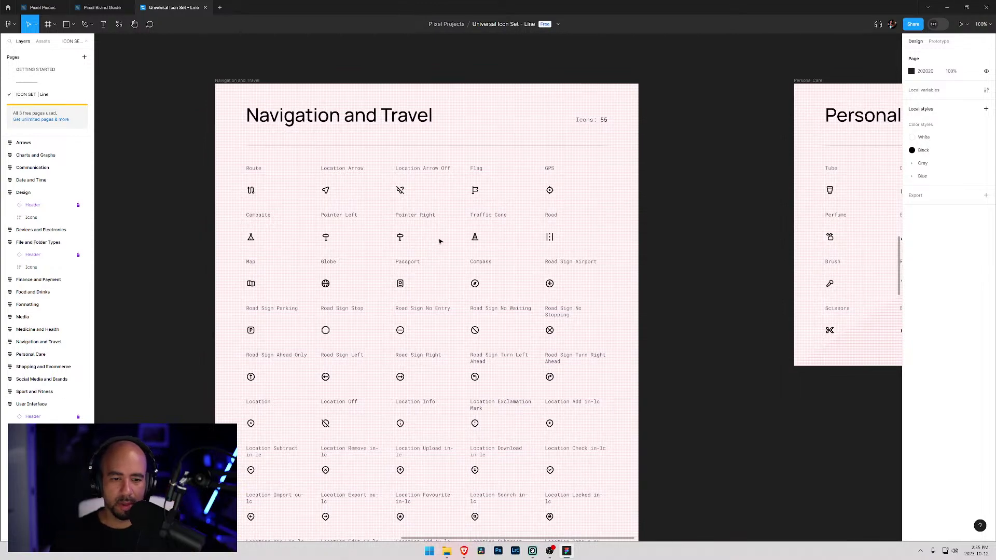
{"action": "scroll", "coordinate": [597, 218], "scroll_direction": "up", "scroll_amount": 20}
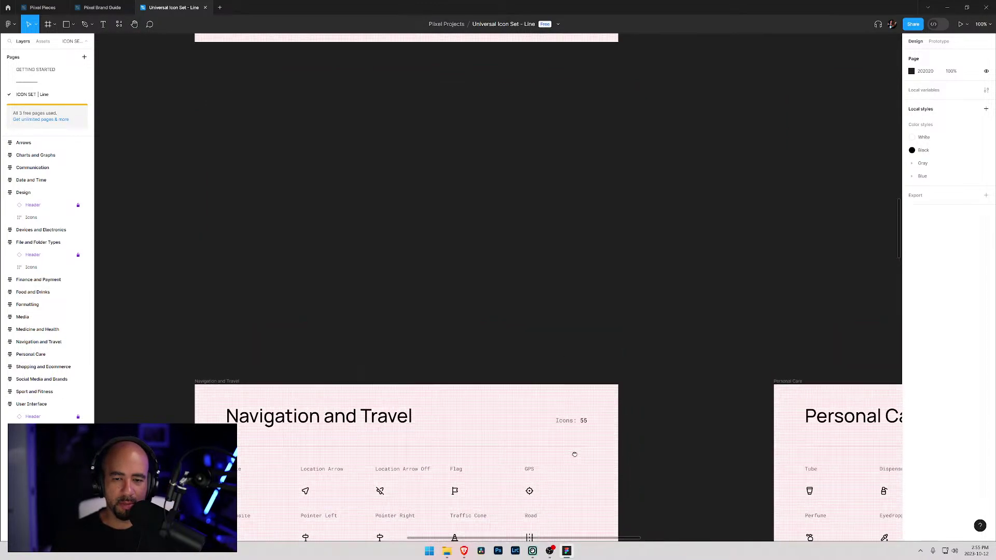
{"action": "scroll", "coordinate": [445, 325], "scroll_direction": "up", "scroll_amount": 8}
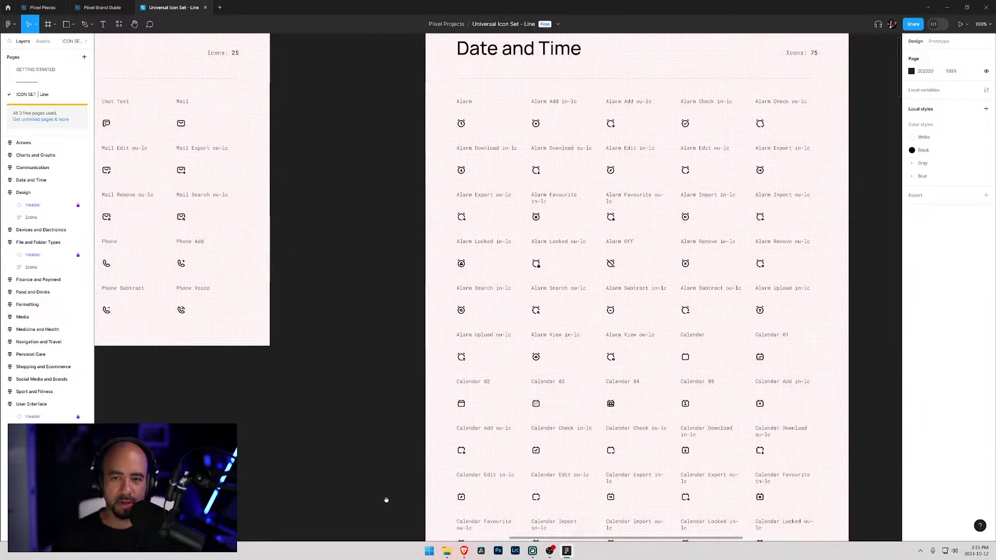
{"action": "scroll", "coordinate": [445, 325], "scroll_direction": "left", "scroll_amount": 10}
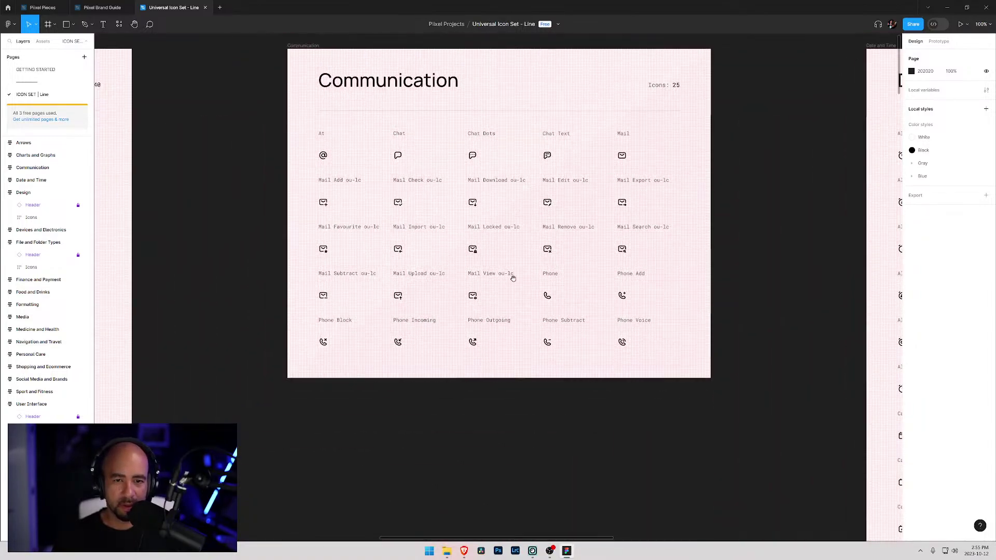
{"action": "scroll", "coordinate": [514, 277], "scroll_direction": "down", "scroll_amount": 2}
{"action": "scroll", "coordinate": [513, 278], "scroll_direction": "right", "scroll_amount": 4}
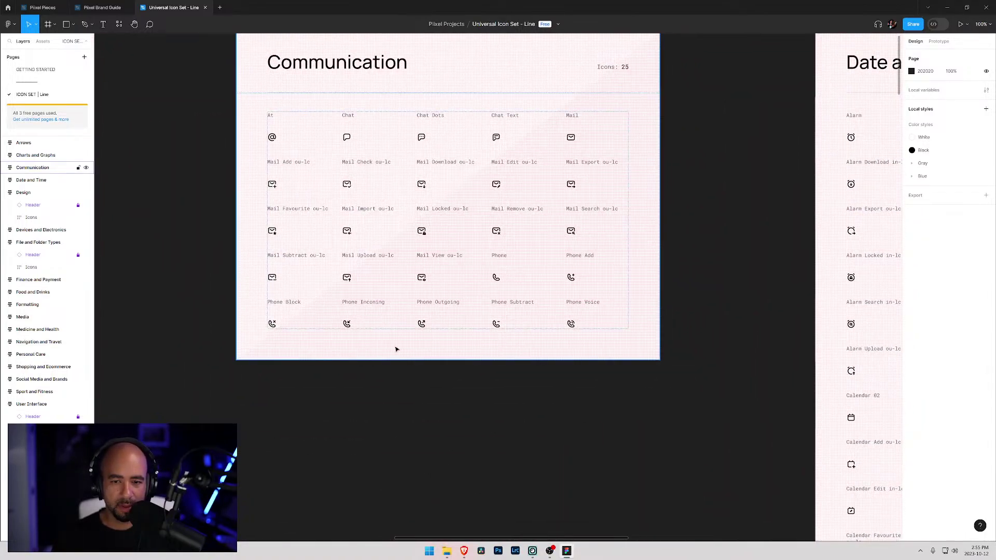
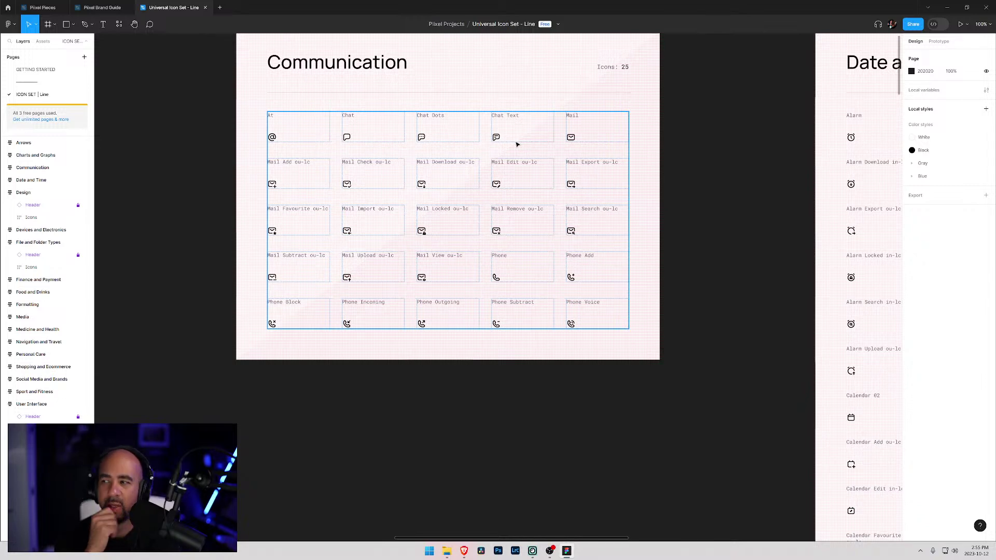
- Deselect the Figma icon grid and switch to the Webflow Piixel Pieces Designer
{"action": "left_click", "coordinate": [216, 100]}
{"action": "key", "text": "alt+Tab"}
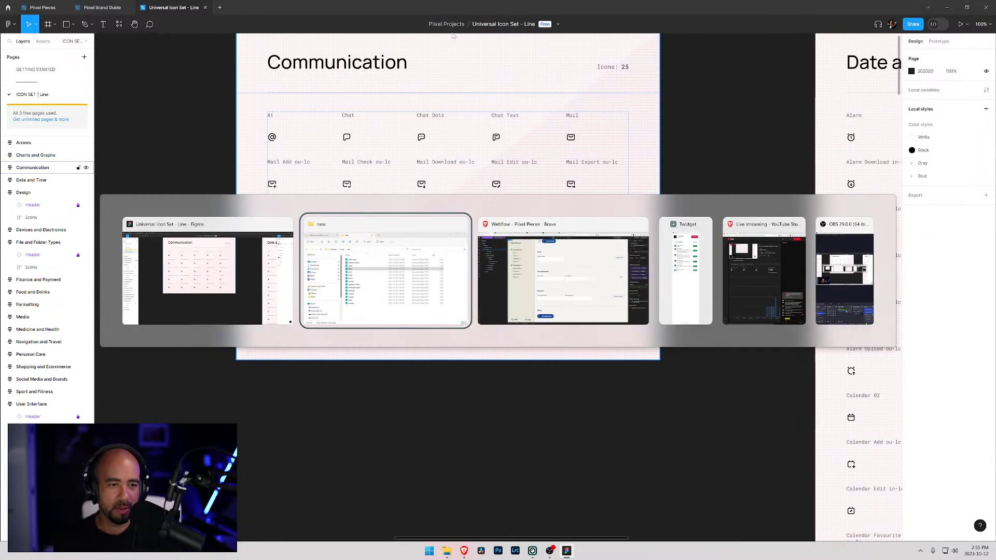
{"action": "key", "text": "alt+Tab"}
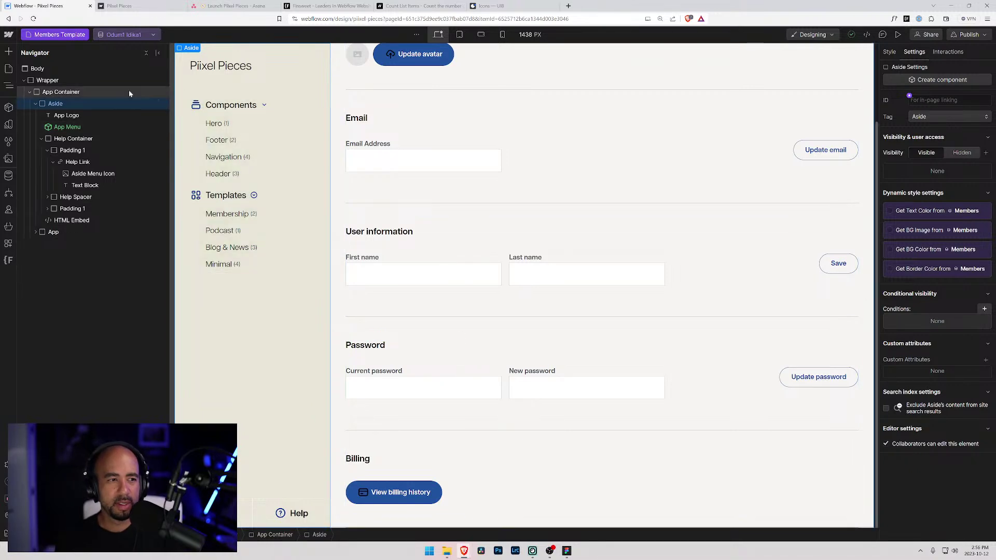
- Browse the site's image assets in Webflow, then return to the Figma icon set
{"action": "left_click", "coordinate": [9, 161]}
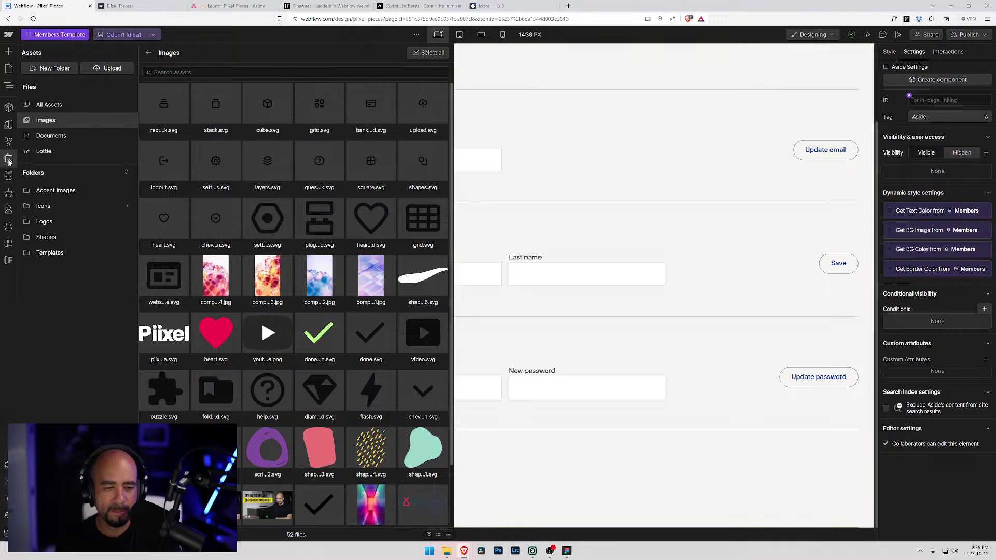
{"action": "key", "text": "alt+Tab"}
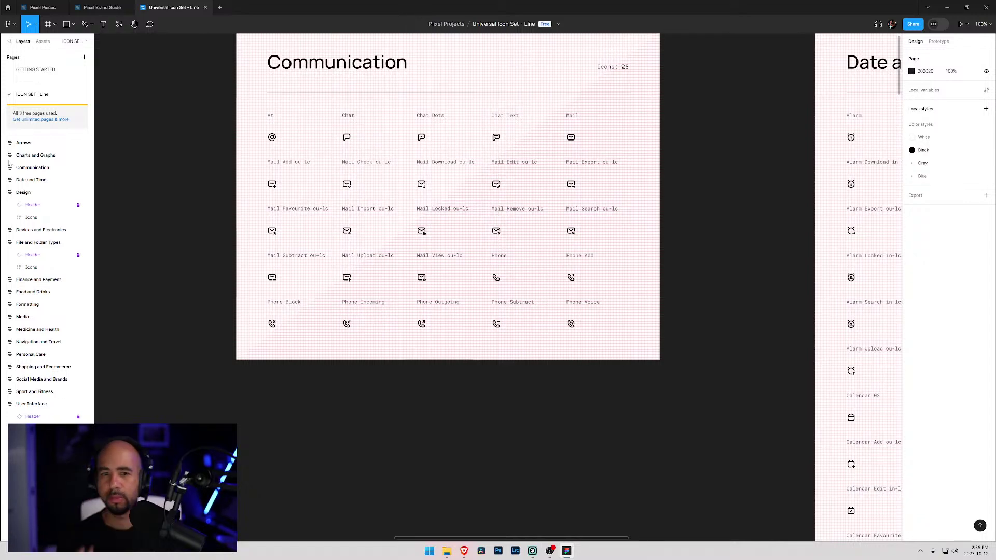
- Select the Communication Icons frame in Figma and restore the window so Webflow shows behind
{"action": "left_click", "coordinate": [501, 136]}
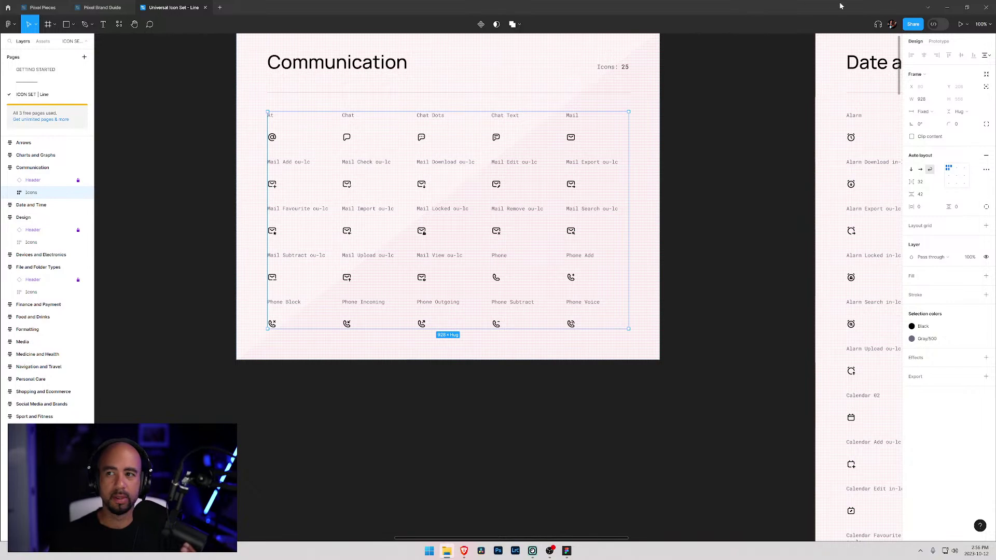
{"action": "key", "text": "super+Down"}
{"action": "key", "text": "super+Down"}
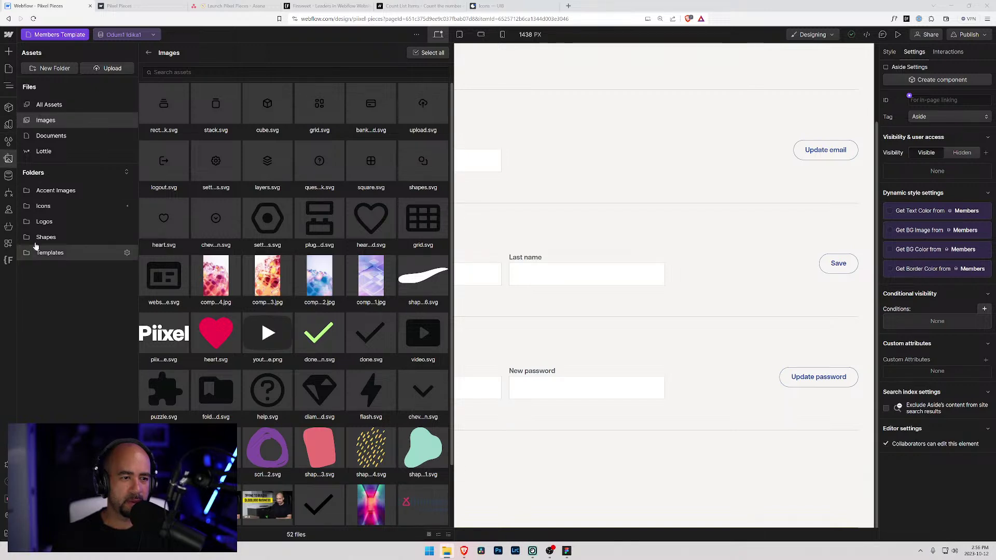
- Upload flash.svg, chat.svg and another icon file into the Icons asset folder
{"action": "left_click", "coordinate": [41, 207]}
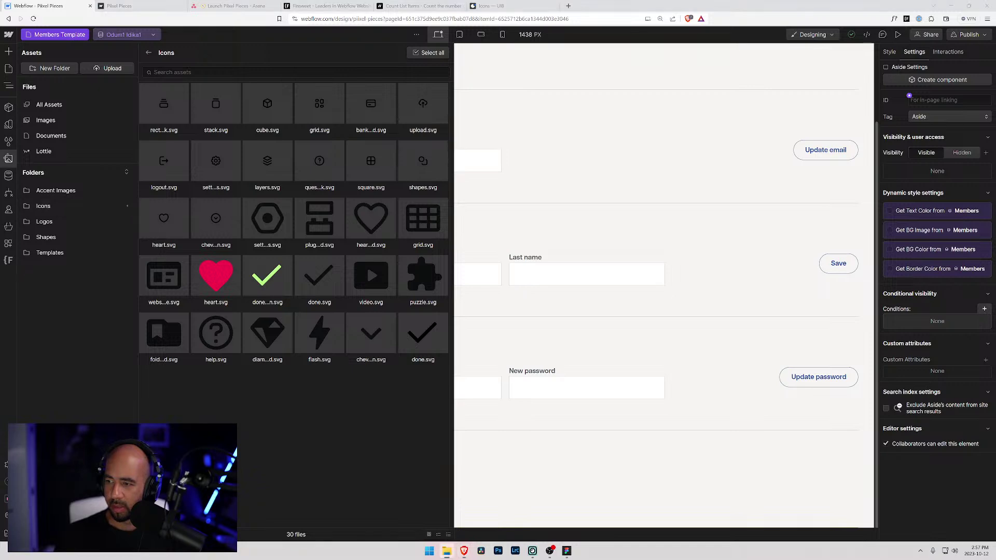
{"action": "left_click_drag", "start_coordinate": [0, 346], "coordinate": [249, 351]}
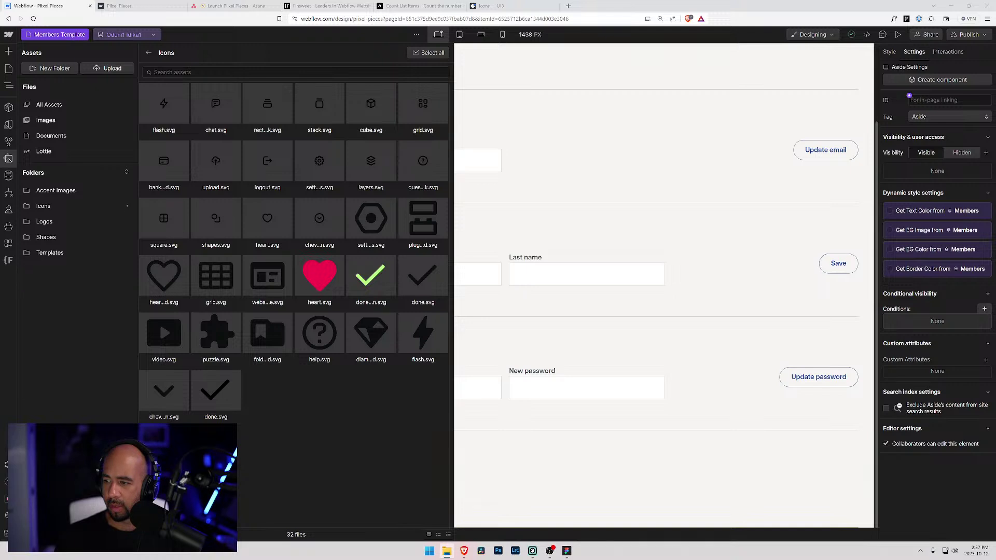
{"action": "left_click_drag", "start_coordinate": [459, 446], "coordinate": [318, 421]}
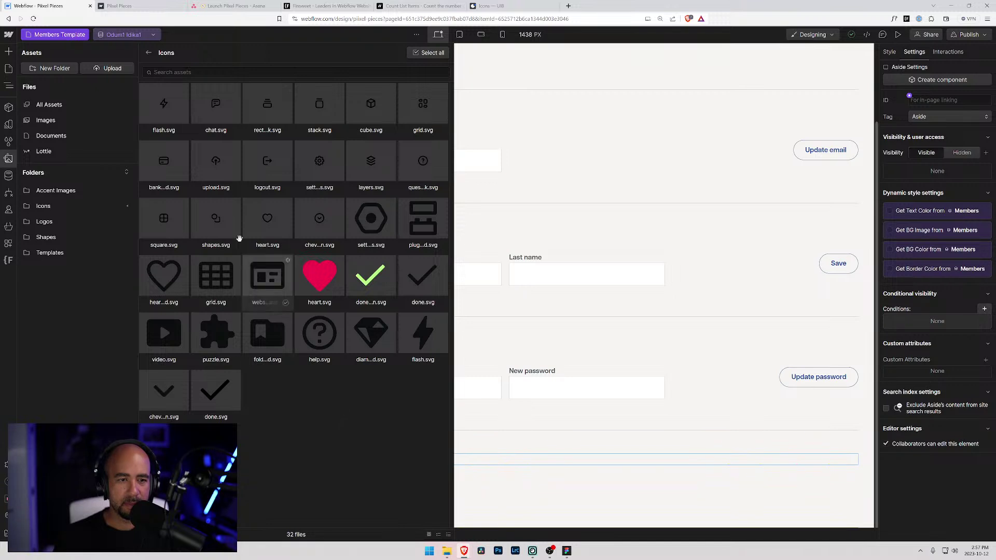
{"action": "left_click", "coordinate": [46, 221]}
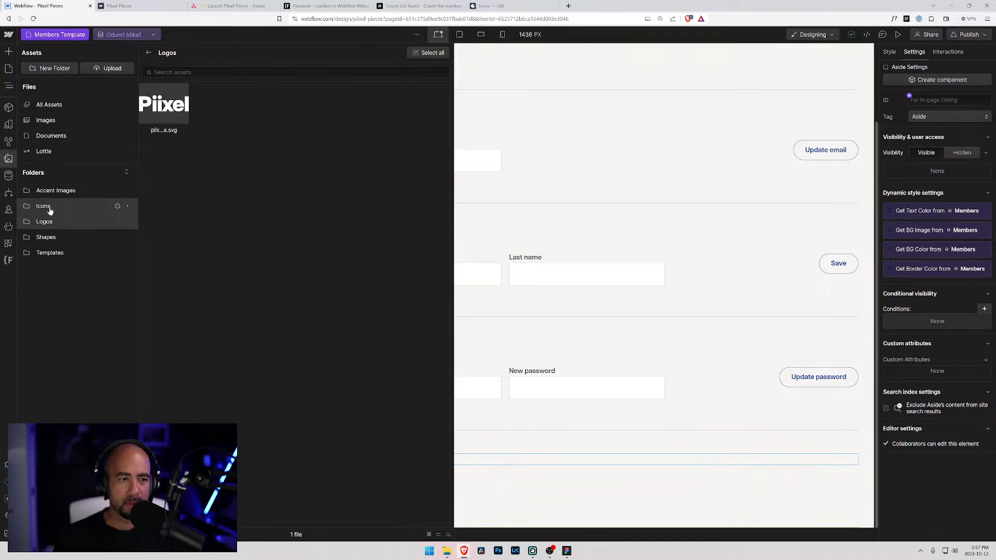
{"action": "left_click", "coordinate": [45, 206]}
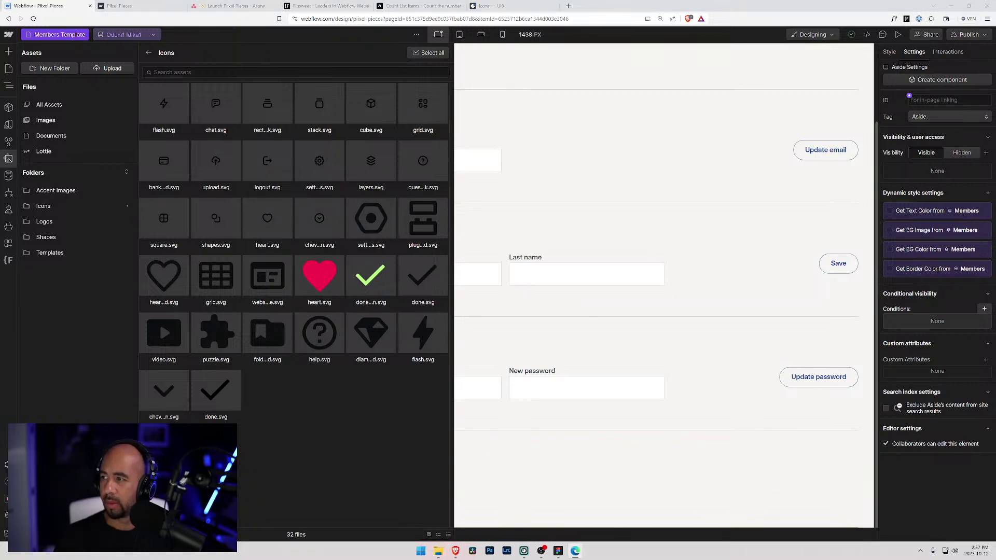
{"action": "left_click_drag", "start_coordinate": [674, 270], "coordinate": [283, 232]}
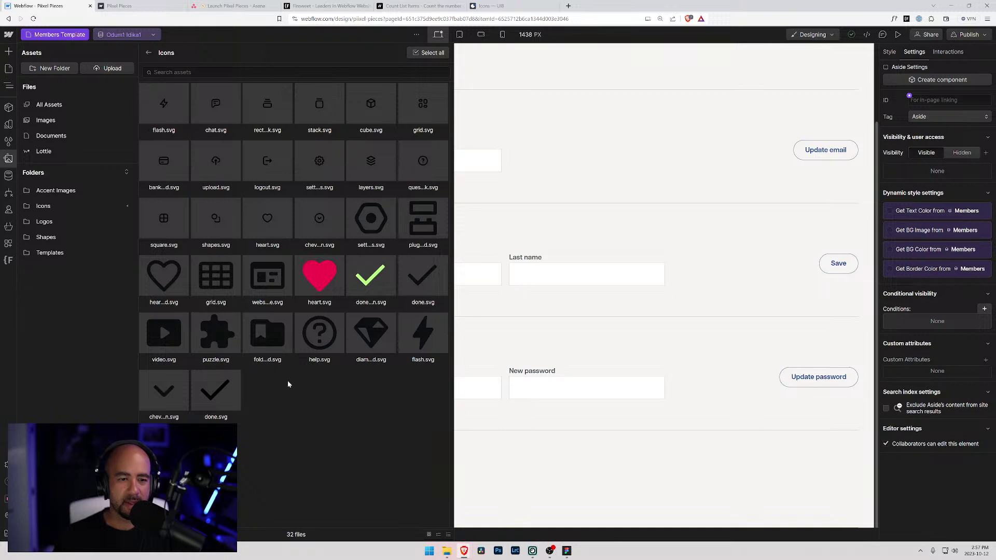
- Reload the Designer, check the 32-file Icons folder, and place an icon on the page
{"action": "key", "text": "ctrl+r"}
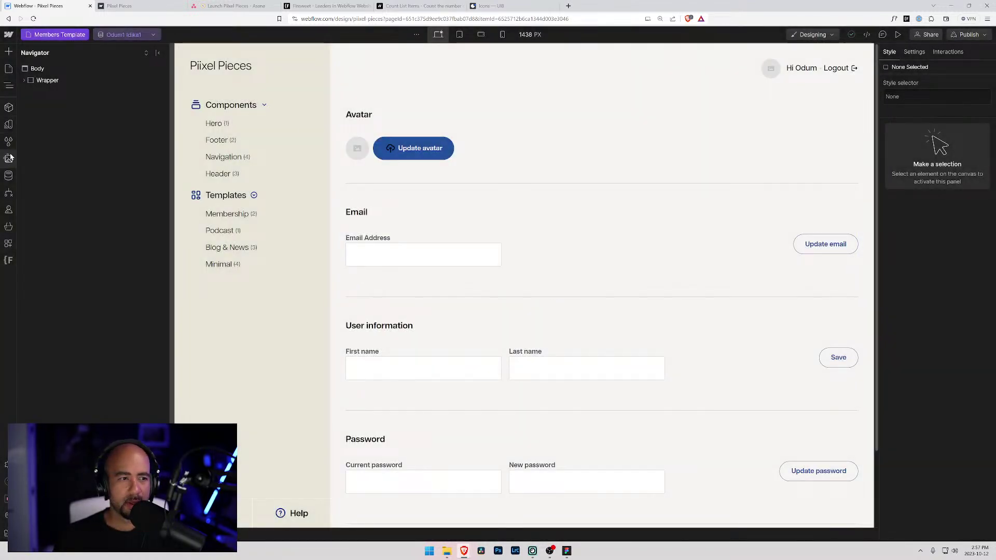
{"action": "left_click", "coordinate": [8, 158]}
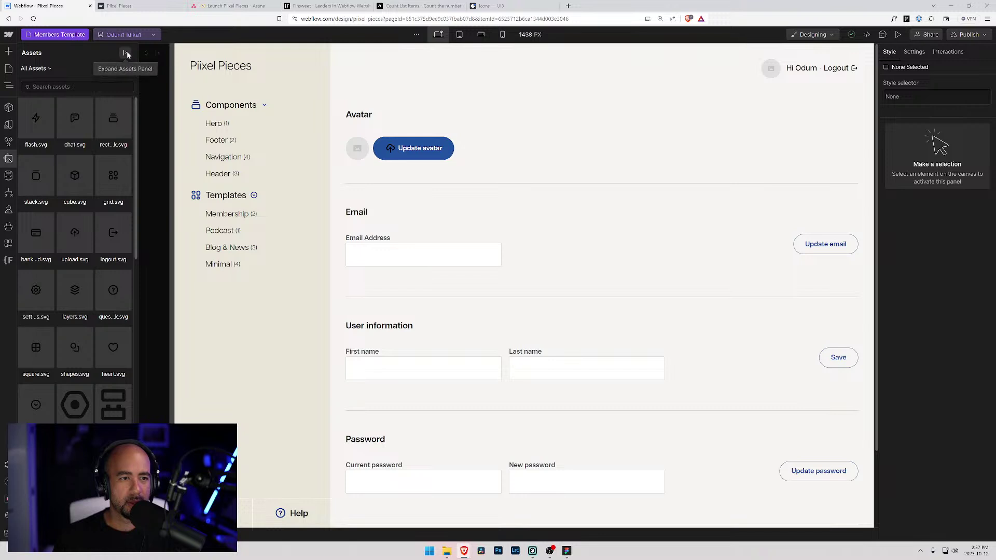
{"action": "left_click", "coordinate": [126, 52]}
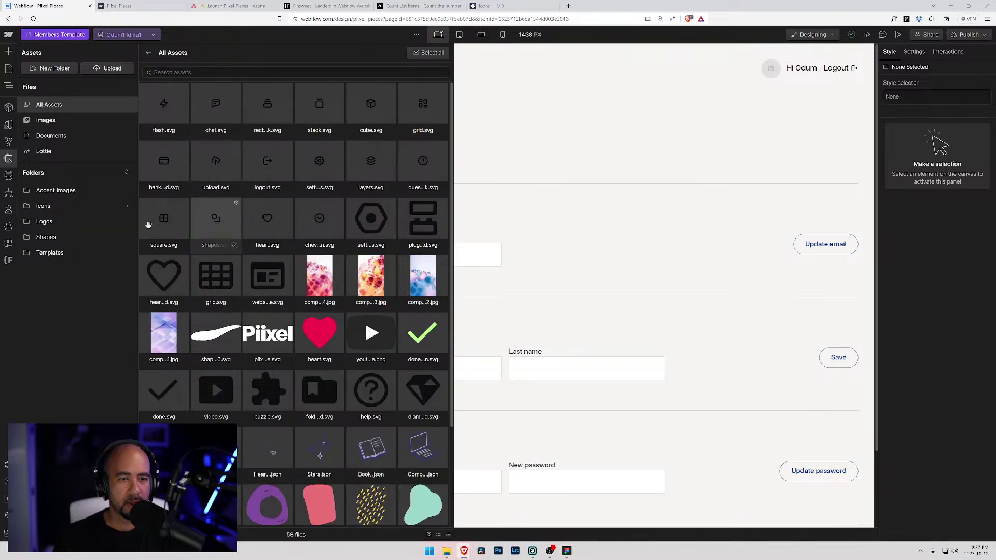
{"action": "left_click", "coordinate": [43, 206]}
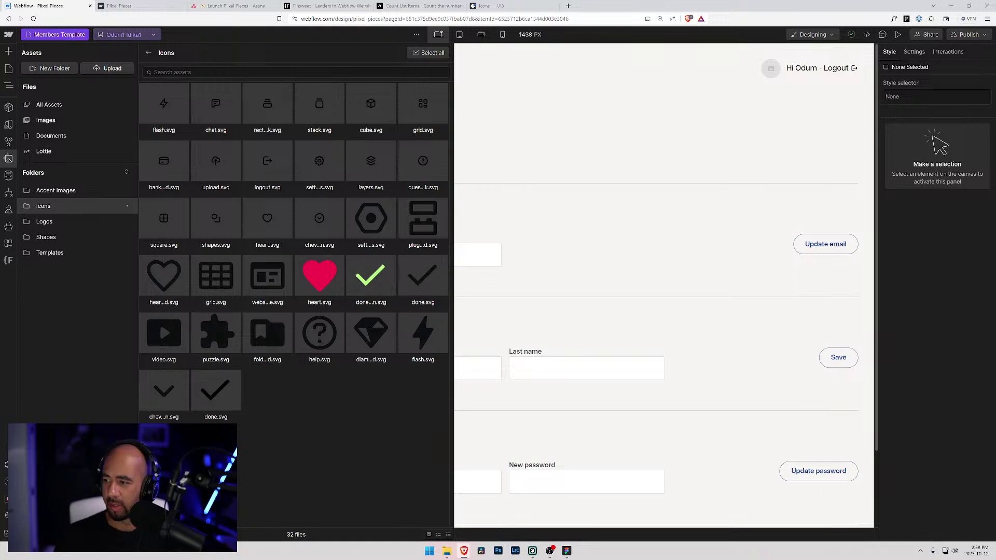
{"action": "left_click_drag", "start_coordinate": [216, 392], "coordinate": [263, 308]}
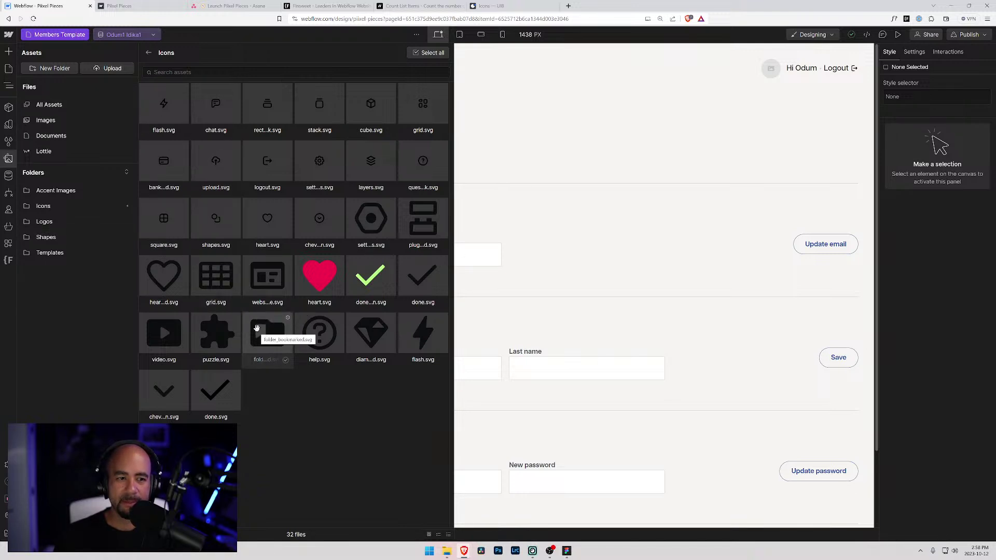
{"action": "left_click", "coordinate": [534, 289]}
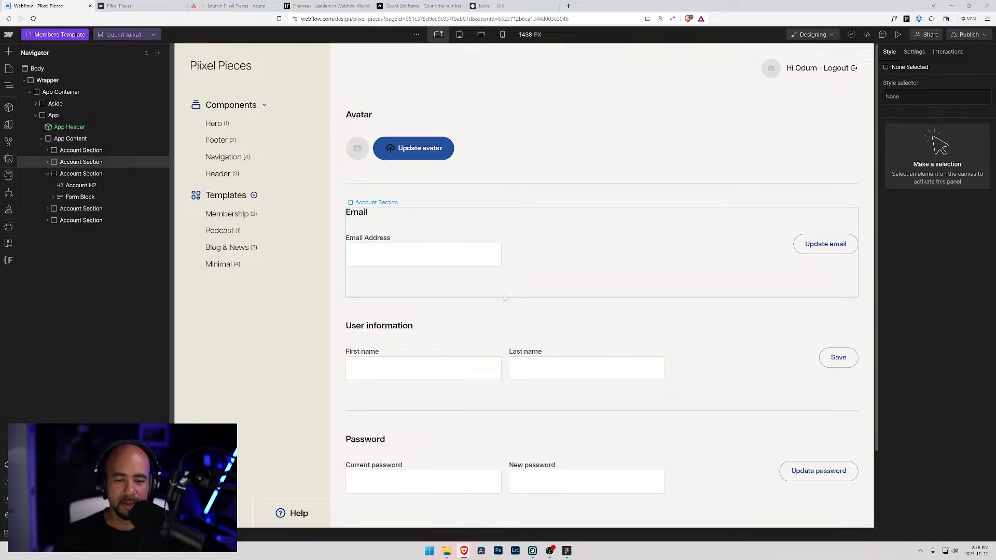
- Swap the first Aside Menu Icon's image to flash.svg
{"action": "left_click", "coordinate": [281, 514]}
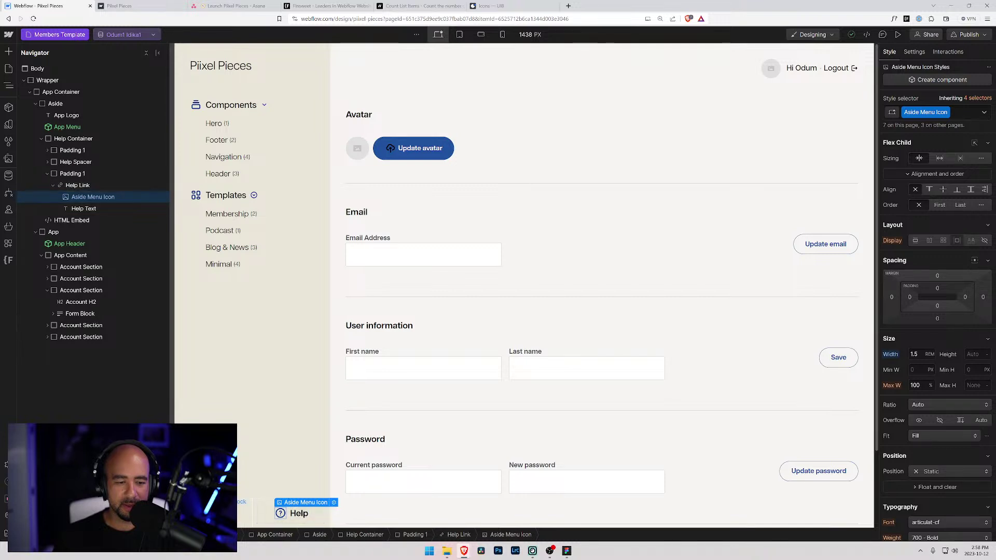
{"action": "left_click", "coordinate": [257, 507]}
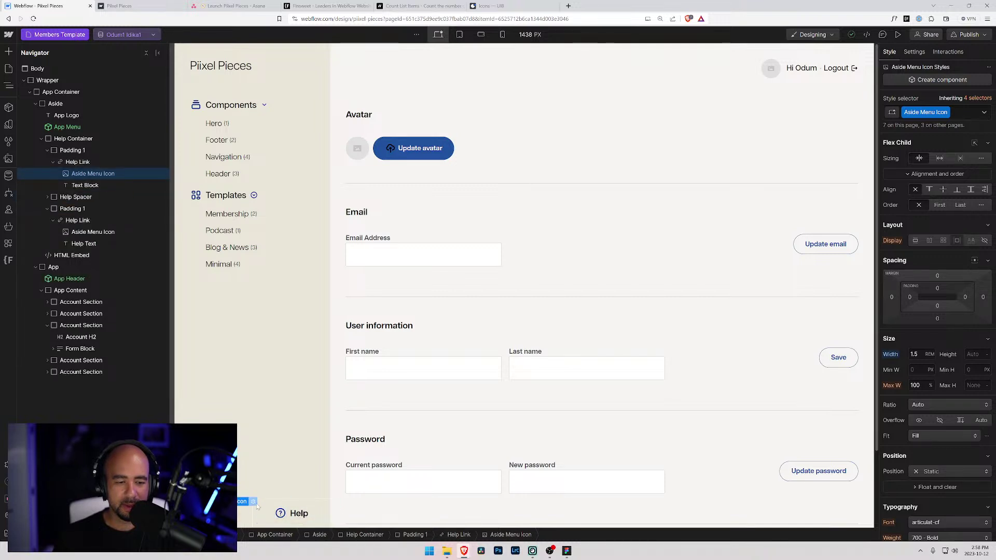
{"action": "left_click", "coordinate": [254, 503]}
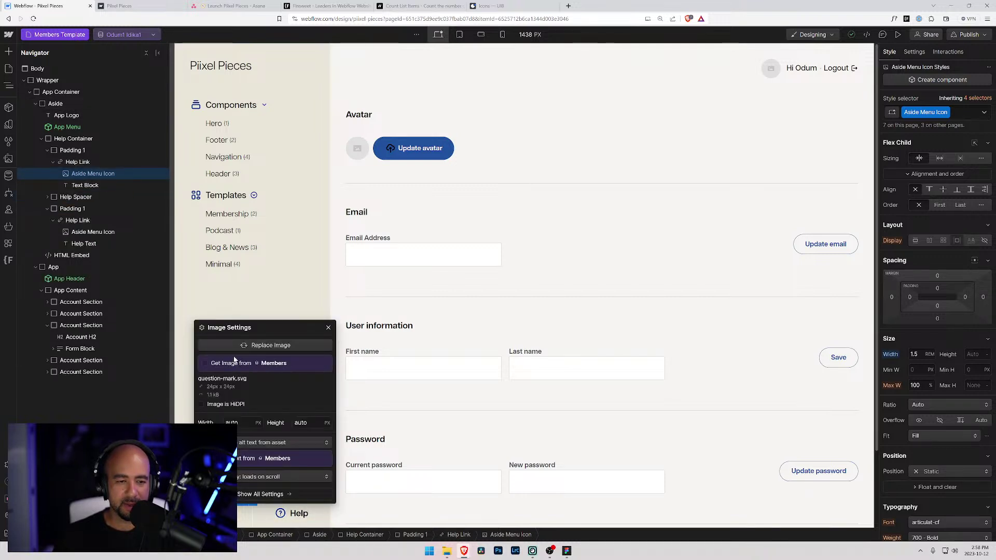
{"action": "left_click", "coordinate": [266, 345]}
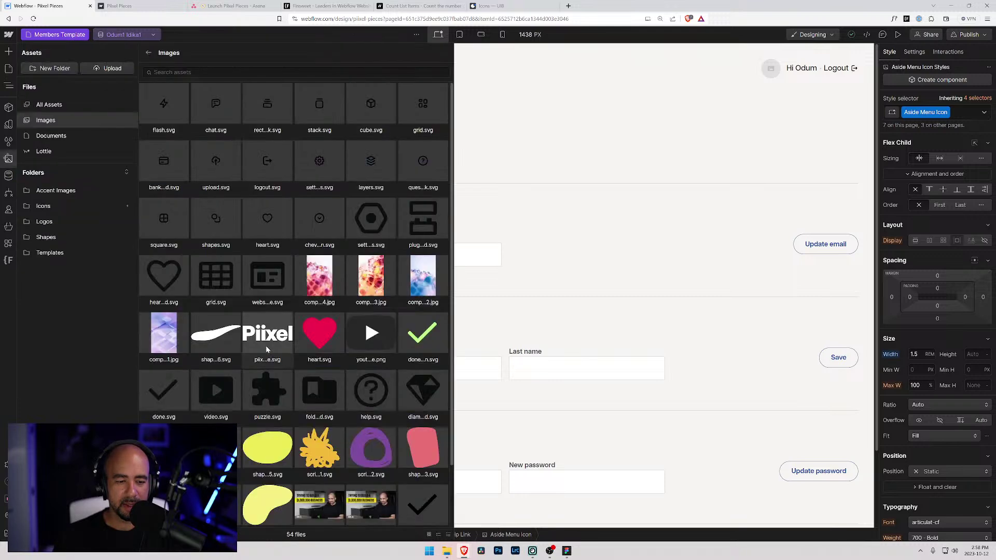
{"action": "left_click", "coordinate": [162, 104]}
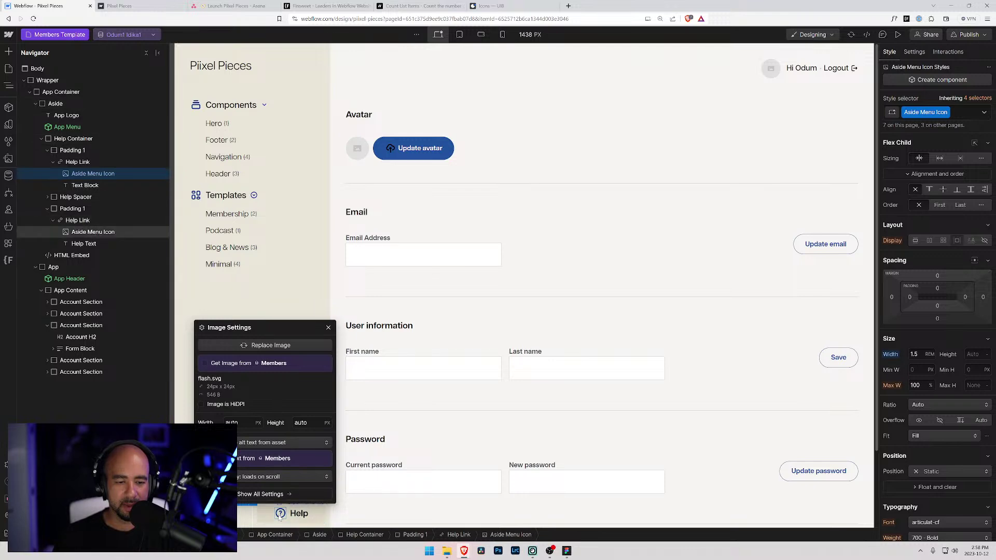
- Add another icon to the Icons folder, cancel the Help icon replacement, and select the second Help Link
{"action": "left_click", "coordinate": [280, 516]}
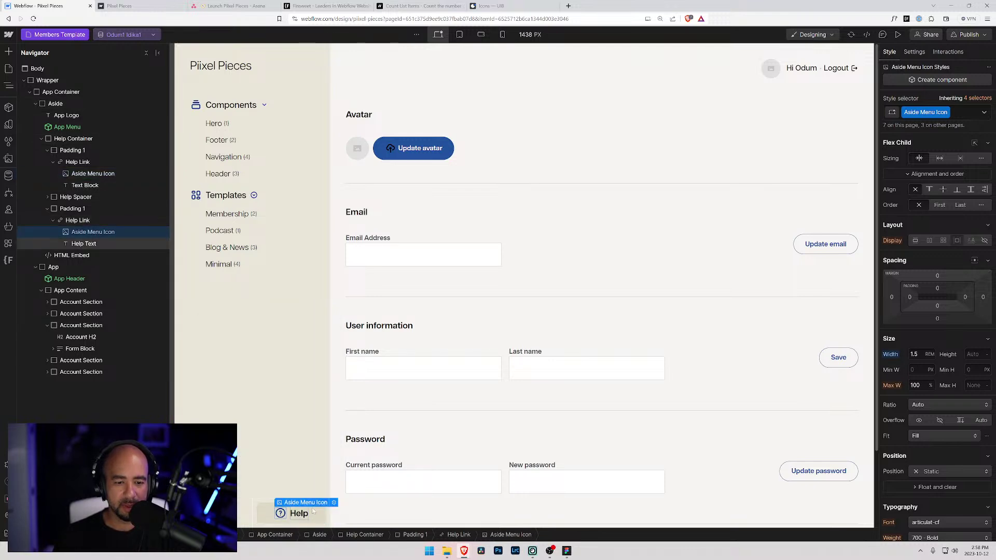
{"action": "left_click", "coordinate": [334, 503]}
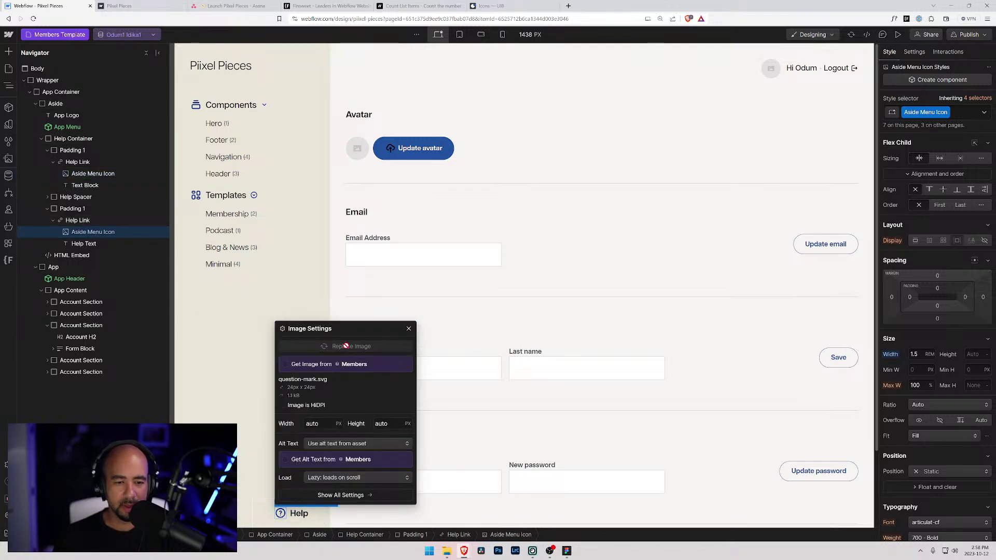
{"action": "left_click", "coordinate": [346, 346]}
{"action": "scroll", "coordinate": [322, 337], "scroll_direction": "up", "scroll_amount": 1}
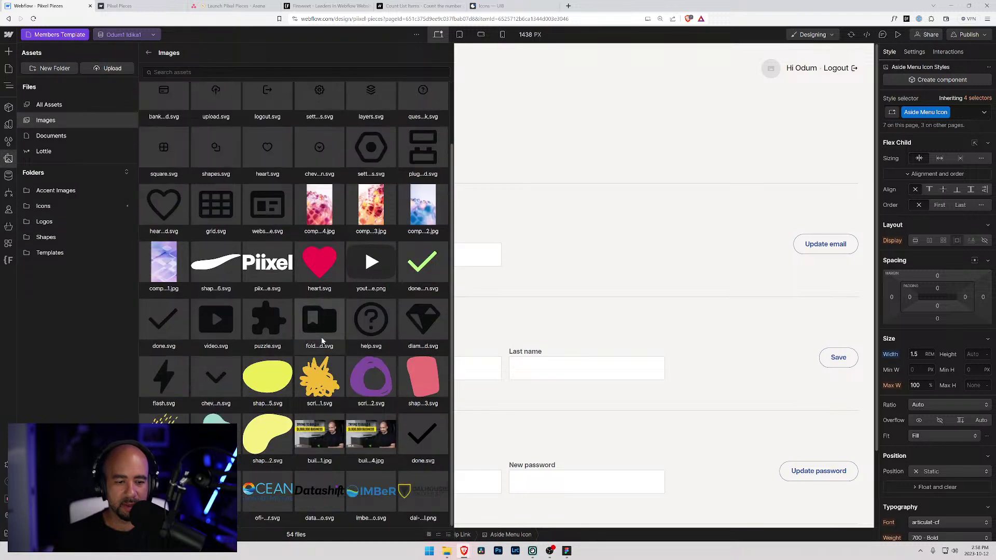
{"action": "left_click", "coordinate": [56, 206]}
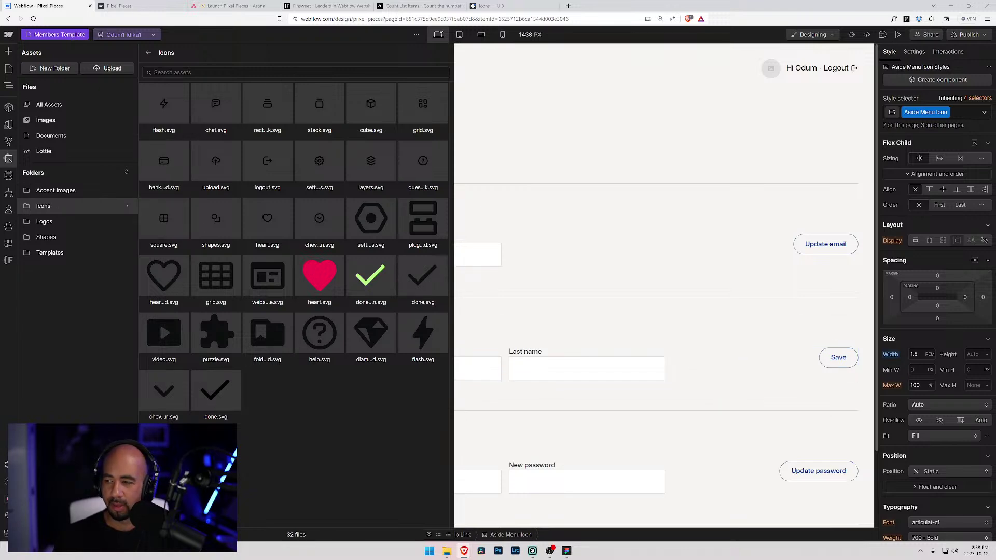
{"action": "left_click_drag", "start_coordinate": [699, 366], "coordinate": [250, 248]}
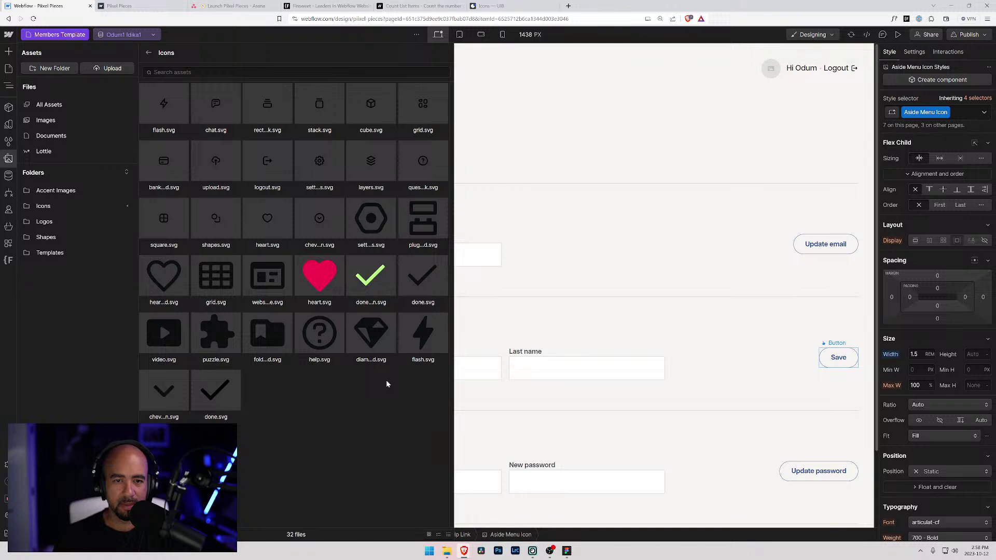
{"action": "left_click", "coordinate": [422, 163]}
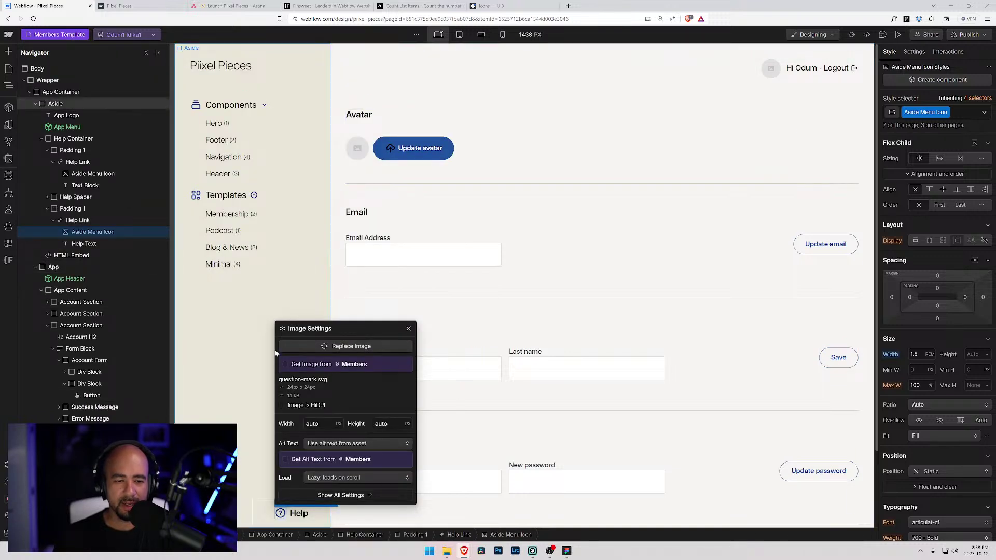
{"action": "left_click", "coordinate": [409, 329]}
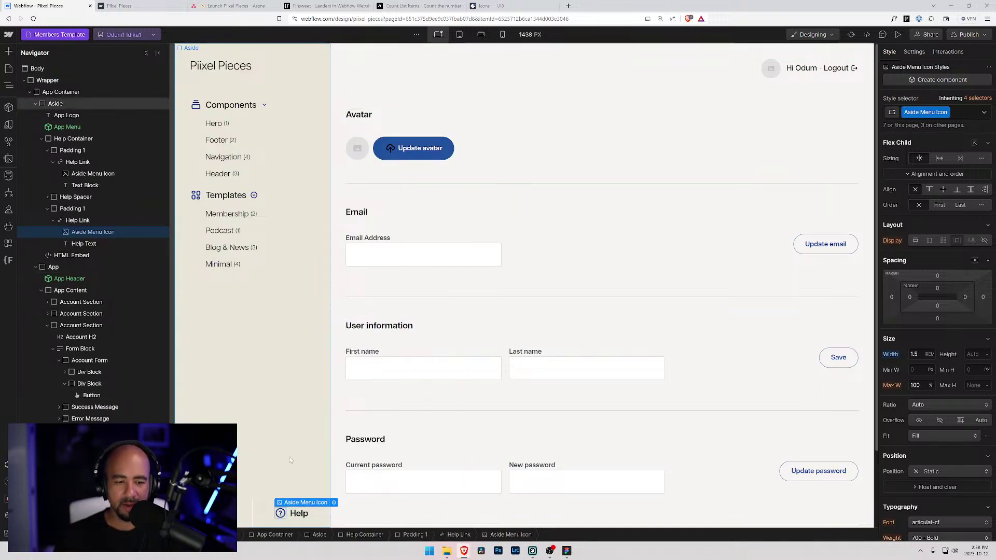
{"action": "left_click", "coordinate": [318, 516]}
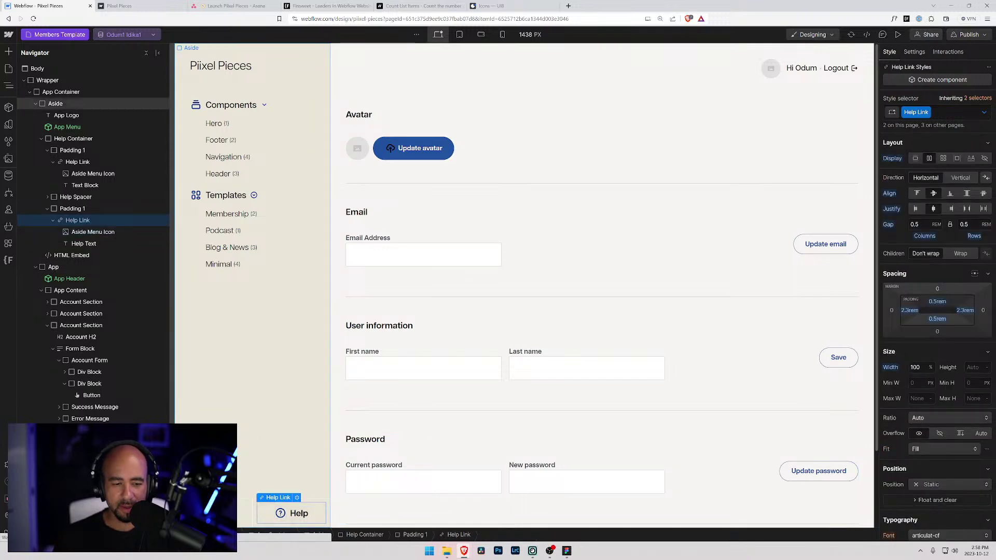
- Collapse the Help Container's wrappers and select the first help link's text block
{"action": "left_click", "coordinate": [93, 173]}
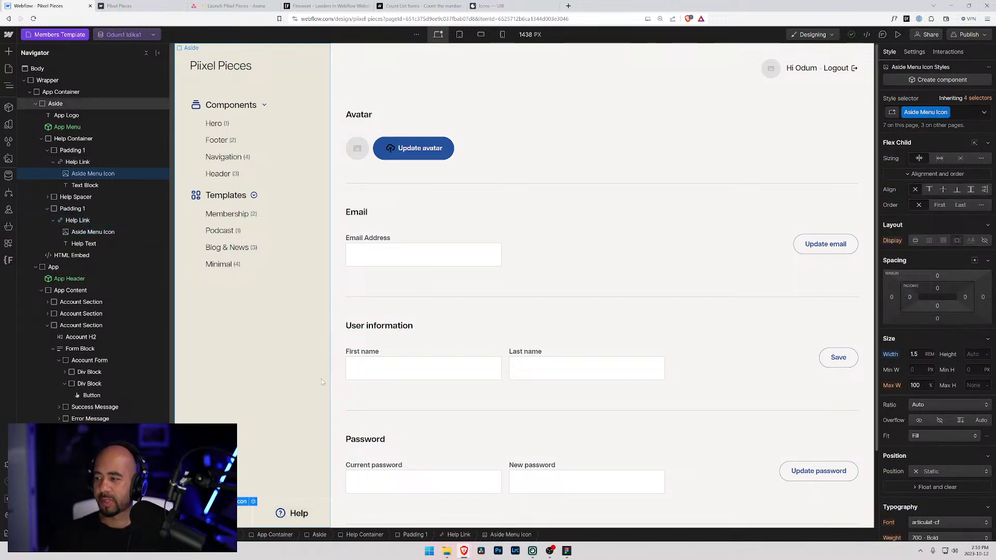
{"action": "scroll", "coordinate": [321, 356], "scroll_direction": "down", "scroll_amount": 2}
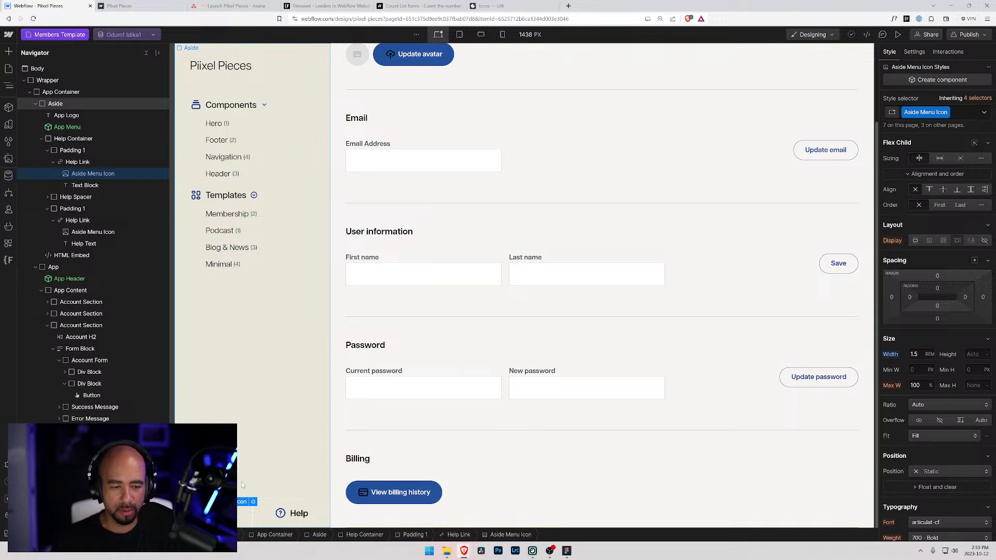
{"action": "left_click", "coordinate": [271, 510]}
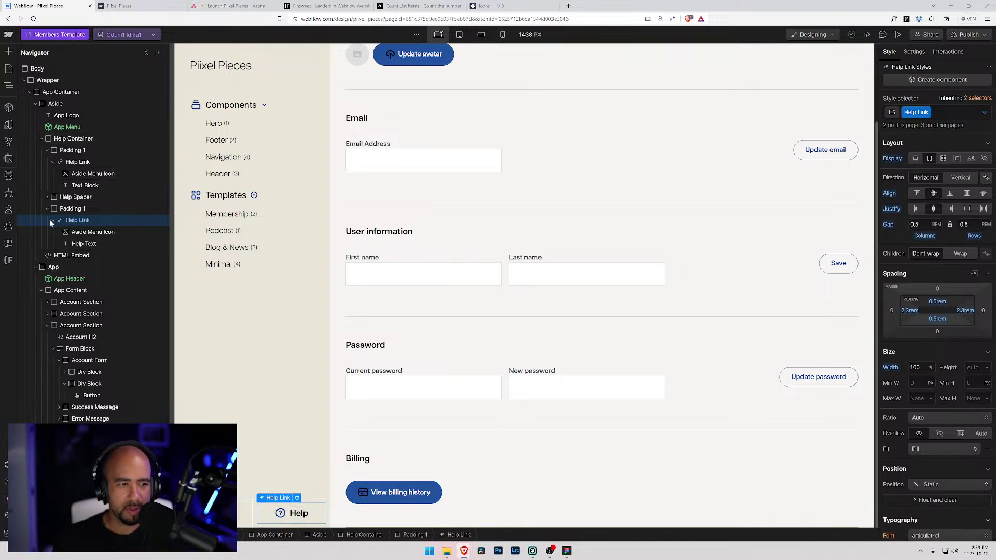
{"action": "left_click", "coordinate": [53, 221]}
{"action": "left_click", "coordinate": [47, 209]}
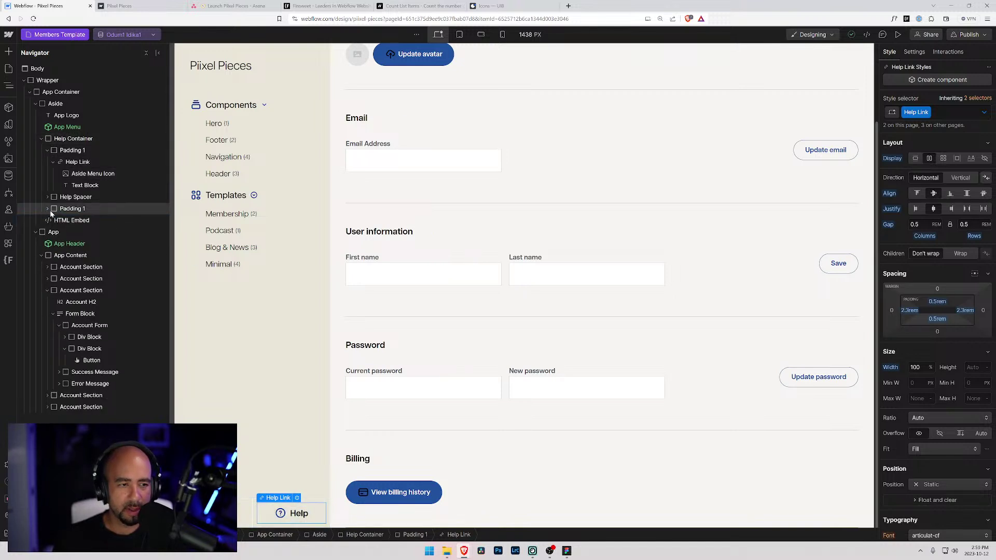
{"action": "left_click", "coordinate": [47, 151]}
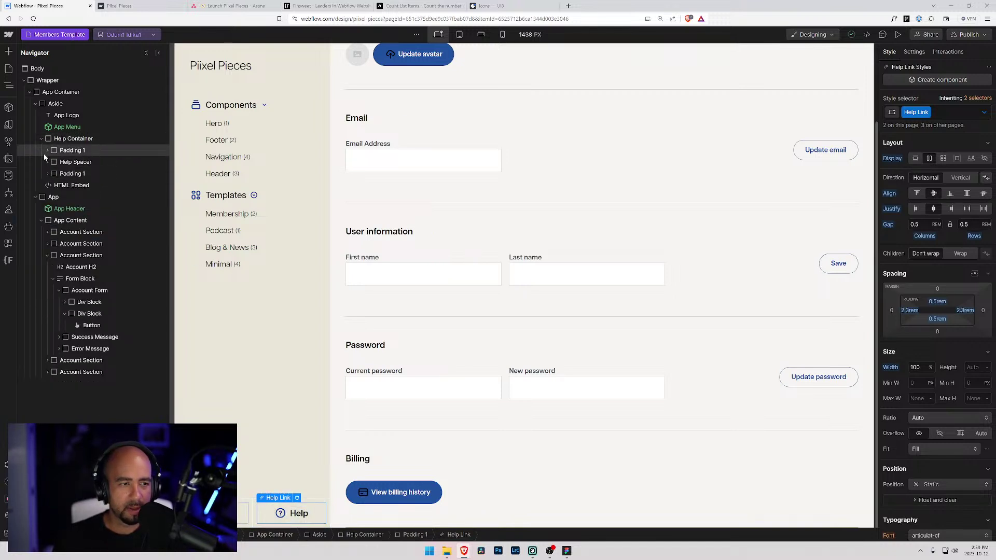
{"action": "left_click", "coordinate": [86, 139]}
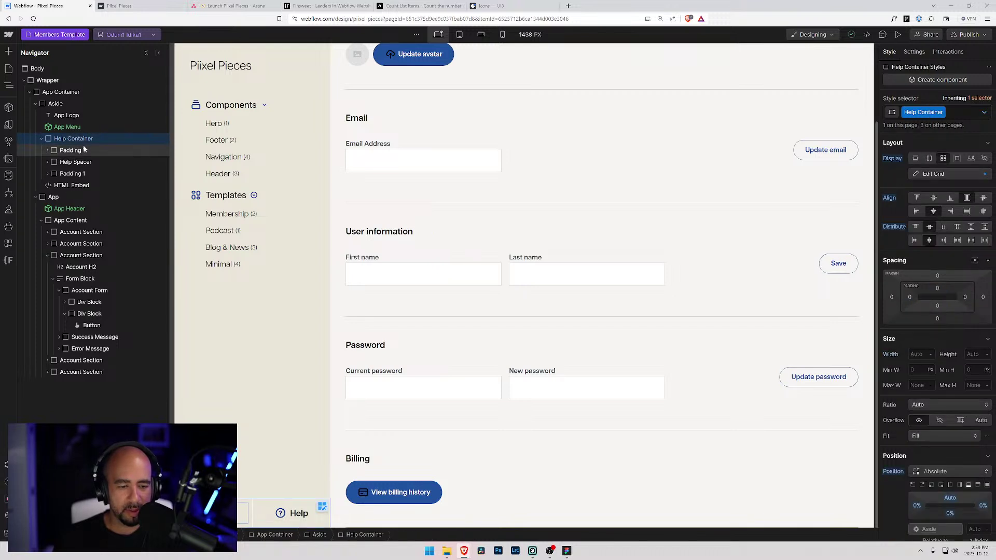
{"action": "left_click", "coordinate": [85, 150]}
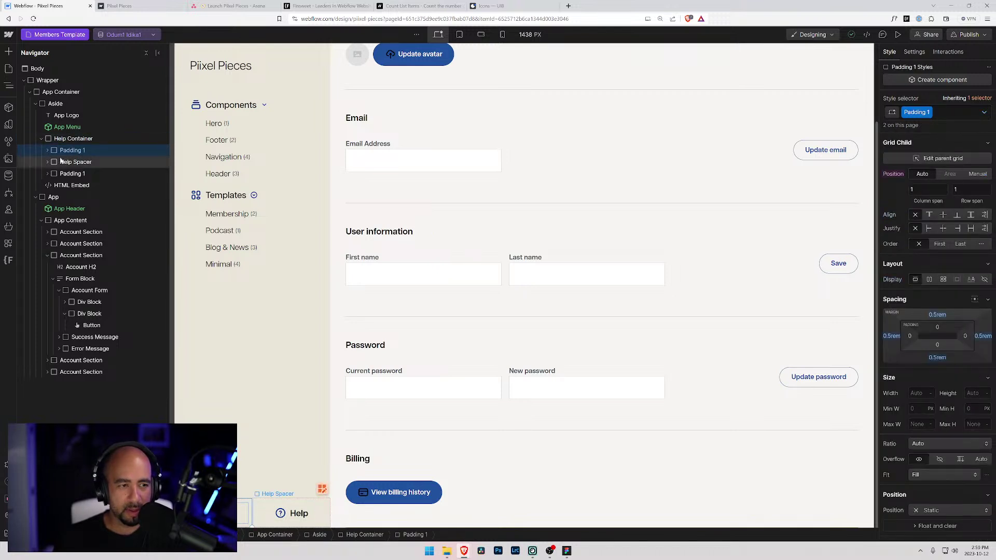
{"action": "left_click", "coordinate": [73, 162]}
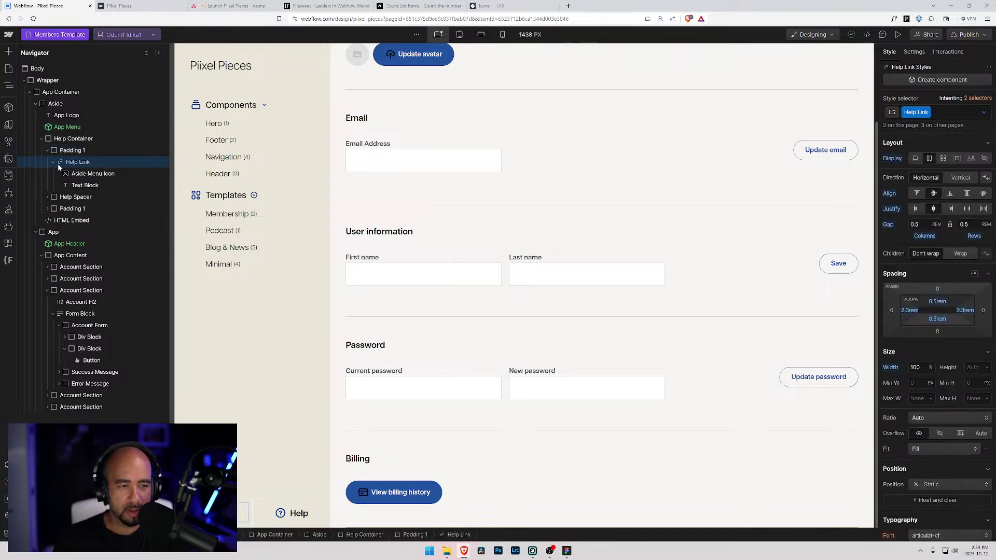
{"action": "left_click", "coordinate": [73, 174]}
{"action": "left_click", "coordinate": [78, 190]}
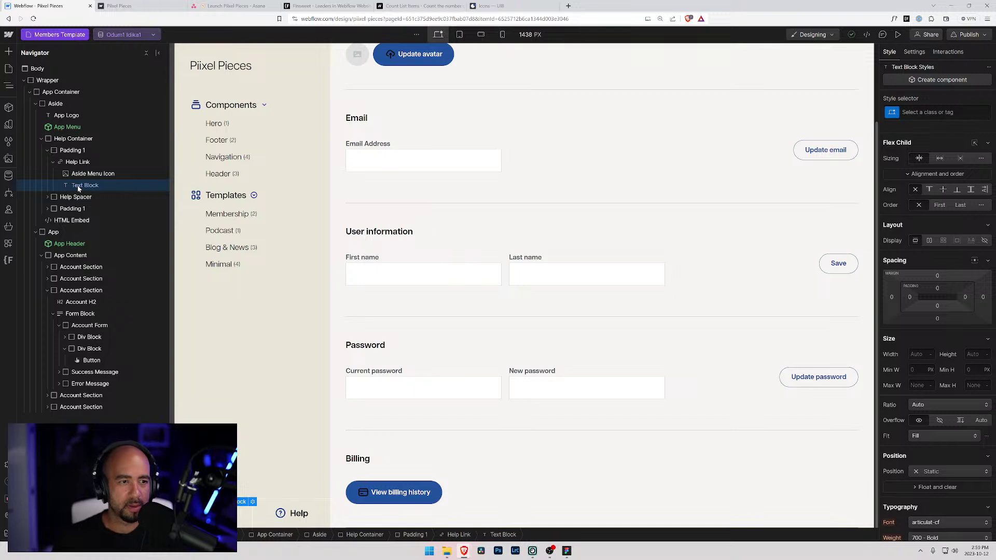
- Compare with the second link's Help Text element, then apply Help Text to the first link's text block
{"action": "left_click", "coordinate": [929, 112]}
{"action": "type", "text": "Help"}
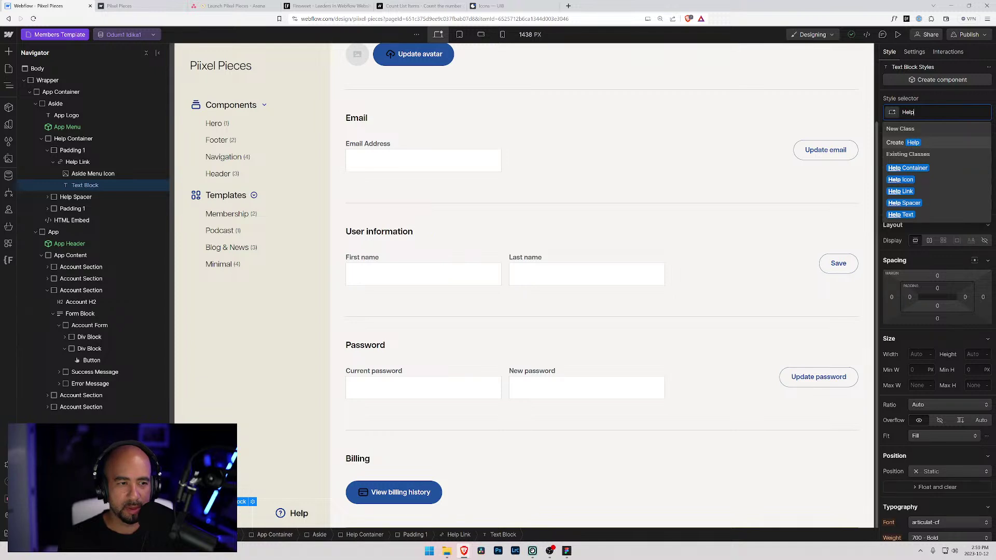
{"action": "key", "text": "BackSpace"}
{"action": "key", "text": "BackSpace"}
{"action": "key", "text": "BackSpace"}
{"action": "key", "text": "BackSpace"}
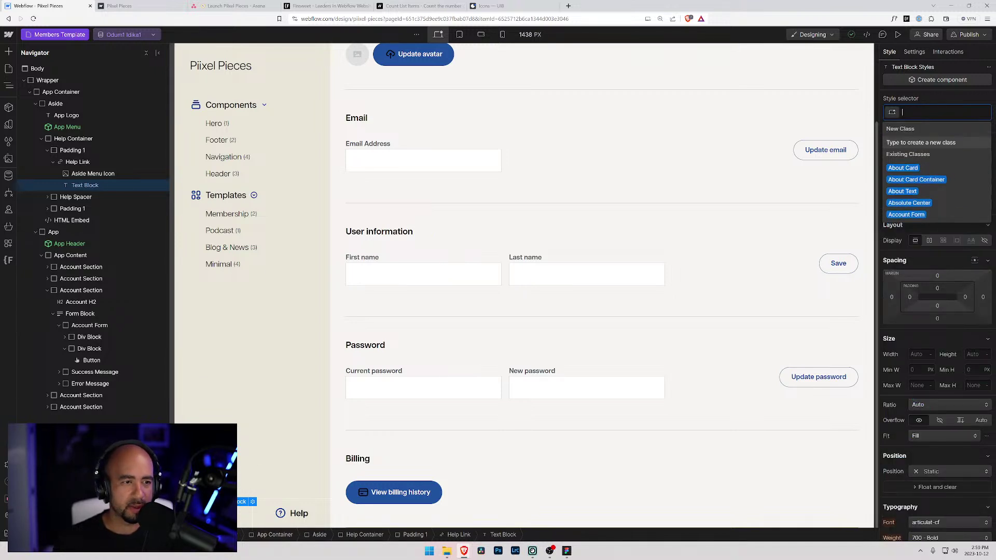
{"action": "left_click", "coordinate": [63, 197]}
{"action": "left_click", "coordinate": [48, 197]}
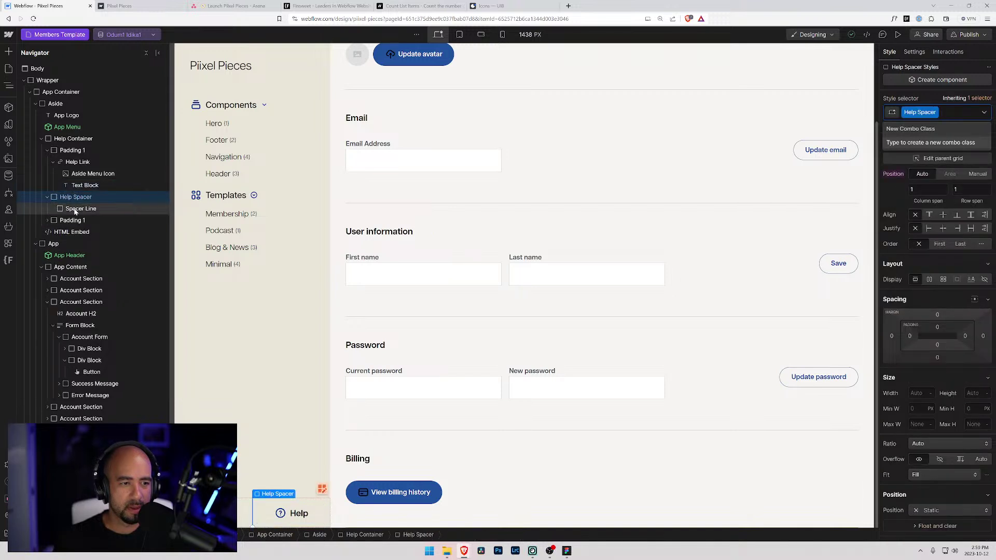
{"action": "left_click", "coordinate": [73, 209]}
{"action": "left_click", "coordinate": [47, 220]}
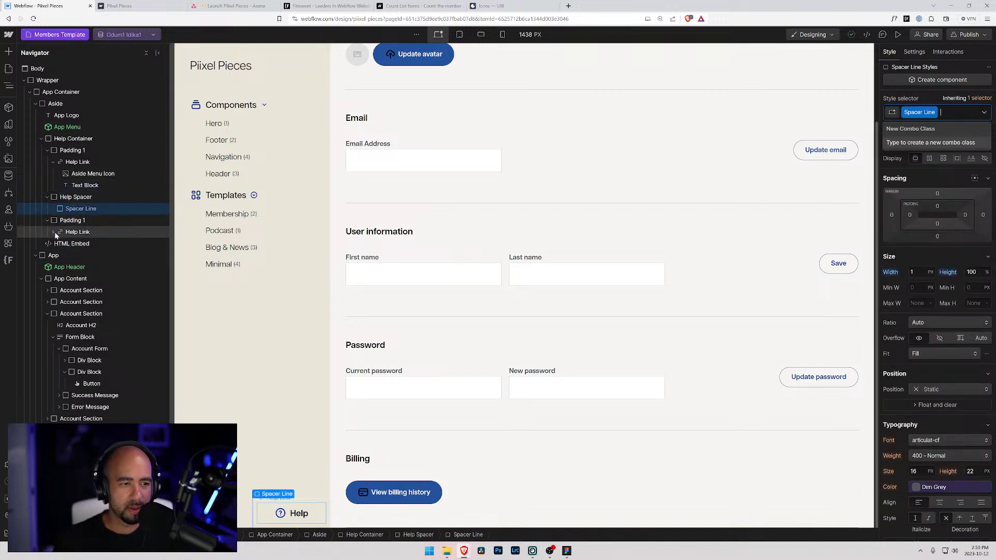
{"action": "left_click", "coordinate": [54, 232]}
{"action": "left_click", "coordinate": [78, 256]}
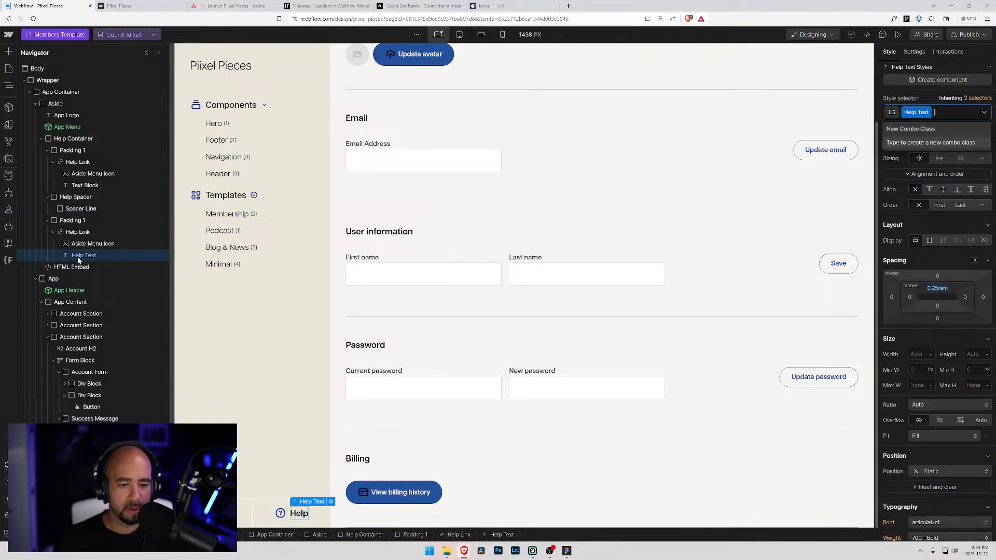
{"action": "left_click", "coordinate": [84, 185]}
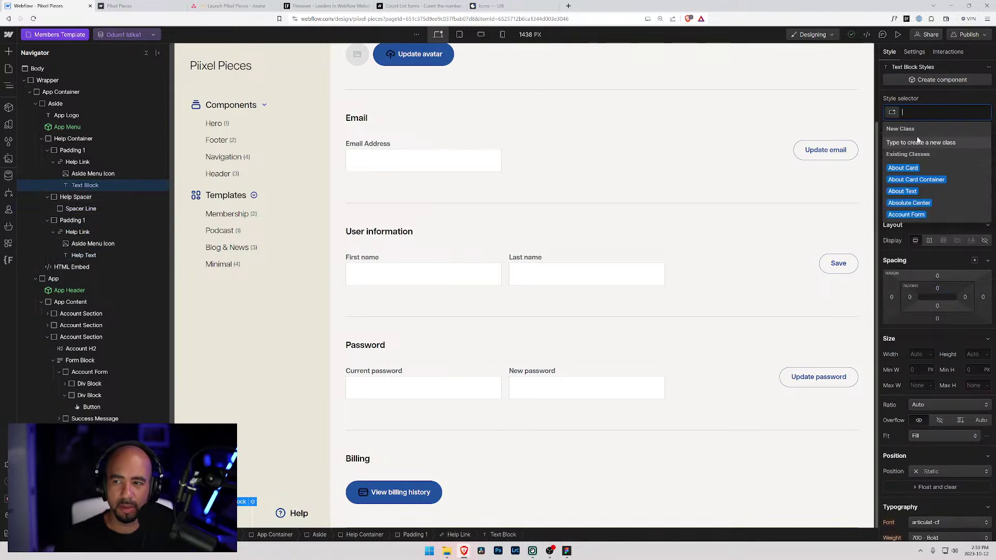
{"action": "type", "text": "Help Text"}
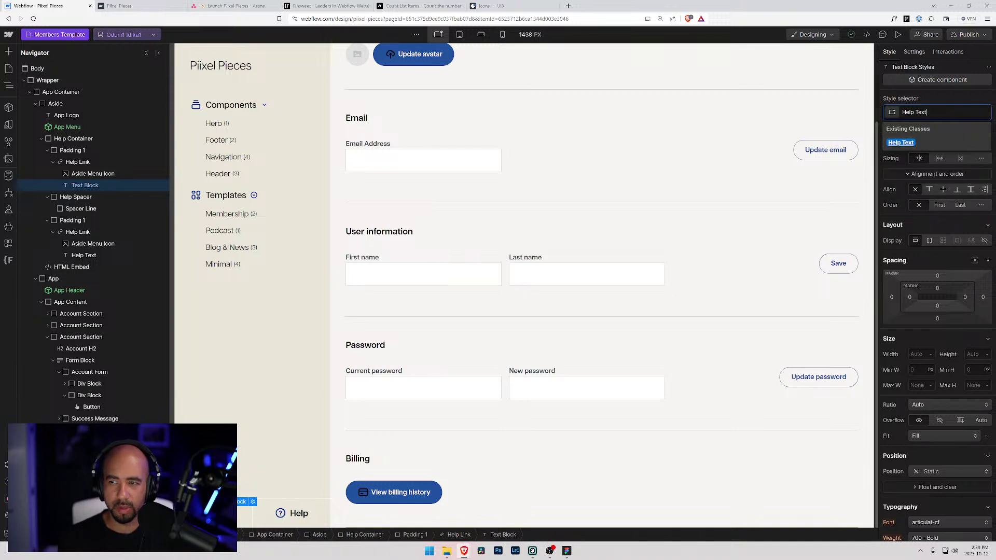
{"action": "key", "text": "Return"}
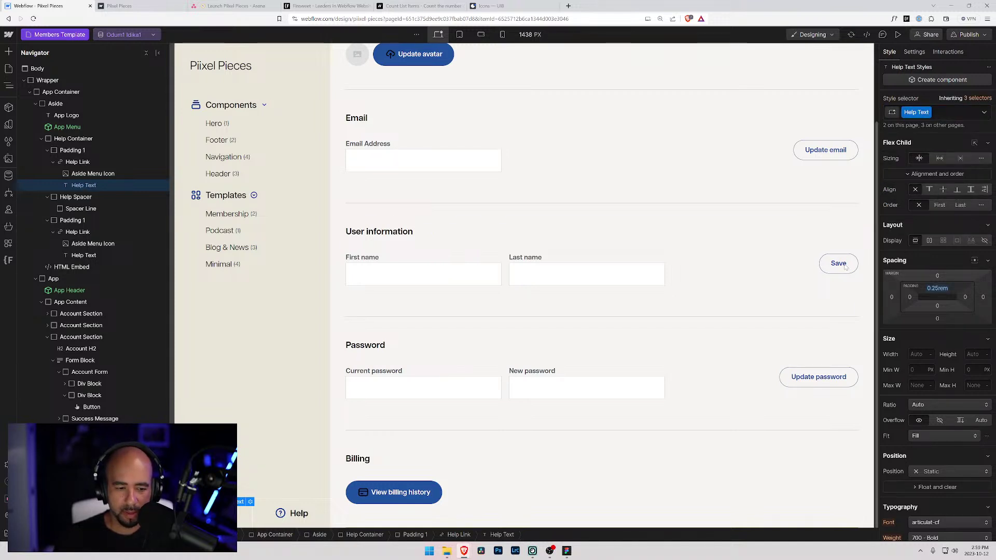
- Set the Help Link's typography to the Font Regular size and Line Height Regular (1.5rem) variables
{"action": "left_click", "coordinate": [82, 174]}
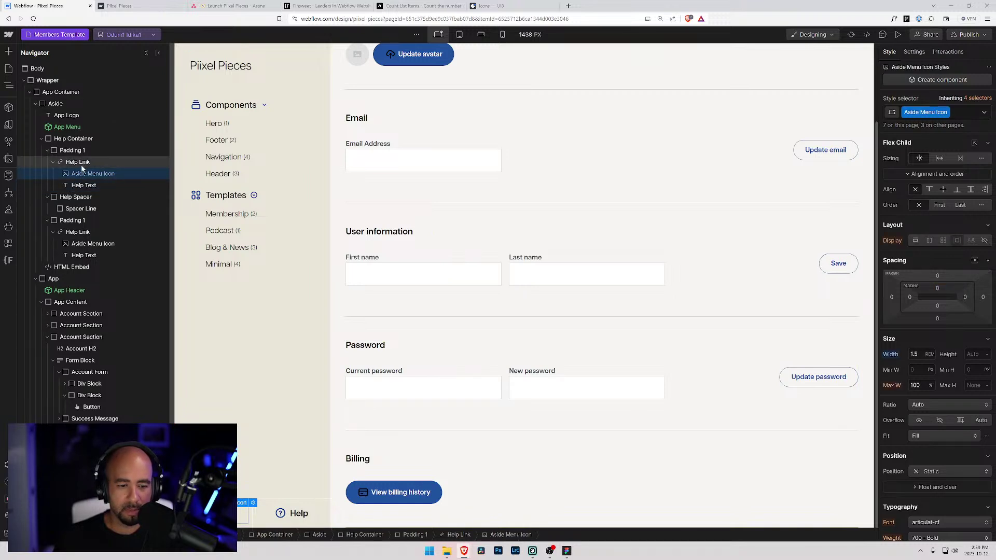
{"action": "left_click", "coordinate": [82, 162]}
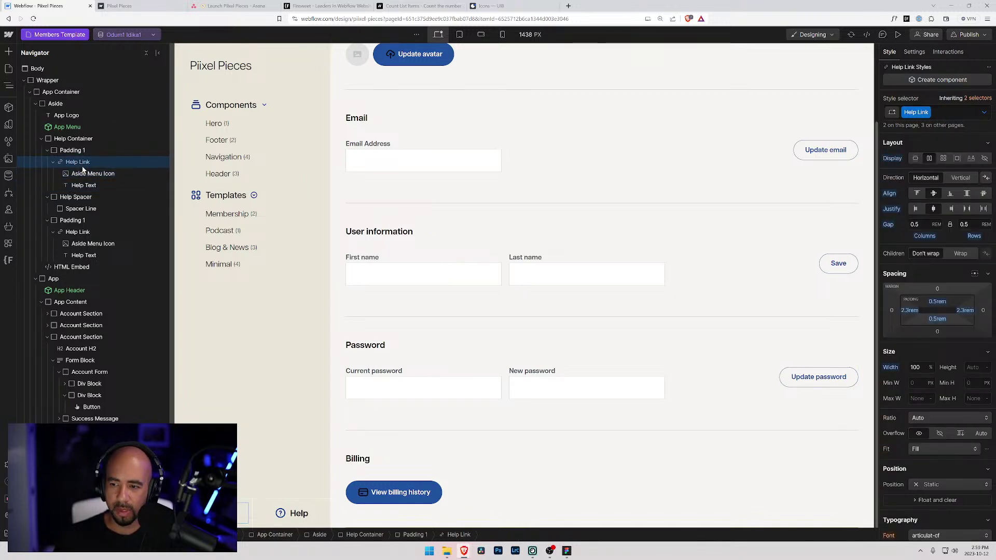
{"action": "scroll", "coordinate": [915, 446], "scroll_direction": "down", "scroll_amount": 3}
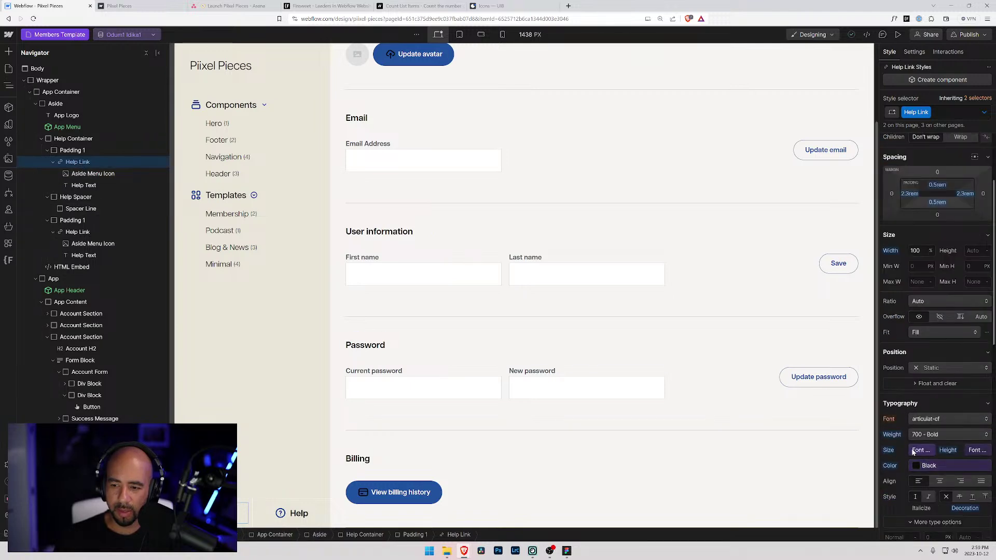
{"action": "left_click", "coordinate": [918, 450]}
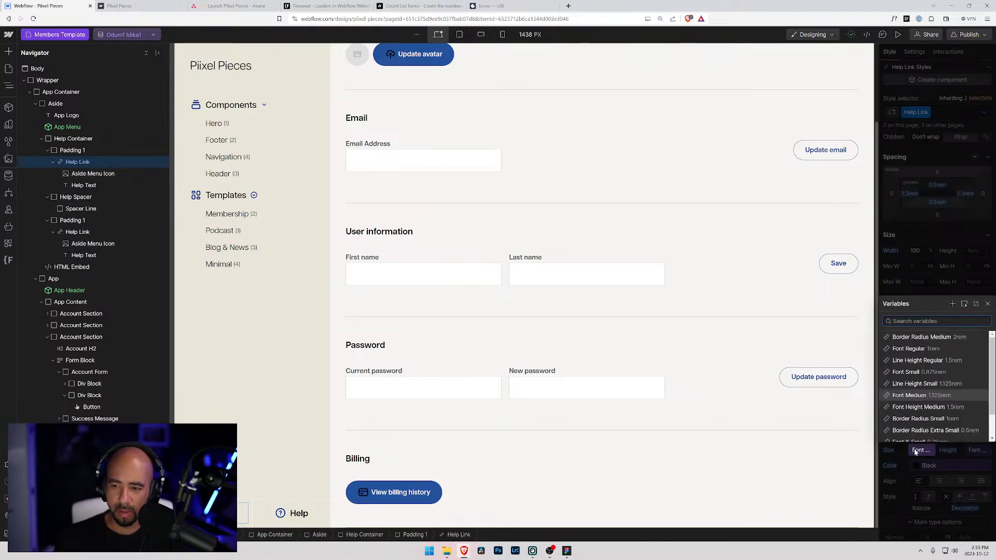
{"action": "scroll", "coordinate": [916, 394], "scroll_direction": "down", "scroll_amount": 1}
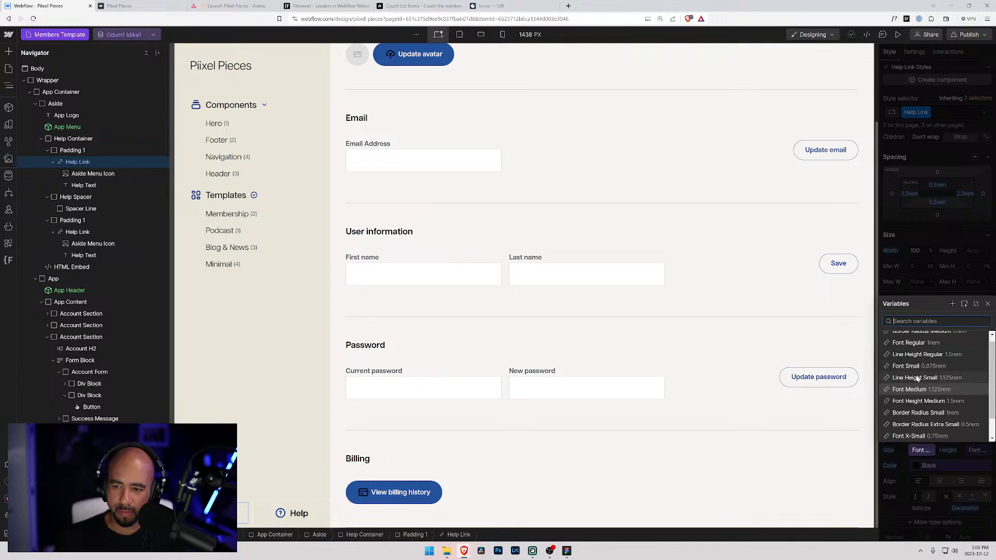
{"action": "scroll", "coordinate": [913, 358], "scroll_direction": "up", "scroll_amount": 1}
{"action": "left_click", "coordinate": [908, 349]}
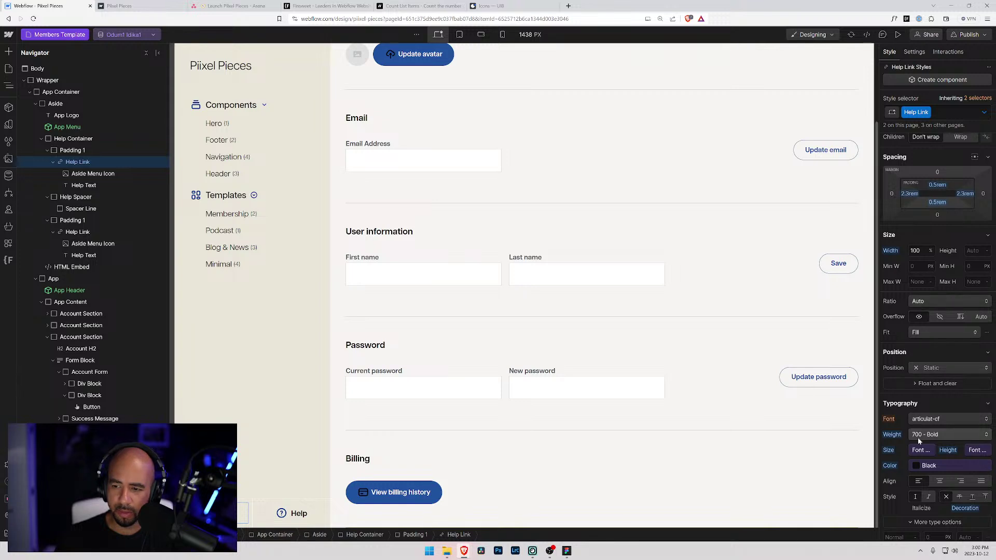
{"action": "left_click", "coordinate": [977, 449]}
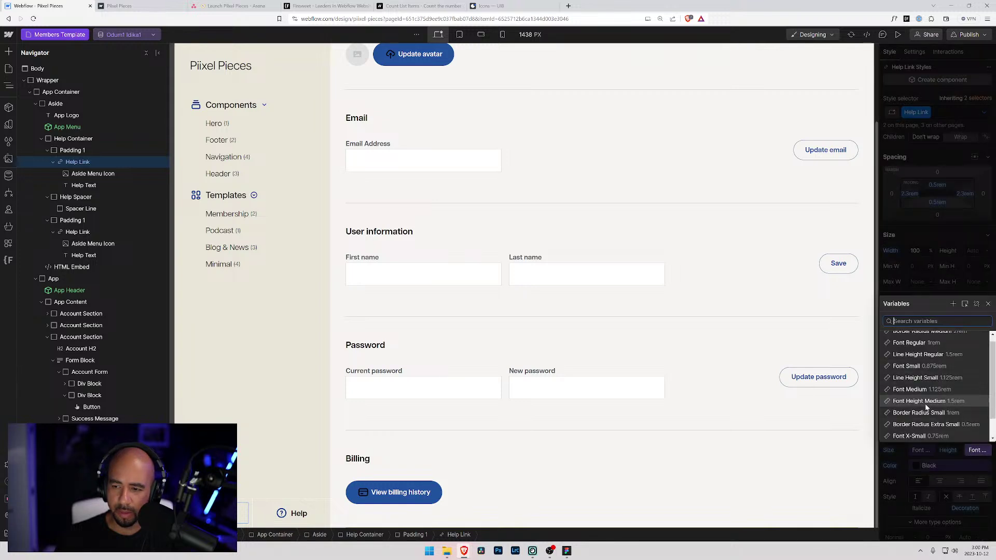
{"action": "left_click", "coordinate": [920, 354]}
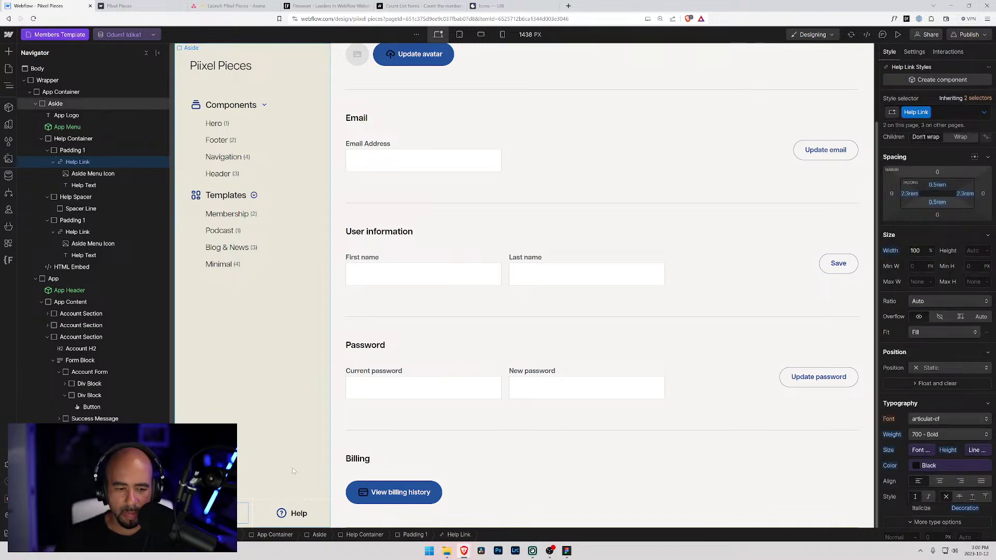
- Give the first Help icon the Icon Small combo class and adjust its width
{"action": "left_click", "coordinate": [93, 173]}
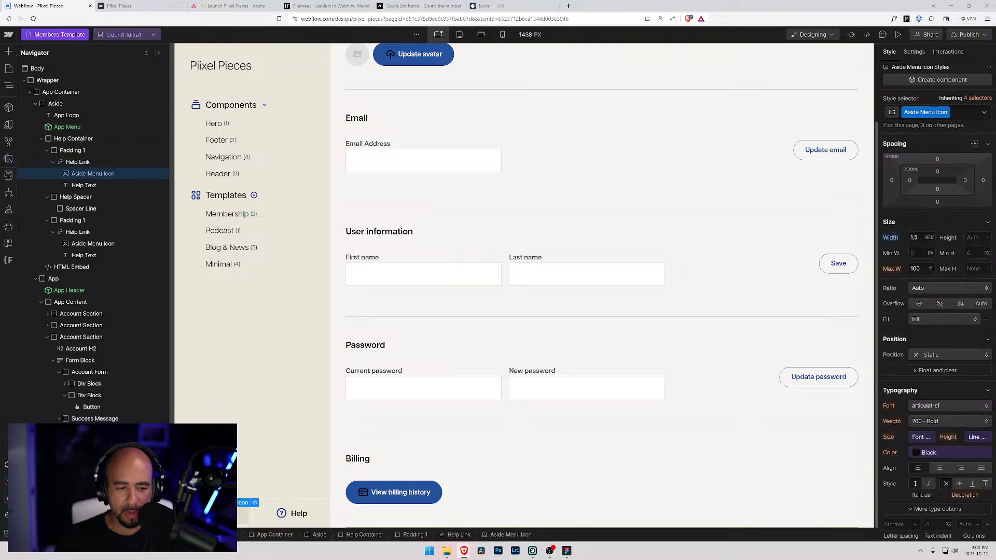
{"action": "right_click", "coordinate": [746, 281]}
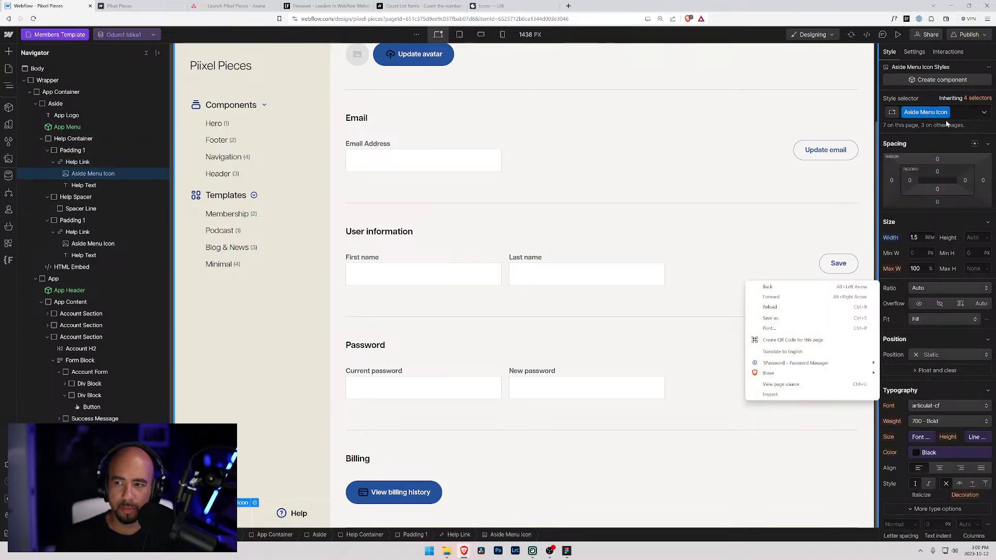
{"action": "left_click", "coordinate": [963, 114]}
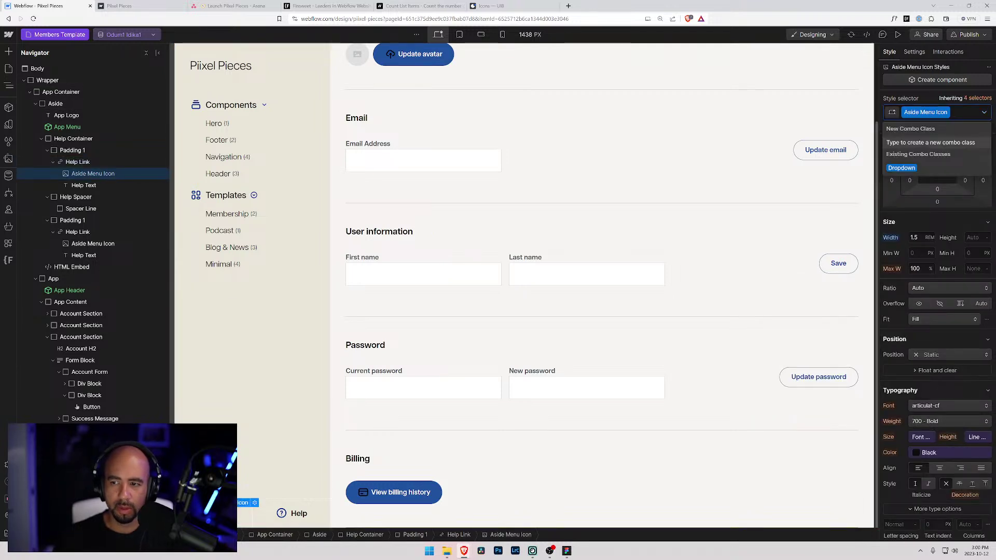
{"action": "type", "text": "icon small"}
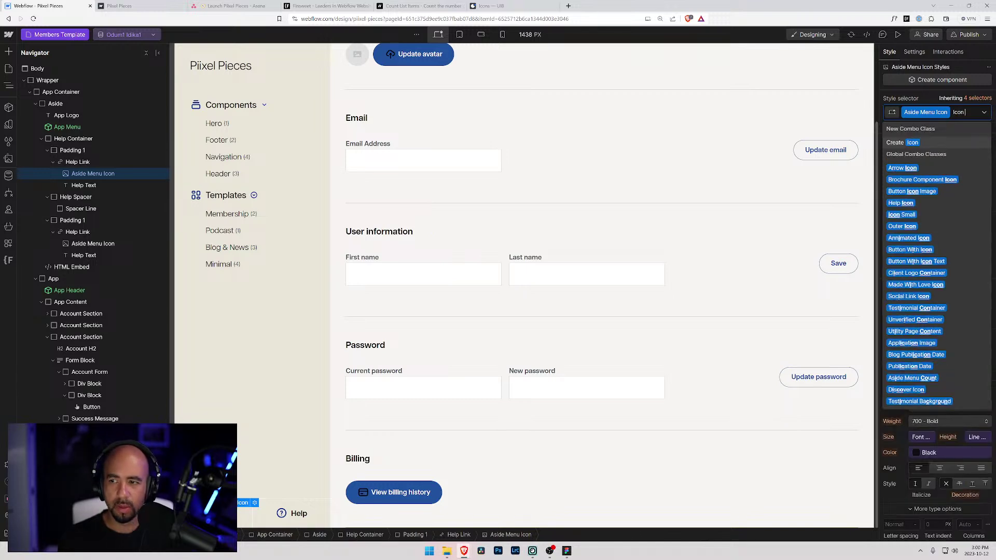
{"action": "key", "text": "Return"}
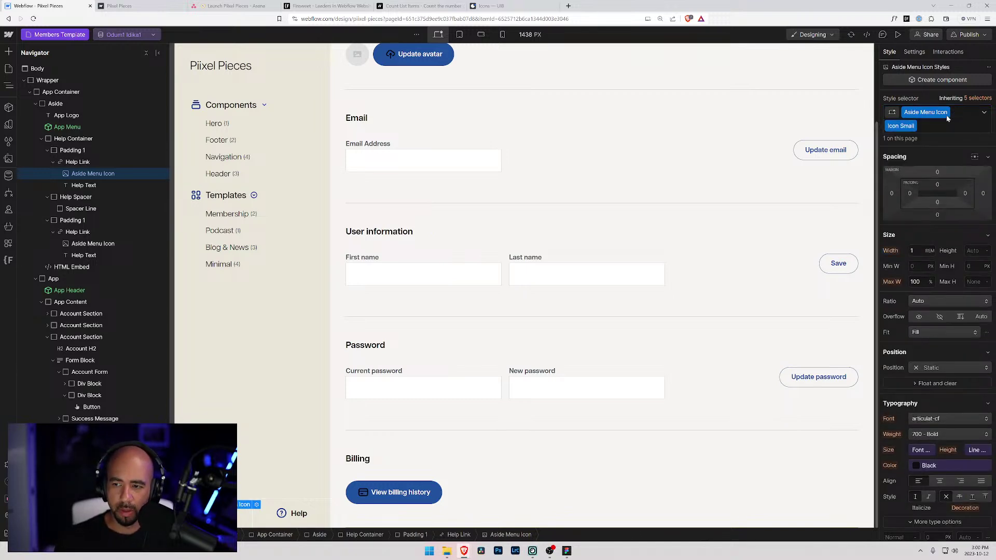
{"action": "left_click", "coordinate": [911, 251]}
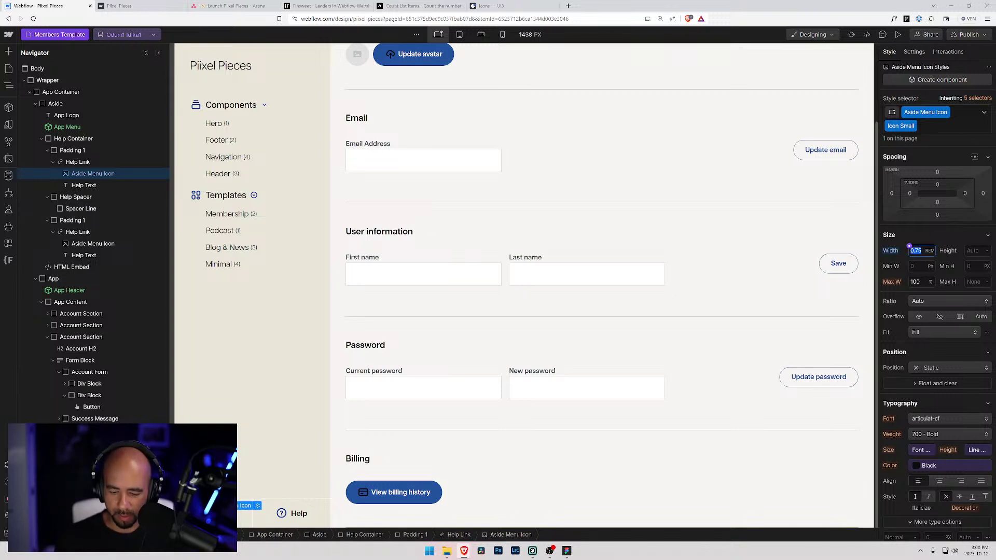
{"action": "key", "text": "Return"}
{"action": "left_click", "coordinate": [909, 234]}
{"action": "left_click", "coordinate": [921, 234]}
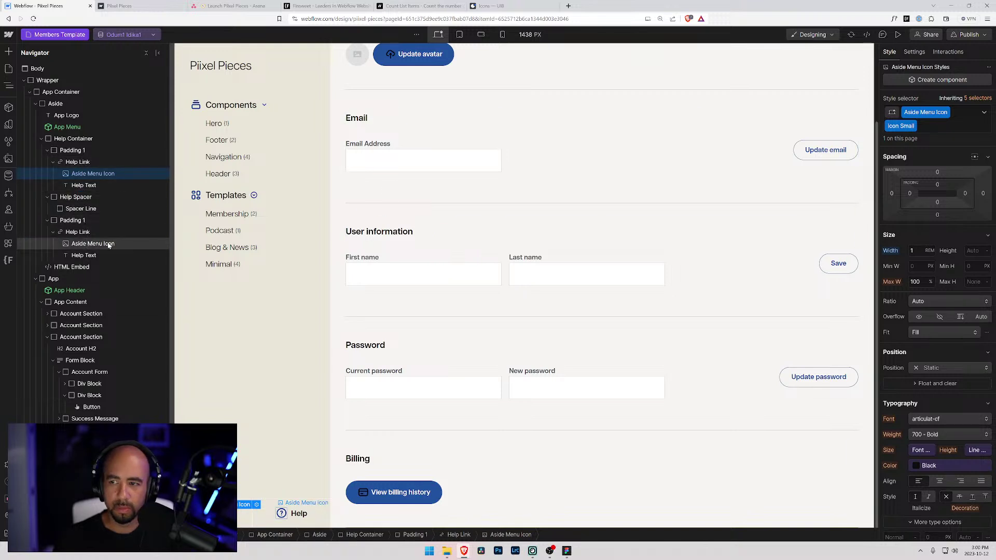
- Apply Icon Small to the second Help icon and set its width to 1.25rem
{"action": "left_click", "coordinate": [88, 244]}
{"action": "key", "text": "ctrl+Return"}
{"action": "type", "text": "icon"}
{"action": "key", "text": "Return"}
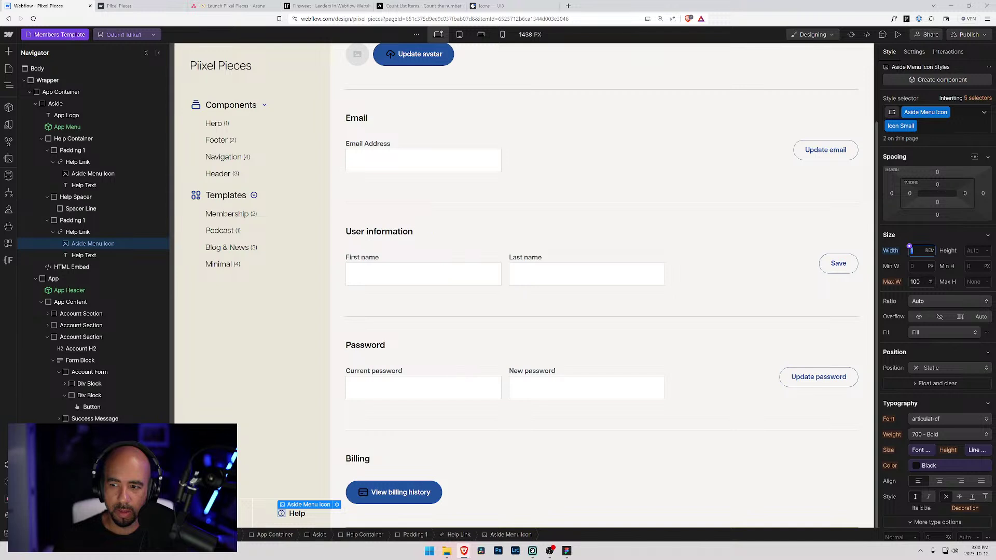
{"action": "type", "text": ".25"}
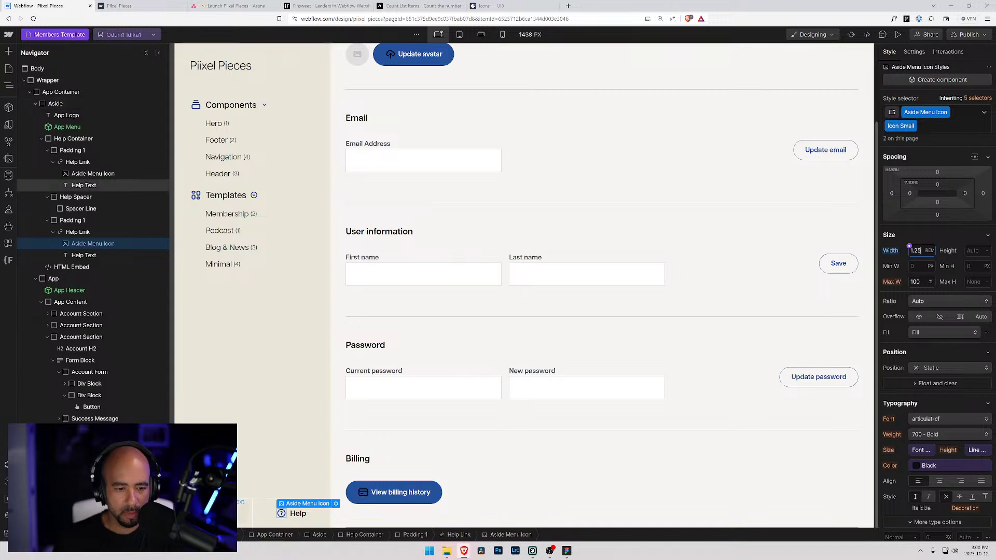
{"action": "left_click", "coordinate": [83, 186]}
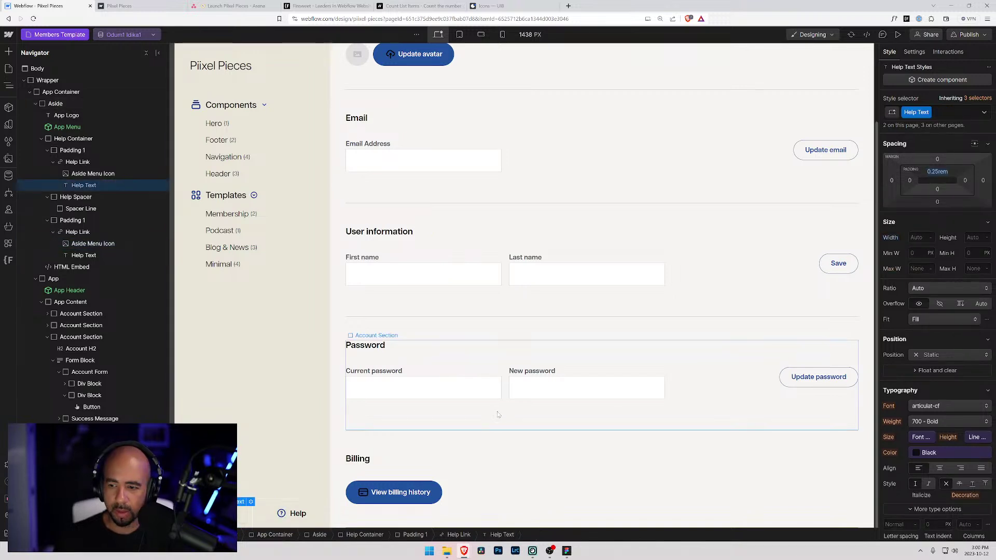
- Set the Help Link's font size to the Font Small (0.875rem) variable
{"action": "left_click", "coordinate": [72, 162]}
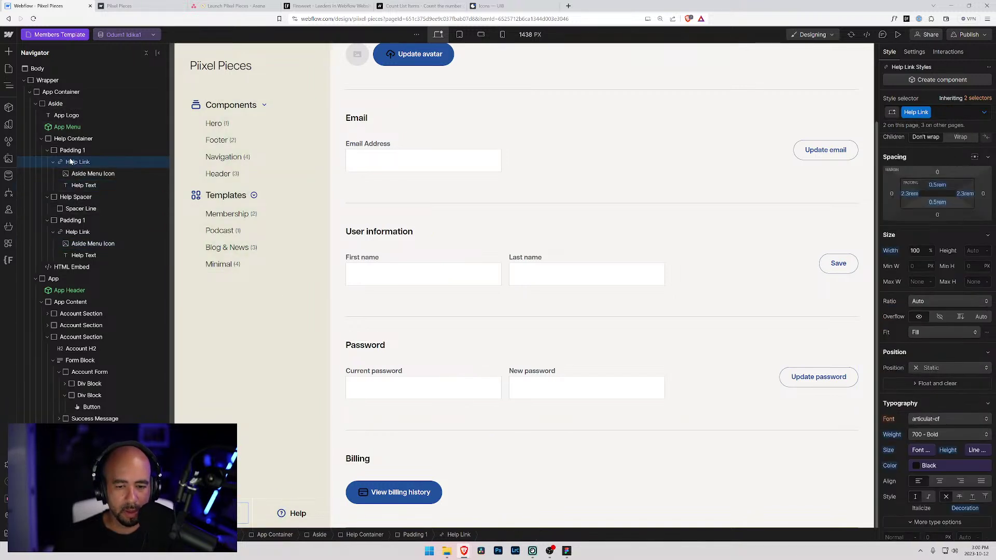
{"action": "left_click", "coordinate": [919, 450]}
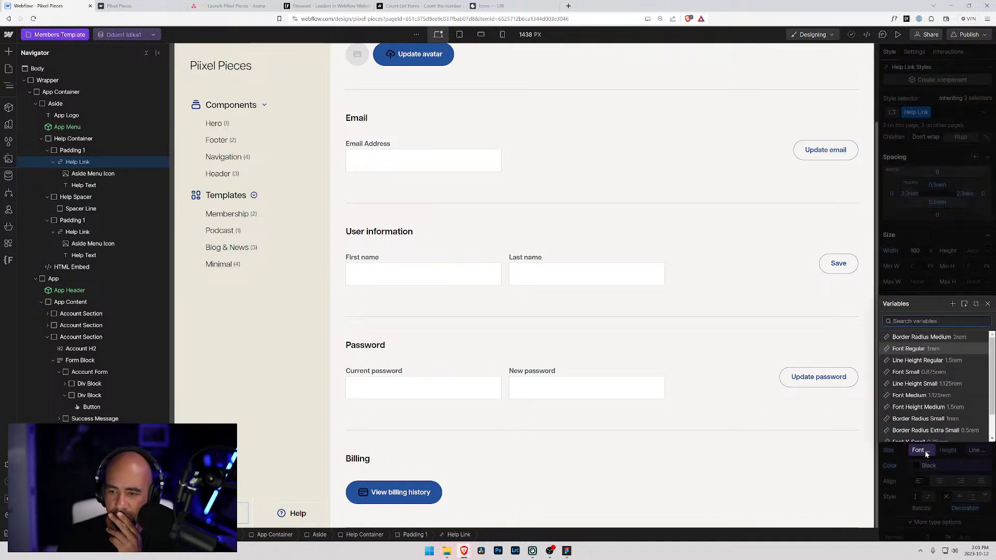
{"action": "scroll", "coordinate": [926, 374], "scroll_direction": "down", "scroll_amount": 1}
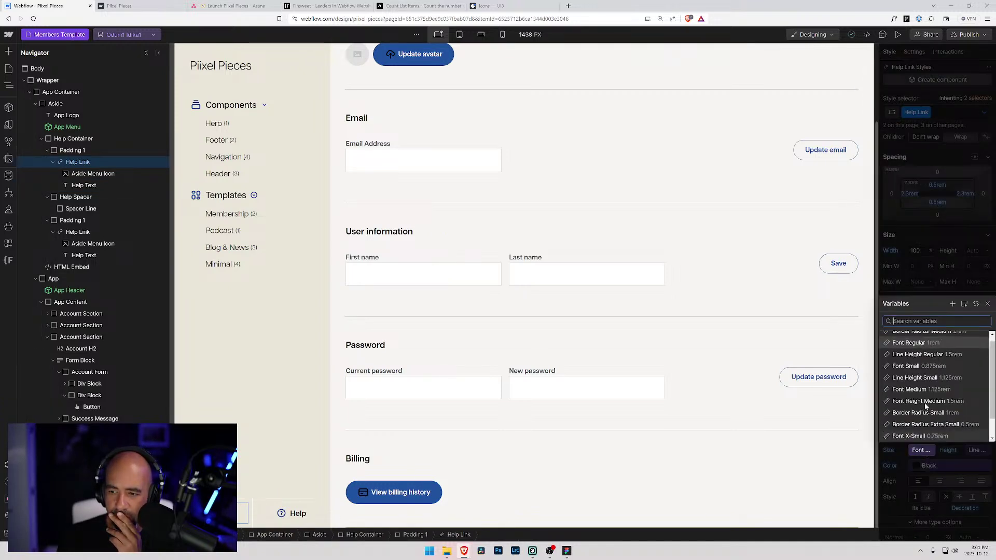
{"action": "left_click", "coordinate": [926, 366]}
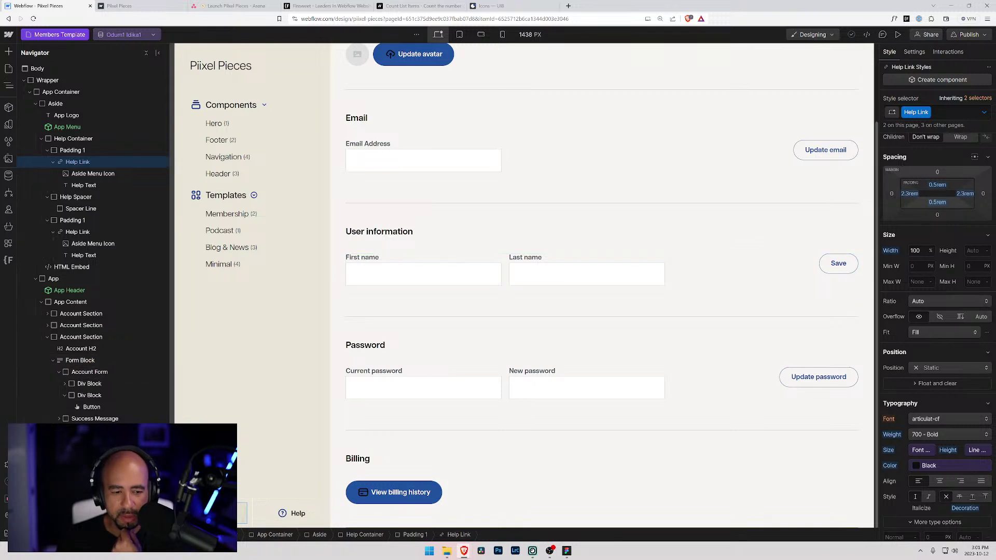
{"action": "left_click", "coordinate": [94, 173]}
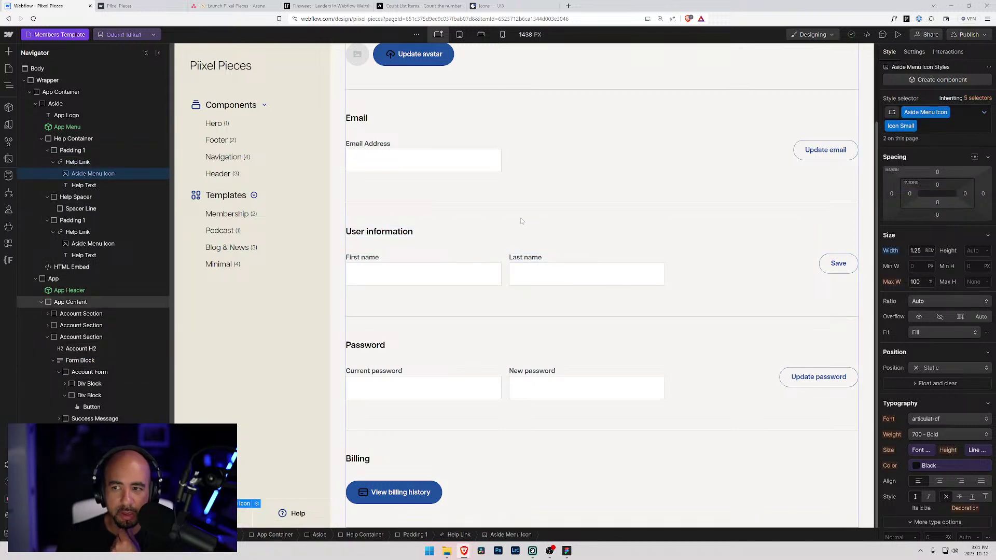
- Remove all unused site styles with Clean Up
{"action": "left_click", "coordinate": [913, 126]}
{"action": "left_click", "coordinate": [913, 140]}
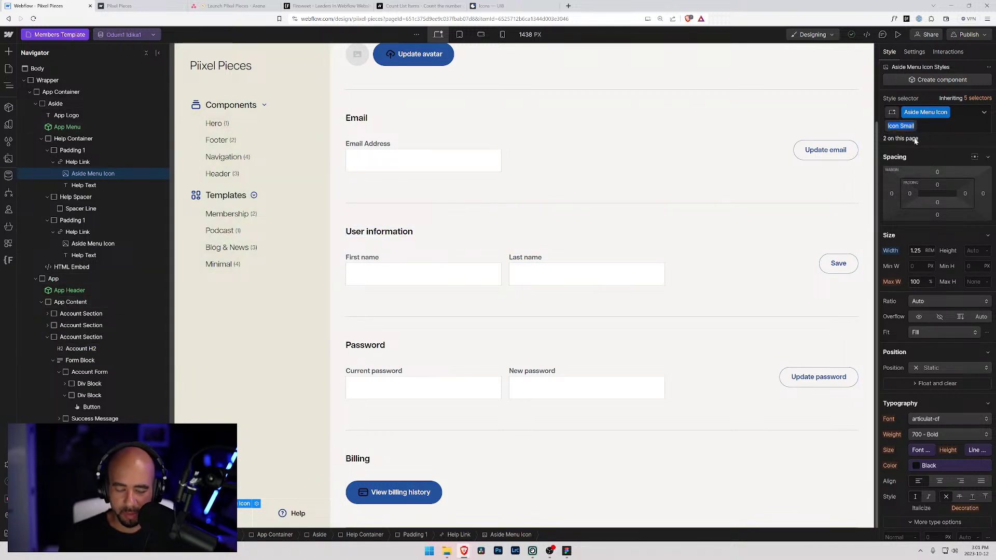
{"action": "type", "text": "Help Icon"}
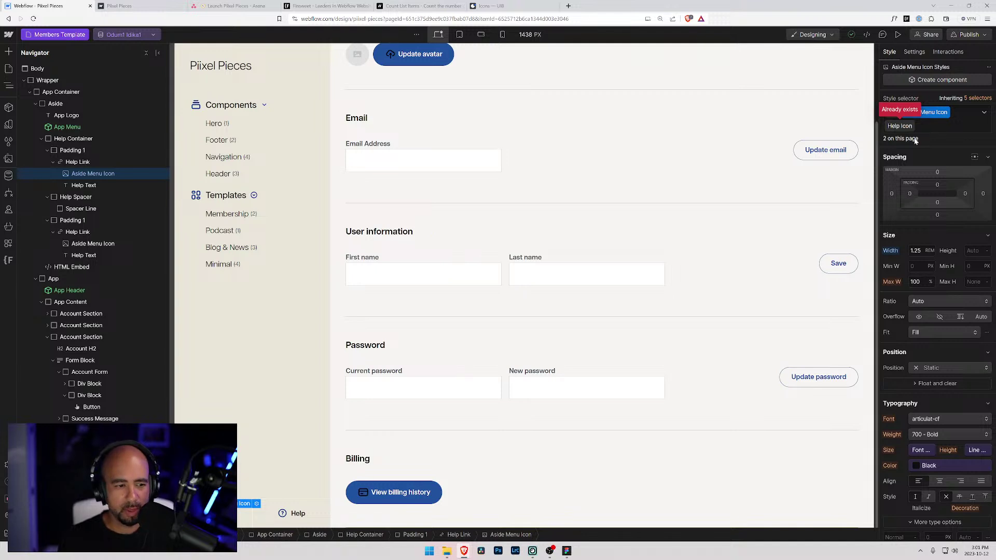
{"action": "key", "text": "Escape"}
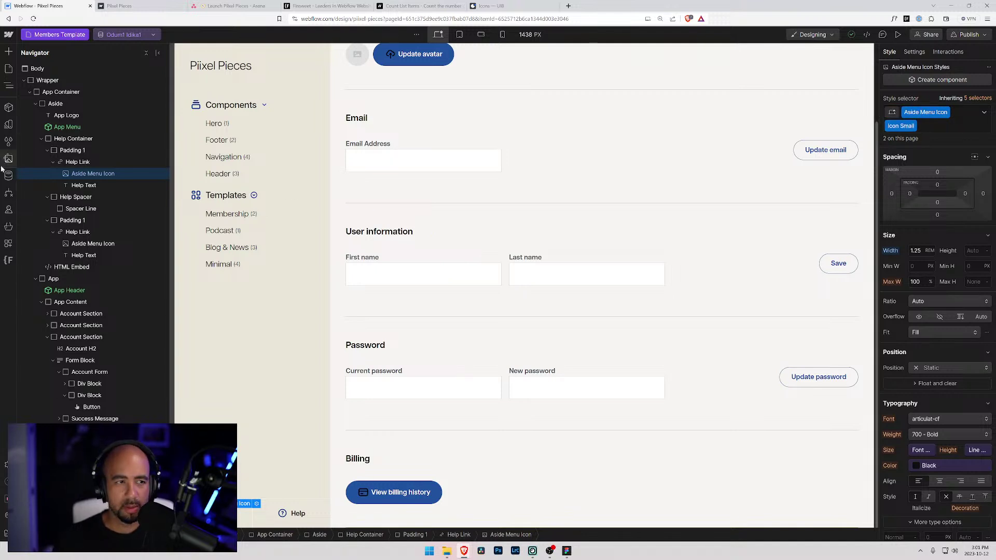
{"action": "left_click", "coordinate": [9, 142]}
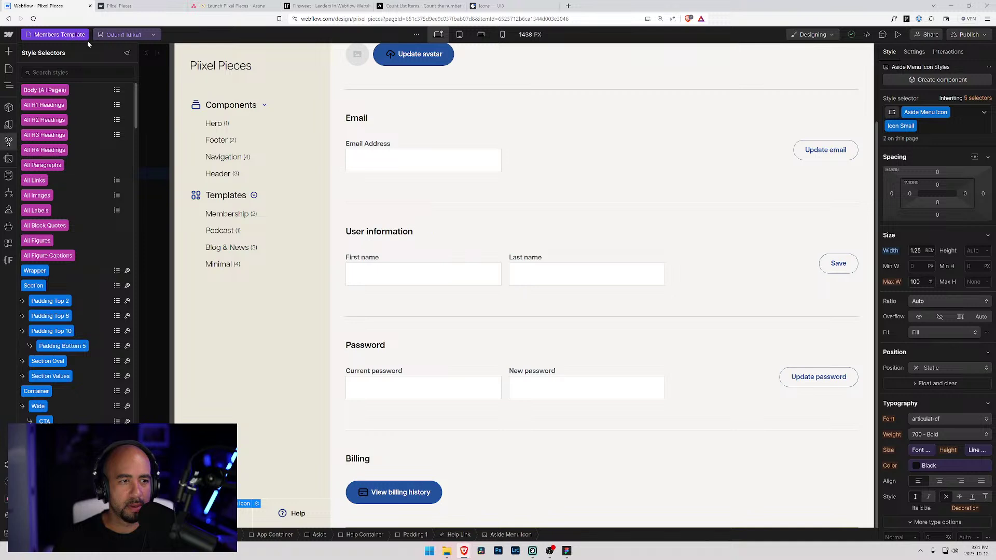
{"action": "left_click", "coordinate": [130, 53]}
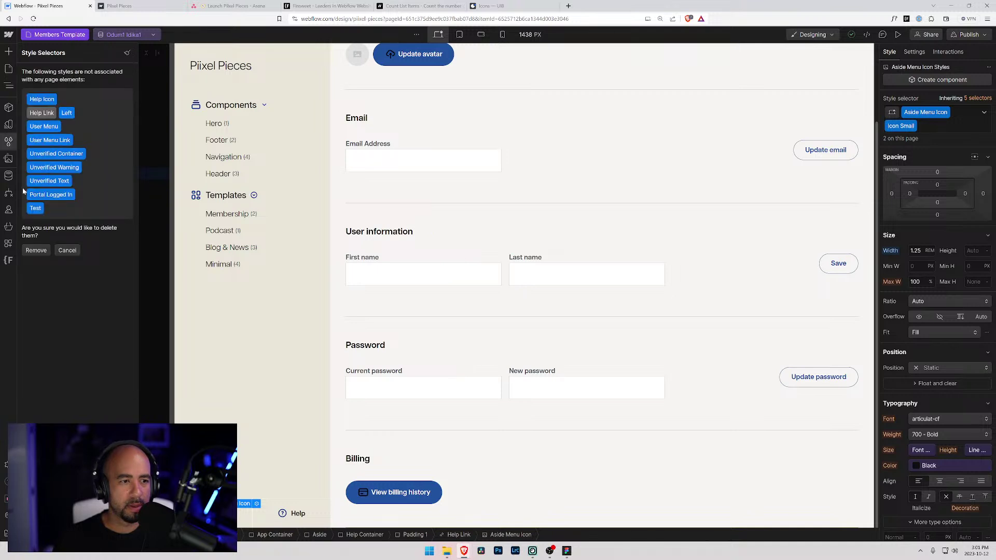
{"action": "left_click", "coordinate": [35, 250]}
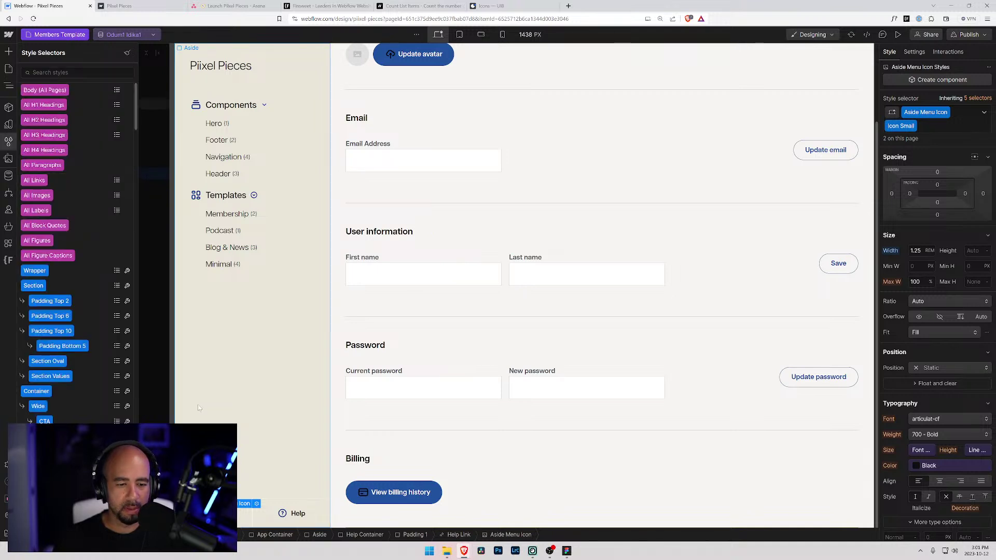
- Rename the Icon Small class to Help Icon
{"action": "left_click", "coordinate": [914, 126]}
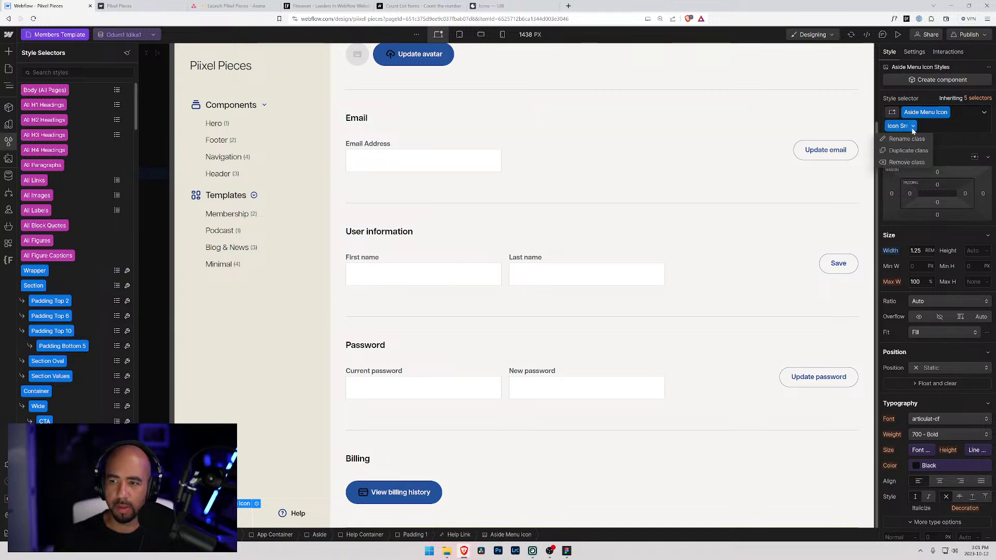
{"action": "left_click", "coordinate": [906, 139]}
{"action": "type", "text": "Help Icon"}
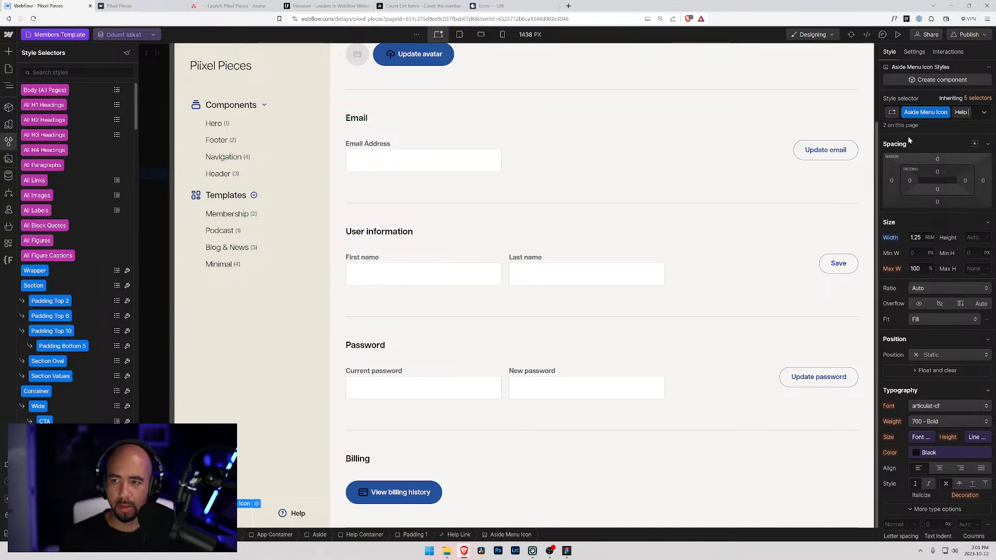
{"action": "key", "text": "Return"}
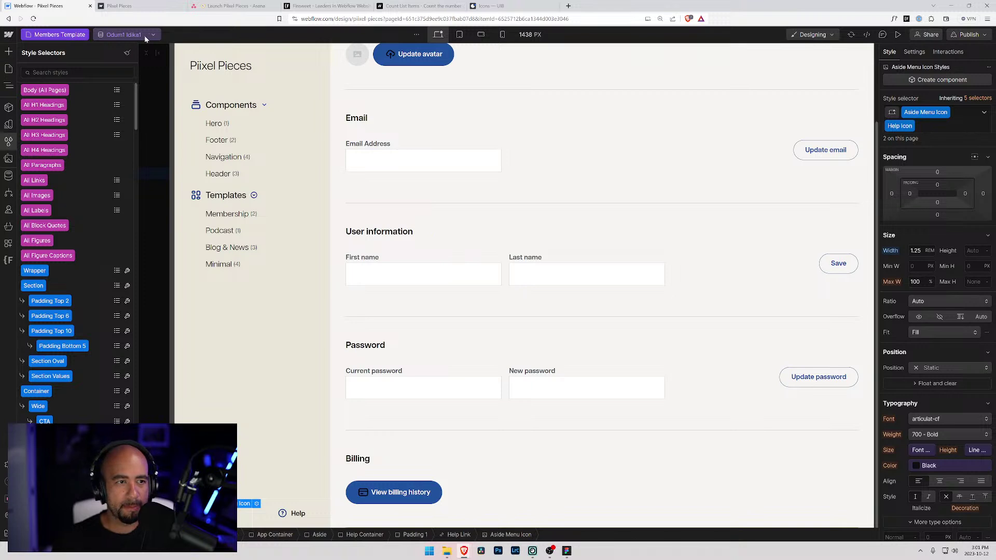
{"action": "left_click", "coordinate": [8, 68]}
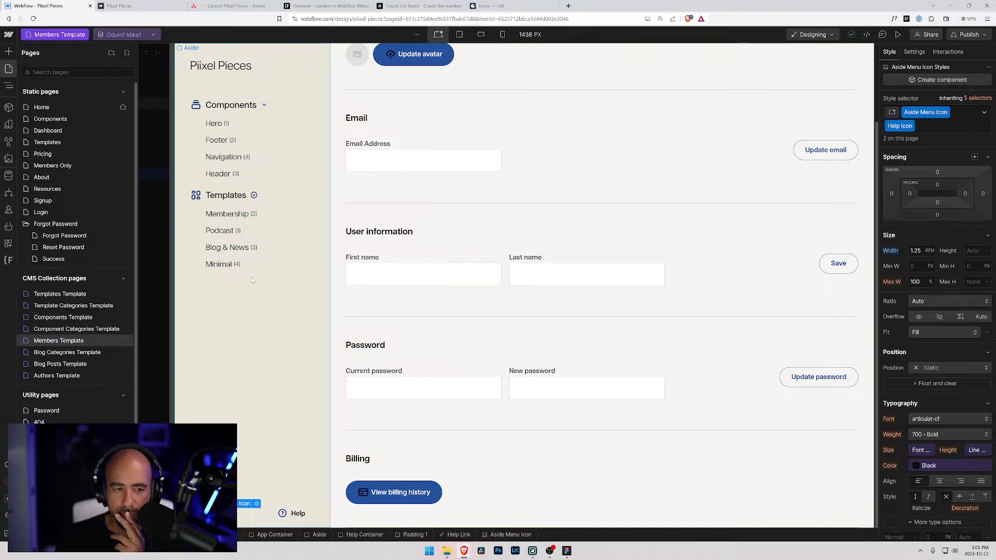
{"action": "left_click", "coordinate": [218, 271]}
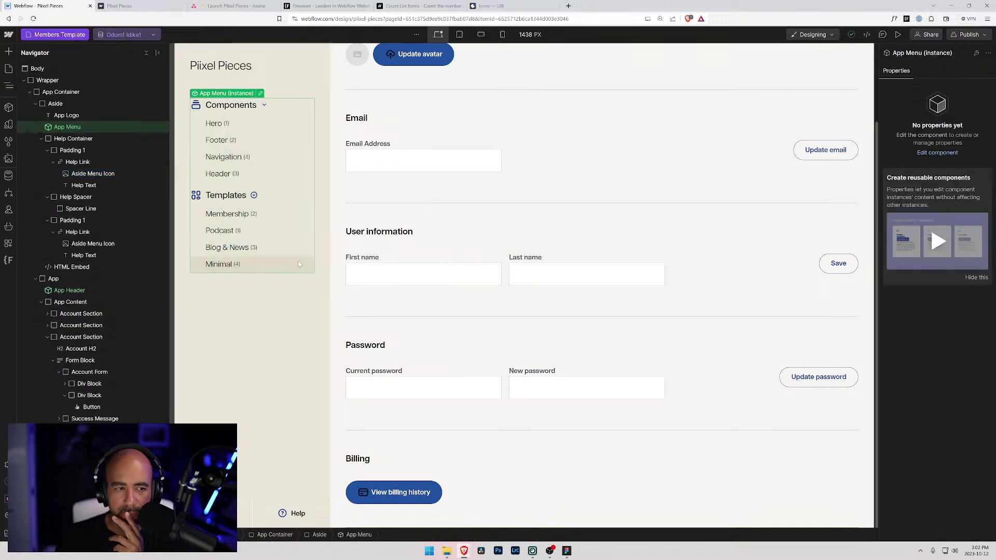
{"action": "left_click", "coordinate": [78, 267]}
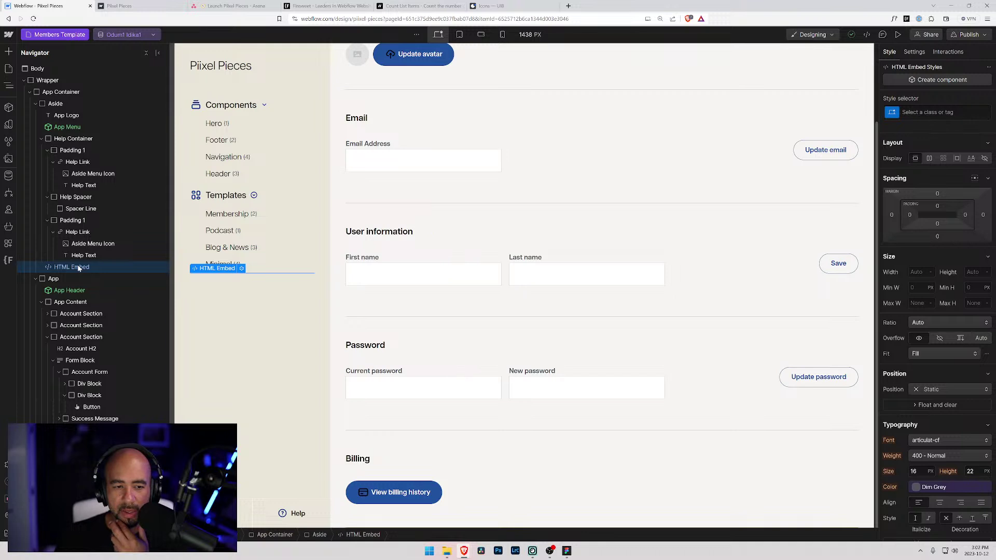
{"action": "left_click", "coordinate": [241, 269]}
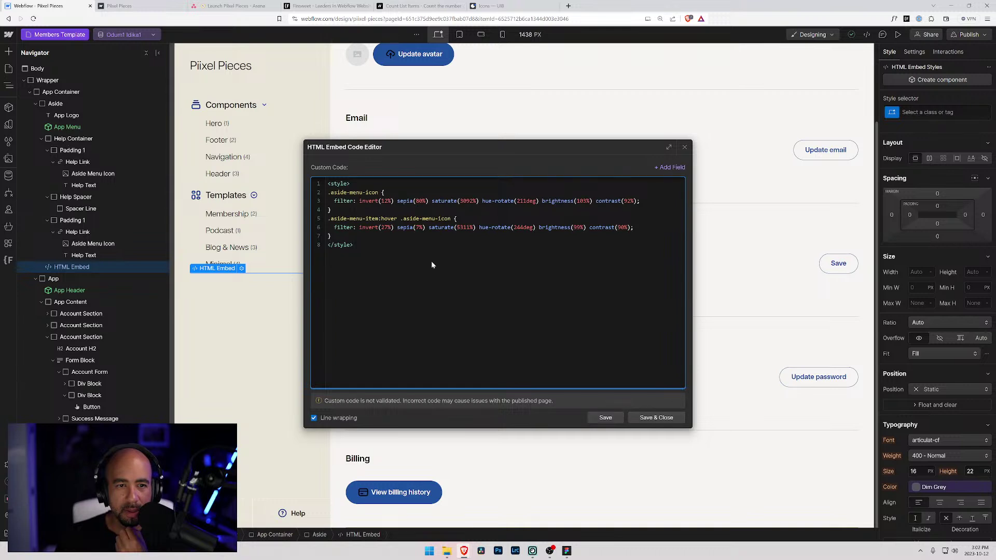
{"action": "left_click", "coordinate": [657, 418]}
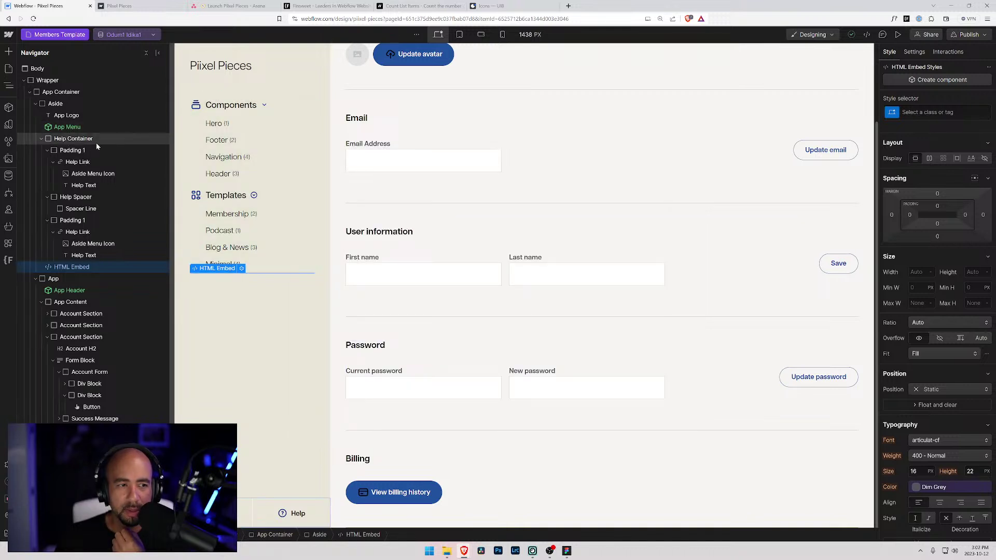
{"action": "left_click", "coordinate": [57, 128]}
{"action": "left_click", "coordinate": [41, 138]}
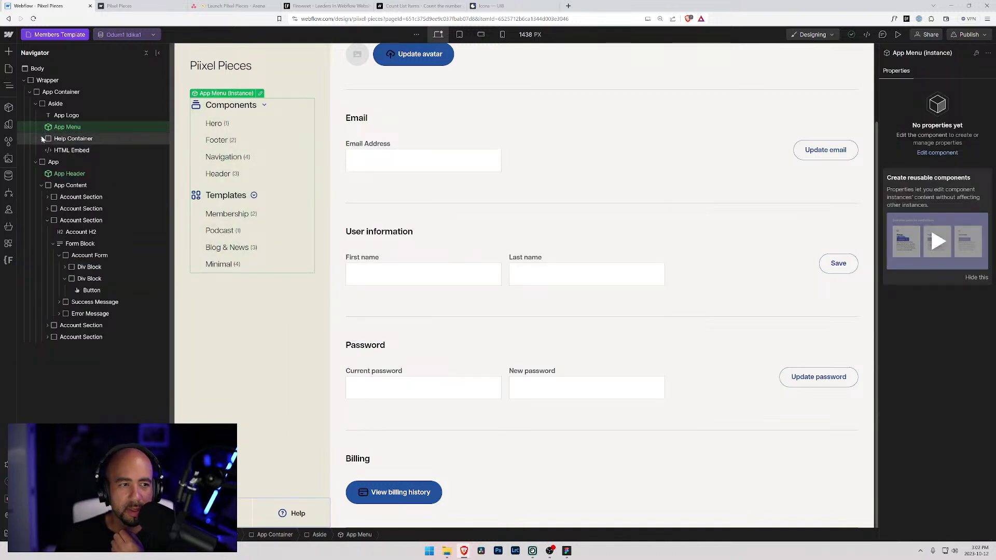
{"action": "left_click", "coordinate": [56, 151]}
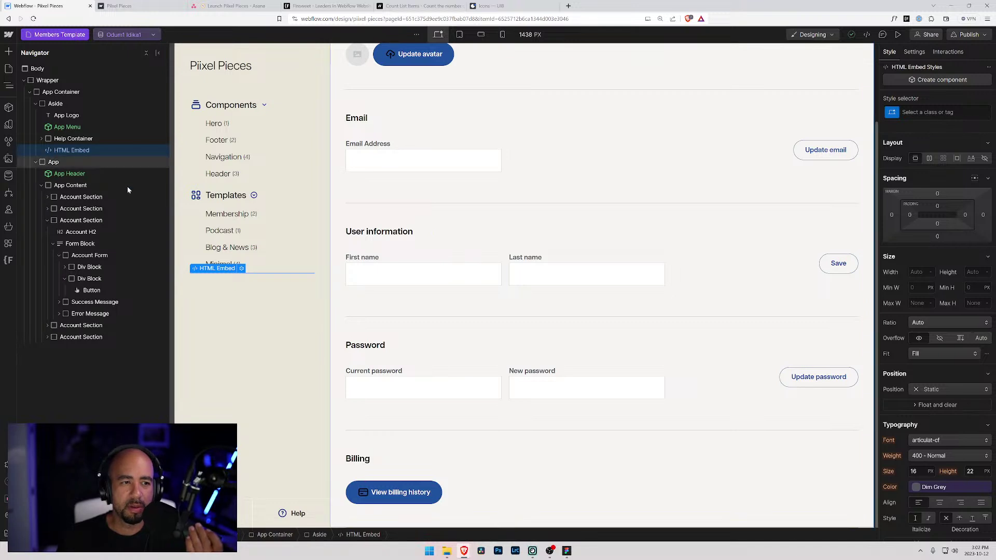
{"action": "left_click", "coordinate": [242, 269]}
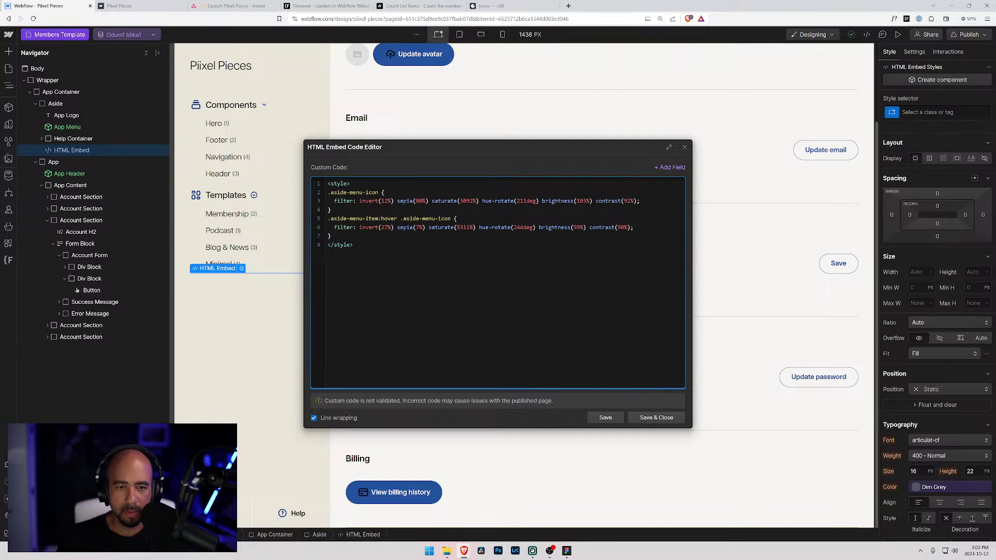
{"action": "left_click", "coordinate": [684, 148]}
{"action": "left_click", "coordinate": [282, 513]}
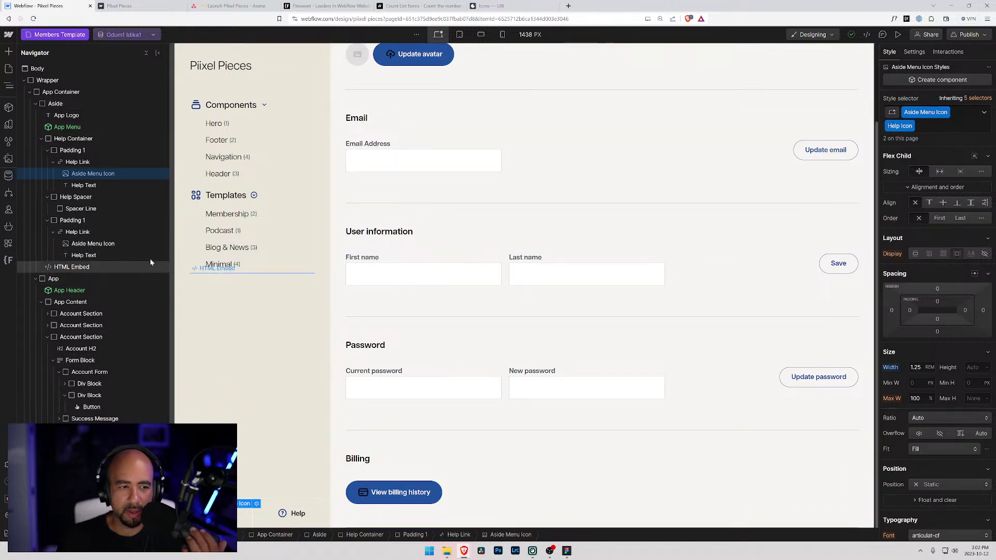
{"action": "left_click", "coordinate": [75, 267]}
- Copy the .aside-menu-icon filter rule below itself and append .help-icon to the copy's selector
{"action": "left_click", "coordinate": [241, 269]}
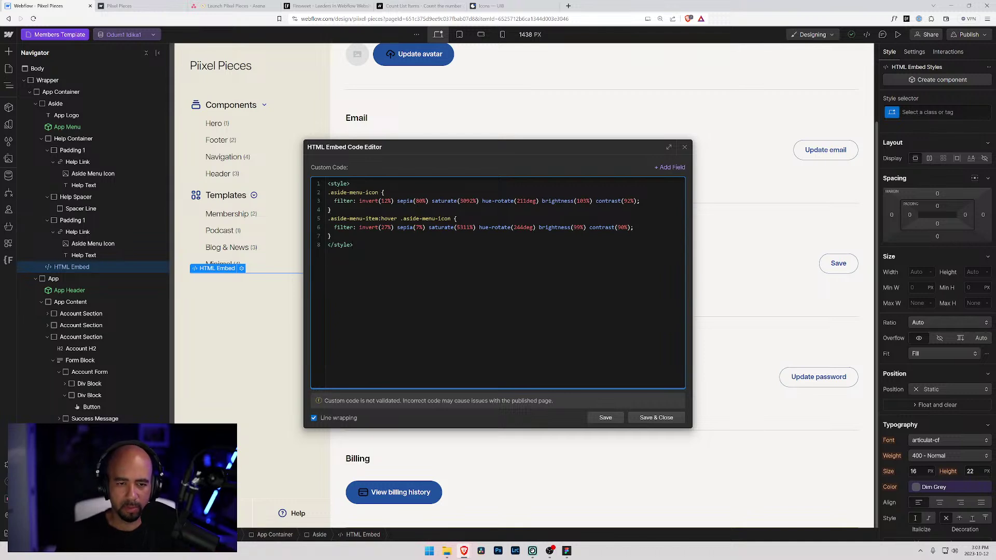
{"action": "key", "text": "shift+Up"}
{"action": "key", "text": "shift+Up"}
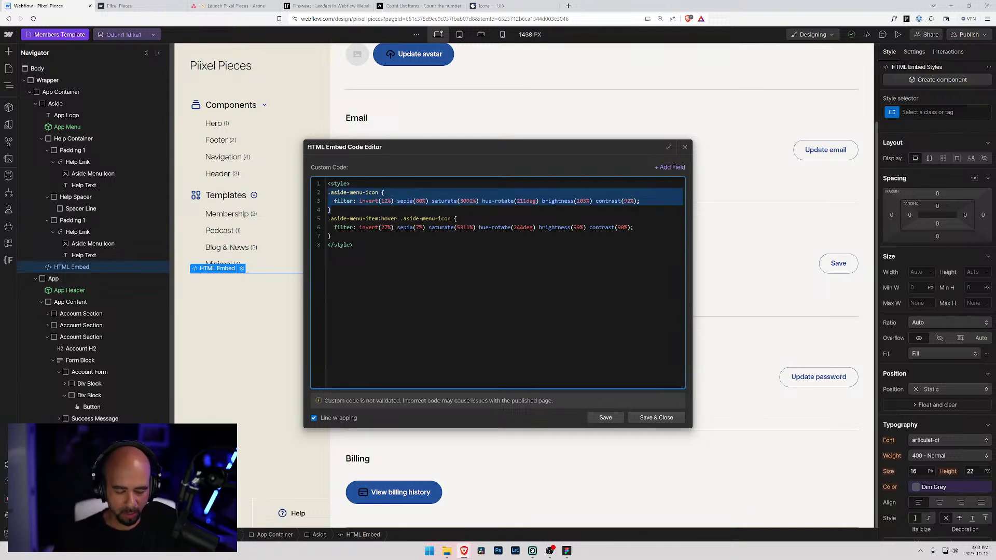
{"action": "key", "text": "ctrl+c"}
{"action": "key", "text": "Right"}
{"action": "key", "text": "Return"}
{"action": "key", "text": "Return"}
{"action": "key", "text": "Up"}
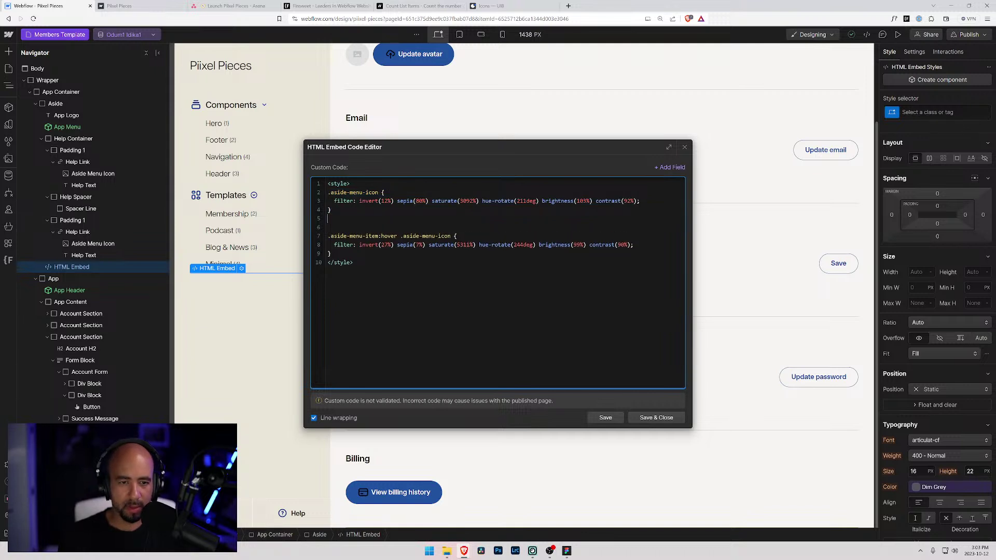
{"action": "key", "text": "ctrl+v"}
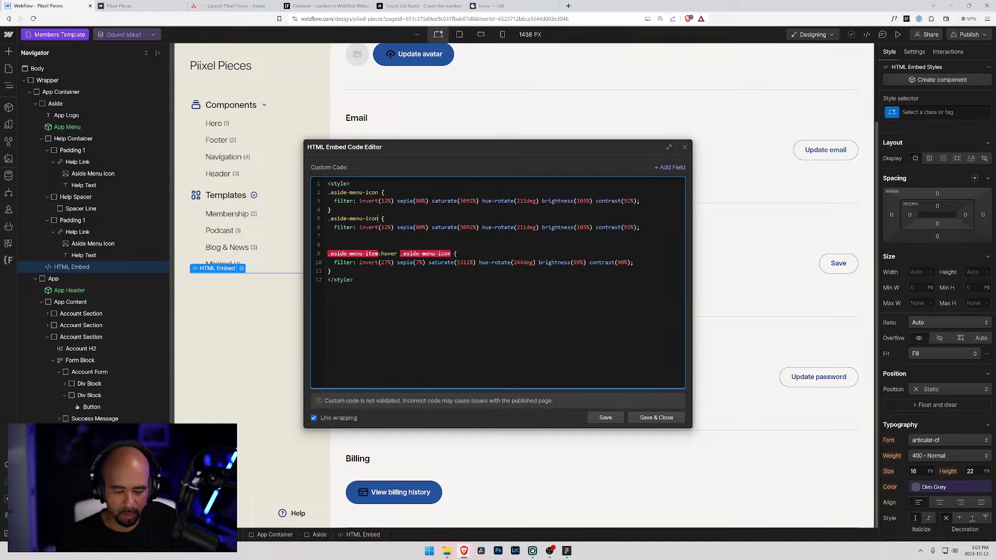
{"action": "type", "text": "."}
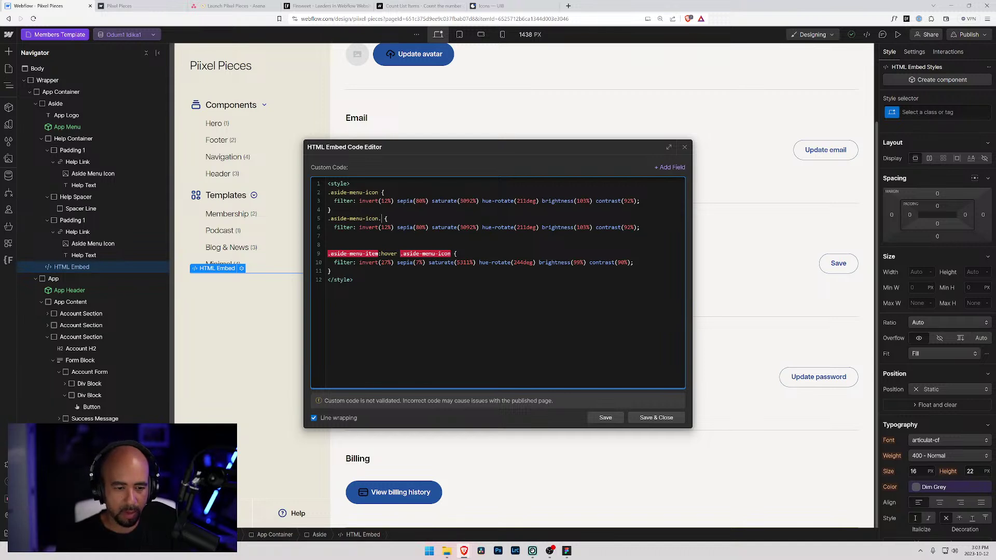
{"action": "type", "text": "help"}
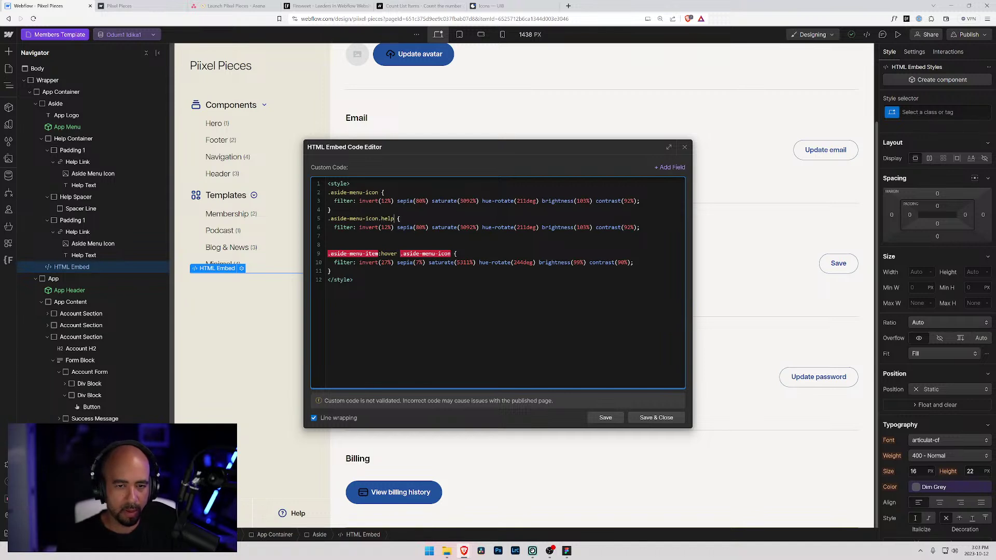
{"action": "type", "text": "-icon"}
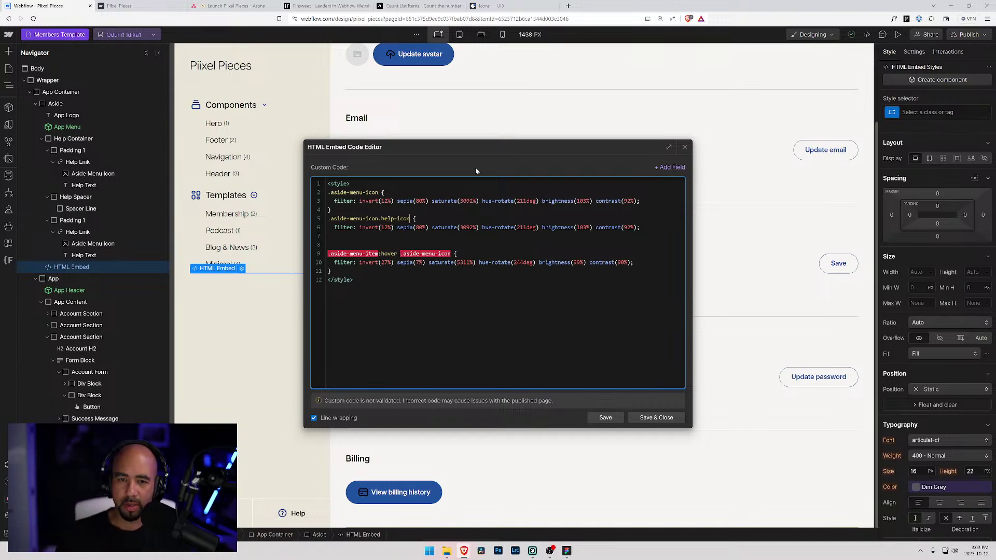
- Search 'hex colour to css filter' in a new tab and open Isotropic's Hex Color To CSS Filter Converter
{"action": "left_click", "coordinate": [568, 6]}
{"action": "type", "text": "css"}
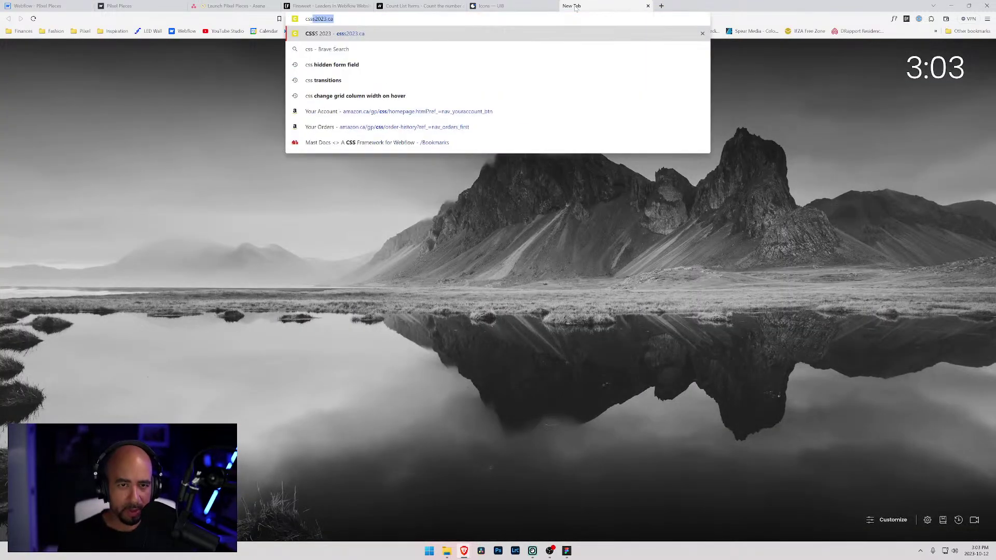
{"action": "type", "text": " to"}
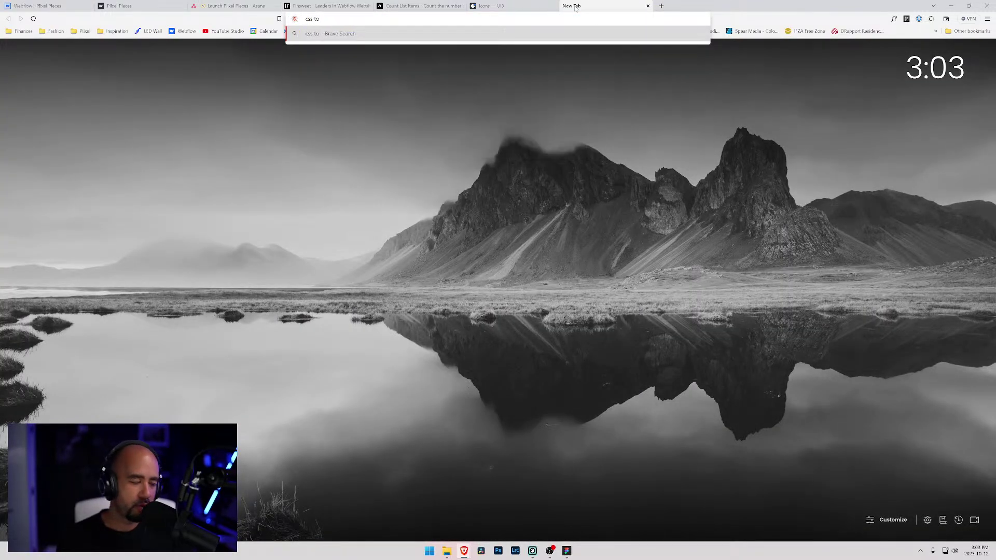
{"action": "type", "text": " filter"}
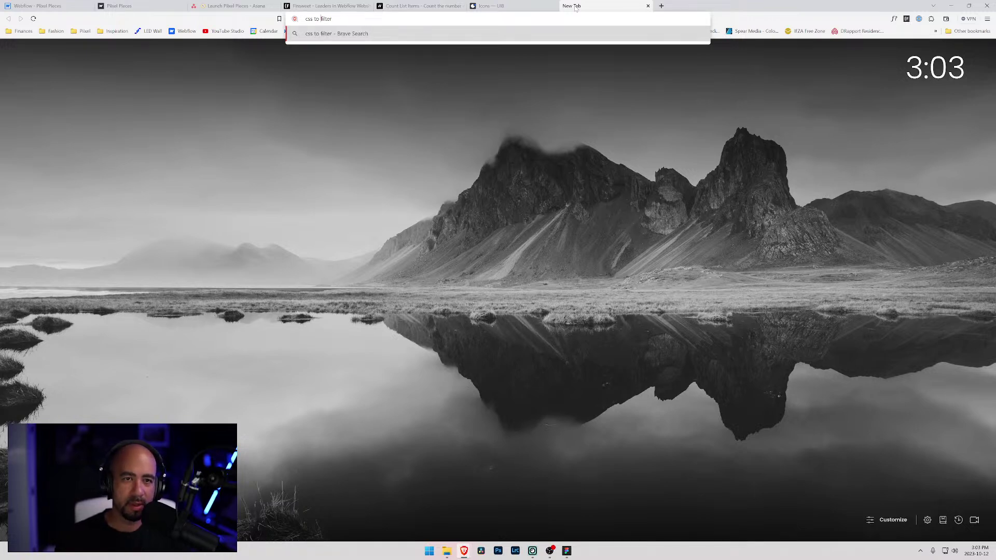
{"action": "key", "text": "Home"}
{"action": "type", "text": "hex colour t"}
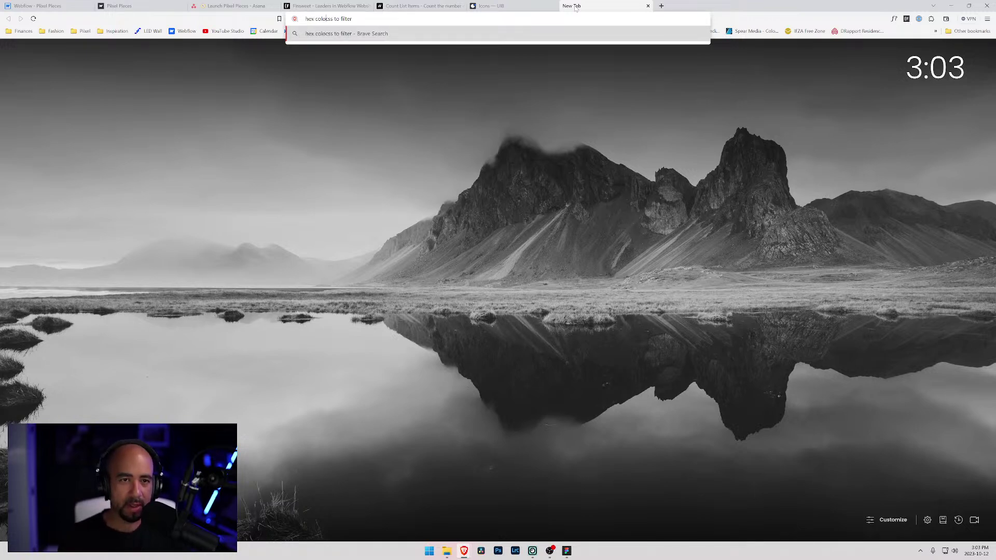
{"action": "type", "text": "o"}
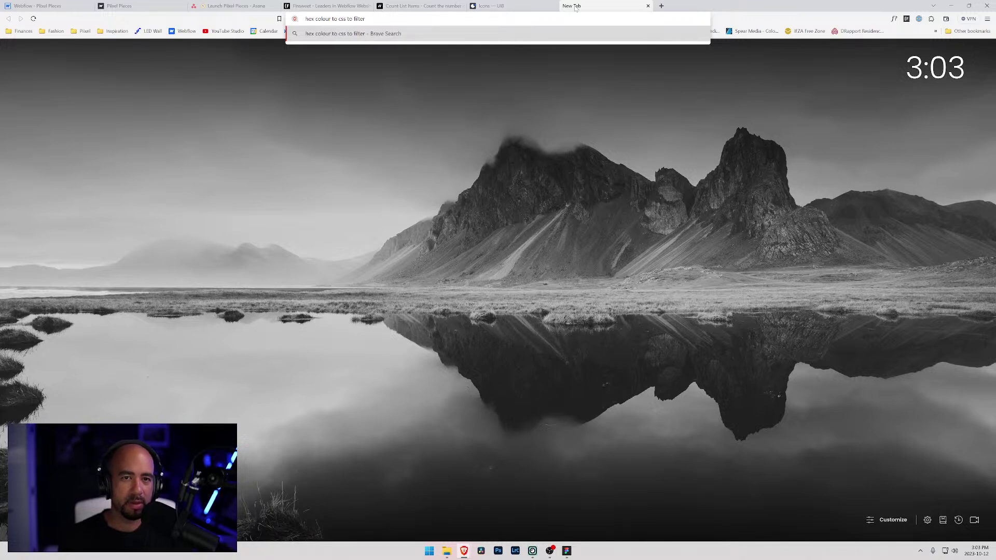
{"action": "key", "text": "ctrl+shift+Right"}
{"action": "key", "text": "BackSpace"}
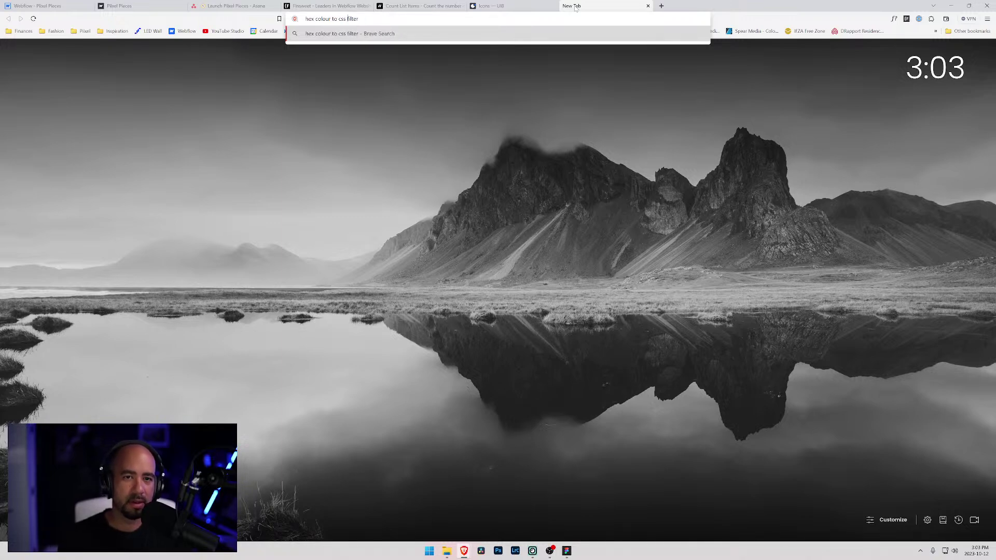
{"action": "key", "text": "Return"}
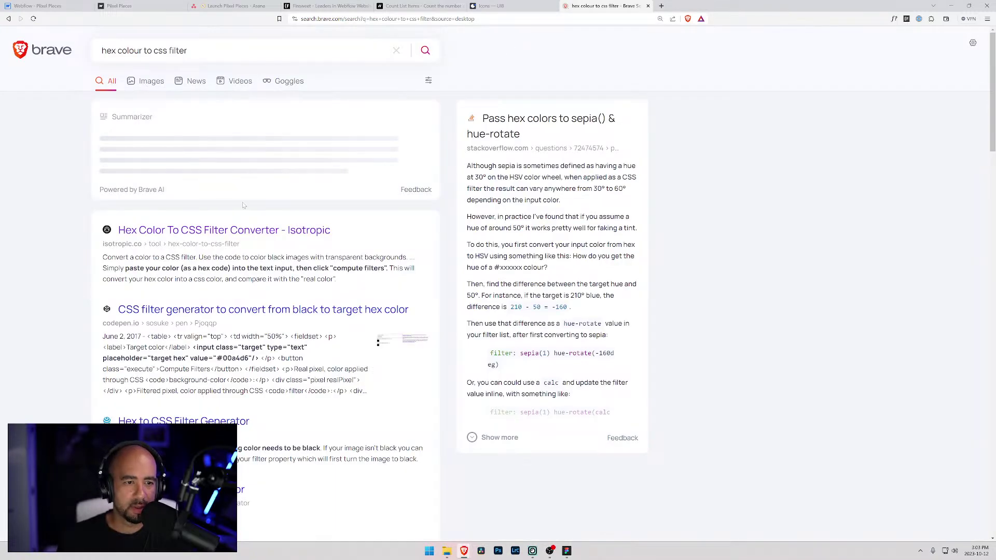
{"action": "left_click", "coordinate": [244, 230]}
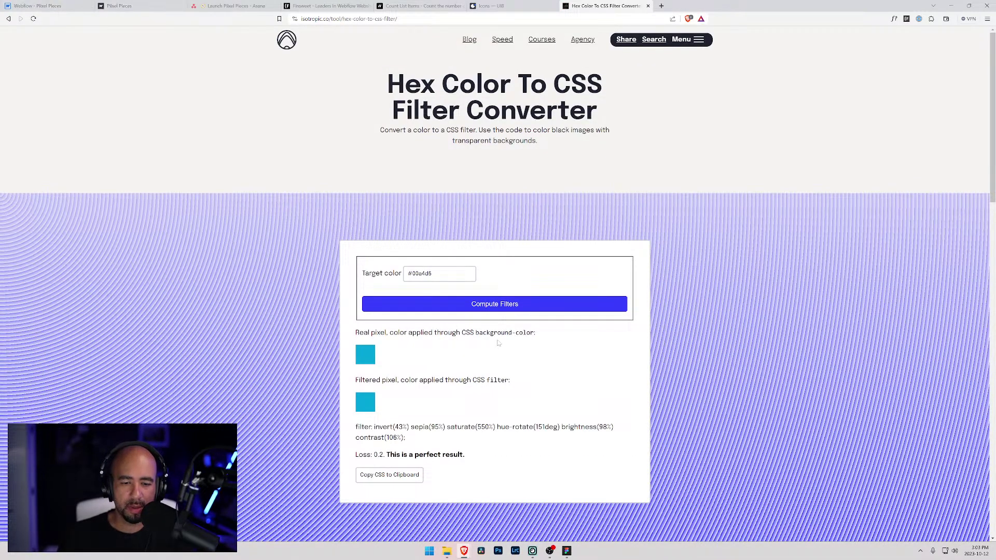
- Save the embed code and copy Dim Grey's value #51565c from the Variables panel
{"action": "left_click", "coordinate": [59, 6]}
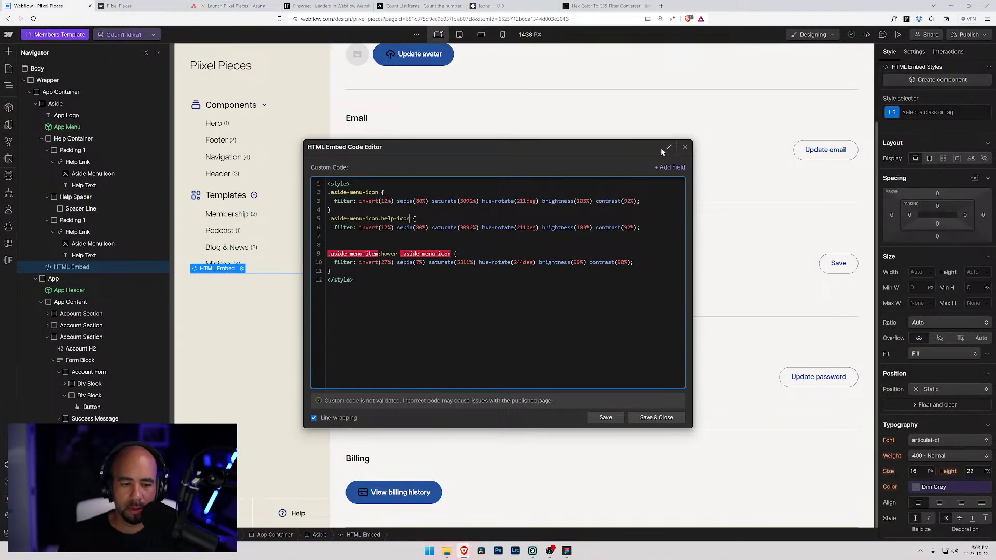
{"action": "left_click", "coordinate": [8, 128]}
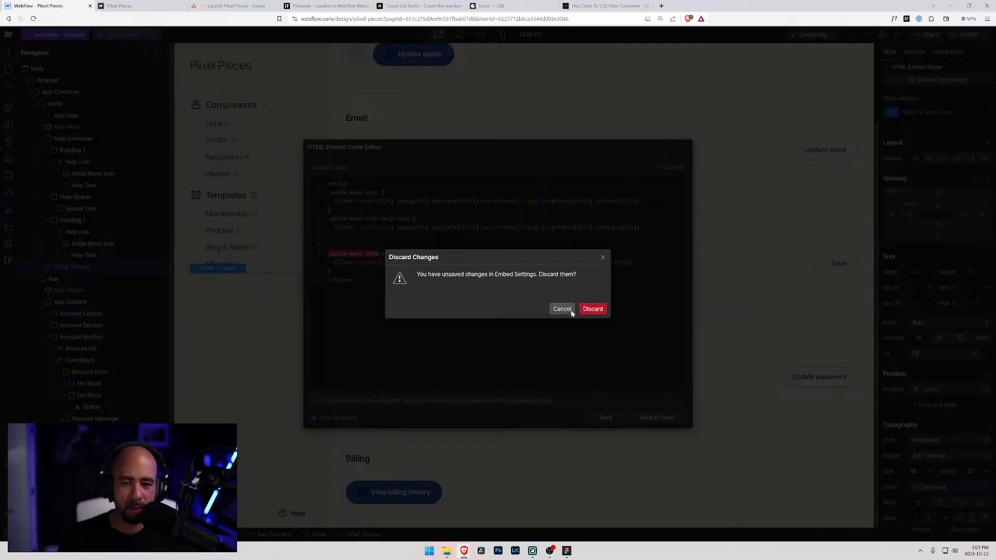
{"action": "left_click", "coordinate": [560, 309]}
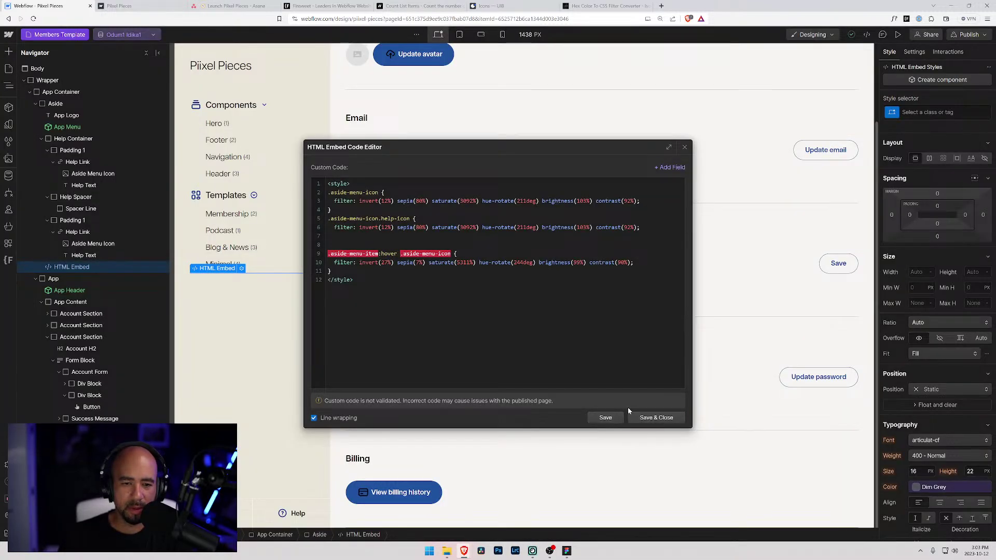
{"action": "left_click", "coordinate": [647, 418]}
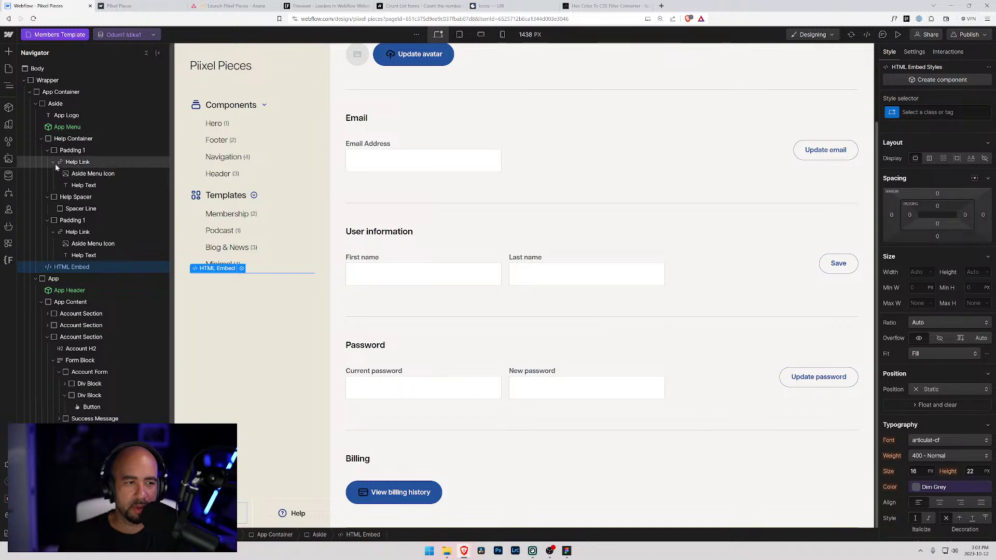
{"action": "left_click", "coordinate": [8, 124]}
{"action": "left_click", "coordinate": [140, 118]}
{"action": "key", "text": "ctrl+c"}
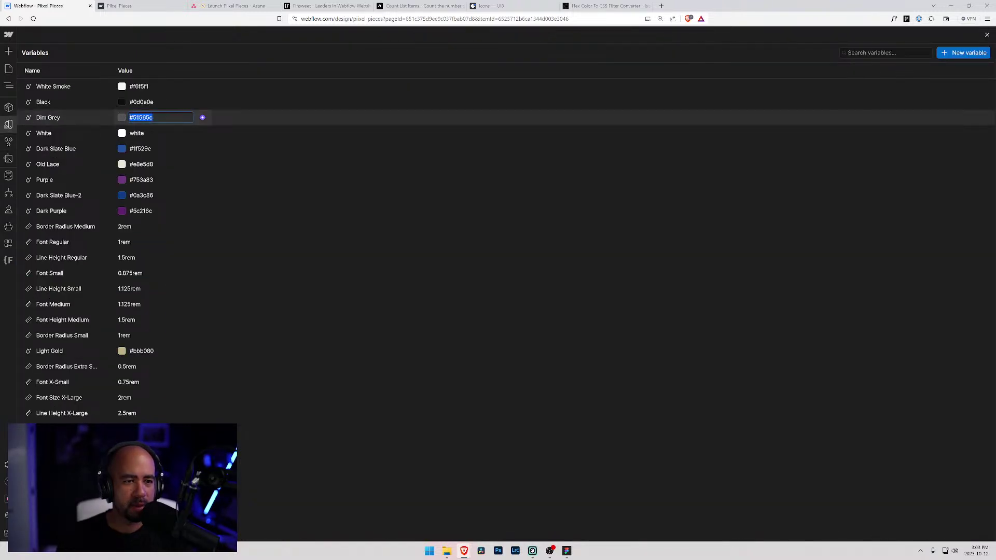
- Compute the CSS filter for #51565c in the converter and copy the resulting filter line
{"action": "left_click", "coordinate": [602, 7]}
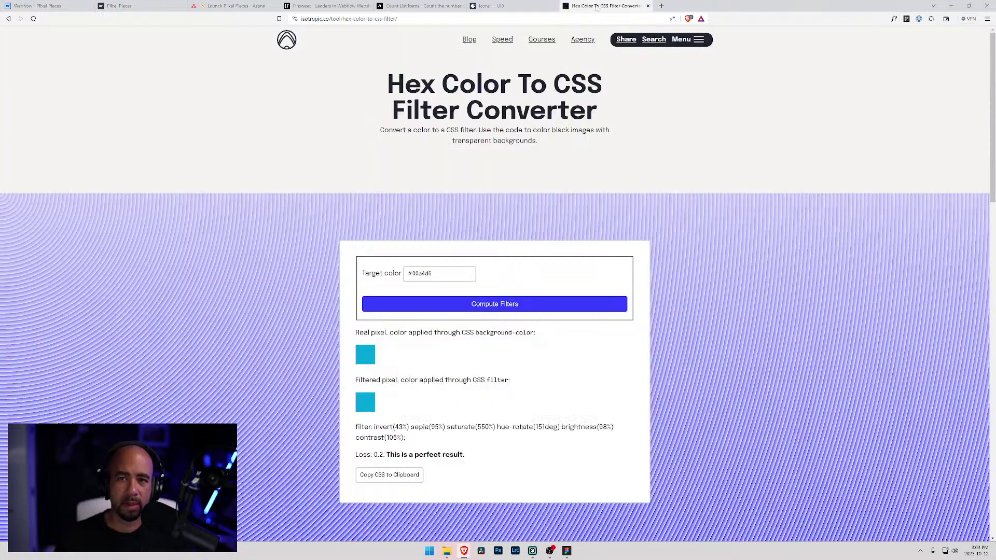
{"action": "left_click_drag", "start_coordinate": [441, 273], "coordinate": [363, 273]}
{"action": "key", "text": "ctrl+v"}
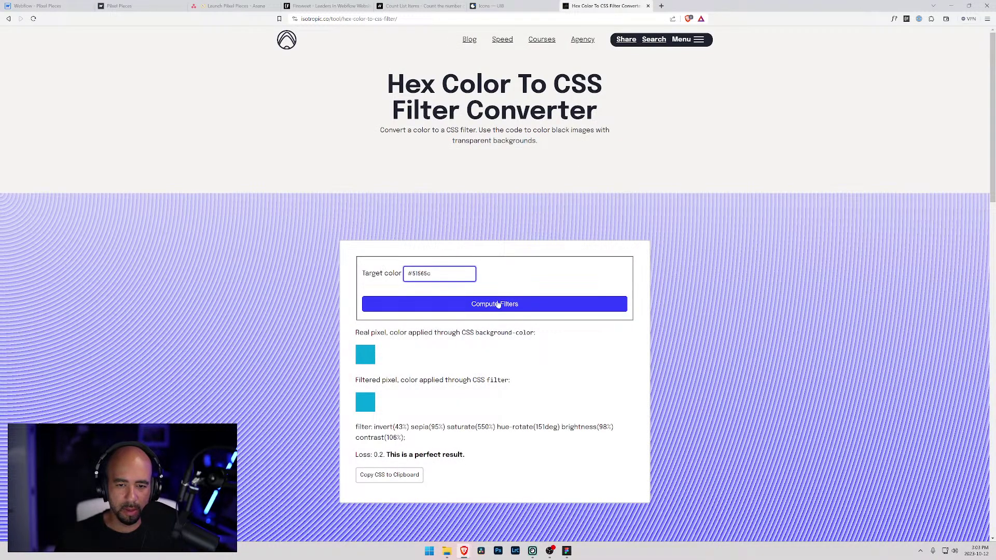
{"action": "left_click", "coordinate": [497, 305]}
{"action": "left_click_drag", "start_coordinate": [402, 438], "coordinate": [337, 427]}
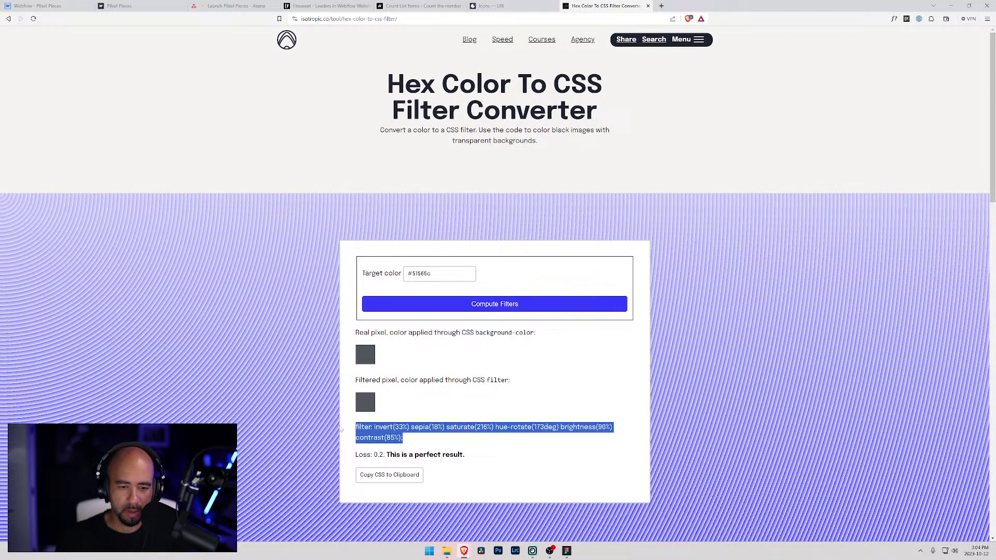
{"action": "key", "text": "ctrl+c"}
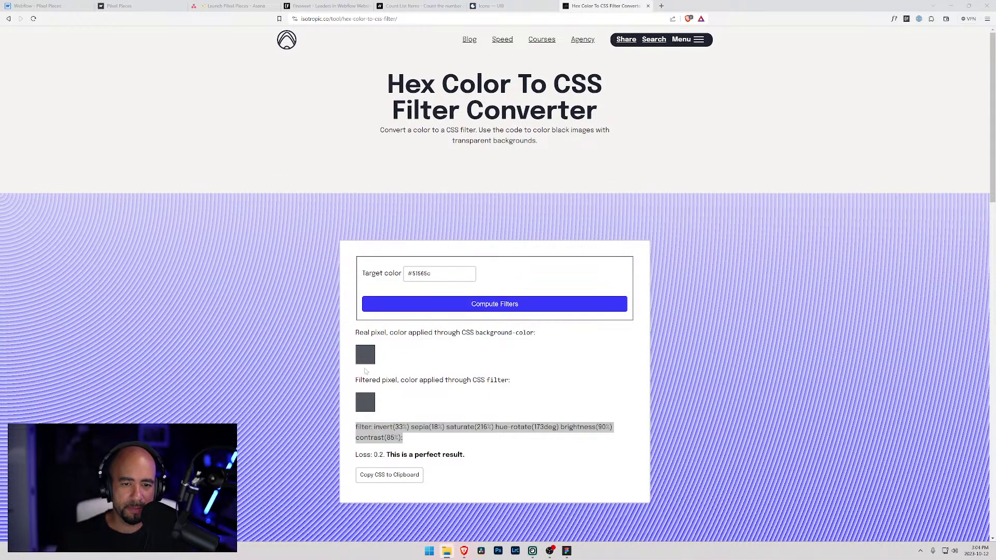
- Return to the Webflow Members Template and show the Pages panel
{"action": "left_click", "coordinate": [39, 6]}
{"action": "left_click", "coordinate": [119, 6]}
{"action": "left_click", "coordinate": [47, 6]}
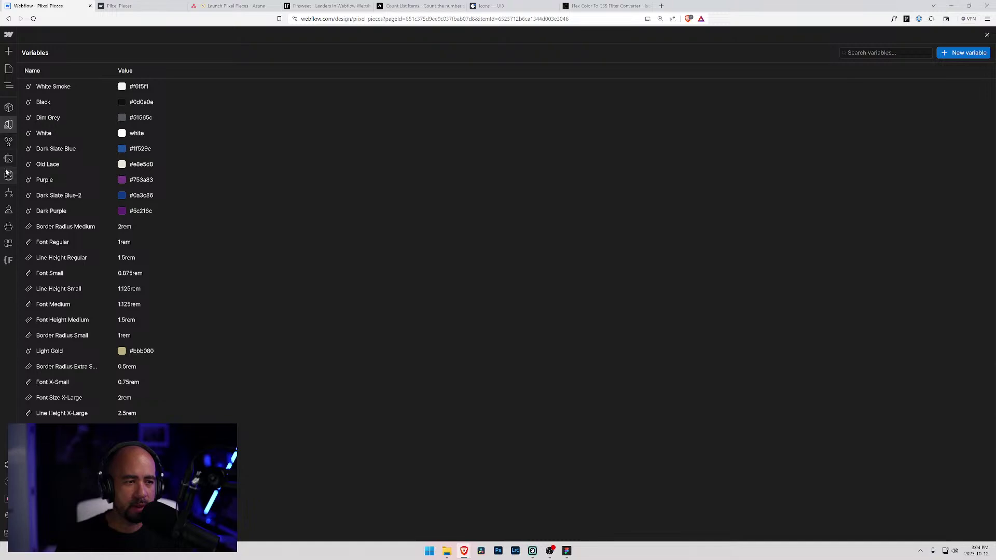
{"action": "left_click", "coordinate": [9, 68]}
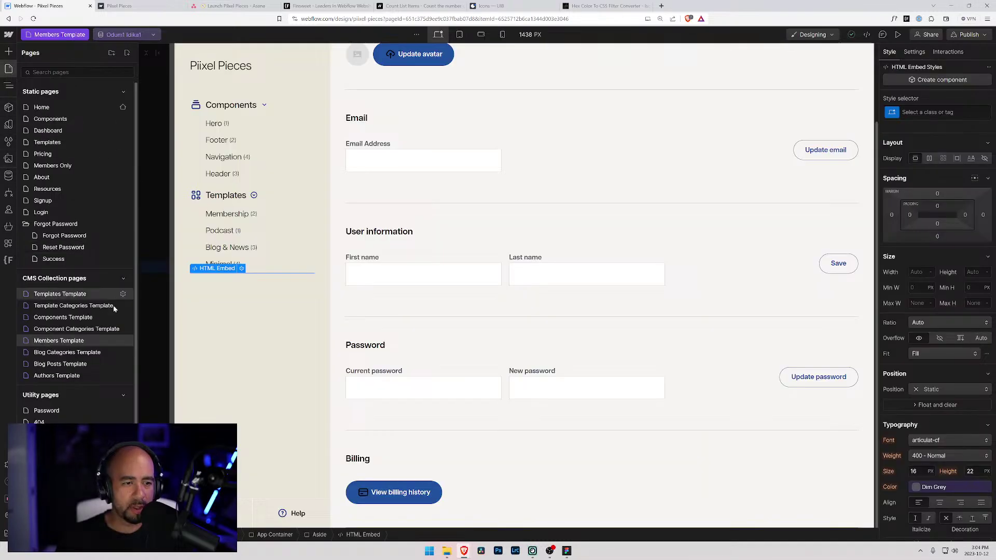
- Replace the help-icon rule's filter with the grey #51565c filter and close the rule with a brace
{"action": "left_click", "coordinate": [242, 269]}
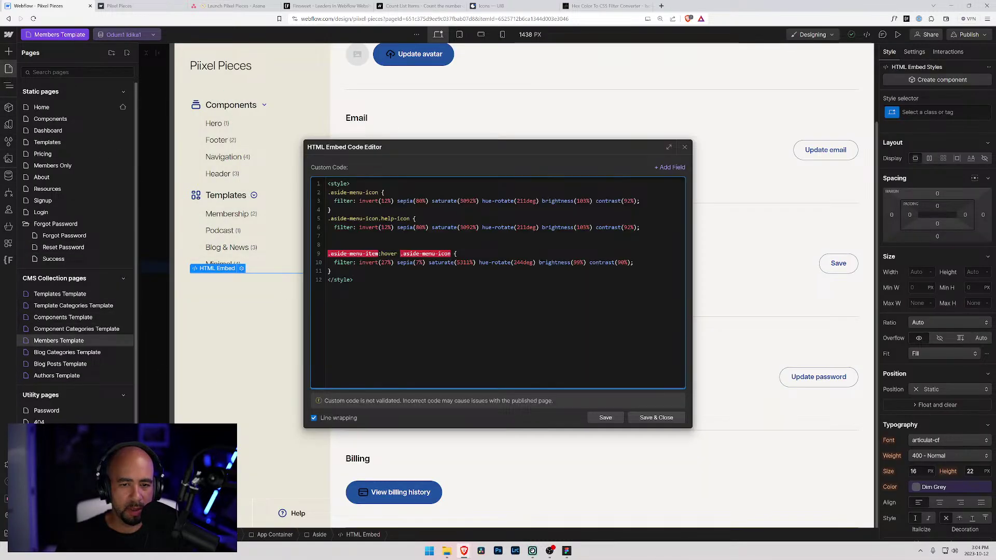
{"action": "key", "text": "shift+Home"}
{"action": "key", "text": "ctrl+v"}
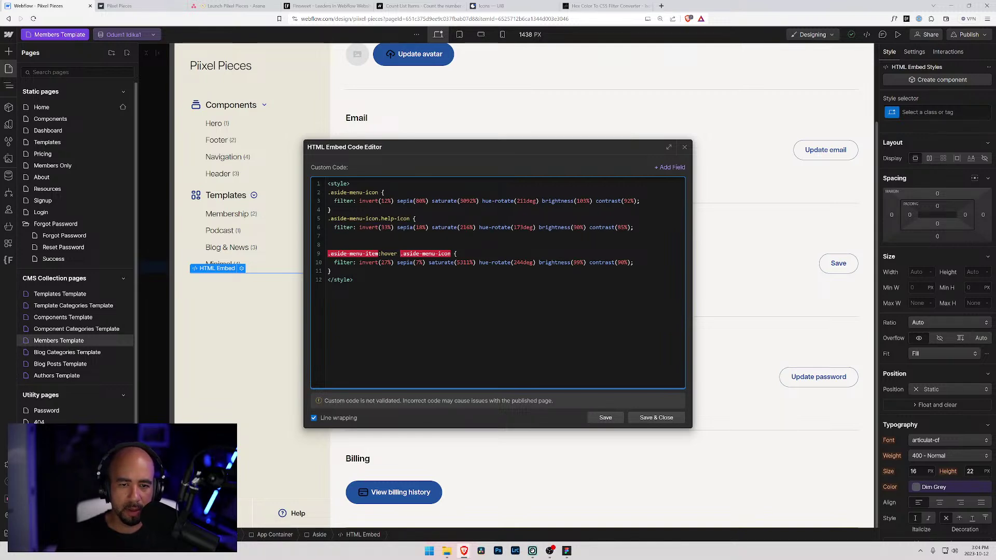
{"action": "key", "text": "Return"}
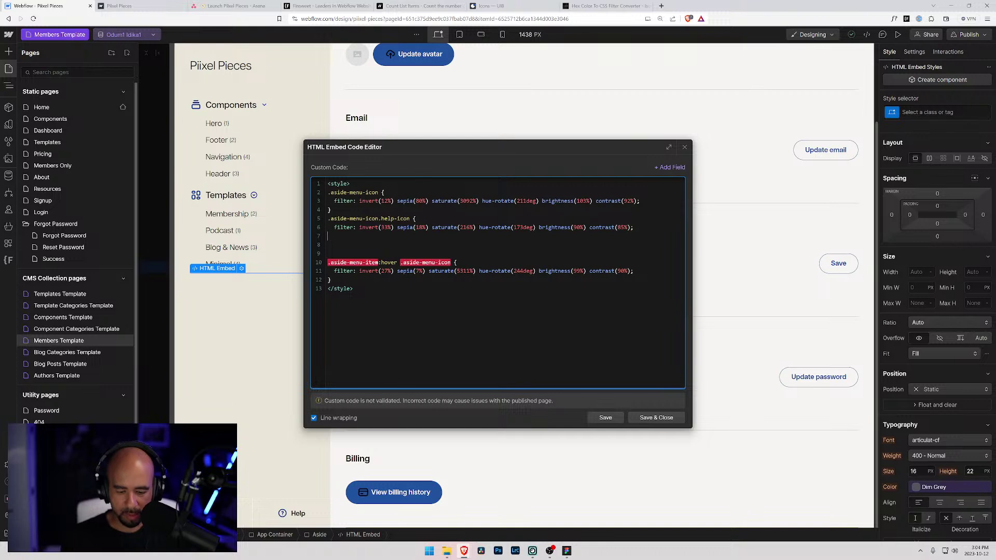
{"action": "type", "text": "}"}
- Delete the stray blank line, save the embed code, and open the Navigator
{"action": "left_click", "coordinate": [330, 236]}
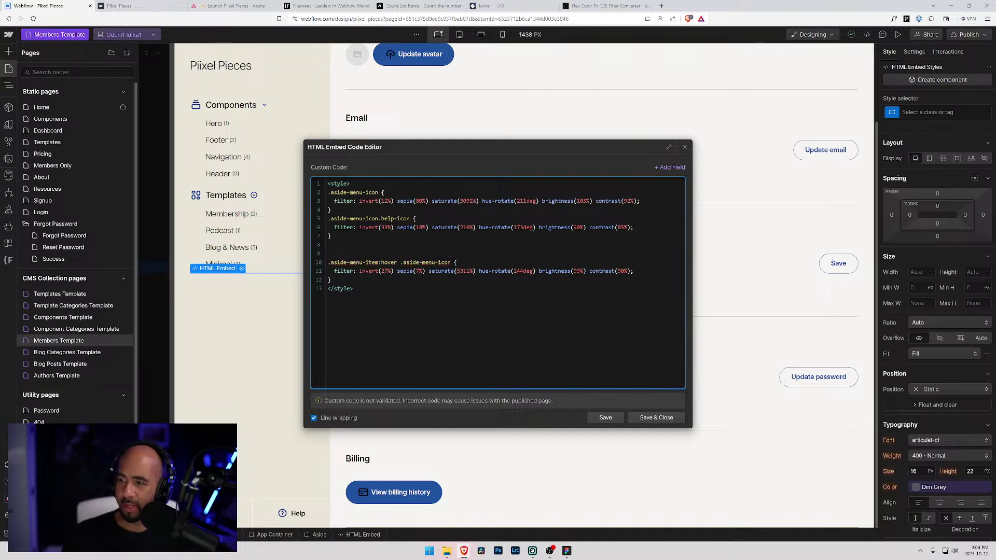
{"action": "left_click", "coordinate": [327, 253]}
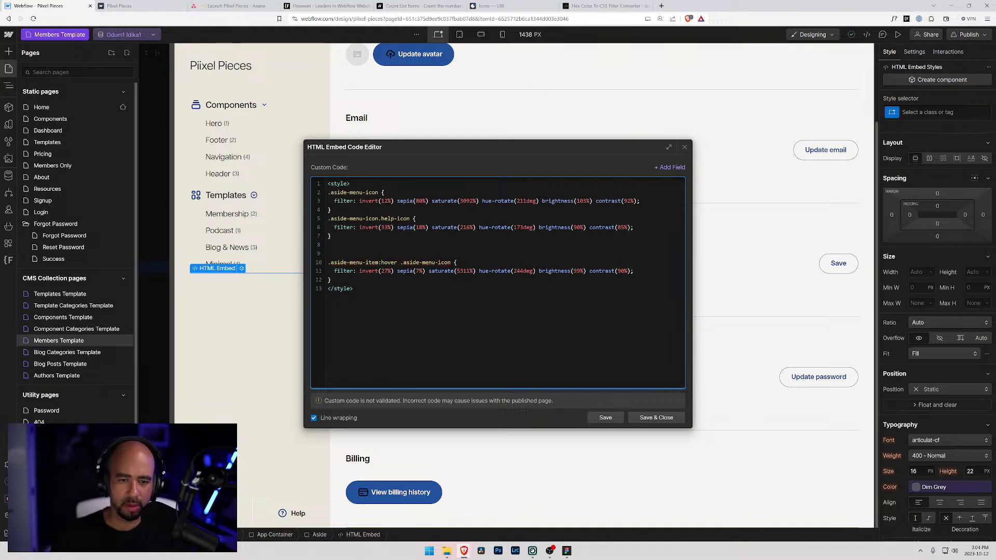
{"action": "key", "text": "BackSpace"}
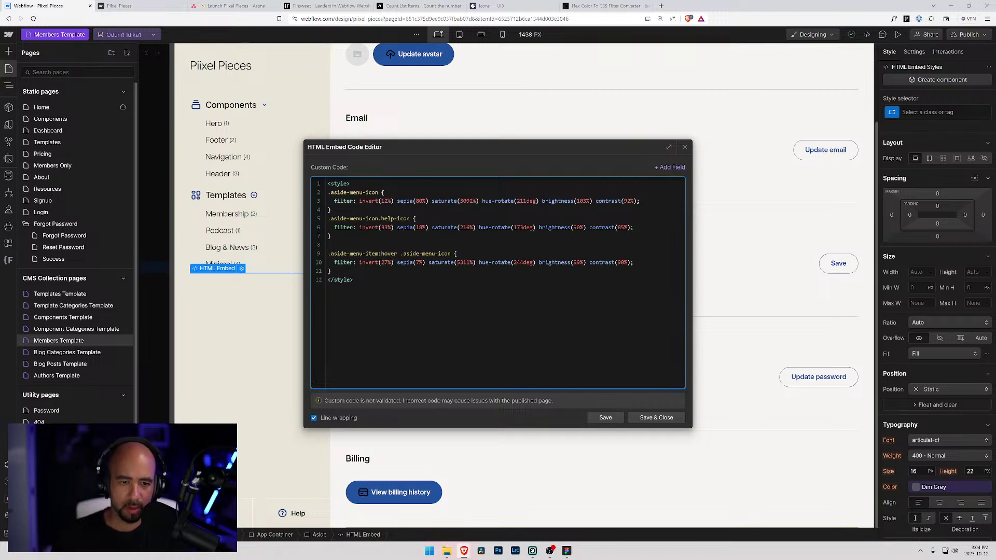
{"action": "left_click", "coordinate": [656, 418]}
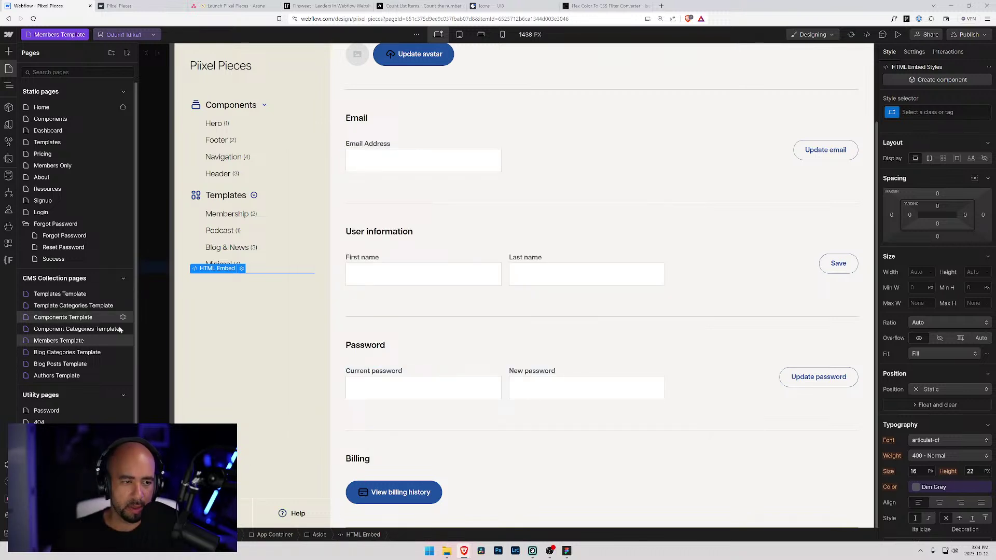
{"action": "left_click", "coordinate": [248, 508]}
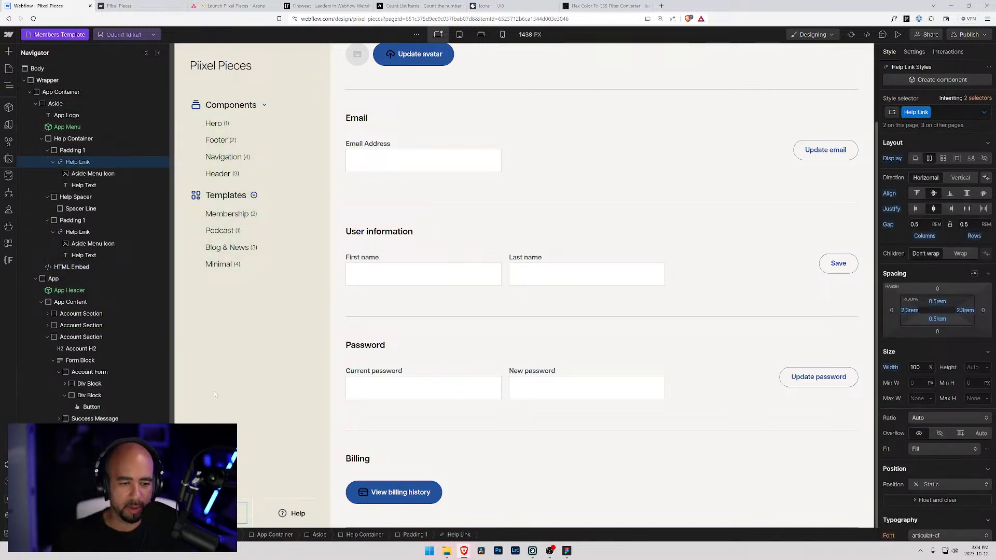
- In the HTML Embed's code, start a new line above the hover rule with .help-link:hover
{"action": "left_click_drag", "start_coordinate": [72, 267], "coordinate": [90, 264]}
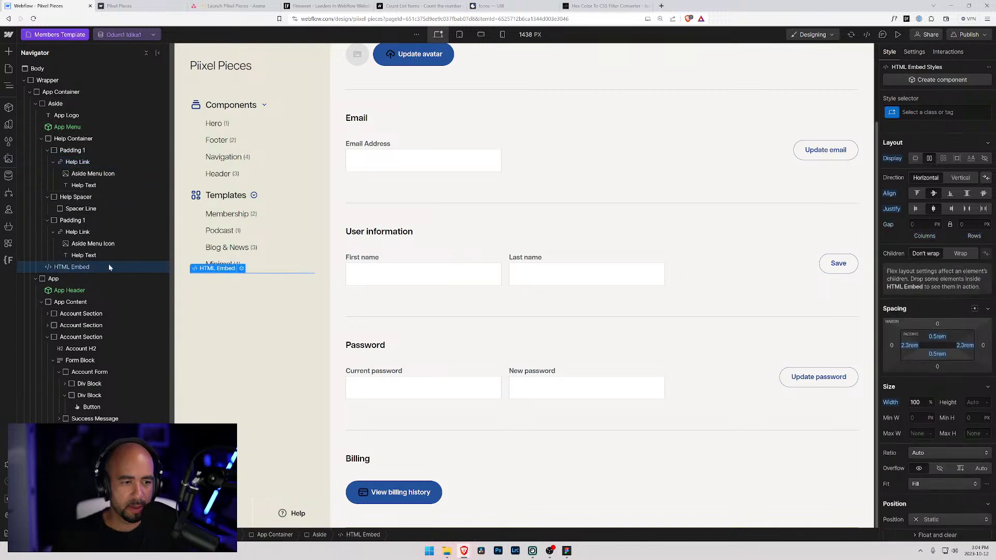
{"action": "left_click", "coordinate": [241, 268]}
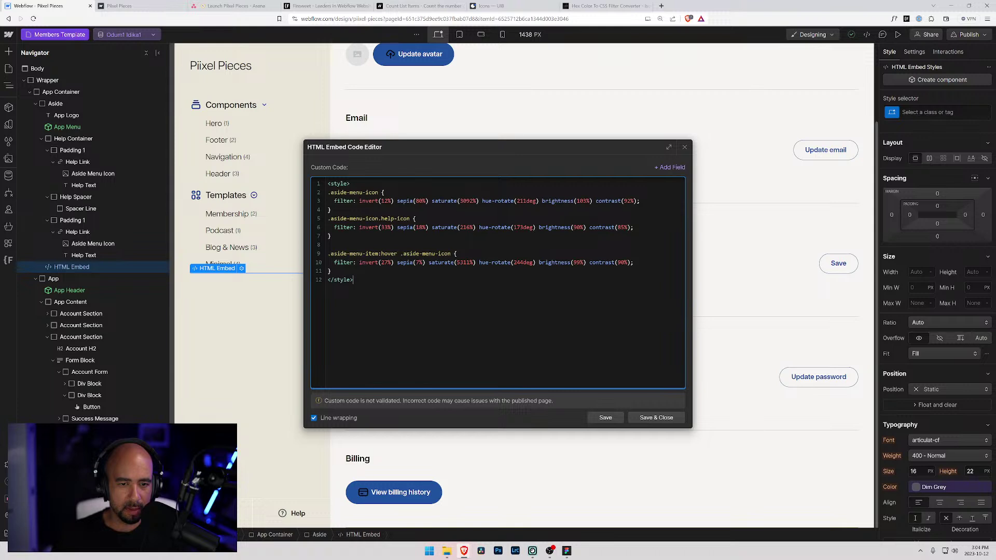
{"action": "left_click", "coordinate": [329, 254]}
{"action": "key", "text": "Return"}
{"action": "key", "text": "Return"}
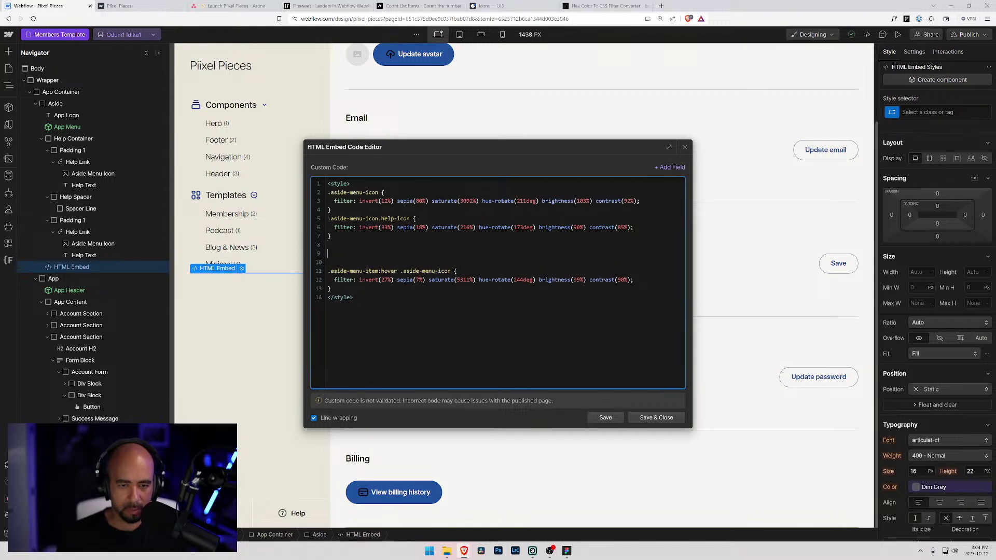
{"action": "type", "text": ".help"}
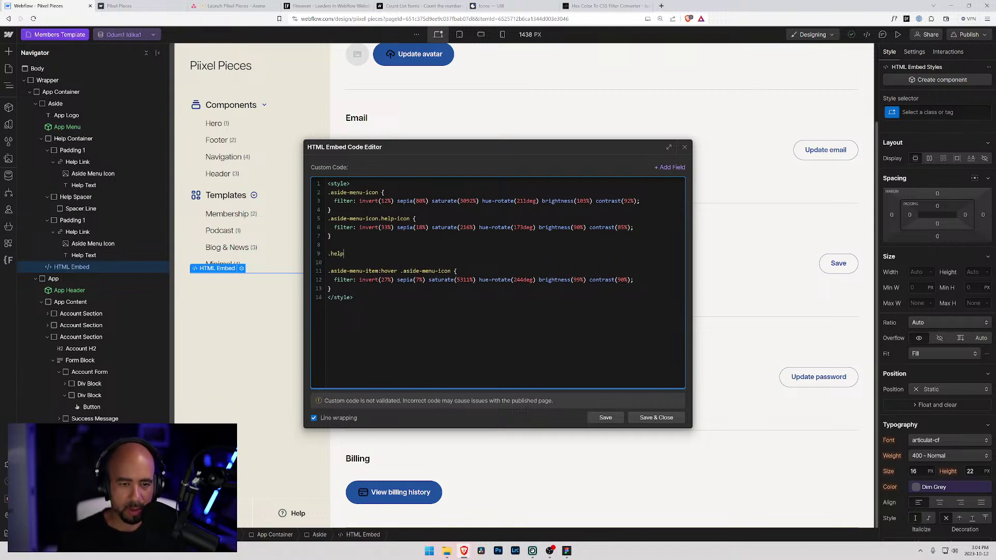
{"action": "type", "text": "-link"}
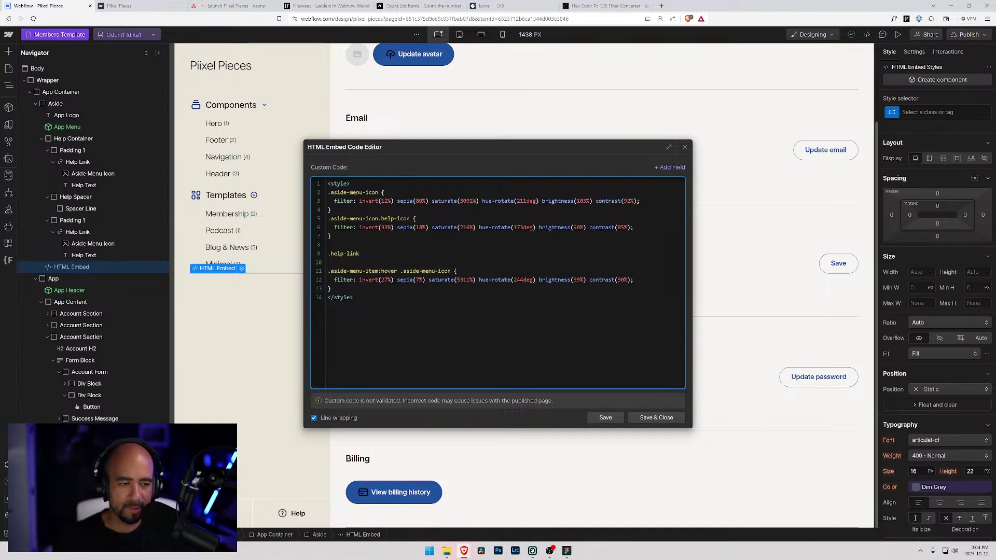
{"action": "type", "text": ":hover"}
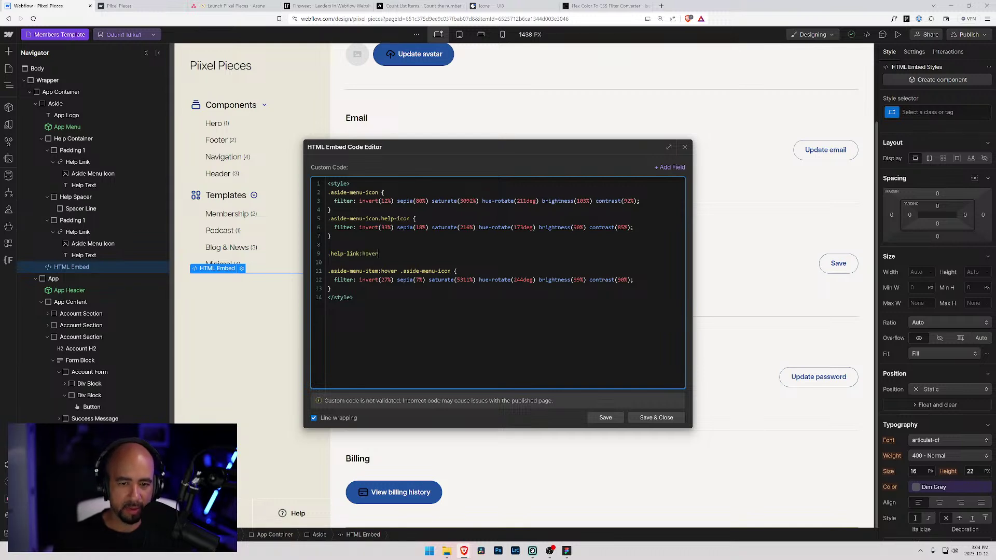
- Append the .aside-menu-icon.help-icon selector with empty braces and save the embed code
{"action": "left_click_drag", "start_coordinate": [410, 219], "coordinate": [301, 220]}
{"action": "key", "text": "ctrl+c"}
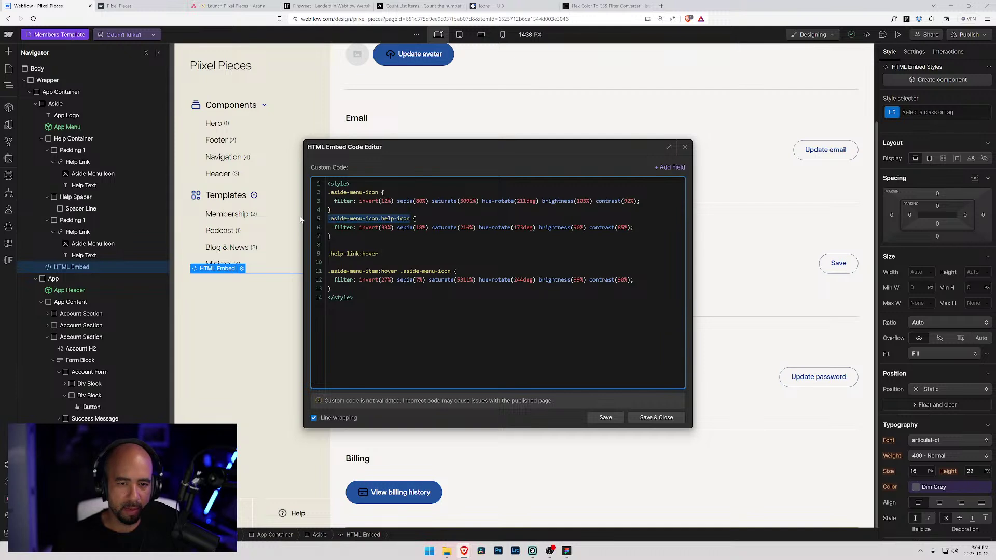
{"action": "left_click", "coordinate": [380, 254]}
{"action": "key", "text": "ctrl+v"}
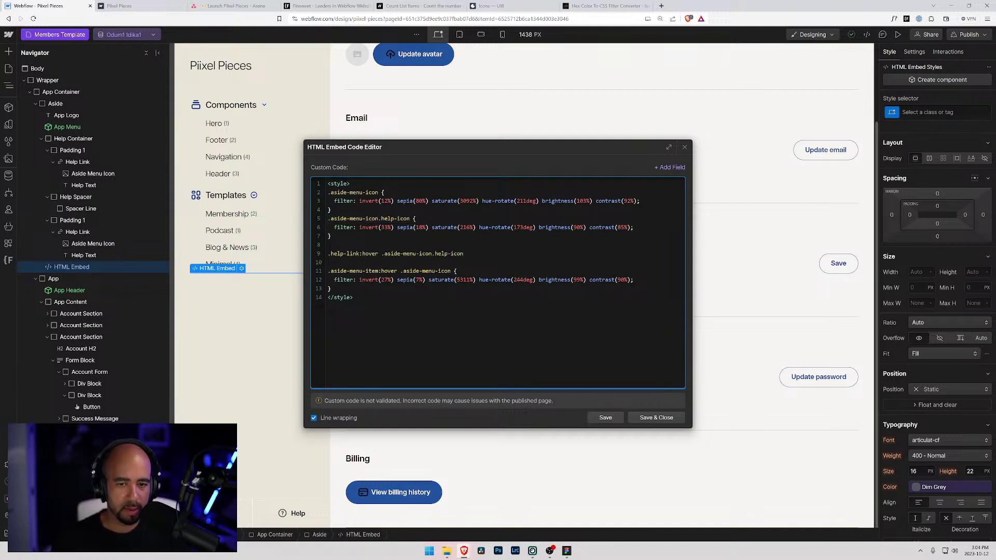
{"action": "type", "text": "{"}
{"action": "key", "text": "Return"}
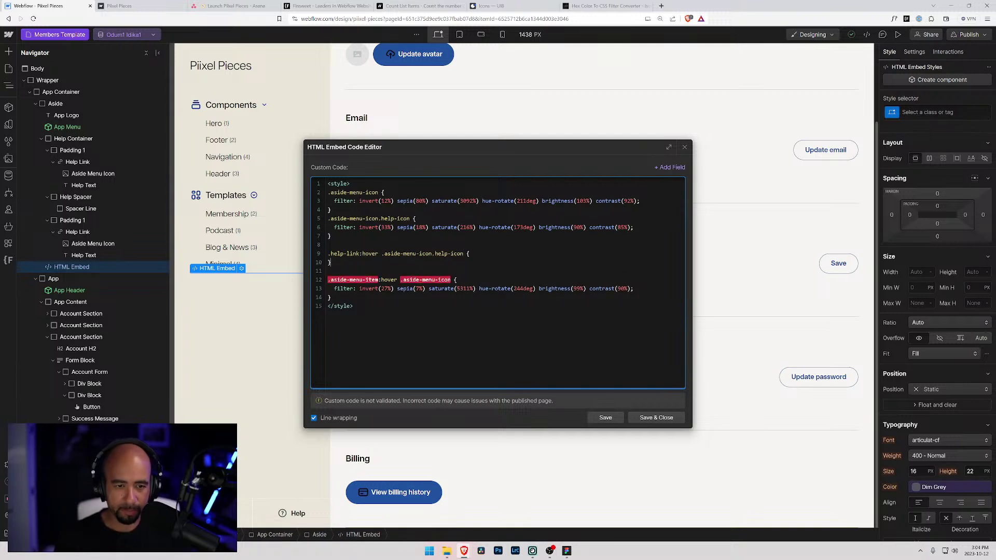
{"action": "key", "text": "Return"}
{"action": "type", "text": "}"}
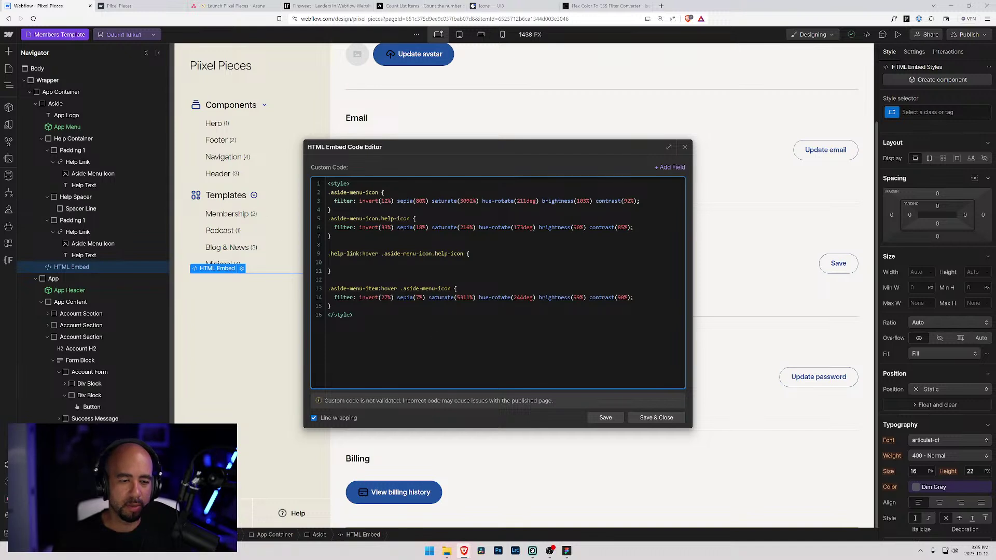
{"action": "left_click", "coordinate": [656, 417]}
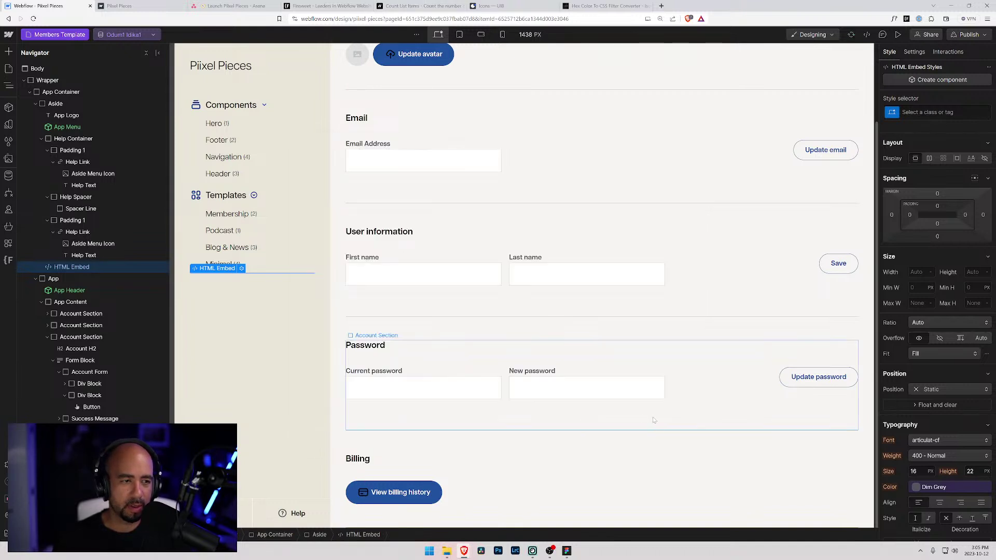
- Copy the Purple variable's value #753a83 from the Variables panel
{"action": "left_click", "coordinate": [9, 142]}
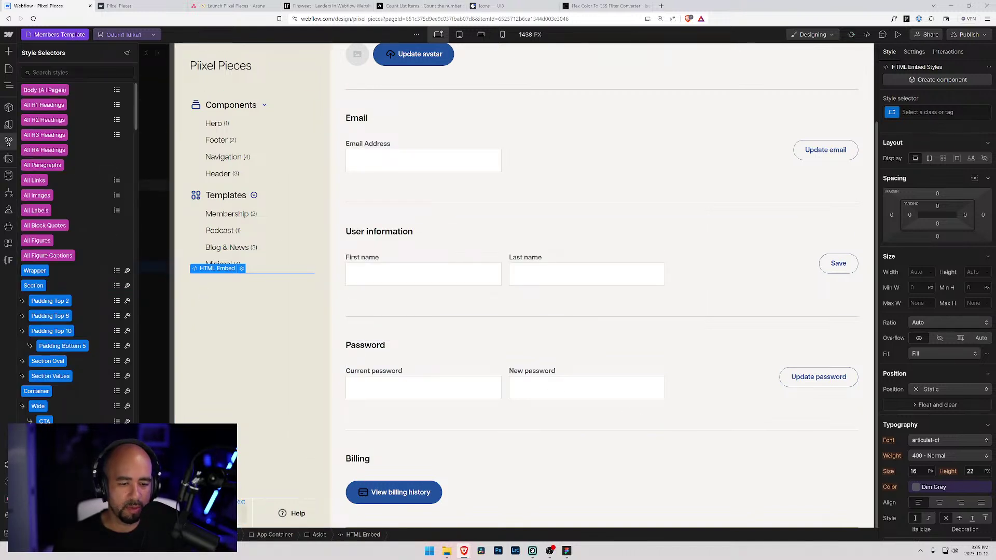
{"action": "left_click", "coordinate": [9, 176]}
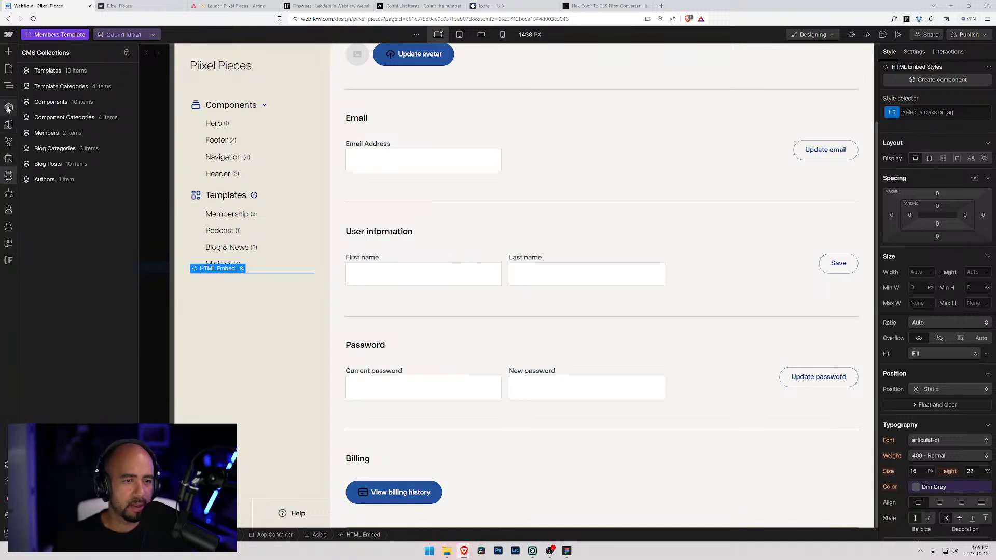
{"action": "left_click", "coordinate": [10, 125]}
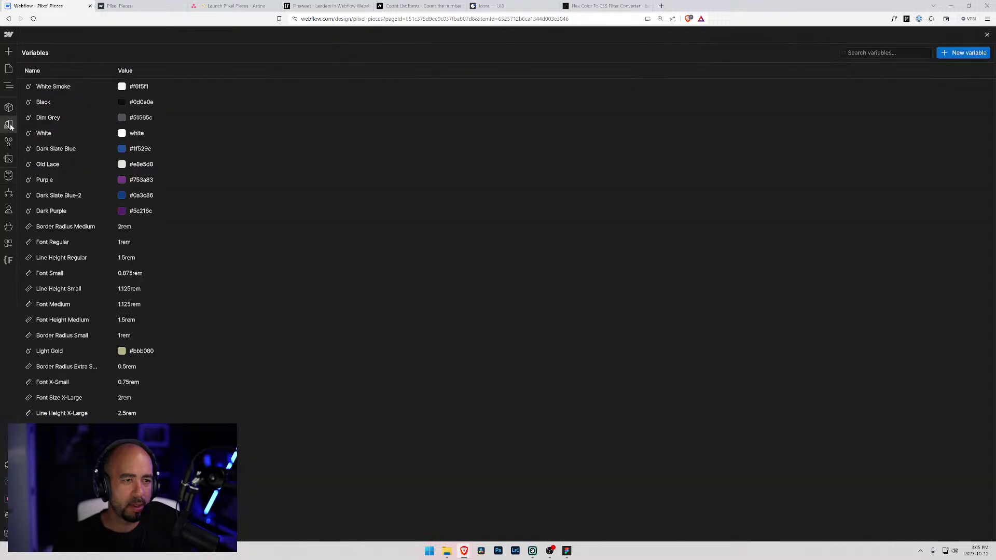
{"action": "left_click", "coordinate": [141, 180]}
{"action": "key", "text": "ctrl+c"}
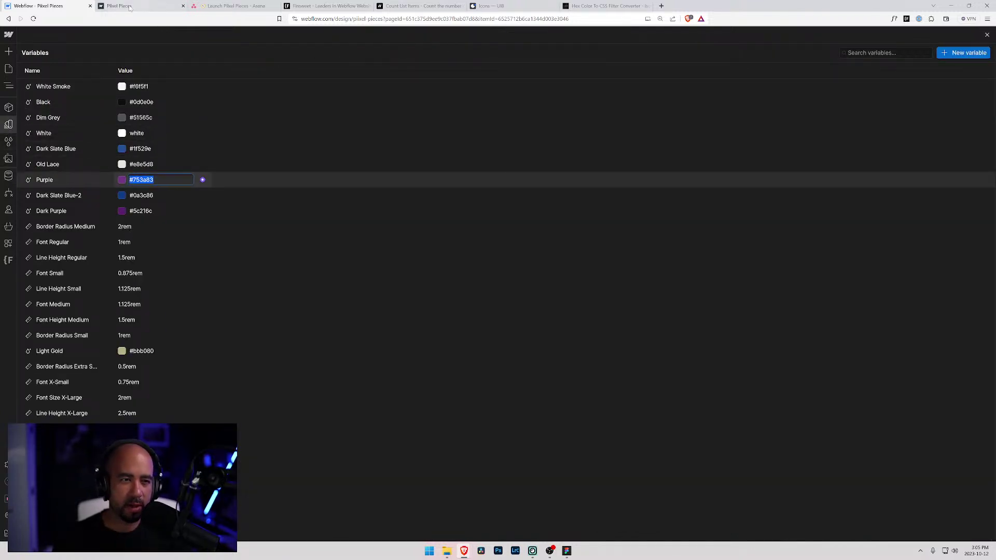
- Compute the CSS filter for #753a83 in the converter and select the filter line
{"action": "left_click", "coordinate": [593, 4]}
{"action": "triple_click", "coordinate": [439, 274]}
{"action": "key", "text": "ctrl+v"}
{"action": "left_click", "coordinate": [436, 309]}
{"action": "left_click_drag", "start_coordinate": [403, 439], "coordinate": [334, 428]}
{"action": "key", "text": "ctrl+c"}
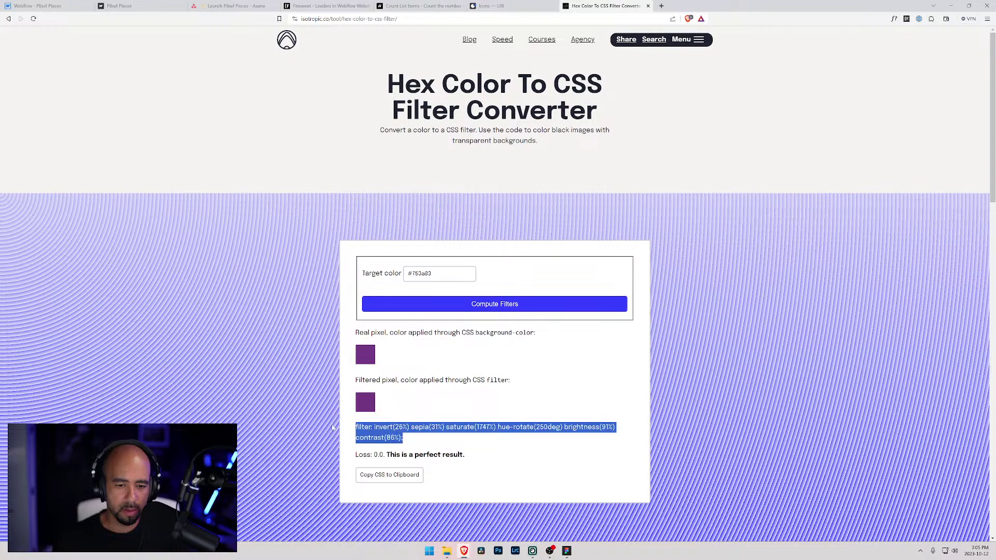
- Paste the purple filter into the .help-link:hover help-icon rule and save the embed code
{"action": "left_click", "coordinate": [29, 5]}
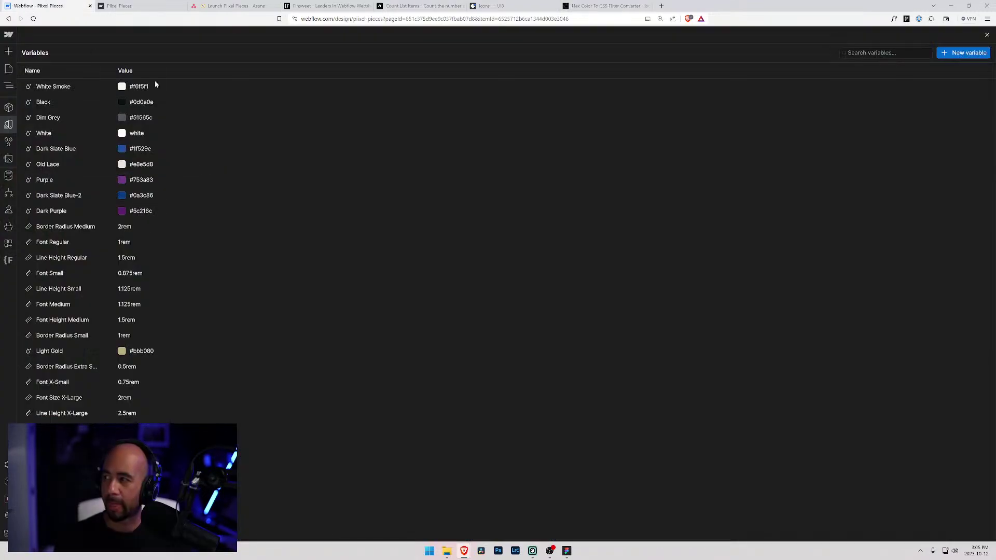
{"action": "left_click", "coordinate": [8, 69]}
{"action": "left_click", "coordinate": [241, 269]}
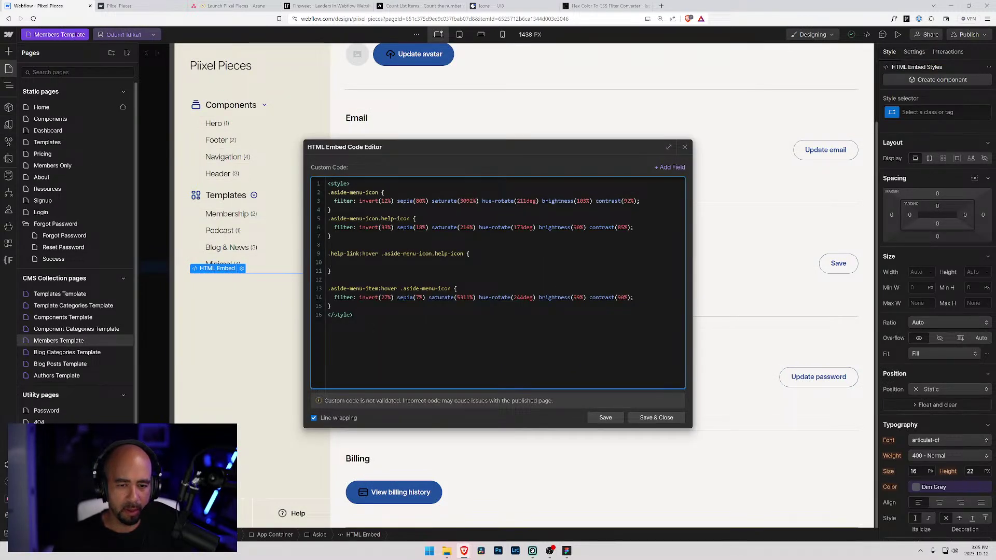
{"action": "key", "text": "ctrl+v"}
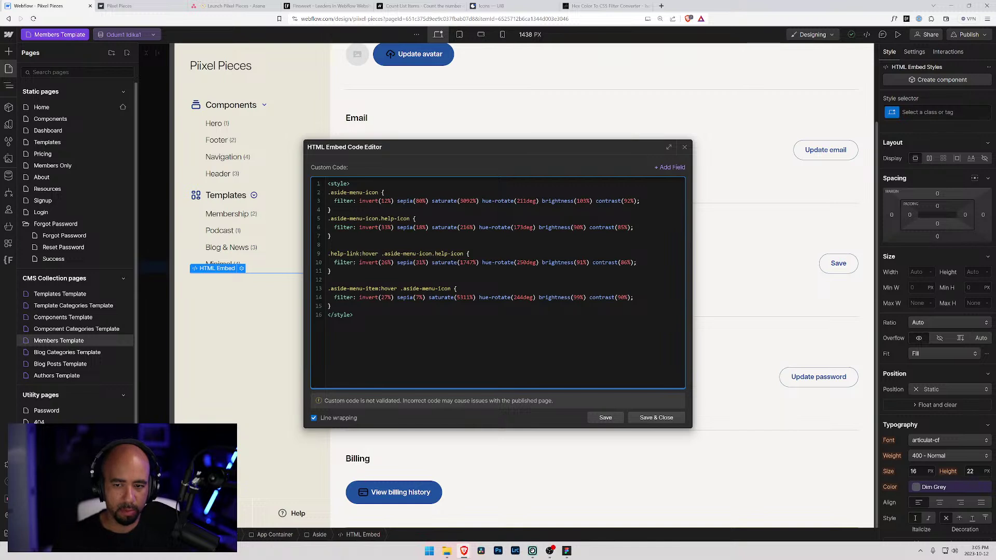
{"action": "left_click", "coordinate": [656, 418]}
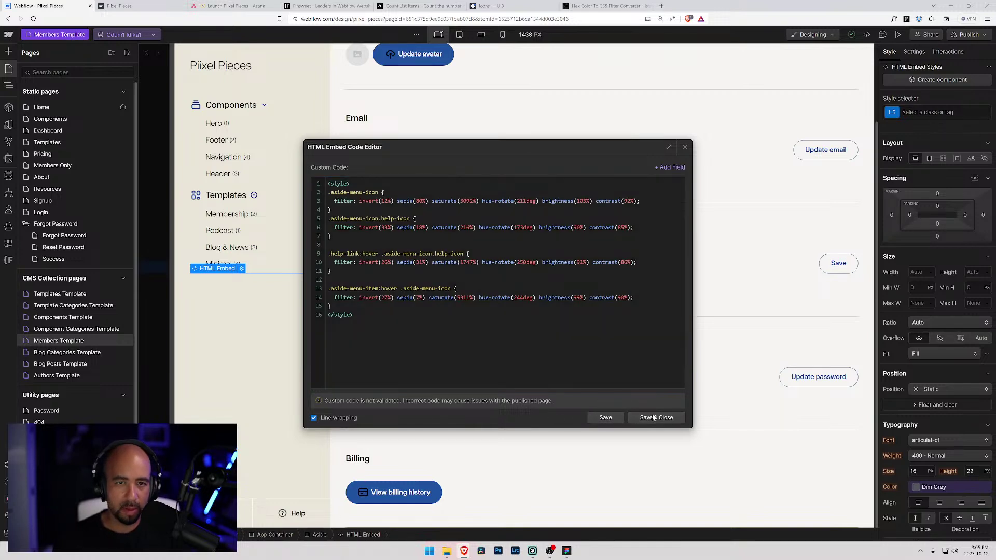
- Publish the site to the staging domain and switch to the live Piixel Pieces account page
{"action": "left_click", "coordinate": [966, 34]}
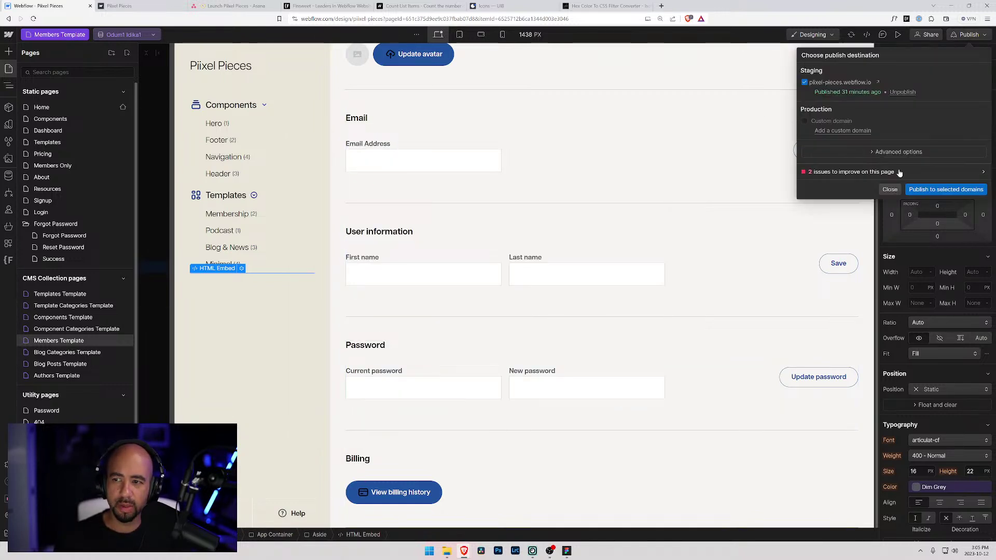
{"action": "left_click", "coordinate": [937, 191]}
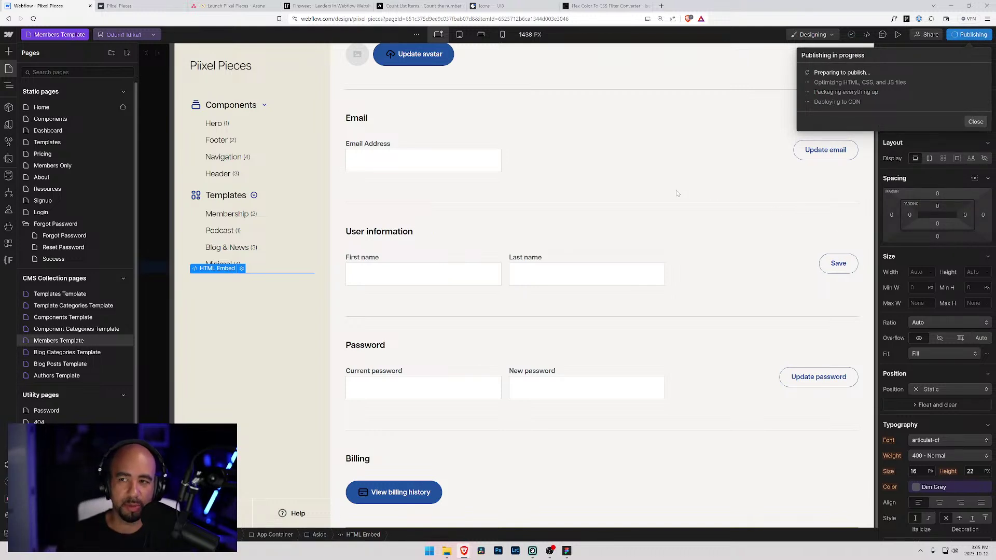
{"action": "left_click", "coordinate": [134, 6]}
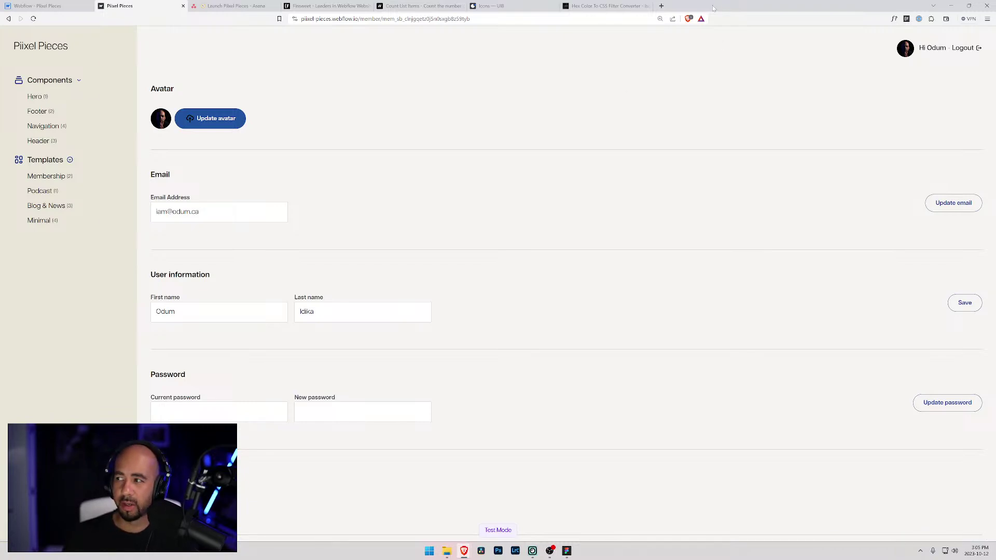
- Review the live Piixel Pieces account page in a resized Brave window, then return to Webflow
{"action": "left_click_drag", "start_coordinate": [713, 8], "coordinate": [756, 29]}
{"action": "left_click_drag", "start_coordinate": [894, 285], "coordinate": [971, 280]}
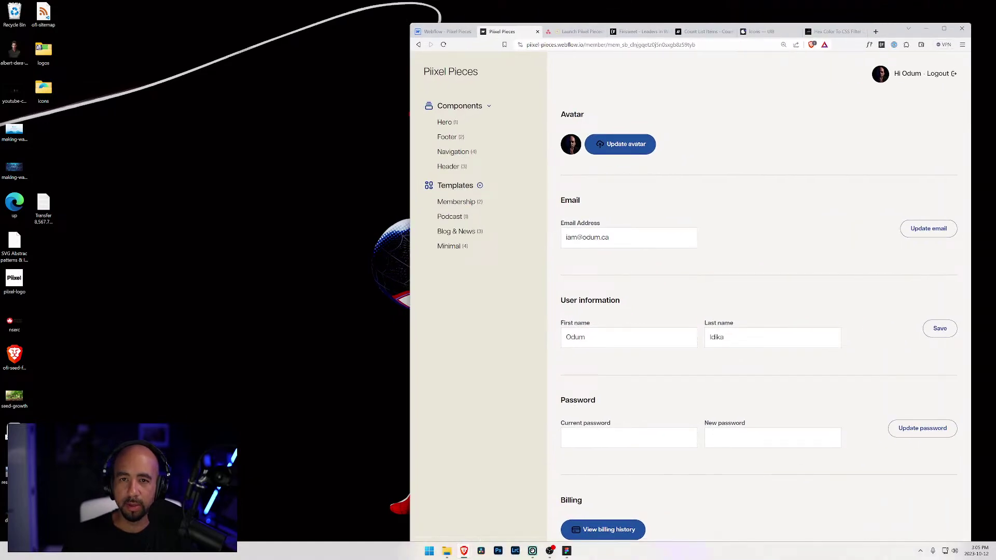
{"action": "left_click_drag", "start_coordinate": [574, 22], "coordinate": [575, 133]}
{"action": "left_click_drag", "start_coordinate": [895, 138], "coordinate": [904, 41]}
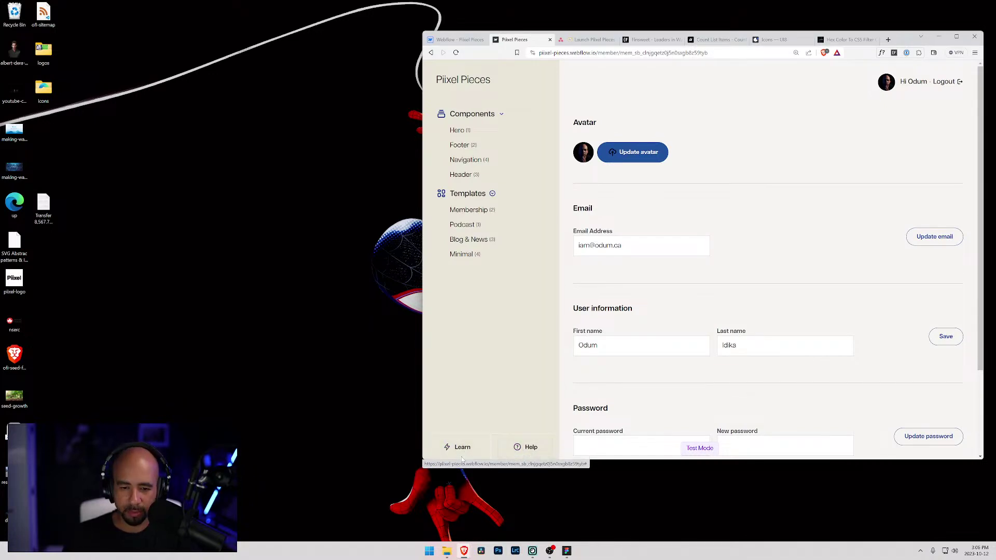
{"action": "scroll", "coordinate": [461, 458], "scroll_direction": "down", "scroll_amount": 2}
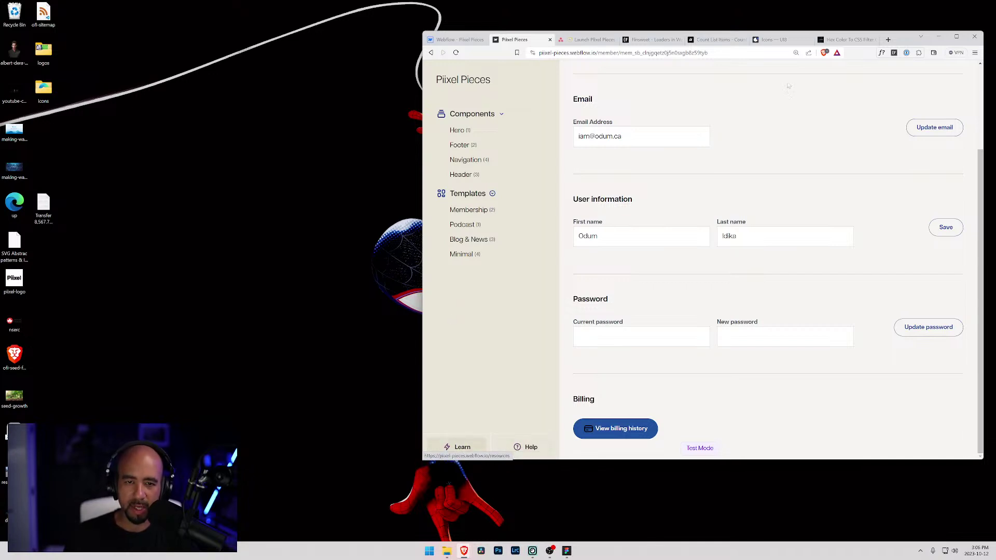
{"action": "left_click", "coordinate": [956, 36]}
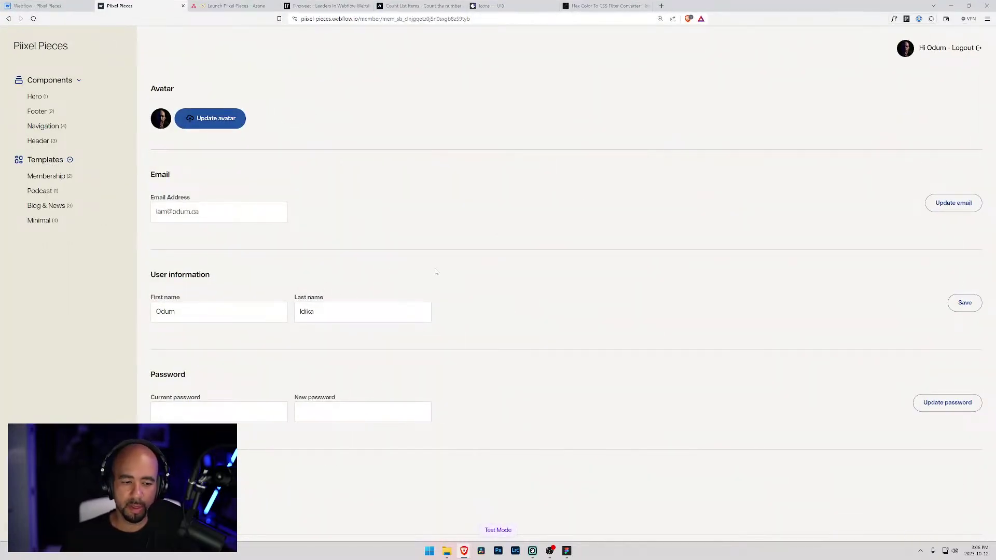
{"action": "key", "text": "ctrl+shift+Tab"}
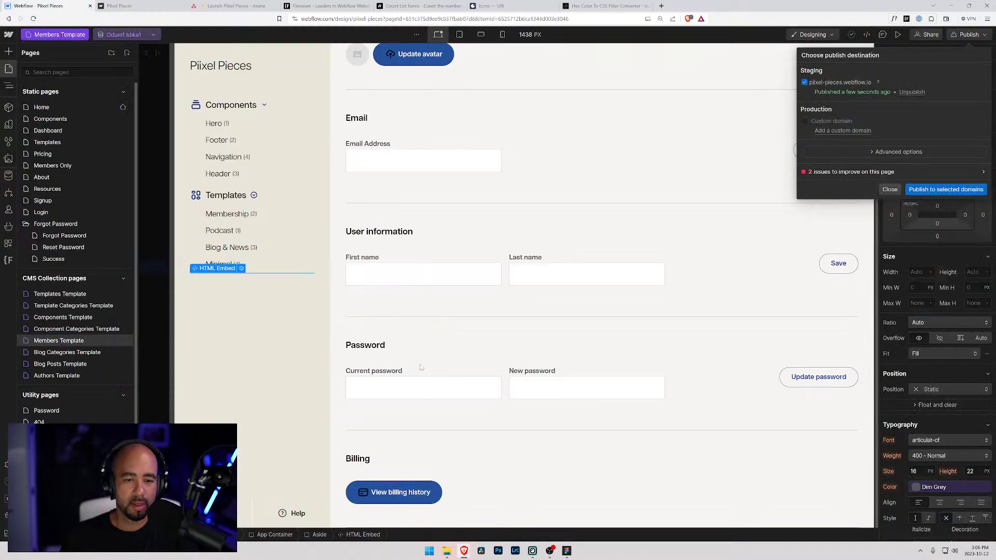
- Select the Billing account section using the Navigator
{"action": "left_click", "coordinate": [889, 189]}
{"action": "left_click", "coordinate": [460, 435]}
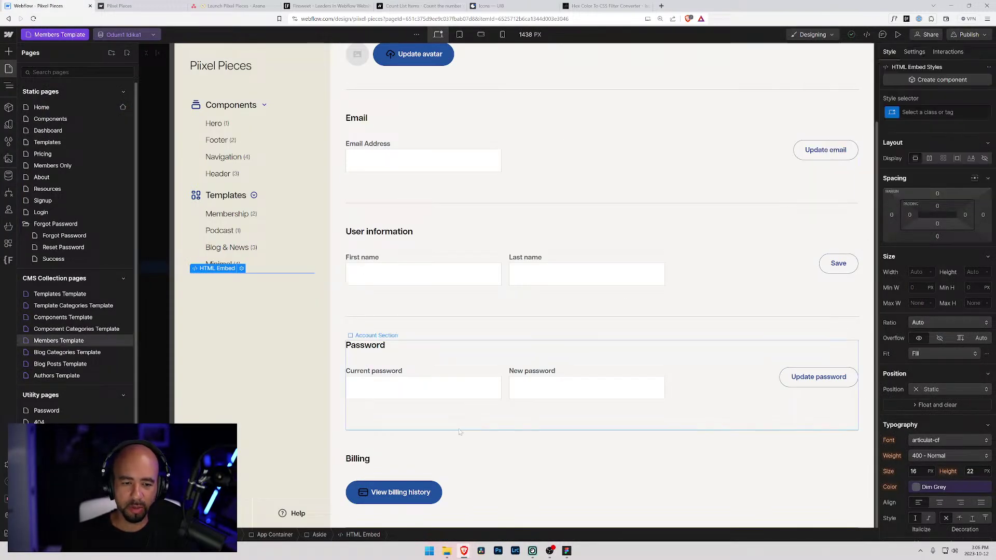
{"action": "key", "text": "z"}
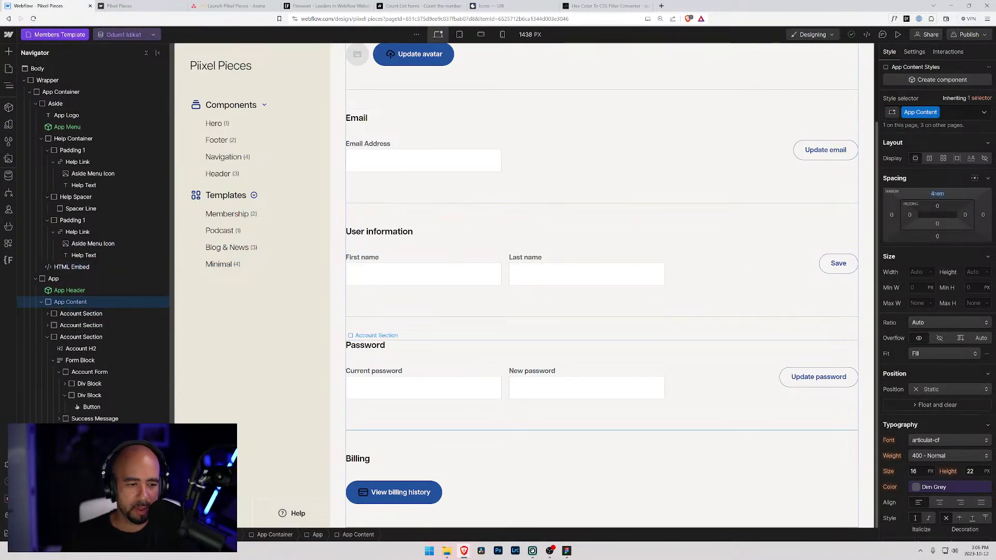
{"action": "left_click", "coordinate": [571, 467]}
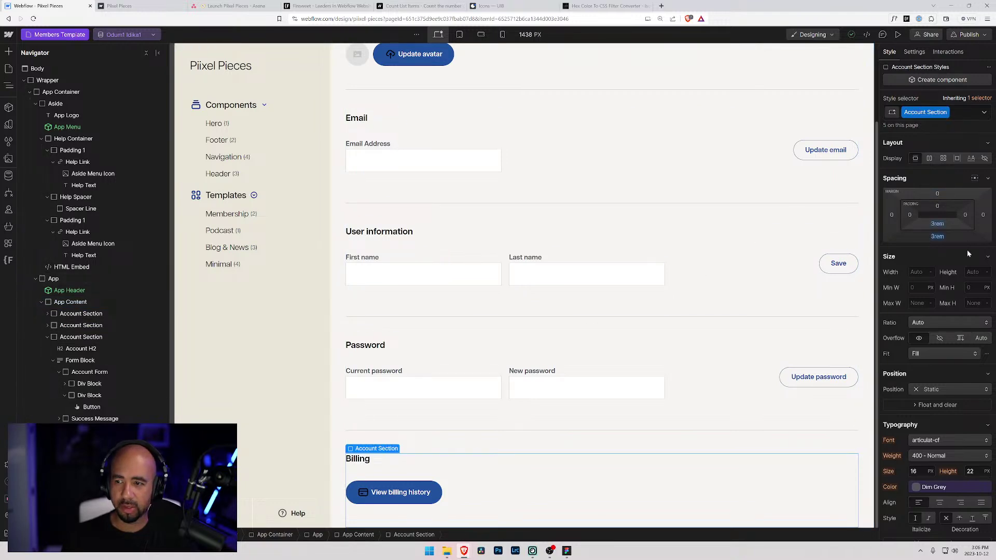
{"action": "scroll", "coordinate": [960, 259], "scroll_direction": "down", "scroll_amount": 4}
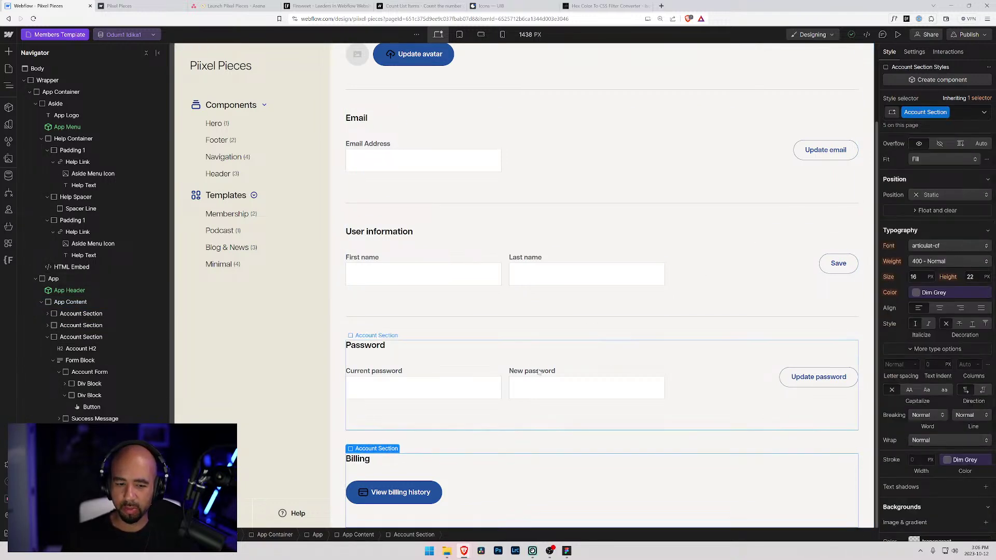
{"action": "scroll", "coordinate": [965, 207], "scroll_direction": "up", "scroll_amount": 5}
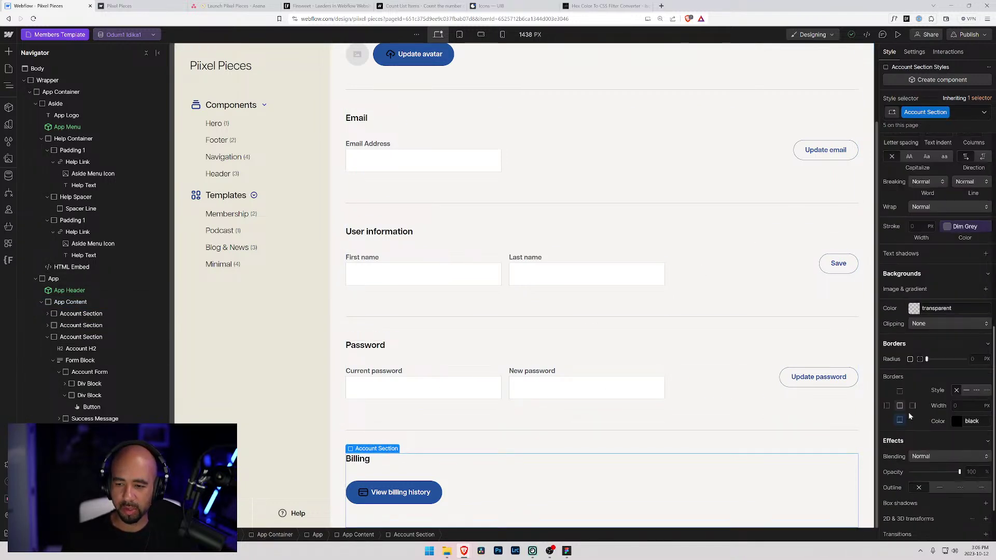
- Replace the section's Last combo class with a new 'No Border' combo class
{"action": "left_click", "coordinate": [966, 113]}
{"action": "type", "text": "Left"}
{"action": "key", "text": "Return"}
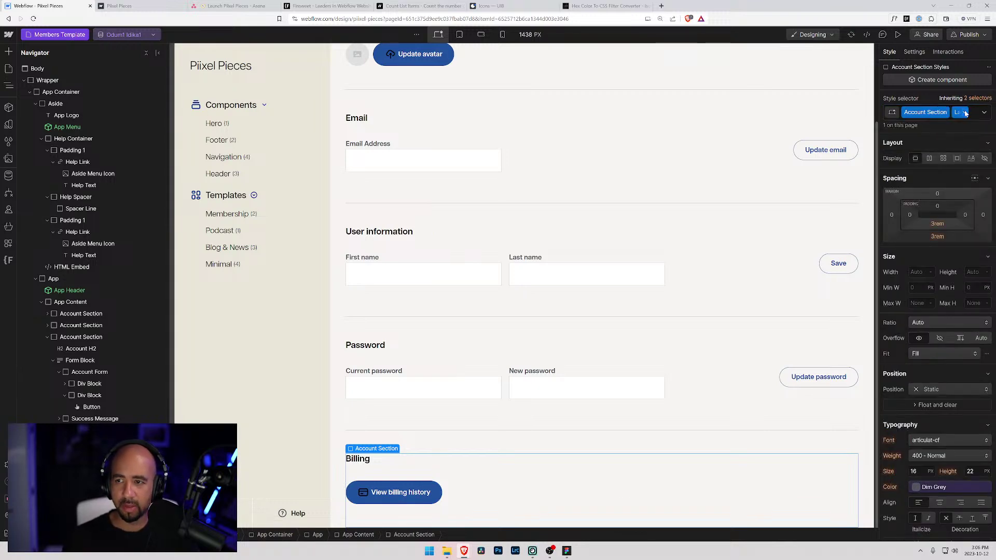
{"action": "scroll", "coordinate": [965, 337], "scroll_direction": "down", "scroll_amount": 10}
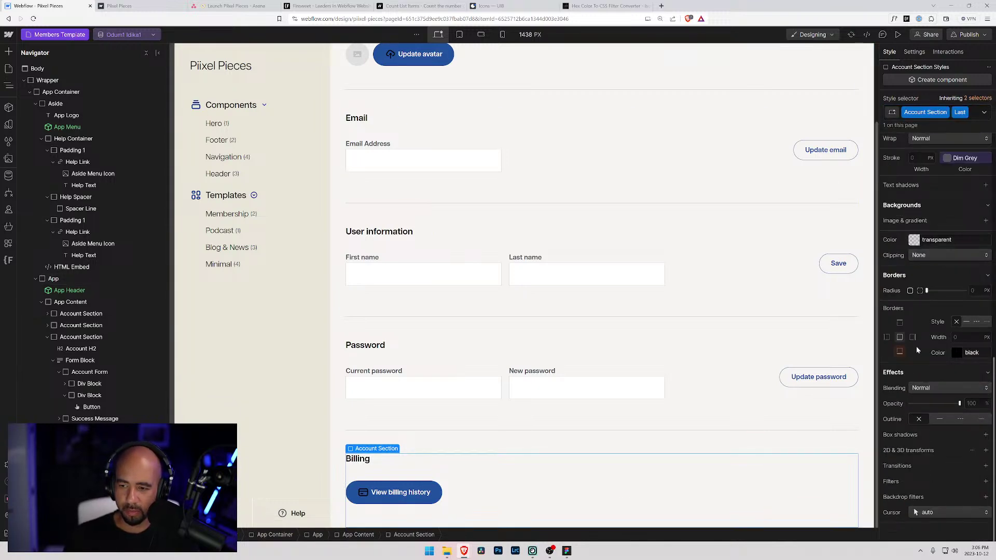
{"action": "left_click", "coordinate": [972, 116]}
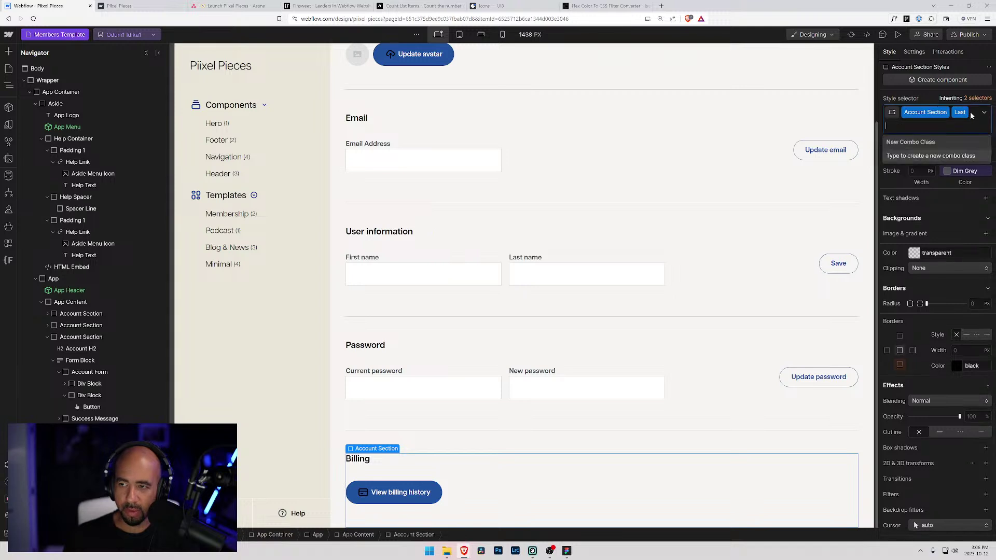
{"action": "key", "text": "BackSpace"}
{"action": "type", "text": "No B"}
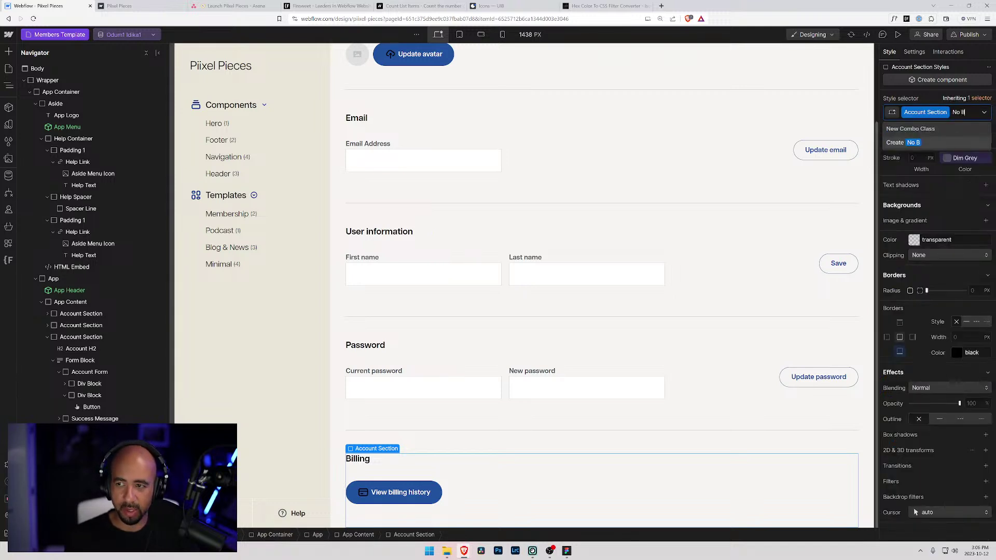
{"action": "type", "text": "order"}
{"action": "key", "text": "Return"}
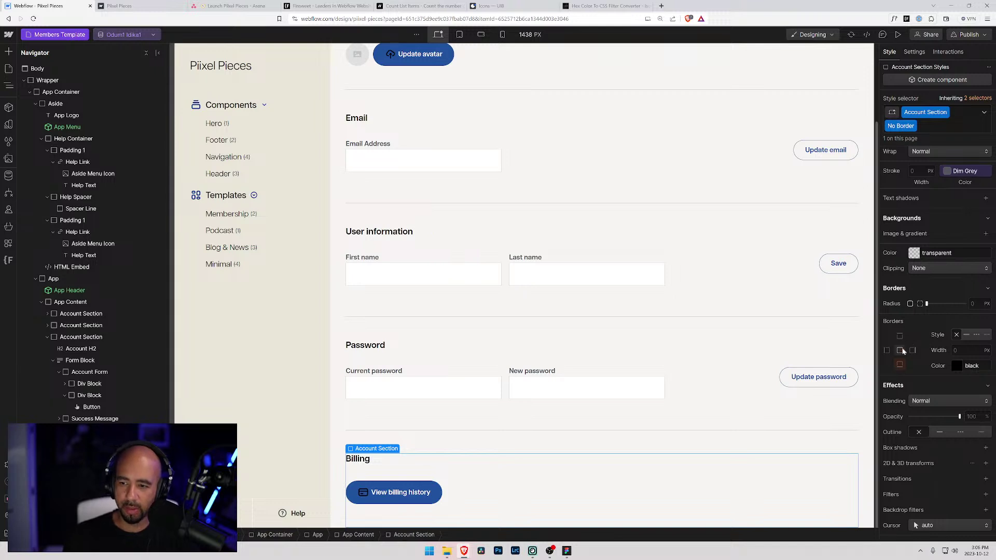
- Set the bottom border style to none and compare against the live account page
{"action": "left_click", "coordinate": [900, 366]}
{"action": "left_click", "coordinate": [956, 335]}
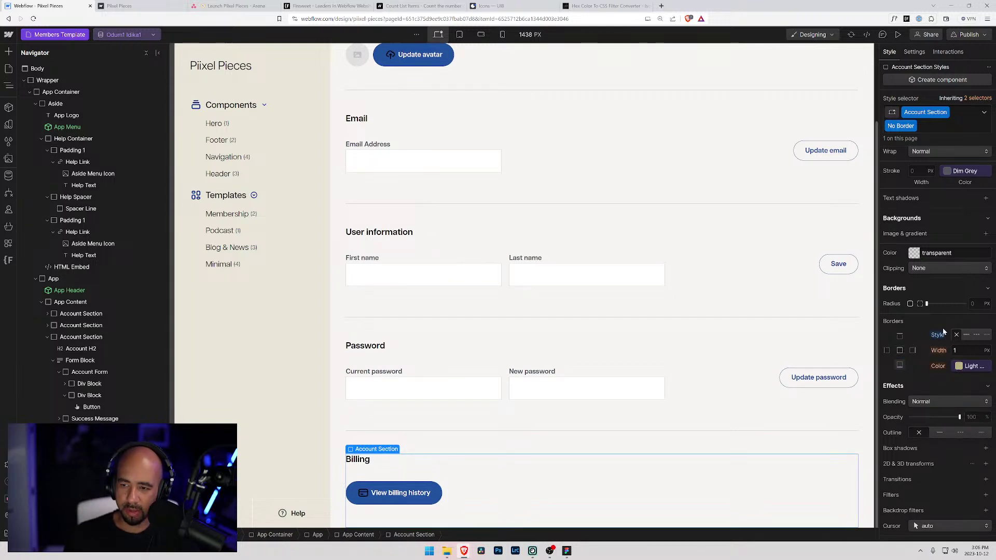
{"action": "left_click", "coordinate": [334, 407]}
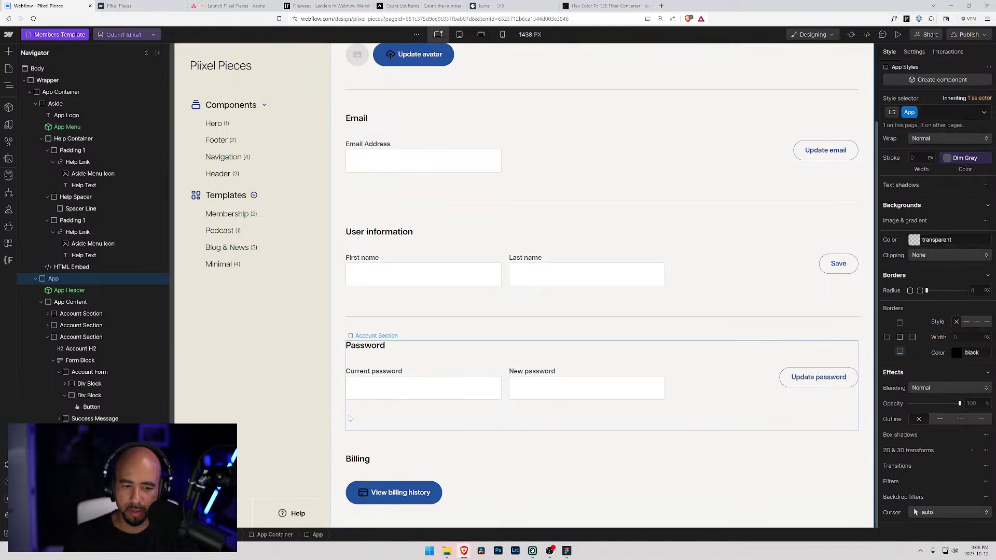
{"action": "scroll", "coordinate": [348, 415], "scroll_direction": "up", "scroll_amount": 2}
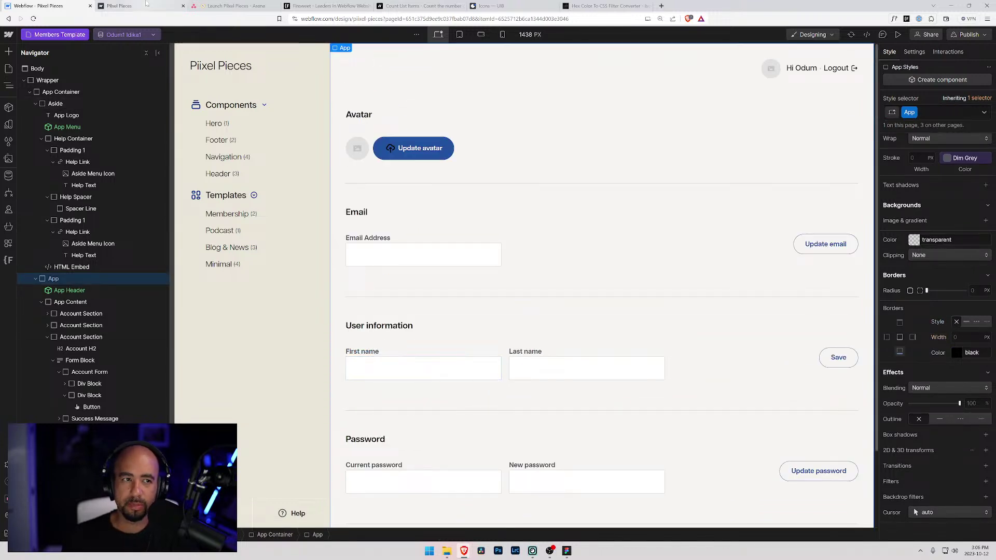
{"action": "key", "text": "ctrl+Tab"}
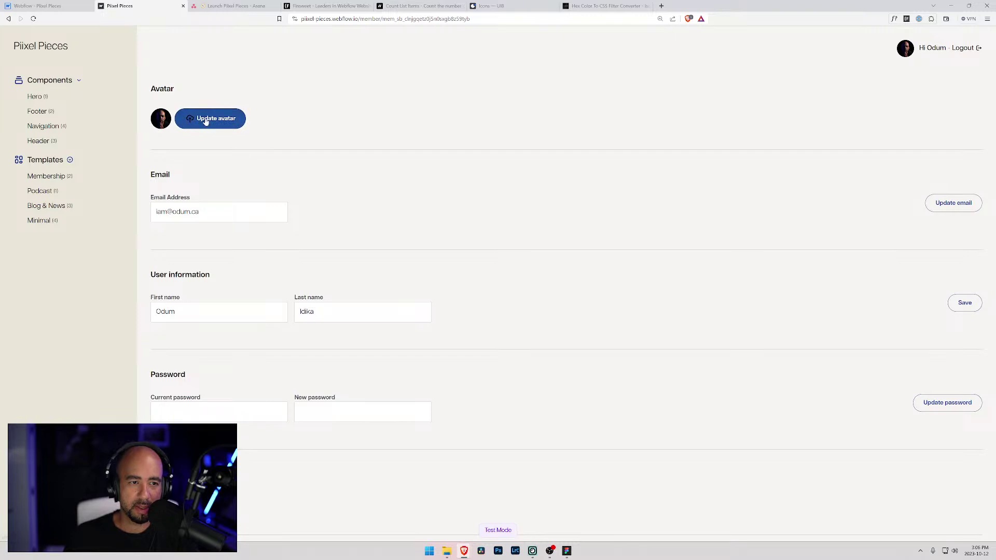
{"action": "left_click", "coordinate": [36, 6]}
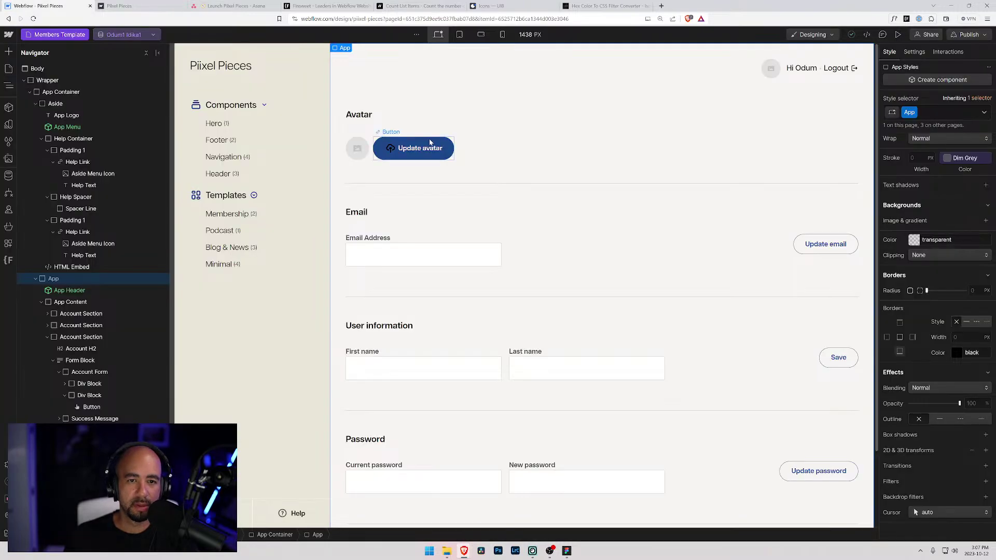
- Collapse the Aside's nested branches in the Navigator and select the Aside element
{"action": "left_click", "coordinate": [47, 197]}
{"action": "left_click", "coordinate": [48, 209]}
{"action": "left_click", "coordinate": [52, 162]}
{"action": "left_click", "coordinate": [47, 150]}
{"action": "left_click", "coordinate": [41, 139]}
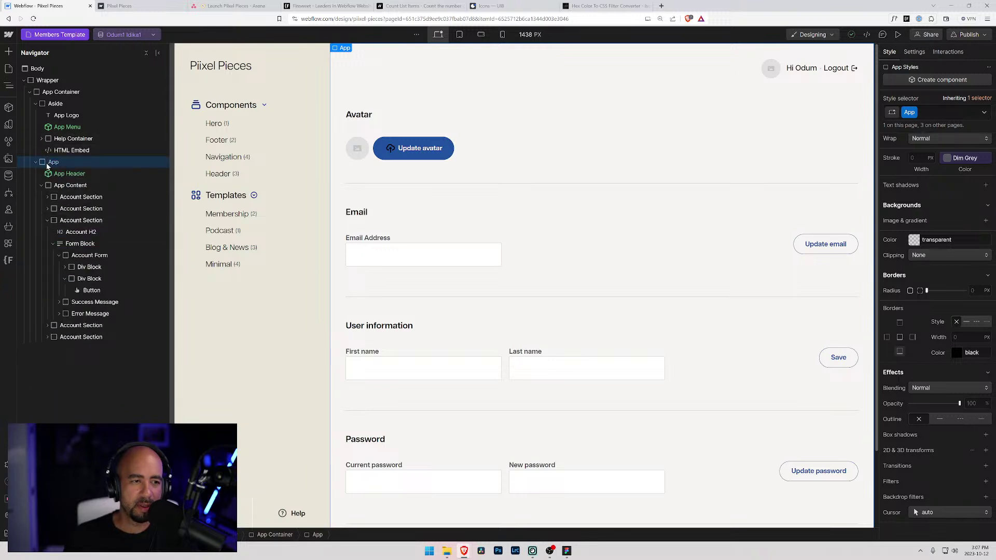
{"action": "left_click", "coordinate": [35, 103]}
{"action": "left_click", "coordinate": [43, 104]}
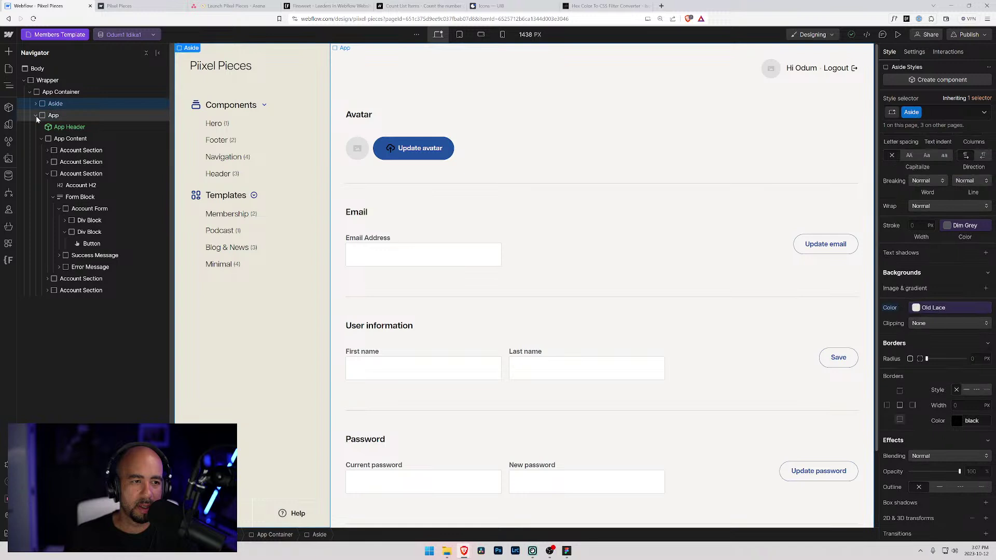
{"action": "left_click", "coordinate": [36, 116]}
{"action": "left_click", "coordinate": [36, 116]}
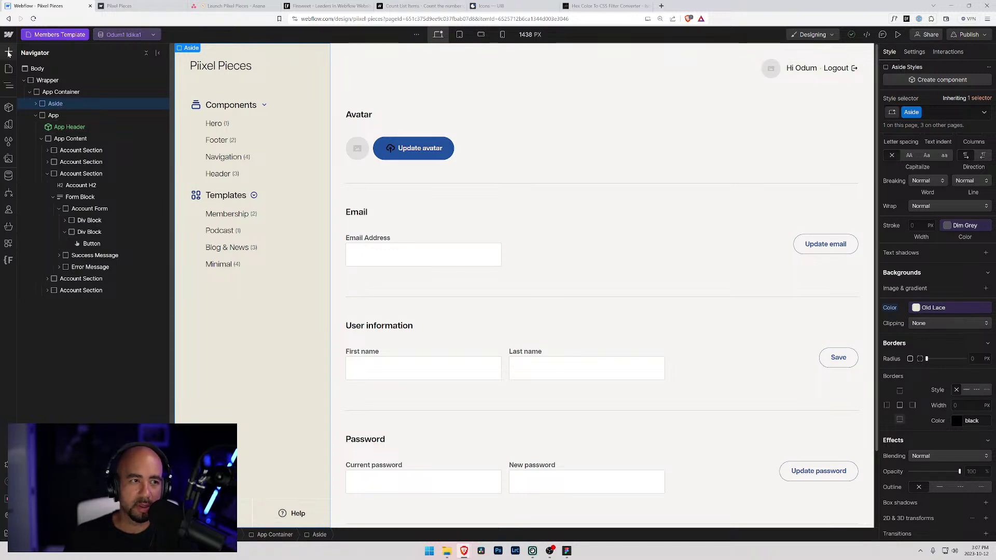
- Turn the Aside into a new component named 'Aside Section', then show the site pages list
{"action": "left_click", "coordinate": [8, 108]}
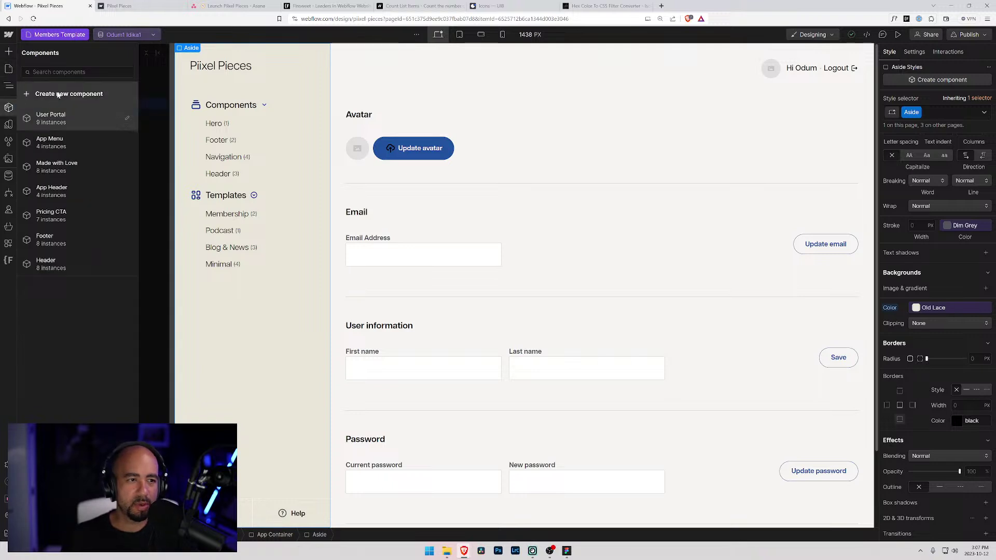
{"action": "left_click", "coordinate": [57, 93]}
{"action": "type", "text": "Aside"}
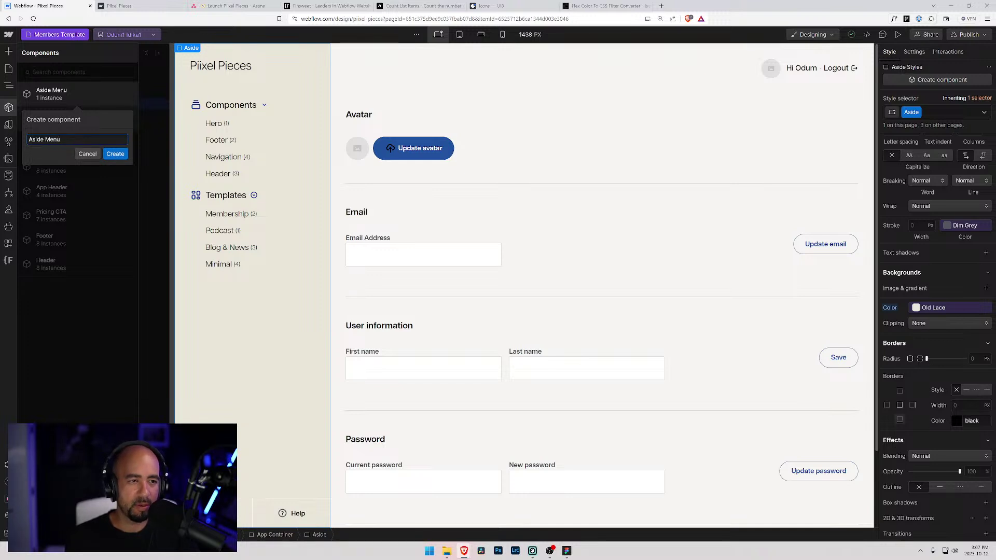
{"action": "type", "text": "Section"}
{"action": "left_click", "coordinate": [115, 154]}
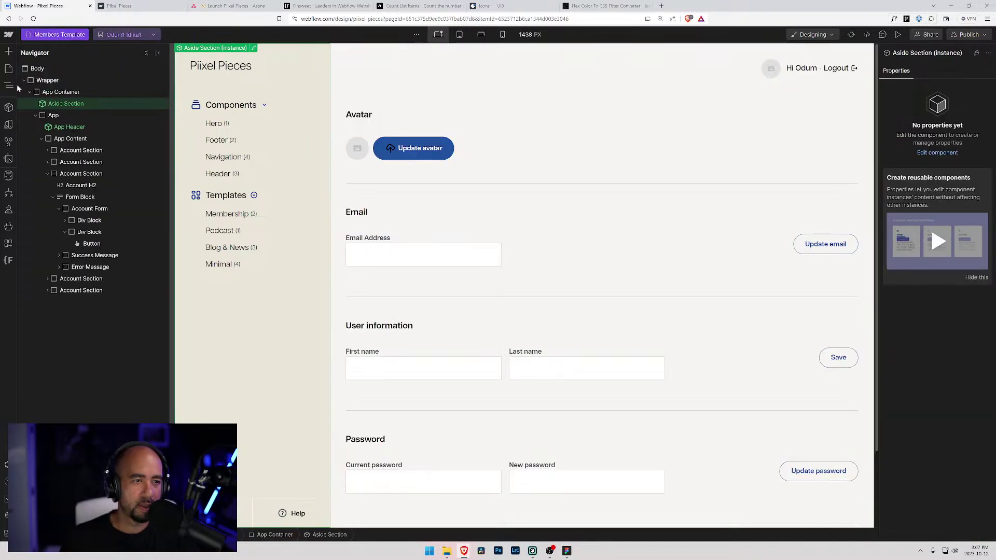
{"action": "left_click", "coordinate": [10, 109]}
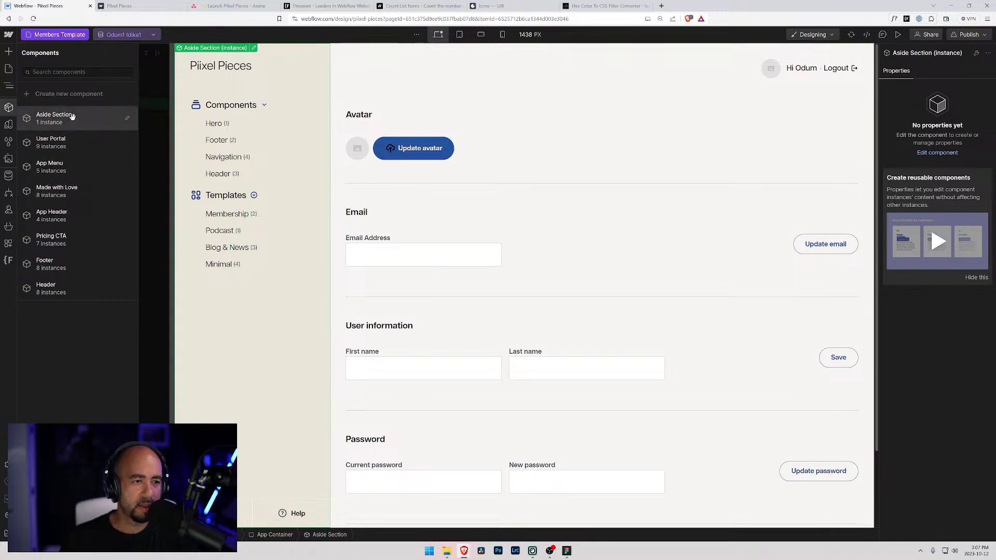
{"action": "left_click", "coordinate": [72, 36]}
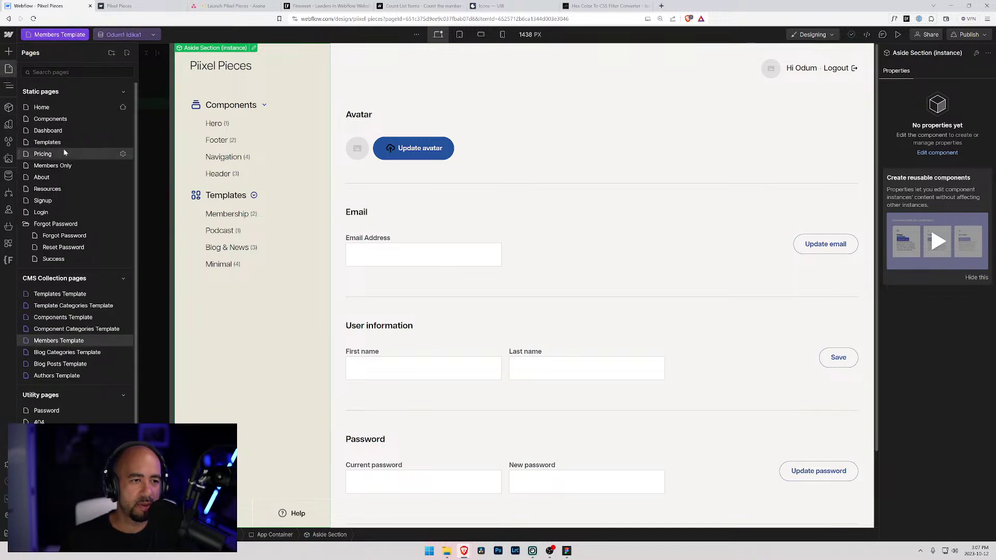
- On the Dashboard page, insert an Aside Section instance into App Container and delete the old Aside
{"action": "left_click", "coordinate": [52, 131]}
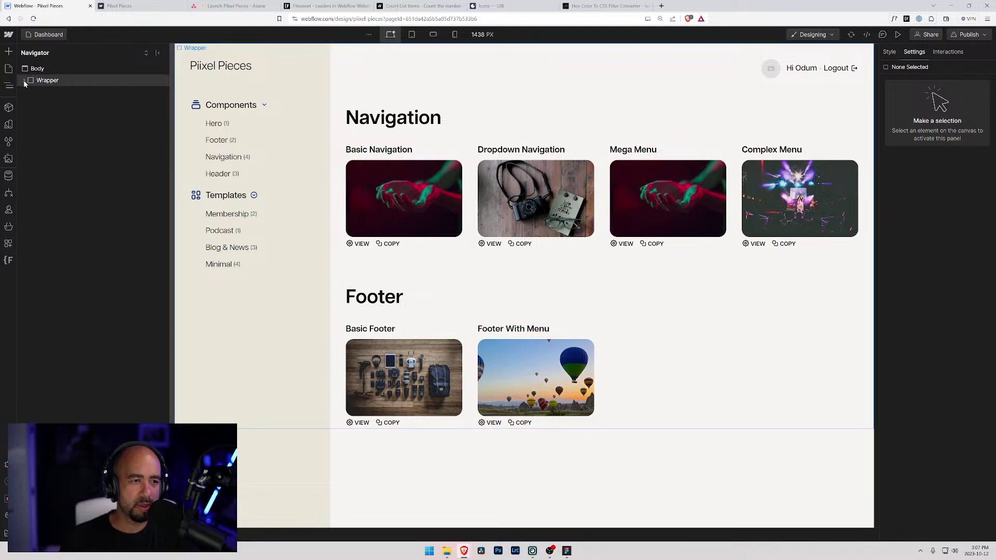
{"action": "left_click", "coordinate": [24, 80]}
{"action": "left_click", "coordinate": [29, 92]}
{"action": "left_click", "coordinate": [35, 104]}
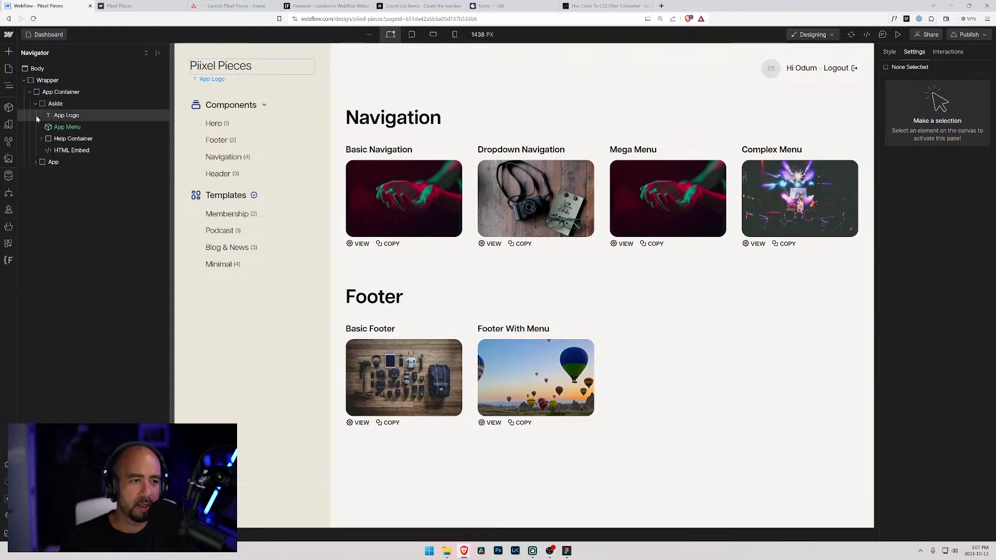
{"action": "left_click", "coordinate": [38, 93]}
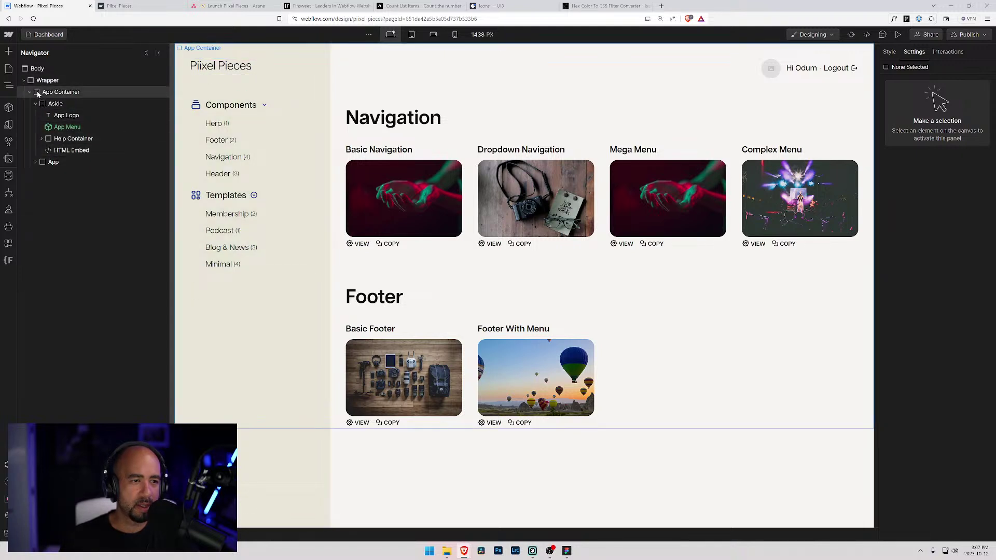
{"action": "key", "text": "ctrl+k"}
{"action": "type", "text": "asid"}
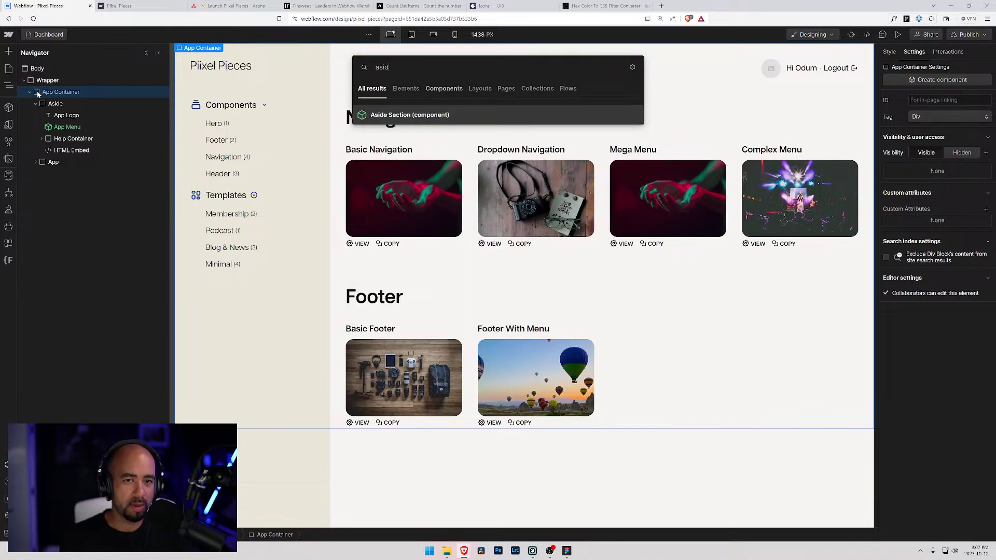
{"action": "key", "text": "Return"}
{"action": "left_click_drag", "start_coordinate": [48, 180], "coordinate": [48, 99]}
{"action": "left_click", "coordinate": [49, 115]}
{"action": "key", "text": "Delete"}
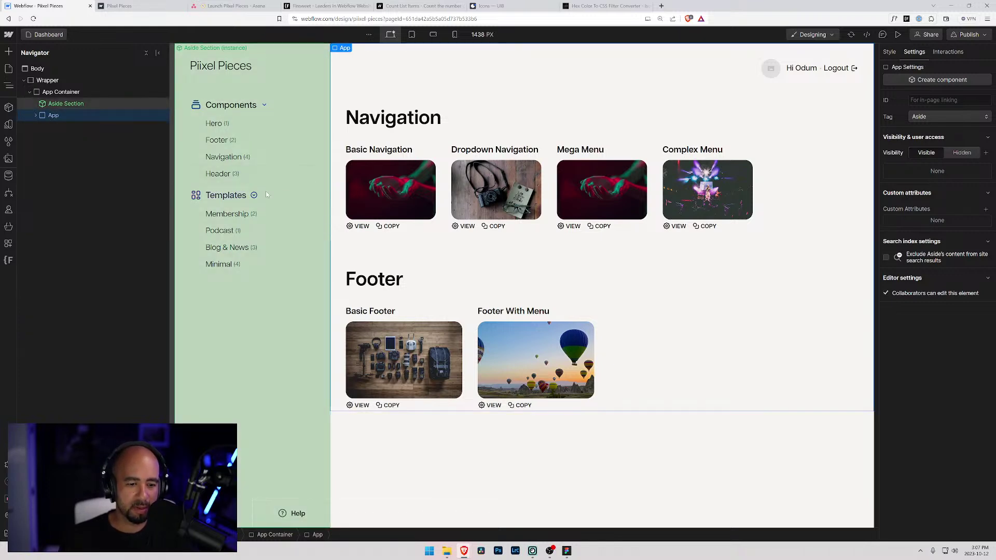
- On Template Categories Template, add Aside Section at the top of App Container and delete the old Aside
{"action": "left_click", "coordinate": [39, 34]}
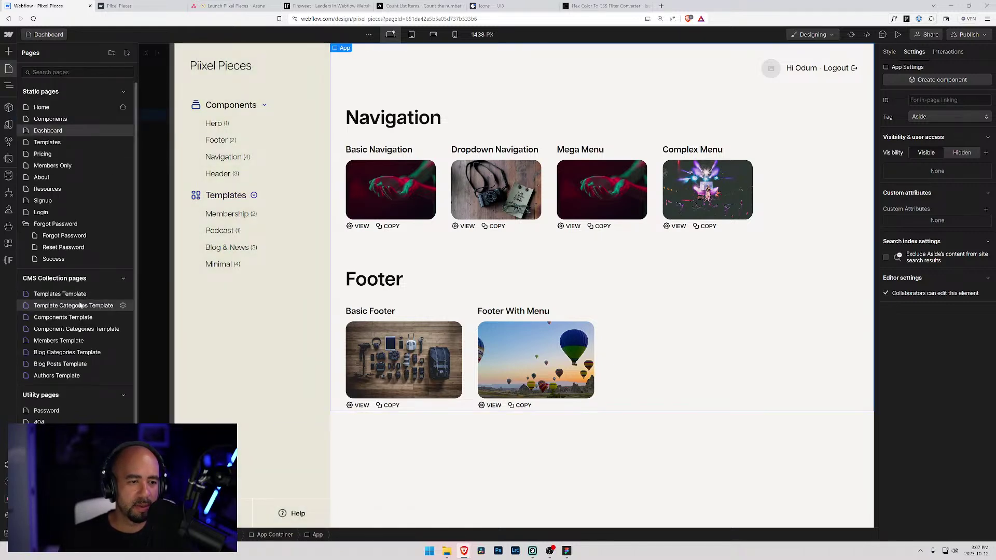
{"action": "left_click", "coordinate": [79, 303]}
{"action": "left_click", "coordinate": [24, 81]}
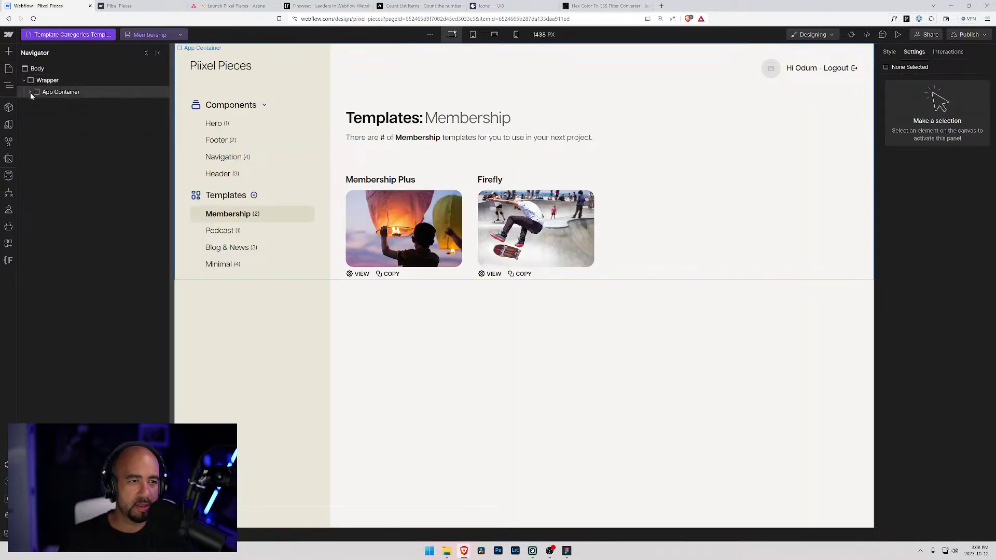
{"action": "left_click", "coordinate": [30, 92]}
{"action": "left_click", "coordinate": [43, 93]}
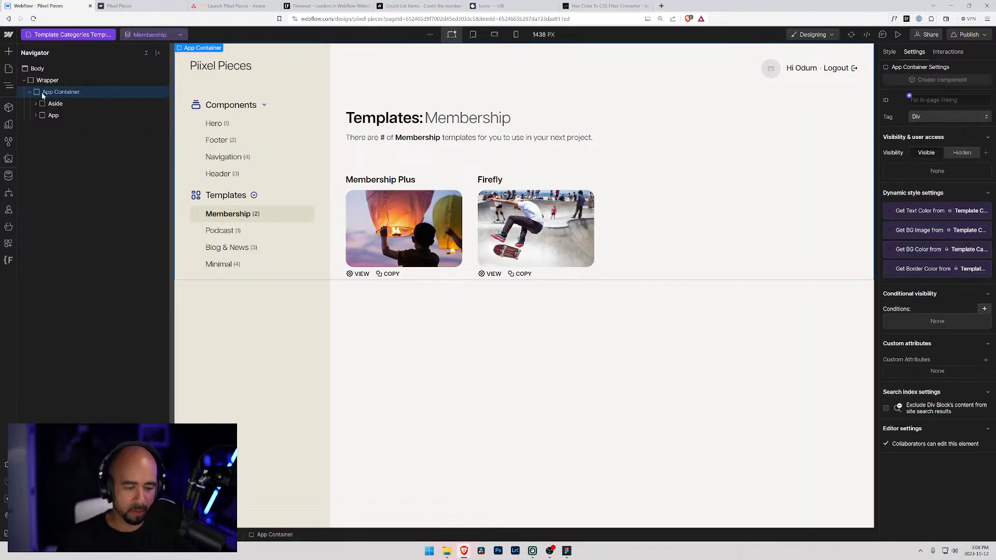
{"action": "key", "text": "ctrl+k"}
{"action": "type", "text": "aside"}
{"action": "key", "text": "Return"}
{"action": "left_click_drag", "start_coordinate": [37, 128], "coordinate": [43, 115]}
{"action": "left_click", "coordinate": [43, 116]}
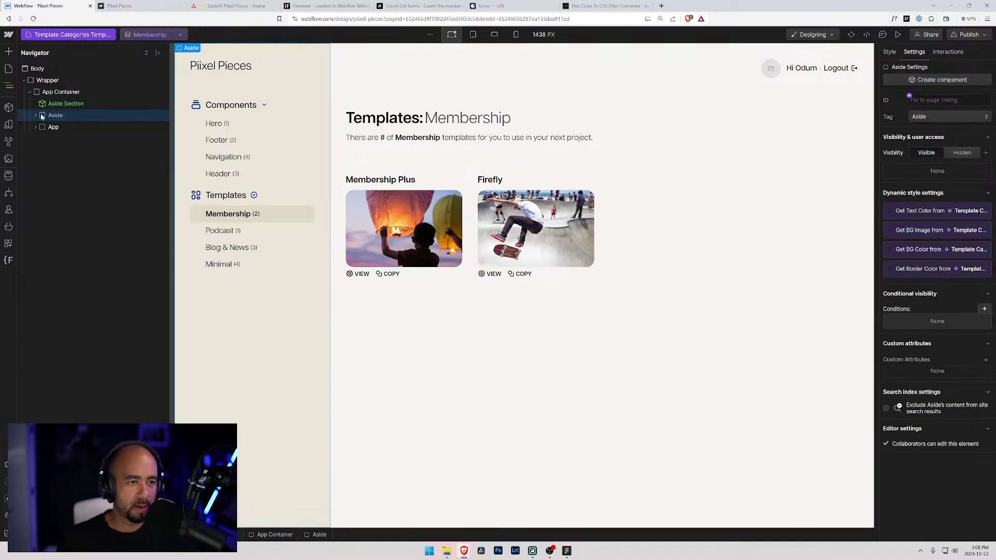
{"action": "key", "text": "Delete"}
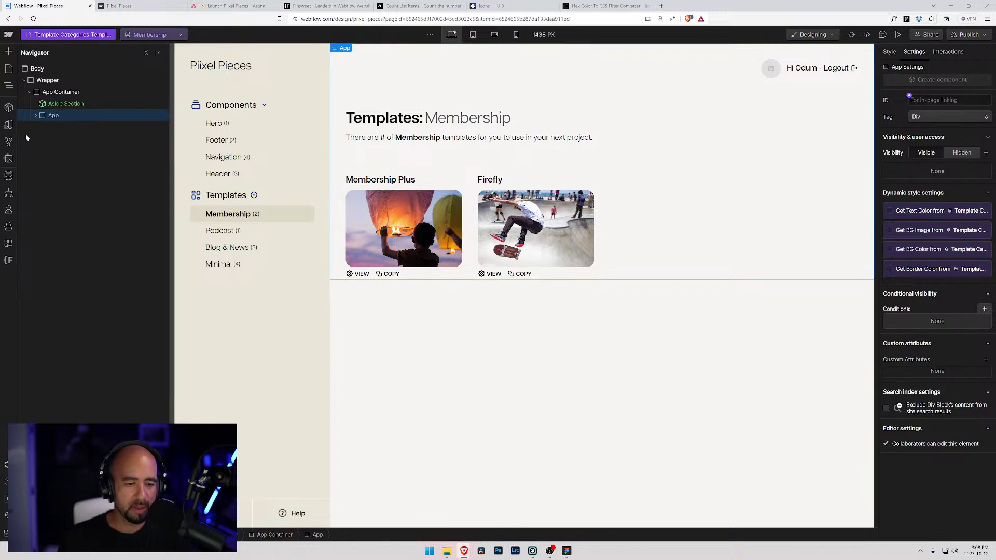
- On Component Categories Template, insert Aside Section after the old Aside and remove the old one
{"action": "left_click", "coordinate": [68, 34]}
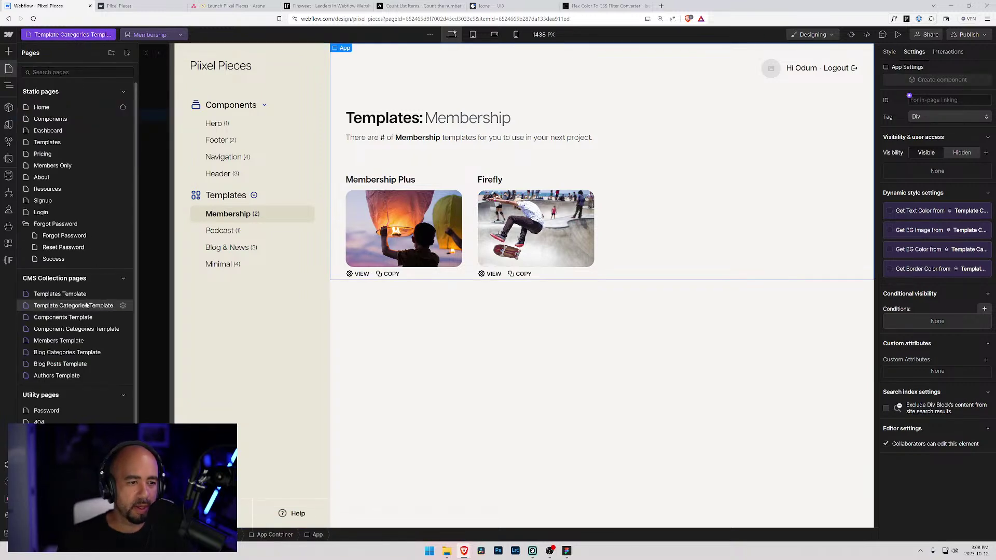
{"action": "left_click", "coordinate": [69, 329]}
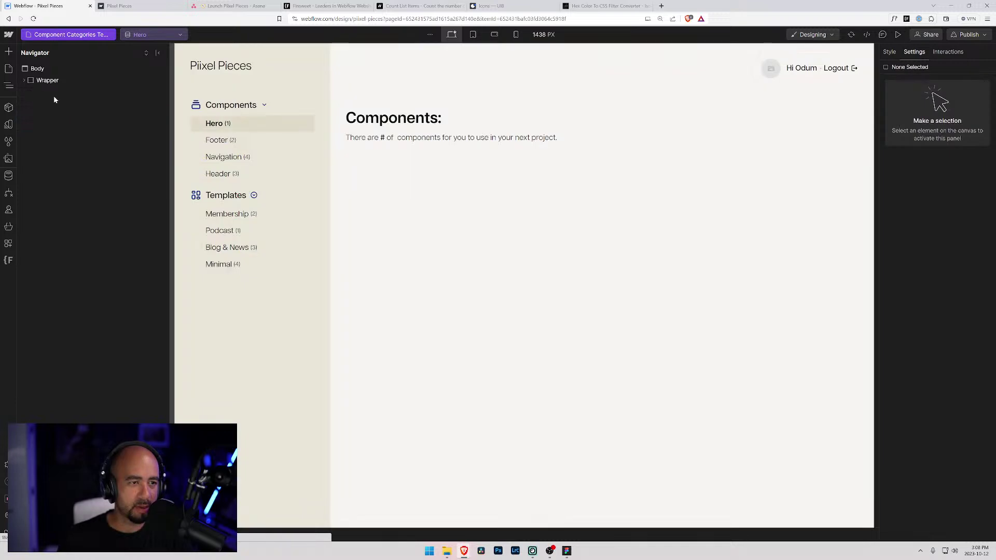
{"action": "left_click", "coordinate": [29, 81]}
{"action": "left_click", "coordinate": [38, 92]}
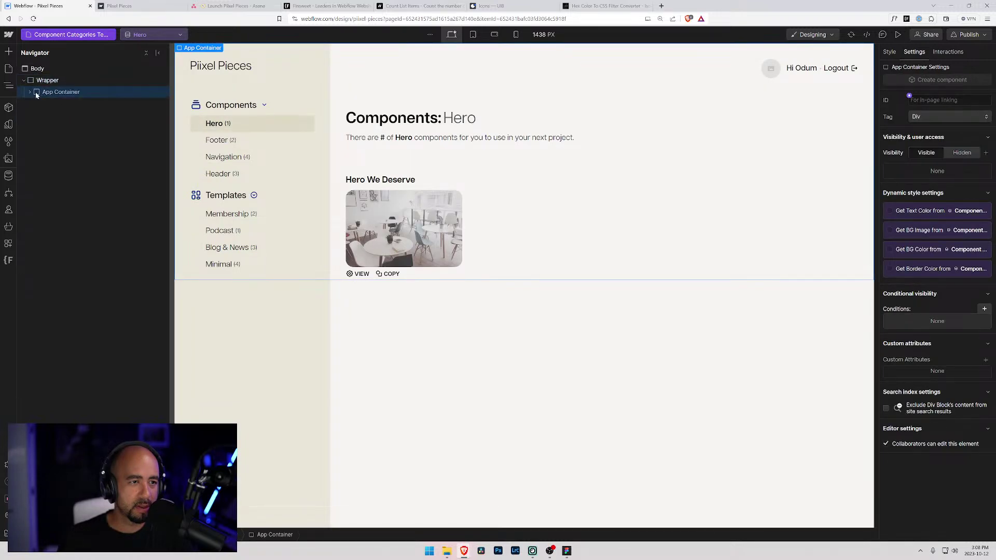
{"action": "key", "text": "ctrl+k"}
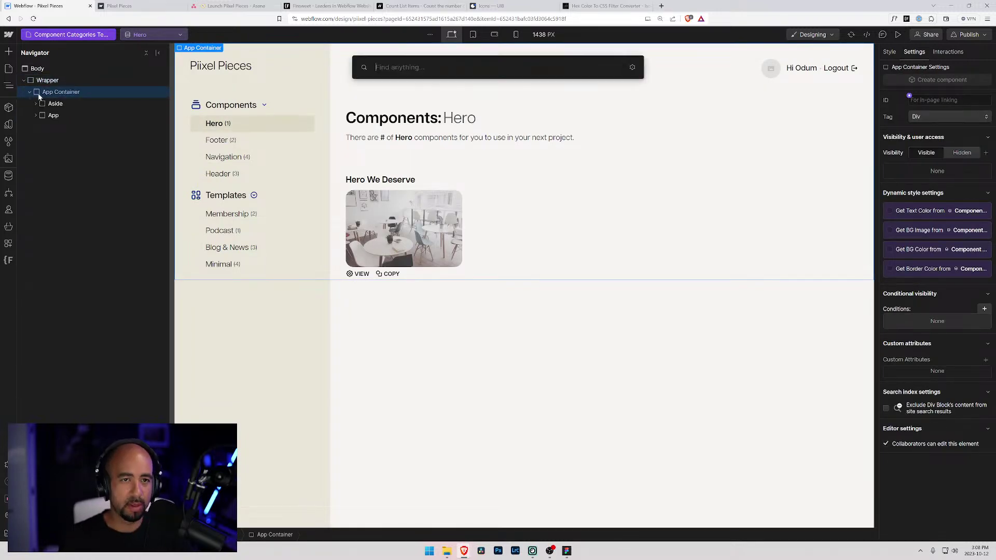
{"action": "type", "text": "aside"}
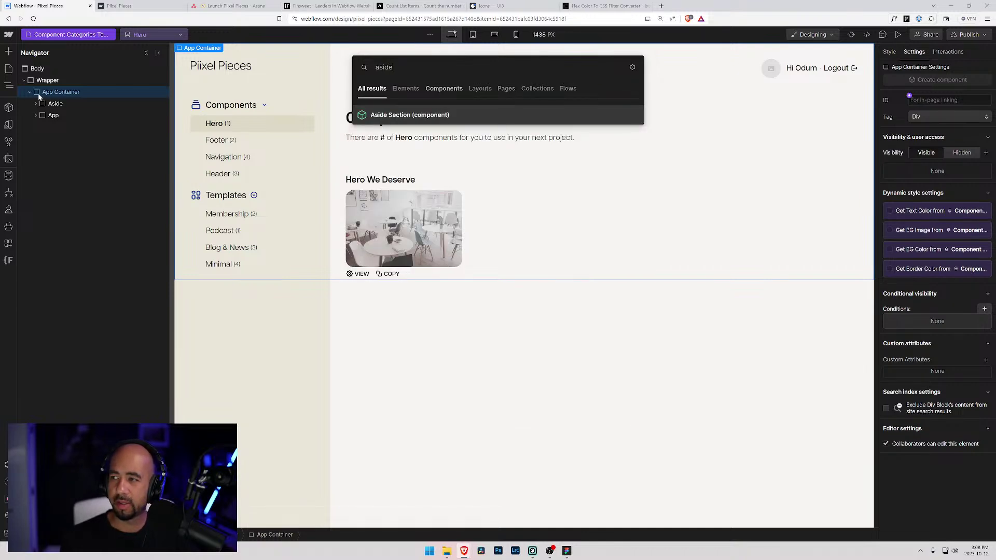
{"action": "key", "text": "Return"}
{"action": "left_click_drag", "start_coordinate": [36, 129], "coordinate": [41, 112]}
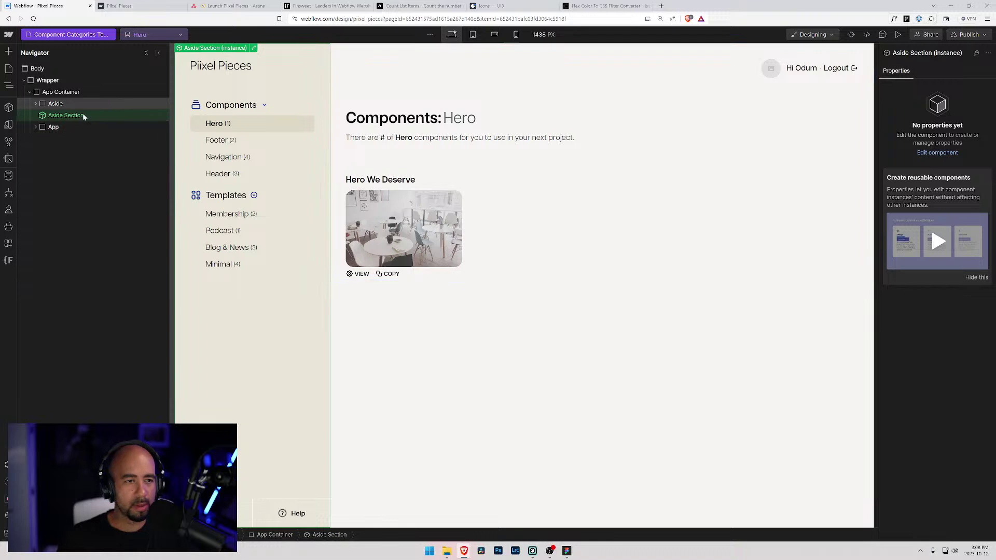
{"action": "left_click", "coordinate": [53, 102]}
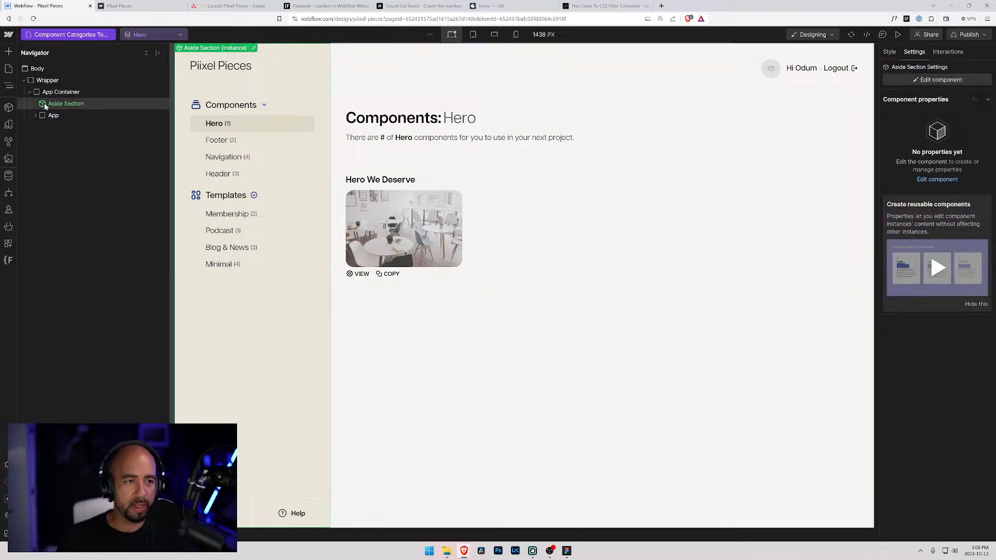
{"action": "key", "text": "p"}
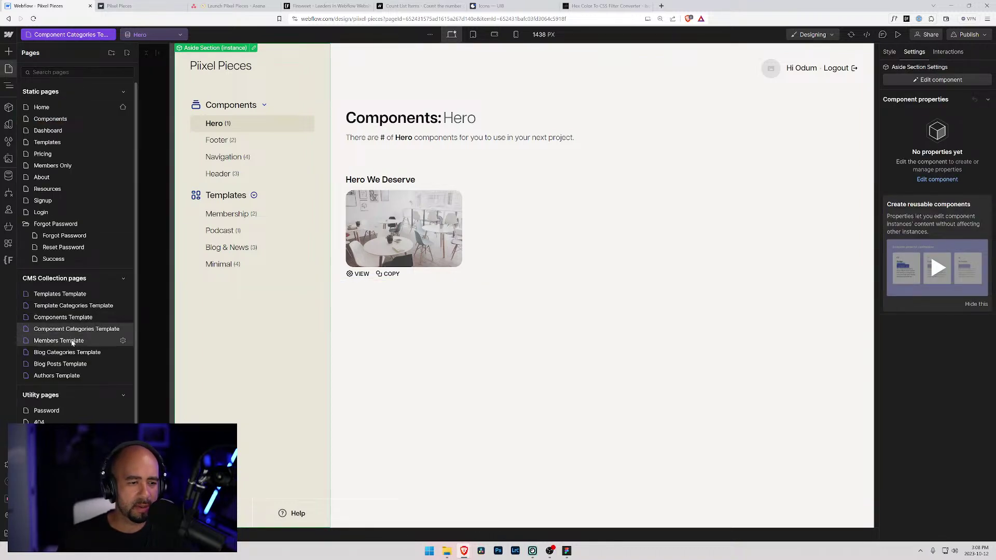
- Look over the Templates Template page, return to Component Categories Template, then go to Dashboard
{"action": "left_click", "coordinate": [67, 294]}
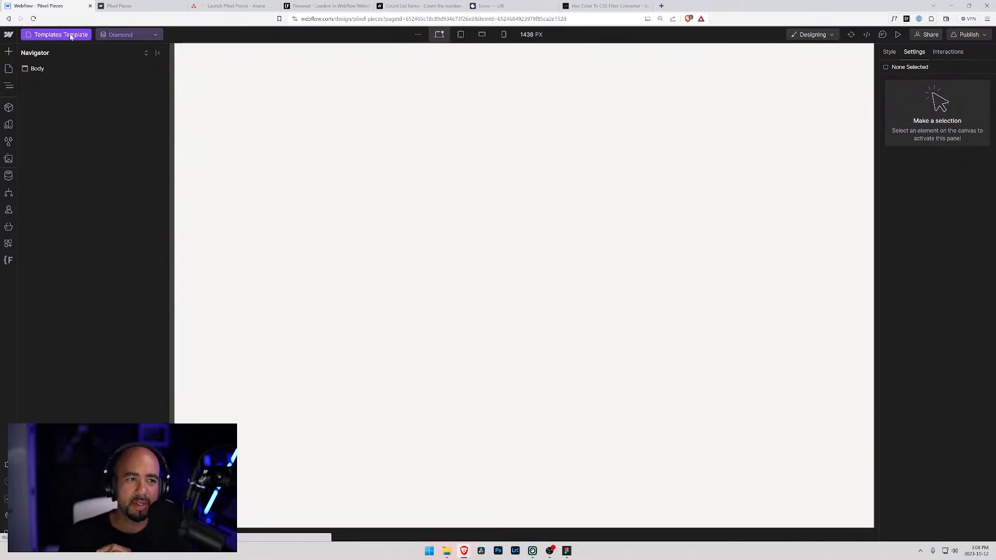
{"action": "left_click", "coordinate": [65, 35]}
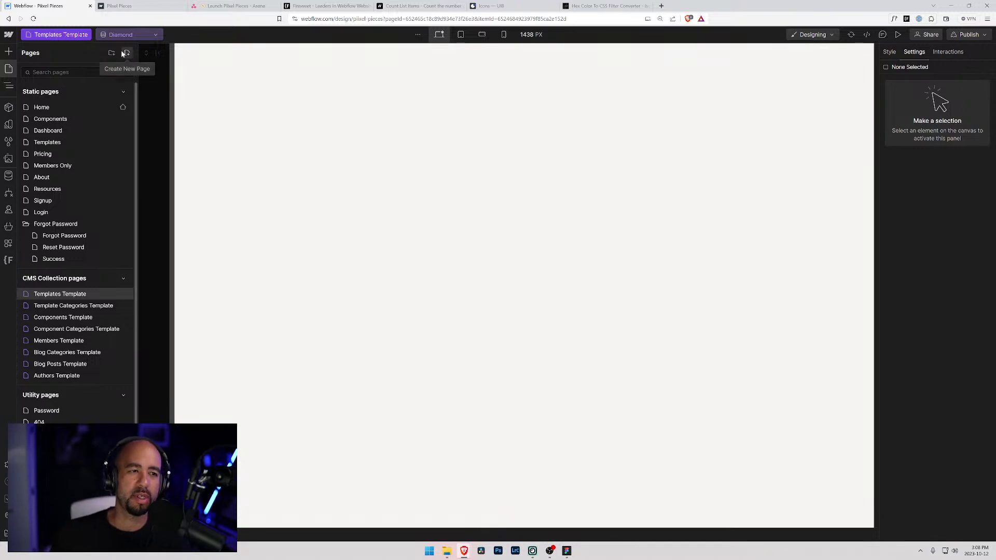
{"action": "left_click", "coordinate": [65, 328]}
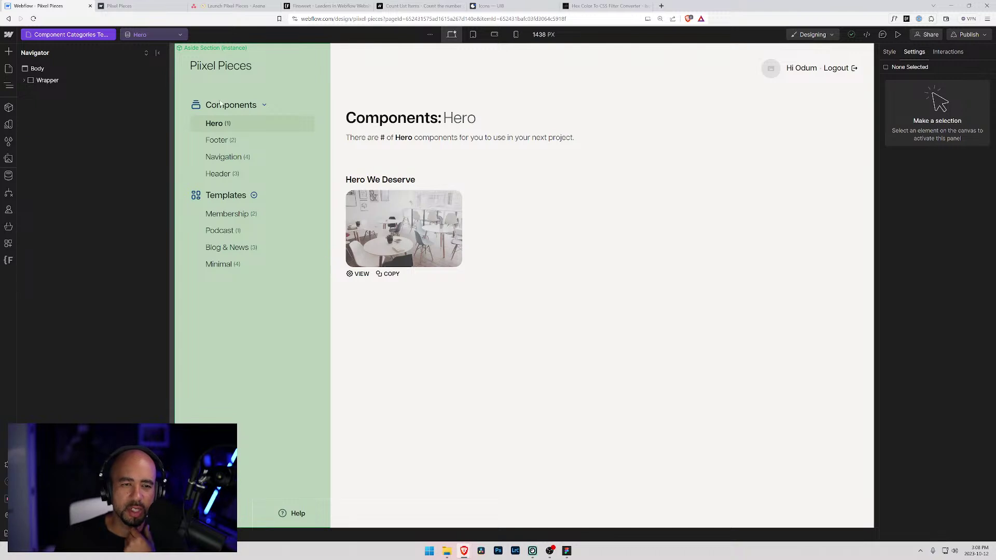
{"action": "left_click", "coordinate": [45, 36]}
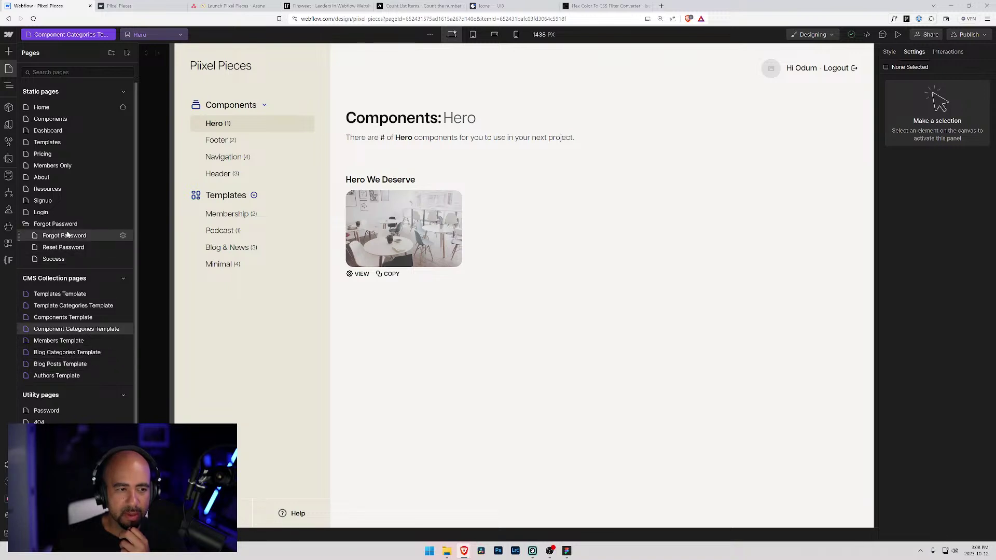
{"action": "left_click", "coordinate": [58, 130]}
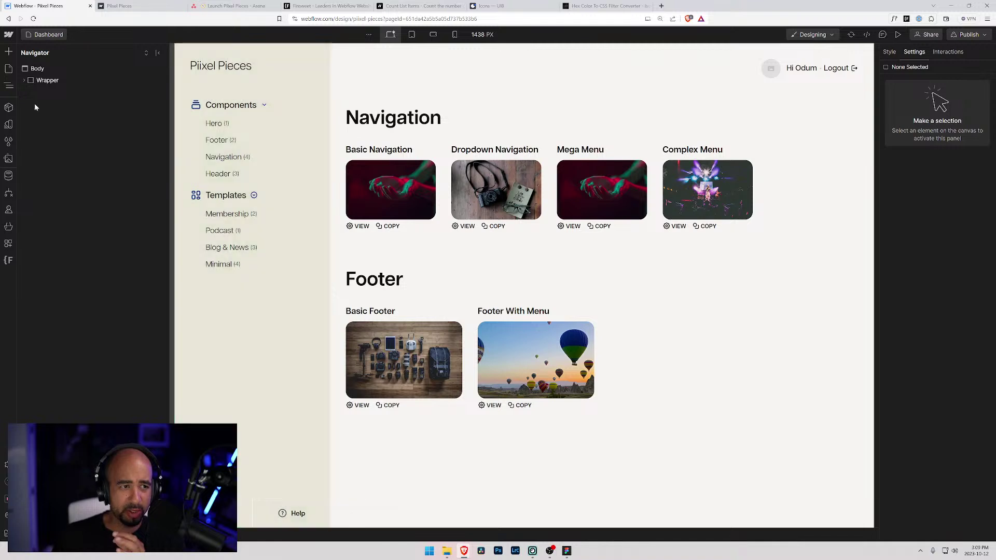
- Select the Dashboard's Aside Section instance and enter component editing
{"action": "left_click", "coordinate": [25, 81]}
{"action": "left_click", "coordinate": [30, 92]}
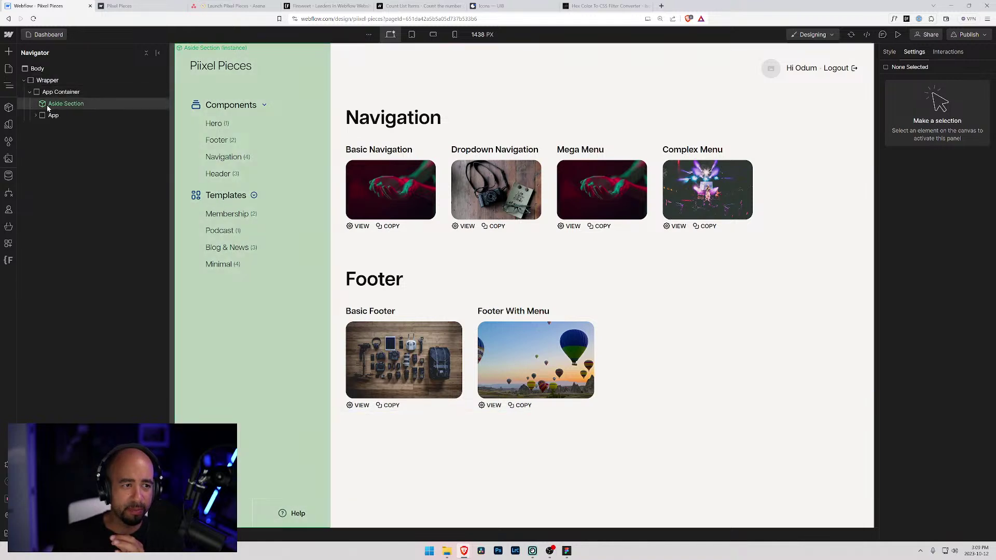
{"action": "left_click", "coordinate": [57, 104]}
{"action": "left_click", "coordinate": [253, 48]}
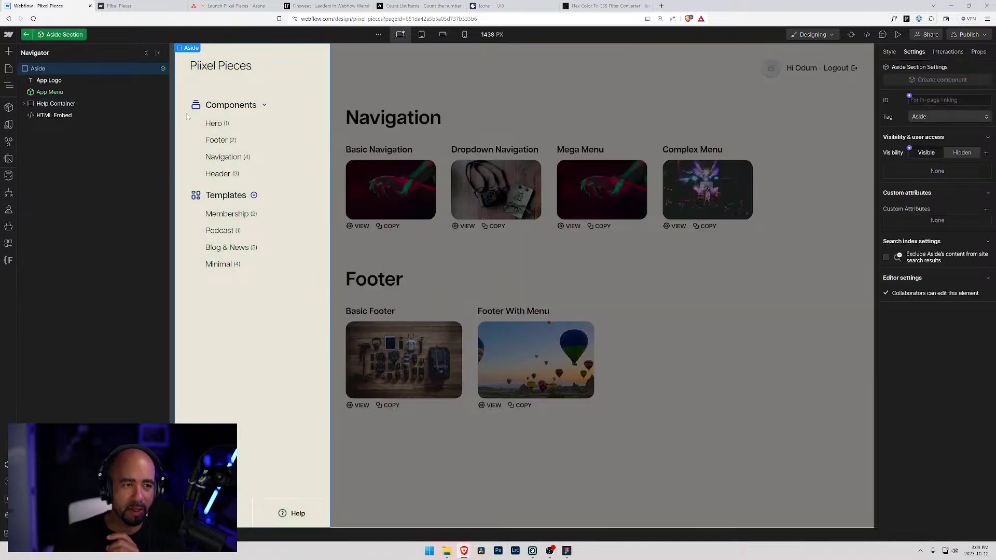
- Inspect the component's help link and Padding 1 groups, exit editing, and open Members Template
{"action": "left_click", "coordinate": [239, 509]}
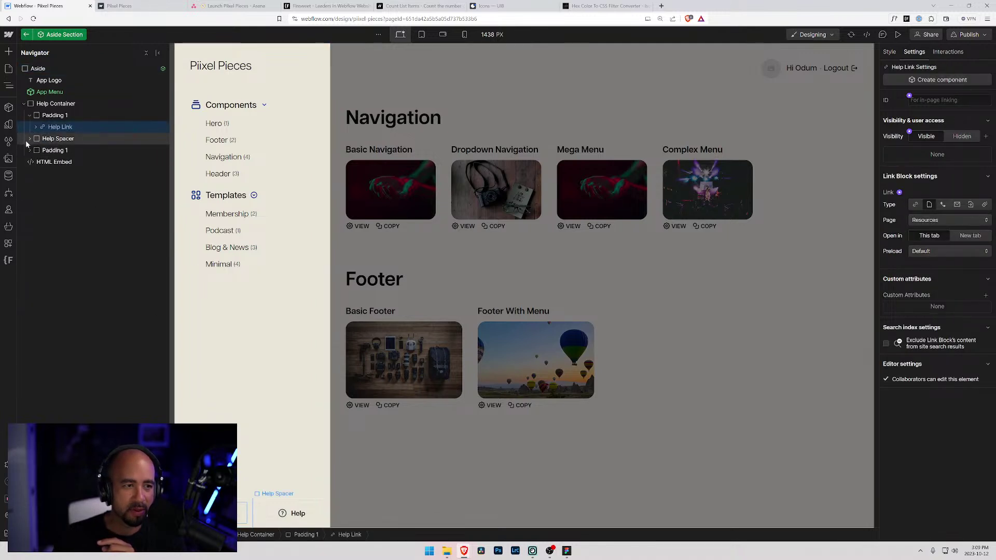
{"action": "left_click", "coordinate": [29, 115]}
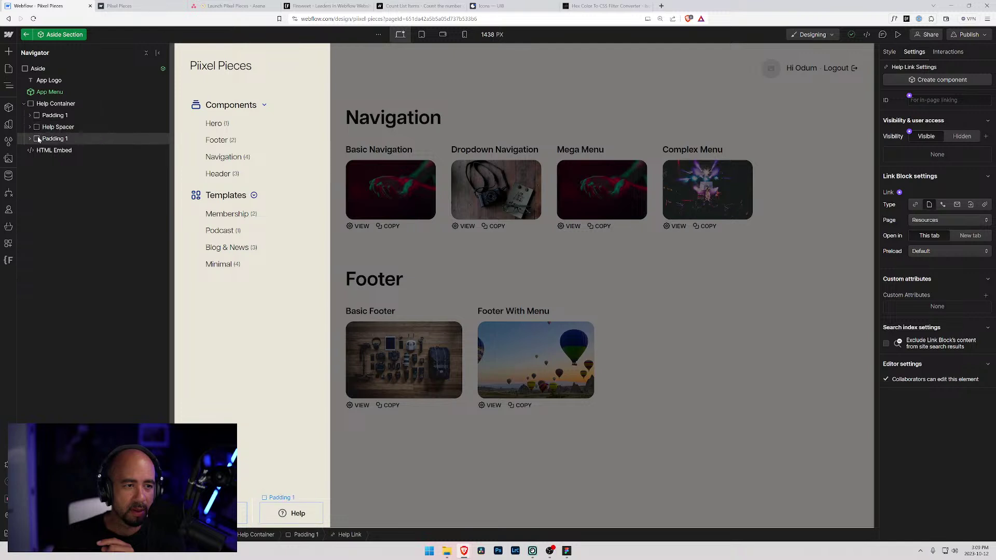
{"action": "left_click", "coordinate": [38, 139]}
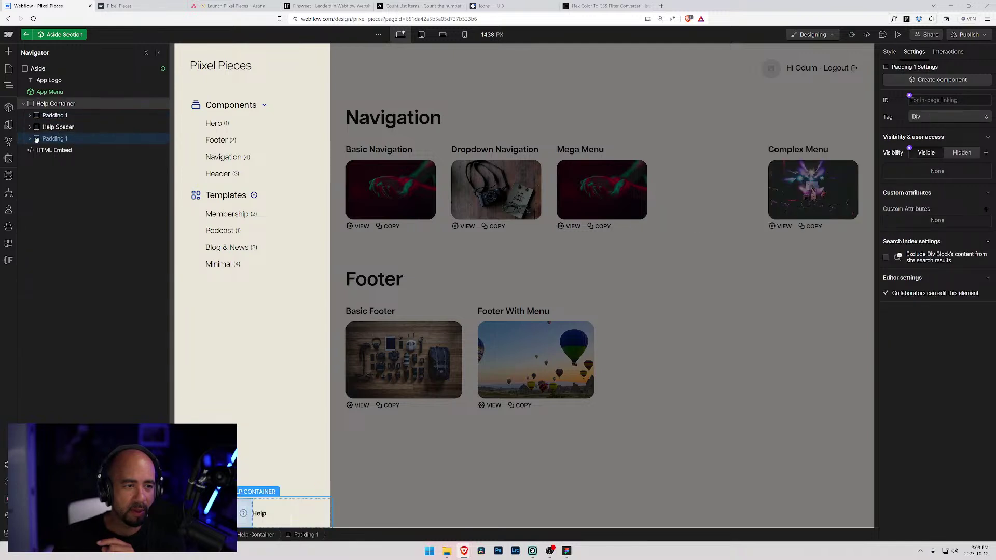
{"action": "left_click", "coordinate": [273, 412]}
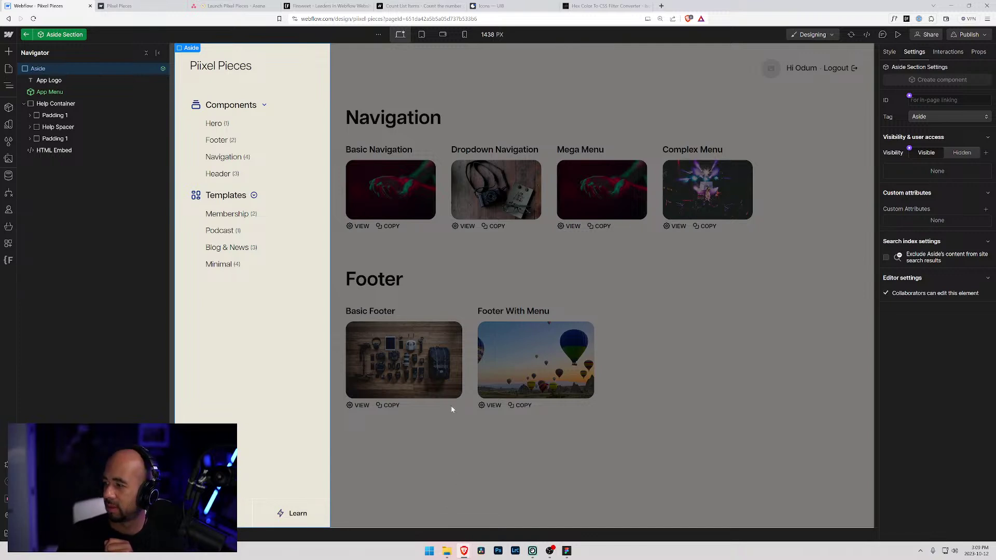
{"action": "left_click", "coordinate": [422, 100]}
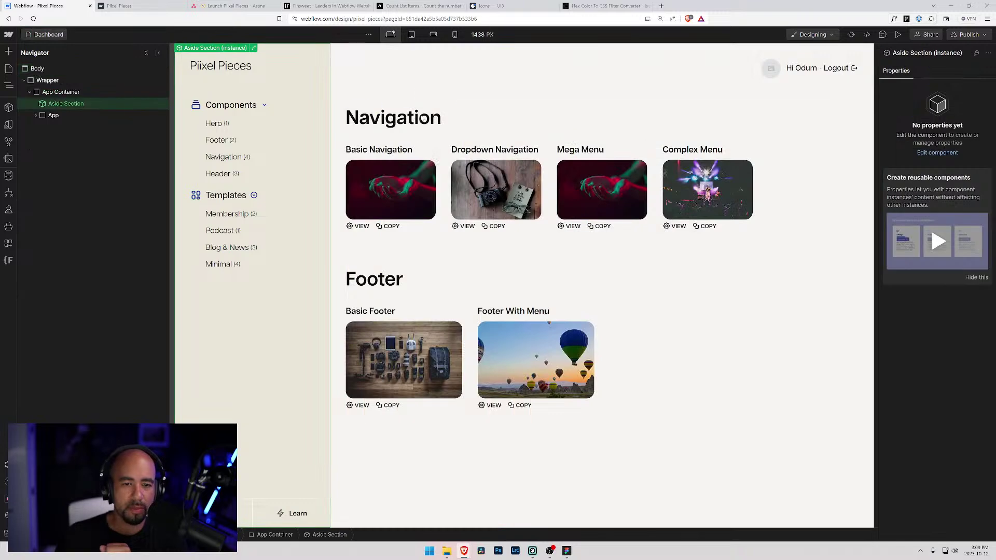
{"action": "left_click", "coordinate": [52, 36]}
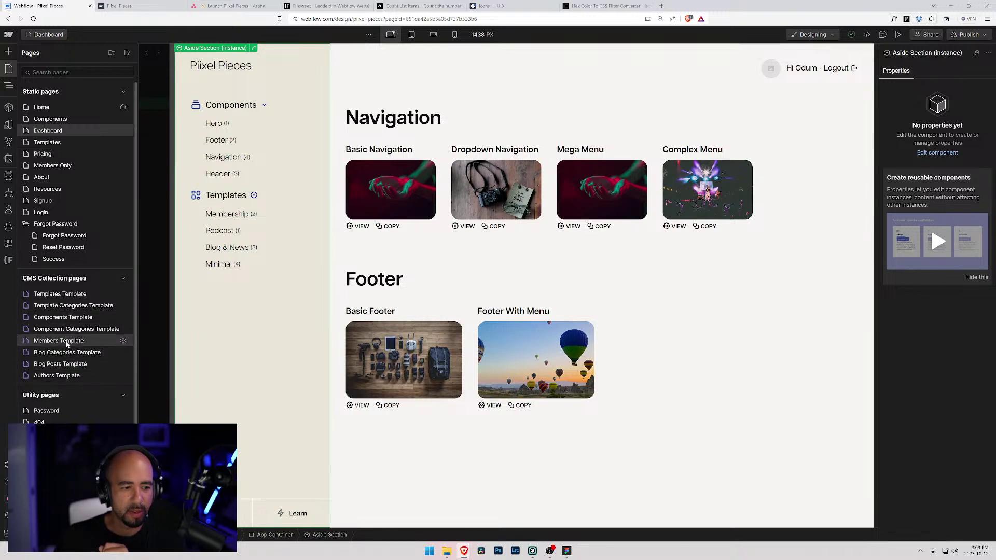
{"action": "left_click", "coordinate": [72, 340]}
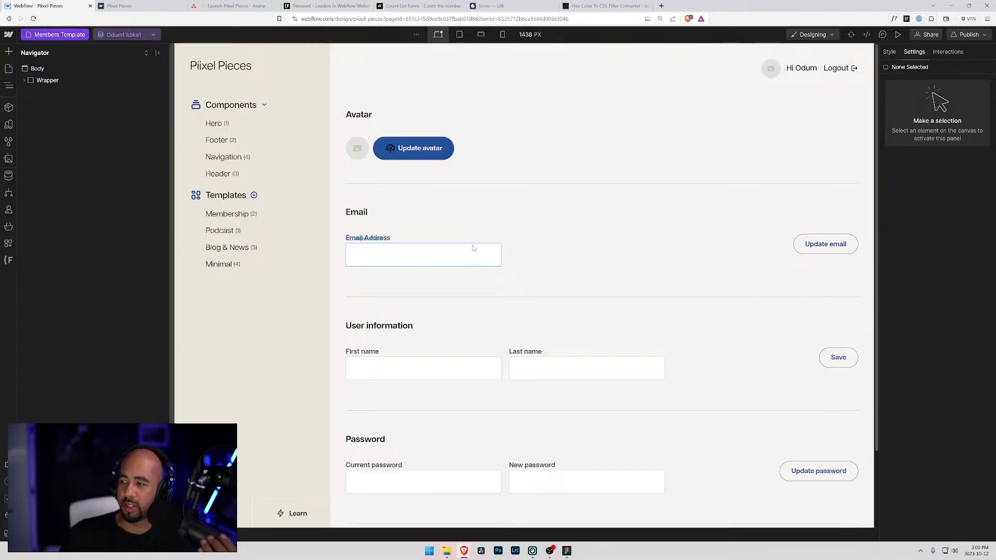
- Select the App Content block on Members Template and bring up quick-find search
{"action": "left_click", "coordinate": [396, 151]}
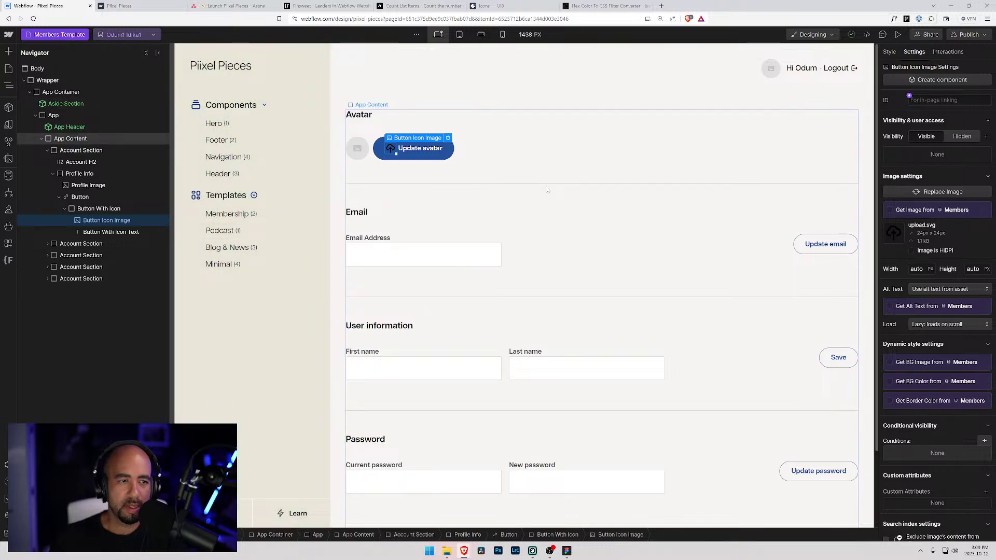
{"action": "left_click", "coordinate": [41, 139]}
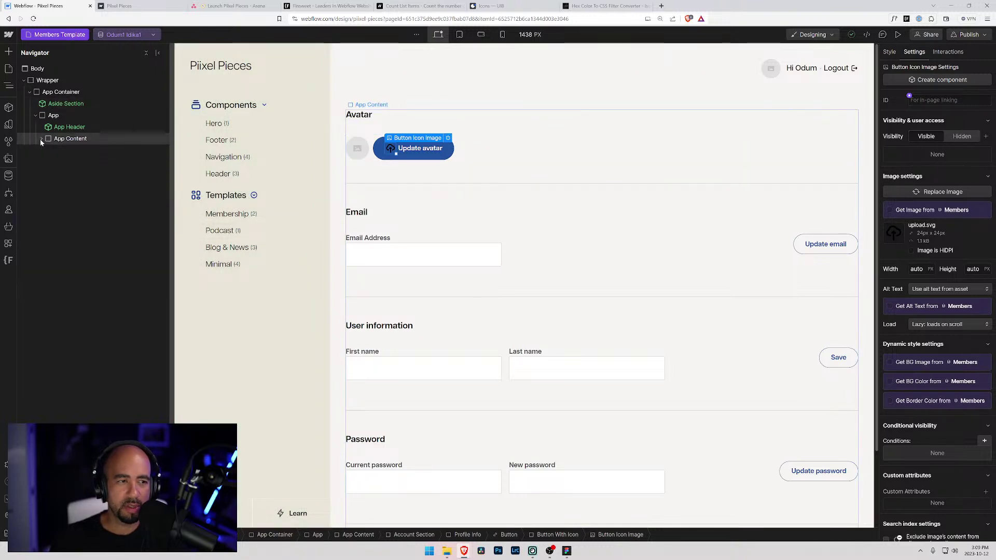
{"action": "left_click", "coordinate": [41, 139]}
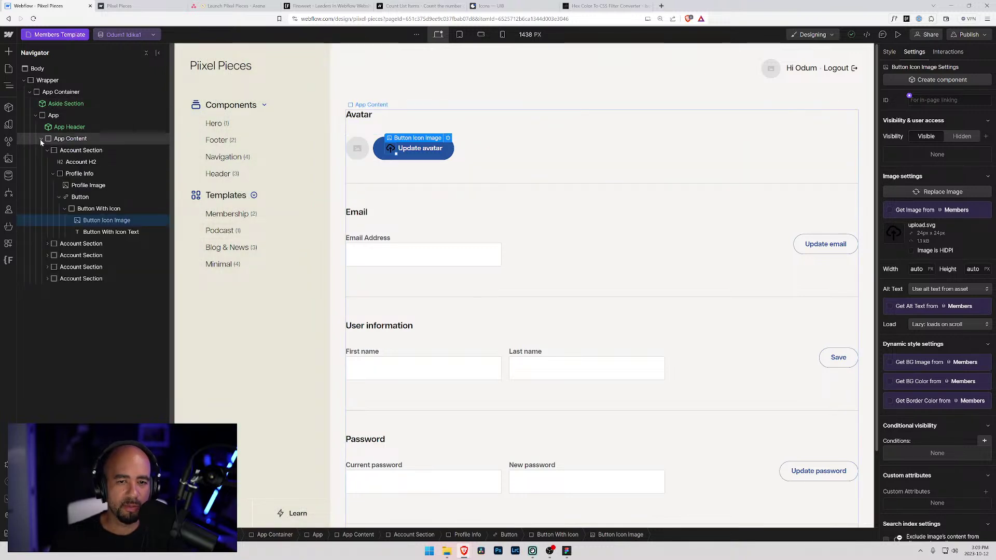
{"action": "left_click", "coordinate": [41, 139]}
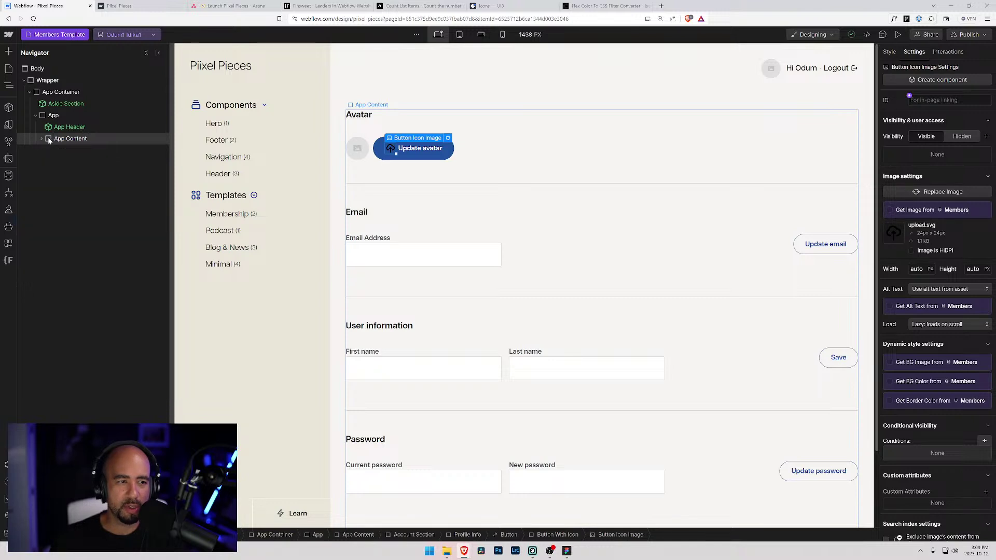
{"action": "left_click", "coordinate": [41, 139]}
{"action": "left_click", "coordinate": [51, 140]}
{"action": "left_click", "coordinate": [48, 150]}
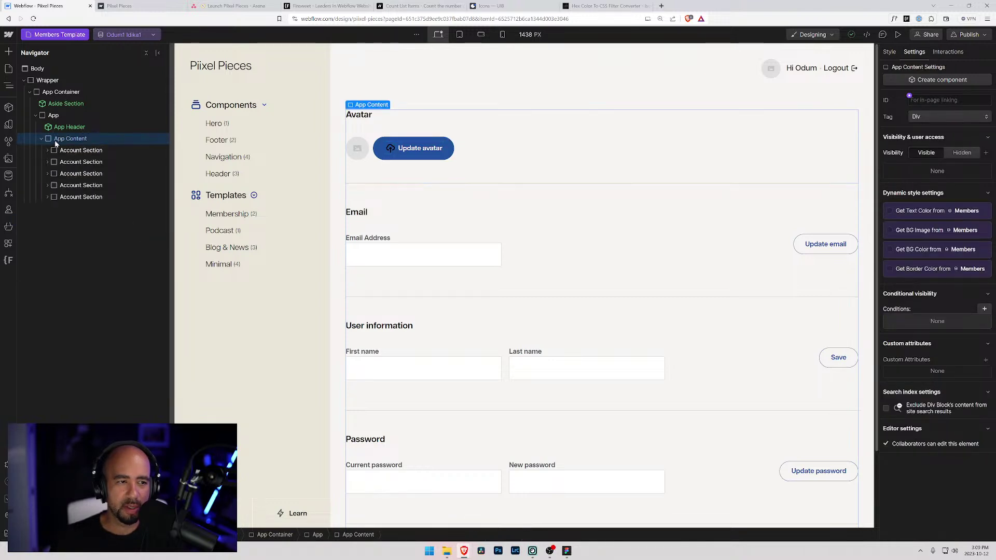
{"action": "key", "text": "ctrl+k"}
- Add an HTML Embed element and place it at the top of App Content
{"action": "type", "text": "embed"}
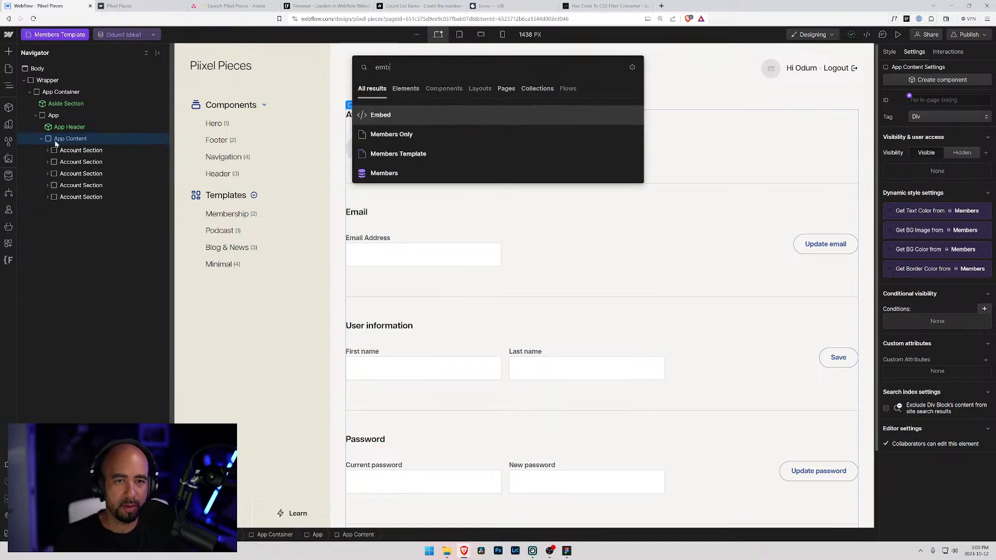
{"action": "key", "text": "Return"}
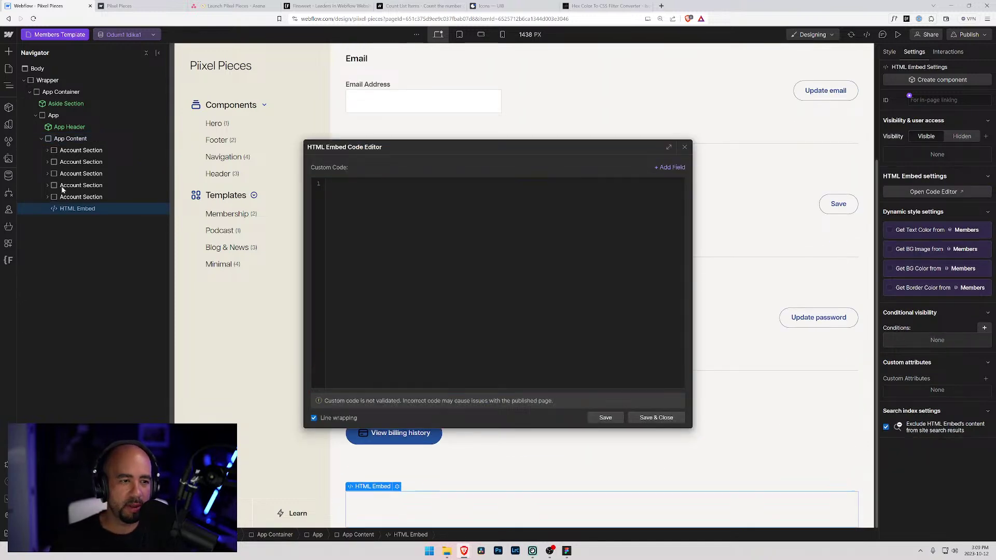
{"action": "left_click", "coordinate": [62, 209]}
{"action": "left_click_drag", "start_coordinate": [62, 211], "coordinate": [62, 150]}
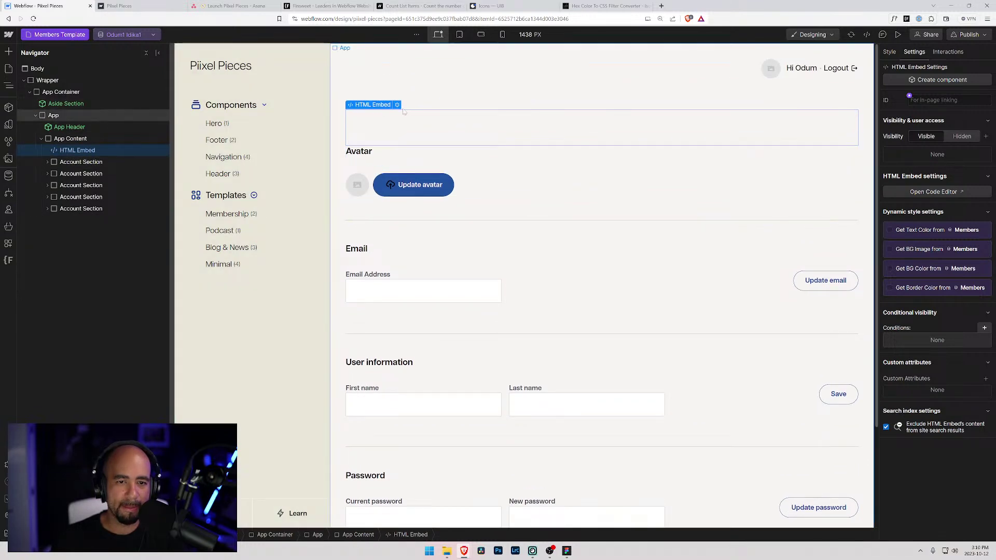
- Check the Update avatar icon image's settings and its style class
{"action": "left_click", "coordinate": [390, 184]}
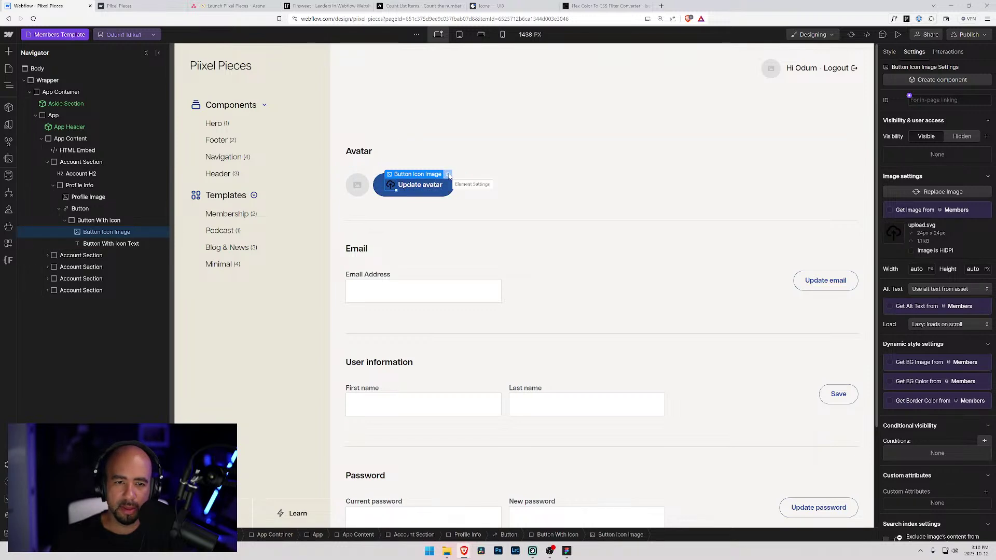
{"action": "left_click", "coordinate": [449, 175]}
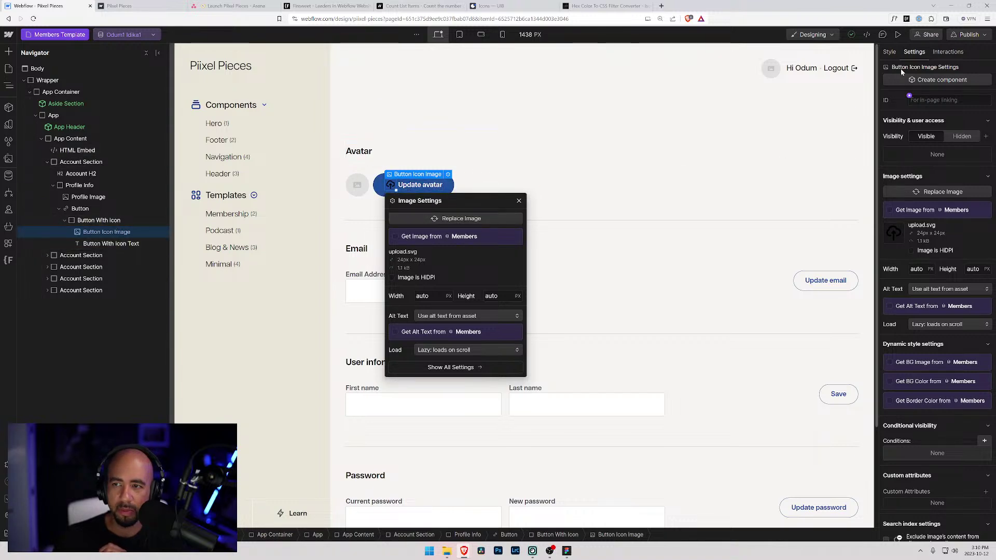
{"action": "key", "text": "s"}
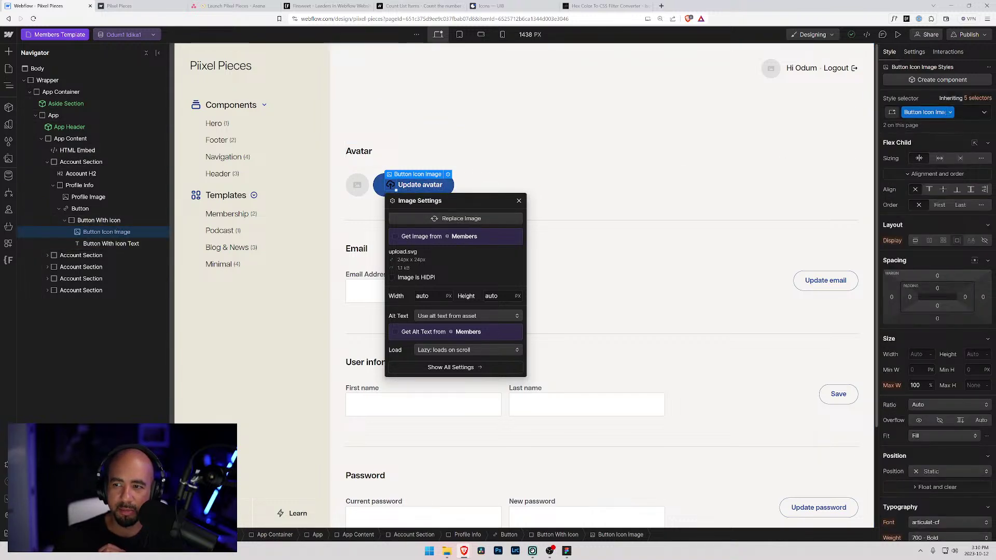
{"action": "left_click", "coordinate": [449, 174]}
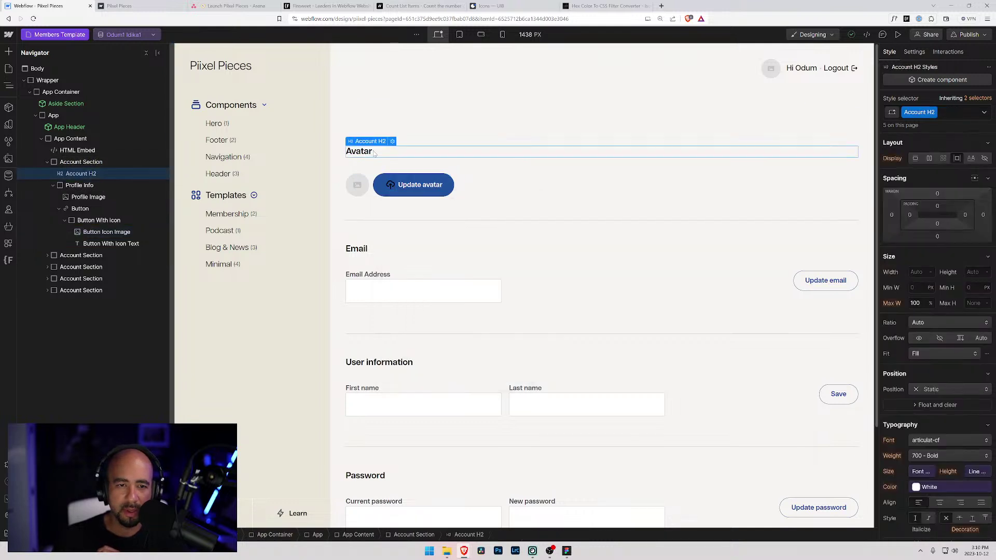
- In the embed code, start a <style> block with a .button-icon-image { rule
{"action": "left_click", "coordinate": [77, 150]}
{"action": "left_click", "coordinate": [397, 105]}
{"action": "type", "text": "<style>"}
{"action": "key", "text": "Return"}
{"action": "type", "text": "."}
{"action": "type", "text": "filter: invert(26%) sepia(31%) saturate(1747%) hue-rotate(250deg) brightness(91%) contrast(86%);"}
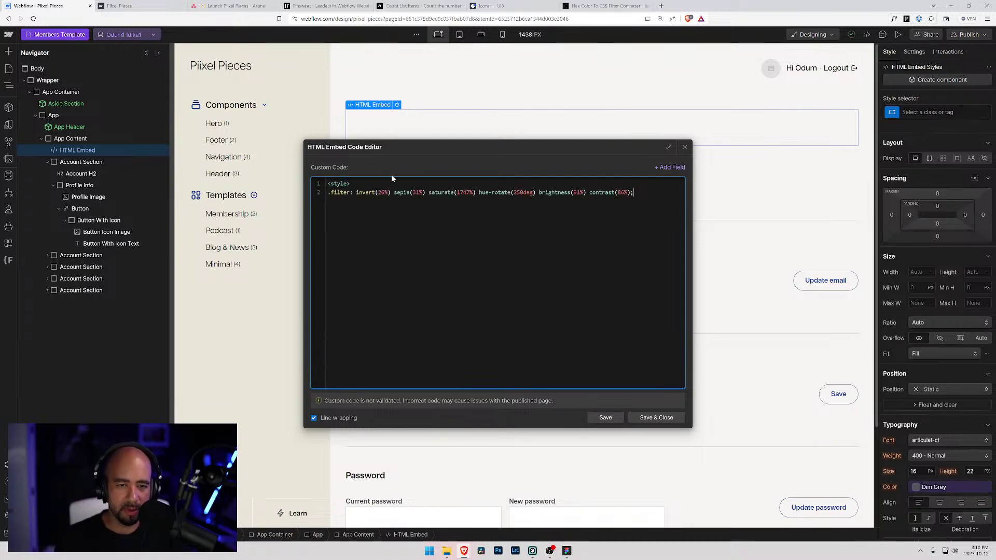
{"action": "key", "text": "ctrl+z"}
{"action": "type", "text": "button-icon"}
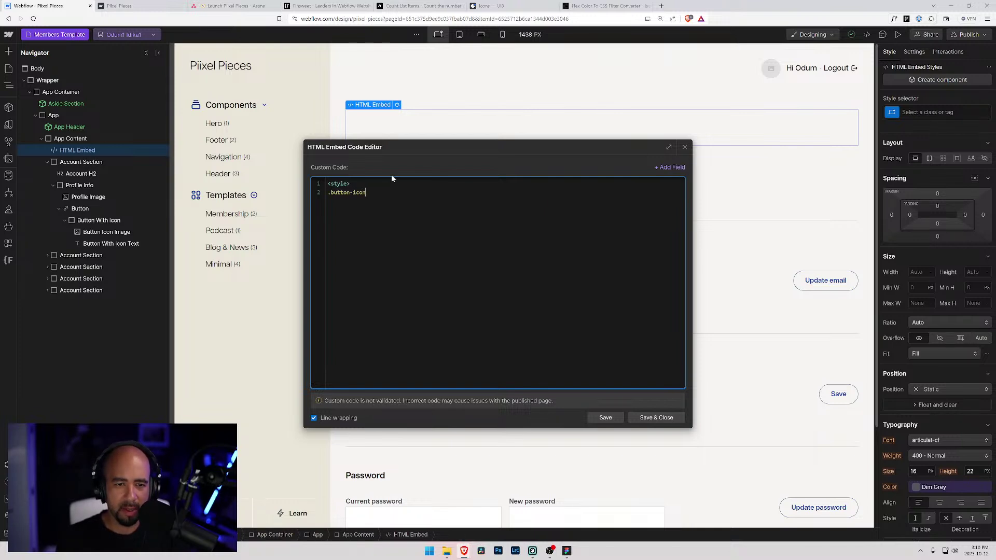
{"action": "type", "text": "-image {"}
{"action": "key", "text": "Return"}
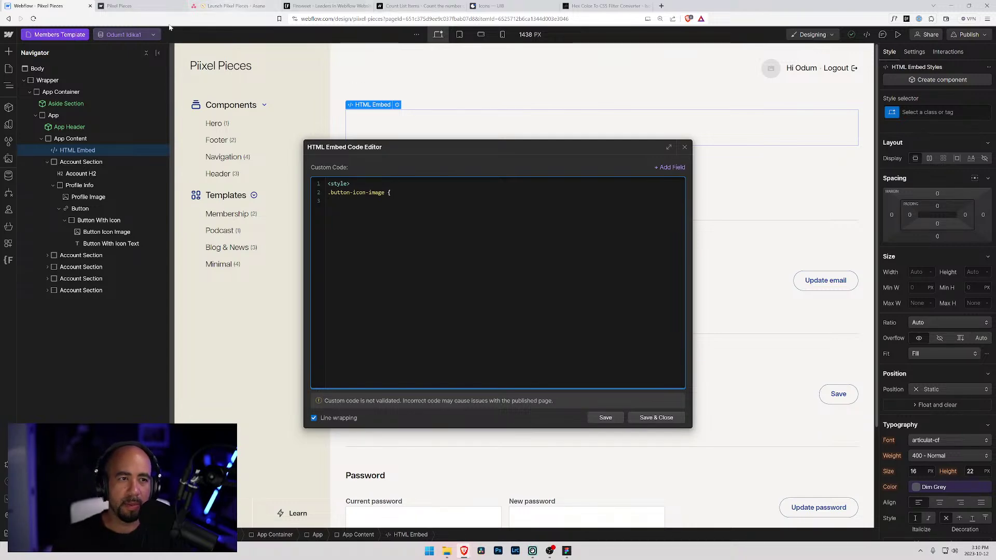
- Compute the CSS filter for white (fff) in the hex-to-filter converter and copy it
{"action": "left_click", "coordinate": [596, 6]}
{"action": "double_click", "coordinate": [420, 273]}
{"action": "type", "text": "ffffff"}
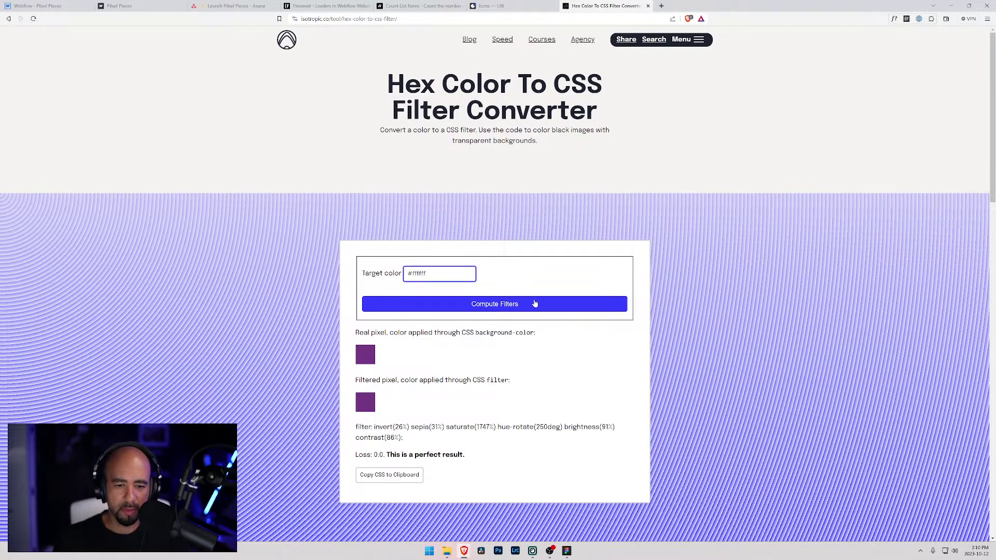
{"action": "left_click", "coordinate": [534, 303]}
{"action": "left_click_drag", "start_coordinate": [419, 442], "coordinate": [352, 426]}
{"action": "key", "text": "ctrl+c"}
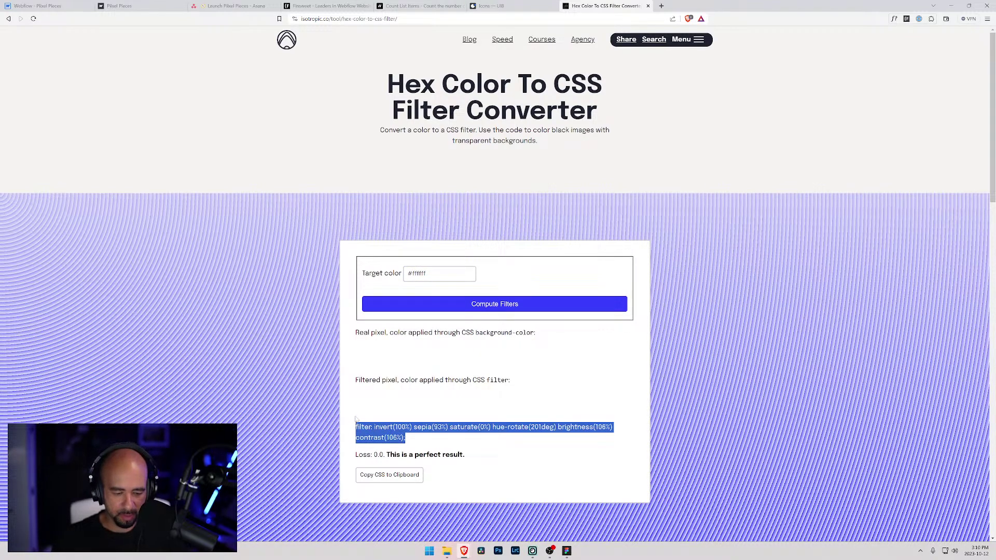
{"action": "key", "text": "alt+Tab"}
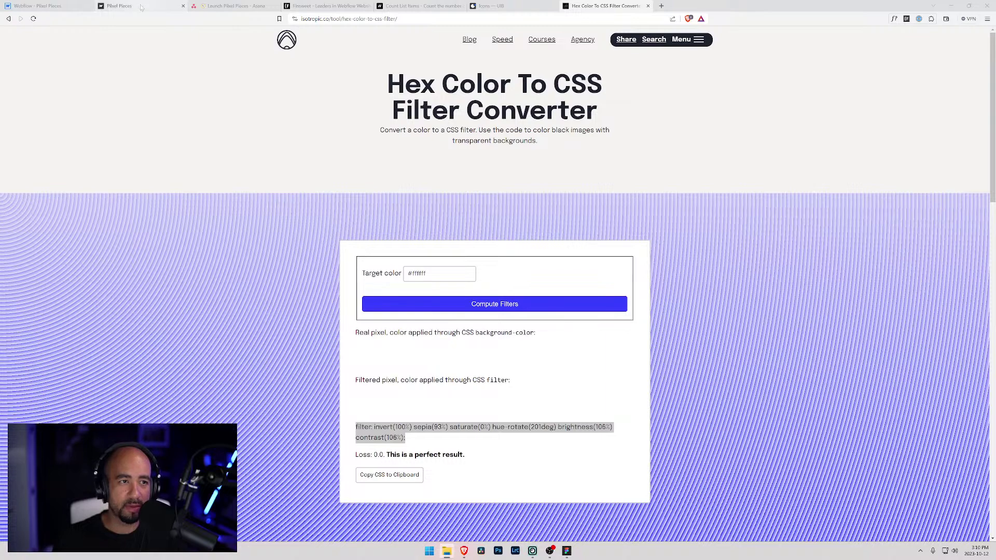
{"action": "left_click", "coordinate": [21, 4]}
- Paste the white filter into .button-icon-image, close the rule and </style>, and save the embed
{"action": "key", "text": "ctrl+v"}
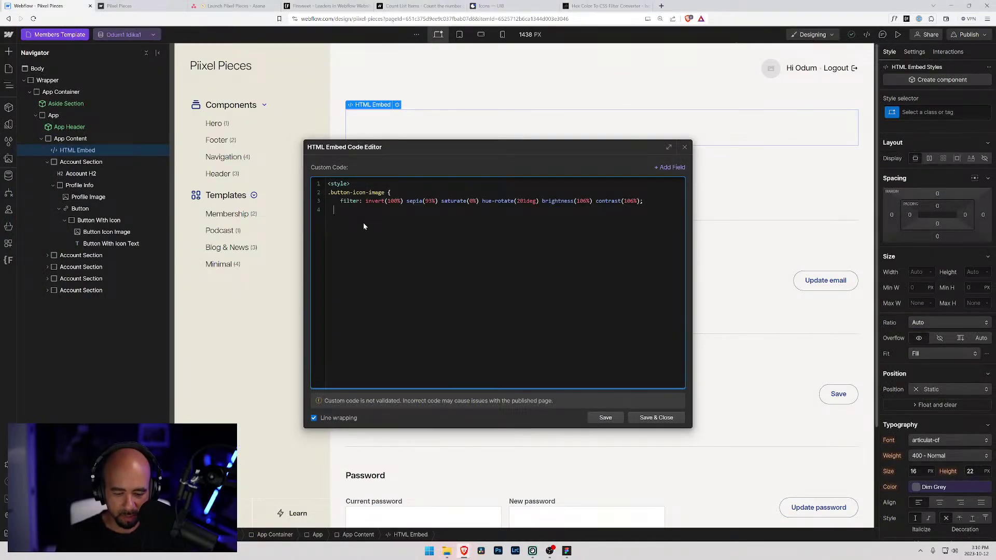
{"action": "key", "text": "BackSpace"}
{"action": "key", "text": "BackSpace"}
{"action": "key", "text": "Down"}
{"action": "key", "text": "BackSpace"}
{"action": "key", "text": "BackSpace"}
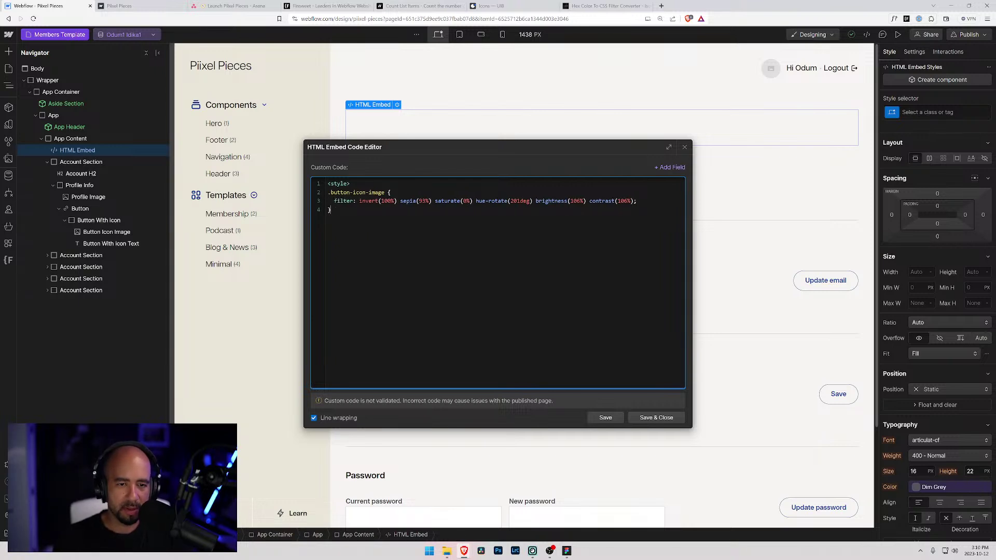
{"action": "type", "text": "<style>"}
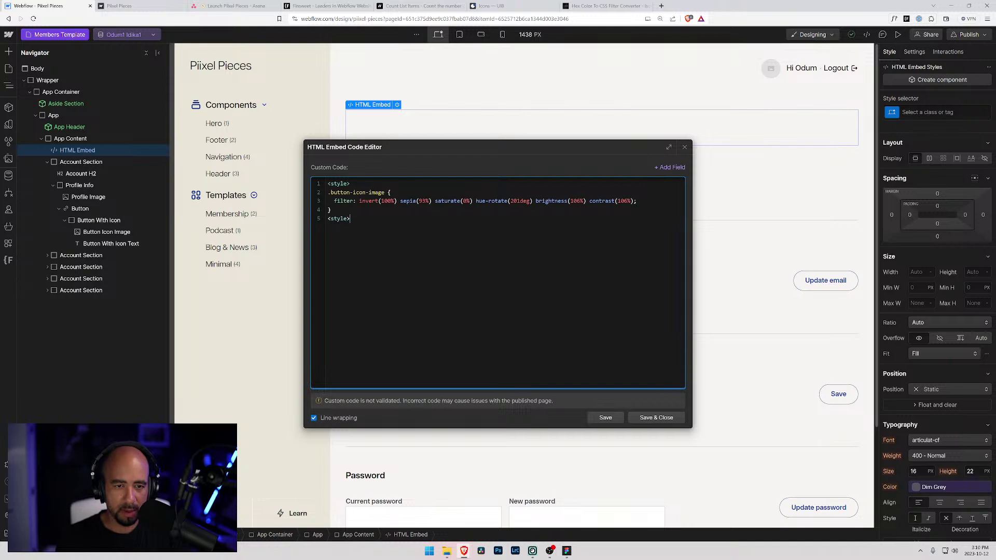
{"action": "type", "text": "/"}
{"action": "key", "text": "Up"}
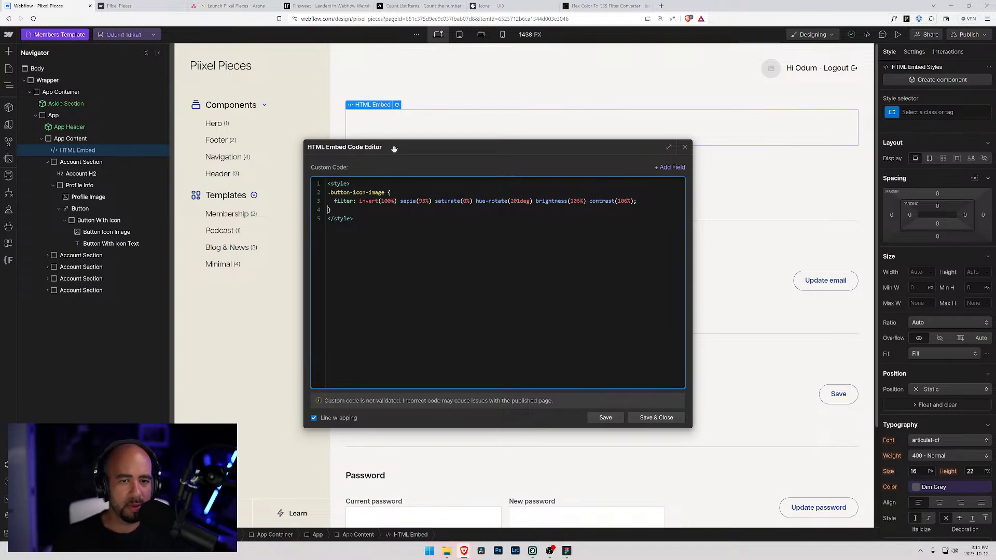
{"action": "left_click", "coordinate": [656, 418]}
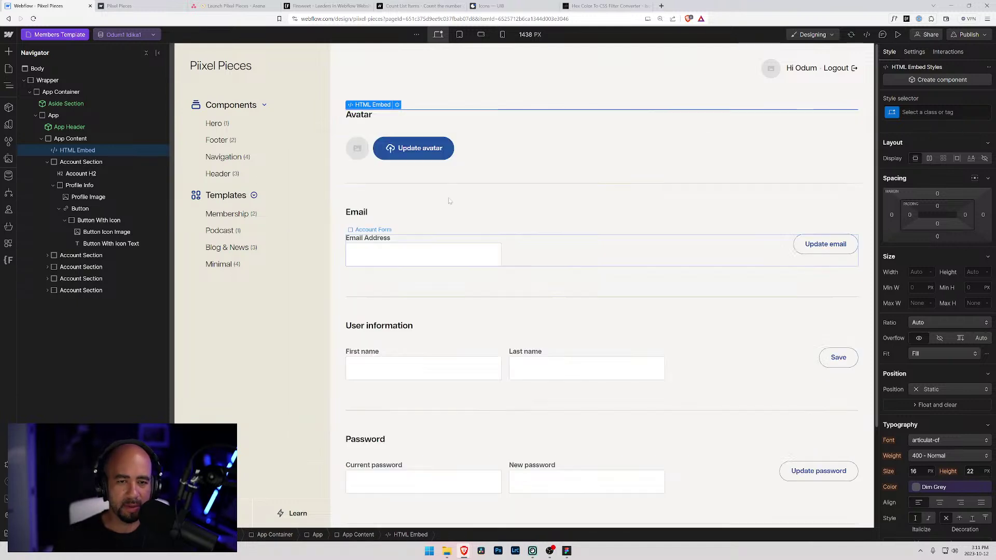
- Reopen the embed code and add an empty .button-icon:hover { rule
{"action": "left_click", "coordinate": [382, 143]}
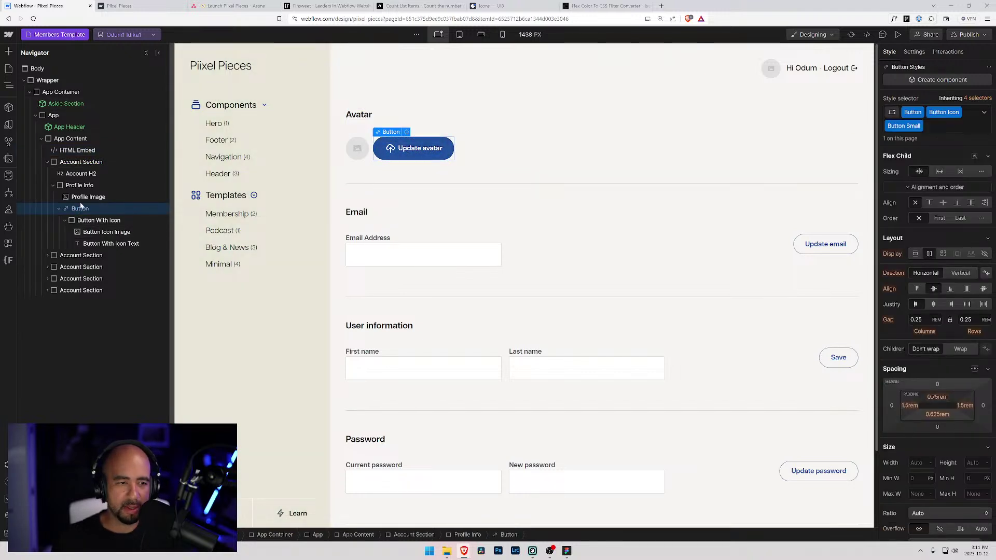
{"action": "left_click", "coordinate": [78, 150]}
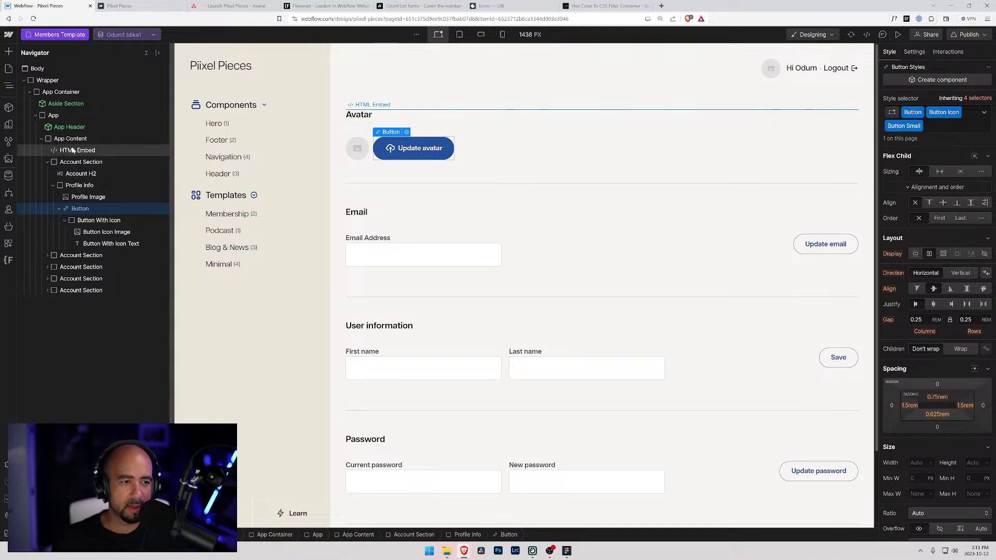
{"action": "double_click", "coordinate": [374, 114]}
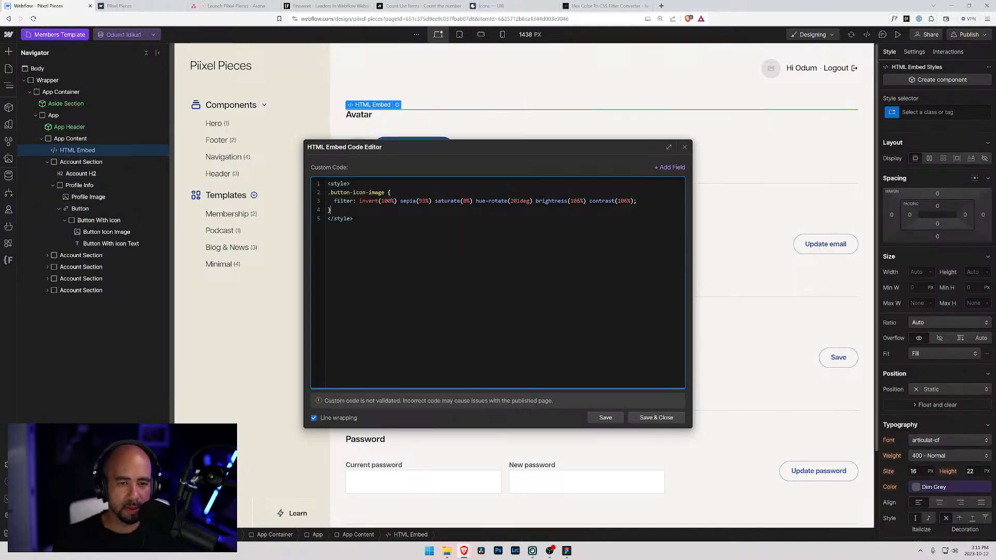
{"action": "key", "text": "Return"}
{"action": "type", "text": ".button-ico"}
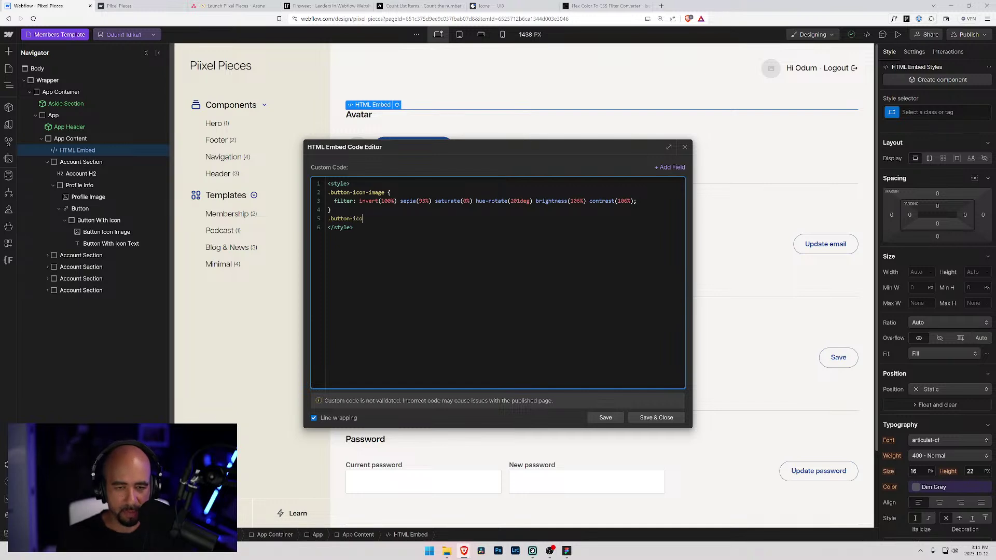
{"action": "type", "text": "n:hover {"}
{"action": "key", "text": "Return"}
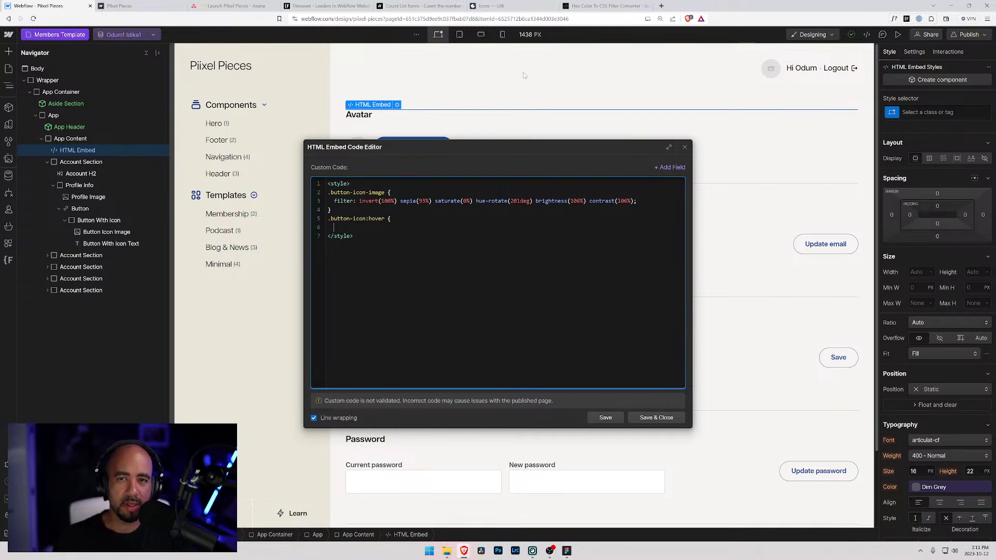
{"action": "left_click_drag", "start_coordinate": [490, 147], "coordinate": [607, 213]}
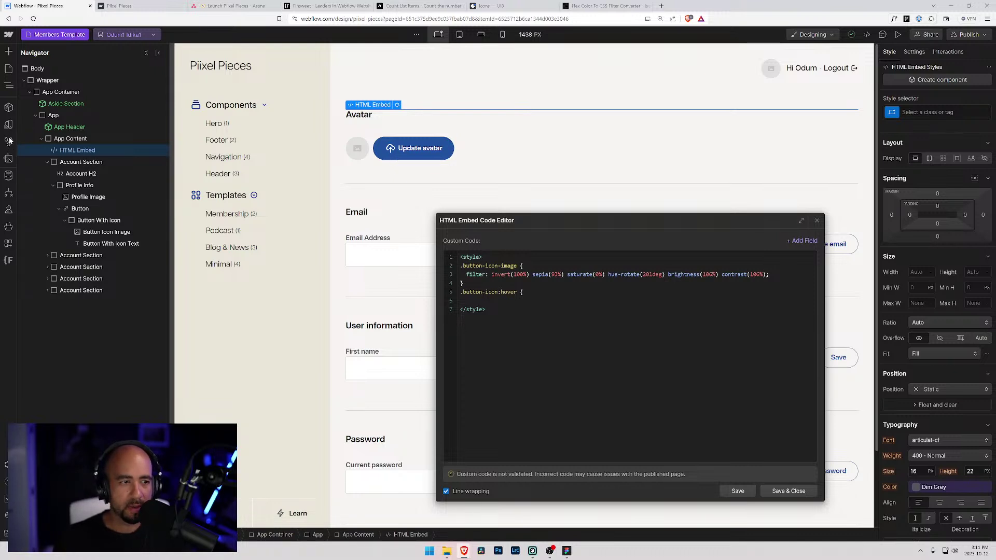
- Save the updated embed code and open the site Variables list
{"action": "left_click", "coordinate": [8, 126]}
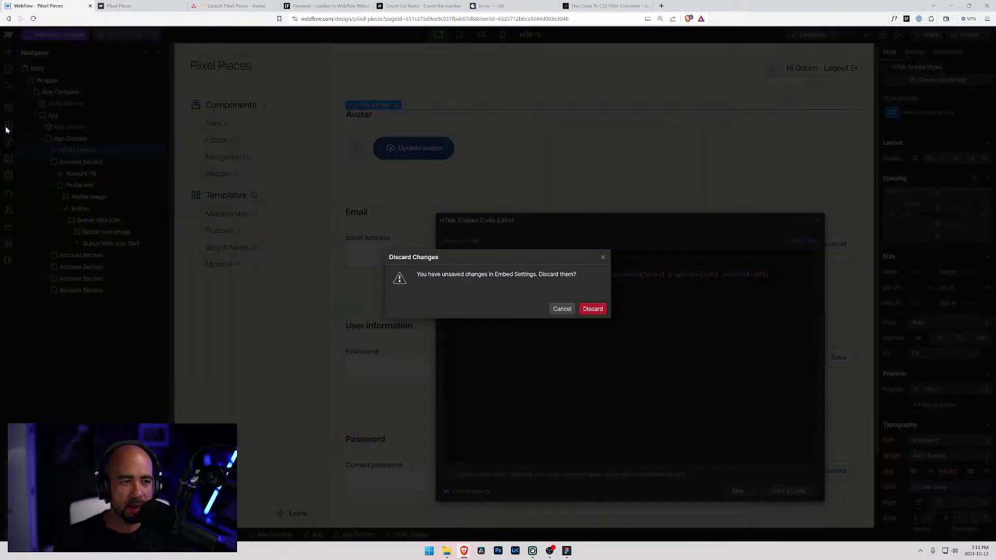
{"action": "left_click", "coordinate": [562, 308]}
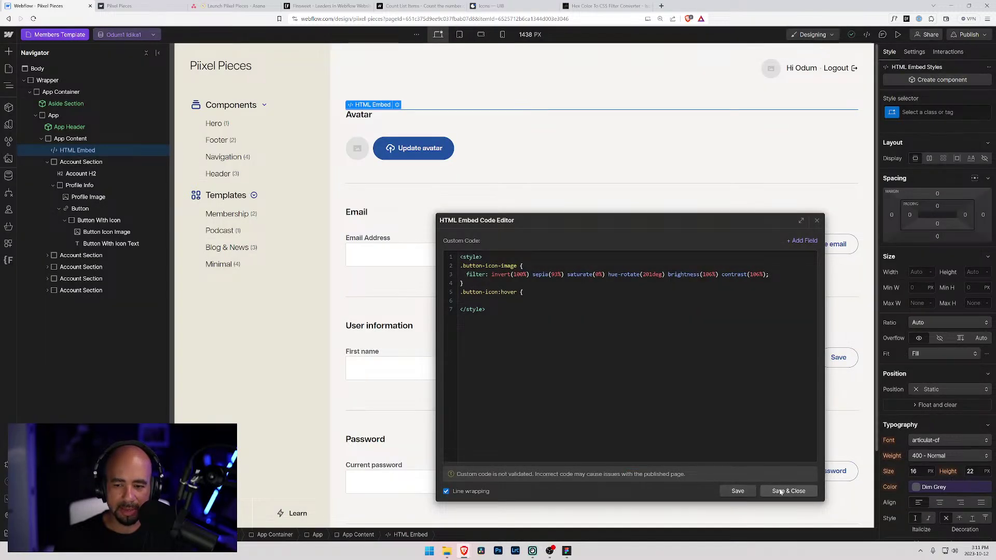
{"action": "left_click", "coordinate": [788, 491]}
{"action": "left_click", "coordinate": [4, 126]}
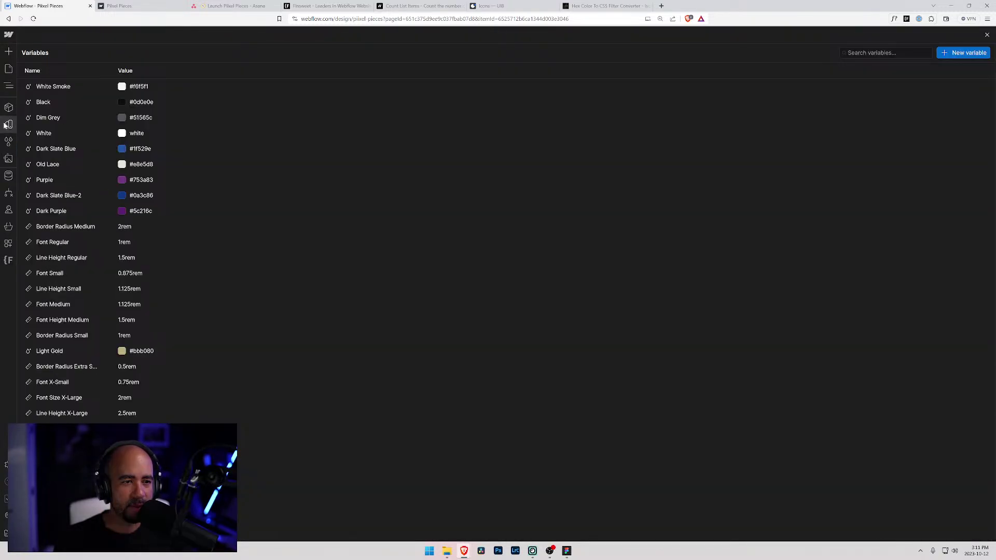
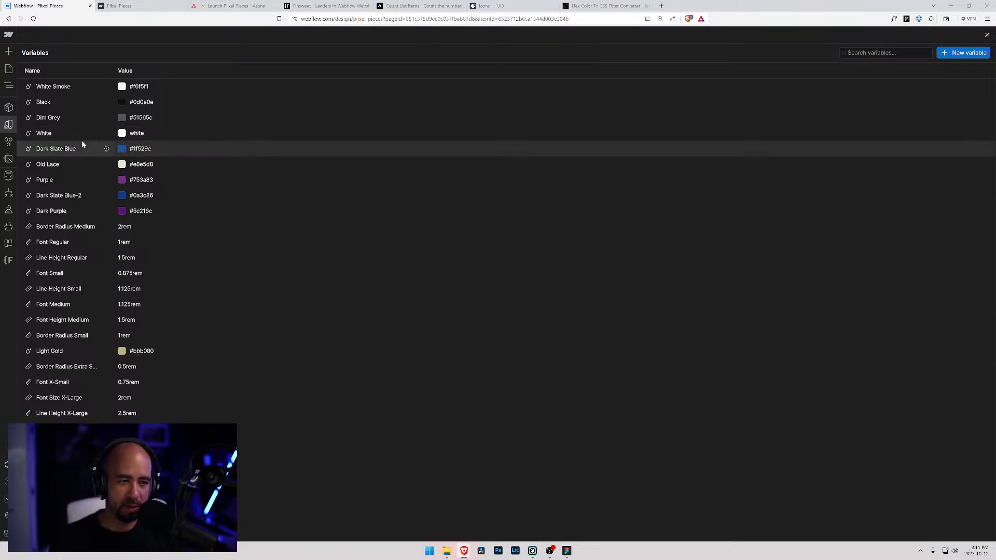
- Select the Update avatar button, switch to its Hover state, and open the text Color variables
{"action": "left_click", "coordinate": [8, 159]}
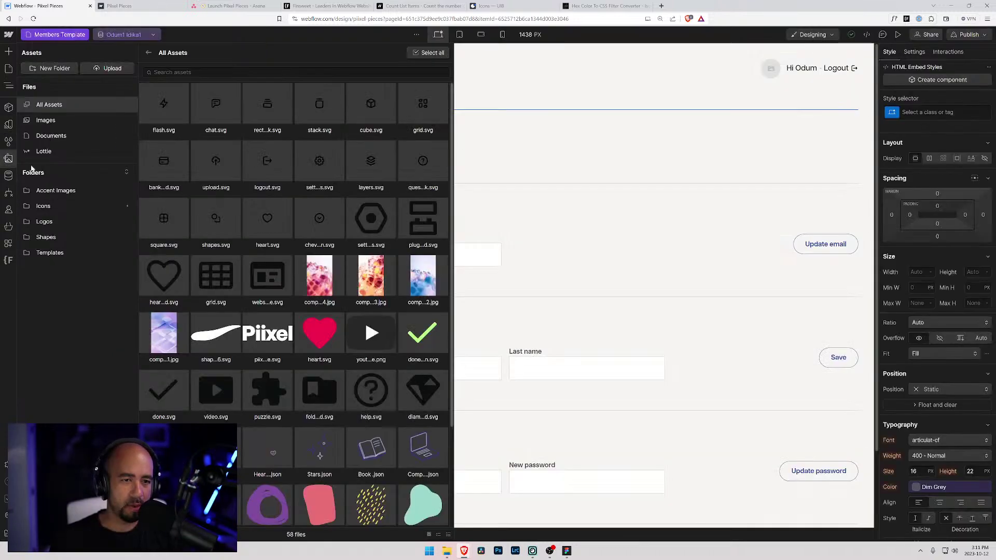
{"action": "left_click", "coordinate": [467, 148]}
{"action": "left_click", "coordinate": [391, 149]}
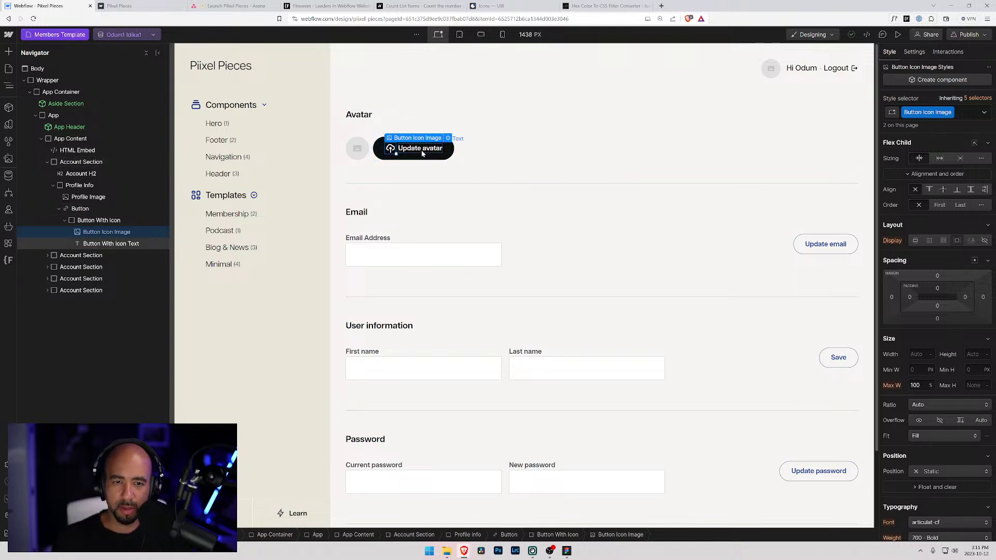
{"action": "left_click", "coordinate": [424, 158]}
{"action": "left_click", "coordinate": [984, 112]}
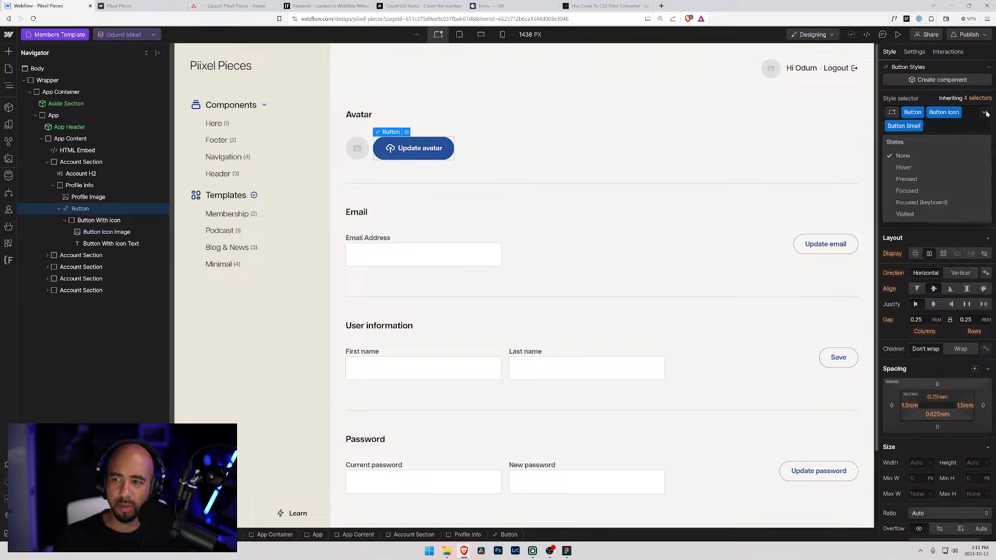
{"action": "left_click", "coordinate": [907, 169]}
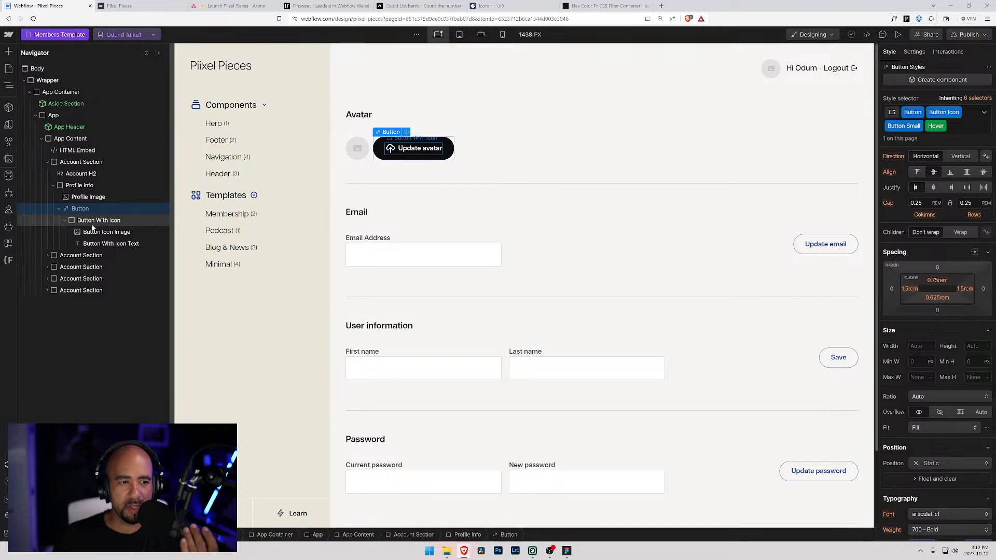
{"action": "scroll", "coordinate": [926, 356], "scroll_direction": "down", "scroll_amount": 4}
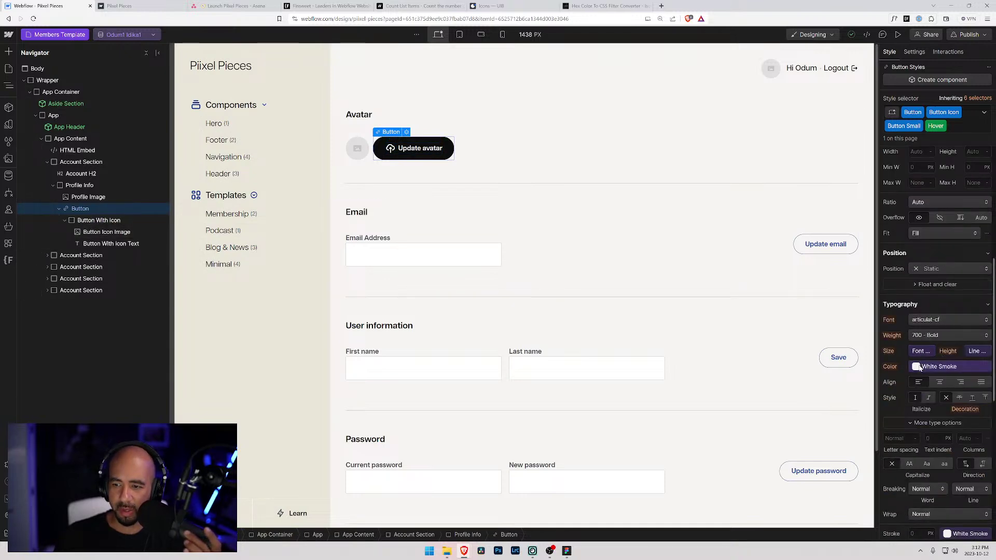
{"action": "left_click", "coordinate": [918, 368]}
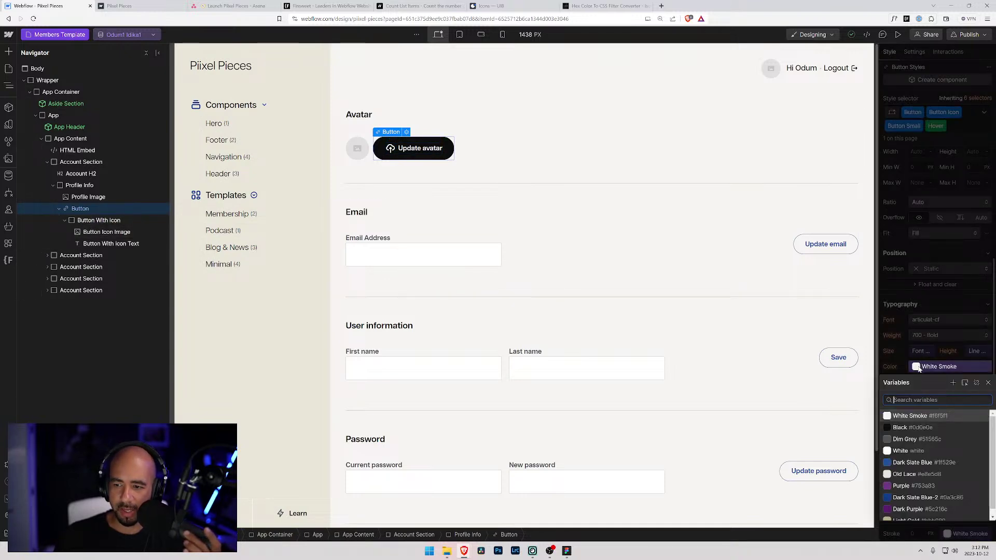
- Detach White Smoke and change the hover text colour to light blue #53c3ff
{"action": "left_click", "coordinate": [977, 383]}
{"action": "left_click", "coordinate": [914, 366]}
{"action": "left_click_drag", "start_coordinate": [913, 387], "coordinate": [951, 395]}
{"action": "left_click_drag", "start_coordinate": [945, 459], "coordinate": [947, 459]}
{"action": "left_click_drag", "start_coordinate": [942, 403], "coordinate": [930, 386]}
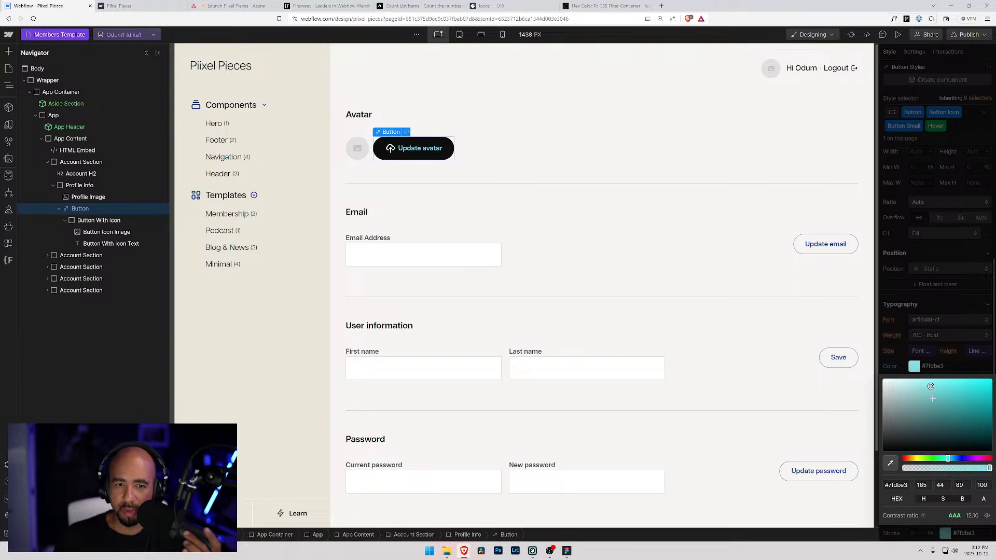
{"action": "left_click_drag", "start_coordinate": [948, 459], "coordinate": [951, 458]}
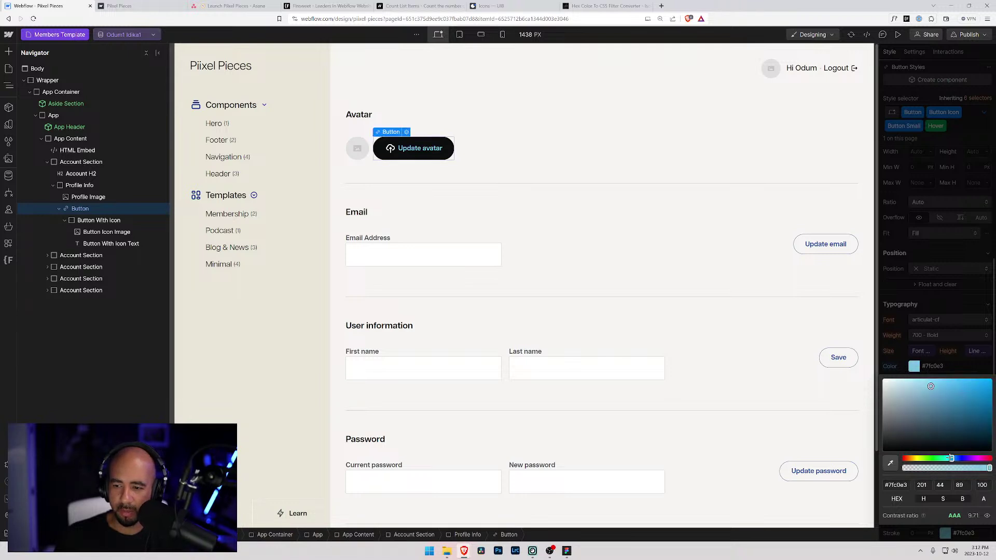
{"action": "left_click_drag", "start_coordinate": [930, 387], "coordinate": [957, 371]}
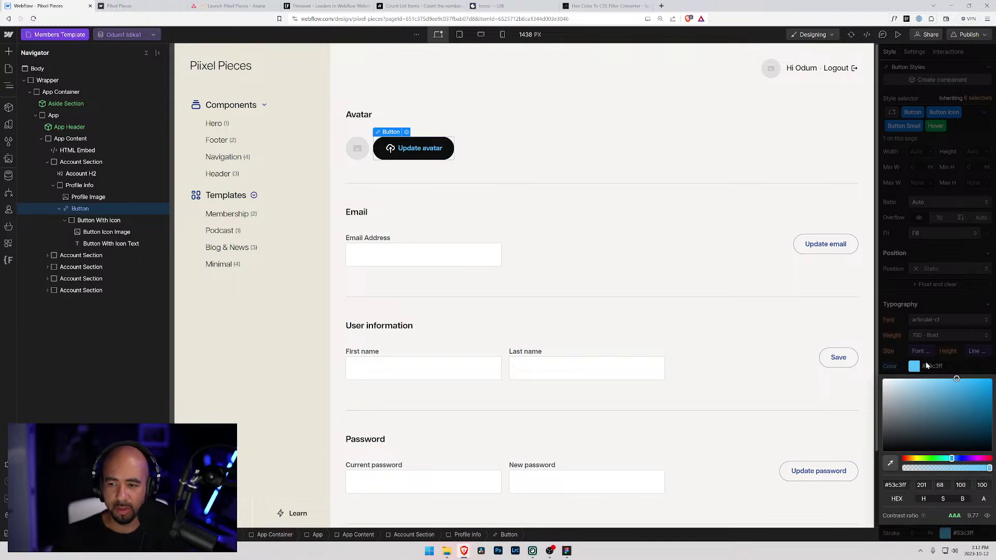
- Copy the #53c3ff hex value for the filter converter
{"action": "left_click", "coordinate": [945, 364]}
{"action": "left_click", "coordinate": [894, 367]}
{"action": "key", "text": "ctrl+c"}
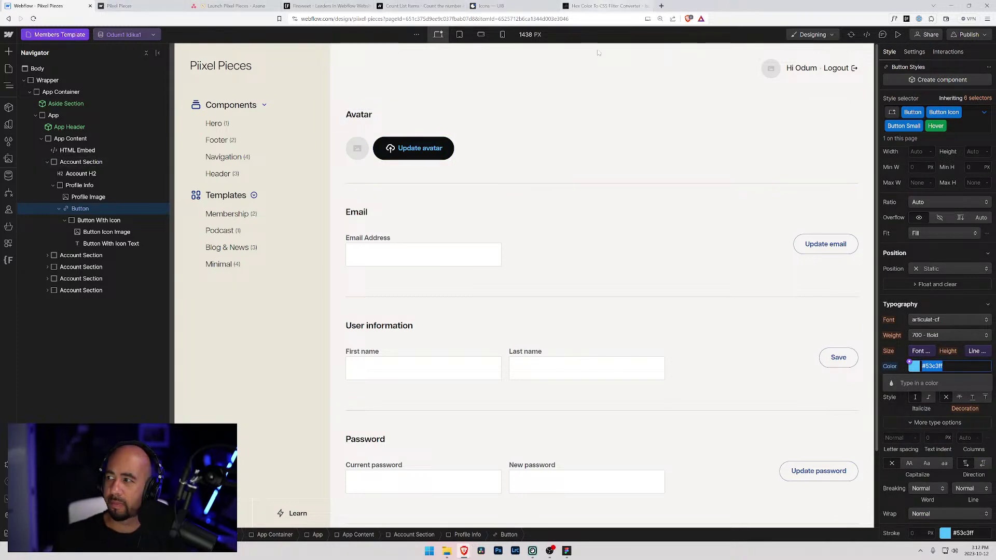
{"action": "left_click", "coordinate": [602, 6]}
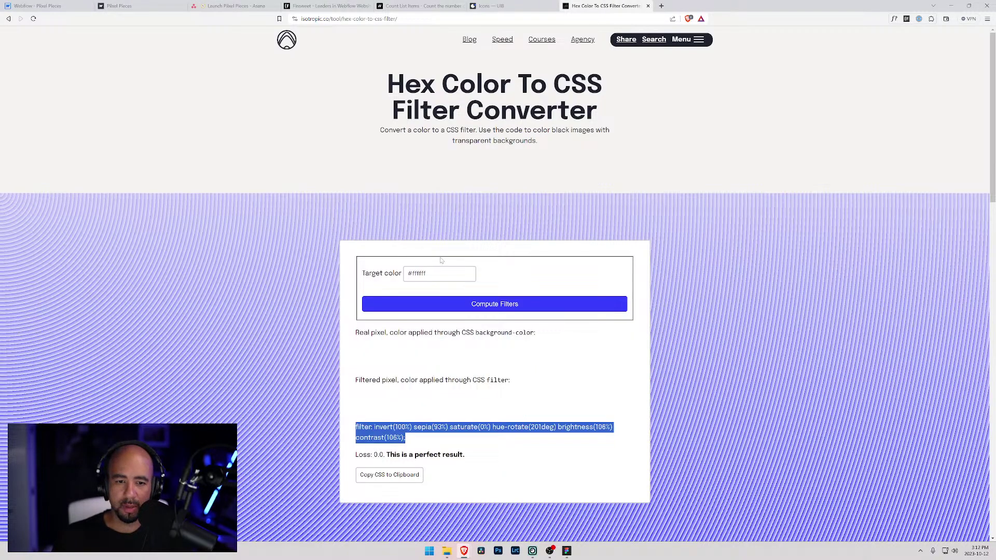
- Compute a CSS filter for #53c3ff (loss 51.6), then return to Webflow
{"action": "triple_click", "coordinate": [439, 274]}
{"action": "key", "text": "ctrl+v"}
{"action": "left_click", "coordinate": [482, 305]}
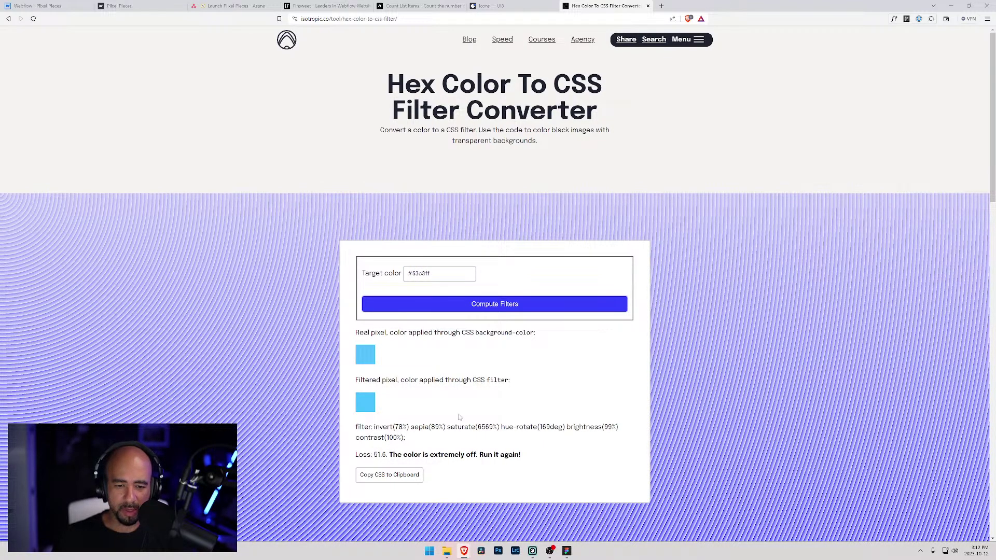
{"action": "key", "text": "alt+Tab"}
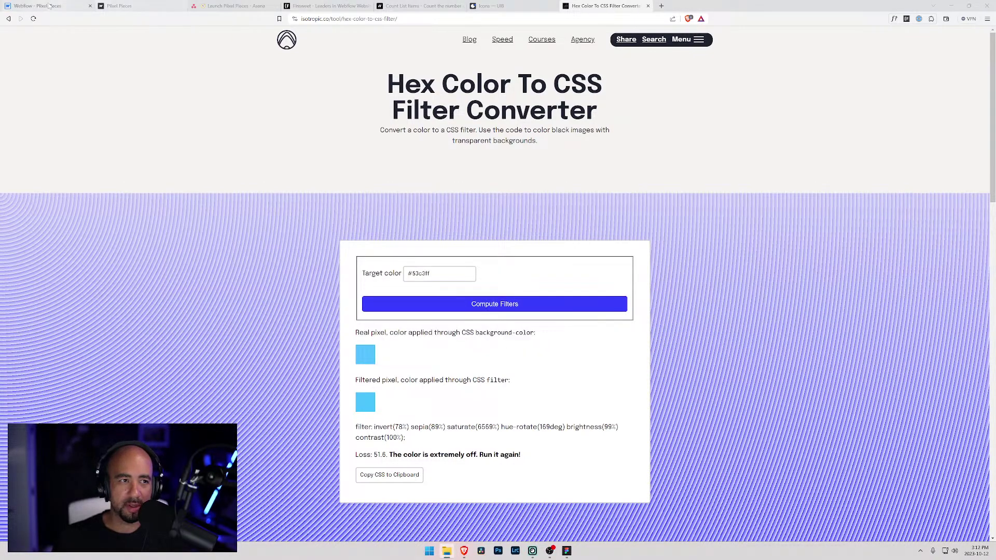
{"action": "key", "text": "ctrl+1"}
- Adjust the hover text colour to the paler blue #96d3ff and copy its hex value
{"action": "left_click", "coordinate": [911, 366]}
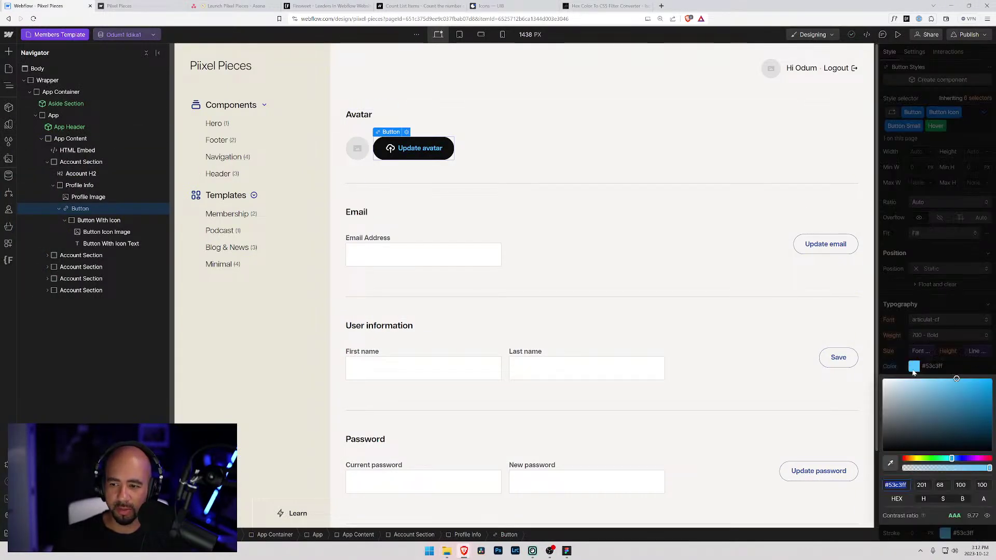
{"action": "mouse_move", "coordinate": [952, 383]}
{"action": "left_mouse_down"}
{"action": "mouse_move", "coordinate": [960, 403]}
{"action": "mouse_move", "coordinate": [940, 379]}
{"action": "left_mouse_up"}
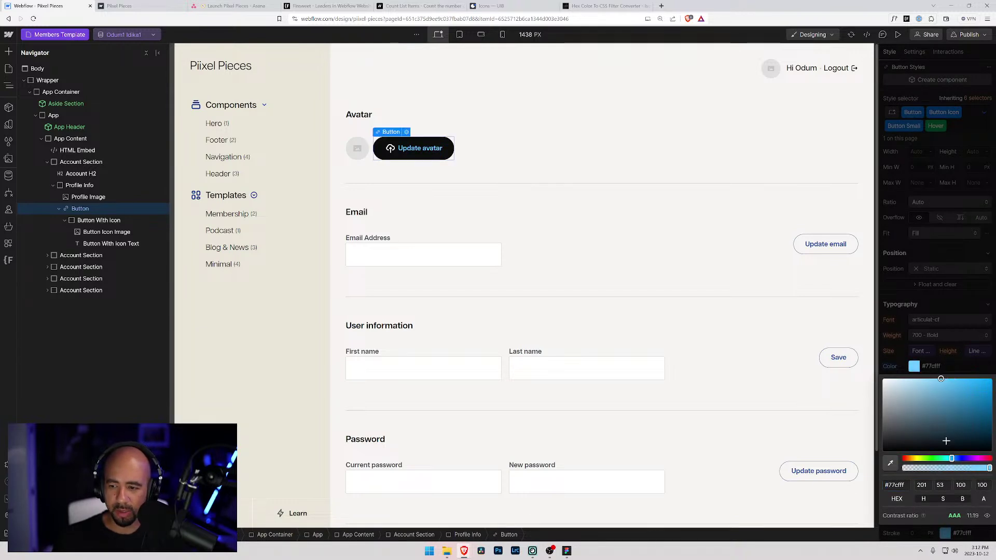
{"action": "left_click_drag", "start_coordinate": [949, 458], "coordinate": [947, 457]}
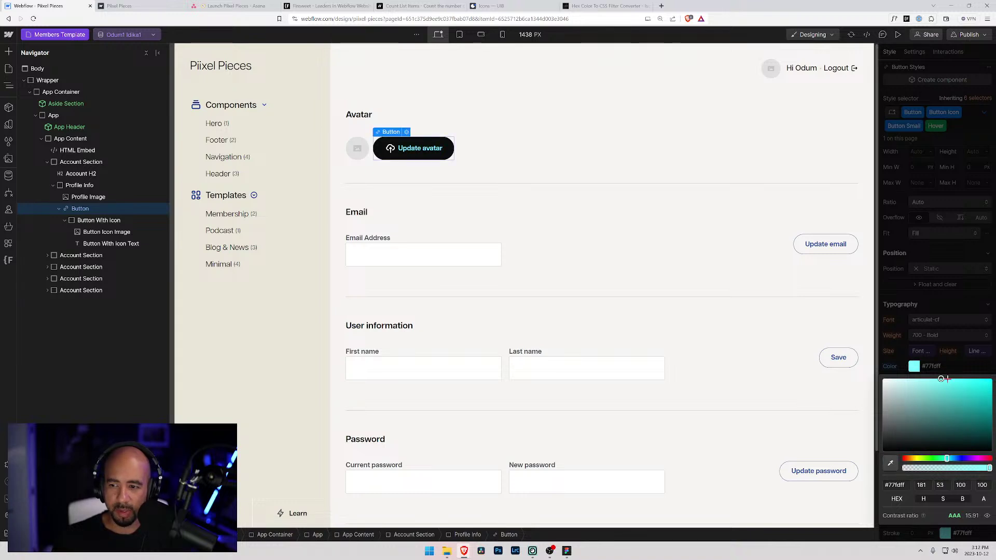
{"action": "left_click_drag", "start_coordinate": [947, 459], "coordinate": [953, 458]}
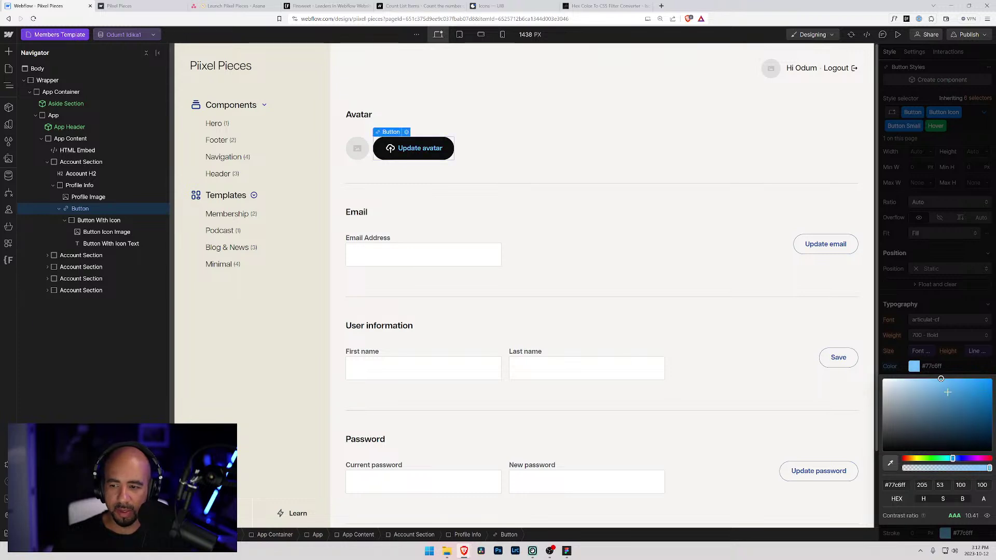
{"action": "mouse_move", "coordinate": [941, 379]}
{"action": "left_mouse_down"}
{"action": "mouse_move", "coordinate": [926, 399]}
{"action": "mouse_move", "coordinate": [928, 367]}
{"action": "left_mouse_up"}
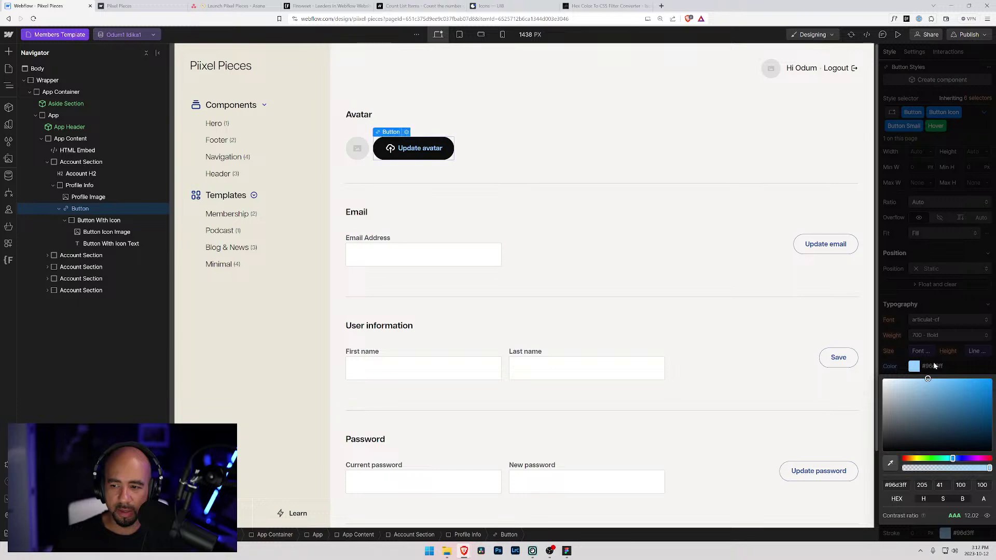
{"action": "left_click", "coordinate": [932, 366]}
{"action": "key", "text": "ctrl+c"}
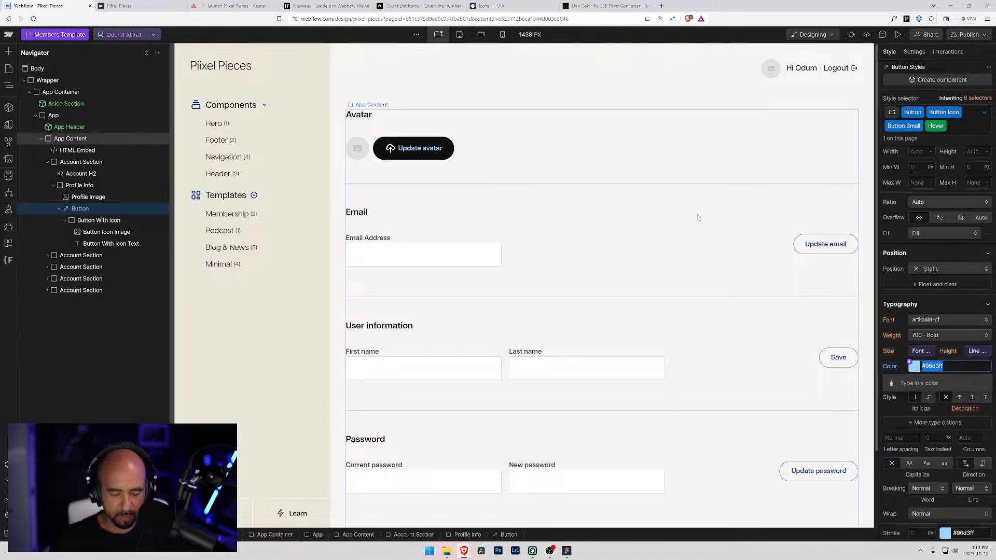
{"action": "left_click", "coordinate": [337, 5]}
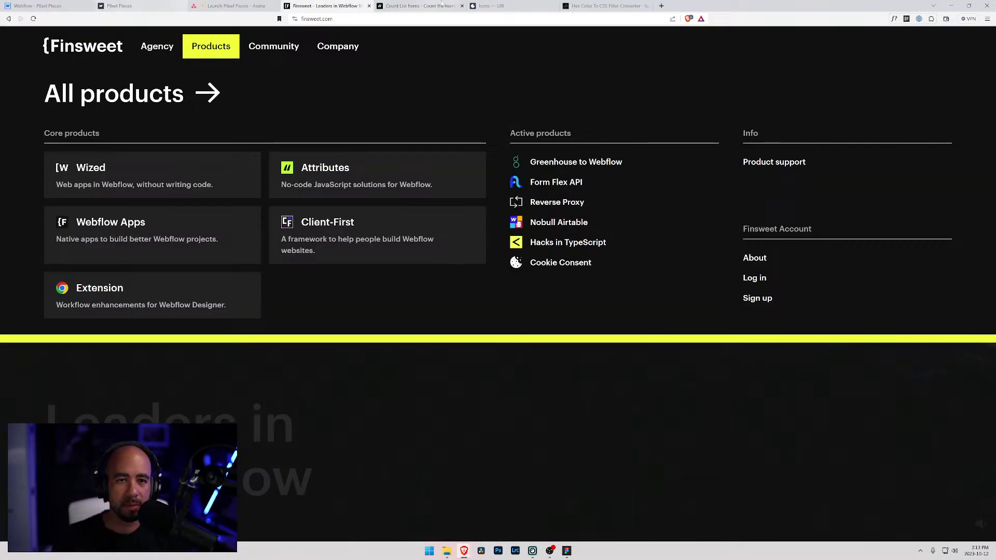
- Compute a filter for #96d3ff (hue-rotate(179deg), loss 4.4) and copy the declaration
{"action": "left_click", "coordinate": [153, 6]}
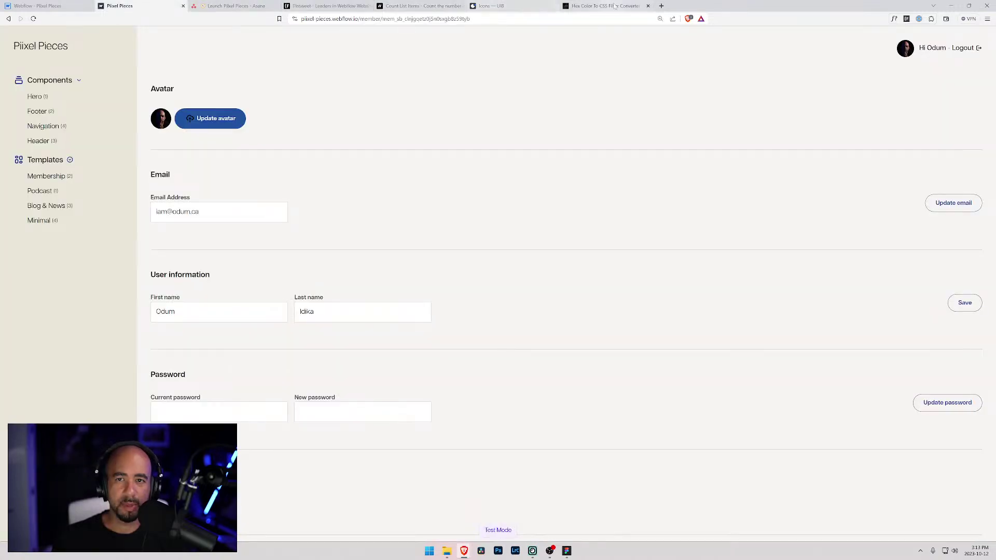
{"action": "left_click", "coordinate": [605, 5]}
{"action": "triple_click", "coordinate": [439, 273]}
{"action": "key", "text": "ctrl+v"}
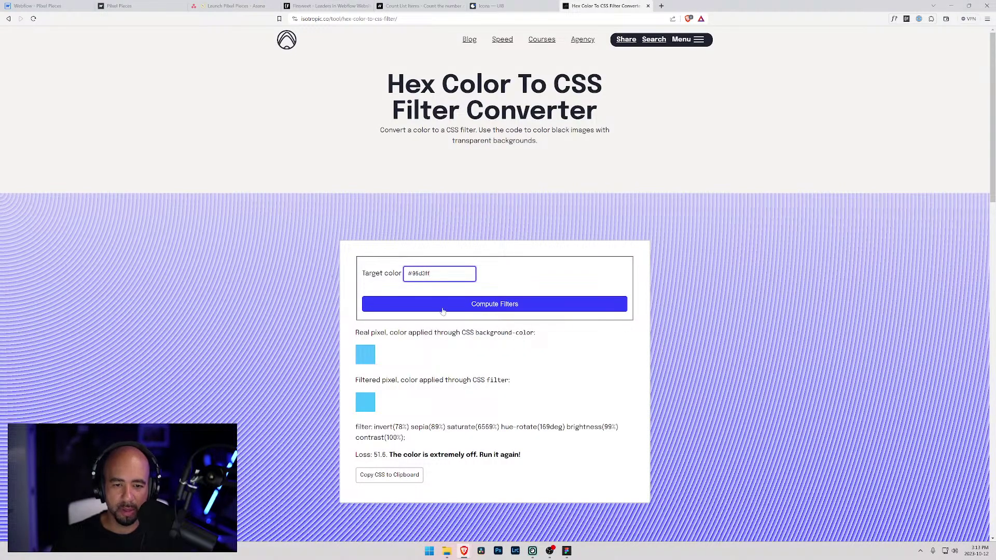
{"action": "left_click", "coordinate": [444, 305]}
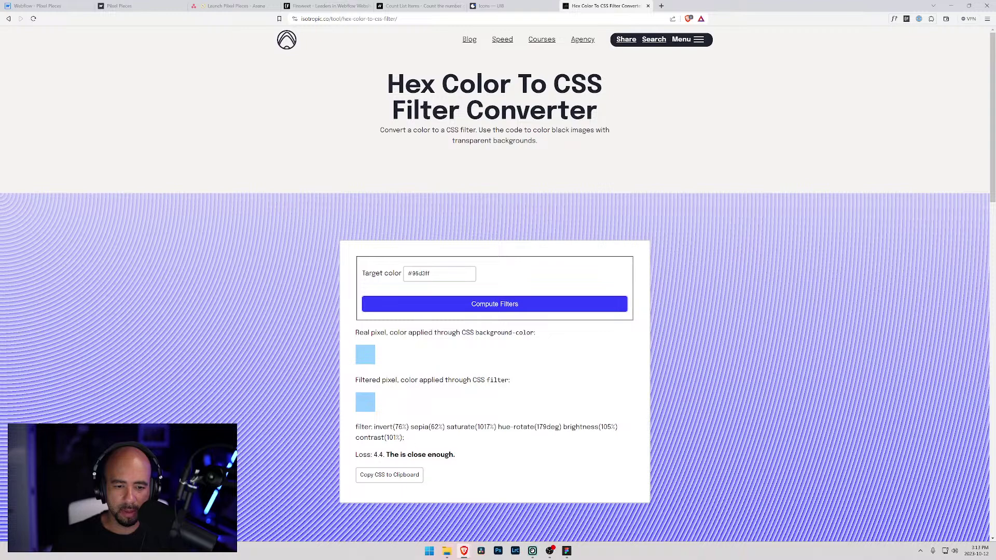
{"action": "left_click_drag", "start_coordinate": [410, 442], "coordinate": [347, 423]}
{"action": "key", "text": "ctrl+c"}
{"action": "key", "text": "ctrl+1"}
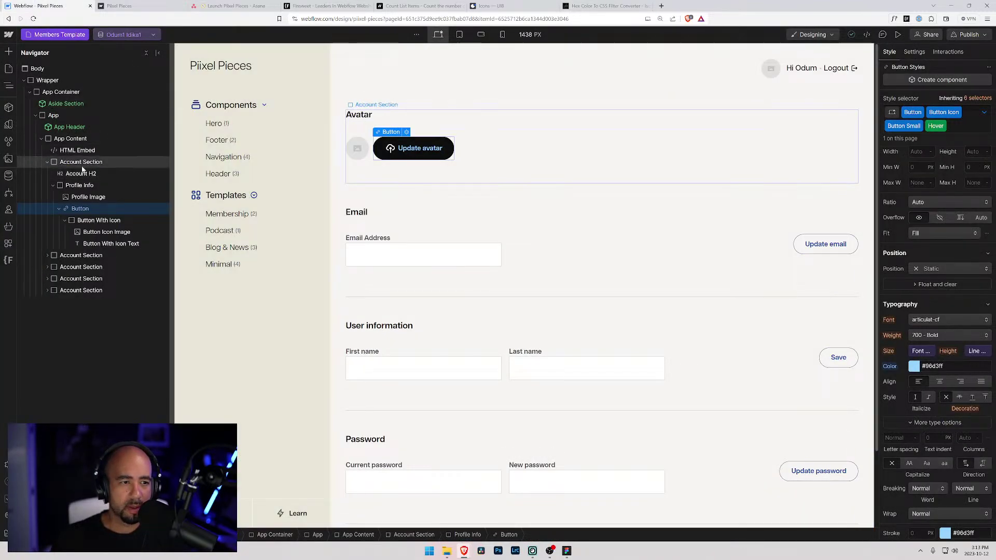
- Add a .button-icon:hover .button-icon-image rule with the copied light-blue filter to the embed and save
{"action": "left_click", "coordinate": [80, 185]}
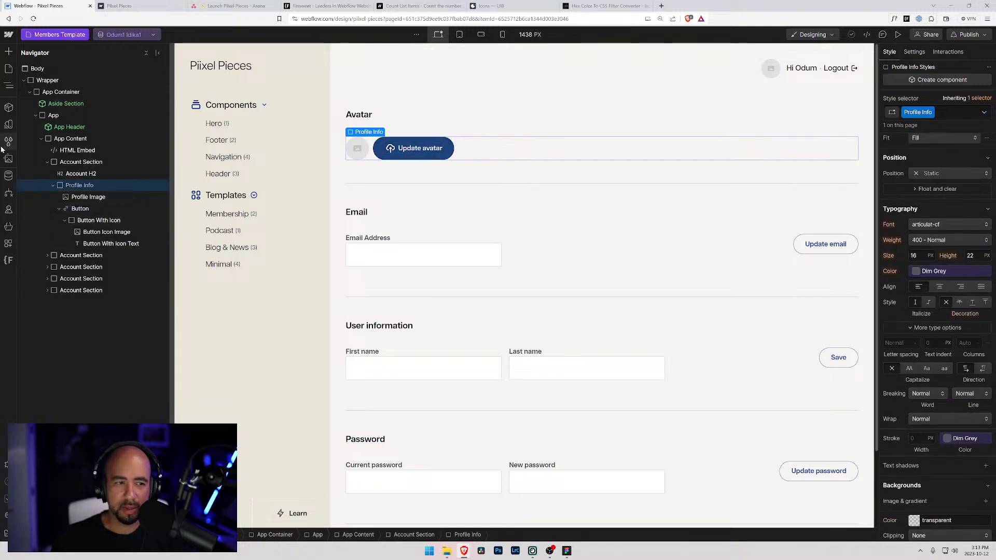
{"action": "left_click", "coordinate": [395, 108]}
{"action": "left_click", "coordinate": [397, 105]}
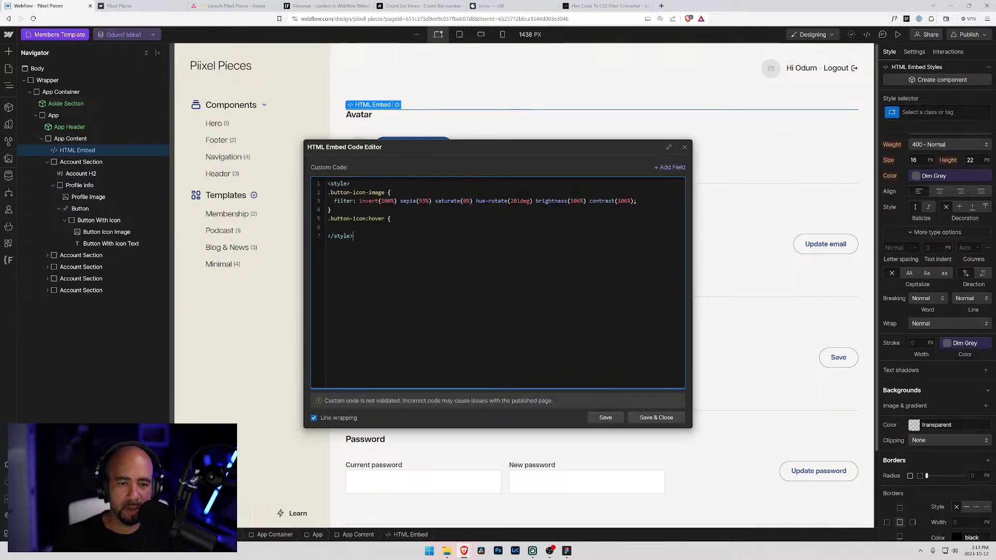
{"action": "left_click", "coordinate": [384, 218]}
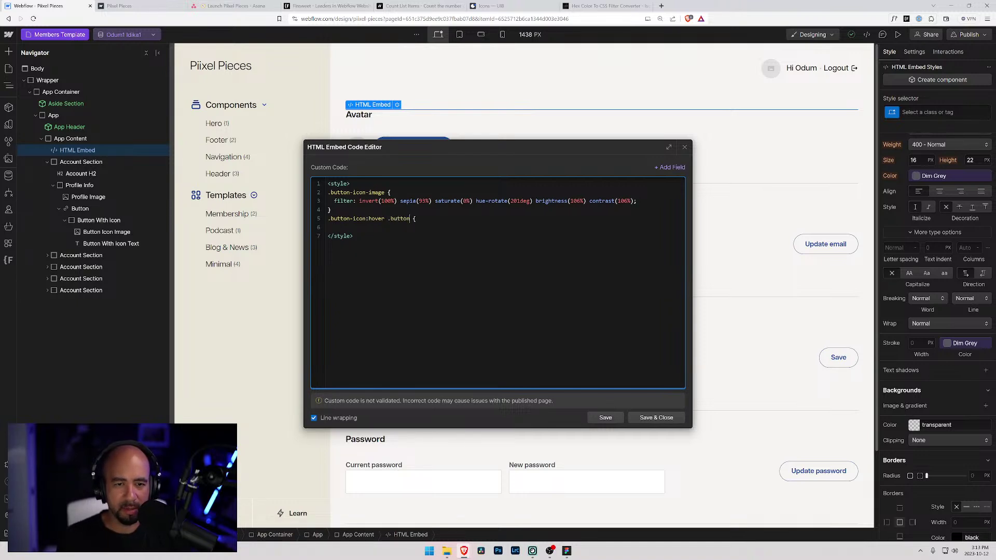
{"action": "type", "text": ".button-cion"}
{"action": "key", "text": "BackSpace"}
{"action": "key", "text": "BackSpace"}
{"action": "key", "text": "BackSpace"}
{"action": "key", "text": "BackSpace"}
{"action": "type", "text": "icon-"}
{"action": "key", "text": "ctrl+v"}
{"action": "key", "text": "Return"}
{"action": "type", "text": "}"}
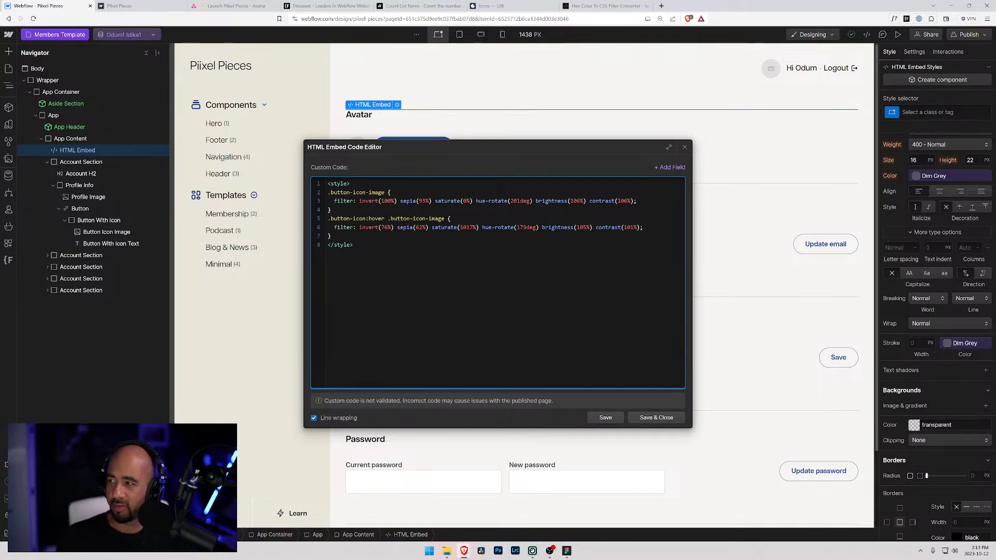
{"action": "left_click", "coordinate": [655, 418]}
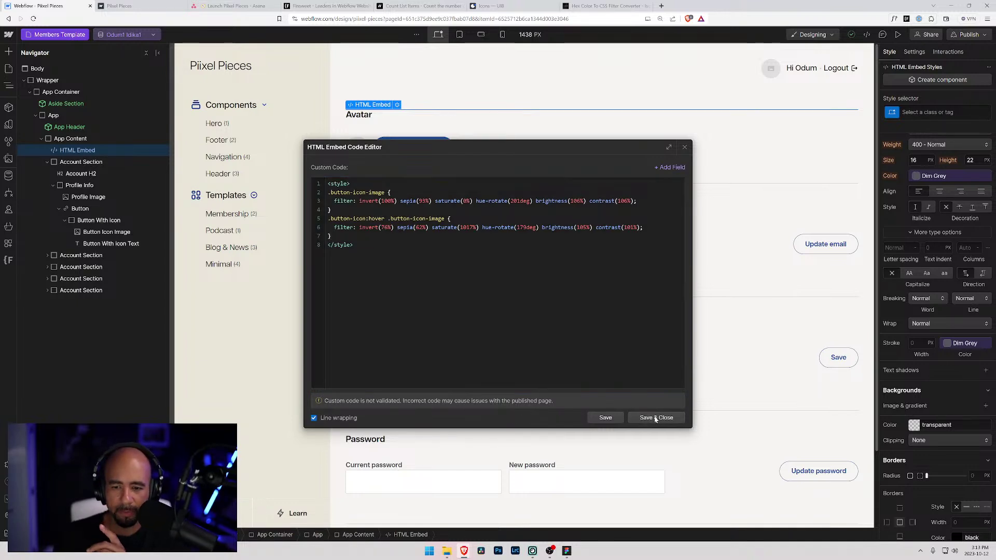
- Republish the site to pixel-pieces.webflow.io and reload the live member account page
{"action": "left_click", "coordinate": [970, 34]}
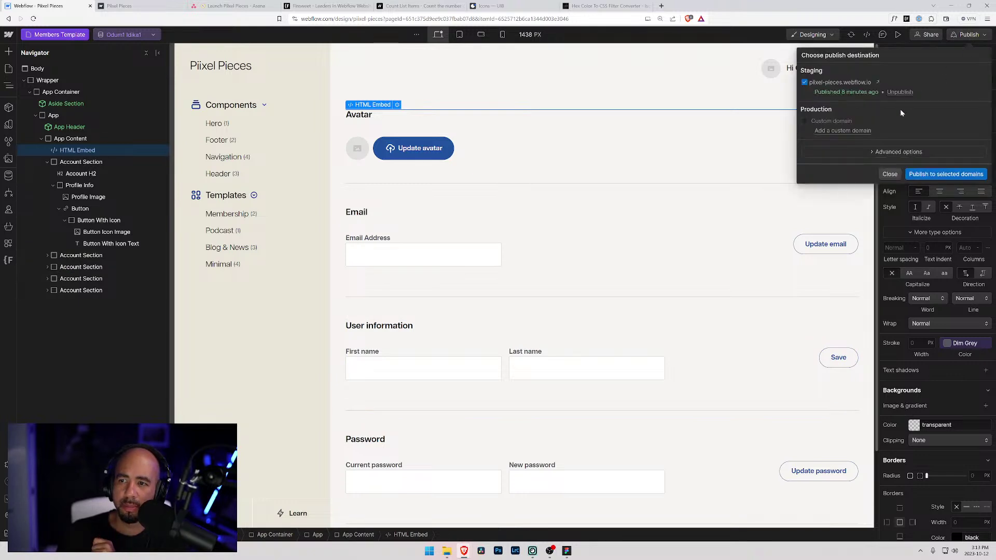
{"action": "left_click", "coordinate": [974, 174]}
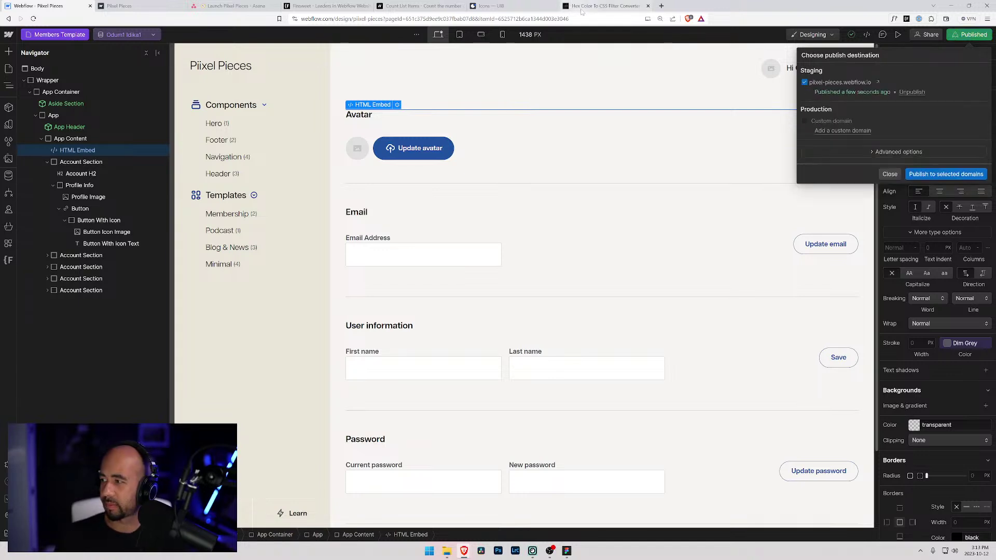
{"action": "left_click", "coordinate": [119, 6]}
{"action": "key", "text": "ctrl+r"}
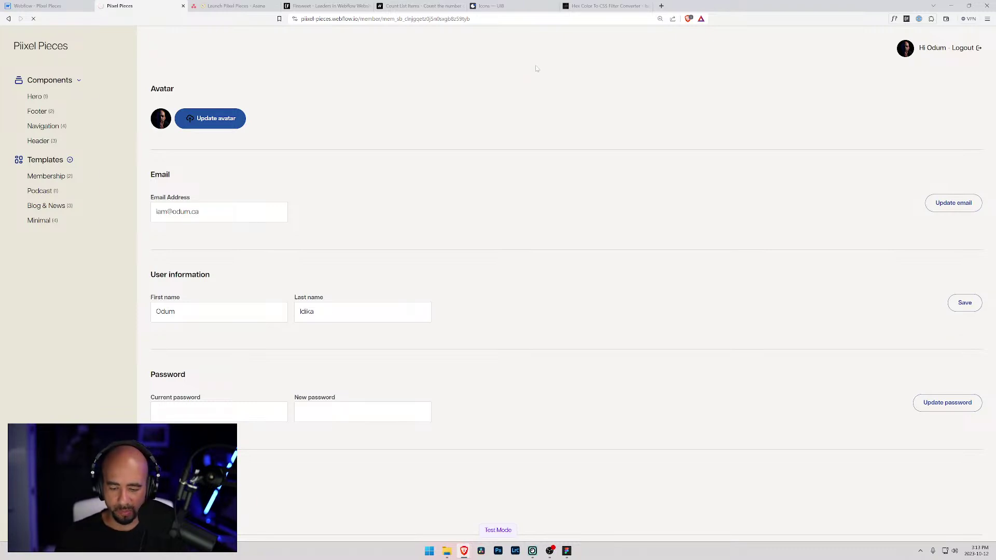
- Enlarge the live account page and reload it after a 504 error, then return to Webflow
{"action": "key", "text": "ctrl+plus"}
{"action": "key", "text": "ctrl+plus"}
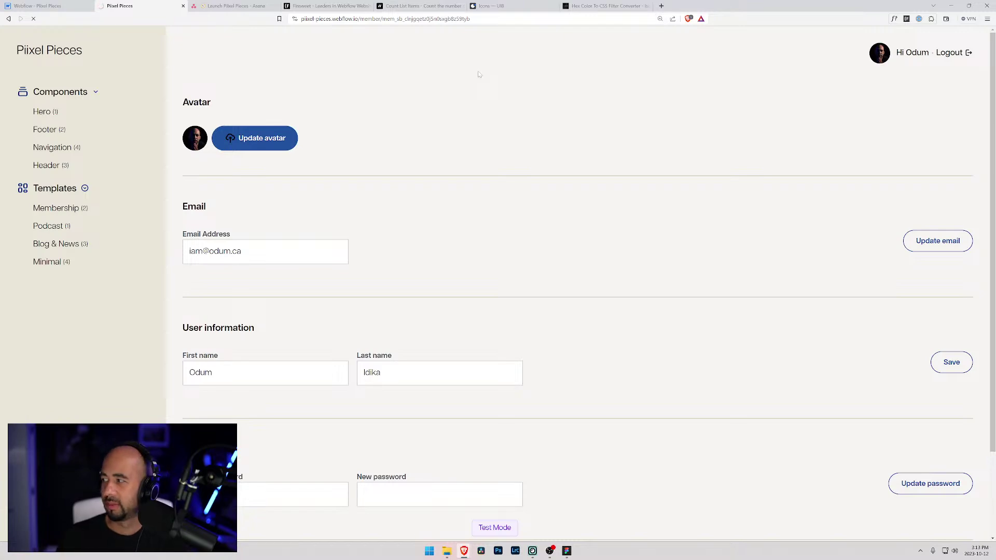
{"action": "left_click", "coordinate": [46, 5]}
{"action": "left_click", "coordinate": [148, 5]}
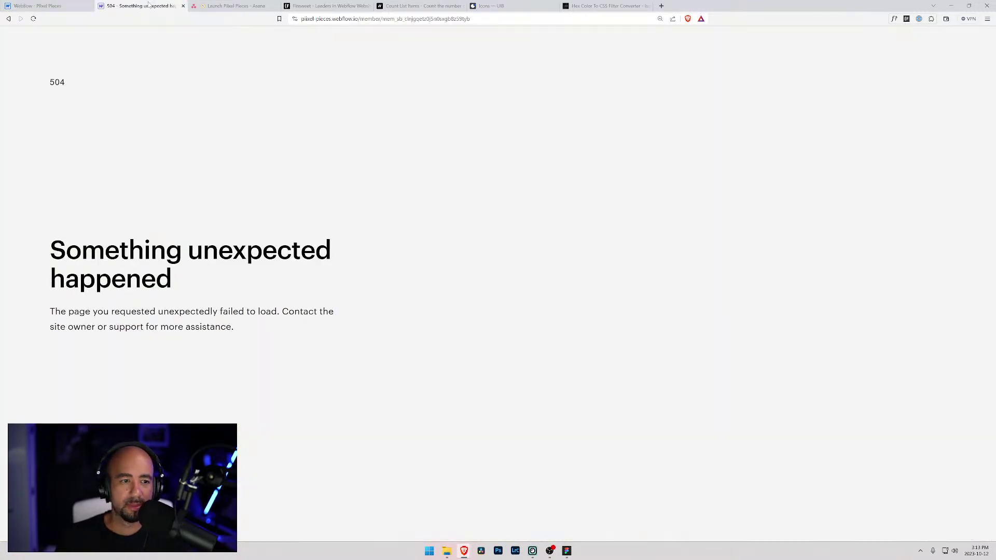
{"action": "key", "text": "F5"}
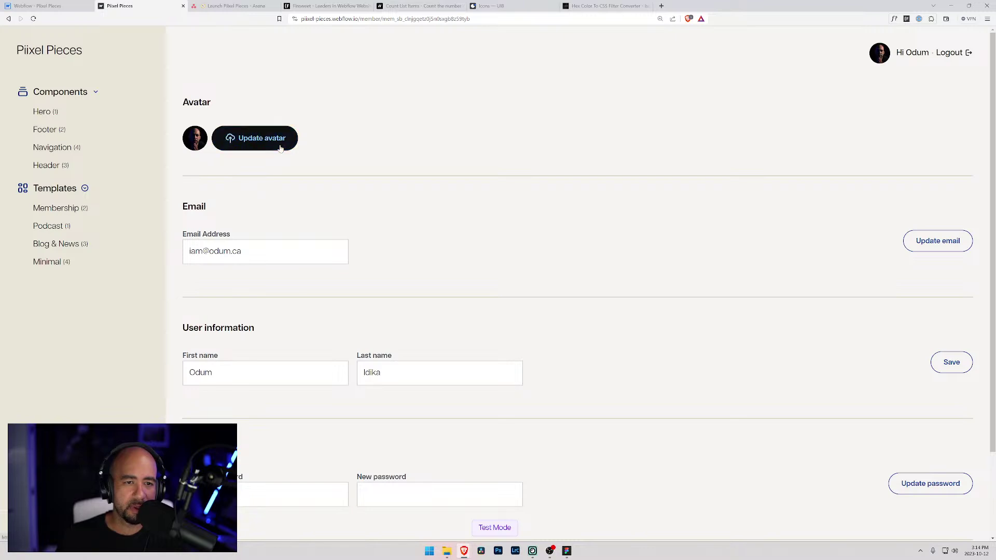
{"action": "left_click", "coordinate": [47, 6]}
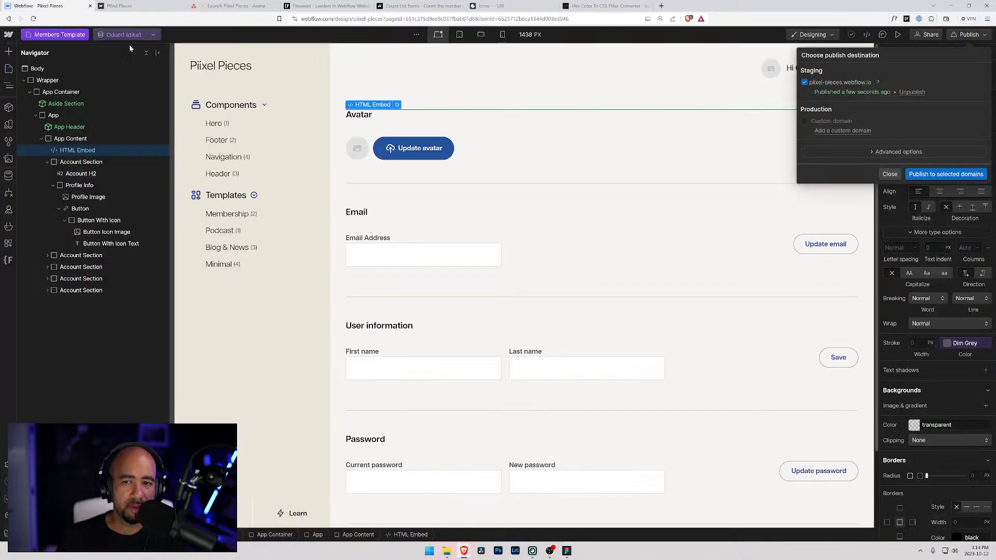
- Set the Update avatar button's hover text colour to White Smoke
{"action": "left_click", "coordinate": [889, 174]}
{"action": "left_click", "coordinate": [401, 153]}
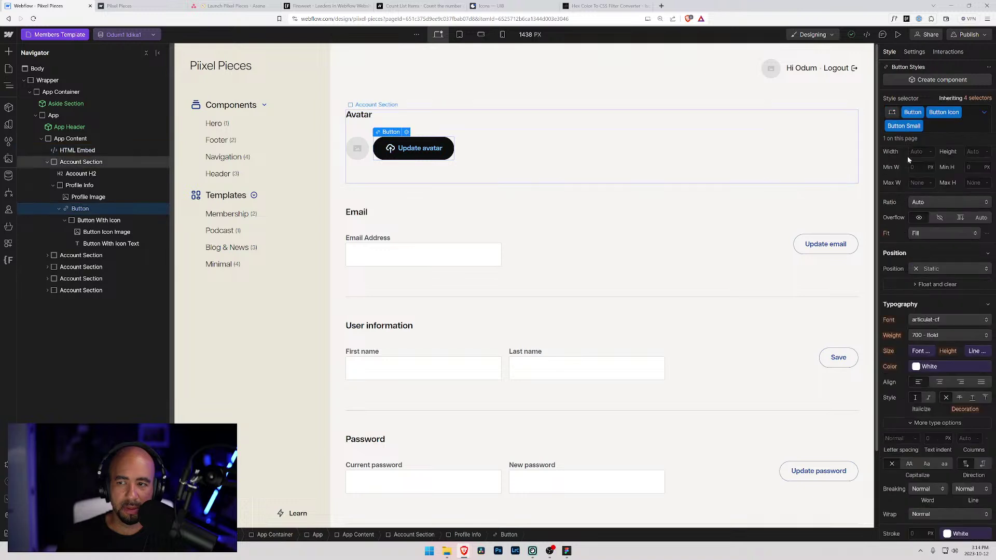
{"action": "left_click", "coordinate": [983, 111]}
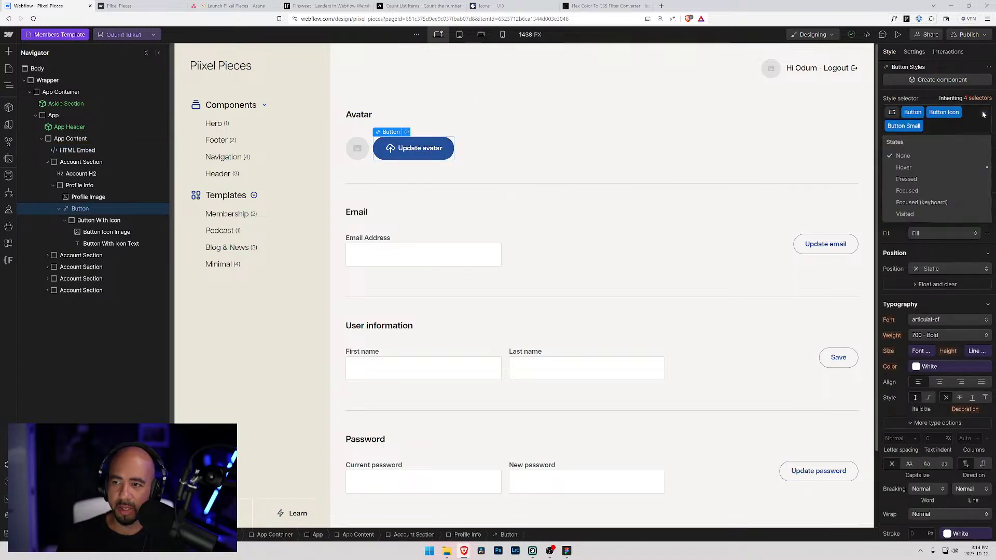
{"action": "left_click", "coordinate": [928, 164]}
{"action": "left_click", "coordinate": [889, 366], "text": "alt"}
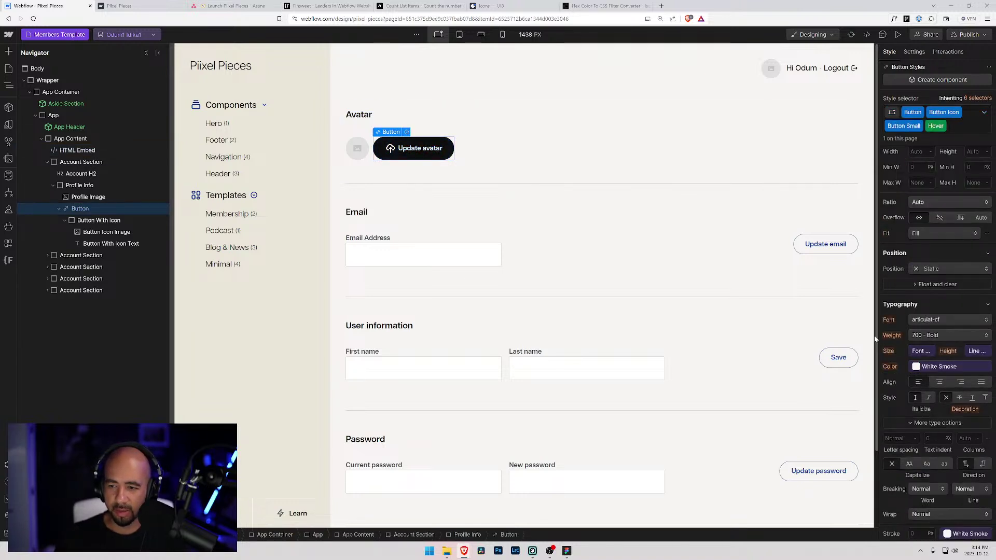
{"action": "scroll", "coordinate": [602, 259], "scroll_direction": "down", "scroll_amount": 2}
{"action": "scroll", "coordinate": [960, 333], "scroll_direction": "down", "scroll_amount": 2}
{"action": "scroll", "coordinate": [960, 336], "scroll_direction": "down", "scroll_amount": 2}
{"action": "scroll", "coordinate": [360, 98], "scroll_direction": "up", "scroll_amount": 2}
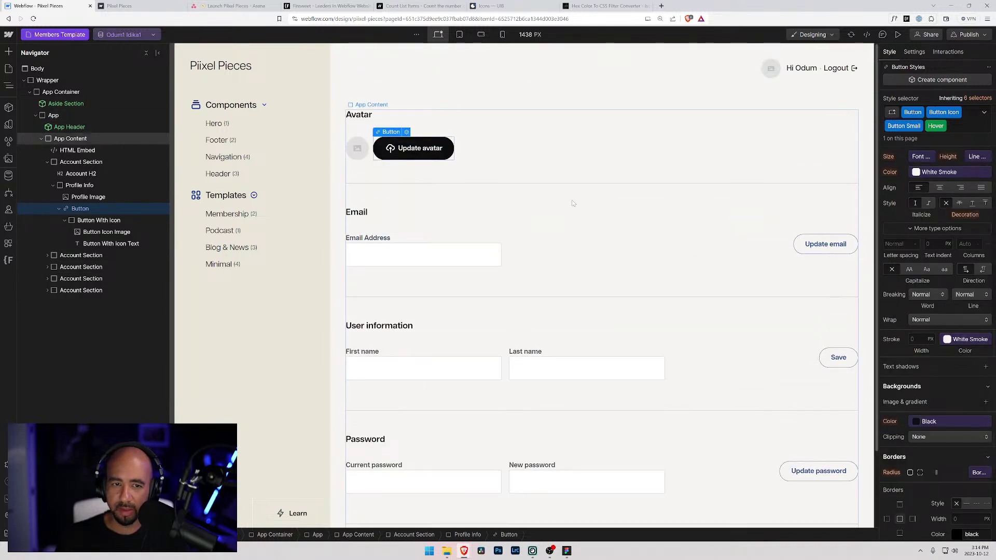
- Add 'transition: all 0.3s ease' to the .button-icon-image rule in the HTML Embed
{"action": "left_click", "coordinate": [78, 150]}
{"action": "left_click", "coordinate": [397, 105]}
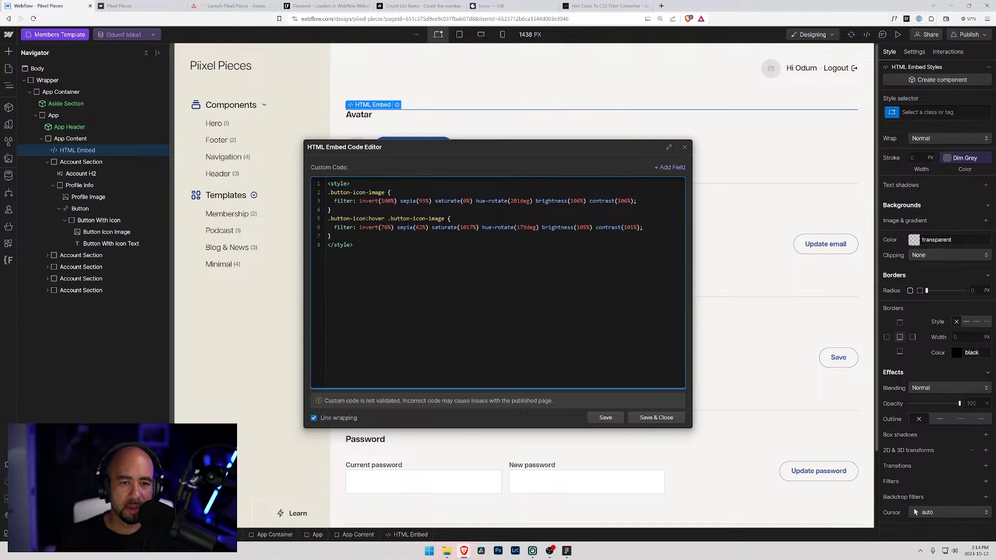
{"action": "key", "text": "Return"}
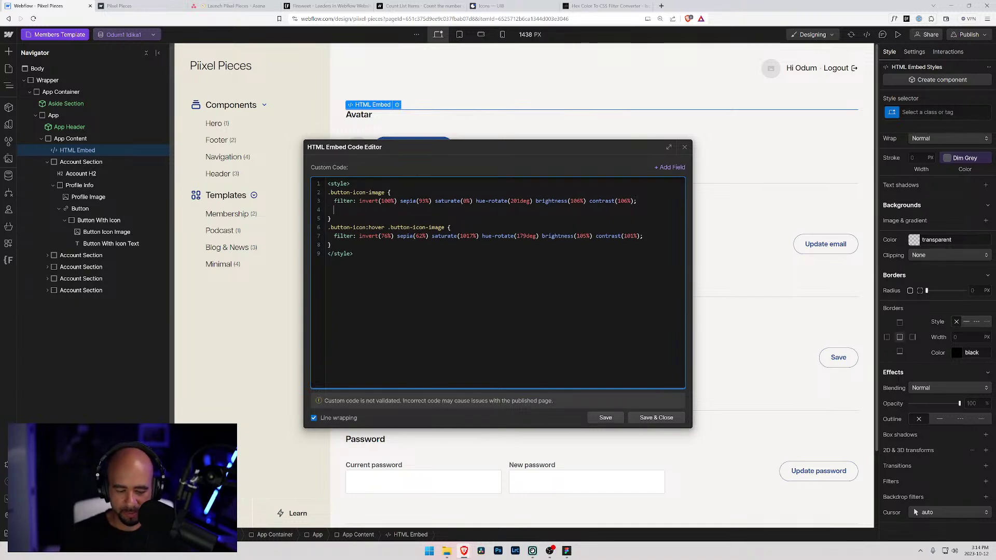
{"action": "type", "text": "transio"}
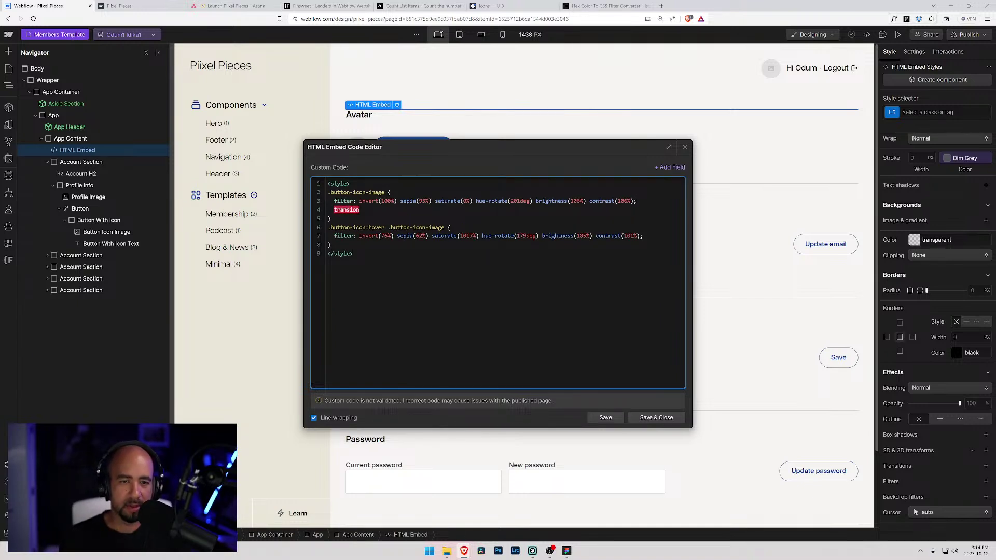
{"action": "key", "text": "BackSpace"}
{"action": "type", "text": "tion: all 0"}
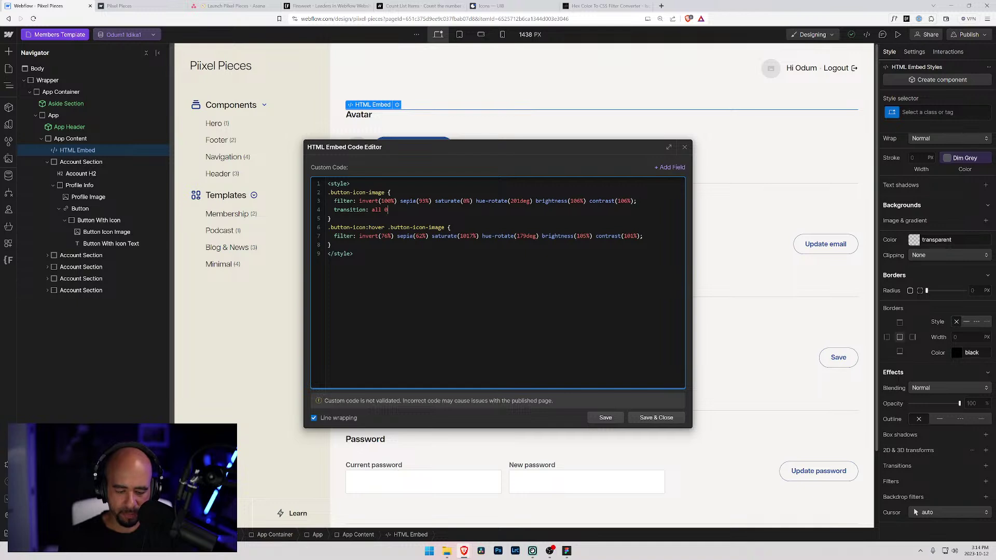
{"action": "type", "text": ".3s ease;"}
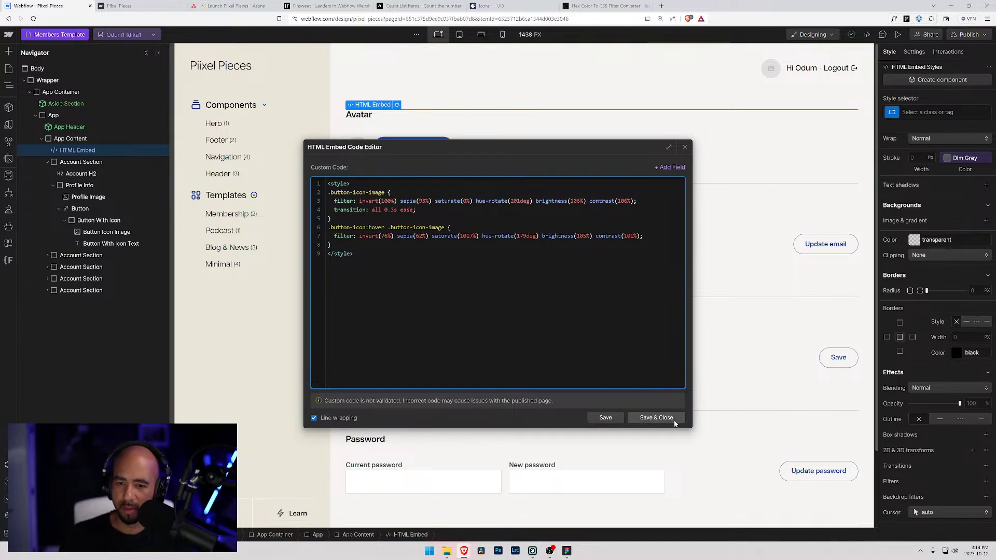
- Save the transition code, republish the site, and view the live account page
{"action": "left_click", "coordinate": [670, 418]}
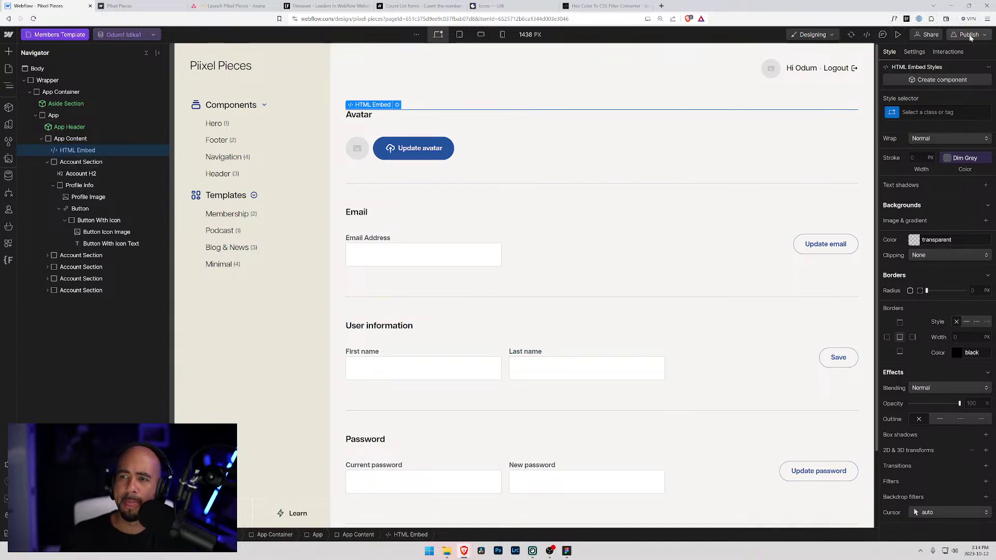
{"action": "left_click", "coordinate": [966, 35]}
{"action": "left_click", "coordinate": [947, 174]}
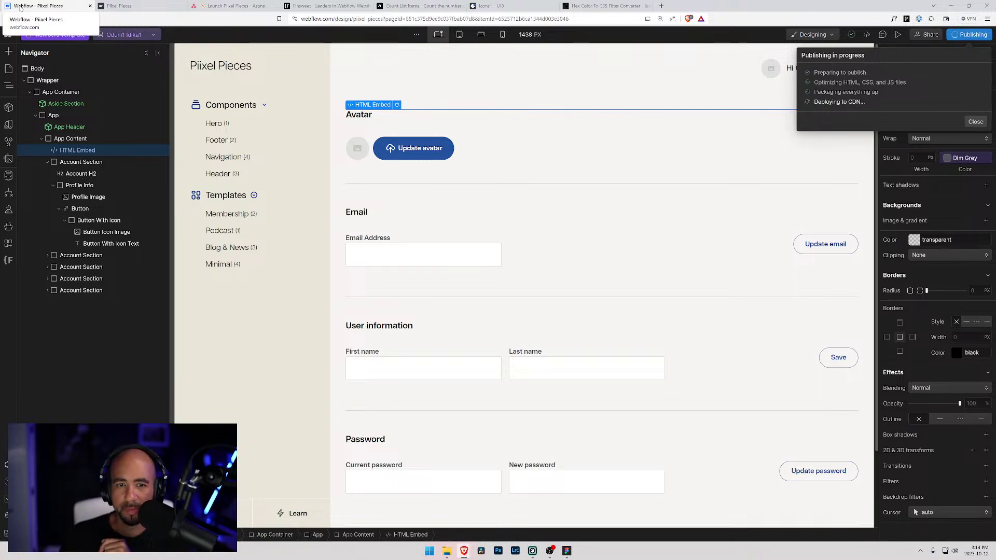
{"action": "left_click", "coordinate": [107, 7]}
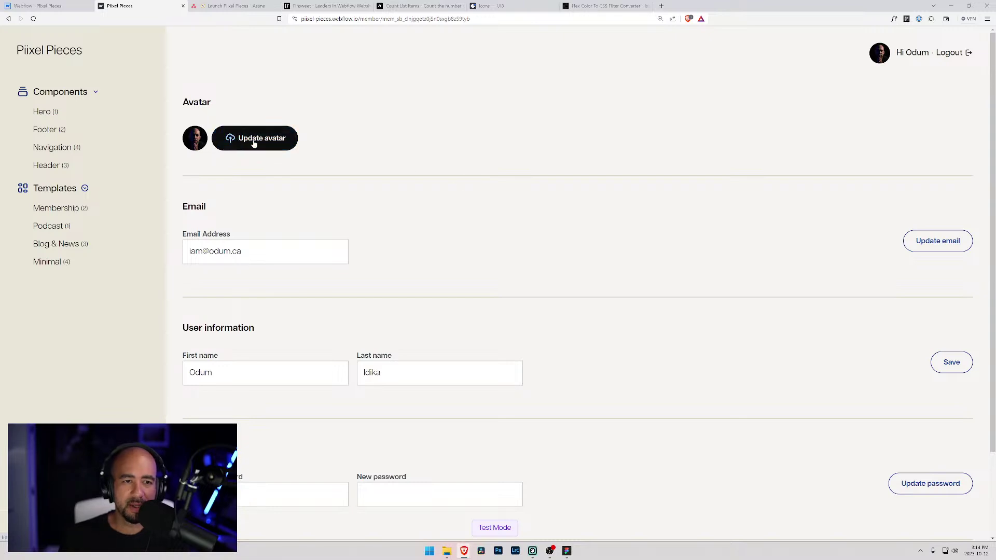
- Check the live avatar button's hover, scroll down to Billing, then return to the Webflow Designer
{"action": "scroll", "coordinate": [253, 142], "scroll_direction": "down", "scroll_amount": 2}
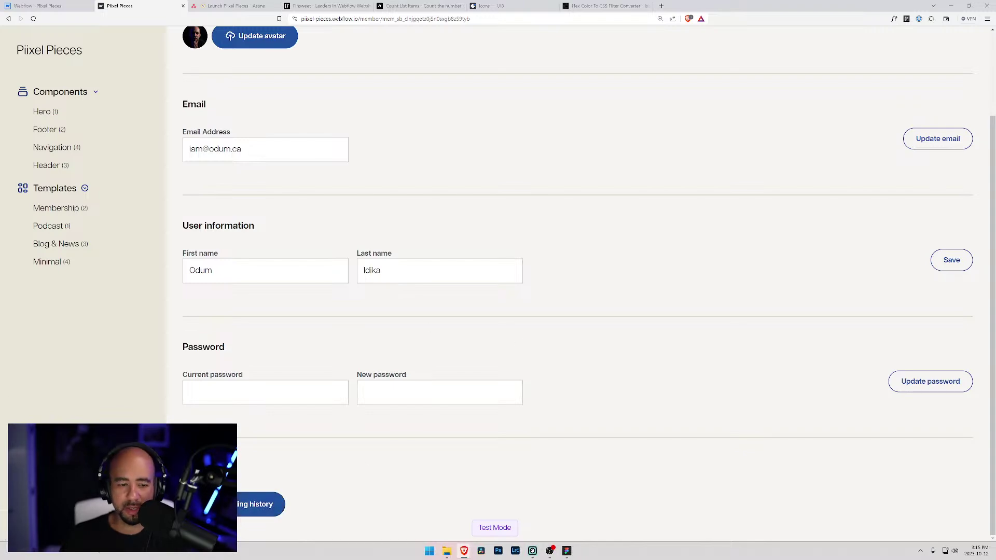
{"action": "left_click", "coordinate": [969, 5]}
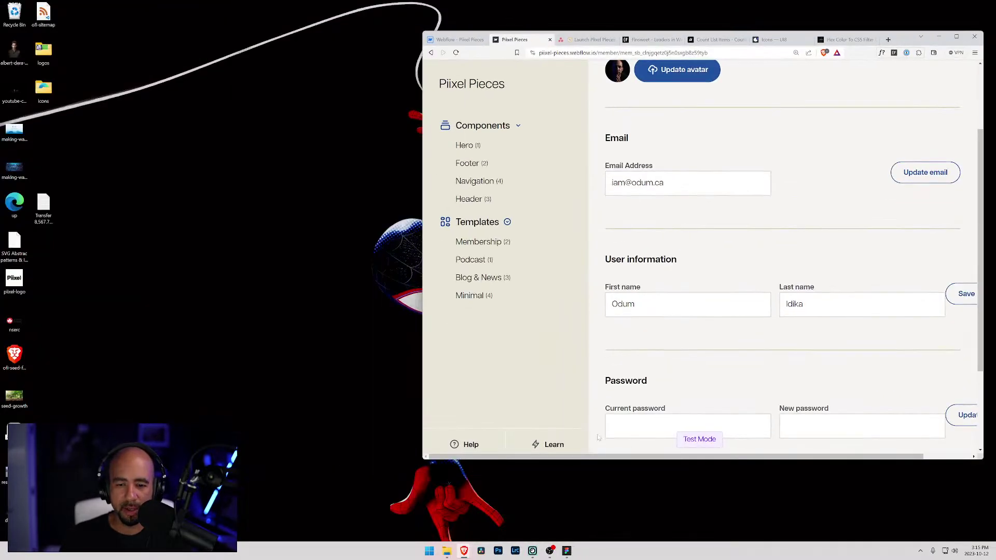
{"action": "scroll", "coordinate": [634, 431], "scroll_direction": "down", "scroll_amount": 2}
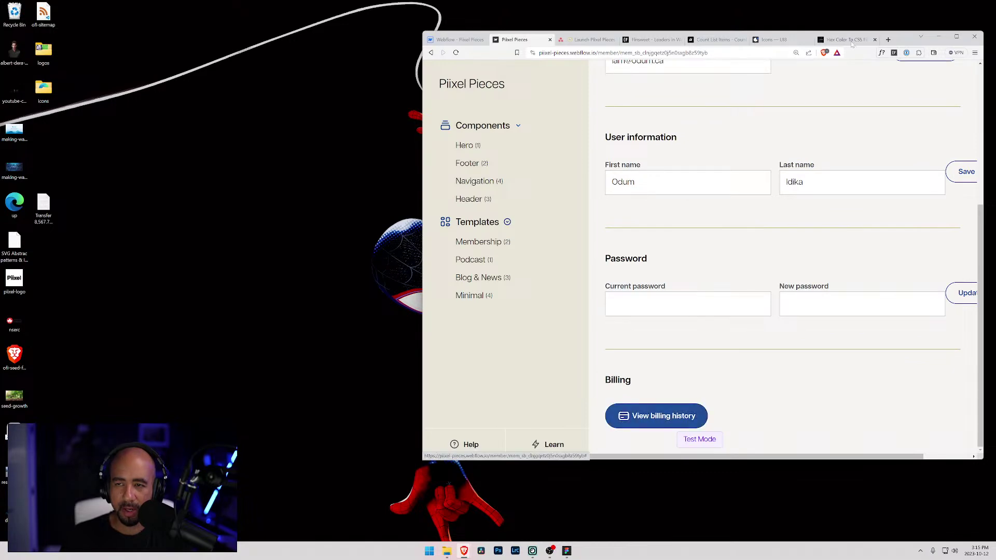
{"action": "double_click", "coordinate": [900, 36]}
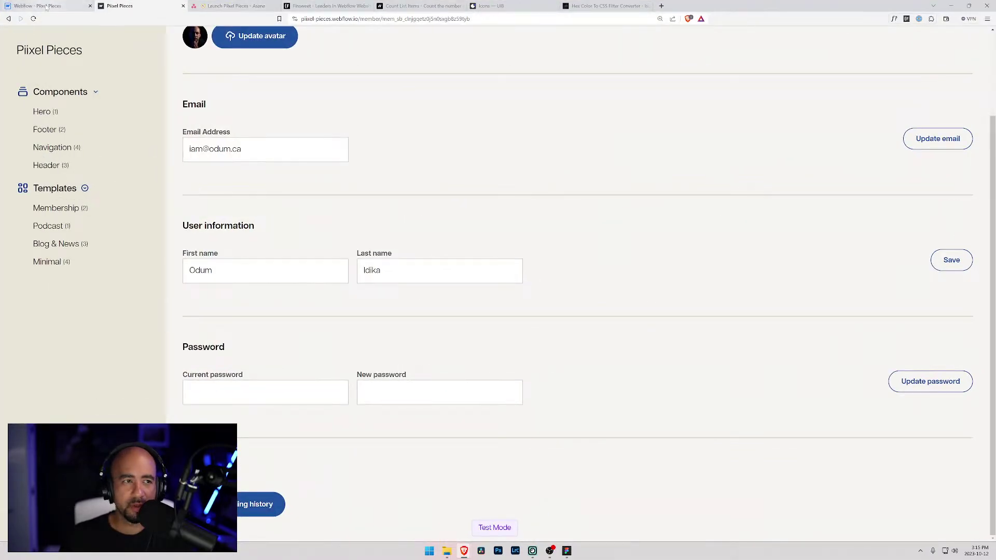
{"action": "left_click", "coordinate": [41, 6]}
- Compare the styles of the View billing history and Update avatar buttons by selecting each
{"action": "key", "text": "Escape"}
{"action": "scroll", "coordinate": [395, 477], "scroll_direction": "down", "scroll_amount": 2}
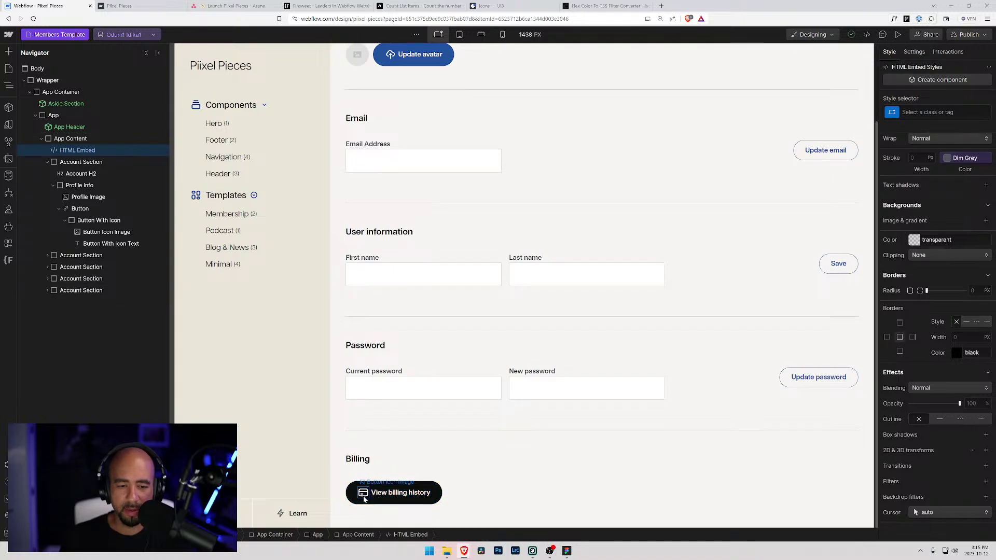
{"action": "left_click", "coordinate": [363, 495]}
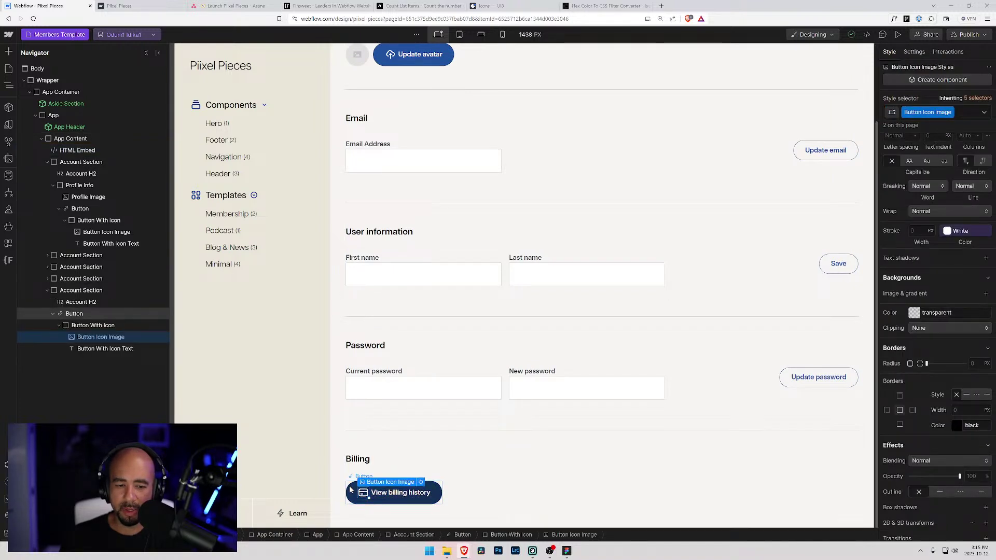
{"action": "left_click", "coordinate": [101, 312]}
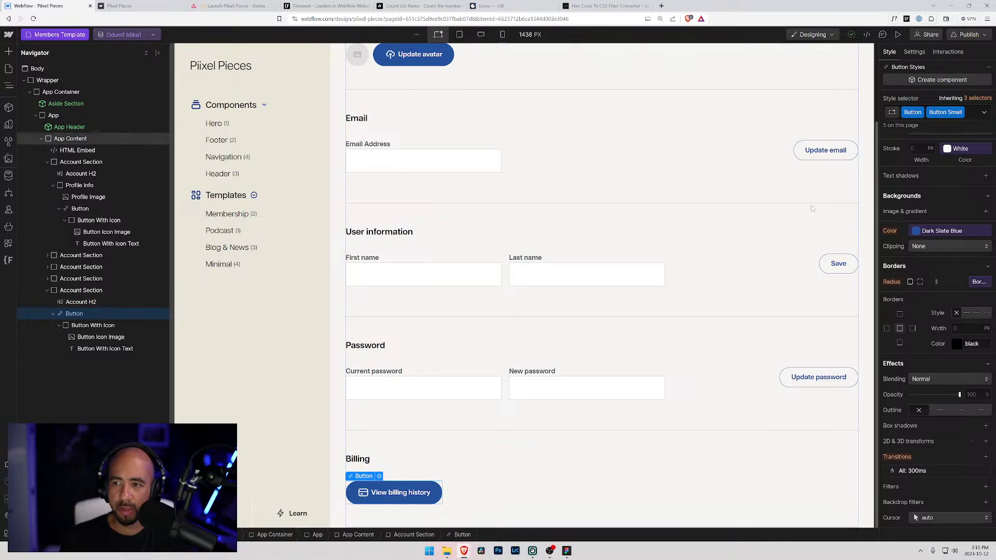
{"action": "scroll", "coordinate": [679, 170], "scroll_direction": "up", "scroll_amount": 2}
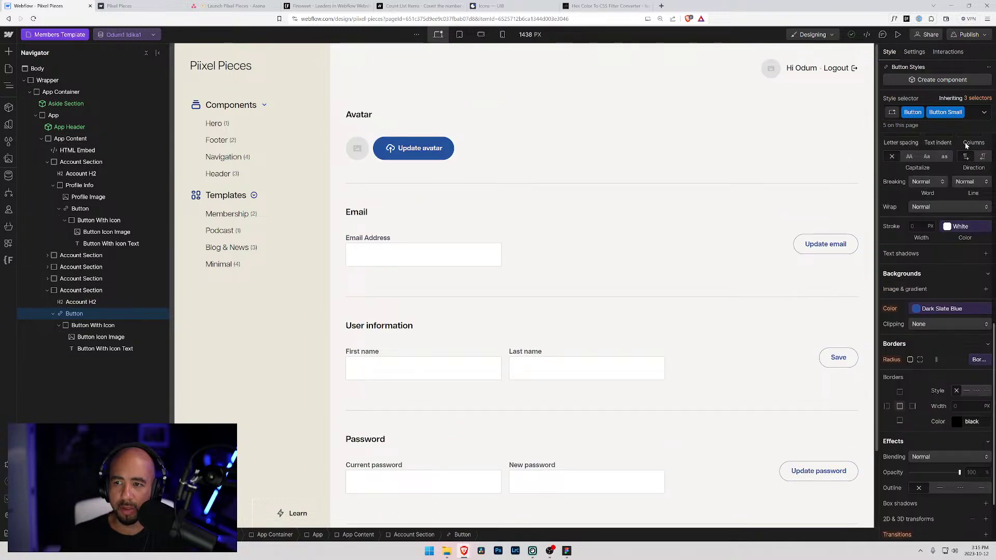
{"action": "left_click", "coordinate": [384, 142]}
{"action": "scroll", "coordinate": [383, 142], "scroll_direction": "down", "scroll_amount": 2}
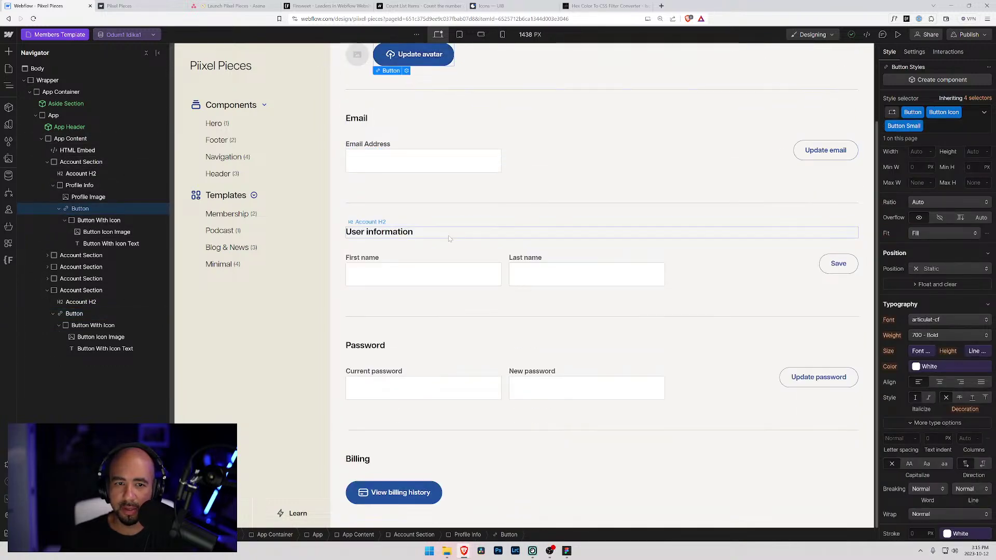
{"action": "left_click", "coordinate": [353, 485]}
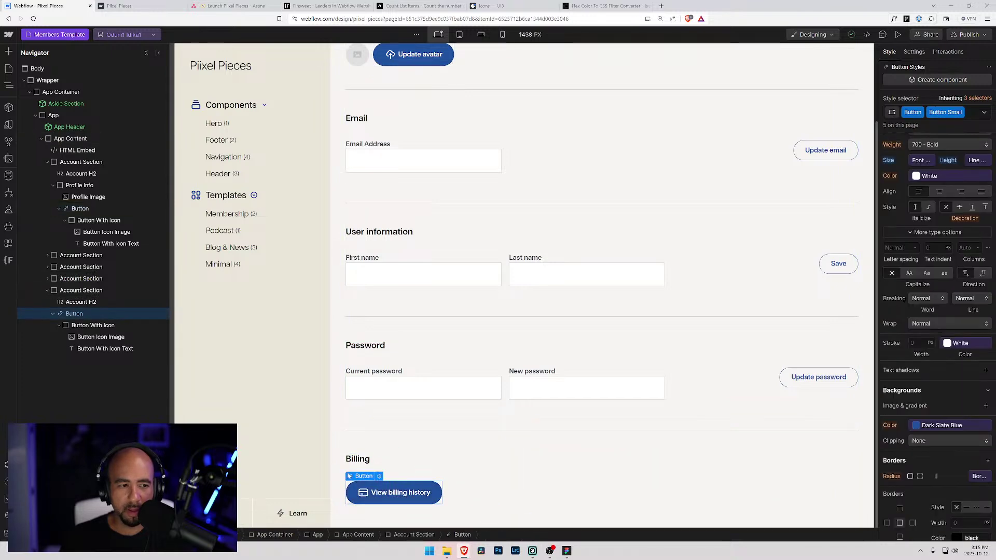
{"action": "scroll", "coordinate": [431, 156], "scroll_direction": "up", "scroll_amount": 2}
{"action": "left_click", "coordinate": [384, 143]}
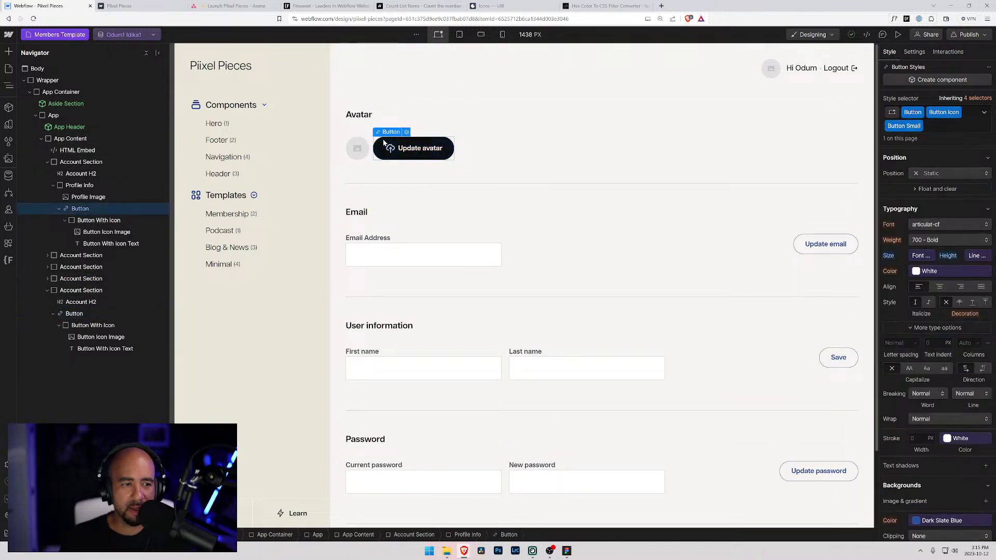
- Replace the billing button's Button Small combo class with Button Icon
{"action": "left_click", "coordinate": [69, 314]}
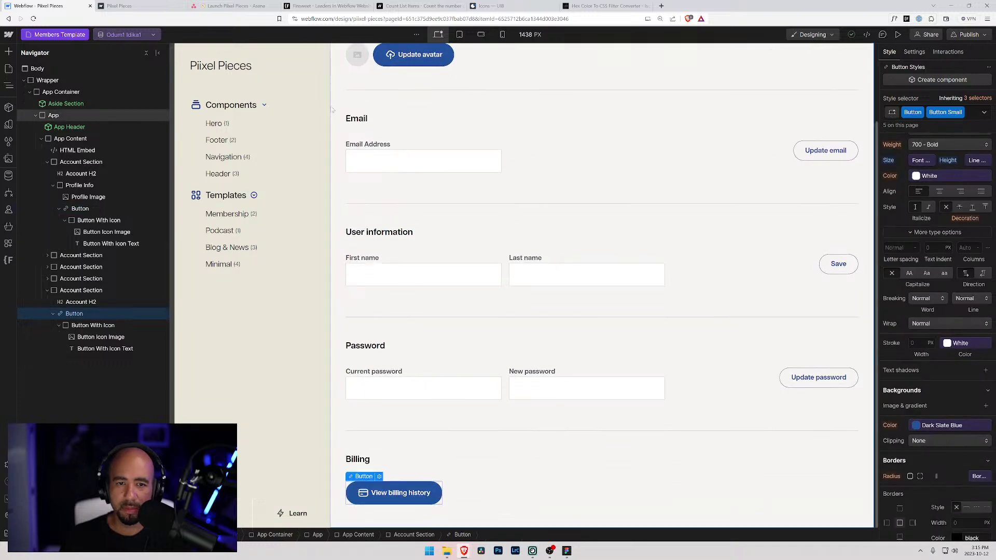
{"action": "left_click", "coordinate": [974, 114]}
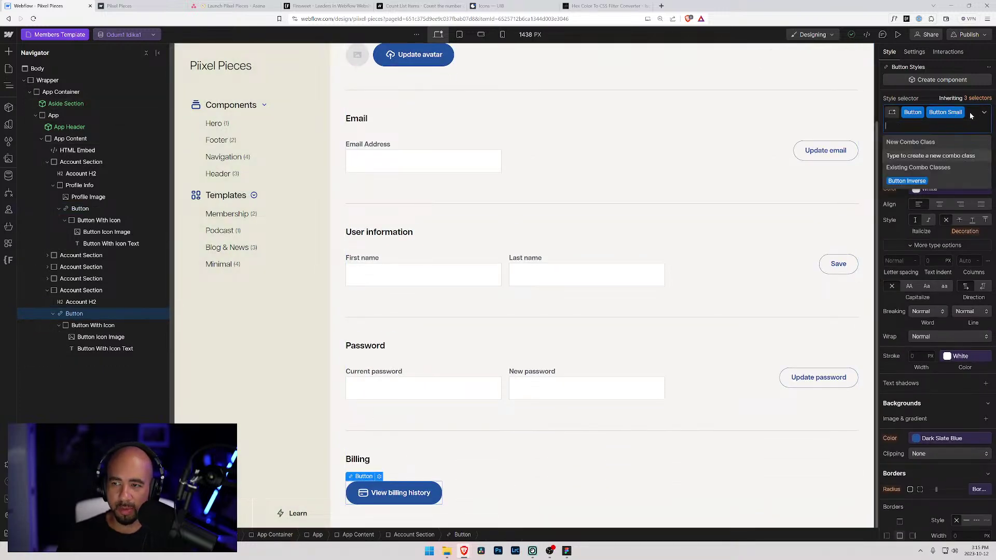
{"action": "key", "text": "BackSpace"}
{"action": "type", "text": "Button I"}
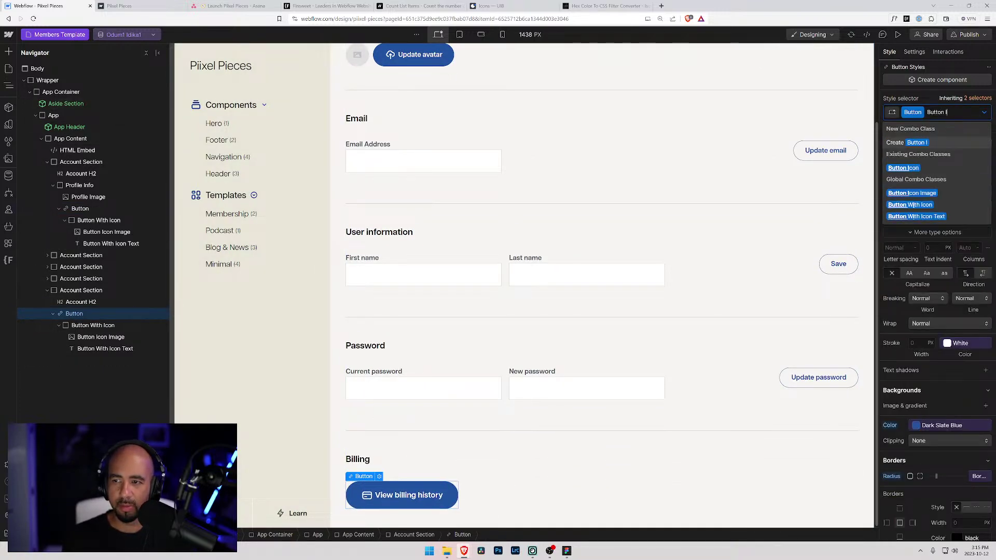
{"action": "type", "text": "con"}
{"action": "key", "text": "Return"}
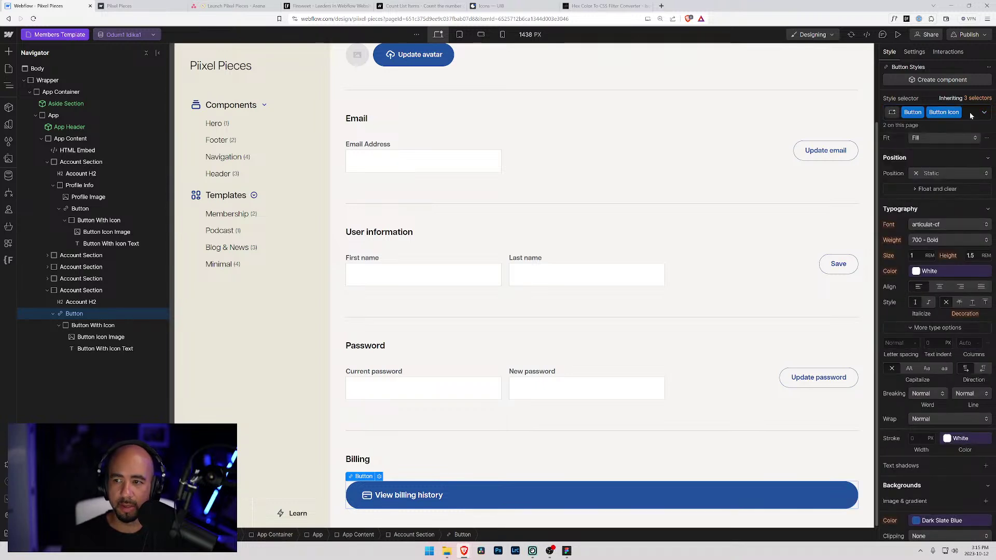
{"action": "left_click", "coordinate": [971, 116]}
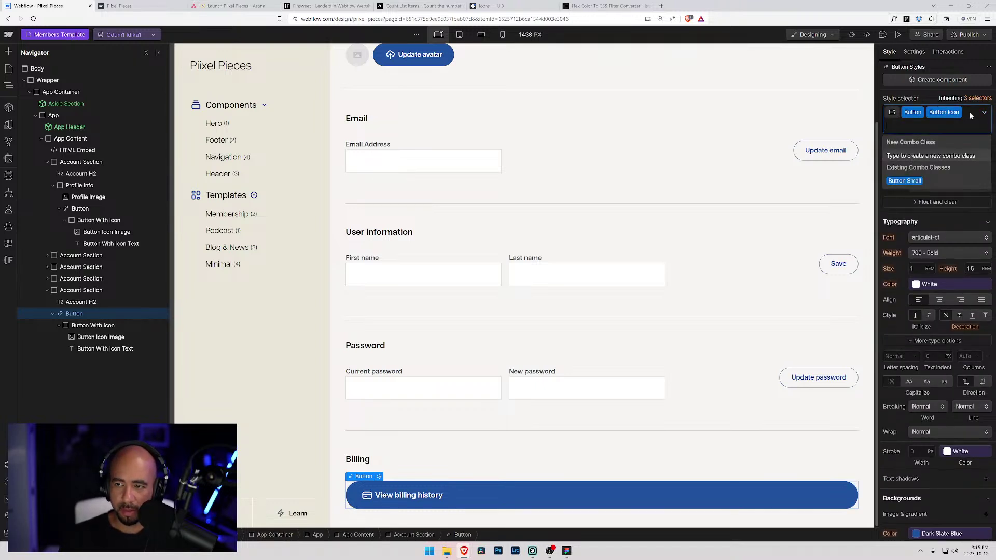
- Re-add Button Small to the billing button, then edit Update avatar at the Button + Button Icon level
{"action": "left_click", "coordinate": [931, 180]}
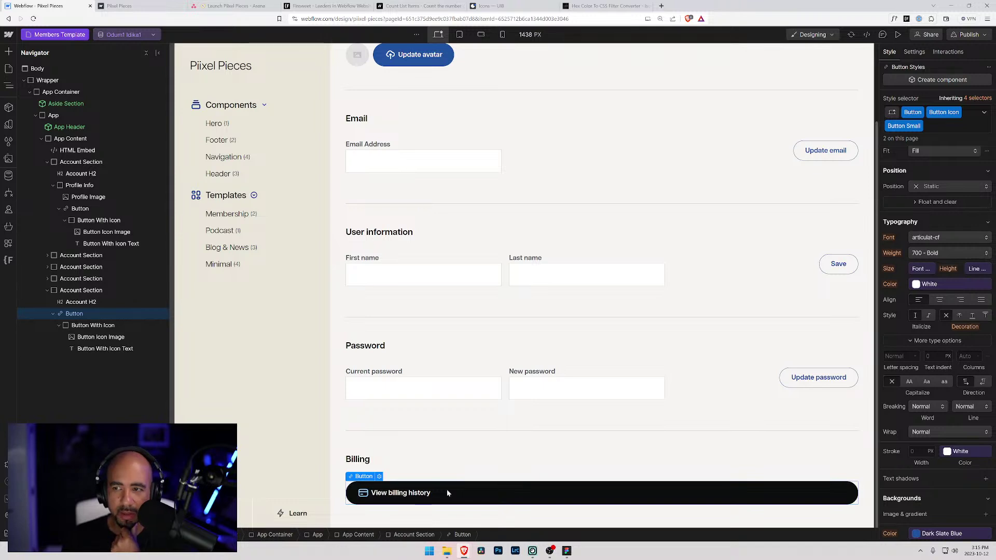
{"action": "scroll", "coordinate": [373, 332], "scroll_direction": "up", "scroll_amount": 2}
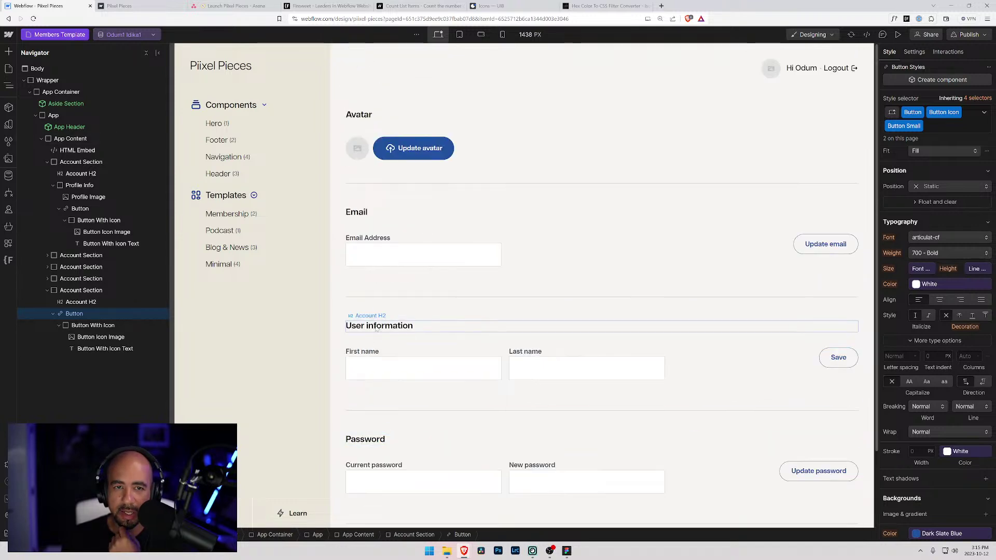
{"action": "left_click", "coordinate": [413, 145]}
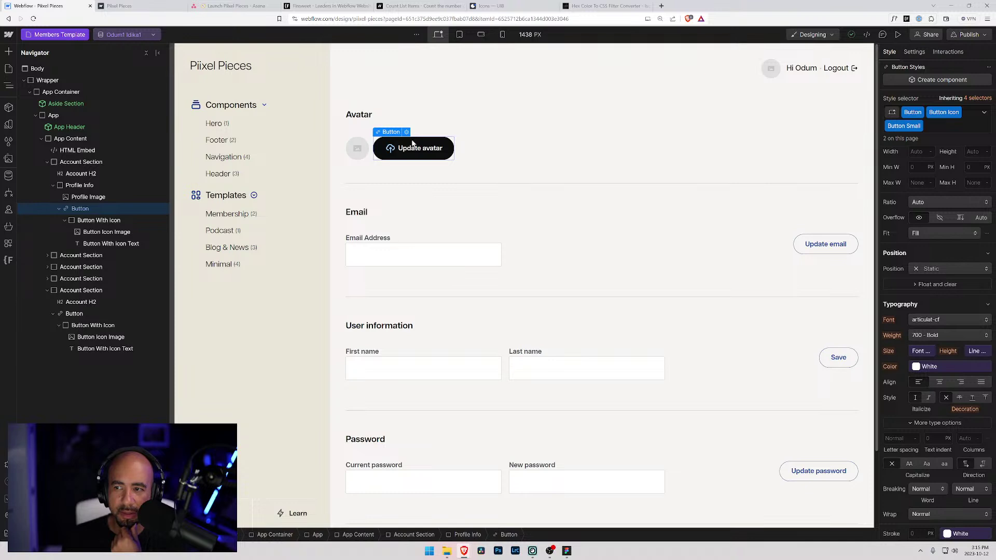
{"action": "left_click", "coordinate": [978, 99]}
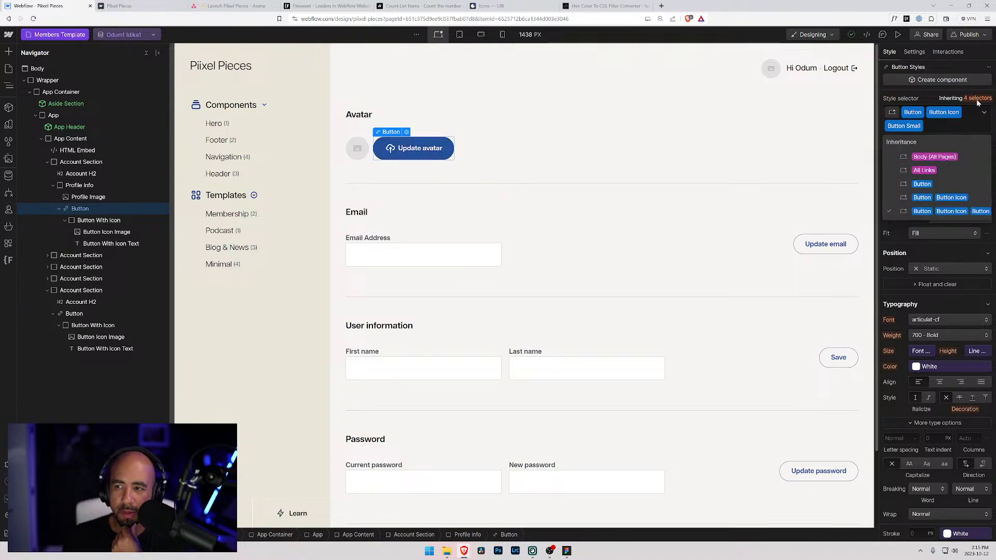
{"action": "left_click", "coordinate": [944, 197]}
{"action": "scroll", "coordinate": [914, 278], "scroll_direction": "up", "scroll_amount": 3}
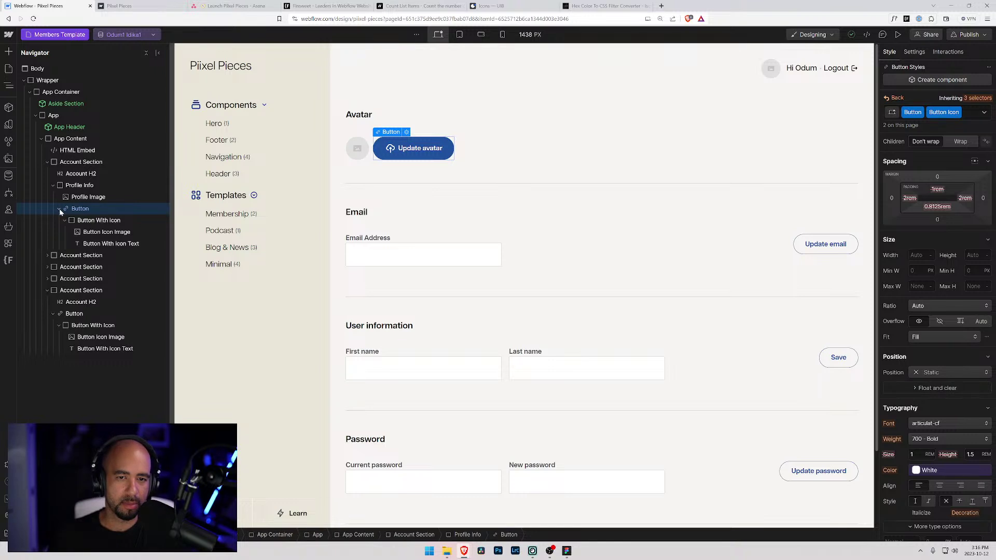
- Set Layout Align to center on the Button Icon combo so icon and text are centred
{"action": "left_click", "coordinate": [59, 209]}
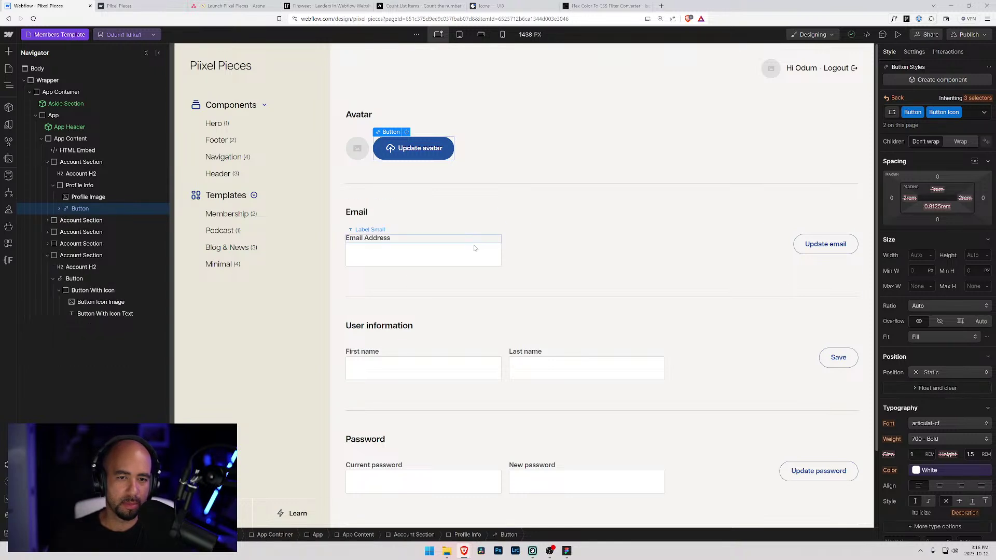
{"action": "scroll", "coordinate": [466, 245], "scroll_direction": "down", "scroll_amount": 2}
{"action": "scroll", "coordinate": [425, 242], "scroll_direction": "up", "scroll_amount": 2}
{"action": "scroll", "coordinate": [425, 243], "scroll_direction": "down", "scroll_amount": 2}
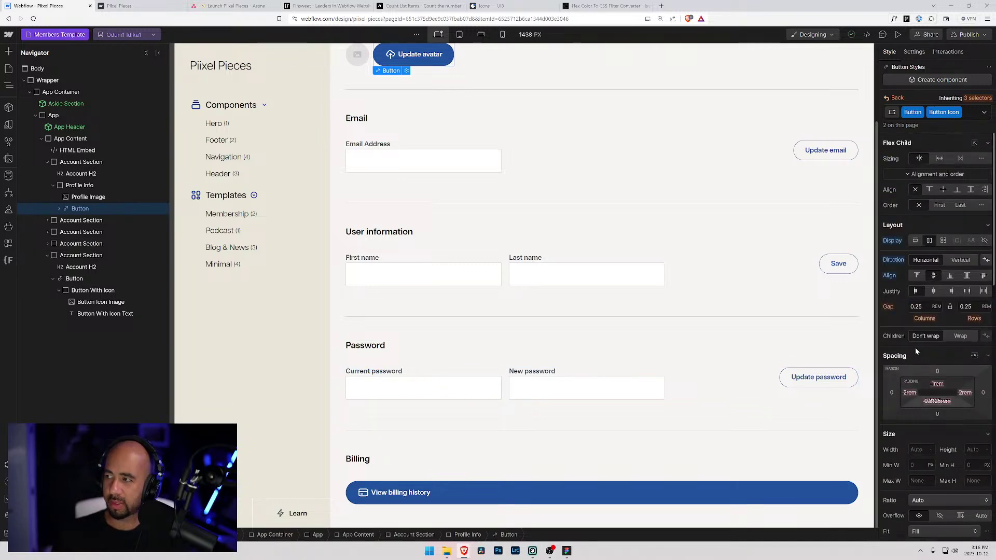
{"action": "left_click", "coordinate": [934, 276]}
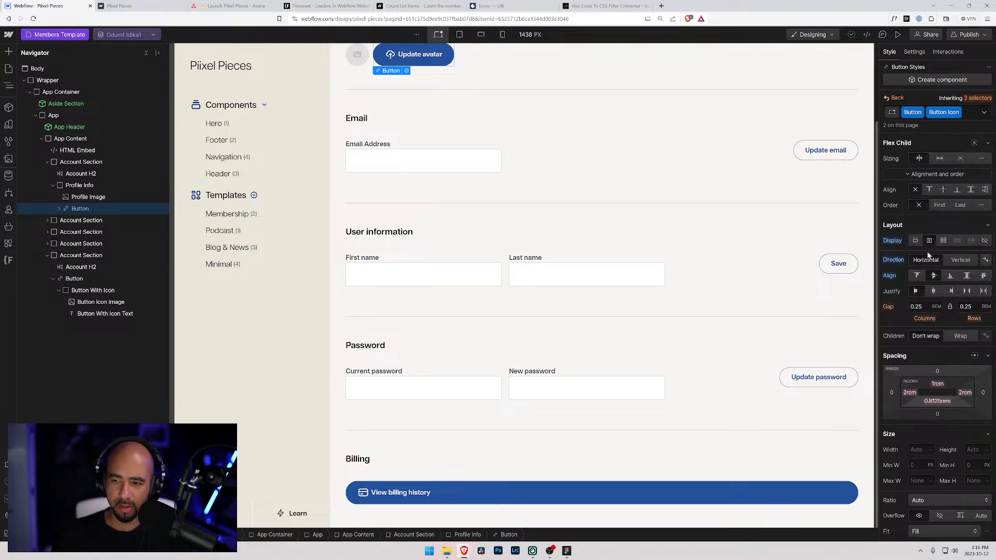
- Inspect the account sections and Profile Info group in the Navigator, expanding and collapsing entries
{"action": "left_click", "coordinate": [73, 255]}
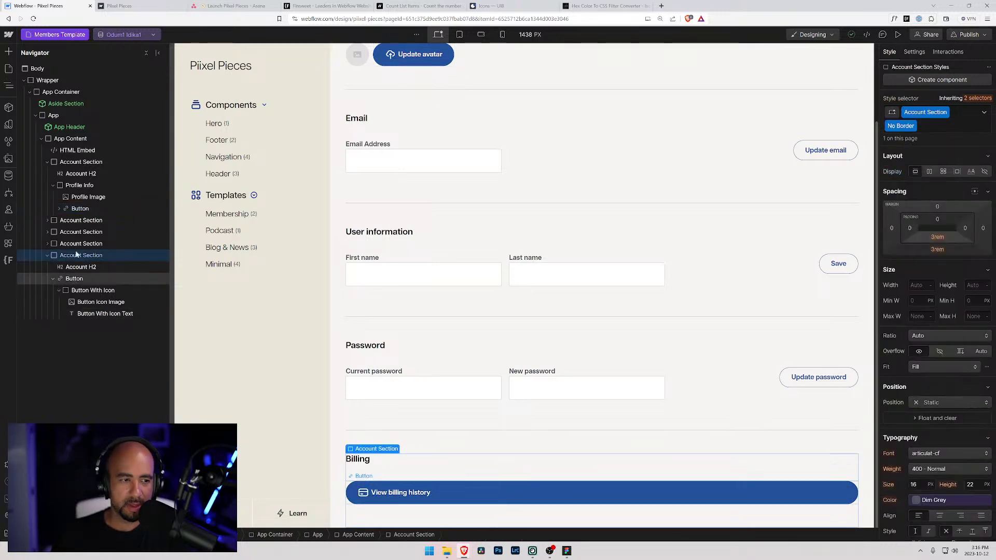
{"action": "left_click", "coordinate": [48, 162]}
{"action": "left_click", "coordinate": [69, 140]}
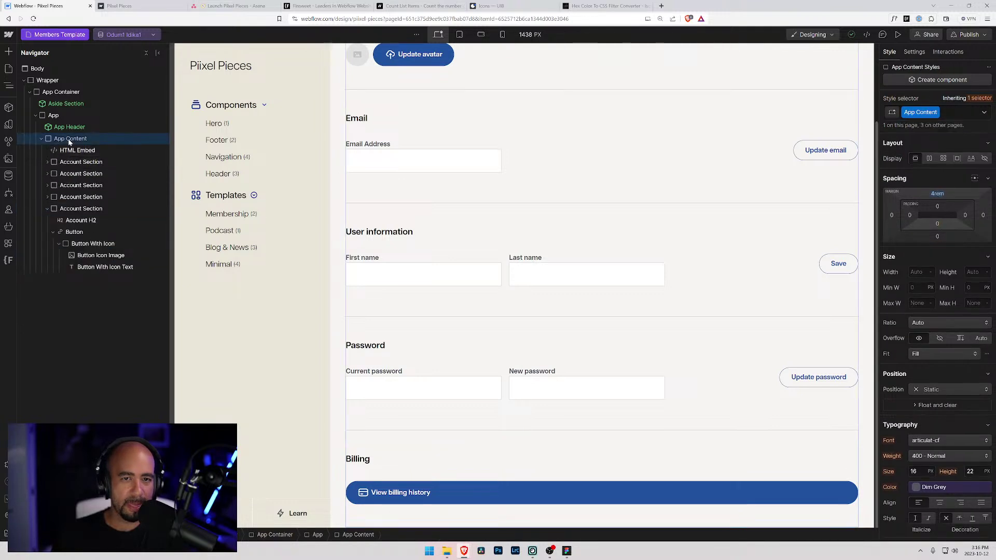
{"action": "left_click", "coordinate": [54, 162]}
{"action": "left_click", "coordinate": [48, 162]}
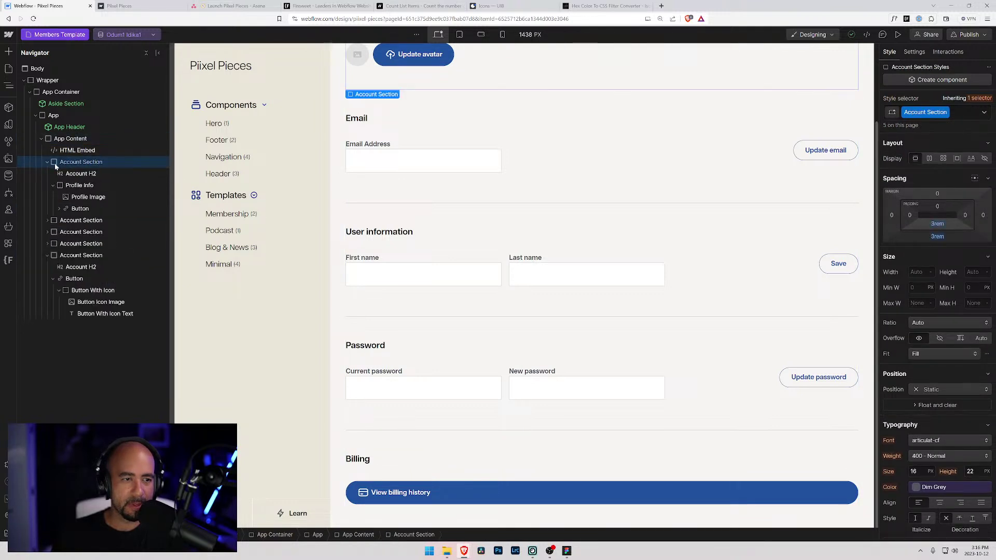
{"action": "left_click", "coordinate": [53, 186]}
{"action": "left_click", "coordinate": [66, 187]}
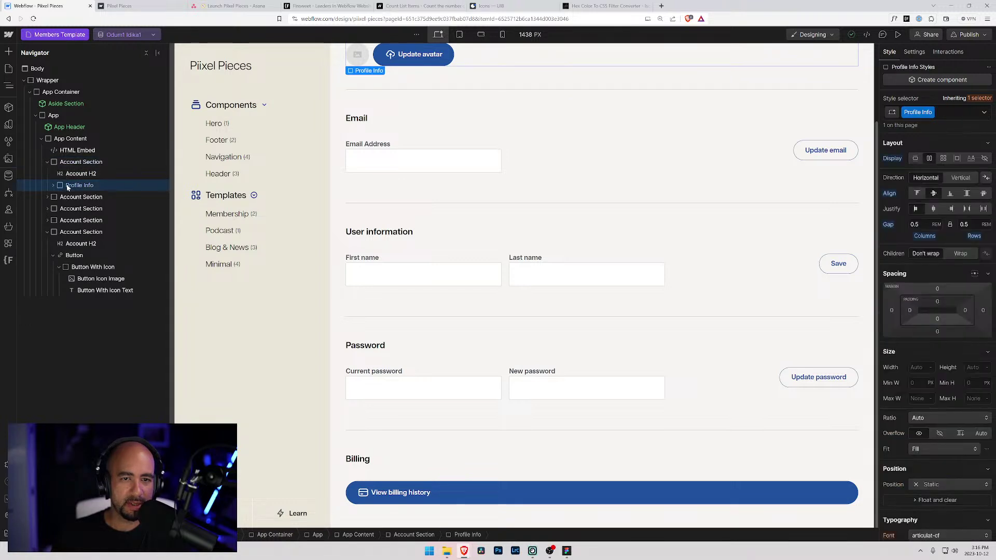
{"action": "left_click", "coordinate": [53, 185]}
{"action": "left_click", "coordinate": [72, 198]}
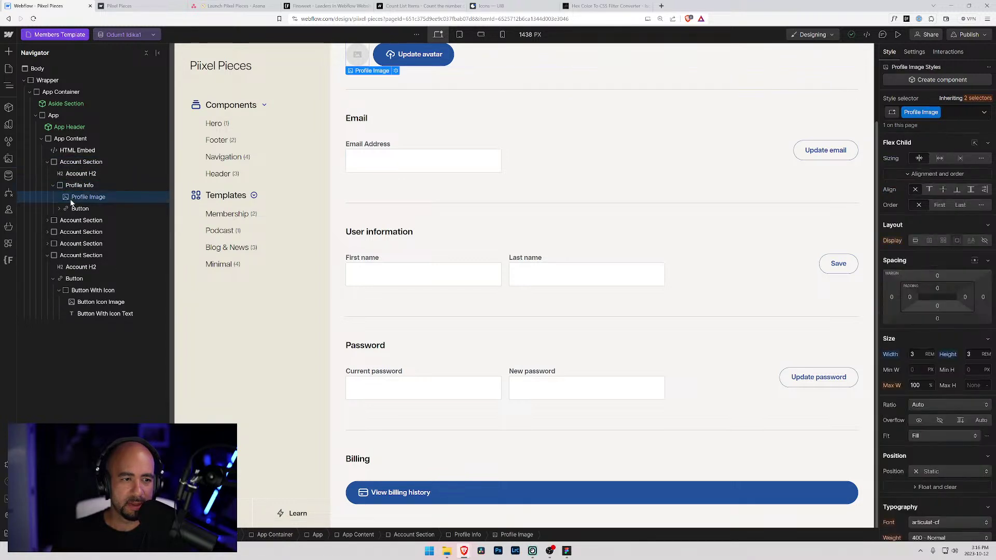
{"action": "left_click", "coordinate": [76, 208]}
{"action": "left_click", "coordinate": [74, 187]}
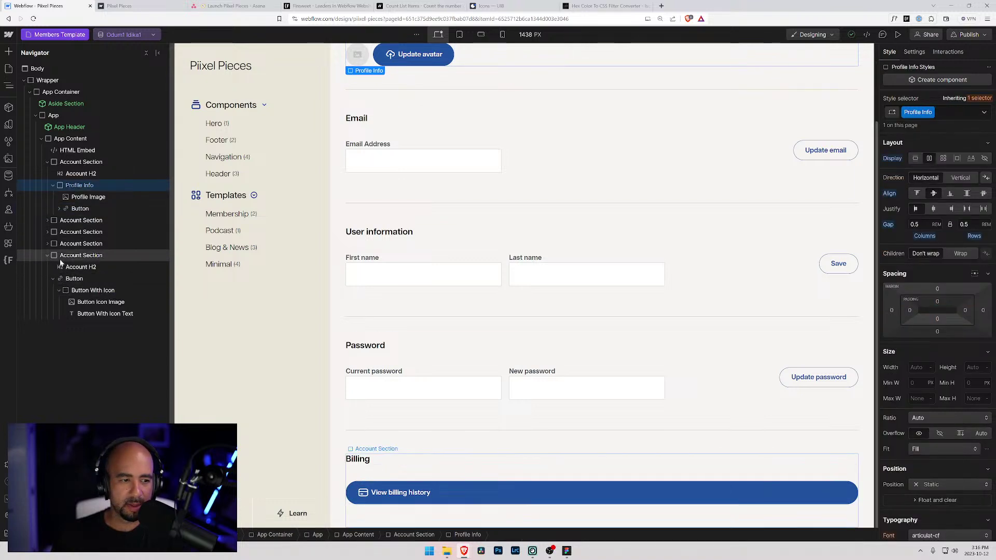
- Collapse the View billing history button's children in the Navigator and check the Billing heading
{"action": "left_click", "coordinate": [61, 279]}
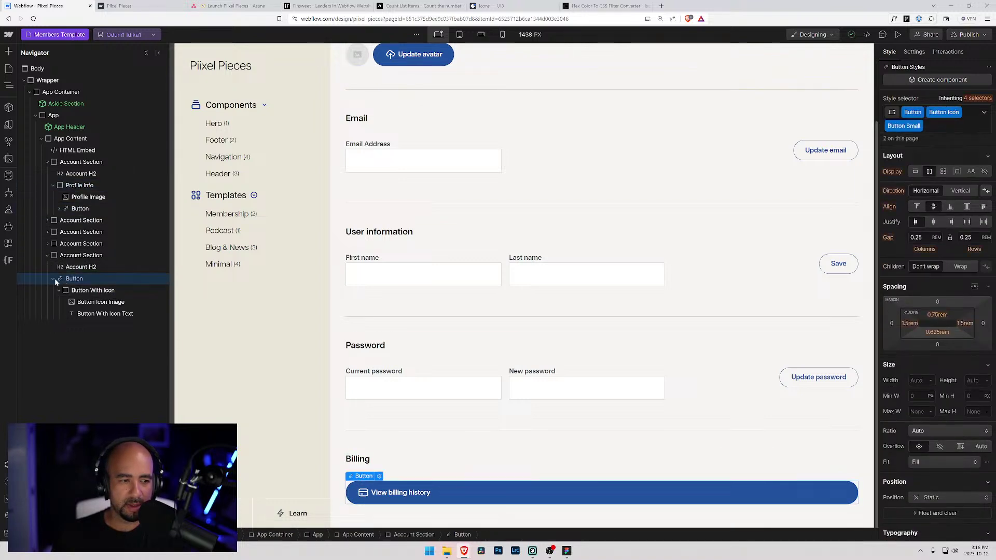
{"action": "left_click", "coordinate": [53, 278]}
{"action": "left_click", "coordinate": [54, 278]}
{"action": "left_click", "coordinate": [54, 279]}
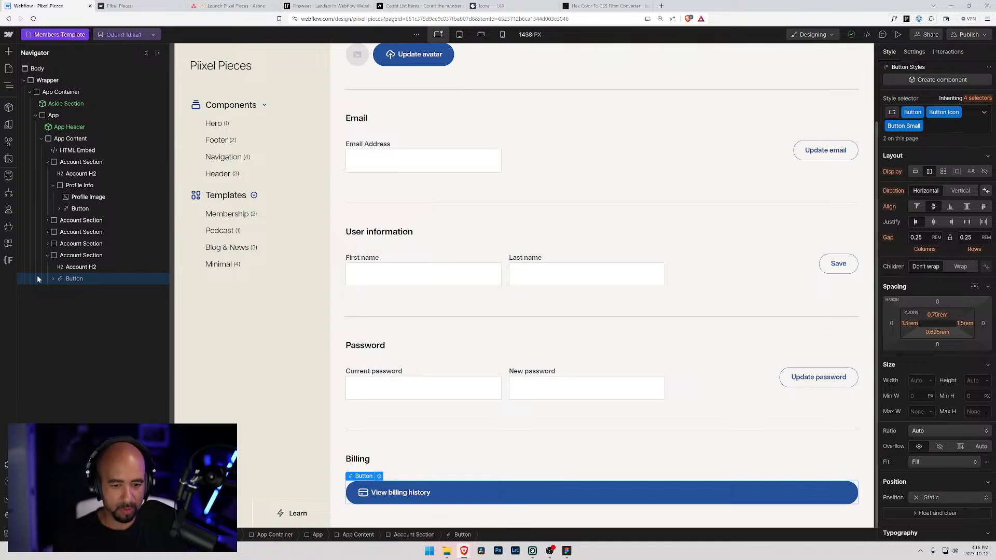
{"action": "left_click", "coordinate": [65, 267]}
{"action": "left_click", "coordinate": [75, 279]}
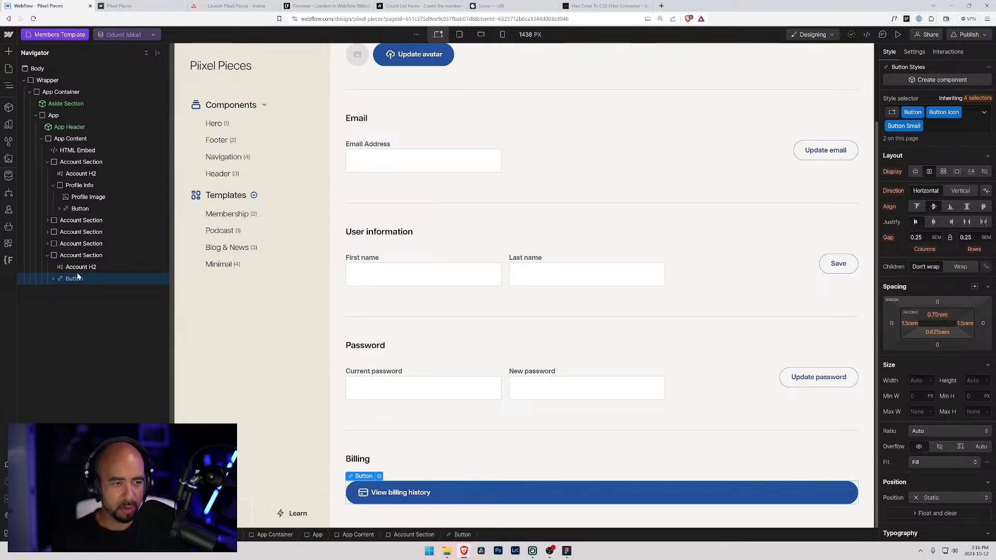
{"action": "left_click", "coordinate": [79, 268]}
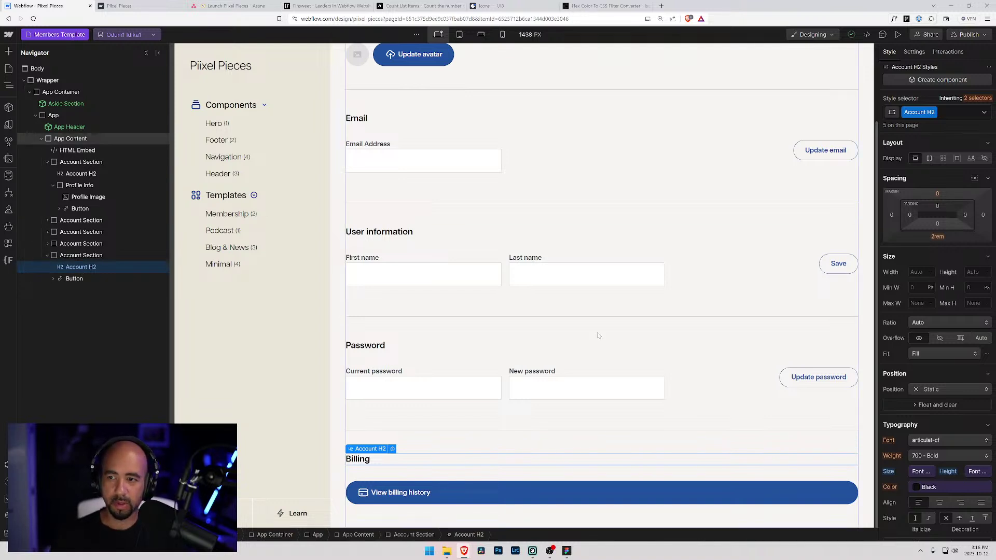
- Insert a Div Block into the Billing section around the billing button and set Display to Flex
{"action": "left_click", "coordinate": [363, 258]}
{"action": "scroll", "coordinate": [444, 285], "scroll_direction": "up", "scroll_amount": 2}
{"action": "key", "text": "ctrl+k"}
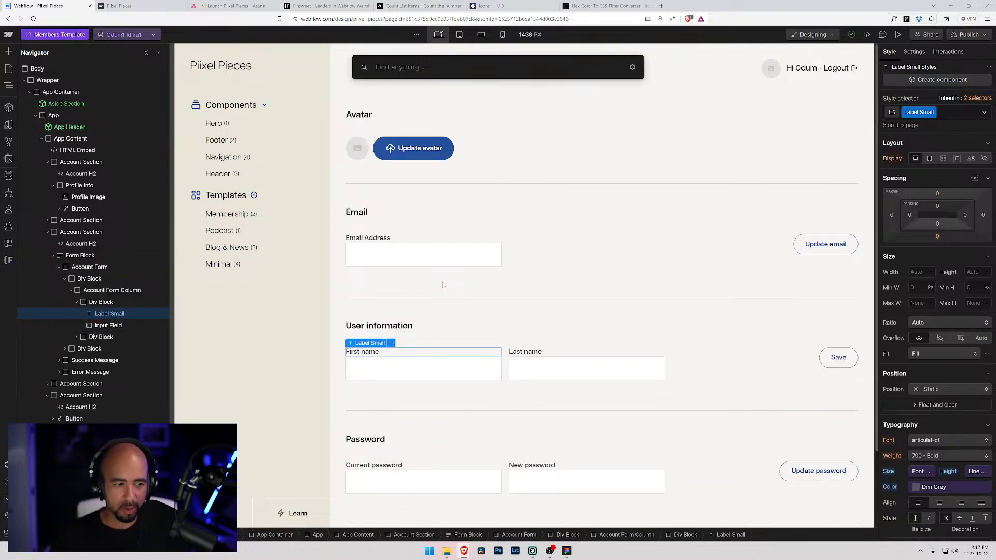
{"action": "type", "text": "di"}
{"action": "key", "text": "Return"}
{"action": "left_click_drag", "start_coordinate": [423, 374], "coordinate": [72, 418]}
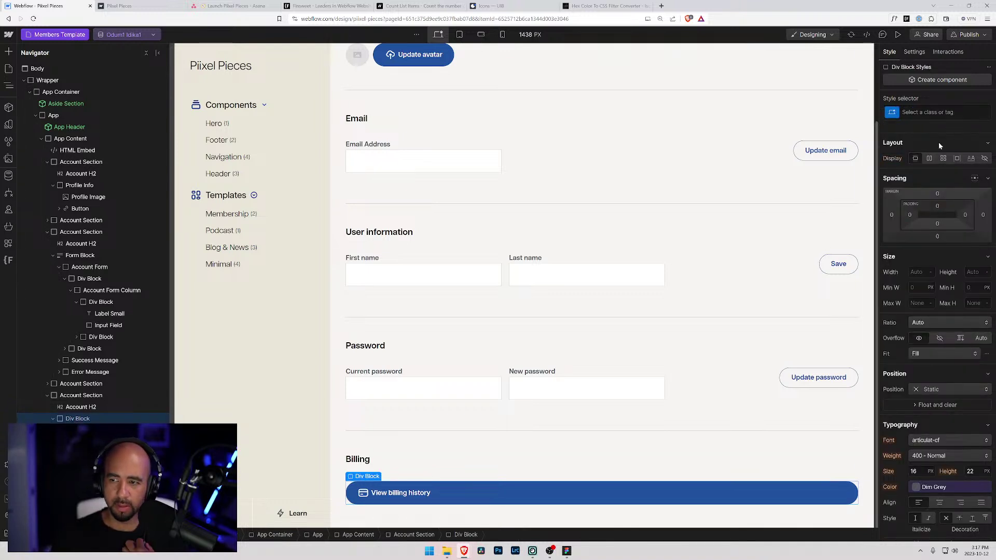
{"action": "left_click", "coordinate": [930, 158]}
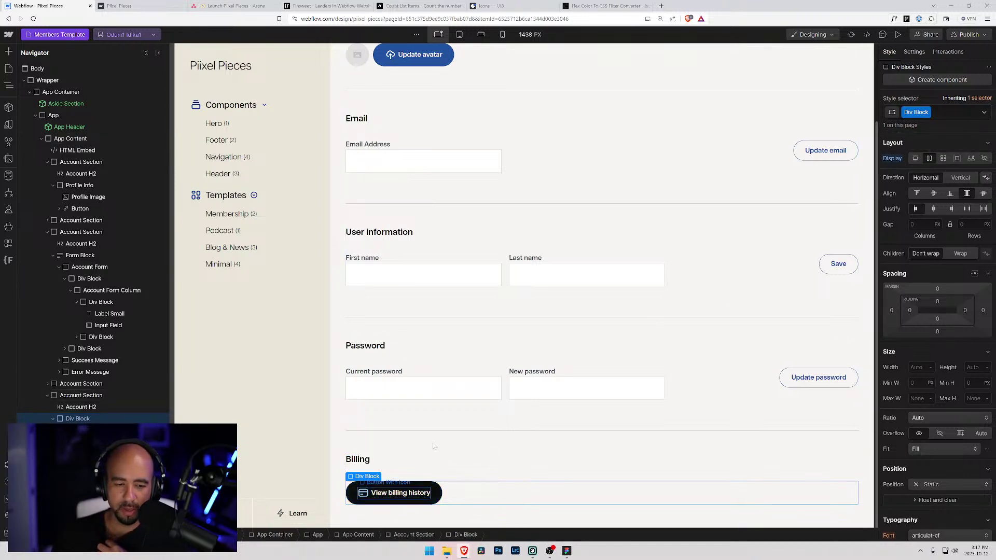
{"action": "left_click", "coordinate": [405, 493]}
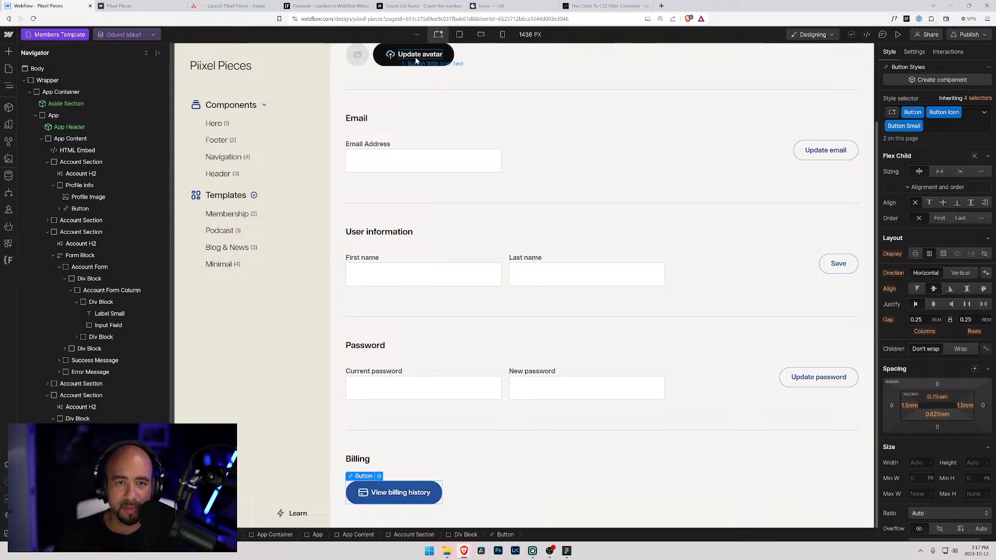
{"action": "scroll", "coordinate": [415, 62], "scroll_direction": "up", "scroll_amount": 2}
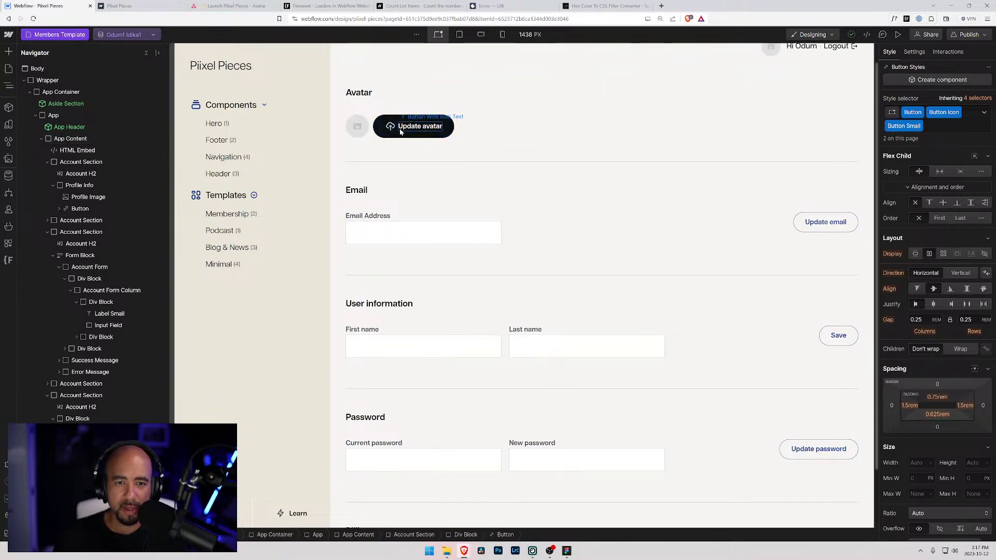
{"action": "left_click", "coordinate": [398, 131]}
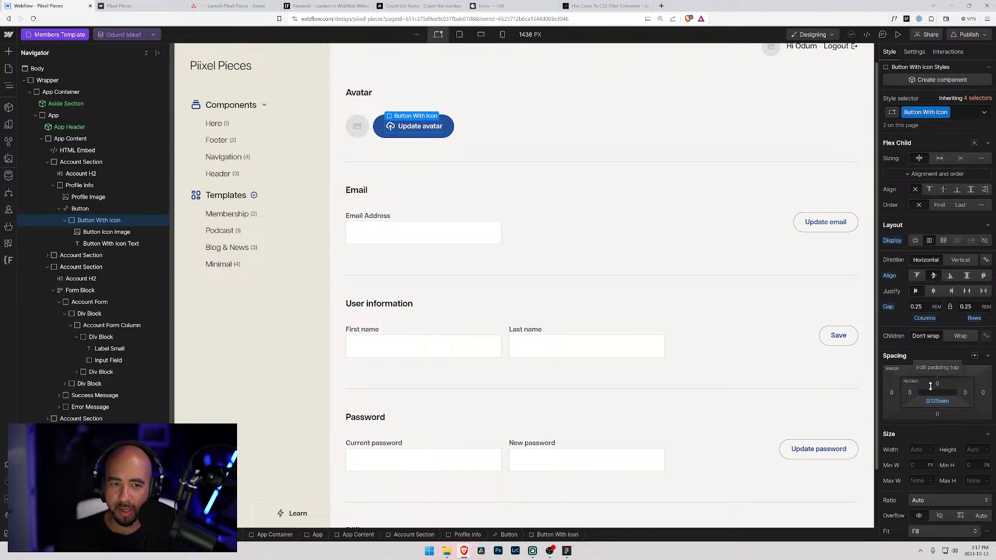
{"action": "left_click_drag", "start_coordinate": [938, 404], "coordinate": [937, 402]}
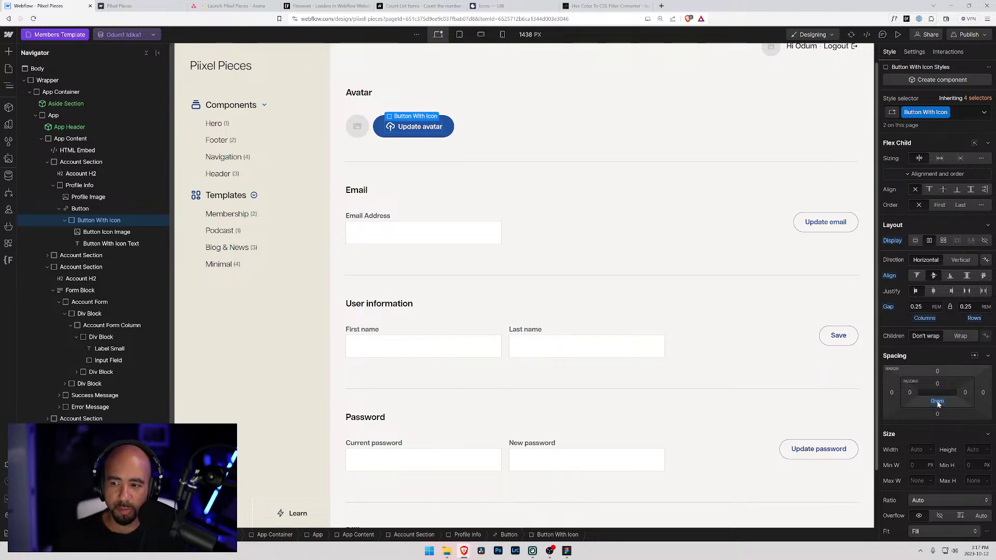
{"action": "scroll", "coordinate": [471, 279], "scroll_direction": "down", "scroll_amount": 2}
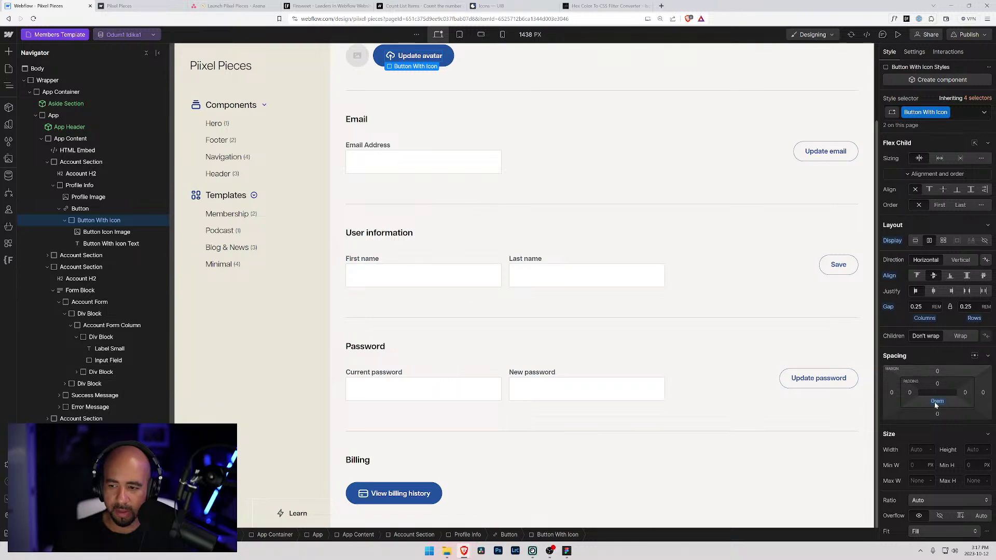
{"action": "key", "text": "super"}
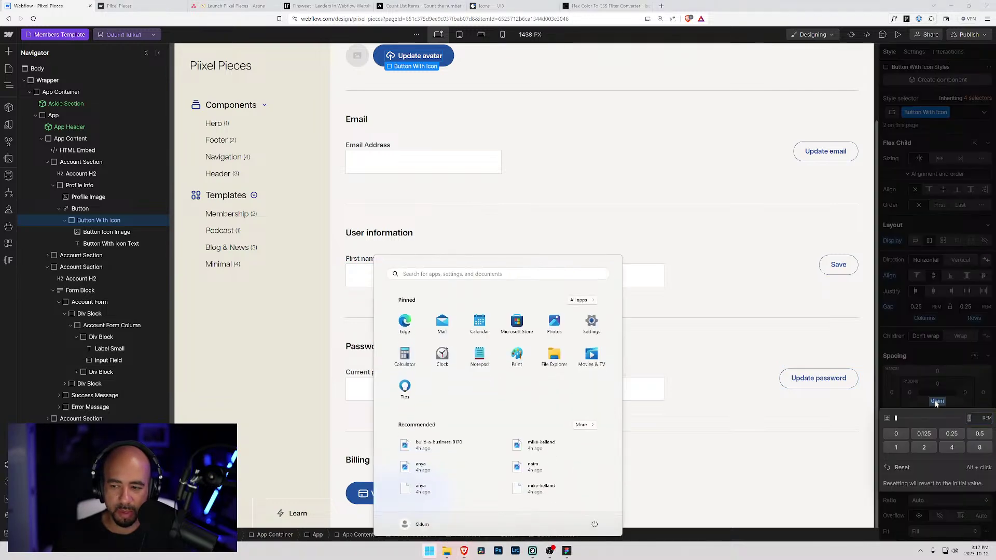
{"action": "key", "text": "super"}
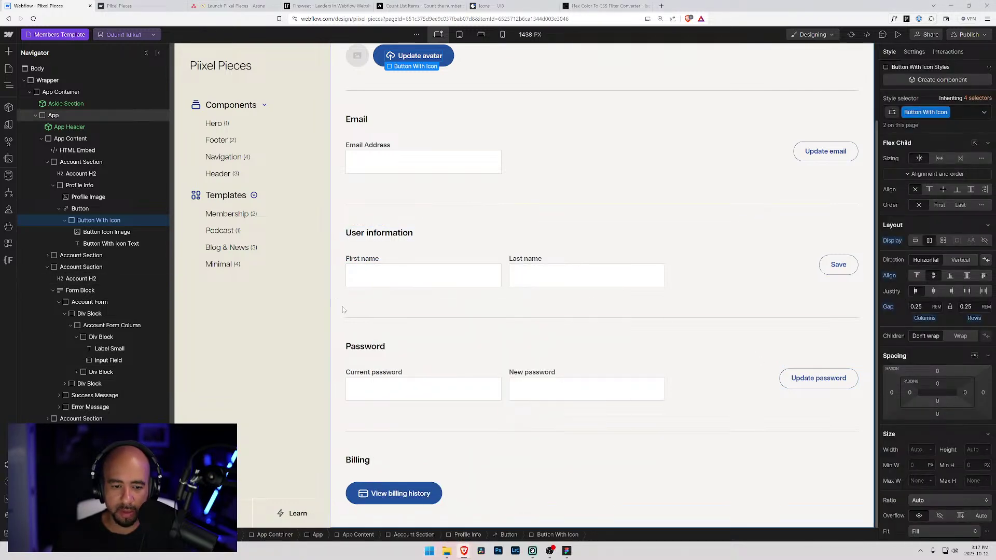
{"action": "left_click", "coordinate": [459, 120]}
{"action": "scroll", "coordinate": [465, 144], "scroll_direction": "up", "scroll_amount": 2}
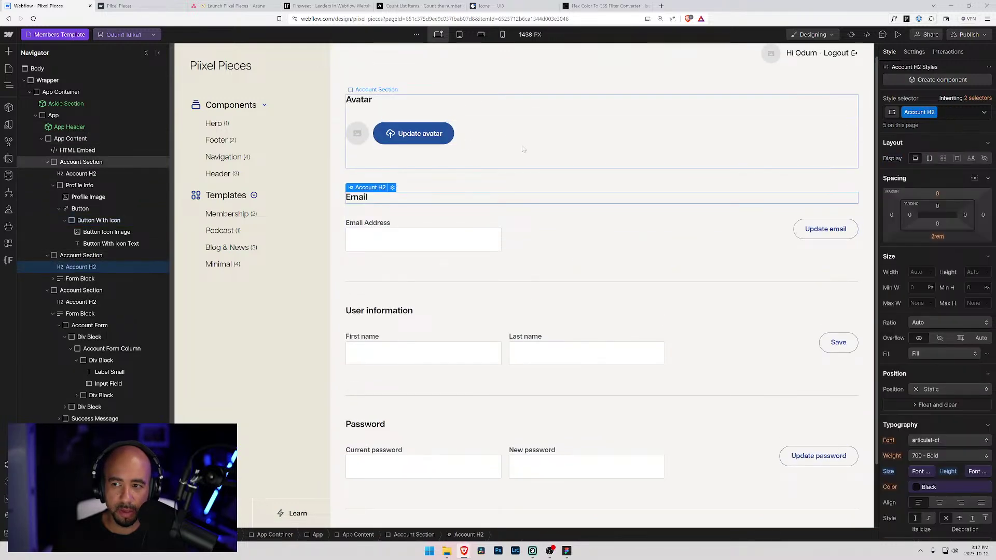
{"action": "scroll", "coordinate": [523, 150], "scroll_direction": "down", "scroll_amount": 2}
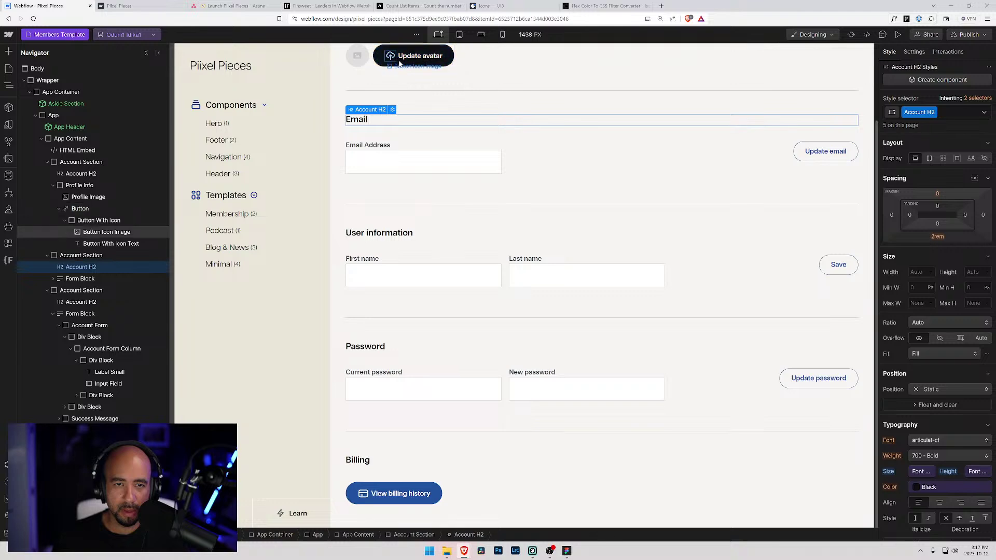
{"action": "left_click", "coordinate": [399, 63]}
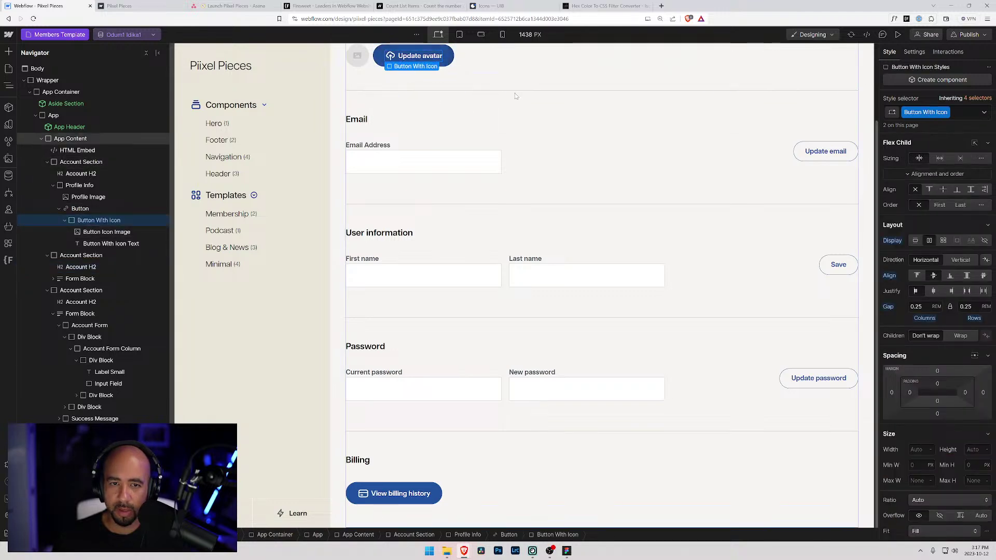
{"action": "left_click", "coordinate": [493, 78]}
{"action": "scroll", "coordinate": [493, 173], "scroll_direction": "up", "scroll_amount": 2}
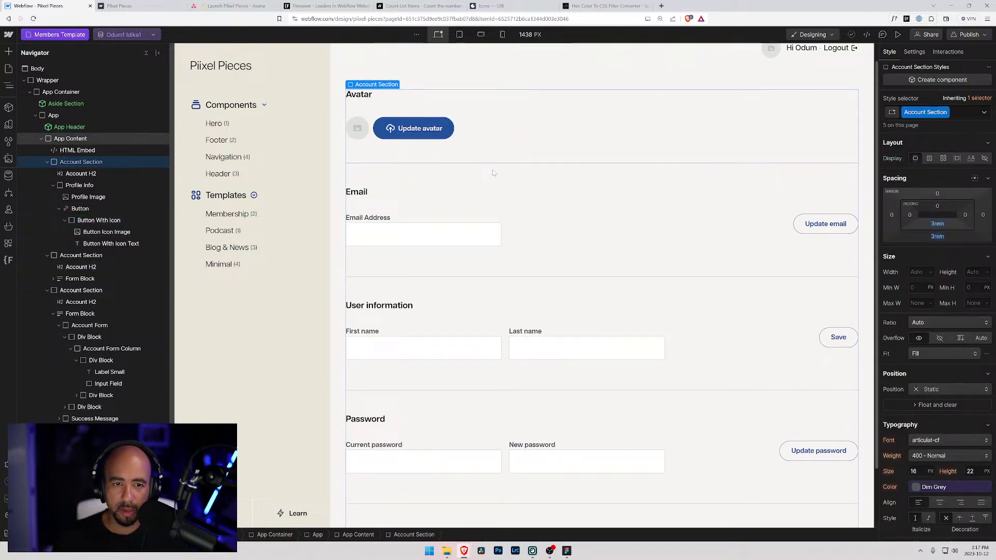
{"action": "scroll", "coordinate": [493, 173], "scroll_direction": "down", "scroll_amount": 2}
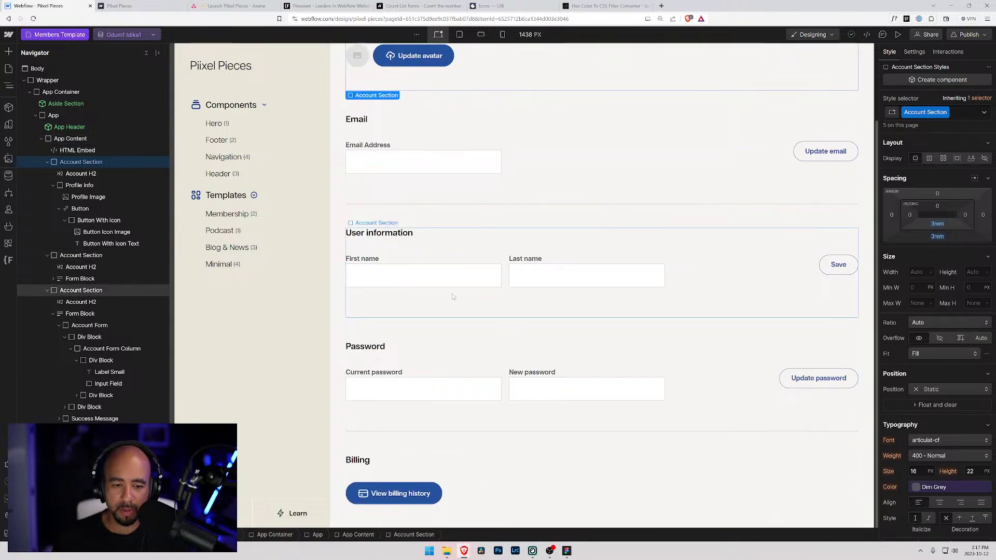
{"action": "scroll", "coordinate": [451, 290], "scroll_direction": "up", "scroll_amount": 1}
{"action": "scroll", "coordinate": [451, 290], "scroll_direction": "up", "scroll_amount": 2}
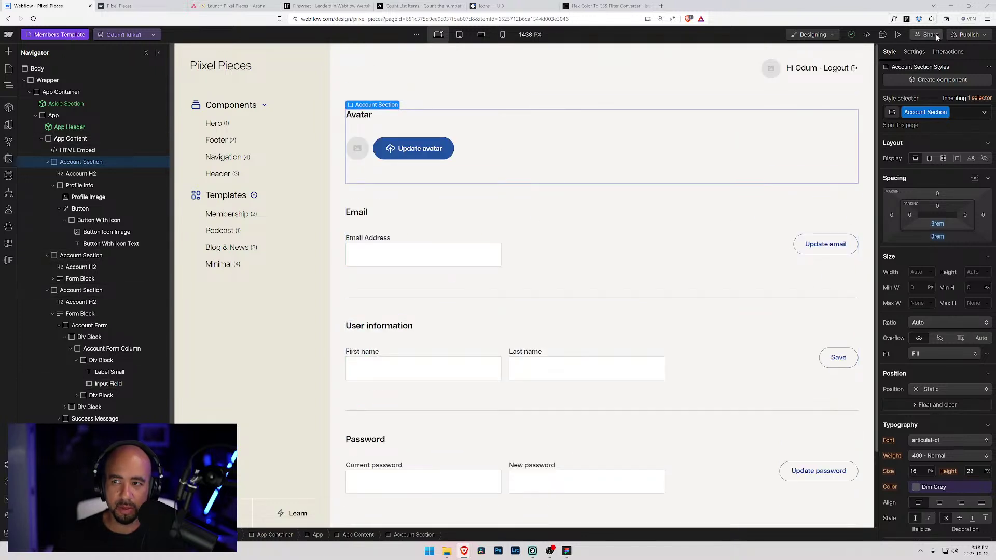
- Publish the site to its live domain and view the member account page zoomed out
{"action": "left_click", "coordinate": [967, 35]}
{"action": "left_click", "coordinate": [936, 174]}
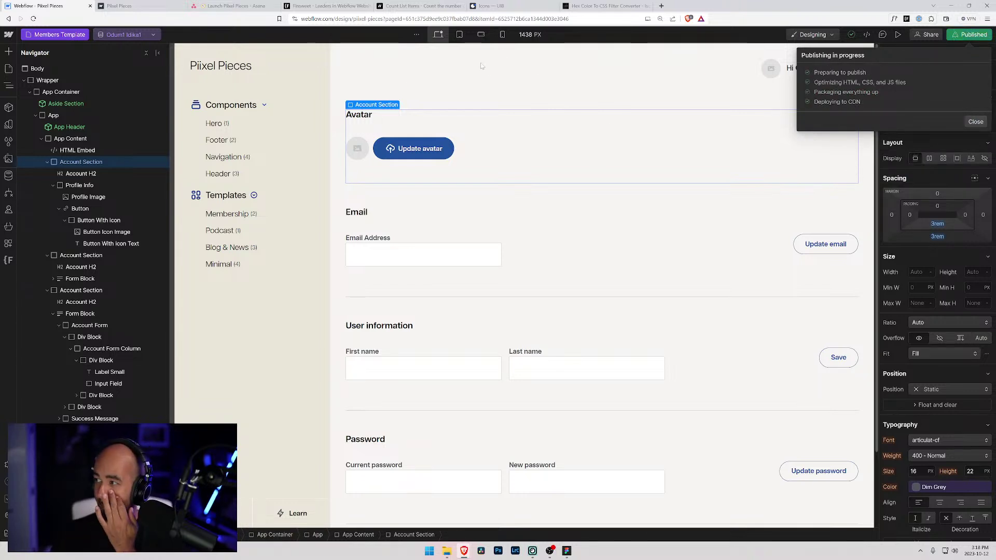
{"action": "key", "text": "ctrl+Tab"}
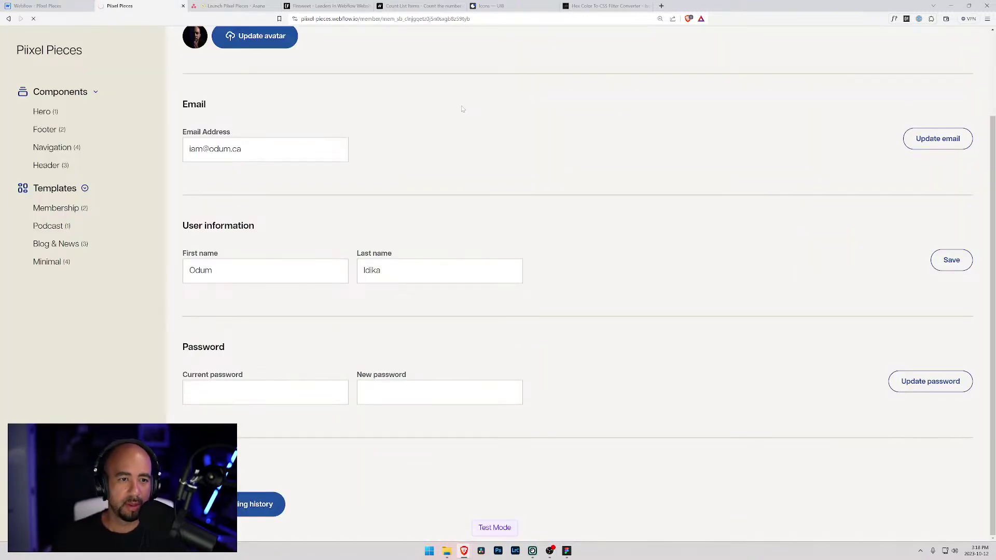
{"action": "scroll", "coordinate": [255, 74], "scroll_direction": "up", "scroll_amount": 2}
{"action": "scroll", "coordinate": [270, 114], "scroll_direction": "up", "scroll_amount": 1}
{"action": "scroll", "coordinate": [278, 144], "scroll_direction": "down", "scroll_amount": 2}
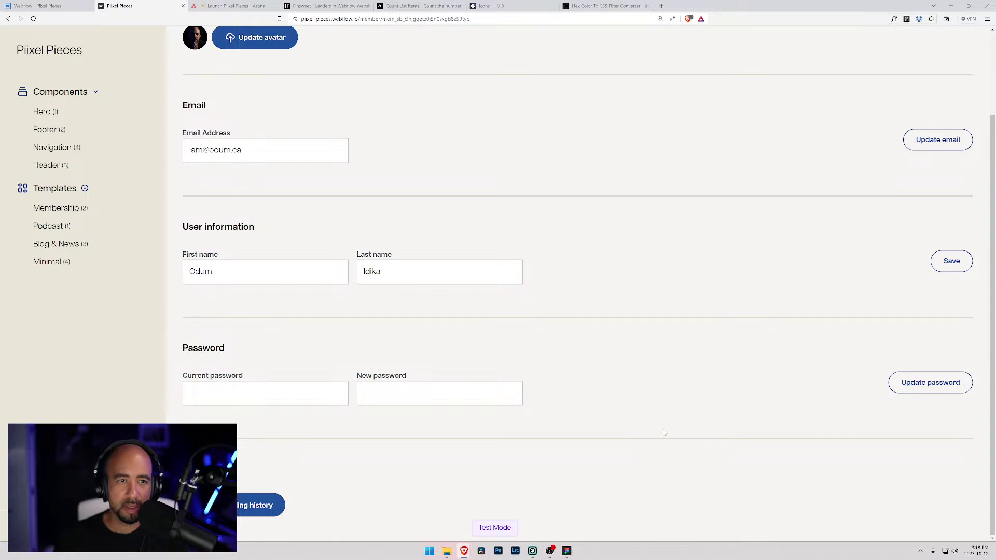
{"action": "scroll", "coordinate": [663, 433], "scroll_direction": "up", "scroll_amount": 2}
{"action": "scroll", "coordinate": [664, 431], "scroll_direction": "down", "scroll_amount": 2}
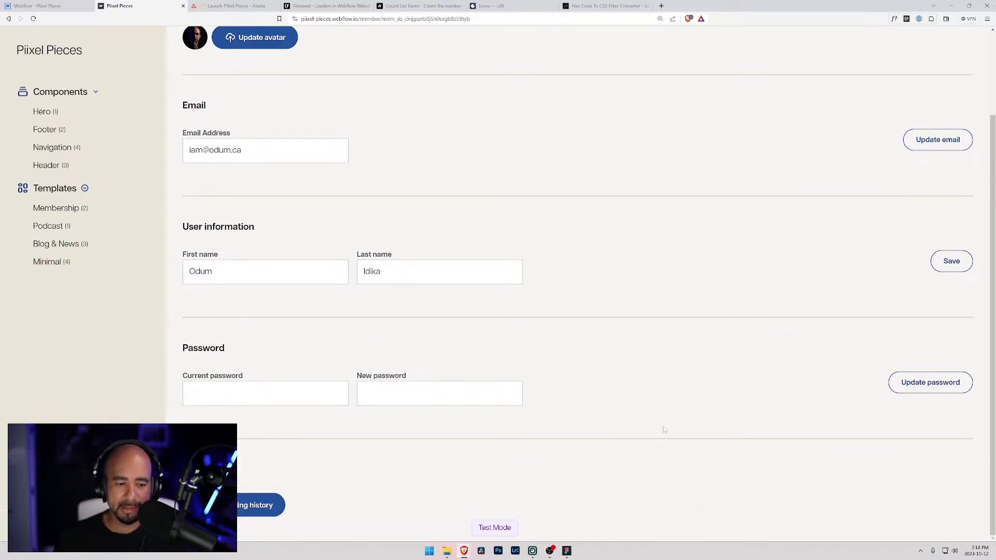
{"action": "scroll", "coordinate": [726, 402], "scroll_direction": "up", "scroll_amount": 2}
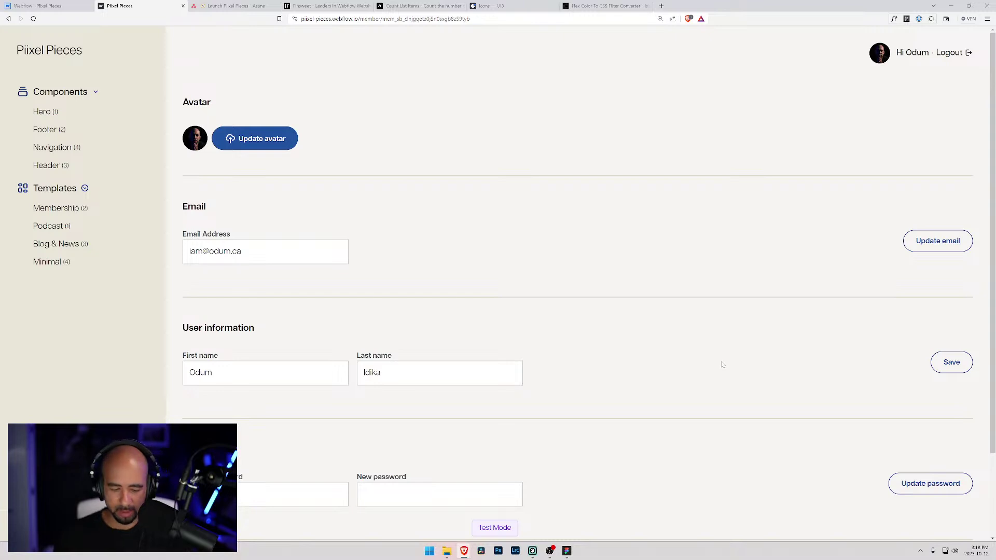
{"action": "key", "text": "ctrl+minus"}
{"action": "key", "text": "ctrl+minus"}
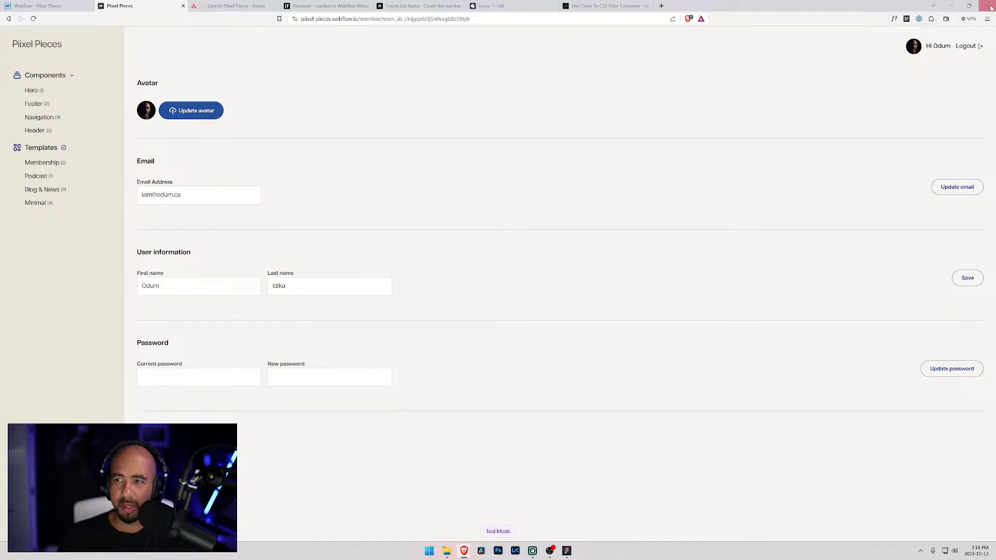
- Select the Update email button in the Designer and switch its Button Inverse style to Hover
{"action": "key", "text": "ctrl+shift+Tab"}
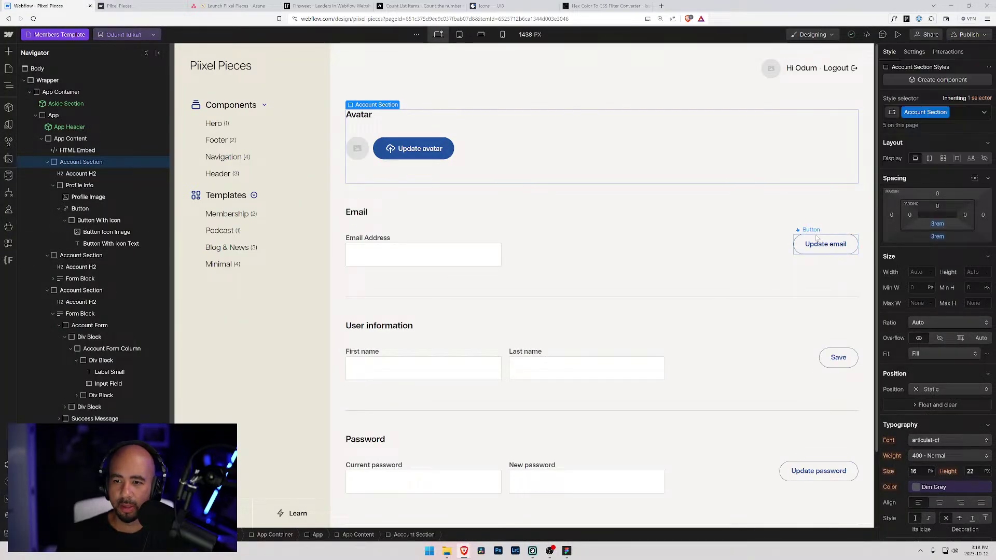
{"action": "left_click", "coordinate": [827, 250]}
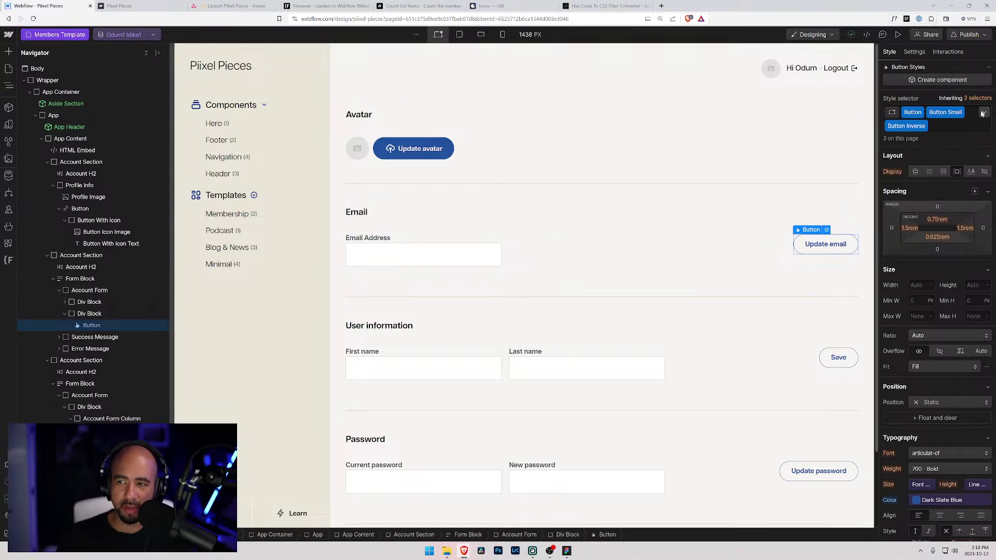
{"action": "left_click", "coordinate": [984, 112]}
{"action": "left_click", "coordinate": [984, 112]}
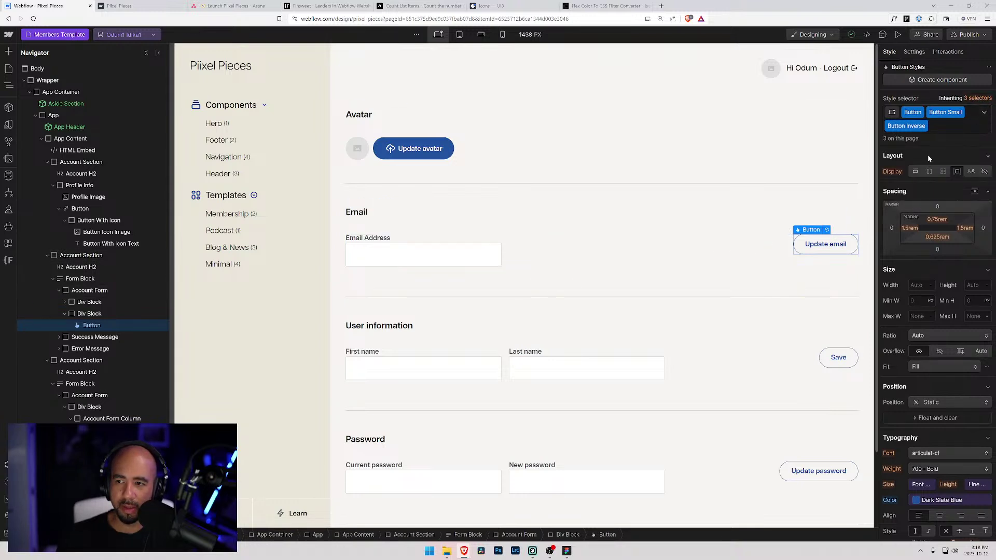
{"action": "left_click", "coordinate": [982, 112]}
{"action": "left_click", "coordinate": [922, 167]}
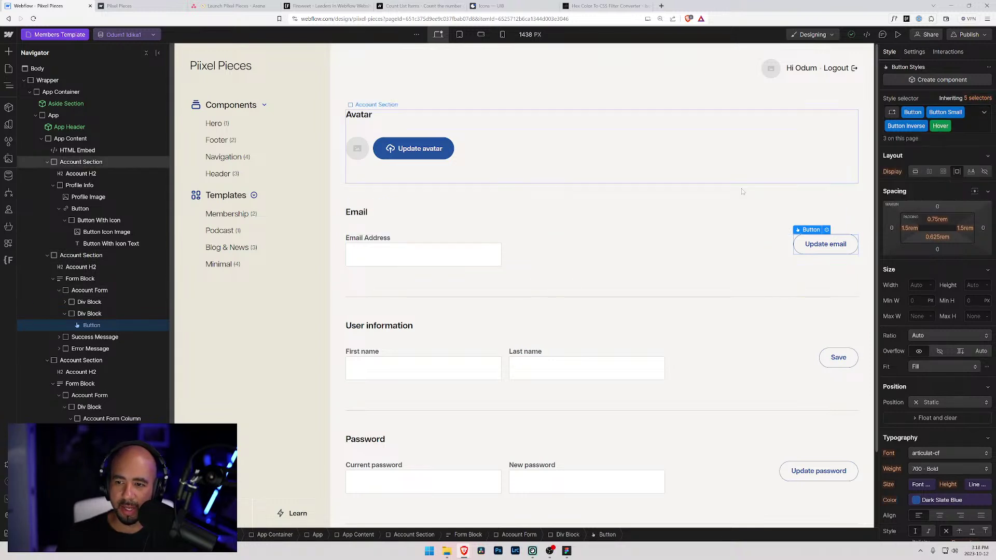
{"action": "scroll", "coordinate": [711, 200], "scroll_direction": "down", "scroll_amount": 2}
{"action": "scroll", "coordinate": [921, 396], "scroll_direction": "down", "scroll_amount": 4}
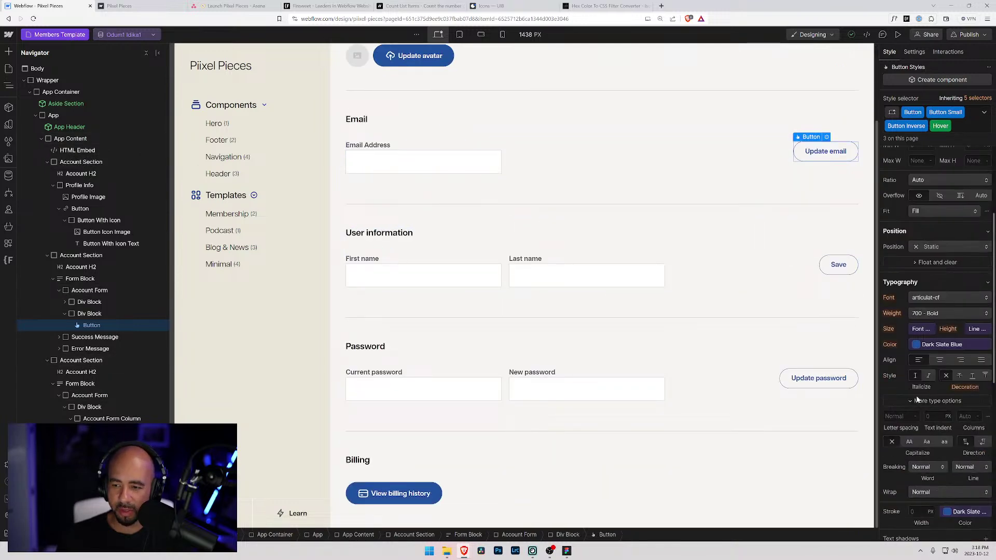
{"action": "scroll", "coordinate": [920, 392], "scroll_direction": "down", "scroll_amount": 2}
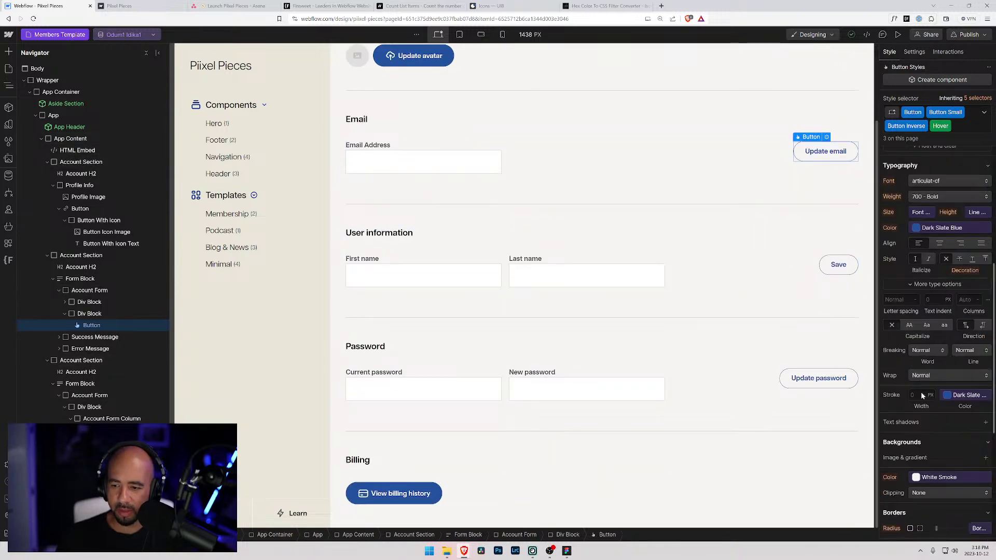
{"action": "scroll", "coordinate": [918, 388], "scroll_direction": "down", "scroll_amount": 3}
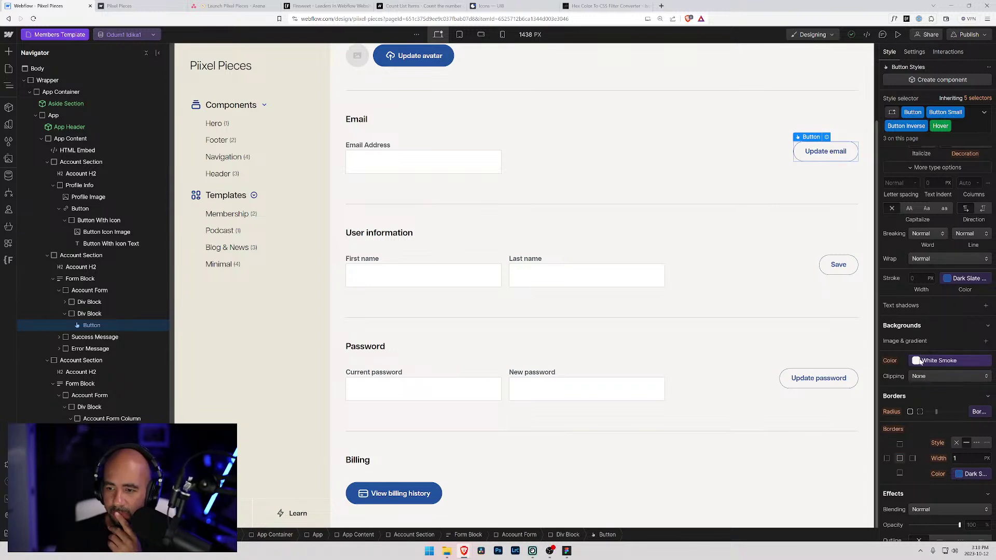
- Give the hover state a Dark Slate Blue-2 background, a new border colour and White text
{"action": "left_click", "coordinate": [917, 361]}
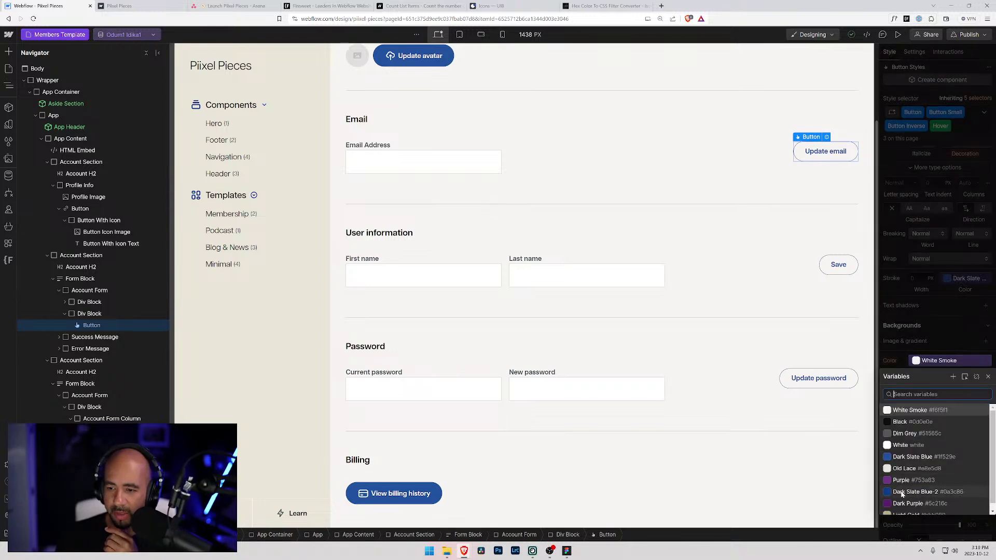
{"action": "left_click", "coordinate": [902, 492]}
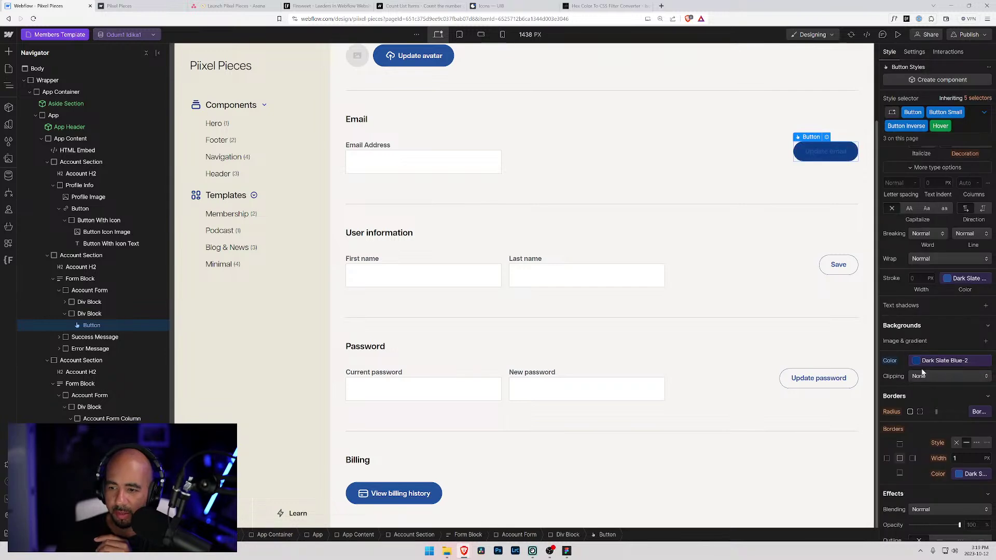
{"action": "left_click", "coordinate": [959, 478]}
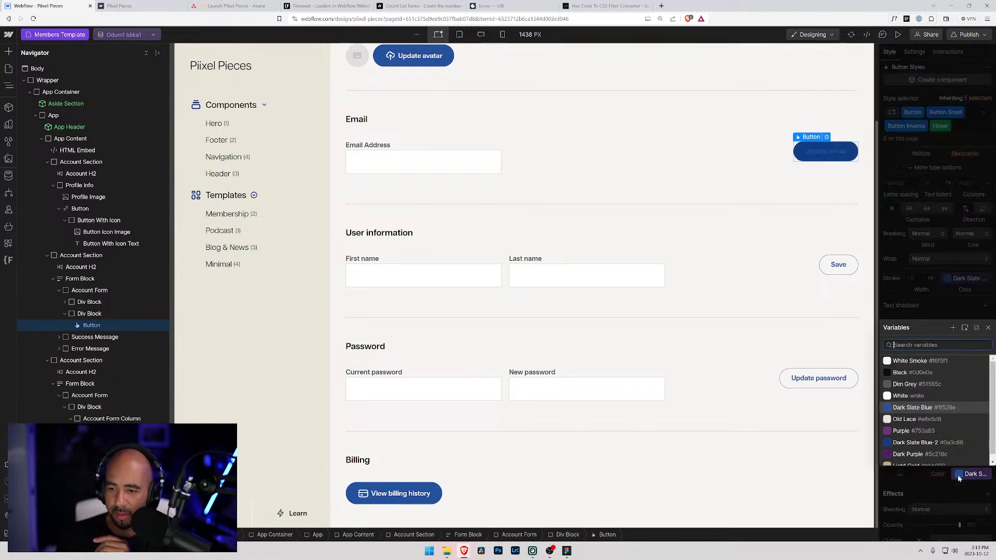
{"action": "left_click", "coordinate": [907, 439]}
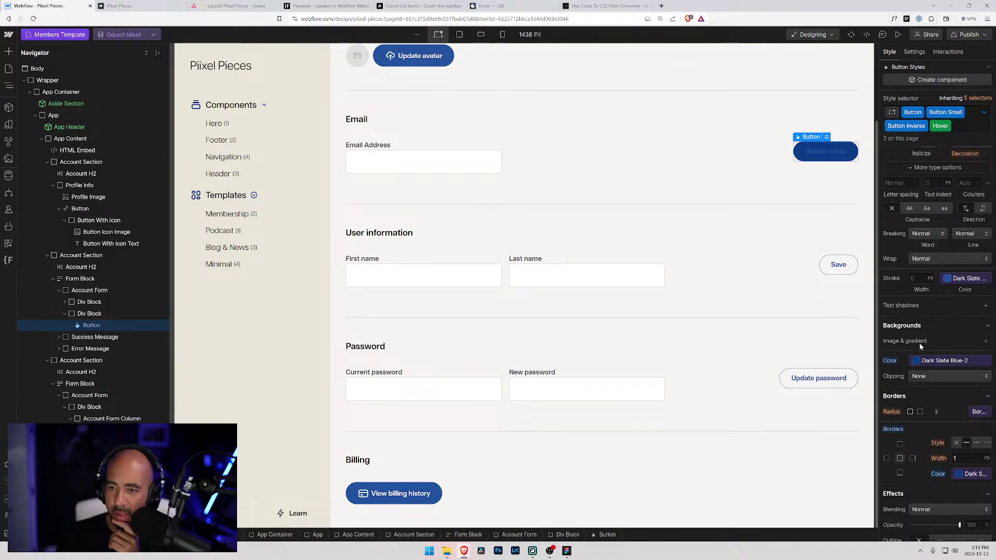
{"action": "scroll", "coordinate": [920, 347], "scroll_direction": "up", "scroll_amount": 2}
{"action": "left_click", "coordinate": [929, 230]}
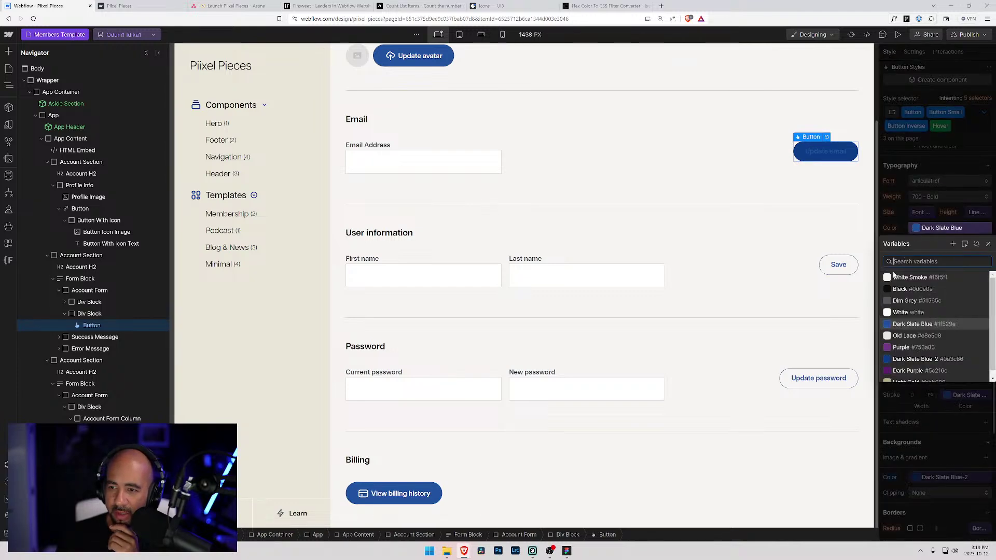
{"action": "left_click", "coordinate": [896, 313]}
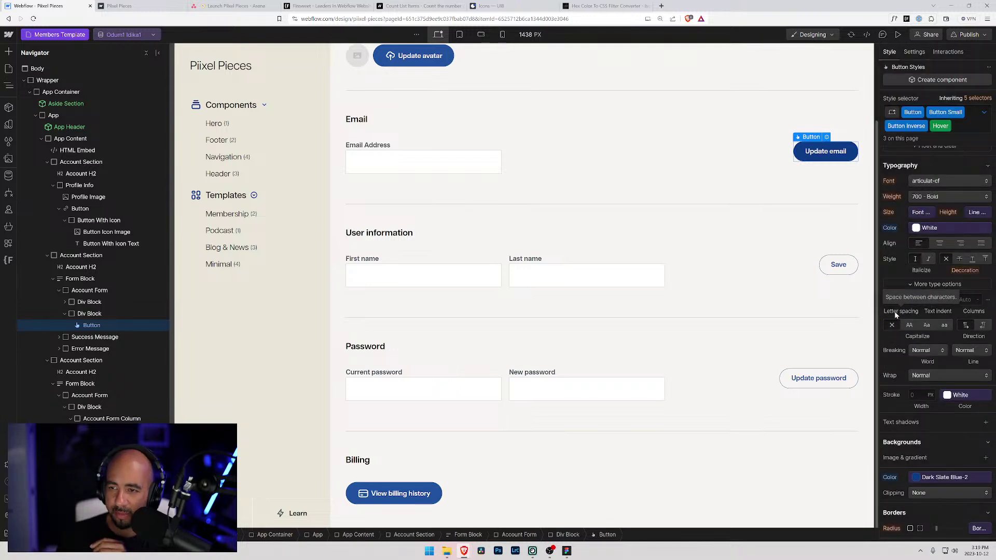
- Return the button to its default state and preview the member account page
{"action": "left_click", "coordinate": [982, 112]}
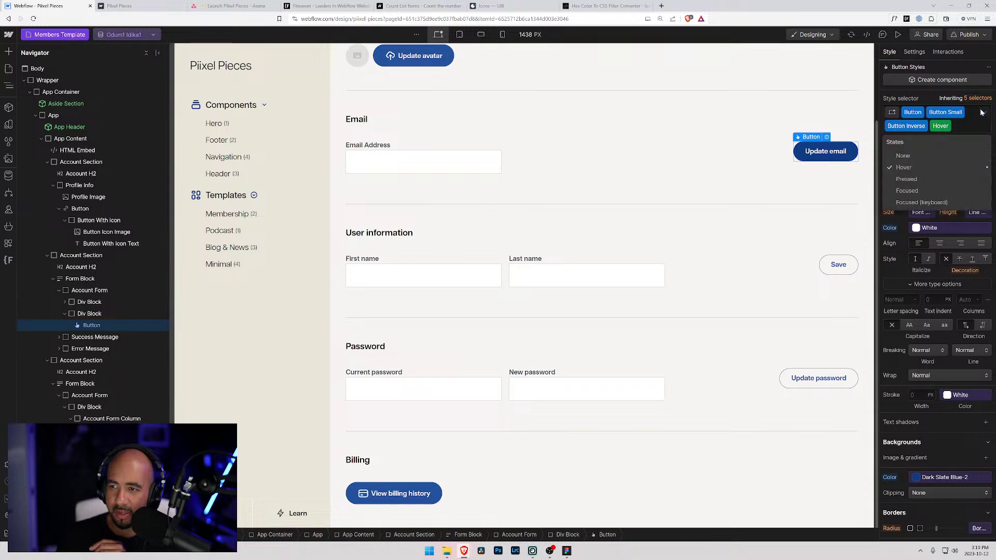
{"action": "left_click", "coordinate": [913, 158]}
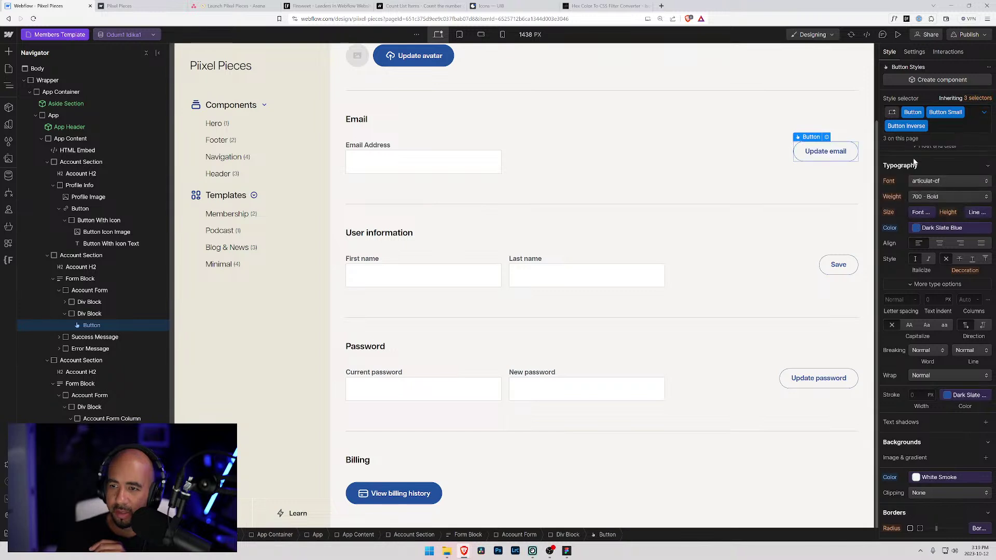
{"action": "scroll", "coordinate": [913, 312], "scroll_direction": "down", "scroll_amount": 5}
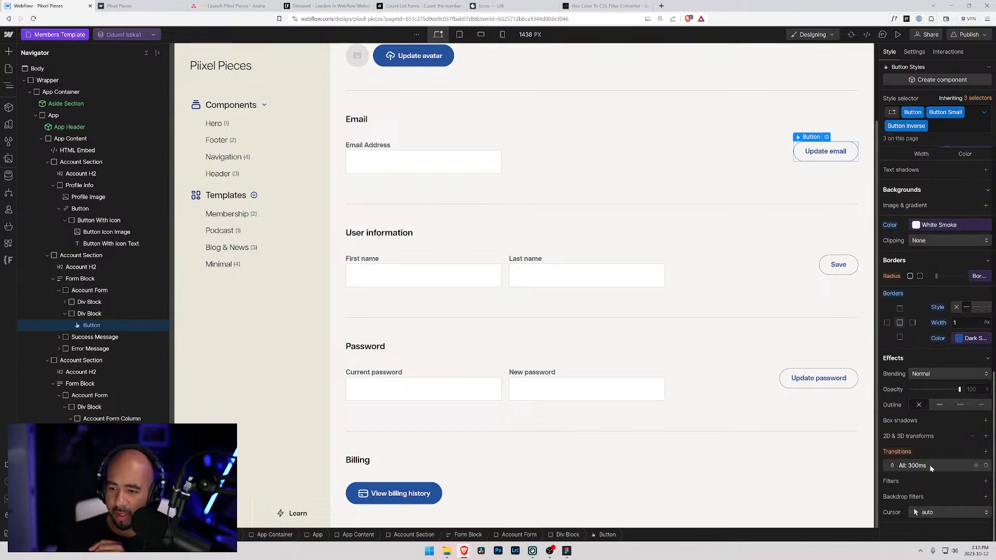
{"action": "left_click", "coordinate": [898, 34]}
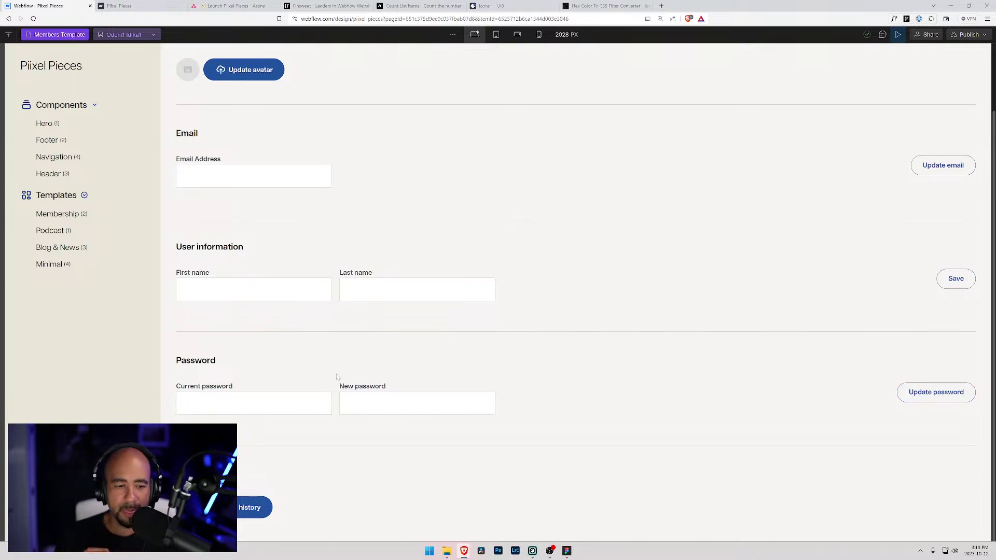
- Exit preview and open the sidebar's Aside Section component for editing
{"action": "scroll", "coordinate": [280, 271], "scroll_direction": "up", "scroll_amount": 2}
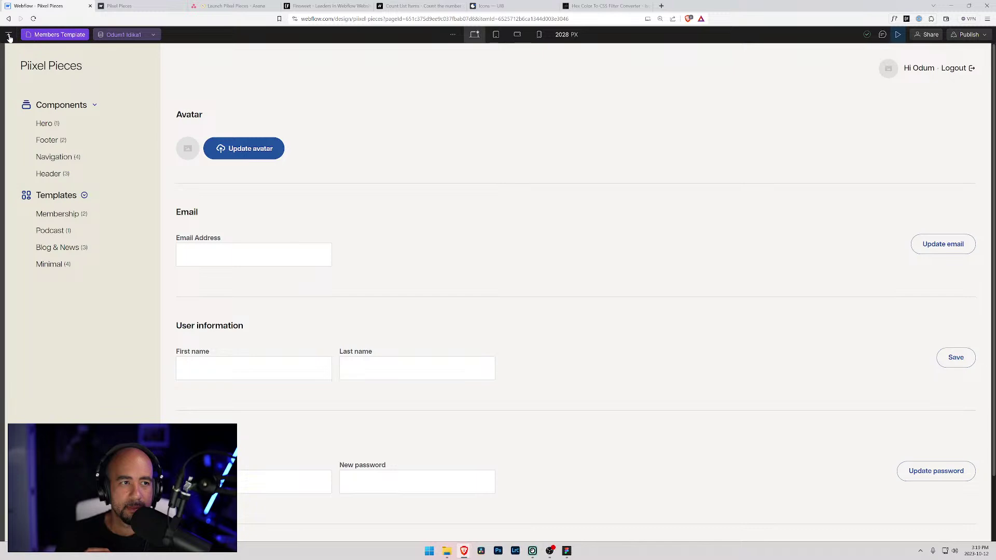
{"action": "left_click", "coordinate": [898, 35]}
{"action": "scroll", "coordinate": [337, 410], "scroll_direction": "down", "scroll_amount": 2}
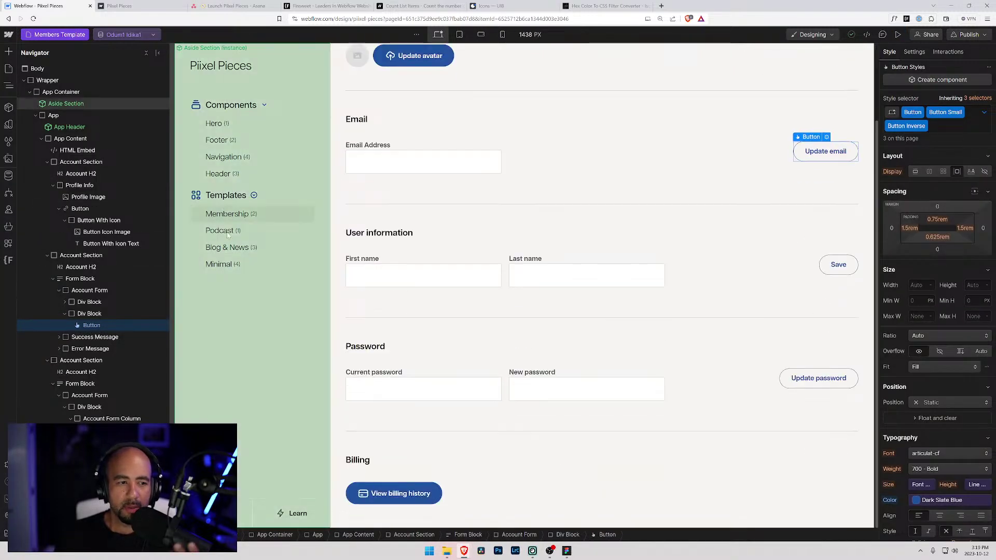
{"action": "left_click", "coordinate": [293, 517]}
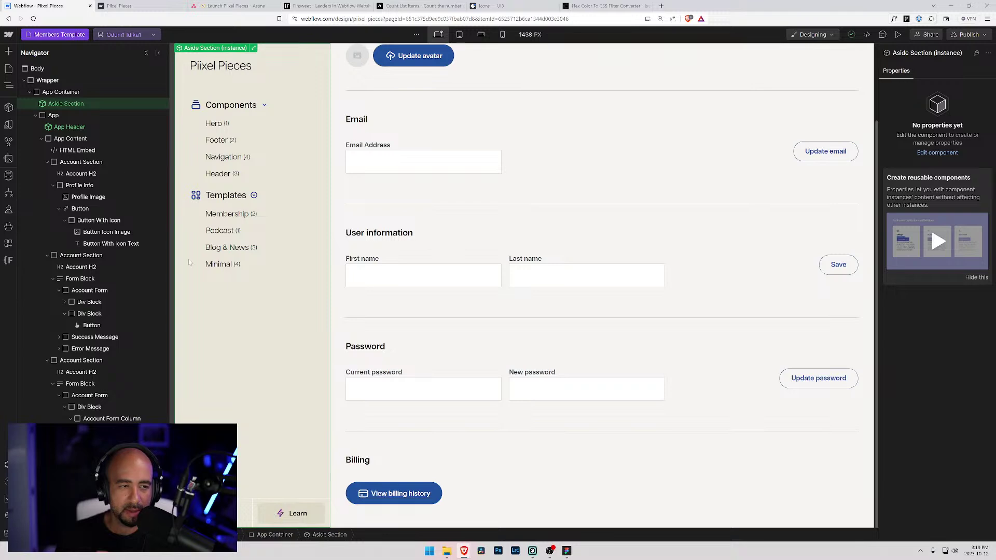
{"action": "left_click", "coordinate": [254, 48]}
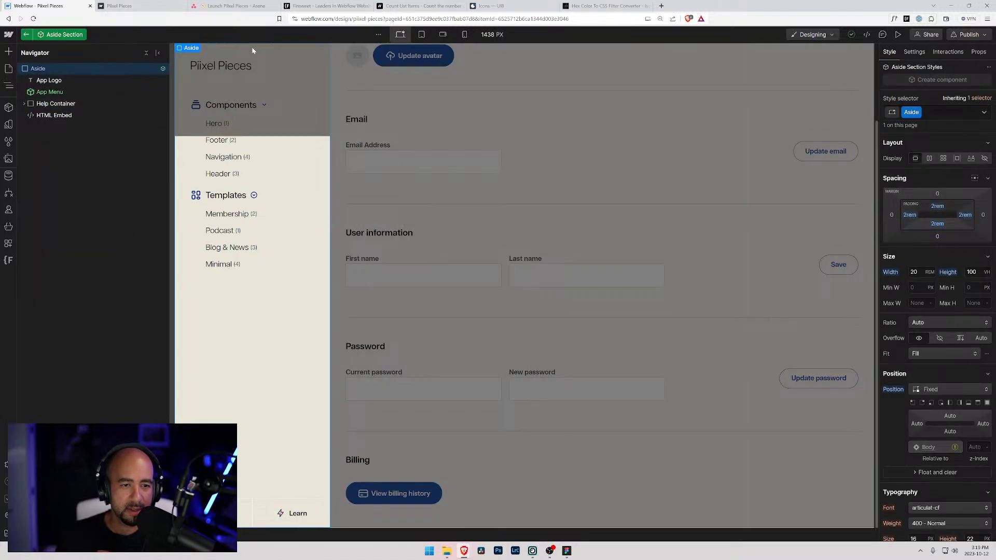
- Check the Learn link's Resources page target in Settings, select Padding 1, then leave the component
{"action": "left_click", "coordinate": [292, 513]}
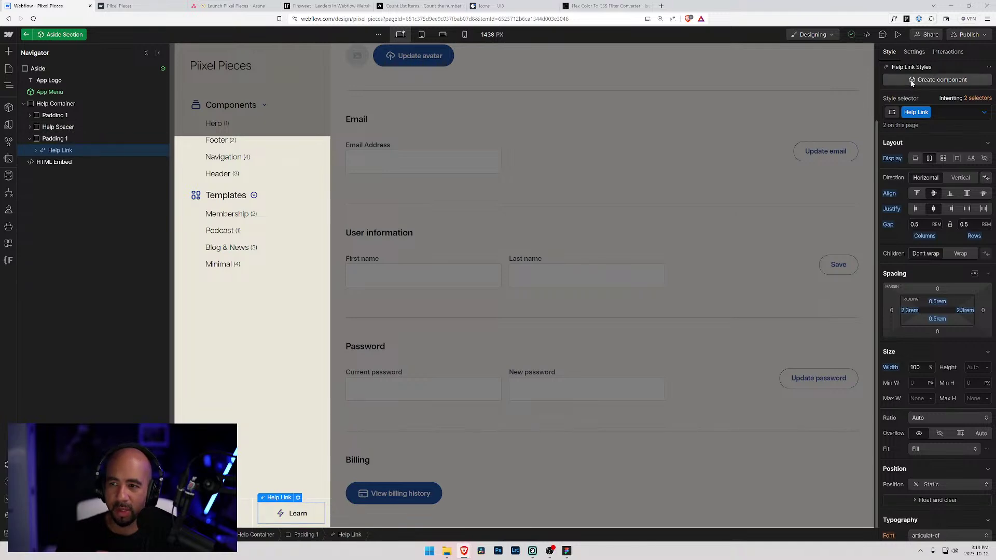
{"action": "scroll", "coordinate": [906, 289], "scroll_direction": "down", "scroll_amount": 4}
{"action": "scroll", "coordinate": [913, 260], "scroll_direction": "up", "scroll_amount": 4}
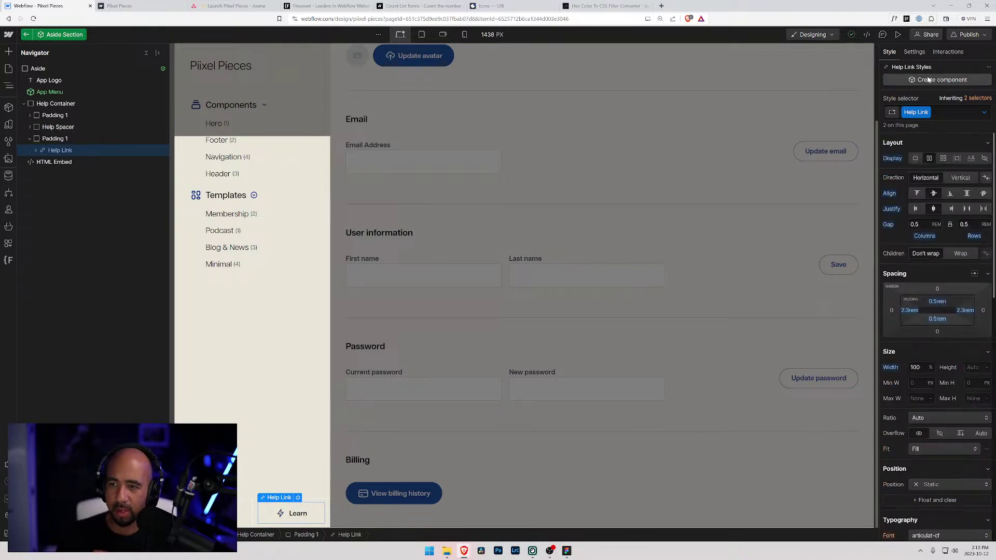
{"action": "scroll", "coordinate": [921, 217], "scroll_direction": "down", "scroll_amount": 2}
{"action": "left_click", "coordinate": [914, 51]}
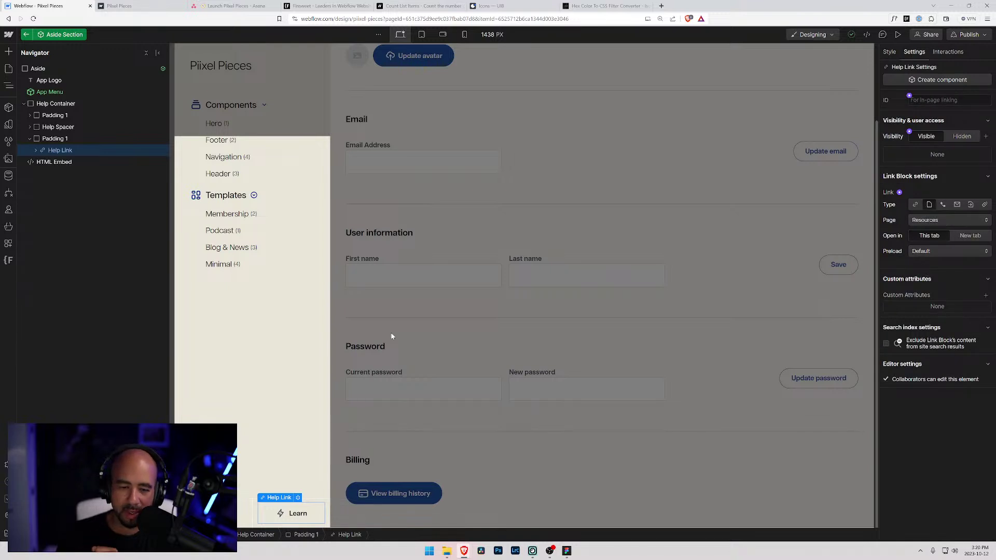
{"action": "left_click", "coordinate": [146, 118]}
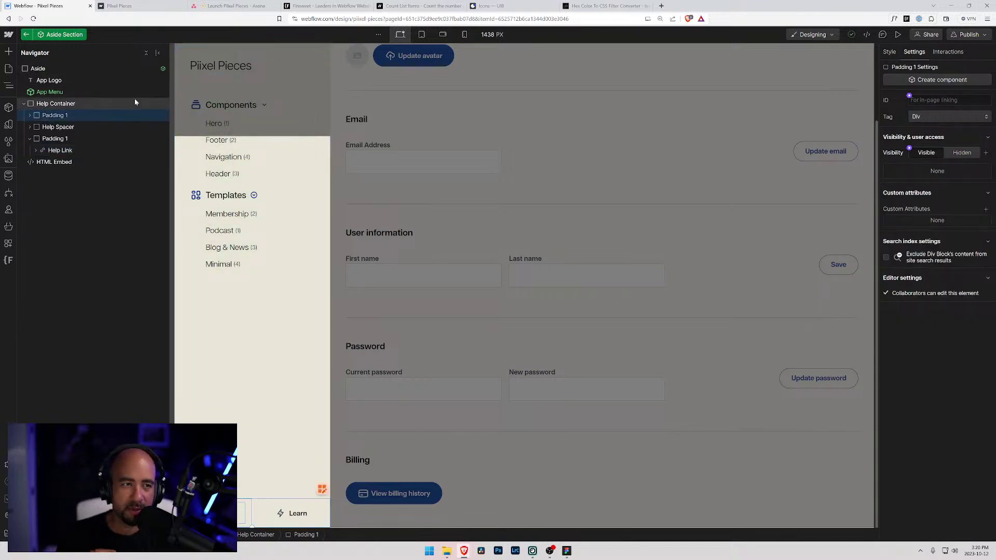
{"action": "left_click", "coordinate": [27, 35]}
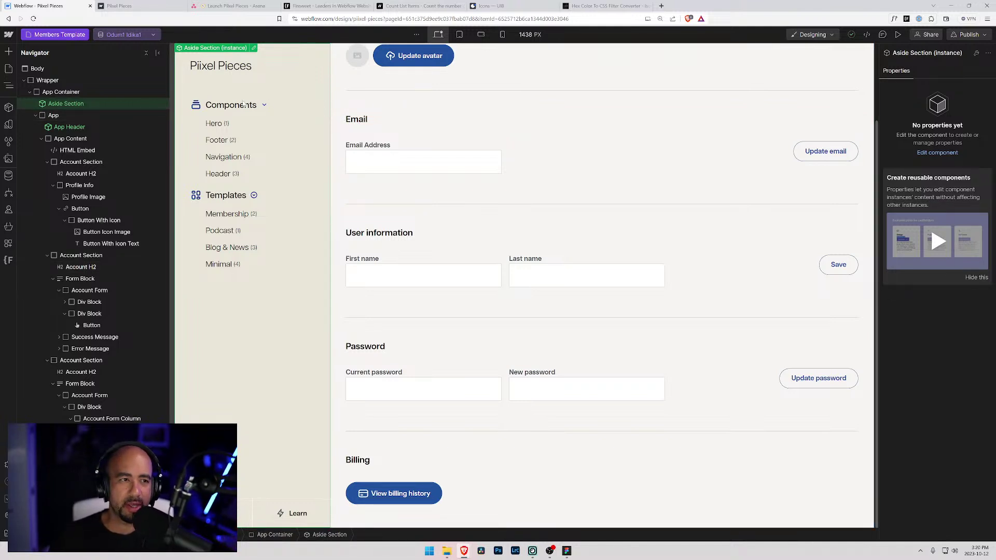
- Publish the site to the pixel-pieces.webflow.io staging domain
{"action": "left_click", "coordinate": [58, 35]}
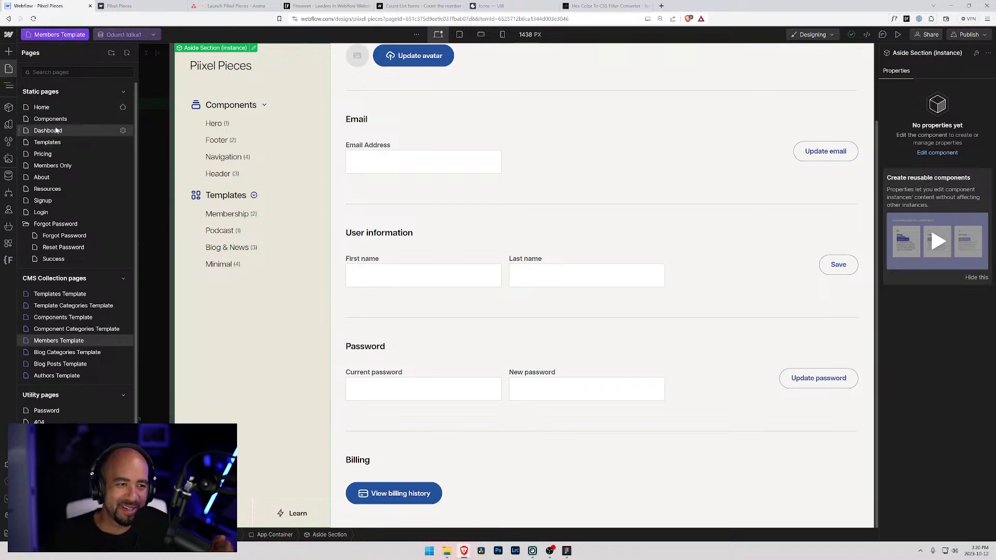
{"action": "left_click", "coordinate": [132, 5]}
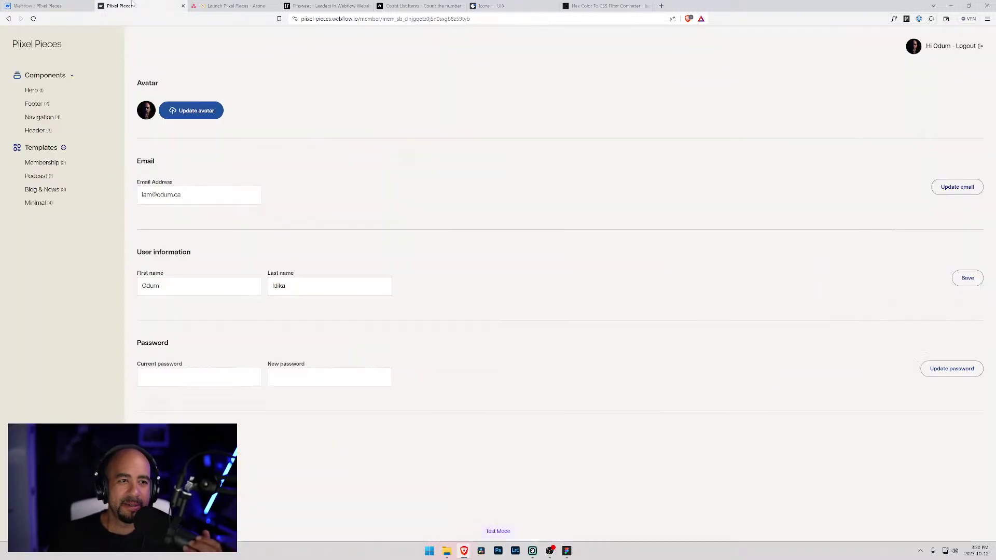
{"action": "left_click", "coordinate": [52, 6]}
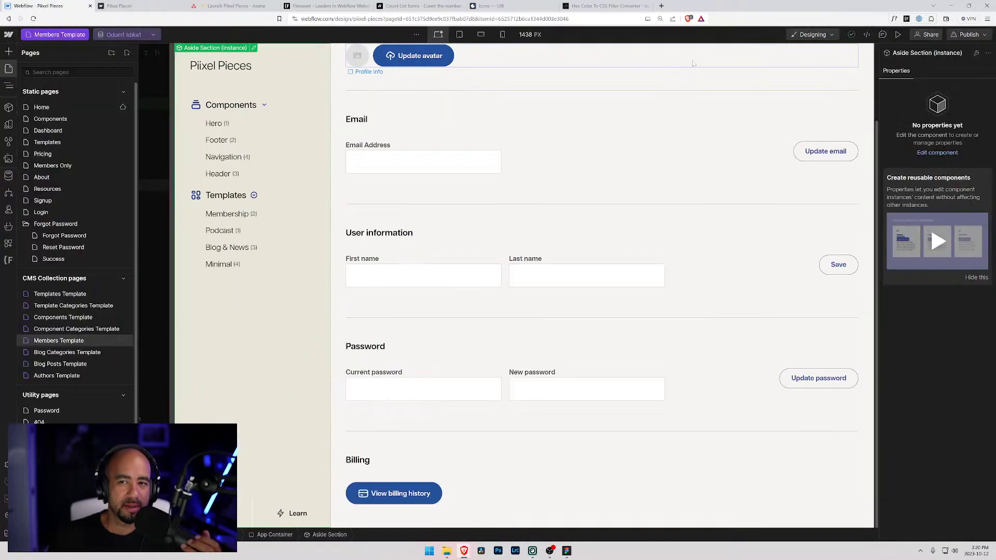
{"action": "left_click", "coordinate": [968, 34]}
{"action": "left_click", "coordinate": [929, 173]}
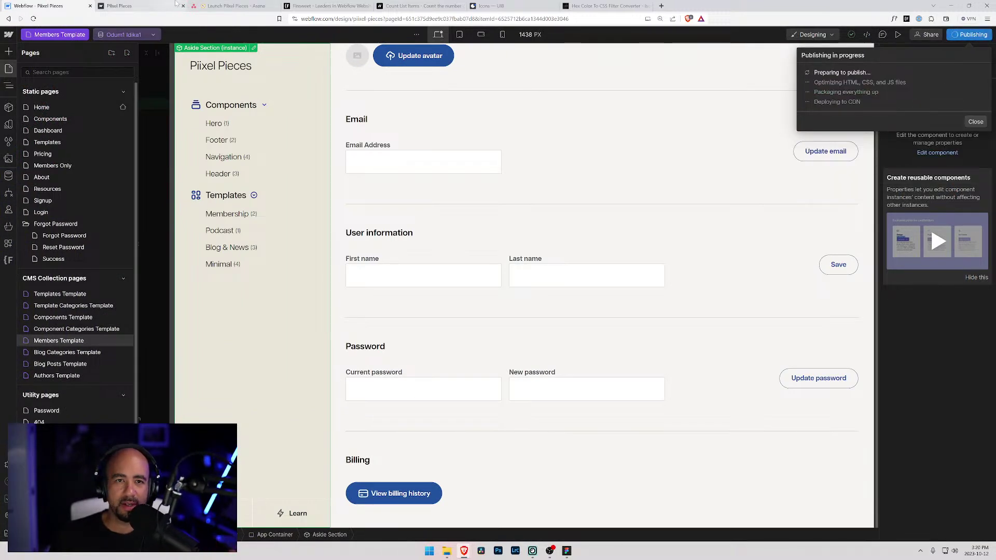
- Log out on the live site, browse the homepage and testimonials, then return to Webflow
{"action": "left_click", "coordinate": [139, 5]}
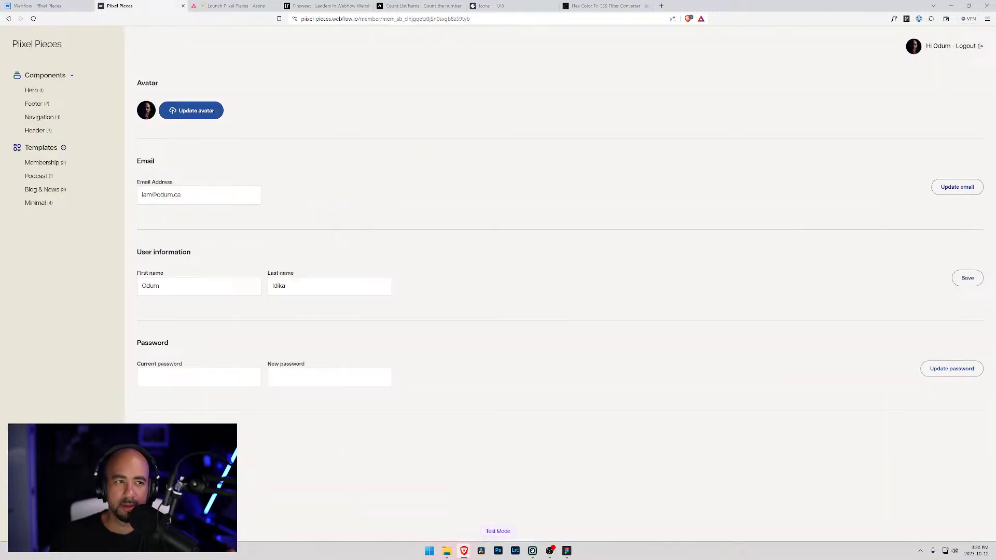
{"action": "left_click", "coordinate": [966, 47]}
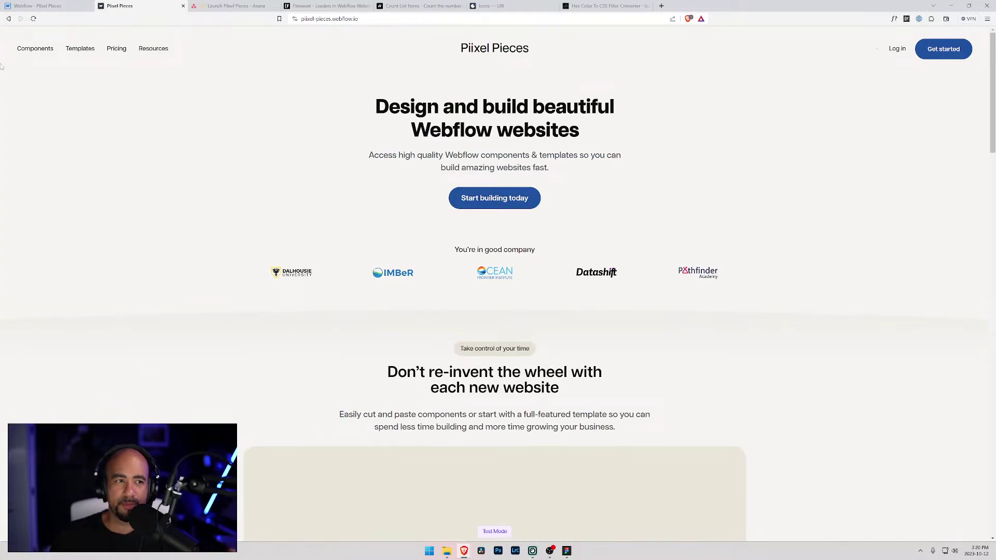
{"action": "scroll", "coordinate": [443, 194], "scroll_direction": "down", "scroll_amount": 3}
{"action": "scroll", "coordinate": [443, 194], "scroll_direction": "down", "scroll_amount": 15}
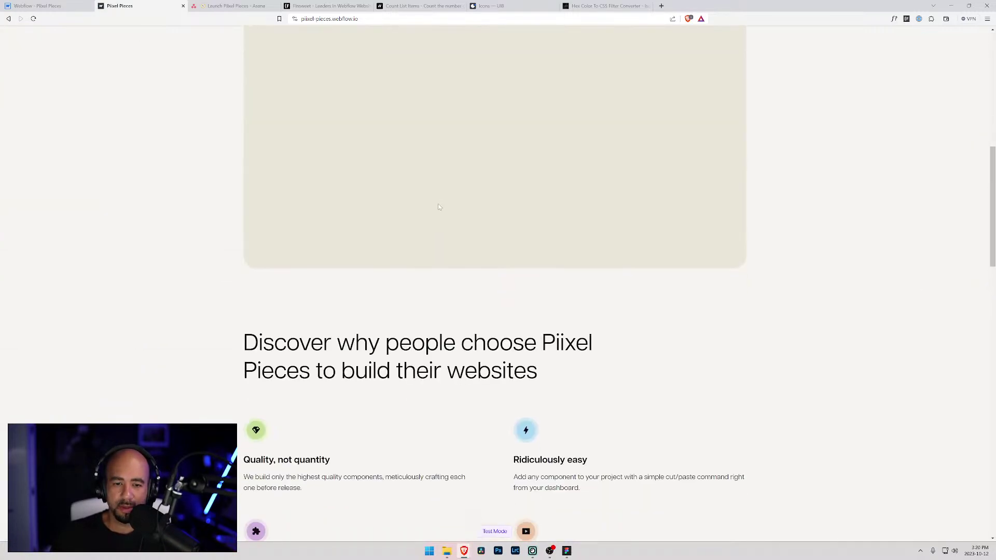
{"action": "scroll", "coordinate": [315, 131], "scroll_direction": "up", "scroll_amount": 10}
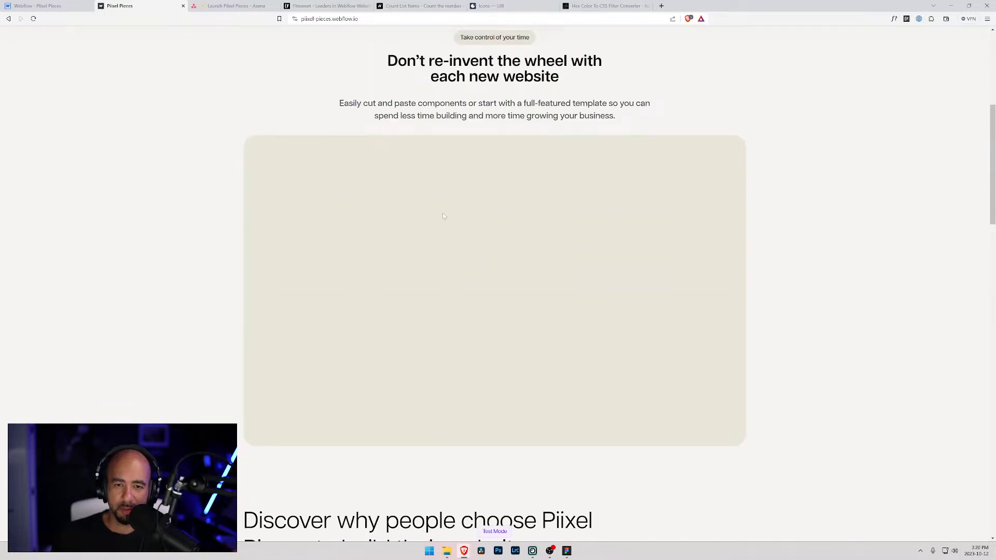
{"action": "scroll", "coordinate": [443, 216], "scroll_direction": "down", "scroll_amount": 4}
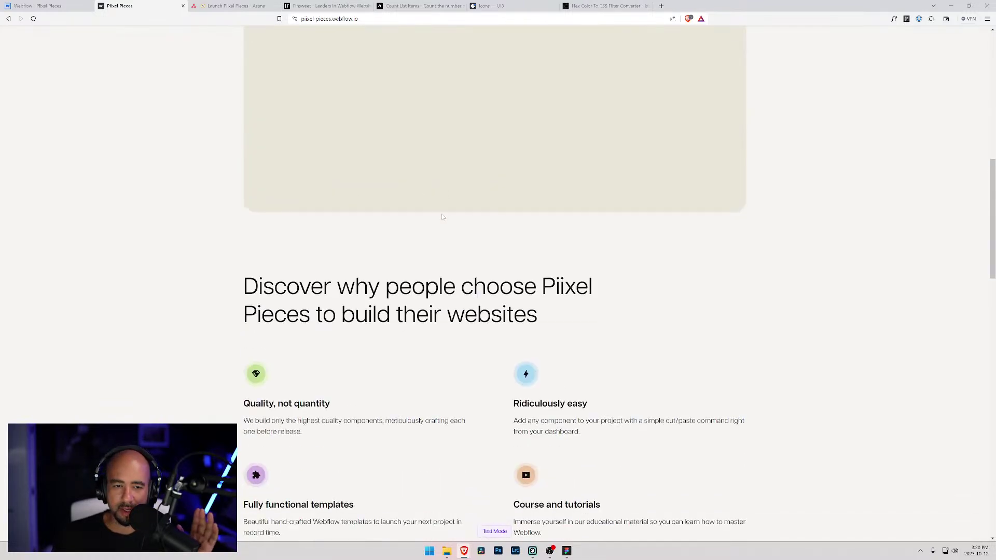
{"action": "scroll", "coordinate": [444, 217], "scroll_direction": "down", "scroll_amount": 4}
{"action": "scroll", "coordinate": [436, 219], "scroll_direction": "down", "scroll_amount": 7}
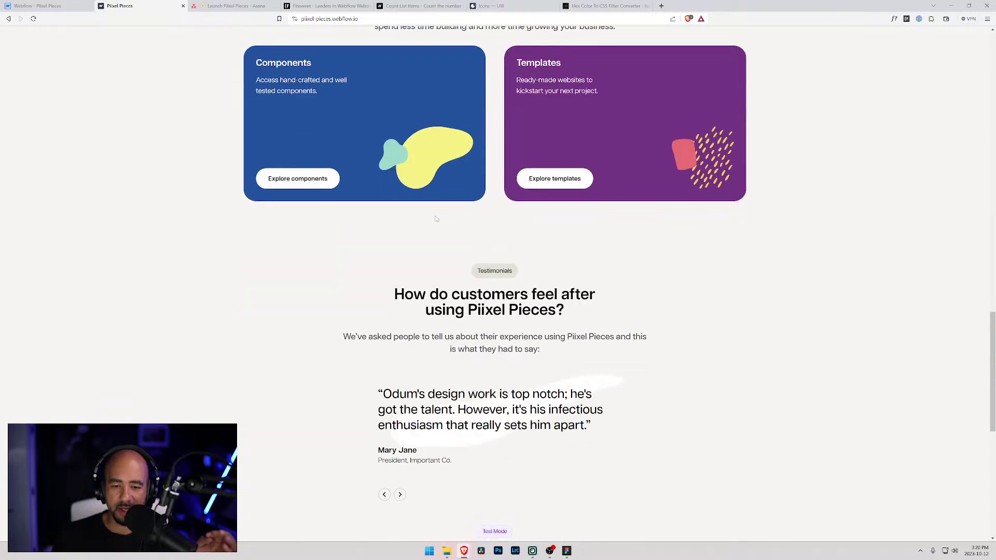
{"action": "scroll", "coordinate": [436, 219], "scroll_direction": "down", "scroll_amount": 8}
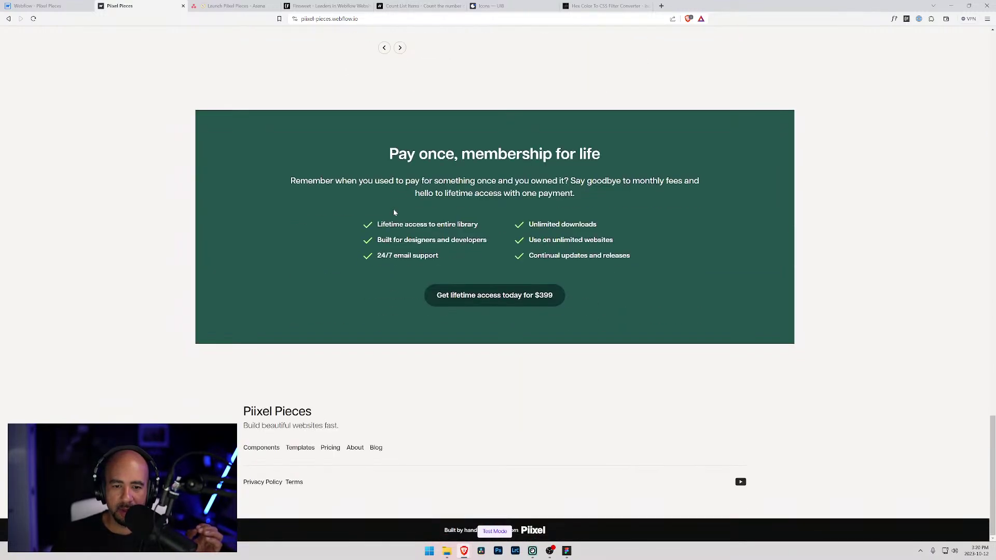
{"action": "scroll", "coordinate": [401, 235], "scroll_direction": "up", "scroll_amount": 6}
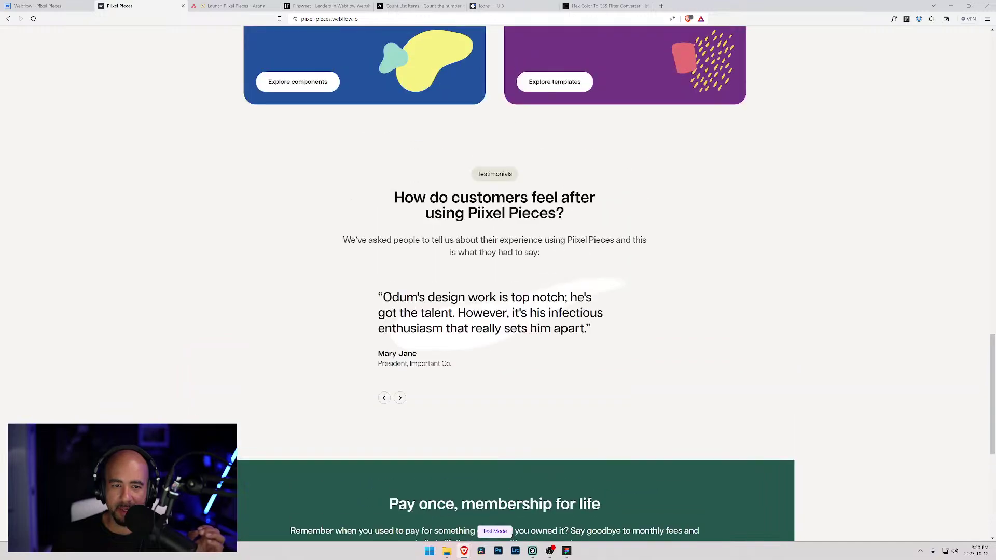
{"action": "left_click", "coordinate": [400, 398]}
{"action": "left_click", "coordinate": [400, 398]}
{"action": "scroll", "coordinate": [570, 224], "scroll_direction": "up", "scroll_amount": 10}
{"action": "scroll", "coordinate": [571, 224], "scroll_direction": "up", "scroll_amount": 10}
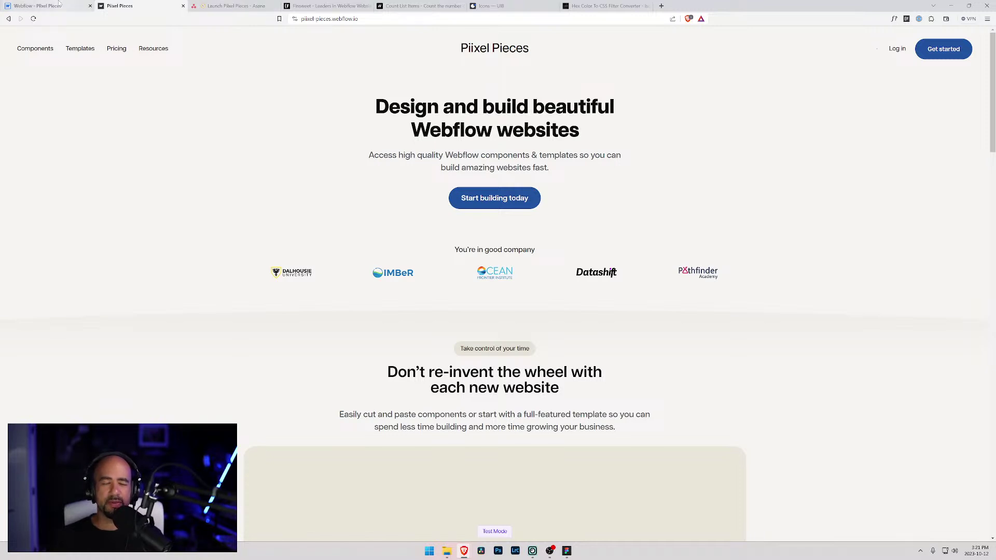
{"action": "left_click", "coordinate": [41, 6]}
- Close the publish options and select the App Header with its greeting and Logout link
{"action": "left_click", "coordinate": [890, 173]}
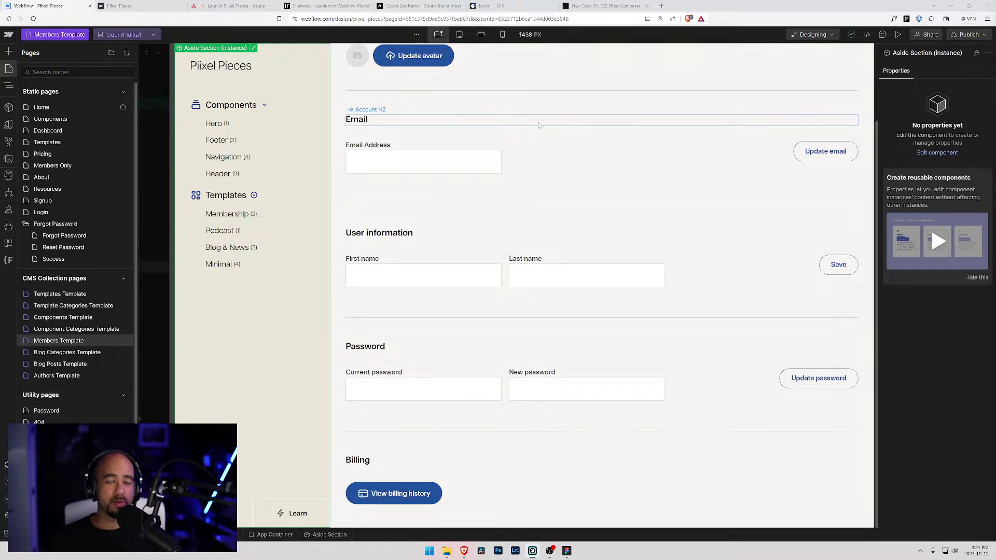
{"action": "scroll", "coordinate": [507, 121], "scroll_direction": "up", "scroll_amount": 2}
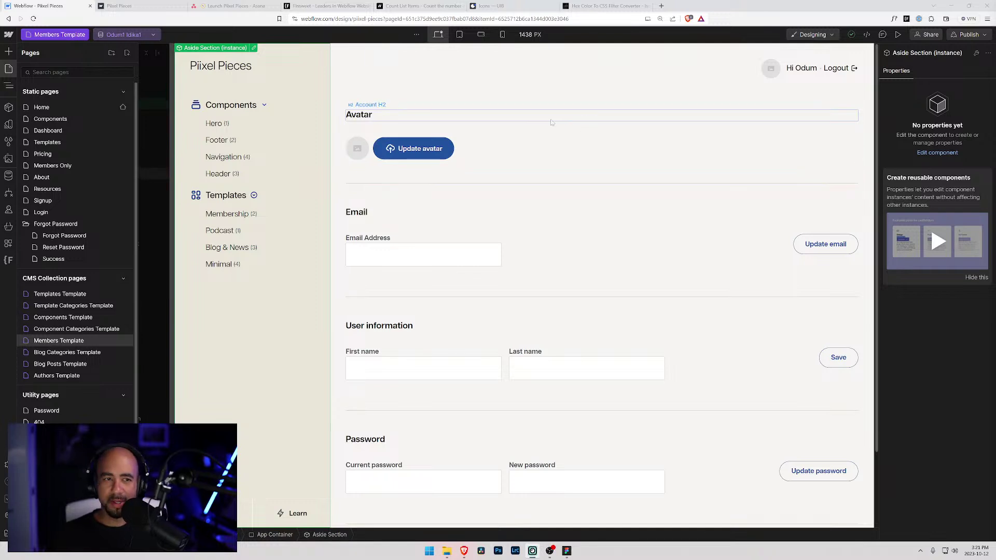
{"action": "left_click", "coordinate": [747, 65]}
- Open the Home page from the Pages list and select its header component
{"action": "key", "text": "z"}
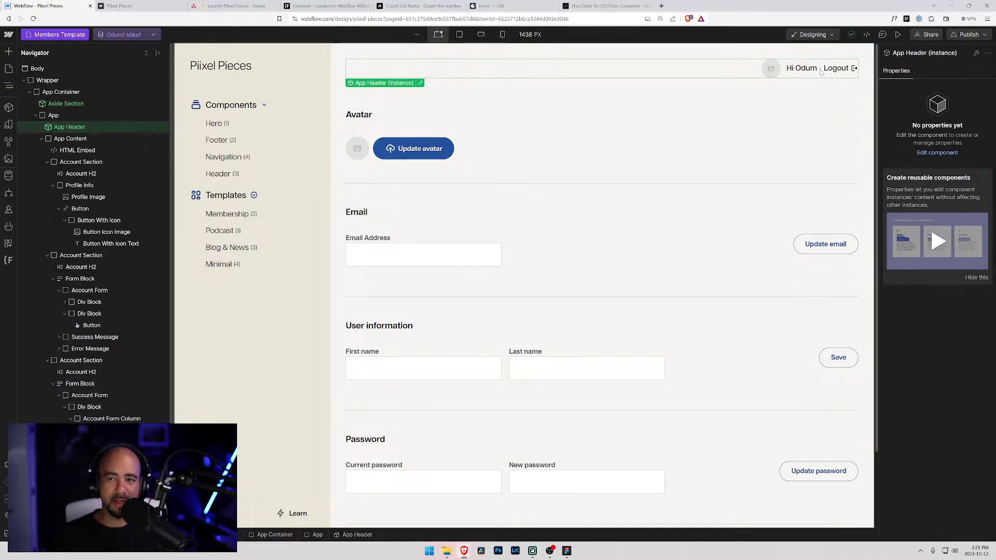
{"action": "key", "text": "p"}
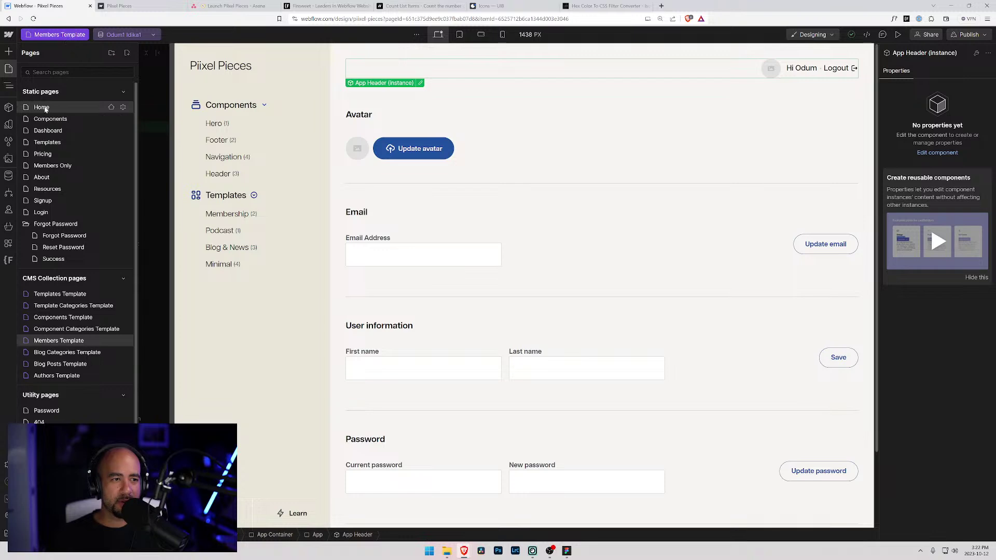
{"action": "left_click", "coordinate": [45, 108]}
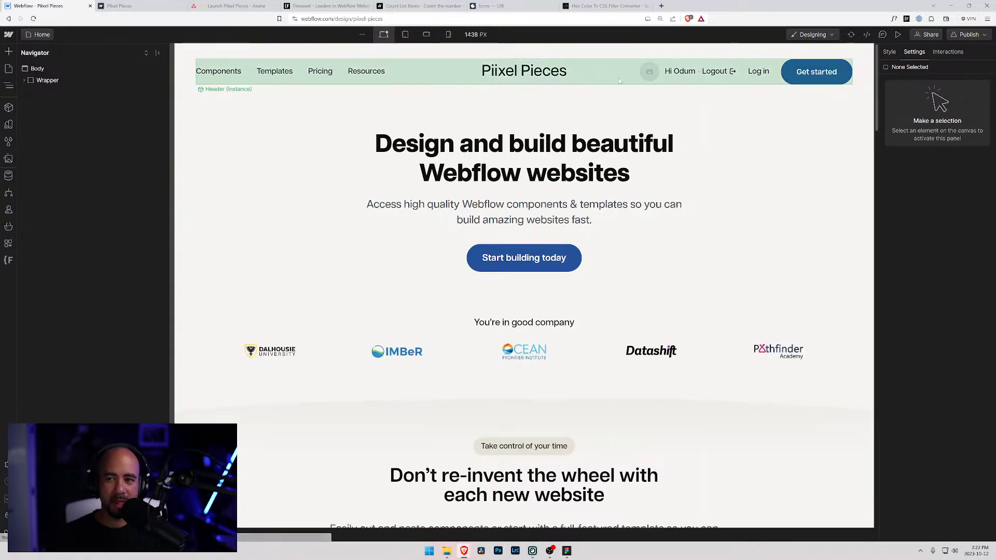
{"action": "left_click", "coordinate": [701, 75]}
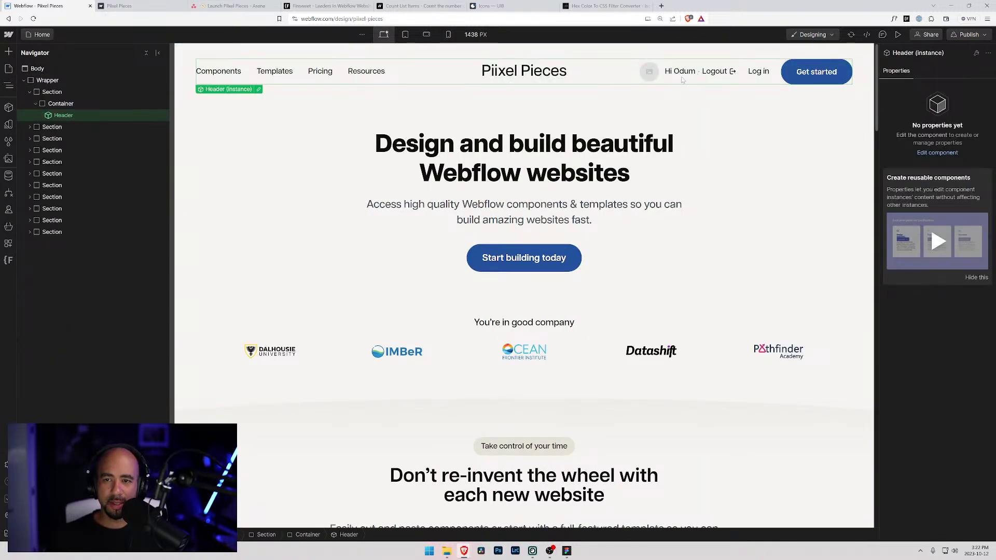
{"action": "key", "text": "ctrl+Tab"}
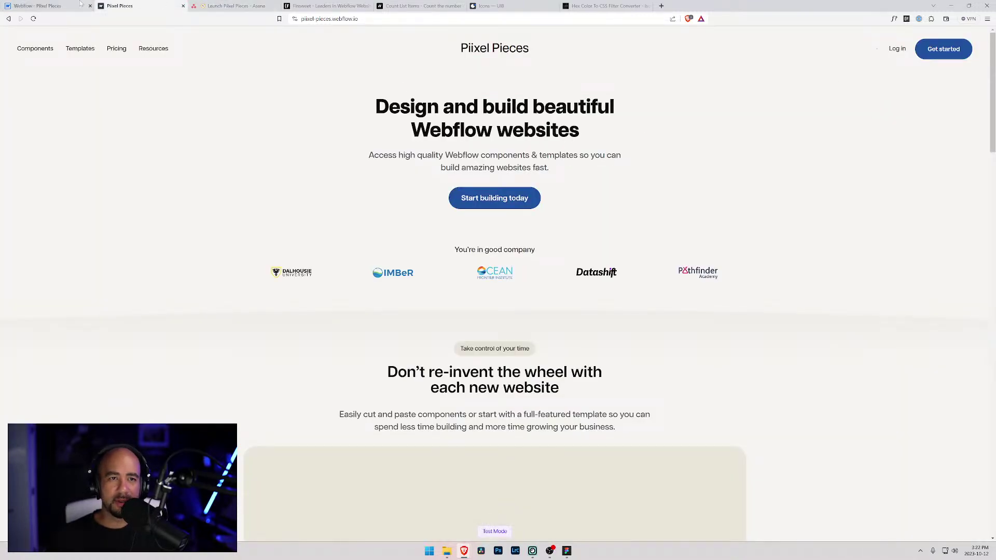
{"action": "left_click", "coordinate": [41, 6]}
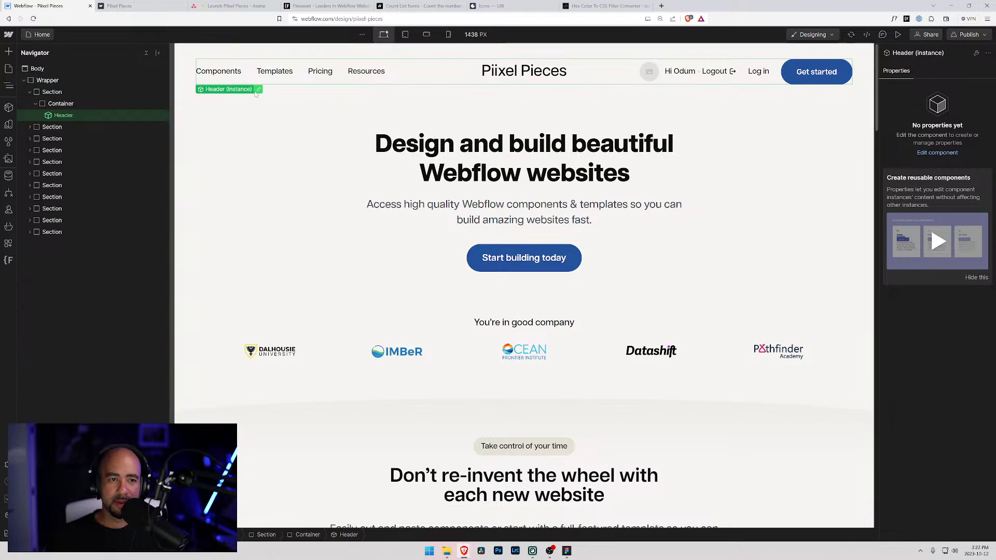
- Open the Header's User Portal component and inspect its Flex Horizontal Align link, Dot and Dashboard Link
{"action": "double_click", "coordinate": [630, 80]}
{"action": "left_click", "coordinate": [662, 82]}
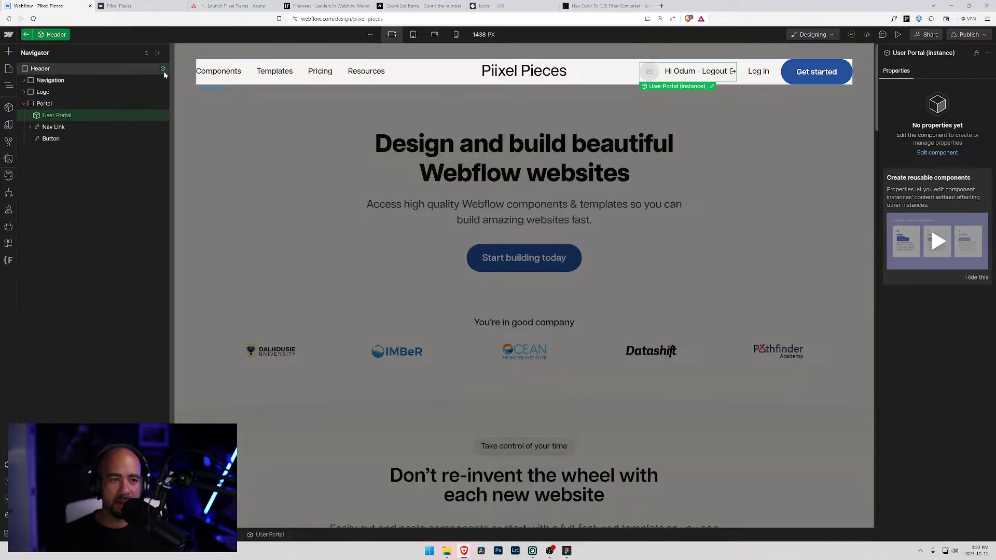
{"action": "left_click", "coordinate": [712, 86]}
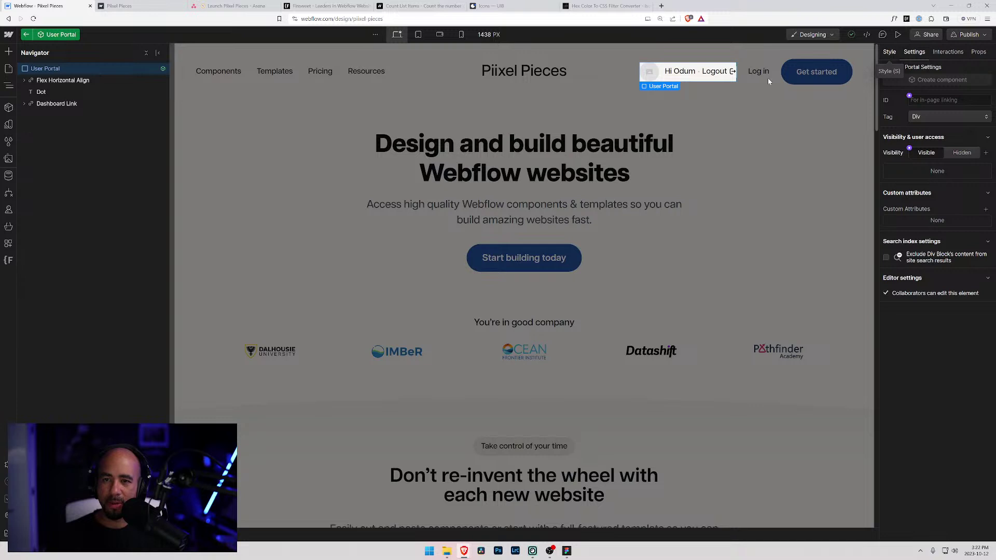
{"action": "left_click", "coordinate": [57, 82]}
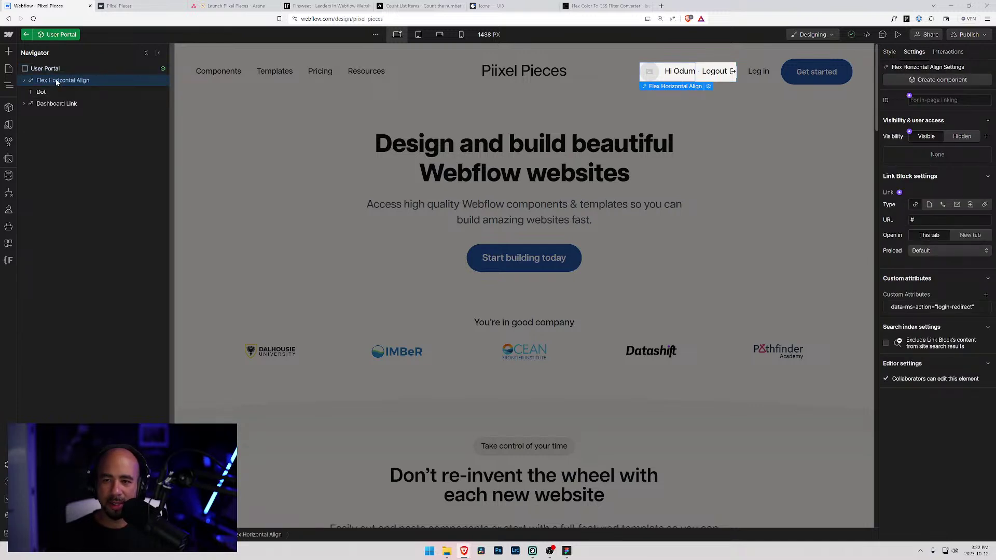
{"action": "left_click", "coordinate": [47, 93]}
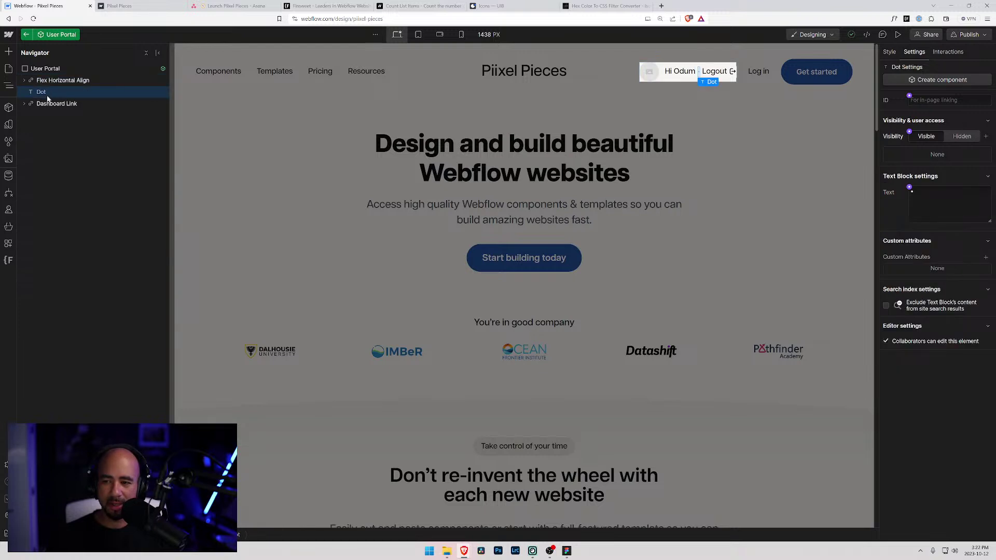
{"action": "left_click", "coordinate": [48, 104]}
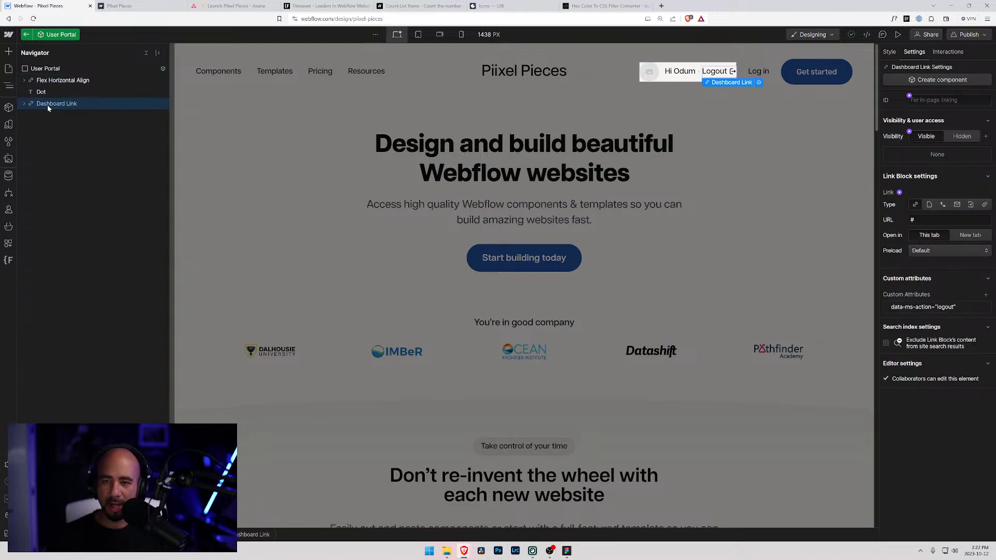
{"action": "left_click", "coordinate": [44, 70]}
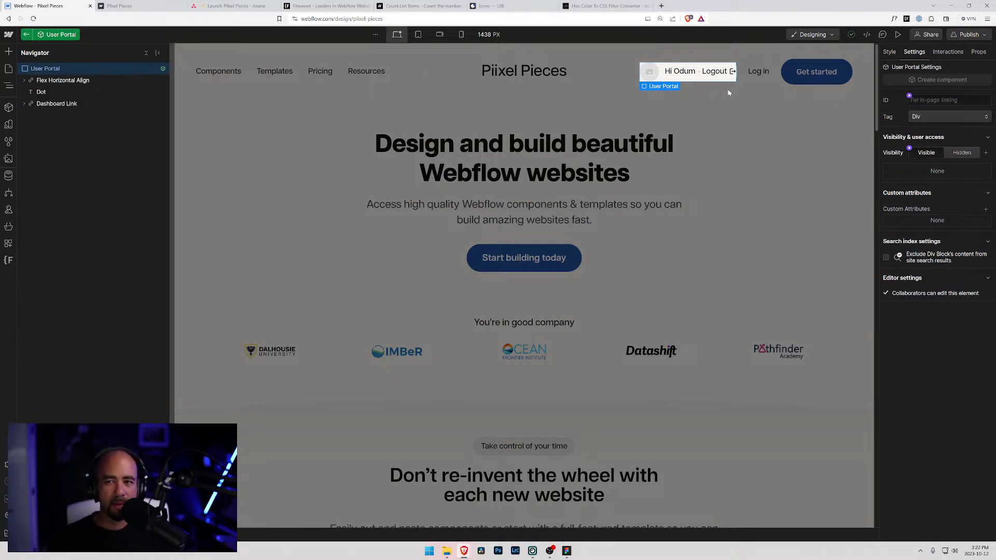
- Inspect the Header's login link and Get started button, including the data-ms-content attribute
{"action": "left_click", "coordinate": [26, 34]}
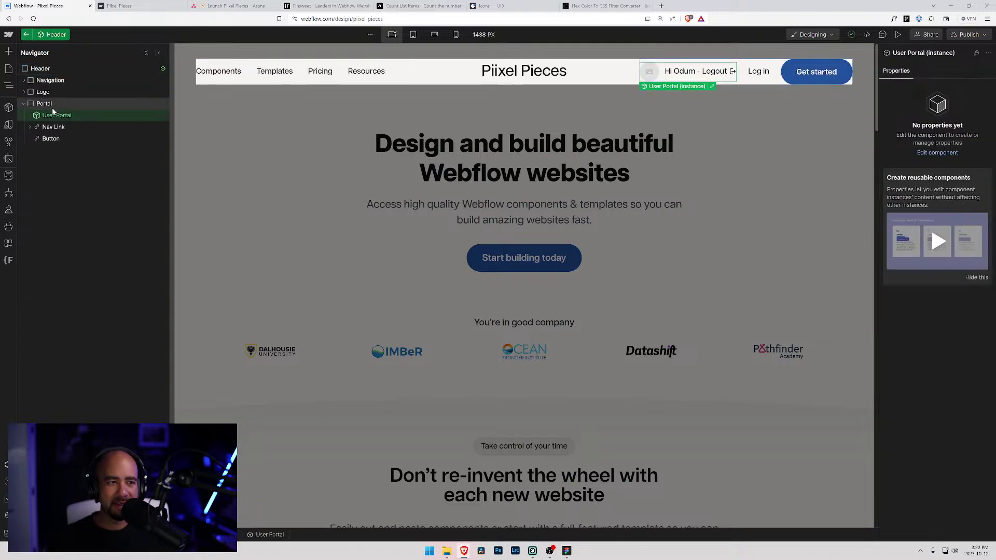
{"action": "left_click", "coordinate": [48, 127]}
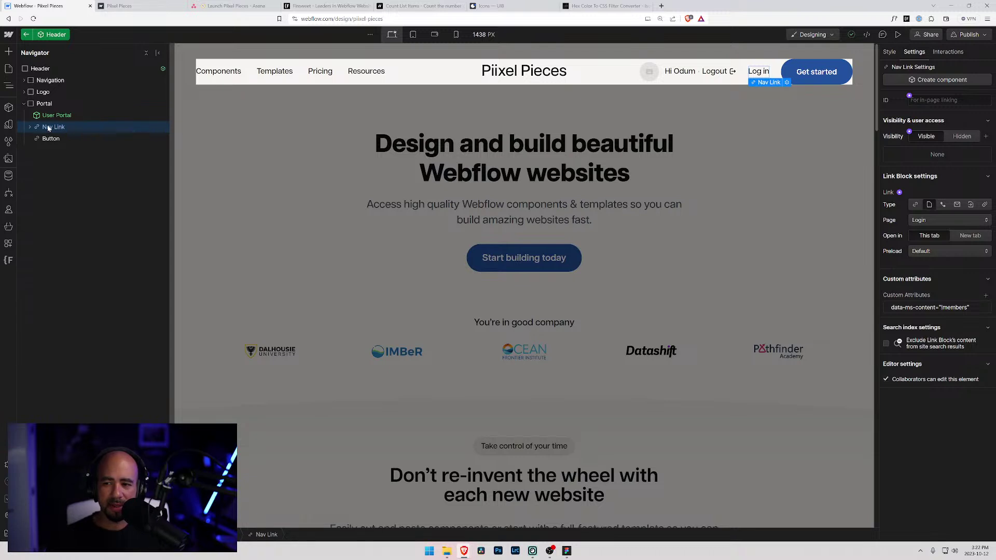
{"action": "left_click", "coordinate": [51, 140]}
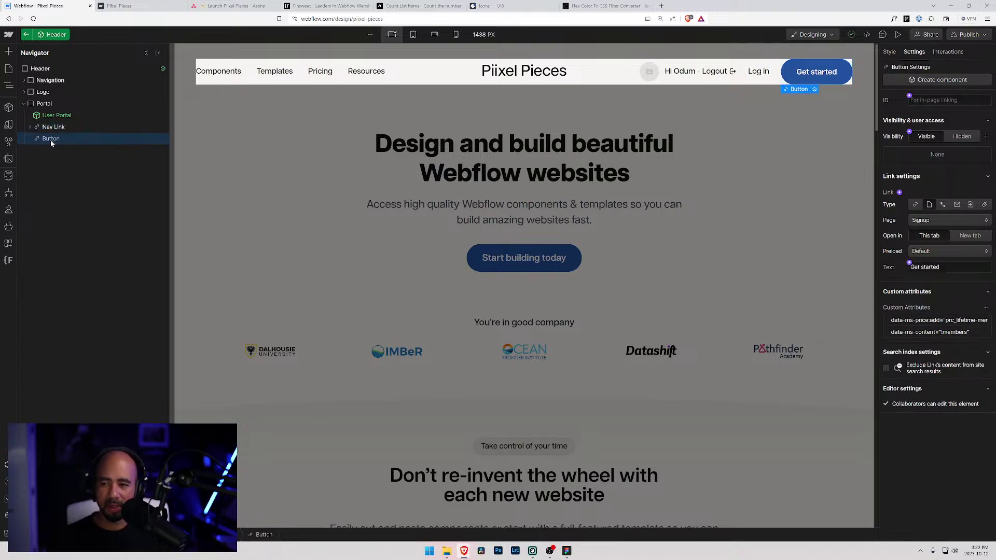
{"action": "left_click", "coordinate": [52, 127]}
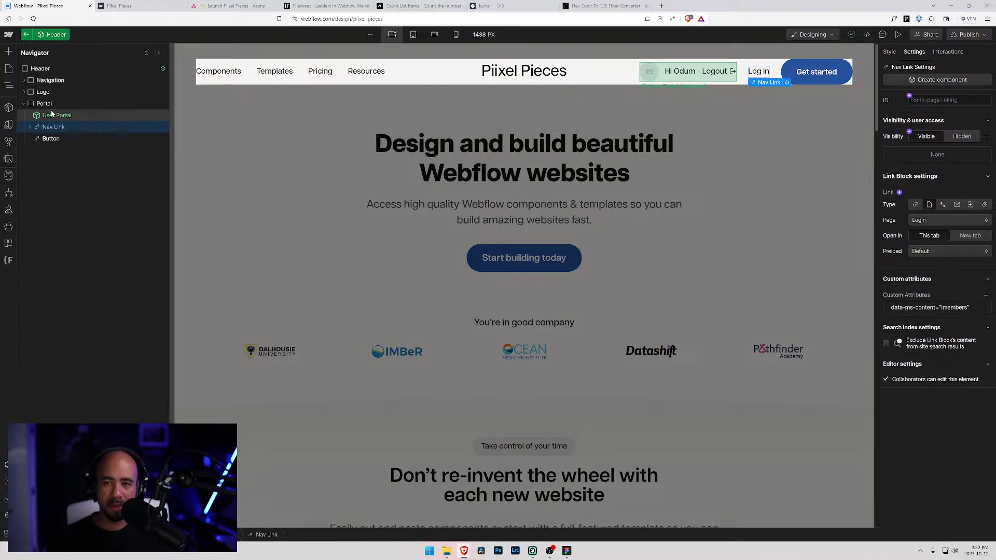
{"action": "left_click", "coordinate": [51, 113]}
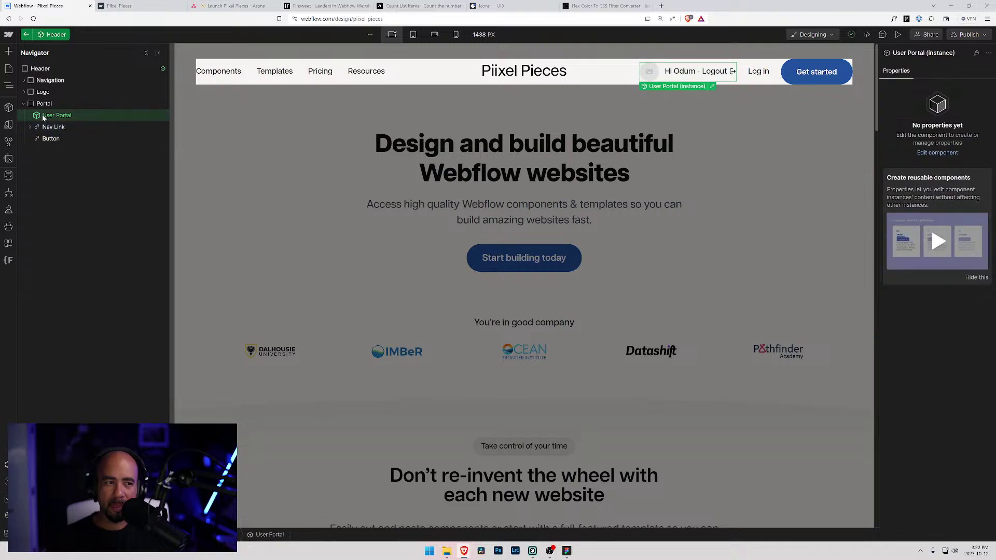
{"action": "left_click", "coordinate": [45, 127]}
{"action": "left_click", "coordinate": [47, 139]}
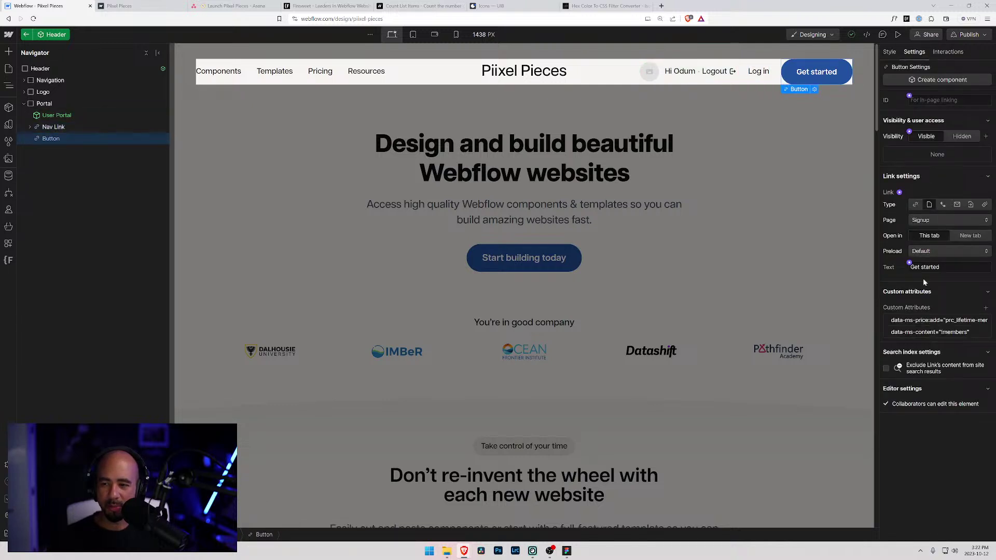
{"action": "left_click", "coordinate": [973, 334]}
{"action": "key", "text": "ctrl+a"}
{"action": "key", "text": "ctrl+c"}
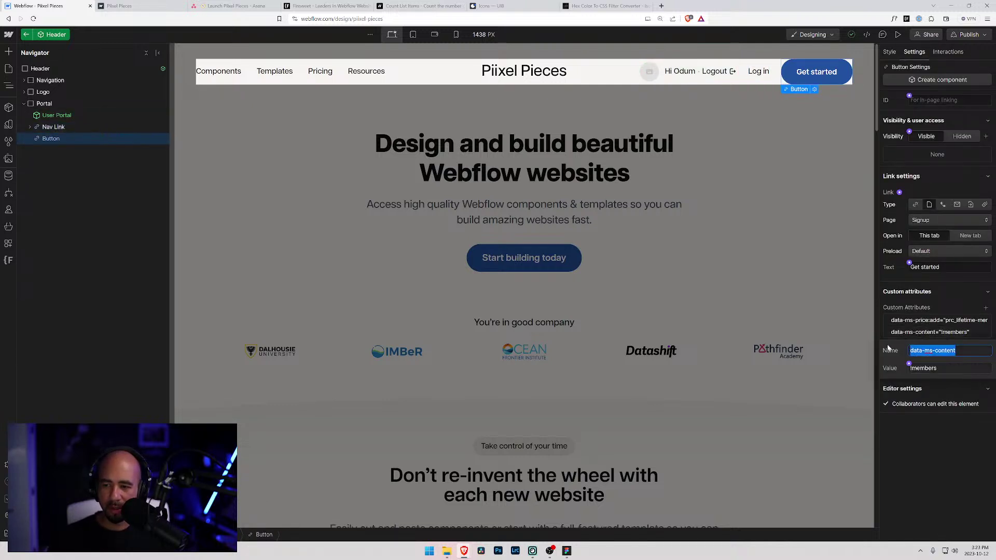
- Reopen the User Portal component inside the header, then reload the Designer
{"action": "left_click", "coordinate": [43, 104]}
{"action": "left_click", "coordinate": [52, 115]}
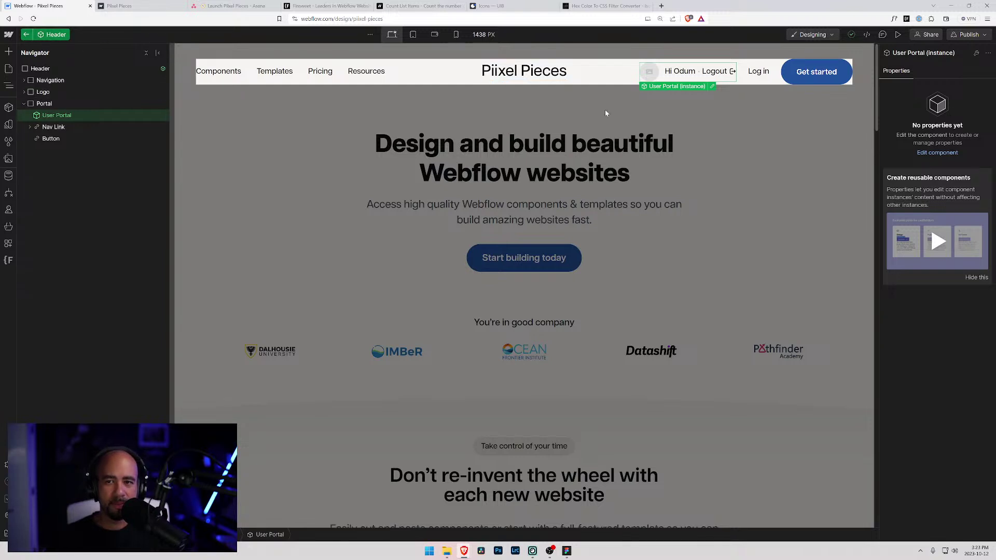
{"action": "left_click", "coordinate": [713, 86]}
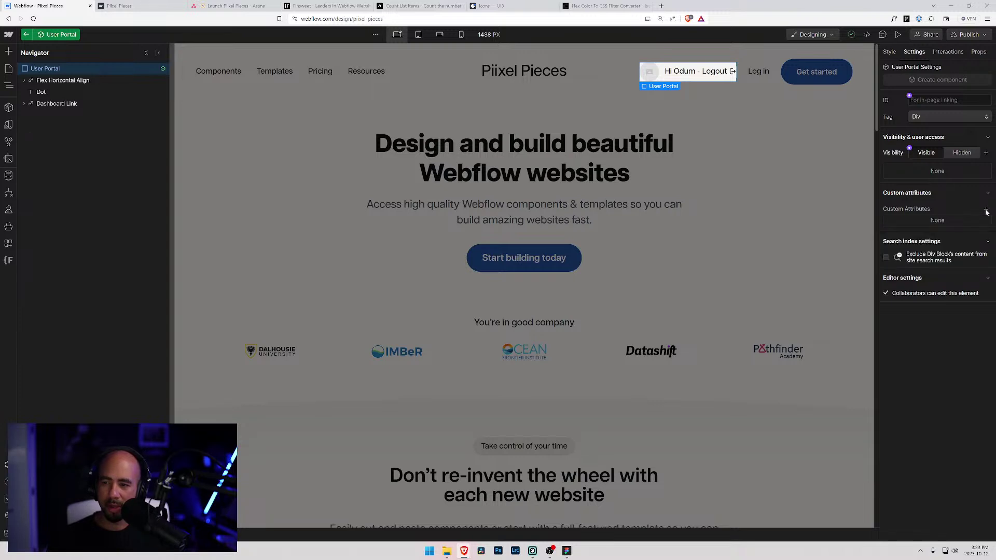
{"action": "key", "text": "ctrl+r"}
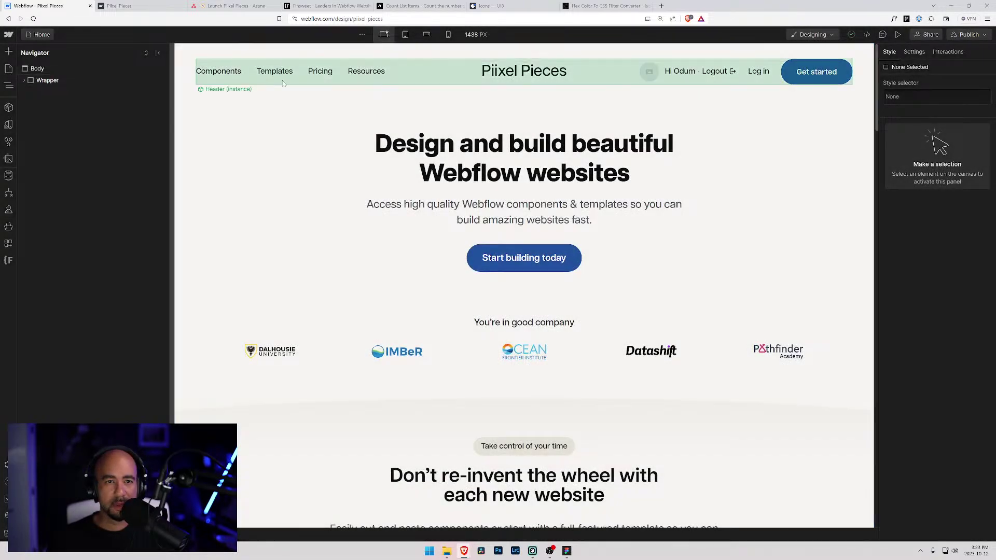
- Add a custom attribute data-ms-content with value member to the User Portal component
{"action": "left_click", "coordinate": [594, 63]}
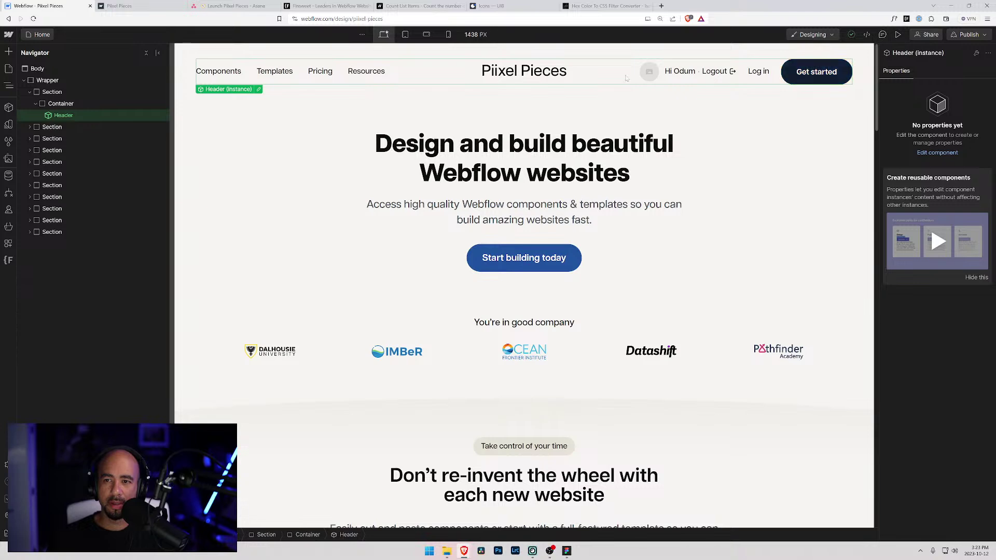
{"action": "double_click", "coordinate": [653, 73]}
{"action": "left_click", "coordinate": [655, 73]}
{"action": "left_click", "coordinate": [711, 87]}
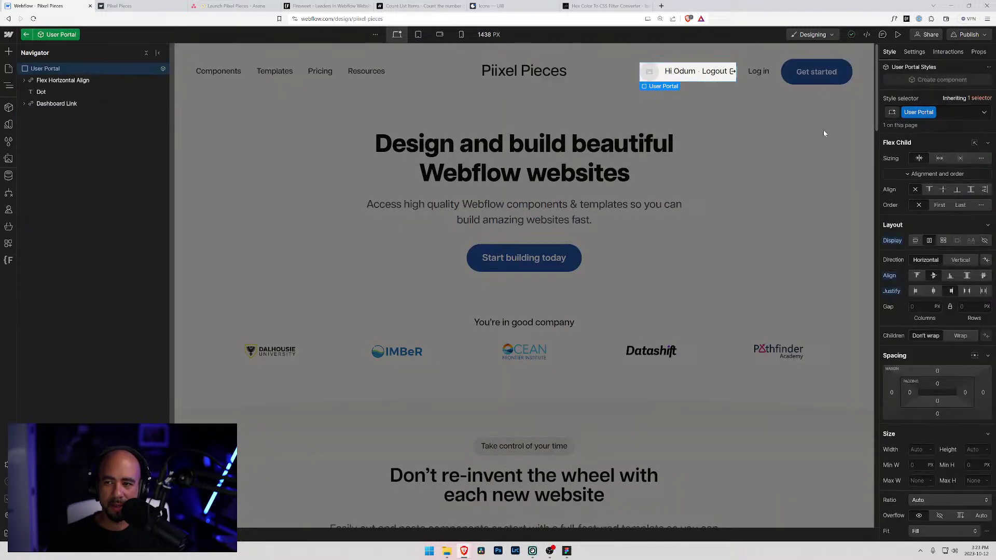
{"action": "left_click", "coordinate": [914, 52]}
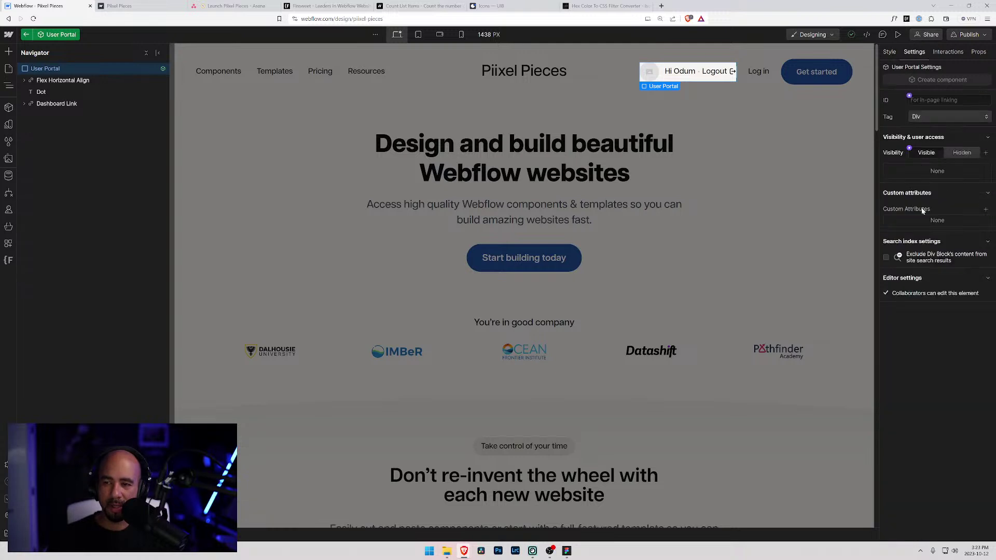
{"action": "left_click", "coordinate": [986, 211]}
{"action": "key", "text": "ctrl+v"}
{"action": "key", "text": "Tab"}
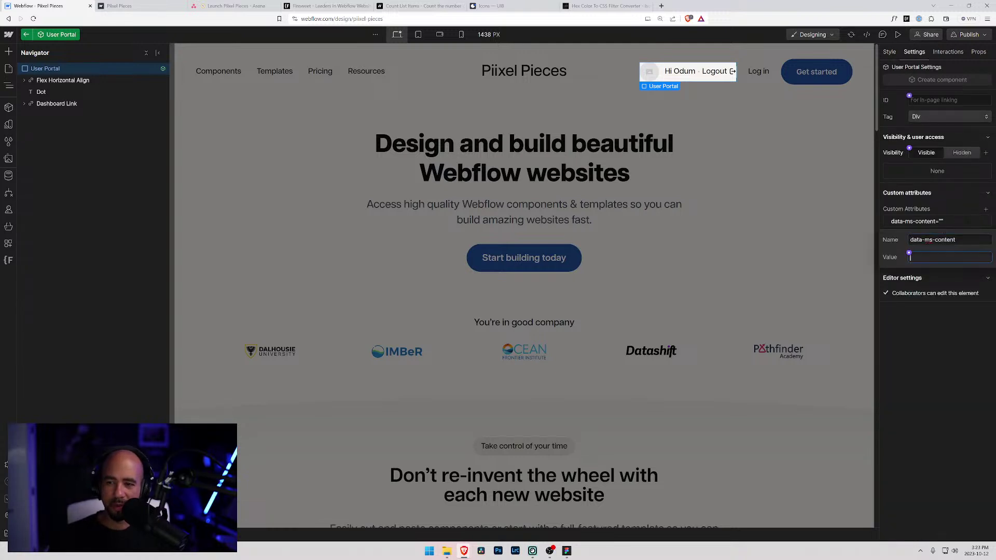
{"action": "type", "text": "member"}
{"action": "key", "text": "Return"}
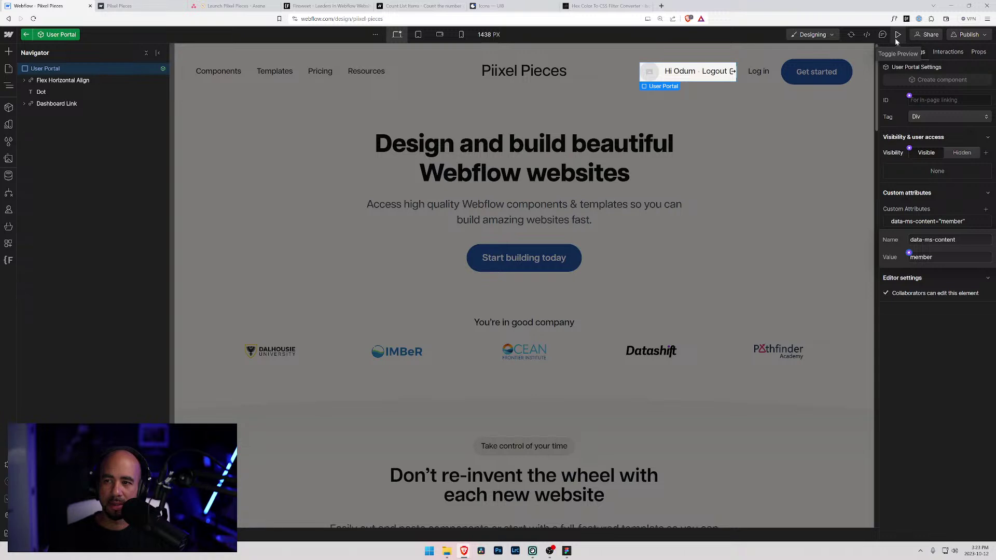
{"action": "left_click", "coordinate": [934, 310]}
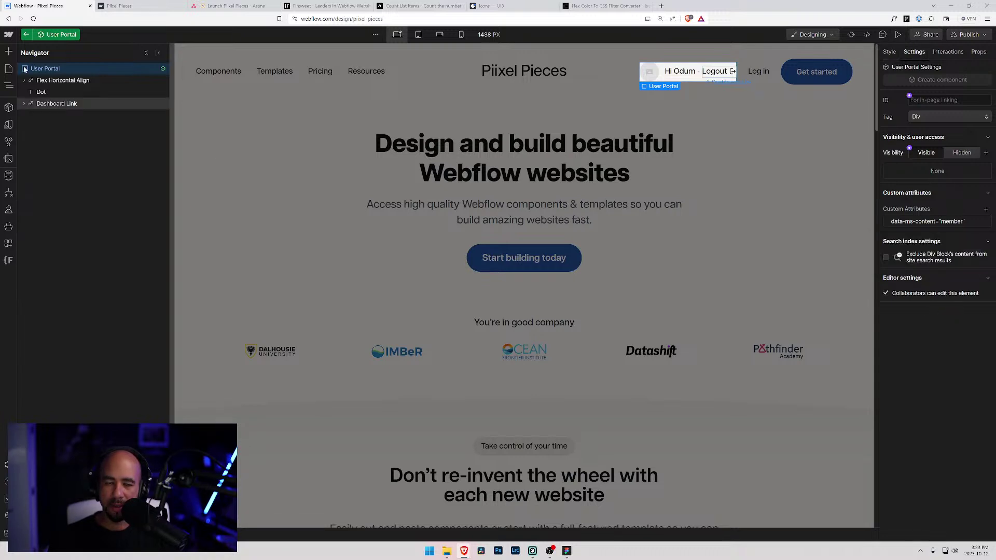
- Check the User Portal's avatar, user name, Dot and Dashboard Link, then publish to selected domains
{"action": "left_click", "coordinate": [71, 82]}
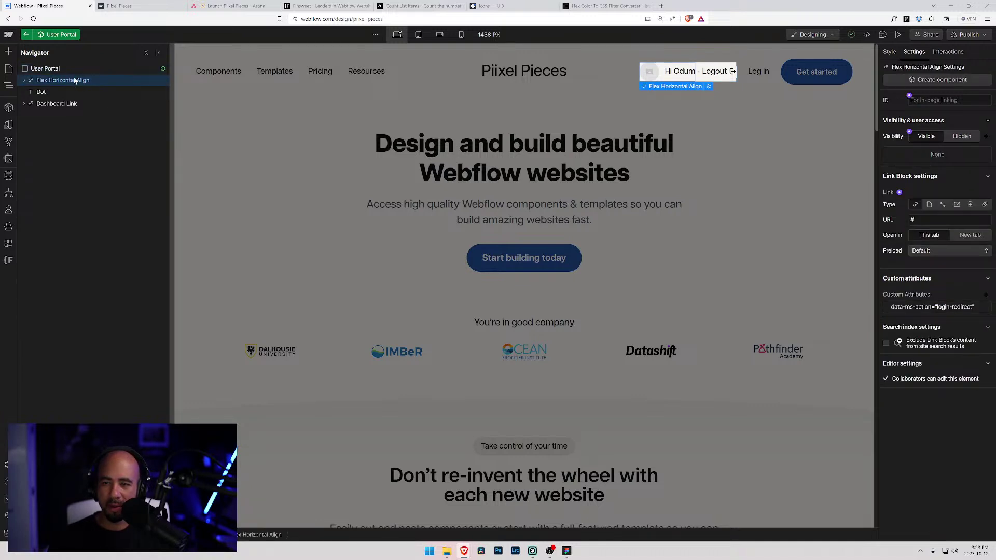
{"action": "left_click", "coordinate": [24, 80]}
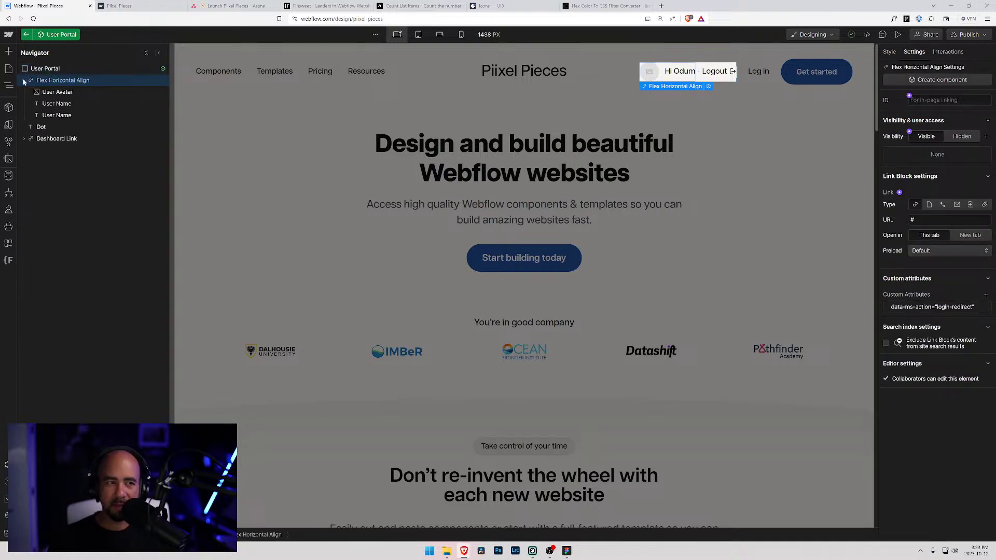
{"action": "left_click", "coordinate": [46, 93]}
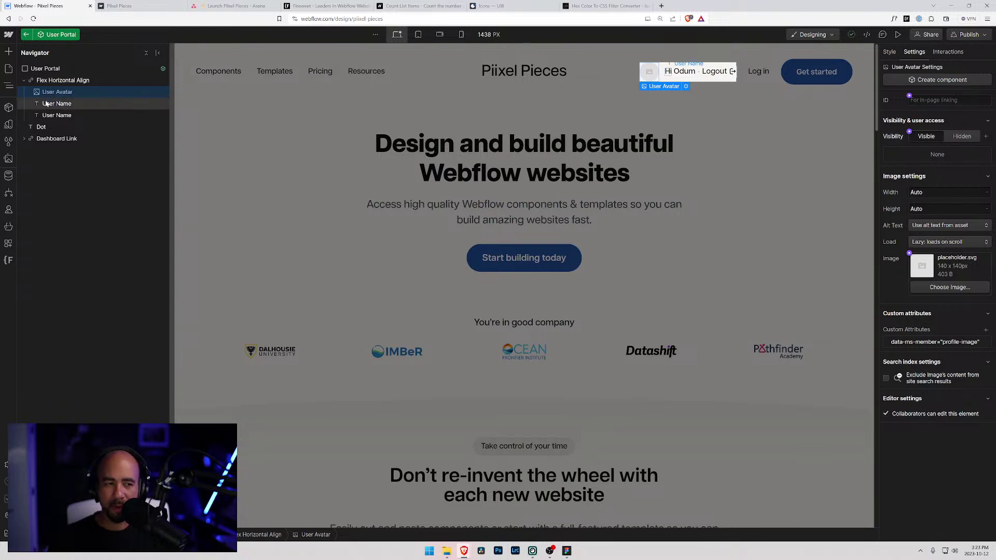
{"action": "left_click", "coordinate": [47, 104]}
{"action": "left_click", "coordinate": [52, 116]}
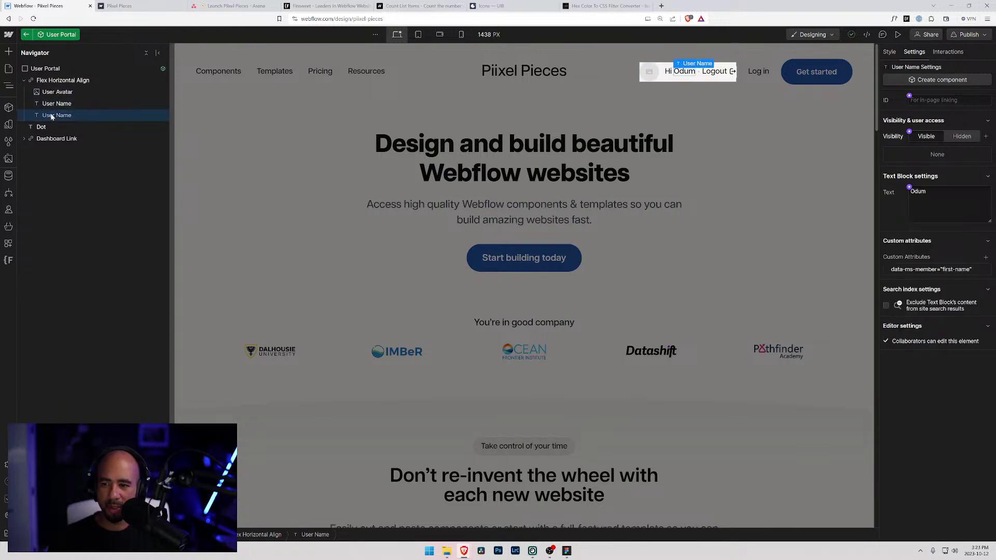
{"action": "left_click", "coordinate": [41, 127]}
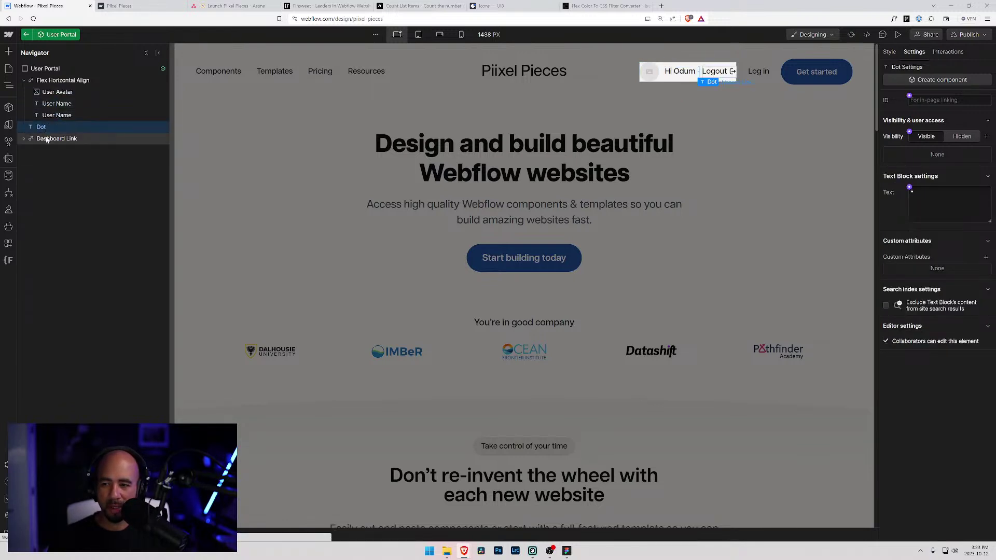
{"action": "left_click", "coordinate": [46, 139]}
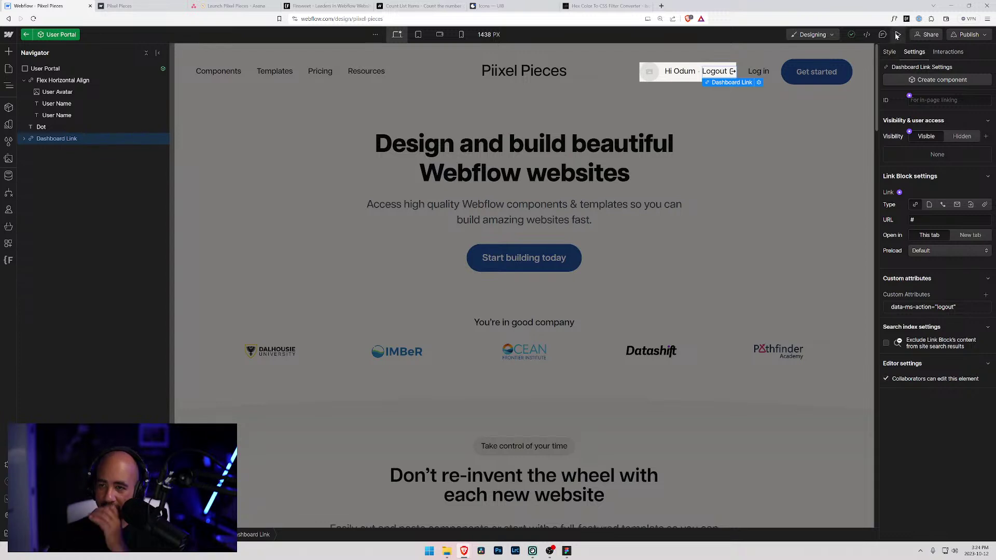
{"action": "left_click", "coordinate": [968, 34]}
{"action": "left_click", "coordinate": [942, 174]}
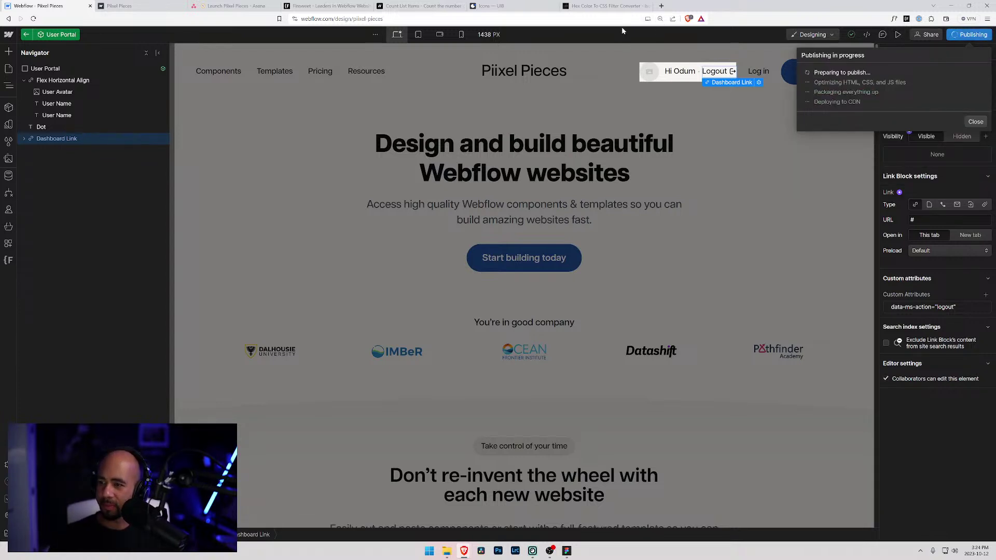
- Switch to the live Piixel Pieces site tab once publishing finishes
{"action": "left_click", "coordinate": [148, 5]}
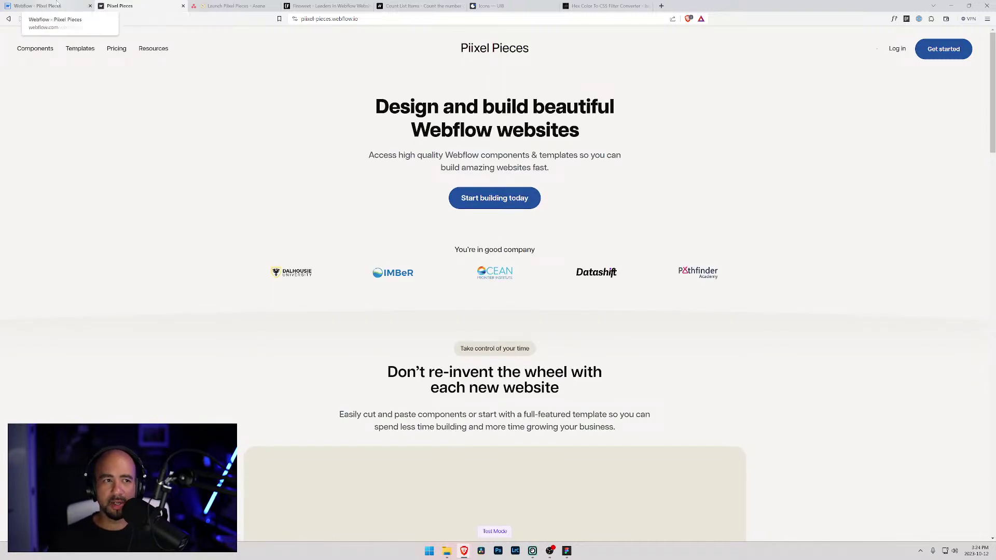
- Inspect the live header's user-portal div and its .dot child in Brave's developer tools
{"action": "left_click", "coordinate": [56, 5]}
{"action": "left_click", "coordinate": [107, 6]}
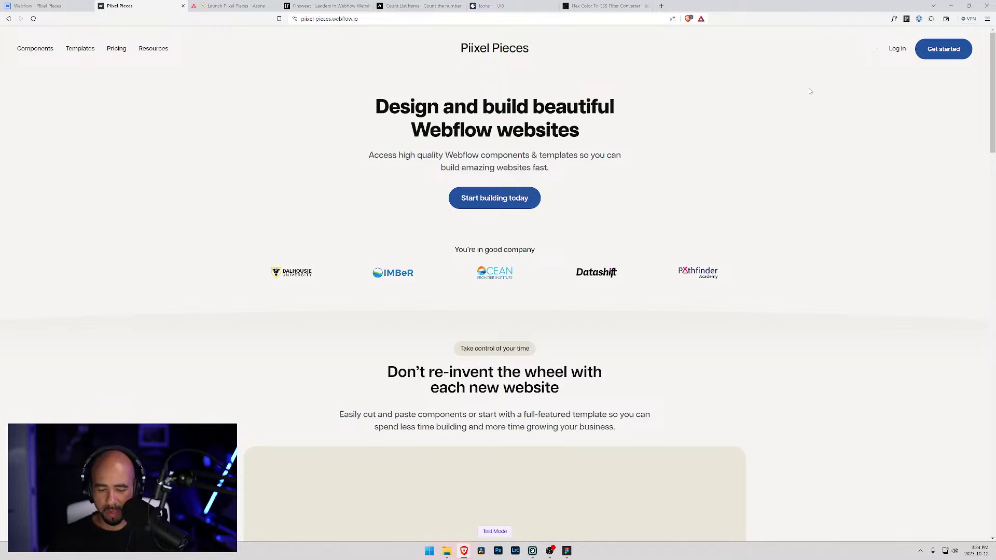
{"action": "key", "text": "F12"}
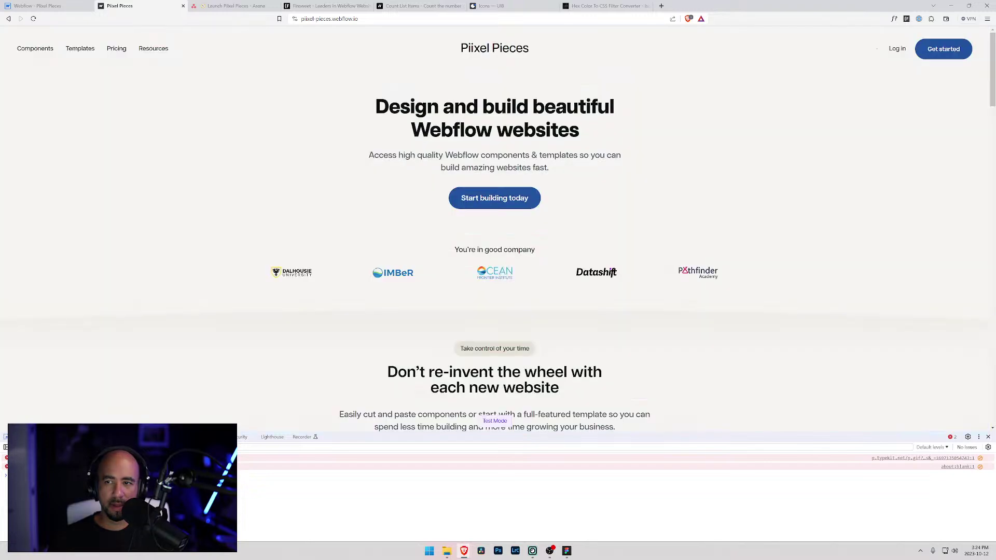
{"action": "key", "text": "ctrl+shift+c"}
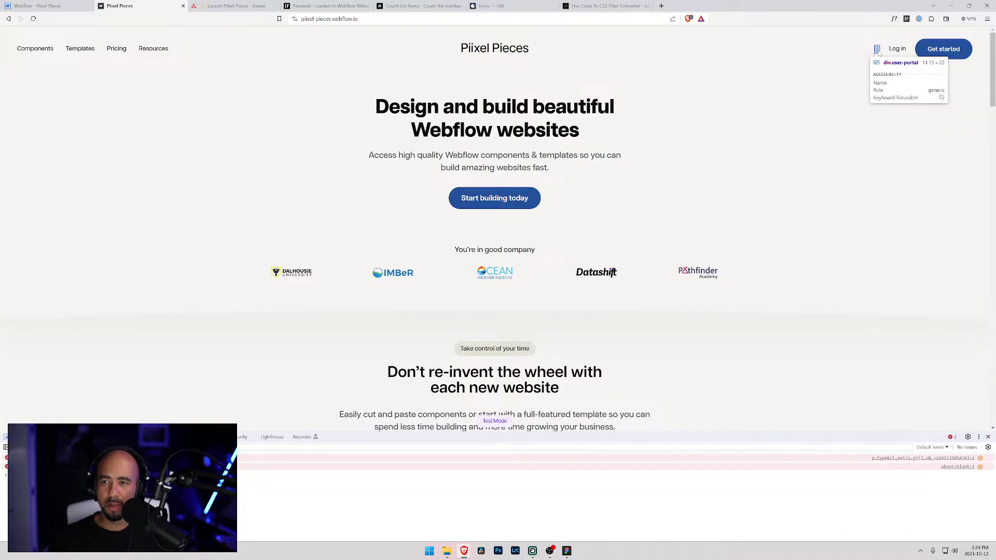
{"action": "left_click", "coordinate": [888, 49]}
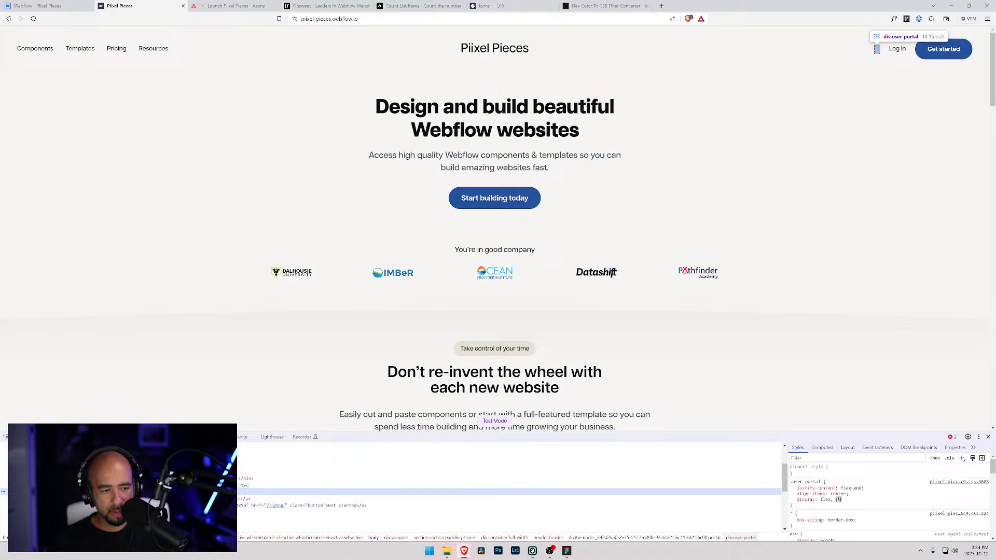
{"action": "key", "text": "Down"}
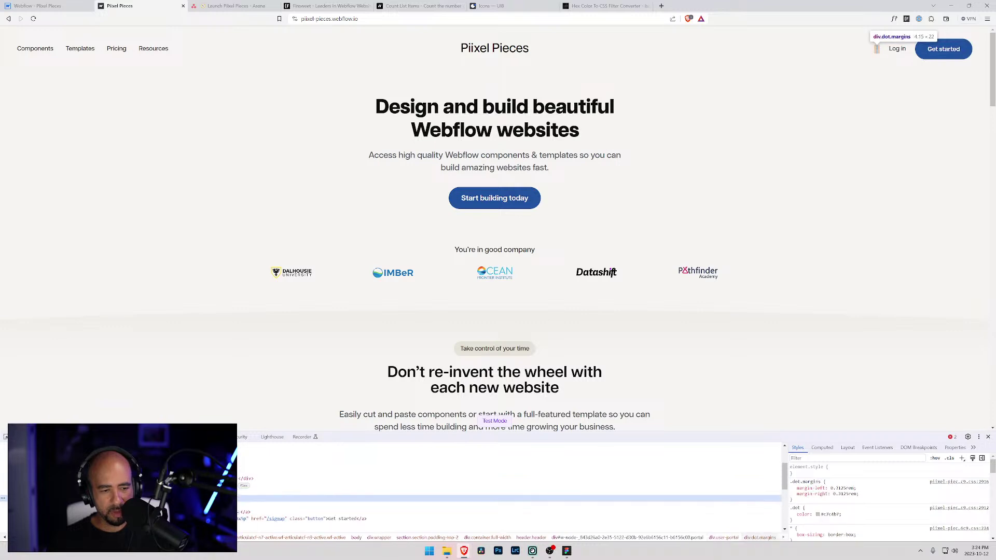
{"action": "key", "text": "Up"}
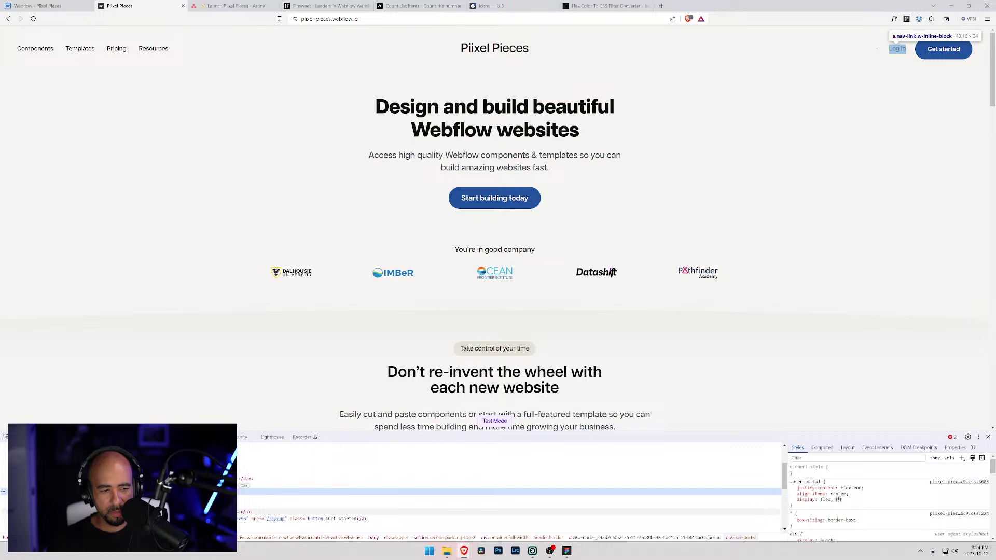
{"action": "left_click", "coordinate": [39, 5]}
- Change the User Portal's data-ms-content attribute value from member to members
{"action": "left_click", "coordinate": [890, 176]}
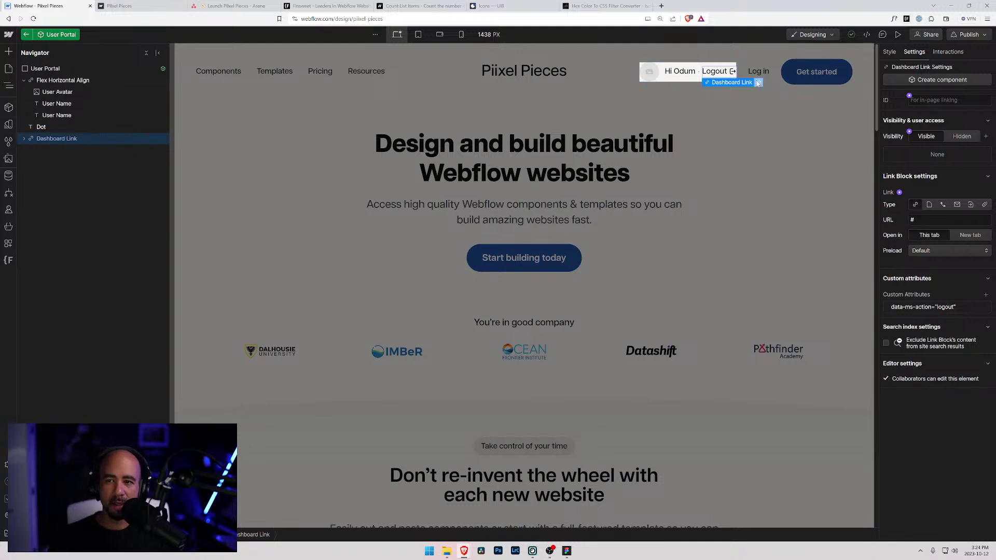
{"action": "left_click", "coordinate": [44, 69]}
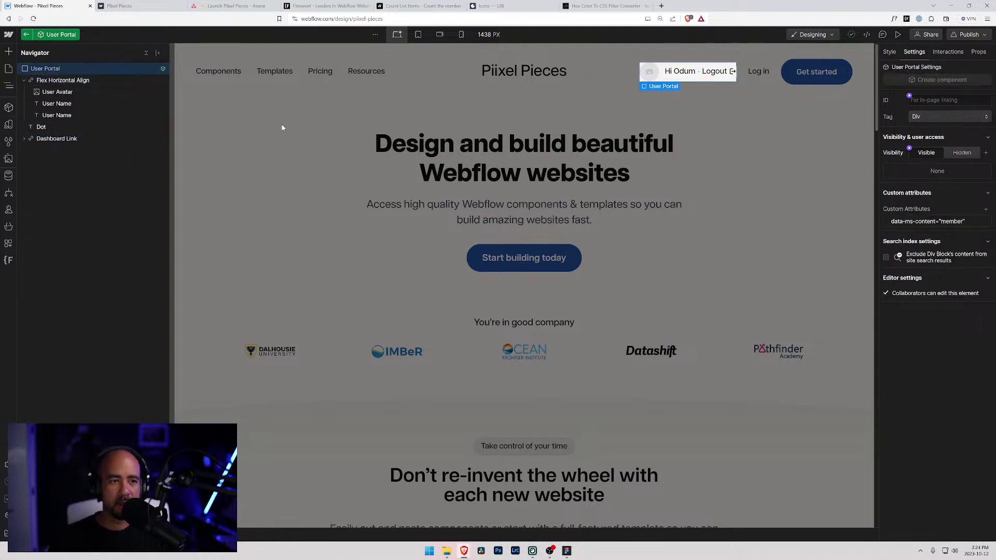
{"action": "left_click", "coordinate": [944, 227]}
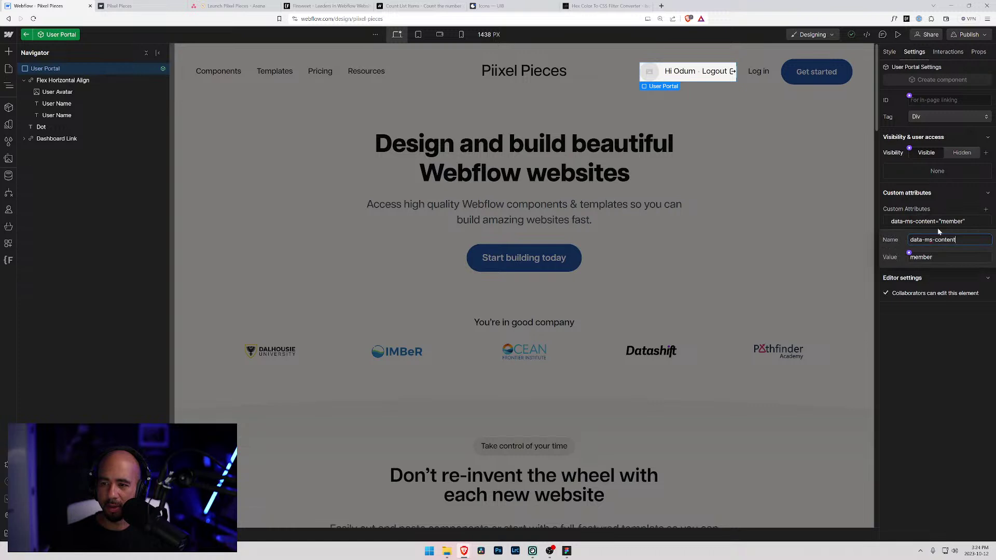
{"action": "key", "text": "Tab"}
{"action": "type", "text": "s"}
{"action": "left_click", "coordinate": [935, 315]}
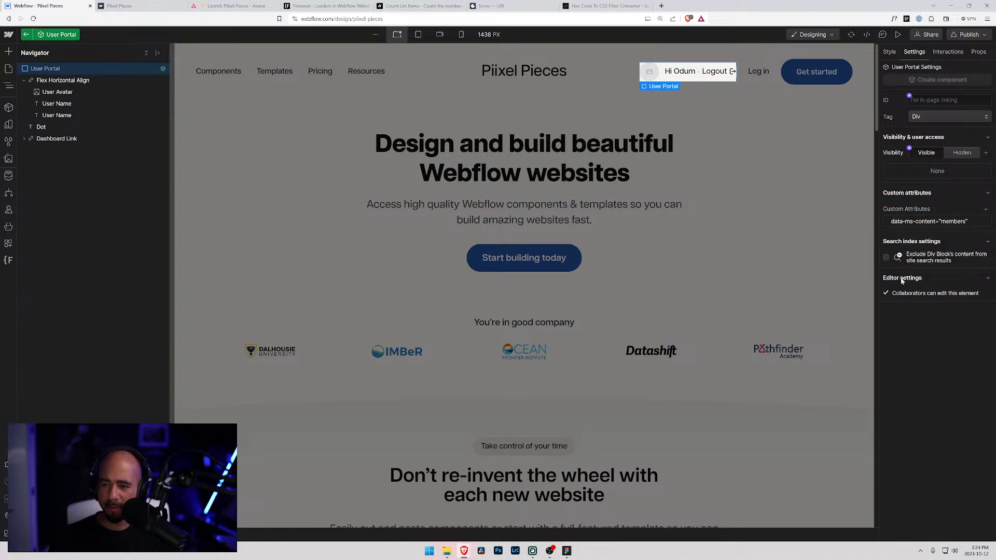
- Republish the site and reload the live Piixel Pieces page
{"action": "left_click", "coordinate": [966, 39]}
{"action": "left_click", "coordinate": [917, 174]}
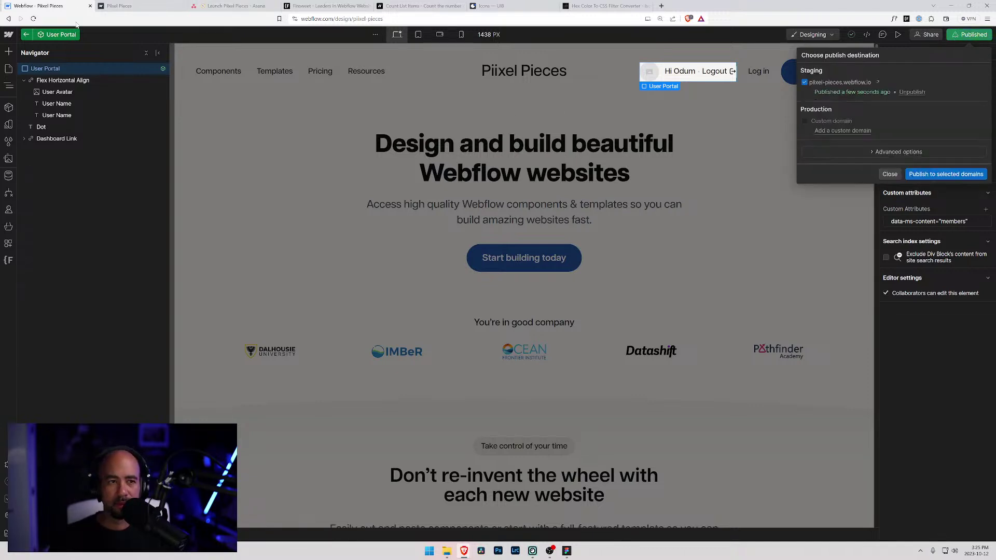
{"action": "left_click", "coordinate": [138, 5]}
{"action": "key", "text": "ctrl+r"}
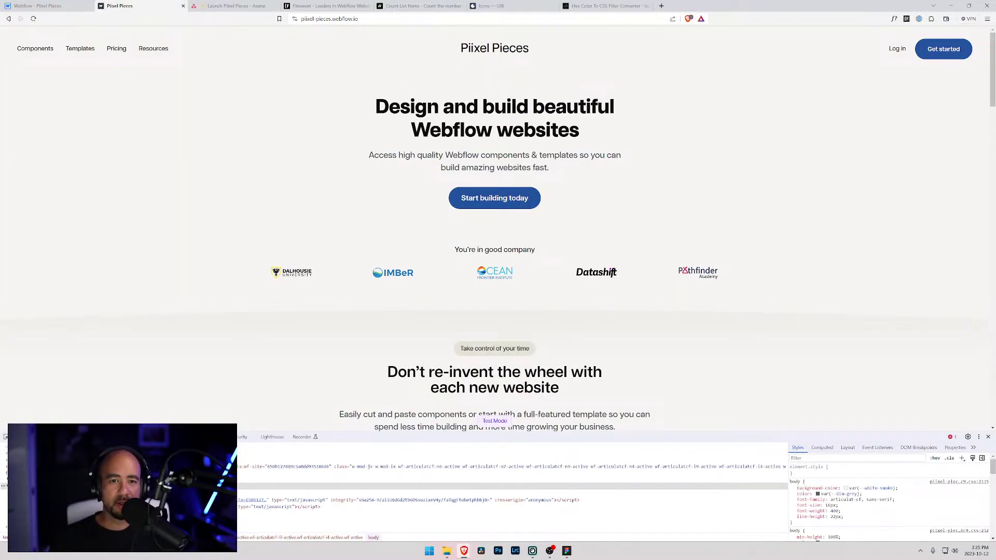
- Close the developer tools and browse the live site's Components page
{"action": "left_click", "coordinate": [989, 437]}
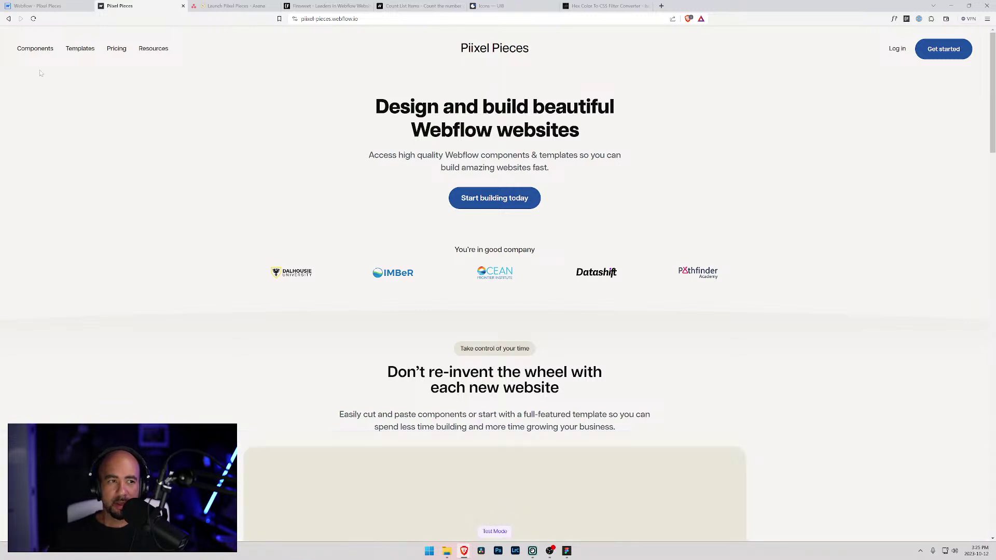
{"action": "left_click", "coordinate": [38, 54]}
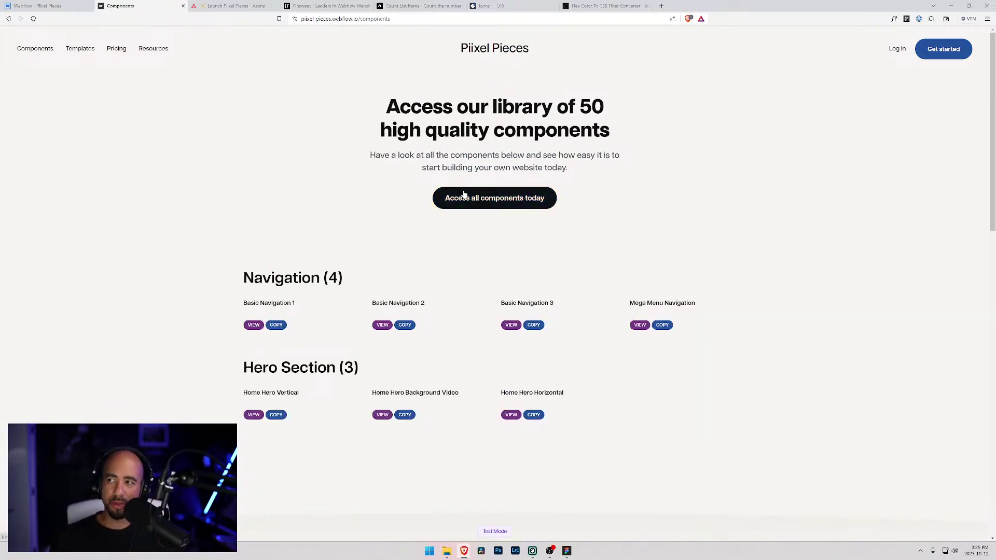
{"action": "scroll", "coordinate": [363, 259], "scroll_direction": "down", "scroll_amount": 1}
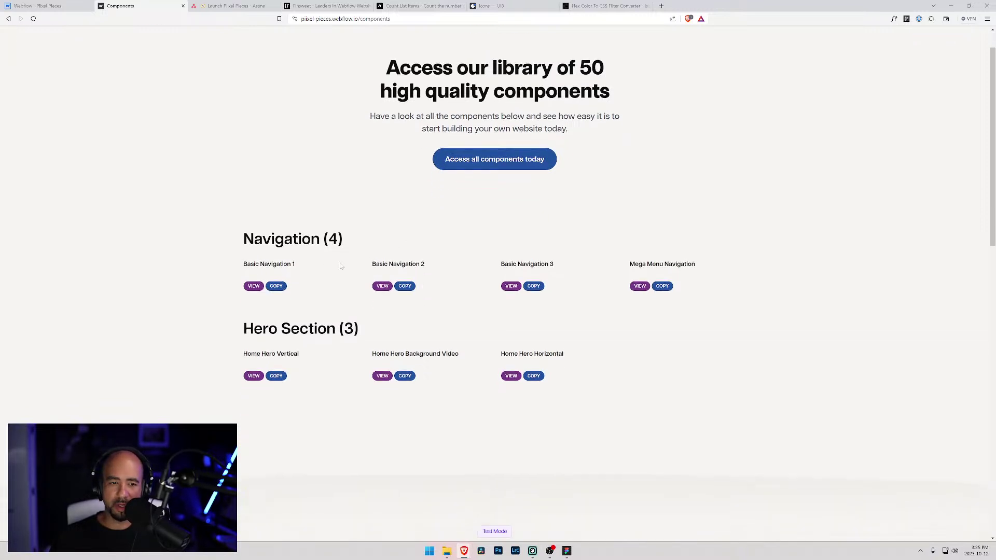
{"action": "left_click_drag", "start_coordinate": [321, 240], "coordinate": [349, 240]}
{"action": "left_click", "coordinate": [358, 243]}
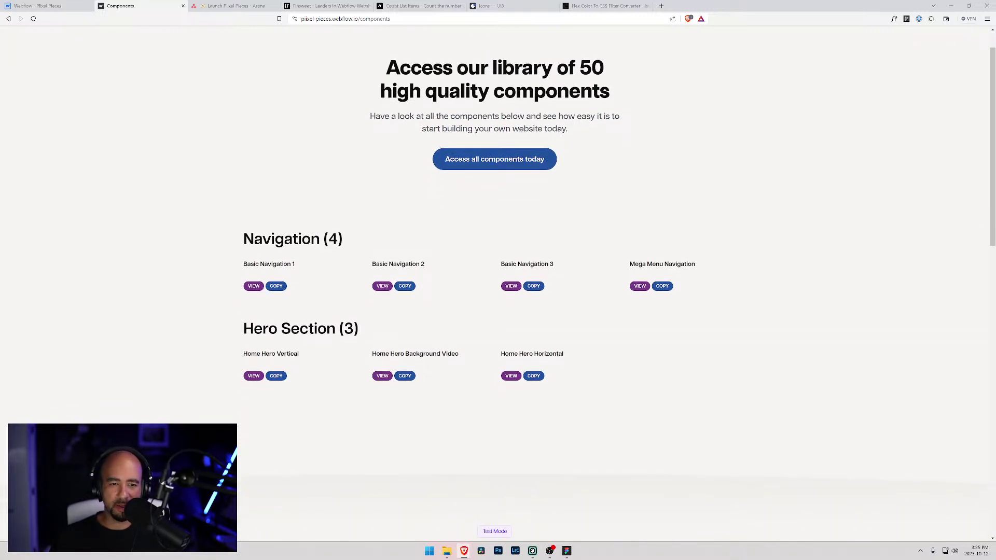
{"action": "scroll", "coordinate": [377, 246], "scroll_direction": "up", "scroll_amount": 1}
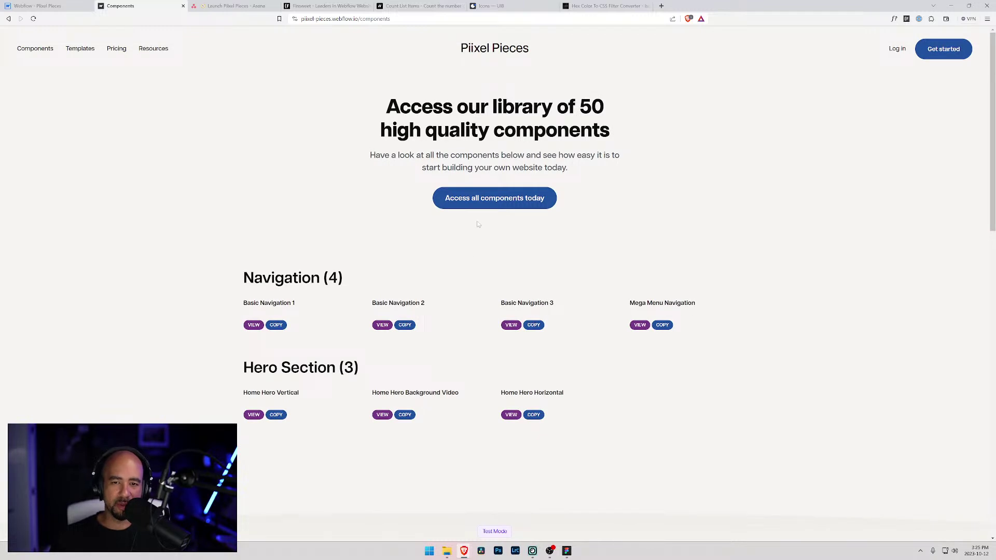
- Open the Templates page and read its 'Beautiful Webflow templates' heading and intro text
{"action": "left_click", "coordinate": [83, 53]}
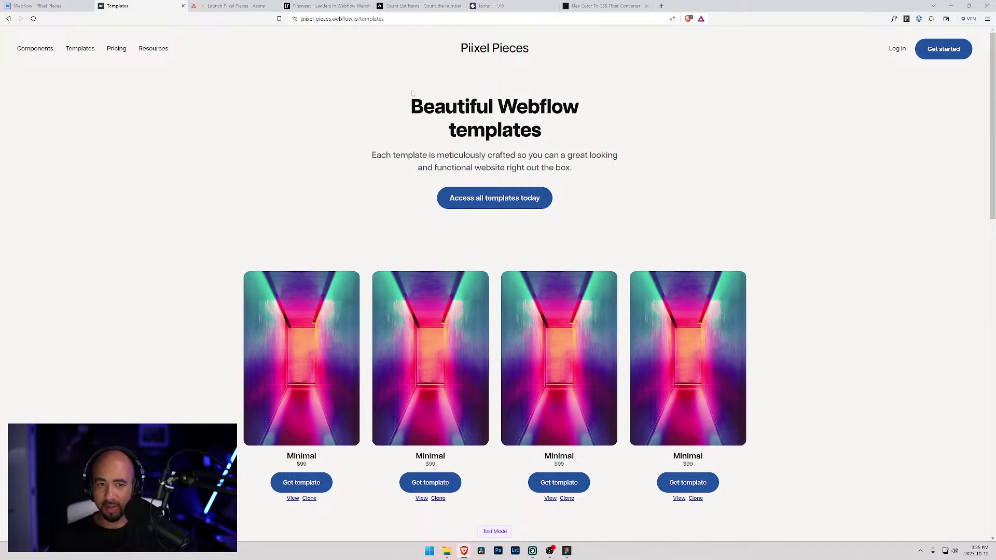
{"action": "left_click_drag", "start_coordinate": [413, 95], "coordinate": [584, 187]}
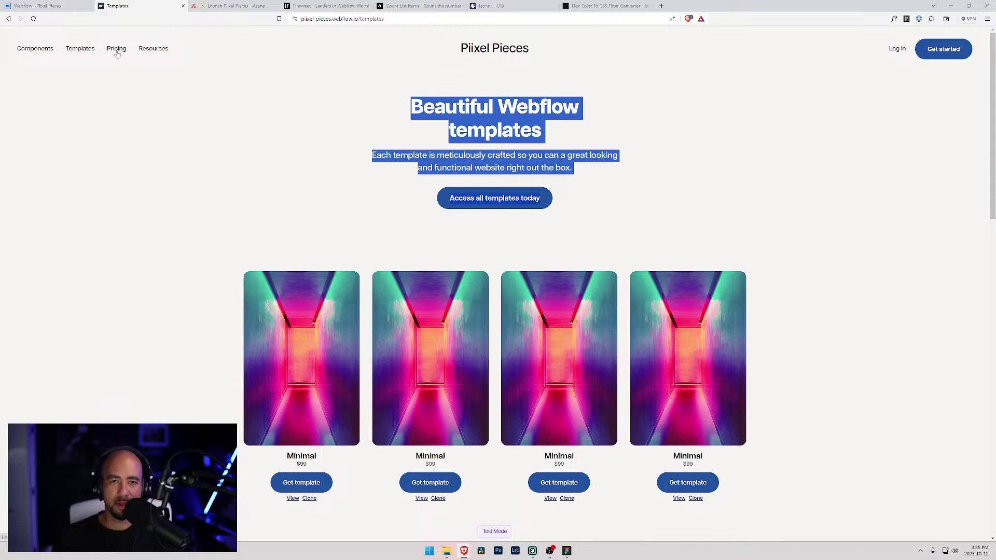
{"action": "left_click", "coordinate": [426, 138]}
{"action": "triple_click", "coordinate": [409, 112]}
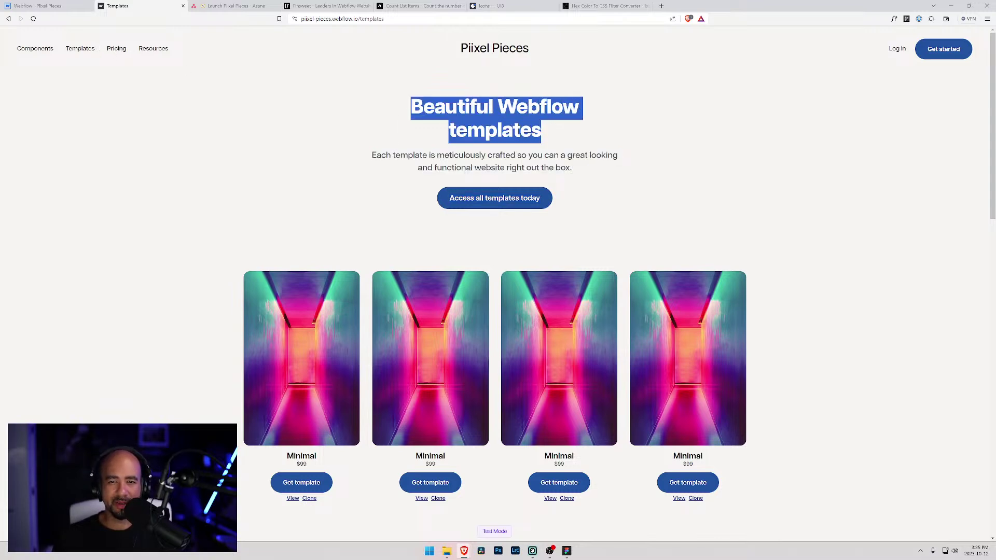
{"action": "left_click_drag", "start_coordinate": [410, 108], "coordinate": [458, 108]}
{"action": "left_click_drag", "start_coordinate": [444, 155], "coordinate": [500, 155]}
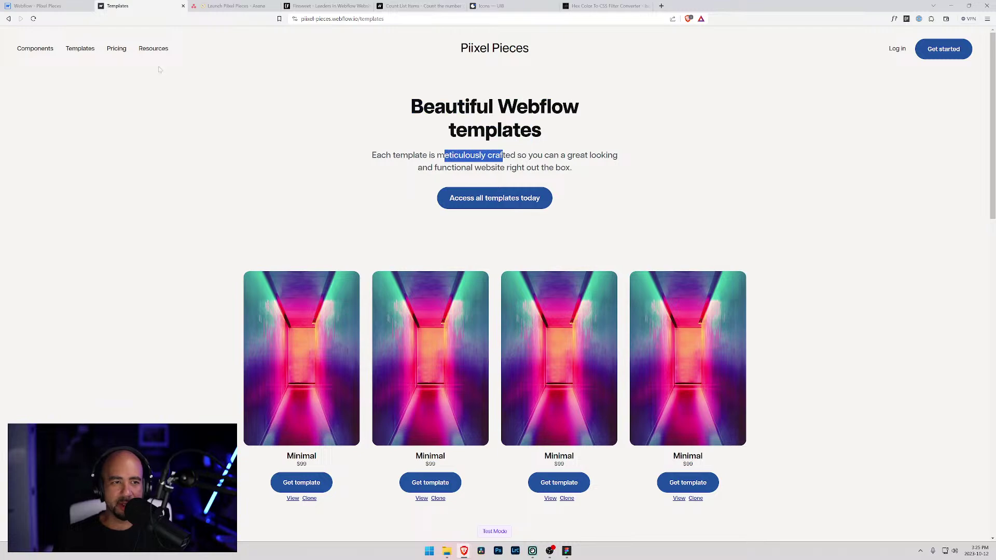
{"action": "scroll", "coordinate": [293, 221], "scroll_direction": "down", "scroll_amount": 10}
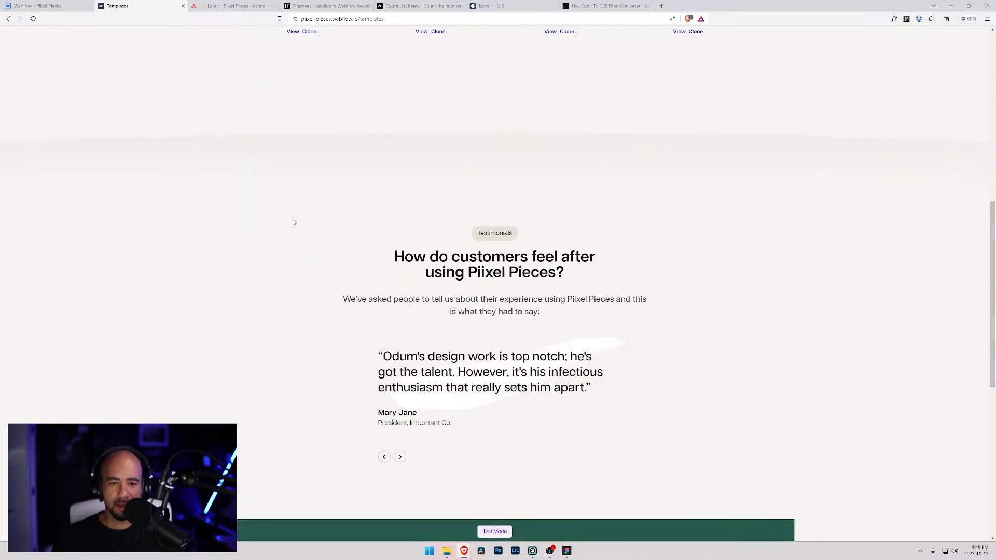
{"action": "scroll", "coordinate": [293, 221], "scroll_direction": "down", "scroll_amount": 4}
{"action": "scroll", "coordinate": [235, 182], "scroll_direction": "up", "scroll_amount": 14}
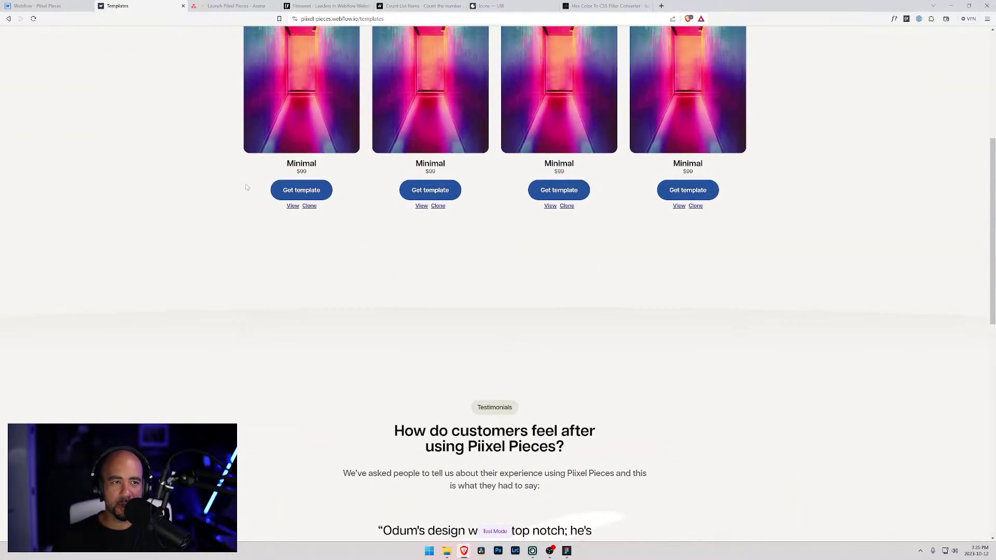
- Scroll through the Components page again, then go to the Resources page
{"action": "left_click", "coordinate": [47, 27]}
{"action": "scroll", "coordinate": [205, 190], "scroll_direction": "down", "scroll_amount": 9}
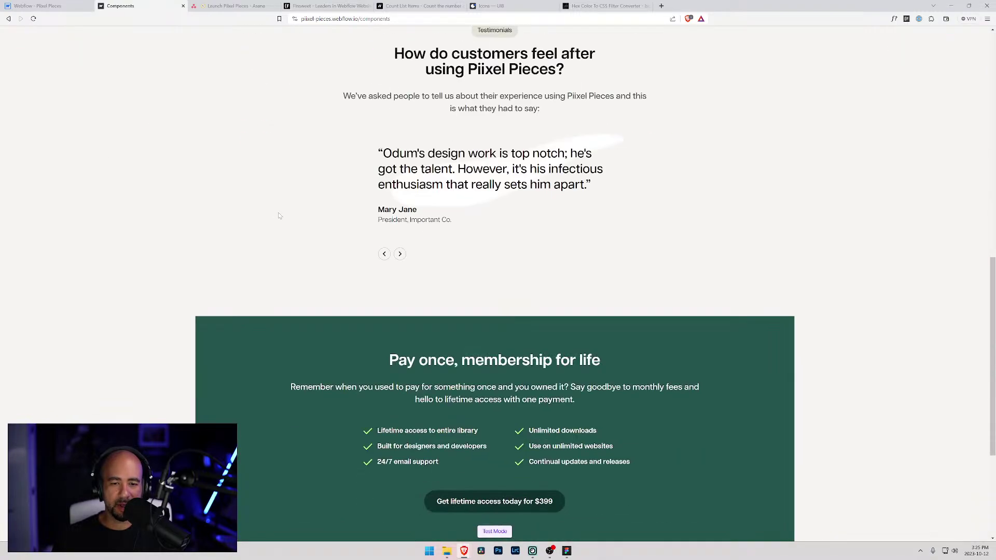
{"action": "scroll", "coordinate": [276, 216], "scroll_direction": "down", "scroll_amount": 4}
{"action": "scroll", "coordinate": [276, 215], "scroll_direction": "up", "scroll_amount": 5}
{"action": "scroll", "coordinate": [494, 285], "scroll_direction": "down", "scroll_amount": 1}
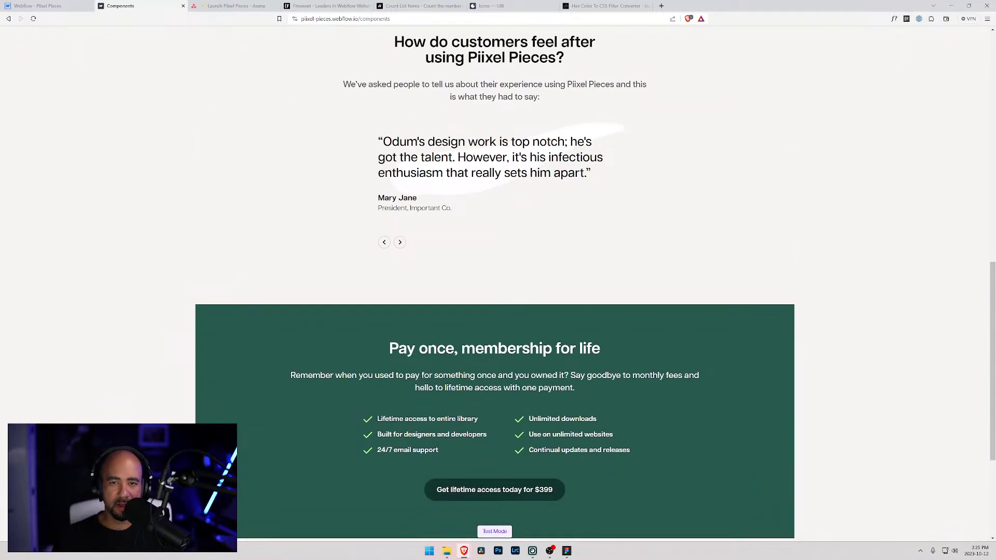
{"action": "scroll", "coordinate": [494, 286], "scroll_direction": "up", "scroll_amount": 2}
{"action": "scroll", "coordinate": [494, 286], "scroll_direction": "down", "scroll_amount": 6}
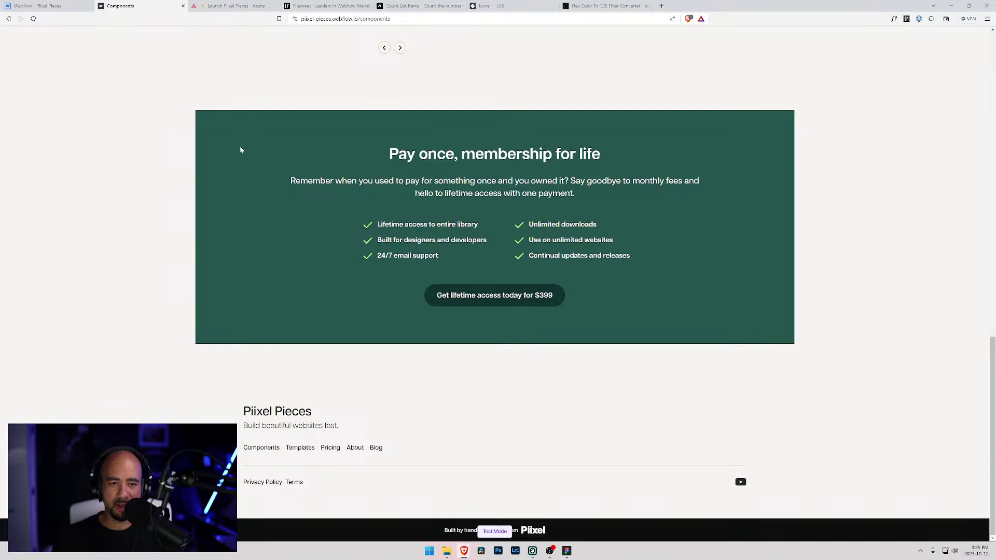
{"action": "scroll", "coordinate": [302, 173], "scroll_direction": "up", "scroll_amount": 20}
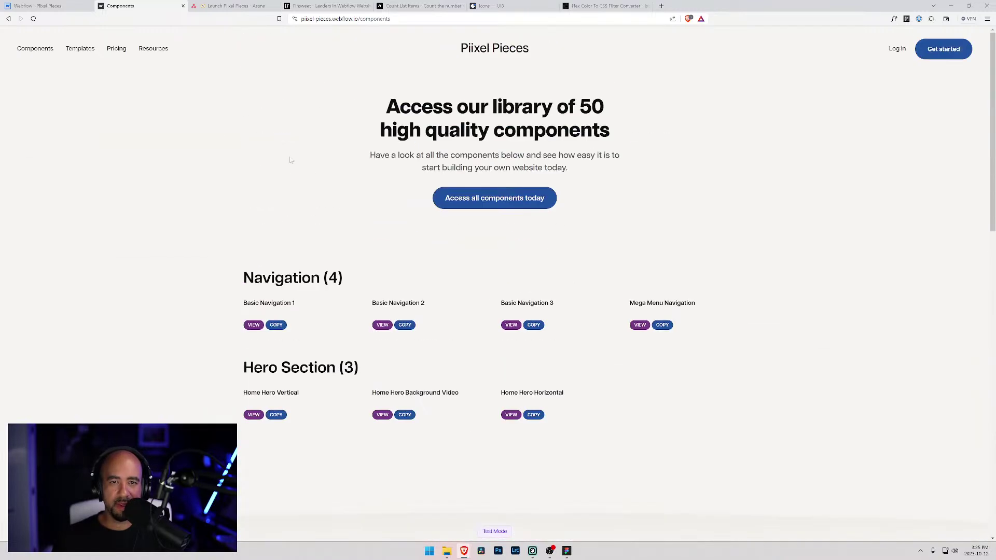
{"action": "left_click", "coordinate": [157, 50]}
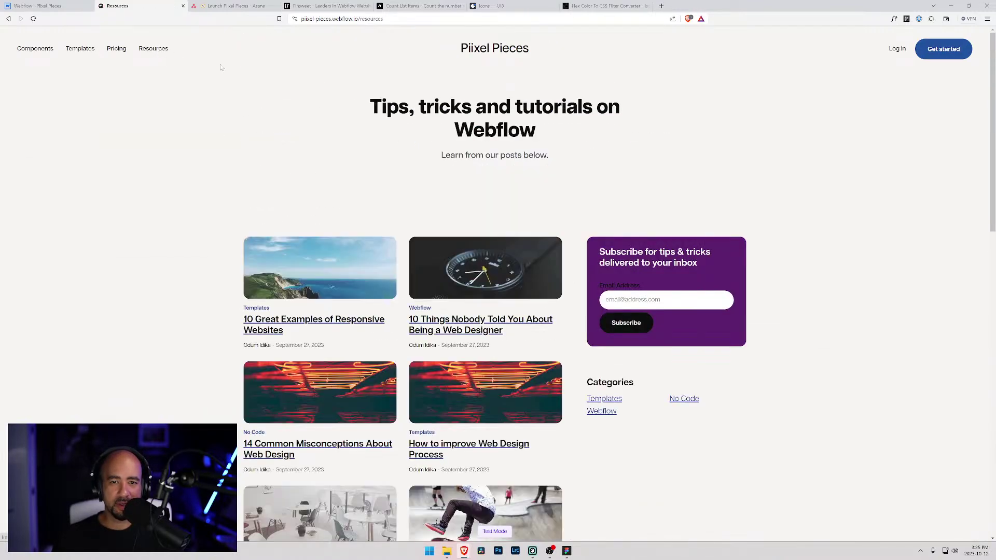
- Focus the Resources page's newsletter email field and scroll through the posts
{"action": "left_click_drag", "start_coordinate": [597, 244], "coordinate": [712, 330]}
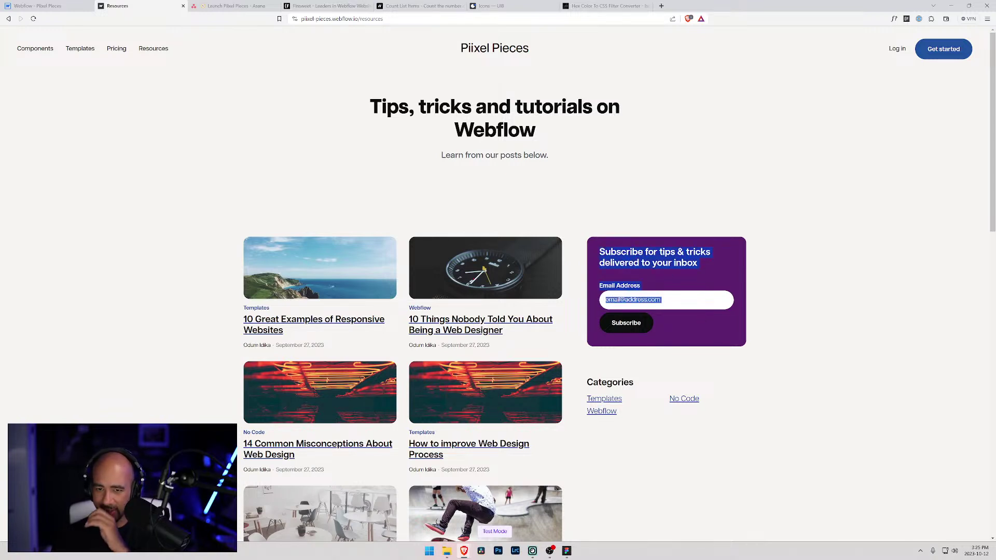
{"action": "left_click", "coordinate": [647, 288]}
{"action": "left_click", "coordinate": [653, 242]}
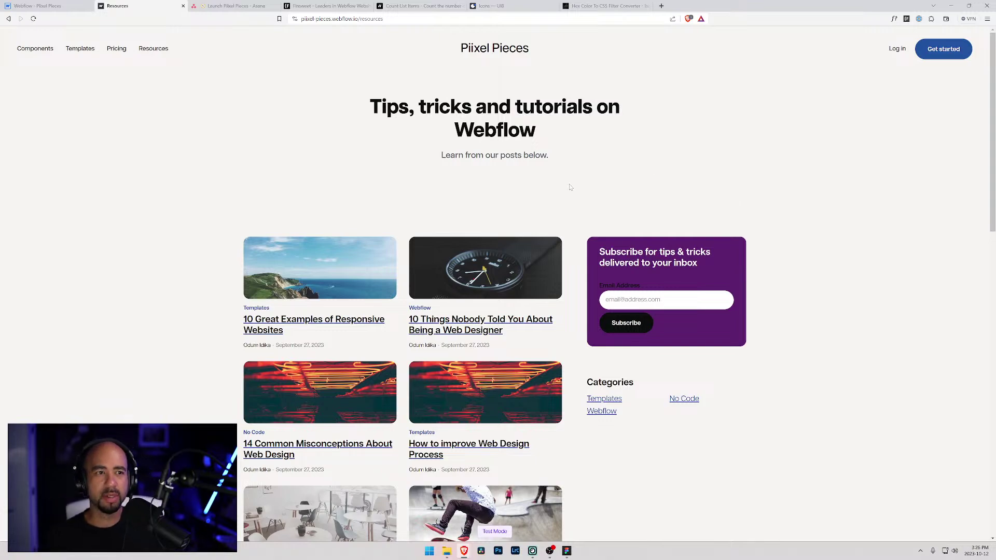
{"action": "scroll", "coordinate": [566, 185], "scroll_direction": "down", "scroll_amount": 4}
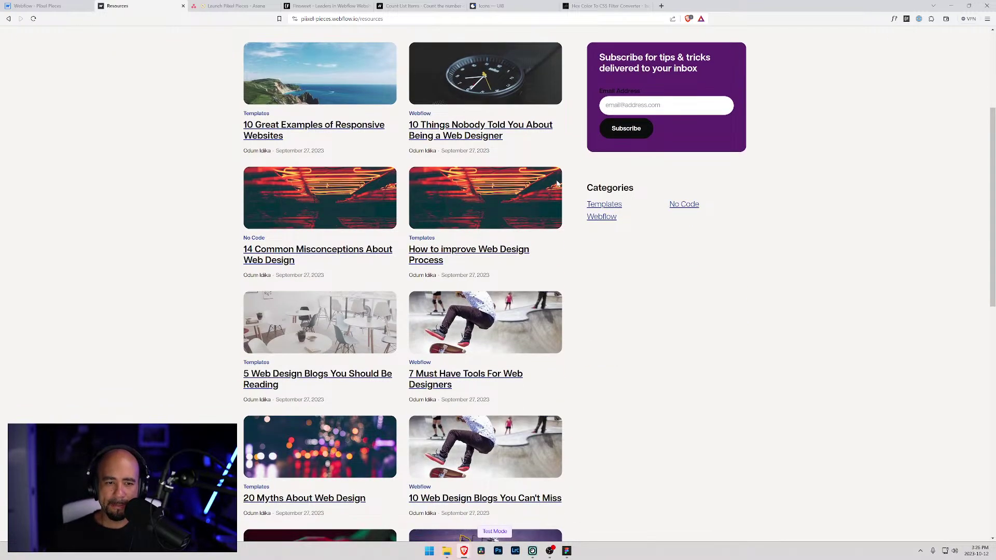
{"action": "scroll", "coordinate": [557, 184], "scroll_direction": "down", "scroll_amount": 4}
{"action": "scroll", "coordinate": [179, 187], "scroll_direction": "up", "scroll_amount": 1}
{"action": "scroll", "coordinate": [197, 187], "scroll_direction": "down", "scroll_amount": 4}
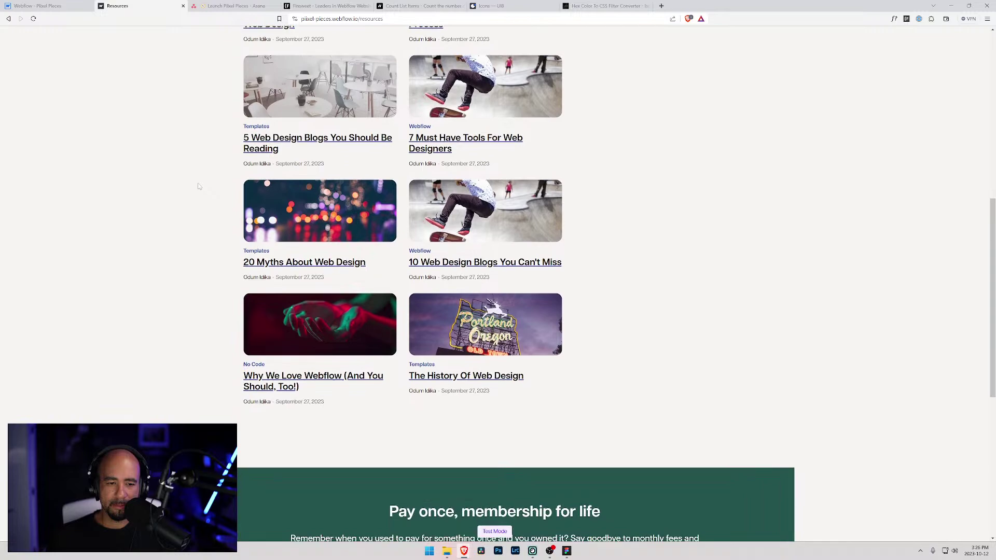
{"action": "scroll", "coordinate": [198, 186], "scroll_direction": "up", "scroll_amount": 6}
{"action": "scroll", "coordinate": [304, 188], "scroll_direction": "up", "scroll_amount": 3}
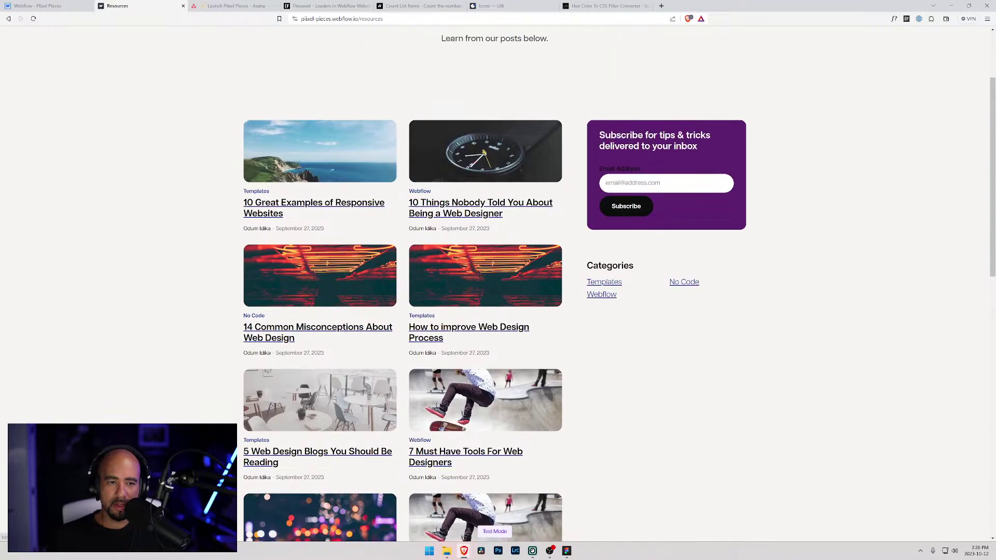
- Open the '10 Great Examples of Responsive Websites' post, then go back to Resources
{"action": "left_click", "coordinate": [297, 206]}
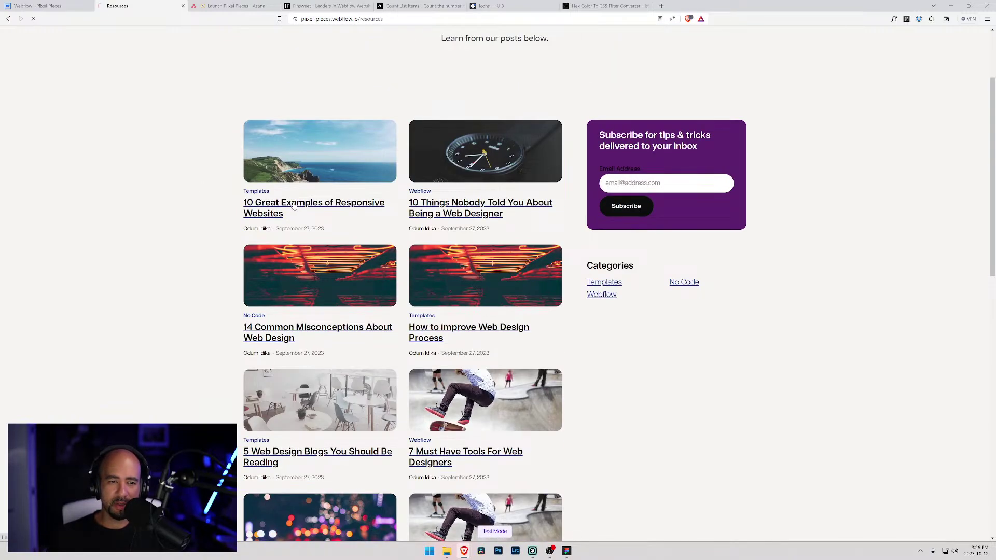
{"action": "scroll", "coordinate": [333, 206], "scroll_direction": "down", "scroll_amount": 9}
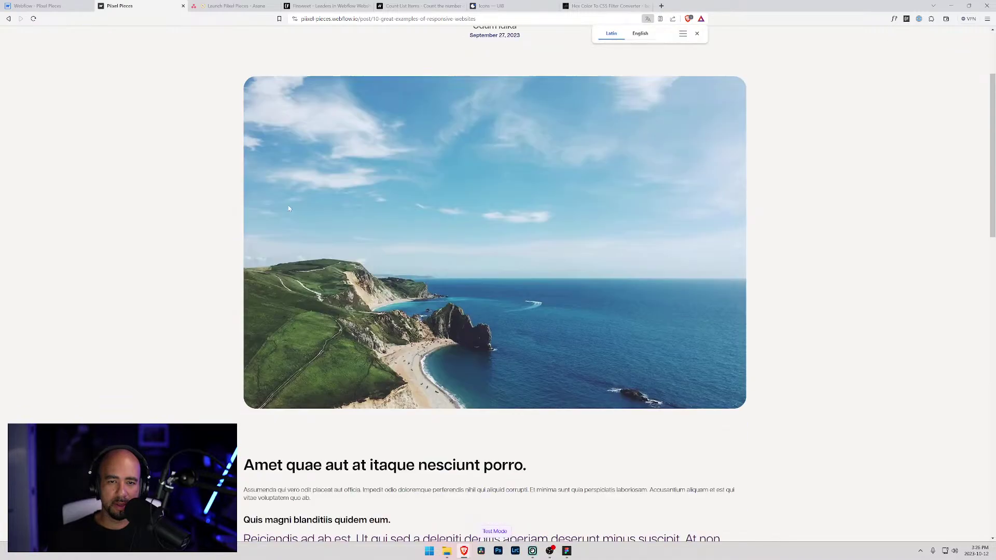
{"action": "scroll", "coordinate": [307, 198], "scroll_direction": "down", "scroll_amount": 6}
{"action": "scroll", "coordinate": [306, 198], "scroll_direction": "up", "scroll_amount": 15}
{"action": "key", "text": "alt+Left"}
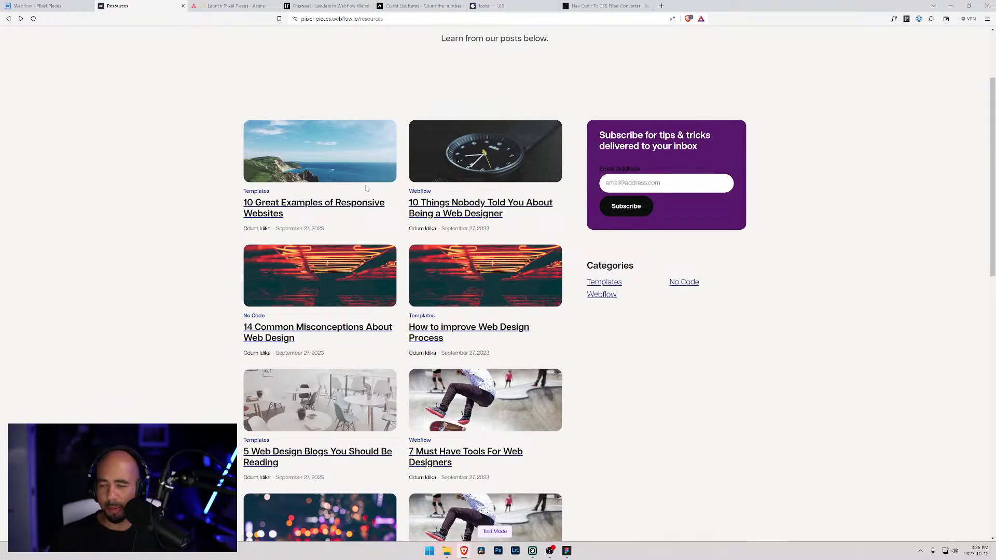
- Submit the subscribe form with an empty email, then close Webflow's publish options
{"action": "scroll", "coordinate": [561, 203], "scroll_direction": "up", "scroll_amount": 3}
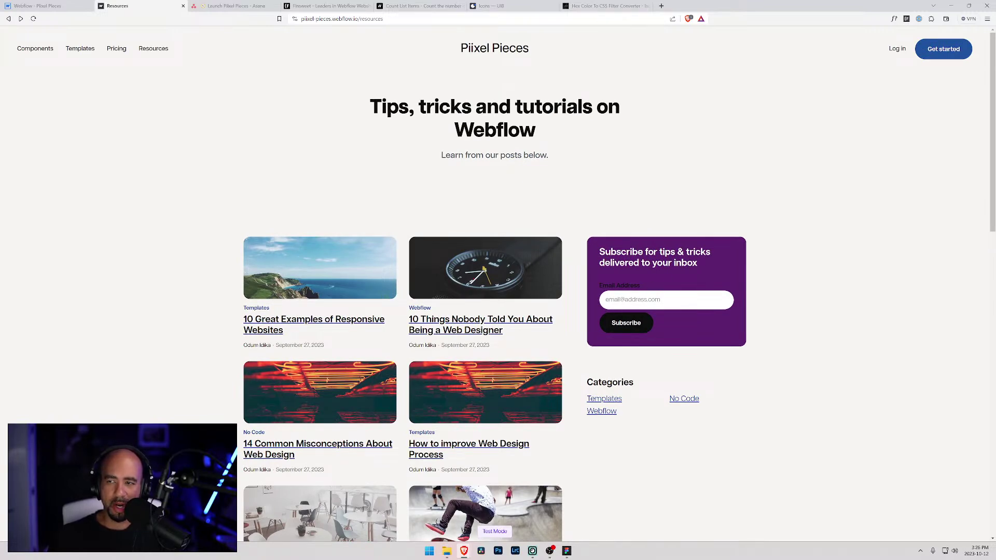
{"action": "left_click", "coordinate": [635, 323]}
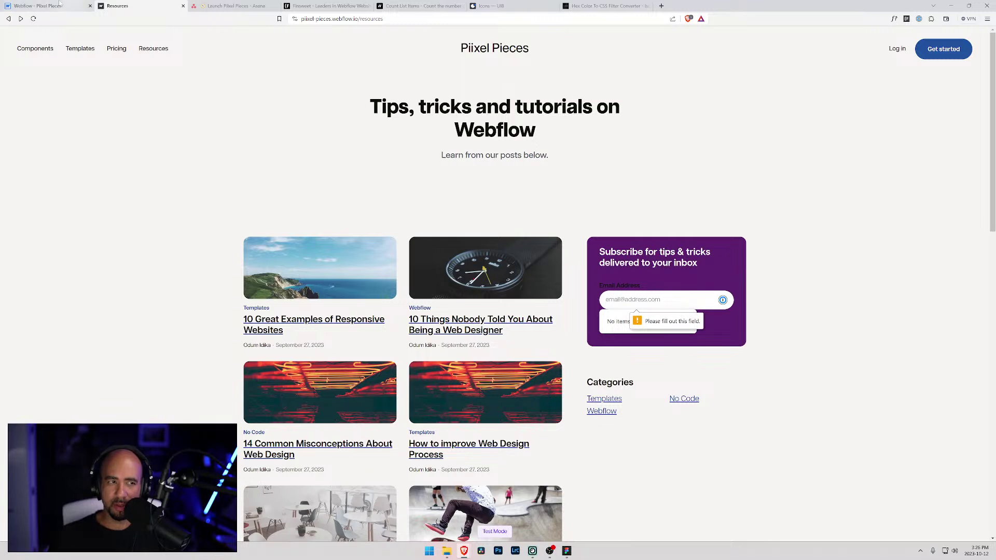
{"action": "left_click", "coordinate": [63, 4]}
{"action": "left_click", "coordinate": [890, 174]}
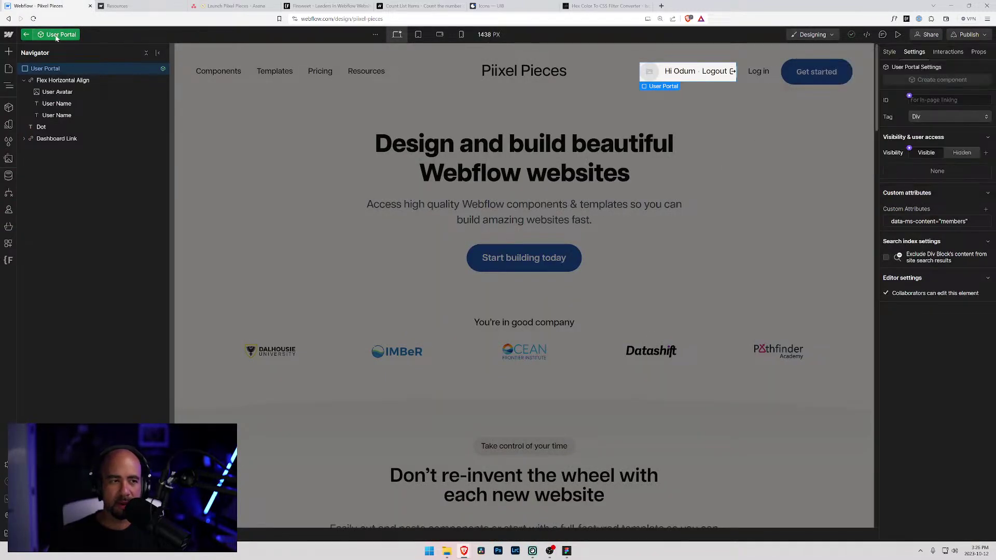
- Exit User Portal editing and open the Add Subscriber to MailChimp logic flow
{"action": "left_click", "coordinate": [27, 34]}
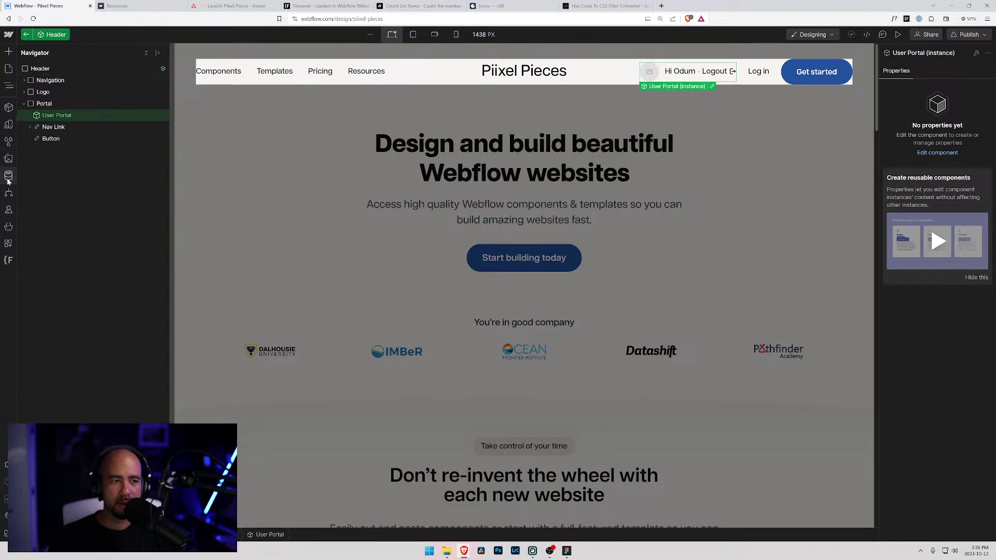
{"action": "left_click", "coordinate": [9, 176]}
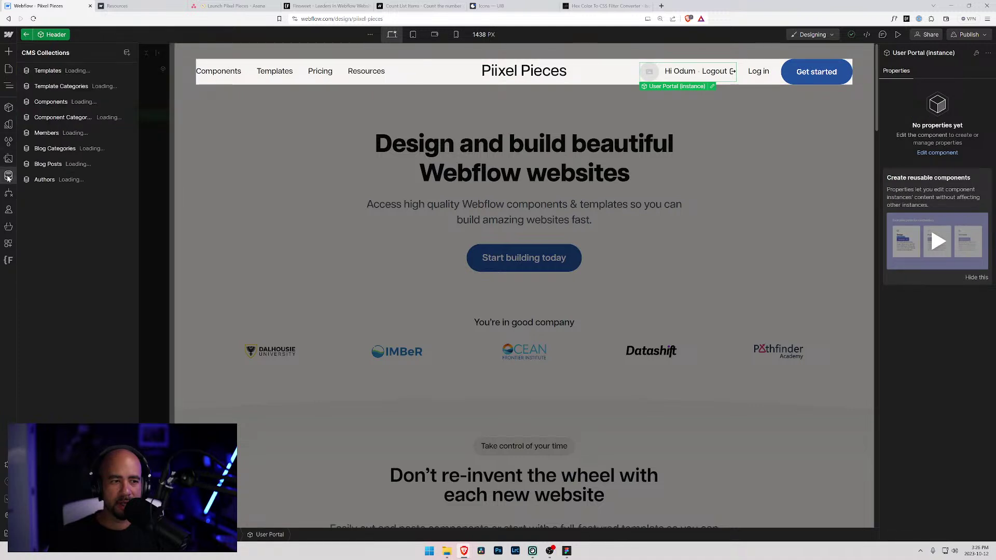
{"action": "left_click", "coordinate": [8, 69]}
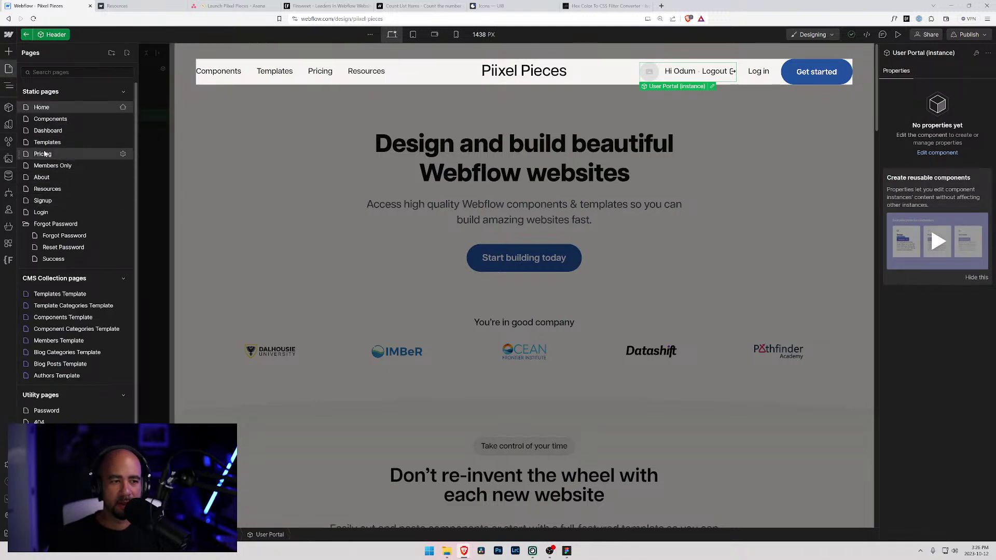
{"action": "left_click", "coordinate": [8, 193]}
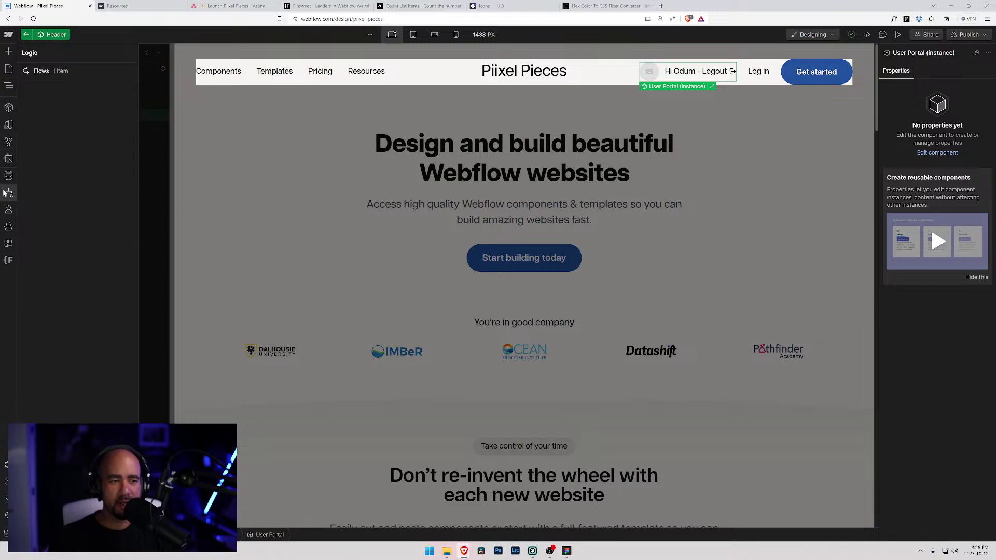
{"action": "left_click", "coordinate": [8, 193]}
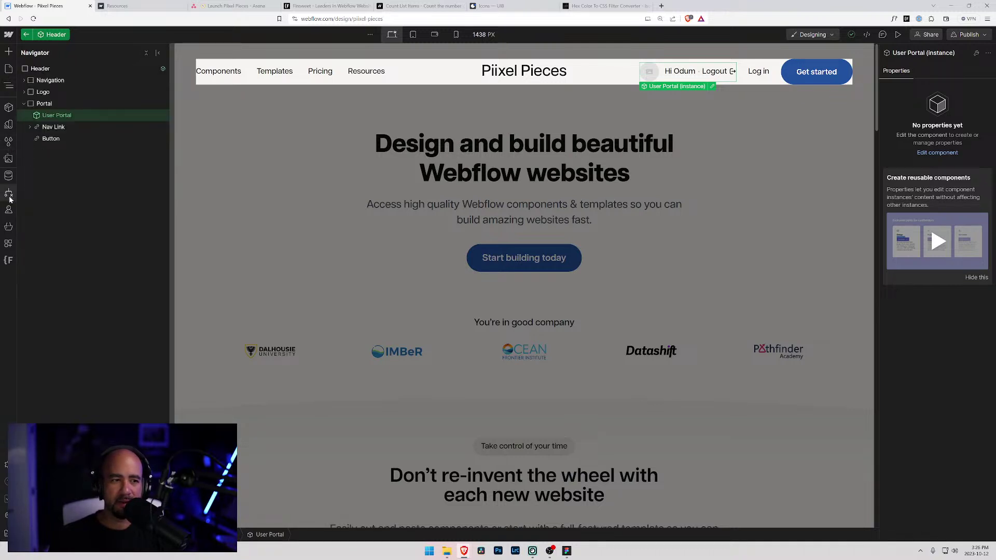
{"action": "left_click", "coordinate": [8, 193]}
{"action": "left_click", "coordinate": [47, 71]}
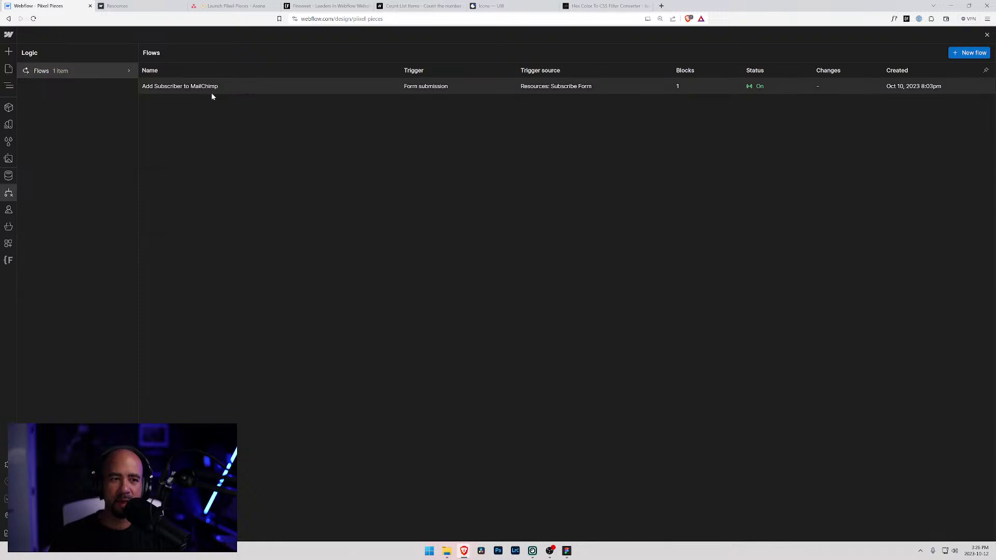
{"action": "left_click", "coordinate": [629, 91]}
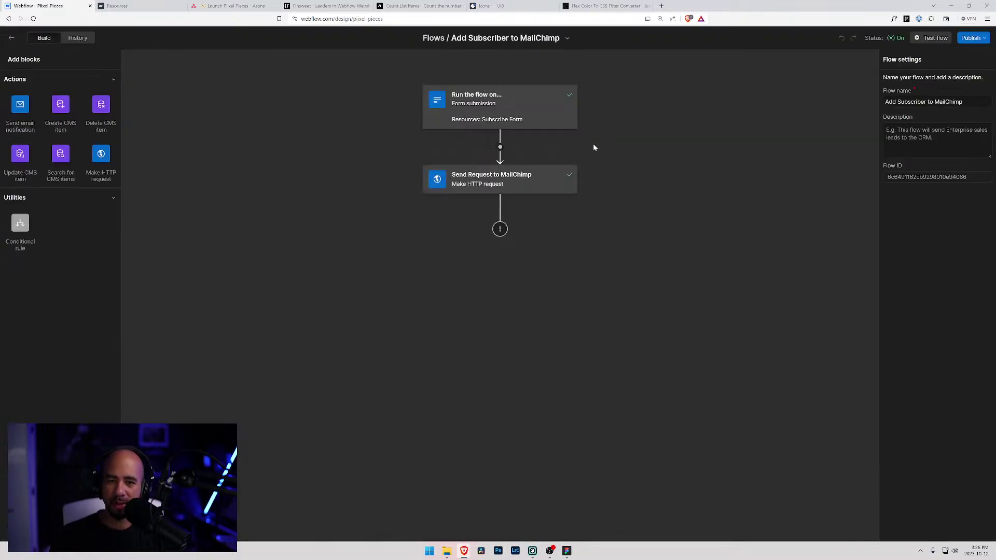
- Review the flow's form submission trigger and the MailChimp HTTP request URL and body
{"action": "left_click", "coordinate": [492, 99]}
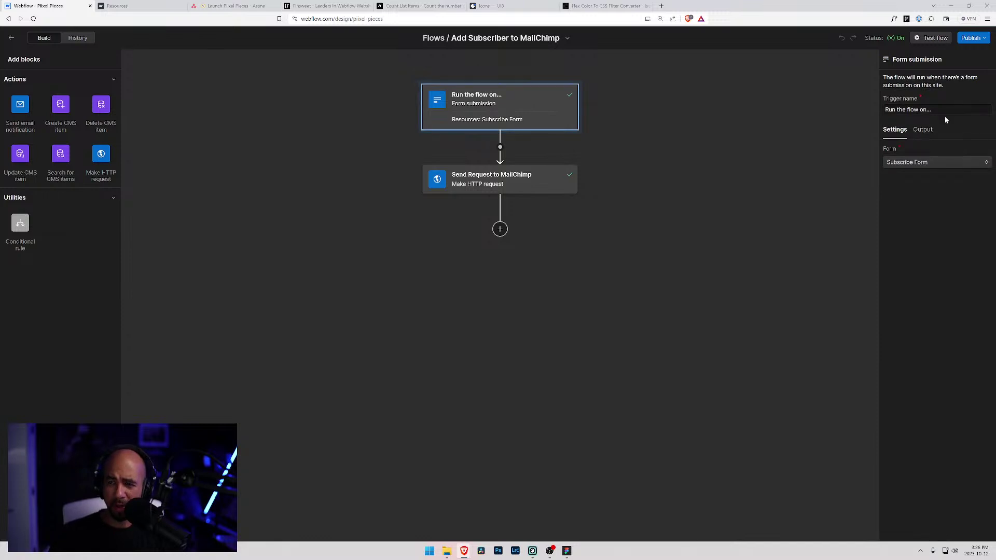
{"action": "left_click", "coordinate": [568, 183]}
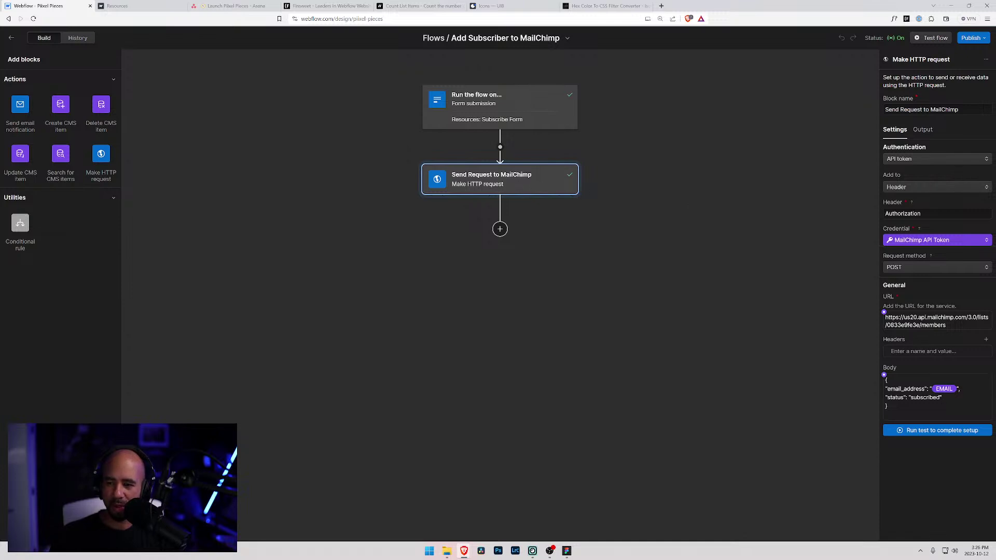
{"action": "left_click_drag", "start_coordinate": [948, 325], "coordinate": [872, 317]}
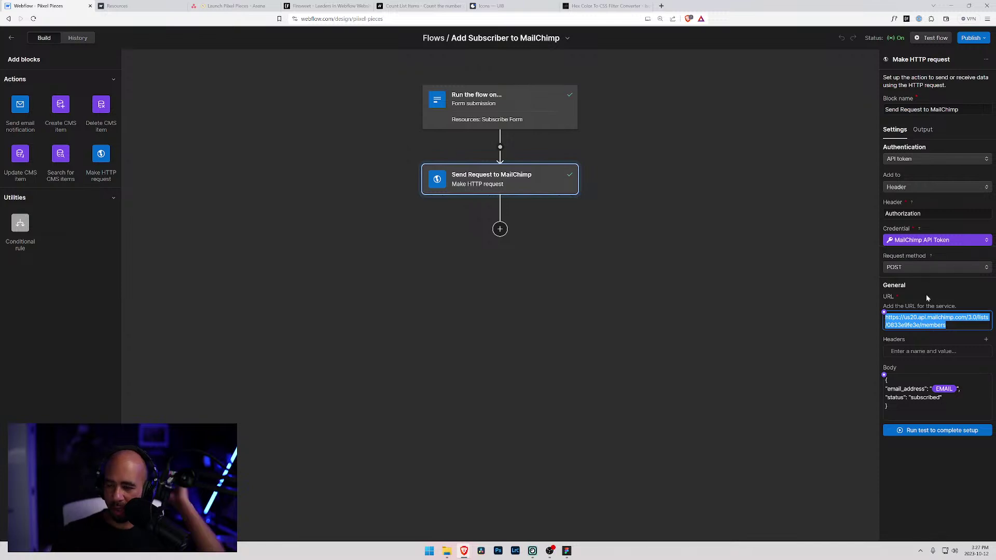
{"action": "left_click_drag", "start_coordinate": [889, 406], "coordinate": [882, 386]}
{"action": "left_click", "coordinate": [888, 406]}
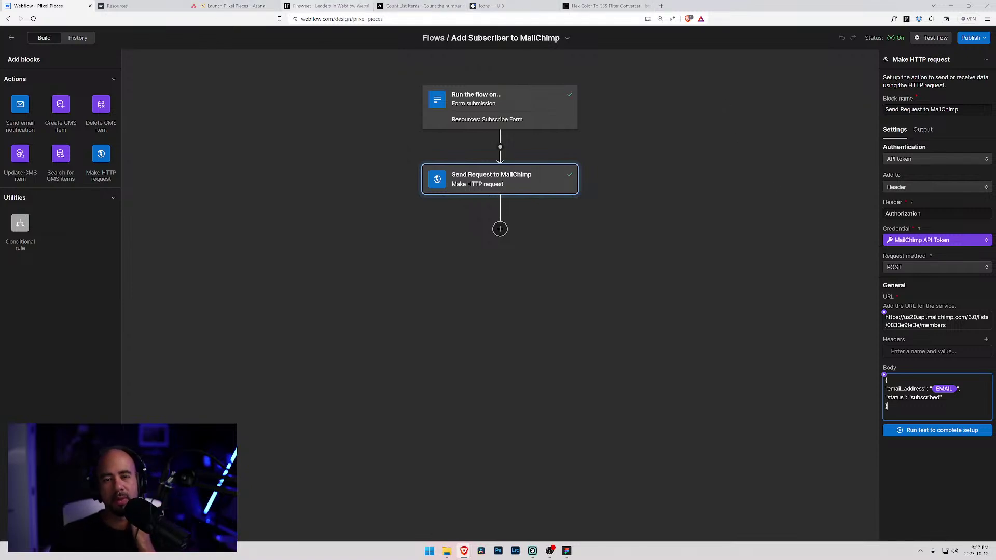
{"action": "left_click", "coordinate": [141, 5]}
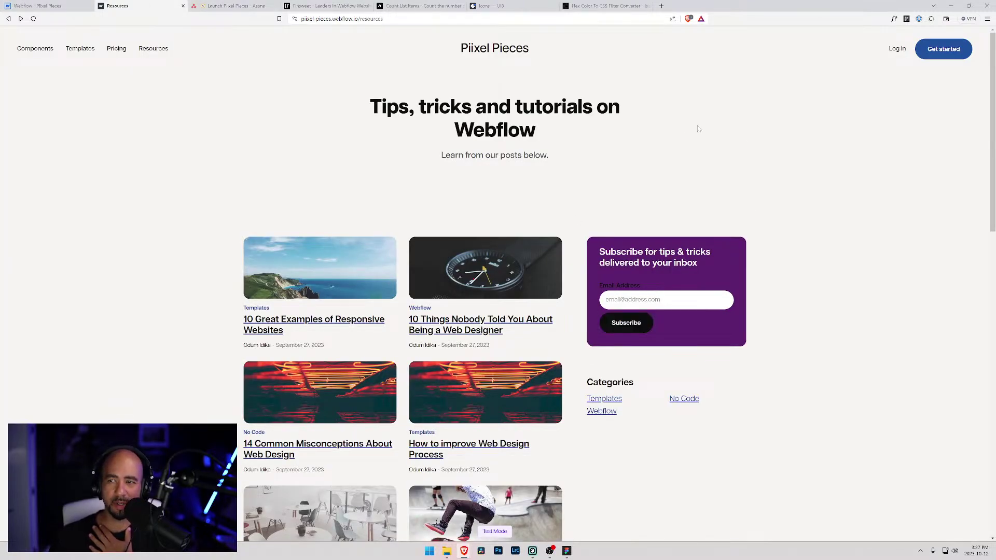
{"action": "left_click", "coordinate": [44, 6]}
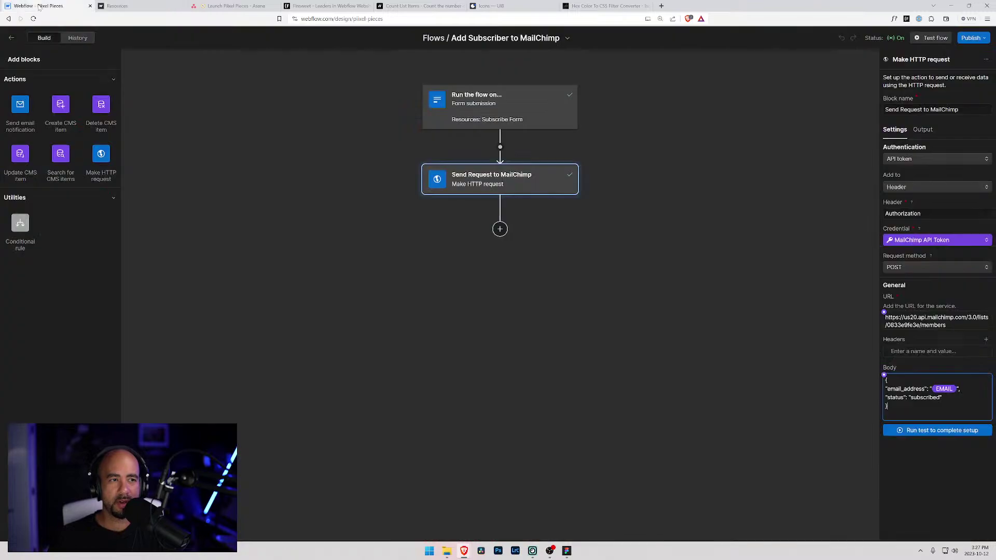
- From the live Resources page, check the login page's links to the signup and password-reset pages
{"action": "left_click", "coordinate": [141, 5]}
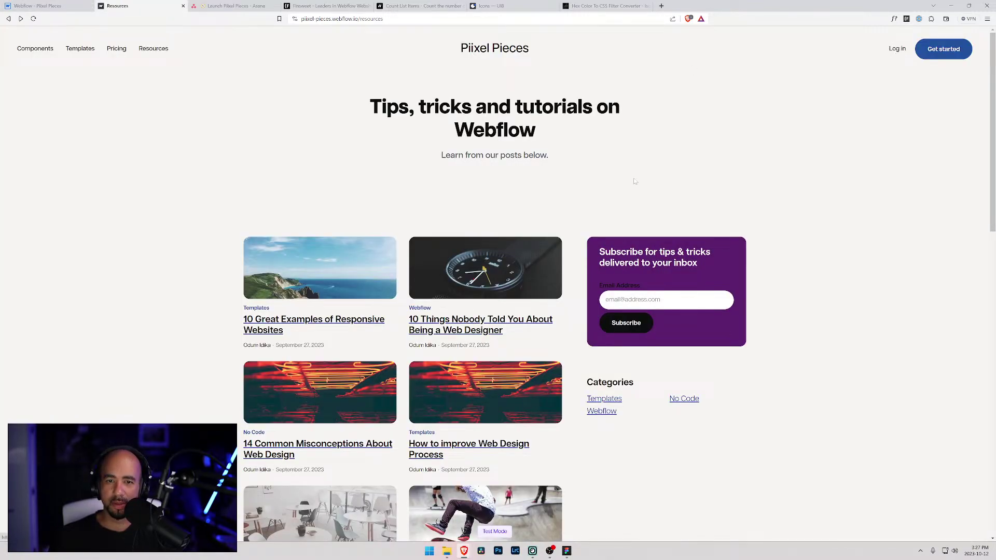
{"action": "scroll", "coordinate": [571, 176], "scroll_direction": "down", "scroll_amount": 15}
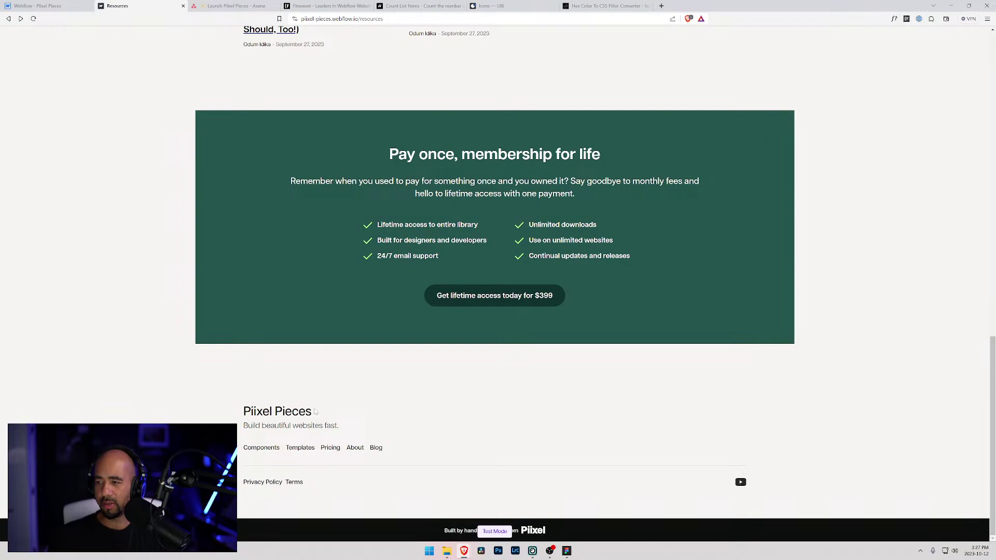
{"action": "scroll", "coordinate": [390, 420], "scroll_direction": "up", "scroll_amount": 10}
{"action": "scroll", "coordinate": [390, 421], "scroll_direction": "up", "scroll_amount": 5}
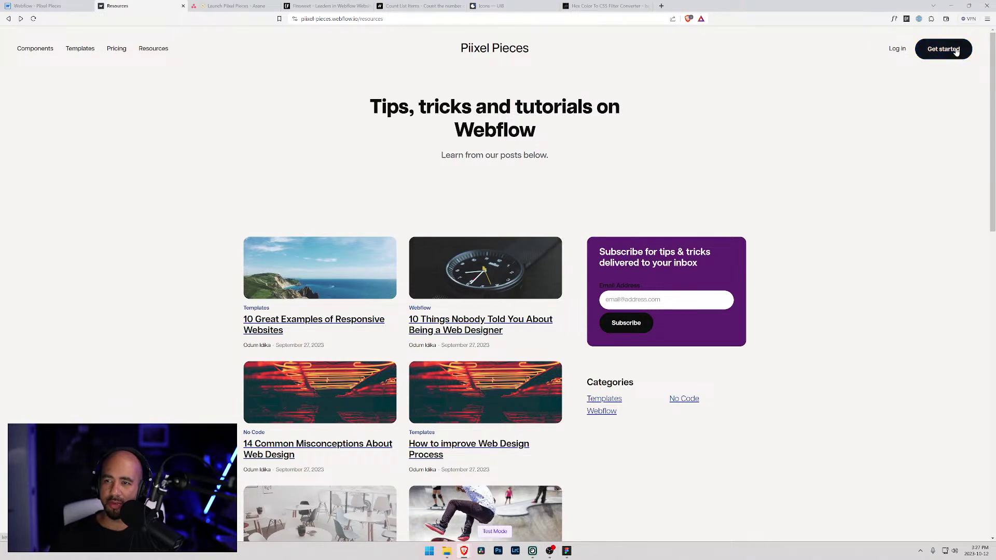
{"action": "left_click", "coordinate": [898, 50]}
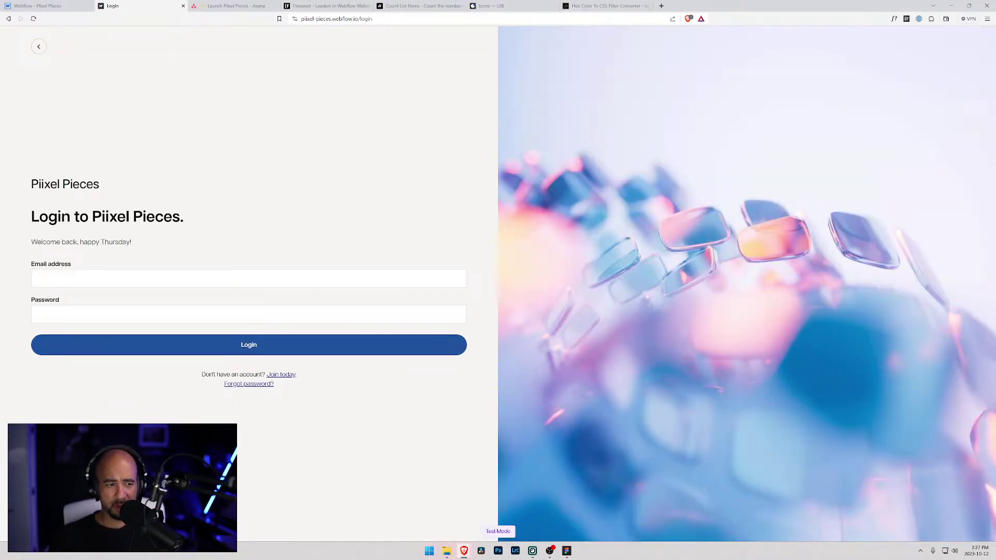
{"action": "left_click", "coordinate": [284, 375]}
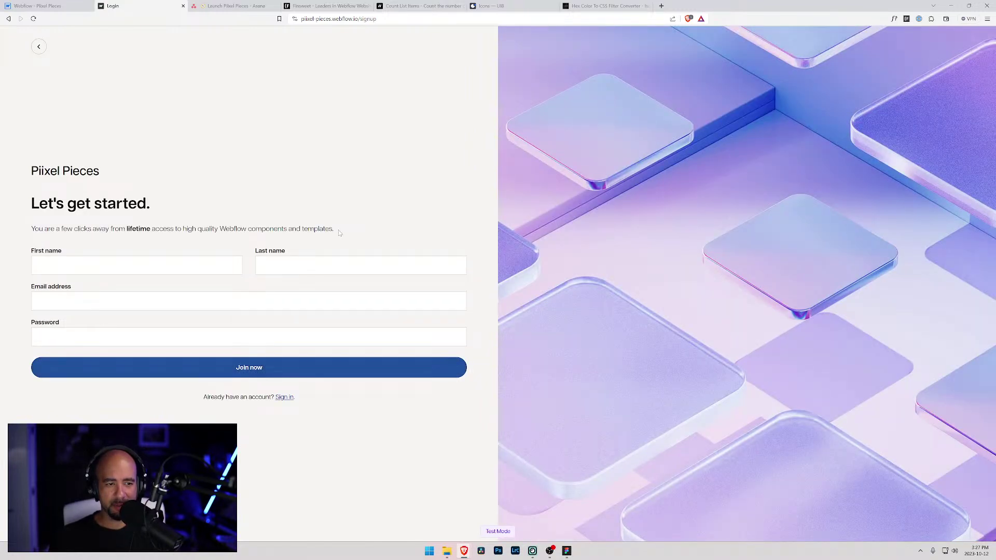
{"action": "left_click", "coordinate": [285, 397]}
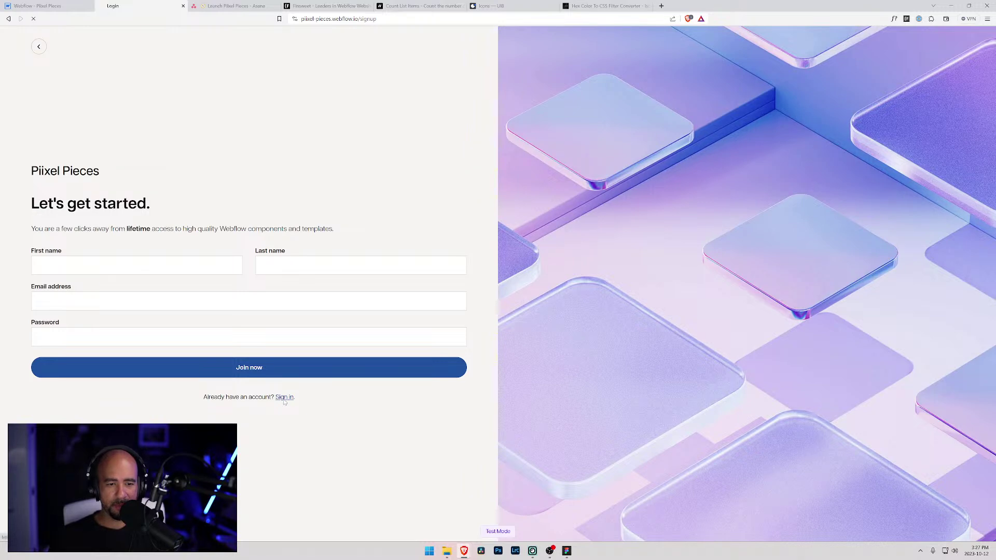
{"action": "left_click", "coordinate": [249, 387]}
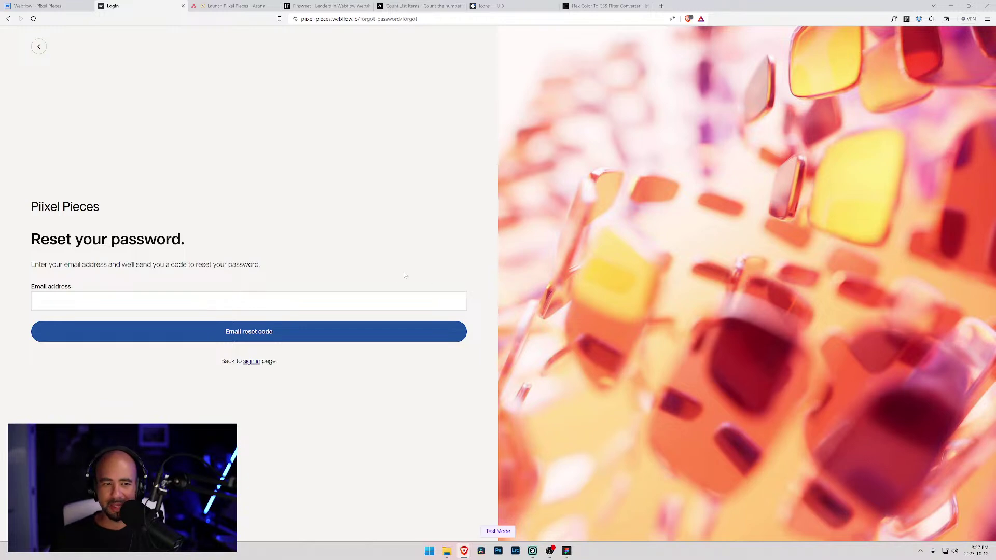
{"action": "key", "text": "alt+Left"}
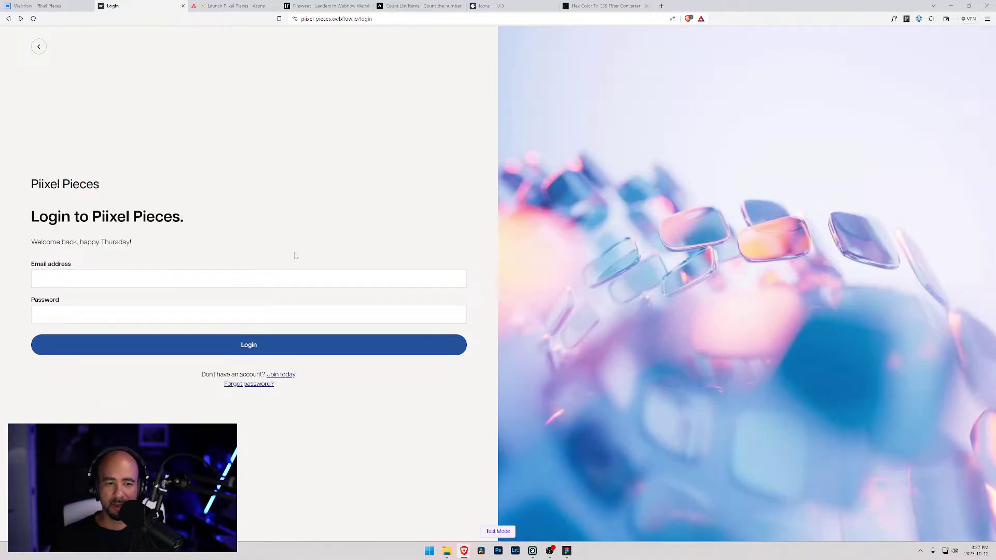
{"action": "key", "text": "alt+Left"}
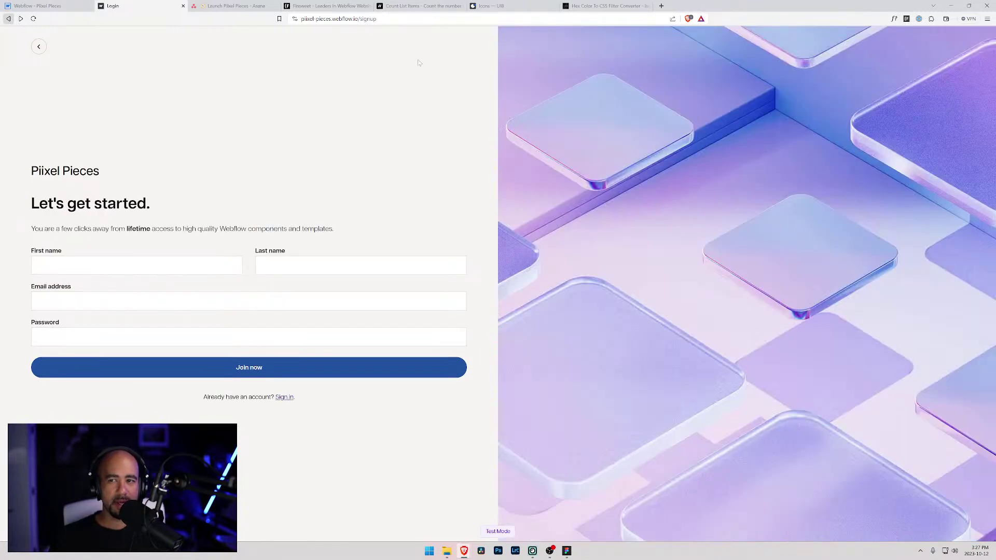
- Confirm Get started and the $399 lifetime access offer on the home page both open signup
{"action": "left_click", "coordinate": [39, 48]}
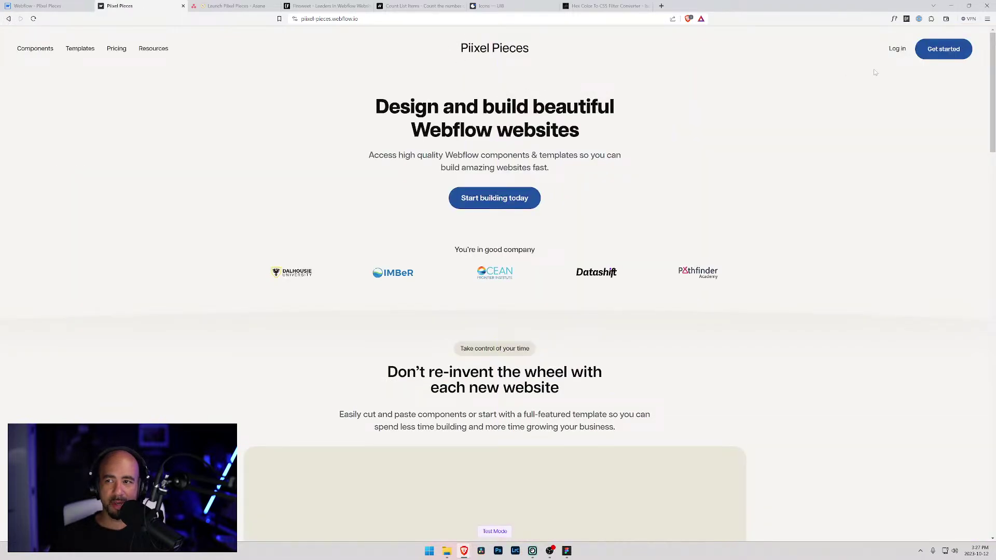
{"action": "left_click", "coordinate": [944, 49]}
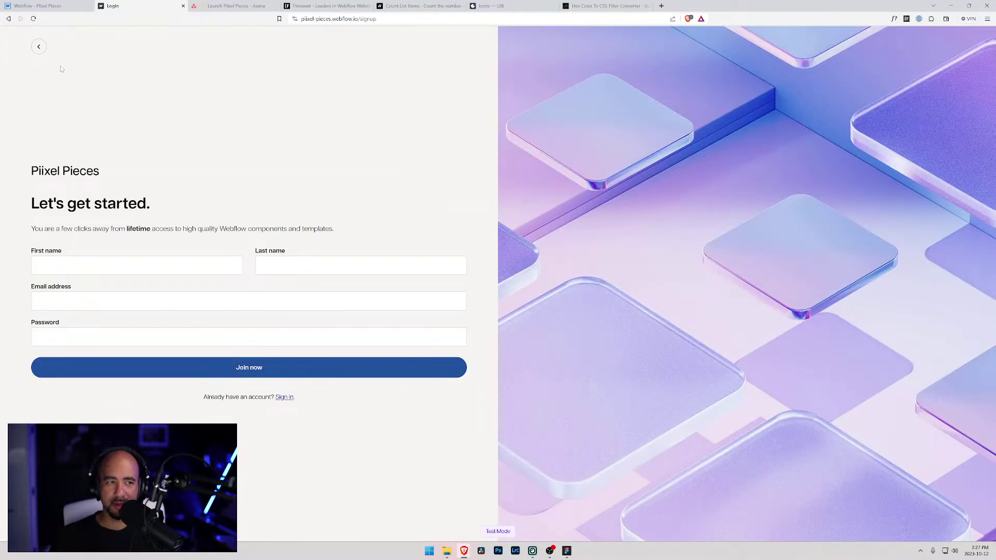
{"action": "left_click", "coordinate": [38, 48]}
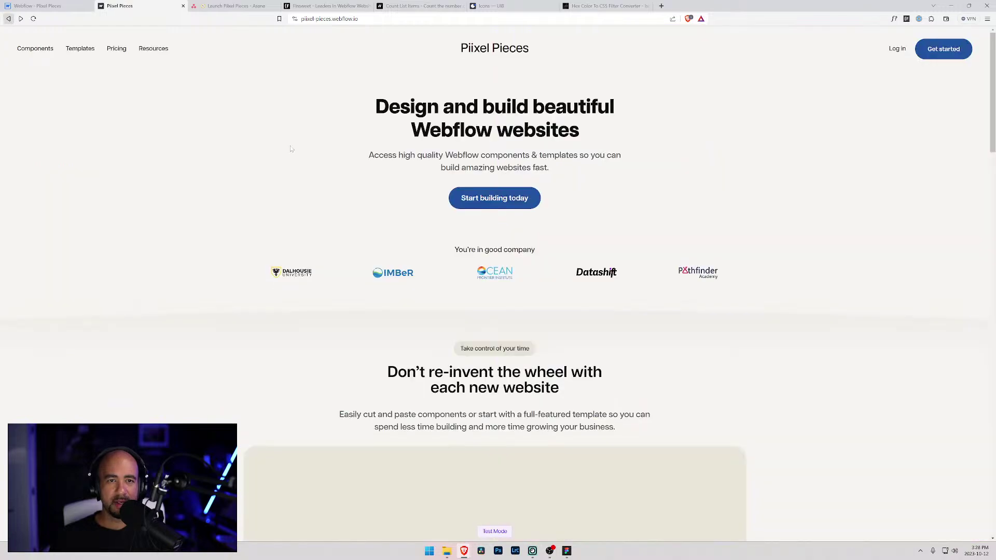
{"action": "left_click", "coordinate": [944, 49]}
{"action": "left_click", "coordinate": [39, 48]}
{"action": "scroll", "coordinate": [548, 222], "scroll_direction": "down", "scroll_amount": 6}
{"action": "scroll", "coordinate": [548, 221], "scroll_direction": "down", "scroll_amount": 10}
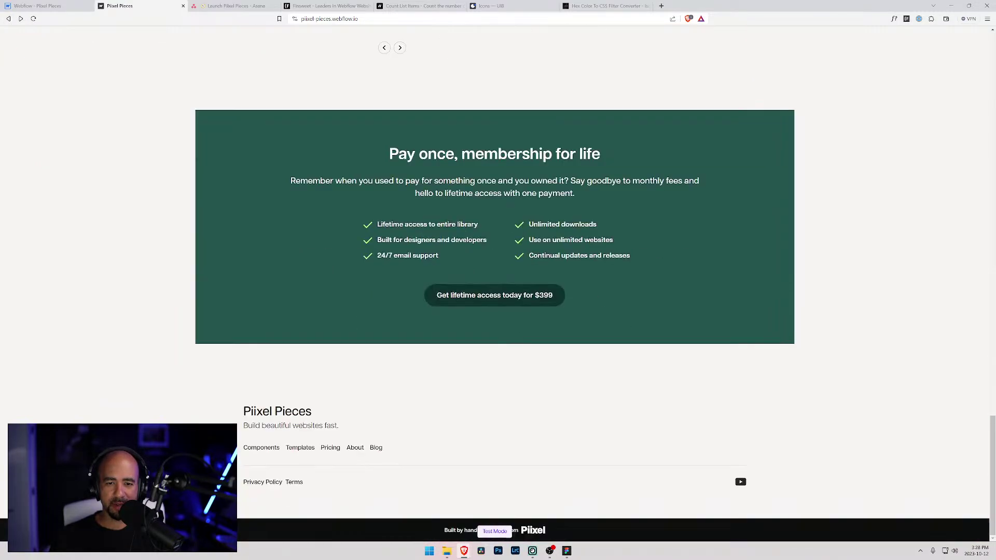
{"action": "left_click", "coordinate": [478, 295]}
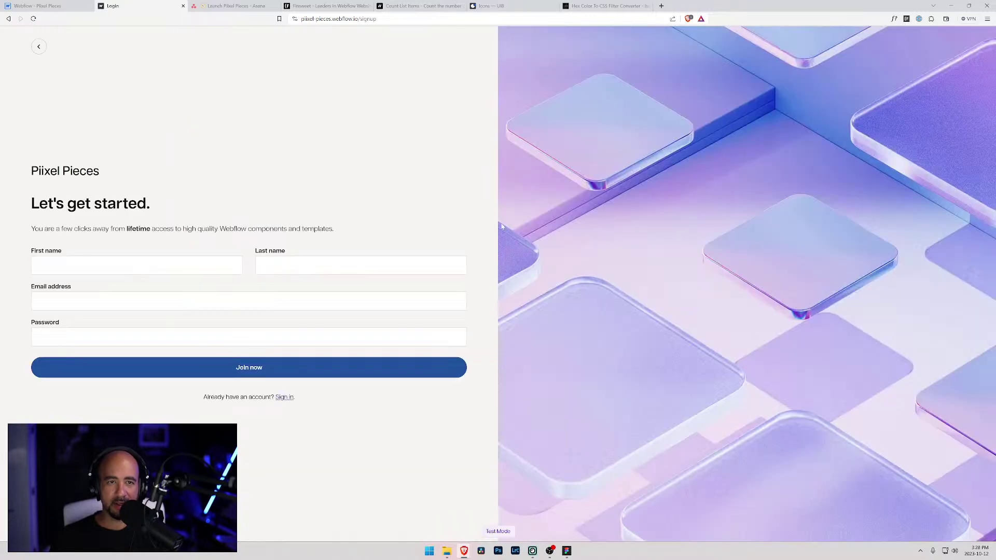
{"action": "key", "text": "alt+Left"}
{"action": "scroll", "coordinate": [900, 138], "scroll_direction": "up", "scroll_amount": 12}
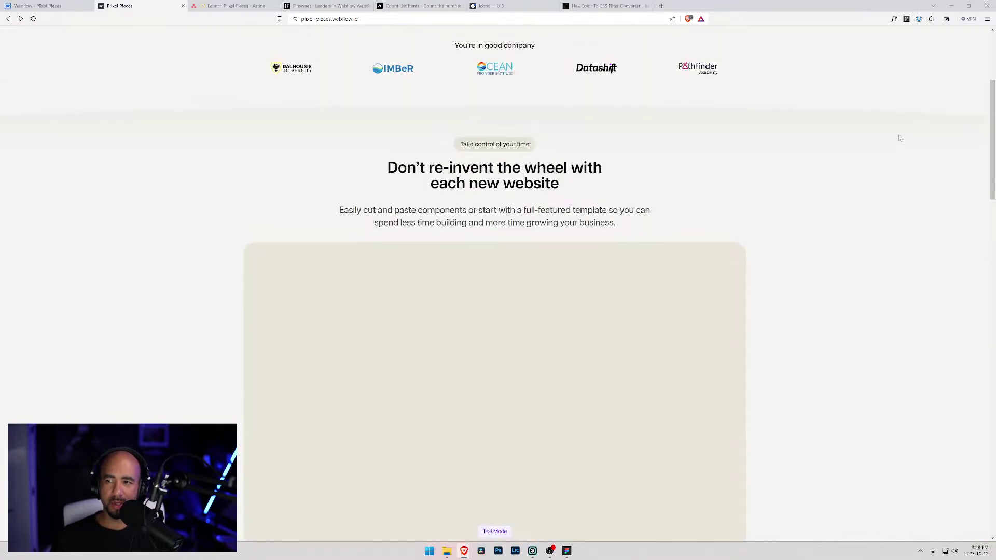
{"action": "scroll", "coordinate": [900, 138], "scroll_direction": "up", "scroll_amount": 4}
- On the signup page, enter first name Tester, last name Testy and a test email address
{"action": "left_click", "coordinate": [944, 49]}
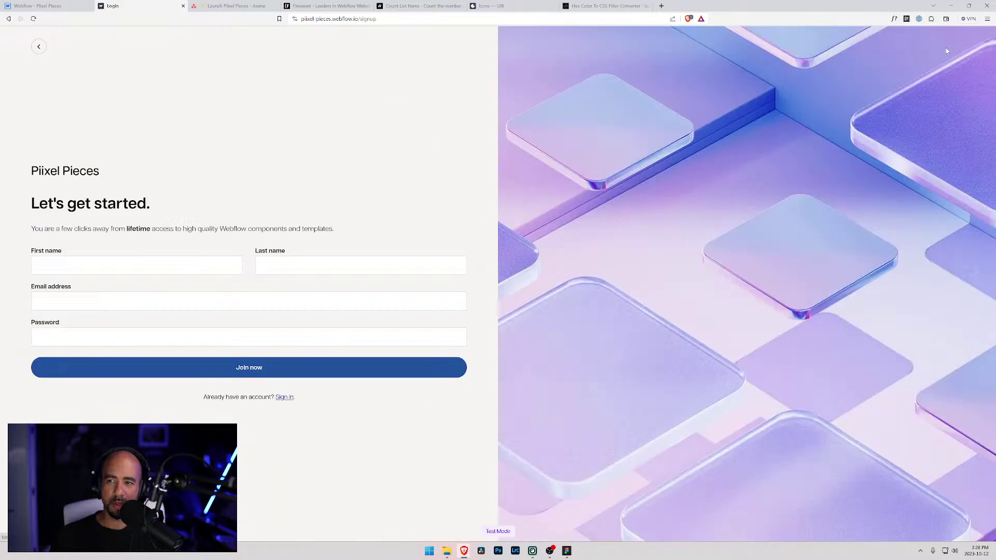
{"action": "left_click", "coordinate": [136, 266]}
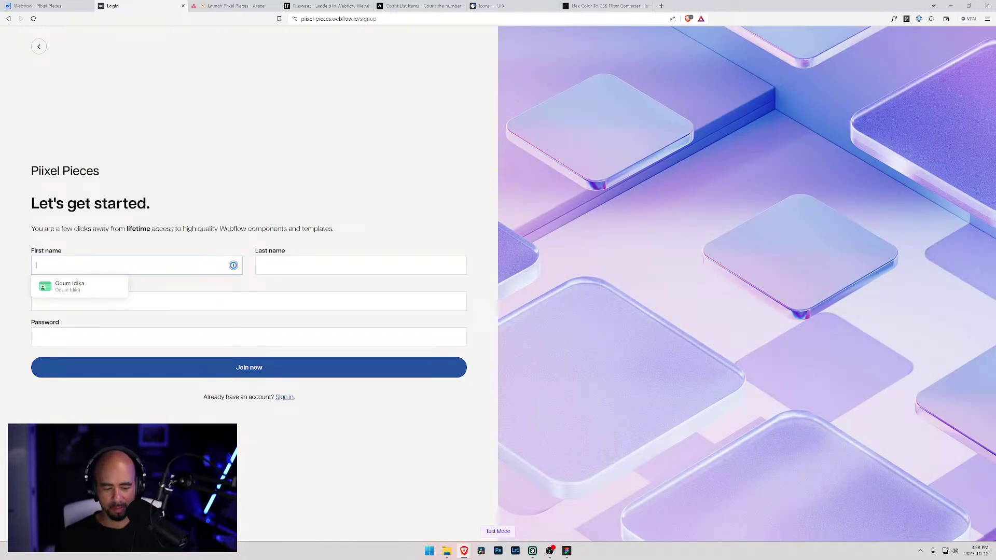
{"action": "type", "text": "Tester"}
{"action": "key", "text": "Tab"}
{"action": "type", "text": "Testy"}
{"action": "key", "text": "Tab"}
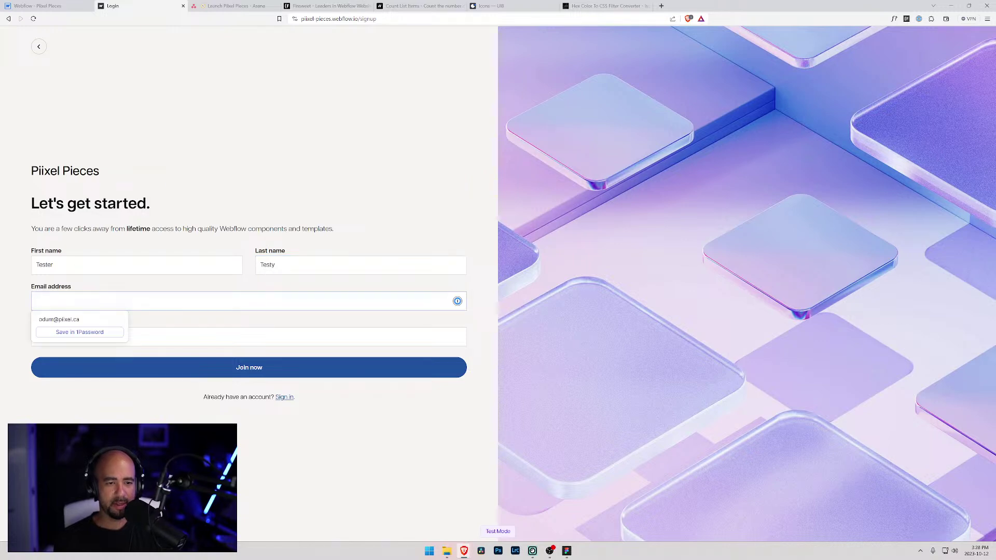
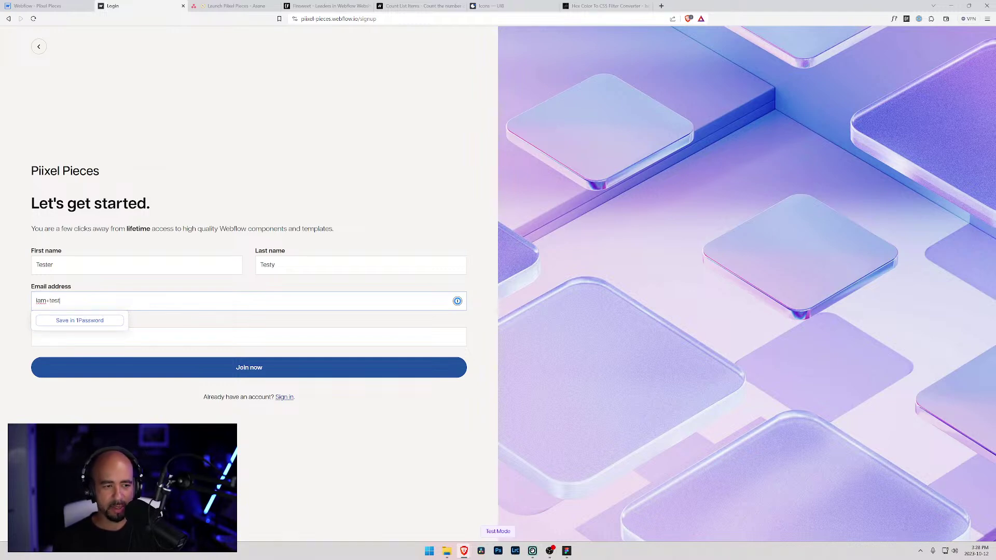
{"action": "key", "text": "Tab"}
{"action": "type", "text": "tes"}
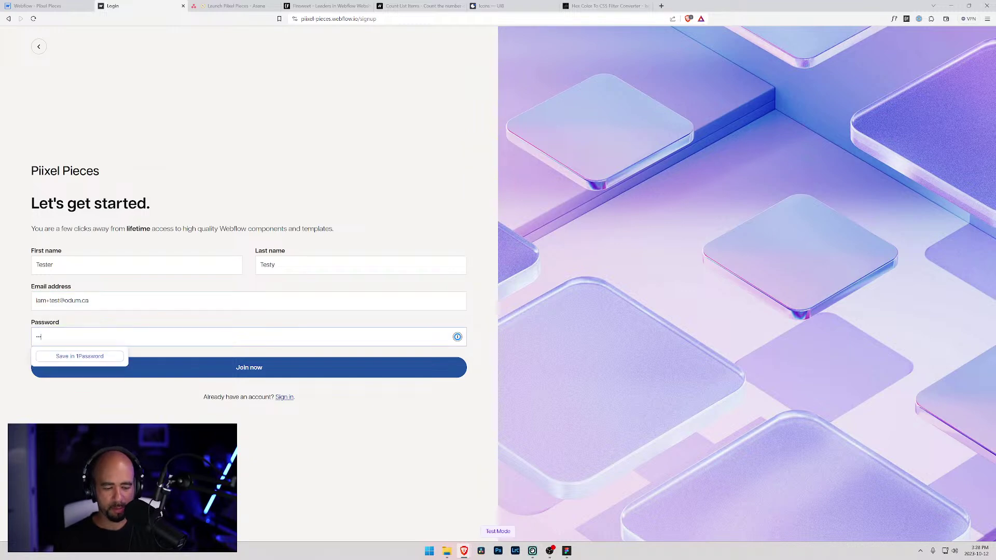
{"action": "left_click", "coordinate": [282, 370]}
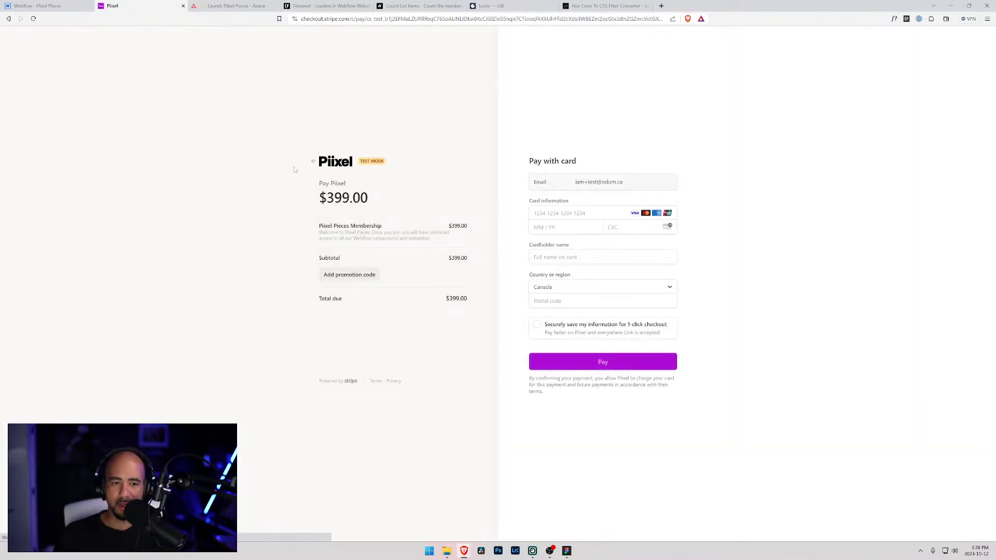
{"action": "left_click", "coordinate": [581, 213]}
{"action": "type", "text": "4"}
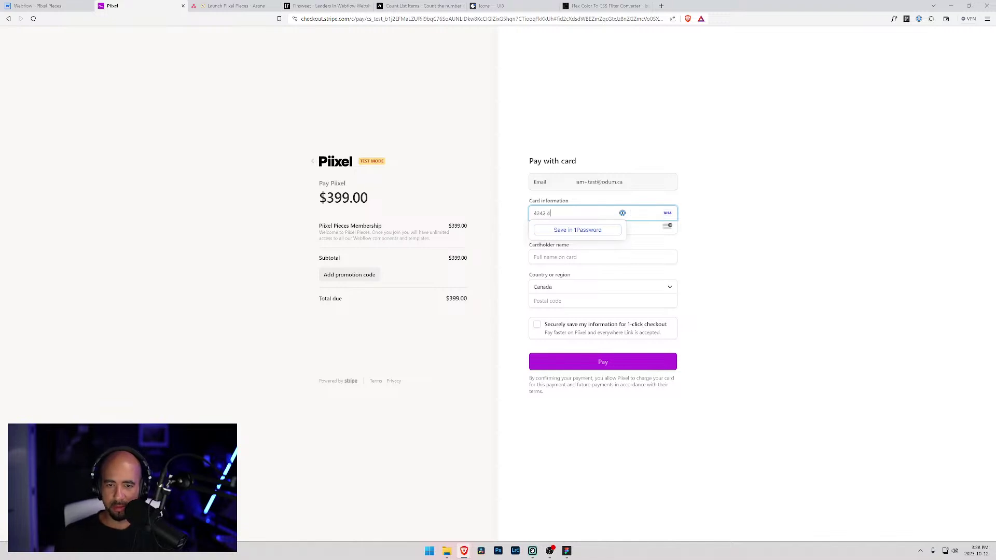
{"action": "type", "text": "242"}
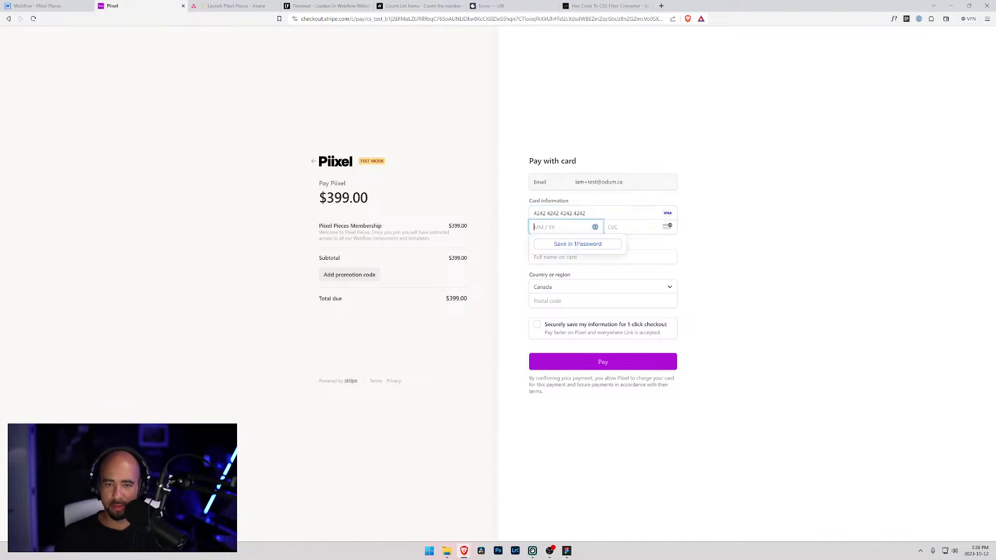
{"action": "type", "text": "42424242424201 /"}
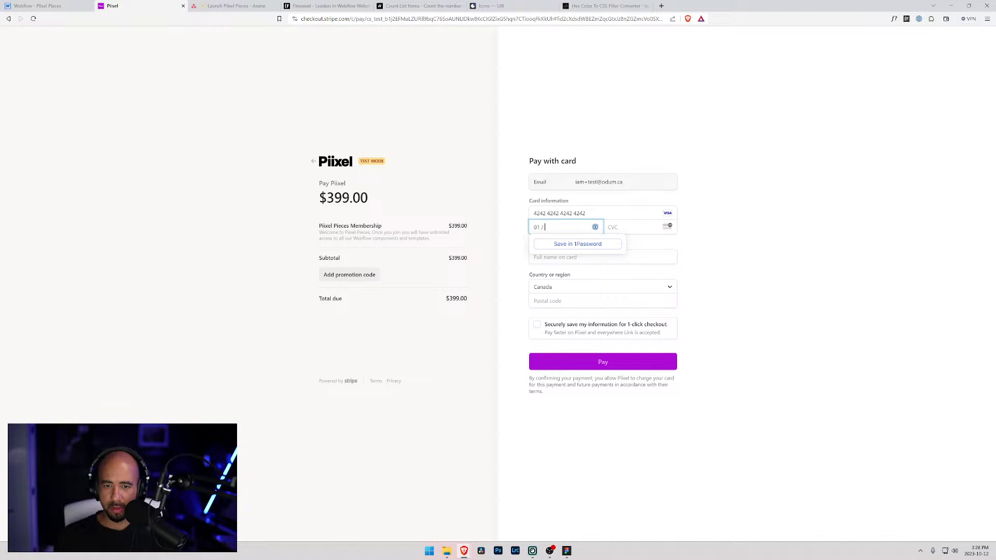
{"action": "type", "text": "25"}
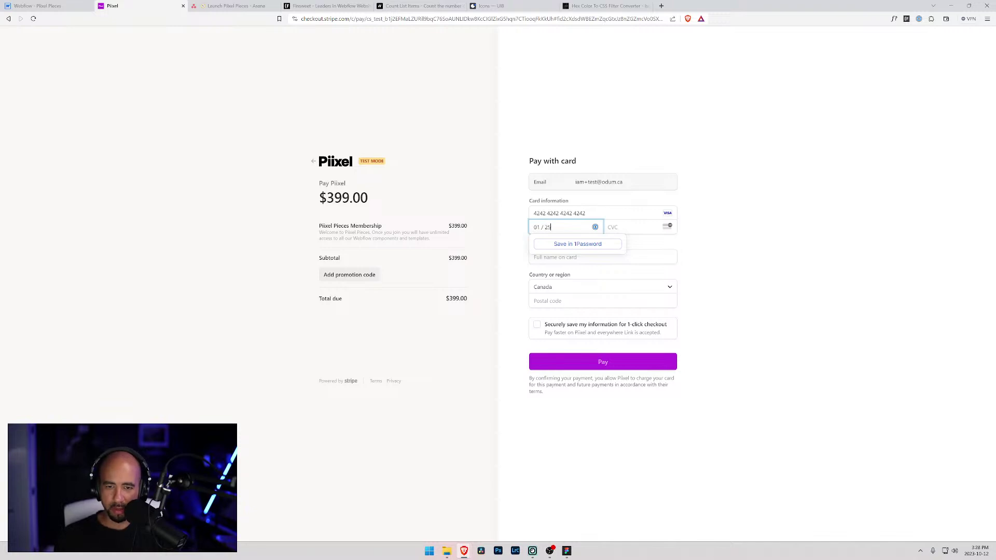
{"action": "type", "text": "123"}
- Fill in the cardholder name and postal code, then pay the $399.00 membership
{"action": "key", "text": "Tab"}
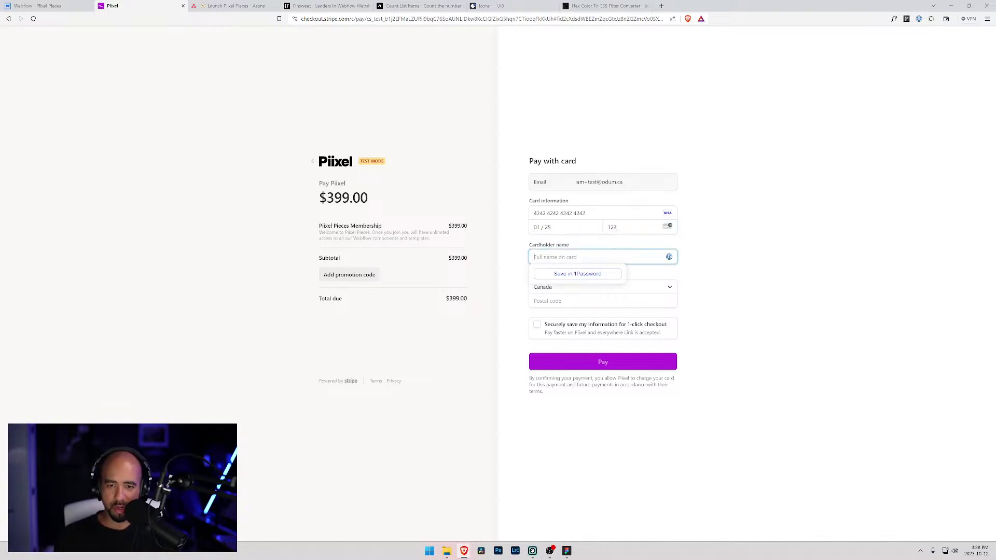
{"action": "key", "text": "Tab"}
{"action": "key", "text": "Tab"}
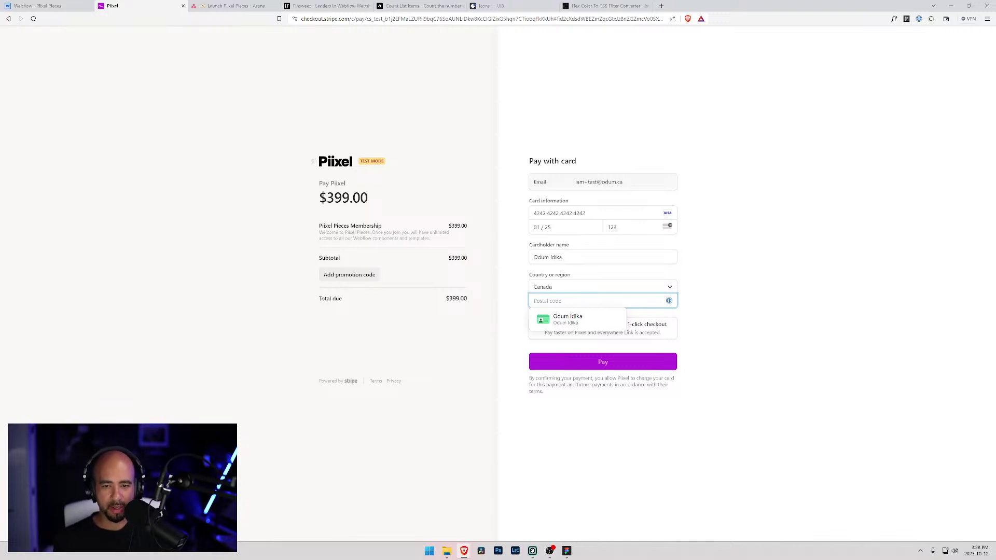
{"action": "type", "text": "H1H 2K2"}
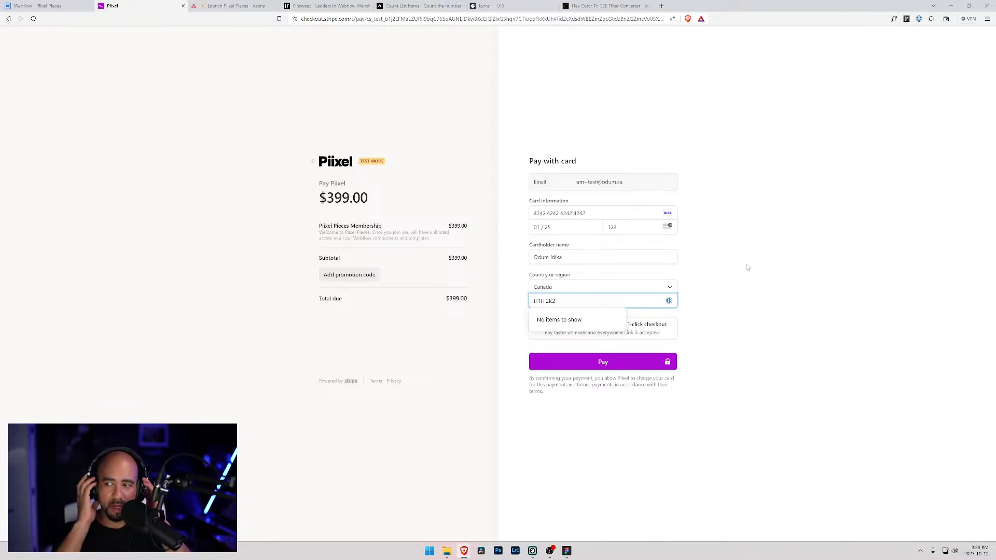
{"action": "left_click", "coordinate": [741, 280]}
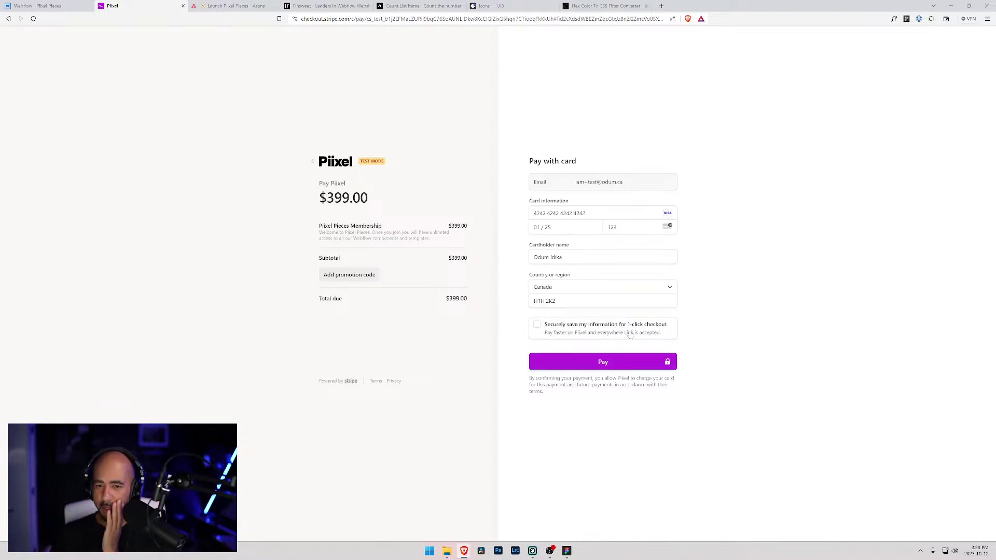
{"action": "left_click", "coordinate": [586, 365]}
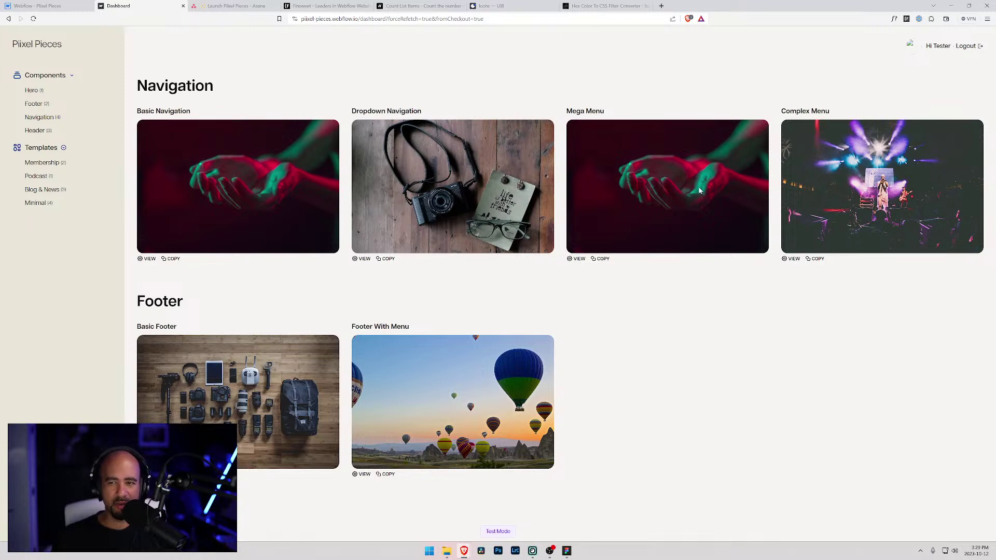
- Review the member dashboard and the Tester profile page, then move to the Launch Piixel Pieces Asana project
{"action": "left_click_drag", "start_coordinate": [136, 86], "coordinate": [213, 86]}
{"action": "left_click", "coordinate": [214, 86]}
{"action": "left_click_drag", "start_coordinate": [137, 83], "coordinate": [257, 98]}
{"action": "left_click", "coordinate": [256, 99]}
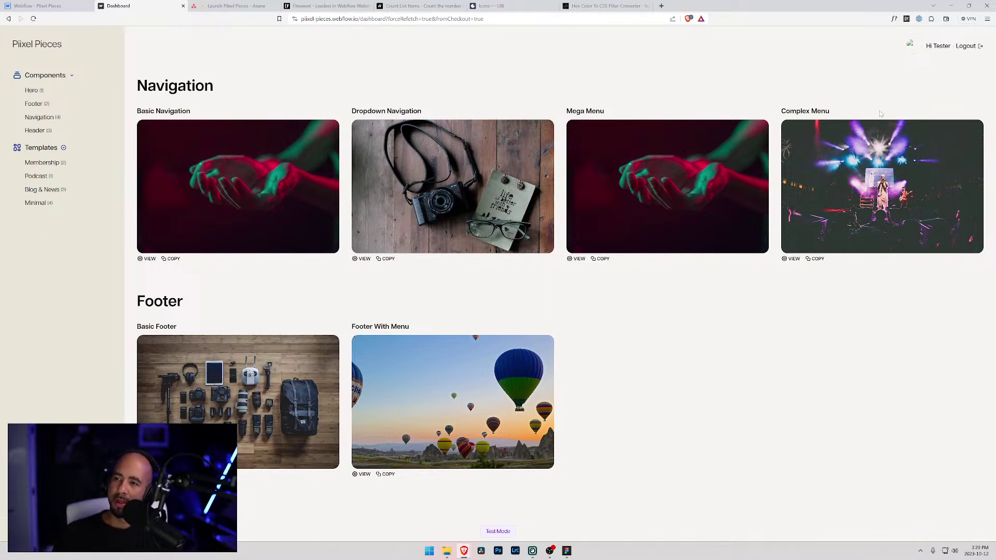
{"action": "left_click", "coordinate": [938, 47]}
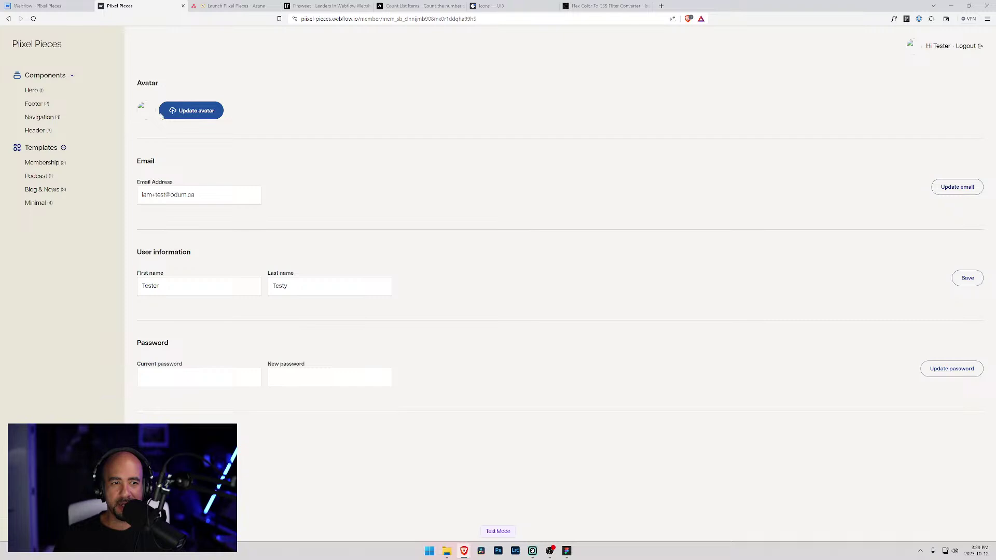
{"action": "left_click", "coordinate": [229, 6]}
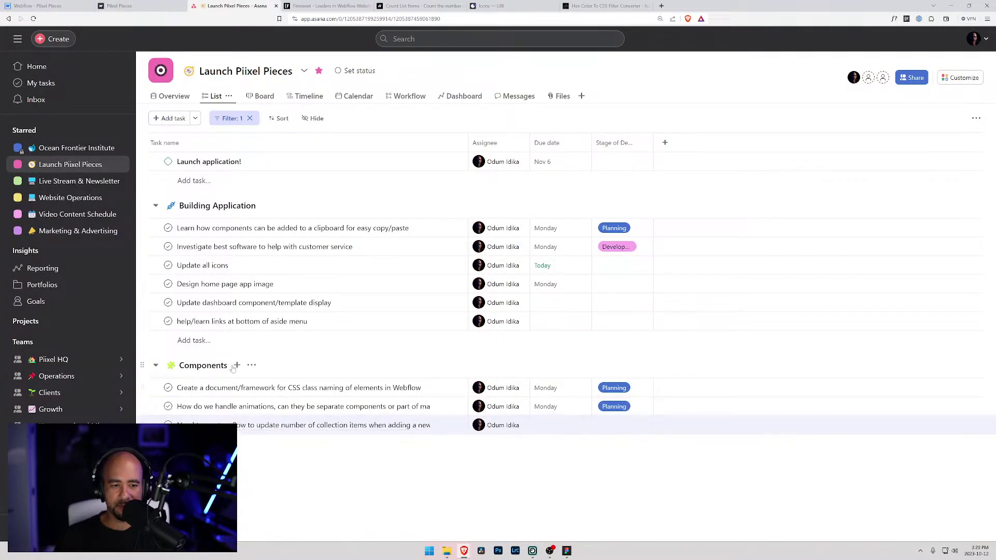
- Add the task 'Set up default avatar in Memberstack' and complete the help/learn links and Update all icons tasks
{"action": "key", "text": "Return"}
{"action": "type", "text": "Set up default avatar in Memberstack"}
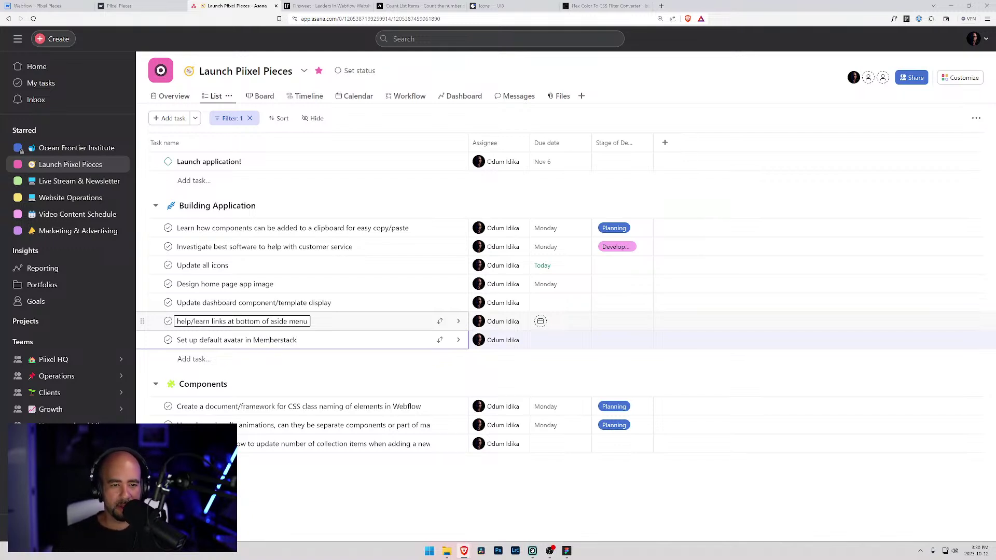
{"action": "left_click", "coordinate": [168, 321]}
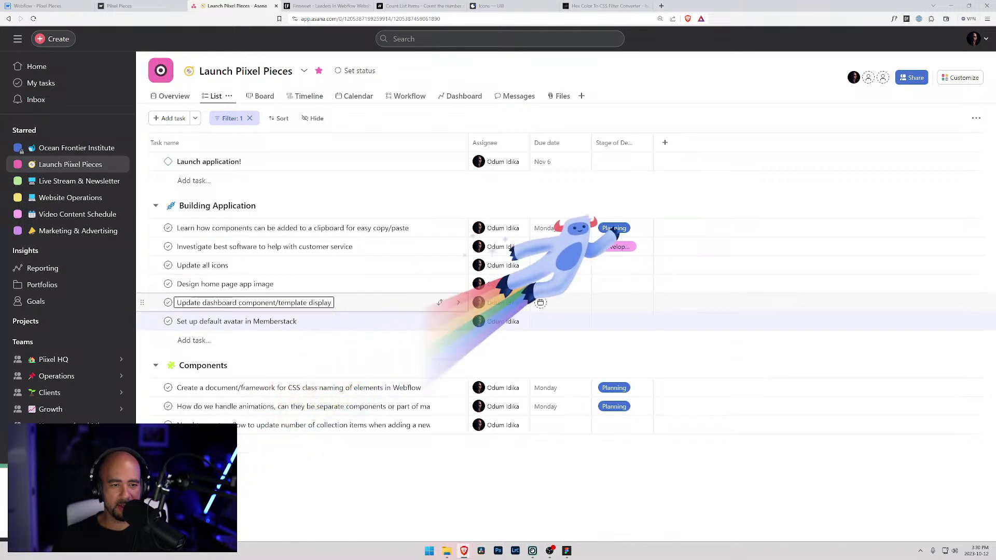
{"action": "key", "text": "Up"}
{"action": "key", "text": "Down"}
{"action": "key", "text": "Up"}
{"action": "key", "text": "Up"}
{"action": "left_click", "coordinate": [168, 265]}
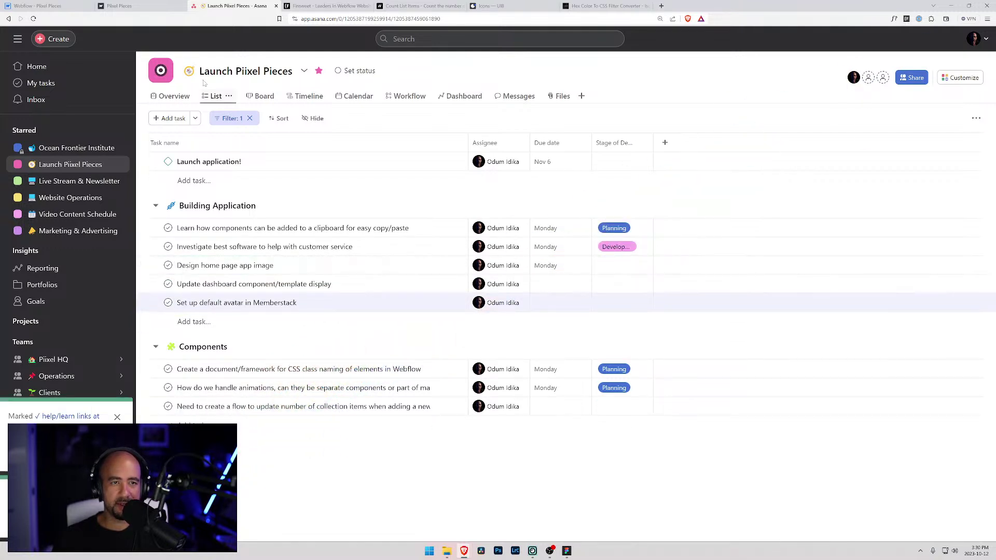
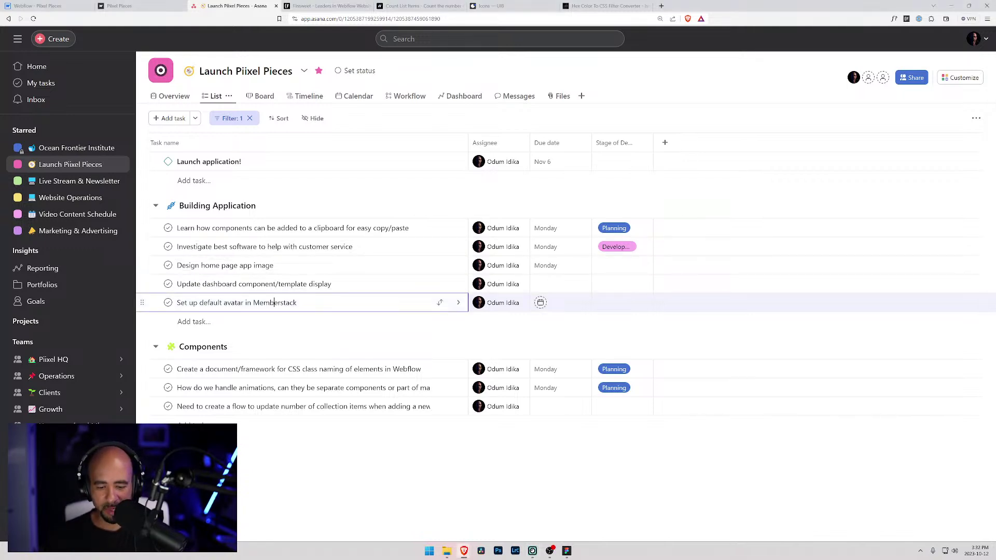
- Add the task 'Update the Component and Template brochure pages' below the avatar task
{"action": "key", "text": "Return"}
{"action": "type", "text": "Update the "}
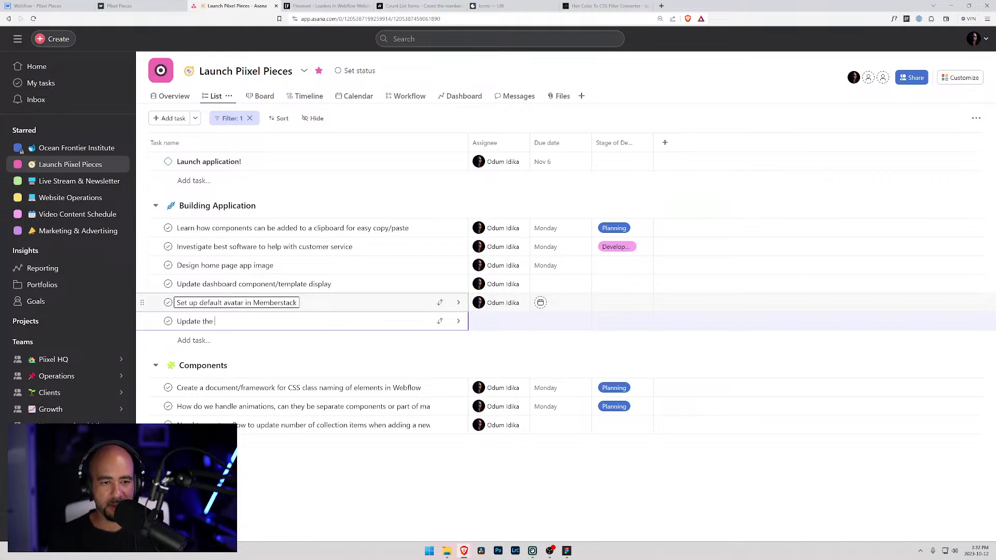
{"action": "type", "text": "Componetntnt"}
{"action": "key", "text": "ctrl+shift+Left"}
{"action": "key", "text": "Right"}
{"action": "key", "text": "BackSpace"}
{"action": "key", "text": "BackSpace"}
{"action": "type", "text": "nt and Templ"}
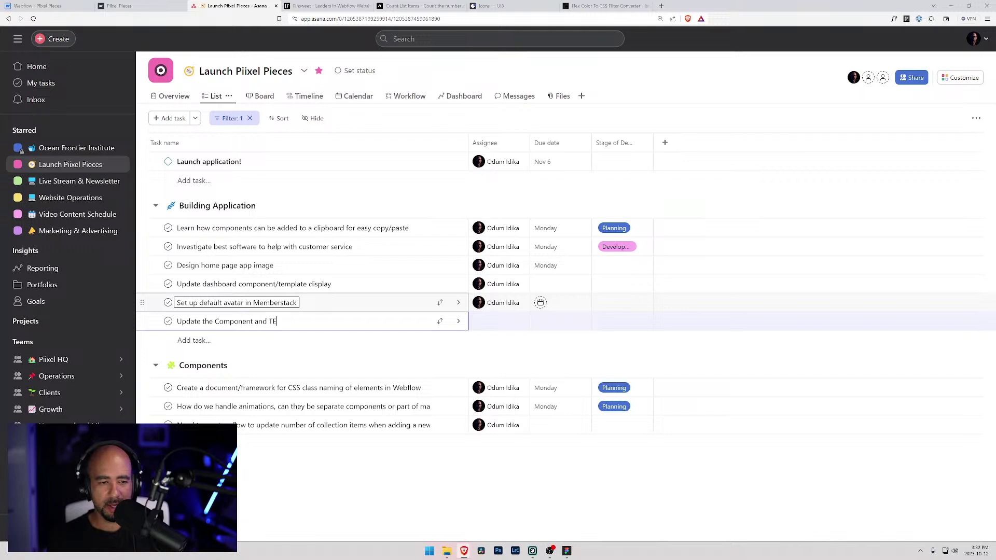
{"action": "key", "text": "BackSpace"}
{"action": "key", "text": "BackSpace"}
{"action": "key", "text": "BackSpace"}
{"action": "key", "text": "BackSpace"}
{"action": "type", "text": "emplate brochure pages"}
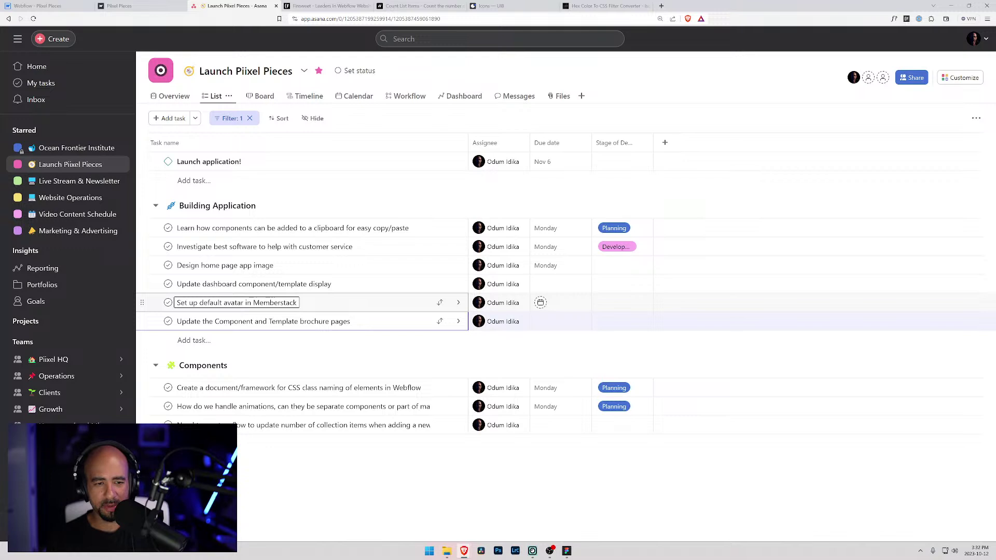
{"action": "key", "text": "Return"}
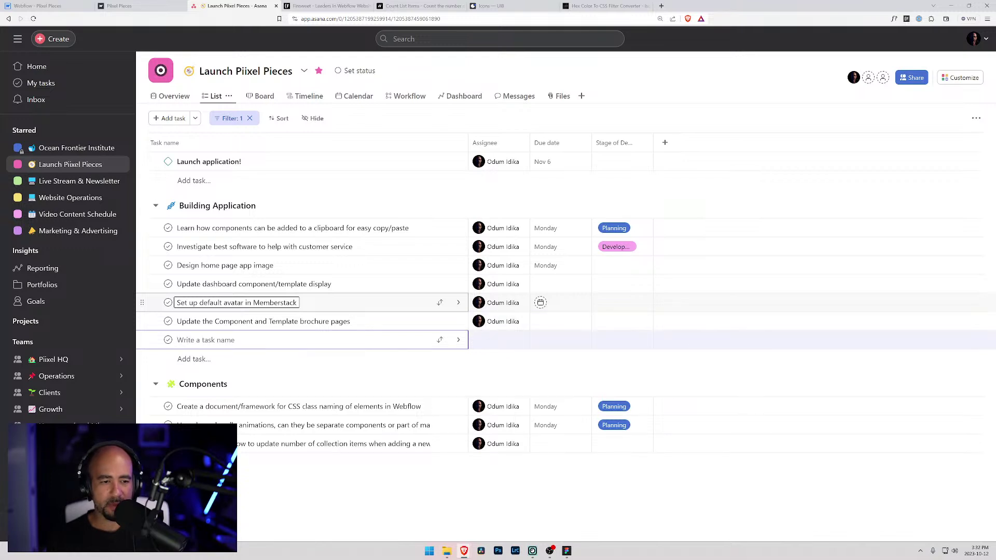
- Add the tasks 'Update the main blog/learn page' and 'Style the subscribe form section on the blog'
{"action": "type", "text": "Update the blog"}
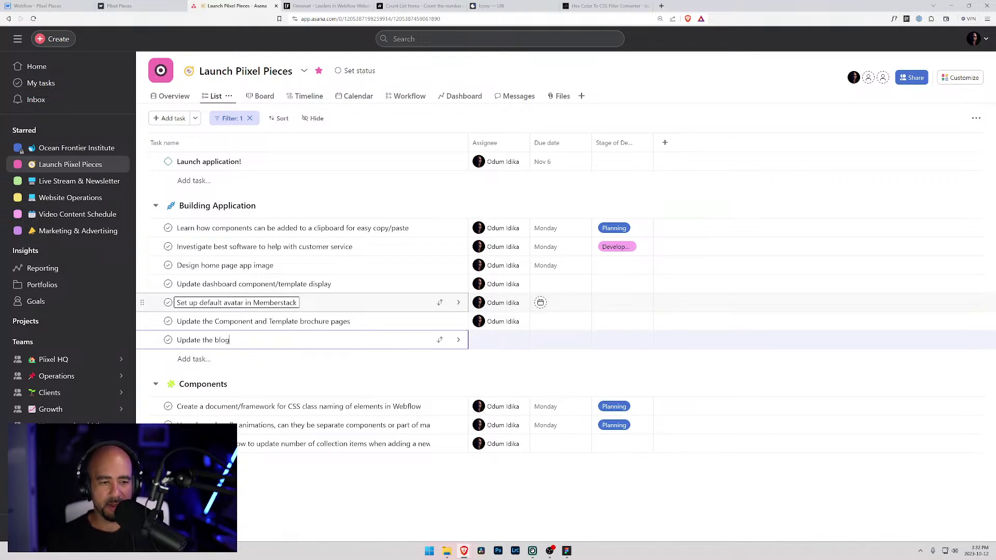
{"action": "key", "text": "BackSpace"}
{"action": "key", "text": "BackSpace"}
{"action": "key", "text": "BackSpace"}
{"action": "key", "text": "BackSpace"}
{"action": "type", "text": "ma"}
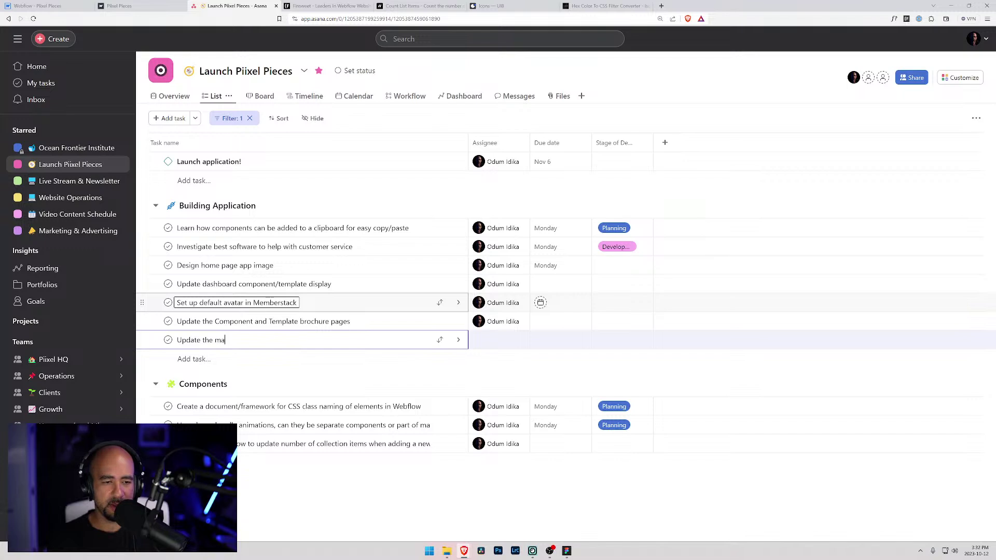
{"action": "type", "text": "in blog/learn page"}
{"action": "key", "text": "Return"}
{"action": "type", "text": "Style the "}
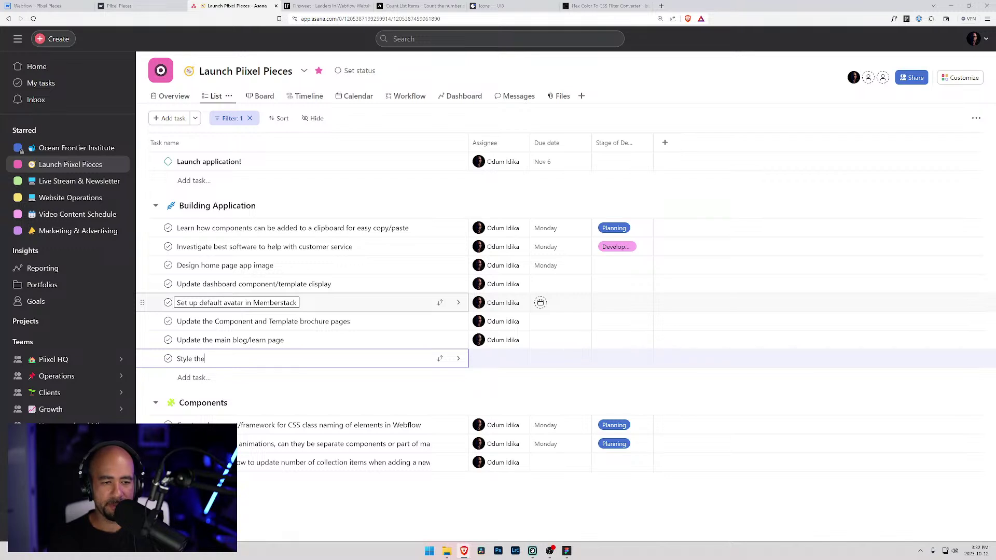
{"action": "type", "text": "subscribe "}
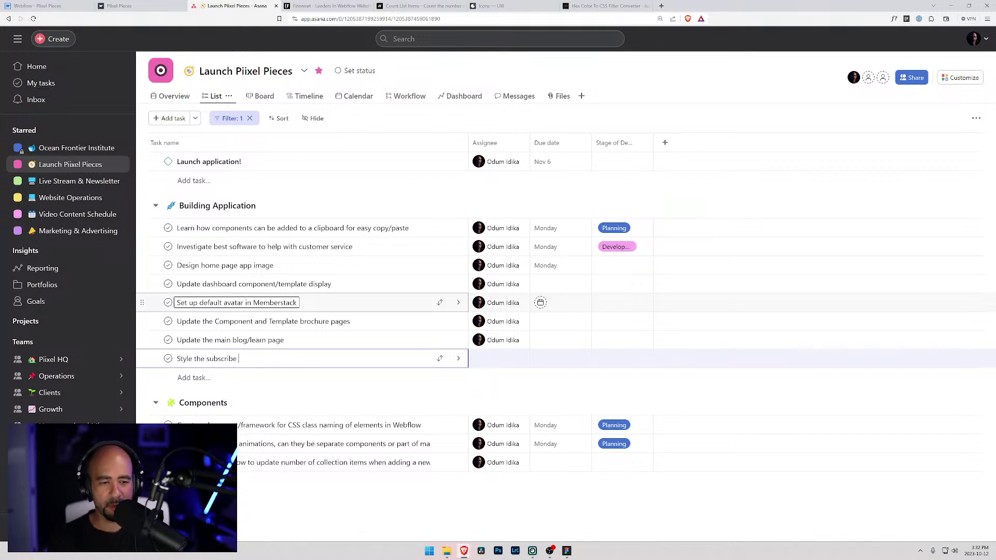
{"action": "type", "text": "form section on the blog"}
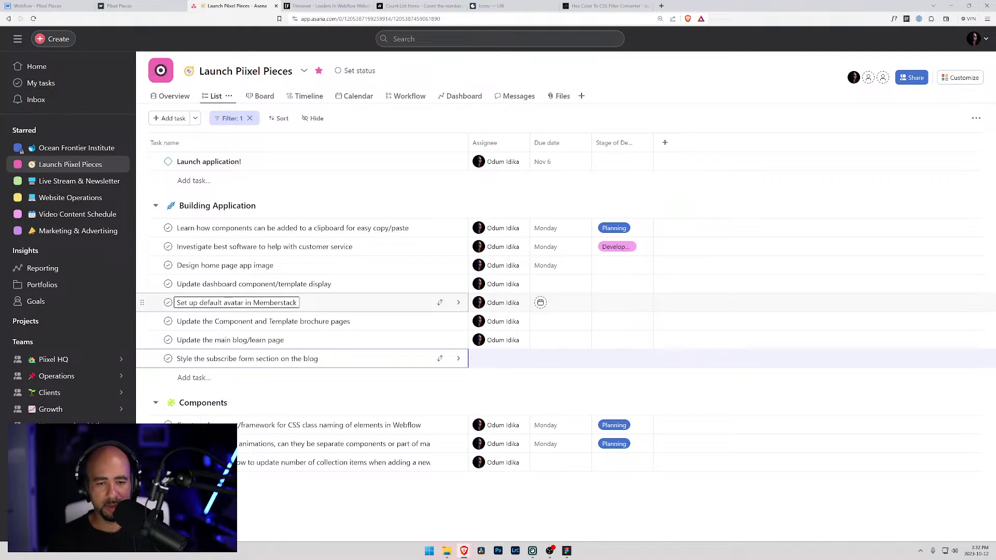
{"action": "key", "text": "Return"}
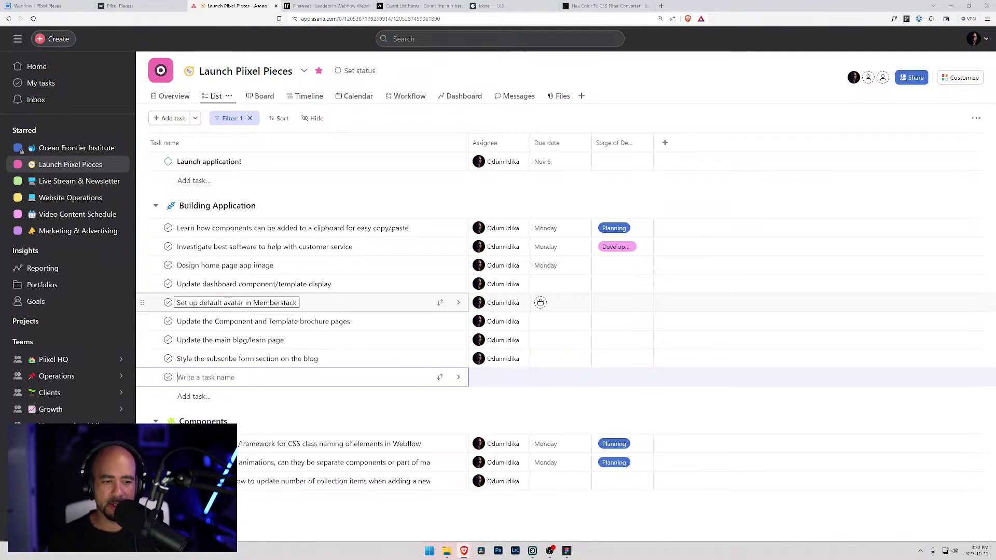
- Extend the blog task with 'design with animations for links and posts' and complete the dashboard display task
{"action": "key", "text": "Down"}
{"action": "key", "text": "Down"}
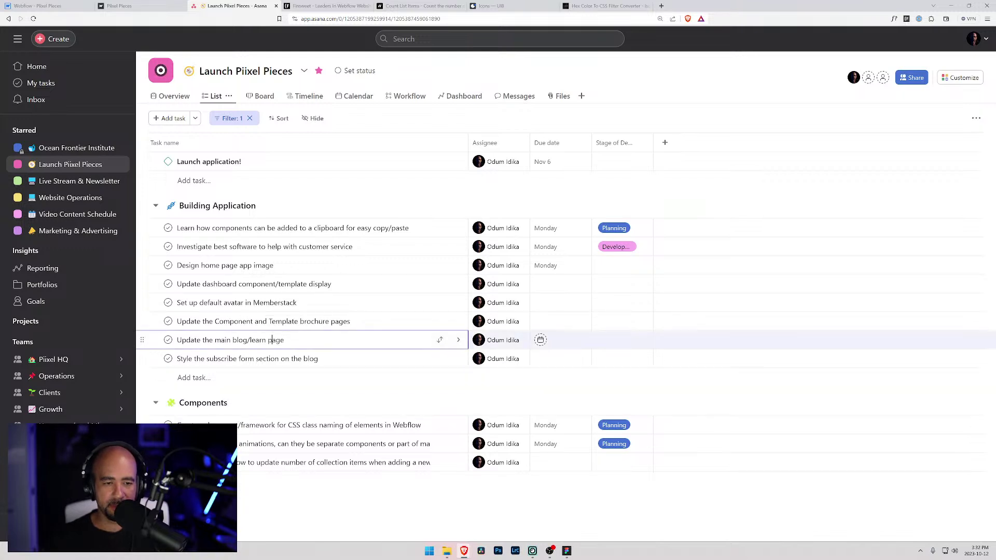
{"action": "key", "text": "Tab"}
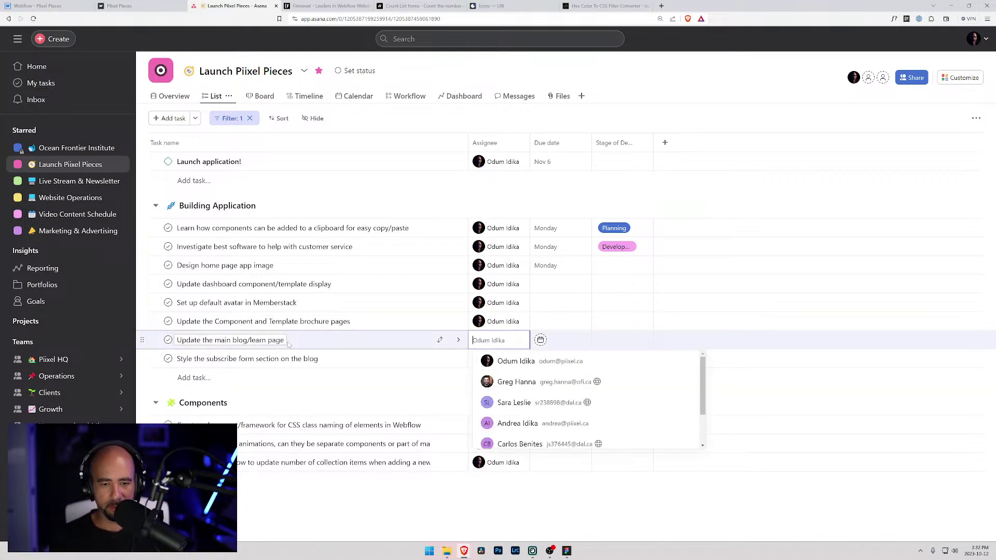
{"action": "left_click", "coordinate": [282, 341]}
{"action": "type", "text": "design with"}
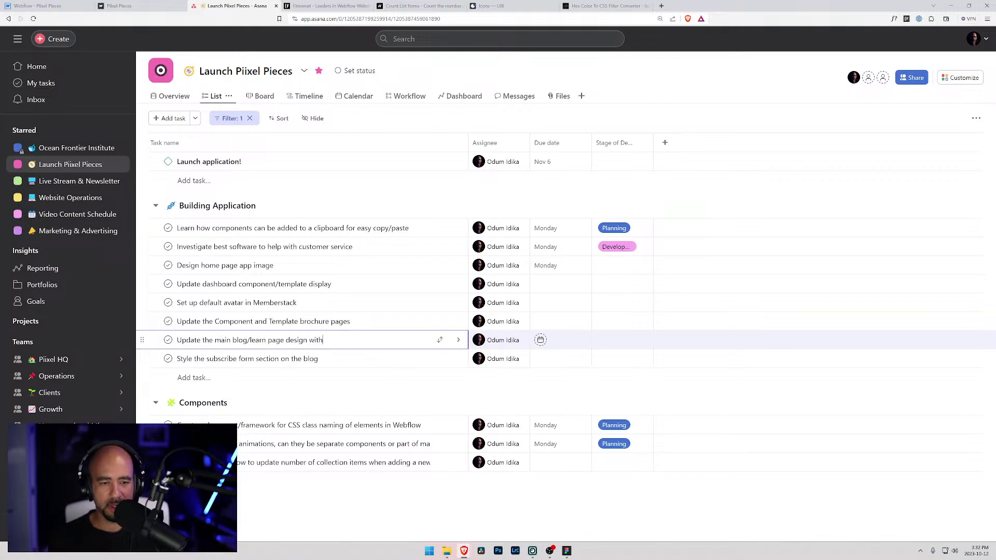
{"action": "type", "text": " animation"}
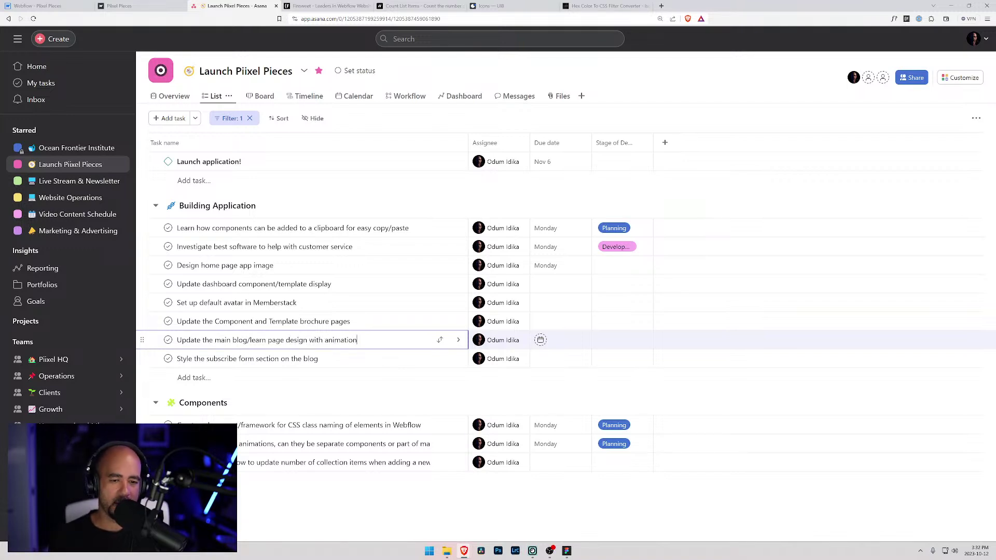
{"action": "type", "text": "s for links and posts"}
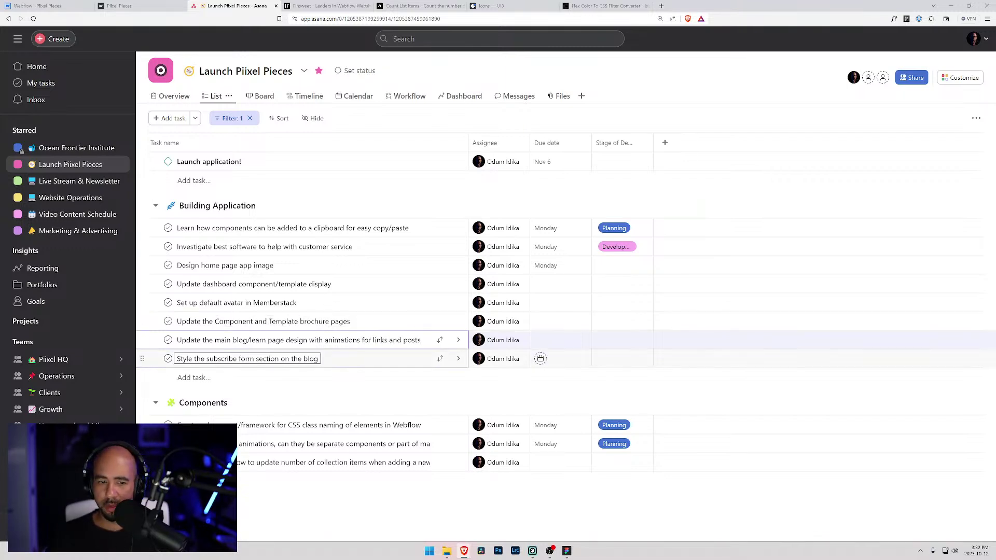
{"action": "left_click", "coordinate": [229, 359]}
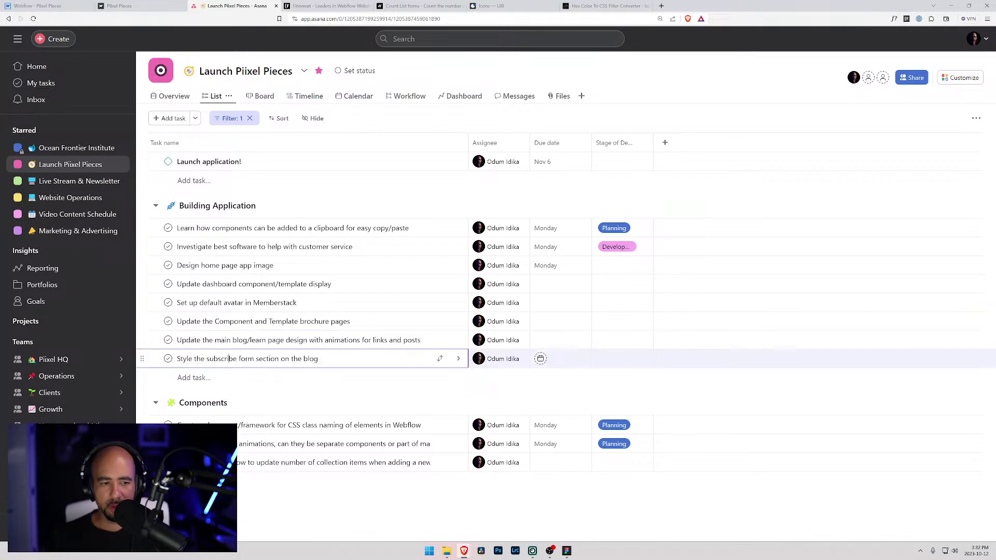
{"action": "left_click", "coordinate": [253, 284]}
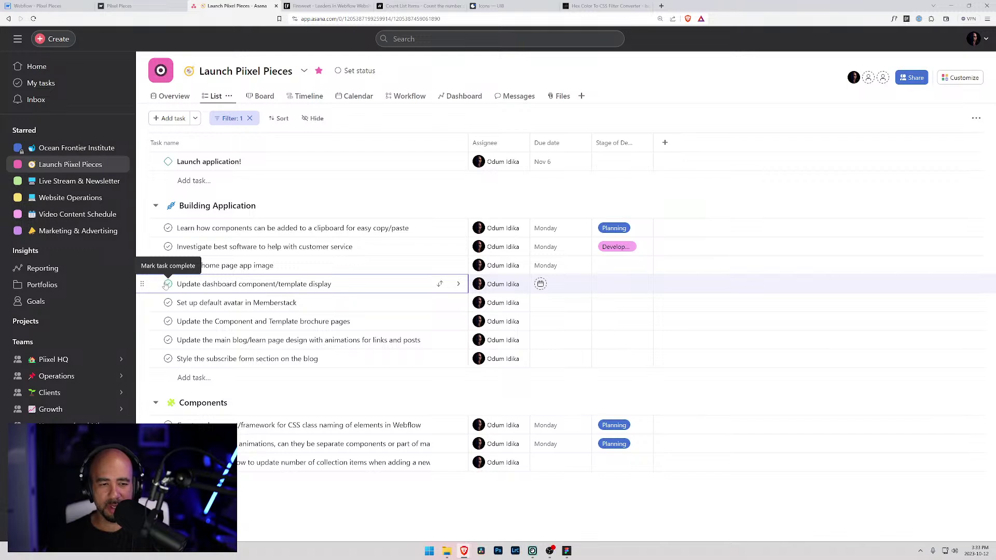
{"action": "left_click", "coordinate": [167, 285]}
- Add the task 'Create privacy and terms page' below the subscribe form task
{"action": "left_click", "coordinate": [299, 340]}
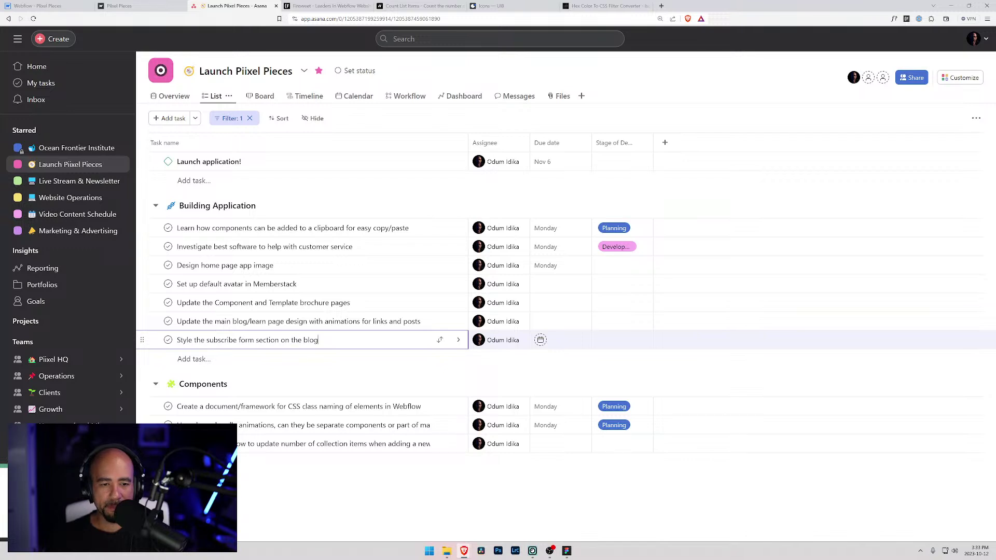
{"action": "key", "text": "Return"}
{"action": "type", "text": "Create "}
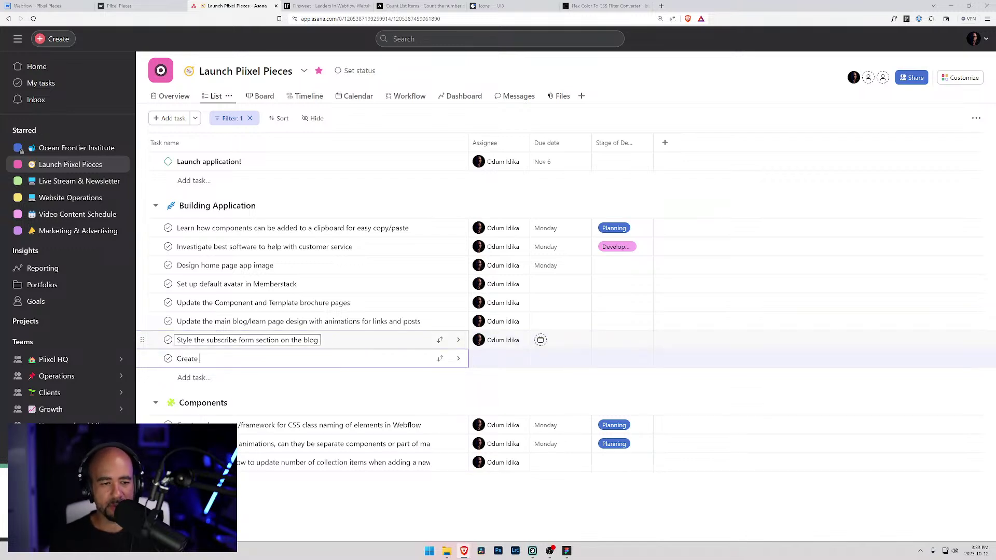
{"action": "type", "text": "pricacy and term"}
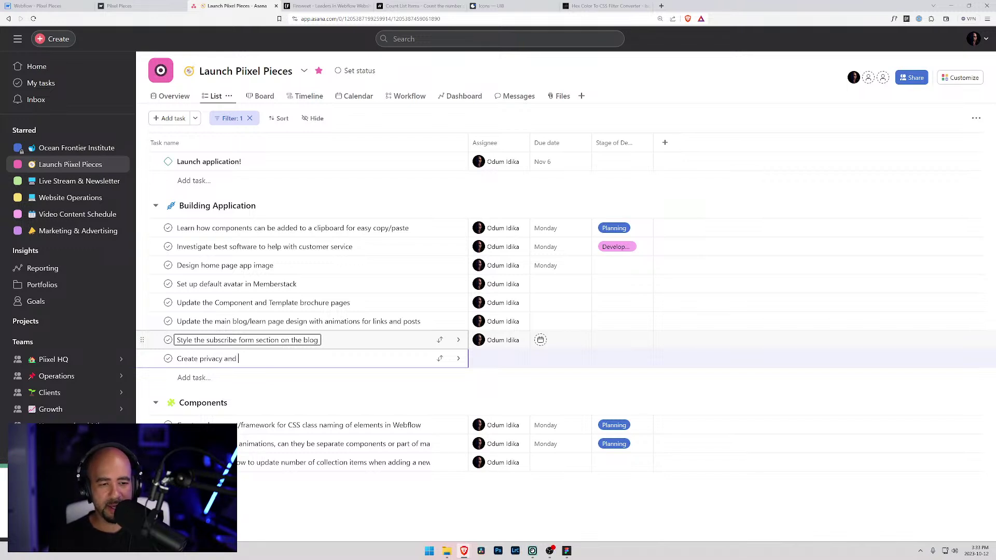
{"action": "type", "text": "s page"}
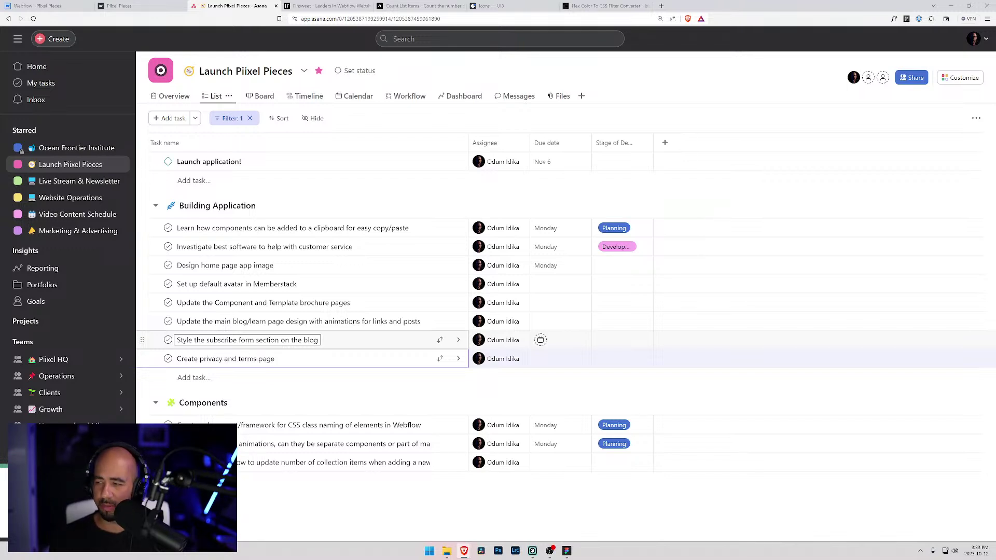
{"action": "key", "text": "Up"}
{"action": "key", "text": "Up"}
{"action": "key", "text": "Up"}
{"action": "key", "text": "Down"}
{"action": "key", "text": "Down"}
{"action": "key", "text": "Return"}
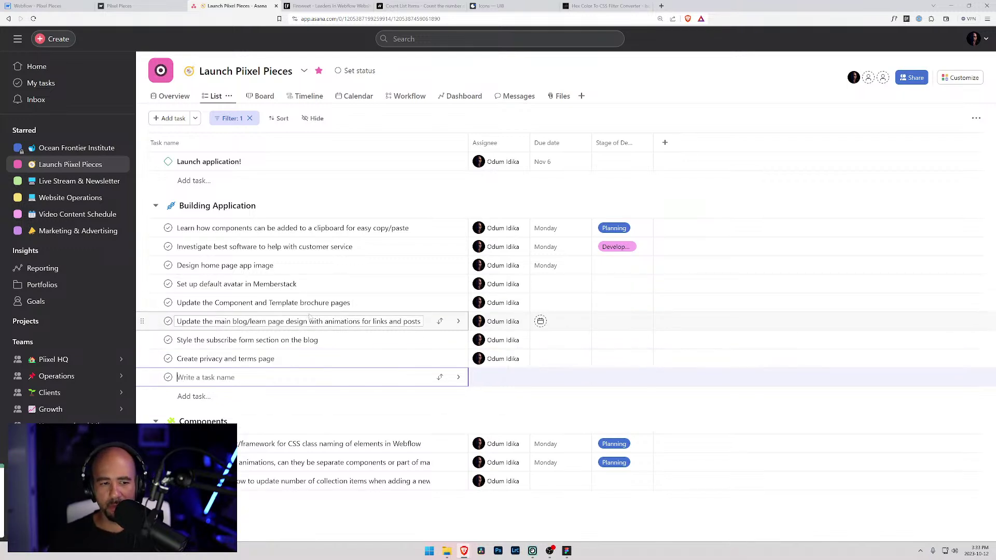
{"action": "left_click", "coordinate": [144, 5]}
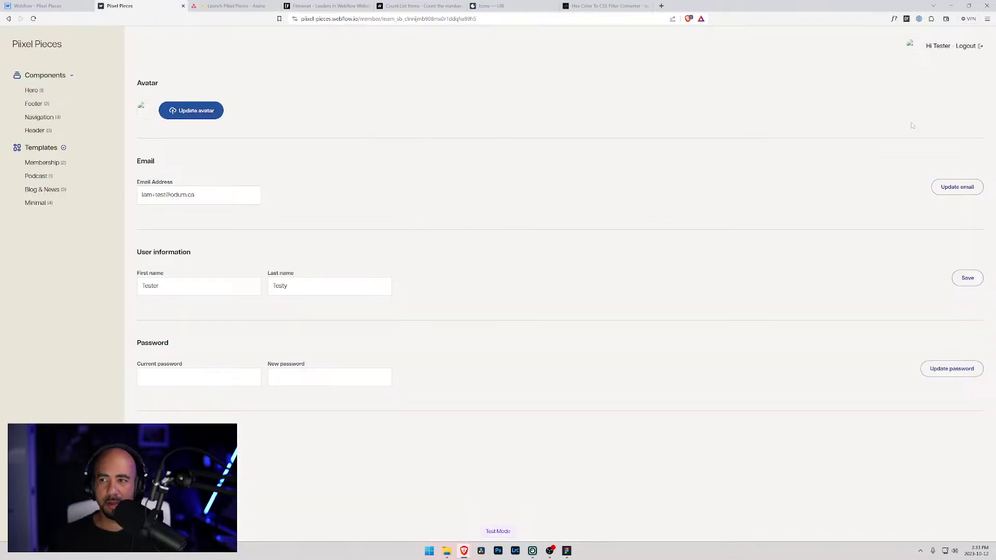
- Upload build-a-business-0004 as the new avatar on the live member account page
{"action": "left_click", "coordinate": [196, 111]}
{"action": "left_click", "coordinate": [408, 163]}
{"action": "left_click", "coordinate": [591, 357]}
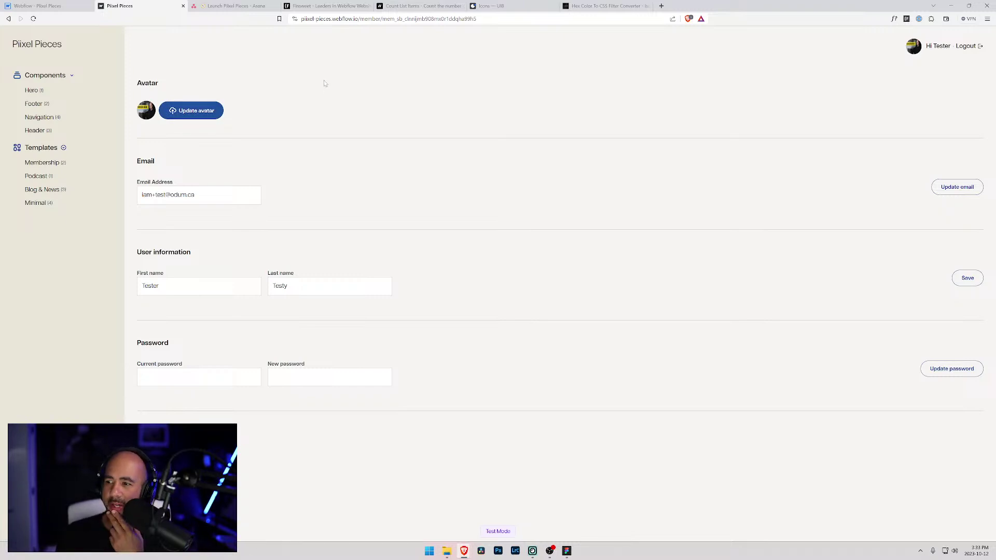
{"action": "left_click", "coordinate": [30, 5]}
{"action": "left_click", "coordinate": [11, 38]}
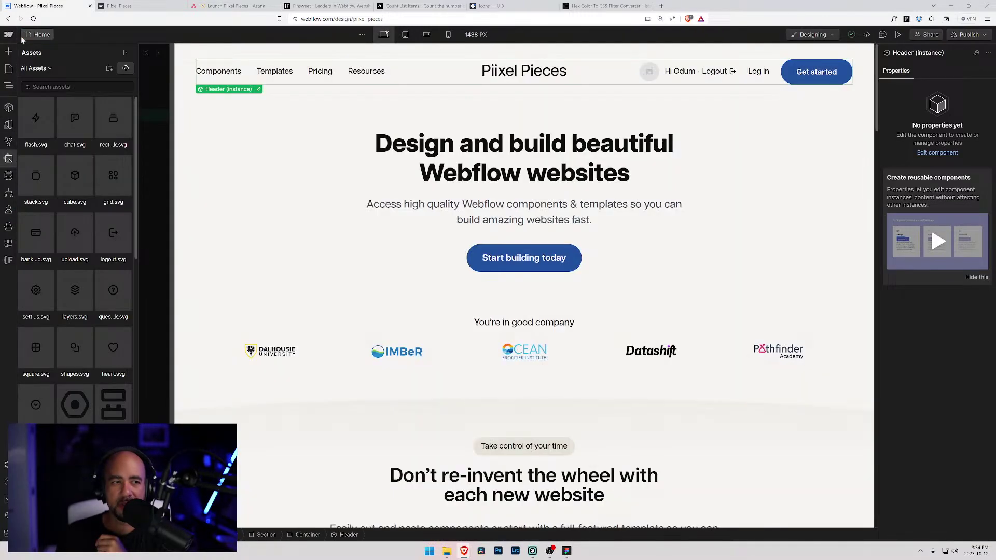
- Reopen Piixel Pieces from the Webflow dashboard and show its Pages list
{"action": "scroll", "coordinate": [391, 161], "scroll_direction": "down", "scroll_amount": 5}
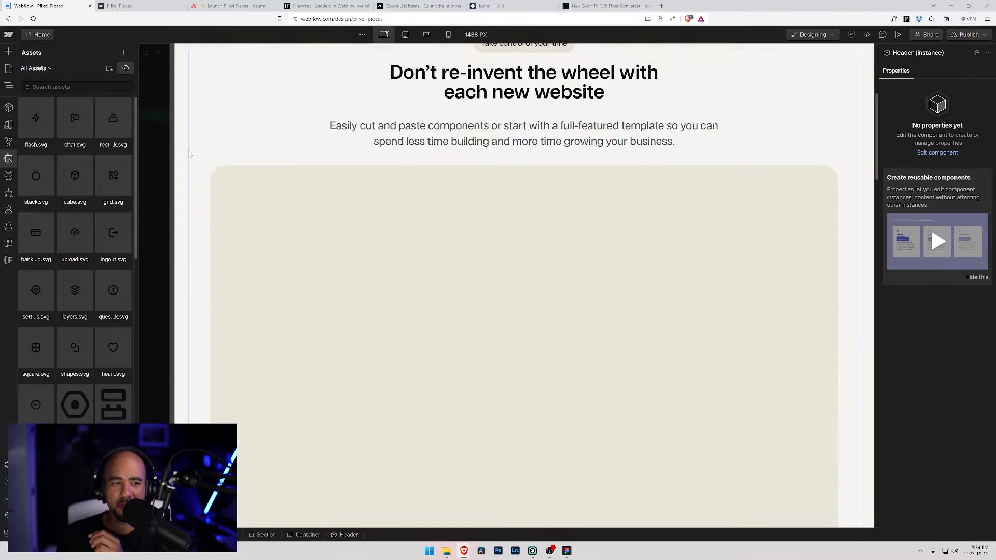
{"action": "left_click", "coordinate": [38, 34]}
{"action": "left_click", "coordinate": [8, 35]}
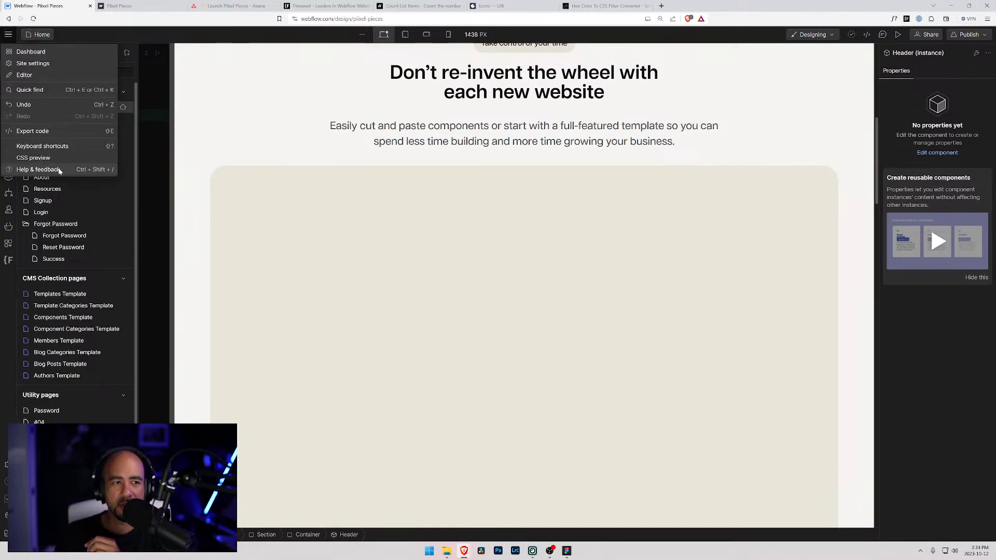
{"action": "left_click", "coordinate": [46, 54]}
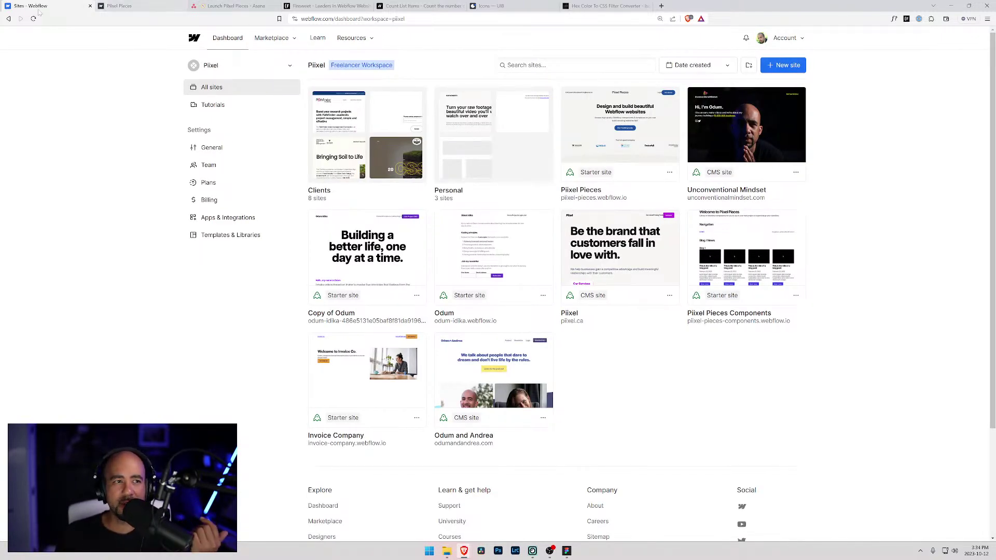
{"action": "left_click", "coordinate": [621, 132]}
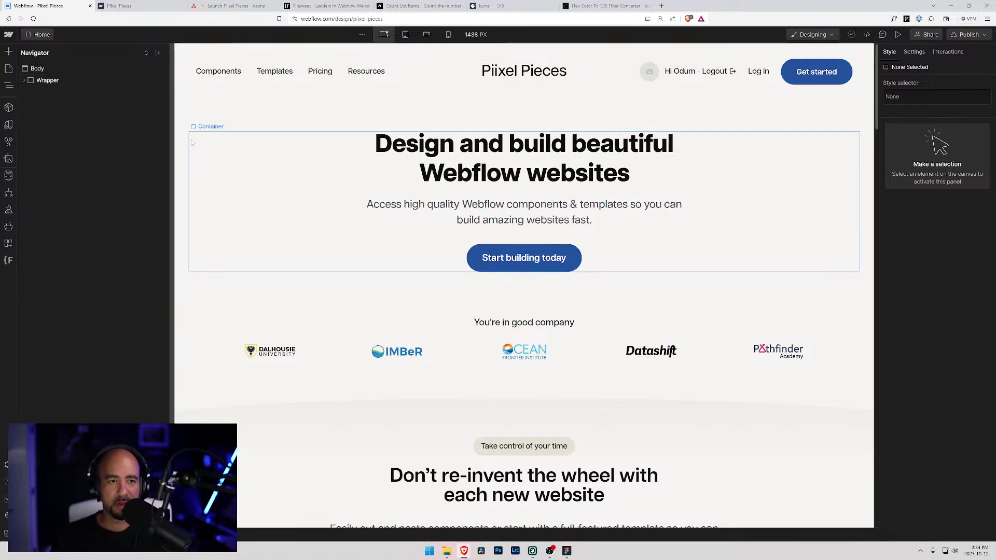
{"action": "scroll", "coordinate": [205, 141], "scroll_direction": "down", "scroll_amount": 4}
{"action": "left_click", "coordinate": [37, 34]}
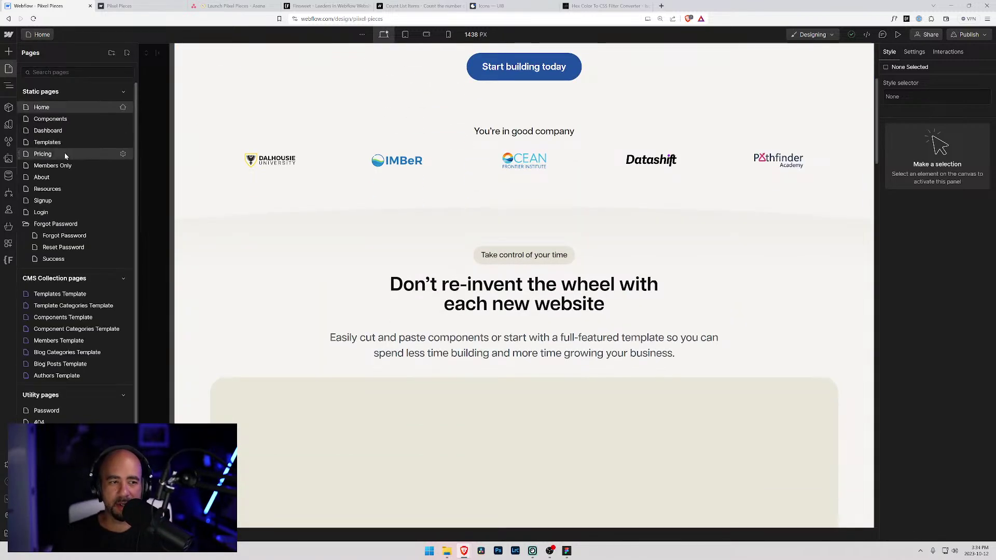
{"action": "scroll", "coordinate": [149, 171], "scroll_direction": "up", "scroll_amount": 4}
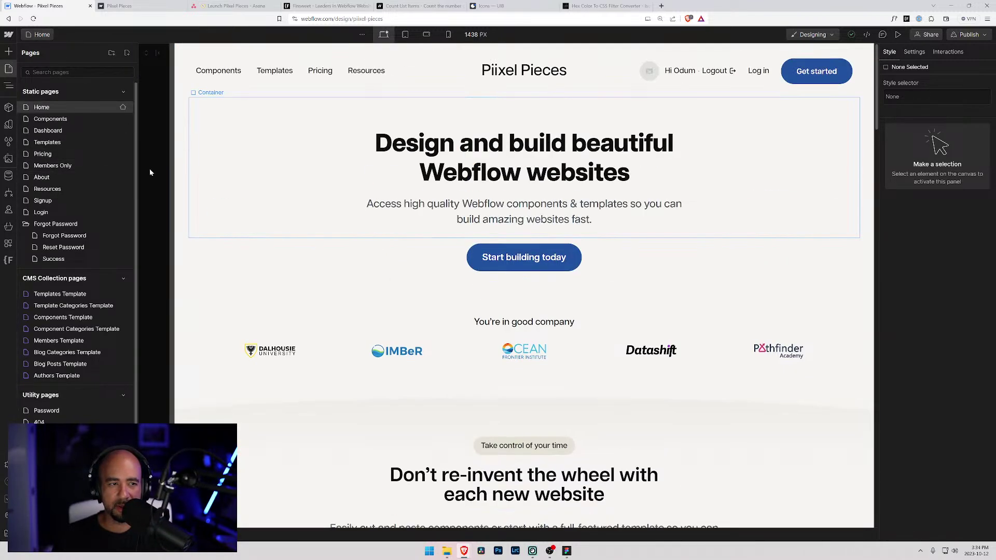
- On the Members Template page, select the avatar Profile Image and review its settings
{"action": "left_click", "coordinate": [53, 341]}
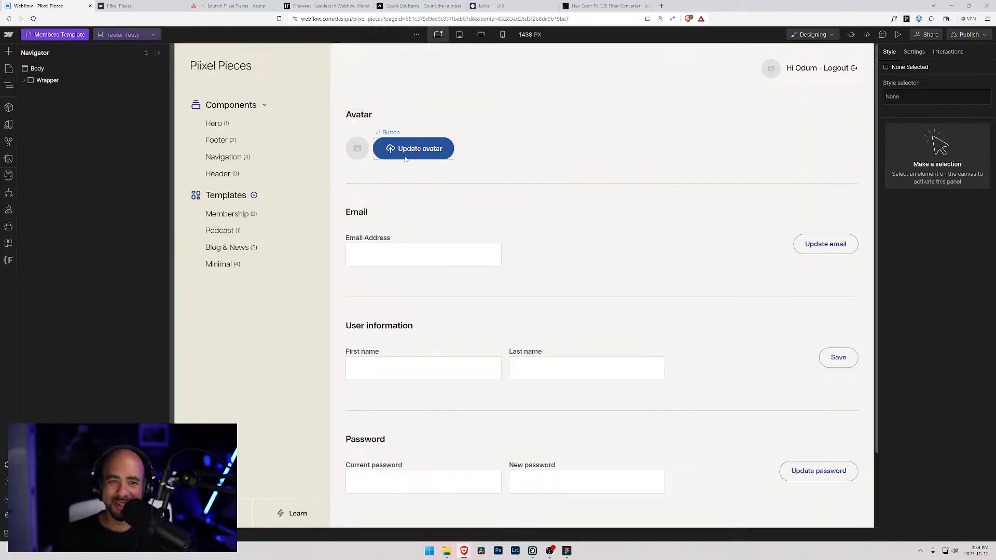
{"action": "left_click", "coordinate": [357, 148]}
{"action": "left_click", "coordinate": [396, 133]}
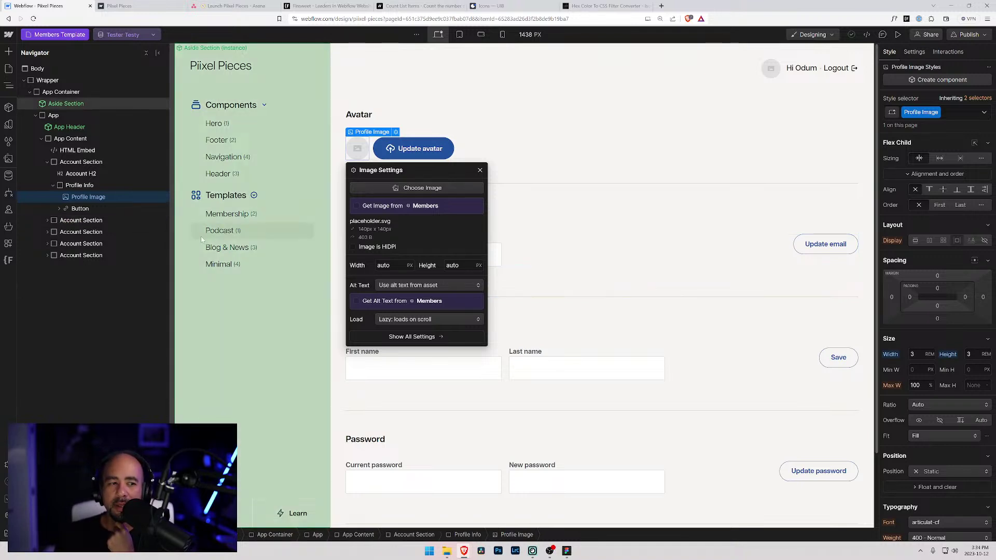
{"action": "scroll", "coordinate": [945, 382], "scroll_direction": "down", "scroll_amount": 3}
{"action": "scroll", "coordinate": [944, 382], "scroll_direction": "up", "scroll_amount": 3}
{"action": "left_click", "coordinate": [914, 51]}
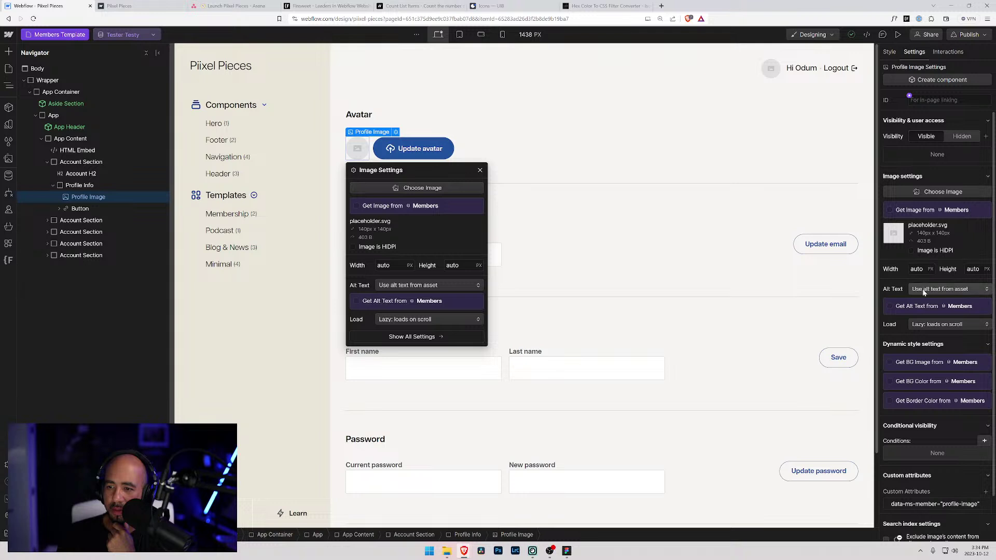
{"action": "scroll", "coordinate": [938, 447], "scroll_direction": "down", "scroll_amount": 1}
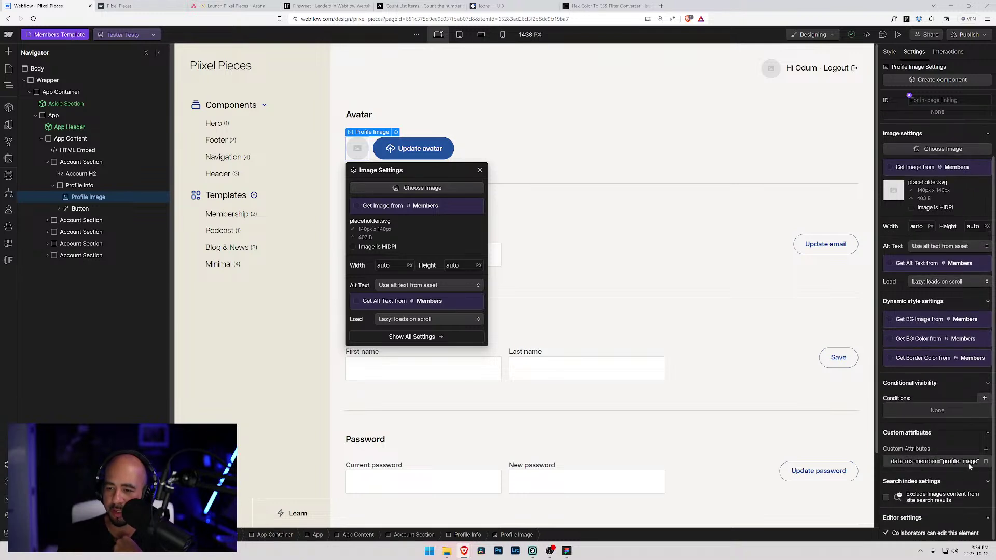
- Insert a Div Block in Profile Info and move Profile Image into it
{"action": "left_click", "coordinate": [80, 188]}
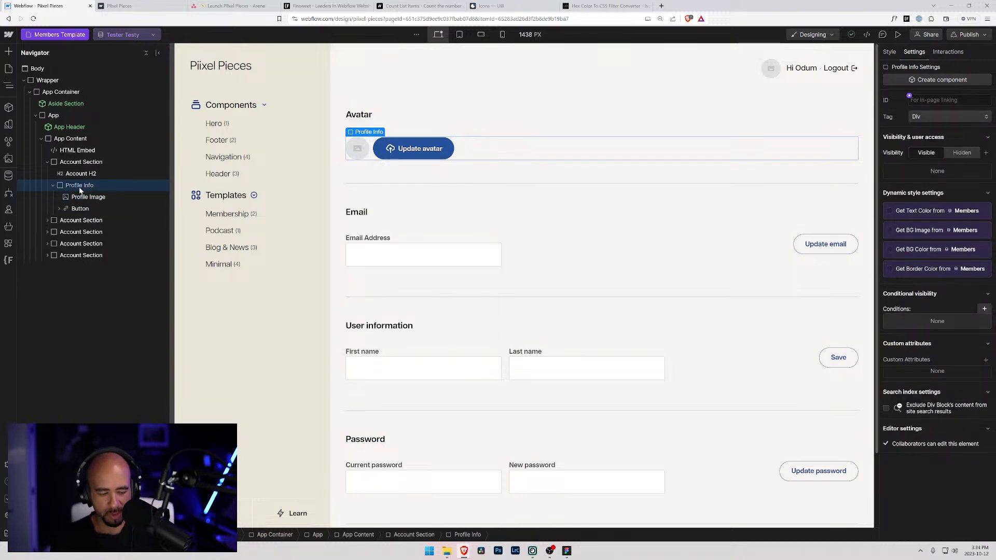
{"action": "key", "text": "ctrl+k"}
{"action": "type", "text": "div"}
{"action": "key", "text": "Return"}
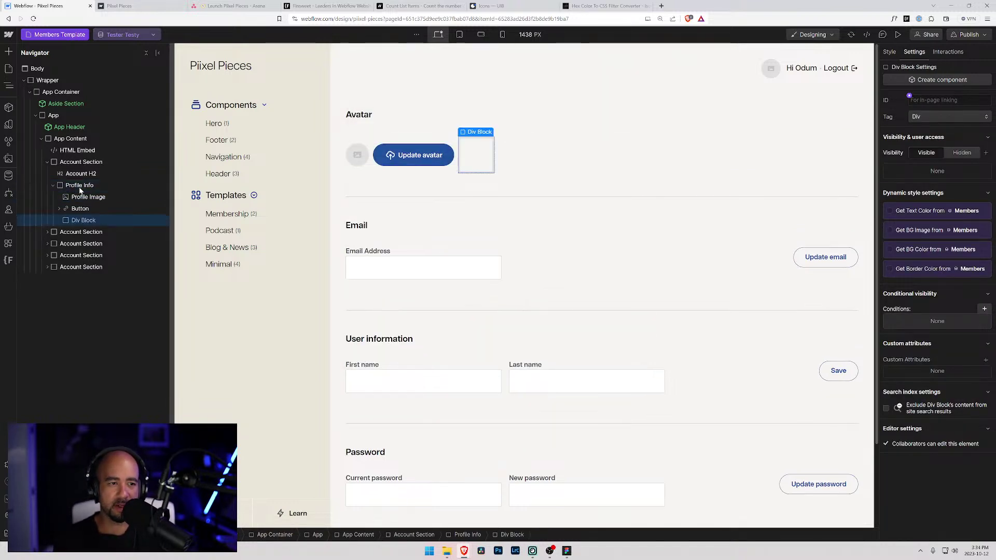
{"action": "left_click_drag", "start_coordinate": [77, 223], "coordinate": [75, 201]}
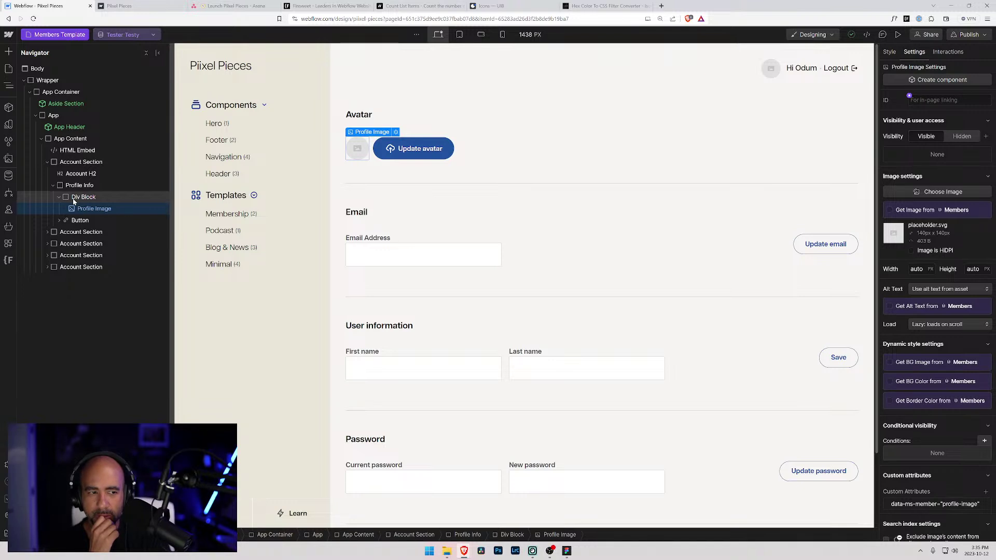
- Give the new div block the class 'Profile Image Container'
{"action": "left_click", "coordinate": [81, 197]}
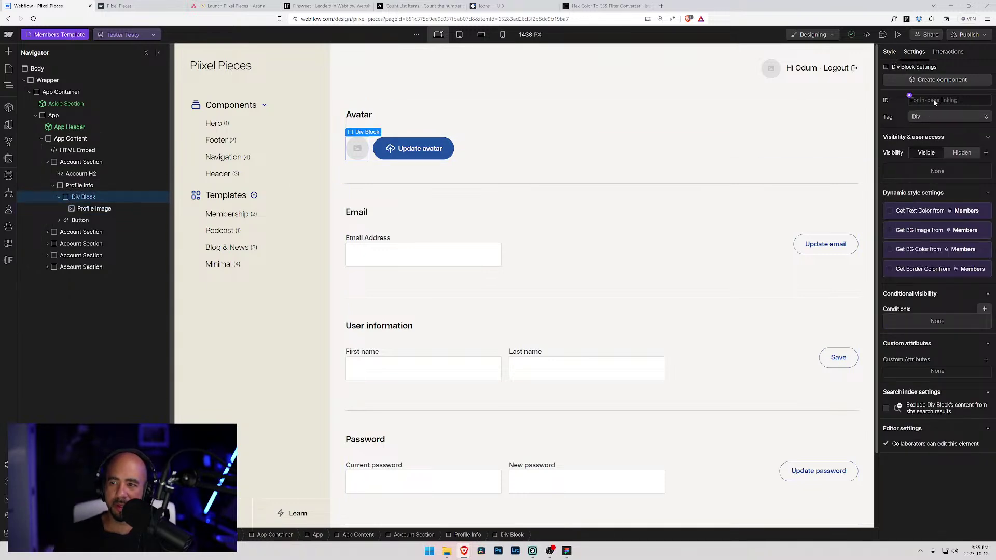
{"action": "key", "text": "s"}
{"action": "key", "text": "ctrl+Return"}
{"action": "type", "text": "Pro"}
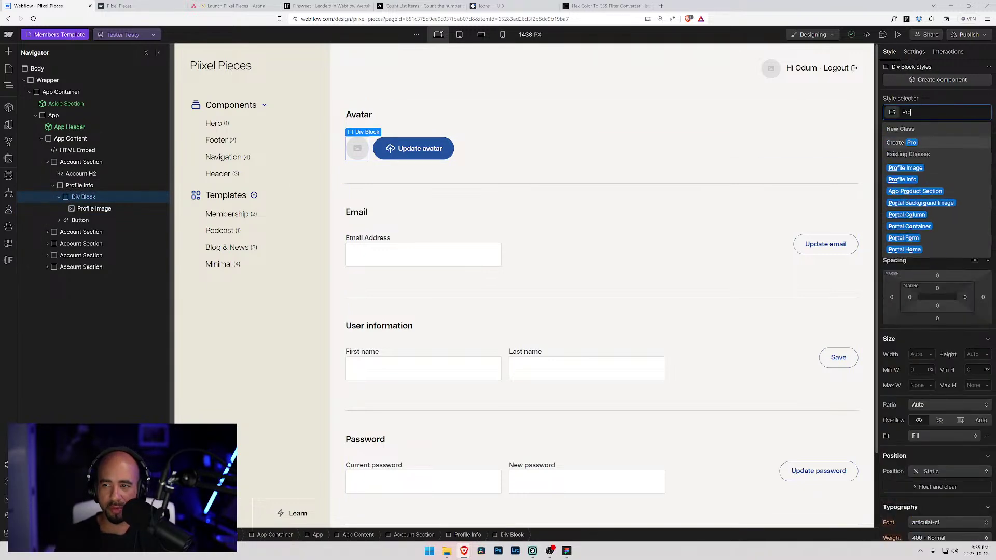
{"action": "type", "text": "file Image Container"}
{"action": "key", "text": "Return"}
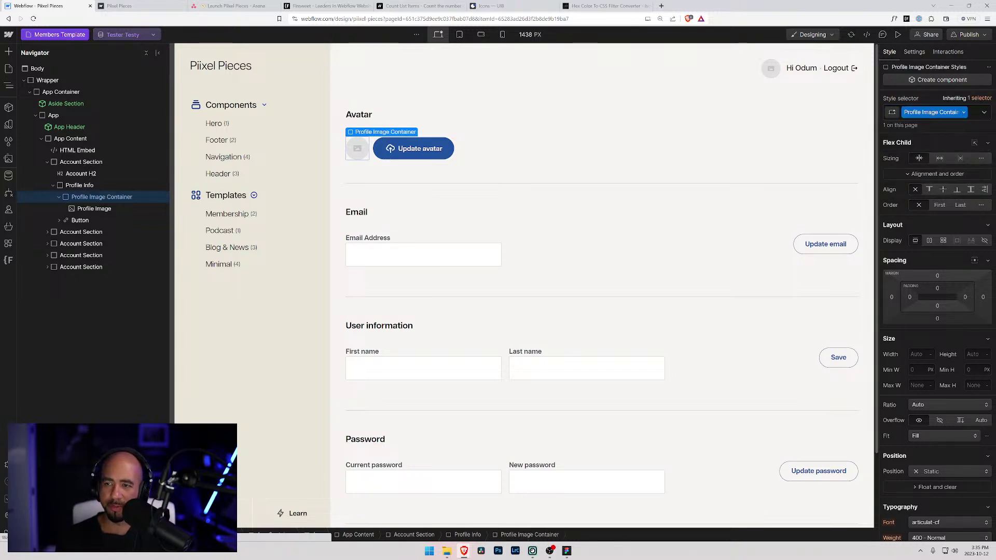
- Set the Profile Image Container's width and height to 3rem
{"action": "left_click", "coordinate": [910, 353]}
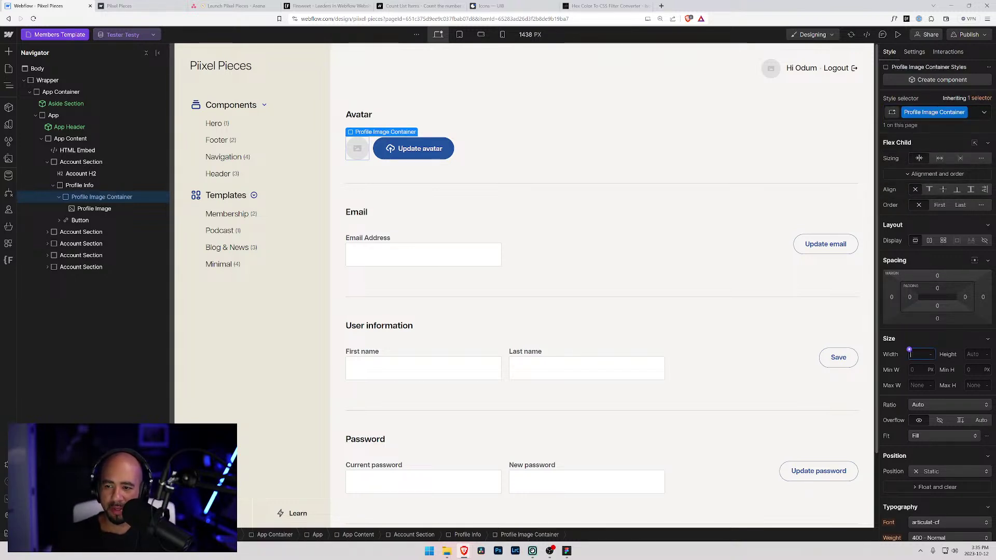
{"action": "type", "text": "3"}
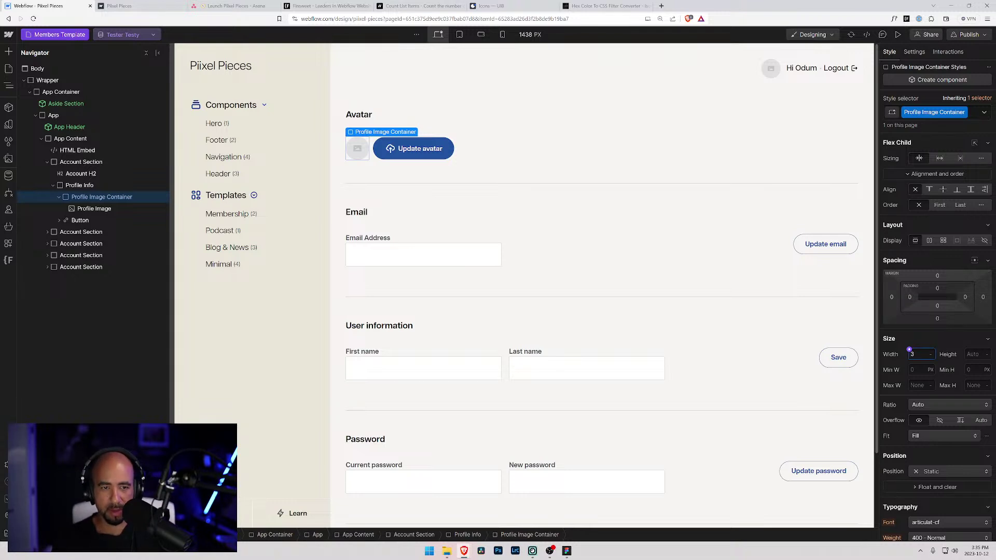
{"action": "left_click", "coordinate": [104, 208]}
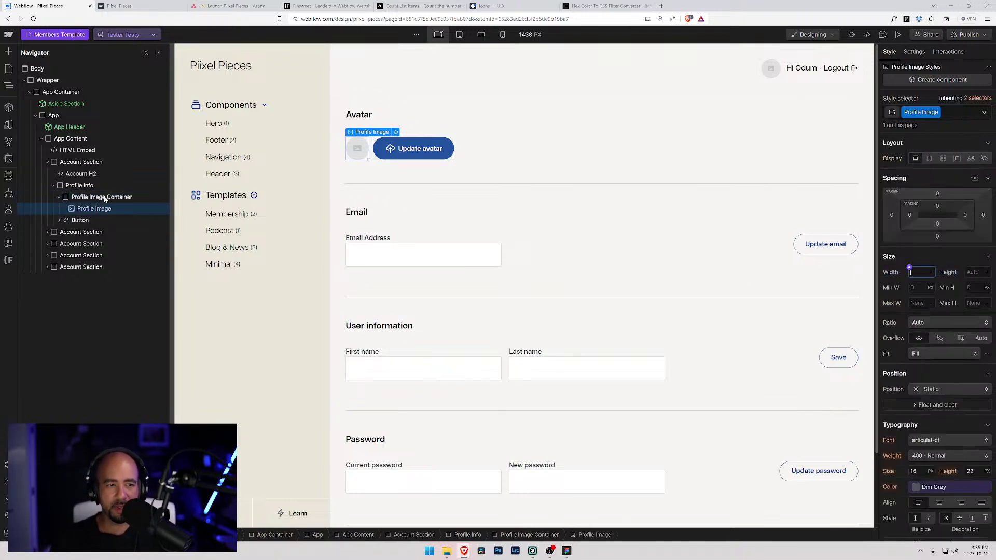
{"action": "left_click", "coordinate": [104, 197]}
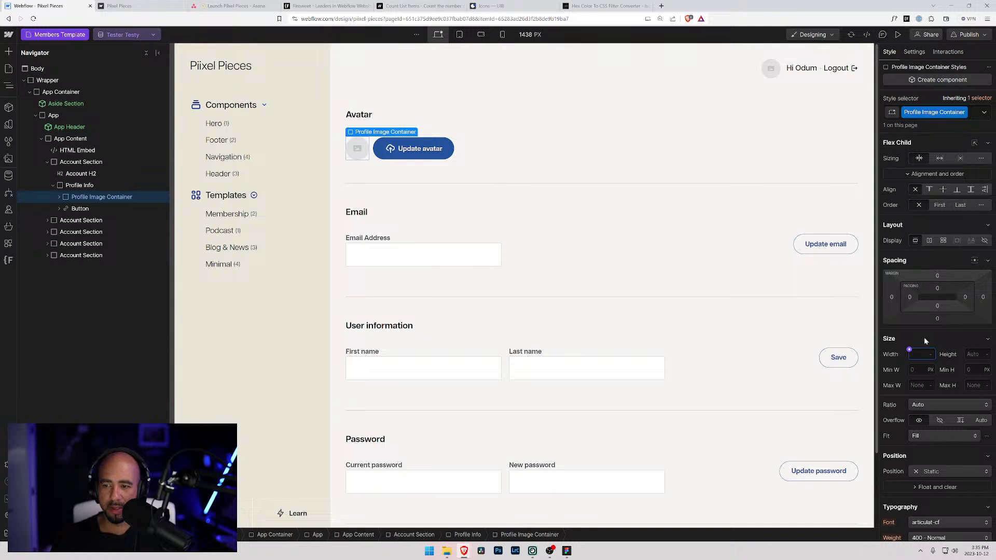
{"action": "type", "text": "3rem"}
{"action": "key", "text": "Return"}
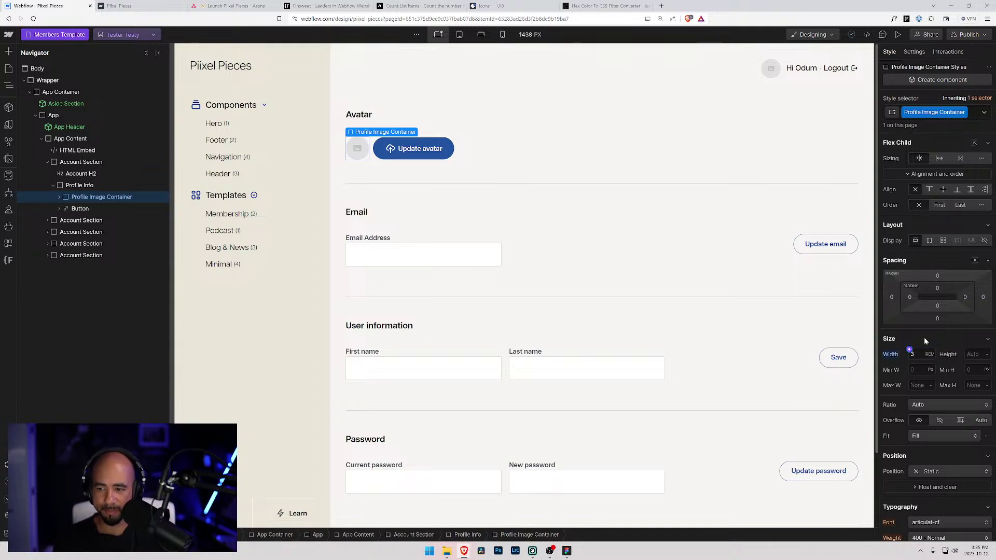
{"action": "left_click", "coordinate": [968, 354]}
{"action": "type", "text": "3rem"}
{"action": "key", "text": "Return"}
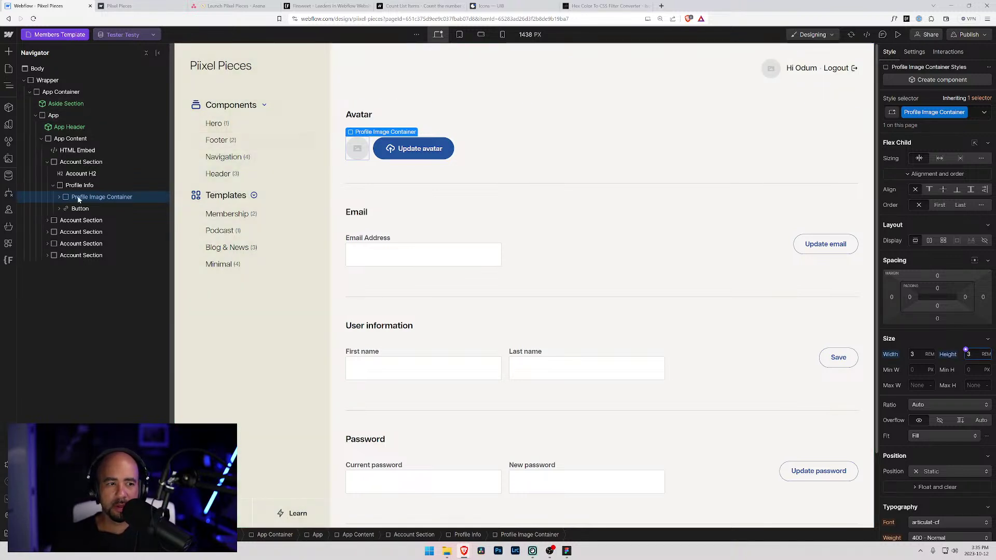
- Reset the Profile Image's fixed width and height to Auto
{"action": "left_click", "coordinate": [58, 197]}
{"action": "left_click", "coordinate": [81, 208]}
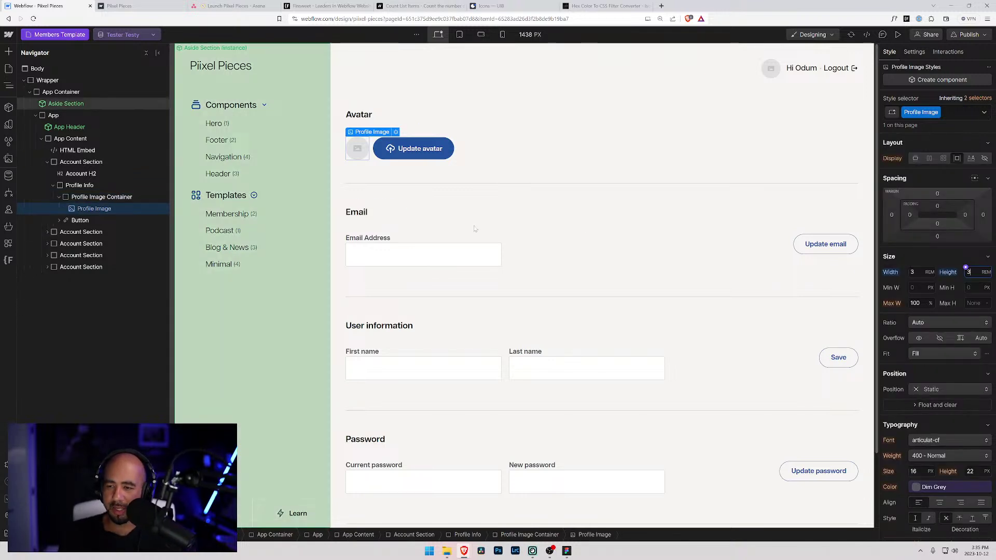
{"action": "left_click", "coordinate": [890, 273], "text": "alt"}
{"action": "left_click", "coordinate": [951, 275], "text": "alt"}
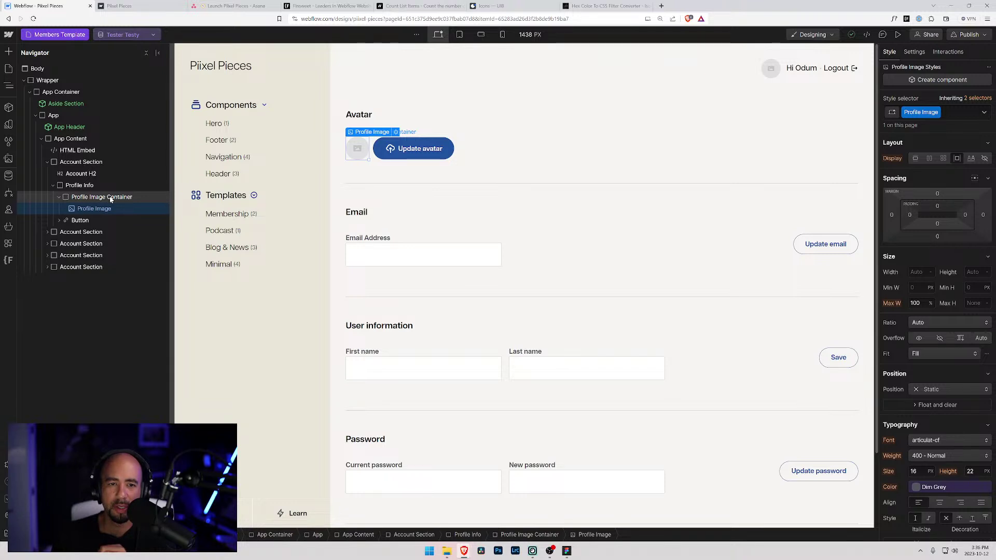
{"action": "left_click", "coordinate": [111, 197]}
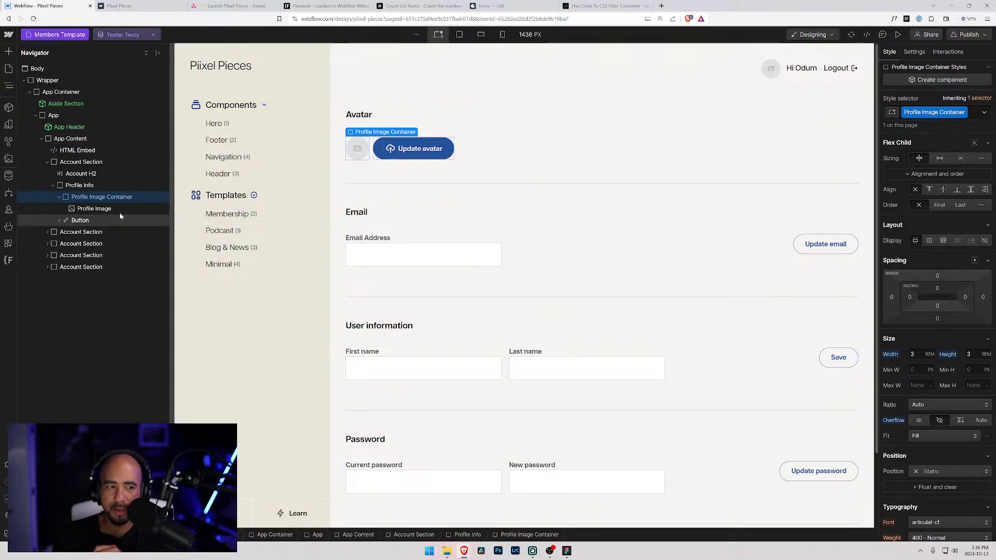
- Give the Profile Image a 100% minimum width and height, with height left on auto
{"action": "left_click", "coordinate": [99, 209]}
{"action": "left_click", "coordinate": [913, 272]}
{"action": "type", "text": "100%"}
{"action": "key", "text": "Return"}
{"action": "left_click", "coordinate": [966, 270]}
{"action": "type", "text": "100%"}
{"action": "key", "text": "Return"}
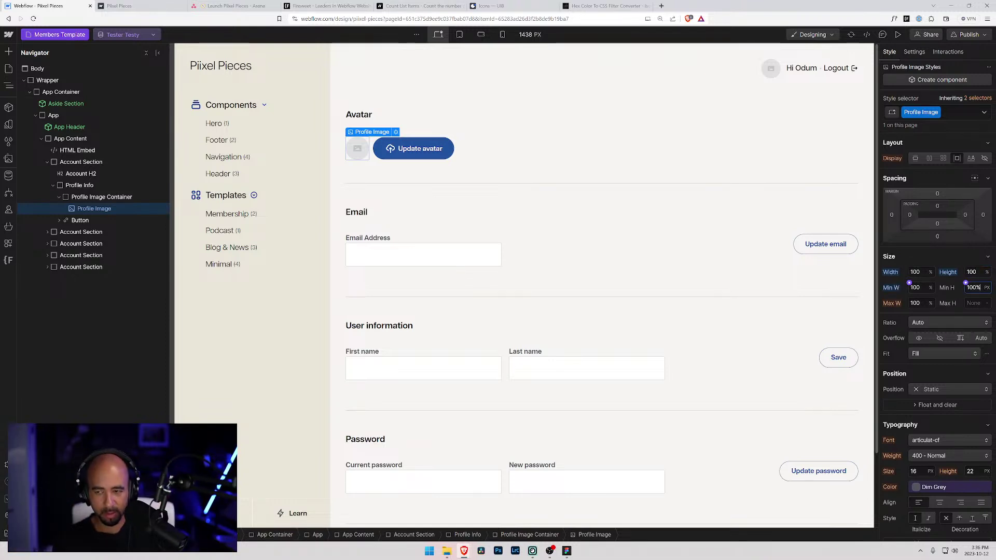
{"action": "key", "text": "Return"}
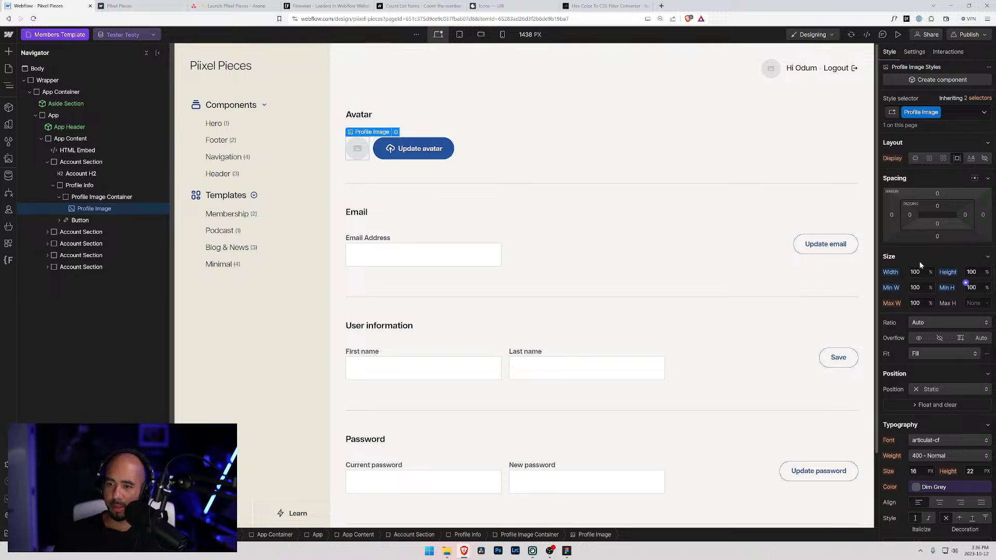
{"action": "left_click", "coordinate": [950, 272], "text": "alt"}
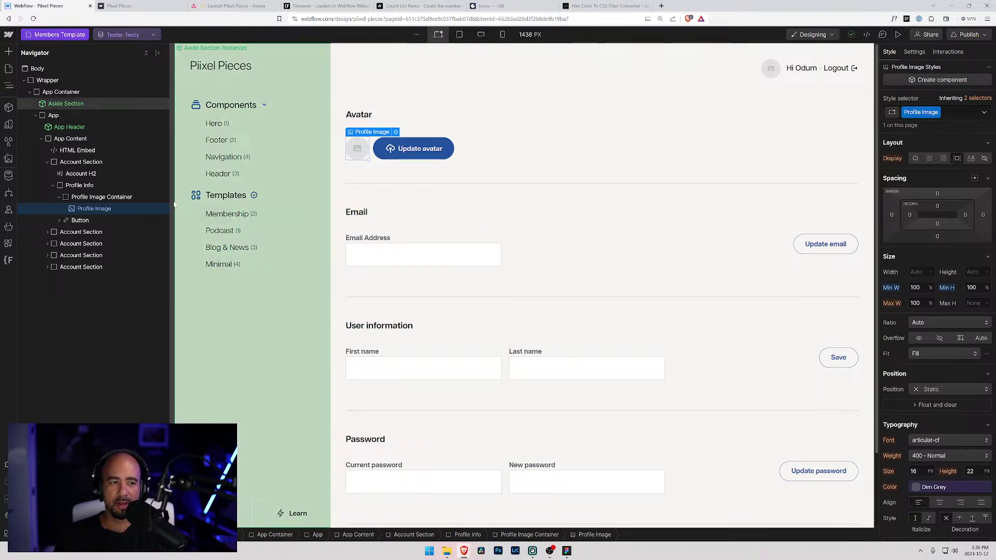
{"action": "left_click", "coordinate": [94, 199]}
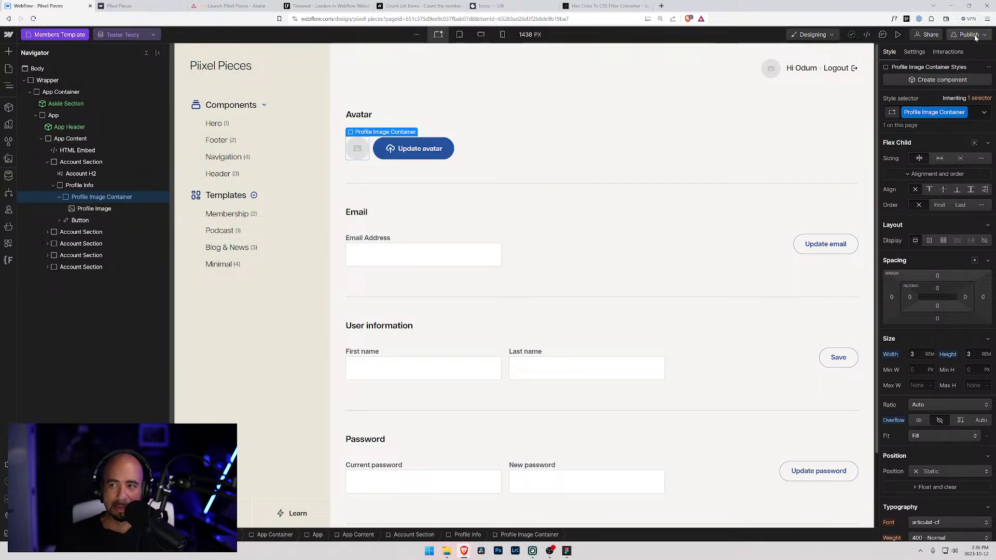
- Publish the site to the staging domain and compare the live member account page
{"action": "left_click", "coordinate": [968, 34]}
{"action": "left_click", "coordinate": [930, 175]}
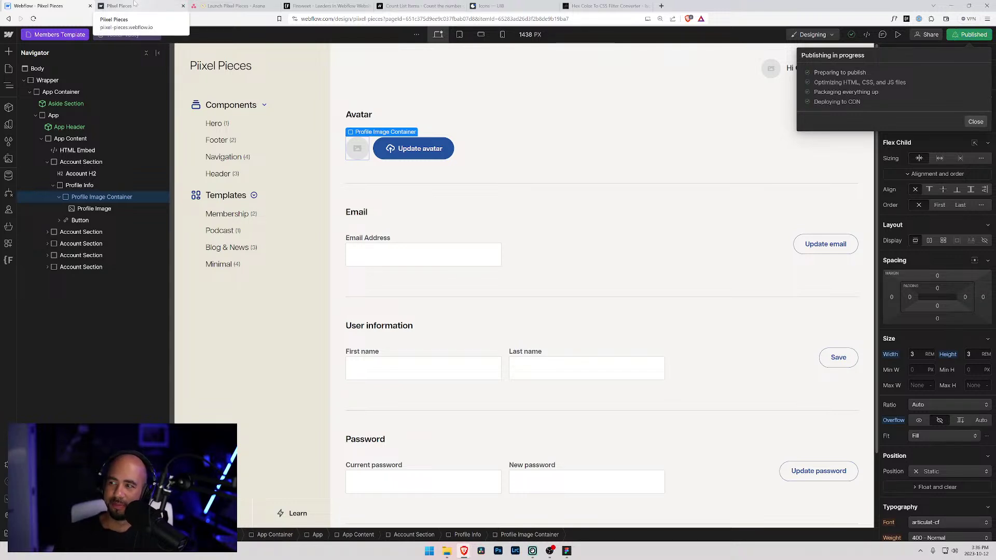
{"action": "left_click", "coordinate": [134, 4]}
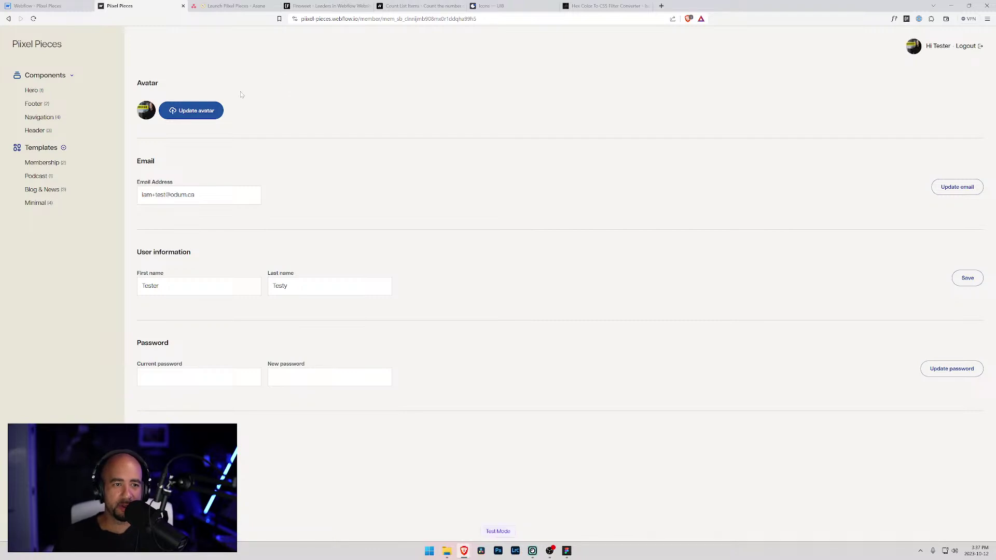
{"action": "left_click", "coordinate": [41, 5]}
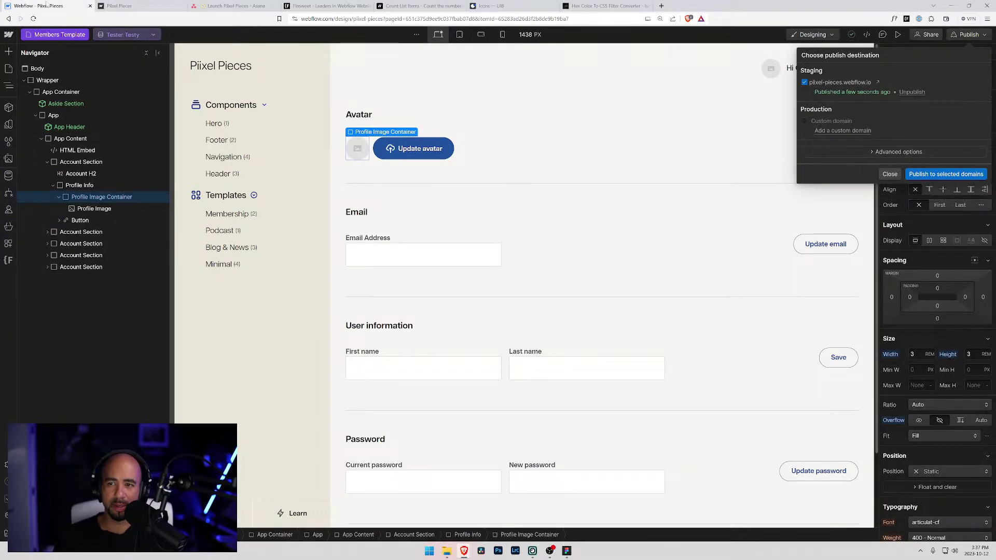
{"action": "left_click", "coordinate": [103, 5]}
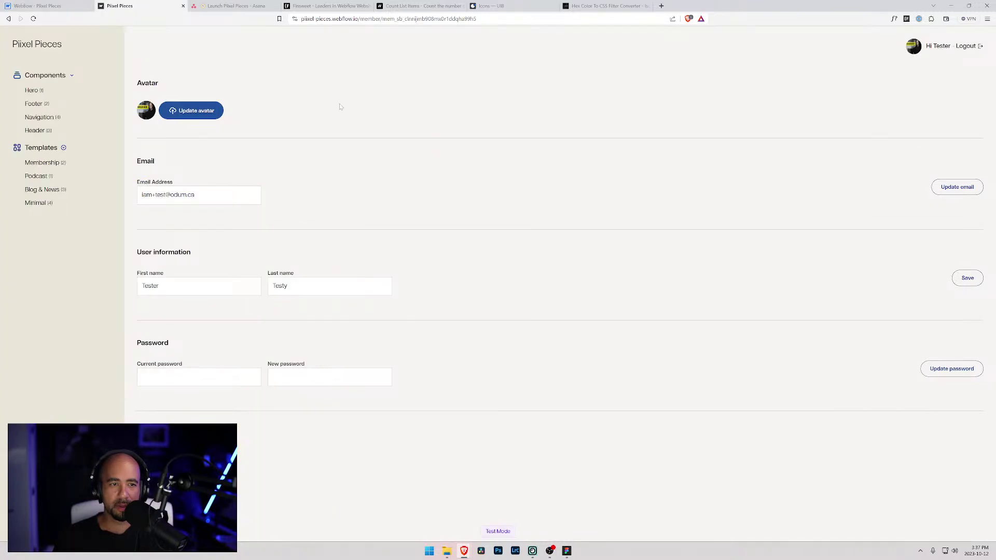
{"action": "left_click", "coordinate": [62, 6]}
- Reset the Profile Image's minimum width and height to 0
{"action": "key", "text": "Escape"}
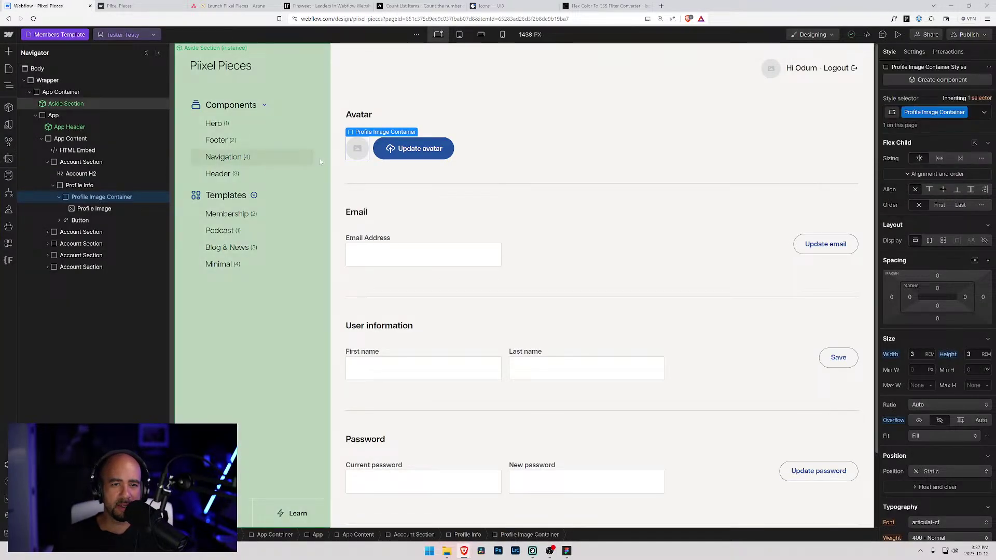
{"action": "scroll", "coordinate": [947, 368], "scroll_direction": "down", "scroll_amount": 5}
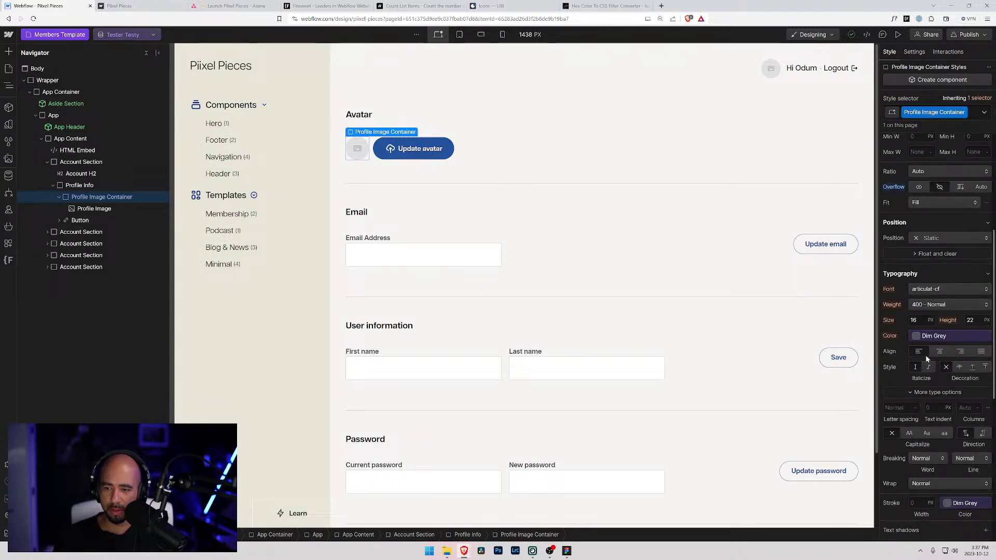
{"action": "scroll", "coordinate": [926, 356], "scroll_direction": "up", "scroll_amount": 2}
{"action": "left_click", "coordinate": [98, 208]}
{"action": "scroll", "coordinate": [899, 279], "scroll_direction": "up", "scroll_amount": 1}
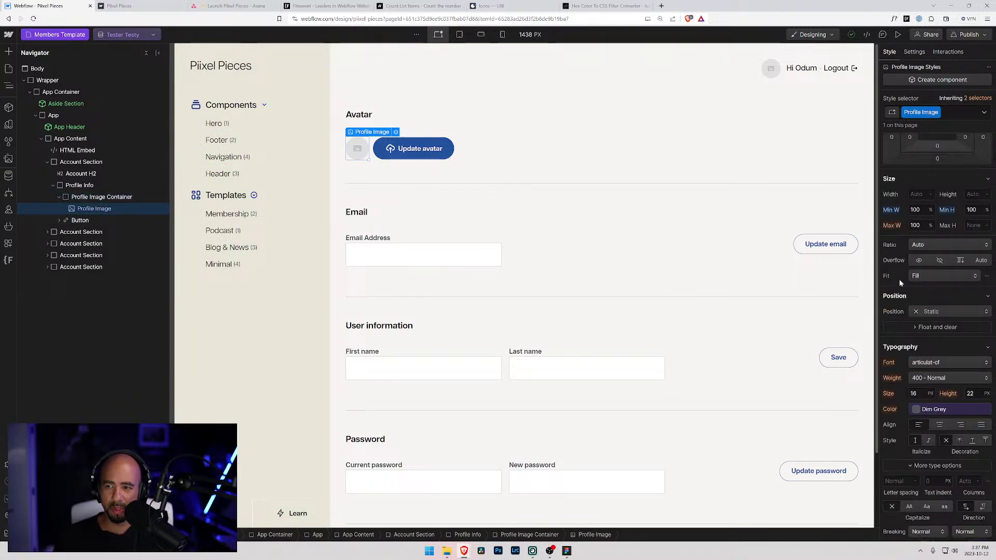
{"action": "left_click", "coordinate": [891, 210], "text": "alt"}
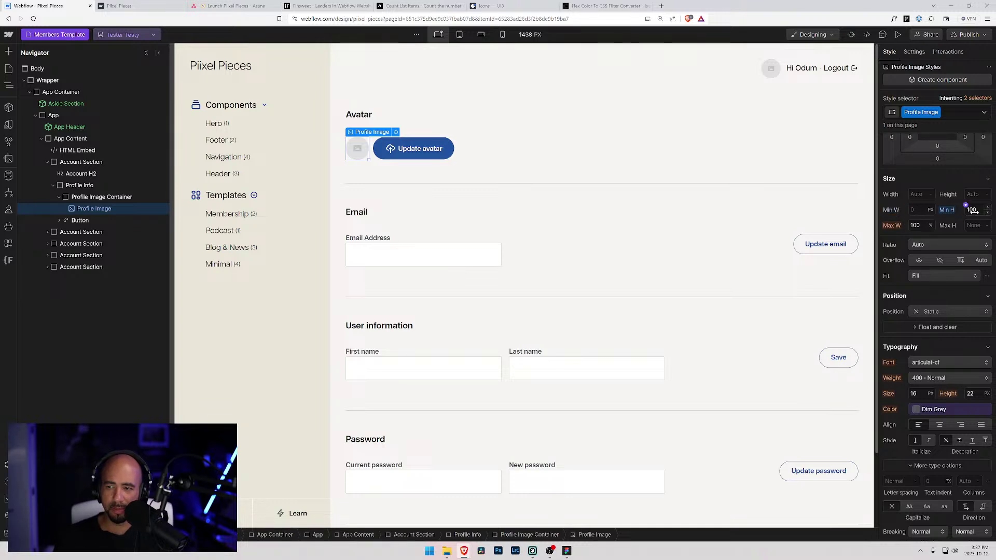
{"action": "left_click", "coordinate": [947, 210], "text": "alt"}
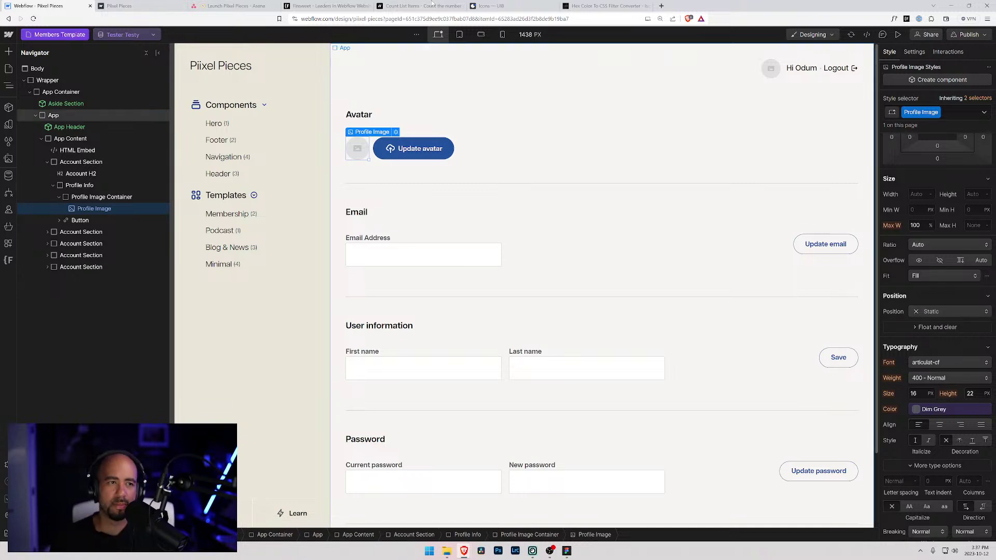
{"action": "left_click", "coordinate": [146, 6]}
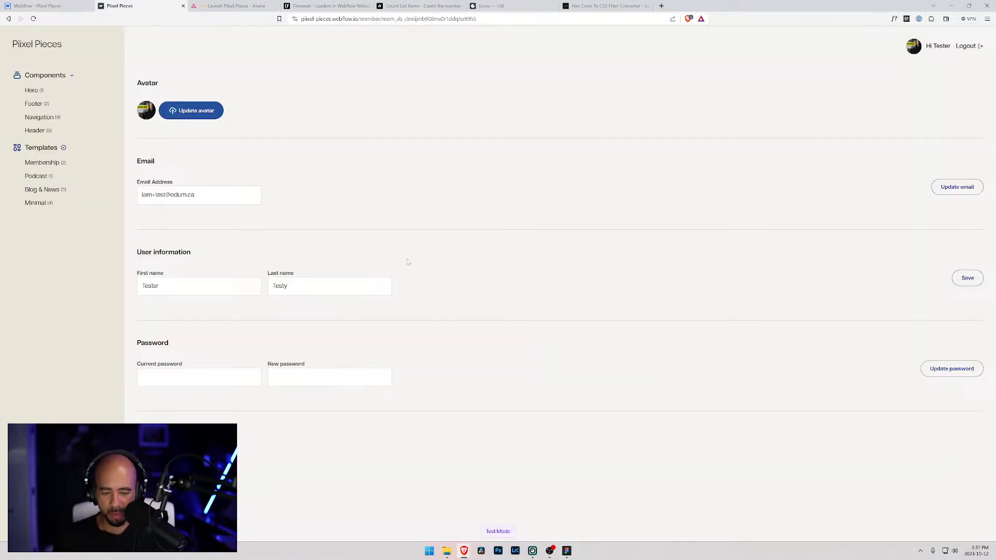
- Inspect the live avatar in DevTools and toggle its min-width and min-height 100% rules
{"action": "key", "text": "ctrl+shift+i"}
{"action": "key", "text": "ctrl+shift+c"}
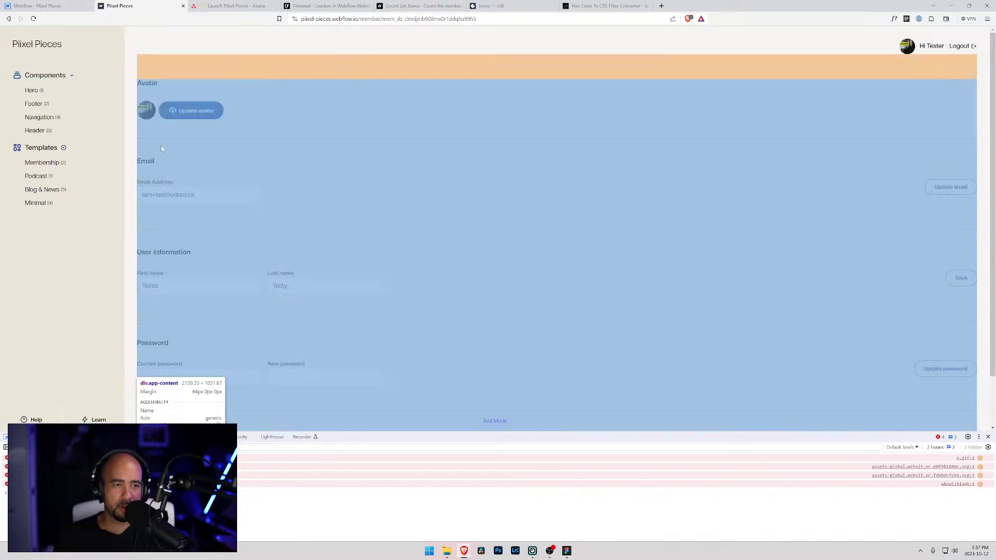
{"action": "left_click", "coordinate": [146, 114]}
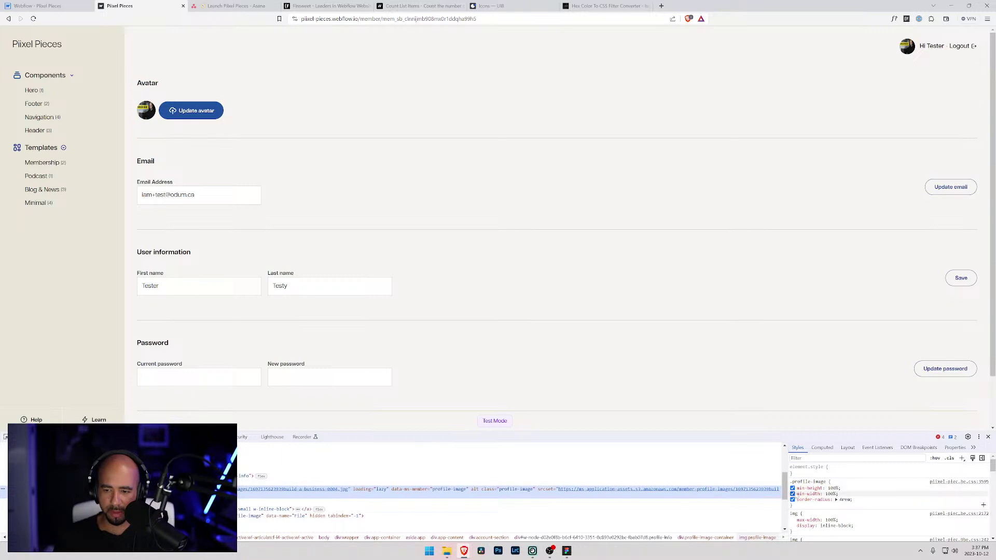
{"action": "left_click", "coordinate": [792, 494]}
{"action": "left_click", "coordinate": [792, 488]}
{"action": "left_click", "coordinate": [792, 488]}
{"action": "left_click", "coordinate": [793, 488]}
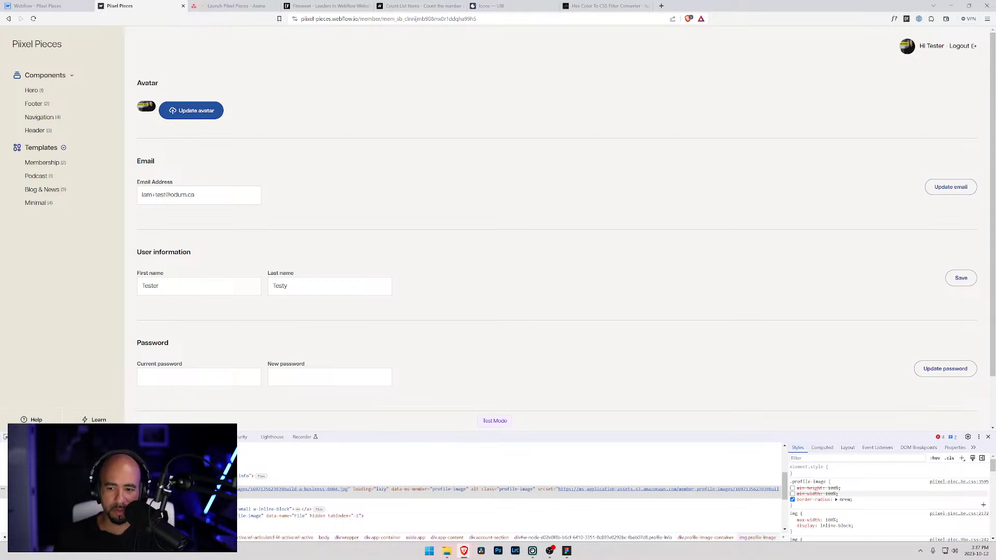
{"action": "left_click", "coordinate": [792, 494]}
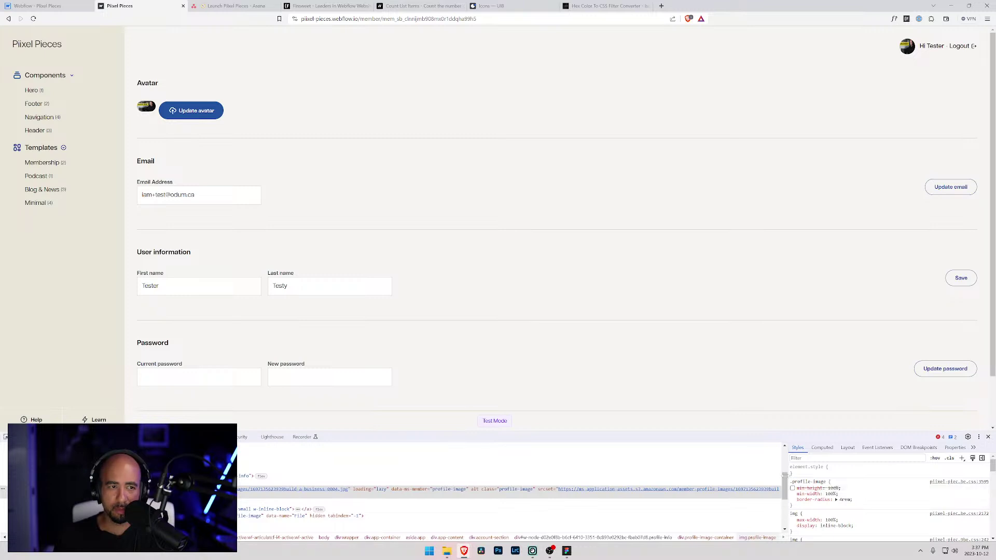
{"action": "left_click", "coordinate": [793, 489]}
{"action": "left_click", "coordinate": [792, 494]}
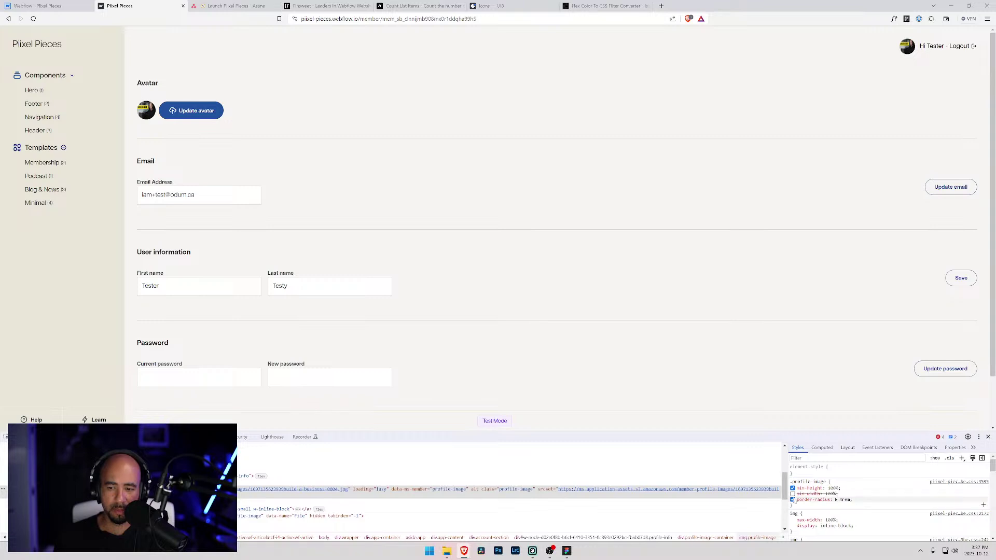
{"action": "left_click", "coordinate": [793, 488]}
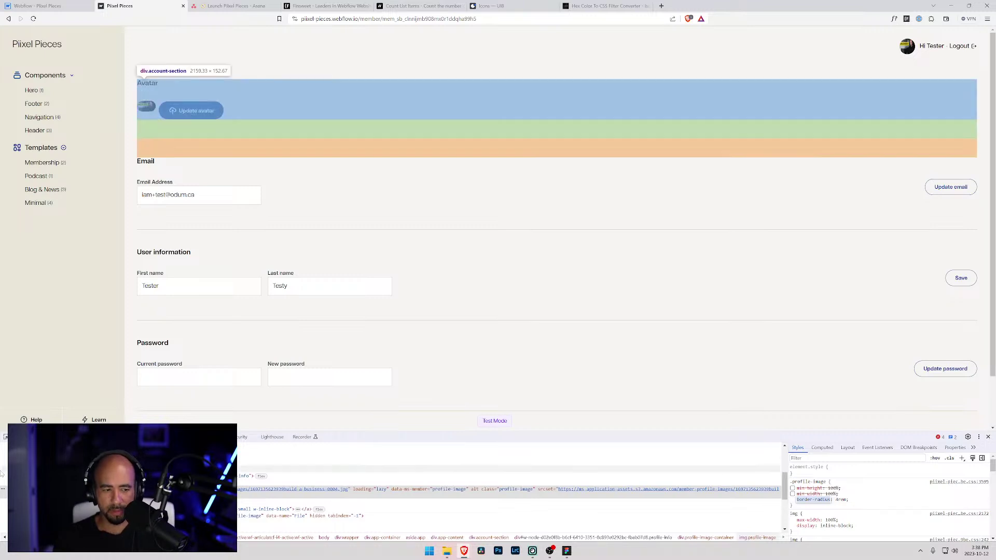
- Compare the styles of the profile info wrapper, image container and avatar image elements
{"action": "left_click", "coordinate": [249, 476]}
{"action": "left_click", "coordinate": [249, 489]}
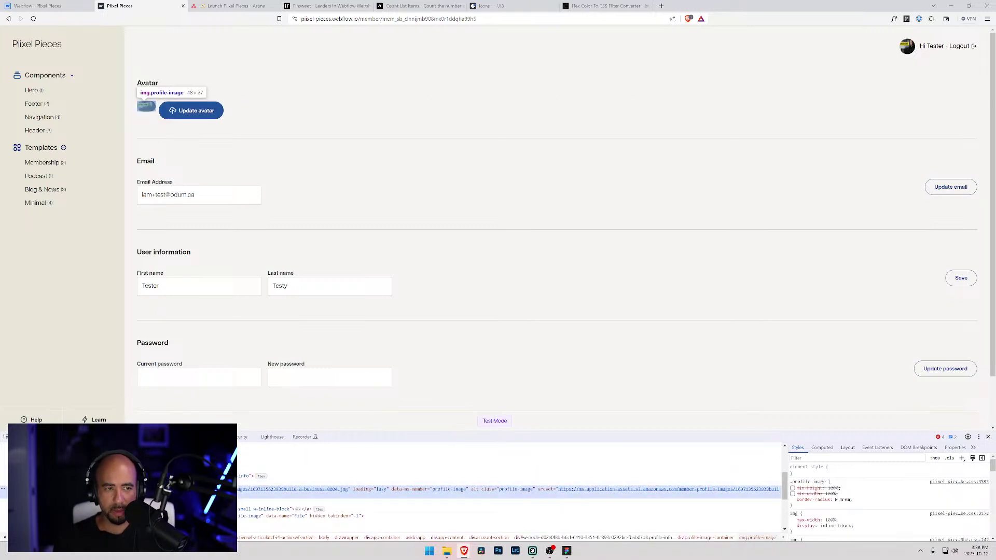
{"action": "left_click", "coordinate": [249, 482]}
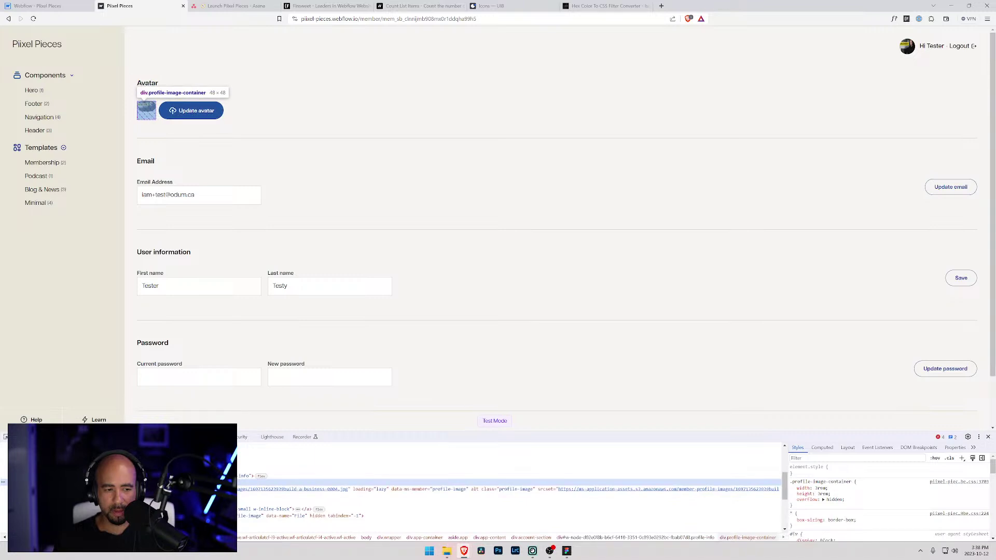
{"action": "left_click", "coordinate": [249, 488]}
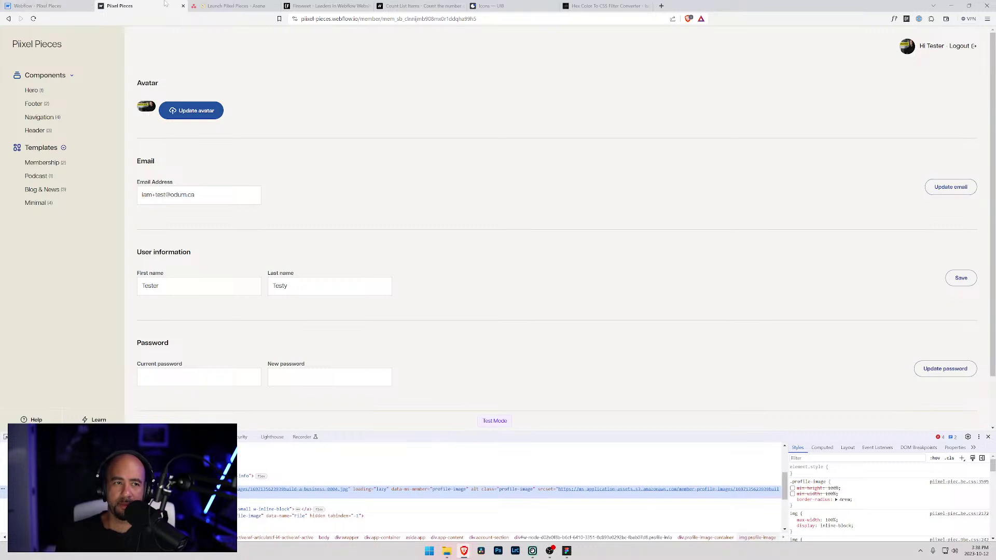
- Briefly search 'css' in a private window, close it, and return to the Webflow Designer
{"action": "key", "text": "ctrl+shift+n"}
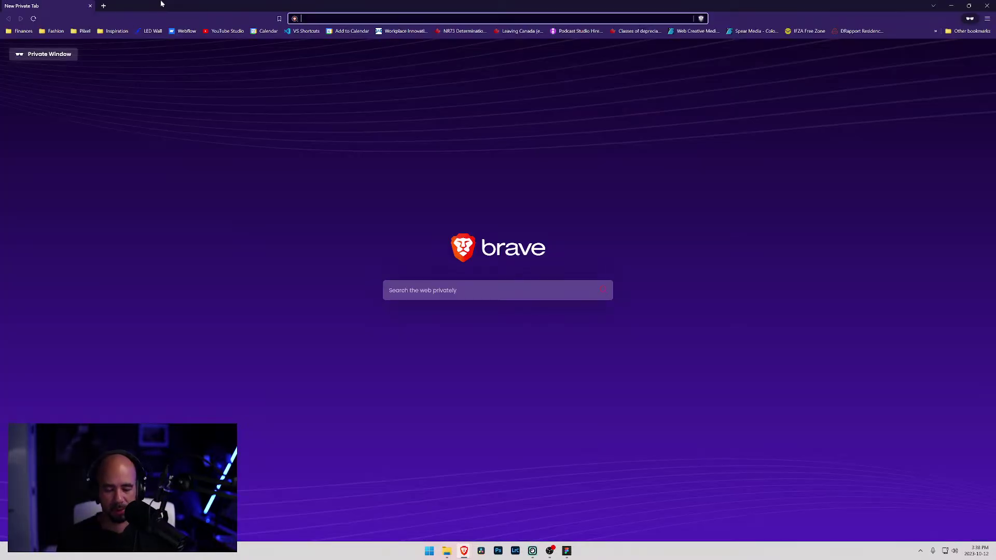
{"action": "type", "text": "css"}
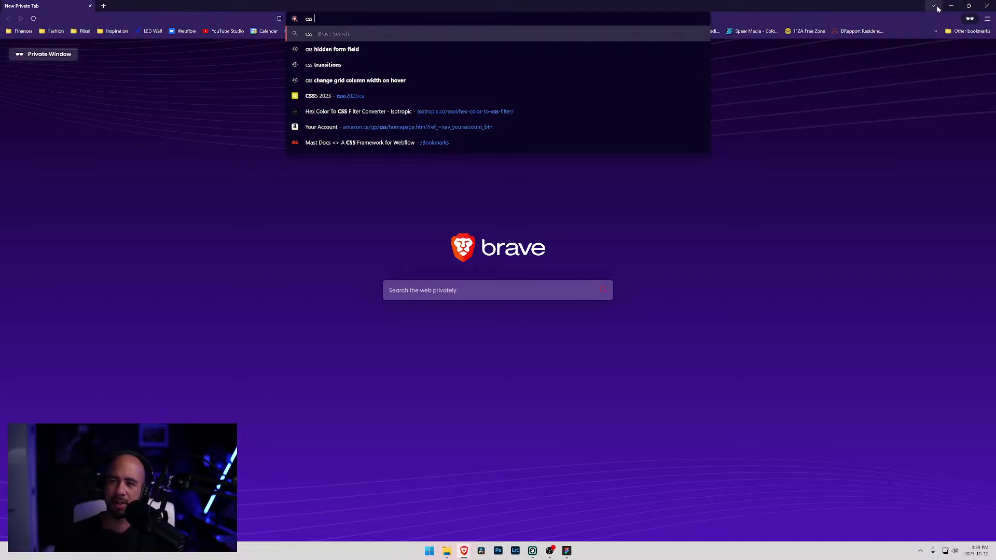
{"action": "left_click", "coordinate": [952, 5]}
{"action": "left_click", "coordinate": [47, 5]}
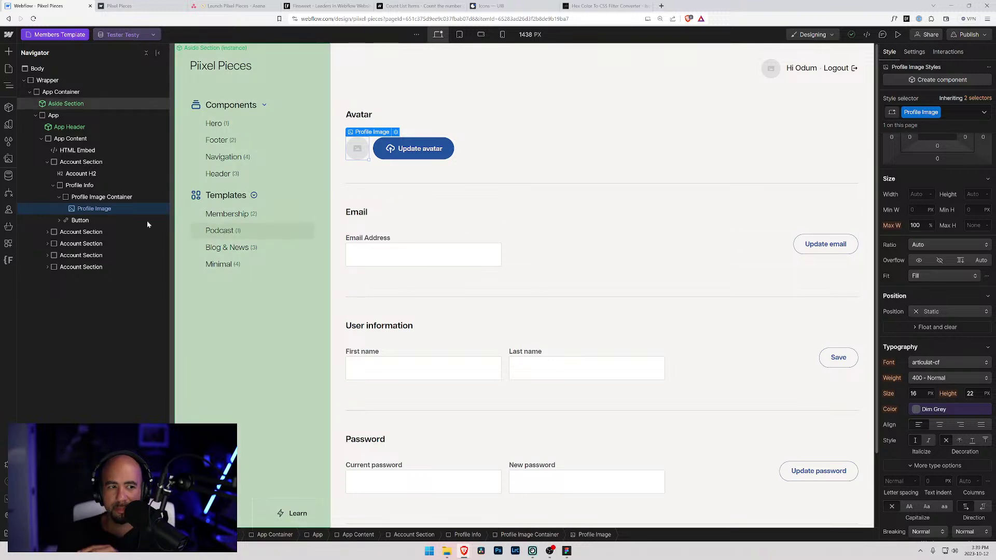
- Set the Profile Image fit to Cover with hidden overflow and publish to staging
{"action": "left_click", "coordinate": [941, 275]}
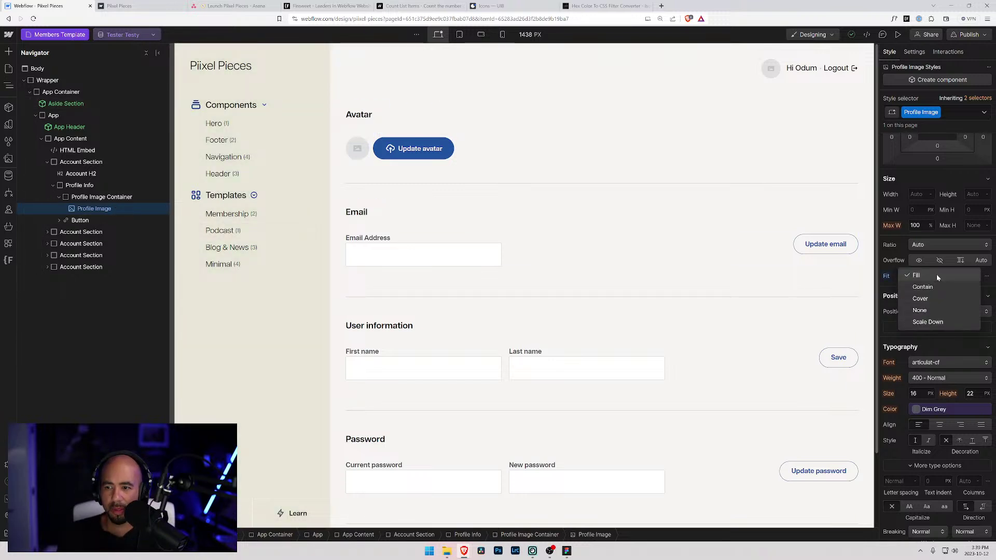
{"action": "left_click", "coordinate": [923, 299]}
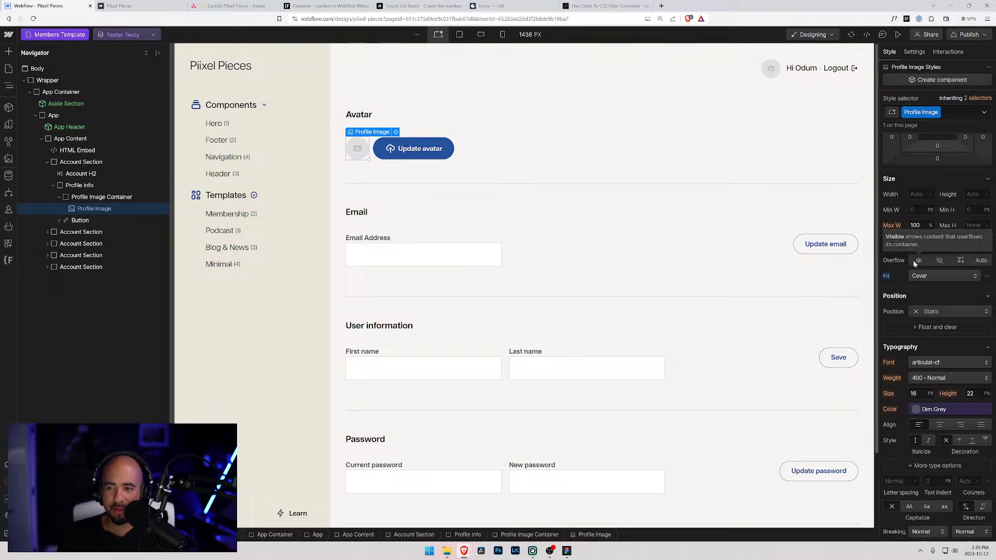
{"action": "left_click", "coordinate": [941, 261]}
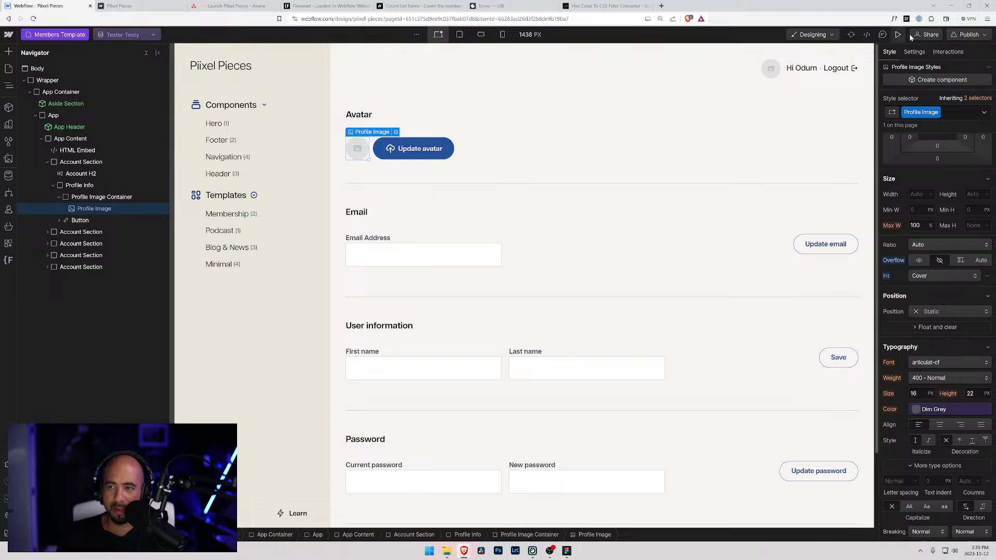
{"action": "left_click", "coordinate": [966, 34]}
{"action": "left_click", "coordinate": [936, 174]}
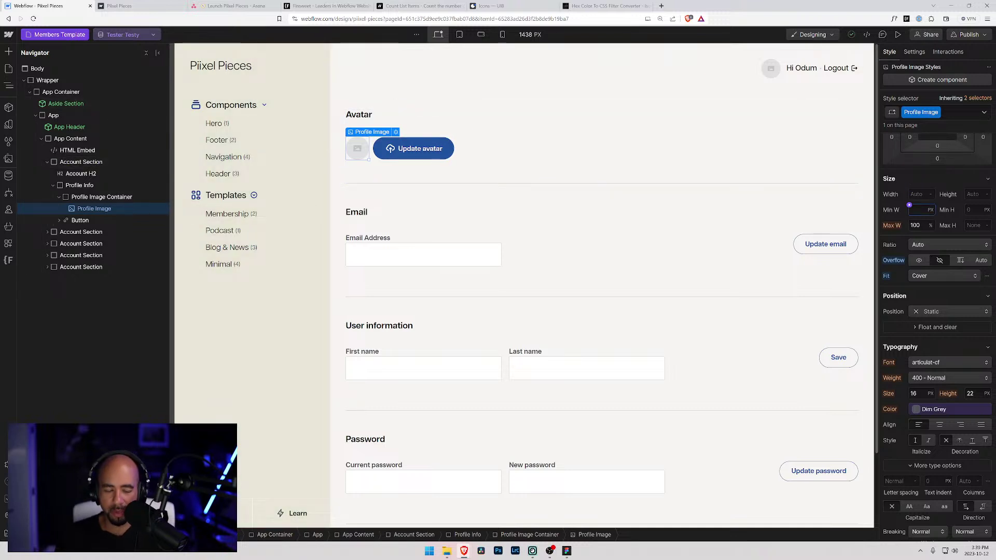
- Enter 100% for the Profile Image's minimum width and height
{"action": "type", "text": "100%"}
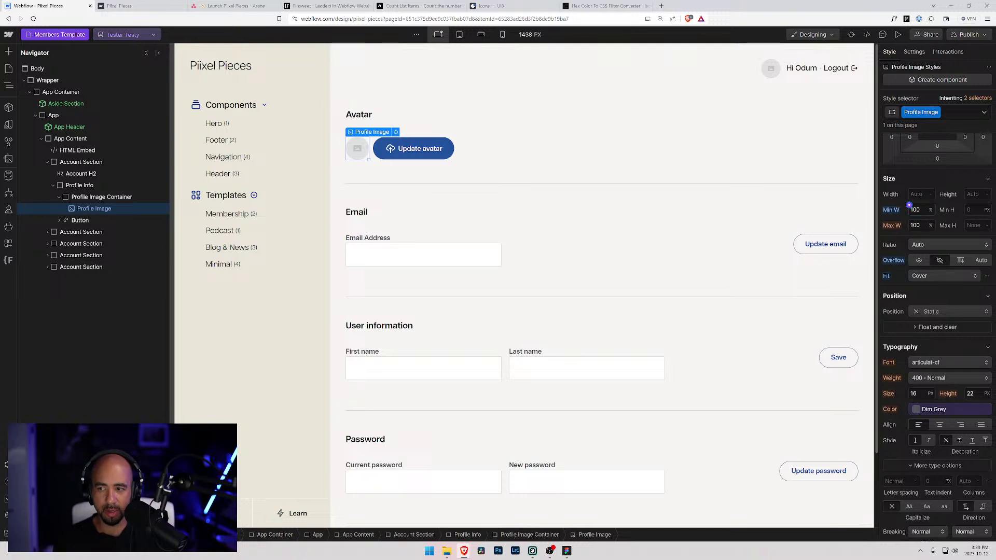
{"action": "left_click", "coordinate": [966, 207]}
{"action": "type", "text": "100%"}
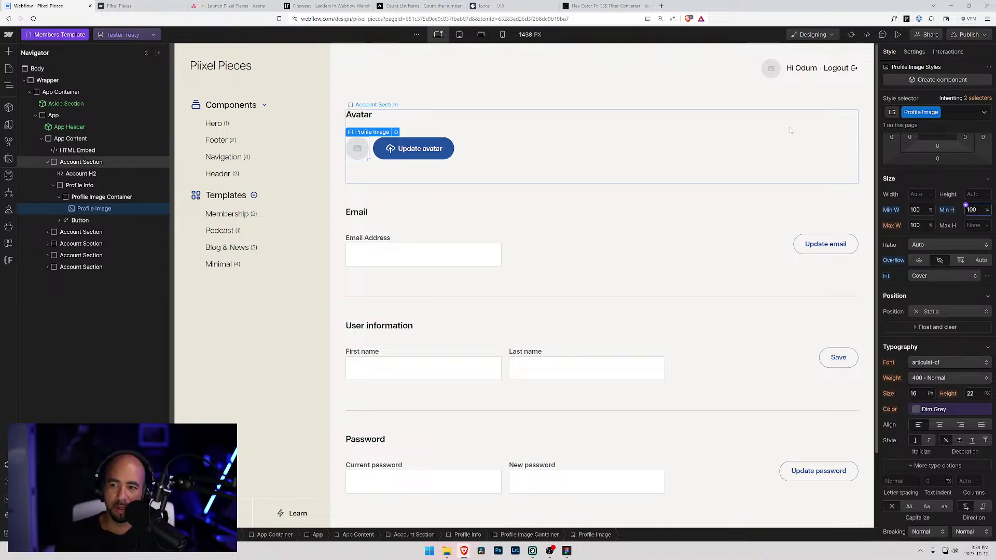
- Republish the avatar styles, then reload the live account page and inspect the avatar
{"action": "left_click", "coordinate": [968, 34]}
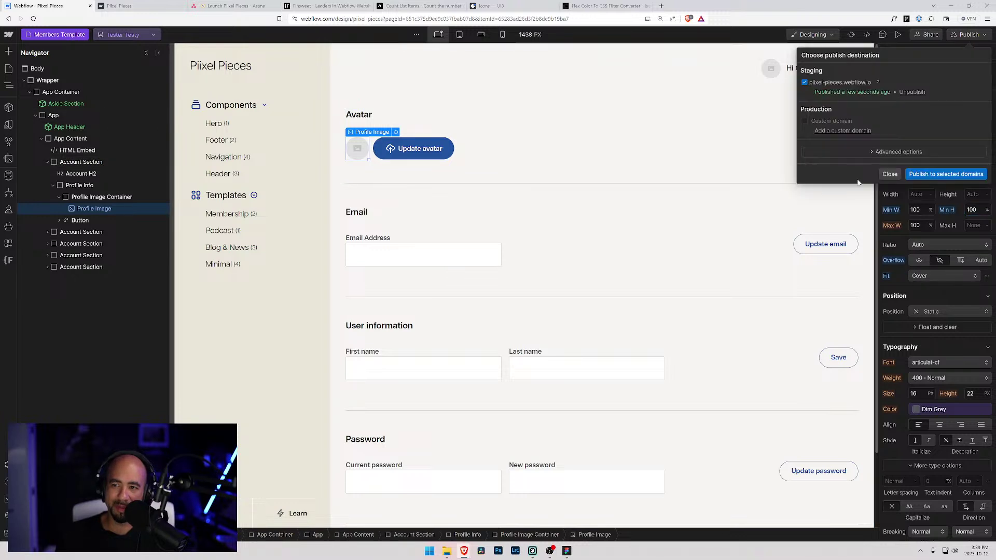
{"action": "left_click", "coordinate": [945, 174]}
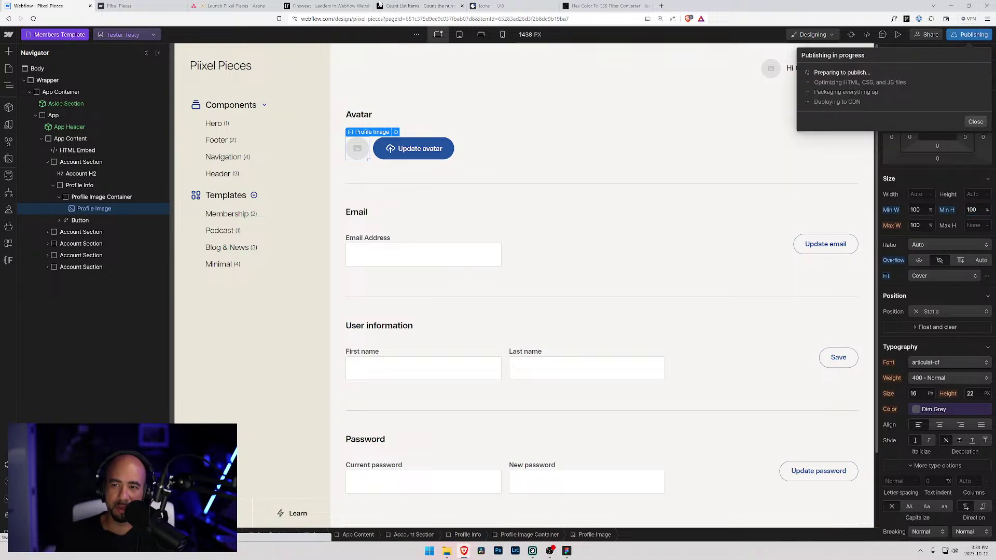
{"action": "left_click", "coordinate": [145, 6]}
{"action": "key", "text": "F5"}
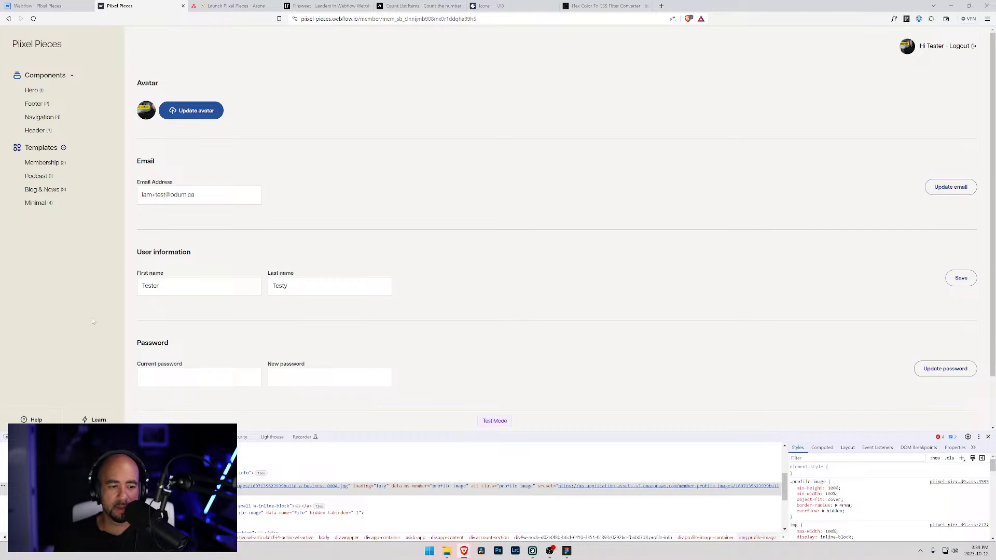
{"action": "key", "text": "ctrl+shift+c"}
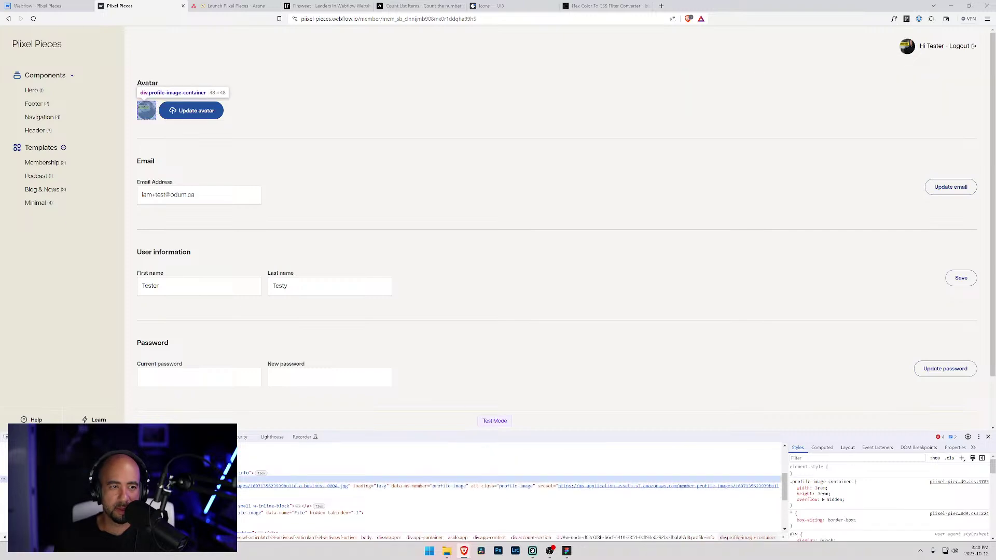
- In the Navigator, drag Profile Image out and back into Profile Image Container
{"action": "left_click", "coordinate": [36, 5]}
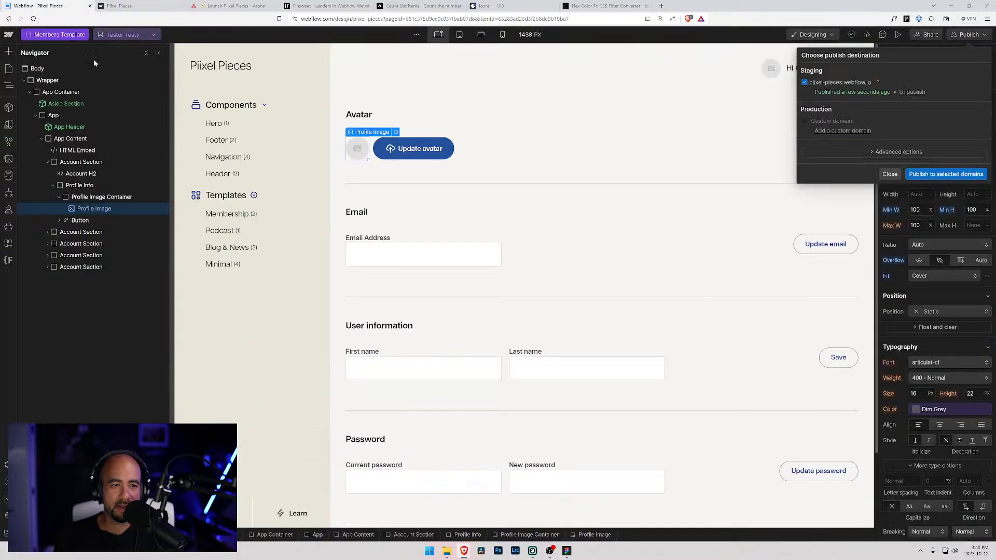
{"action": "left_click_drag", "start_coordinate": [83, 208], "coordinate": [76, 196]}
{"action": "left_click", "coordinate": [79, 209]}
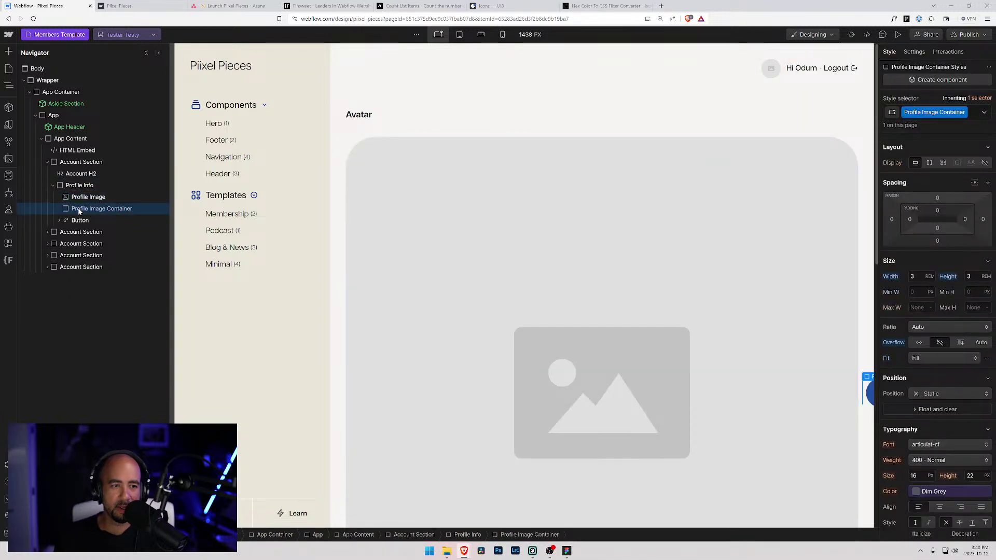
{"action": "left_click", "coordinate": [79, 200]}
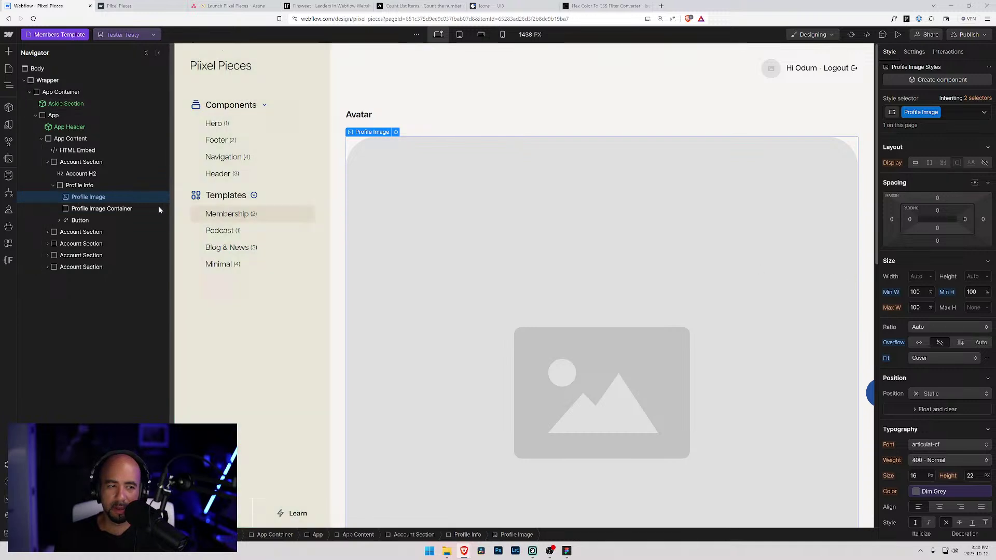
{"action": "mouse_move", "coordinate": [73, 208]}
{"action": "left_mouse_down"}
{"action": "mouse_move", "coordinate": [74, 193]}
{"action": "mouse_move", "coordinate": [77, 202]}
{"action": "left_mouse_up"}
{"action": "left_click", "coordinate": [67, 200]}
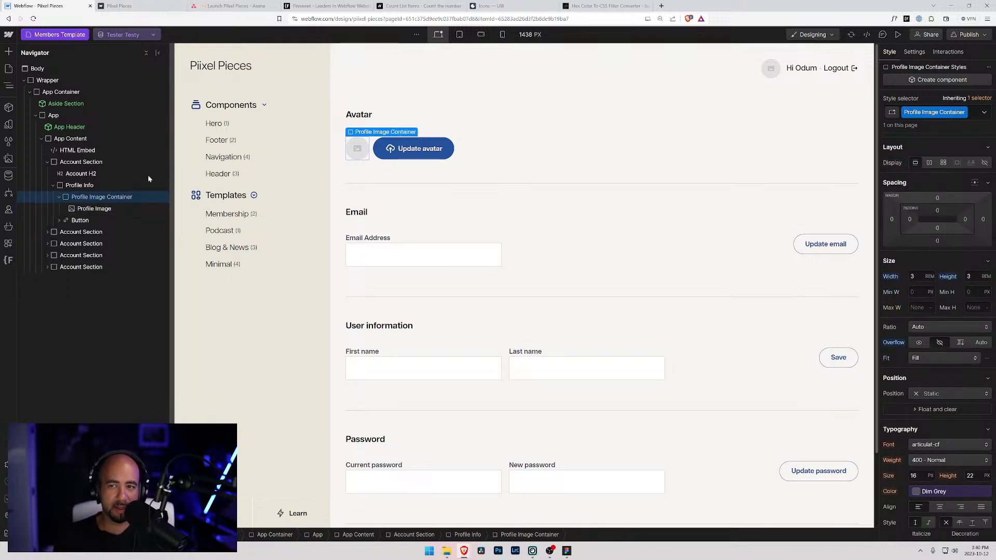
{"action": "left_click", "coordinate": [703, 69]}
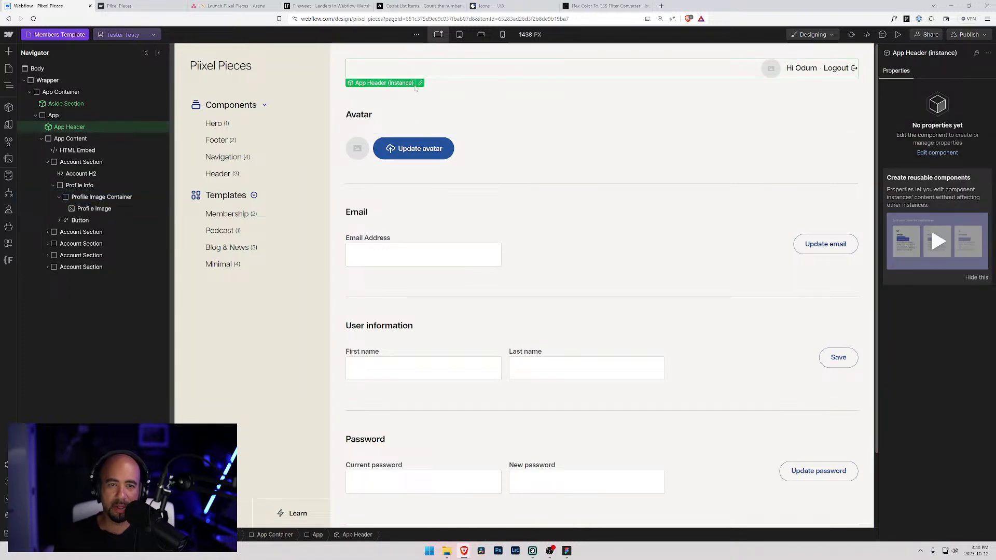
- In App Header's User Portal, set the User Avatar's Fit to Cover and Overflow to Hidden
{"action": "left_click", "coordinate": [420, 83]}
{"action": "left_click", "coordinate": [24, 81]}
{"action": "left_click", "coordinate": [52, 92]}
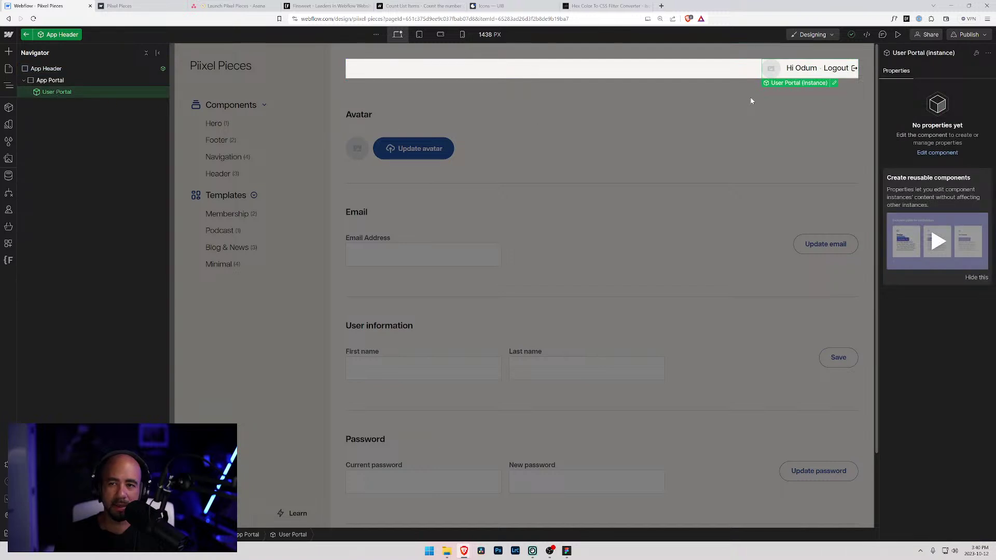
{"action": "left_click", "coordinate": [828, 83]}
{"action": "left_click", "coordinate": [772, 70]}
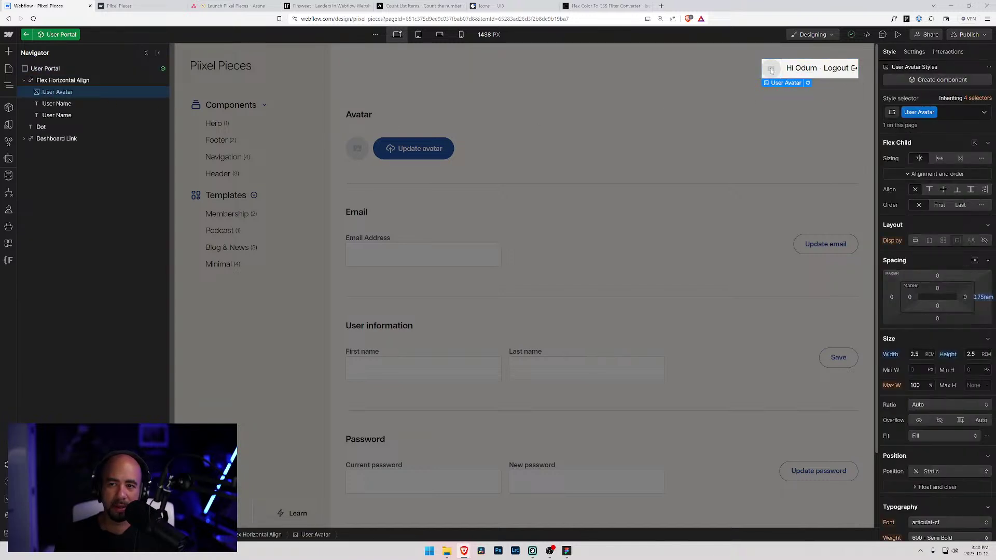
{"action": "left_click", "coordinate": [52, 81]}
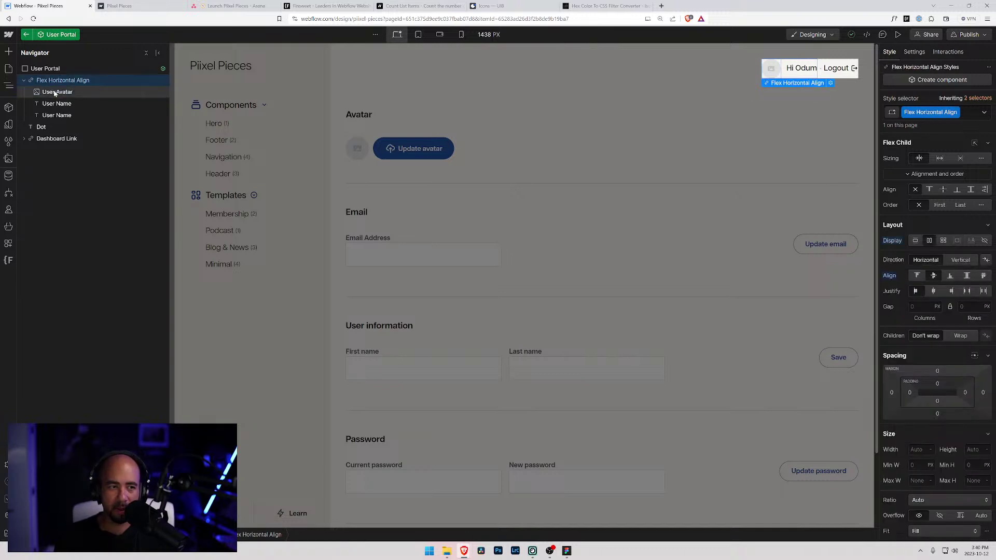
{"action": "left_click", "coordinate": [51, 92]}
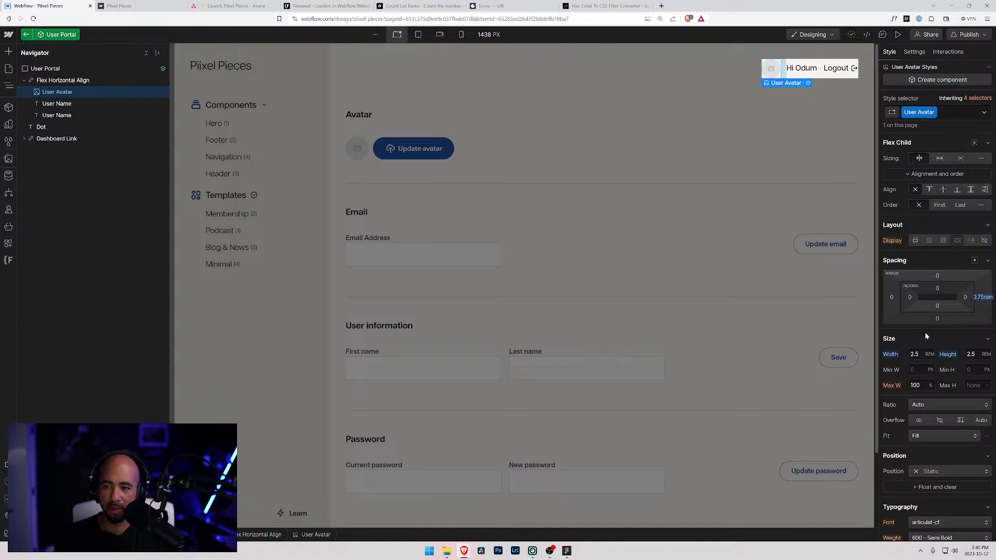
{"action": "left_click", "coordinate": [934, 436]}
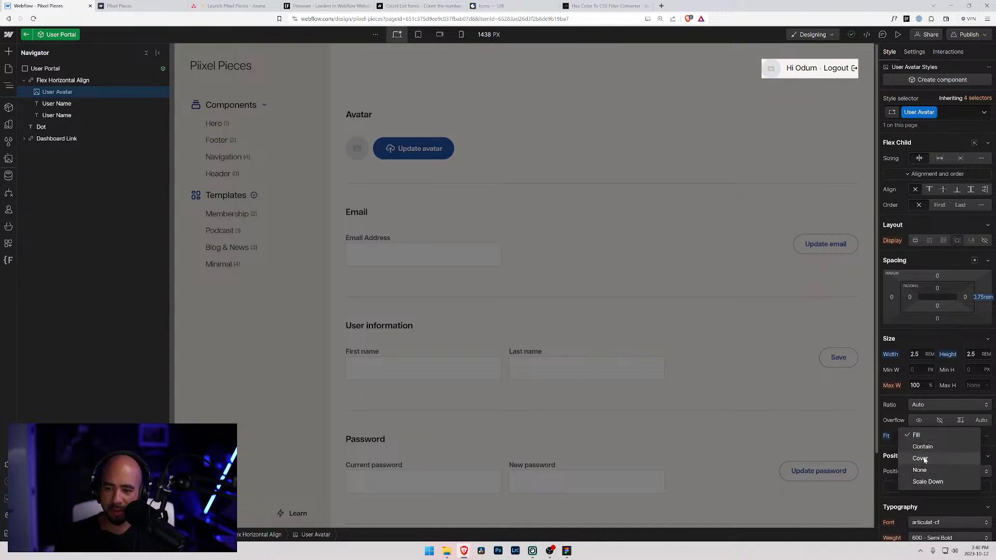
{"action": "left_click", "coordinate": [924, 459]}
{"action": "left_click", "coordinate": [940, 420]}
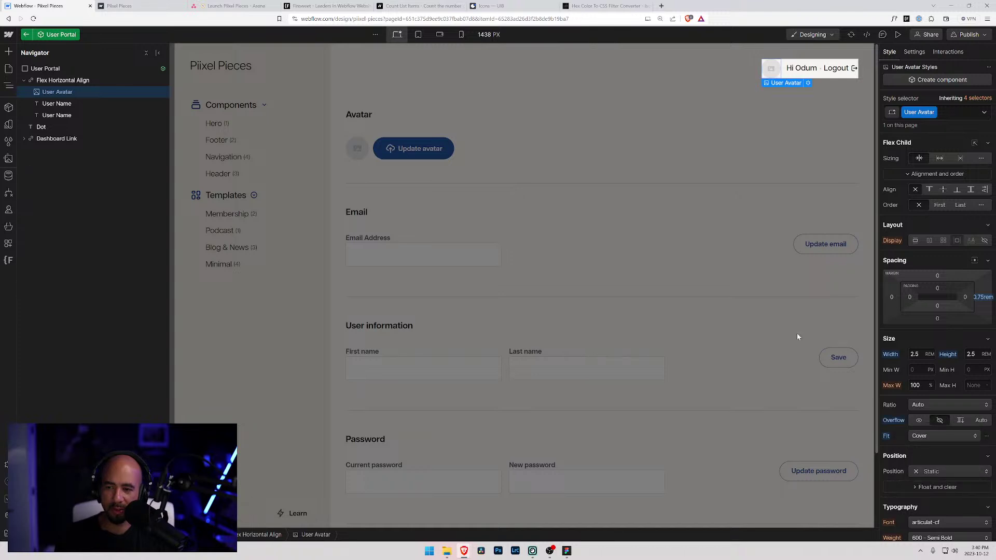
- Publish to the staging domain, reload the live site, and leave the User Portal component
{"action": "left_click", "coordinate": [968, 34]}
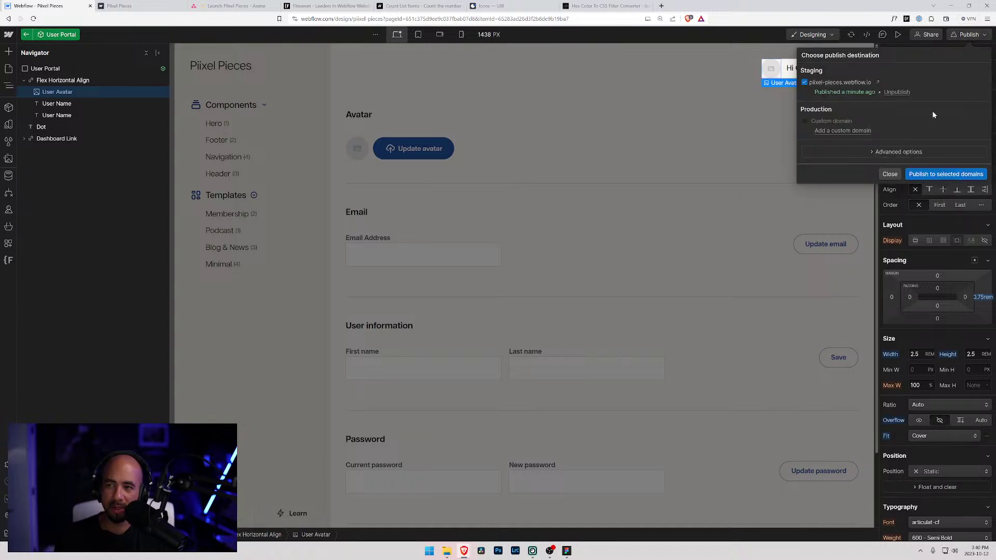
{"action": "left_click", "coordinate": [939, 174]}
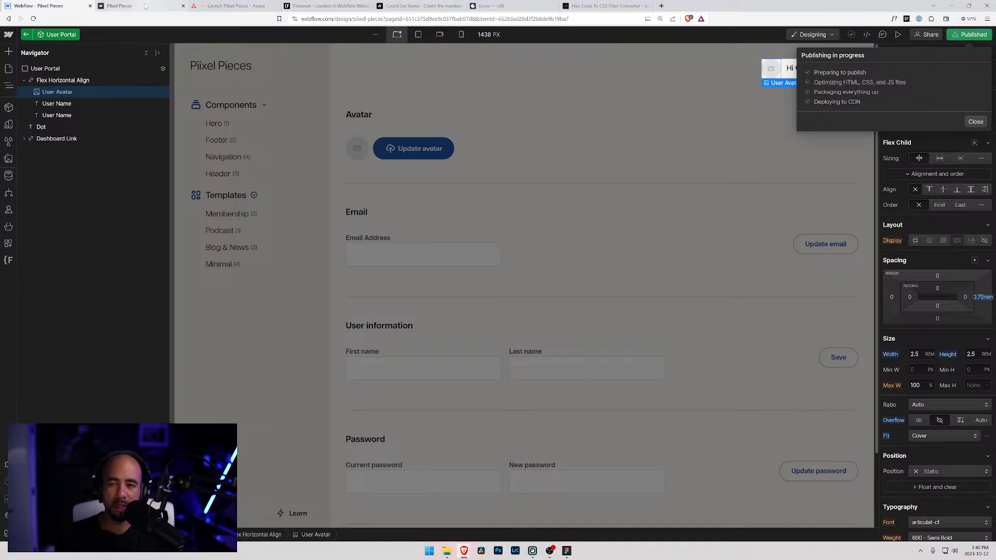
{"action": "left_click", "coordinate": [176, 7]}
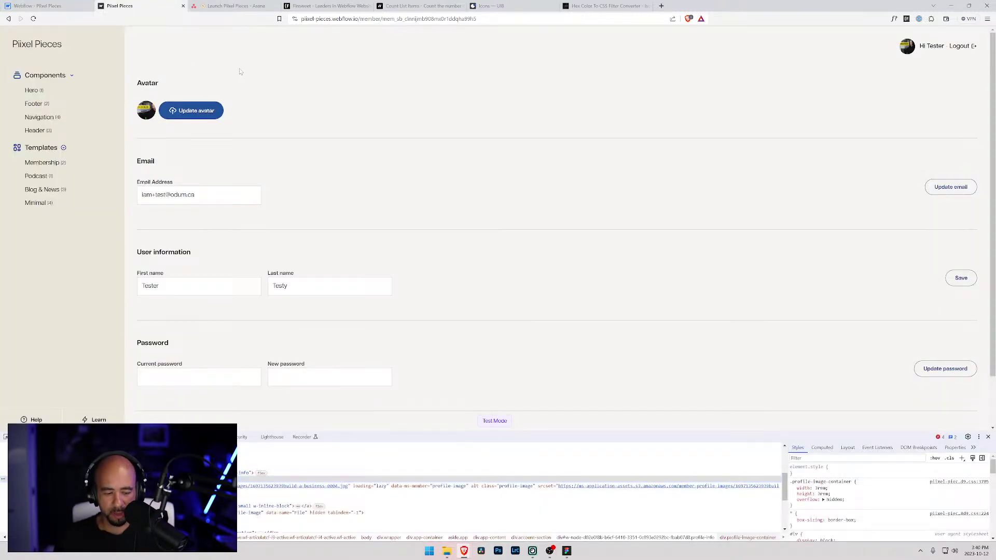
{"action": "key", "text": "ctrl+r"}
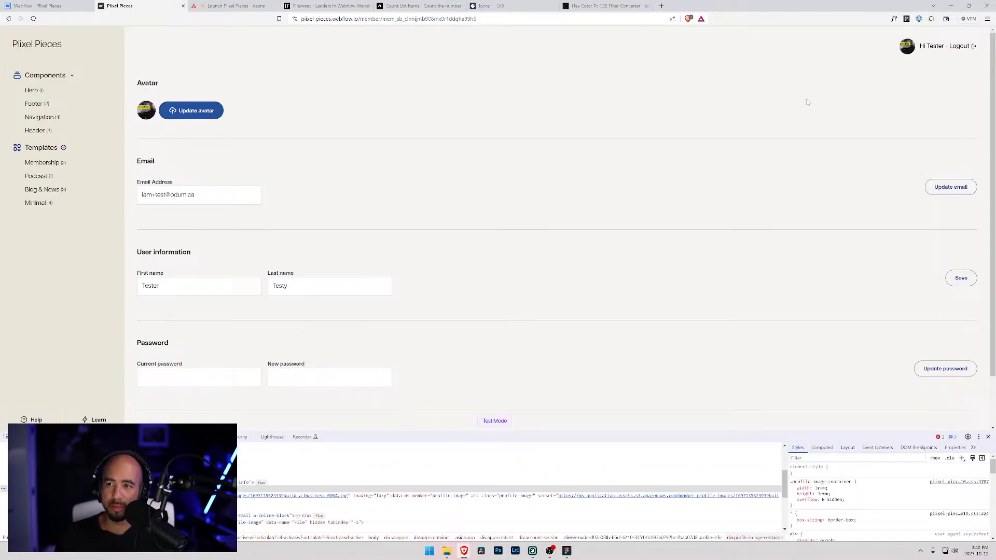
{"action": "left_click", "coordinate": [52, 6]}
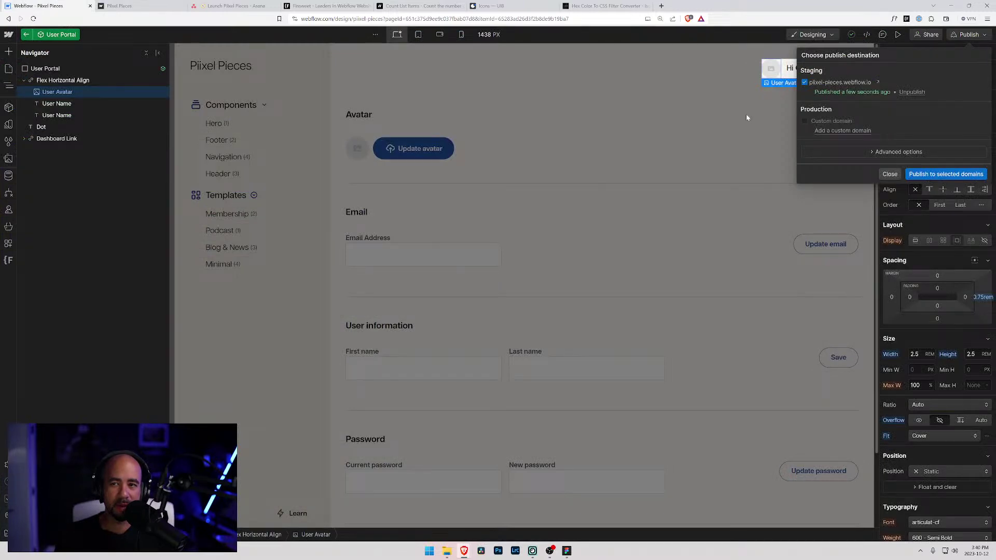
{"action": "left_click", "coordinate": [640, 110]}
{"action": "left_click", "coordinate": [26, 34]}
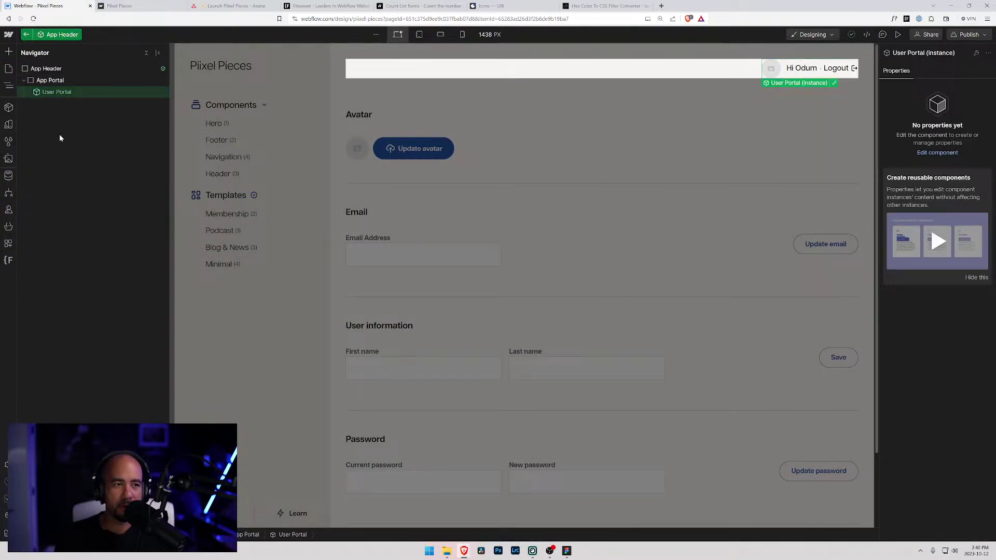
- Move Profile Image out of Profile Image Container and delete the empty container
{"action": "left_click", "coordinate": [44, 66]}
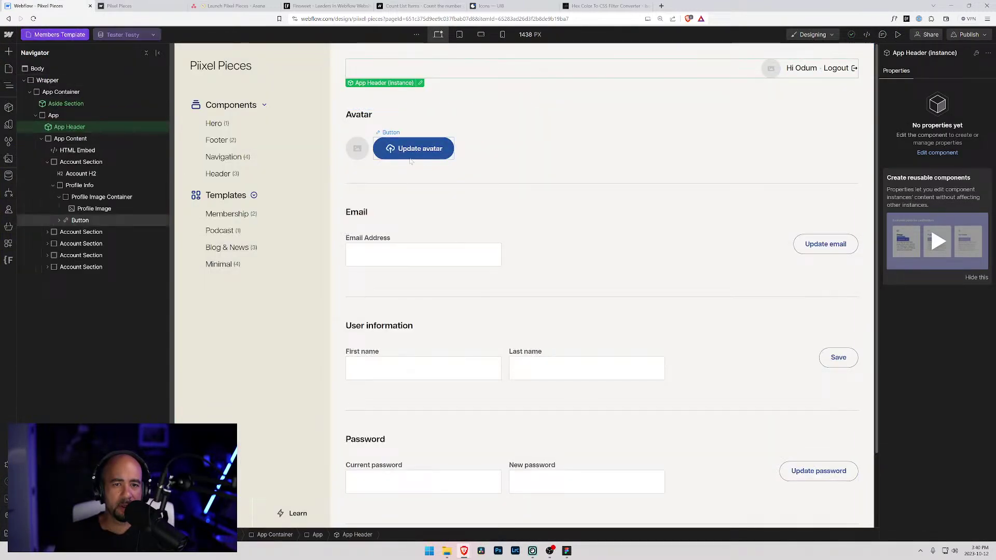
{"action": "left_click", "coordinate": [77, 208]}
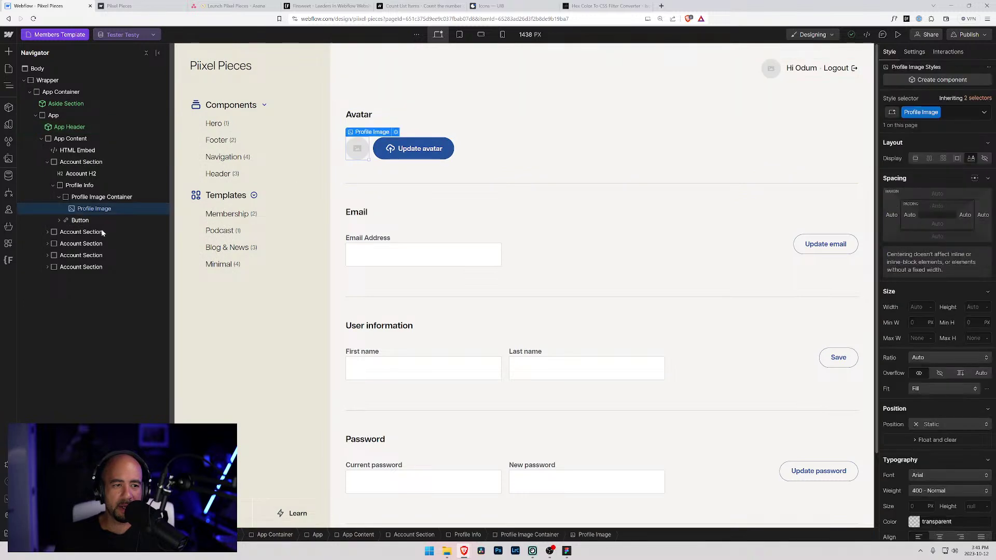
{"action": "left_click_drag", "start_coordinate": [77, 207], "coordinate": [72, 196]}
{"action": "left_click", "coordinate": [78, 208]}
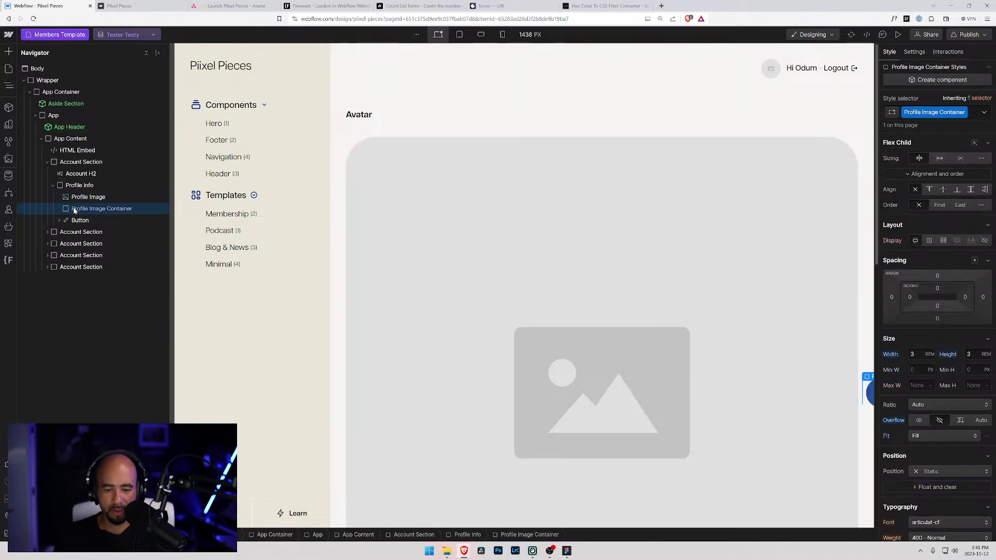
{"action": "key", "text": "Delete"}
{"action": "left_click", "coordinate": [73, 196]}
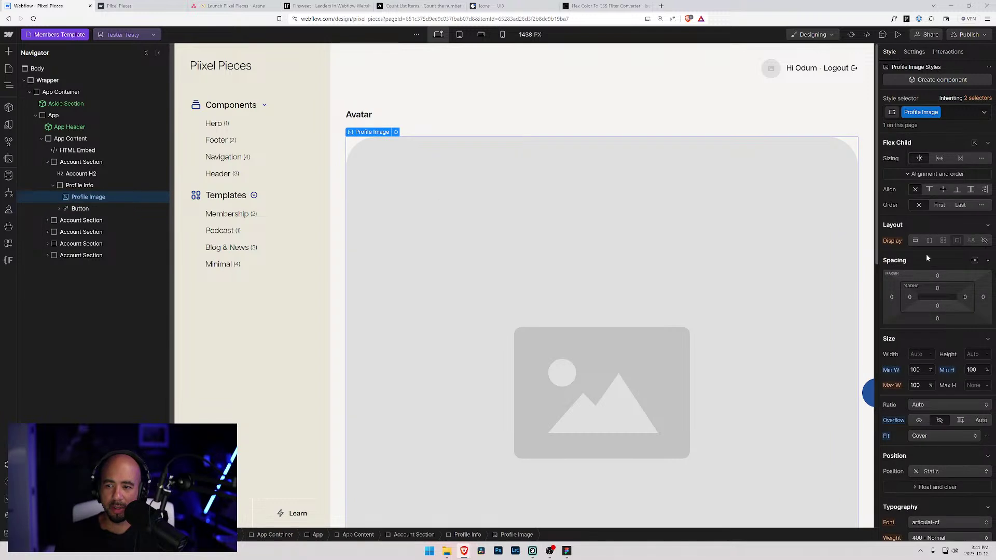
- Clear the Profile Image's 100% min width and height and size it 3rem by 3
{"action": "left_click", "coordinate": [891, 372], "text": "alt"}
{"action": "left_click", "coordinate": [947, 370], "text": "alt"}
{"action": "left_click", "coordinate": [911, 353]}
{"action": "type", "text": "3"}
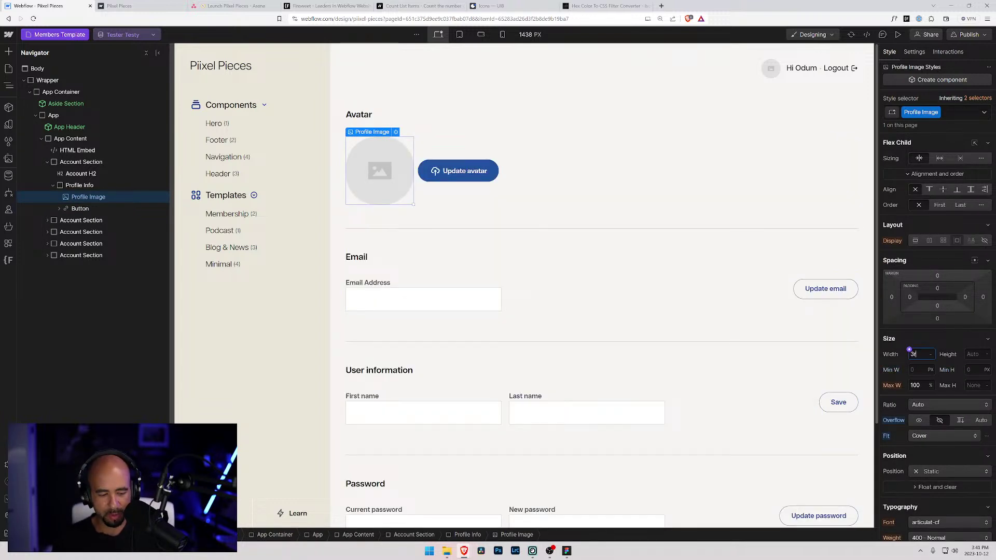
{"action": "type", "text": "rem"}
{"action": "key", "text": "Return"}
{"action": "left_click", "coordinate": [966, 354]}
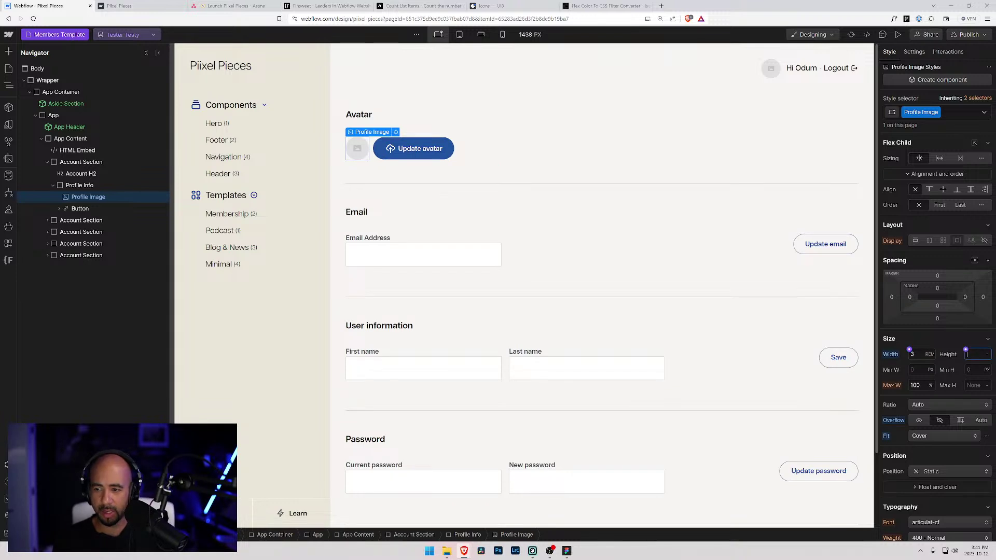
{"action": "type", "text": "3"}
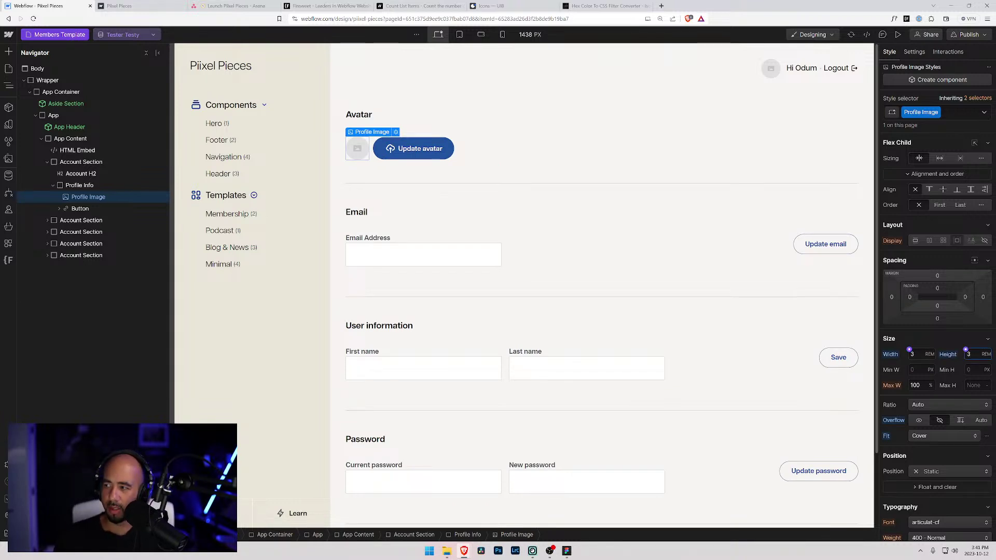
- Publish the site, reload the live account page, and start choosing a new avatar image
{"action": "left_click", "coordinate": [968, 34]}
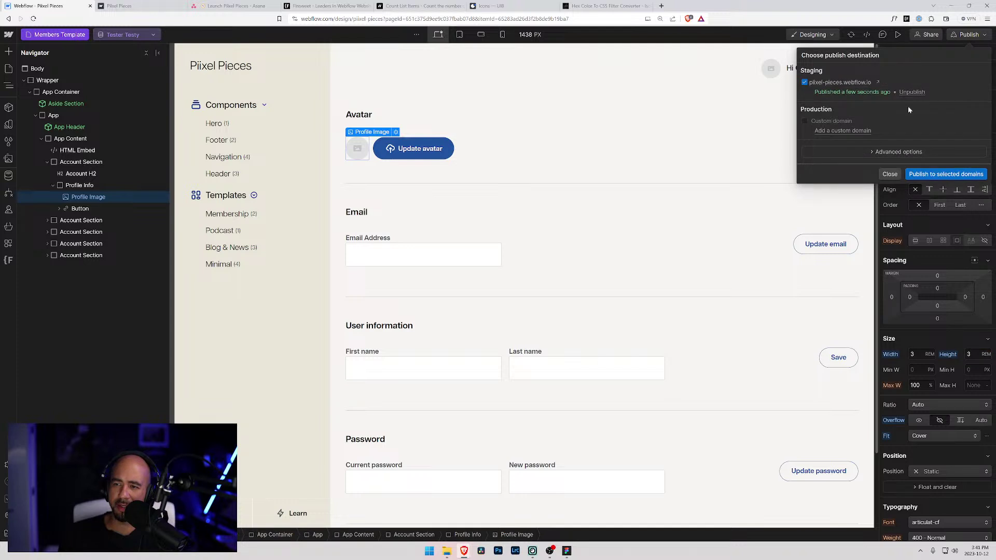
{"action": "left_click", "coordinate": [929, 173]}
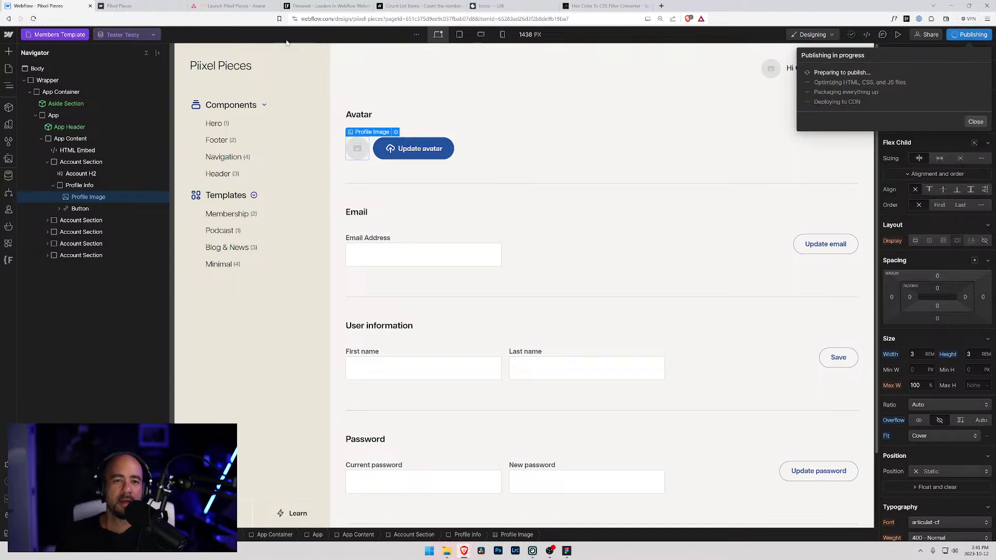
{"action": "left_click", "coordinate": [153, 5]}
{"action": "key", "text": "ctrl+r"}
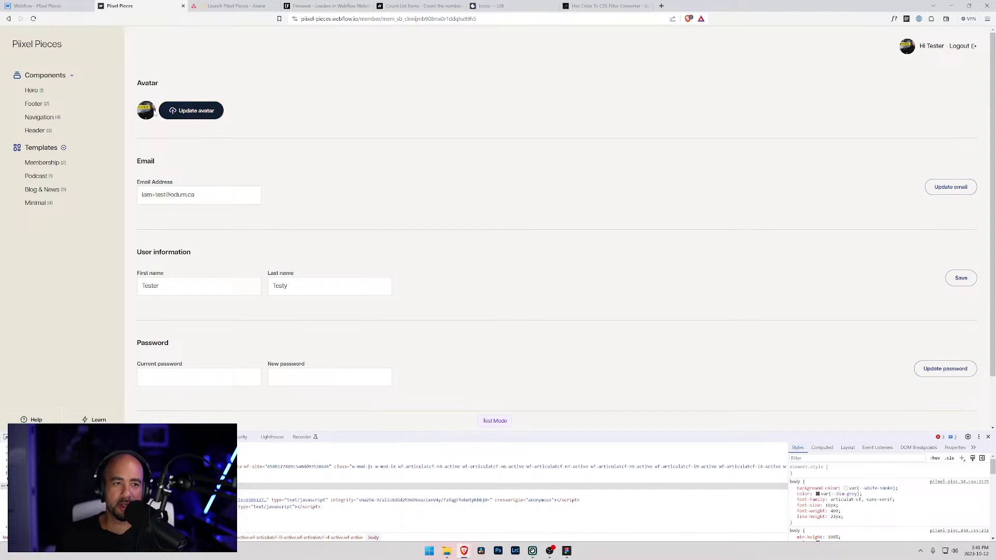
{"action": "left_click", "coordinate": [181, 112]}
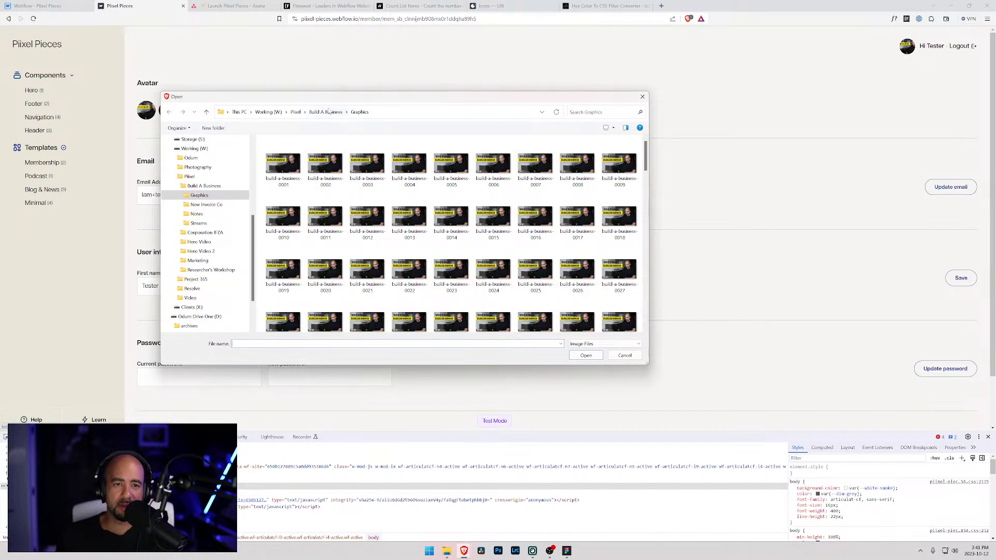
- Cancel the avatar file picker and close the developer tools panel
{"action": "key", "text": "Escape"}
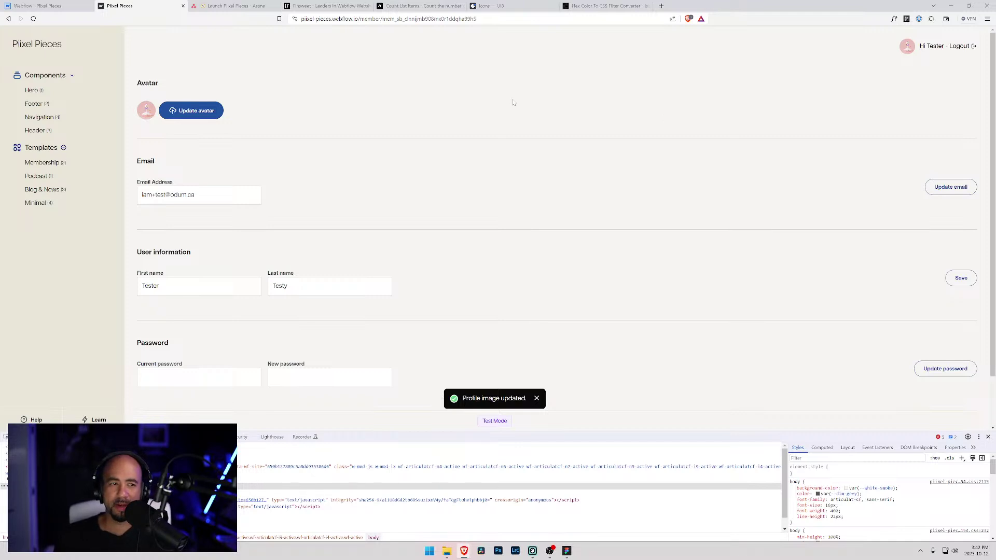
{"action": "left_click", "coordinate": [988, 437]}
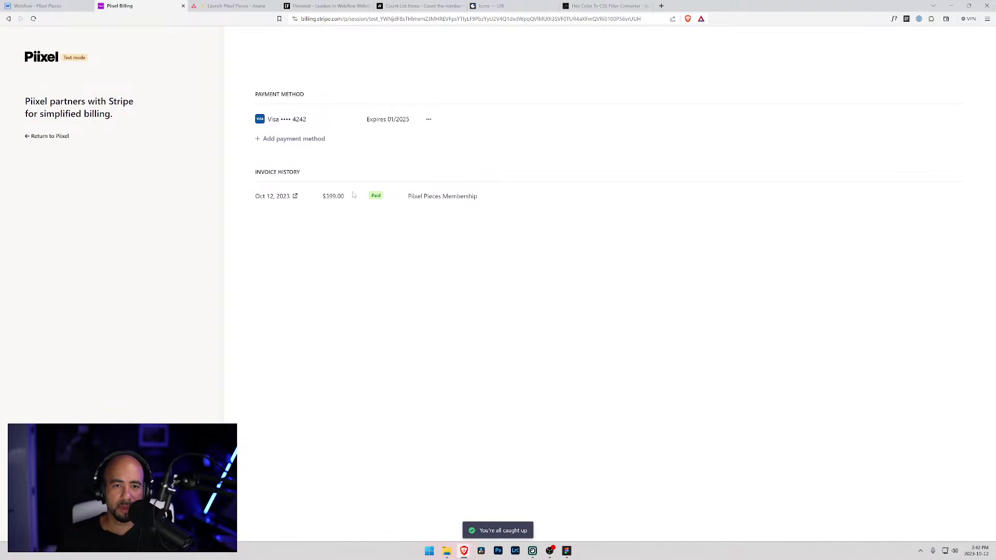
- Review the paid Oct 12, 2023 invoice and saved Visa card options, then return to Piixel Pieces
{"action": "left_click", "coordinate": [291, 199]}
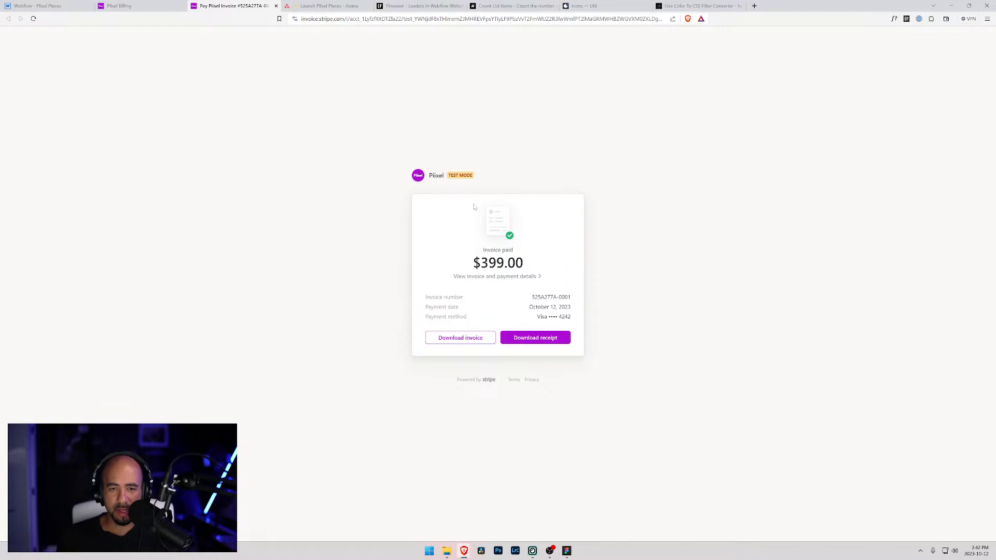
{"action": "left_click", "coordinate": [275, 7]}
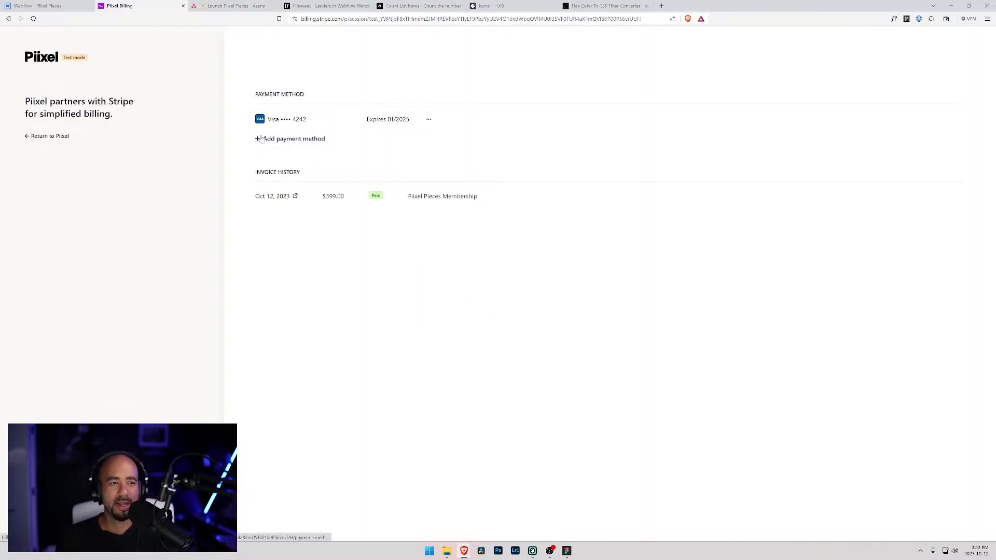
{"action": "left_click", "coordinate": [428, 120]}
{"action": "left_click", "coordinate": [522, 137]}
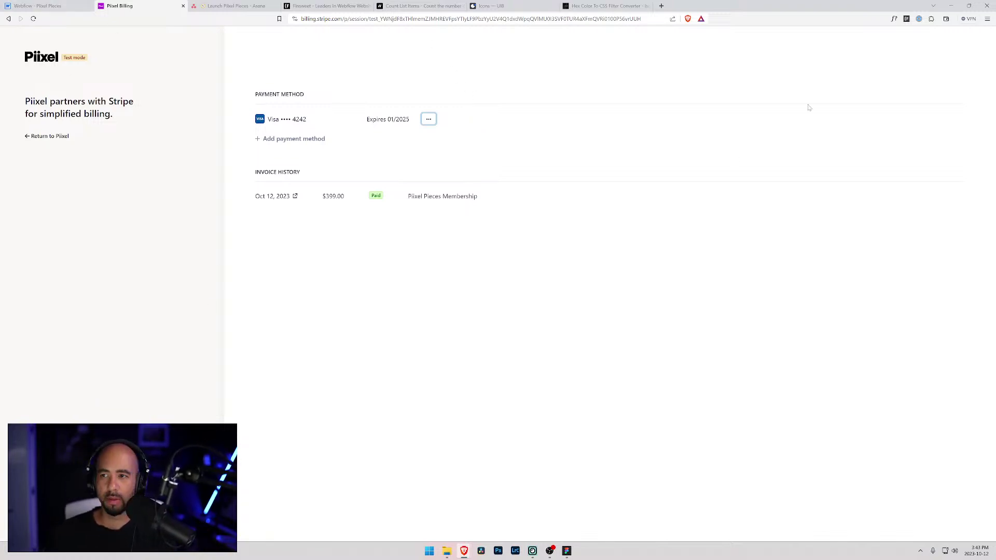
{"action": "left_click", "coordinate": [450, 187]}
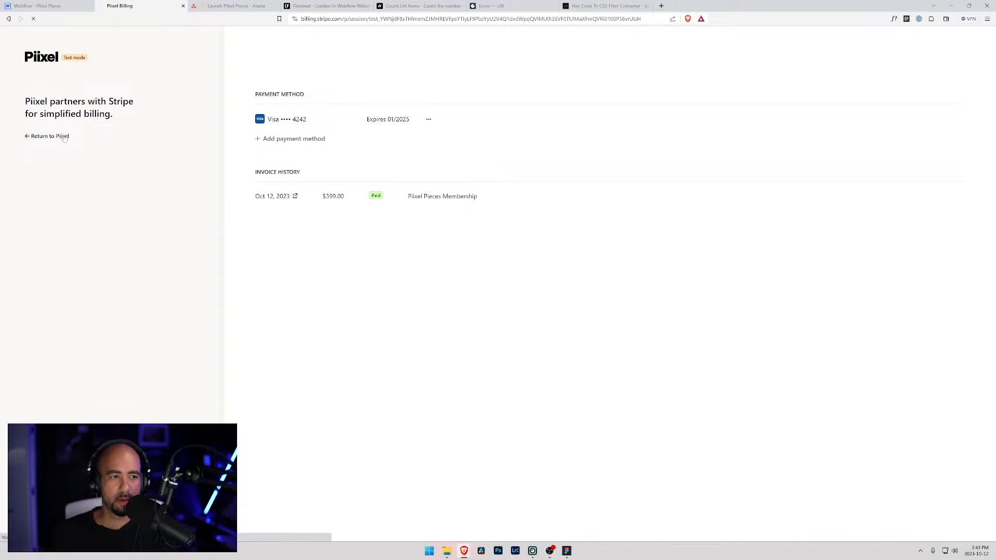
{"action": "left_click", "coordinate": [66, 137]}
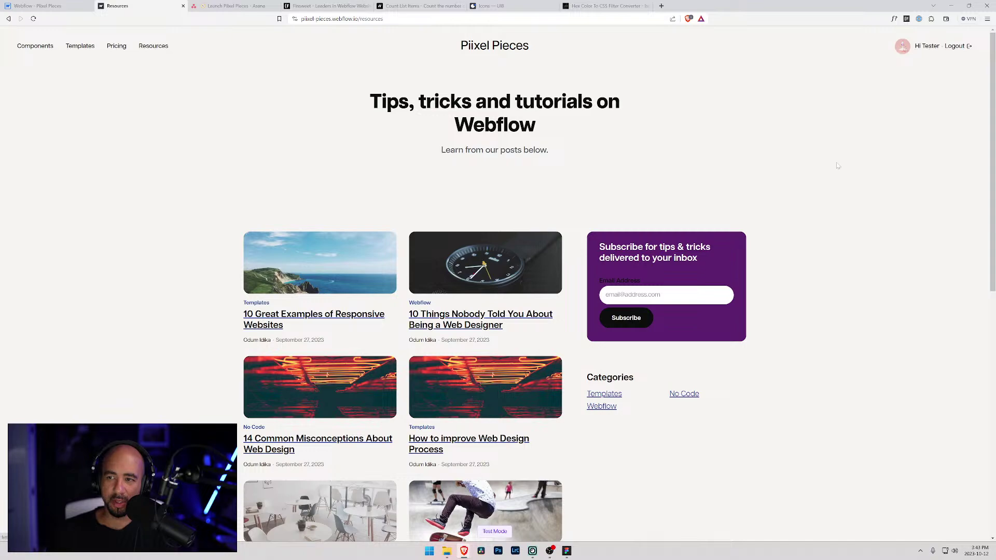
- Scroll through the home page and log out of the member account
{"action": "scroll", "coordinate": [514, 395], "scroll_direction": "down", "scroll_amount": 10}
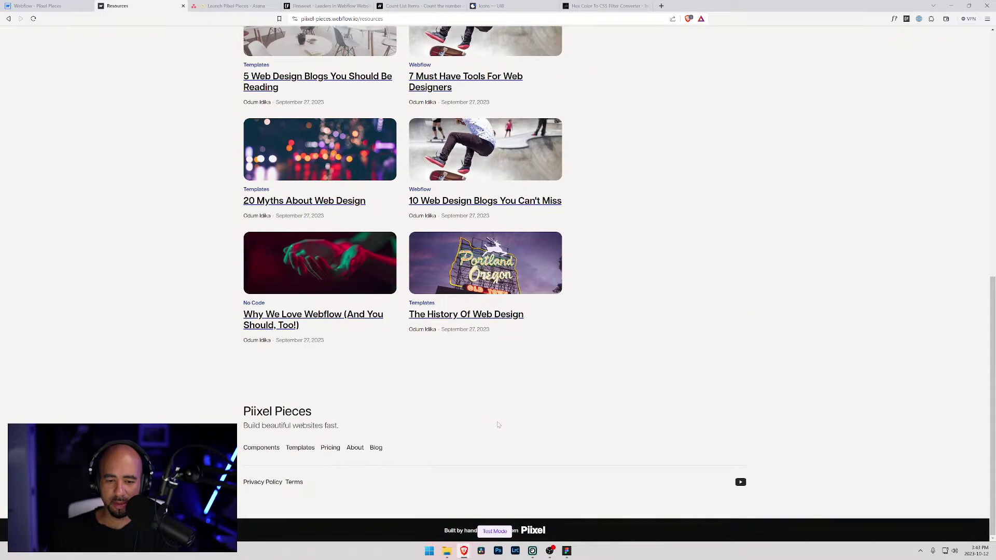
{"action": "scroll", "coordinate": [585, 474], "scroll_direction": "up", "scroll_amount": 10}
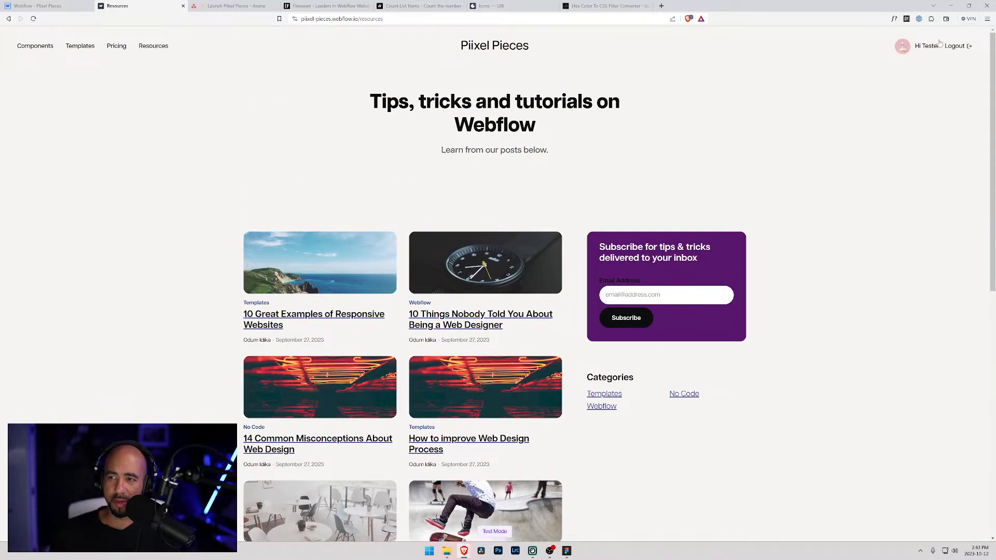
{"action": "left_click", "coordinate": [960, 47]}
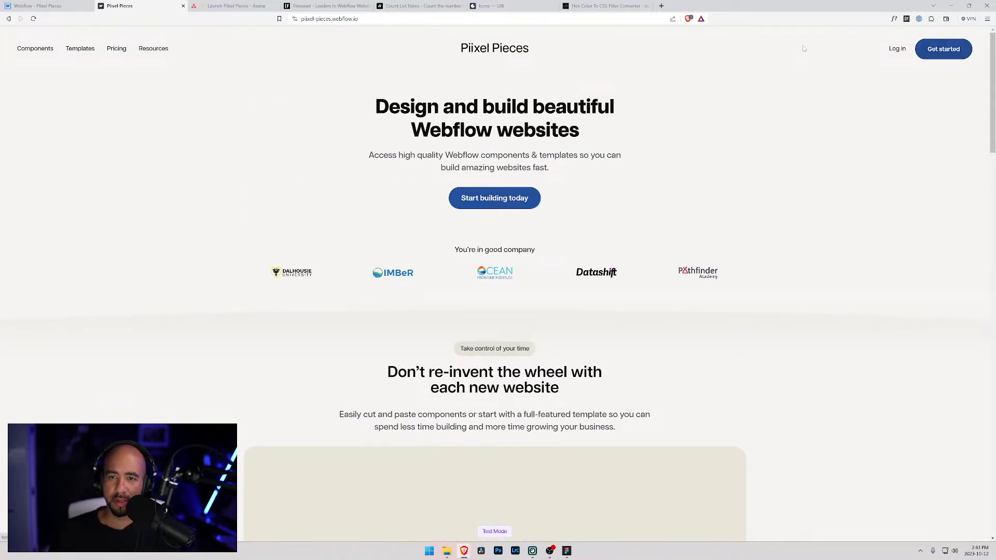
{"action": "scroll", "coordinate": [567, 201], "scroll_direction": "down", "scroll_amount": 12}
{"action": "scroll", "coordinate": [185, 225], "scroll_direction": "down", "scroll_amount": 15}
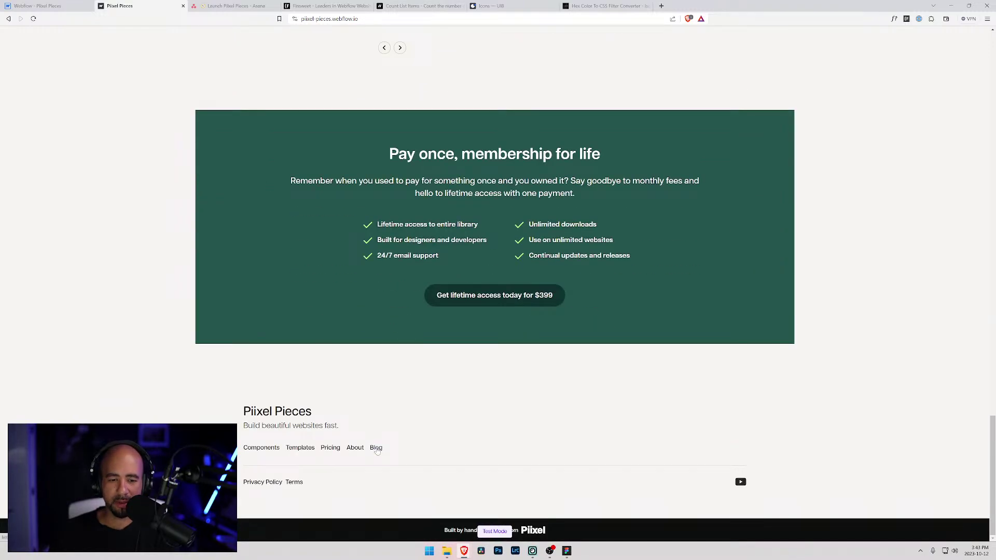
- Open the Blog page from the footer and scroll through its posts
{"action": "left_click", "coordinate": [377, 448]}
{"action": "scroll", "coordinate": [464, 419], "scroll_direction": "down", "scroll_amount": 10}
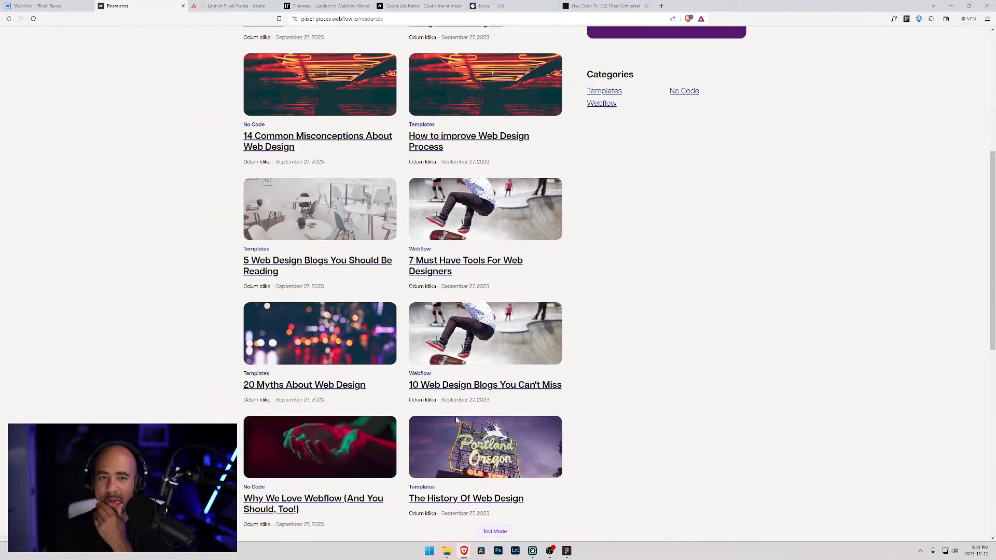
{"action": "scroll", "coordinate": [464, 419], "scroll_direction": "down", "scroll_amount": 2}
{"action": "scroll", "coordinate": [428, 303], "scroll_direction": "up", "scroll_amount": 5}
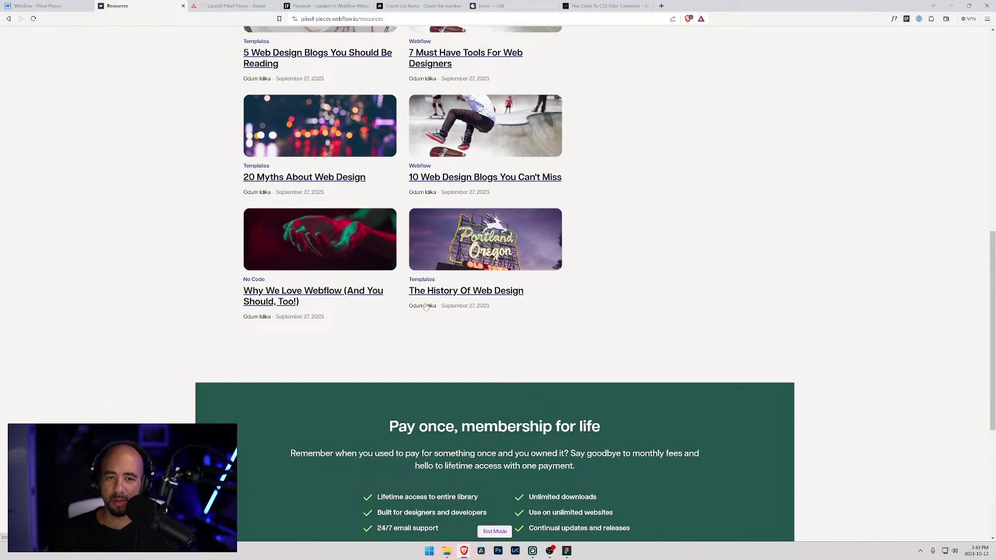
{"action": "scroll", "coordinate": [471, 344], "scroll_direction": "up", "scroll_amount": 10}
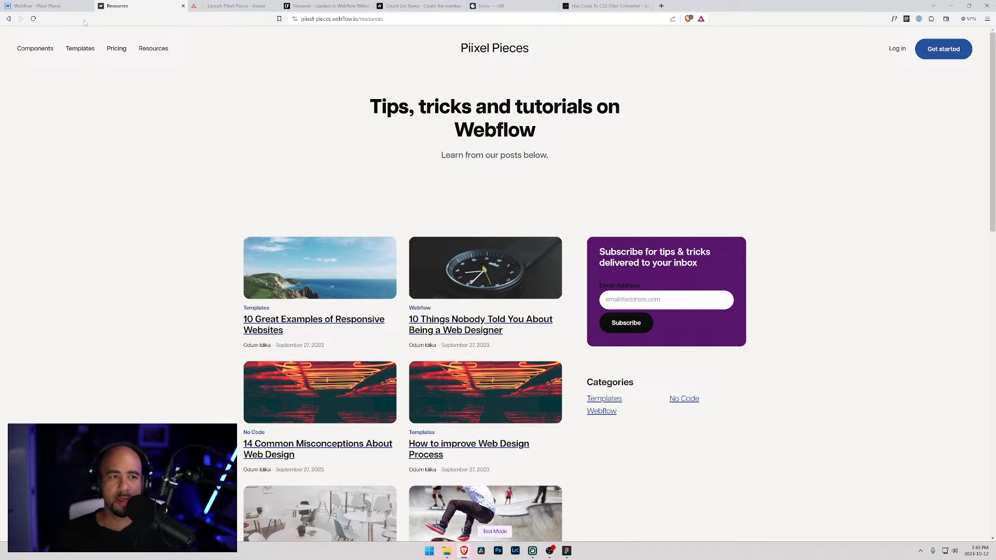
- Open the Pricing page and scroll over its $399 lifetime-access offer
{"action": "left_click", "coordinate": [116, 50]}
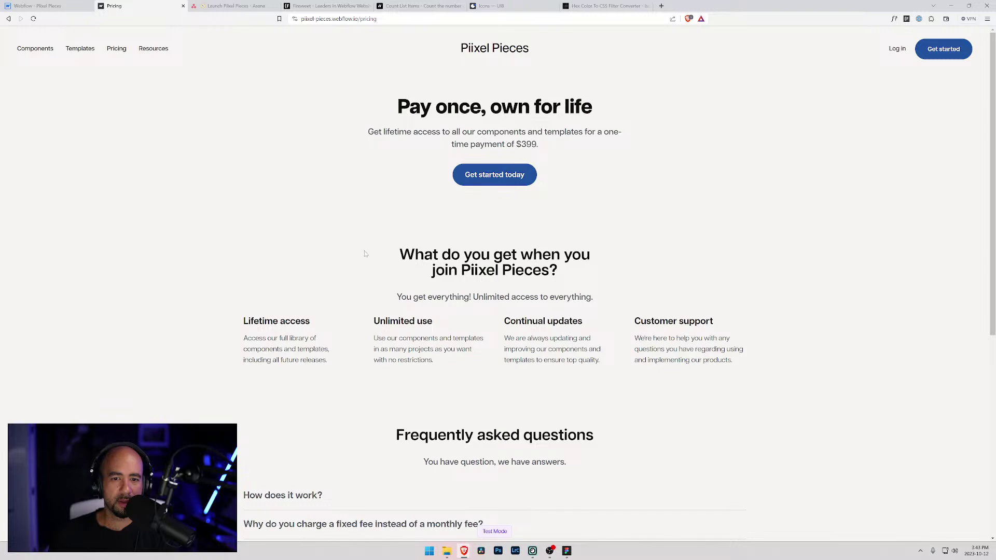
{"action": "scroll", "coordinate": [363, 255], "scroll_direction": "down", "scroll_amount": 3}
{"action": "scroll", "coordinate": [343, 255], "scroll_direction": "up", "scroll_amount": 2}
{"action": "scroll", "coordinate": [469, 244], "scroll_direction": "up", "scroll_amount": 2}
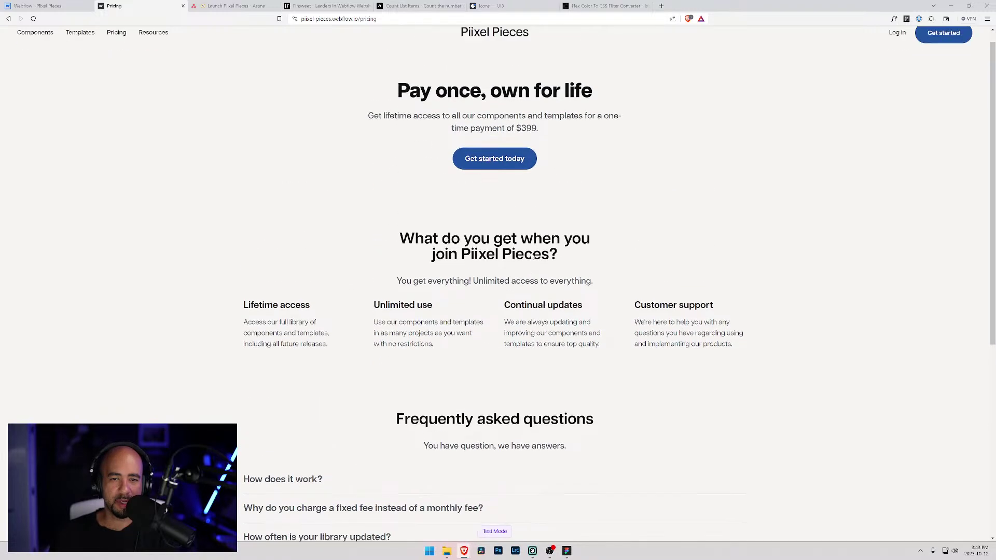
{"action": "scroll", "coordinate": [468, 244], "scroll_direction": "down", "scroll_amount": 2}
{"action": "key", "text": "alt+Tab"}
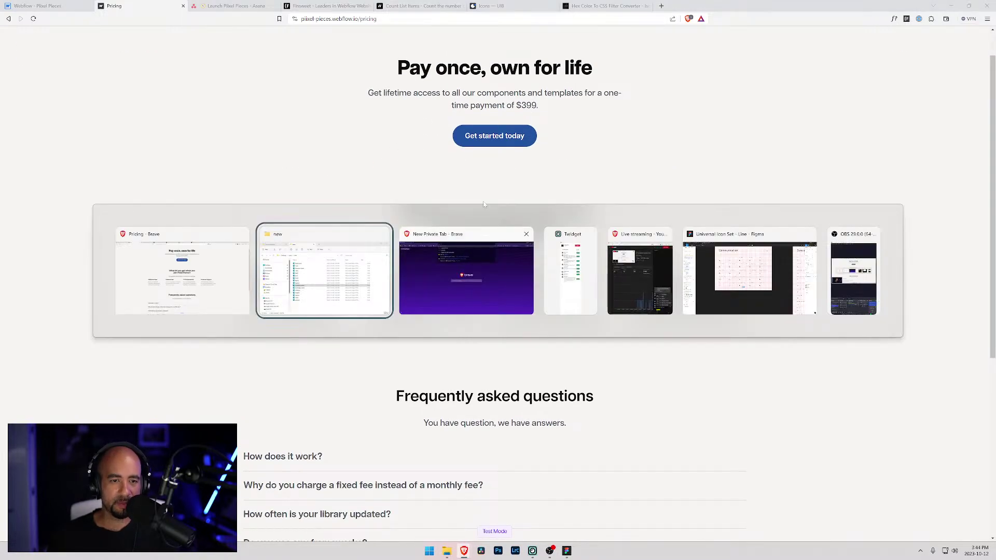
- Add tasks 'Update pricing page design' and 'Update FAQ question and answers' under Building Application
{"action": "left_click", "coordinate": [262, 8]}
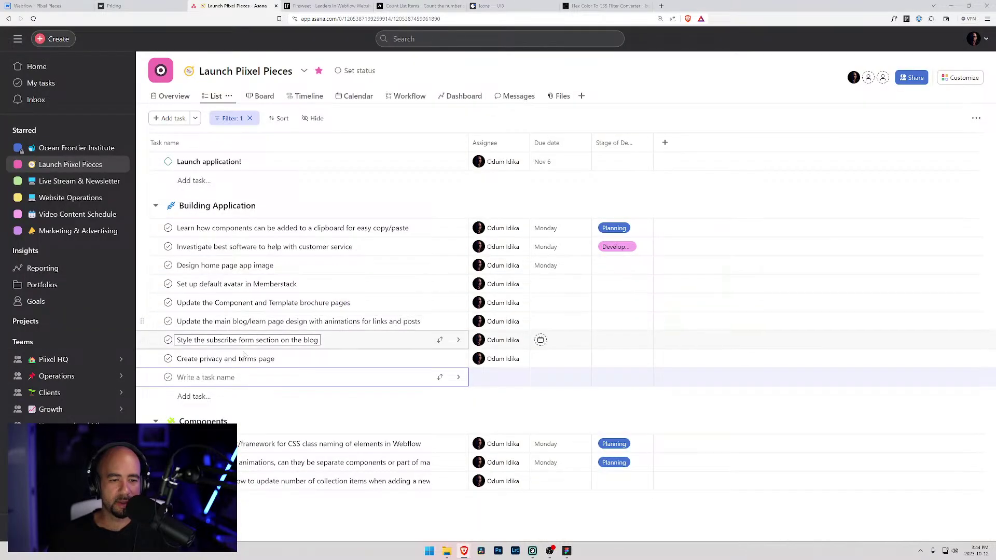
{"action": "type", "text": "Update p"}
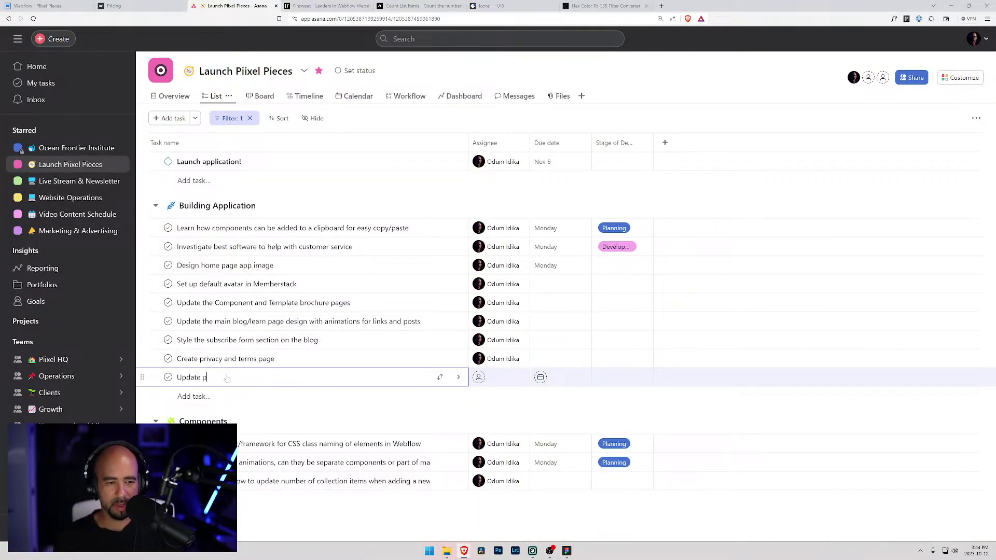
{"action": "type", "text": "ricing page design"}
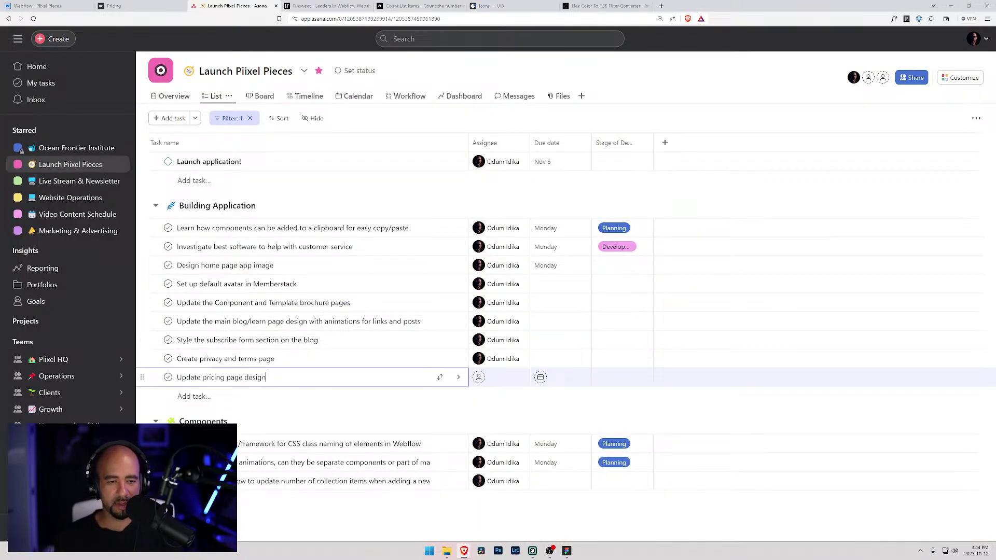
{"action": "key", "text": "Return"}
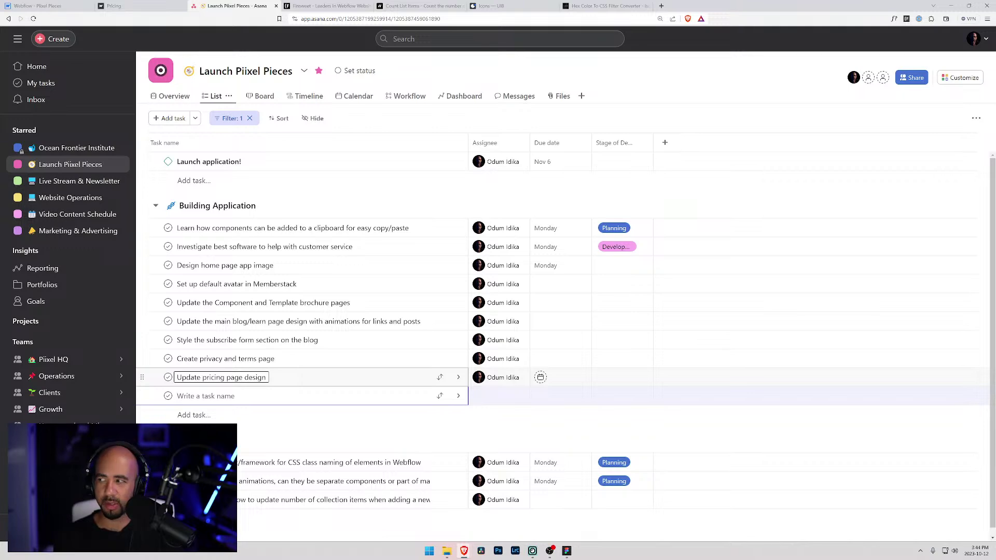
{"action": "left_click", "coordinate": [129, 4]}
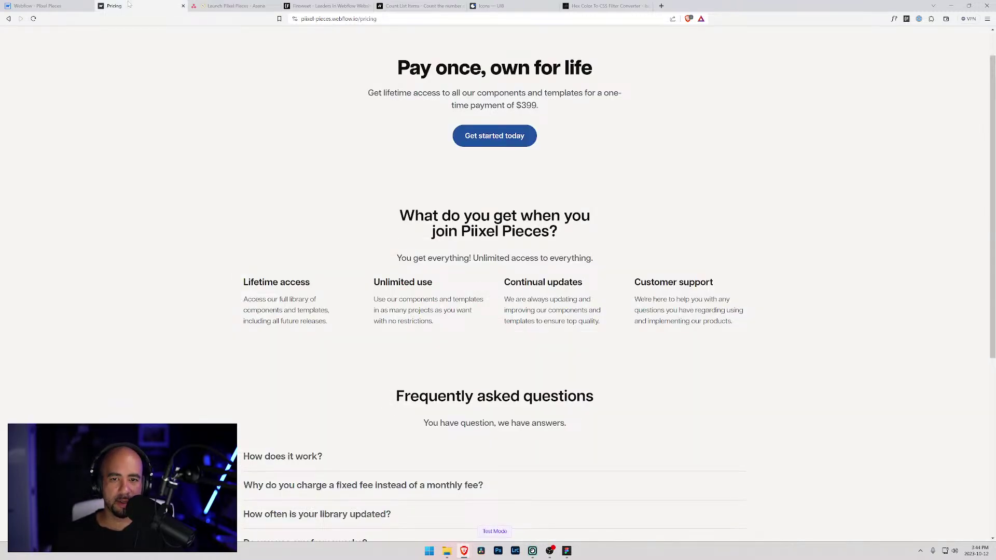
{"action": "left_click", "coordinate": [231, 6]}
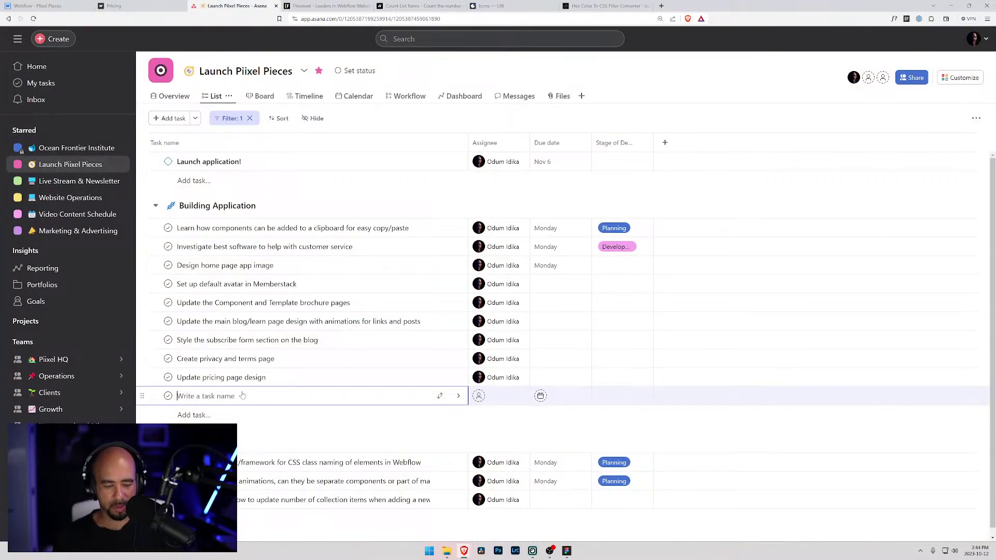
{"action": "type", "text": "Update FA"}
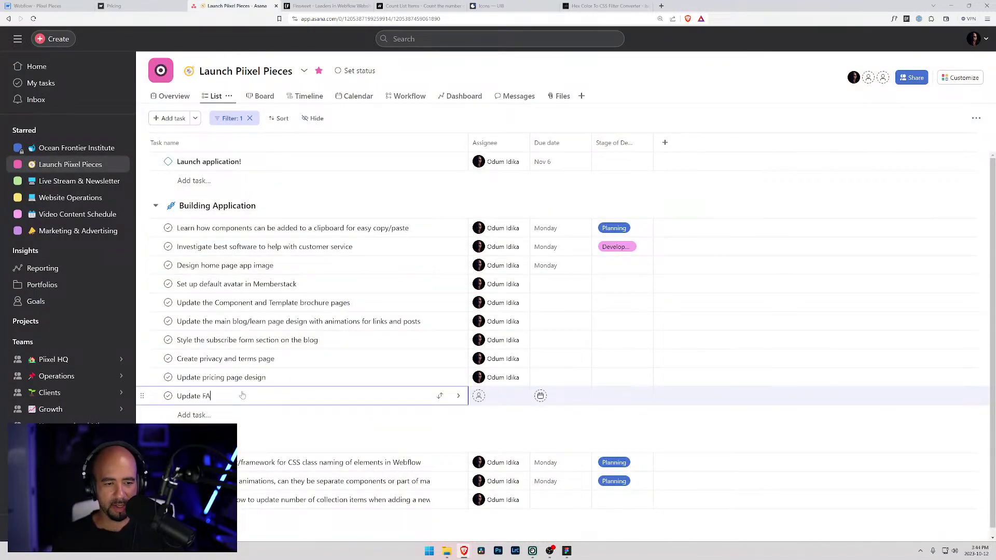
{"action": "type", "text": "Q ques"}
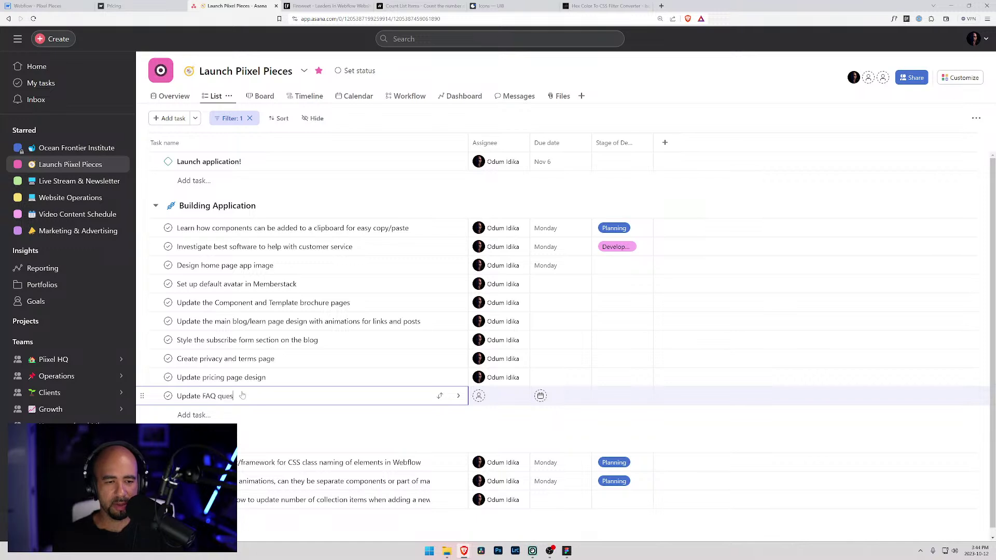
{"action": "type", "text": "tion  and answers"}
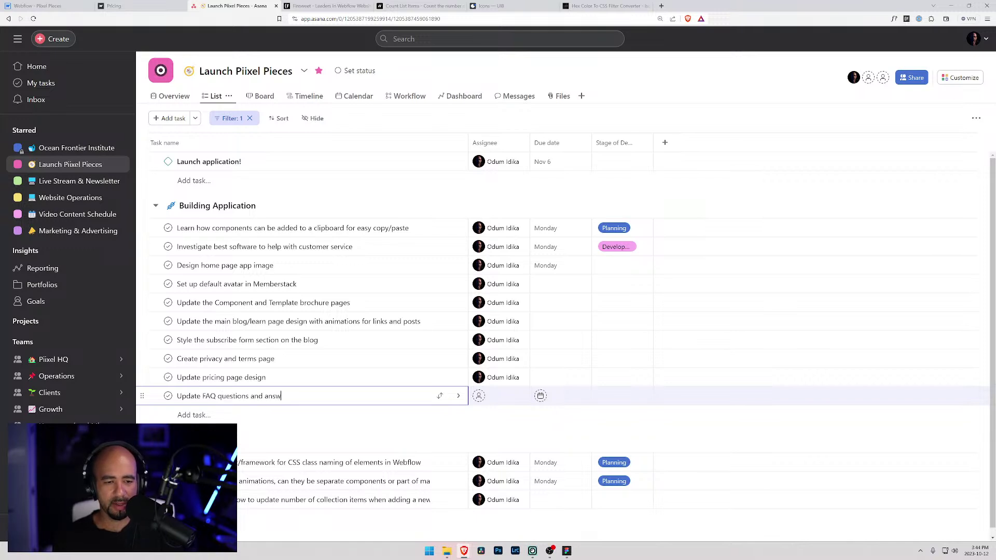
{"action": "key", "text": "Return"}
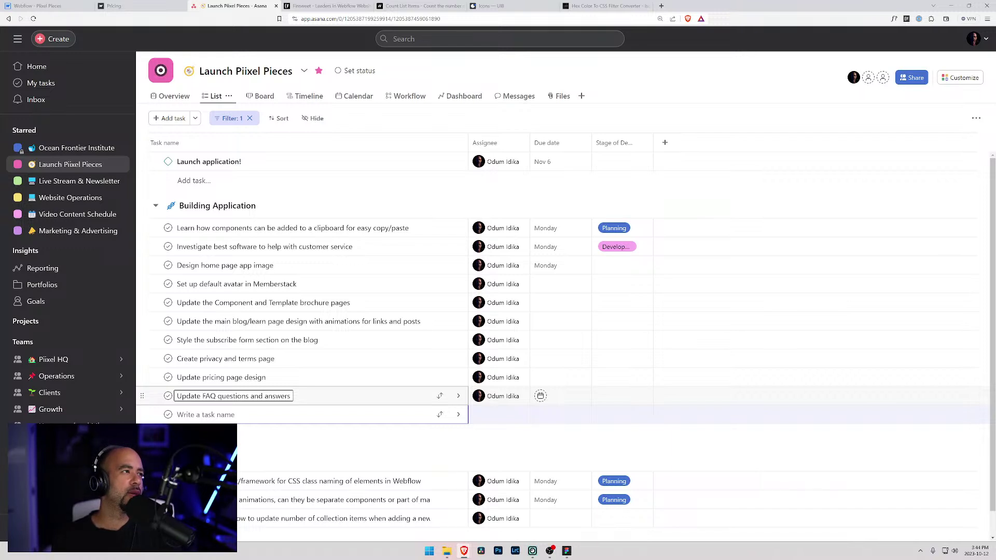
- Add a task to move the brochure title and subtitle into a component
{"action": "type", "text": "Move h"}
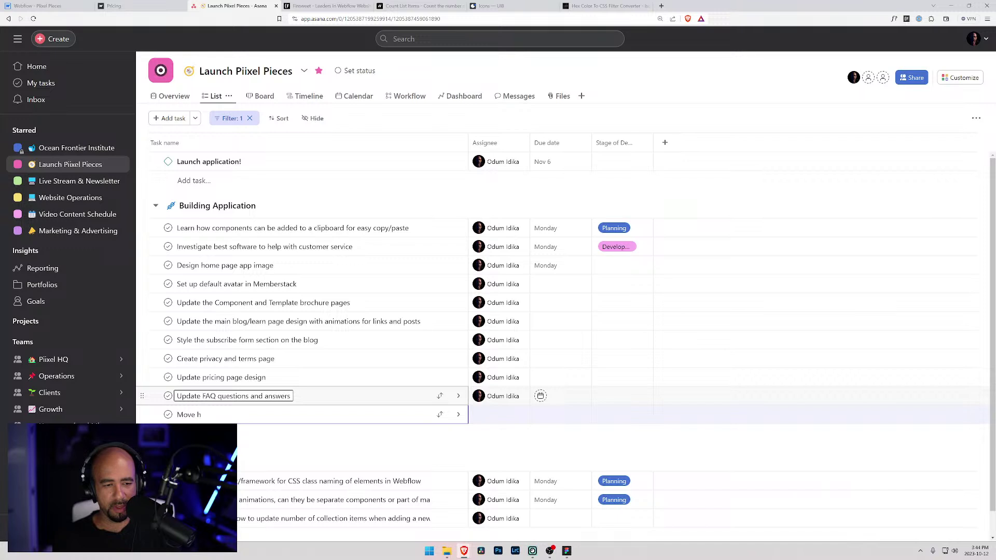
{"action": "key", "text": "BackSpace"}
{"action": "type", "text": "the brochr"}
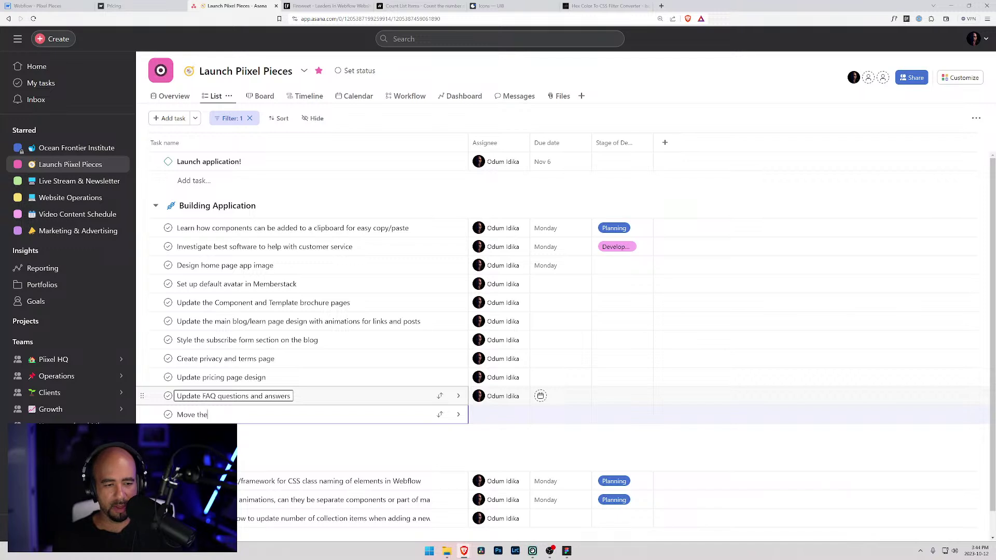
{"action": "key", "text": "BackSpace"}
{"action": "type", "text": "ure head"}
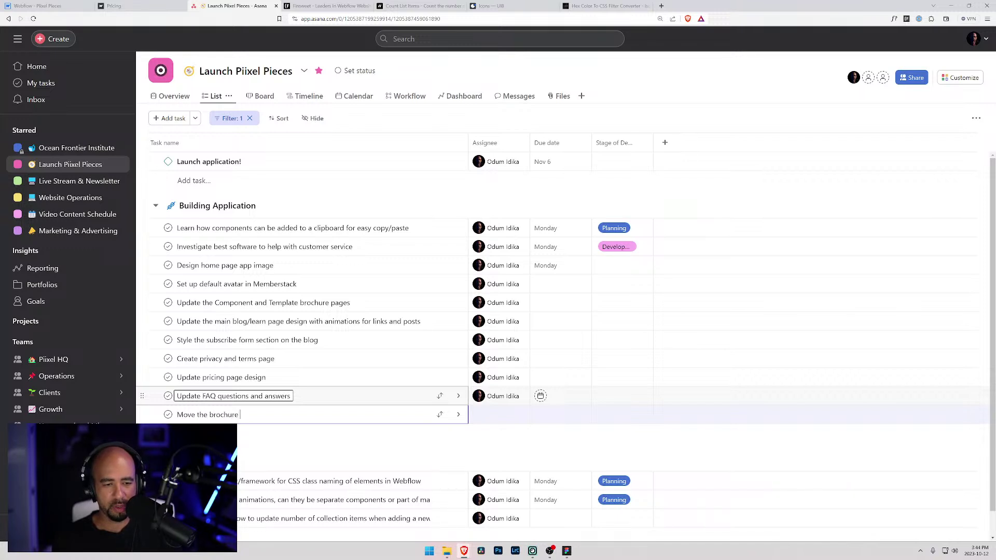
{"action": "key", "text": "BackSpace"}
{"action": "key", "text": "BackSpace"}
{"action": "key", "text": "BackSpace"}
{"action": "type", "text": "title and subtitle into a n"}
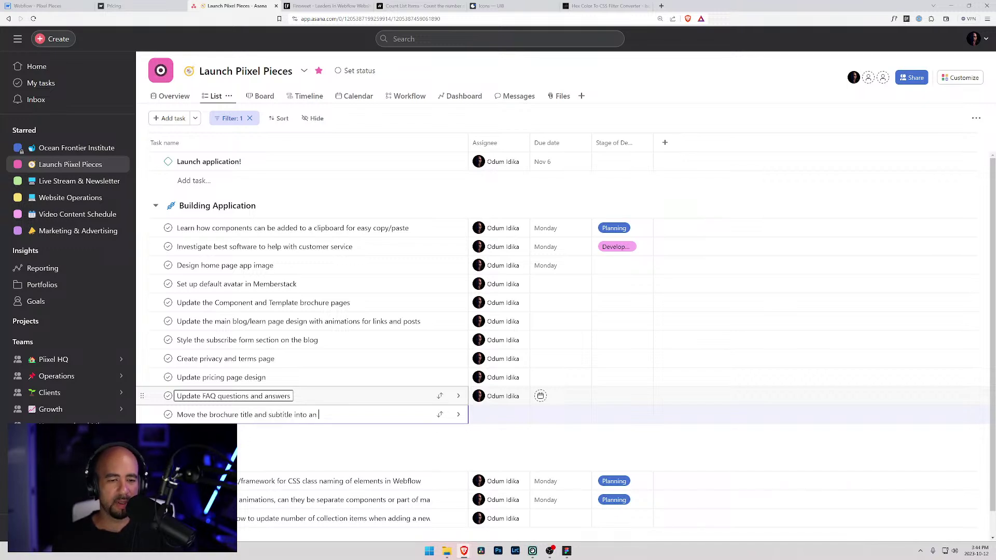
{"action": "key", "text": "BackSpace"}
{"action": "key", "text": "BackSpace"}
{"action": "type", "text": "co"}
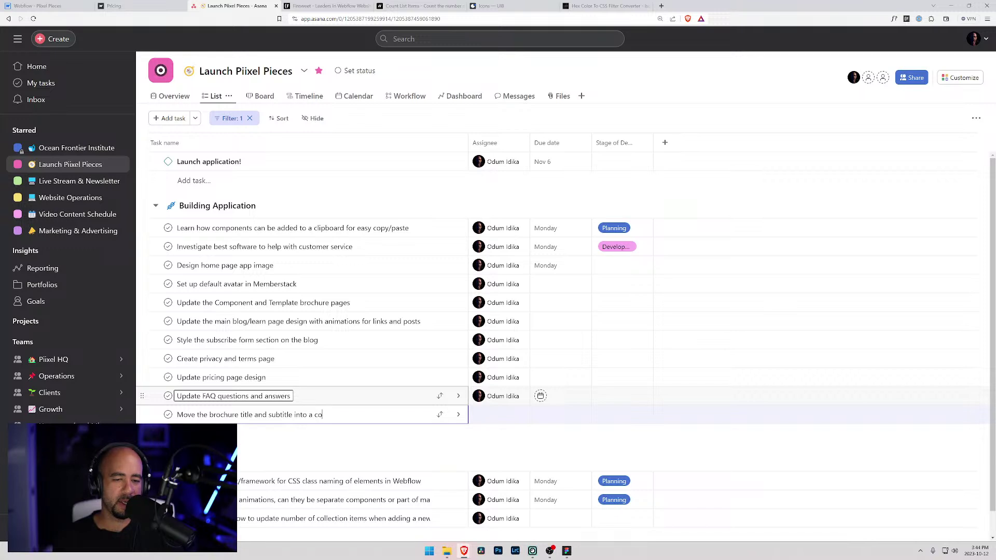
{"action": "type", "text": "mponent for easier main"}
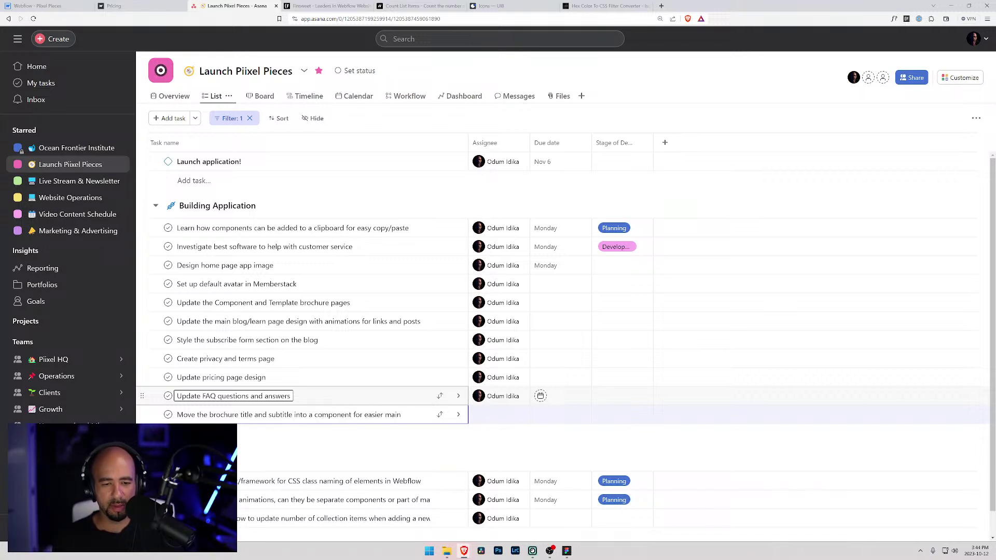
{"action": "key", "text": "BackSpace"}
{"action": "key", "text": "BackSpace"}
{"action": "key", "text": "BackSpace"}
{"action": "key", "text": "BackSpace"}
{"action": "key", "text": "BackSpace"}
{"action": "key", "text": "BackSpace"}
{"action": "key", "text": "BackSpace"}
{"action": "key", "text": "BackSpace"}
{"action": "key", "text": "BackSpace"}
{"action": "key", "text": "BackSpace"}
{"action": "key", "text": "BackSpace"}
{"action": "key", "text": "BackSpace"}
{"action": "key", "text": "BackSpace"}
{"action": "key", "text": "BackSpace"}
{"action": "key", "text": "BackSpace"}
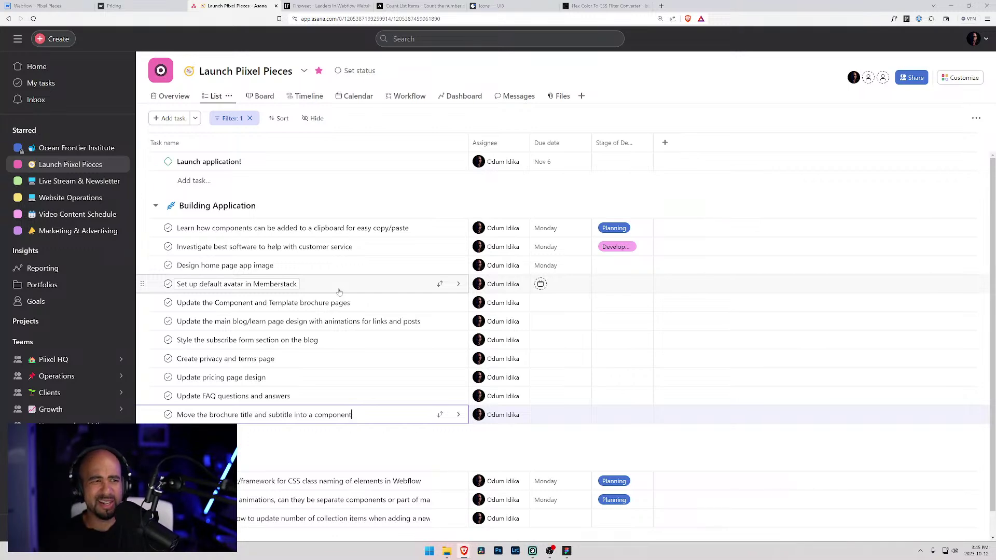
- Scroll the live Pricing page down to its seven FAQs and back to the top
{"action": "left_click", "coordinate": [117, 5]}
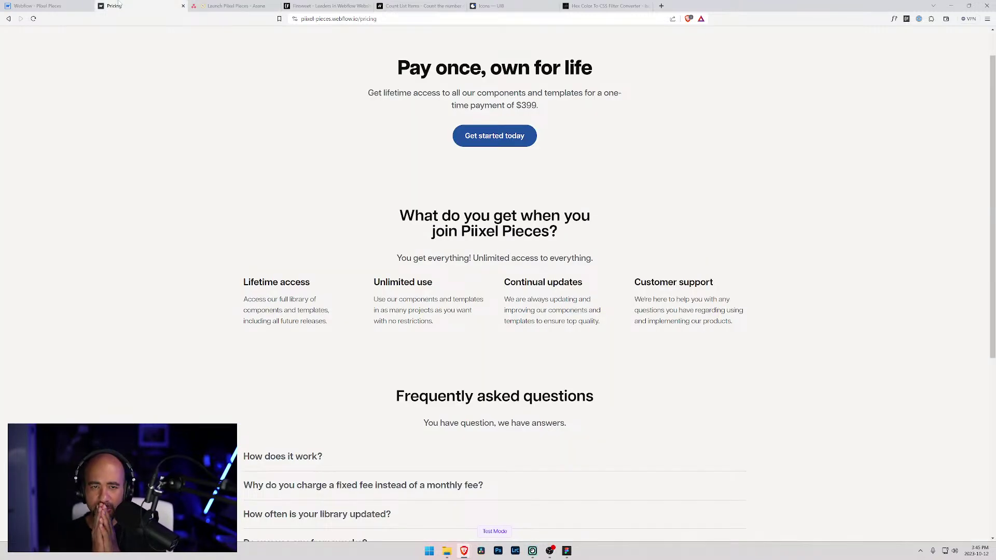
{"action": "scroll", "coordinate": [298, 178], "scroll_direction": "down", "scroll_amount": 5}
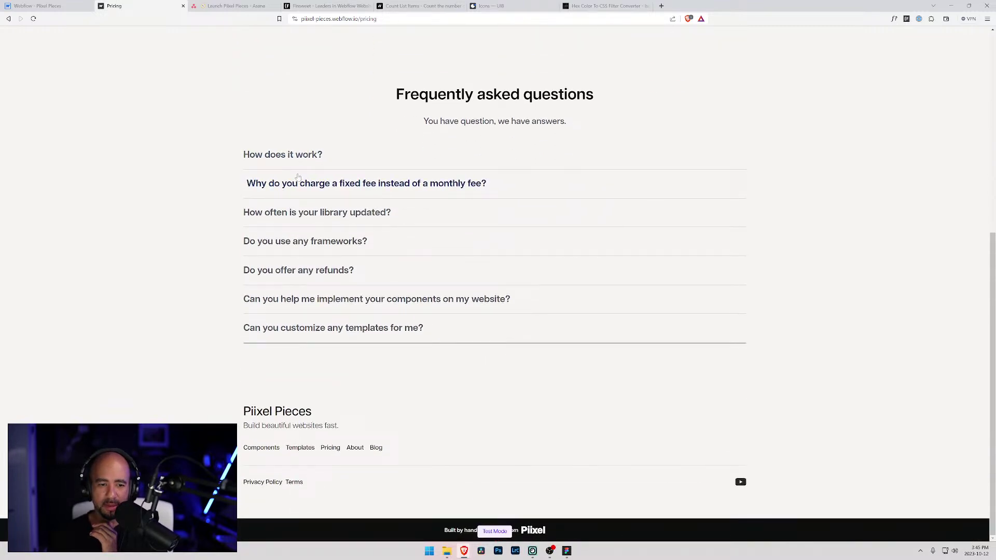
{"action": "scroll", "coordinate": [298, 178], "scroll_direction": "up", "scroll_amount": 1}
{"action": "scroll", "coordinate": [298, 178], "scroll_direction": "up", "scroll_amount": 6}
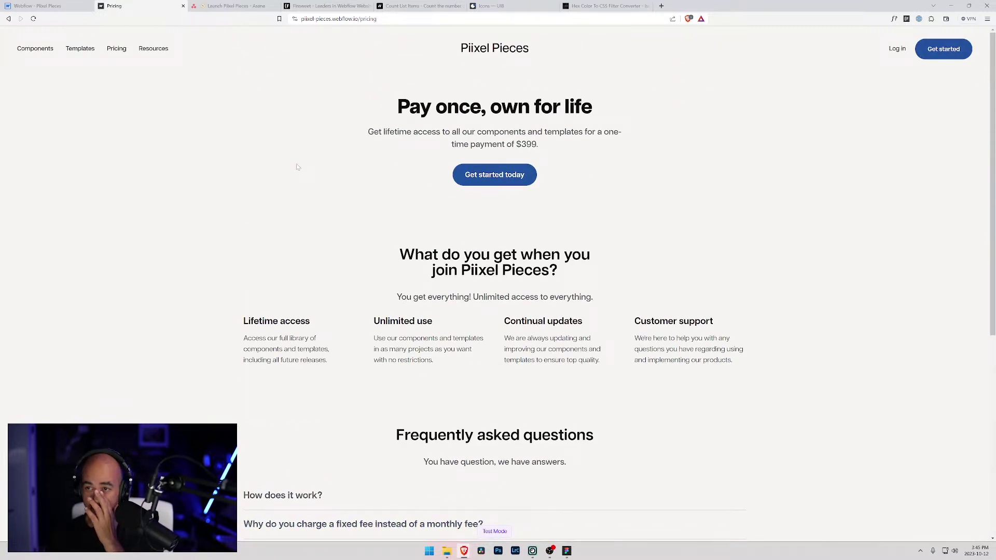